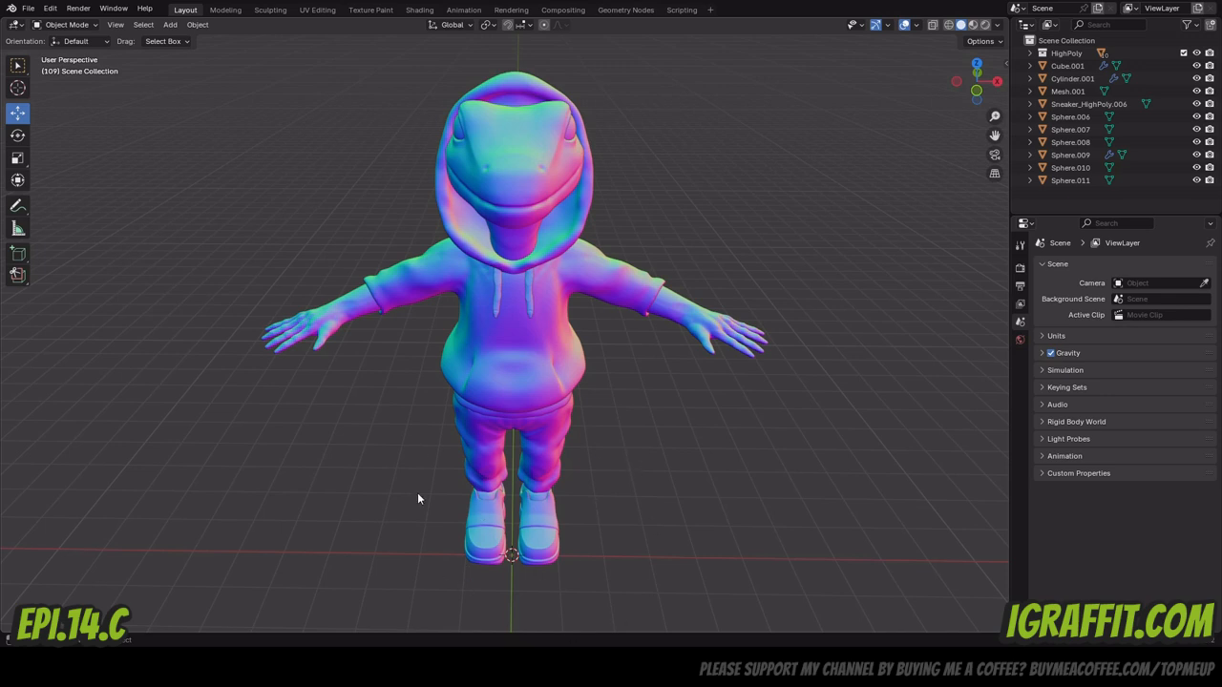
Inspect the hooded lizard character from several angles, including its hoodie, trousers and shoes.
drag(990, 88, 922, 53)
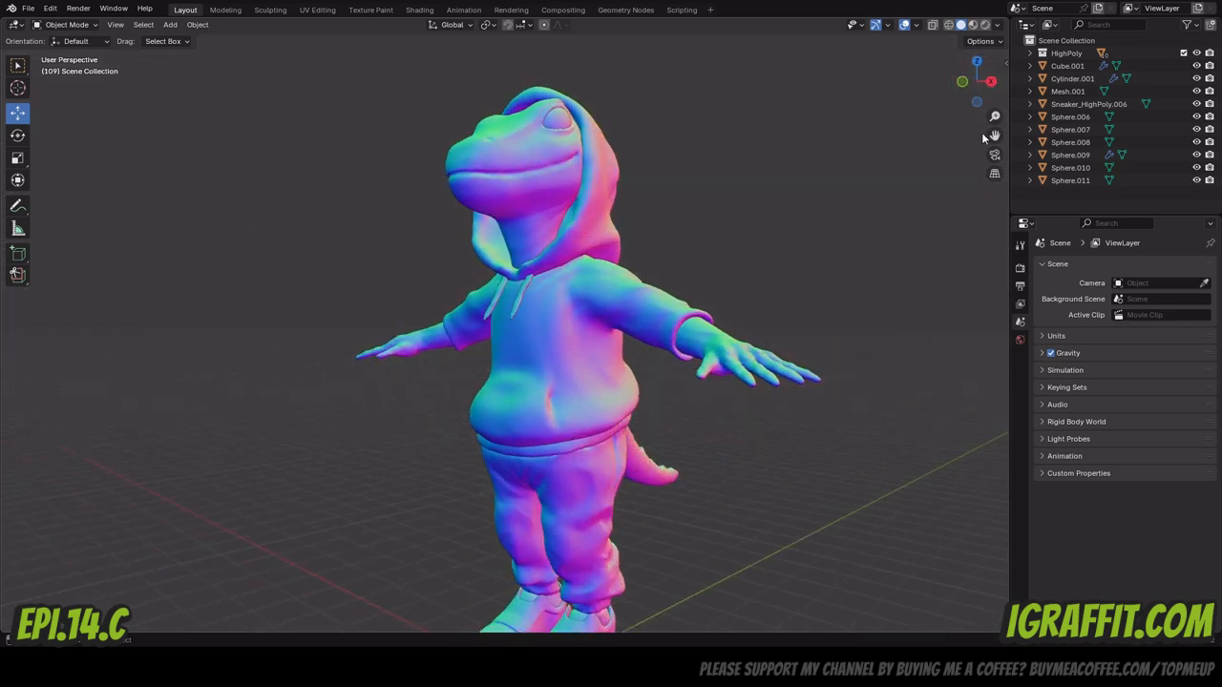
drag(994, 135, 968, 2)
scroll(619, 478, up, 4)
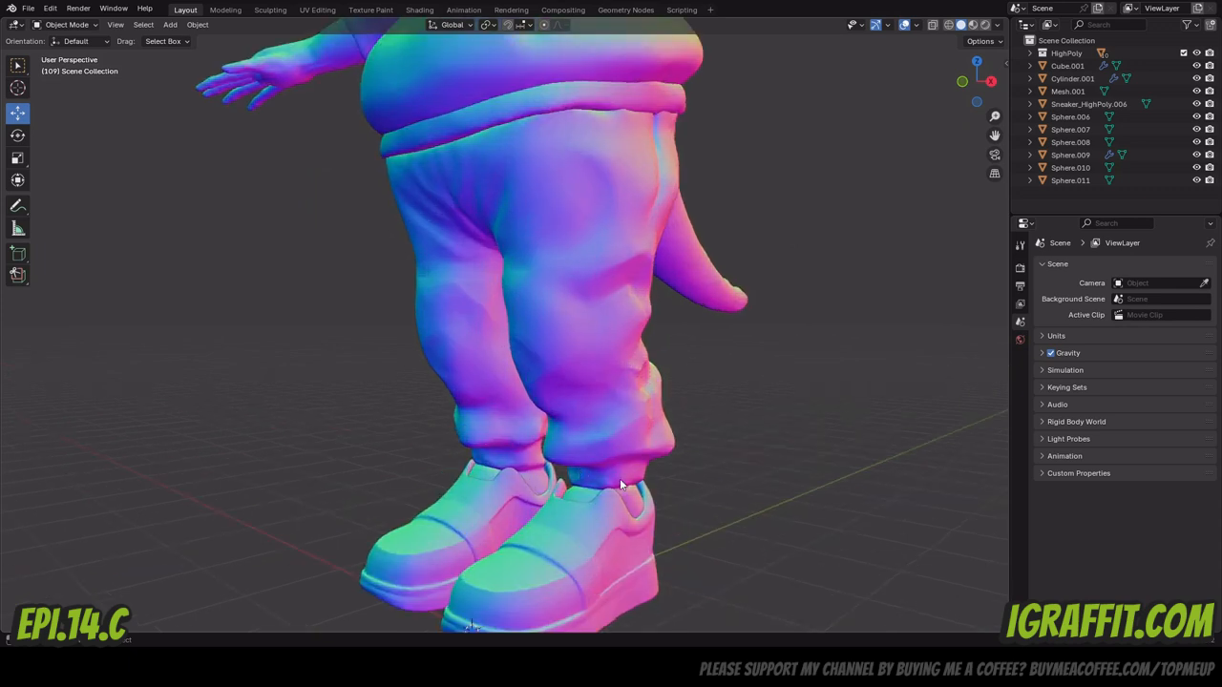
drag(994, 136, 953, 2)
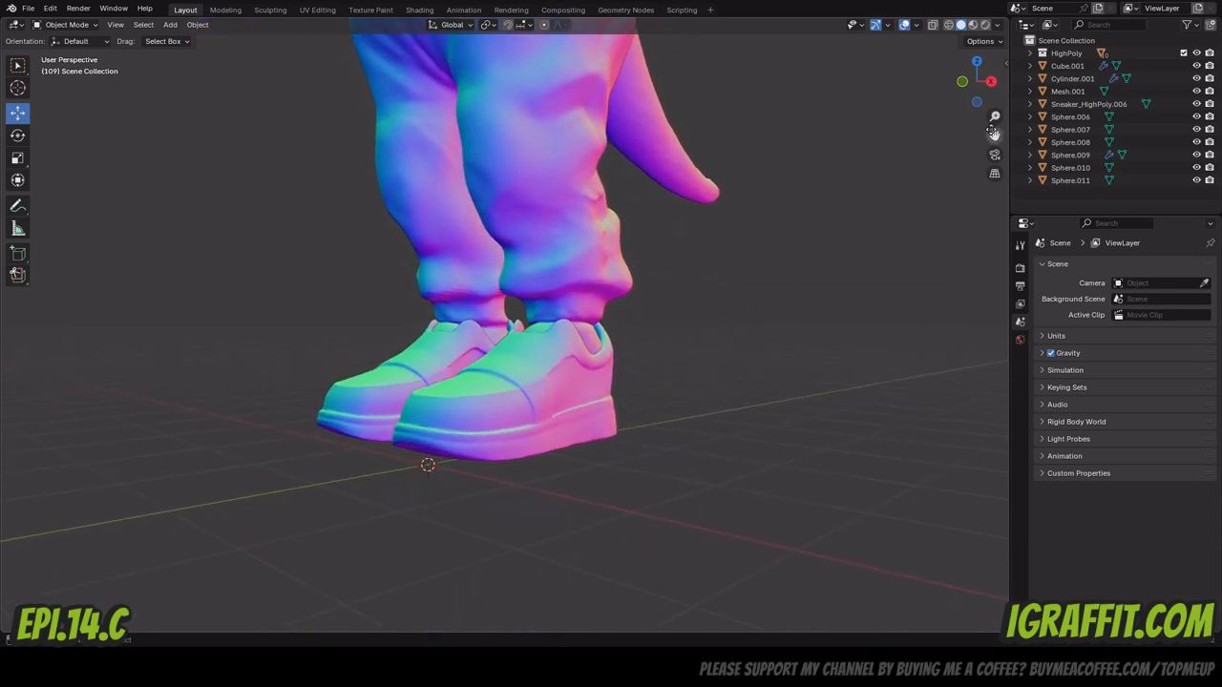
drag(980, 94, 1066, 413)
scroll(980, 94, up, 1)
scroll(883, 222, down, 2)
scroll(763, 74, down, 1)
scroll(695, 99, down, 1)
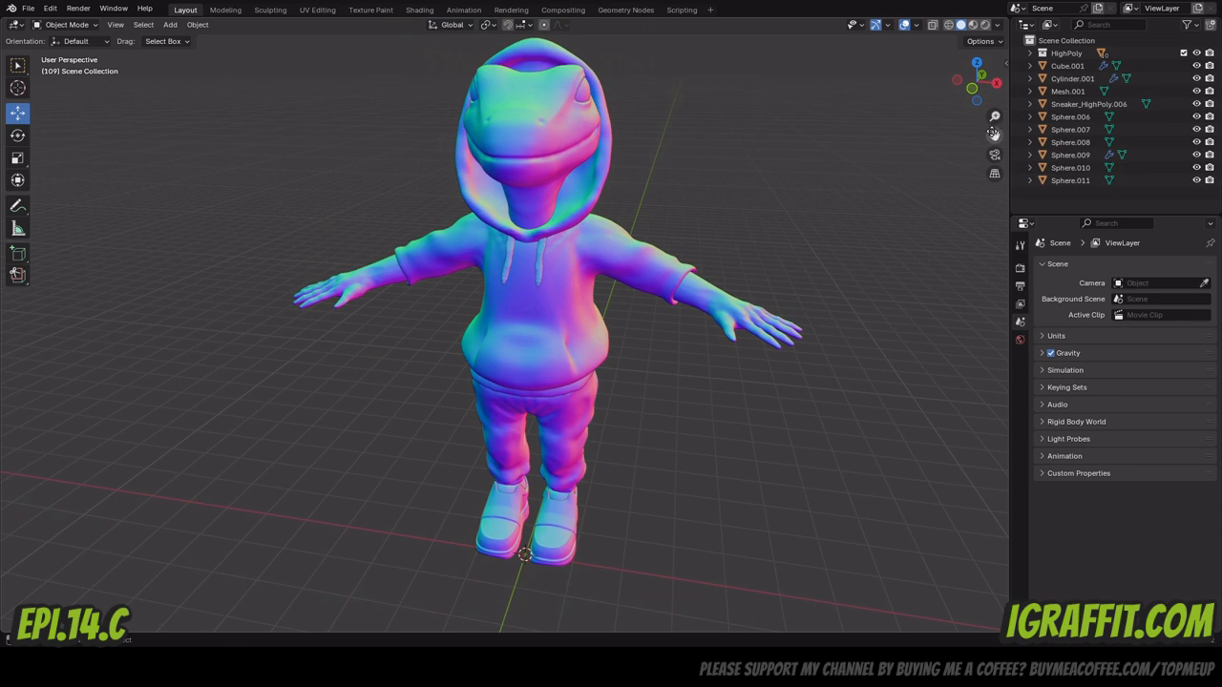
drag(992, 133, 993, 143)
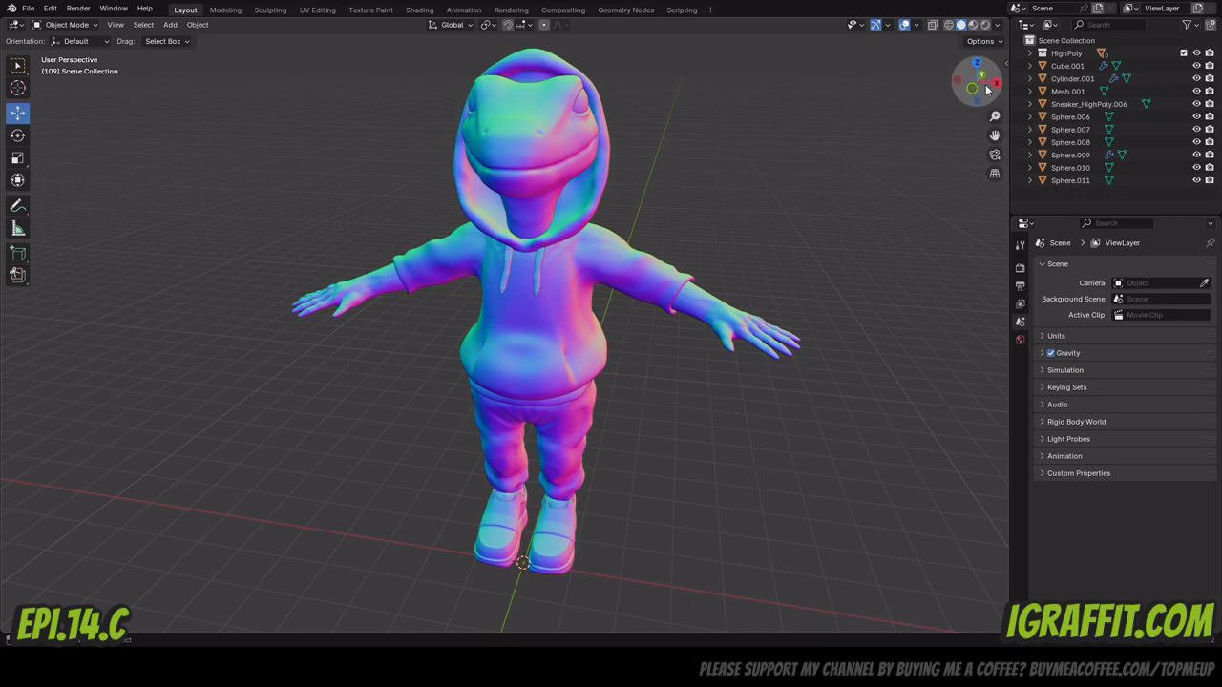
mouse_move(972, 92)
mouse_down()
mouse_move(749, 92)
mouse_move(771, 77)
mouse_move(984, 89)
mouse_up()
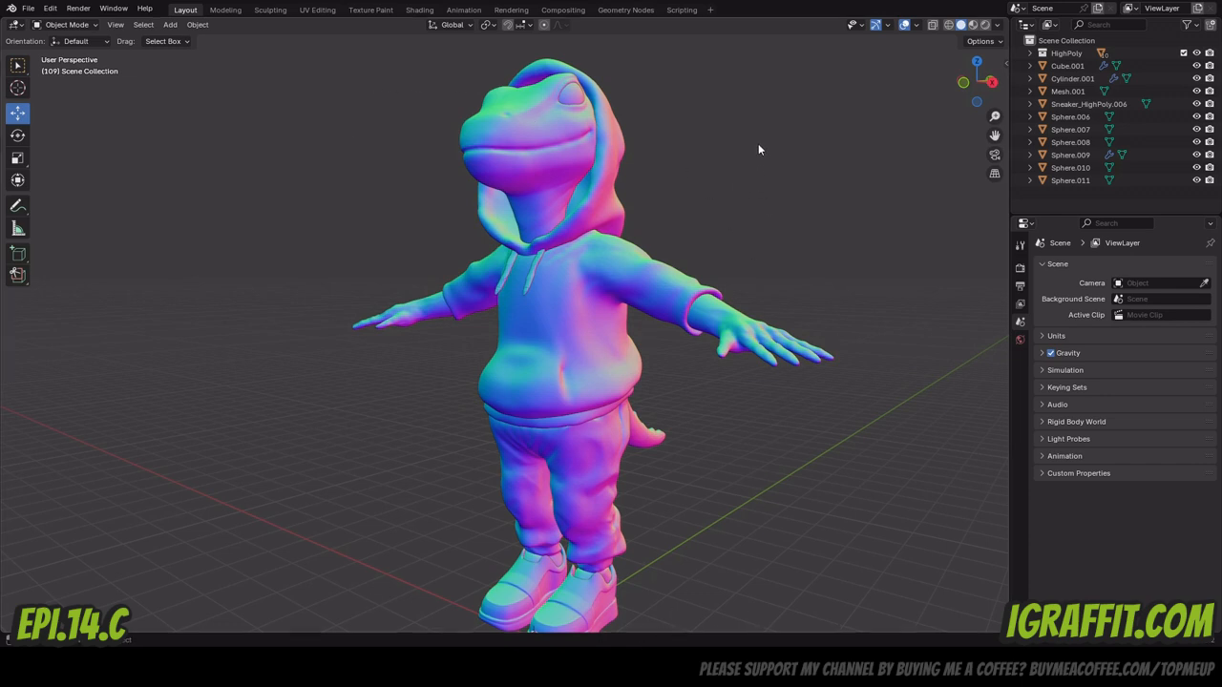
drag(975, 81, 732, 118)
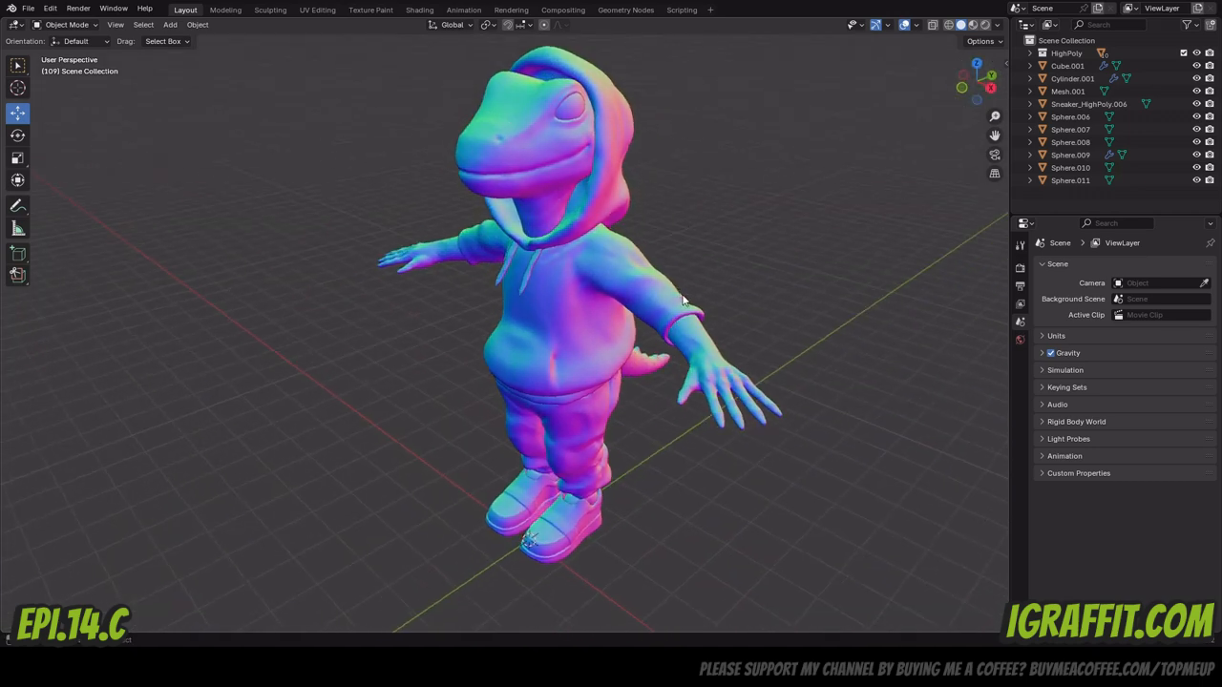
drag(988, 82, 906, 71)
Select the character's hood and open it in the Sculpting workspace, ready to work on the back folds.
click(651, 140)
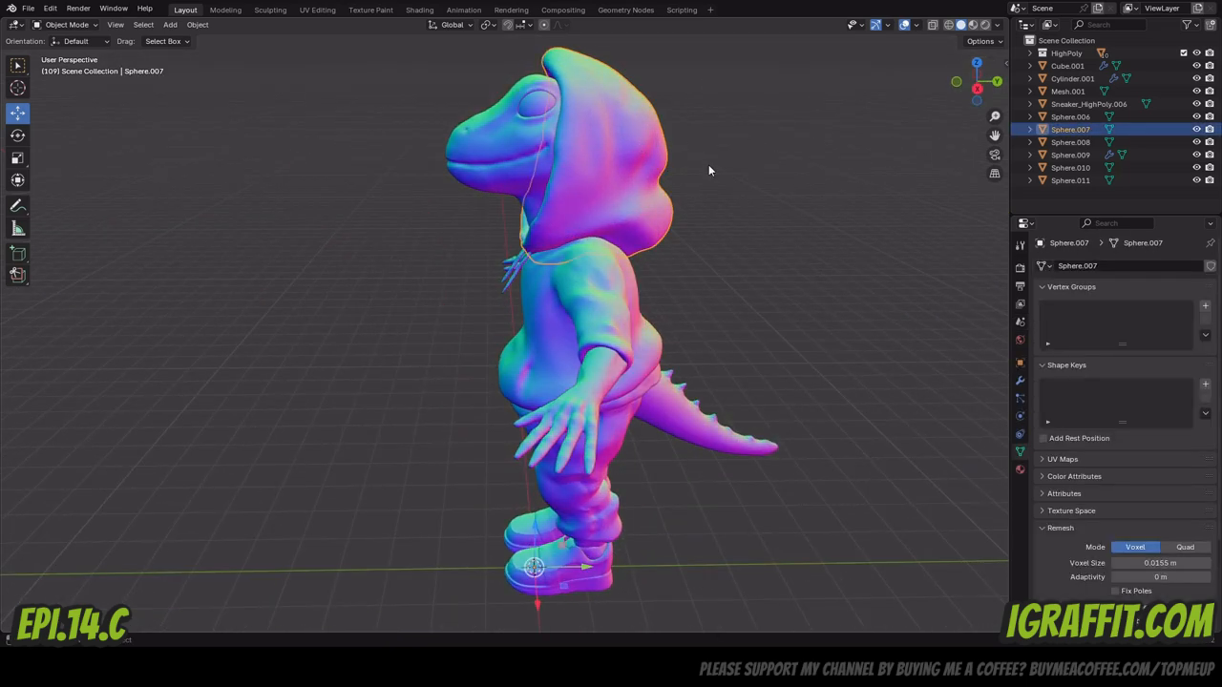
click(270, 10)
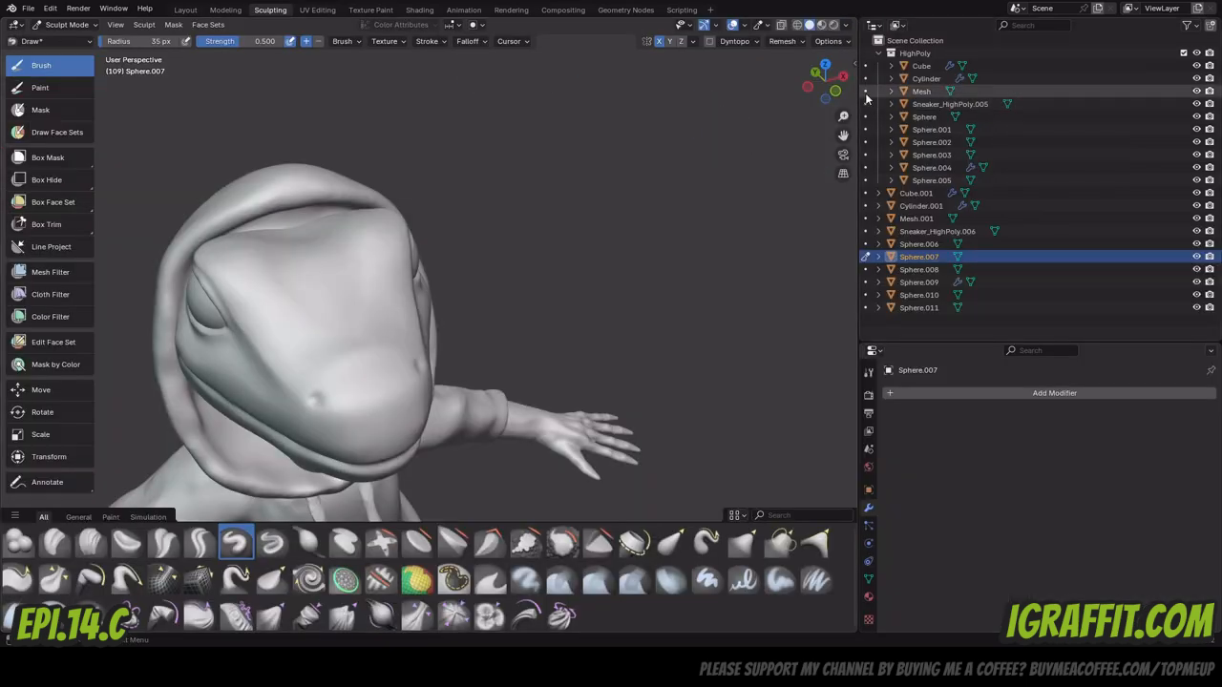
mouse_move(823, 84)
mouse_down()
mouse_move(784, 88)
mouse_move(817, 75)
mouse_up()
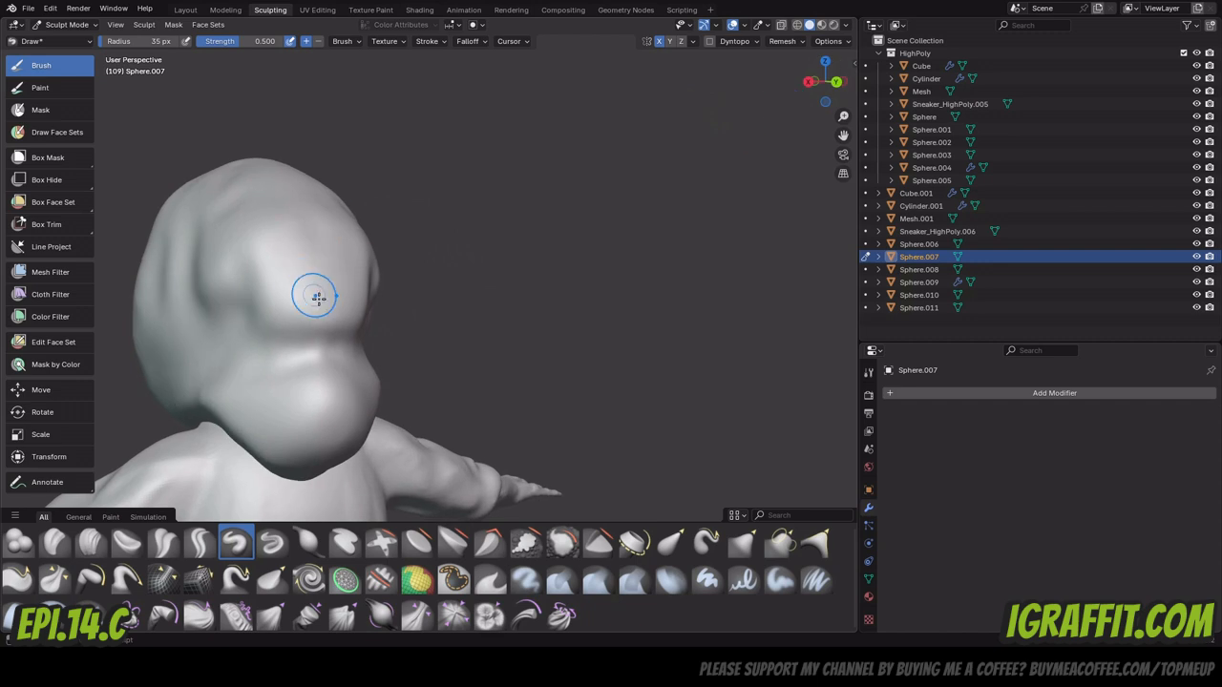
scroll(316, 296, up, 3)
drag(843, 135, 1170, 91)
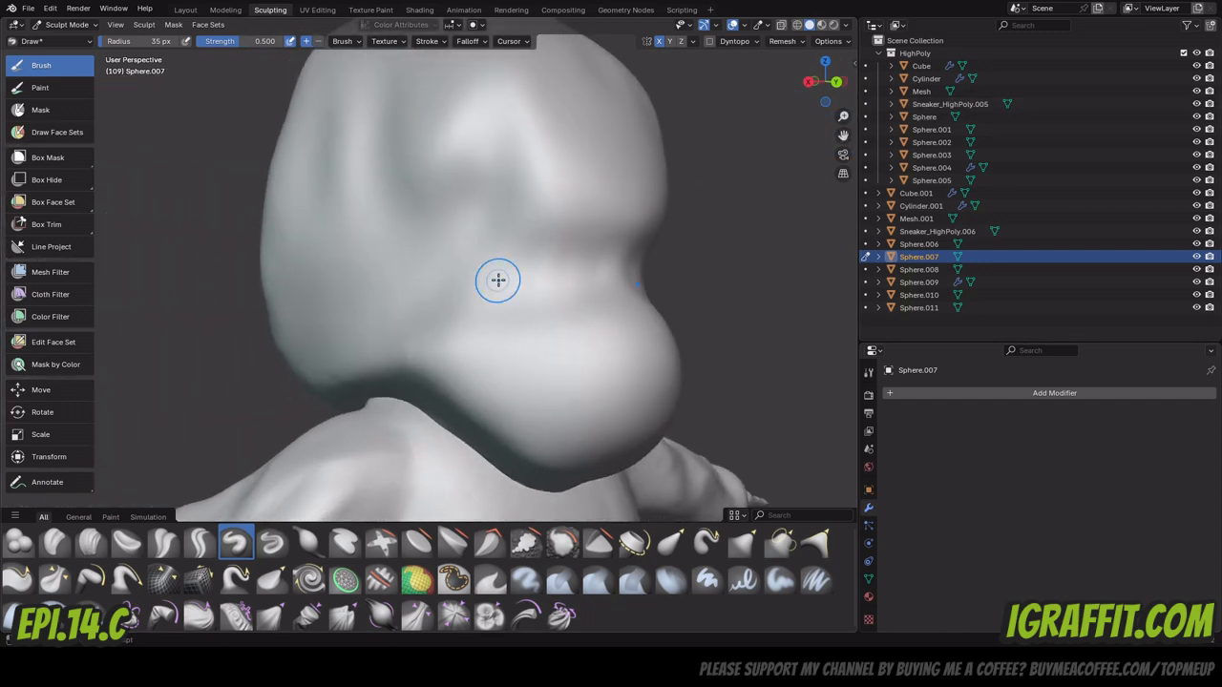
scroll(499, 280, up, 2)
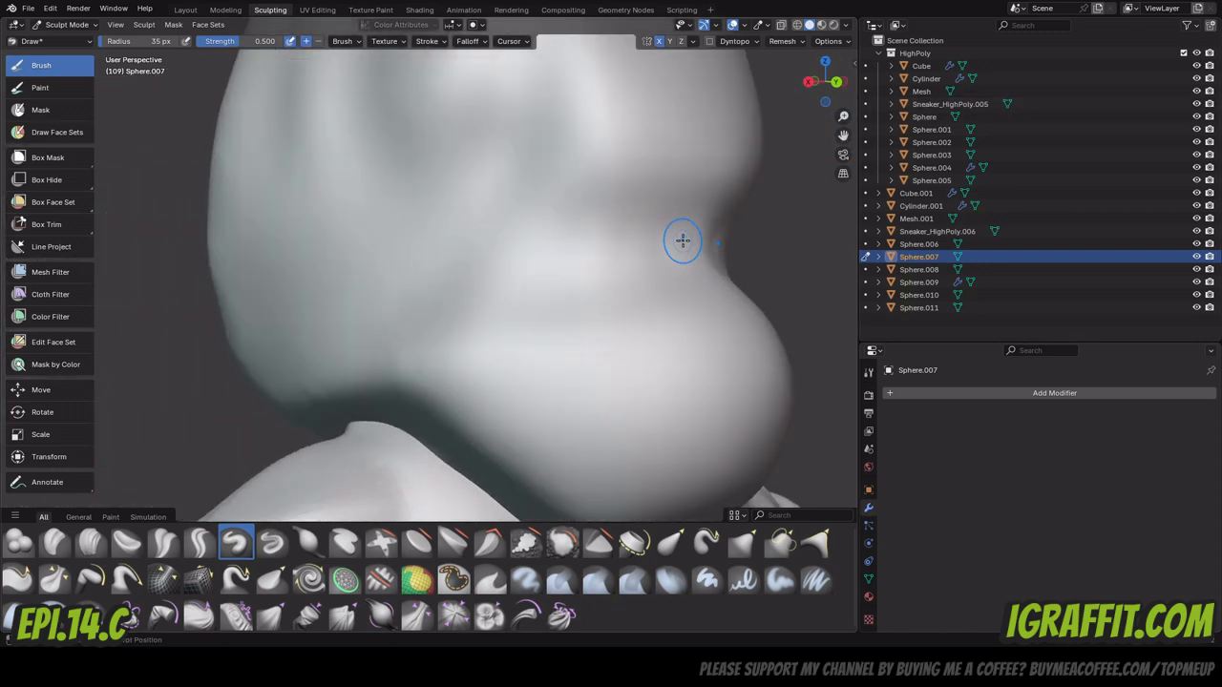
Switch to the Smooth brush and set its strength to 0.326 for the back of the hood.
key(f)
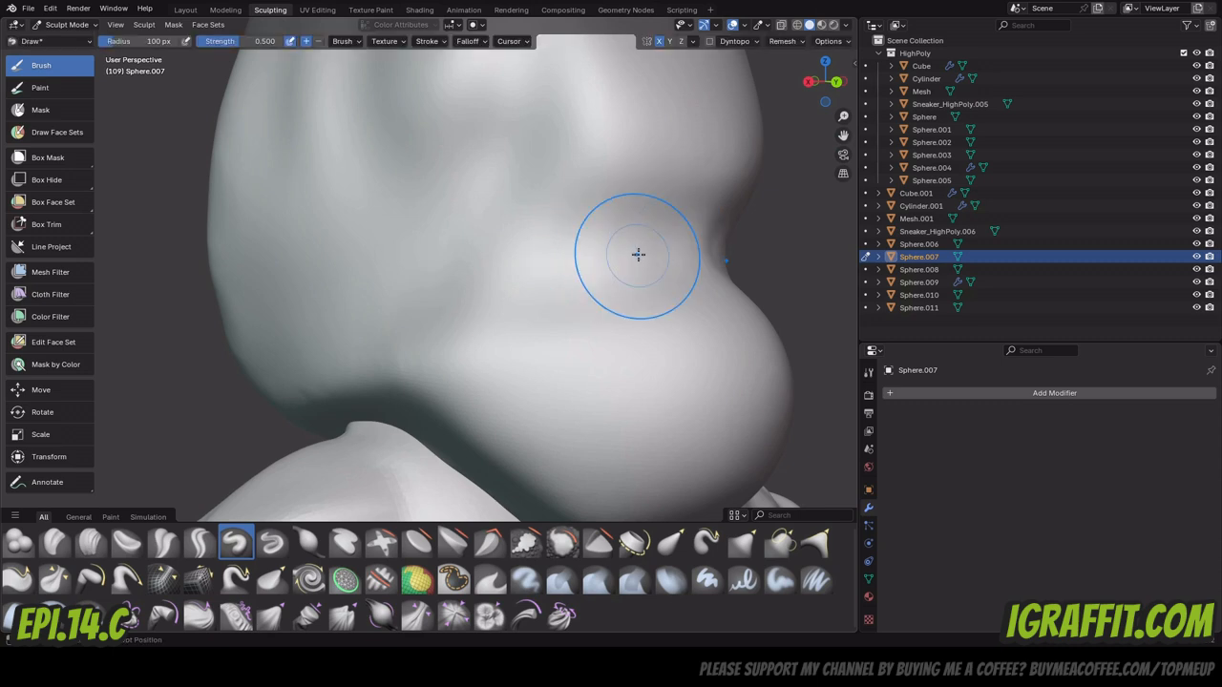
click(701, 256)
click(562, 542)
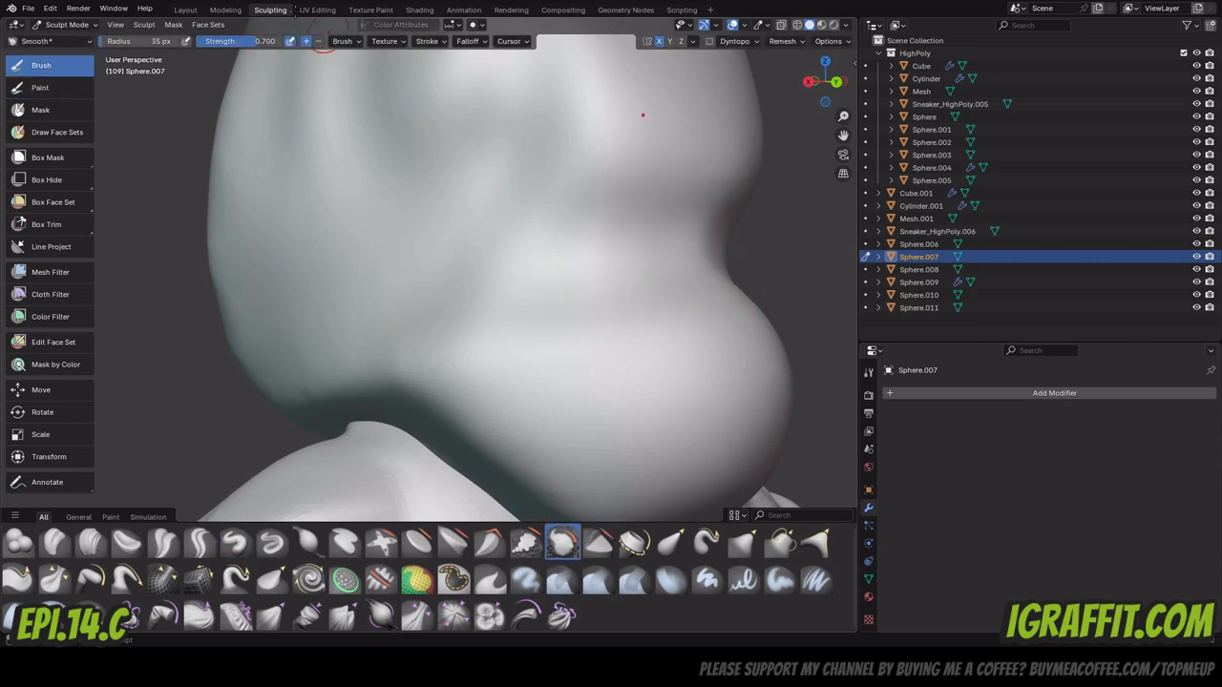
drag(251, 46, 230, 45)
scroll(711, 213, down, 3)
scroll(457, 430, down, 2)
Make the hoodie body the active sculpt object and choose the Clay brush for its sleeve.
key(alt+q)
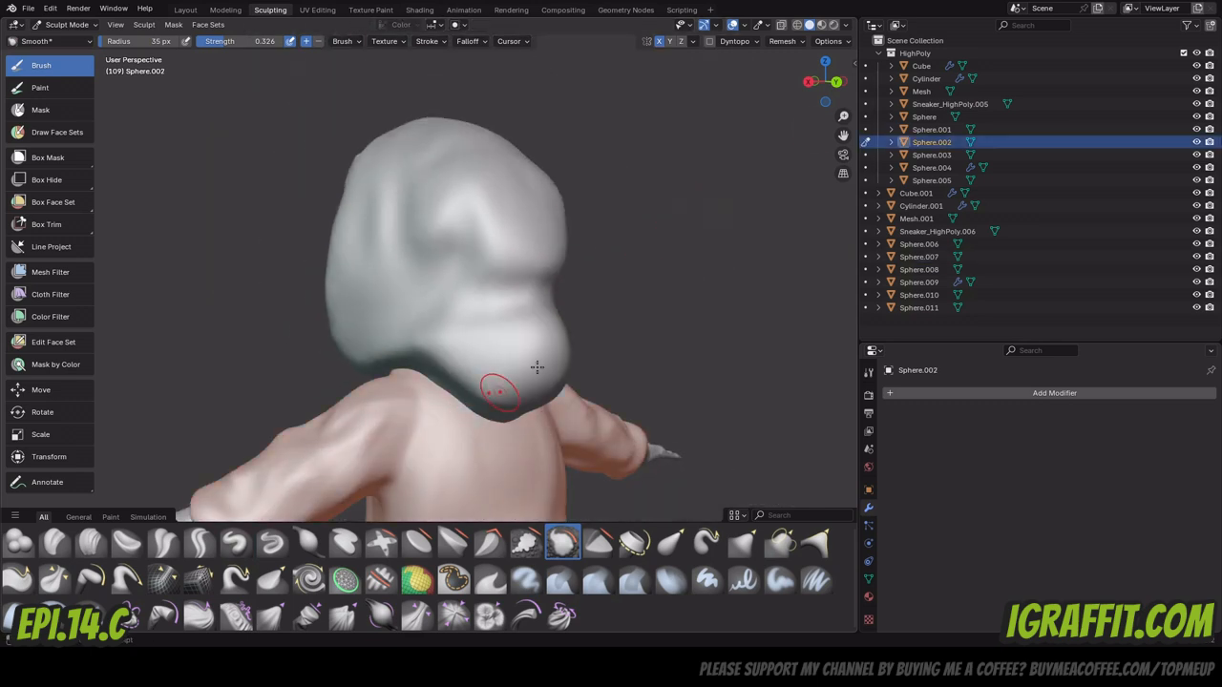
middle_drag(537, 367, 668, 182)
scroll(538, 299, up, 3)
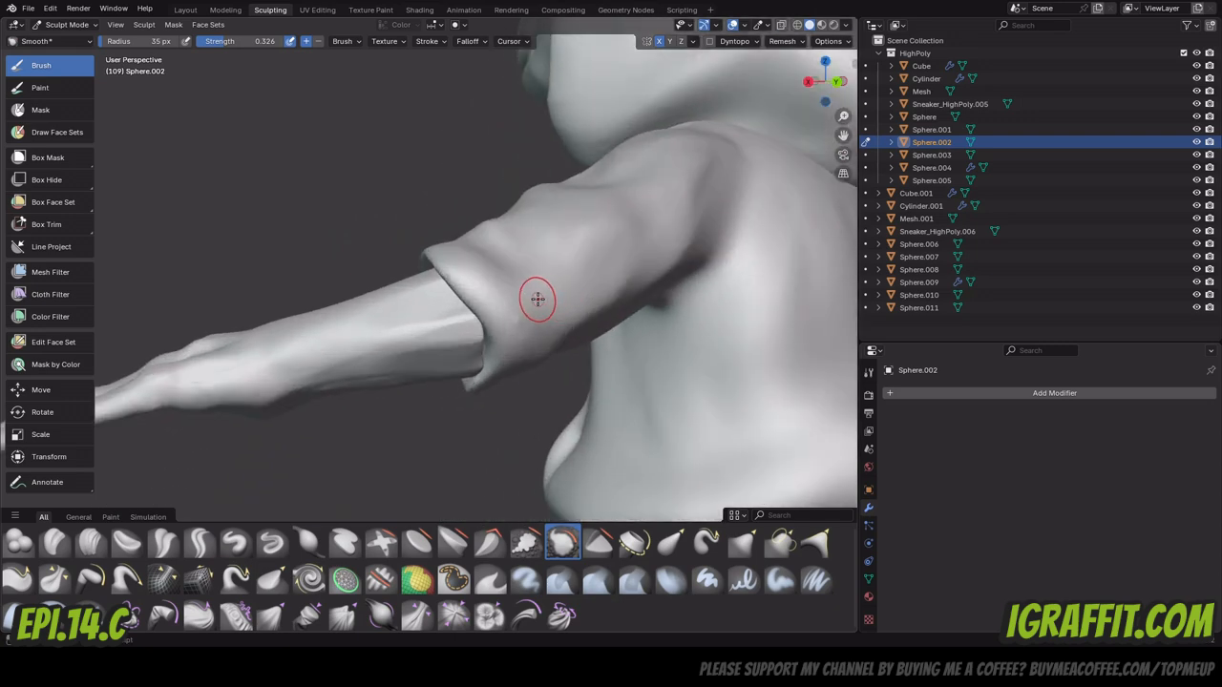
scroll(538, 299, up, 2)
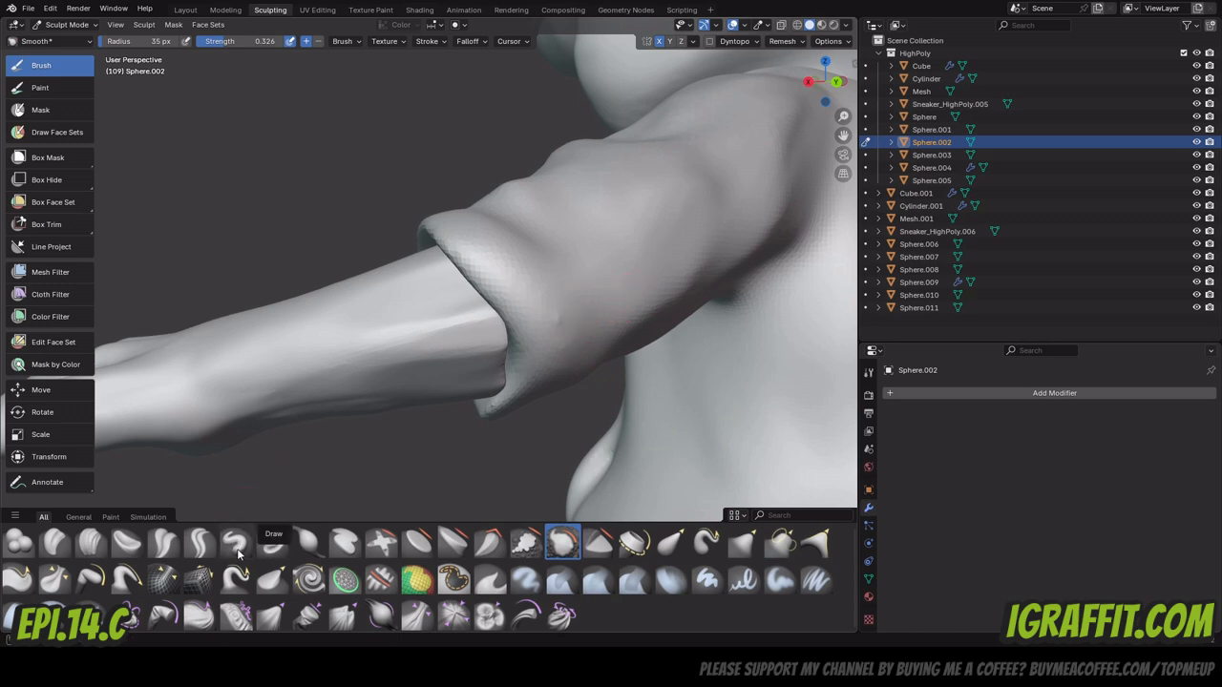
click(54, 542)
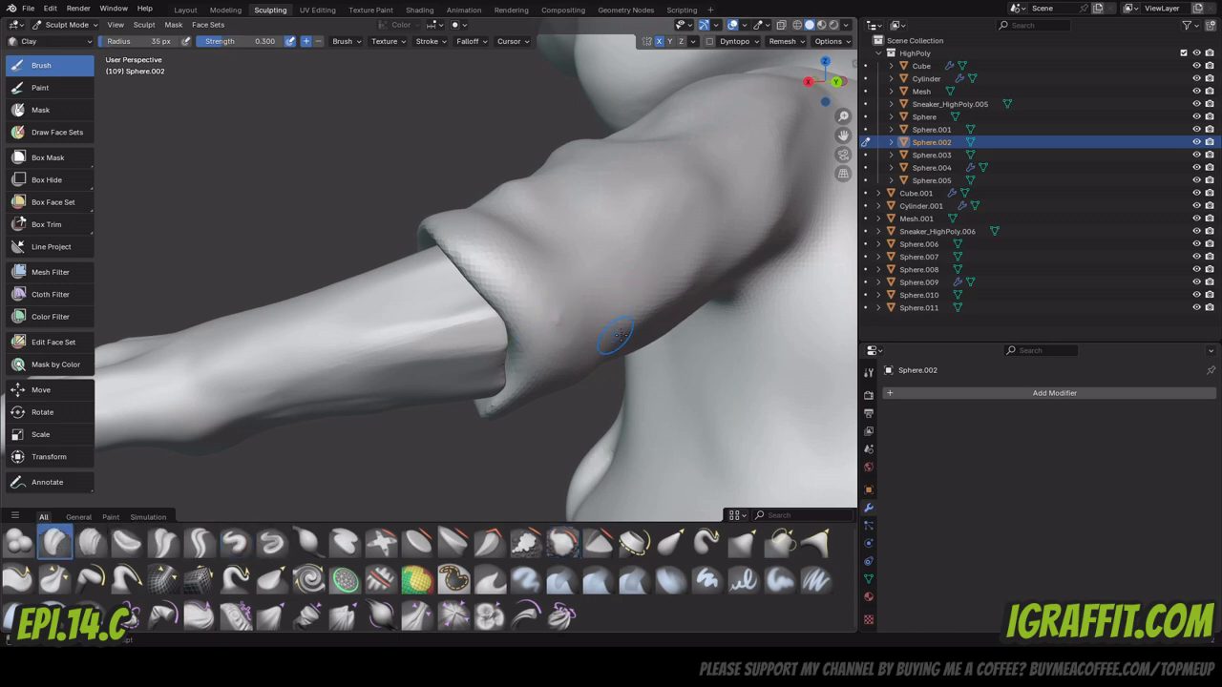
mouse_move(829, 64)
mouse_down()
mouse_move(823, 100)
mouse_move(782, 72)
mouse_move(827, 69)
mouse_up()
scroll(505, 163, down, 3)
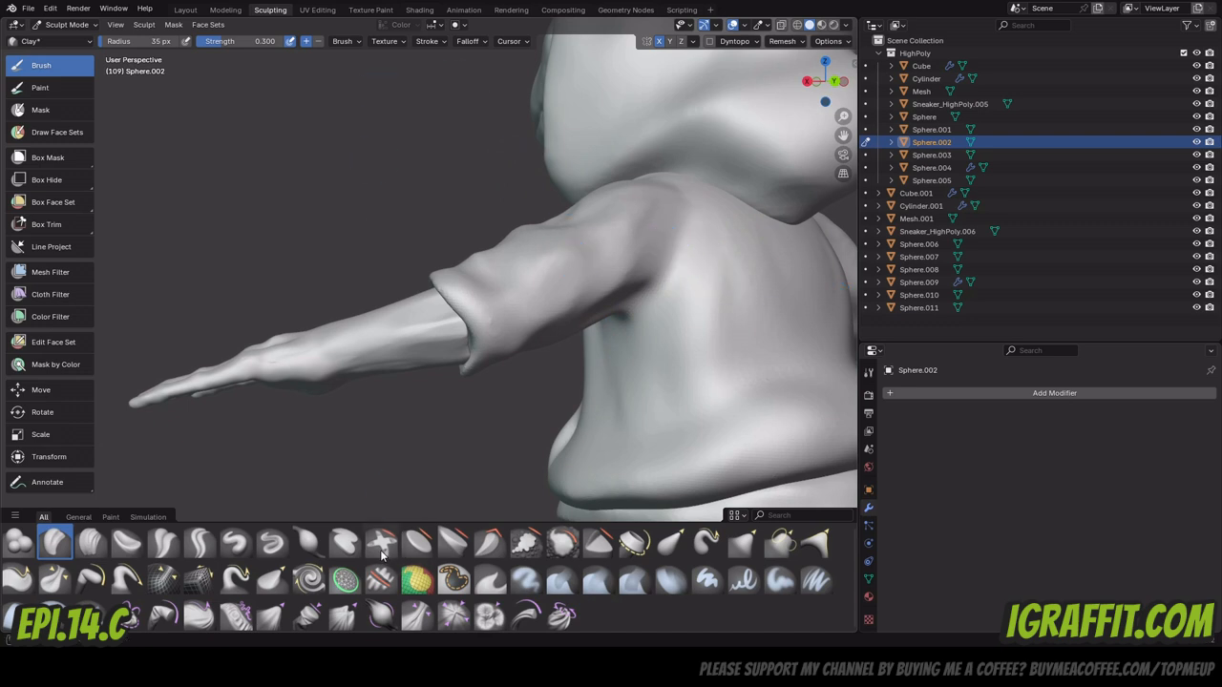
Choose the Elastic Grab brush and smooth the folds along the hoodie sleeve from the shoulder towards the cuff.
click(671, 544)
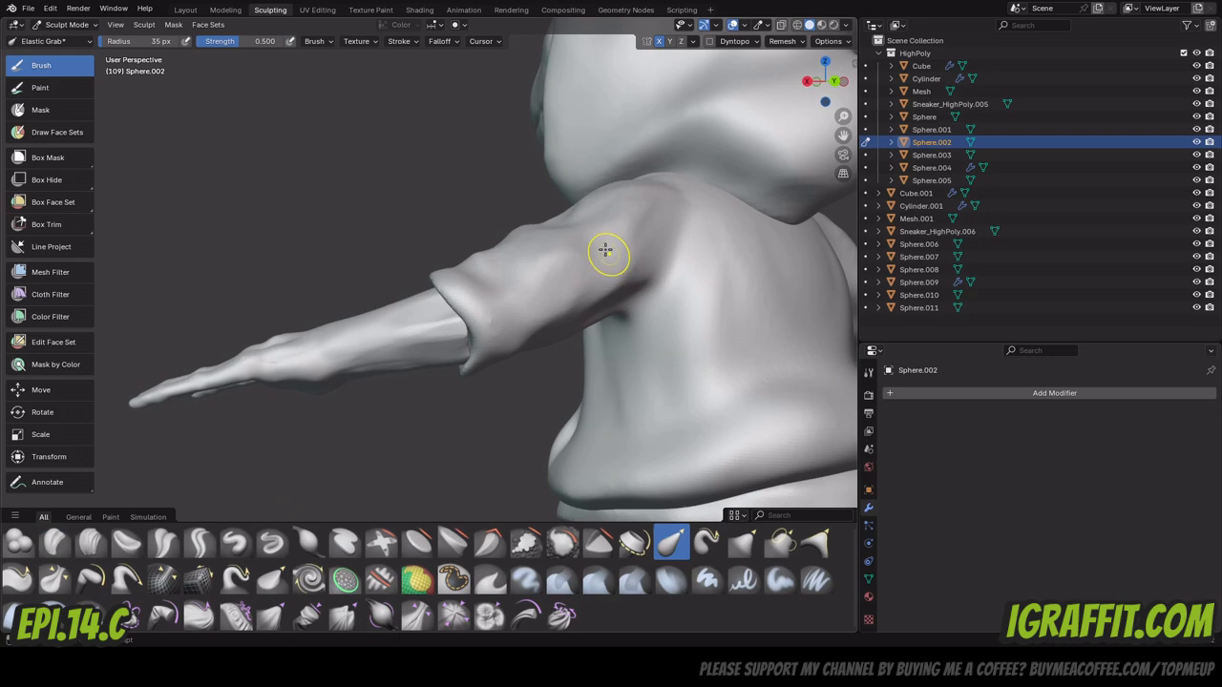
drag(824, 94, 933, 101)
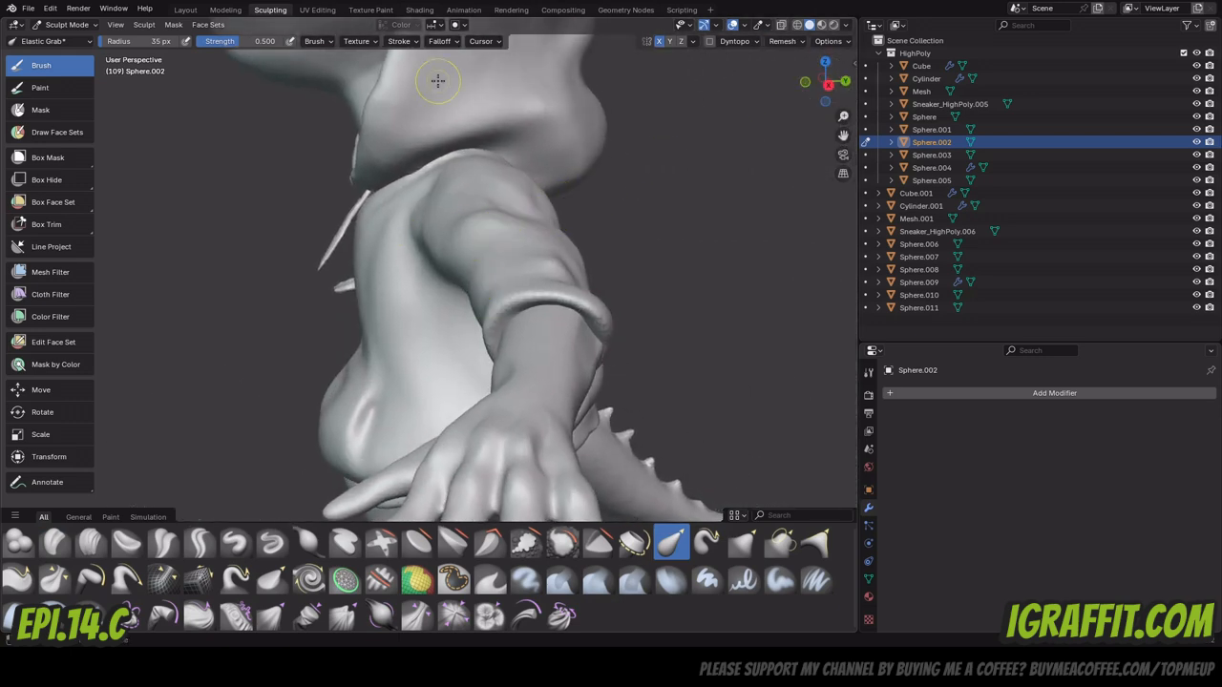
key(alt+q)
key(alt+q)
mouse_move(480, 222)
shift+mouse_down()
mouse_move(500, 294)
mouse_move(569, 313)
shift+mouse_up()
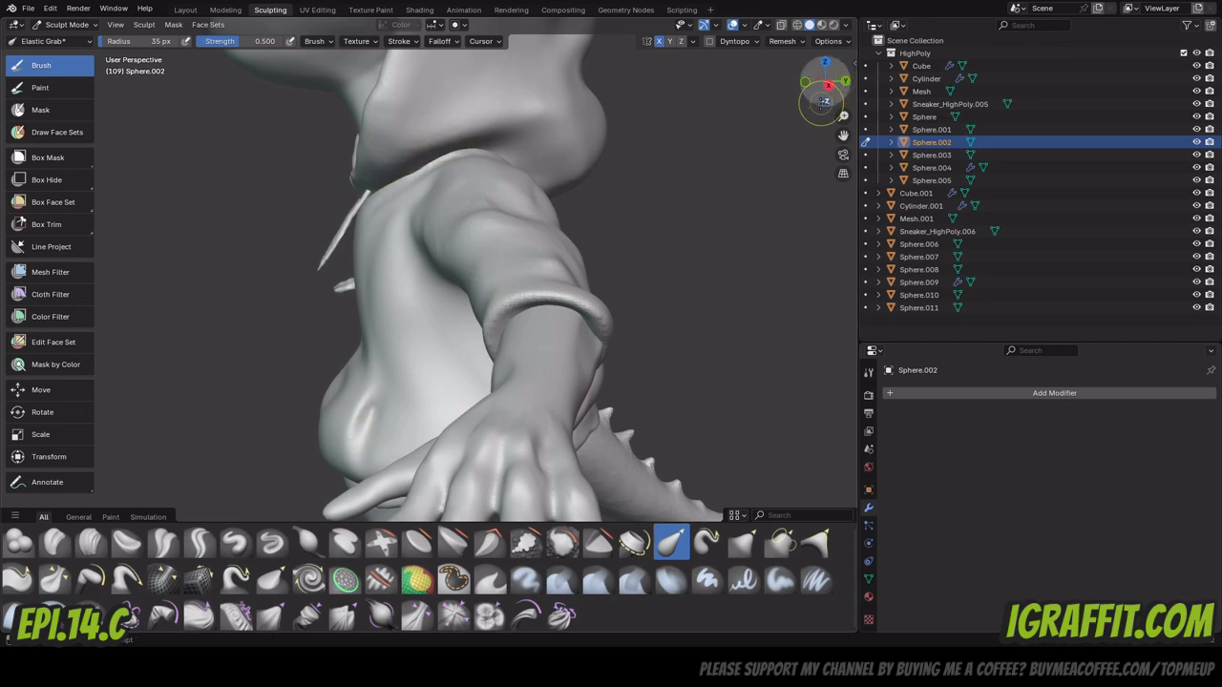
Switch sculpting to the hoodie drawstrings and set the Smooth brush strength to 0.376.
drag(810, 101, 819, 86)
scroll(324, 229, up, 5)
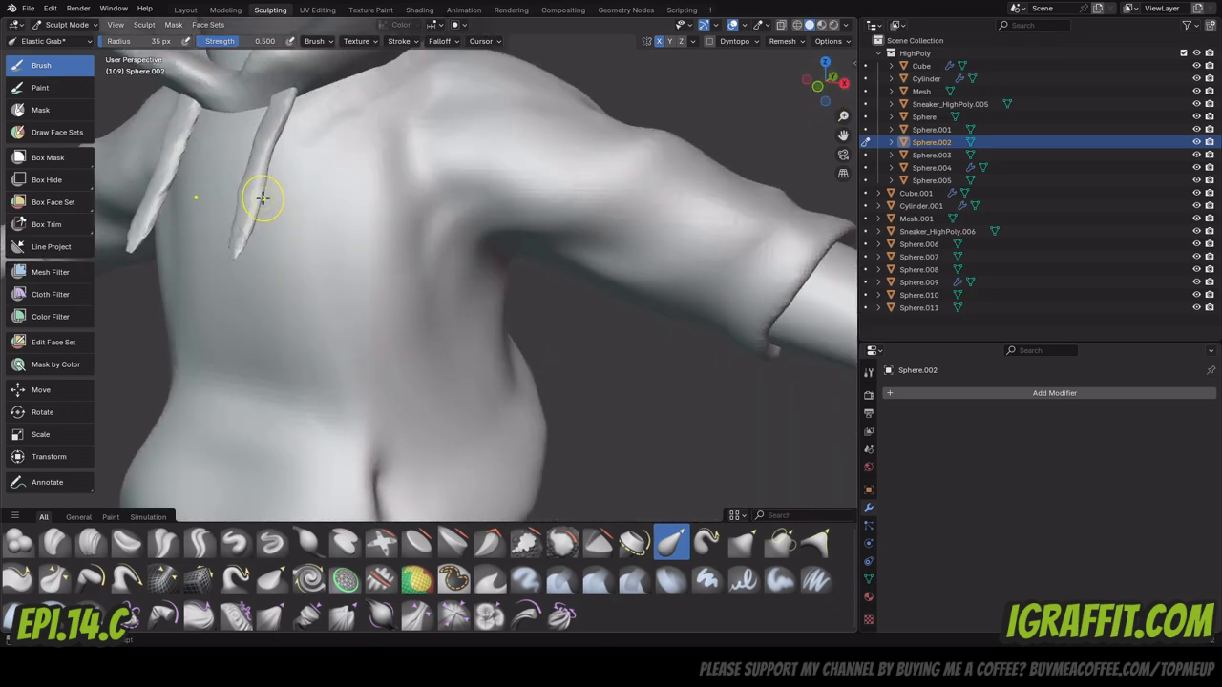
key(alt+q)
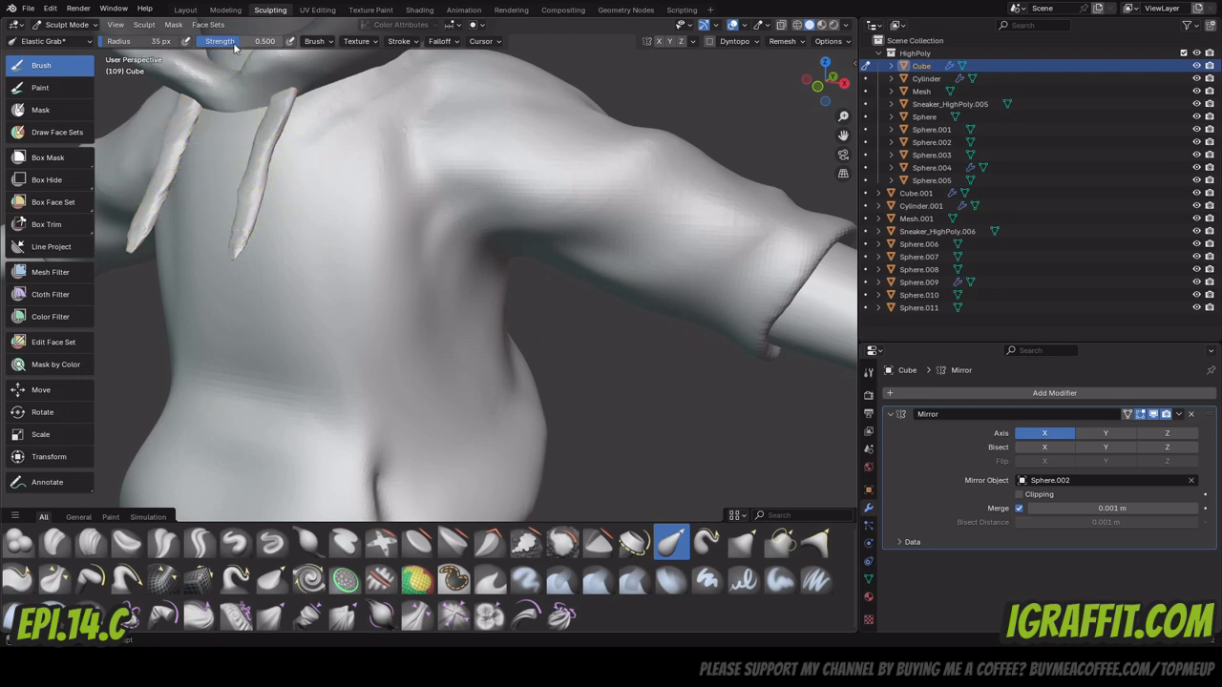
click(562, 542)
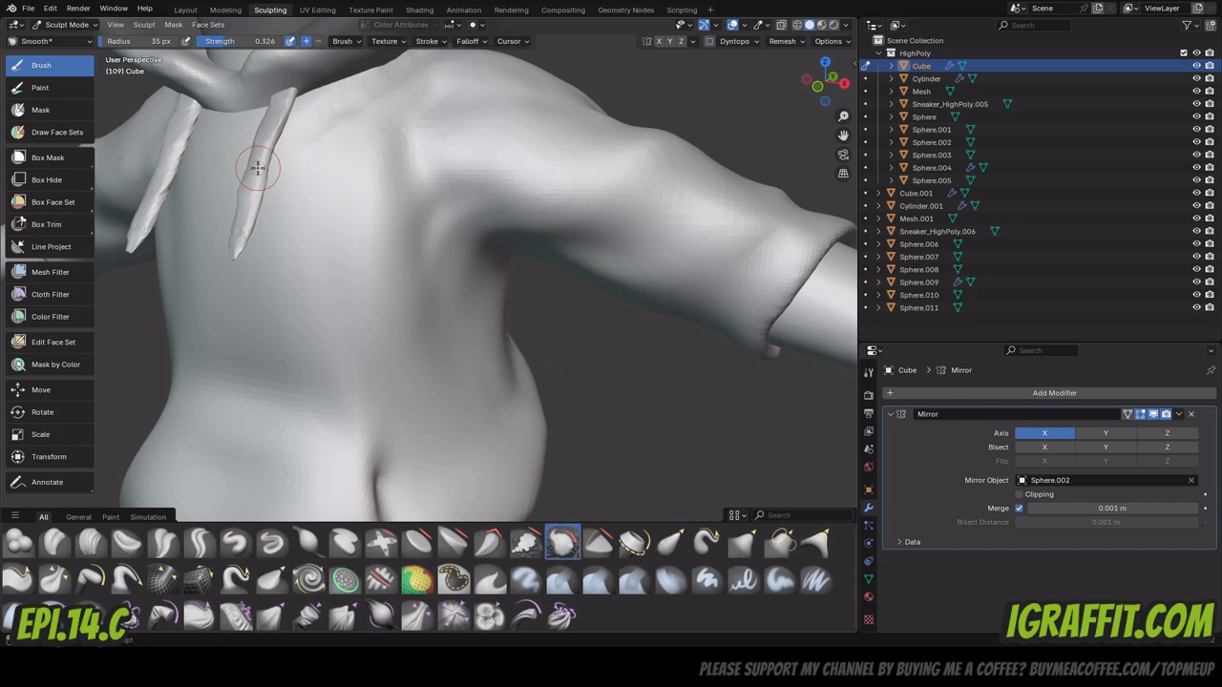
drag(229, 41, 238, 41)
key(alt+q)
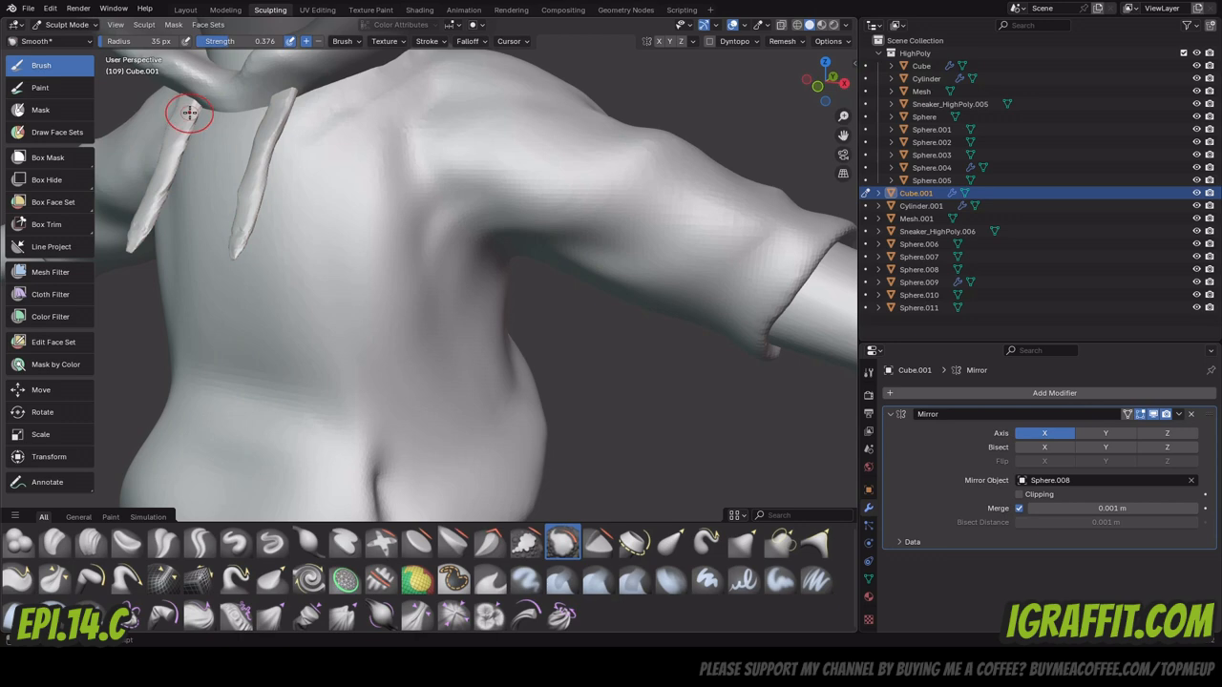
Make the waistband and then the tail the active sculpt object, examining the surface around the tail spikes.
scroll(467, 279, down, 4)
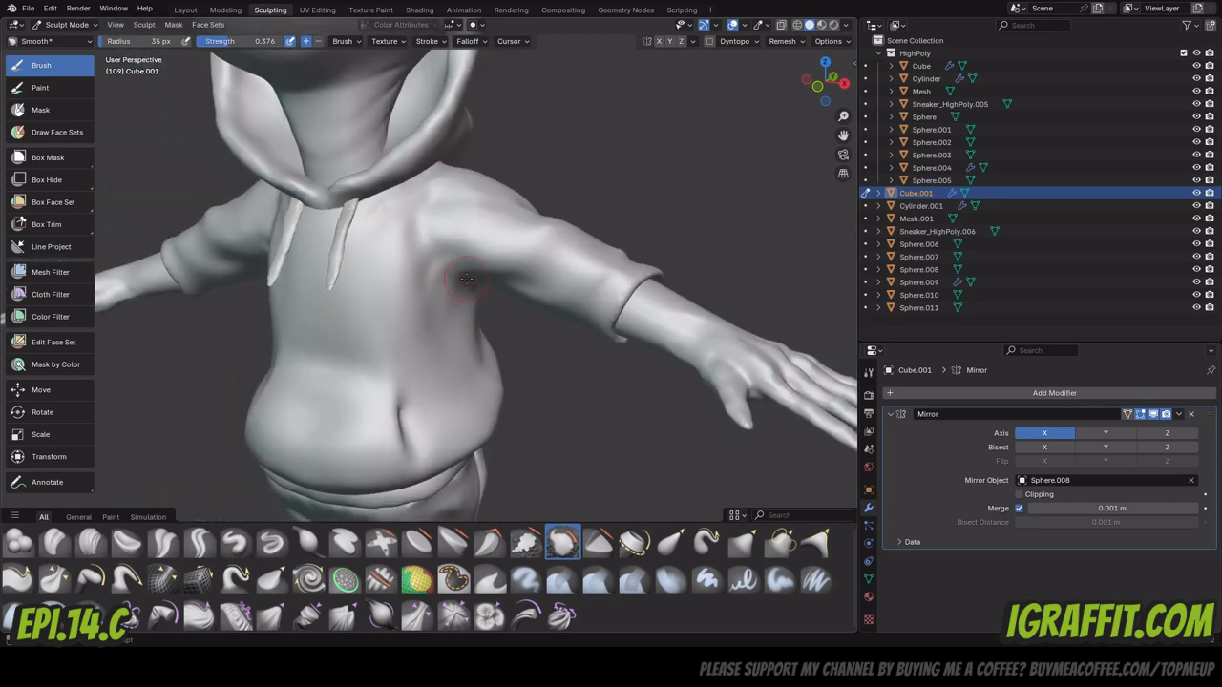
drag(843, 136, 801, 94)
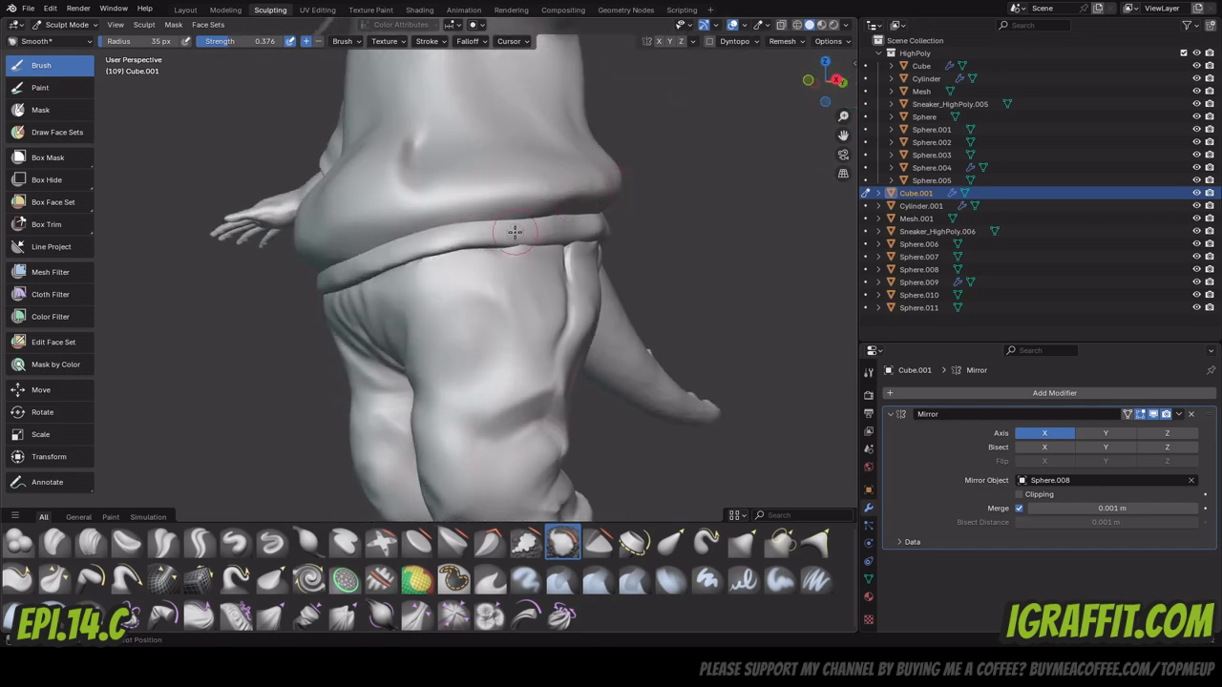
key(alt+q)
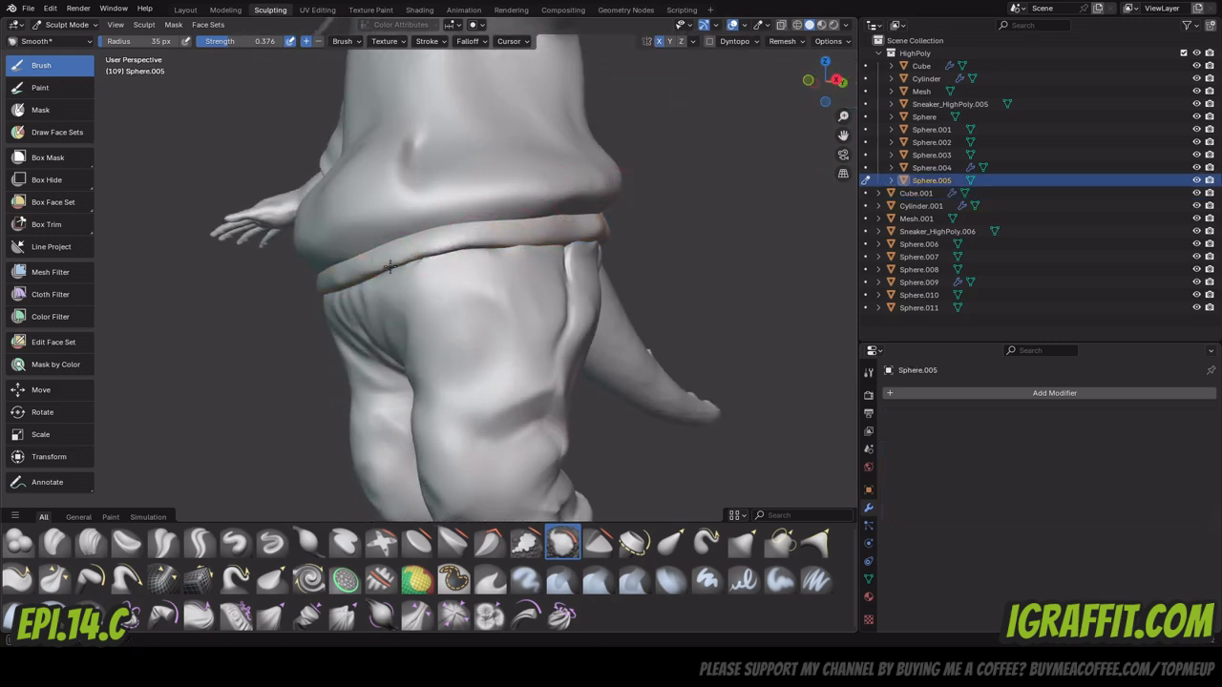
key(alt+q)
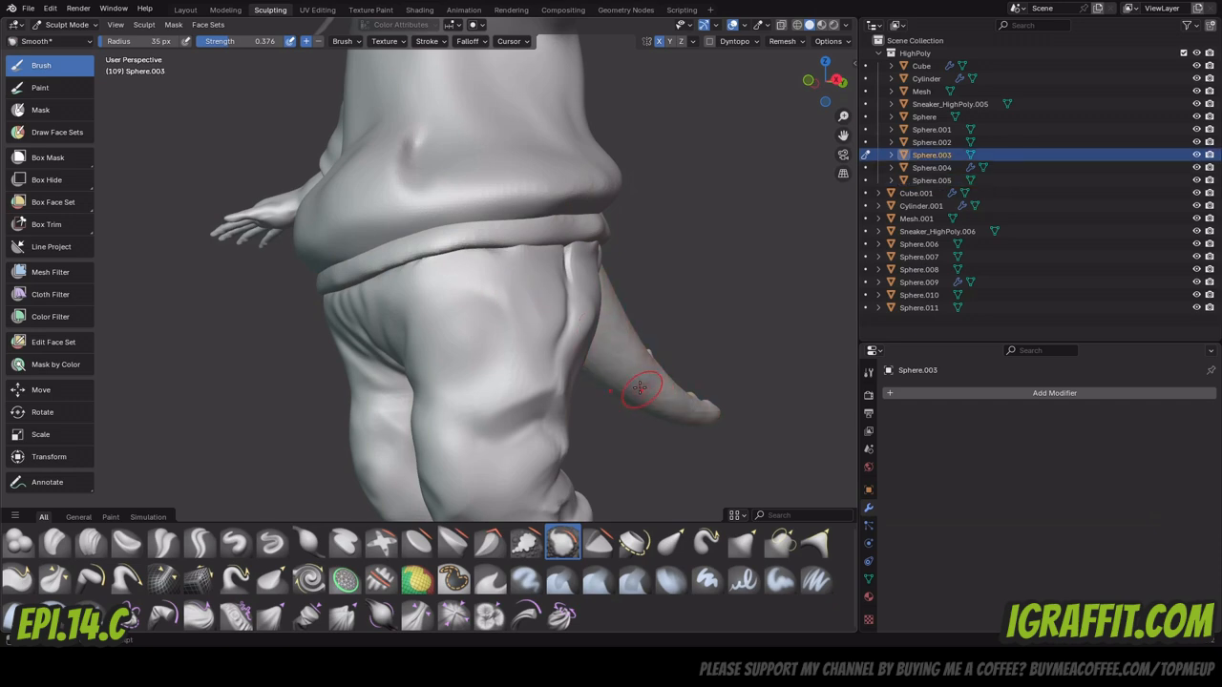
drag(811, 101, 771, 133)
scroll(707, 218, up, 4)
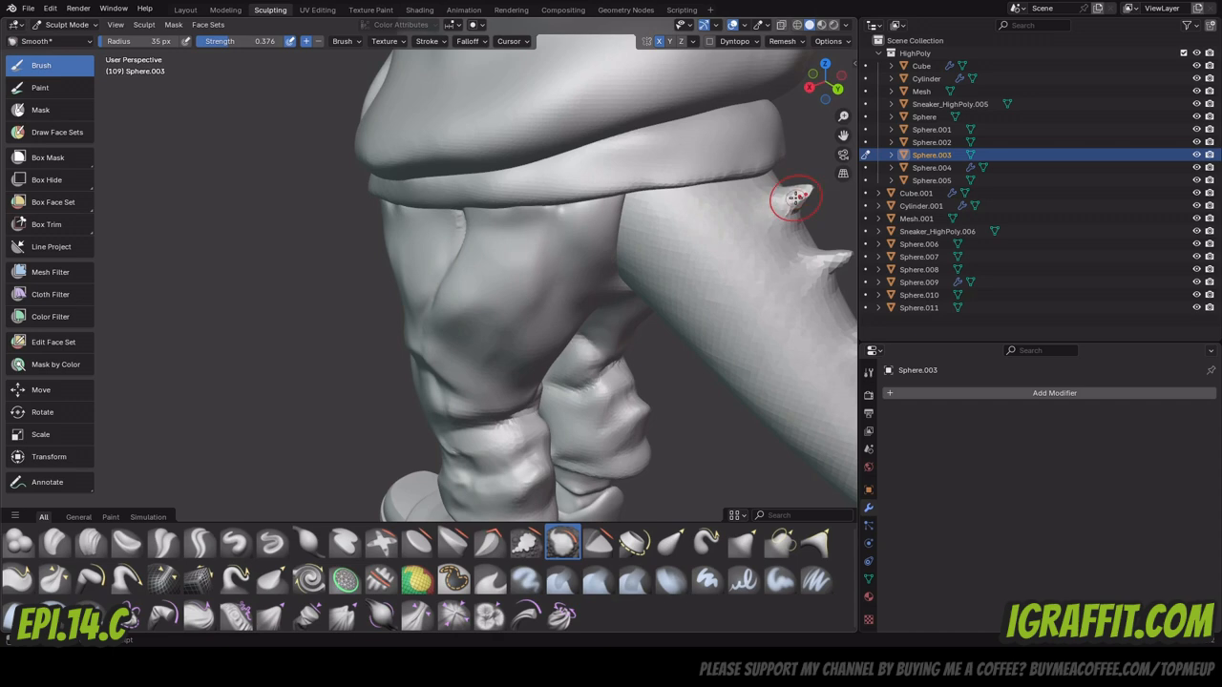
drag(831, 85, 800, 103)
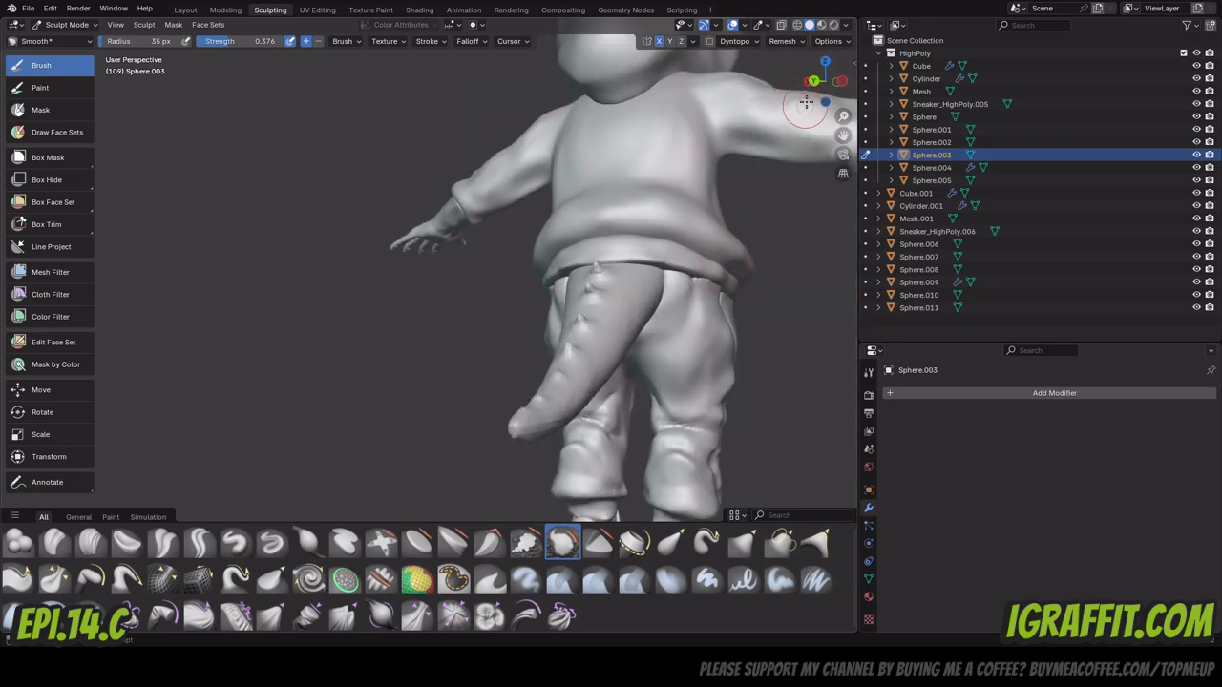
Switch sculpting to the trousers, set the Smooth brush strength to 0.470 and smooth the crease behind the knee.
drag(813, 92, 852, 86)
scroll(452, 370, up, 4)
scroll(453, 370, up, 2)
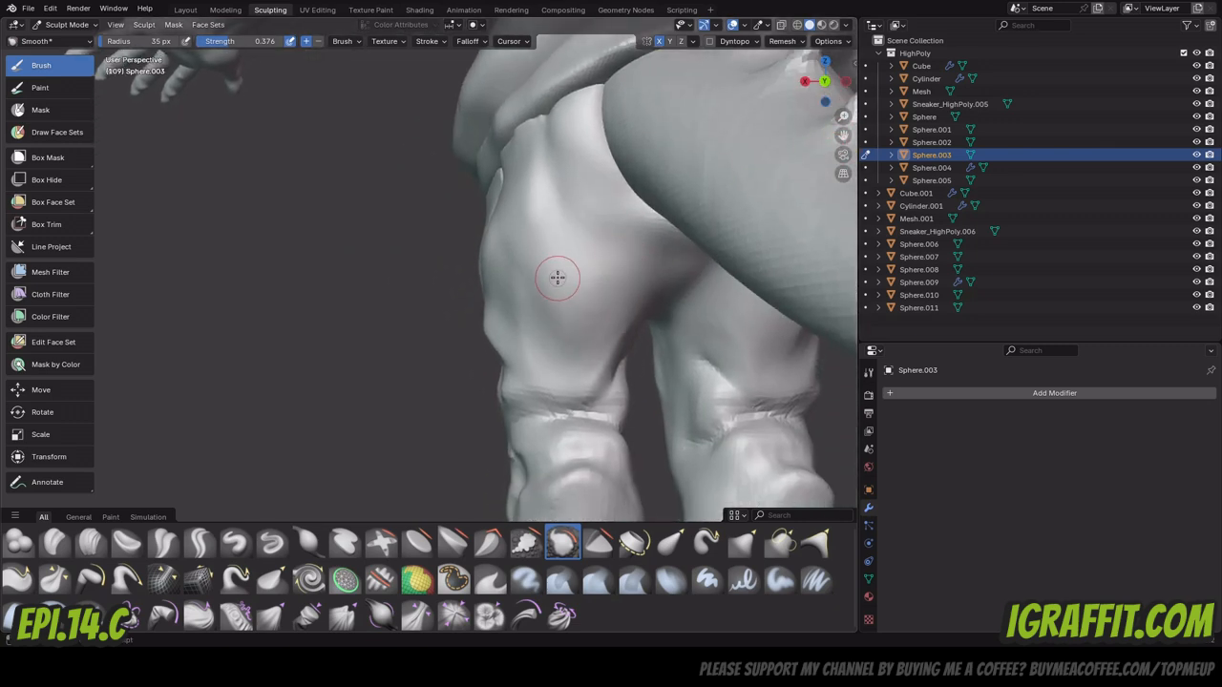
key(alt+q)
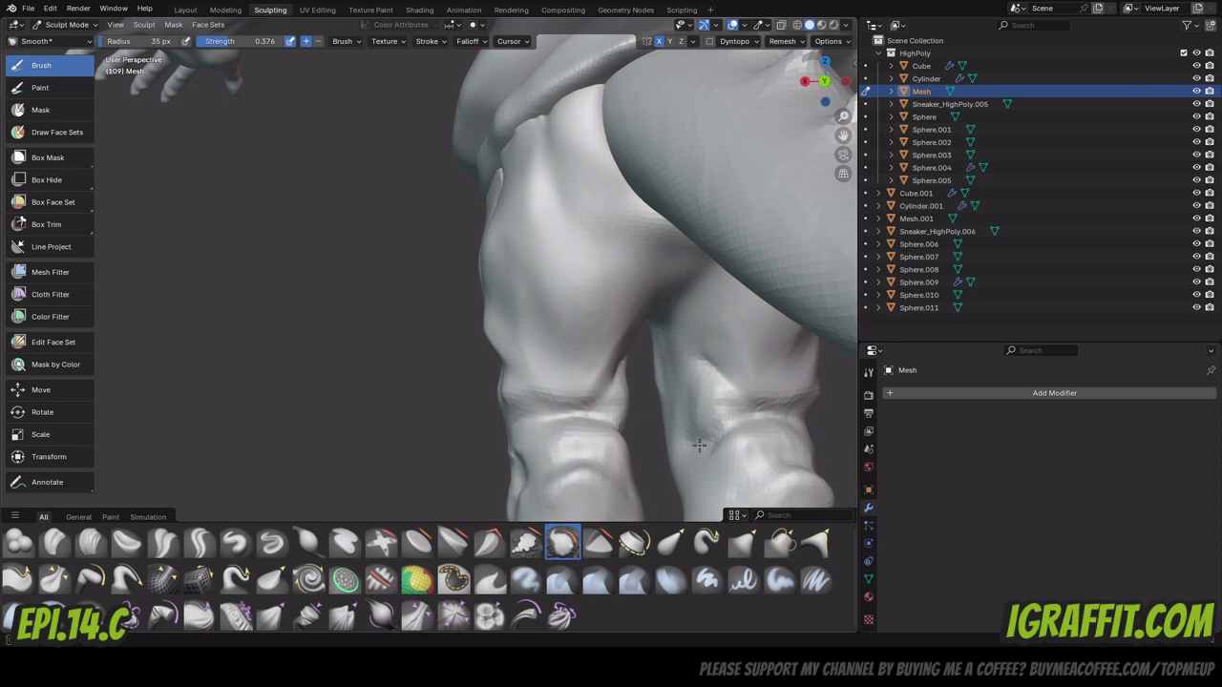
drag(233, 45, 242, 44)
mouse_move(527, 395)
mouse_down()
mouse_move(527, 378)
mouse_move(573, 402)
mouse_up()
scroll(563, 393, up, 2)
drag(823, 84, 927, 96)
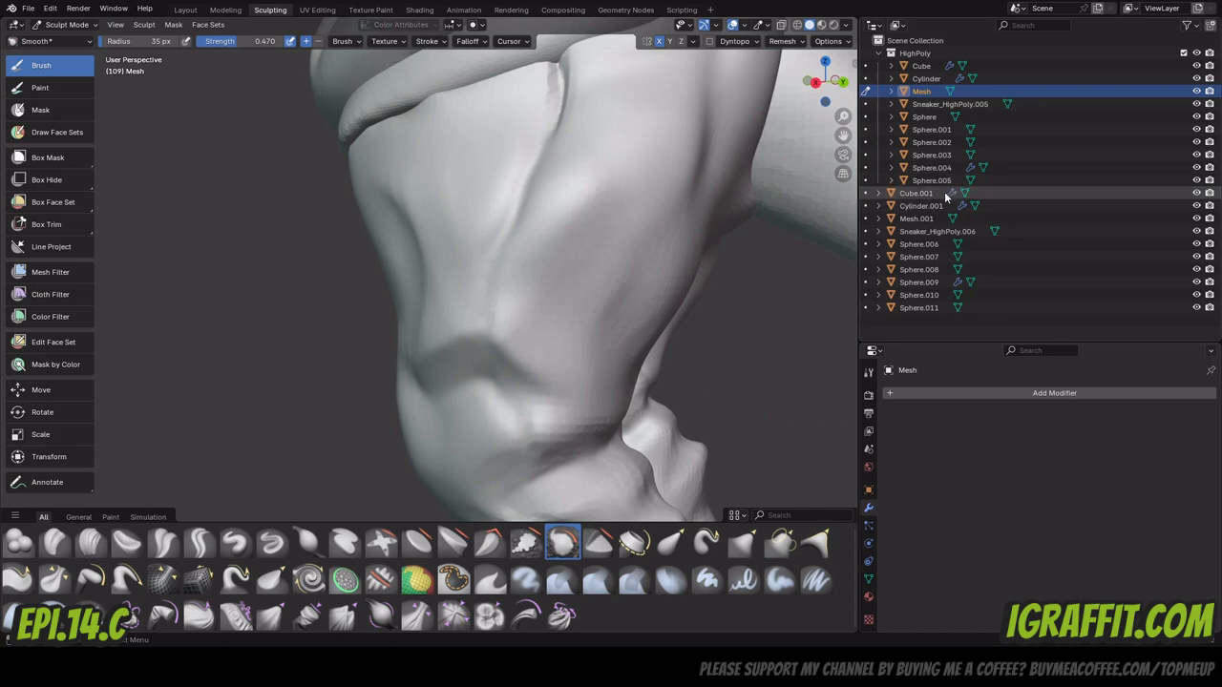
Delete the duplicate objects from Cube.001 to Sphere.011 that lie outside the HighPoly collection.
click(880, 54)
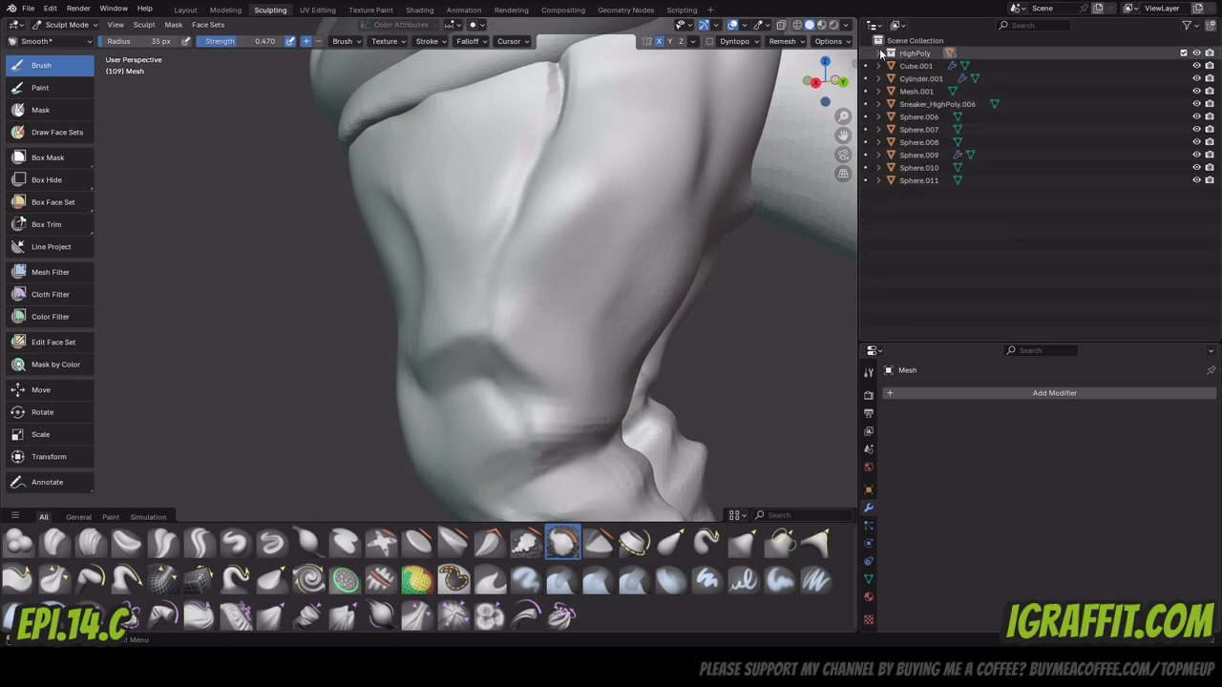
shift+click(928, 182)
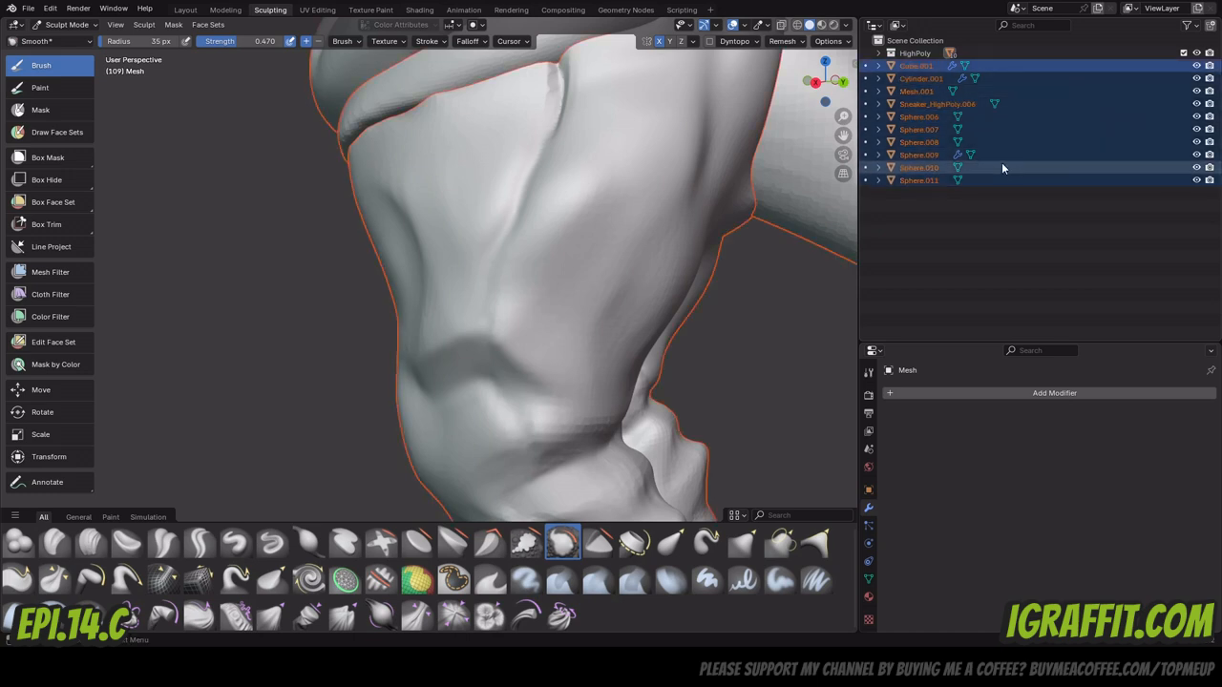
key(x)
click(879, 53)
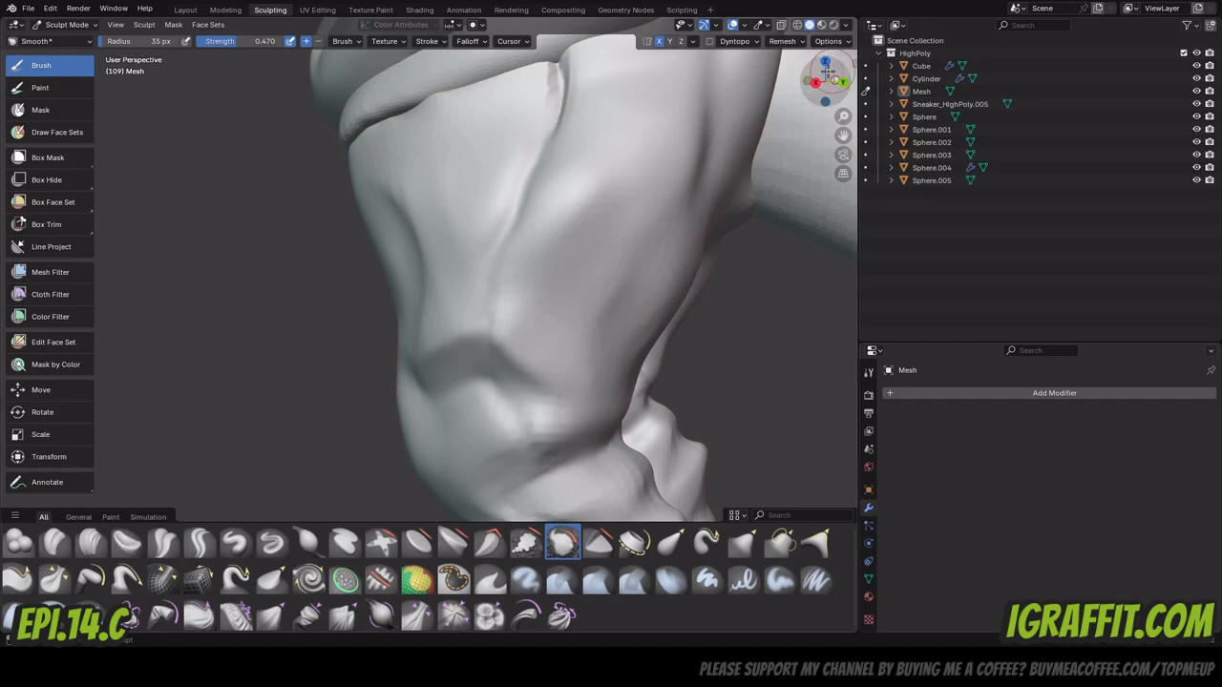
Examine the trouser folds from the back, side and front, from the waistband down to the cuffs.
drag(819, 69, 723, 65)
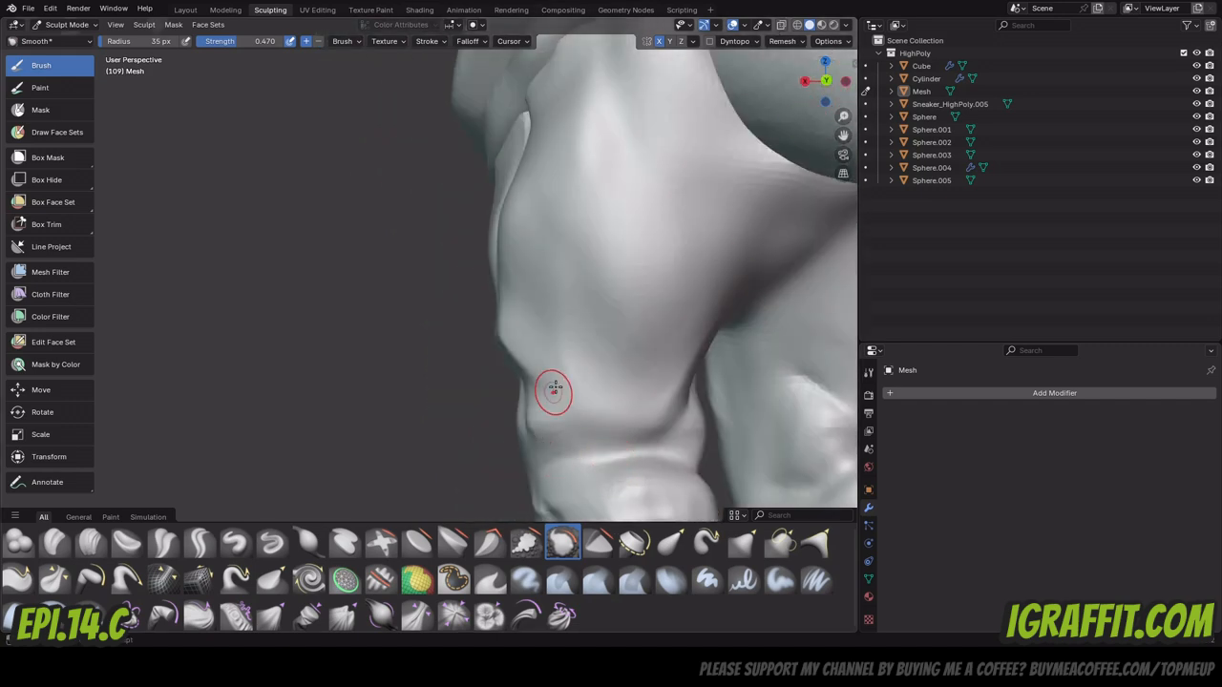
scroll(600, 213, down, 6)
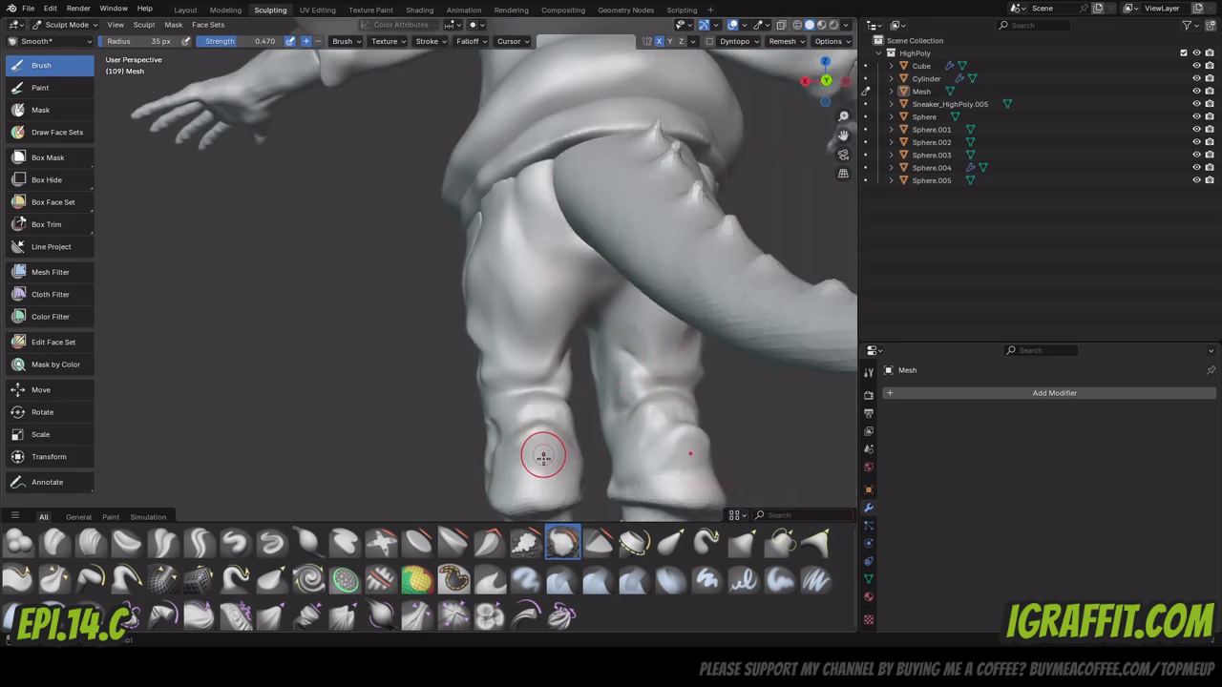
scroll(763, 182, down, 5)
drag(826, 82, 913, 51)
scroll(497, 390, up, 2)
scroll(496, 390, up, 5)
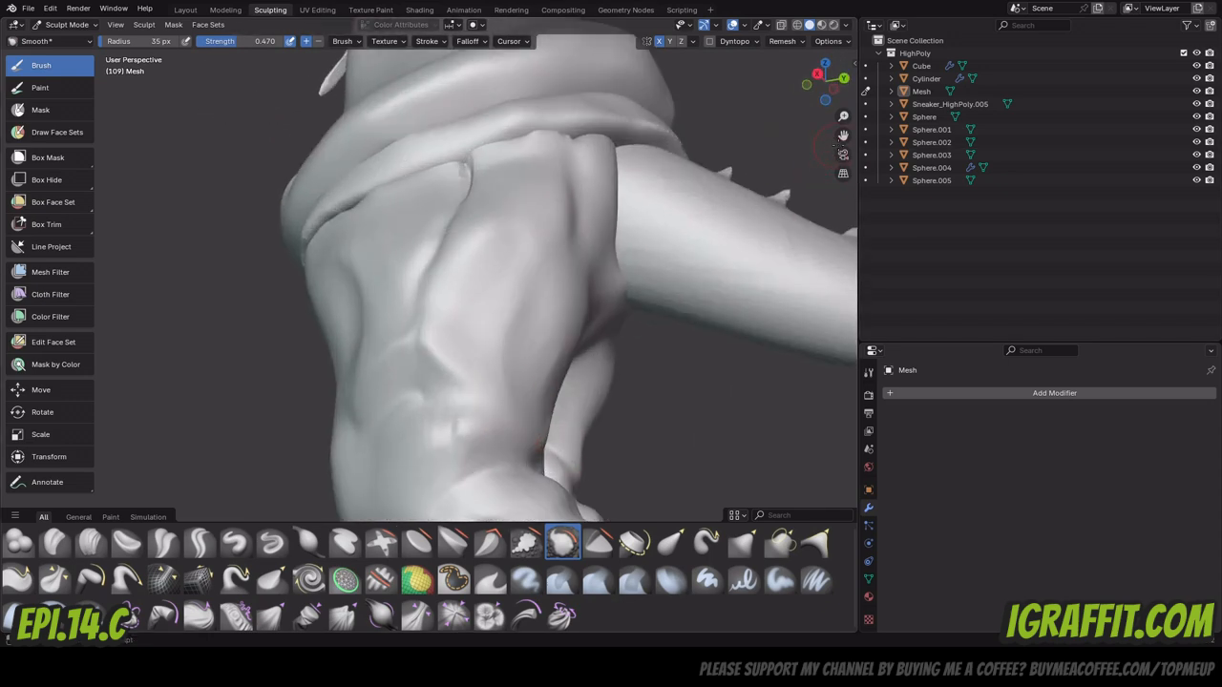
drag(843, 136, 856, 19)
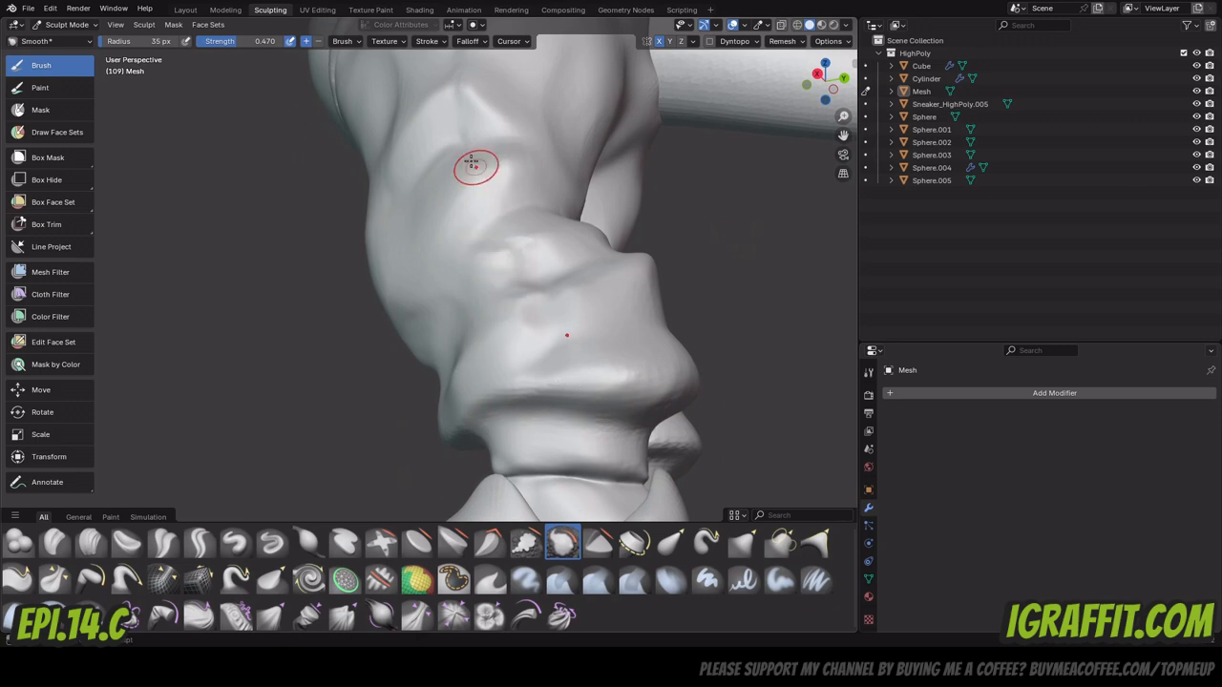
scroll(612, 158, down, 3)
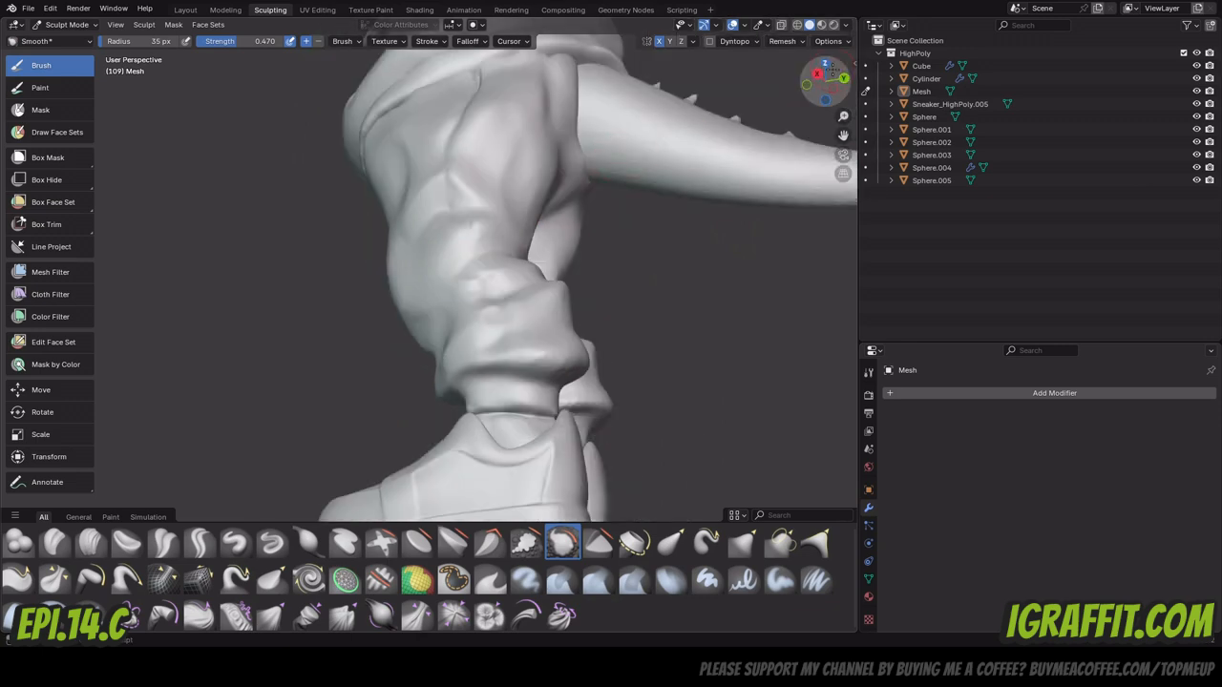
mouse_move(825, 82)
mouse_down()
mouse_move(896, 99)
mouse_move(864, 92)
mouse_up()
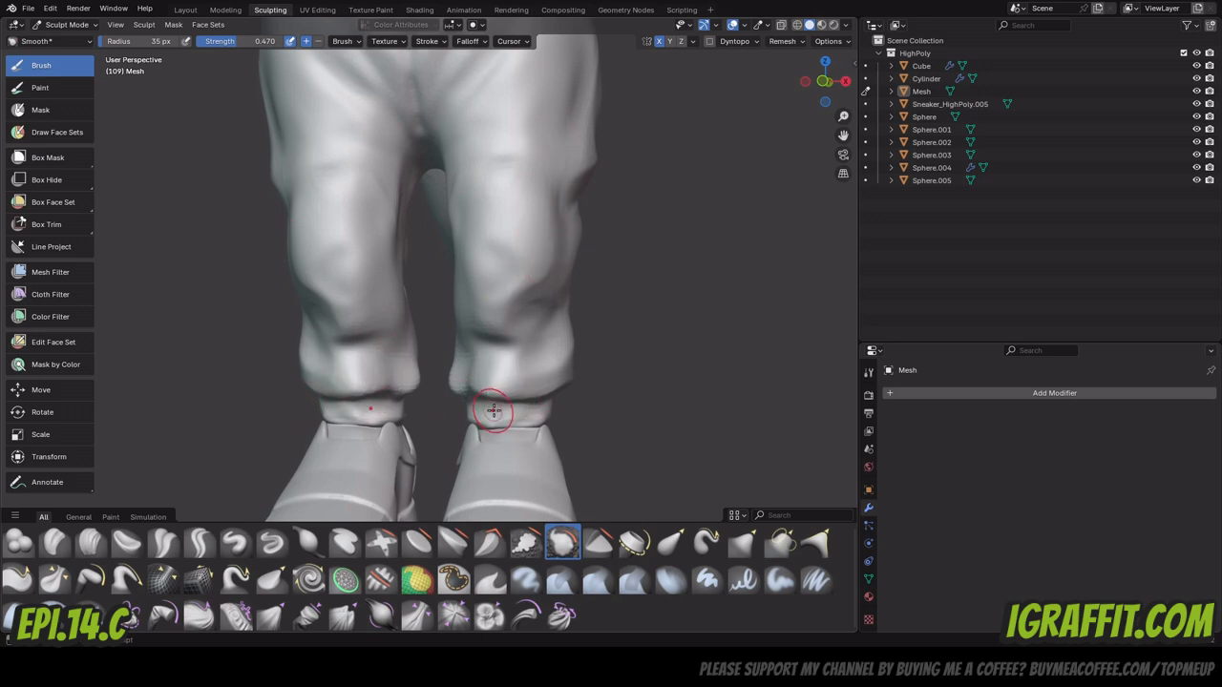
drag(807, 100, 787, 88)
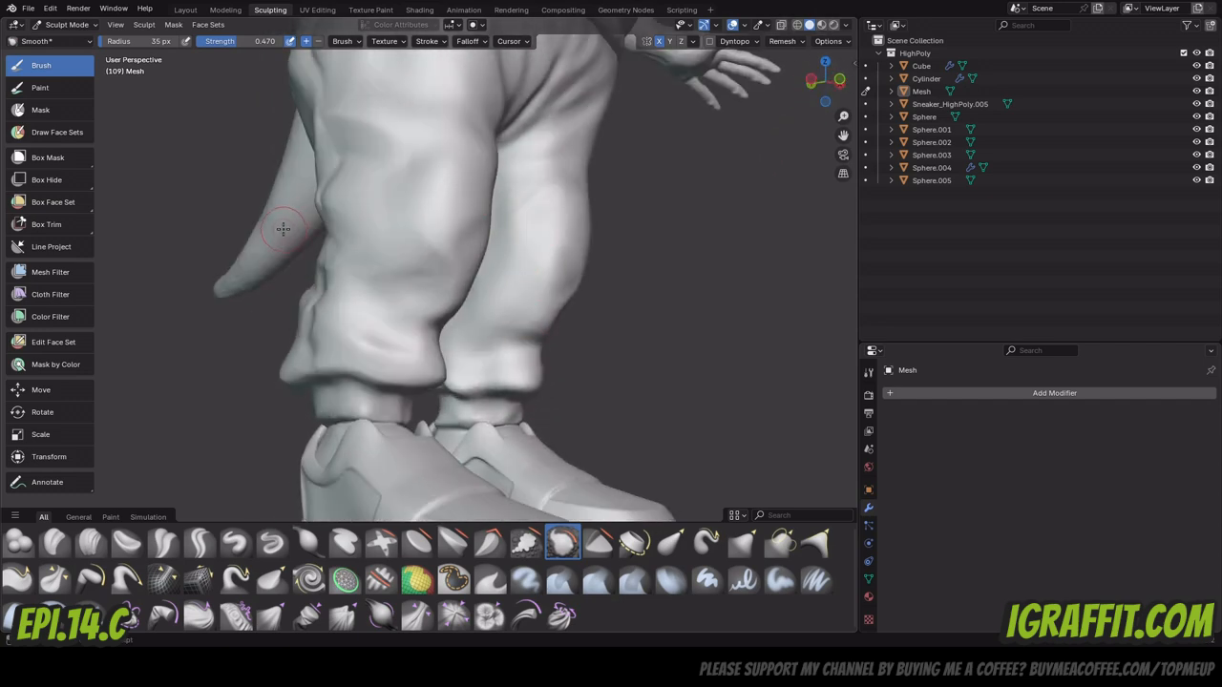
Switch sculpting to the tail and smooth its faceted surface from the base towards the tip.
key(alt+q)
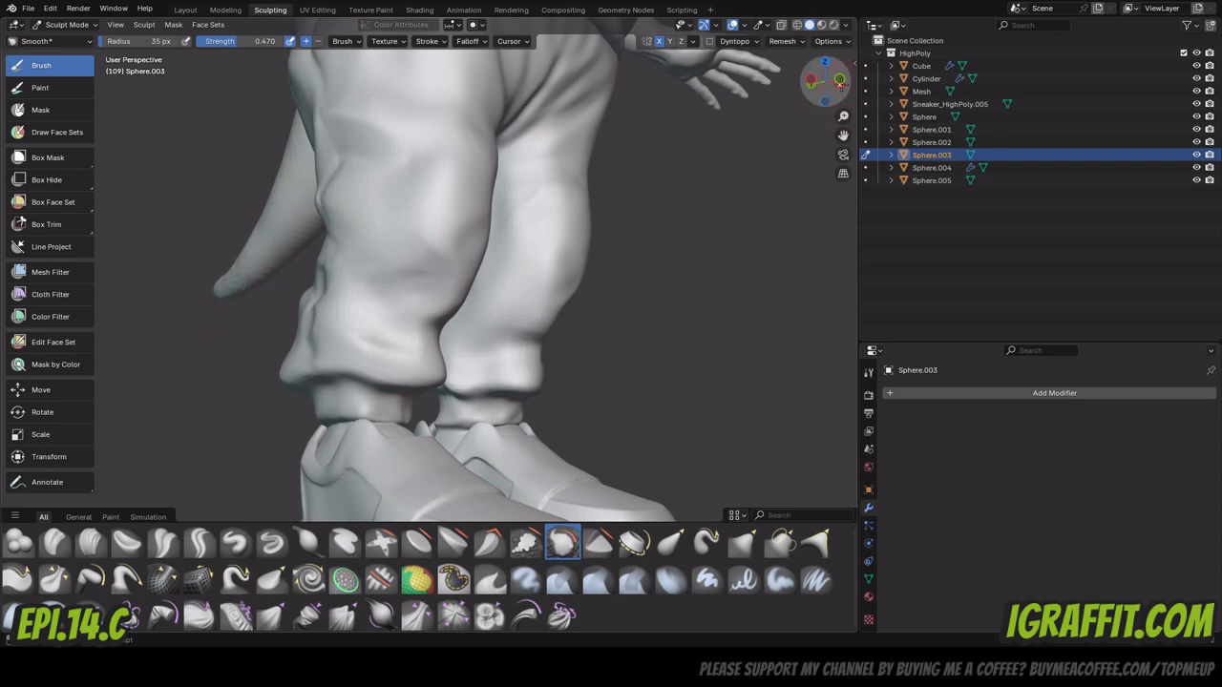
scroll(828, 91, down, 4)
drag(829, 92, 853, 92)
scroll(415, 212, up, 4)
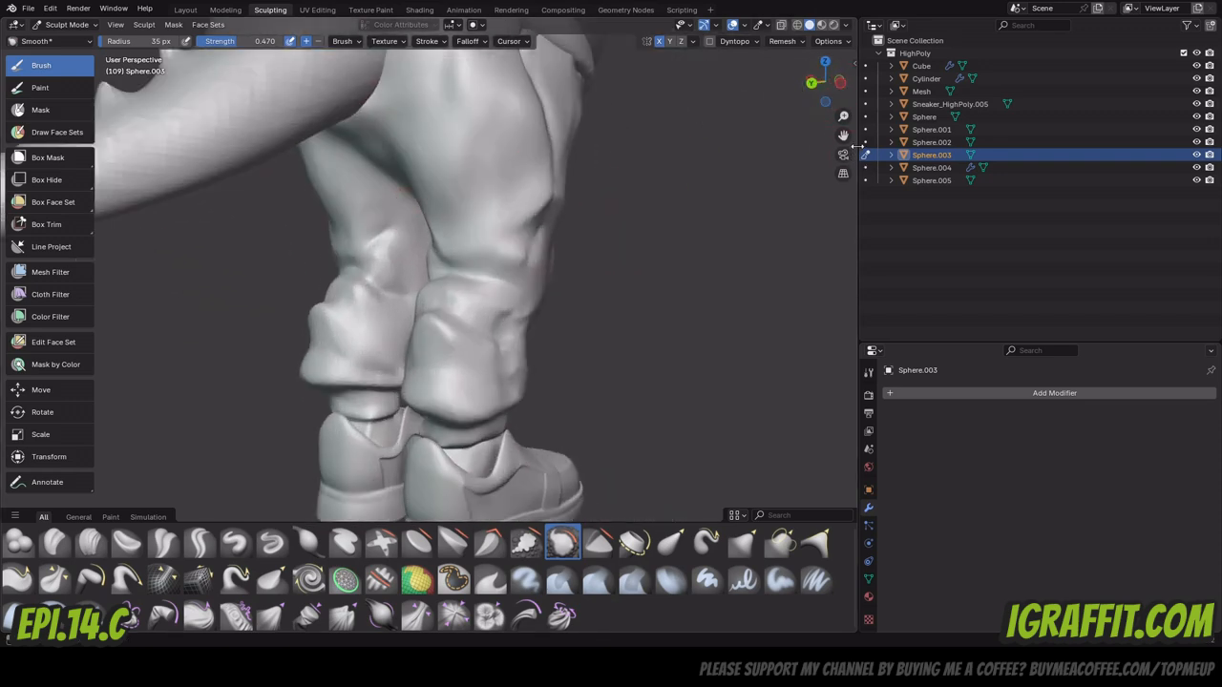
drag(843, 136, 1005, 255)
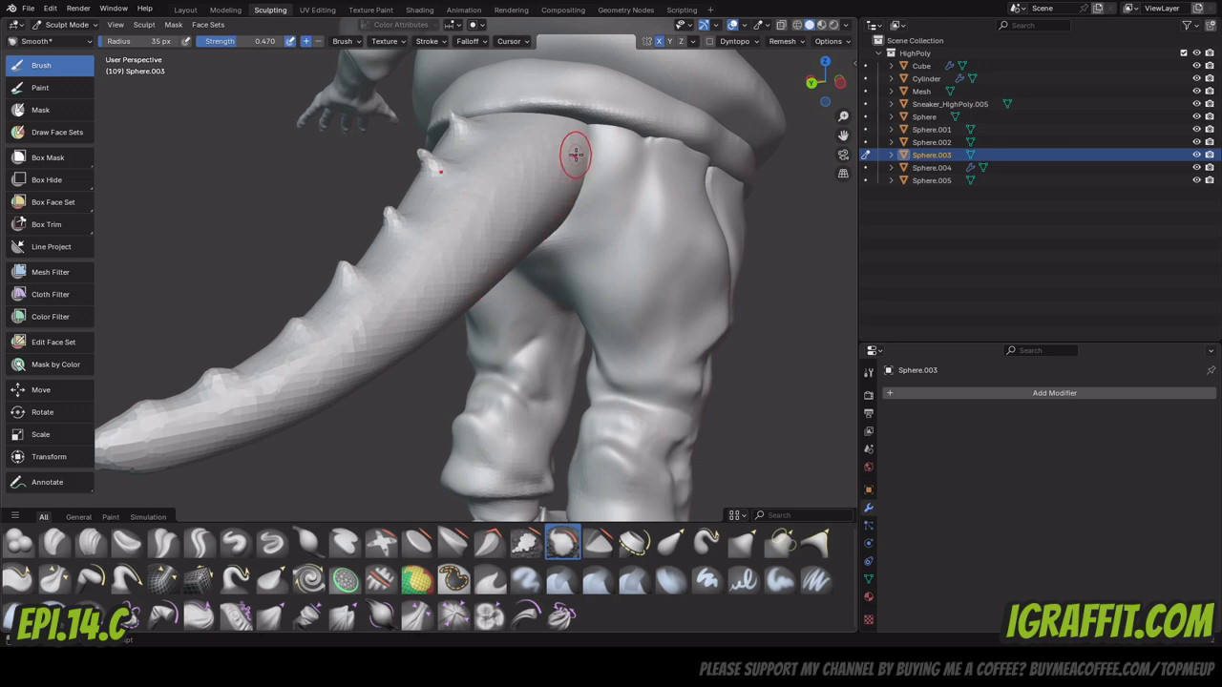
mouse_move(576, 155)
mouse_down()
mouse_move(536, 176)
mouse_move(348, 364)
mouse_move(404, 334)
mouse_move(295, 414)
mouse_move(185, 447)
mouse_move(185, 430)
mouse_move(135, 438)
mouse_up()
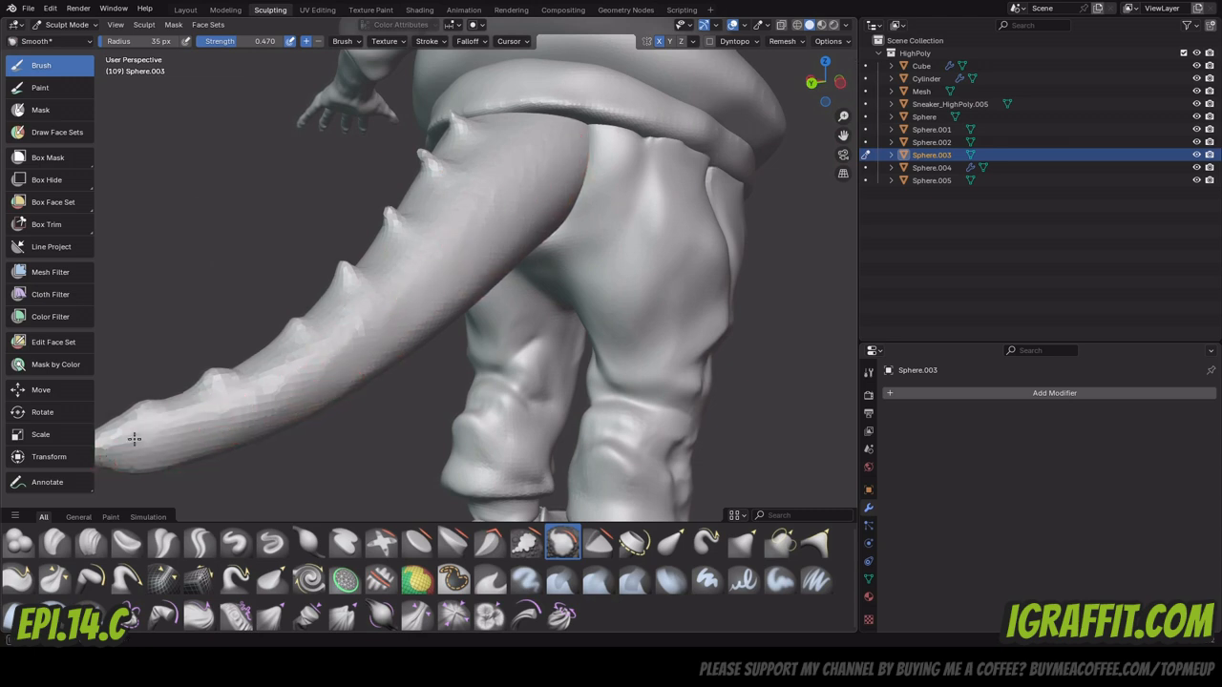
Smooth the blocky end of the tail and its underside, checking the tip from behind and from the side.
scroll(319, 385, down, 3)
mouse_move(823, 82)
mouse_down()
mouse_move(883, 82)
mouse_move(820, 88)
mouse_move(811, 127)
mouse_move(935, 103)
mouse_up()
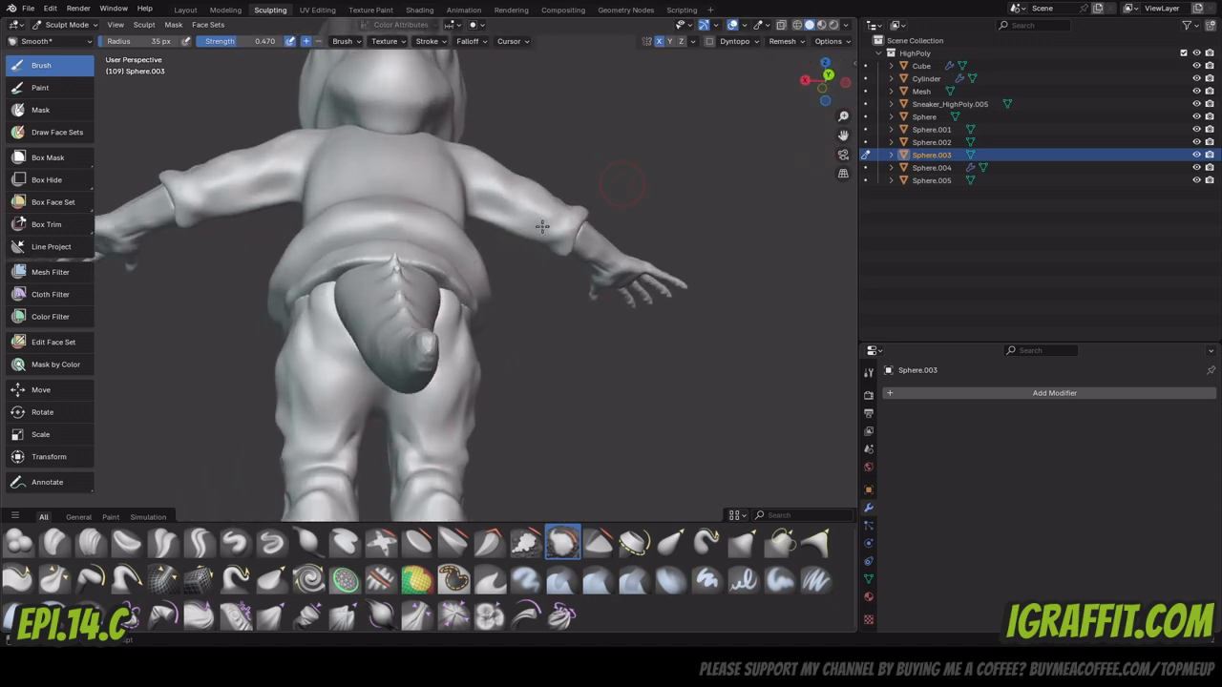
scroll(620, 195, up, 1)
drag(423, 352, 417, 425)
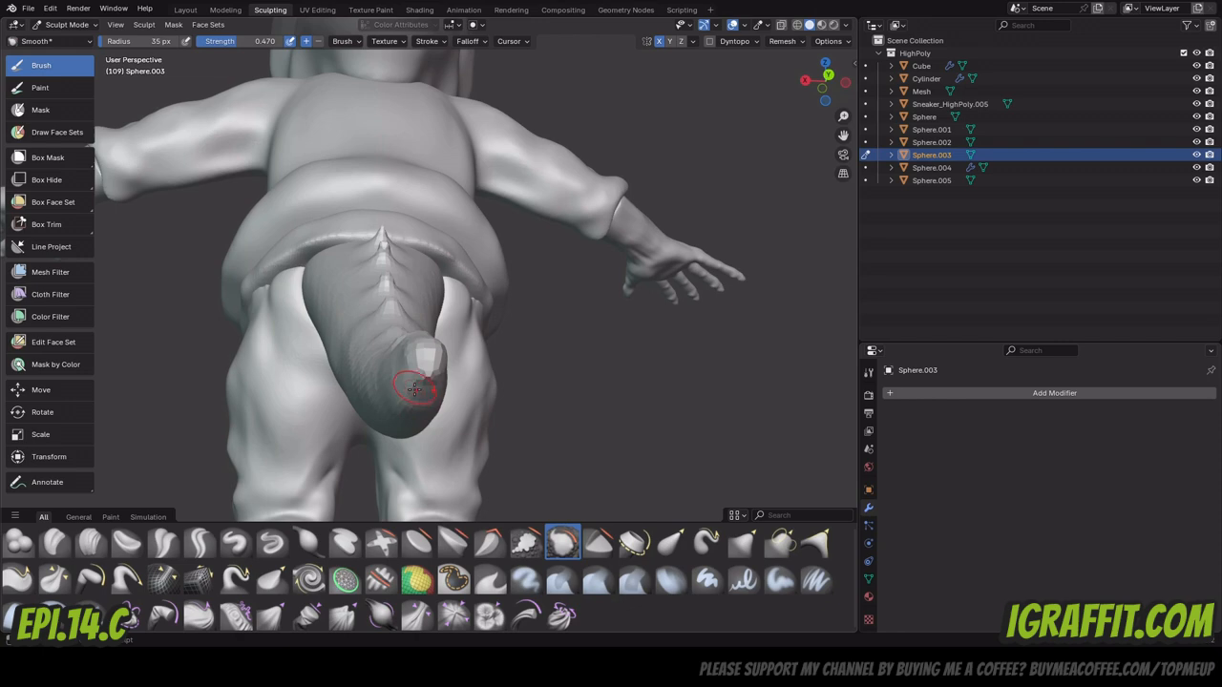
drag(827, 84, 945, 107)
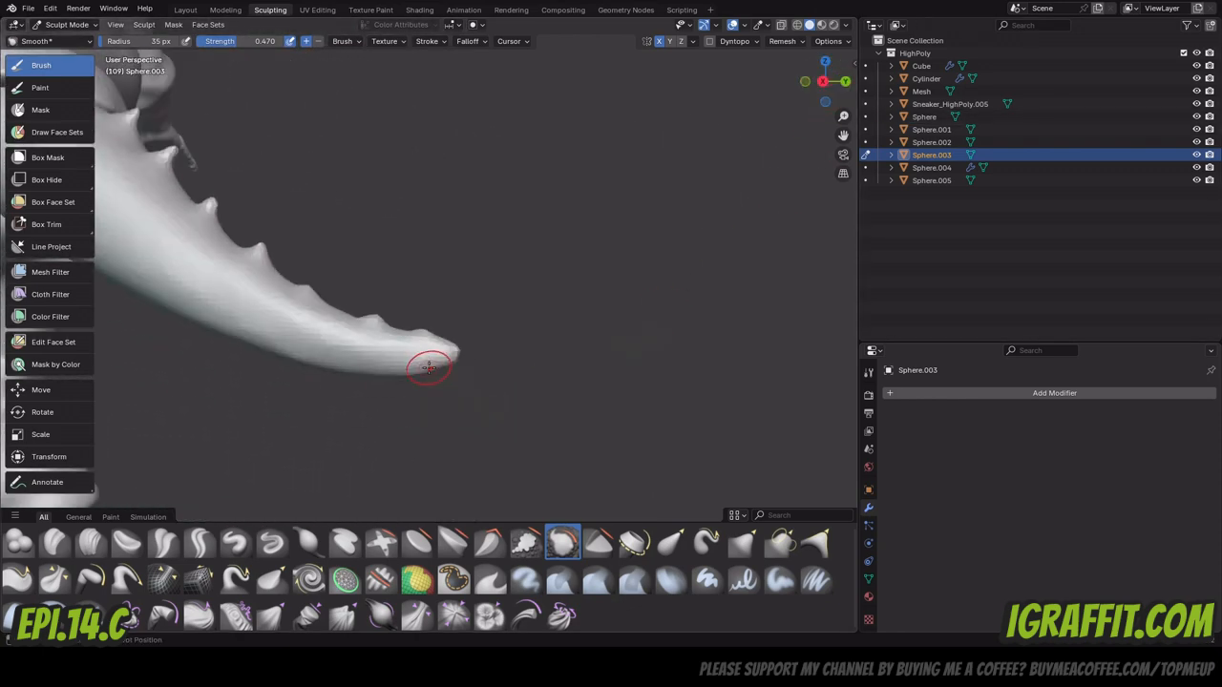
drag(823, 82, 844, 88)
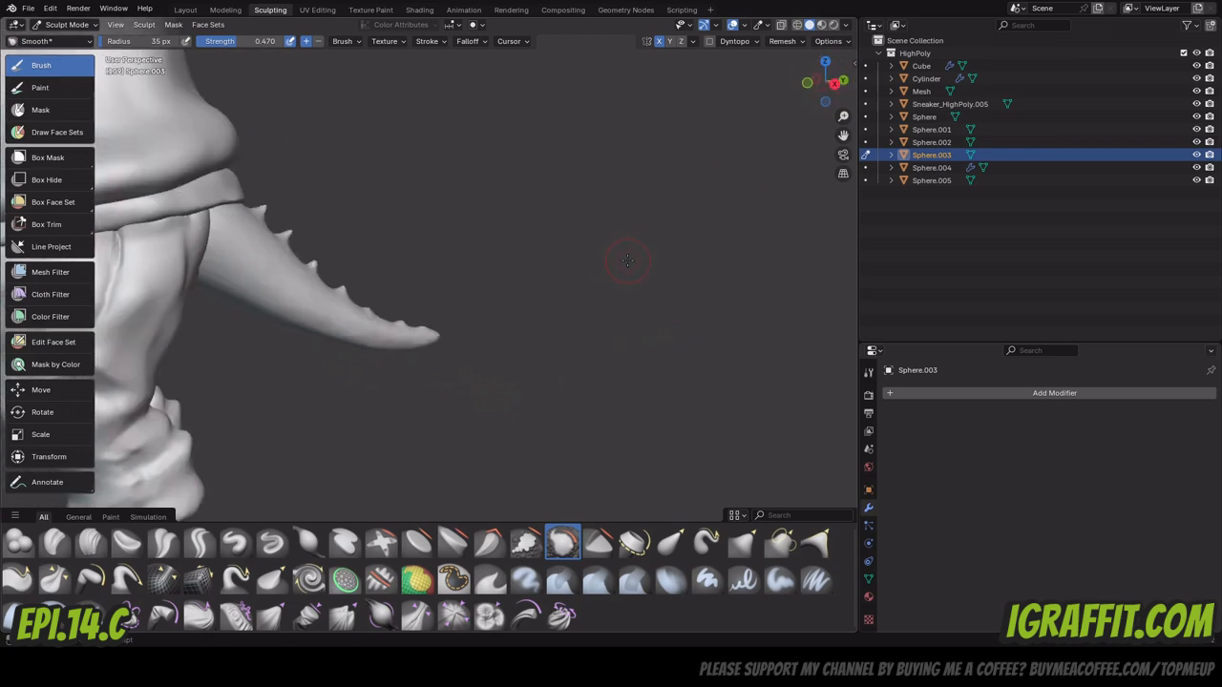
Set the tail's voxel remesh size to 0.0209 m and smooth the surface around the tip and spikes.
key(r)
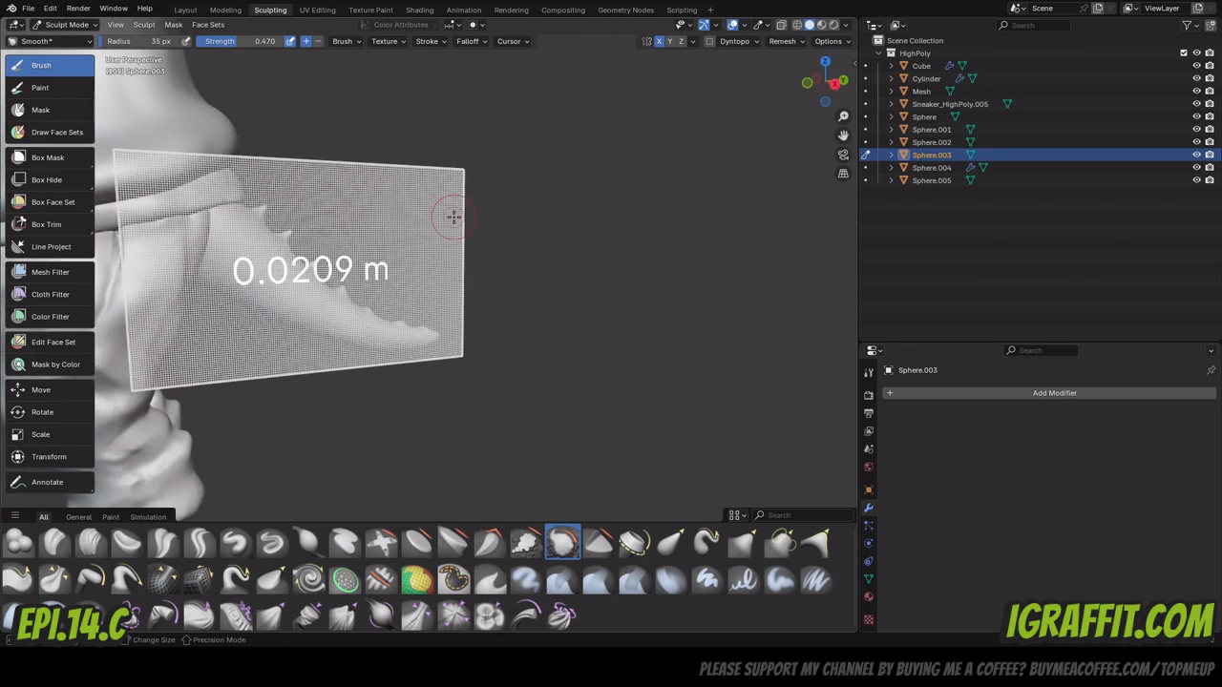
click(452, 217)
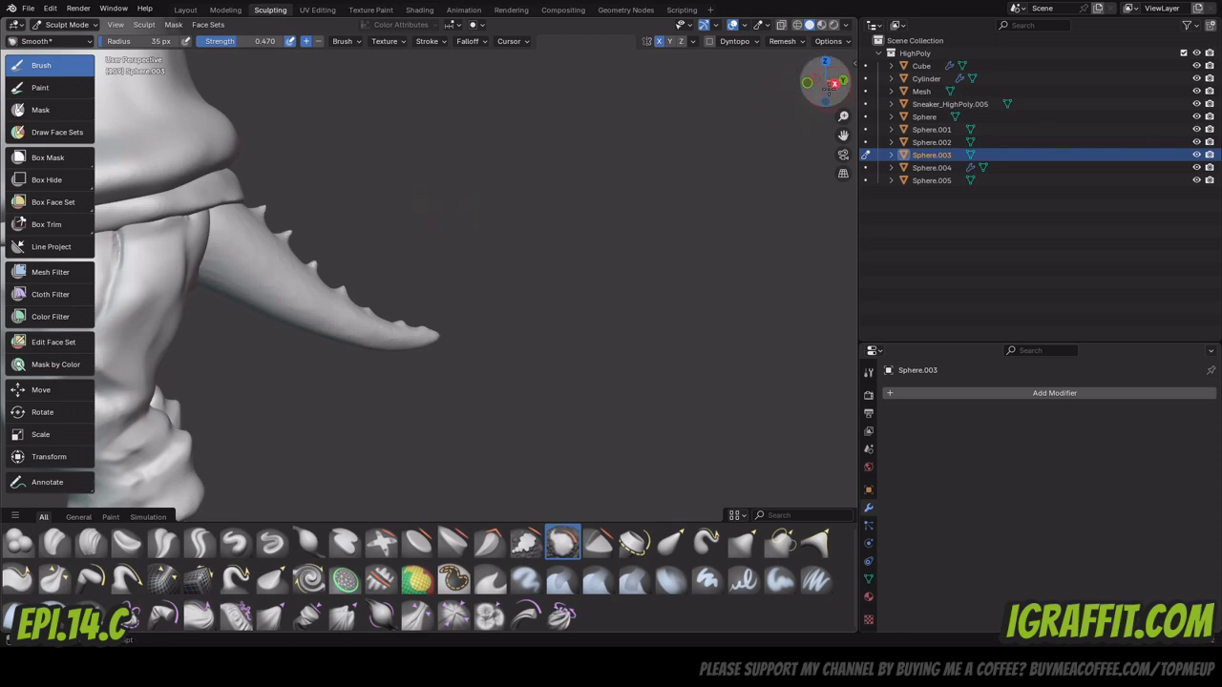
drag(818, 82, 838, 87)
scroll(282, 253, up, 2)
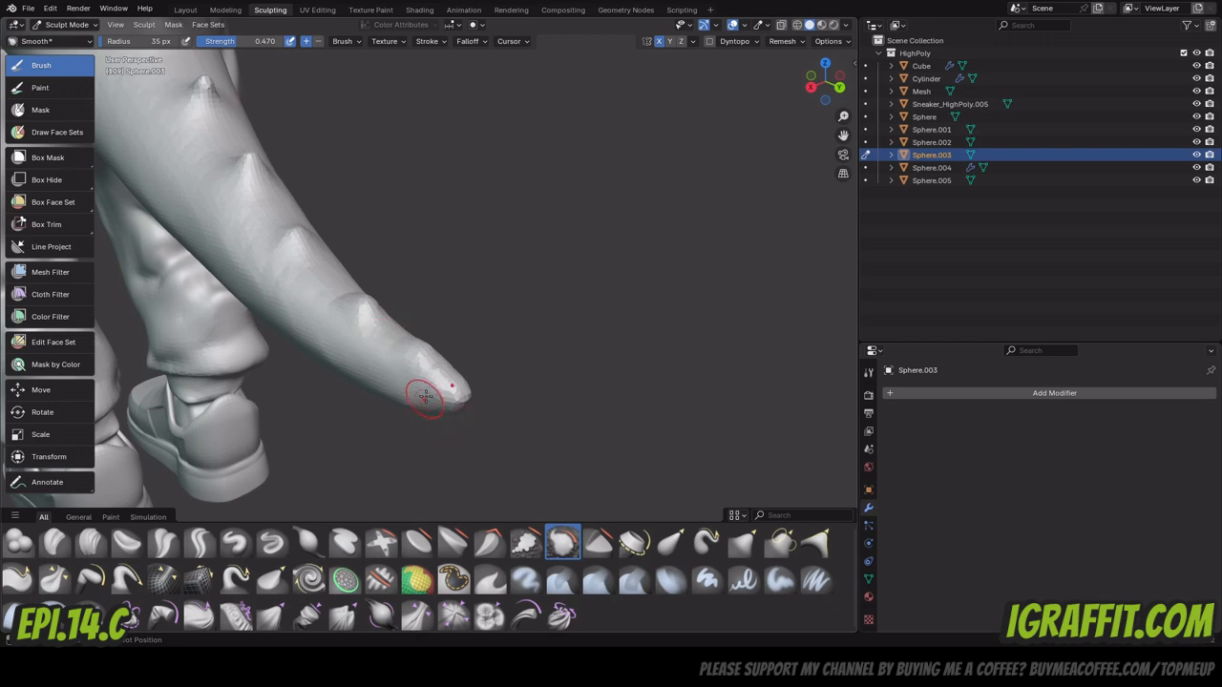
drag(824, 84, 452, 410)
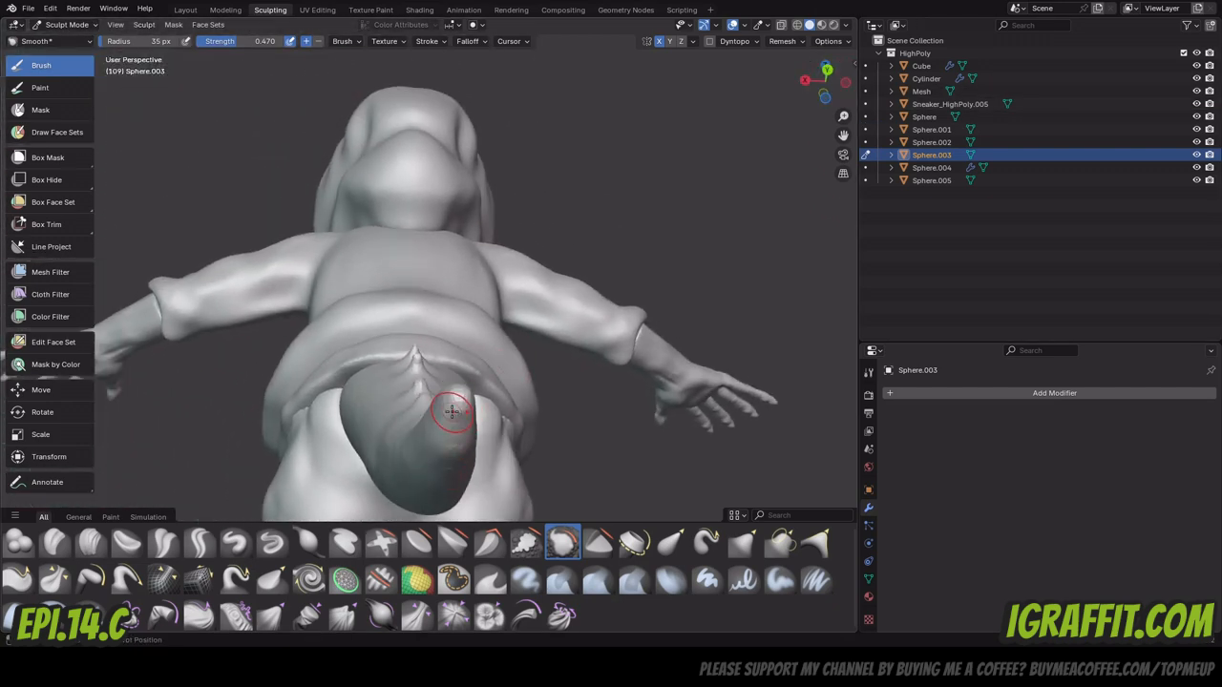
drag(817, 84, 557, 251)
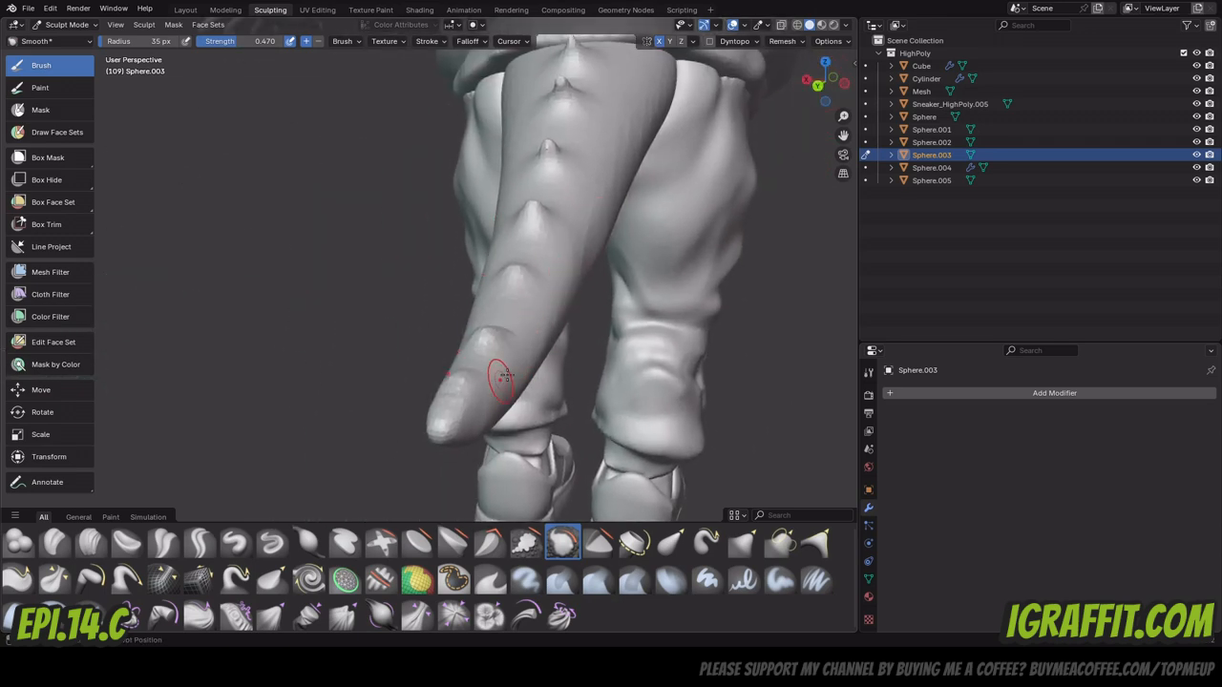
middle_drag(643, 152, 575, 369)
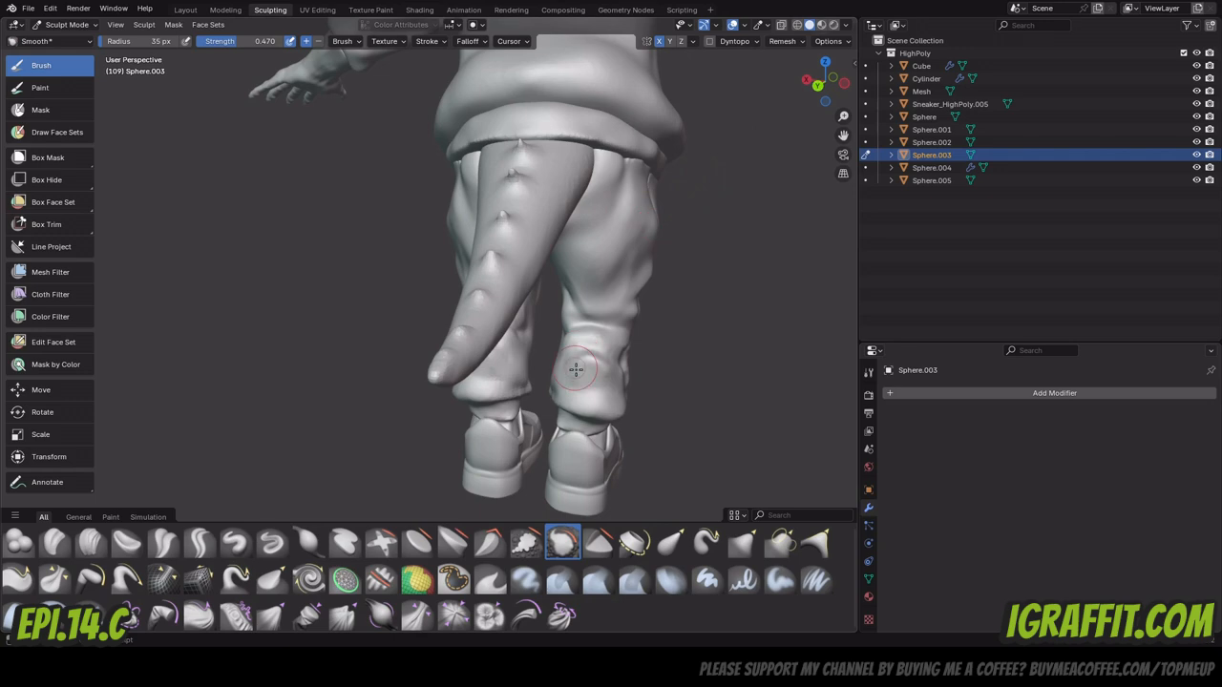
Switch sculpting back to the trousers and smooth the folds on the back of the lower legs above the cuffs.
scroll(618, 392, up, 6)
scroll(392, 456, down, 4)
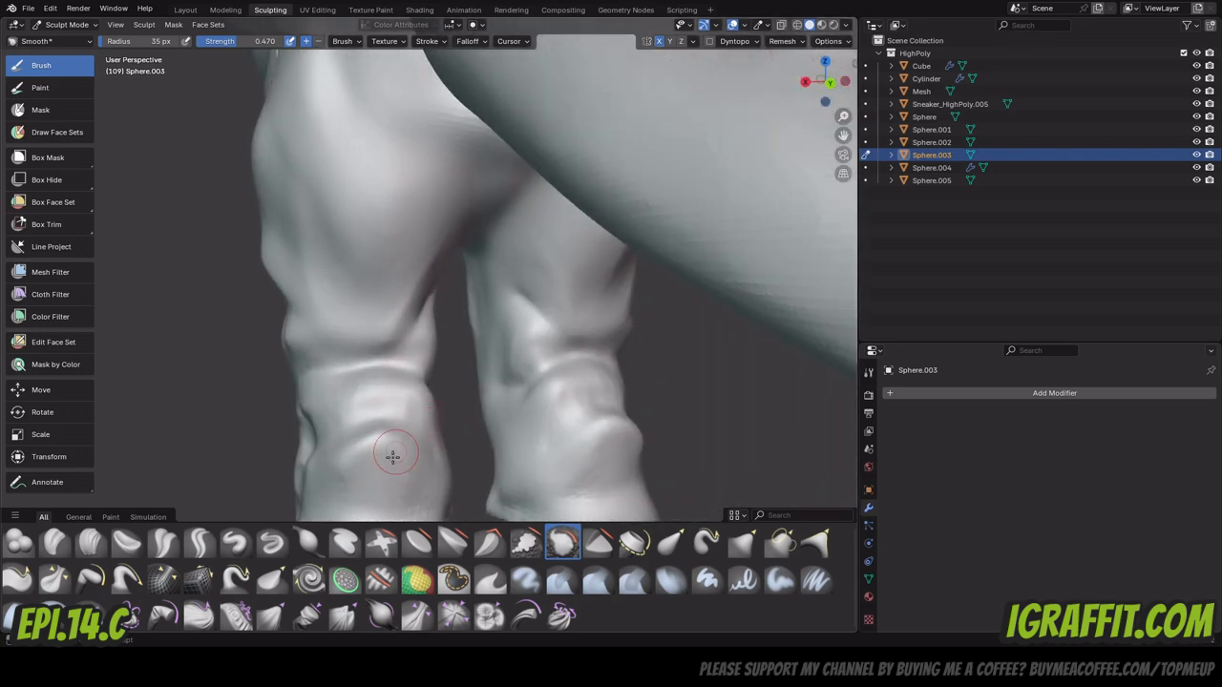
key(alt+q)
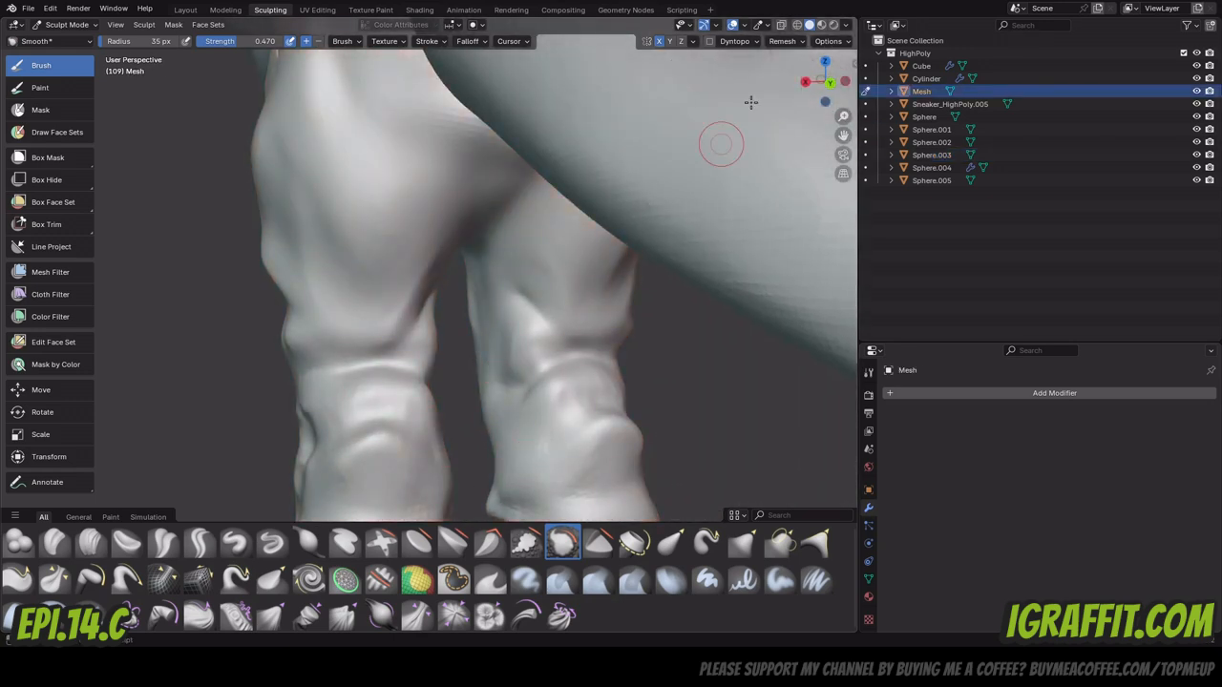
drag(843, 134, 839, 58)
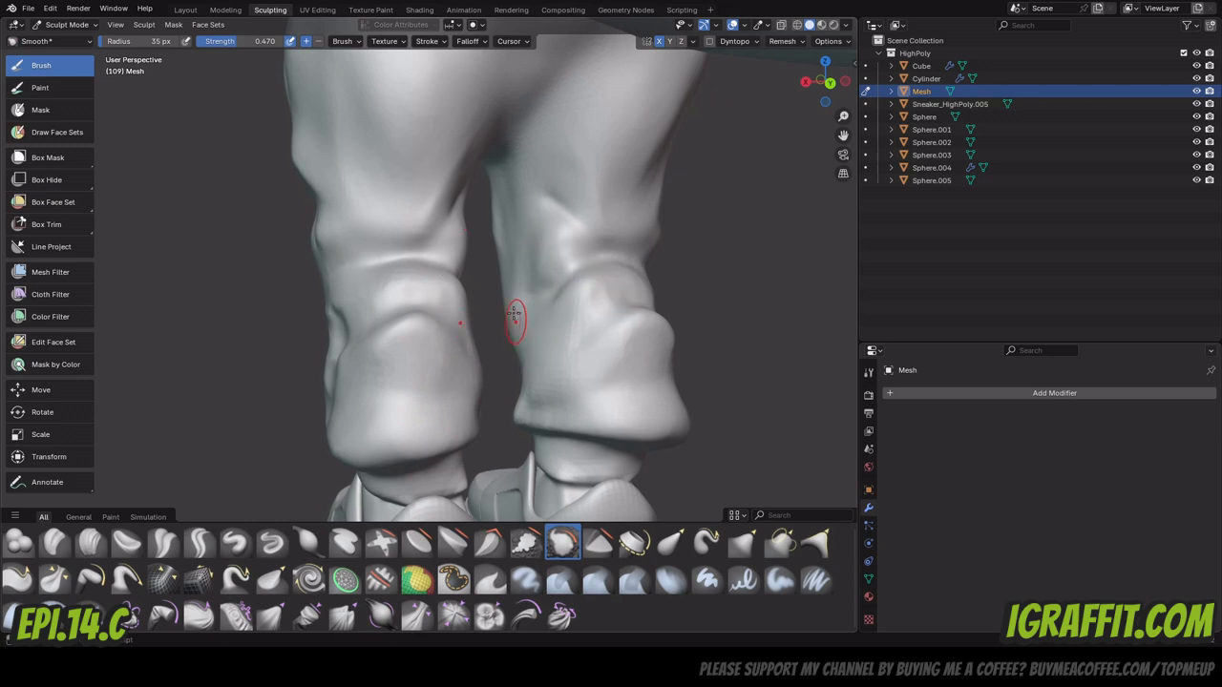
drag(531, 397, 664, 384)
scroll(626, 240, down, 2)
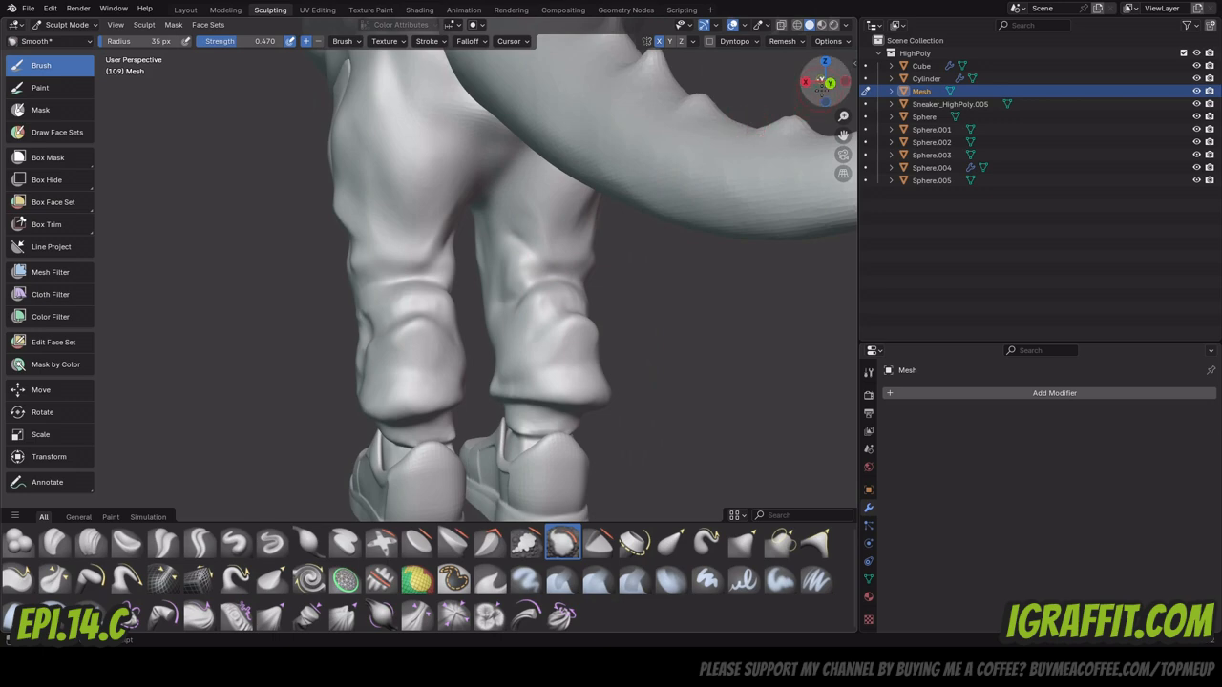
Examine the folds and side seam on the outer side of the trouser leg between cuff and waistband.
drag(820, 84, 790, 91)
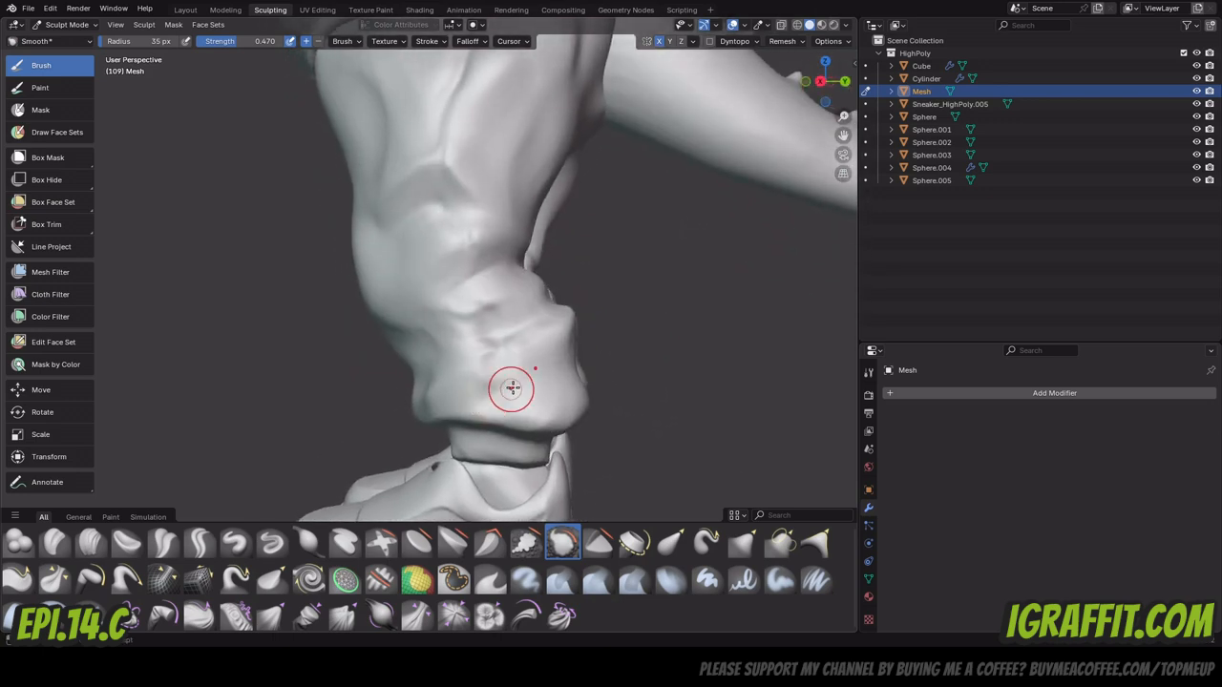
scroll(519, 348, down, 3)
scroll(456, 149, up, 3)
scroll(490, 129, up, 3)
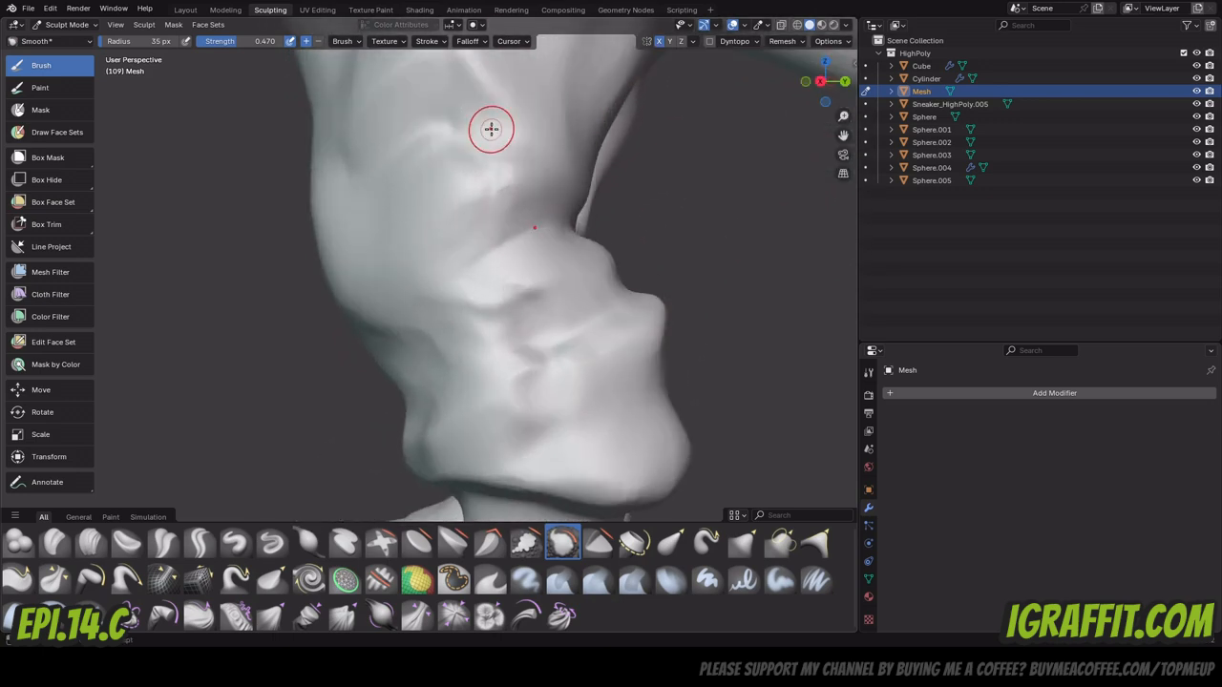
drag(841, 135, 840, 240)
scroll(538, 182, down, 3)
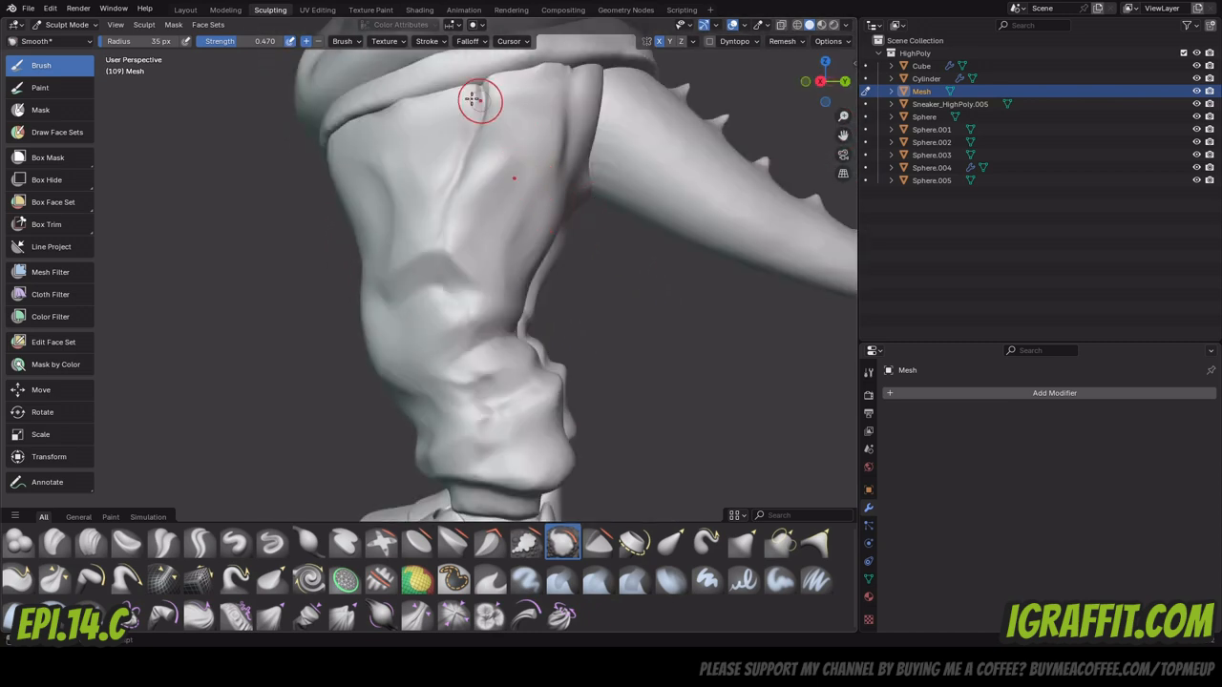
drag(822, 84, 844, 85)
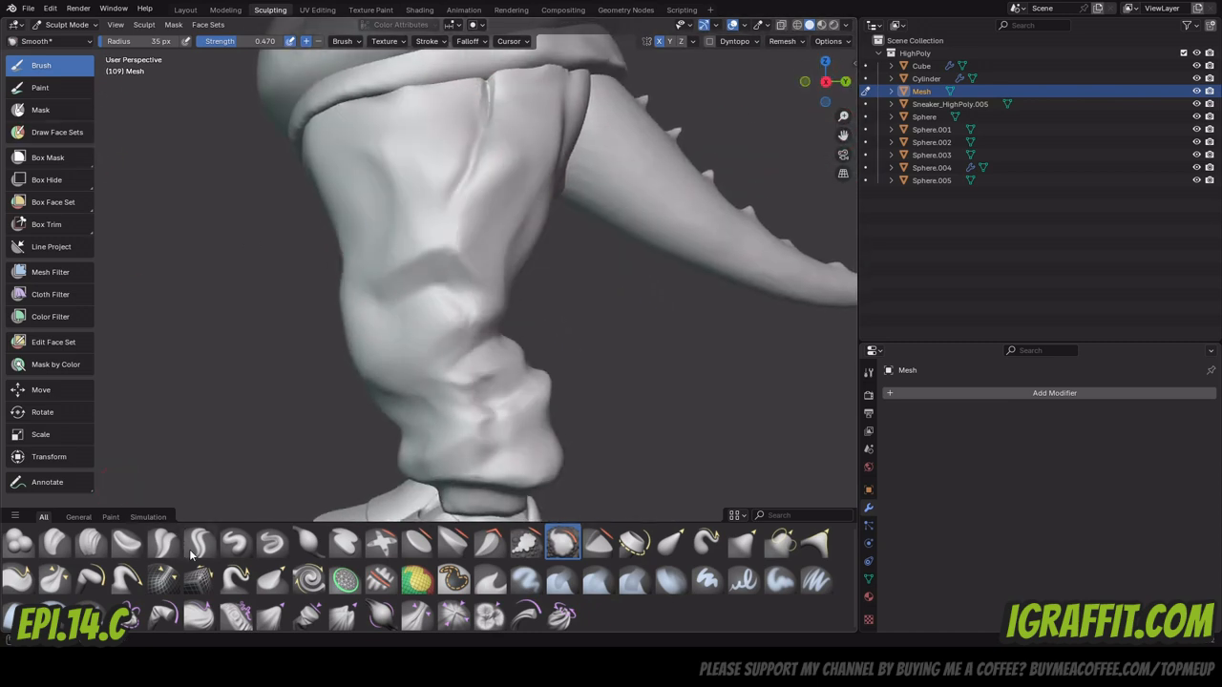
Carve the outer trouser seam from waistband to cuff with the Crease Sharp brush at 26 px radius and 0.291 strength.
click(197, 543)
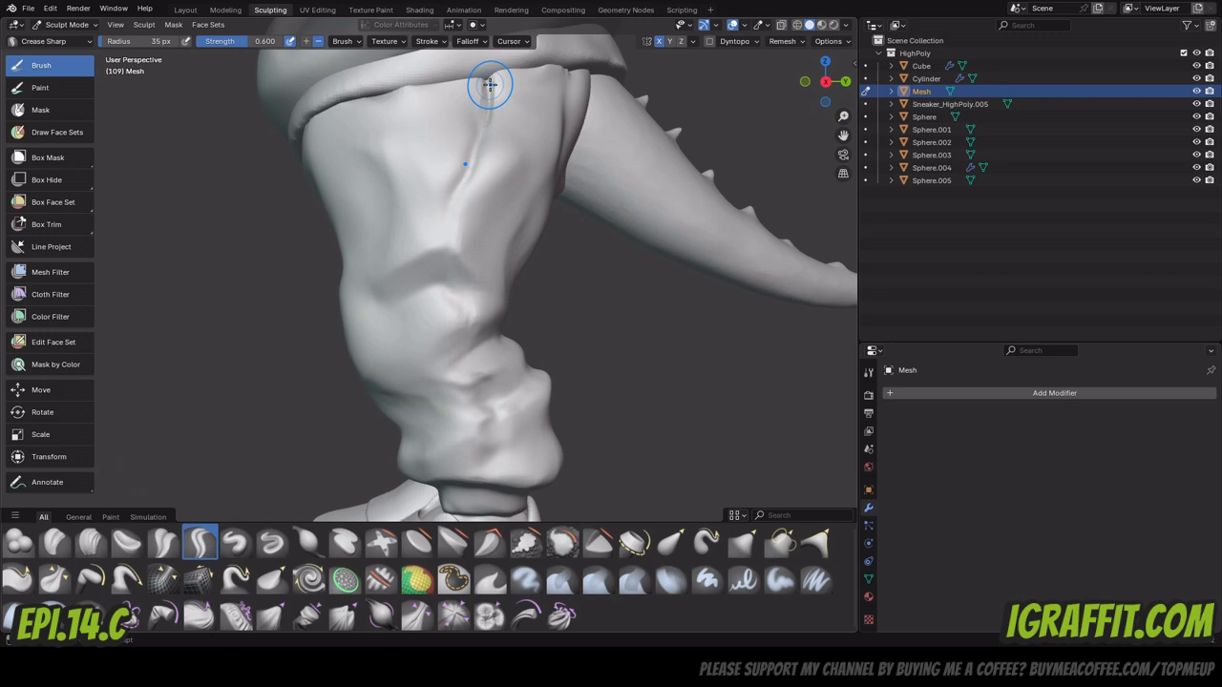
key(f)
click(485, 88)
key(ctrl+z)
drag(238, 41, 225, 41)
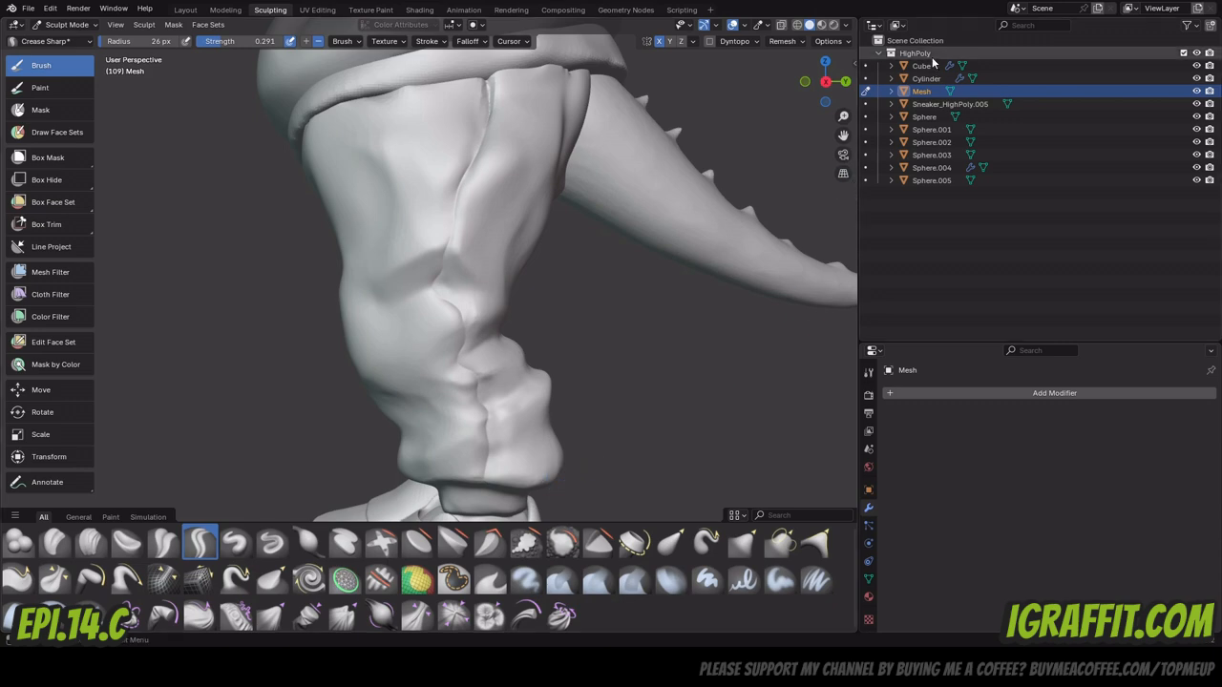
mouse_move(824, 82)
mouse_down()
mouse_move(721, 90)
mouse_move(807, 86)
mouse_up()
scroll(544, 251, down, 5)
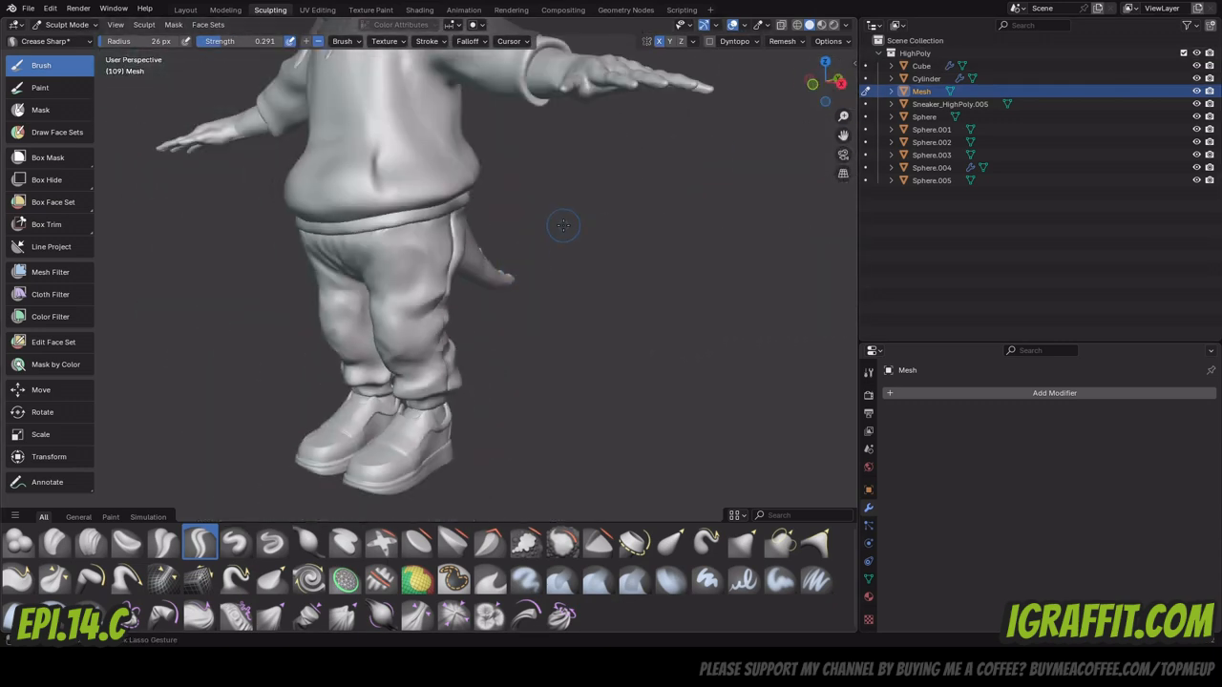
Examine the trouser folds and seams from the front and outer side, and save the file.
key(ctrl+s)
scroll(515, 139, down, 3)
scroll(417, 118, up, 6)
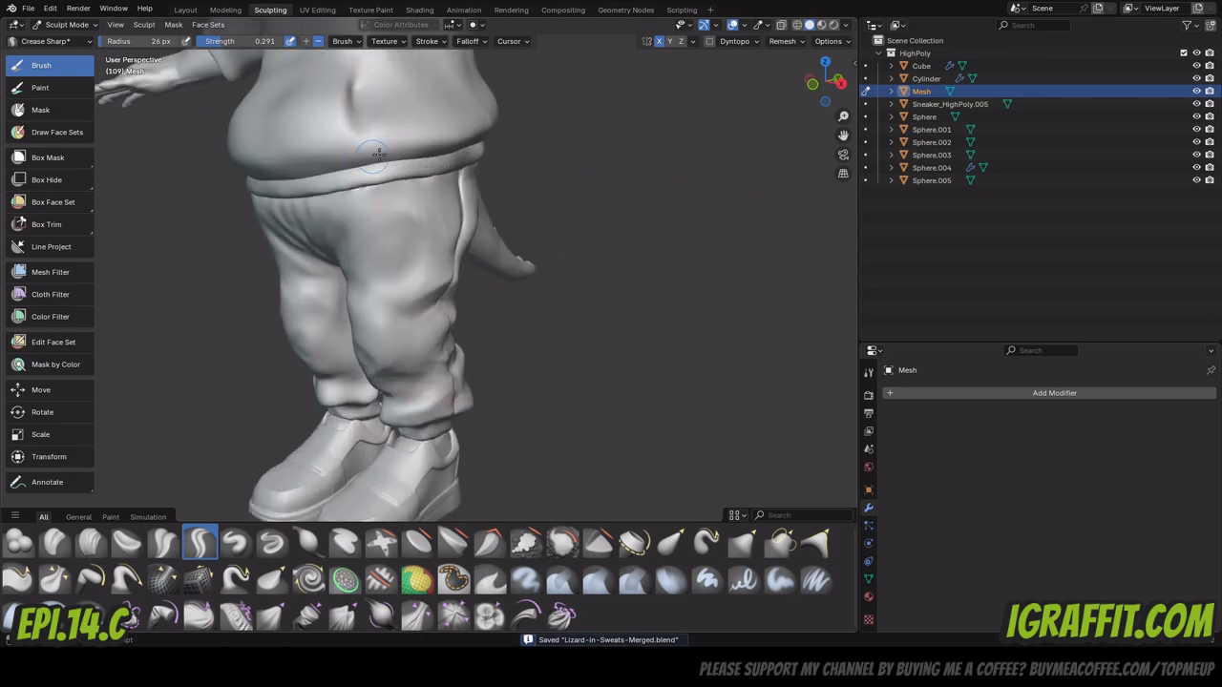
drag(822, 84, 587, 87)
scroll(425, 262, up, 3)
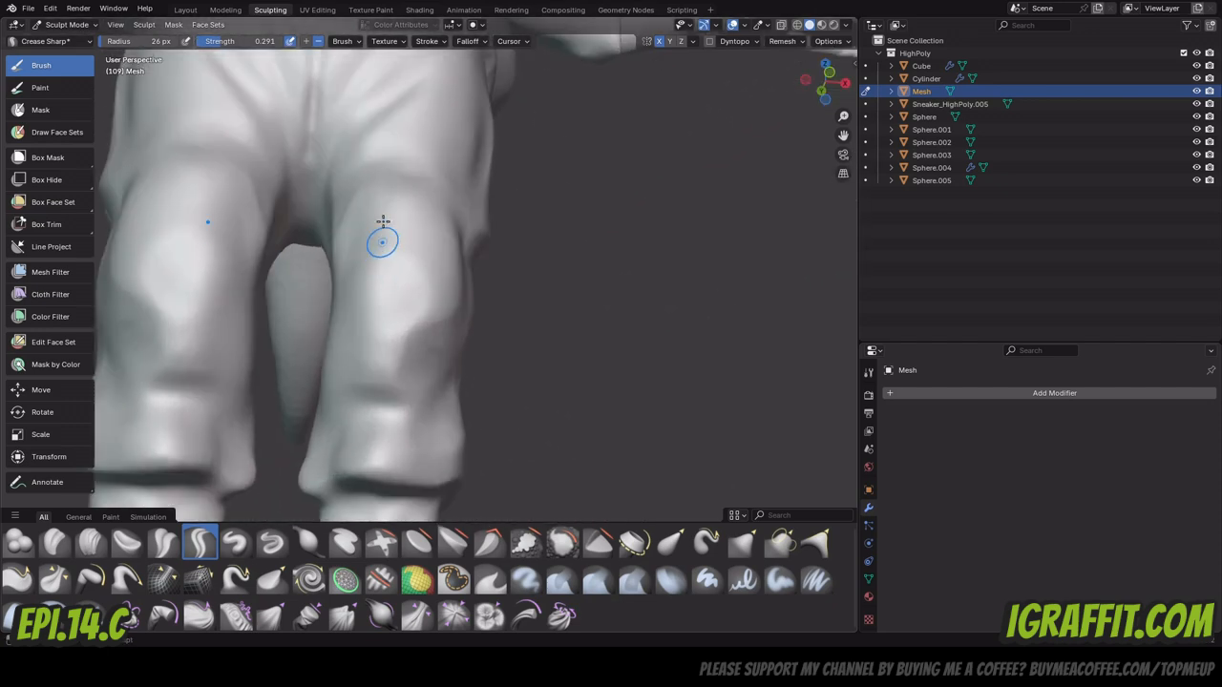
drag(794, 99, 828, 84)
scroll(678, 153, up, 4)
scroll(683, 205, up, 3)
scroll(689, 242, down, 6)
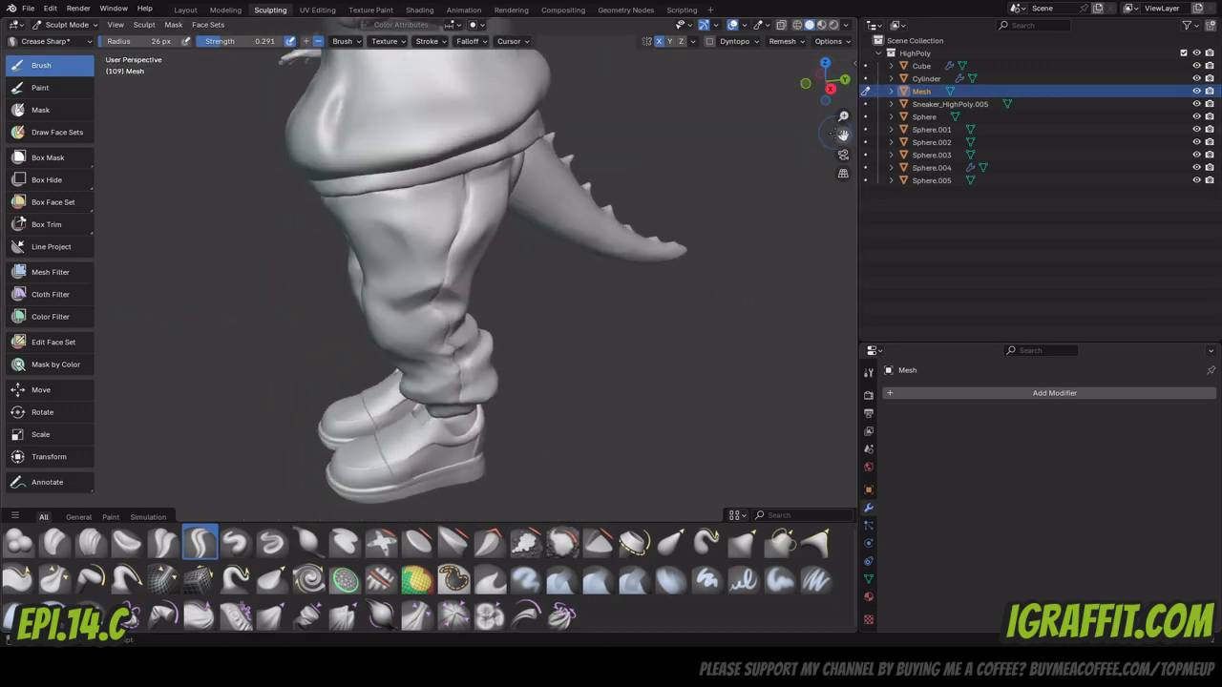
drag(842, 135, 899, 139)
drag(829, 86, 841, 83)
scroll(652, 234, down, 3)
key(ctrl+s)
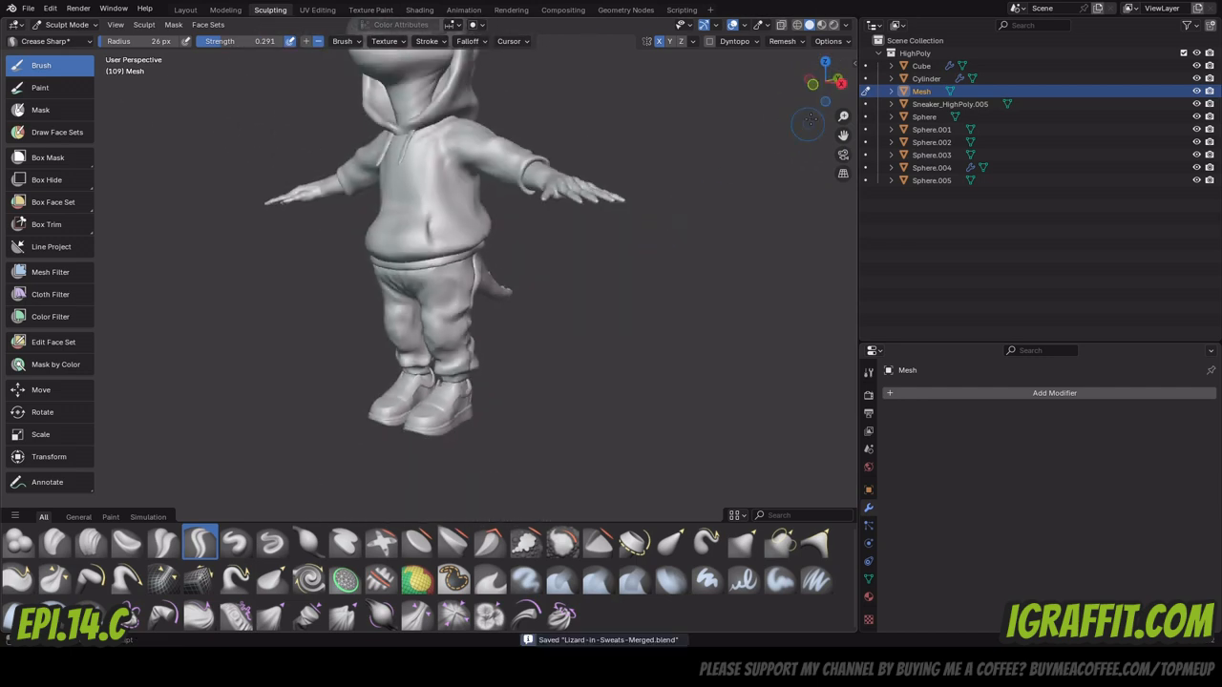
Duplicate the HighPoly collection, naming the copy LowPoly, and hide the original collection.
drag(842, 135, 883, 214)
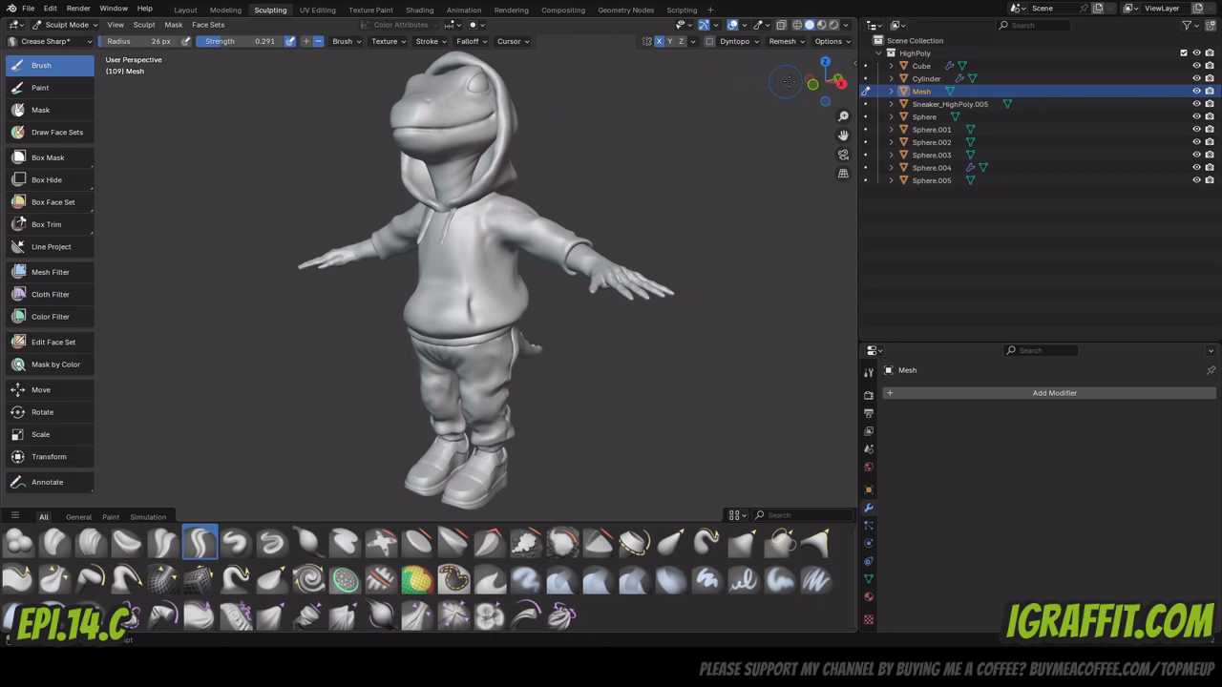
mouse_move(821, 82)
mouse_down()
mouse_move(661, 78)
mouse_move(852, 82)
mouse_move(838, 30)
mouse_move(830, 149)
mouse_move(849, 161)
mouse_up()
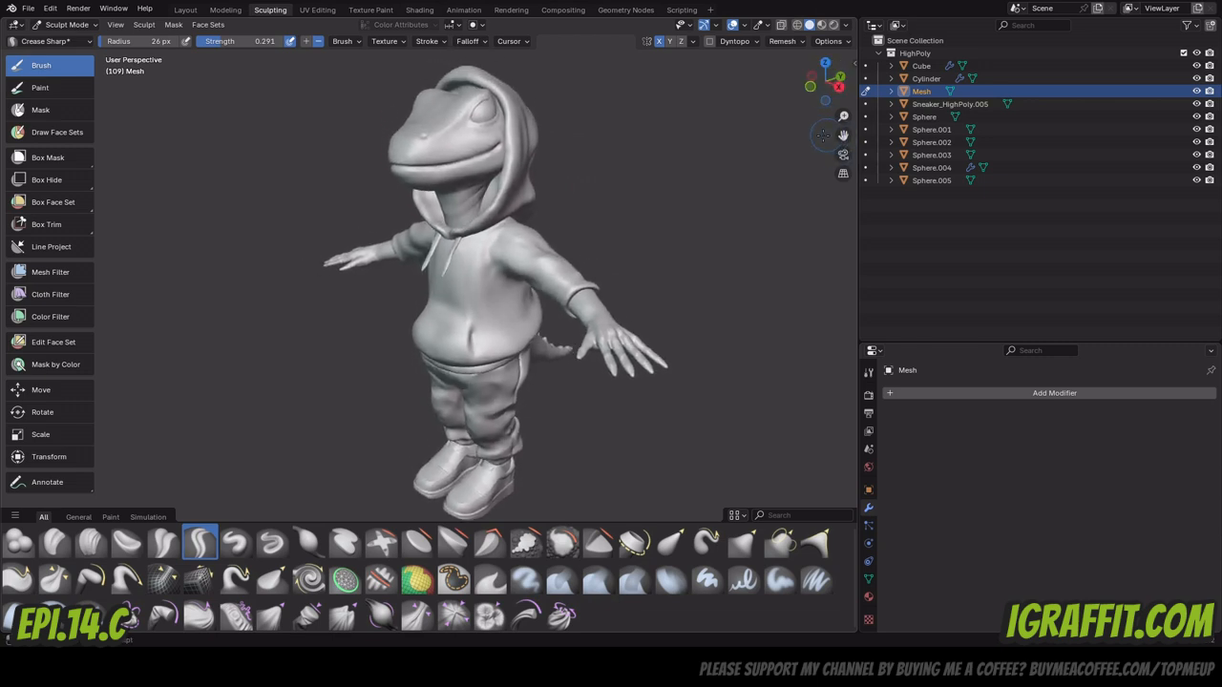
click(877, 53)
right_click(909, 54)
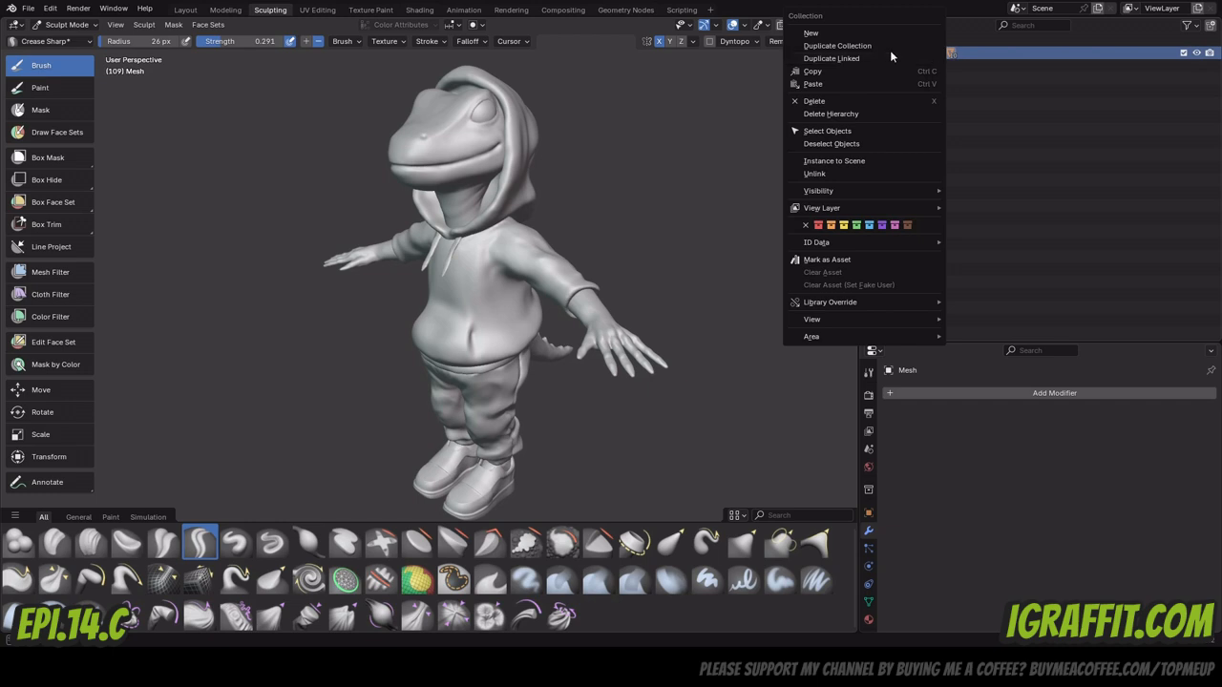
click(876, 46)
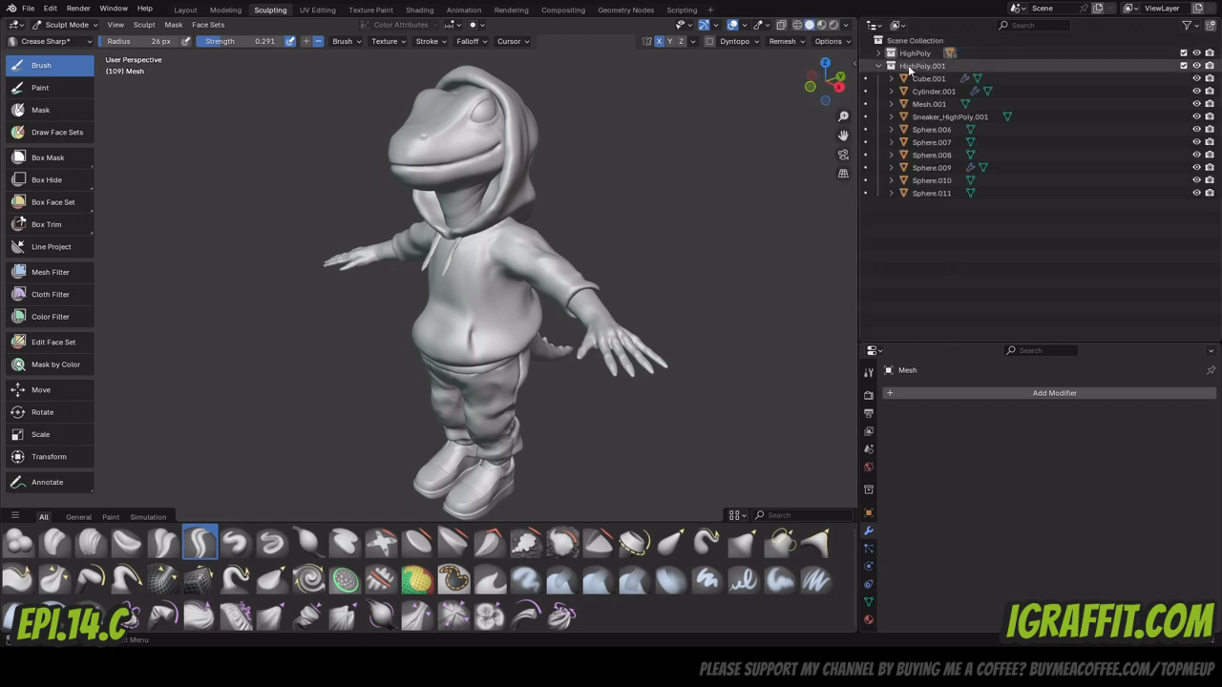
click(877, 66)
double_click(915, 65)
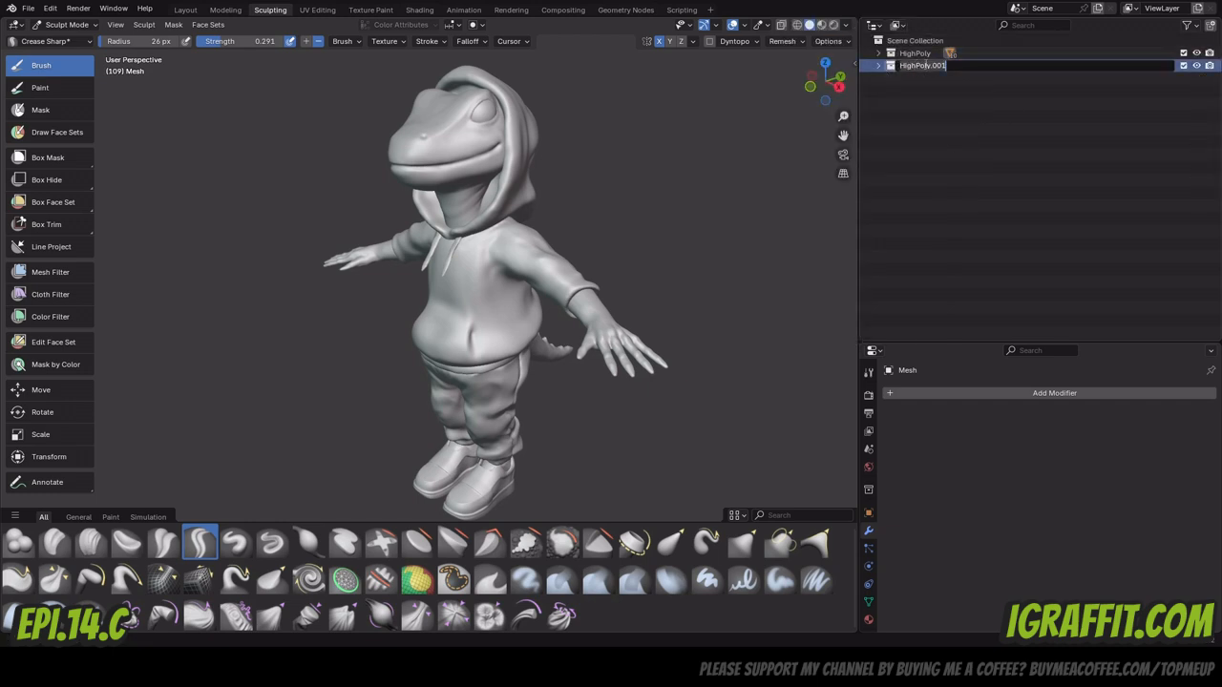
key(Return)
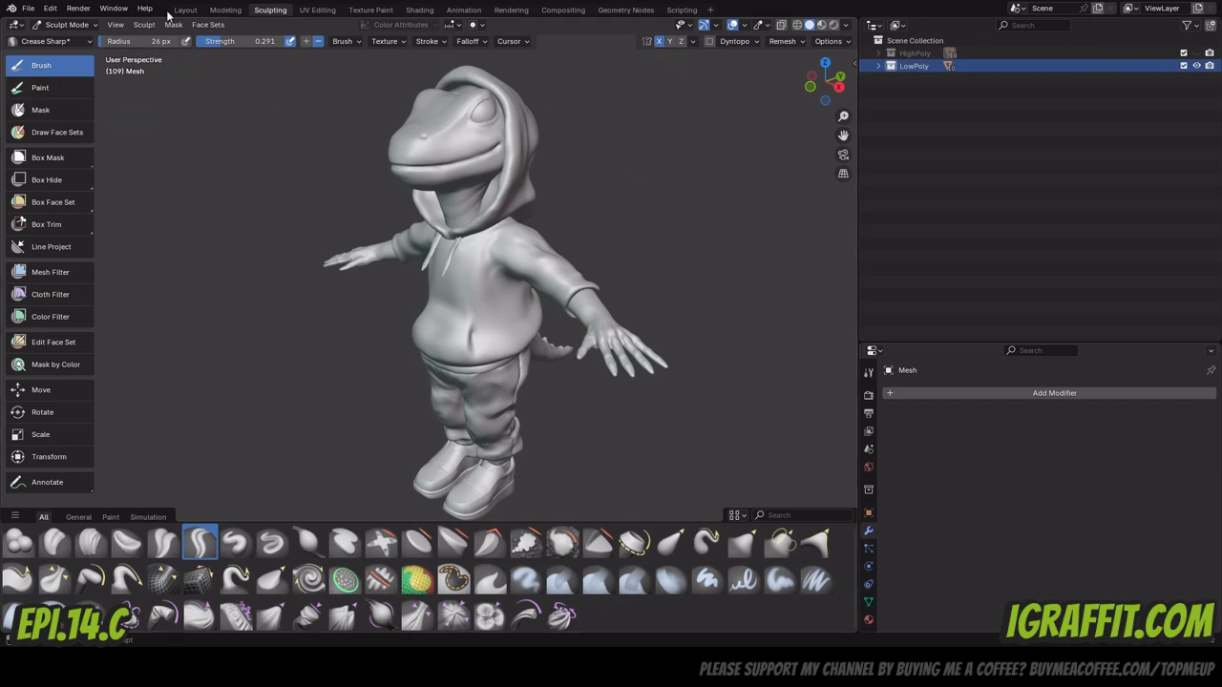
In the Layout workspace, apply the Mirror modifier on the LowPoly copy of the hands, Cylinder.001.
click(195, 12)
drag(979, 97, 1042, 110)
click(1096, 93)
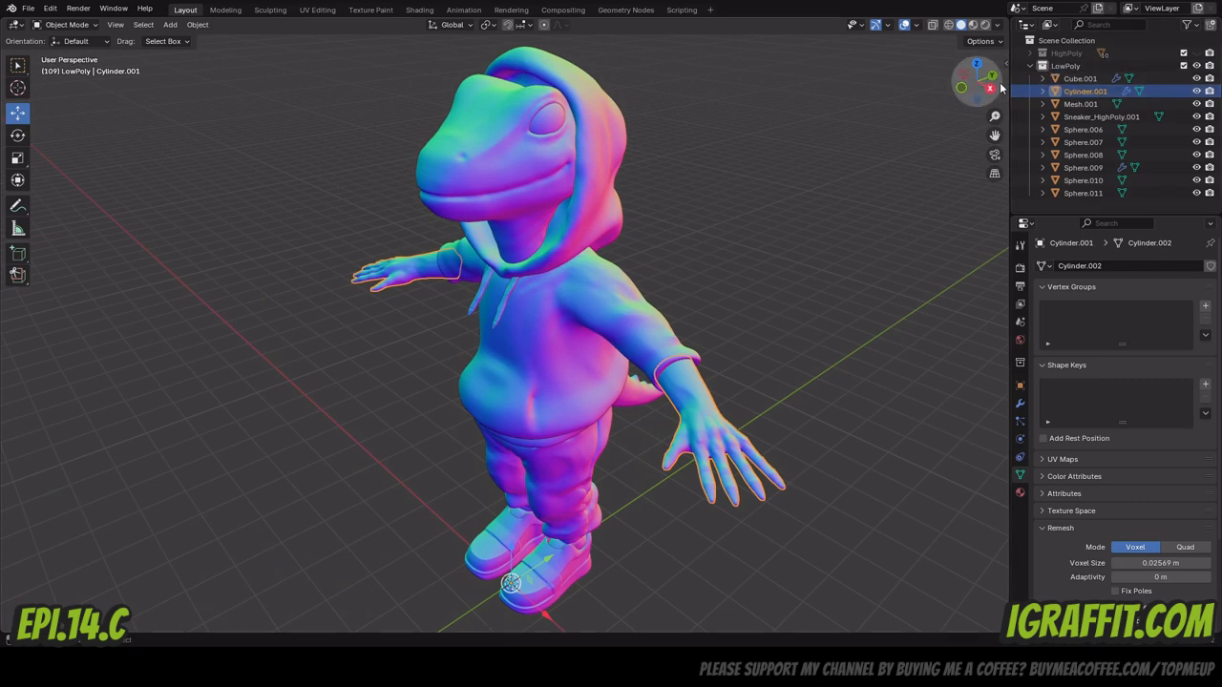
drag(966, 92, 1069, 88)
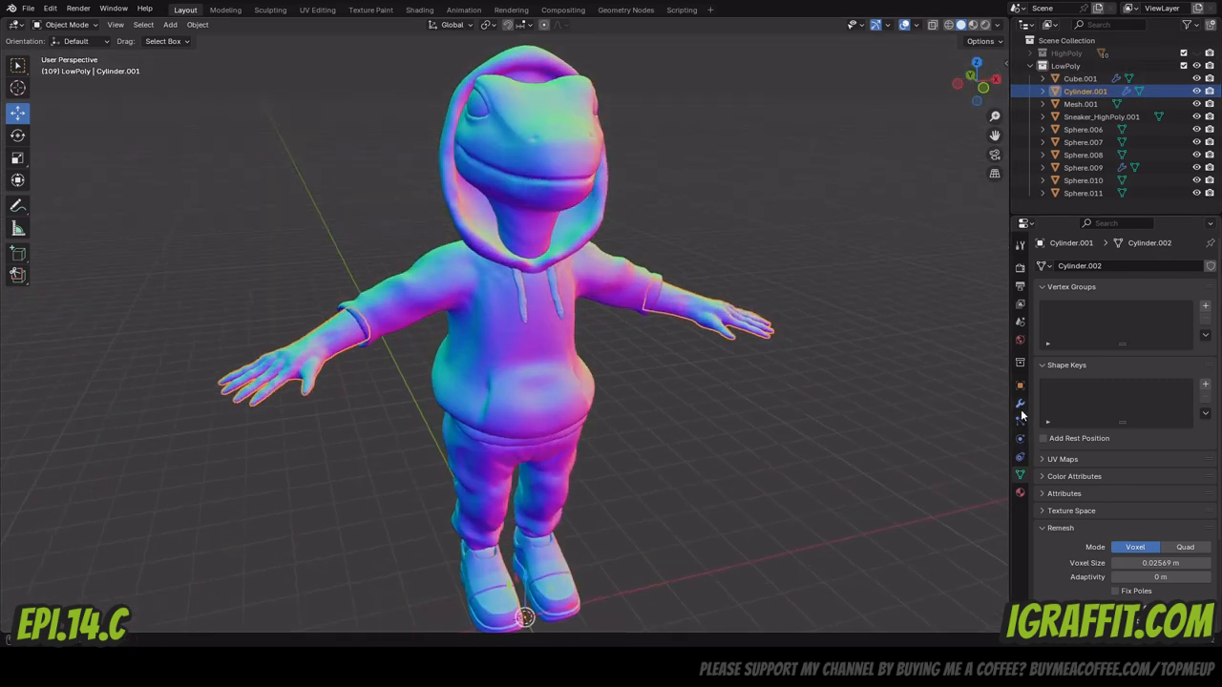
click(1019, 404)
click(1177, 286)
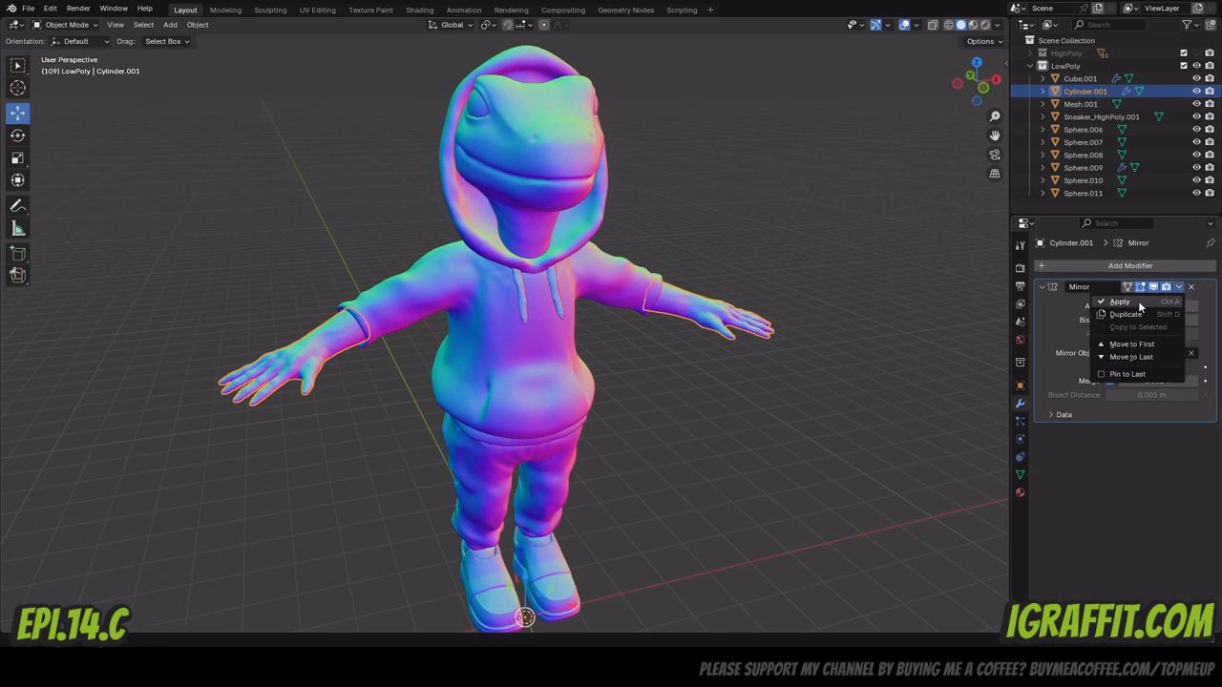
click(1136, 302)
Apply the Mirror modifier on the LowPoly hoodie drawstrings, Cube.001.
drag(973, 84, 985, 80)
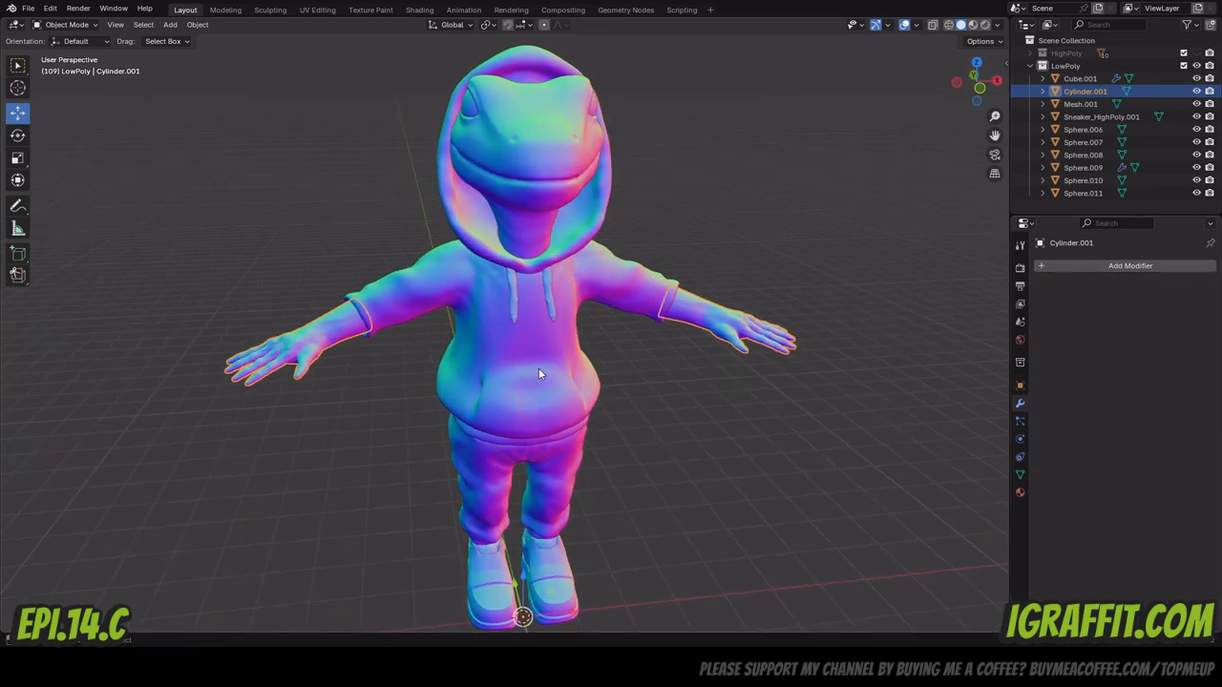
click(552, 308)
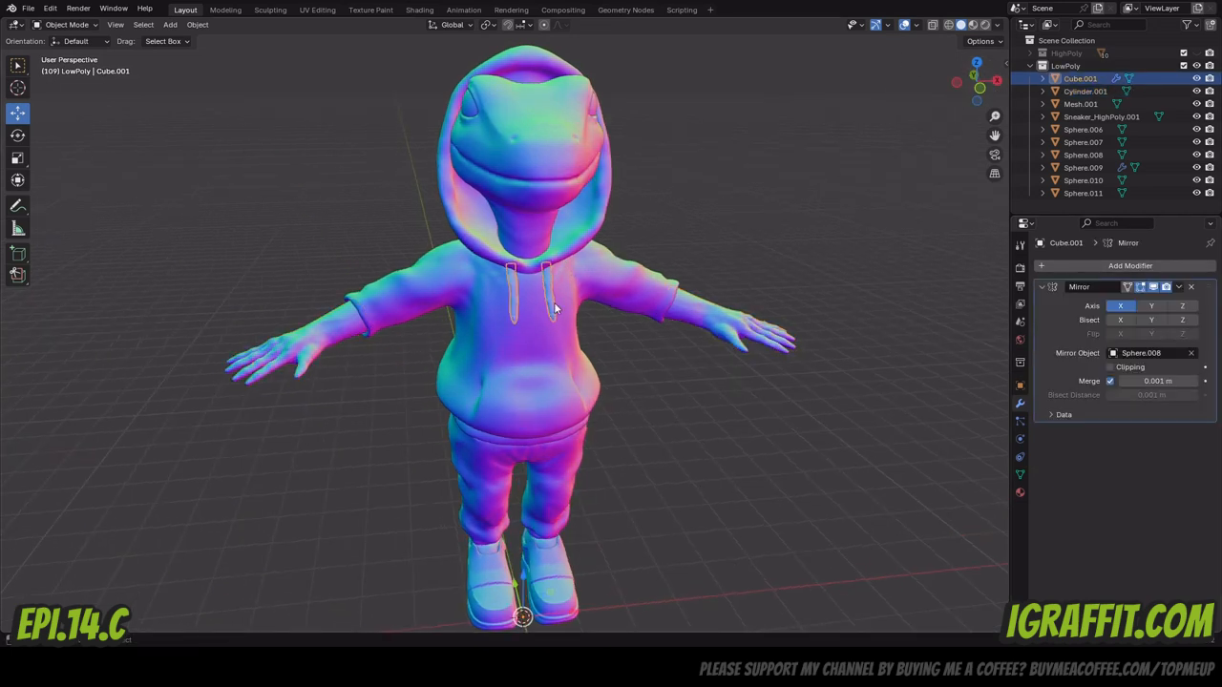
click(1180, 286)
click(1132, 303)
Check the LowPoly sneakers, trousers and head for modifiers, and inspect the head's surface and quad remesh options.
click(570, 575)
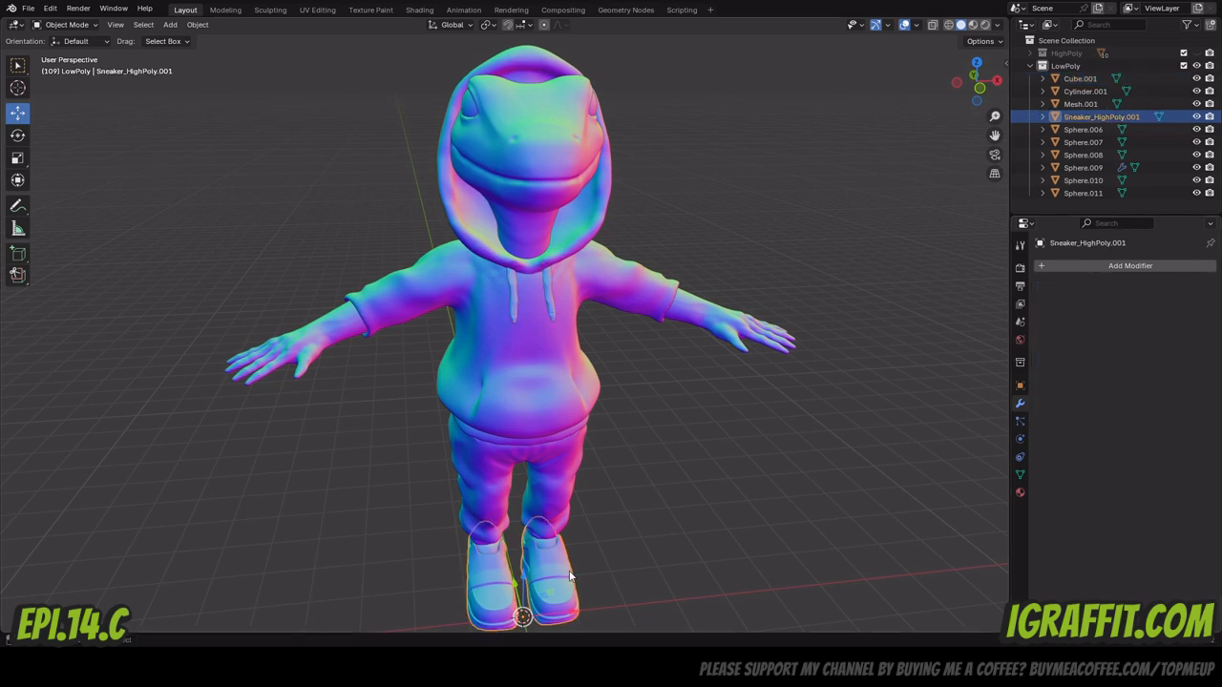
click(571, 429)
click(545, 150)
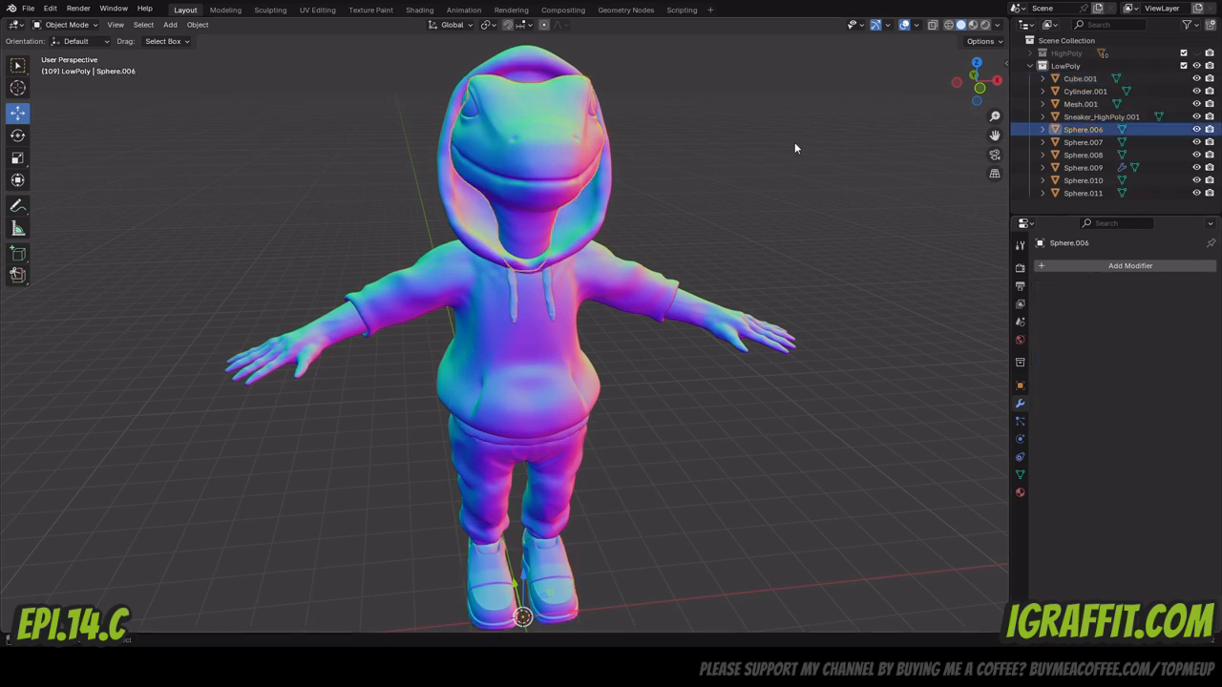
drag(979, 81, 953, 75)
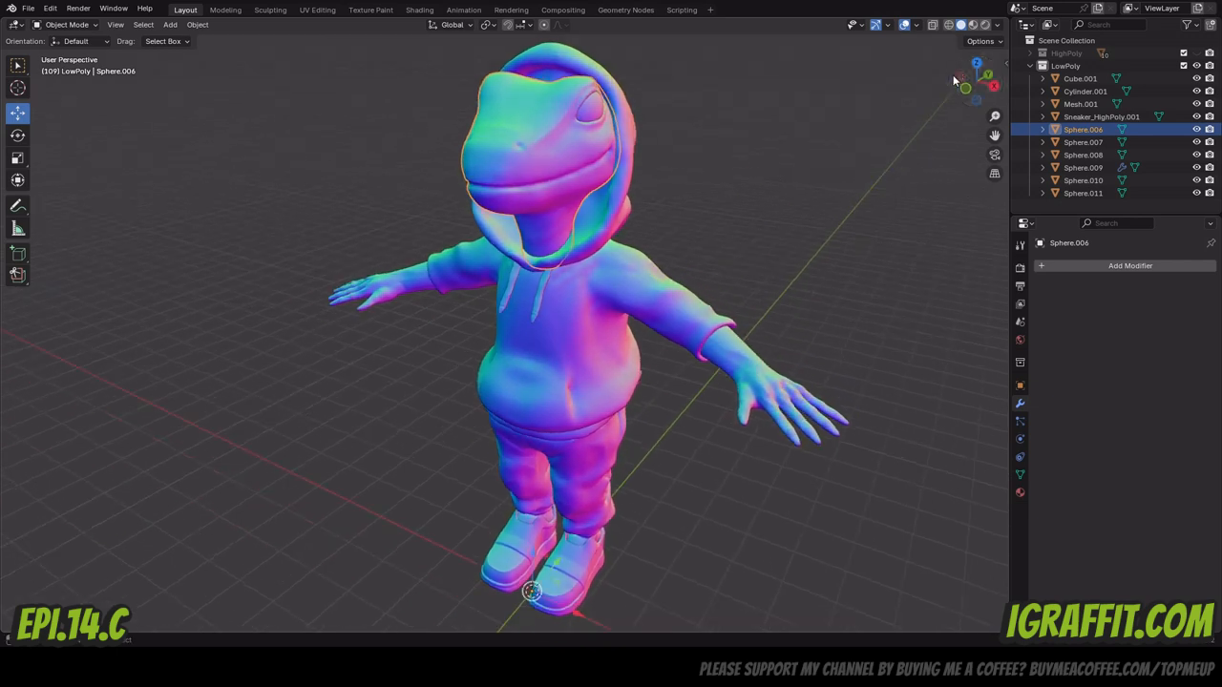
click(1019, 474)
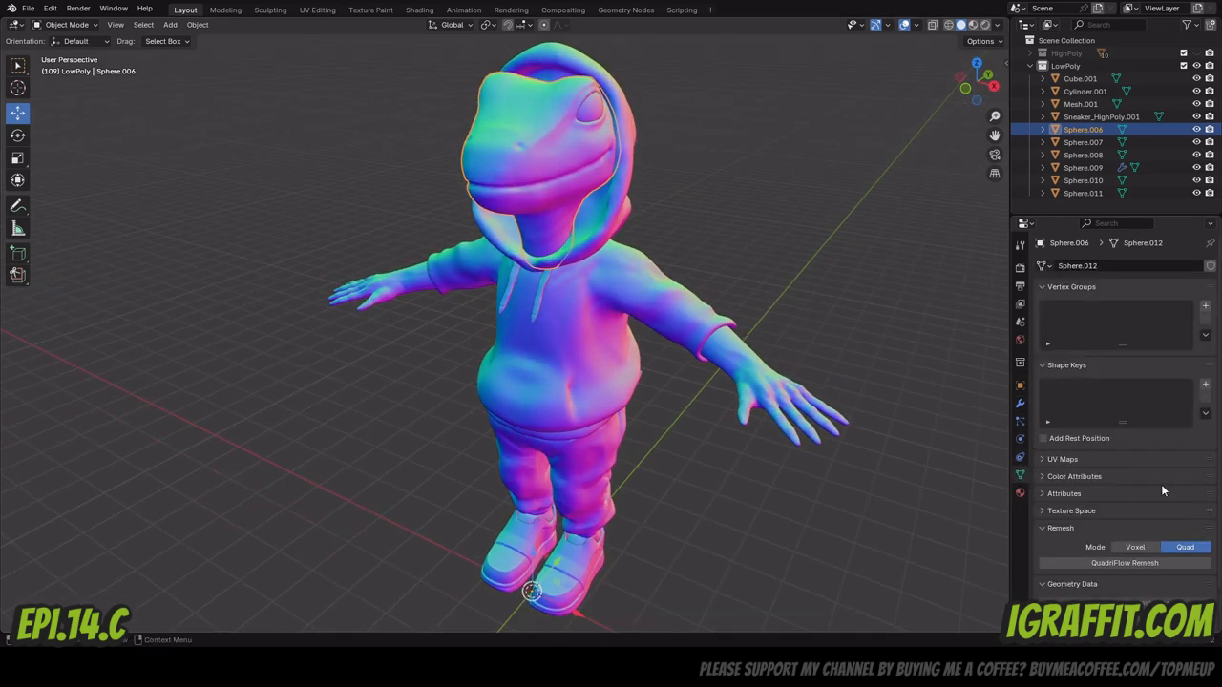
scroll(1161, 484, down, 2)
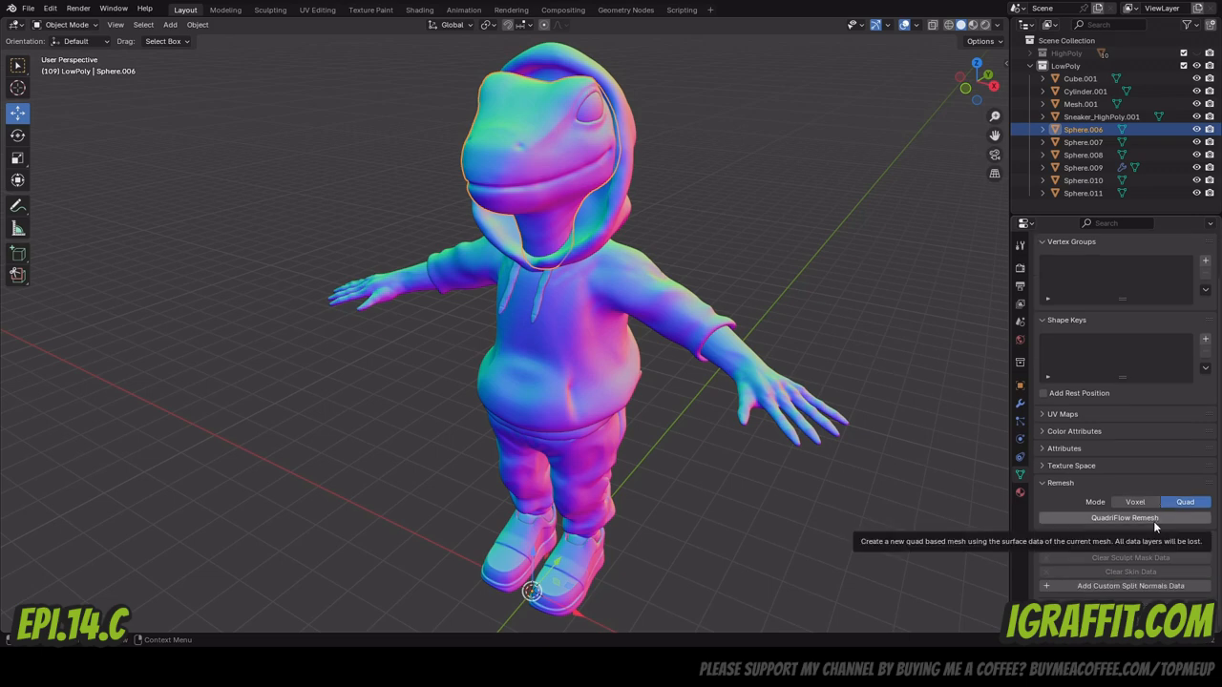
scroll(701, 99, up, 3)
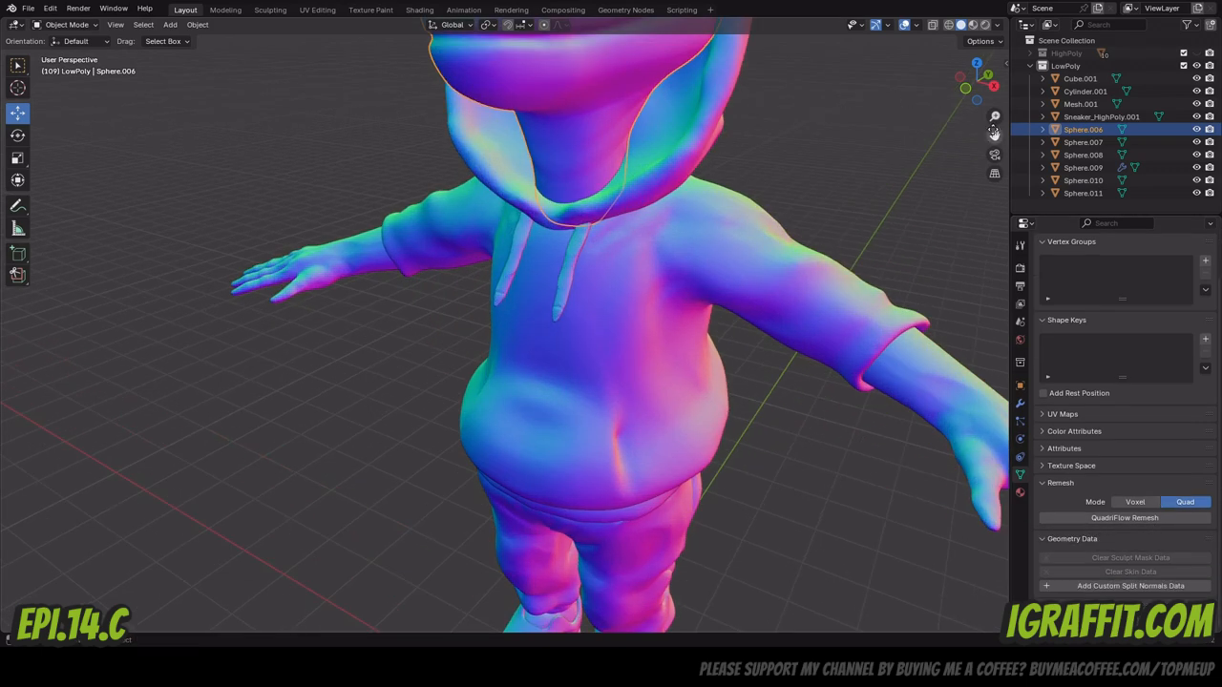
drag(993, 133, 916, 287)
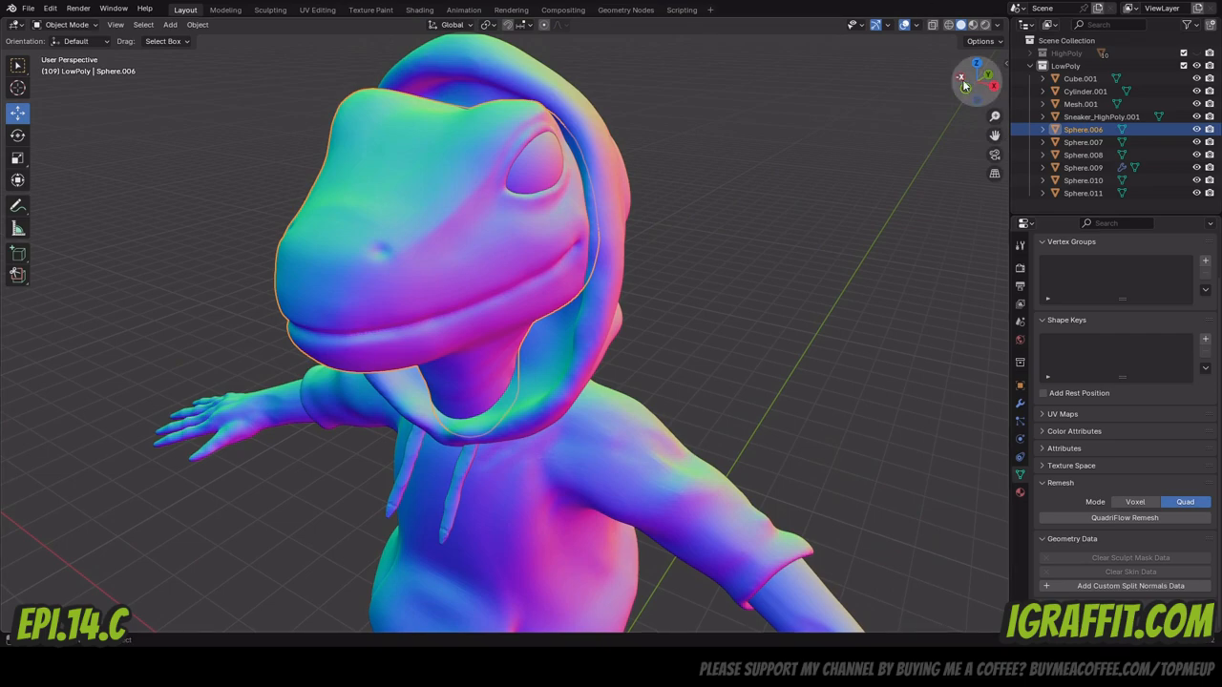
drag(964, 85, 937, 92)
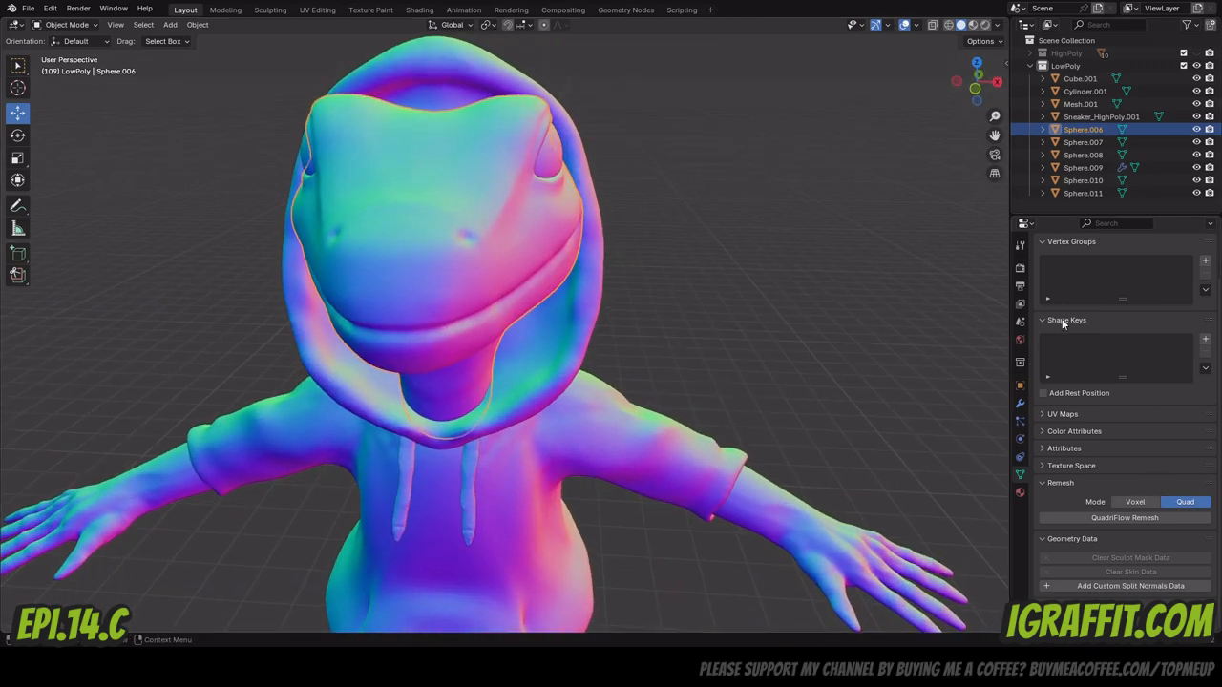
Add a Smooth Corrective modifier to the LowPoly head and apply it.
click(1019, 402)
click(1129, 267)
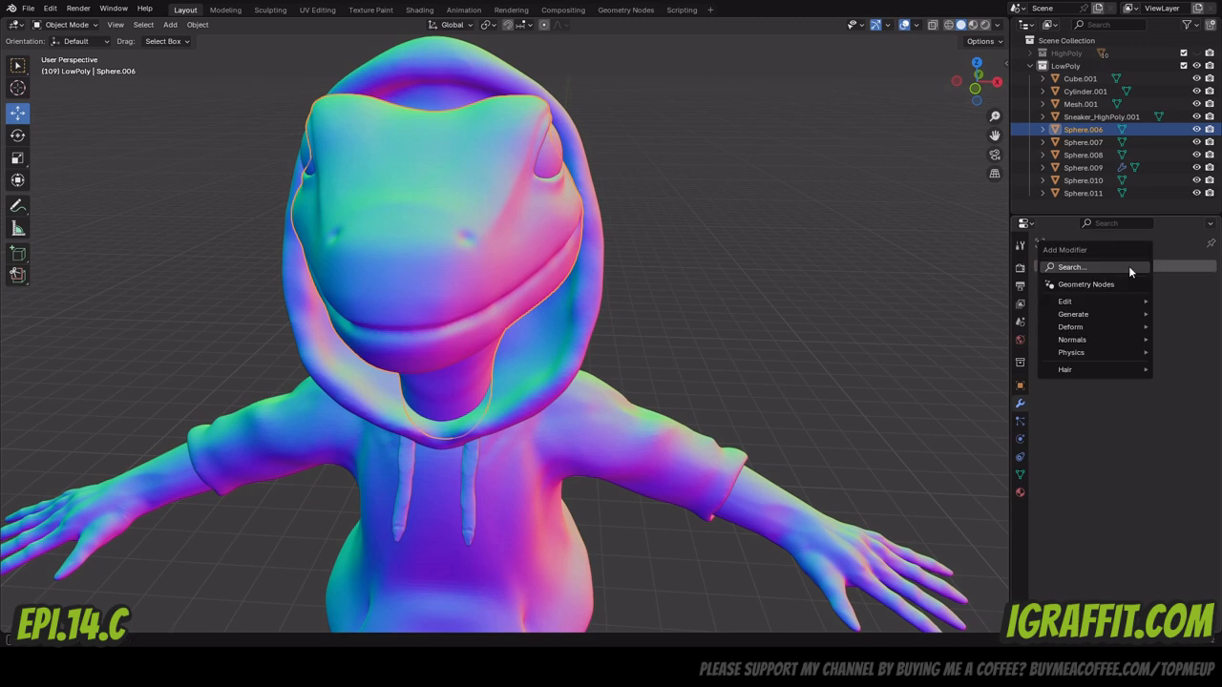
text(smoo)
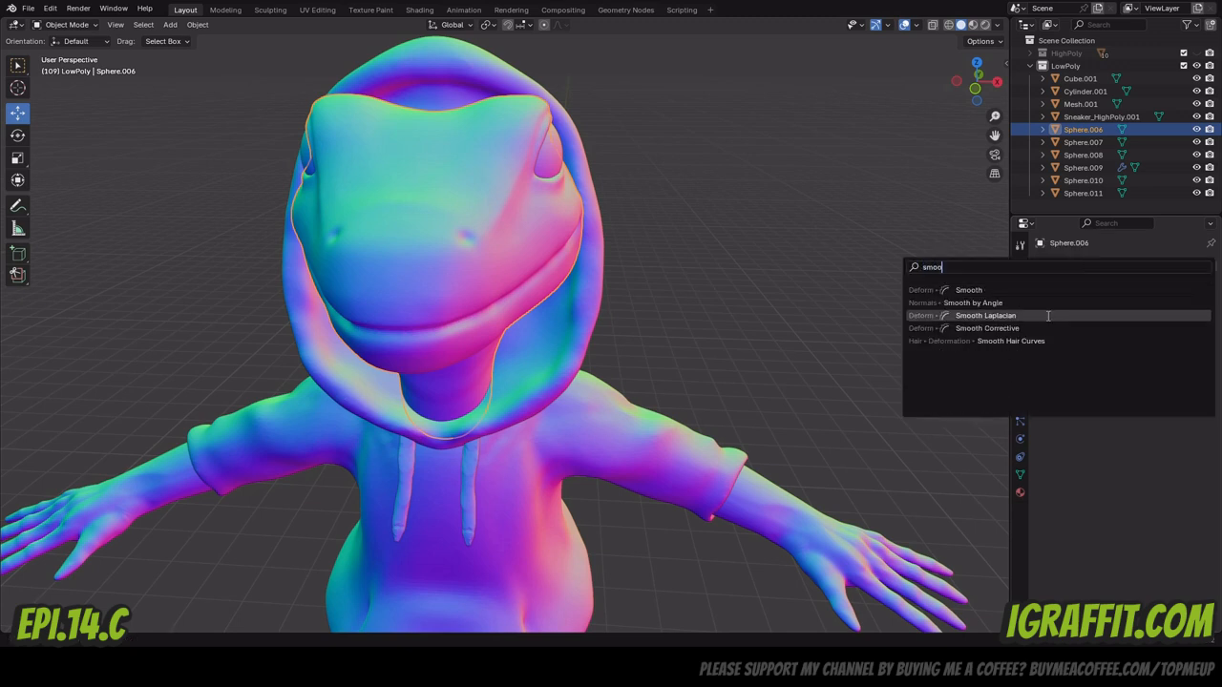
click(1017, 327)
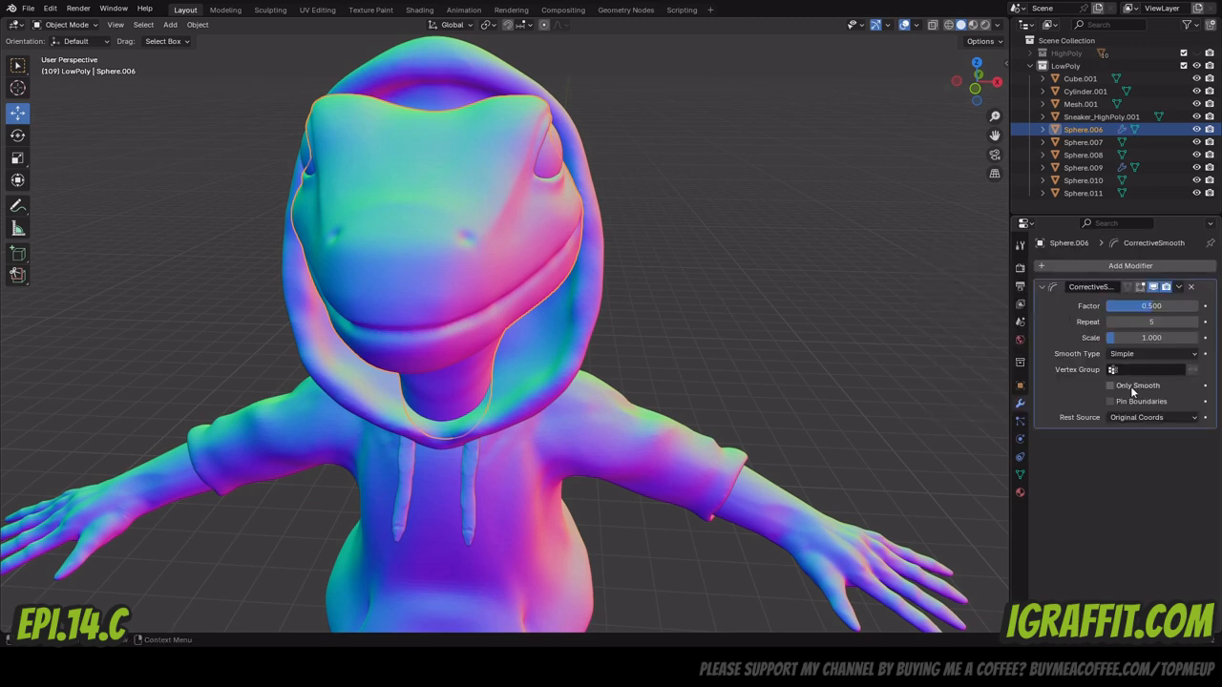
click(1178, 286)
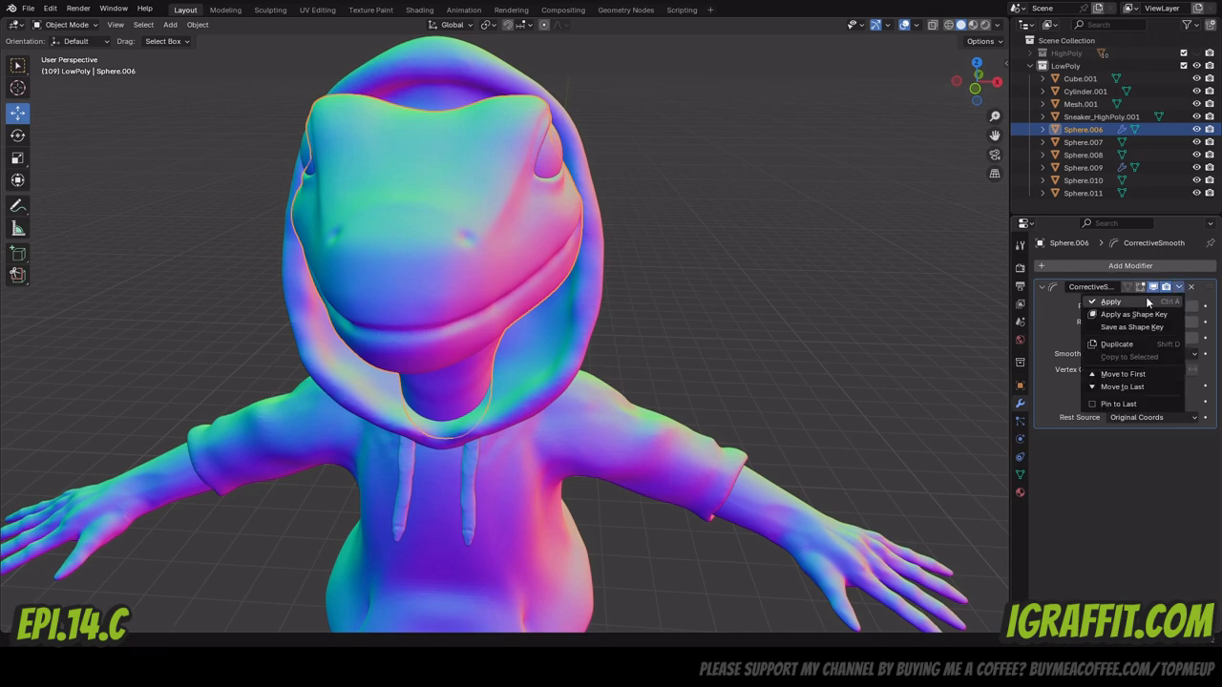
click(1147, 302)
Remesh the LowPoly head with QuadriFlow at 10000 faces, using mesh symmetry and preserving sharp edges and mesh boundary.
drag(967, 67, 918, 74)
click(1019, 474)
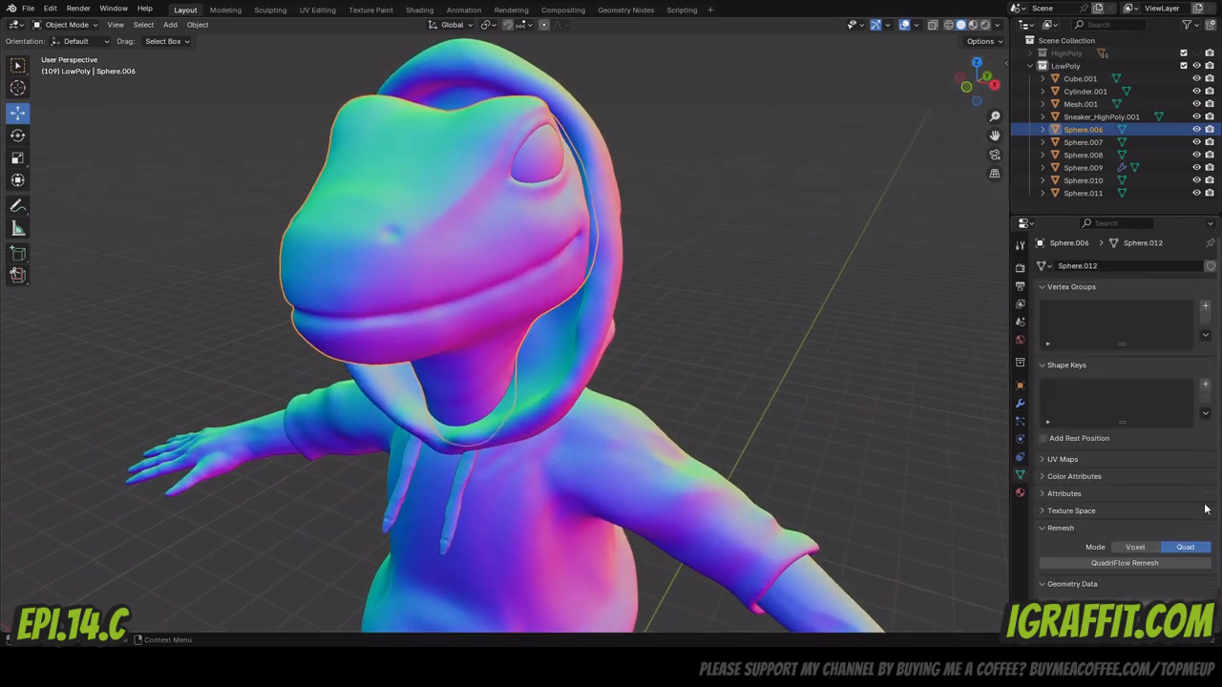
scroll(1137, 539, down, 2)
click(1136, 517)
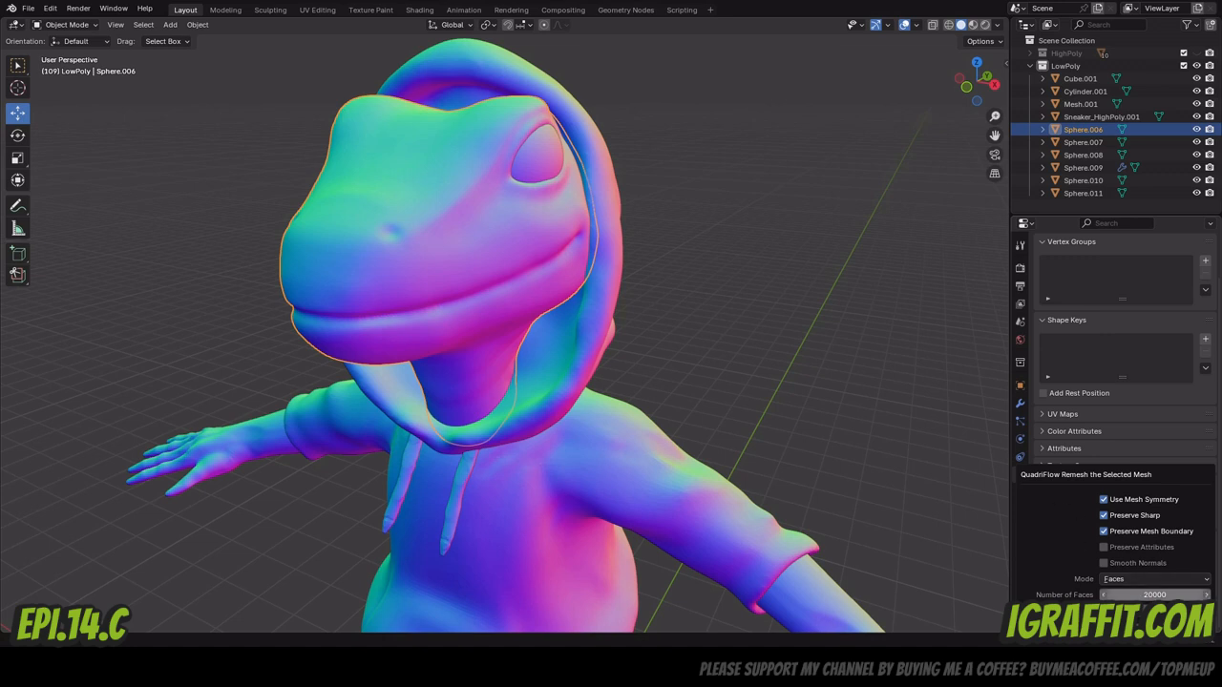
click(1153, 595)
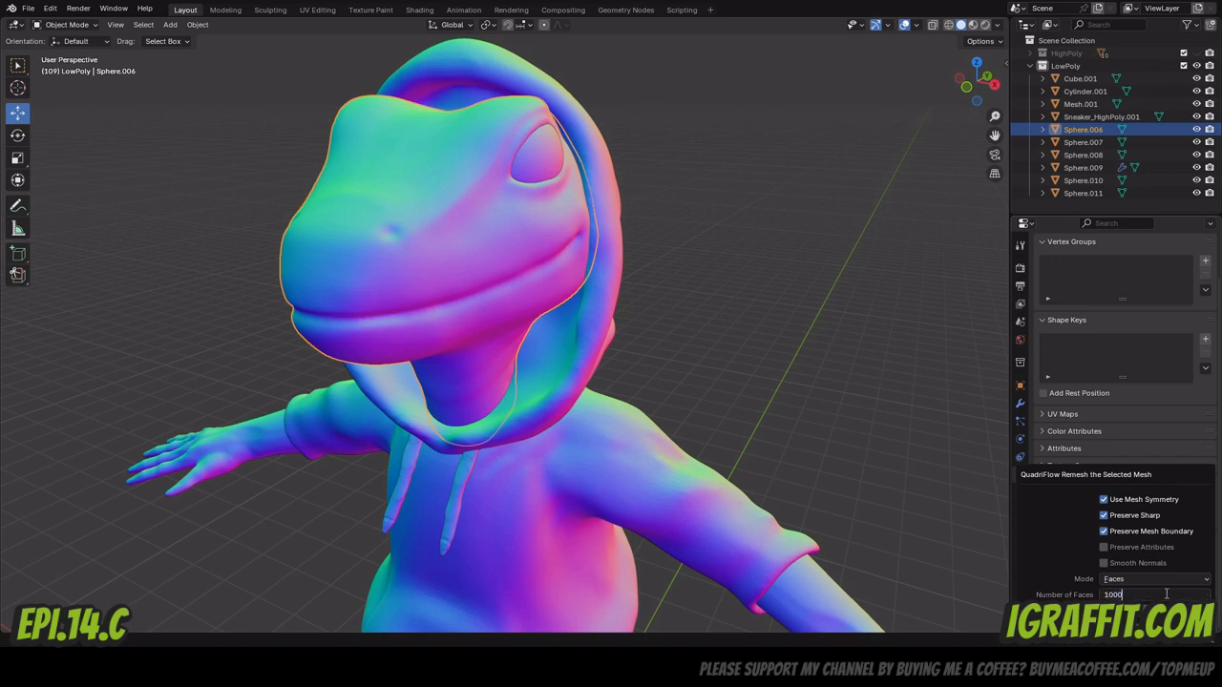
text(10000)
key(Return)
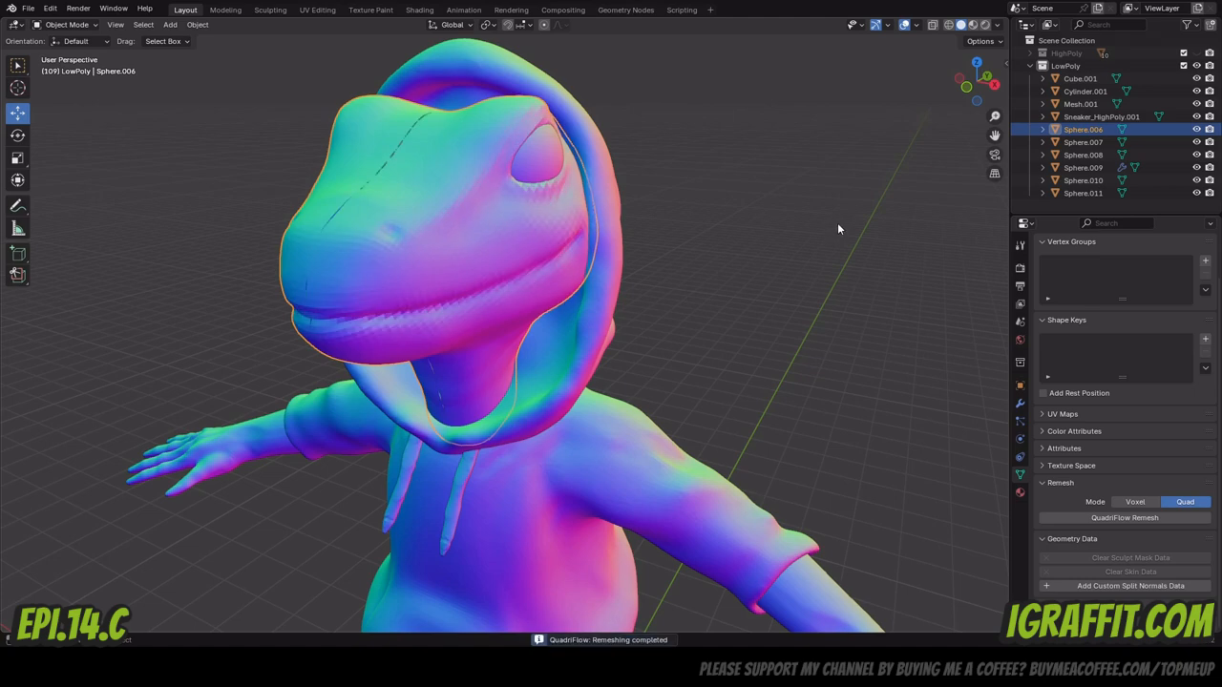
Inspect the remeshed head around the mouth and centre line, and shade it smooth.
drag(973, 86, 1059, 92)
scroll(447, 138, up, 3)
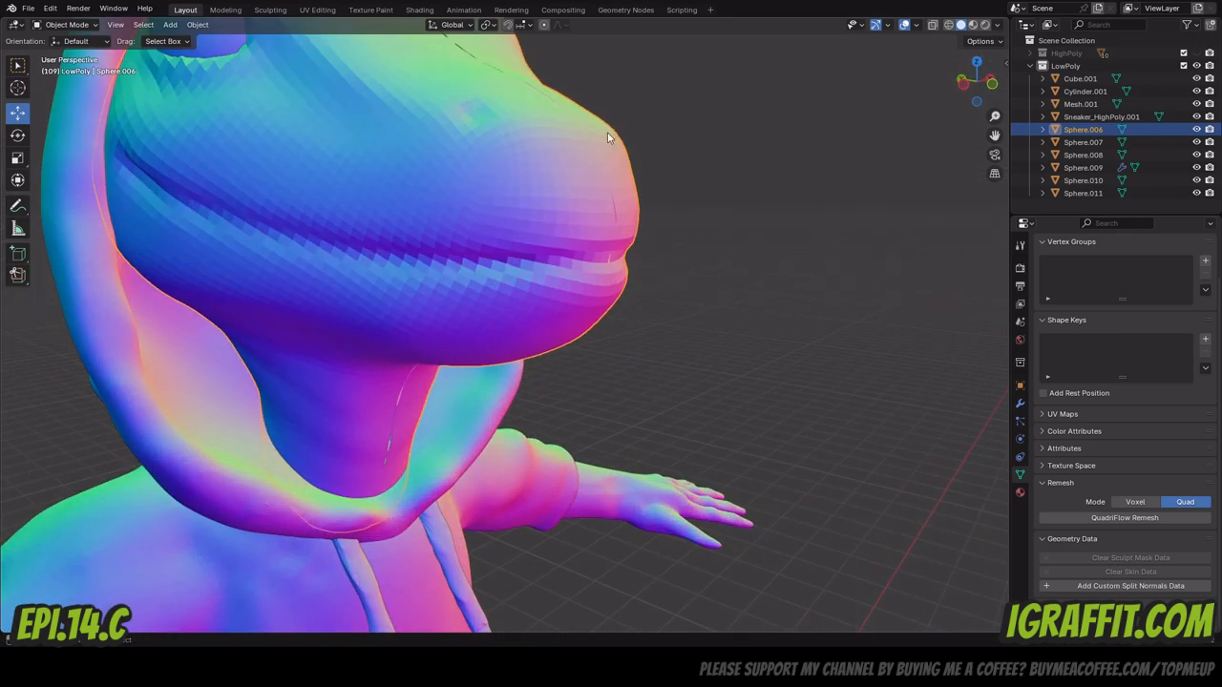
scroll(592, 153, up, 2)
drag(962, 72, 801, 93)
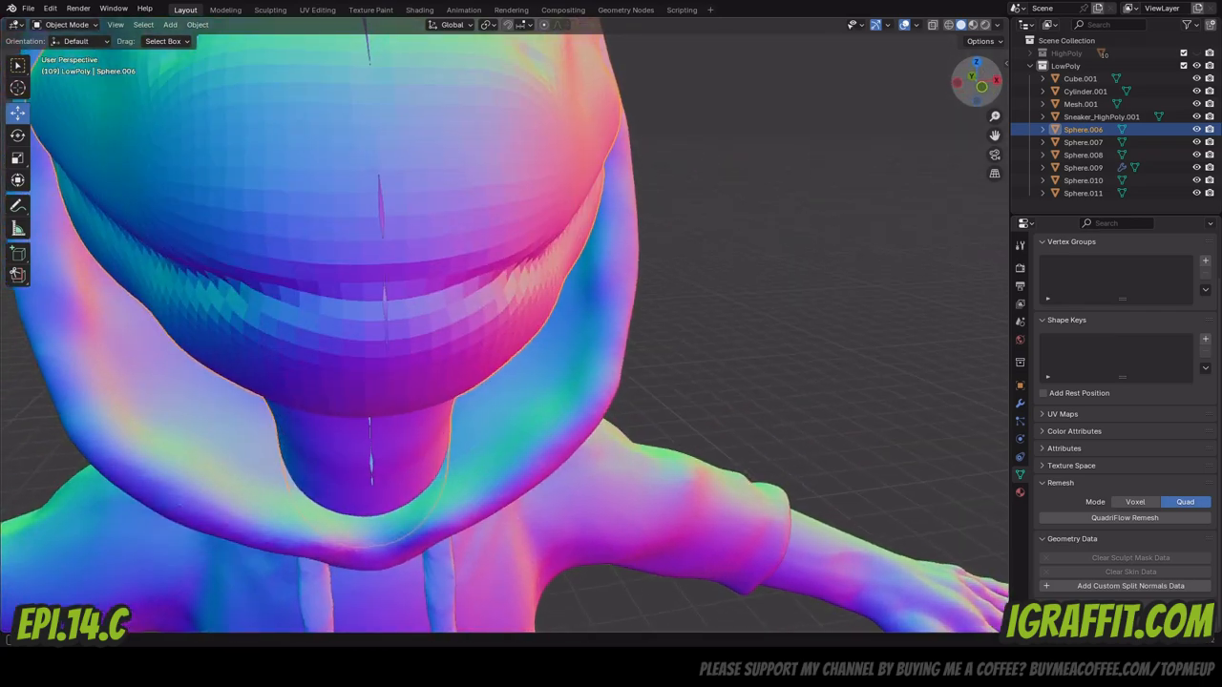
scroll(596, 195, down, 4)
mouse_move(991, 69)
mouse_down()
mouse_move(936, 88)
mouse_move(968, 79)
mouse_up()
right_click(410, 256)
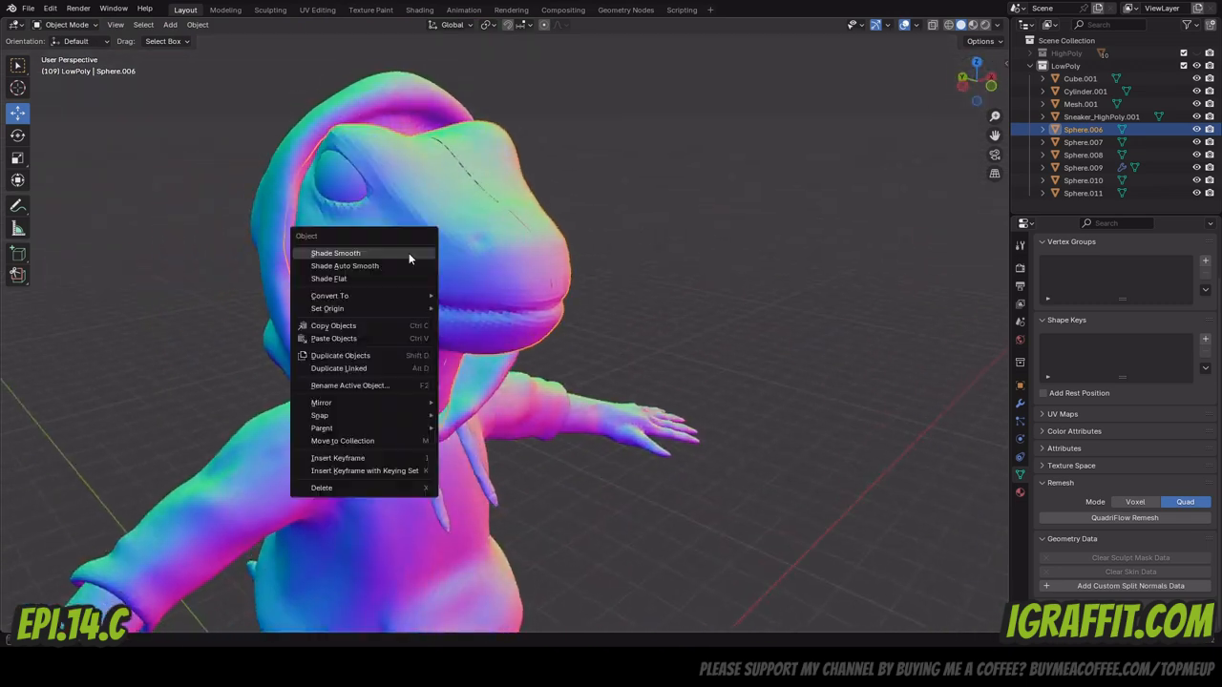
click(408, 252)
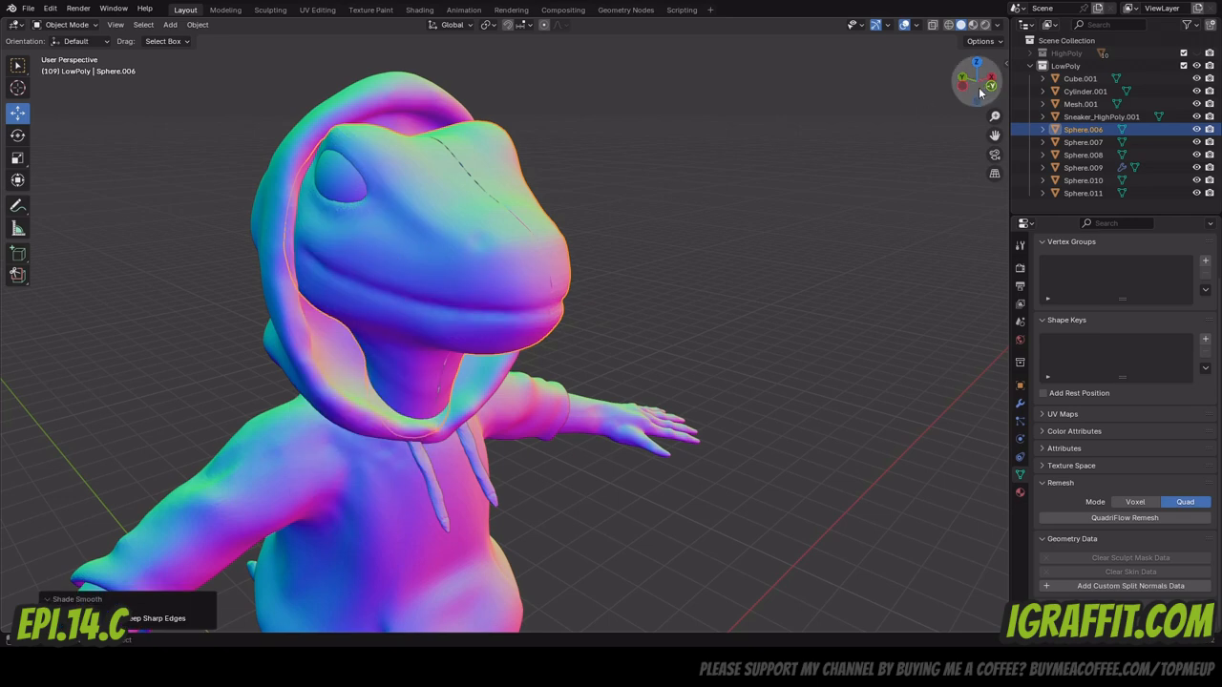
Try shading the LowPoly head flat and remeshing it again with QuadriFlow using mesh symmetry, preserved sharp edges and preserved mesh boundary.
mouse_move(975, 80)
mouse_down()
mouse_move(953, 92)
mouse_move(975, 101)
mouse_move(995, 85)
mouse_move(957, 82)
mouse_move(967, 87)
mouse_up()
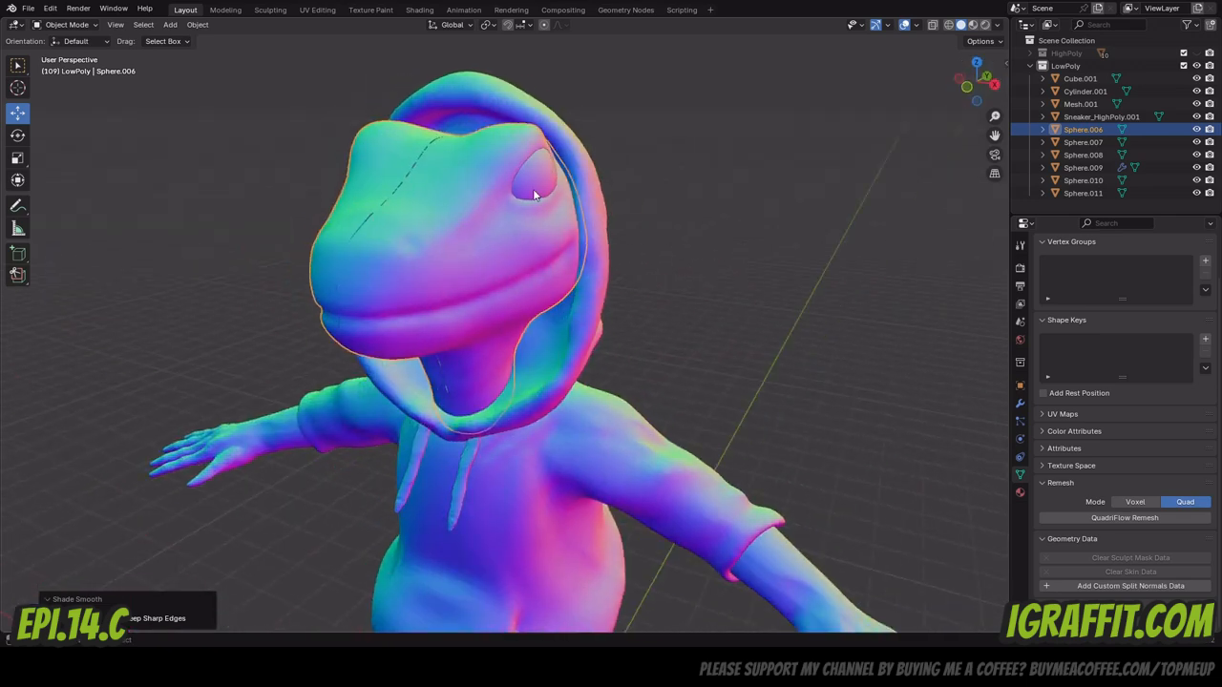
right_click(459, 188)
click(419, 216)
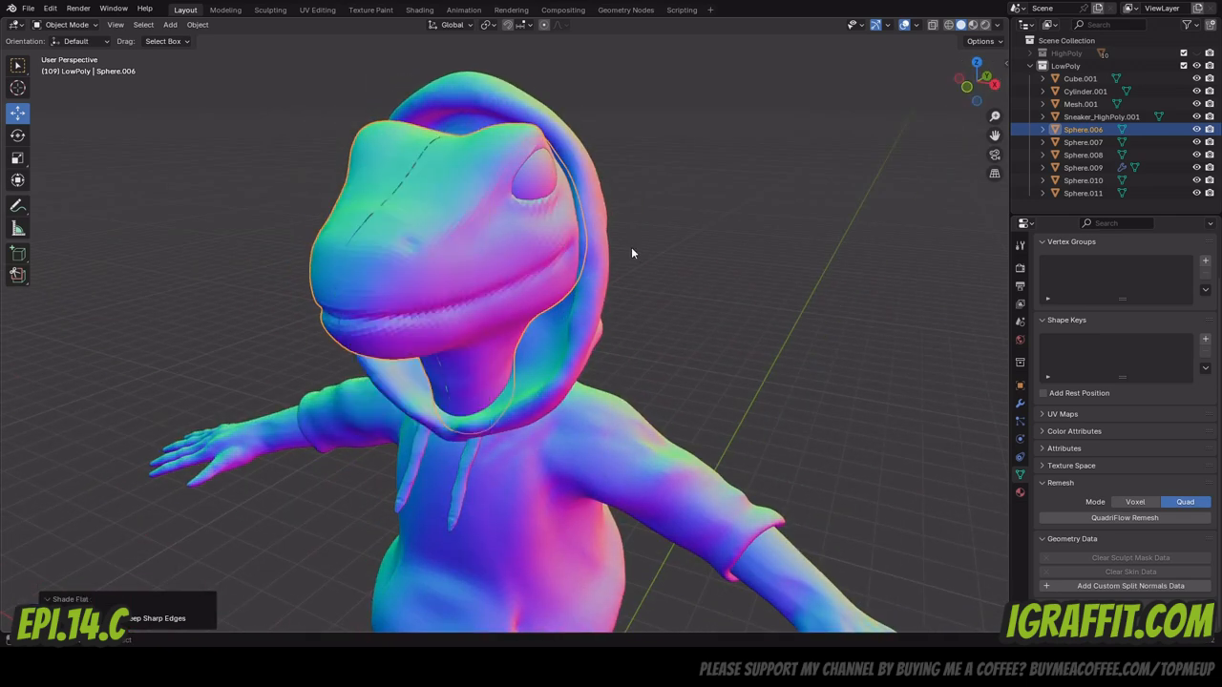
click(1134, 520)
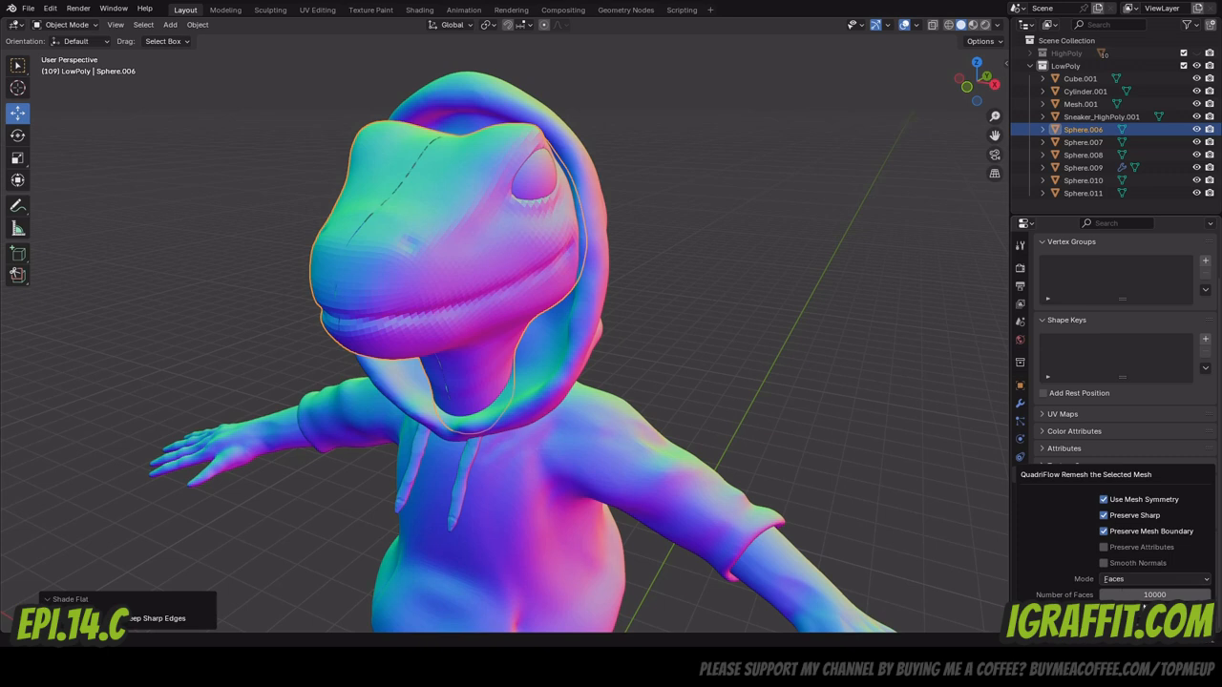
click(1143, 595)
key(Return)
key(Return)
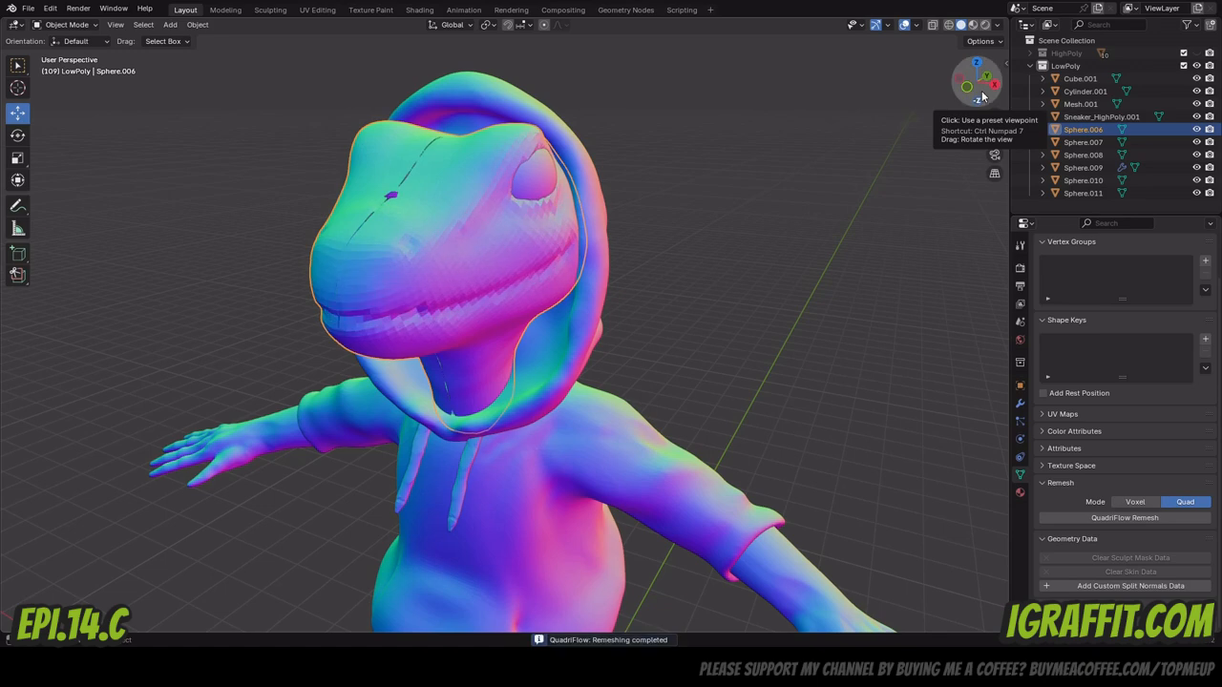
drag(982, 96, 1064, 122)
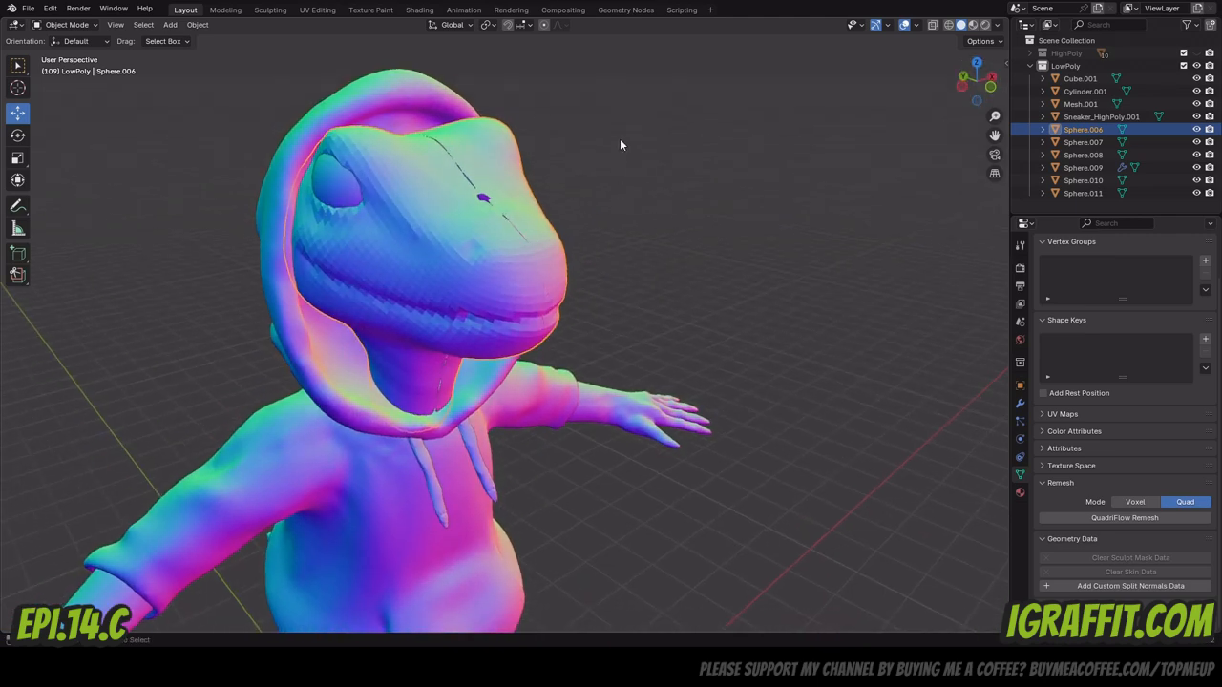
Undo the QuadriFlow remeshes and shading changes on the LowPoly head.
key(ctrl+z)
key(ctrl+z)
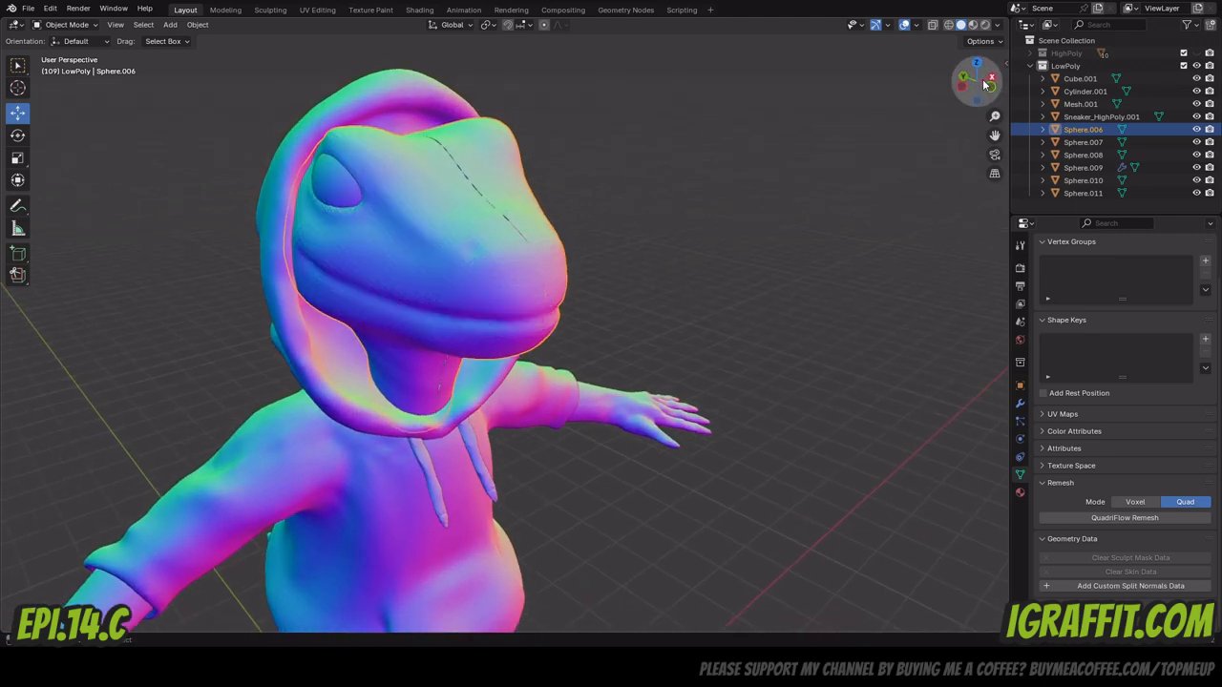
drag(984, 85, 839, 113)
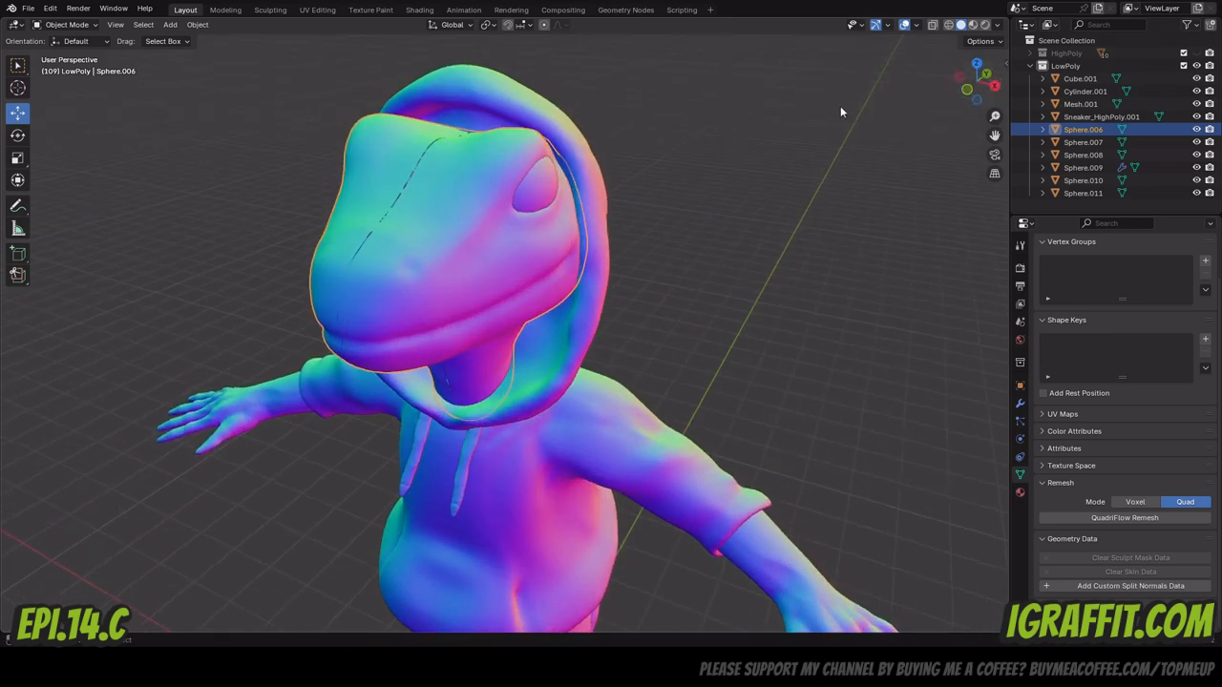
key(ctrl+z)
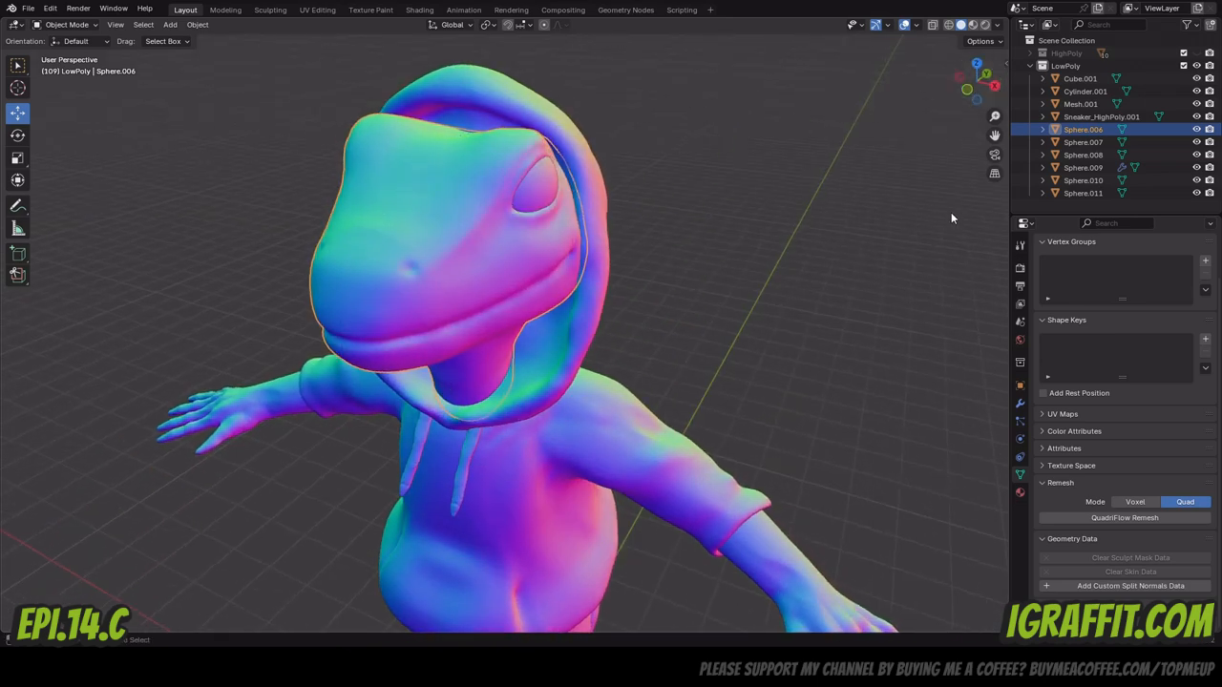
drag(976, 81, 928, 74)
Delete the LowPoly collection while leaving its objects in the scene.
click(1069, 66)
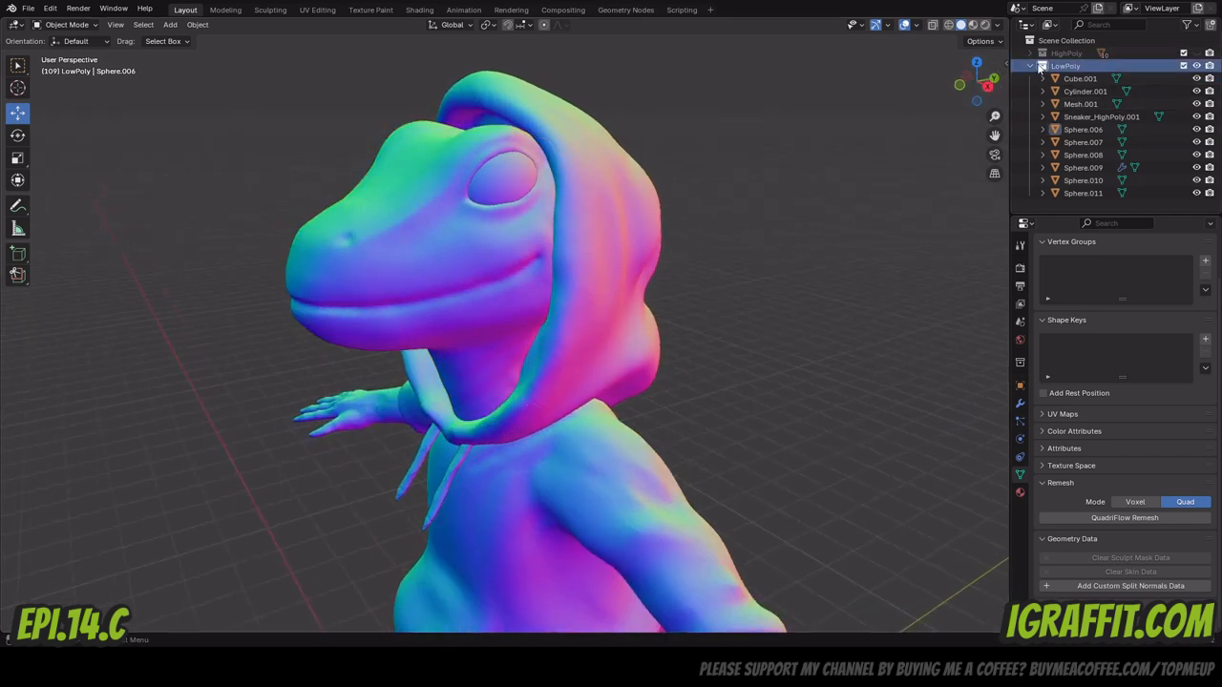
click(1034, 66)
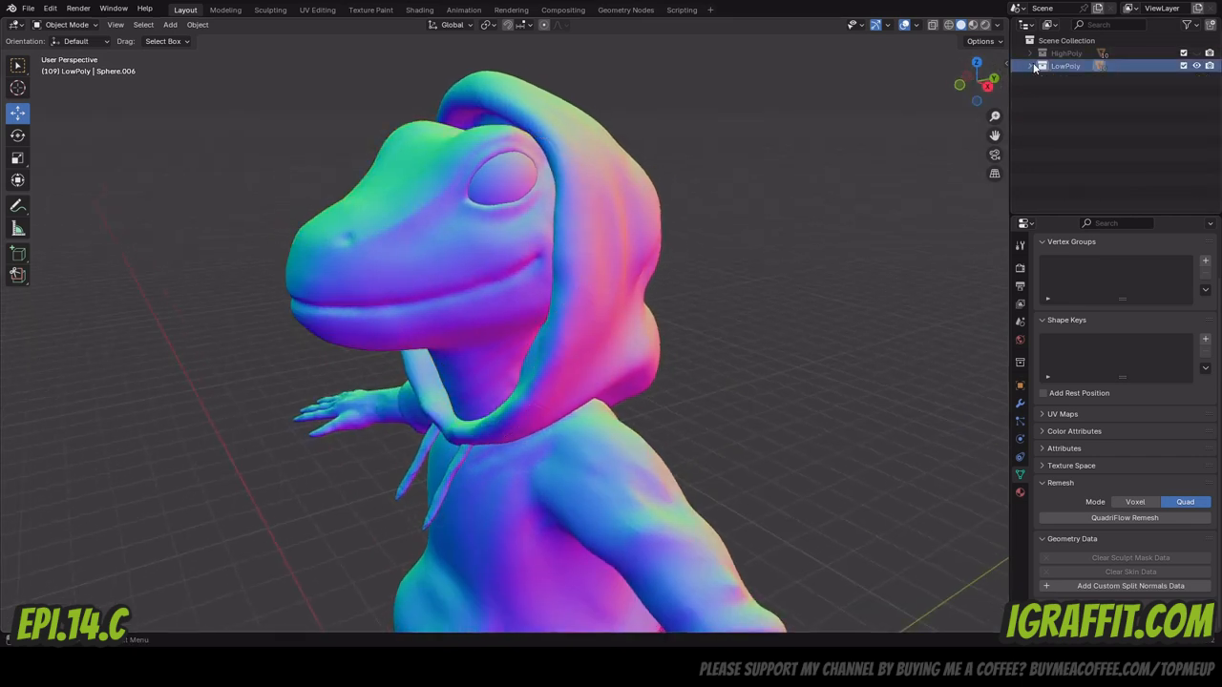
right_click(1150, 63)
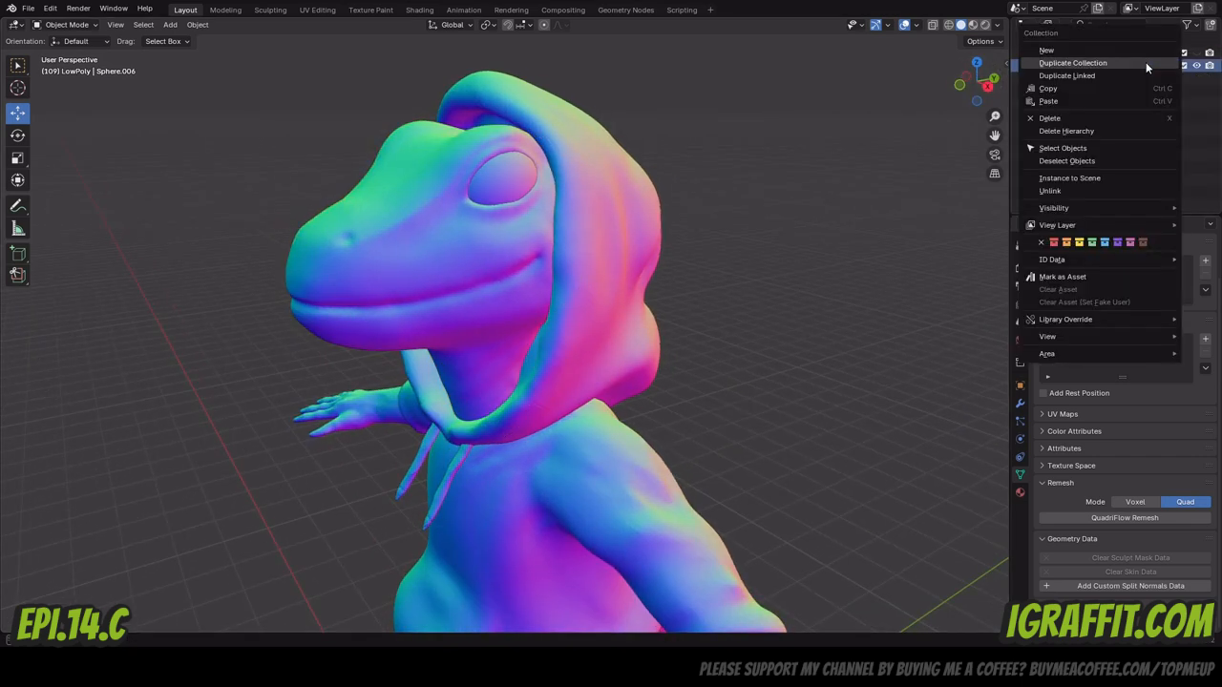
click(1069, 119)
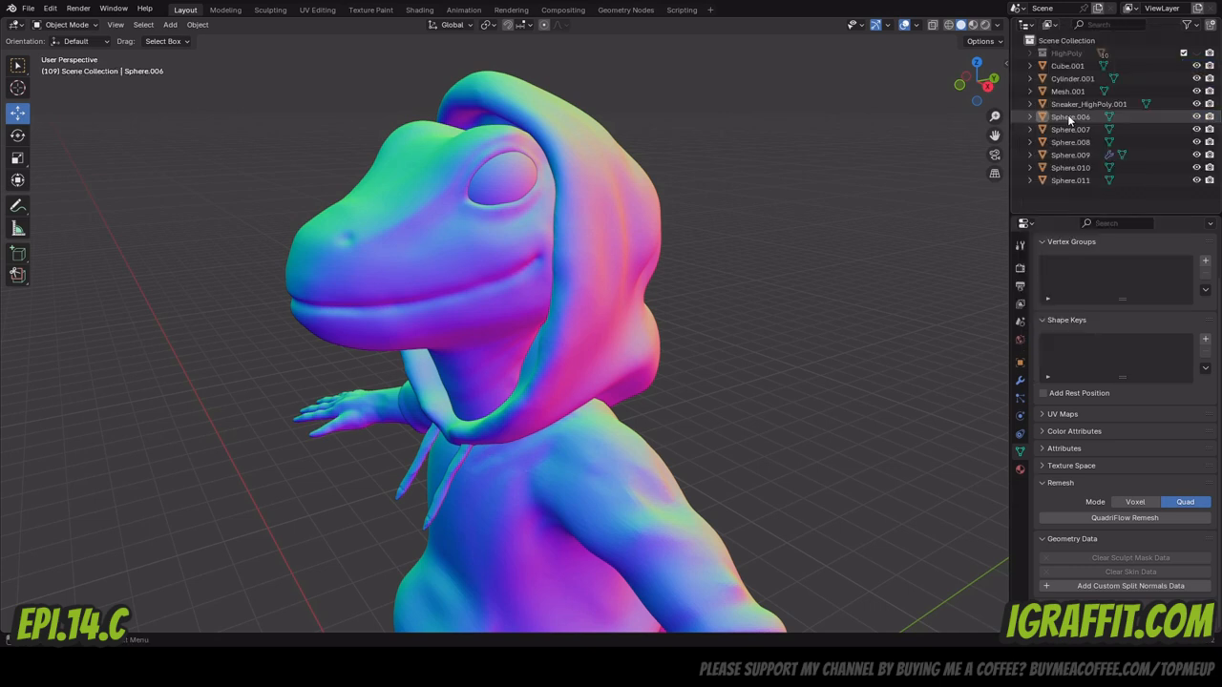
Select the HighPoly collection together with the loose objects Cube.001 to Sphere.011 and create a new collection from that selection.
click(1064, 53)
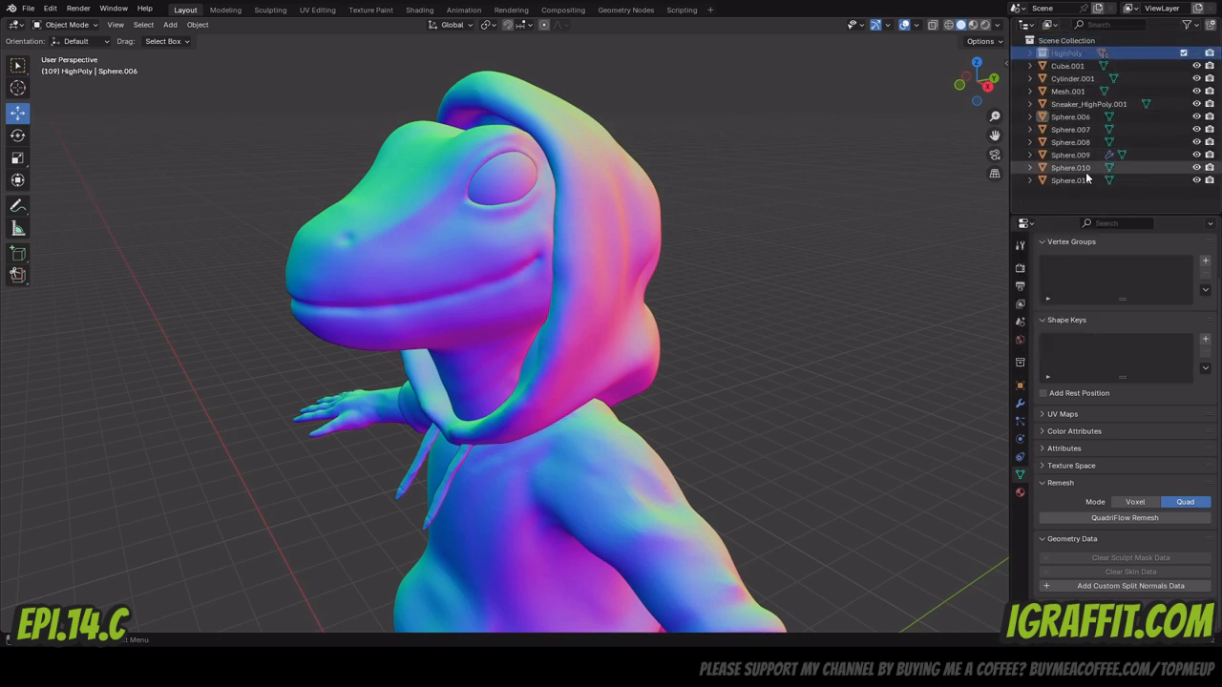
shift+click(1086, 179)
ctrl+click(1080, 80)
right_click(1080, 83)
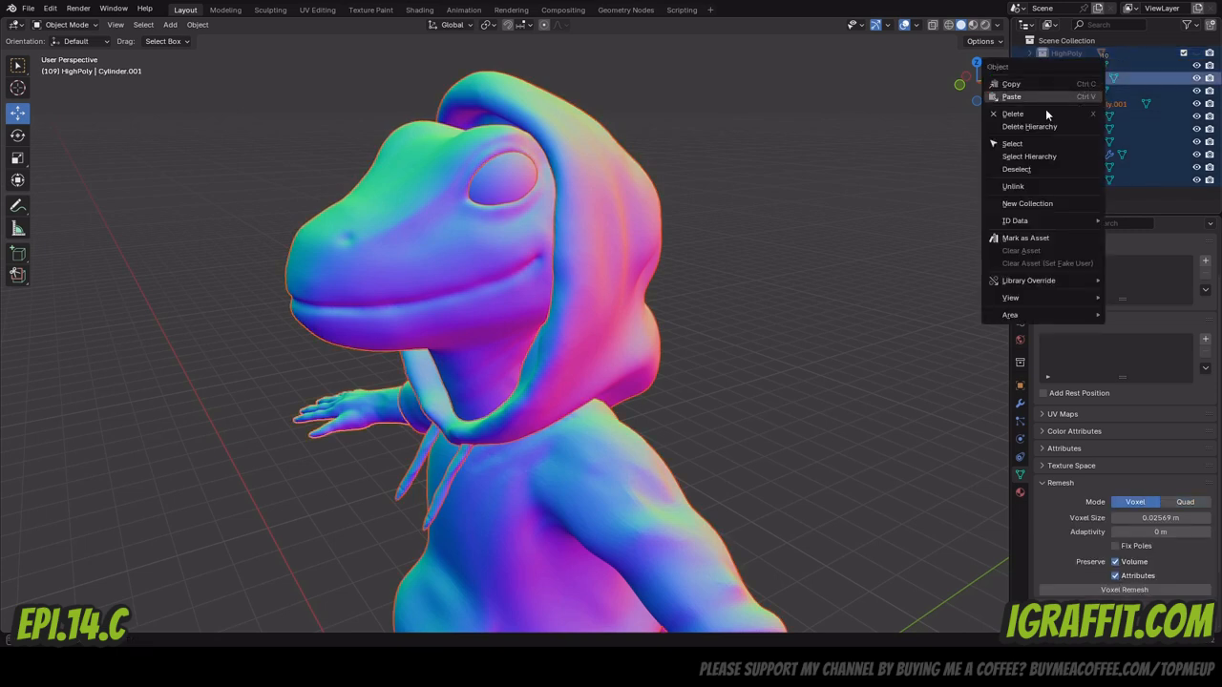
click(1048, 203)
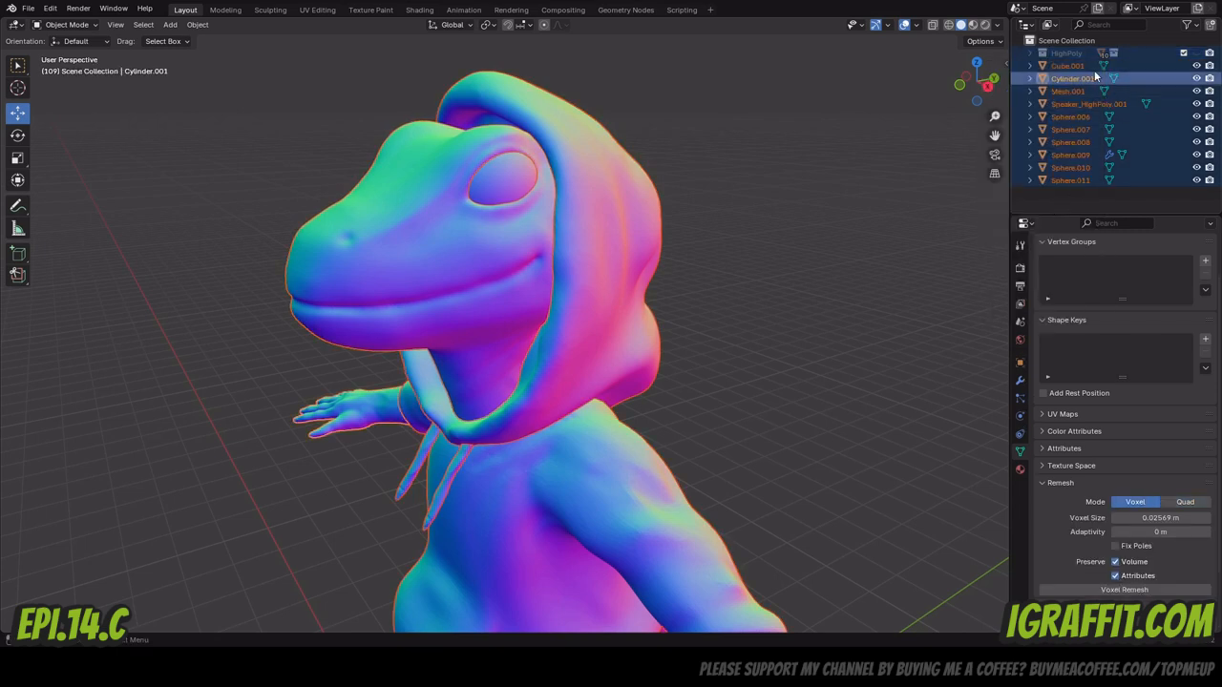
Add a new empty collection directly under the Scene Collection.
click(1057, 56)
right_click(1080, 43)
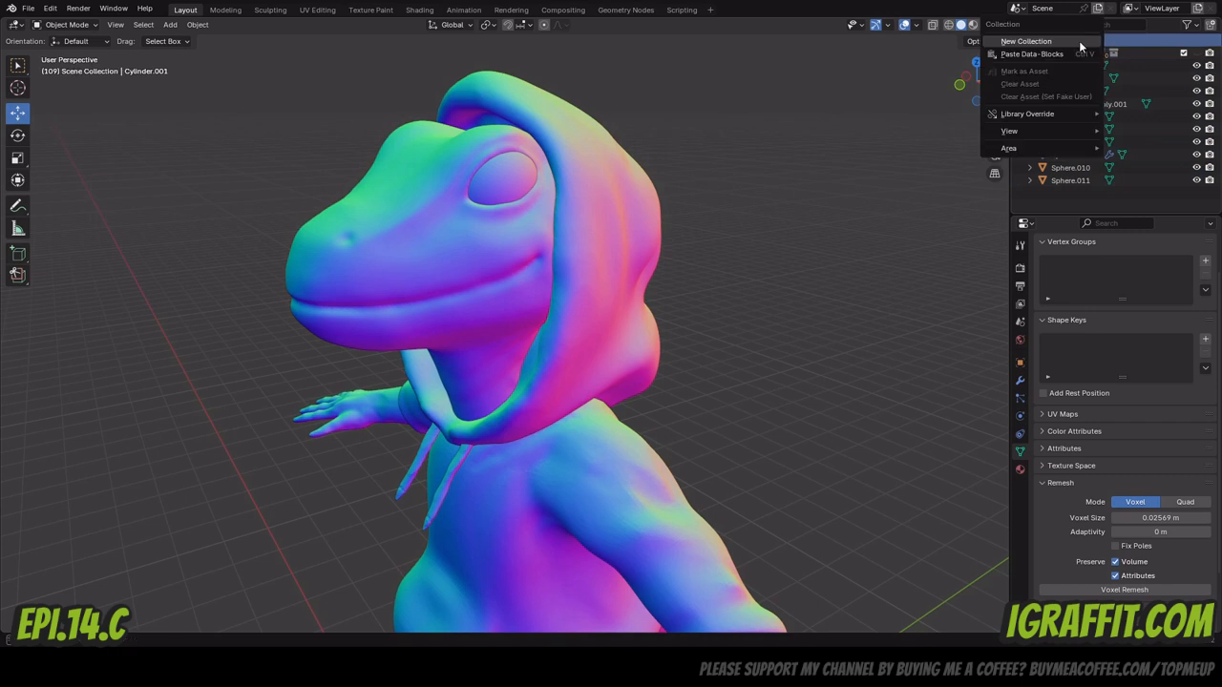
click(1078, 41)
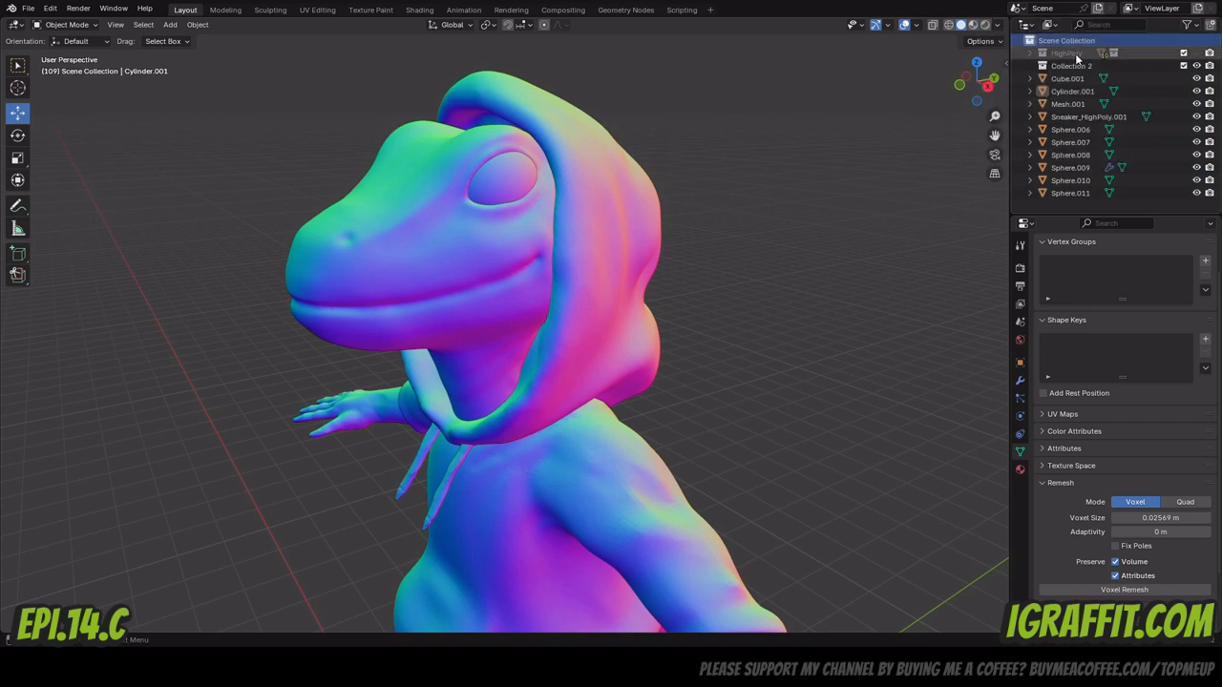
Check the HighPoly collection by toggling its visibility, and delete Collection 2 with the copied objects Cube.001 to Sphere.011.
click(1076, 55)
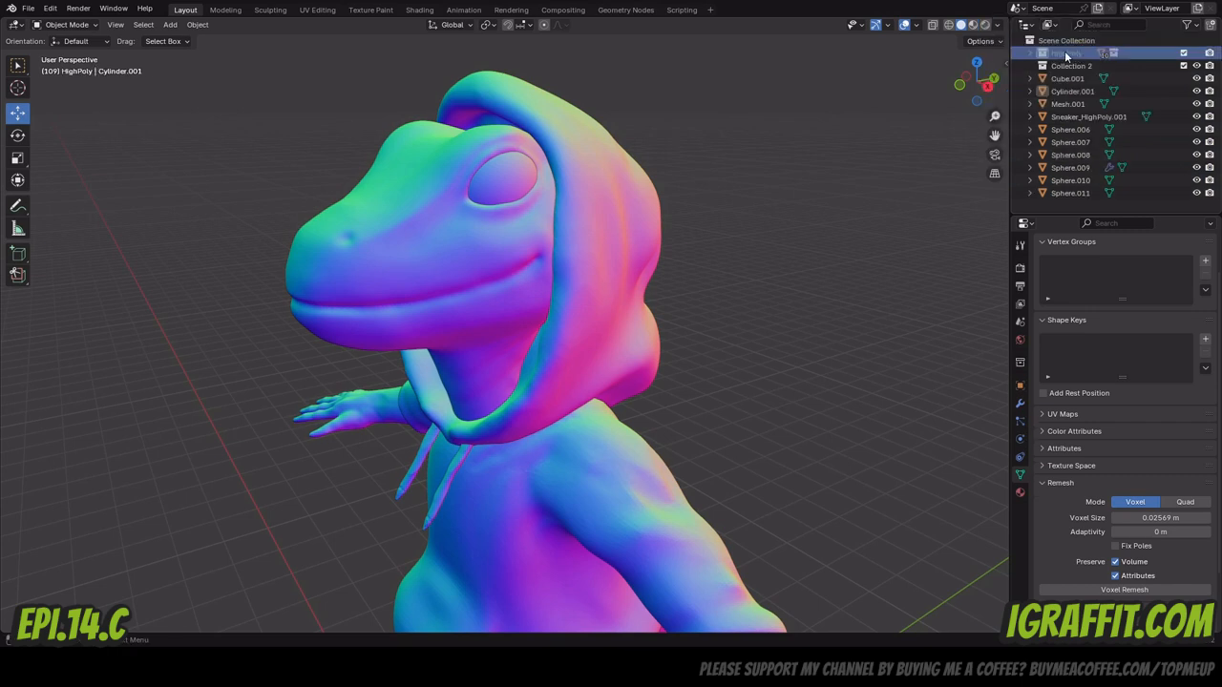
click(1198, 55)
click(1198, 54)
click(1198, 54)
click(1197, 55)
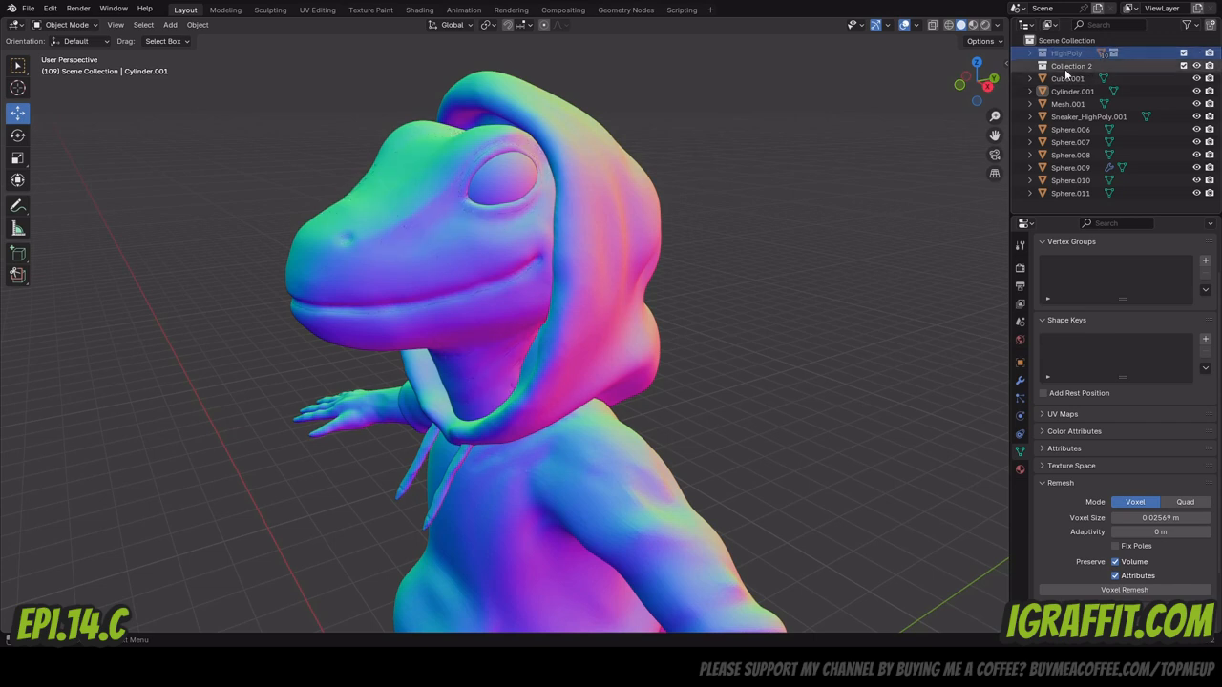
click(1067, 68)
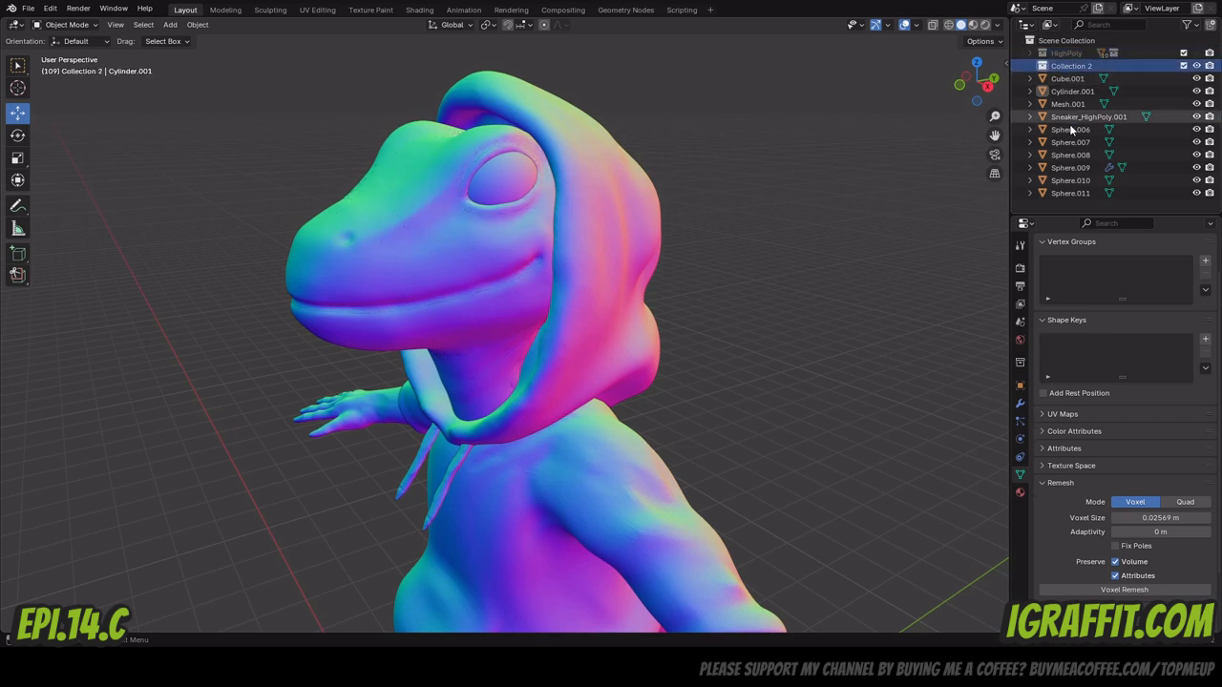
click(1079, 193)
shift+click(1073, 65)
key(Delete)
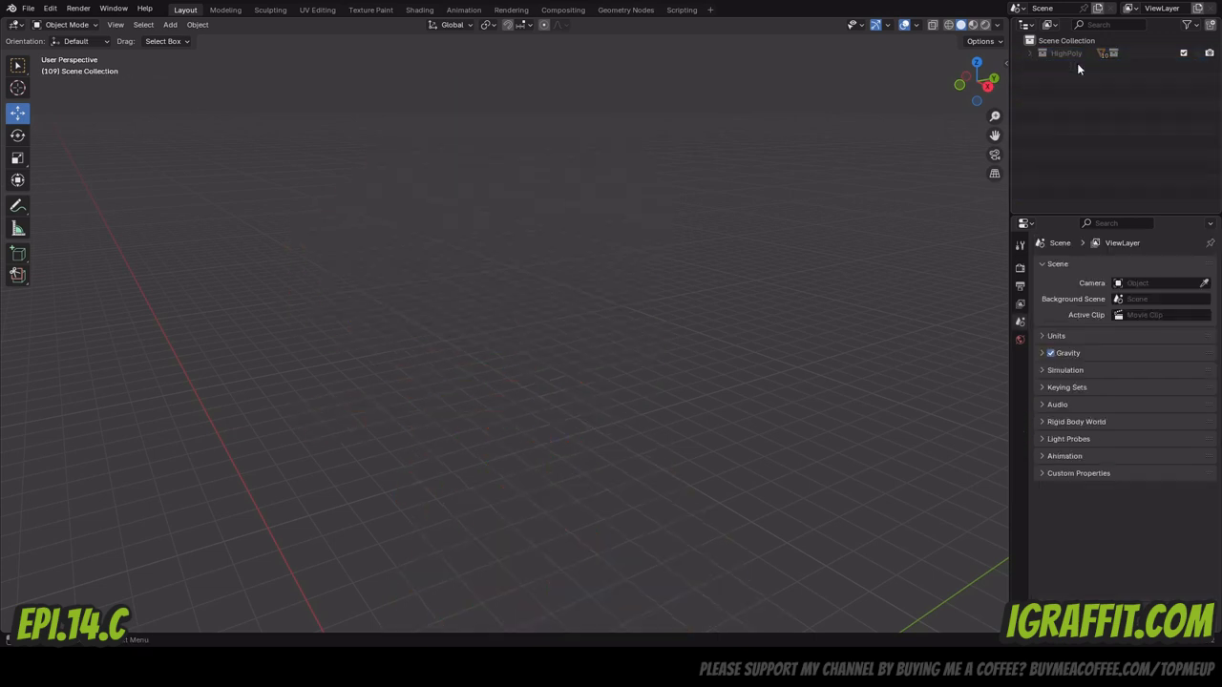
Make the HighPoly collection visible and view the whole lizard character from the front.
click(1198, 54)
scroll(689, 198, down, 3)
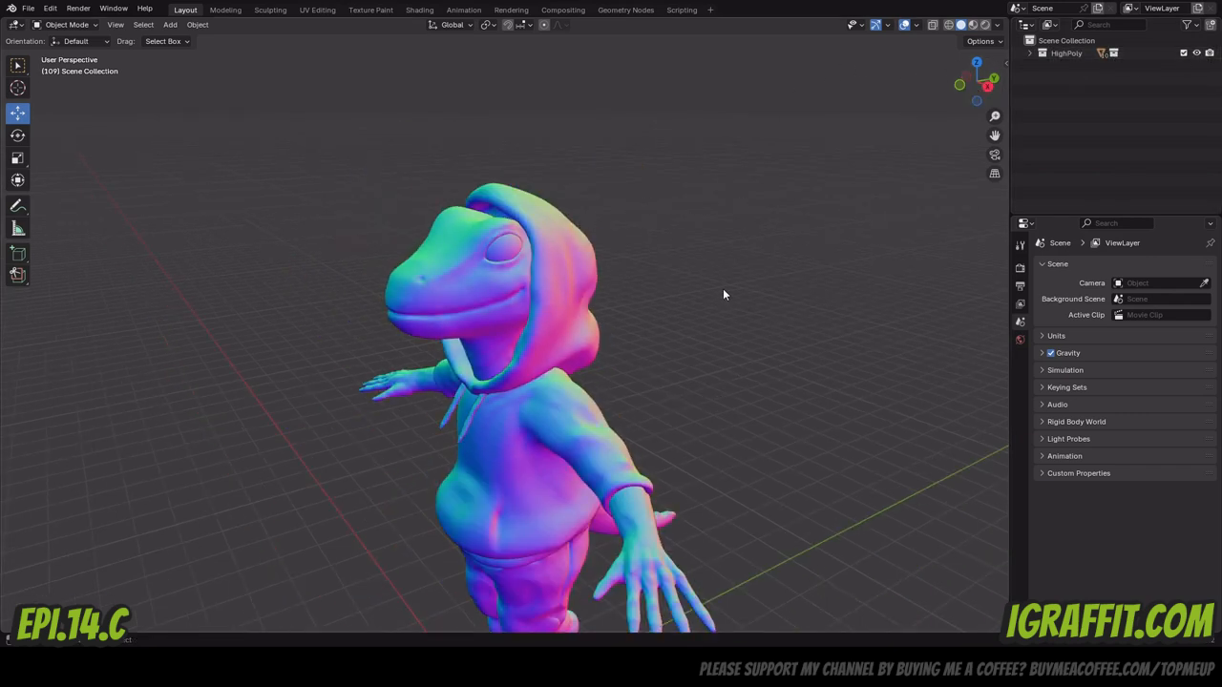
drag(969, 61, 1018, 58)
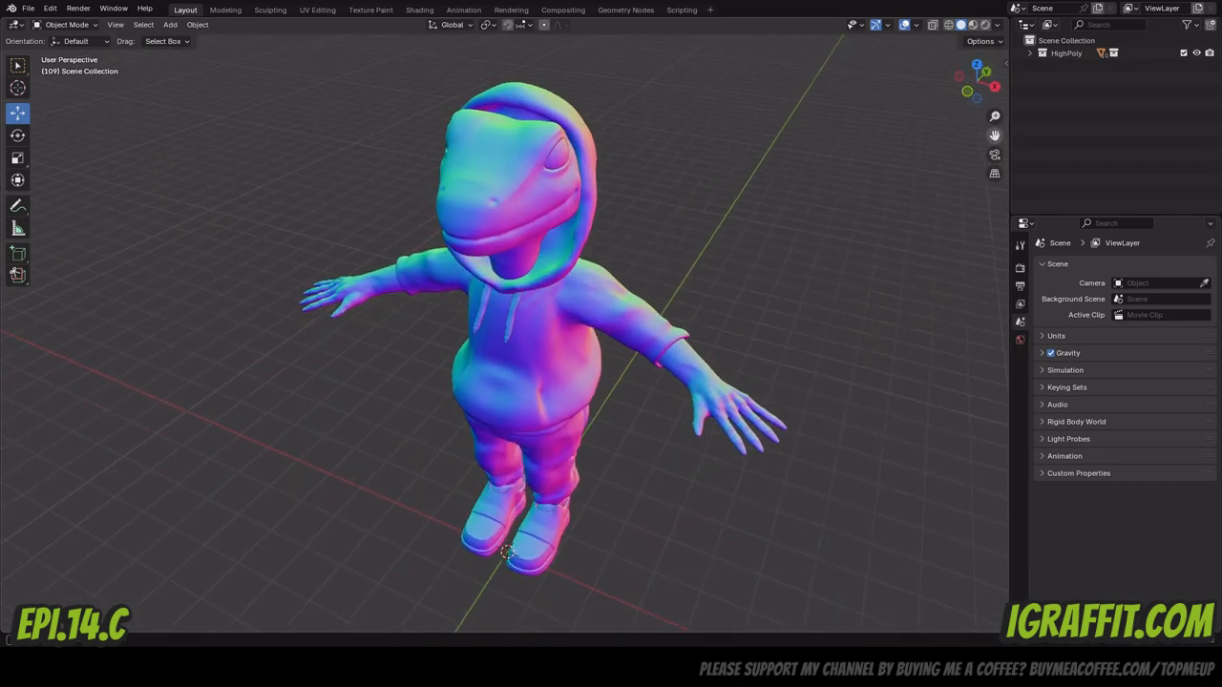
mouse_move(981, 97)
mouse_down()
mouse_move(943, 83)
mouse_move(964, 86)
mouse_up()
drag(988, 133, 996, 135)
drag(977, 79, 992, 76)
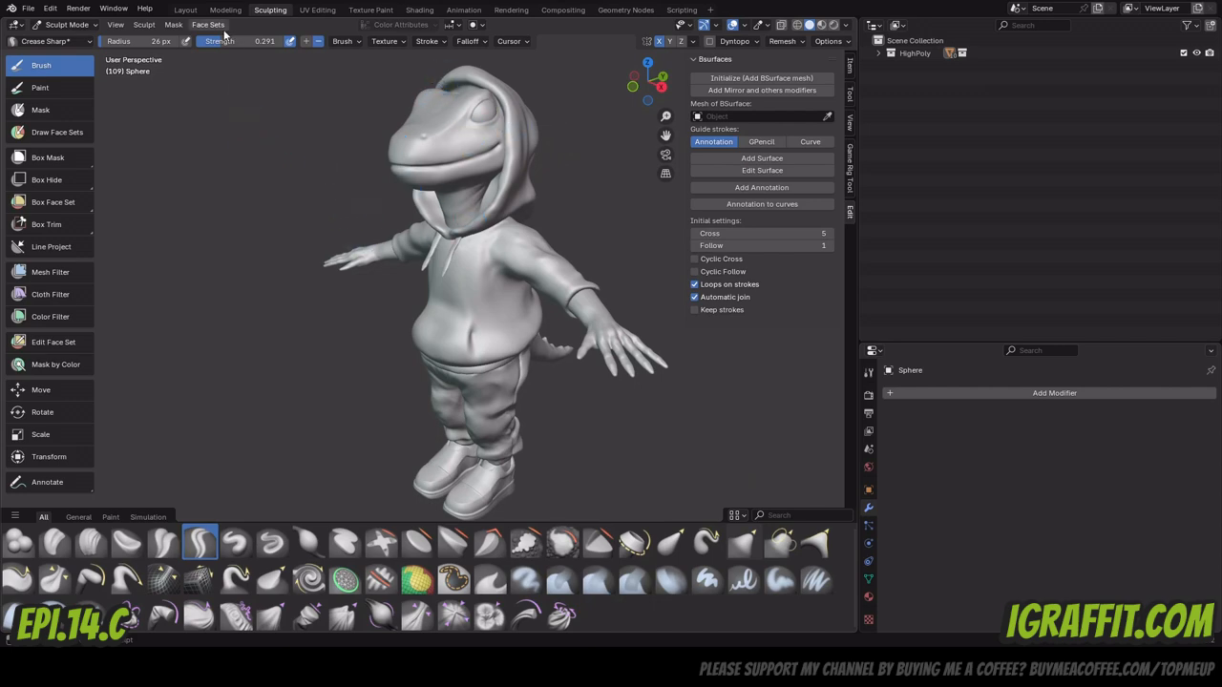
Return to the Layout workspace and open the preferences.
click(185, 10)
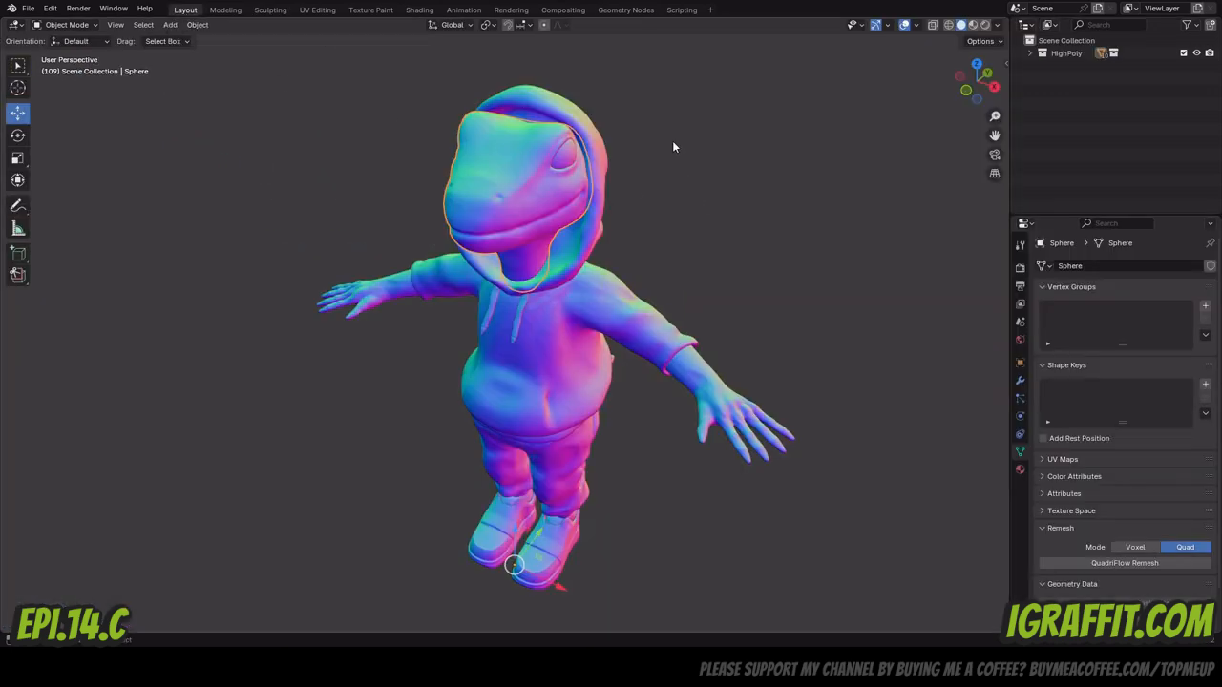
click(49, 9)
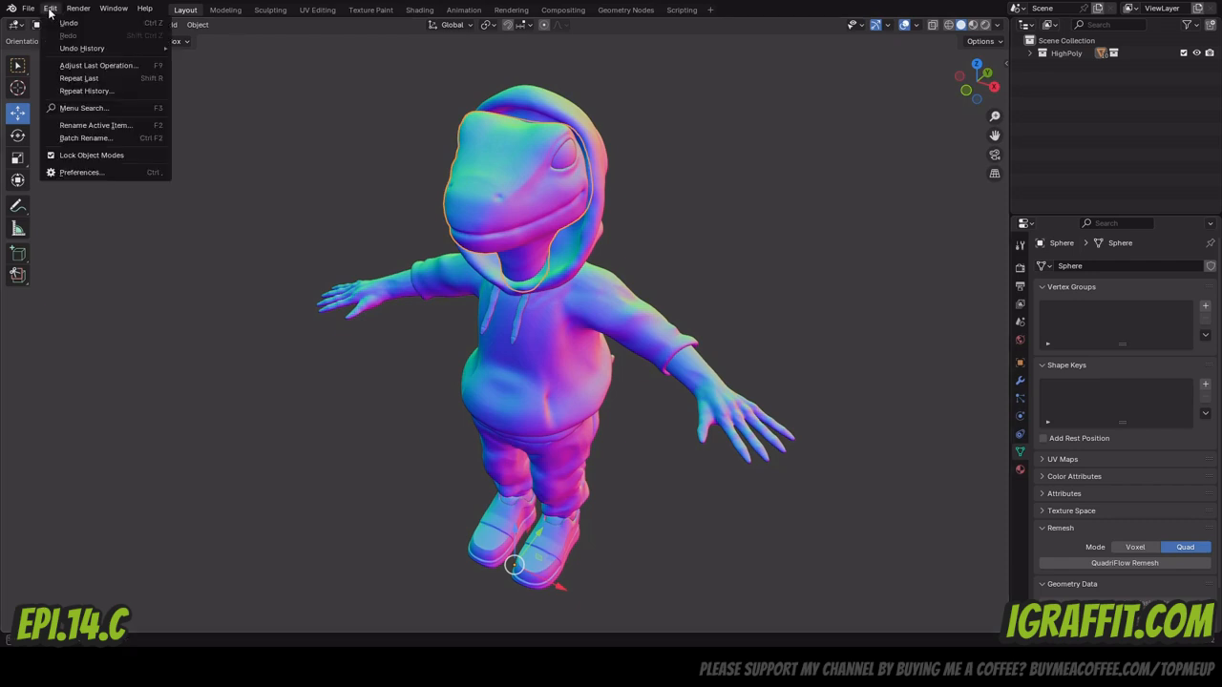
click(102, 171)
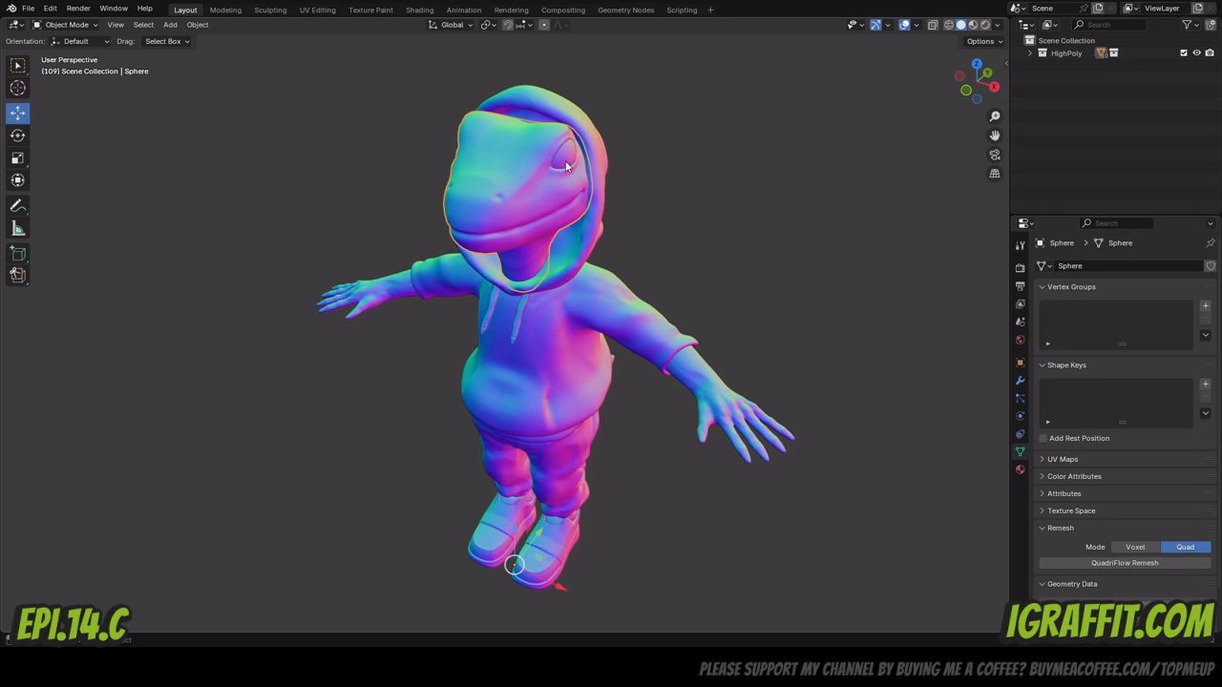
Switch to the Sculpting workspace and initialize a Bsurfaces mesh targeting the high-poly head.
click(673, 184)
scroll(637, 185, up, 2)
click(538, 111)
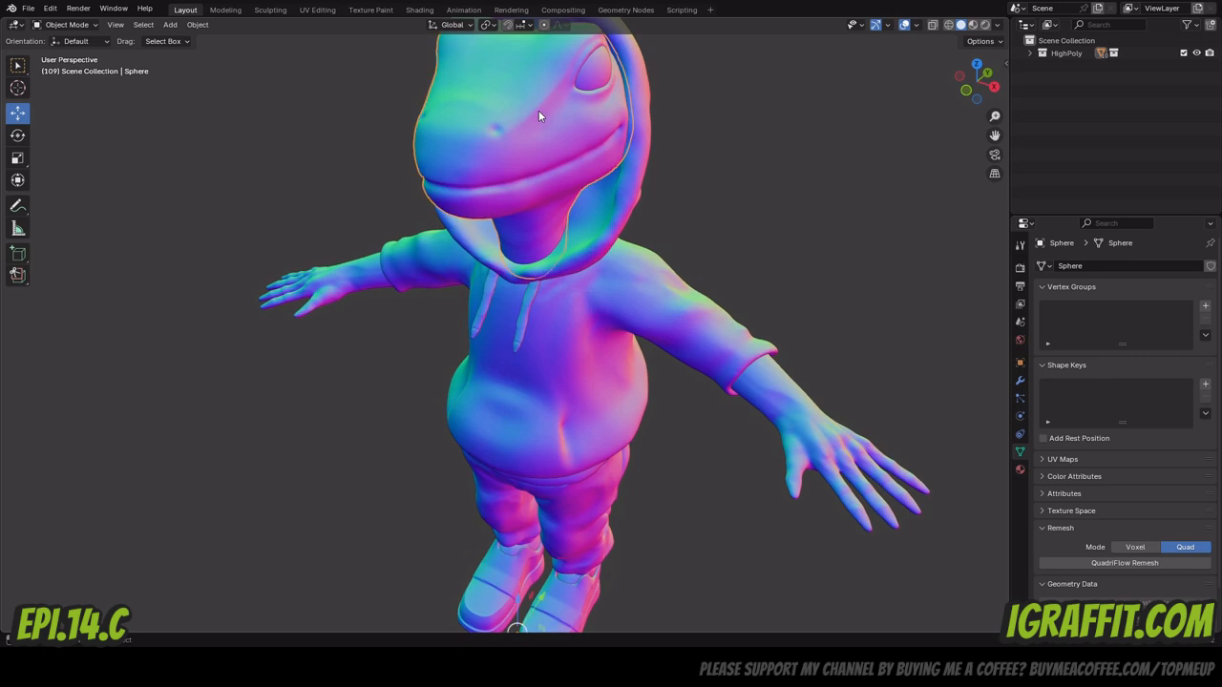
drag(995, 135, 945, 176)
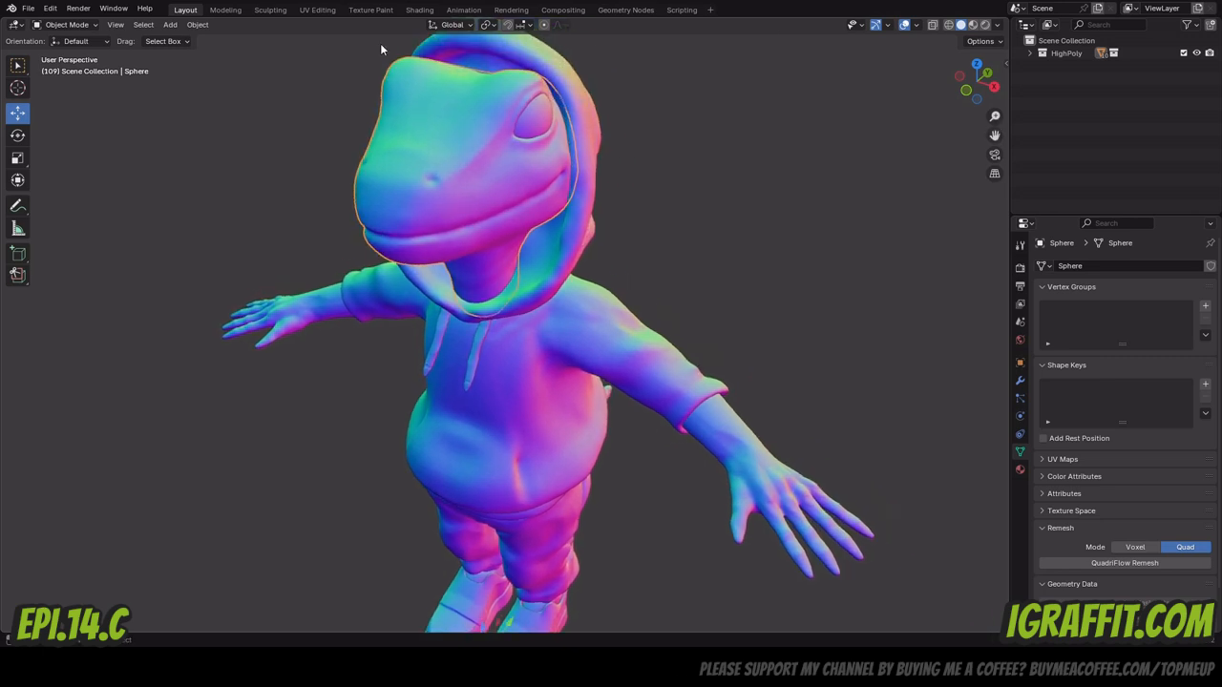
click(270, 10)
scroll(445, 84, up, 2)
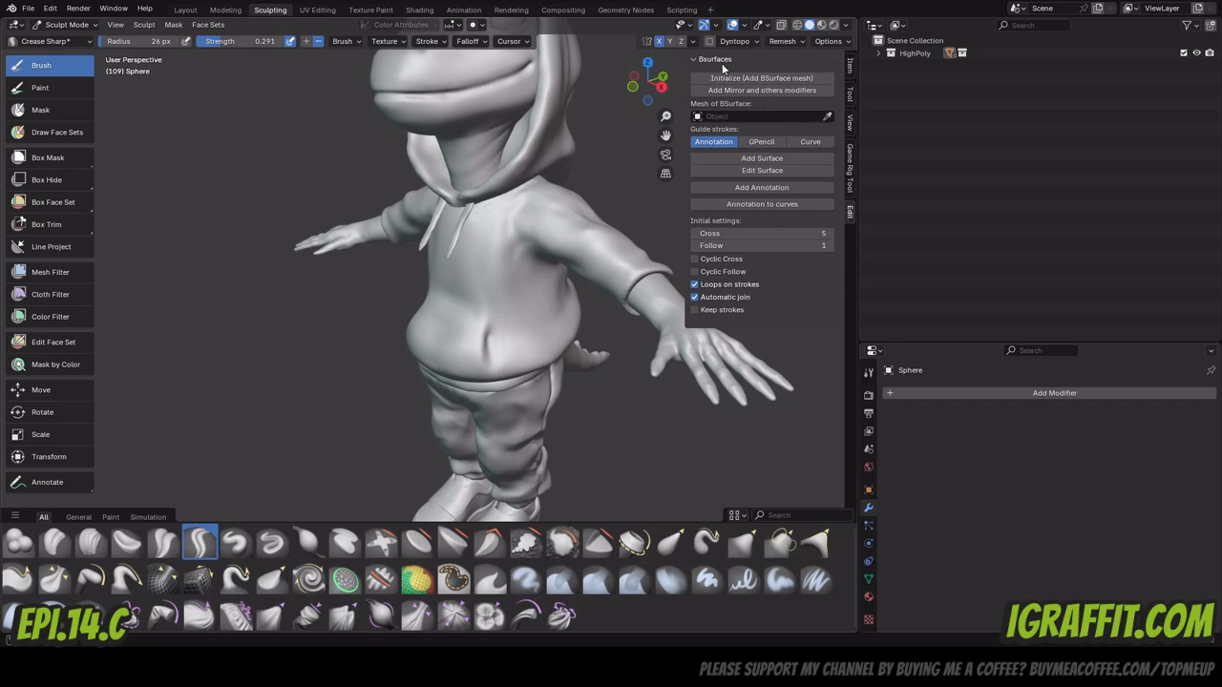
scroll(583, 135, down, 2)
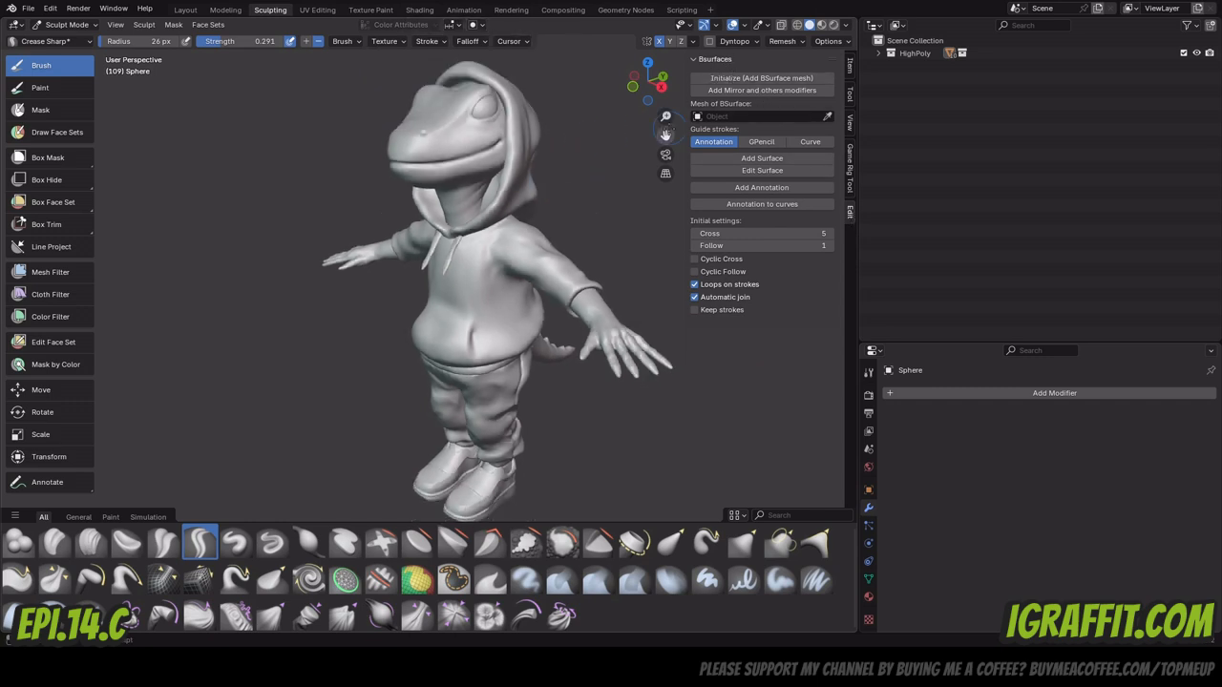
drag(665, 135, 703, 231)
scroll(489, 211, up, 2)
scroll(489, 210, up, 2)
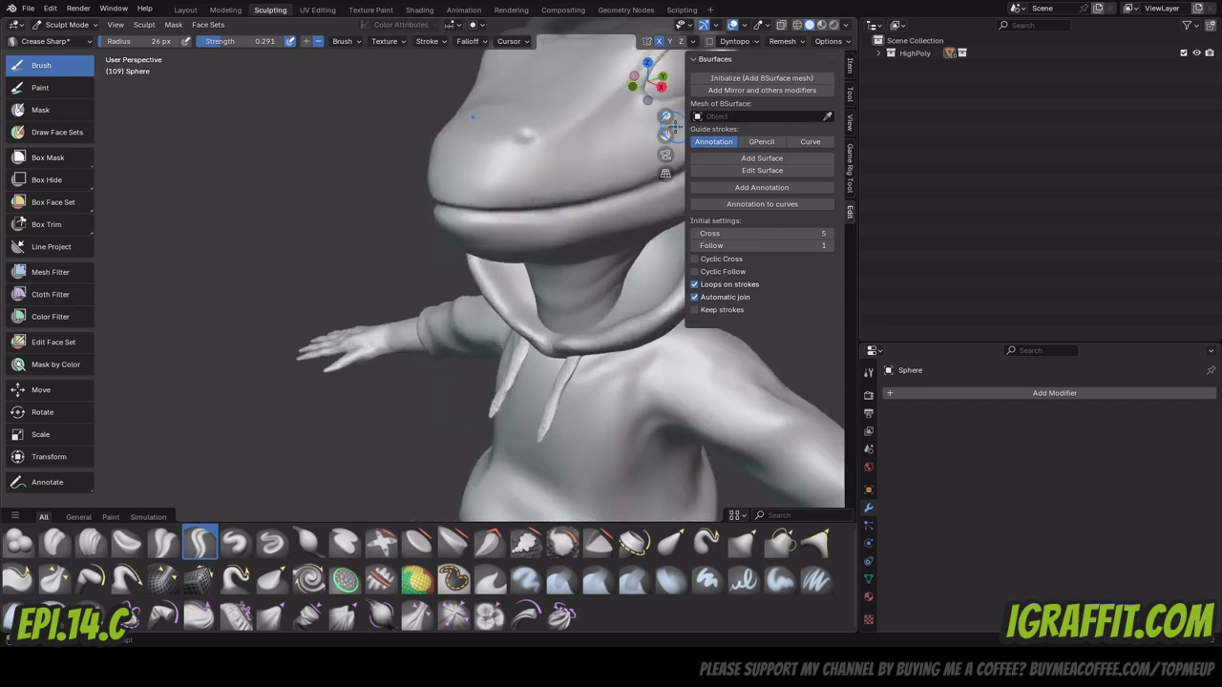
drag(665, 136, 479, 245)
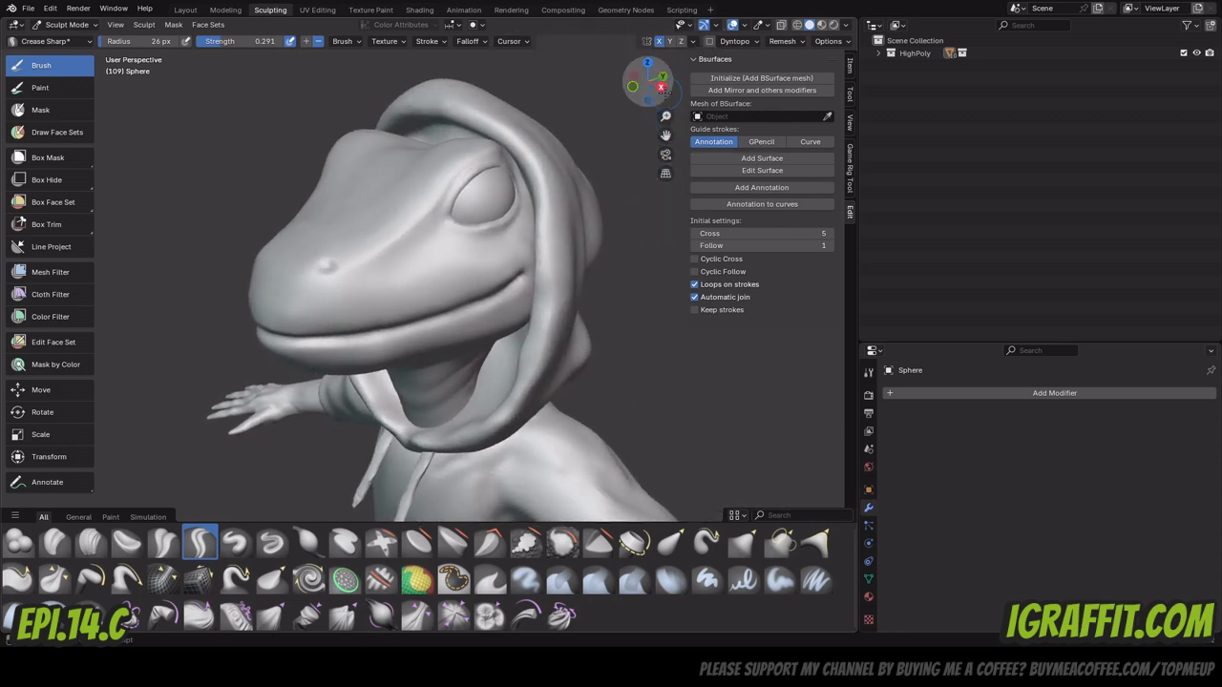
click(769, 78)
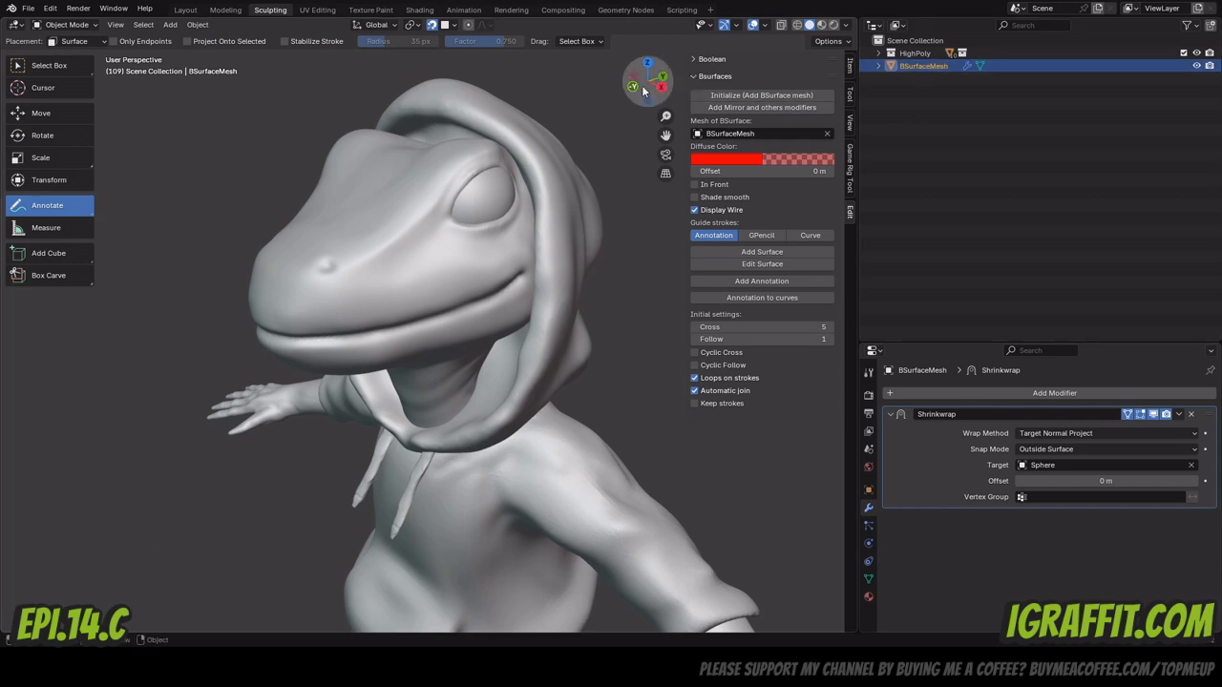
mouse_move(647, 81)
mouse_down()
mouse_move(578, 59)
mouse_move(649, 80)
mouse_move(635, 90)
mouse_up()
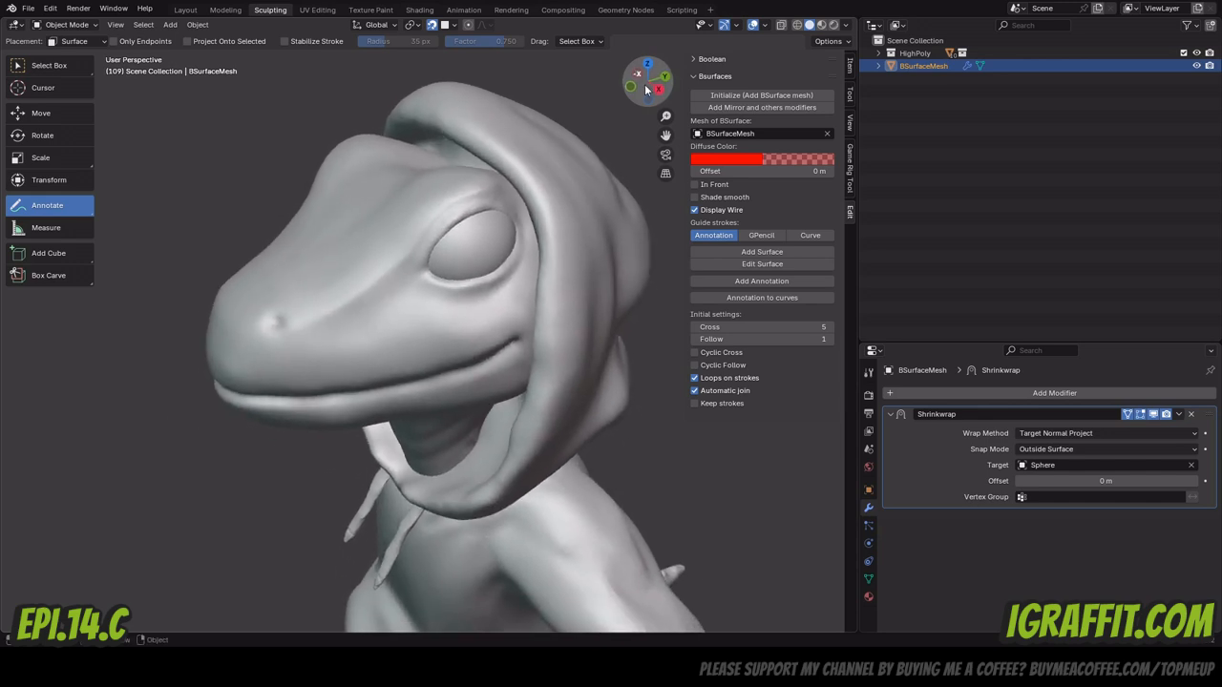
Display the Bsurfaces mesh in front and draw short guide strokes across the rim all around the eye.
click(698, 186)
drag(639, 93, 665, 59)
drag(665, 136, 665, 296)
scroll(487, 176, up, 2)
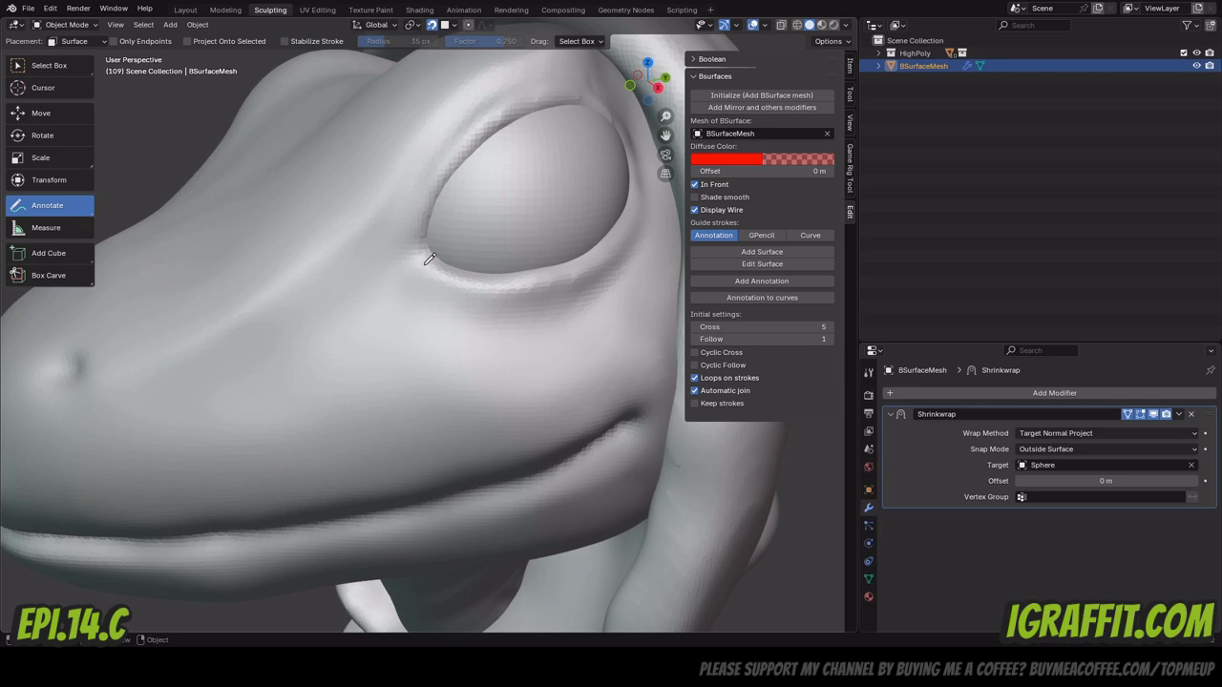
drag(426, 261, 432, 258)
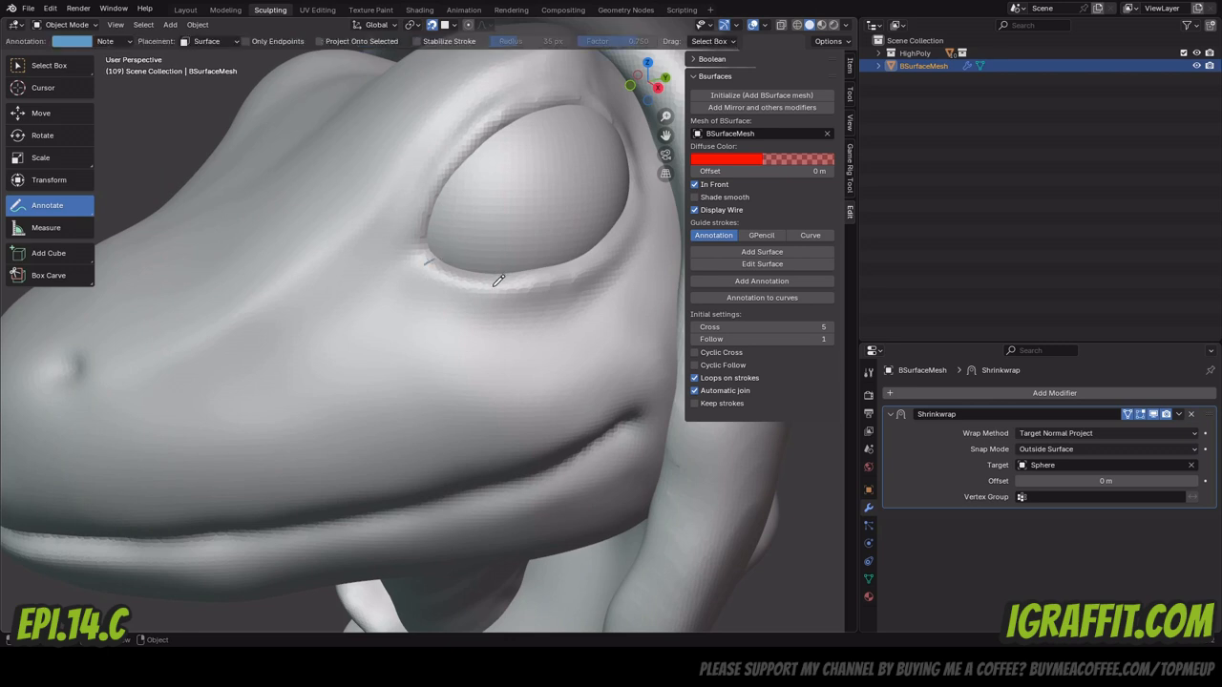
drag(493, 284, 497, 275)
drag(578, 268, 575, 258)
Try generating a surface from the guide strokes, and add another stroke in the gap at the front corner of the eye.
click(743, 253)
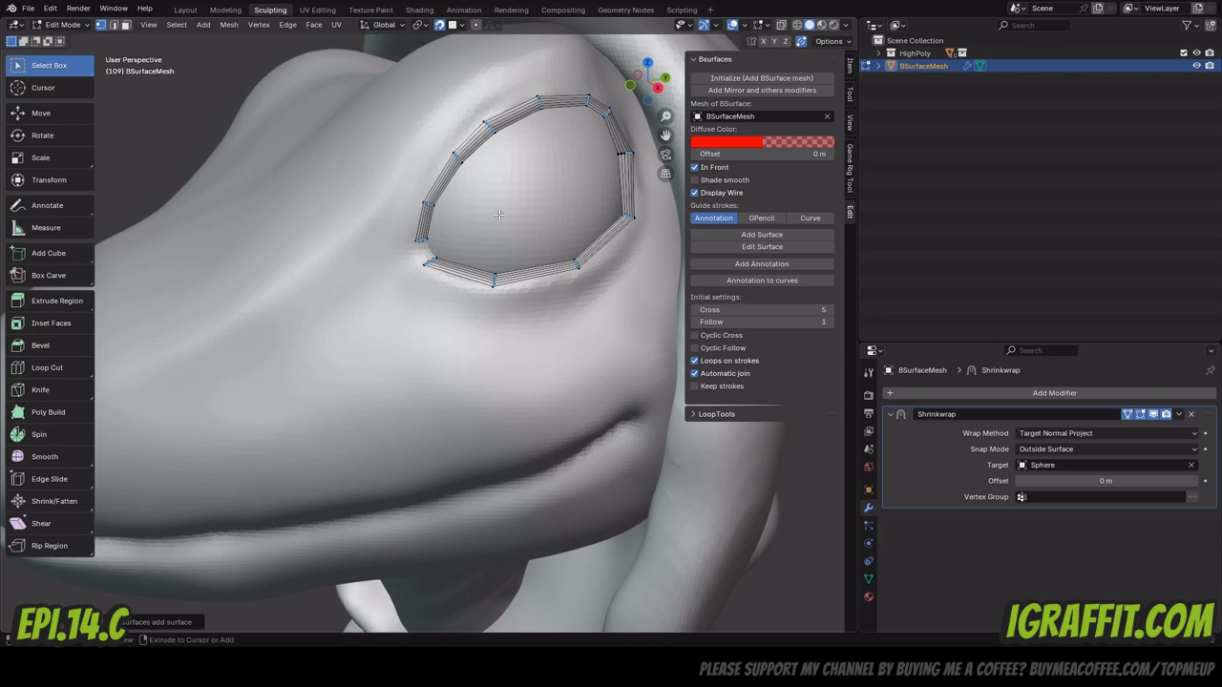
key(Tab)
scroll(420, 228, up, 6)
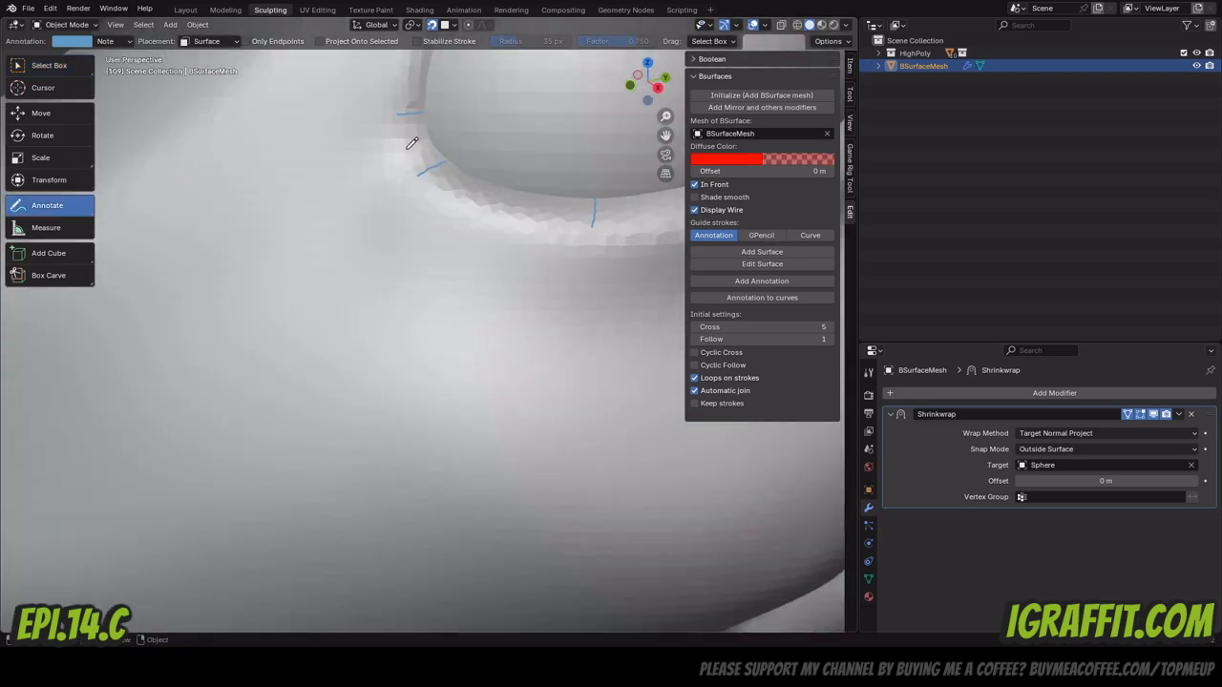
drag(406, 147, 429, 141)
scroll(507, 160, down, 6)
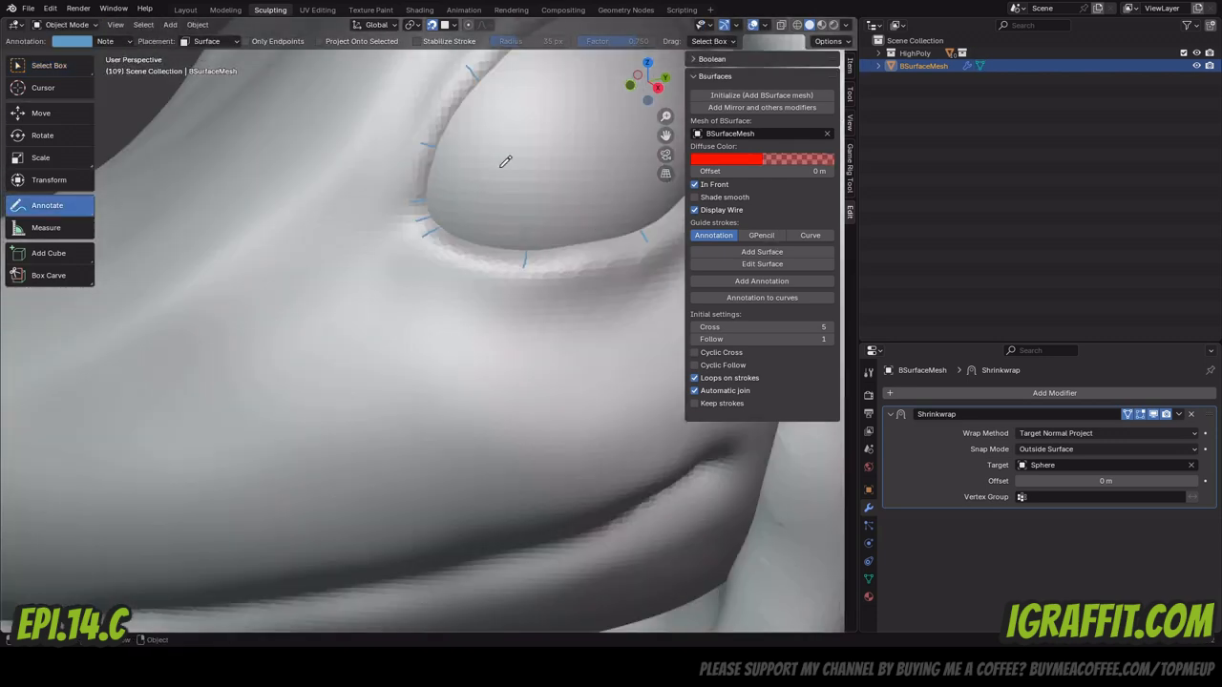
Try generating the eye-rim surface with Cross set to 1, examine the front eye corner and return to the guide strokes.
click(765, 253)
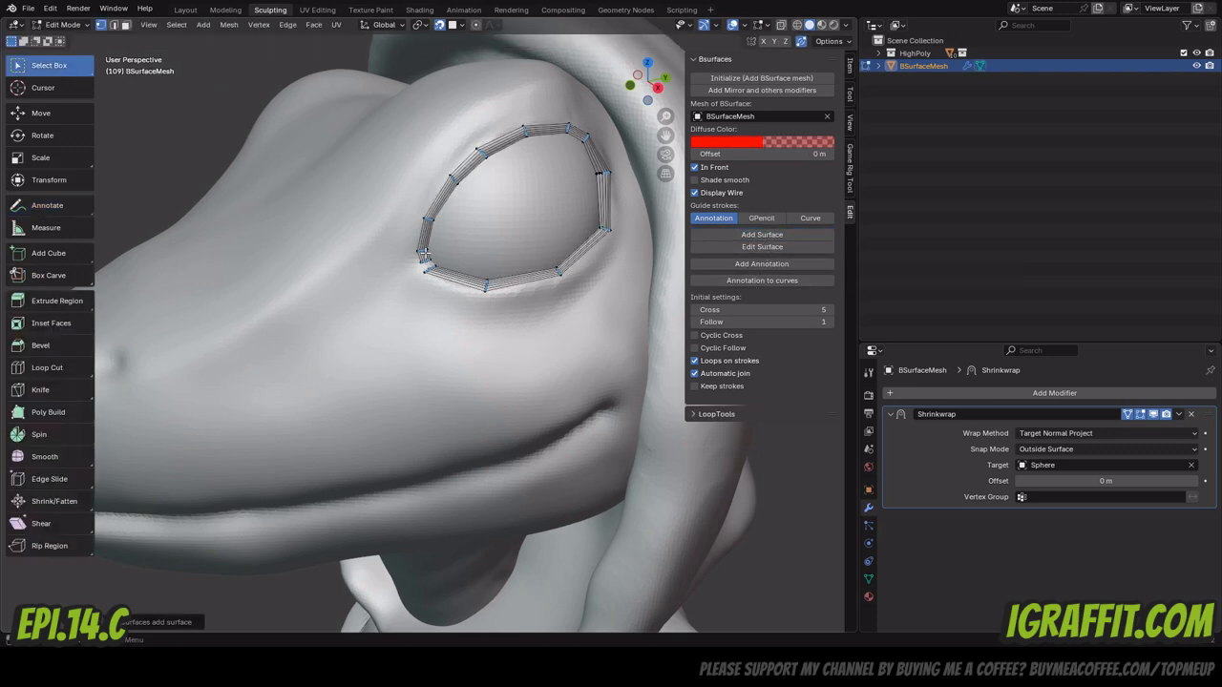
click(152, 621)
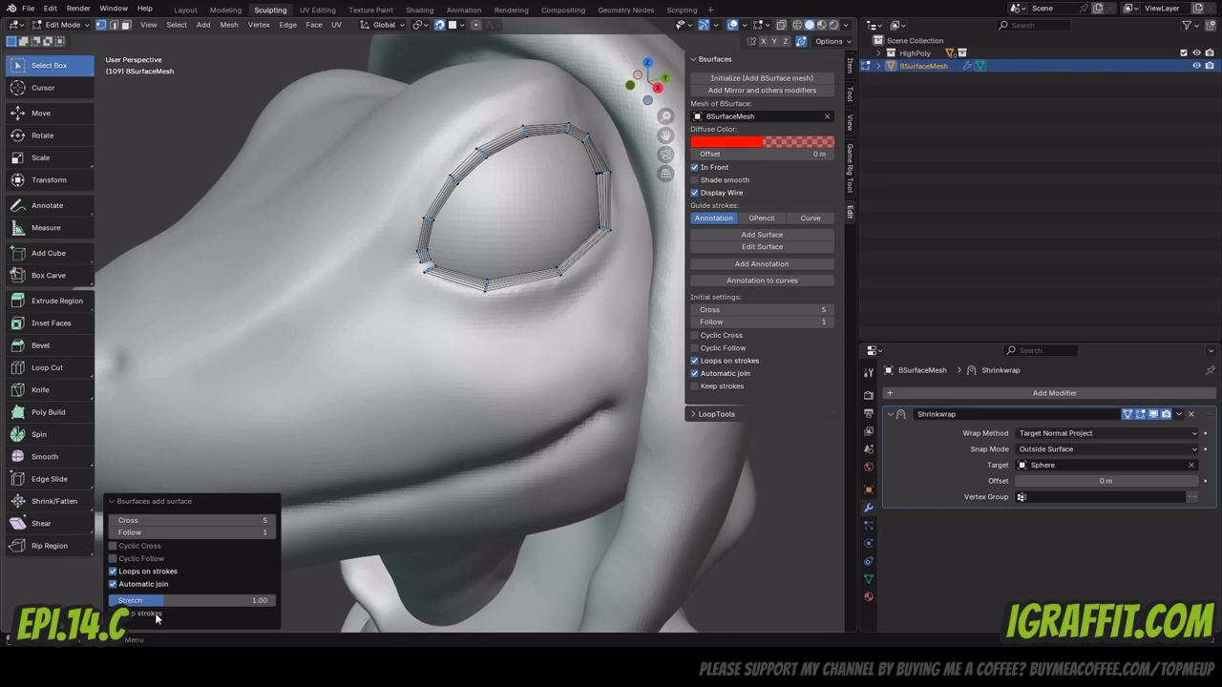
click(116, 524)
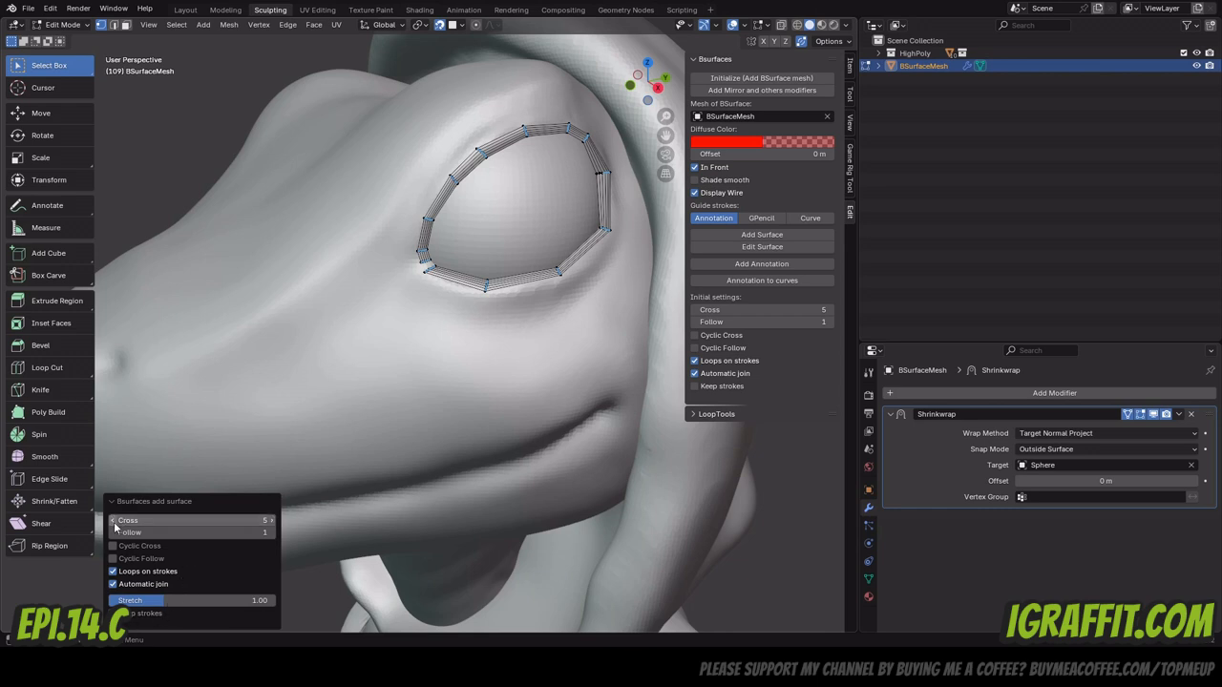
click(116, 524)
click(116, 524)
click(114, 523)
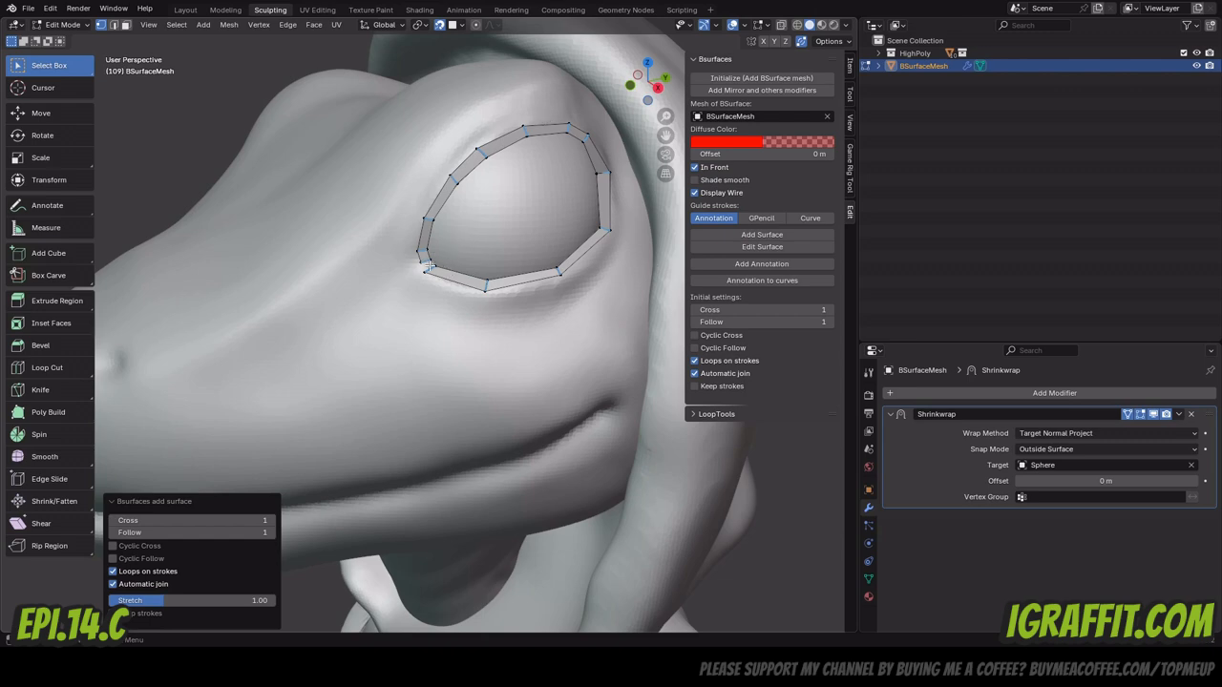
scroll(425, 245, up, 6)
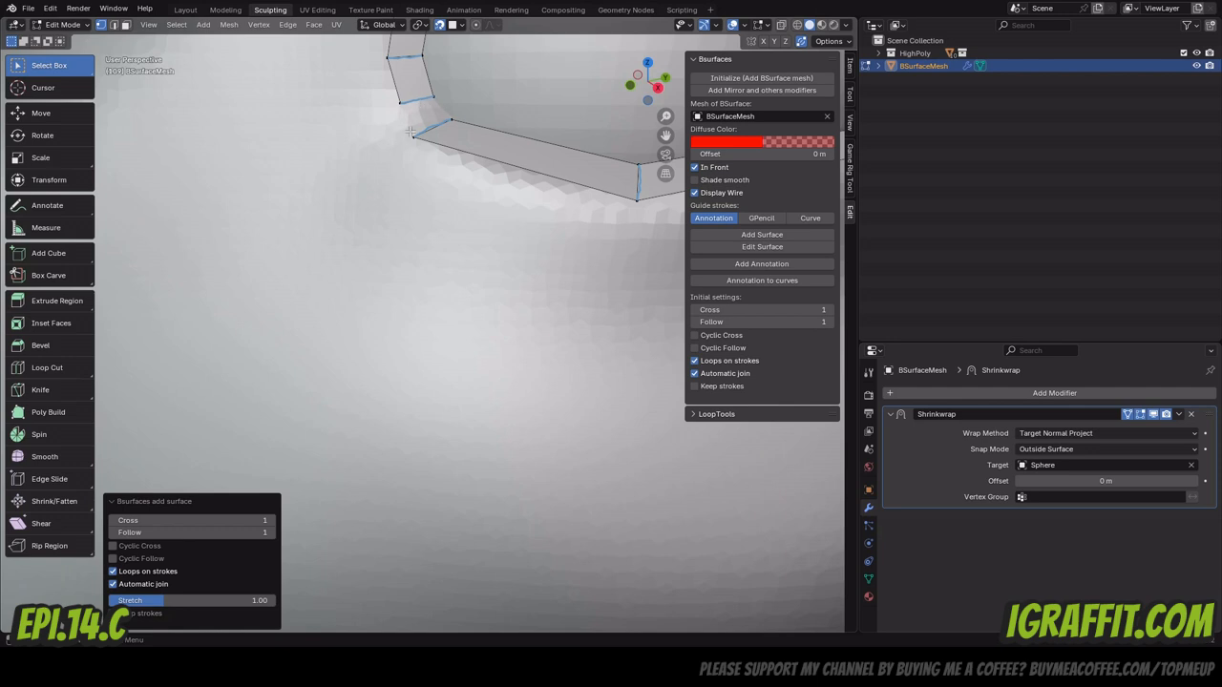
scroll(425, 105, down, 4)
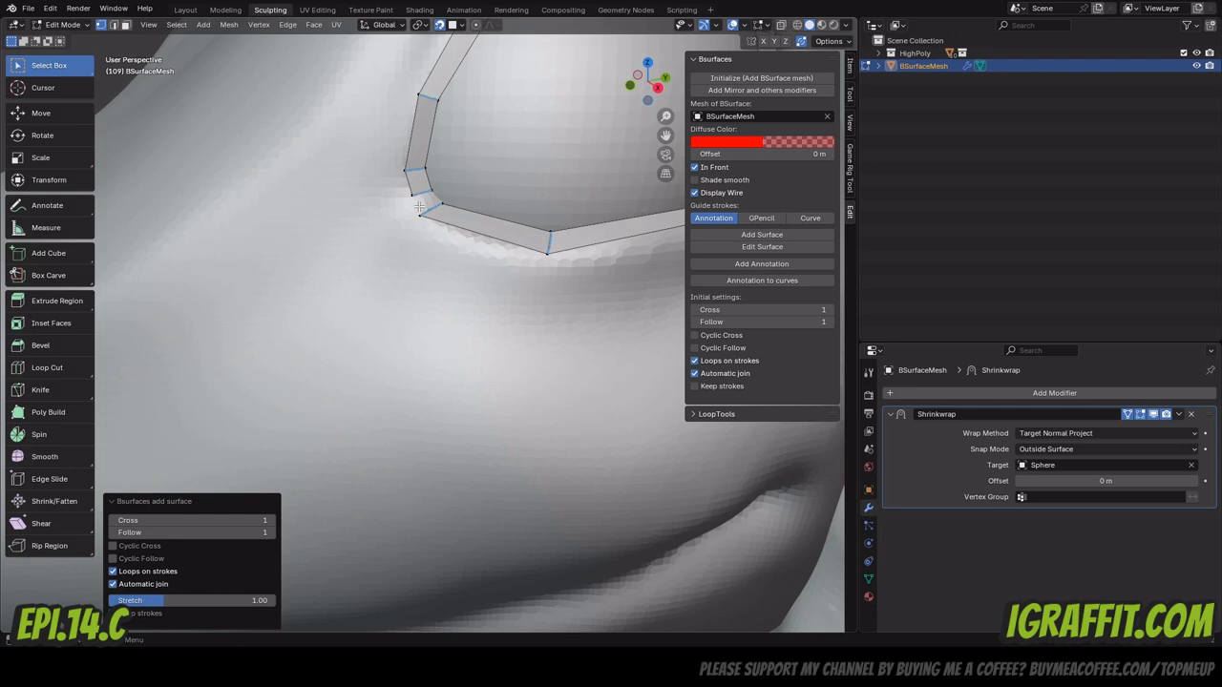
drag(418, 206, 436, 194)
key(Tab)
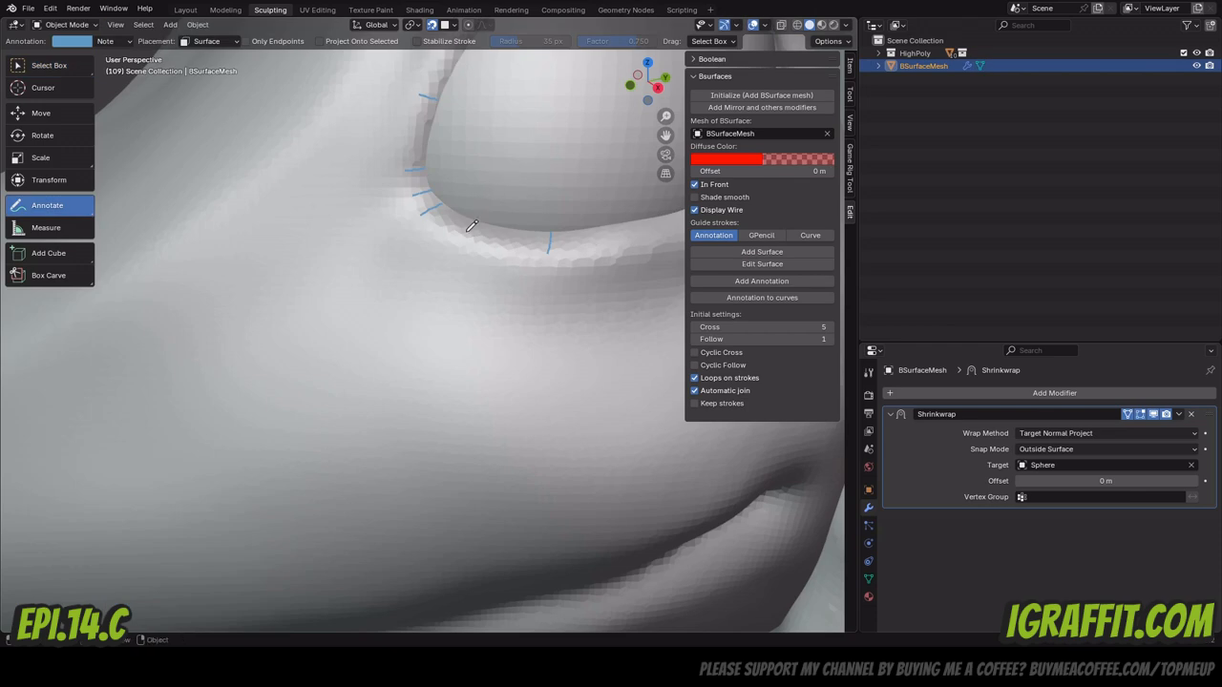
Lengthen the guide stroke at the front corner of the eye.
scroll(471, 225, down, 3)
mouse_move(649, 80)
mouse_down()
mouse_move(620, 101)
mouse_move(625, 82)
mouse_move(630, 94)
mouse_up()
scroll(658, 182, down, 3)
scroll(534, 172, up, 8)
scroll(534, 172, down, 3)
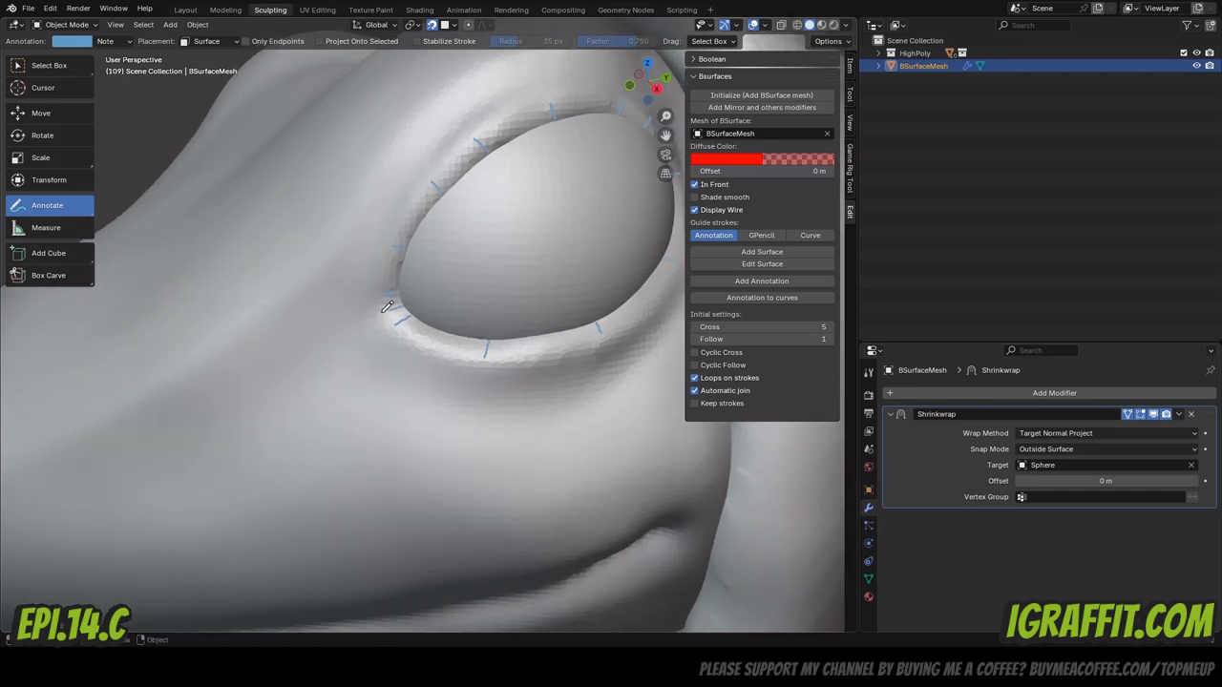
drag(385, 310, 400, 307)
Change the diffuse color of the Bsurfaces mesh to green.
click(725, 162)
drag(749, 232, 696, 211)
click(829, 198)
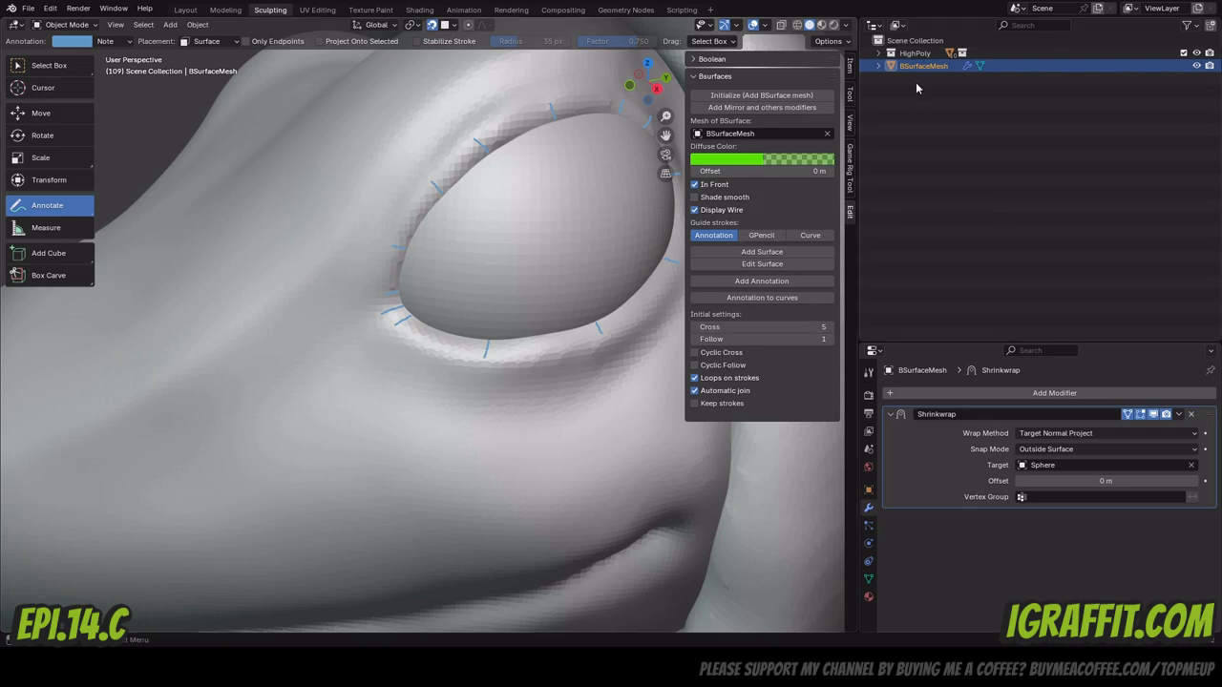
Add a Mirror modifier on the X axis to the BSurfaceMesh and enable Clipping.
click(1060, 393)
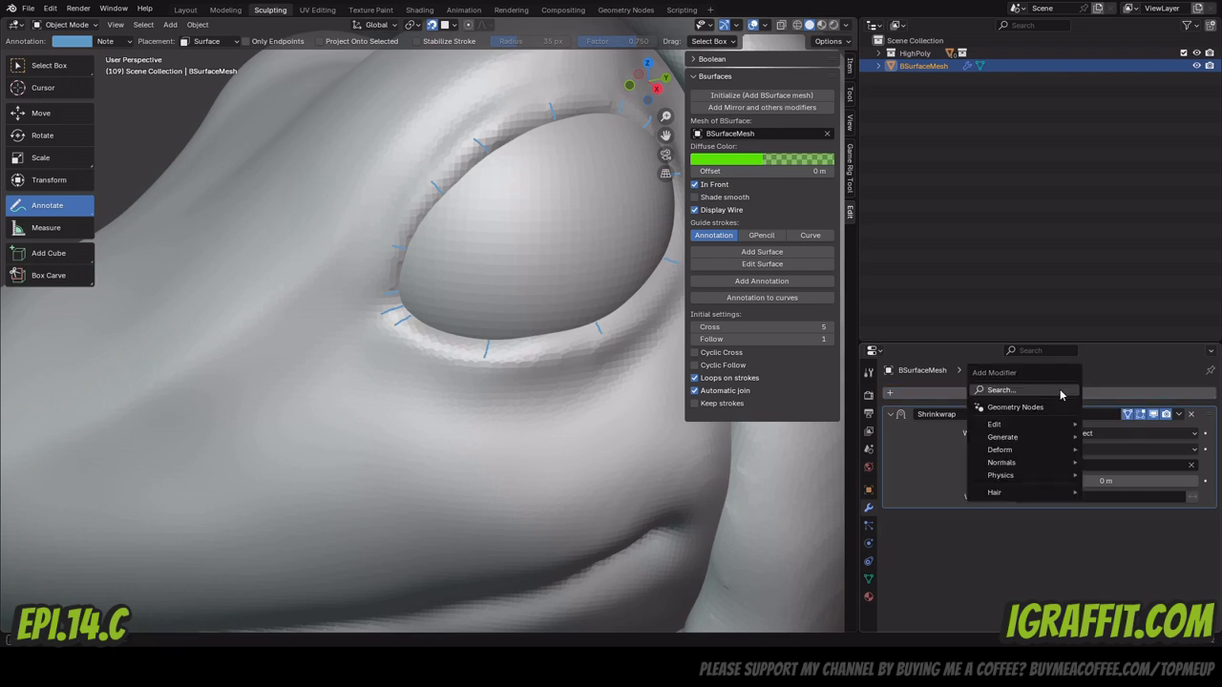
click(1000, 390)
text(mirr)
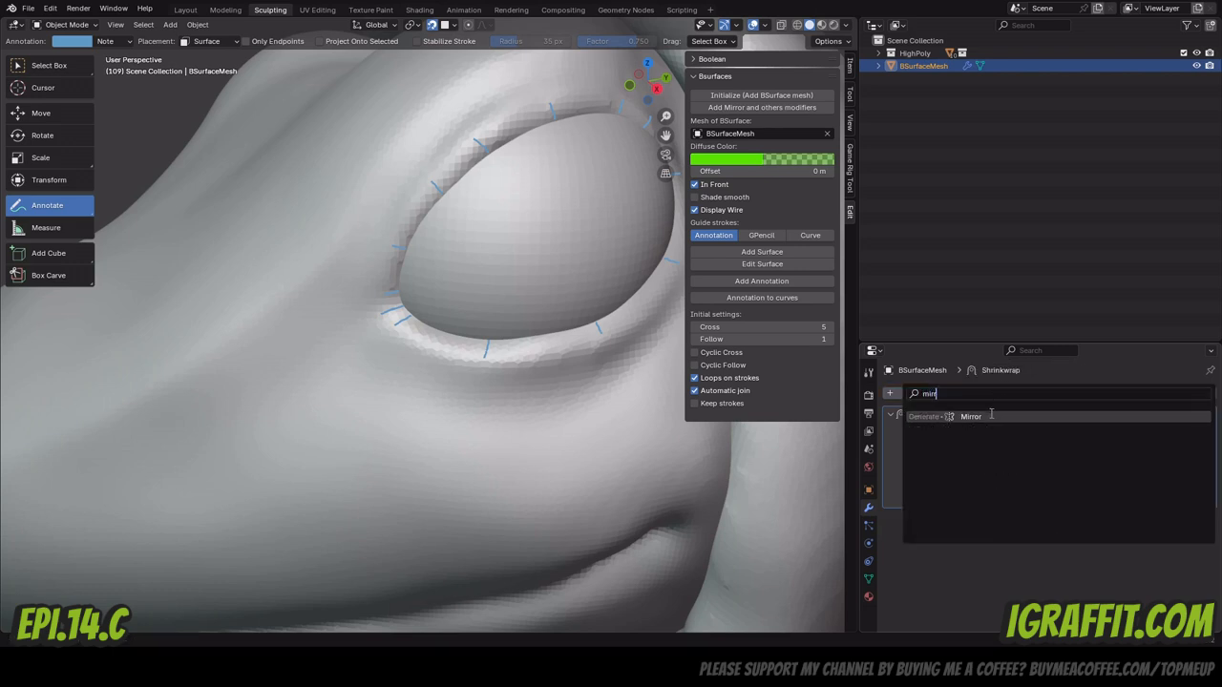
key(Return)
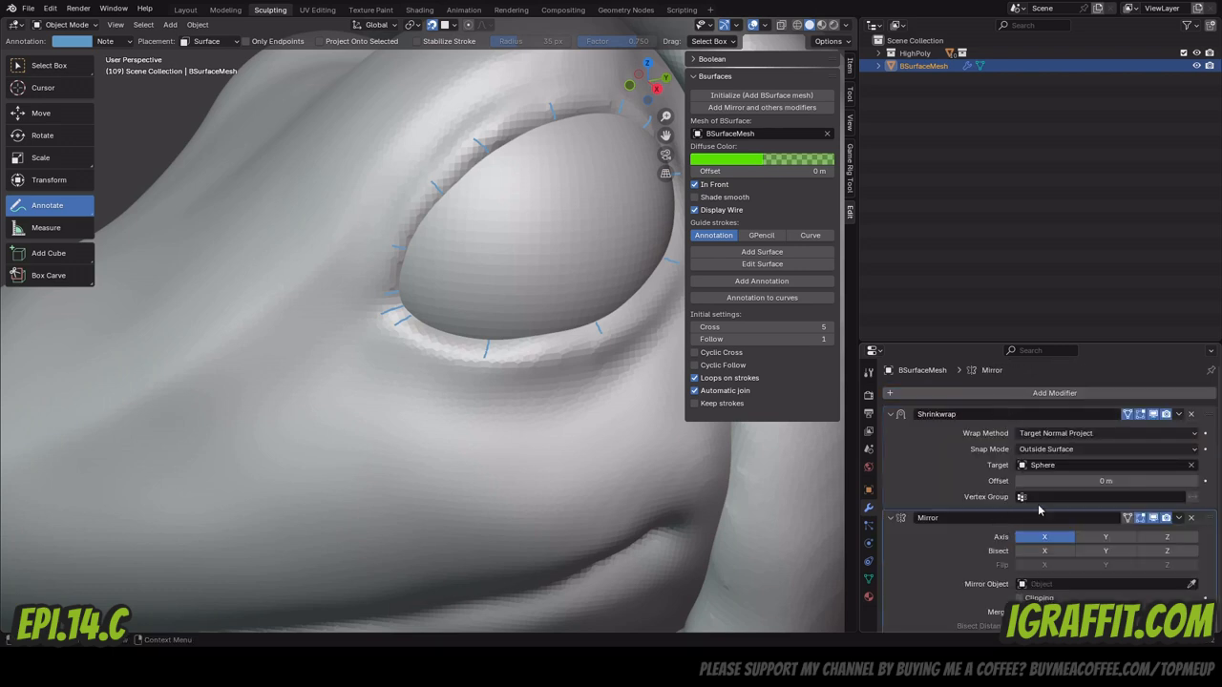
click(1018, 576)
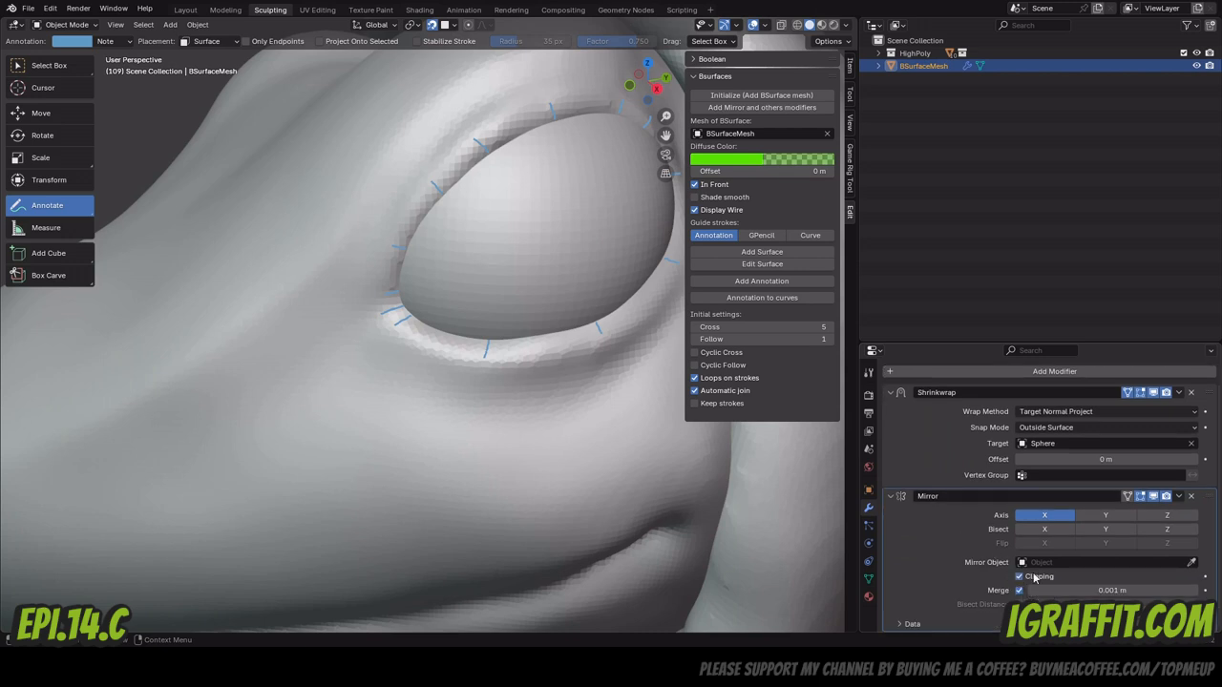
click(734, 26)
click(766, 26)
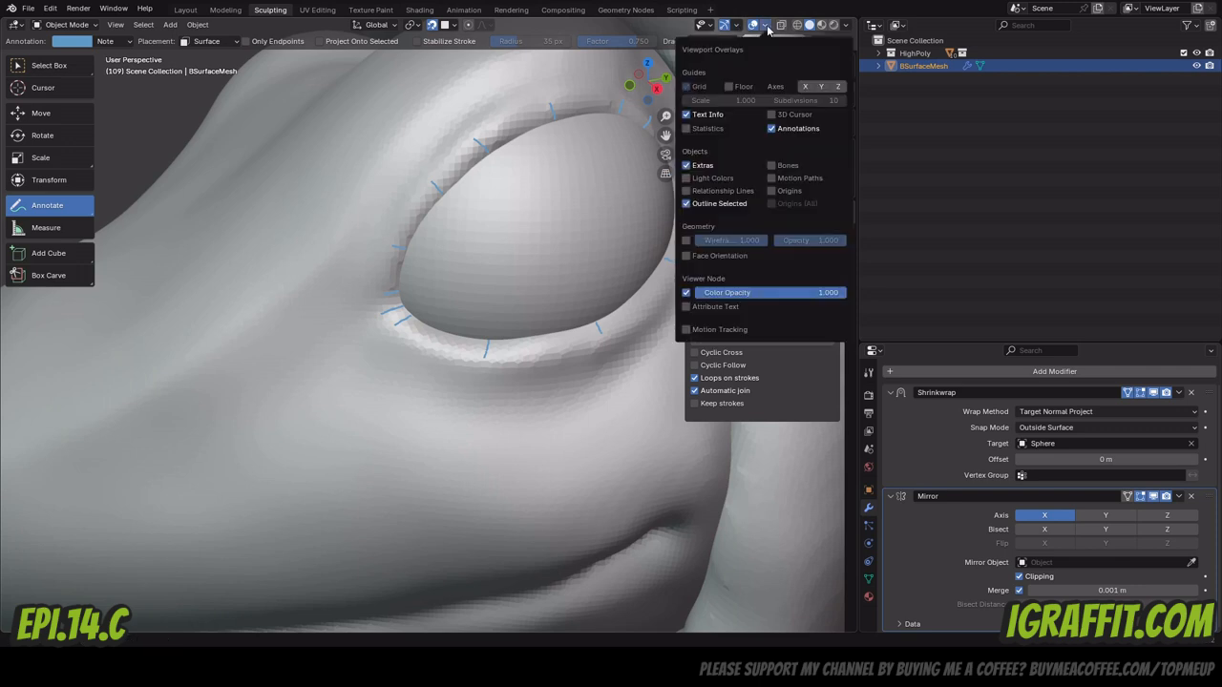
click(845, 25)
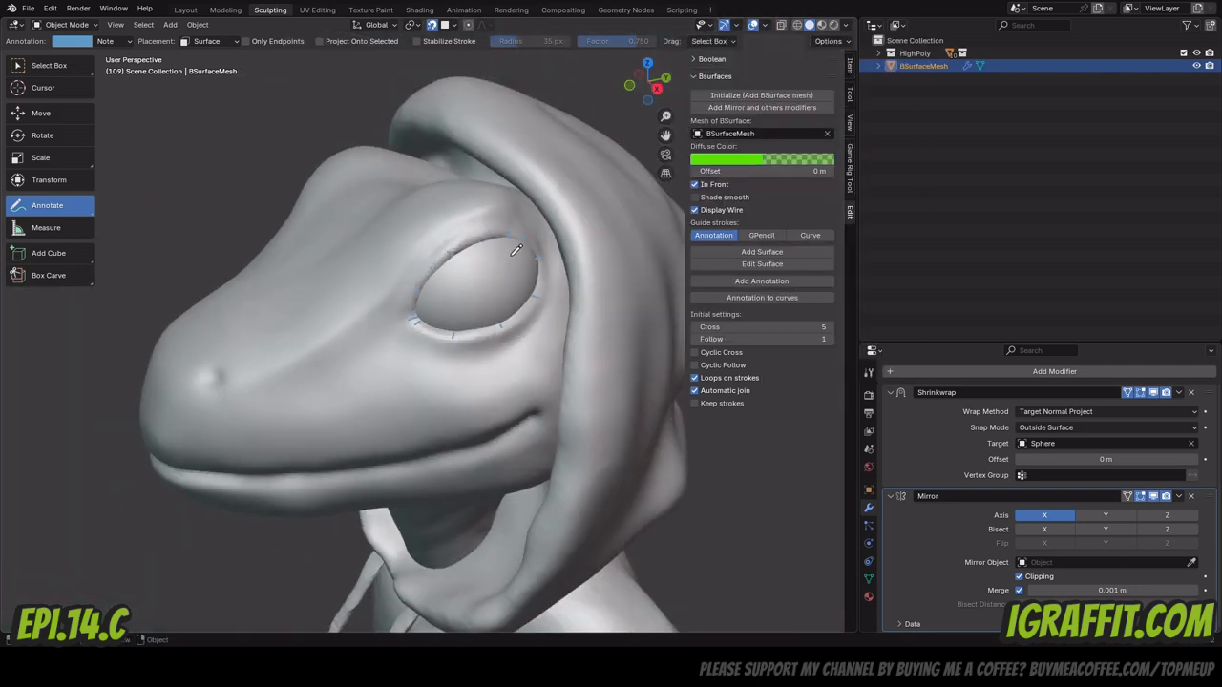
Try generating the eye-rim surface, and undo back to before the green color and the Mirror modifier.
scroll(516, 243, up, 7)
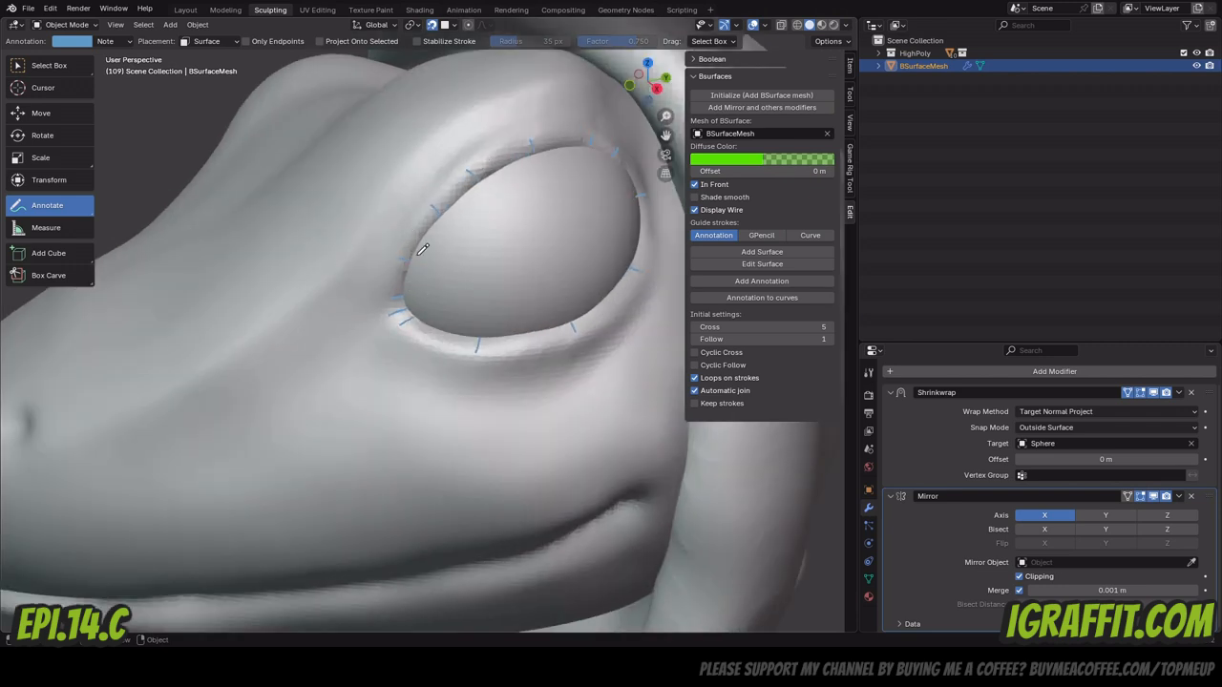
click(763, 251)
scroll(395, 288, up, 3)
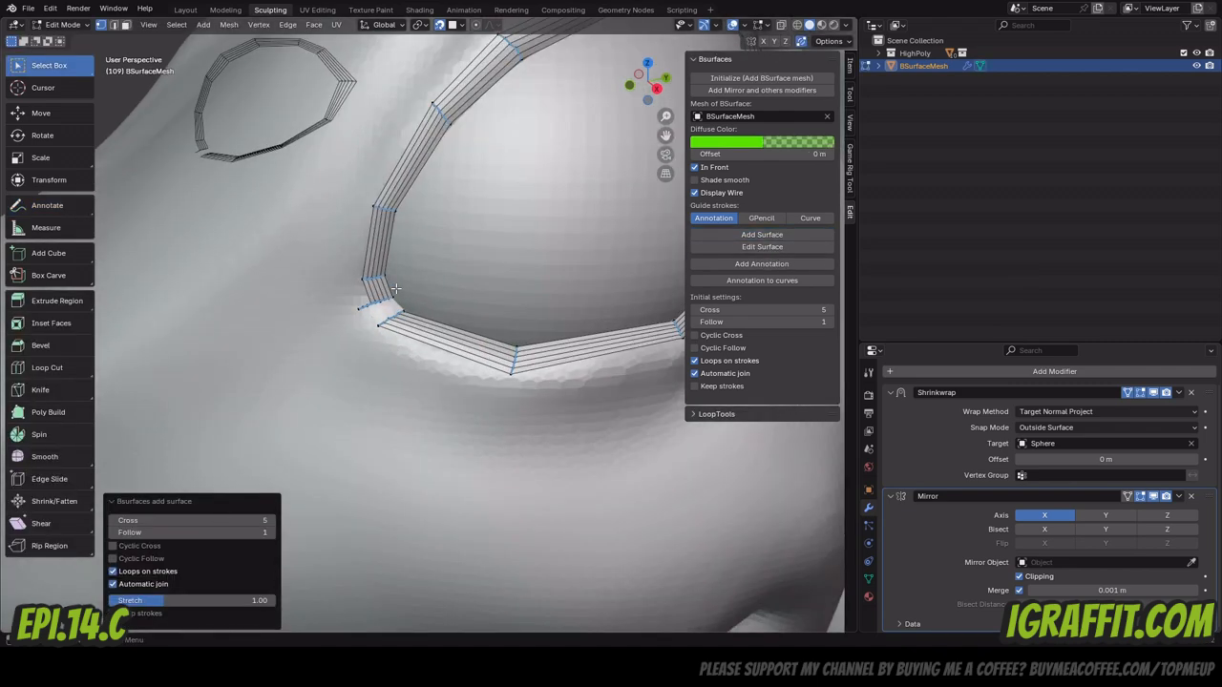
key(Tab)
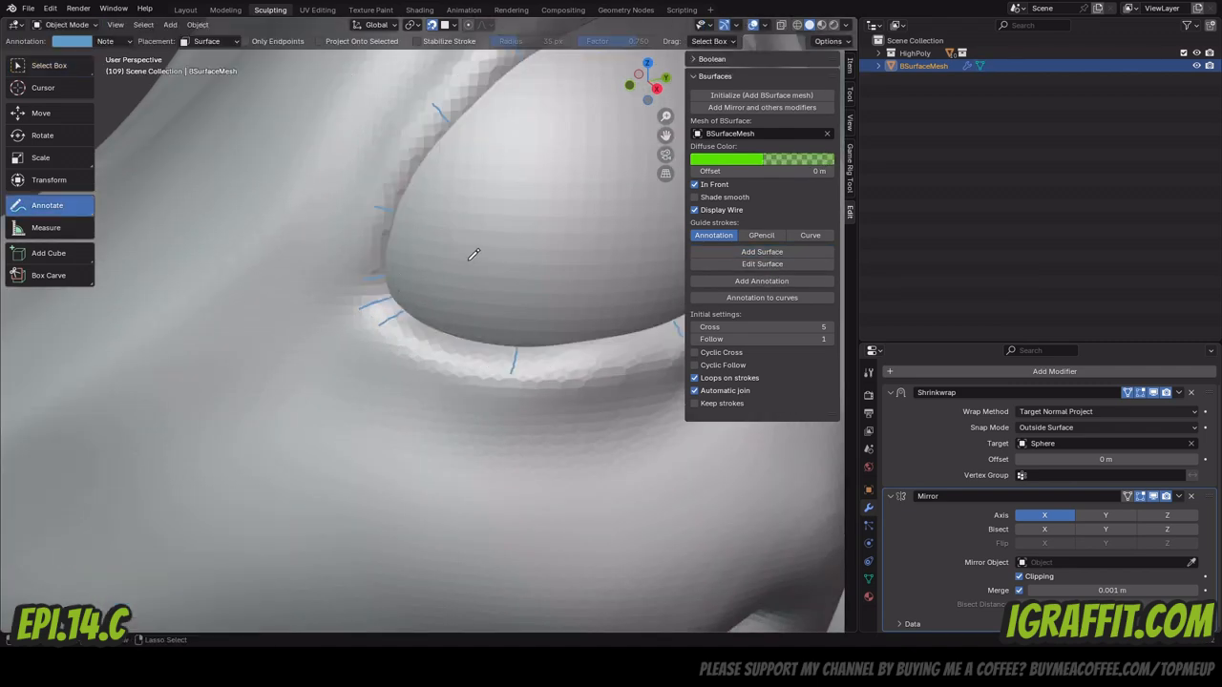
key(ctrl+z)
key(ctrl+z)
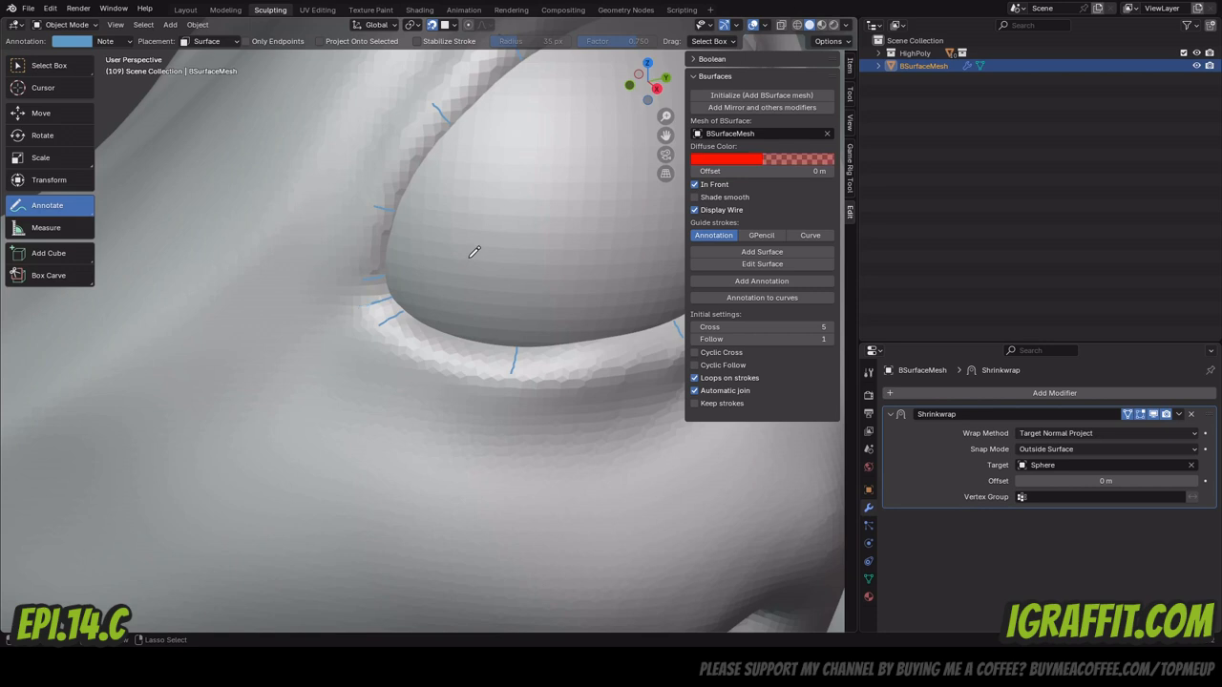
Add a Mirror modifier to the BSurfaceMesh with the head object Sphere as its mirror object.
click(1015, 392)
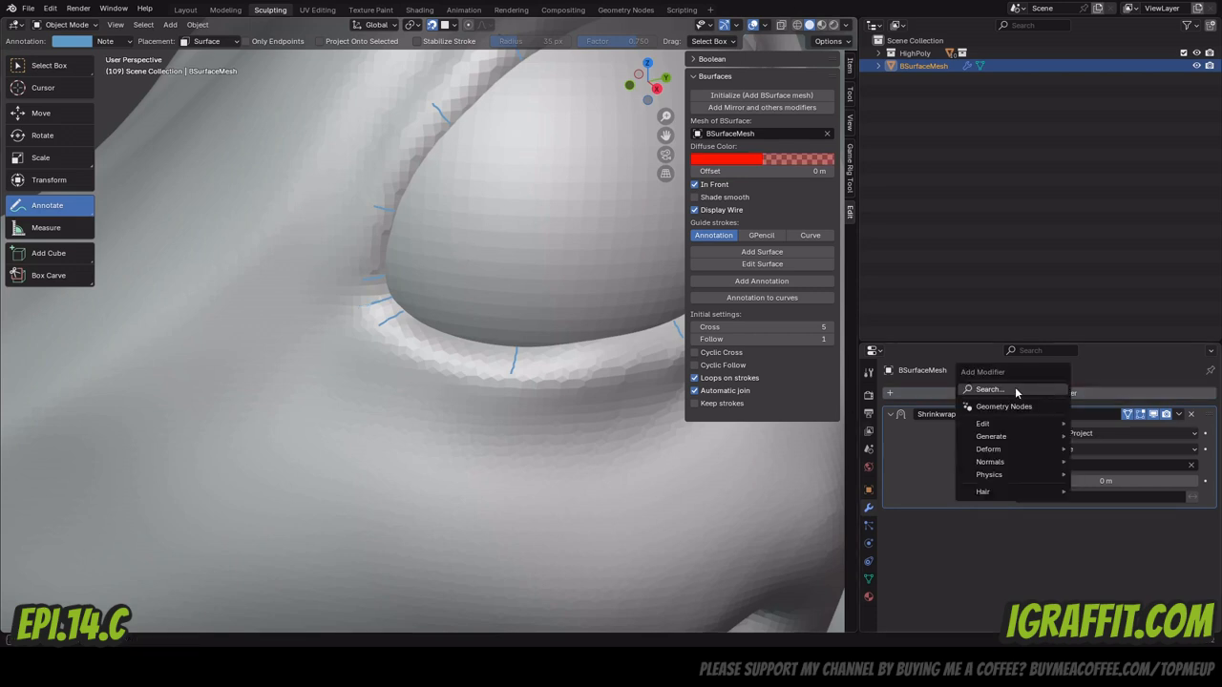
text(mirror)
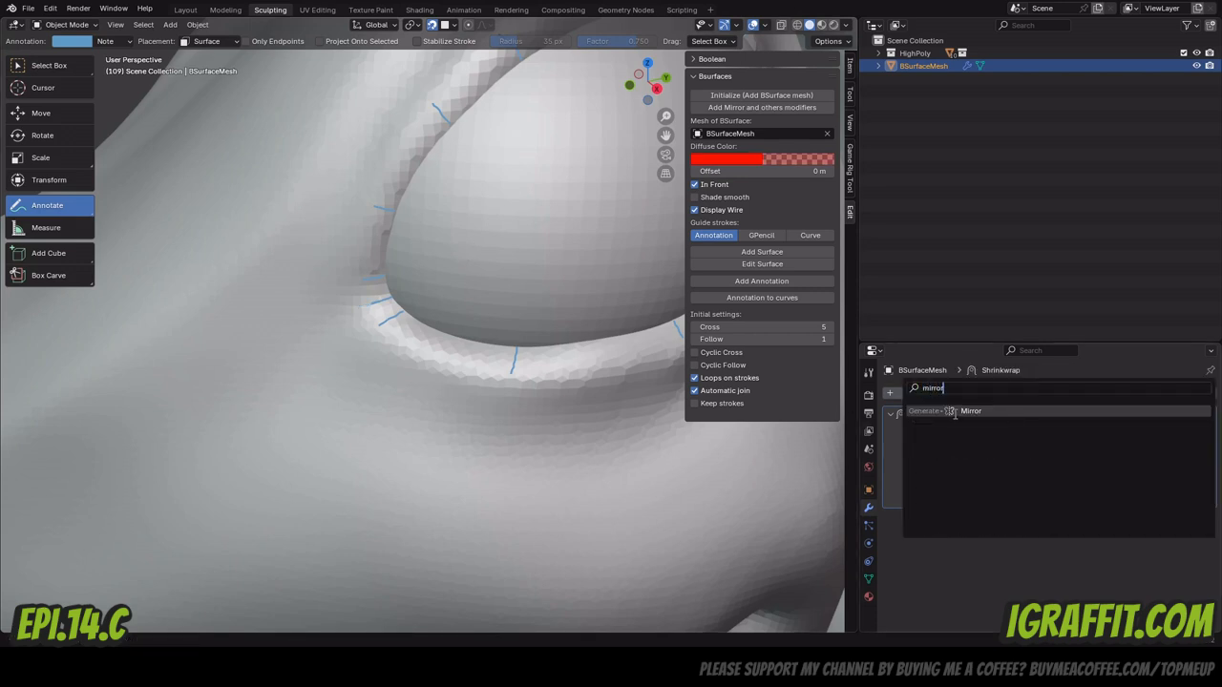
click(959, 412)
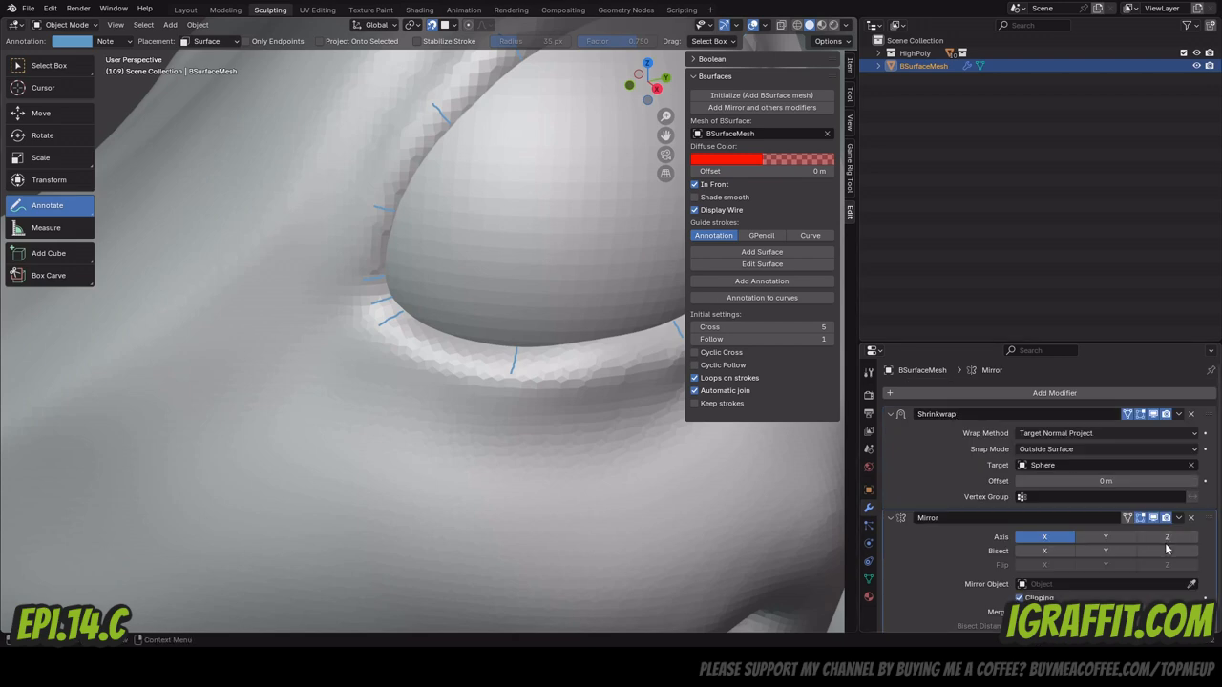
click(1192, 585)
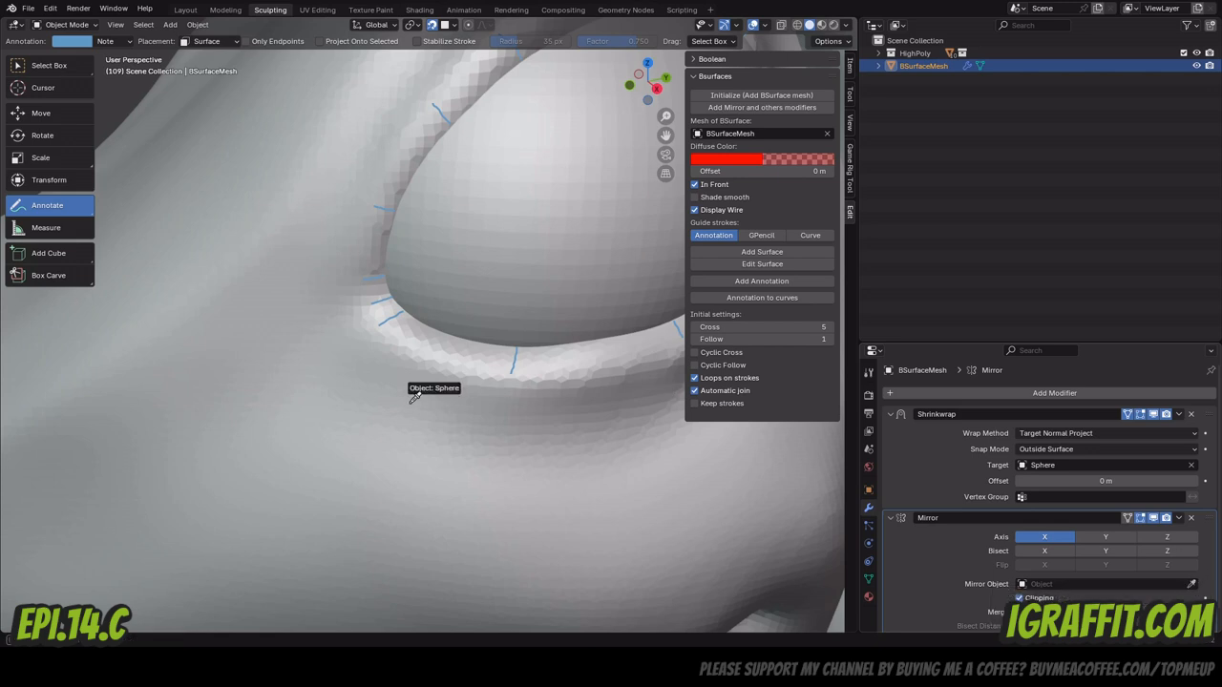
click(410, 389)
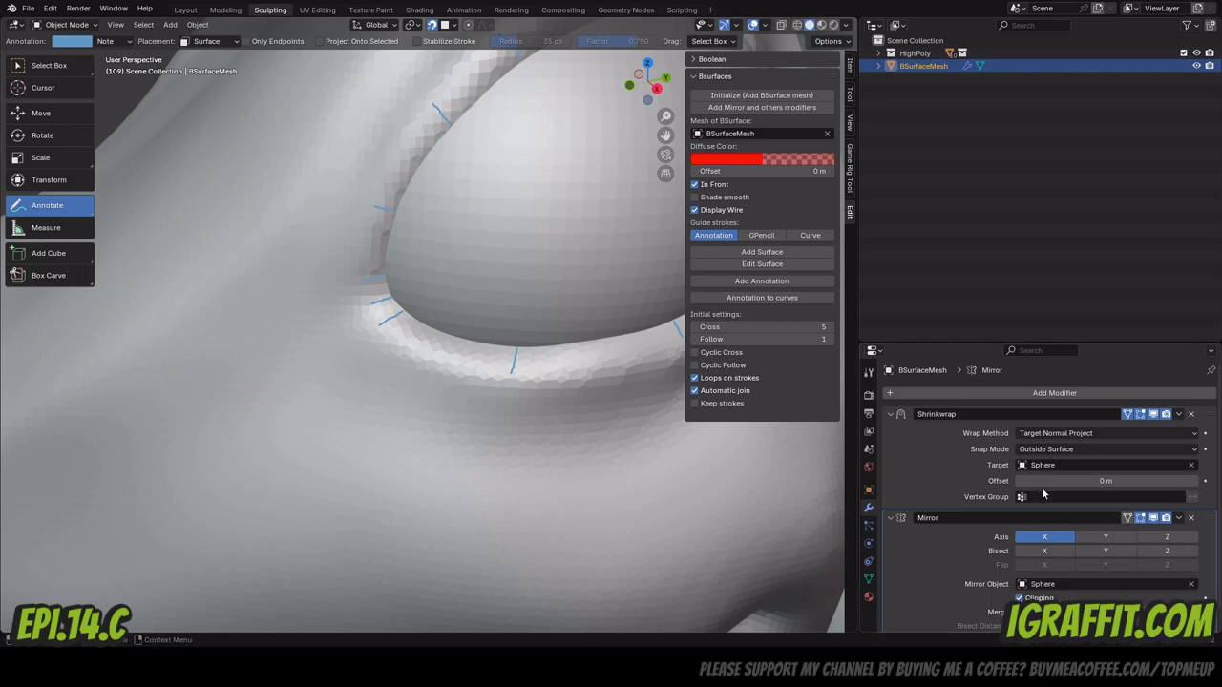
Generate the eye-rim surface from the guide strokes with Cross 1 and Follow 1, and start Edit Surface.
click(746, 252)
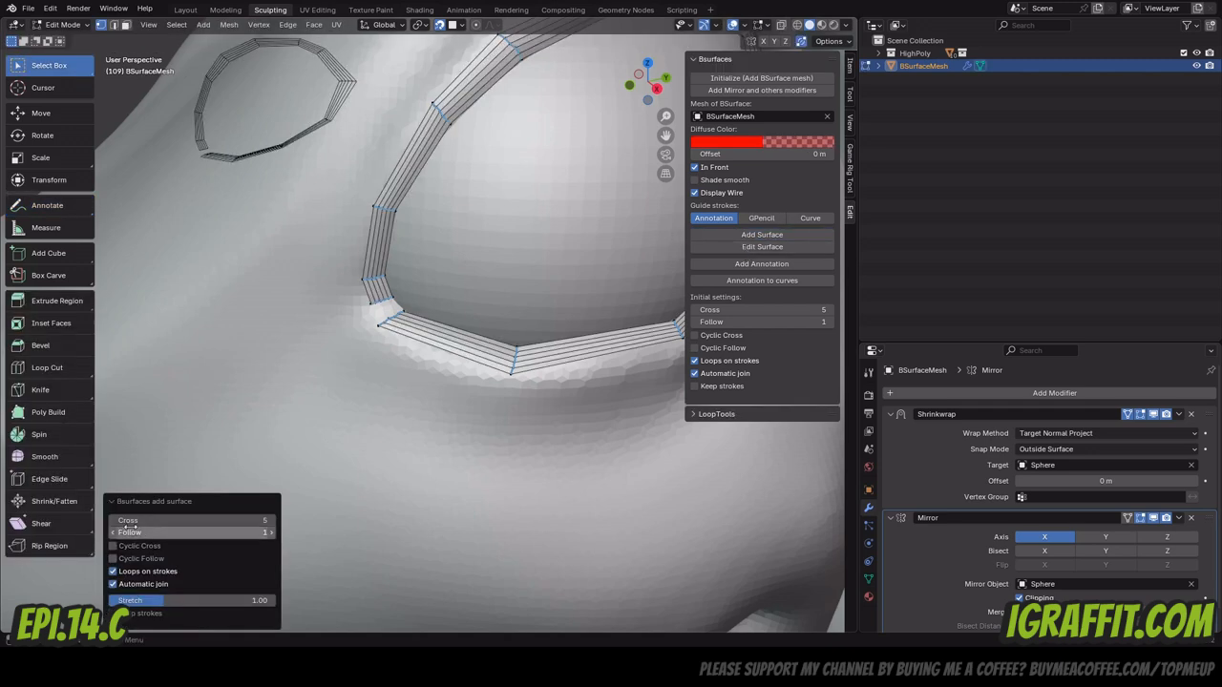
click(113, 520)
click(114, 520)
click(114, 520)
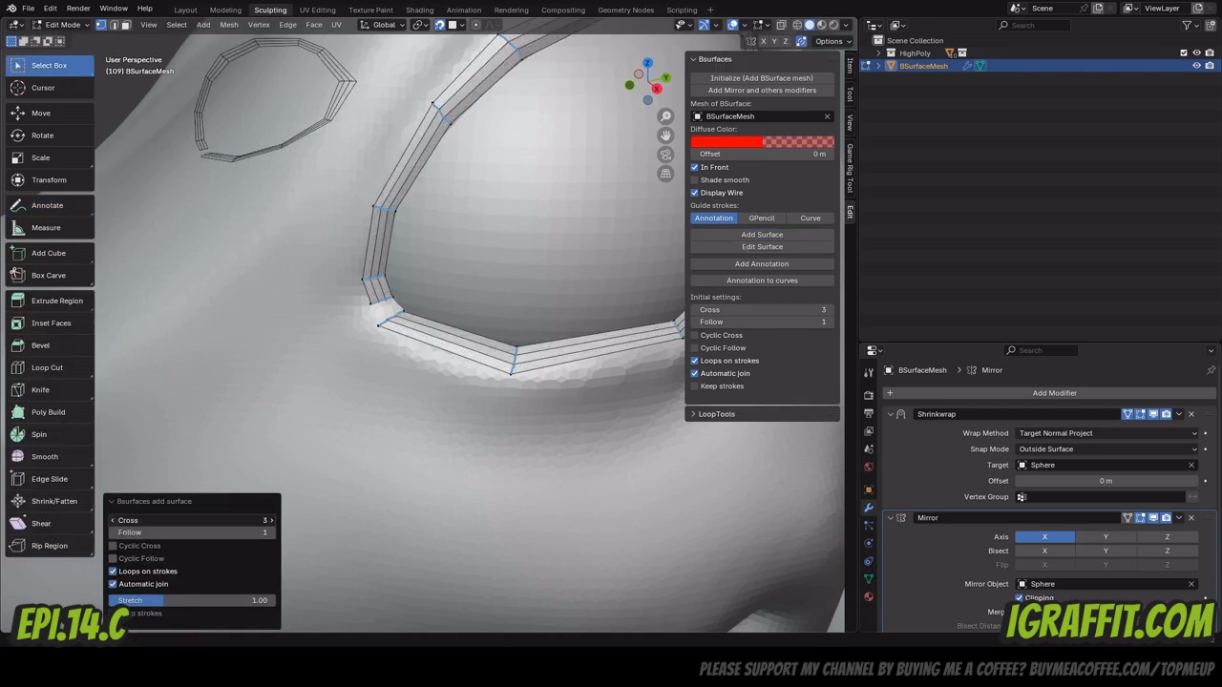
click(113, 521)
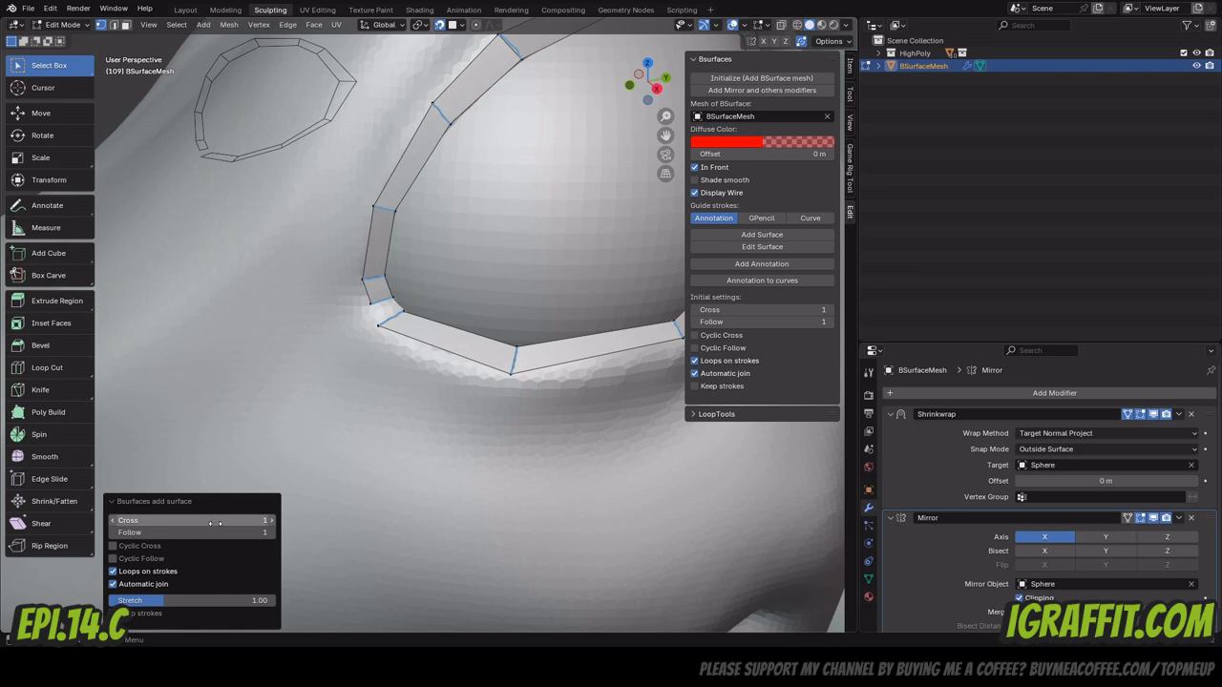
click(267, 532)
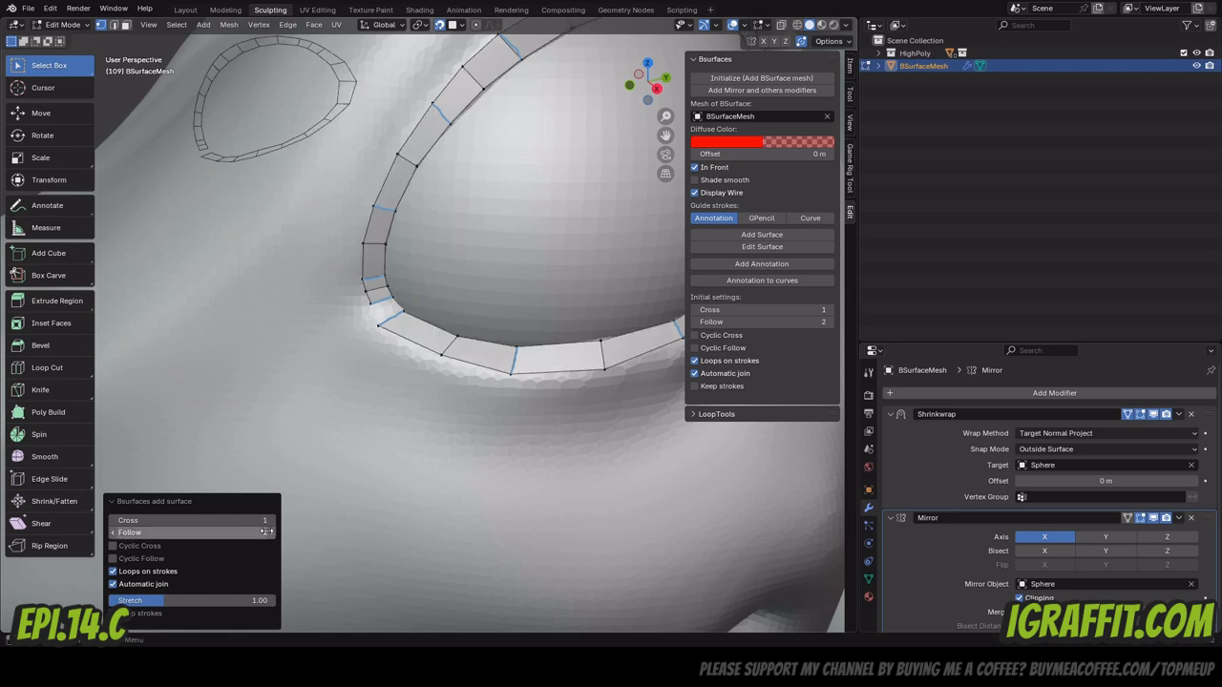
click(114, 533)
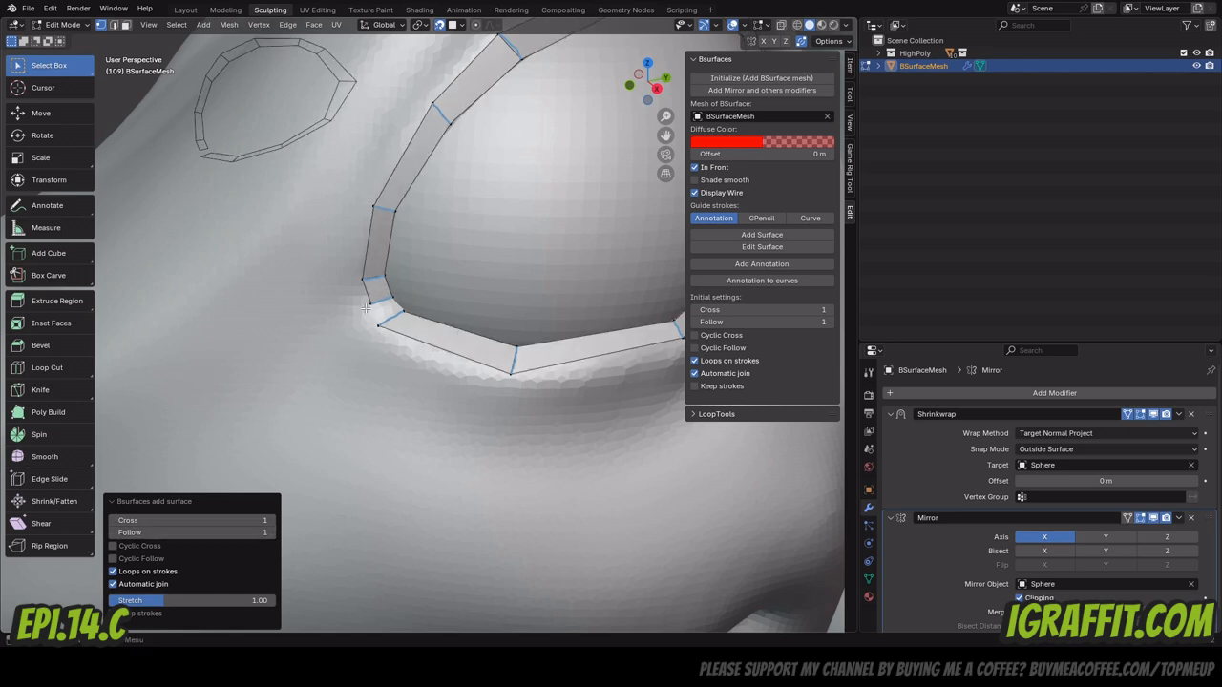
click(771, 246)
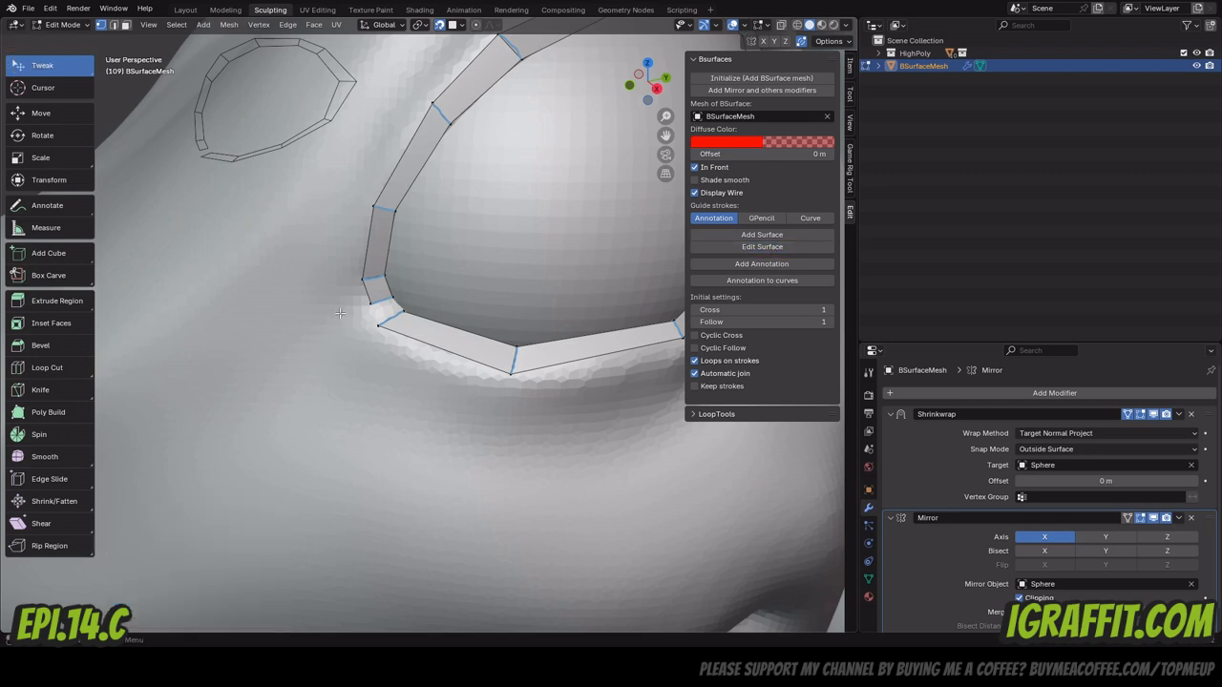
Fill the gap at the front lower corner of the eye rim with a new face from the selected vertices.
right_click(391, 311)
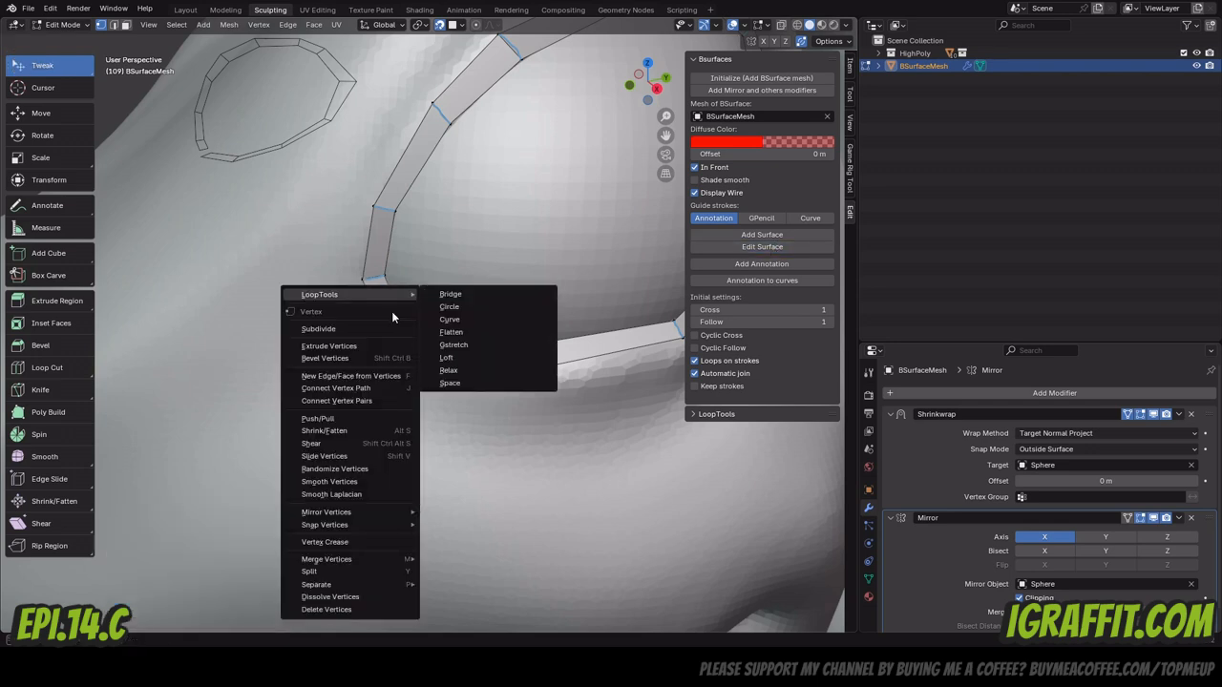
click(353, 376)
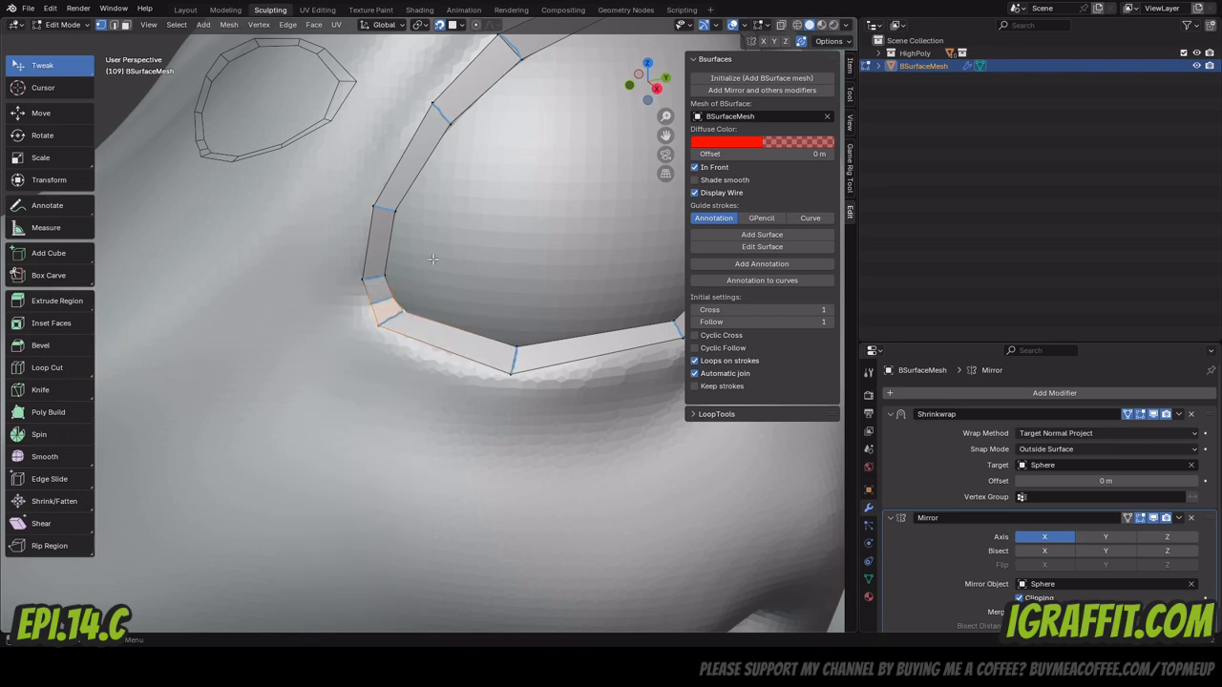
scroll(433, 260, down, 1)
scroll(434, 259, up, 3)
scroll(434, 258, down, 5)
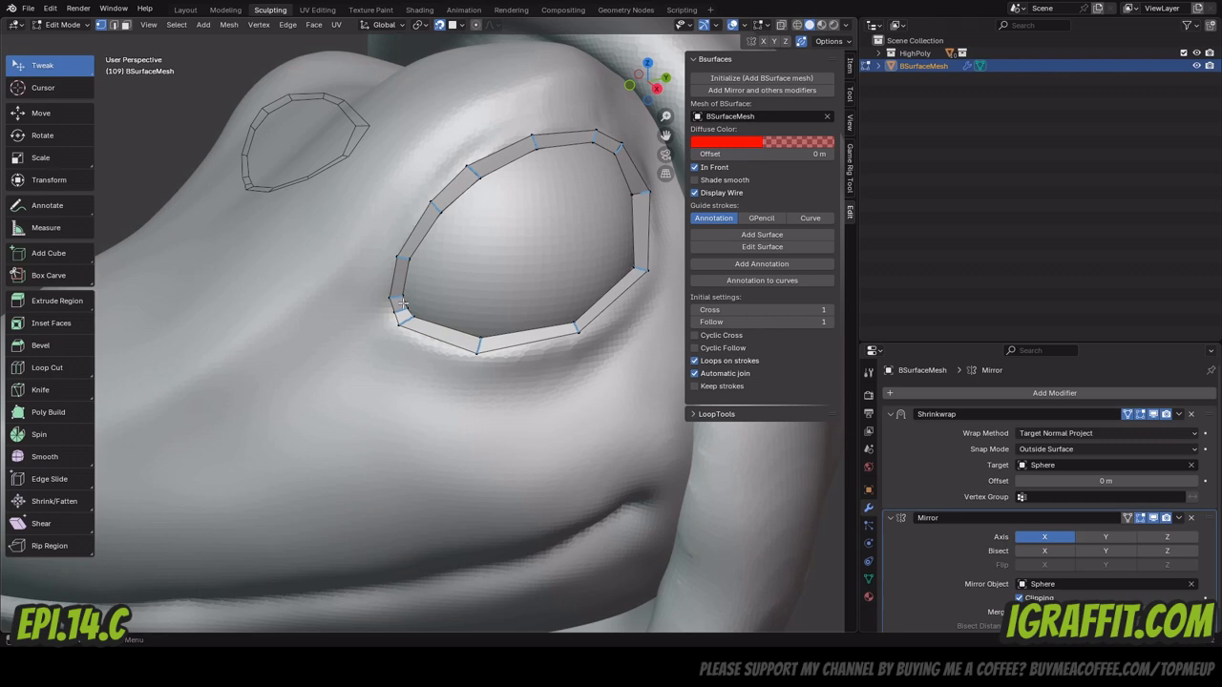
scroll(401, 302, up, 5)
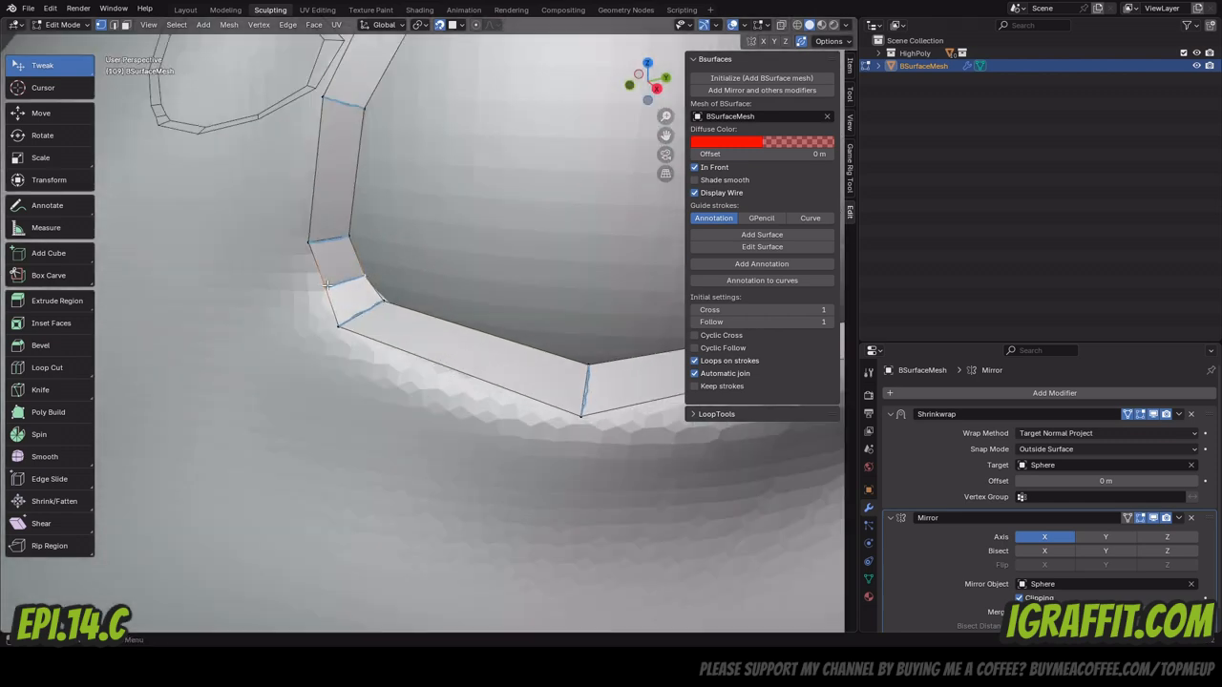
Merge the selected vertices at their center at the front lower corner of the eye rim.
right_click(337, 326)
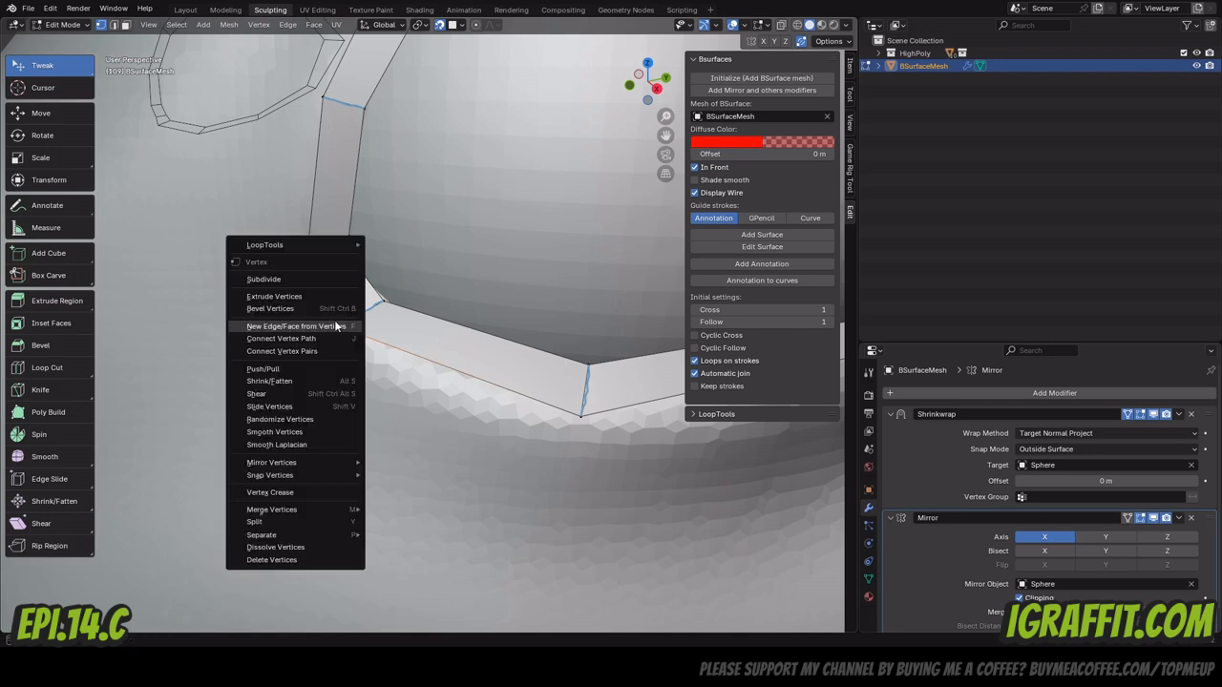
mouse_move(326, 511)
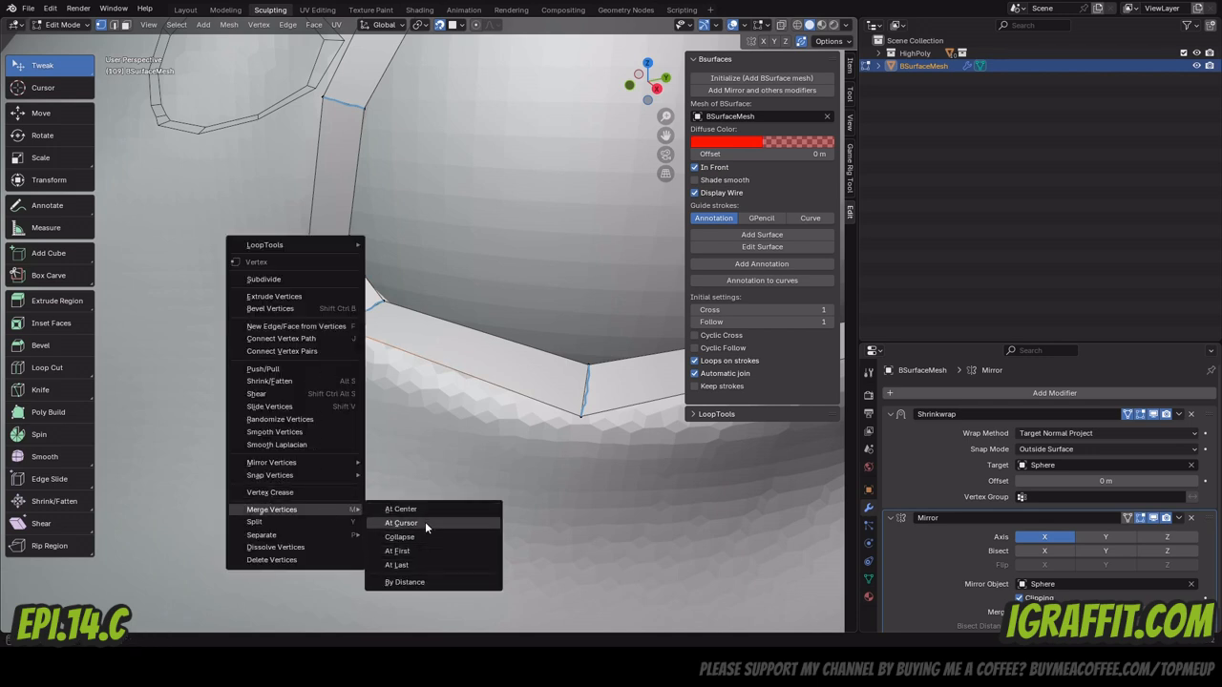
click(401, 509)
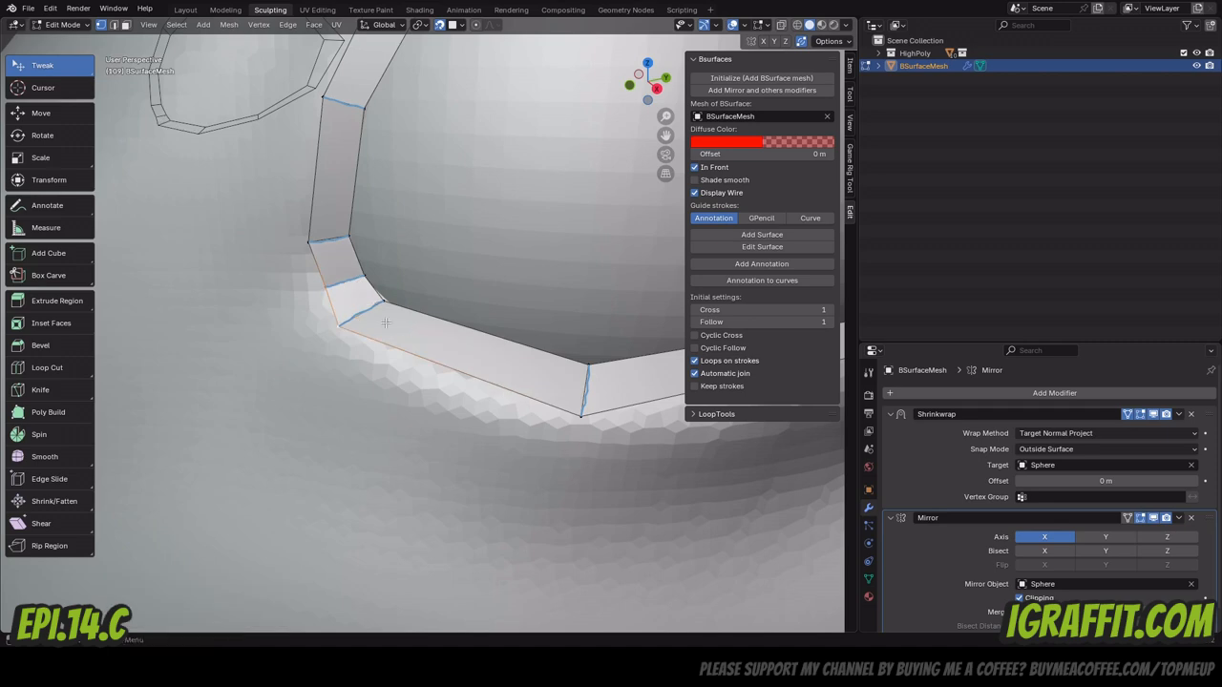
right_click(343, 324)
mouse_move(341, 275)
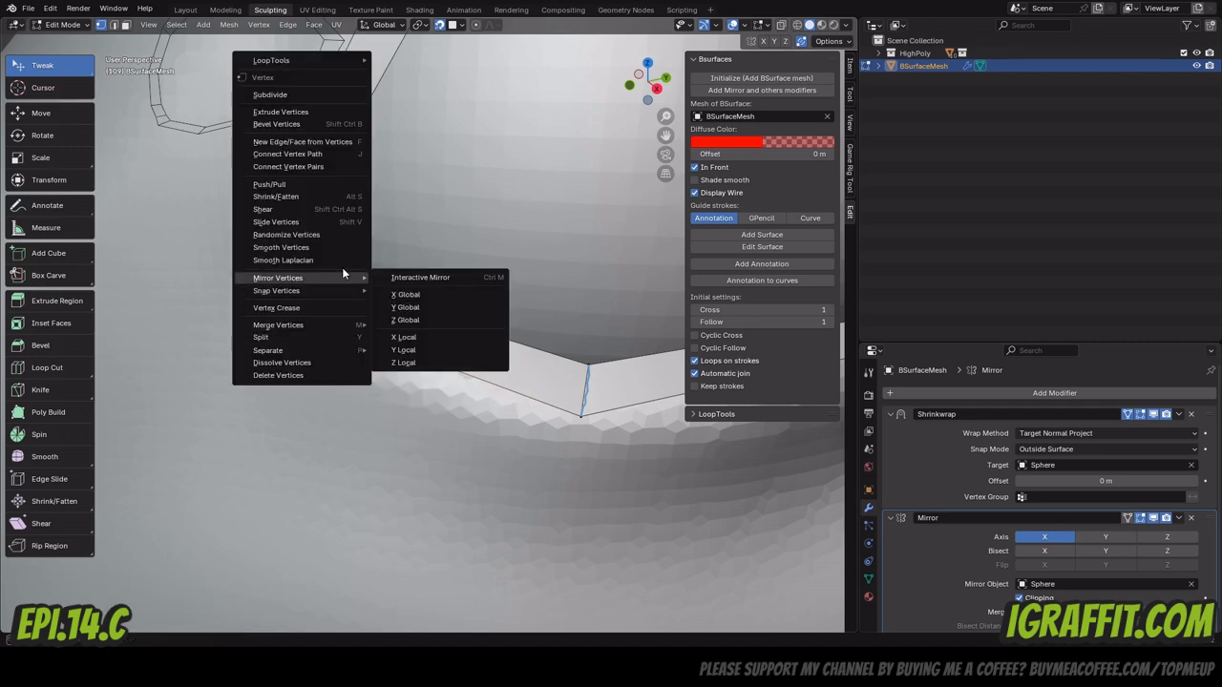
scroll(505, 321, down, 9)
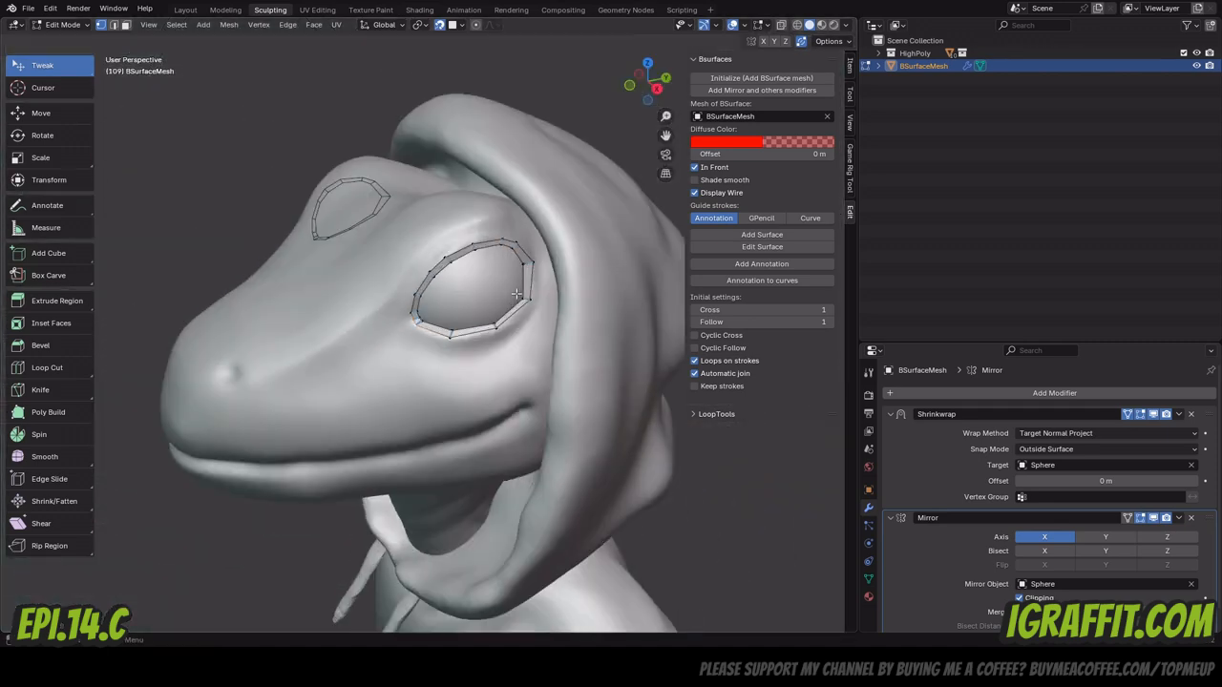
scroll(516, 294, up, 2)
drag(650, 98, 716, 108)
mouse_move(644, 94)
mouse_down()
mouse_move(531, 90)
mouse_move(752, 132)
mouse_move(649, 99)
mouse_up()
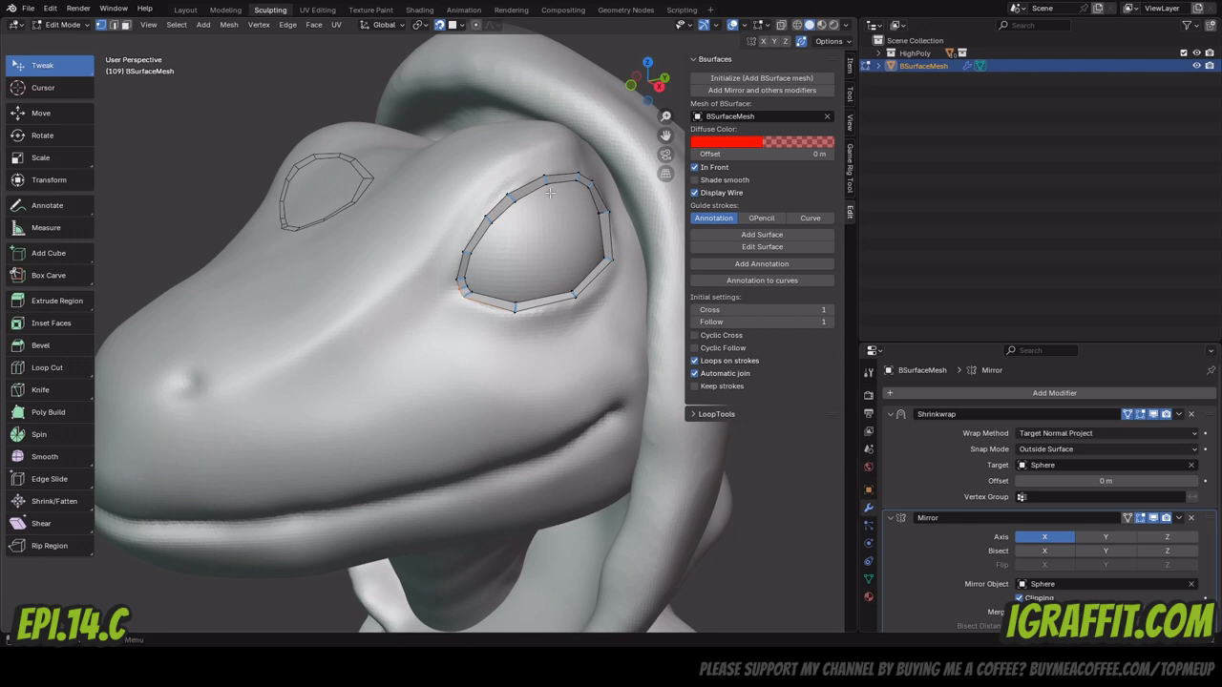
drag(648, 93, 607, 97)
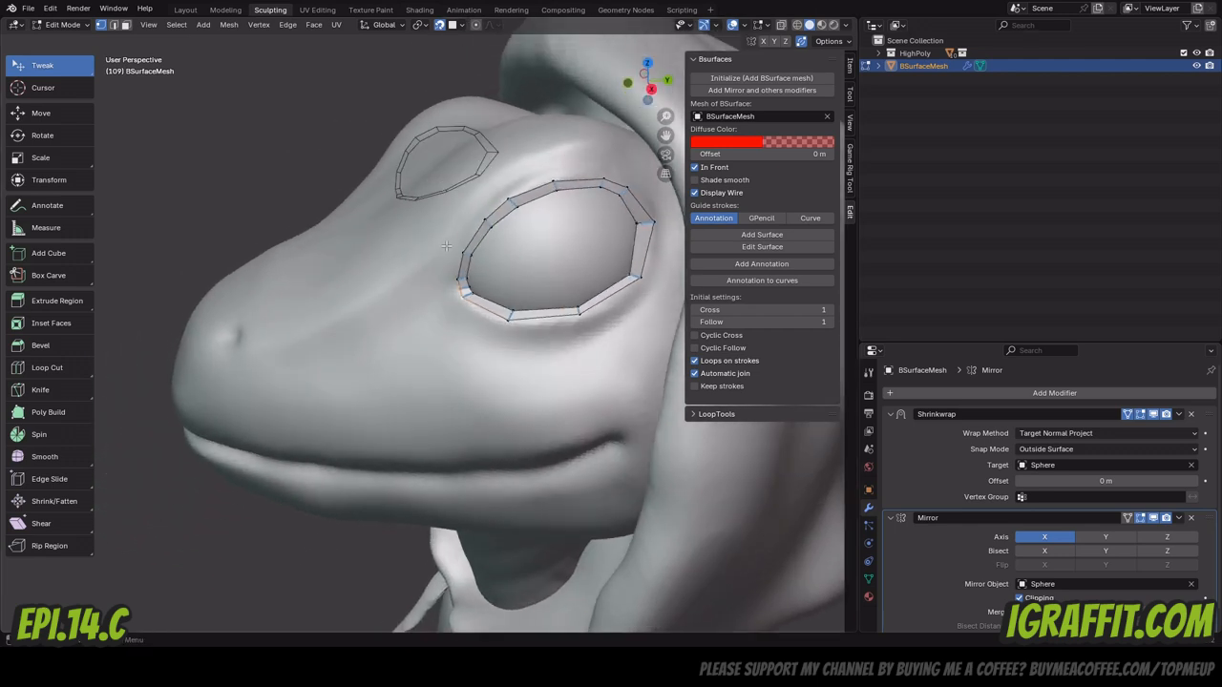
scroll(621, 151, up, 2)
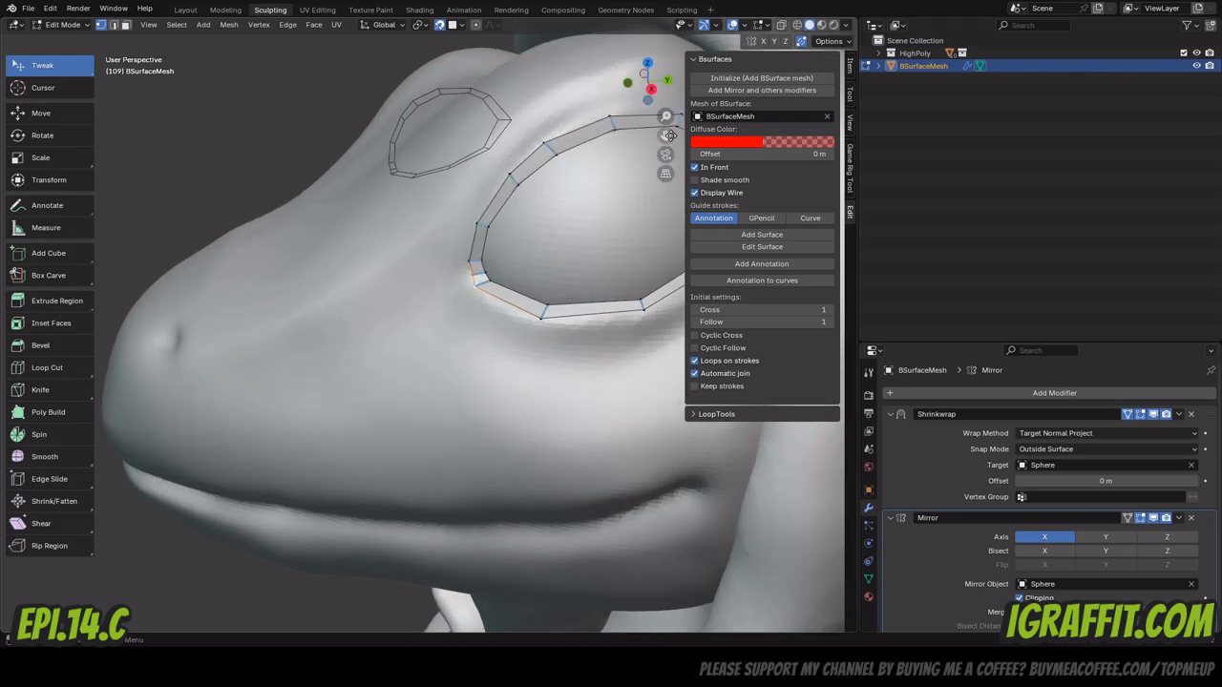
drag(670, 135, 561, 250)
scroll(466, 175, down, 1)
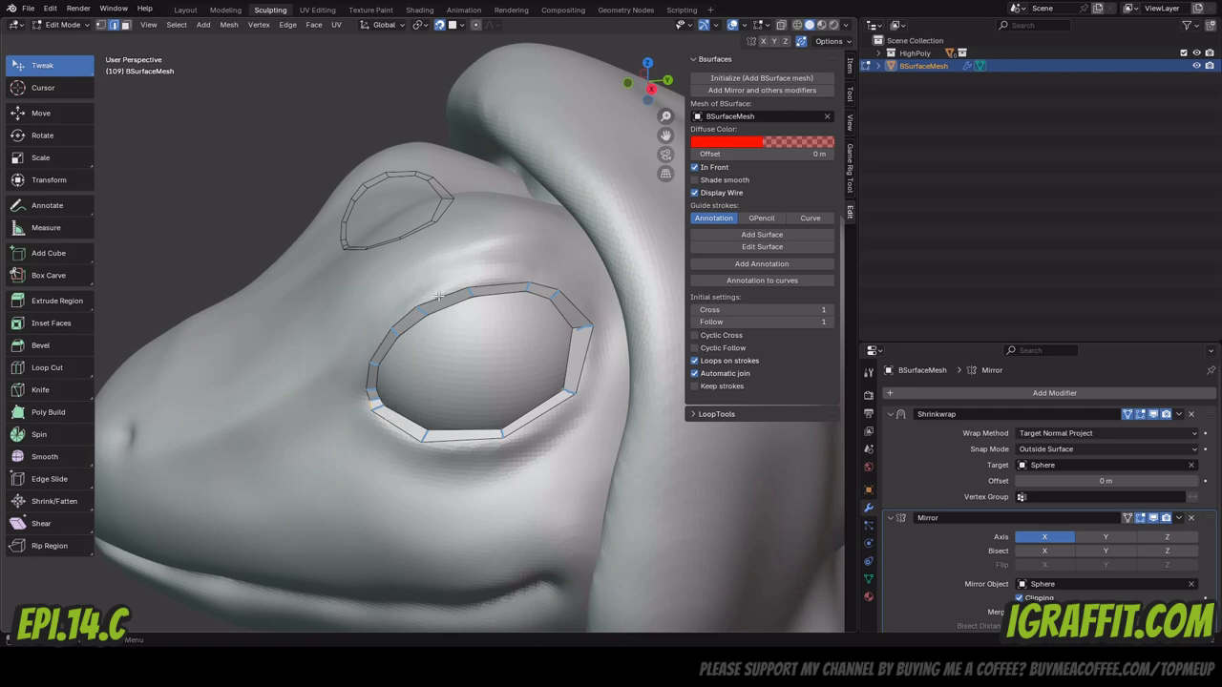
drag(624, 100, 584, 110)
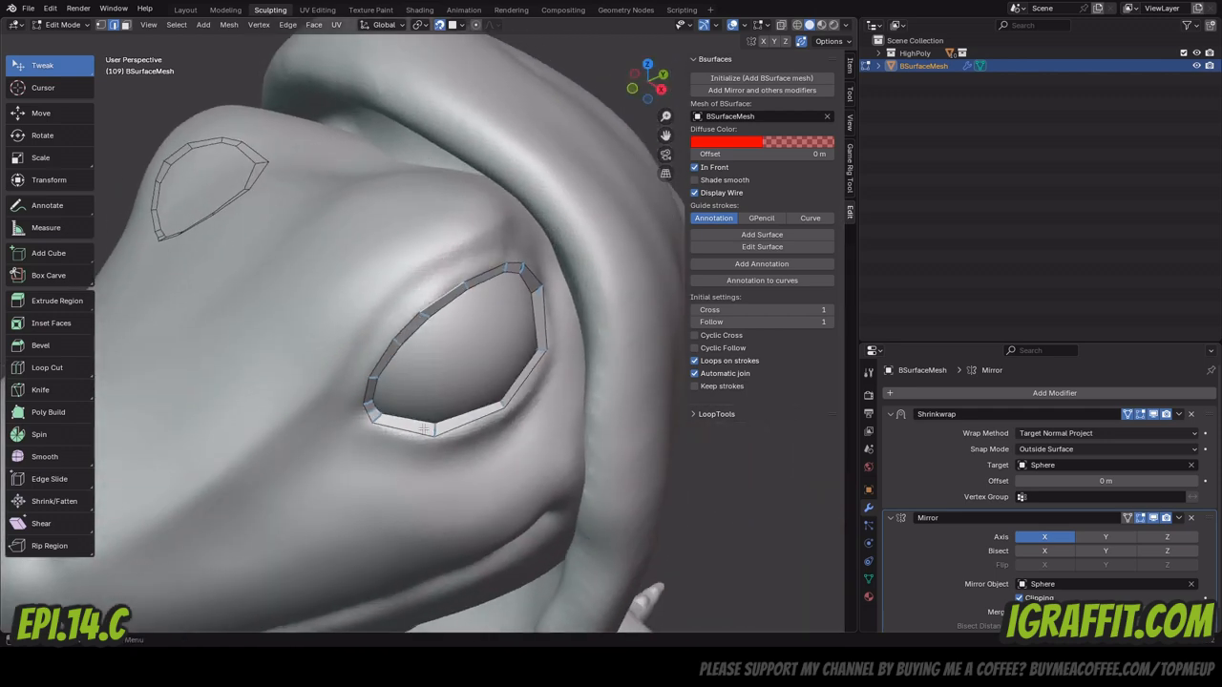
Try moving part of the eye rim and drawing guide strokes above it, and undo both attempts.
key(g)
click(395, 297)
key(ctrl+z)
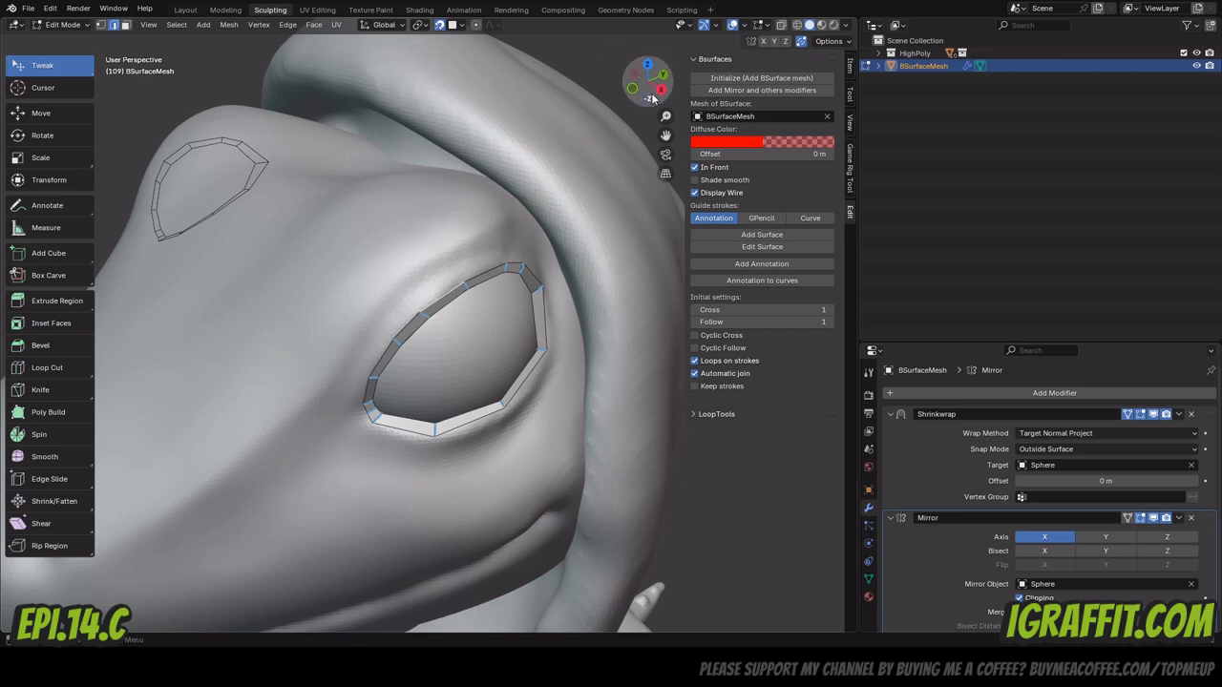
drag(645, 82, 658, 83)
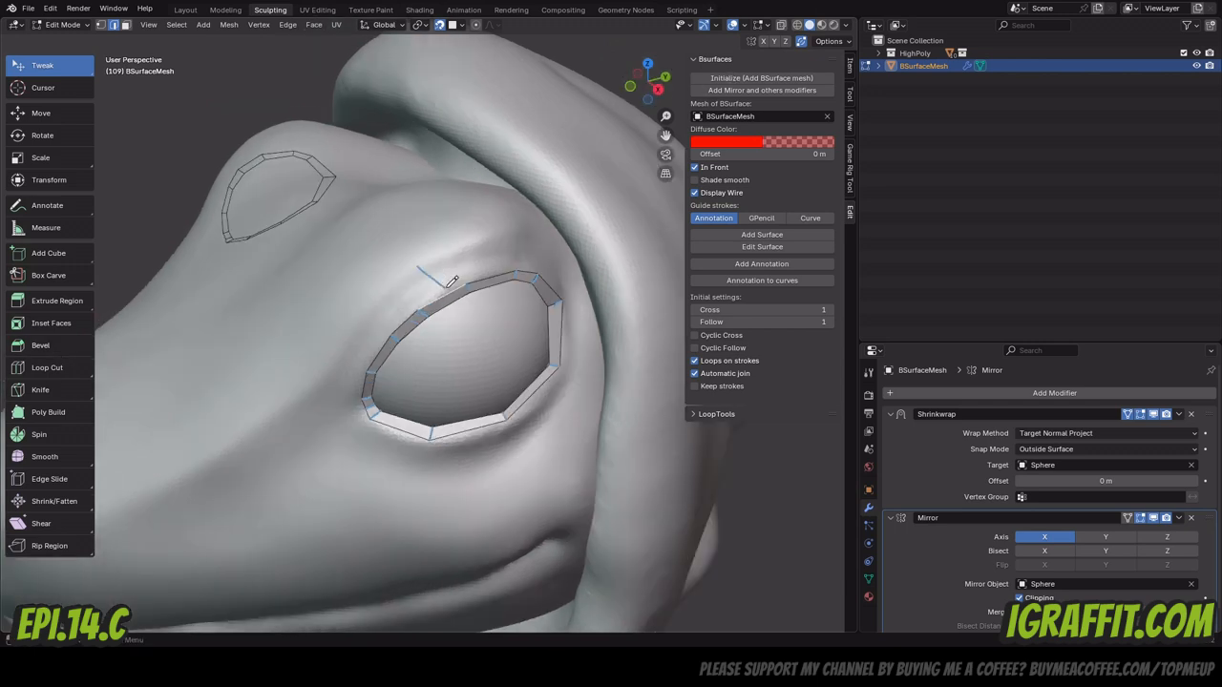
drag(641, 88, 605, 89)
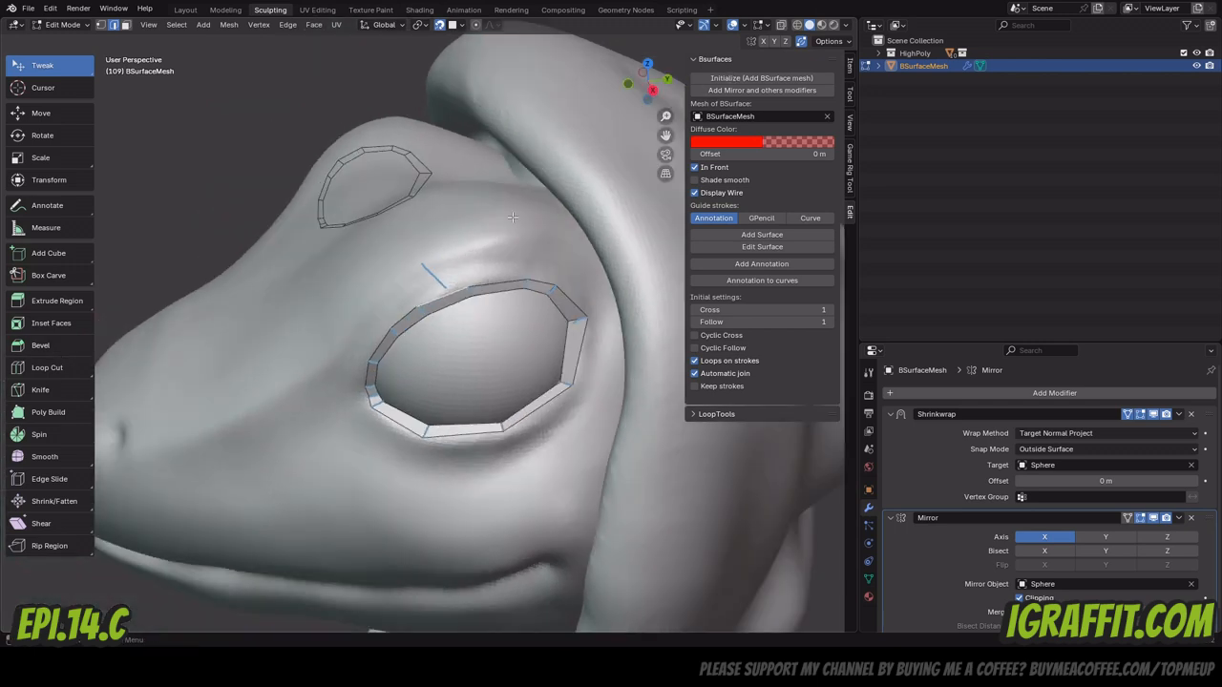
drag(483, 258, 492, 279)
key(ctrl+z)
Extrude the three edges along the top front of the eye rim upward by about 0.05 m.
drag(641, 91, 592, 92)
key(1)
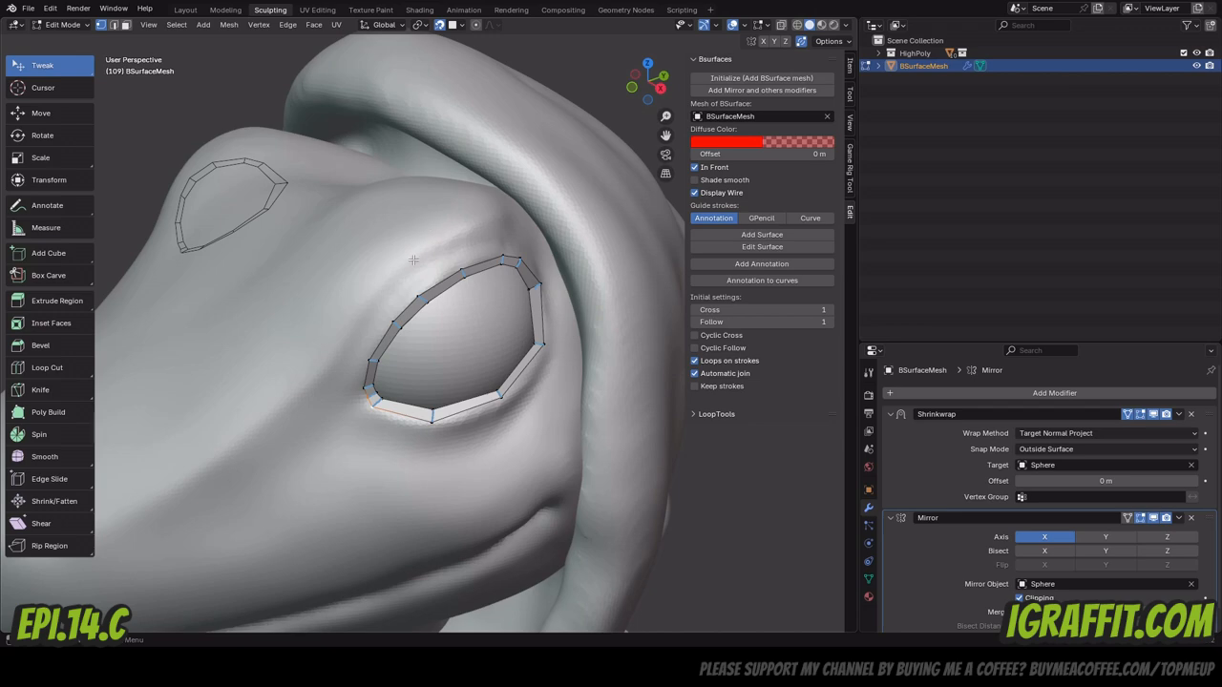
mouse_move(648, 92)
mouse_down()
mouse_move(689, 96)
mouse_move(630, 95)
mouse_move(665, 113)
mouse_move(644, 82)
mouse_move(628, 87)
mouse_up()
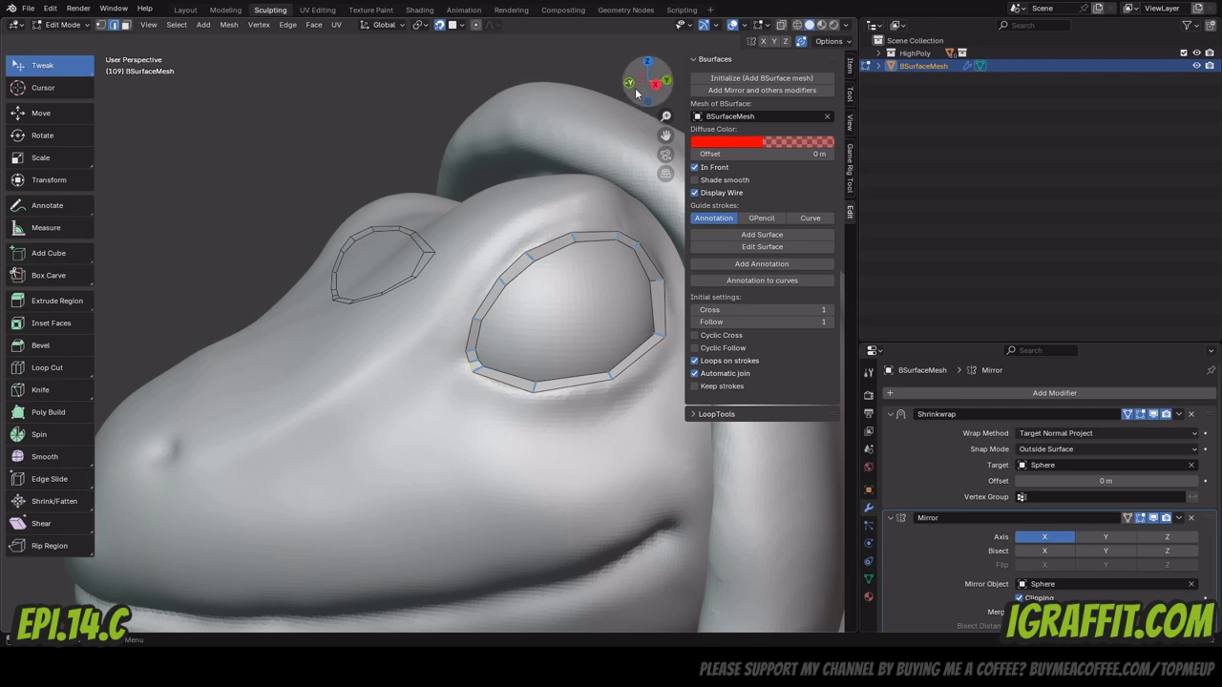
drag(638, 93, 622, 99)
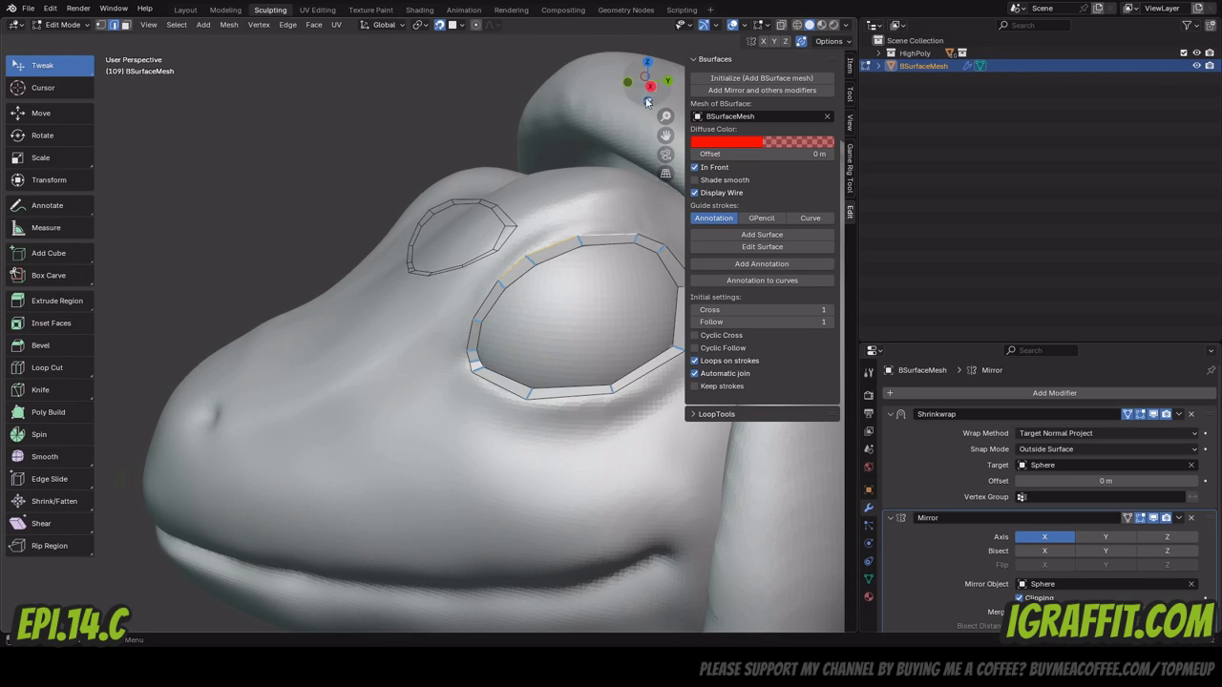
drag(649, 95, 606, 198)
key(e)
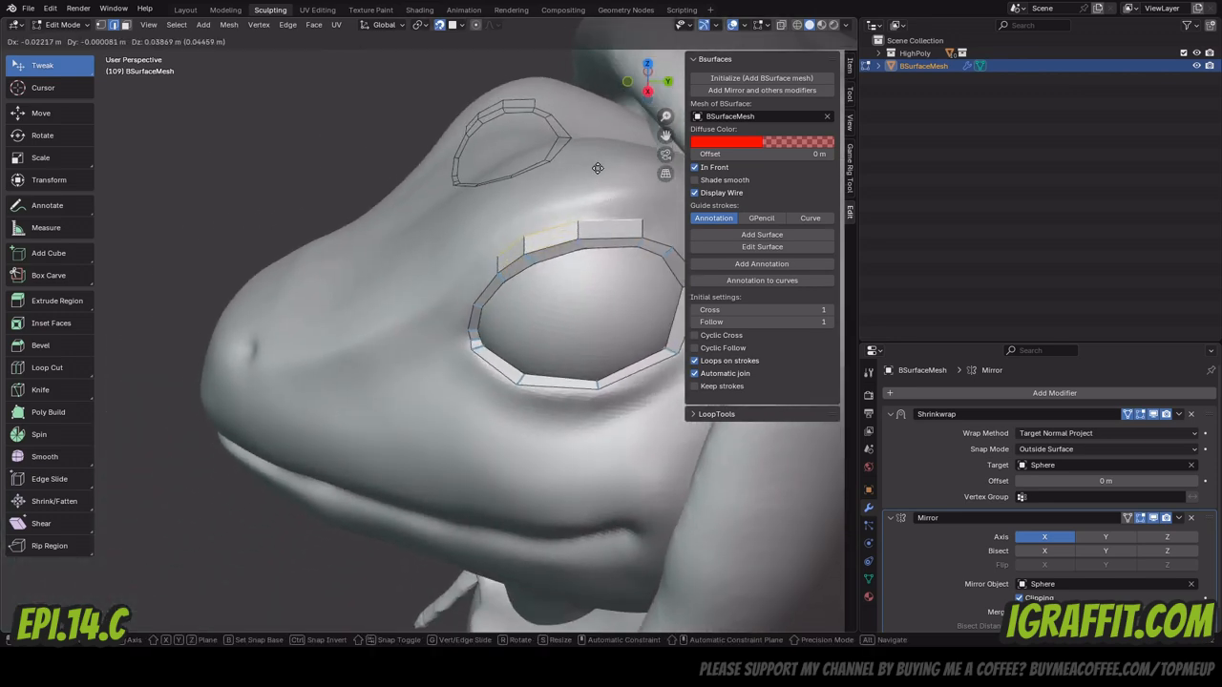
click(596, 167)
Extrude the new upper edges again by about 0.04 m to add a second row of faces above the eye.
drag(643, 105, 622, 125)
key(e)
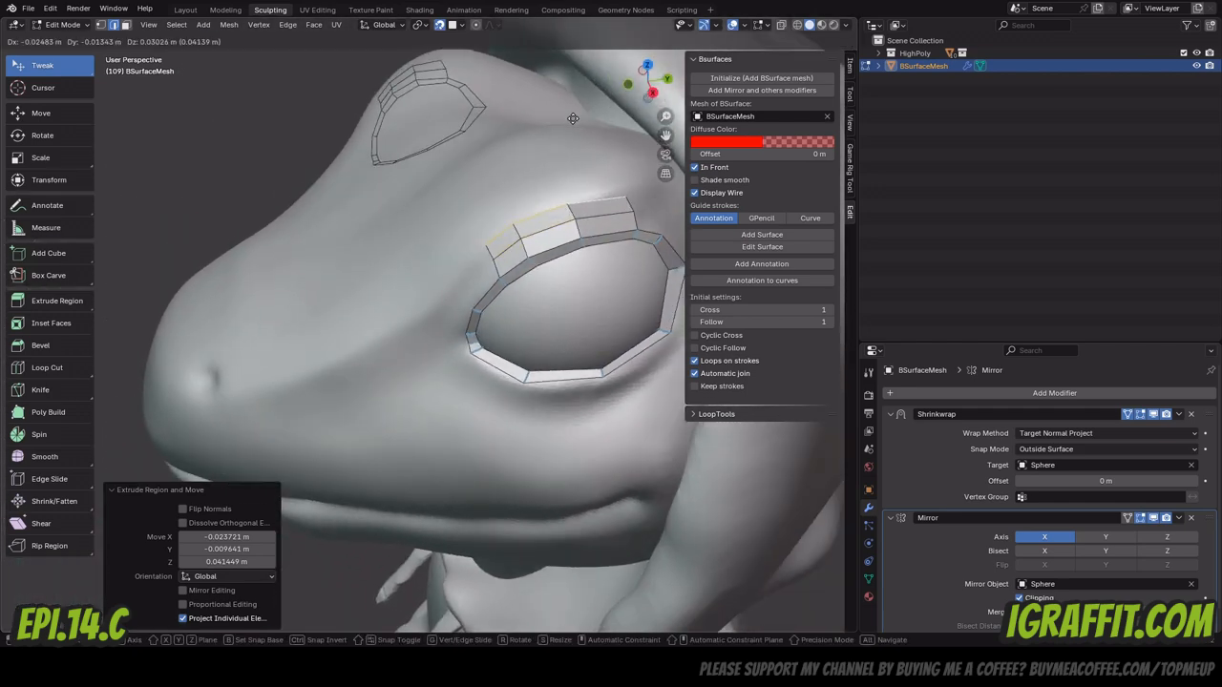
click(575, 115)
mouse_move(655, 67)
mouse_down()
mouse_move(689, 90)
mouse_move(662, 58)
mouse_up()
key(e)
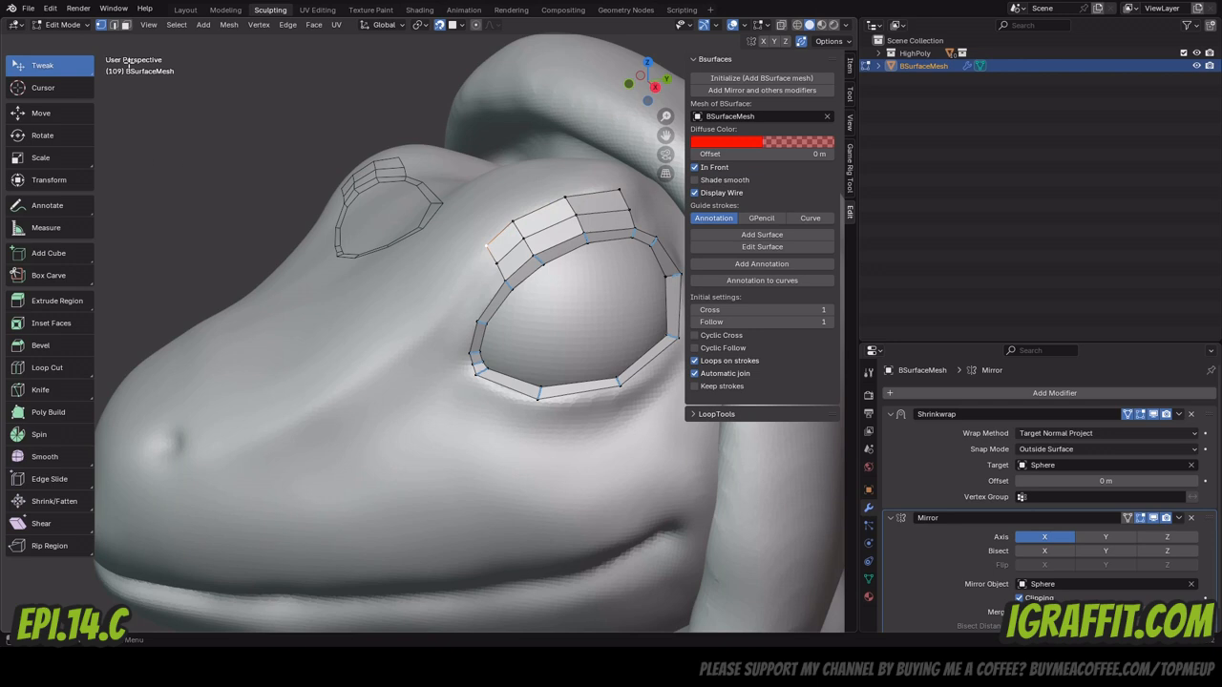
Reposition the upper-edge vertices of the brow strip with the Move tool to even out its outline.
click(41, 112)
drag(487, 246, 517, 226)
click(513, 225)
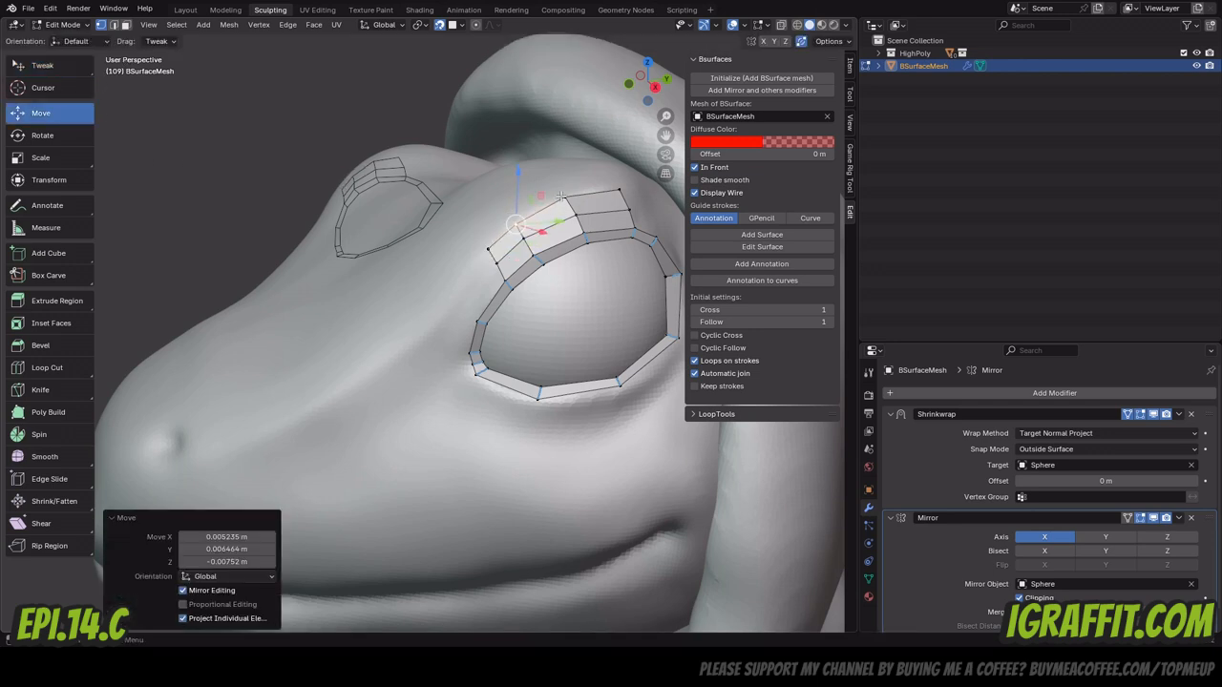
click(564, 198)
click(620, 192)
drag(620, 191, 617, 187)
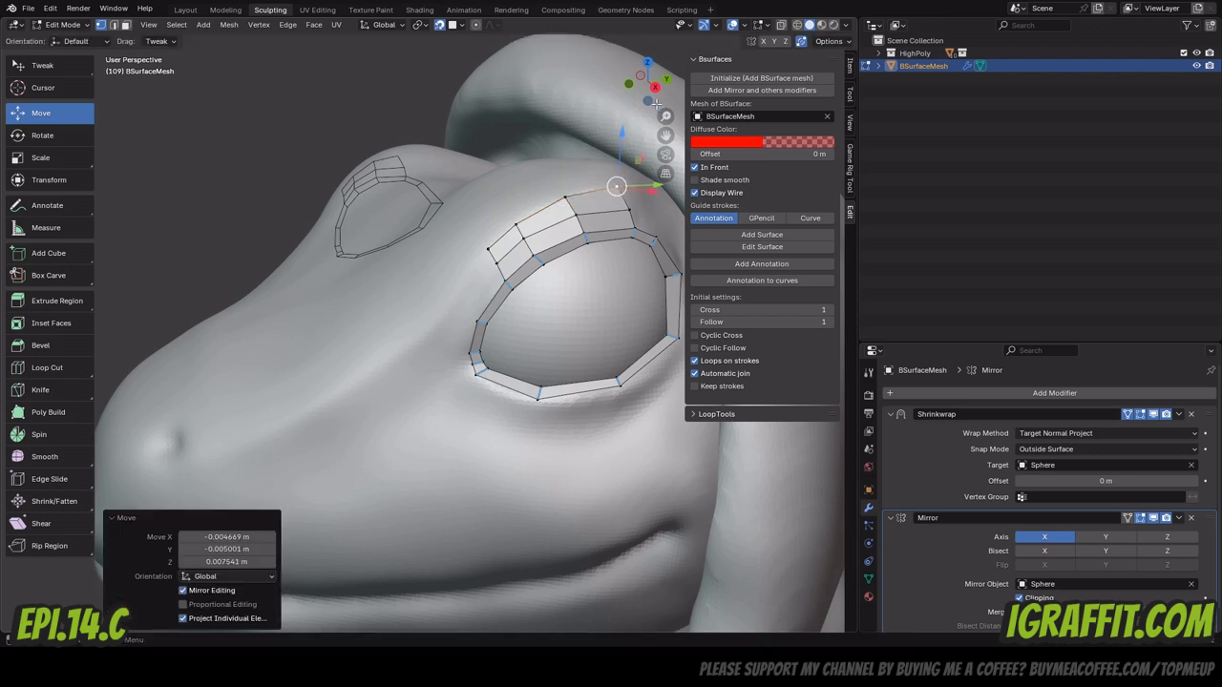
Extrude the three top edges of the brow strip inward onto the head, about -0.12 m along X.
drag(649, 82, 689, 82)
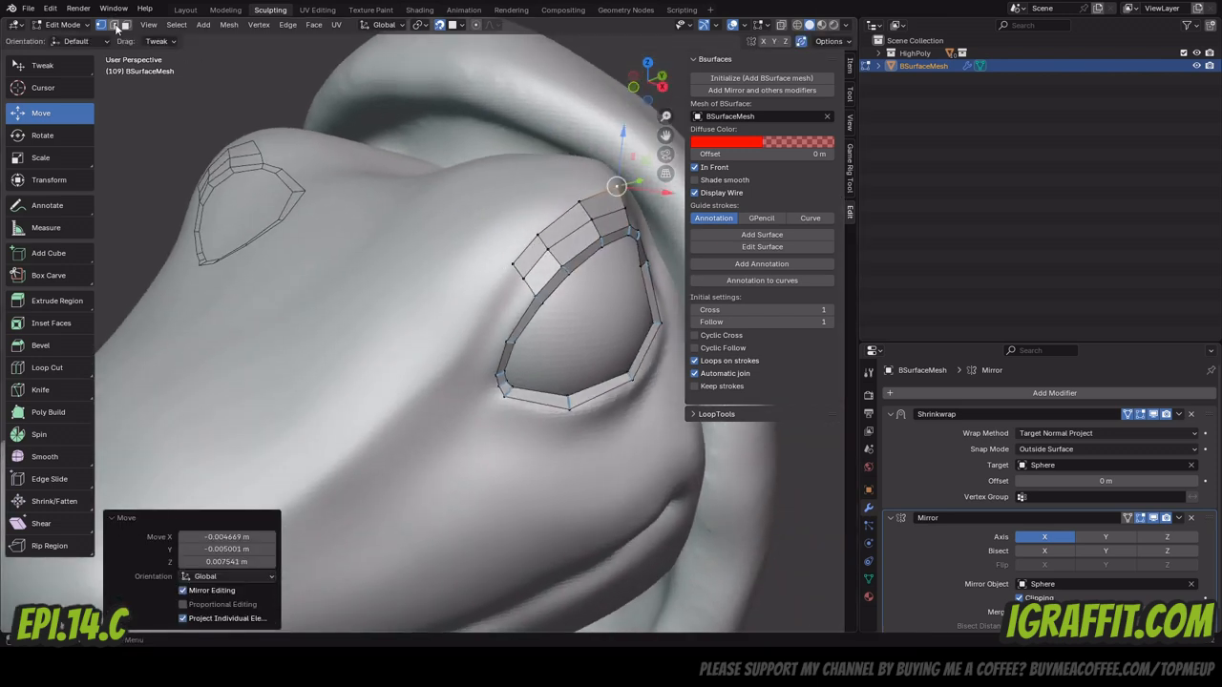
click(113, 24)
shift+click(565, 214)
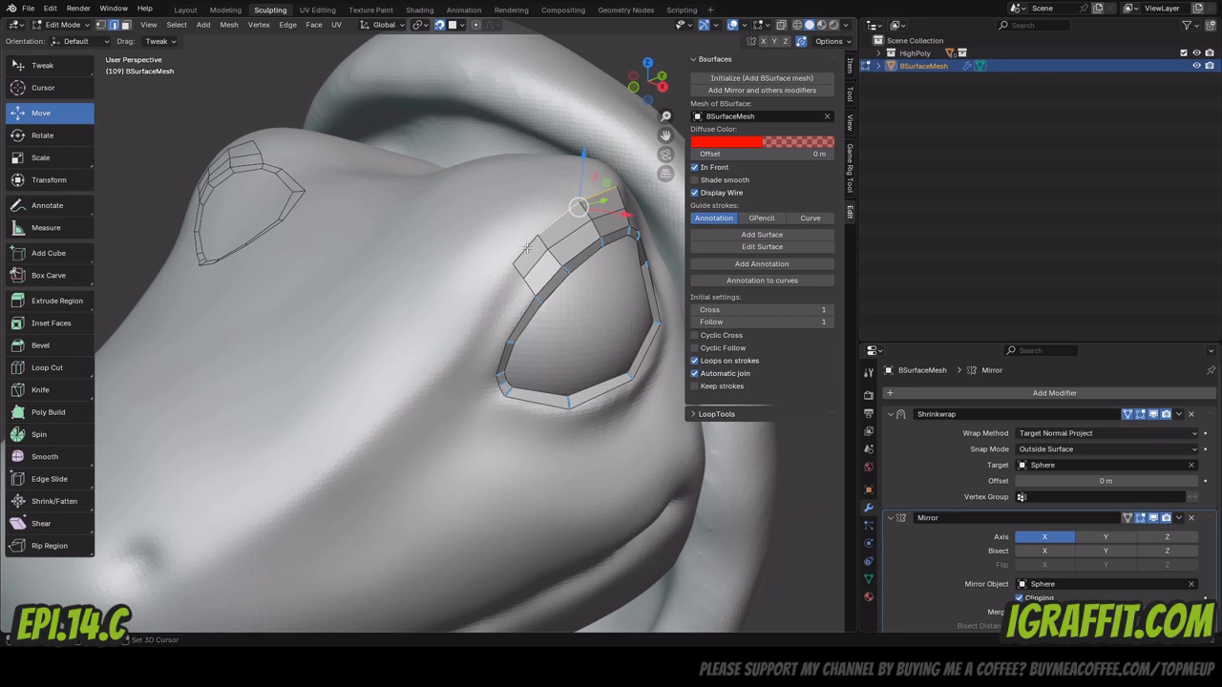
shift+click(534, 243)
drag(647, 83, 760, 431)
key(e)
click(532, 140)
scroll(546, 149, down, 3)
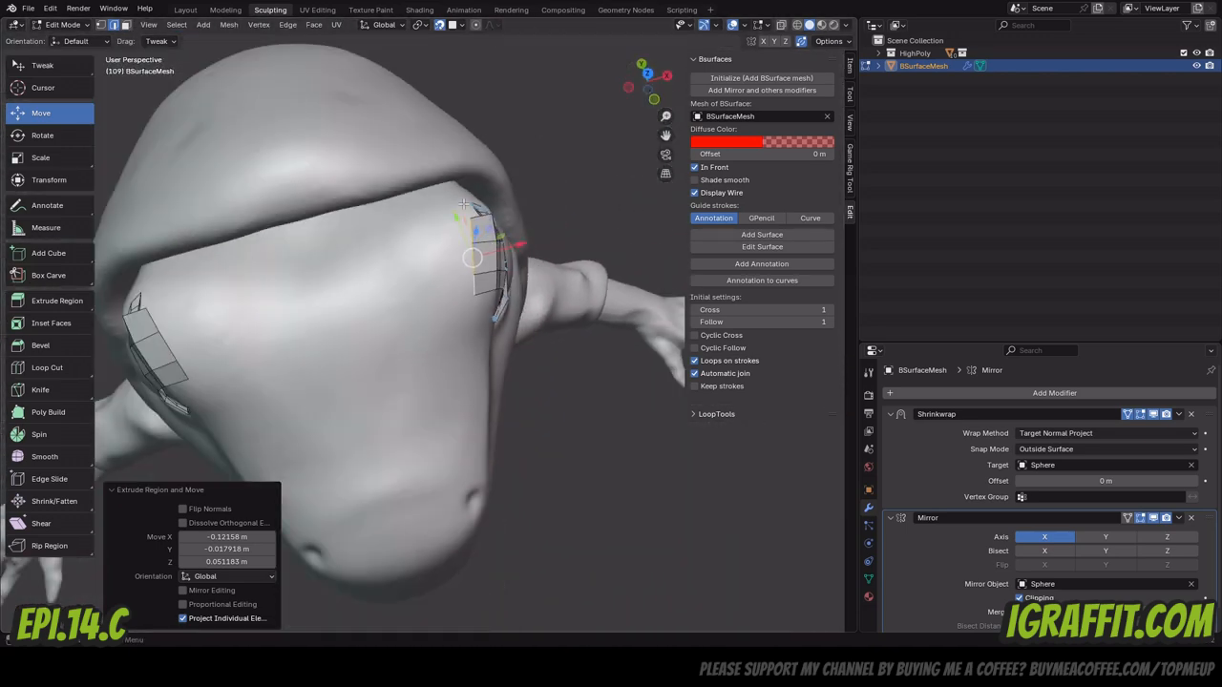
Extrude the strip's inner edges three more times across the forehead until they meet the mirrored half at the centerline.
key(e)
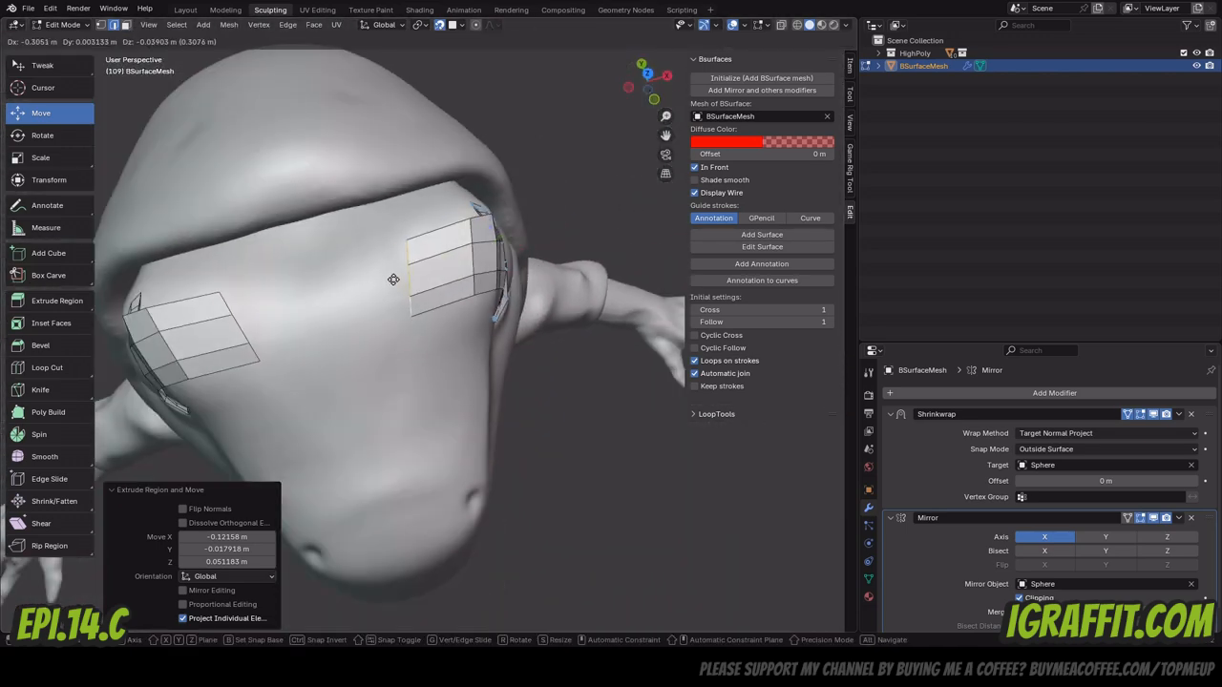
click(405, 275)
key(e)
click(357, 286)
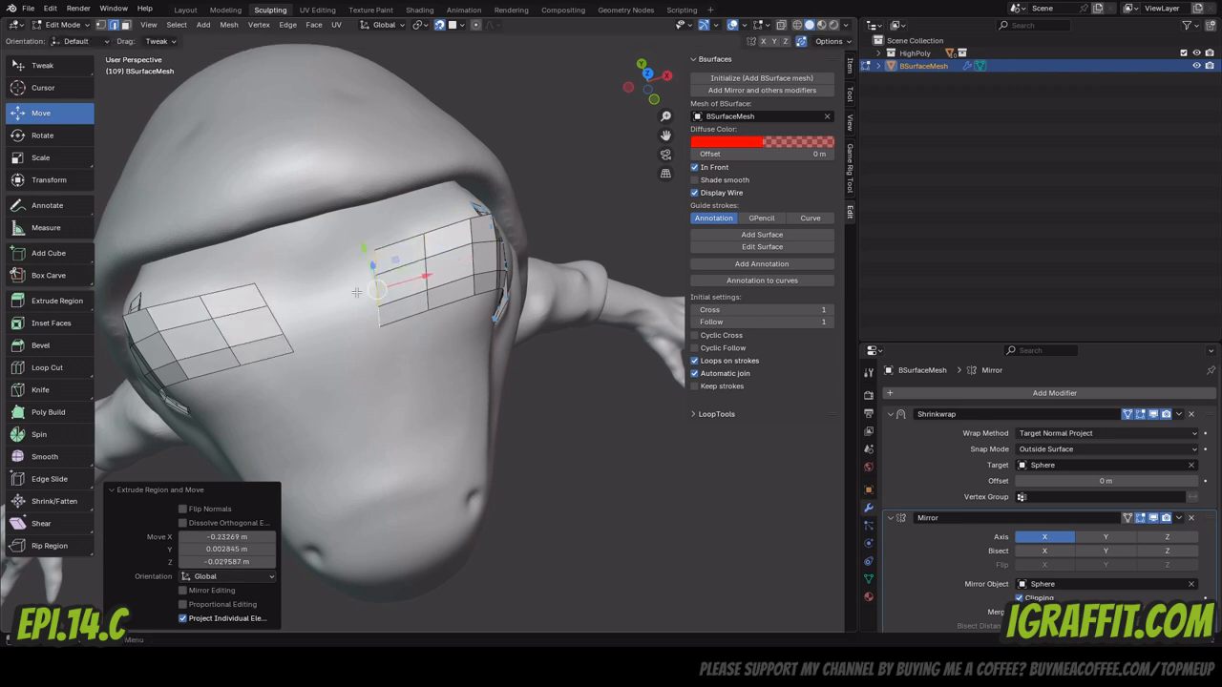
key(e)
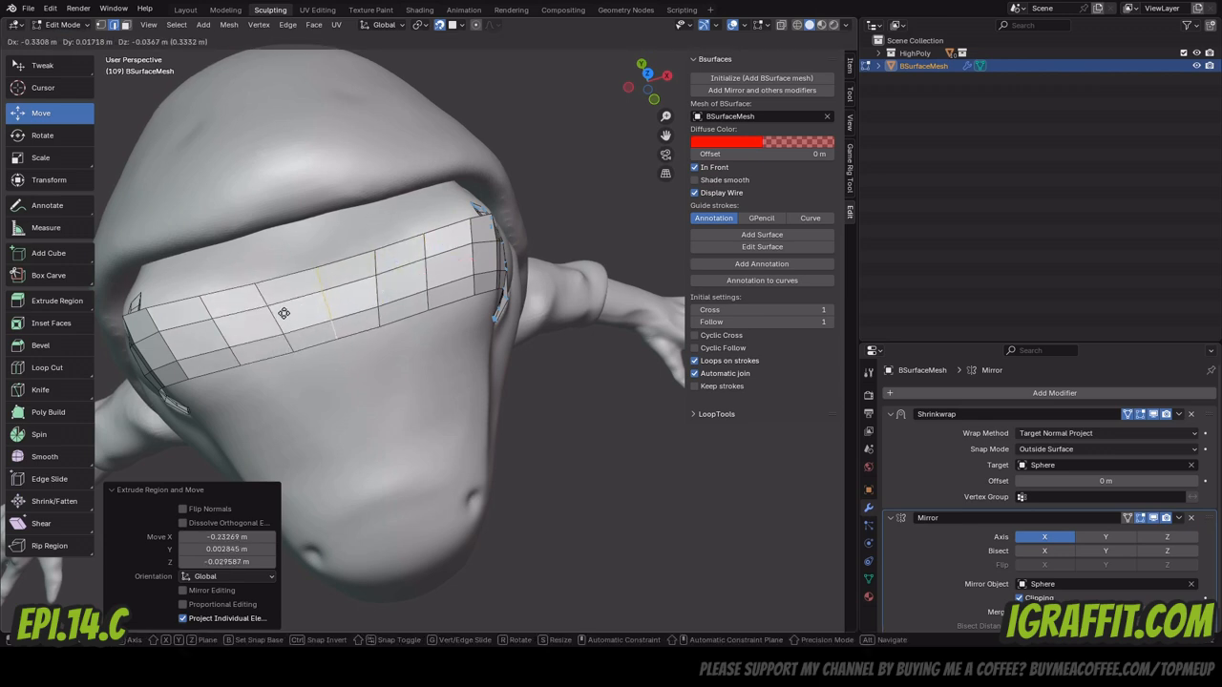
click(283, 313)
Fill a face between the brow strip and the eye rim's inner side, placing its new outer vertex on the head.
drag(638, 90, 542, 23)
scroll(476, 273, down, 1)
scroll(429, 338, up, 2)
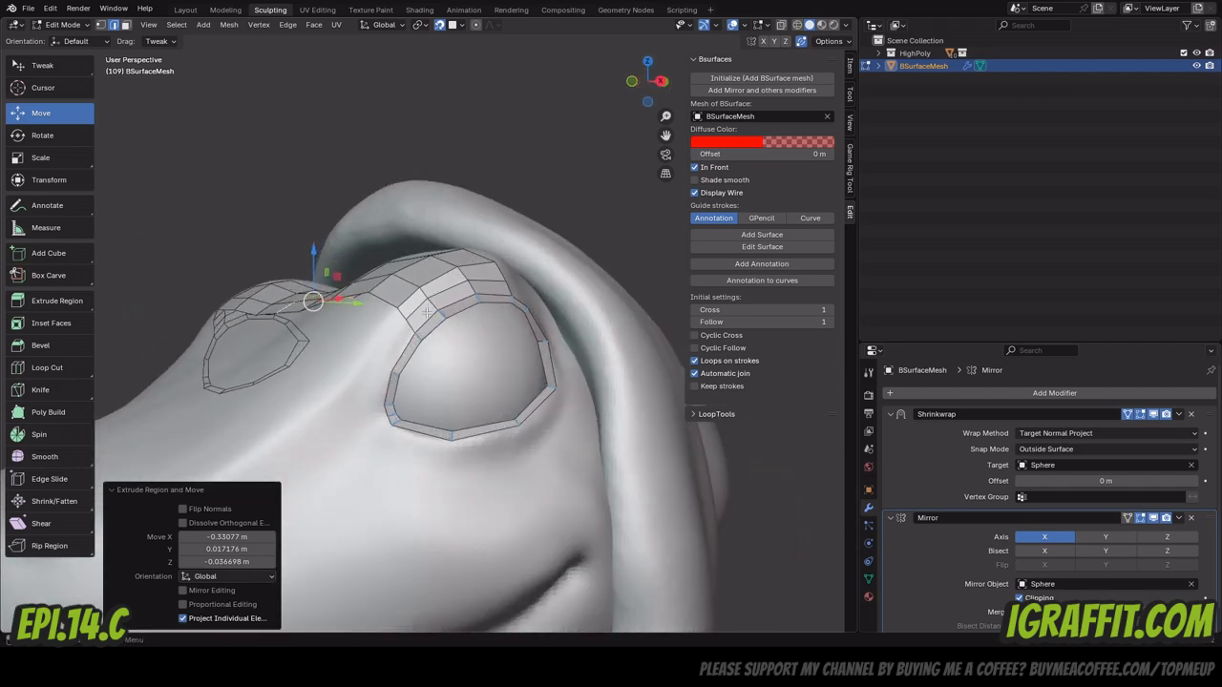
scroll(412, 331, up, 2)
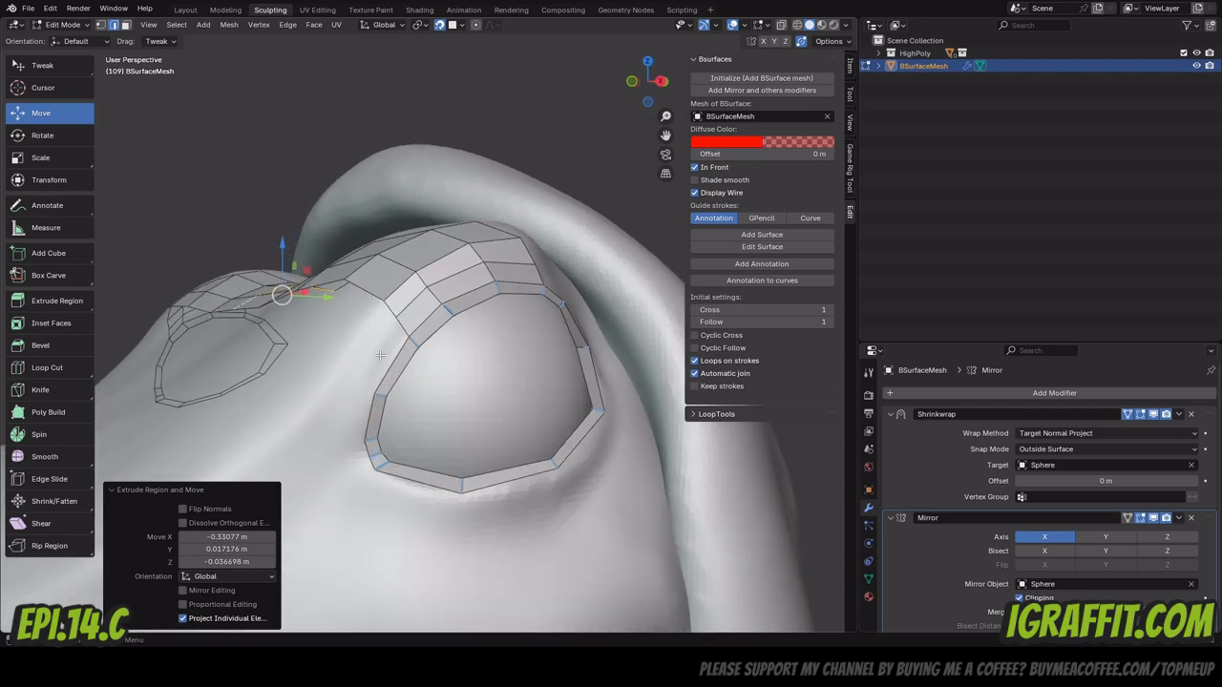
click(102, 26)
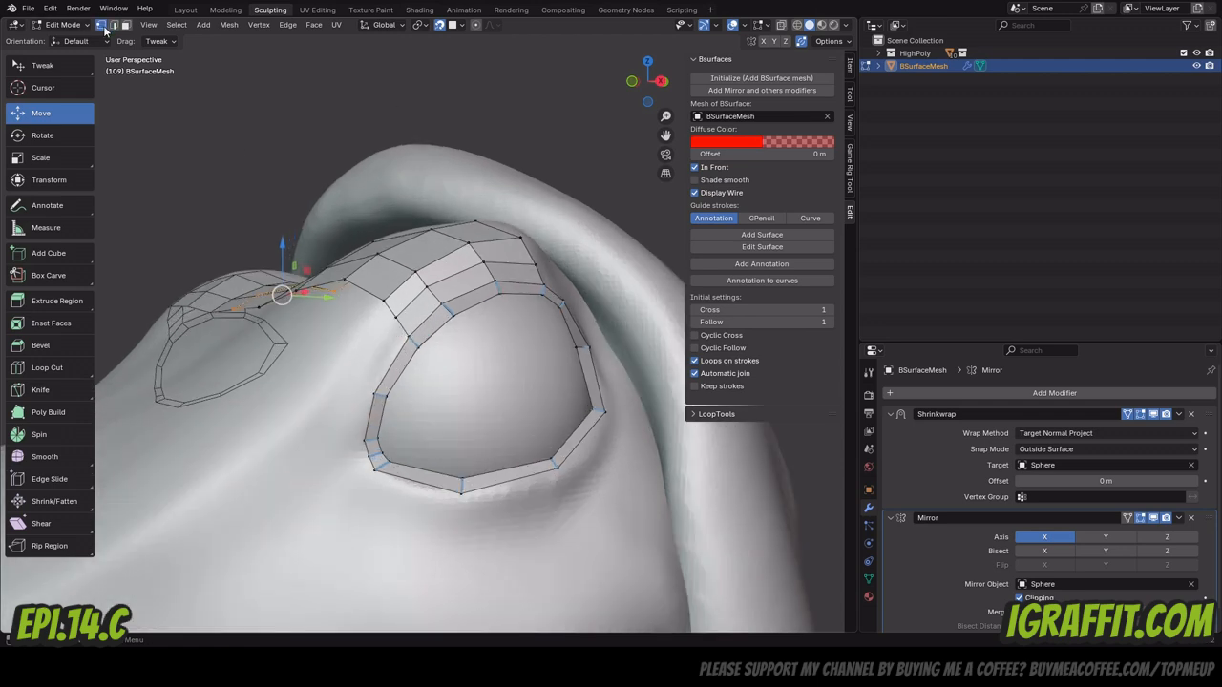
click(410, 337)
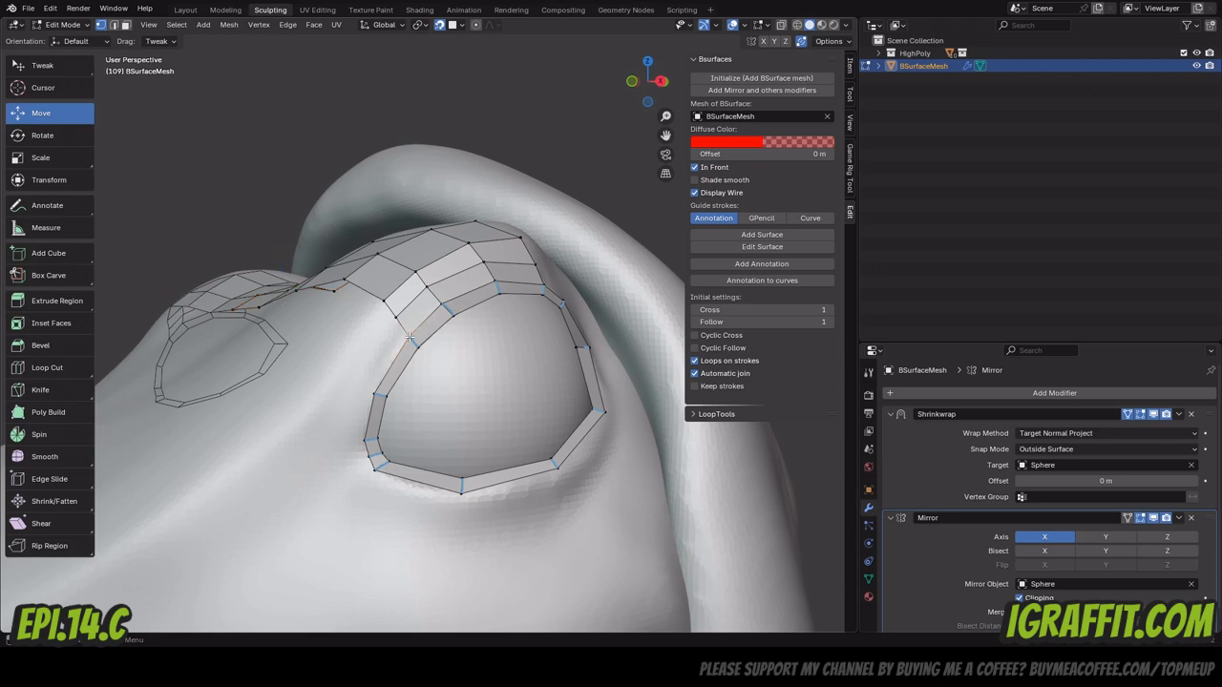
mouse_move(409, 337)
mouse_down()
mouse_move(391, 344)
mouse_move(398, 336)
mouse_up()
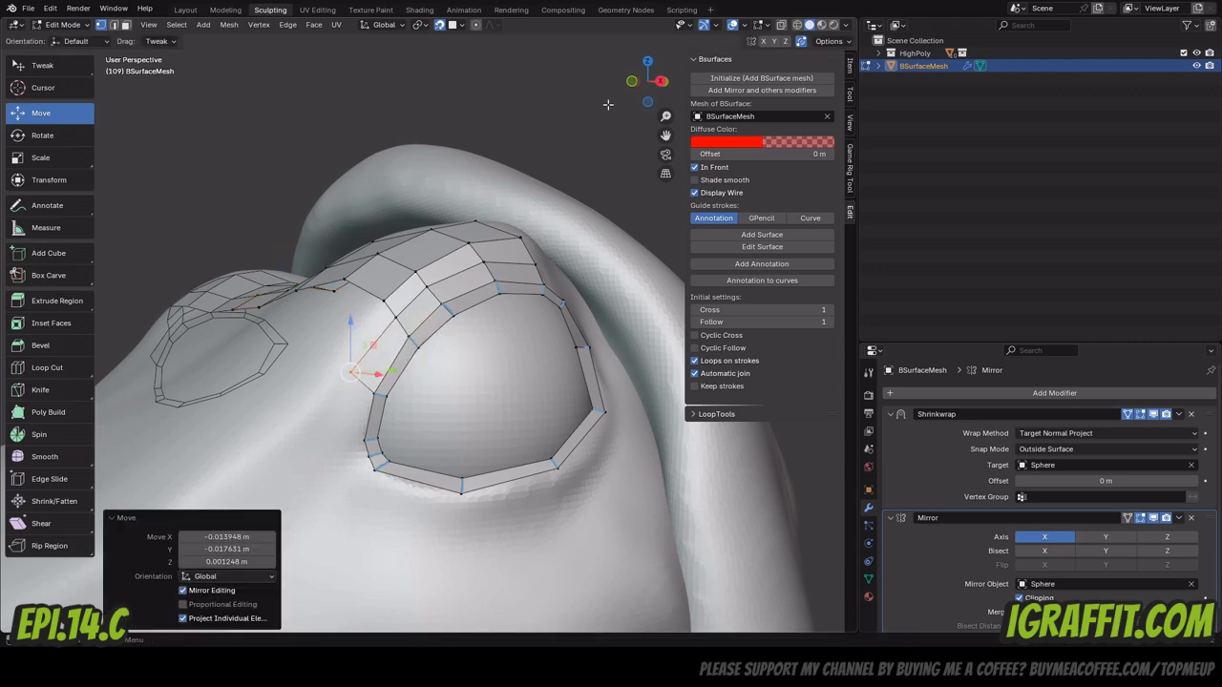
Fill a second face farther down the eye's inner corner and move its new vertex outward about 0.054 m.
mouse_move(647, 80)
mouse_down()
mouse_move(679, 92)
mouse_move(649, 83)
mouse_move(638, 95)
mouse_move(659, 88)
mouse_move(656, 77)
mouse_move(633, 92)
mouse_move(645, 84)
mouse_up()
middle_drag(382, 380, 355, 325)
click(371, 395)
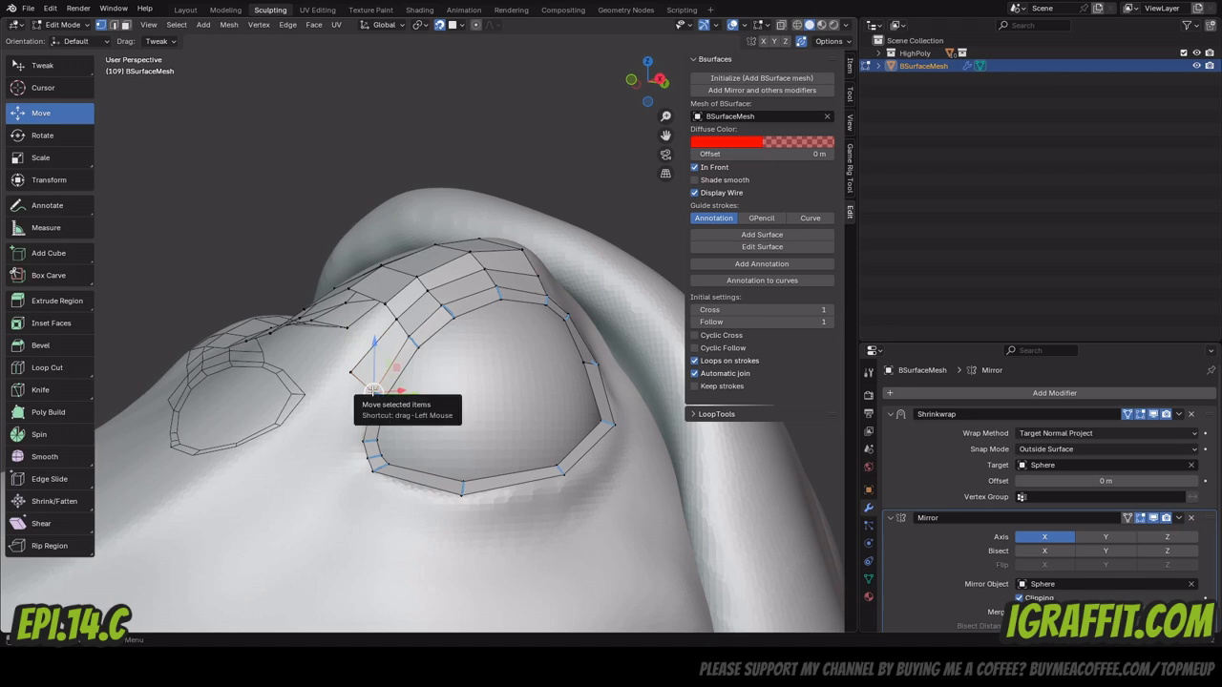
key(f)
click(345, 389)
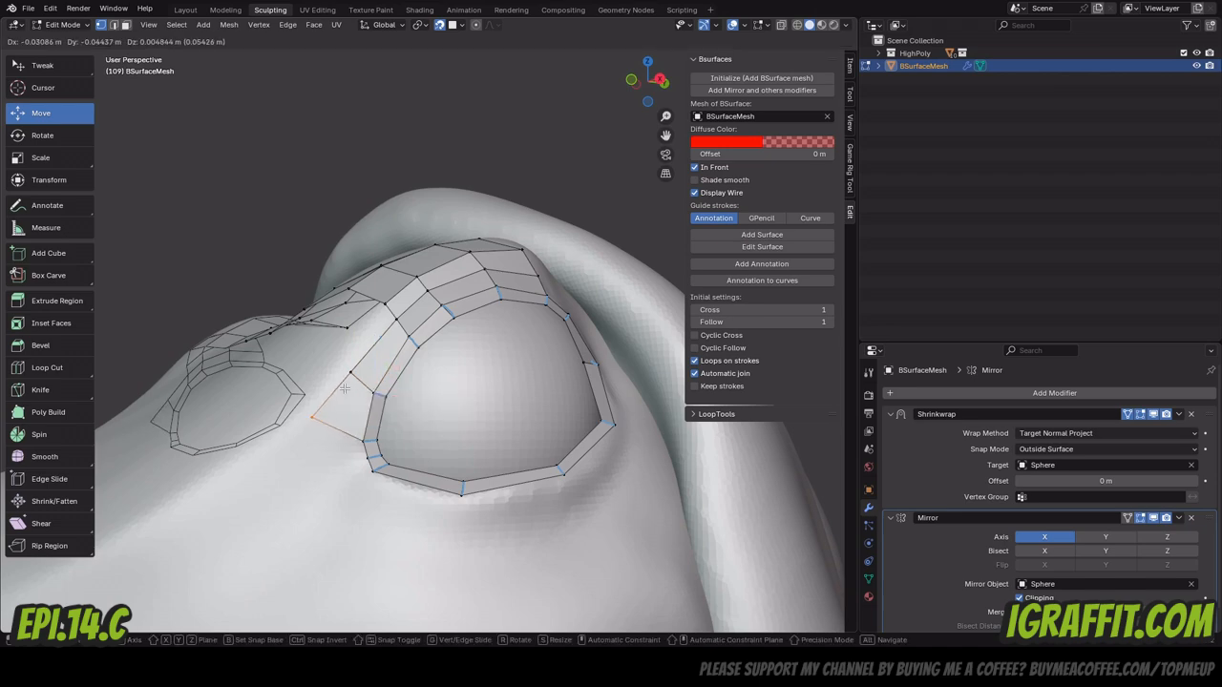
Extrude the inner-corner face's lower edge twice toward the nostril, about -0.08 m and -0.11 m along X.
drag(650, 86, 680, 94)
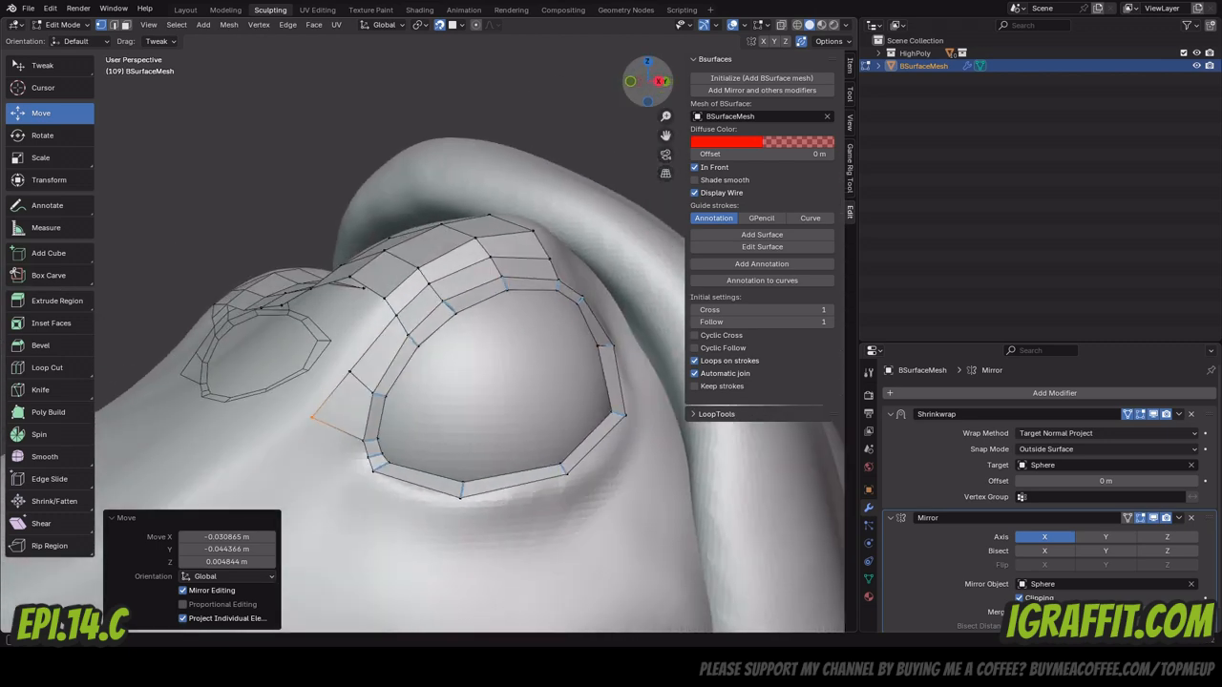
scroll(553, 226, down, 4)
scroll(393, 370, up, 2)
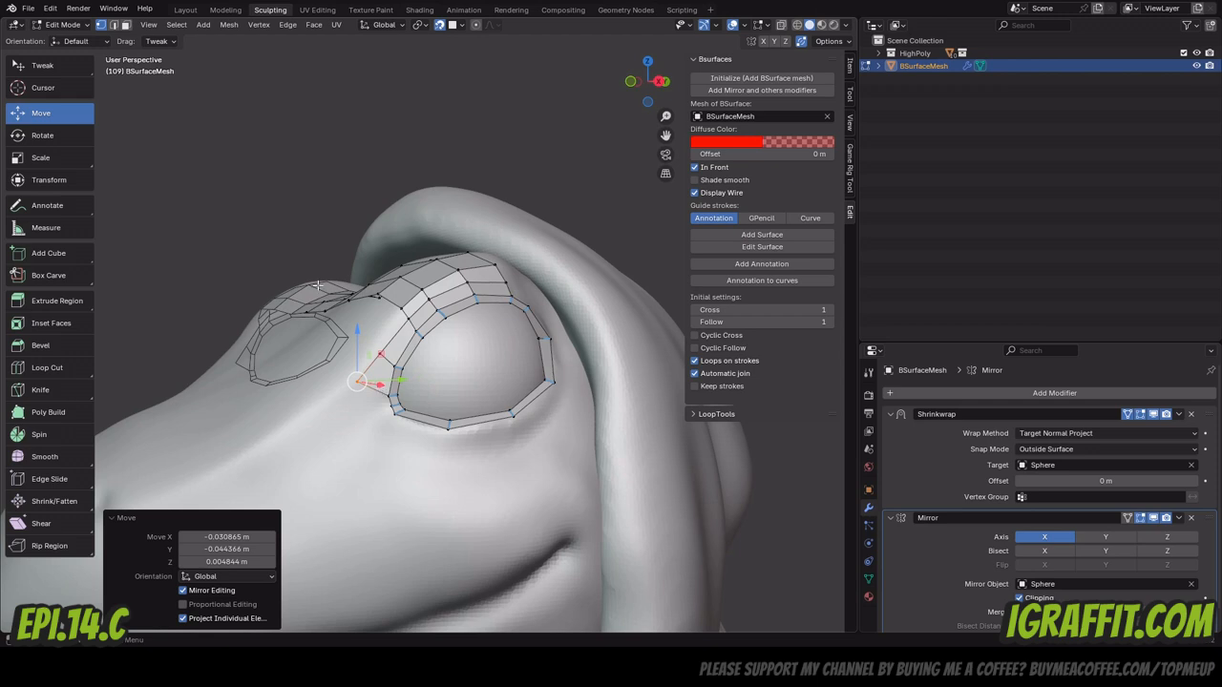
click(117, 26)
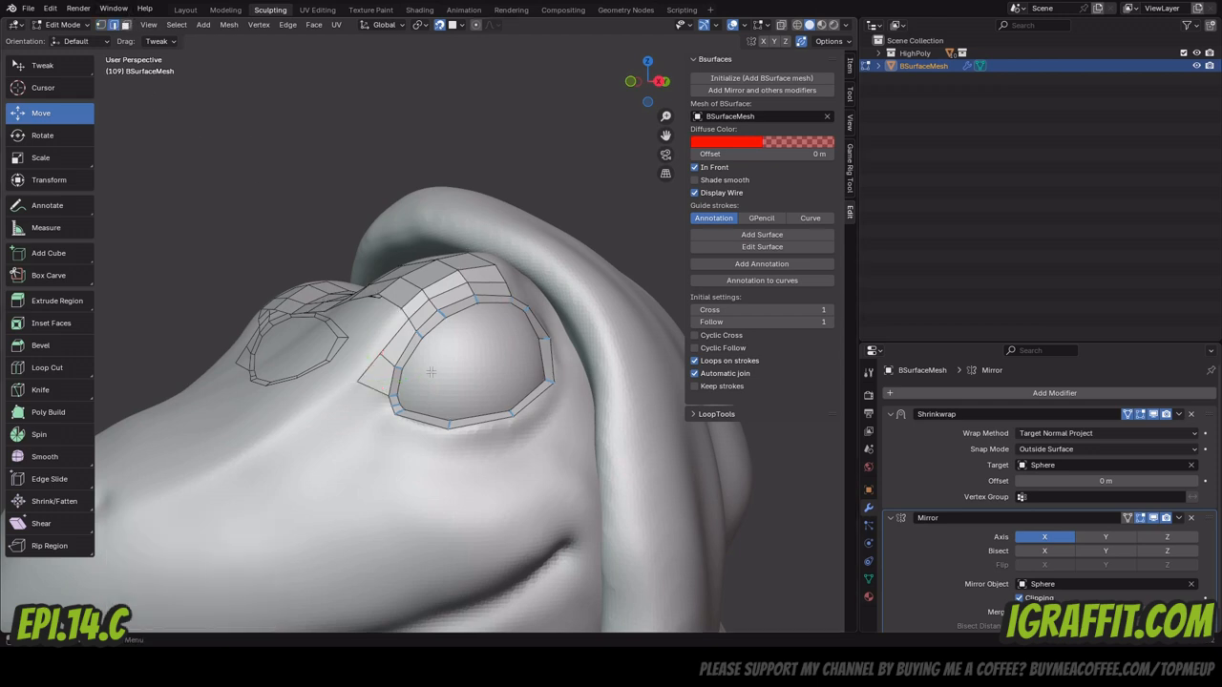
scroll(382, 394, up, 1)
click(375, 406)
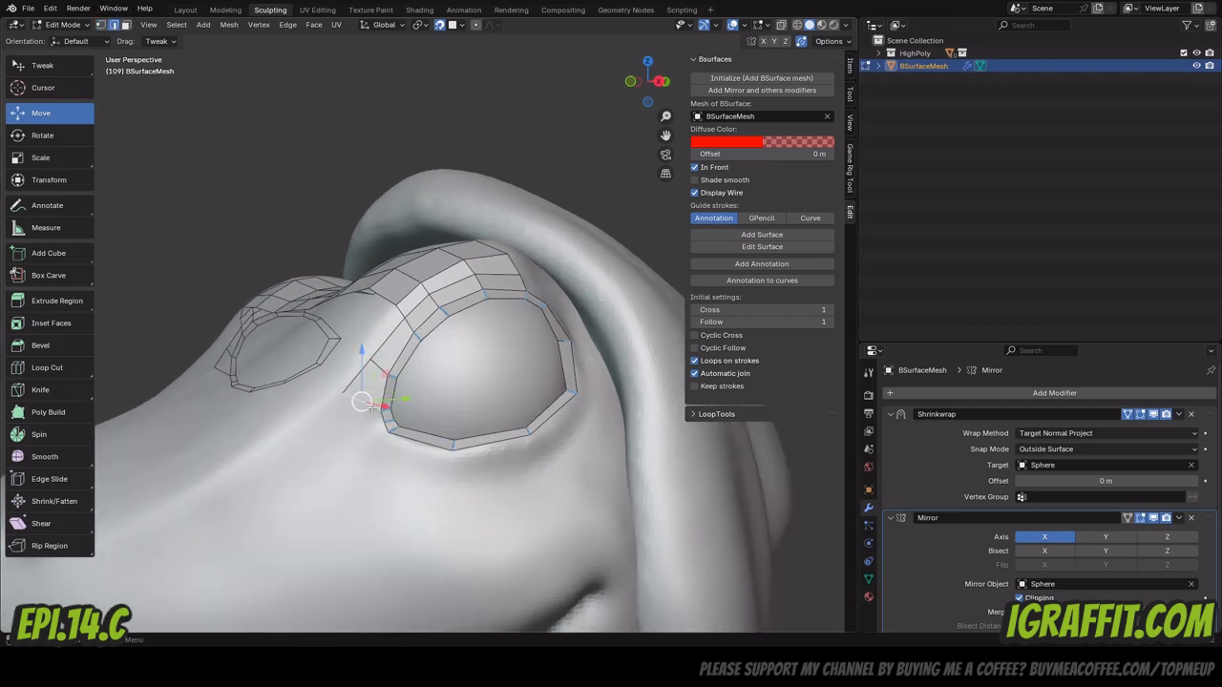
key(e)
click(304, 453)
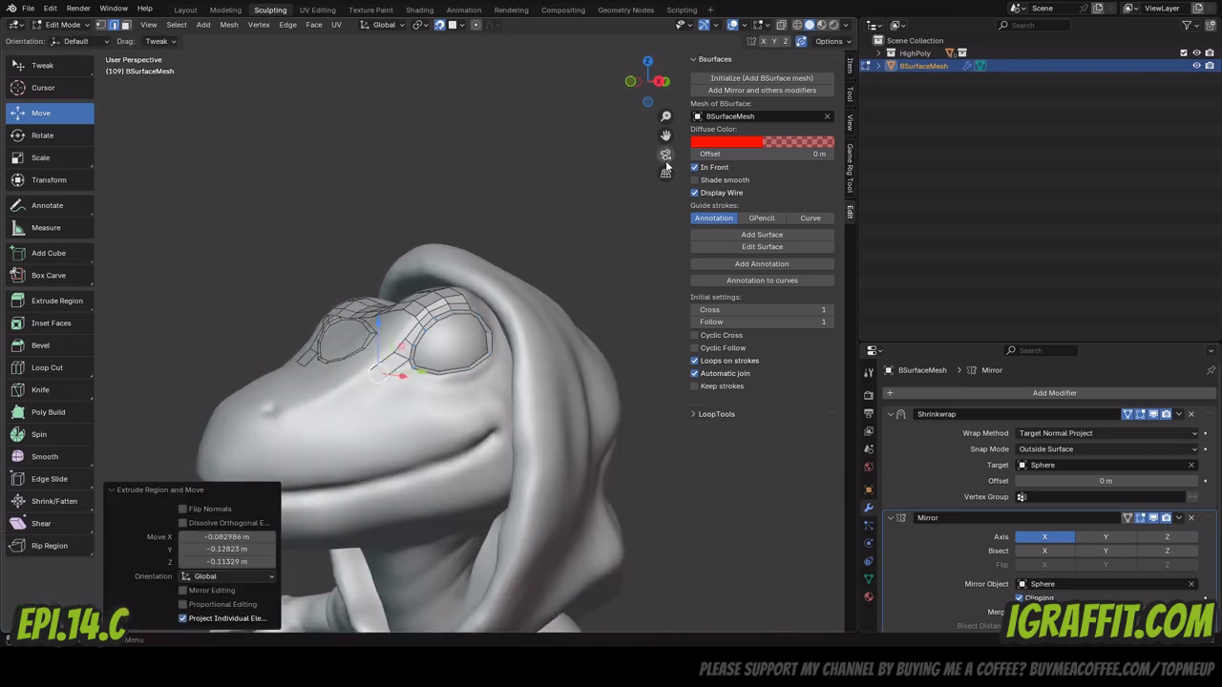
drag(622, 84, 599, 88)
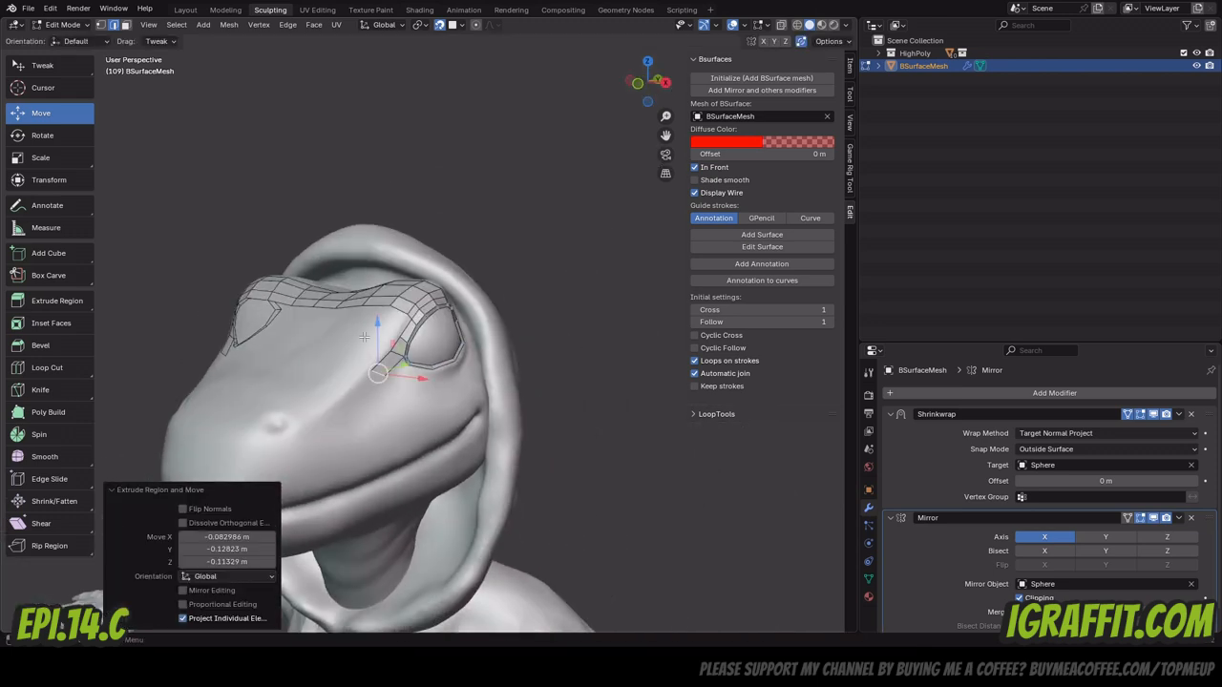
key(e)
click(346, 395)
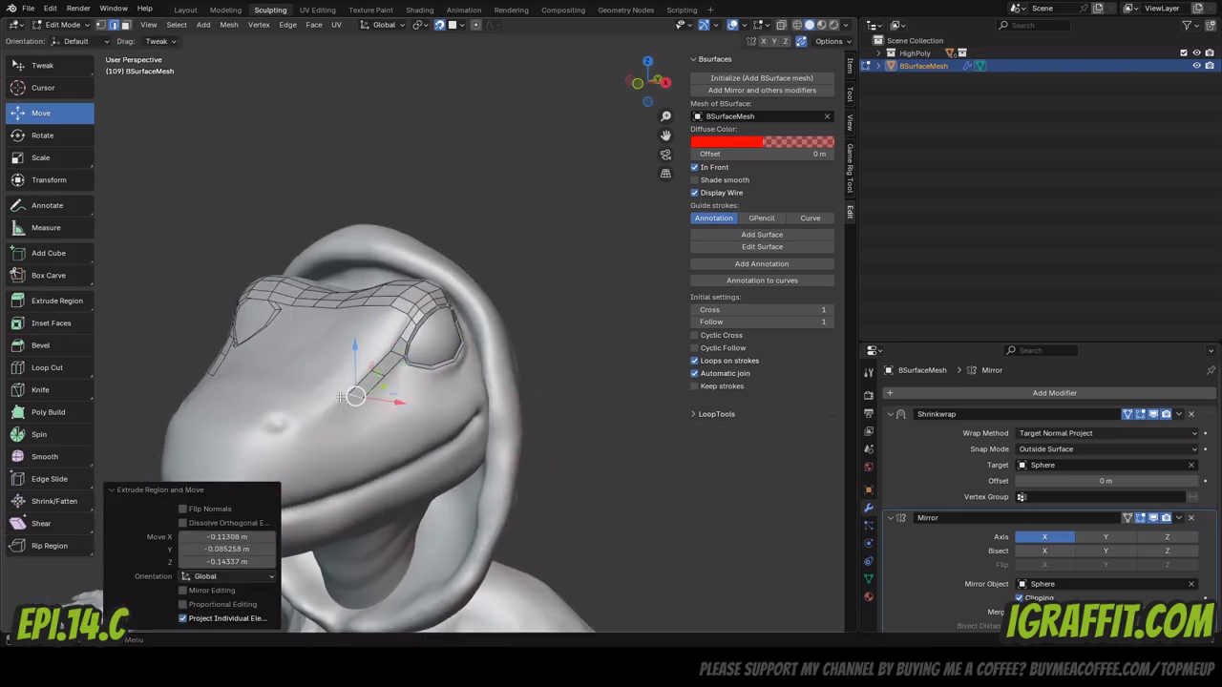
Reposition the lower vertices of the snout strip's two new faces to narrow the strip and straighten its lower outline.
drag(651, 91, 769, 29)
click(100, 25)
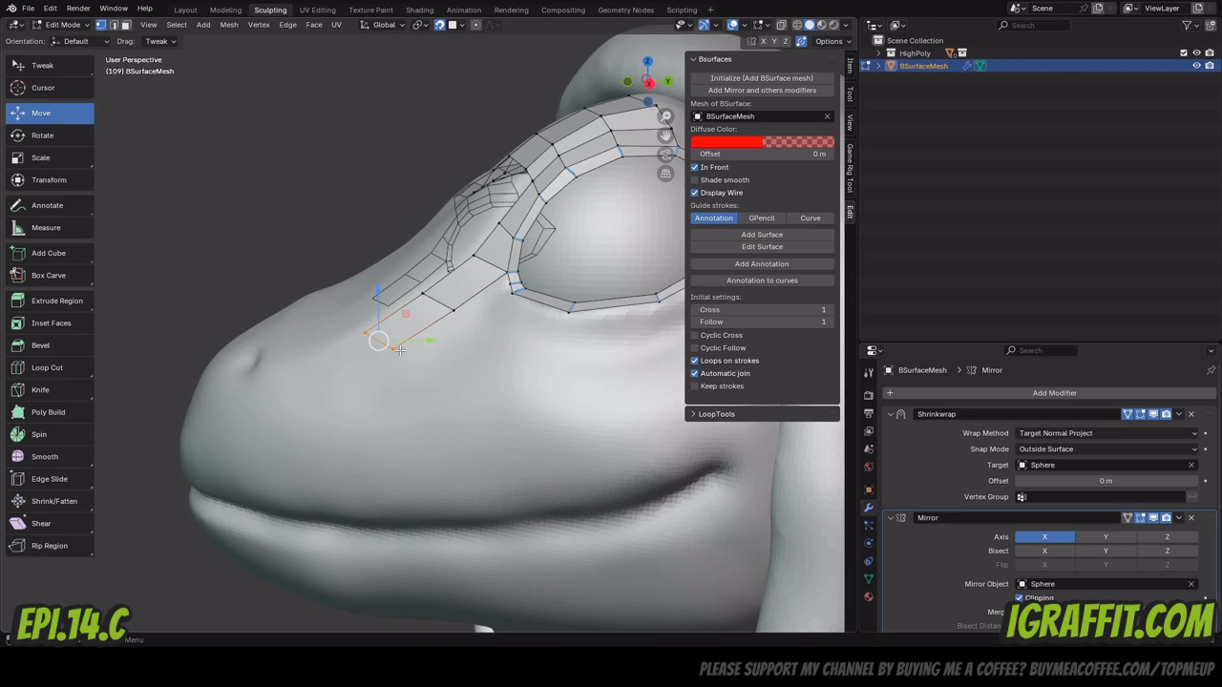
drag(399, 350, 374, 348)
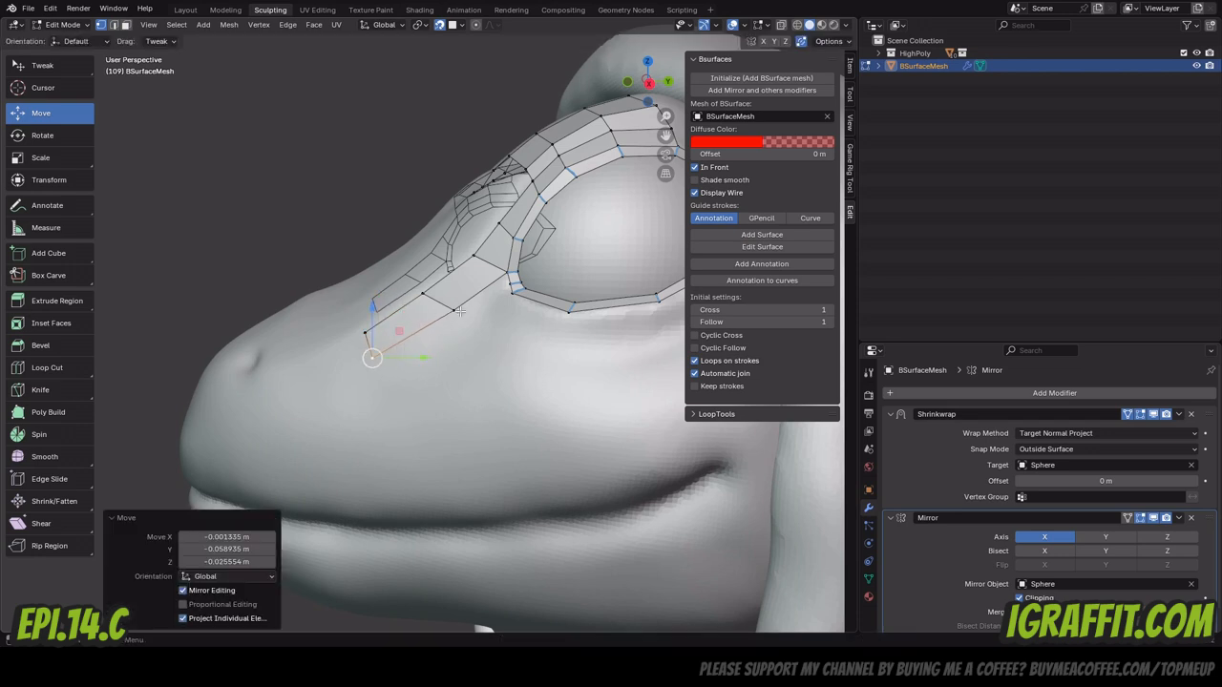
drag(460, 311, 438, 319)
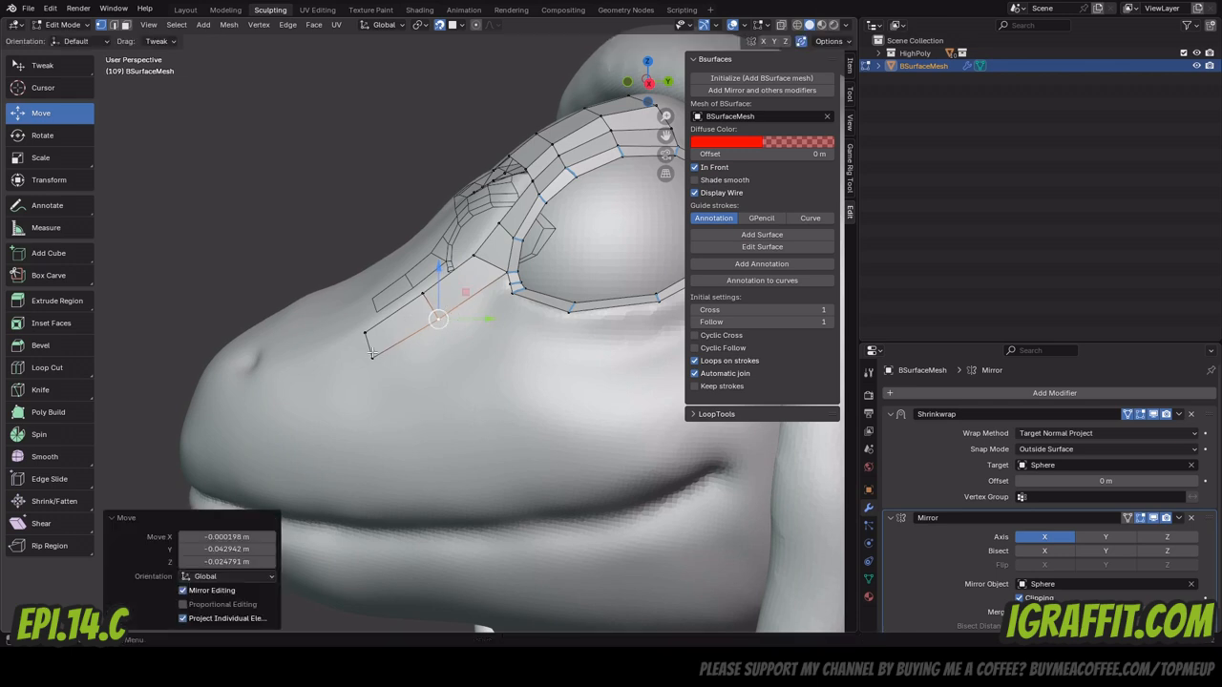
drag(372, 353, 370, 345)
click(440, 314)
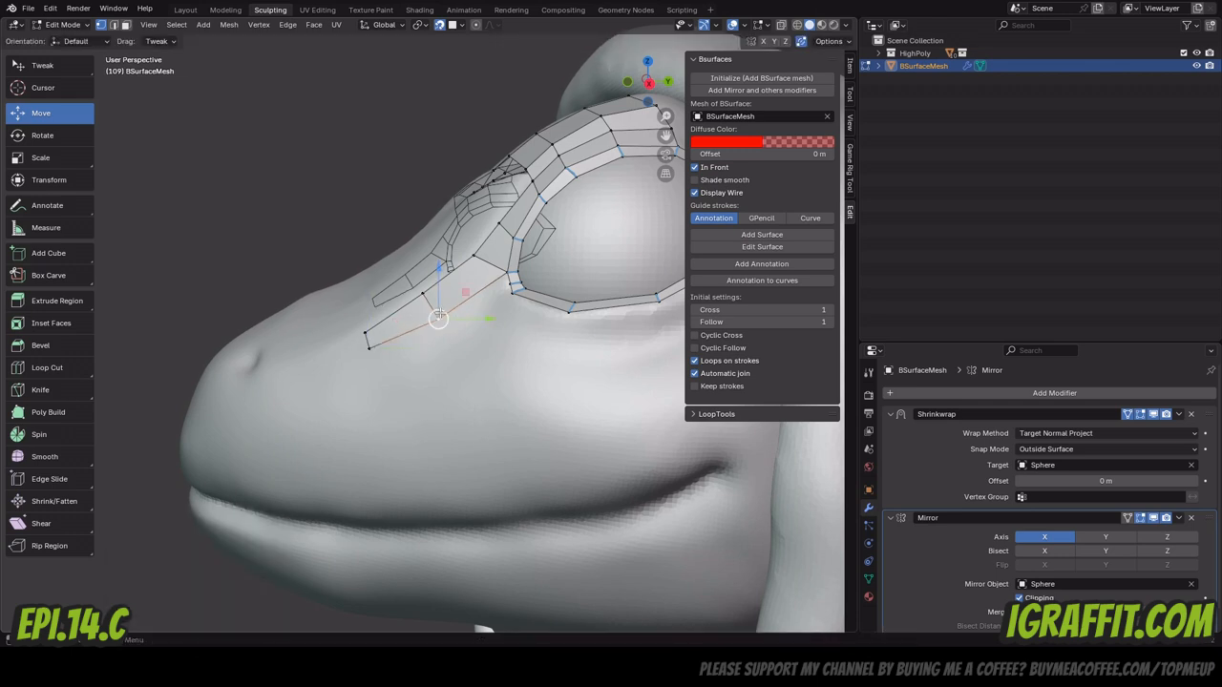
drag(438, 319, 435, 311)
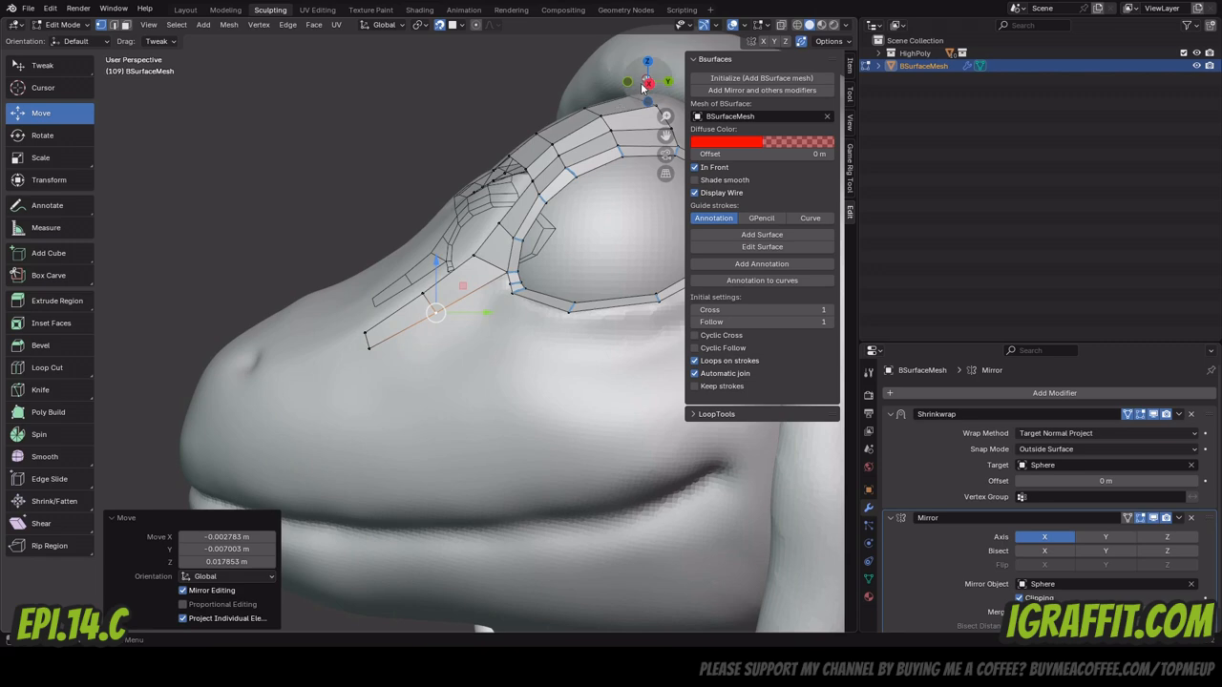
Extrude the snout strip's end edge two more times toward the nostril, about -0.14 m and -0.13 m along X.
drag(642, 86, 601, 101)
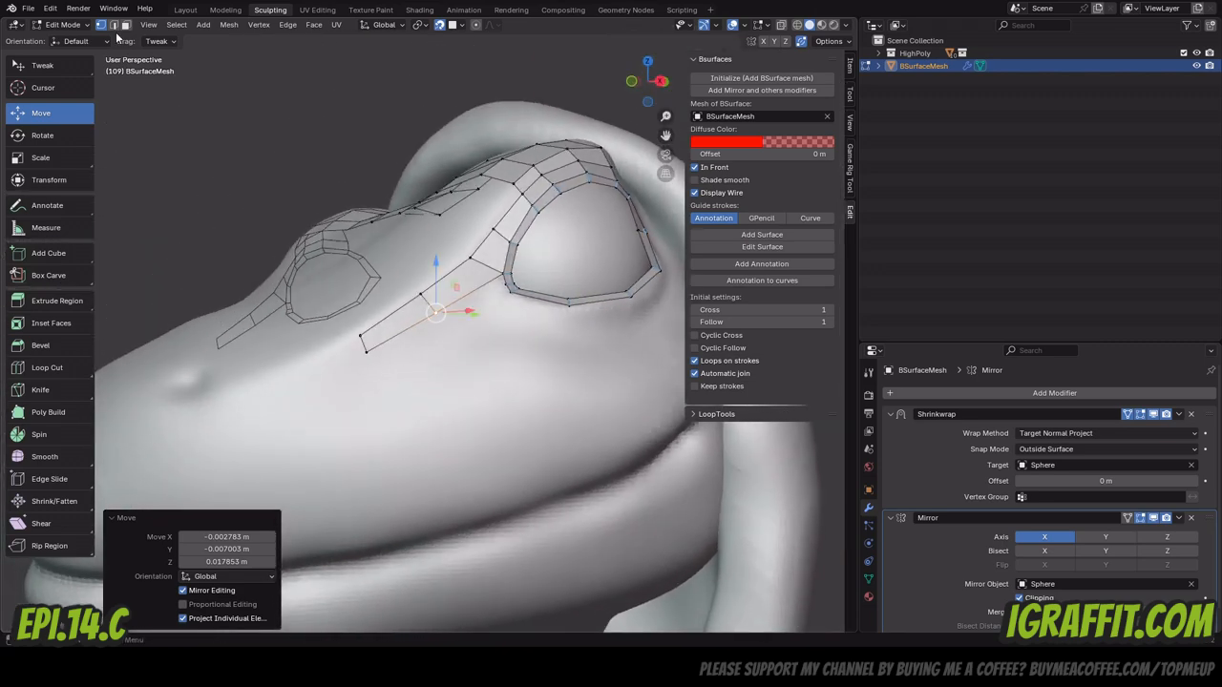
click(114, 25)
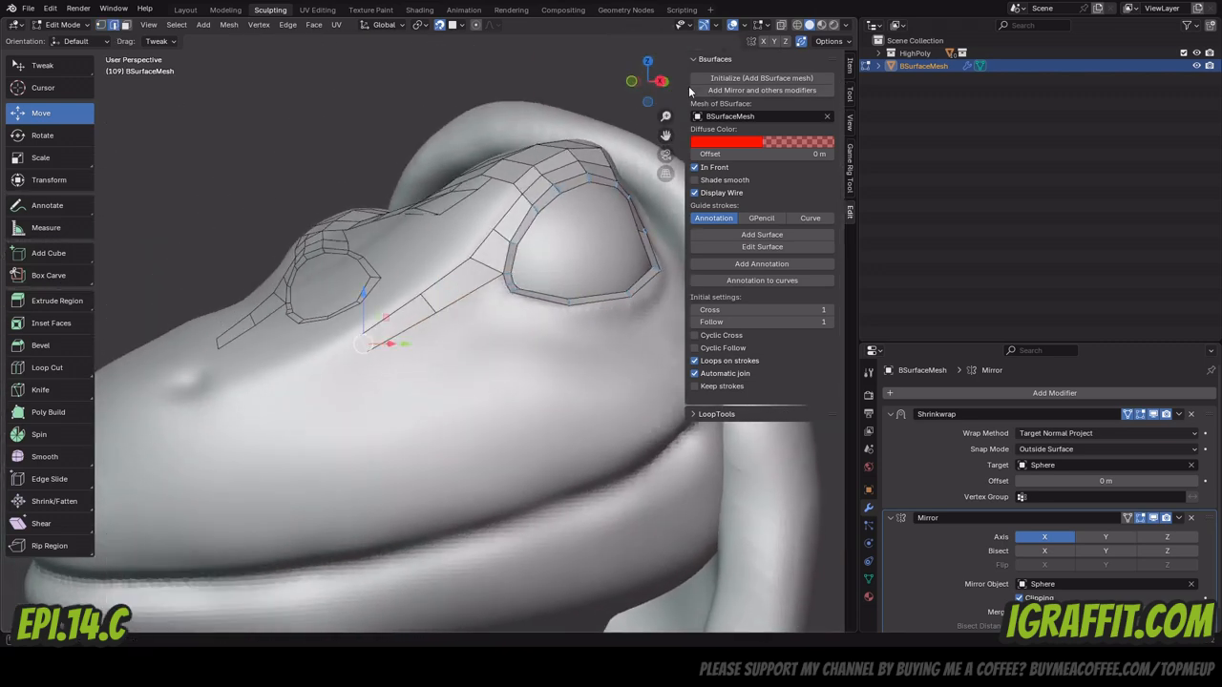
drag(647, 82, 581, 128)
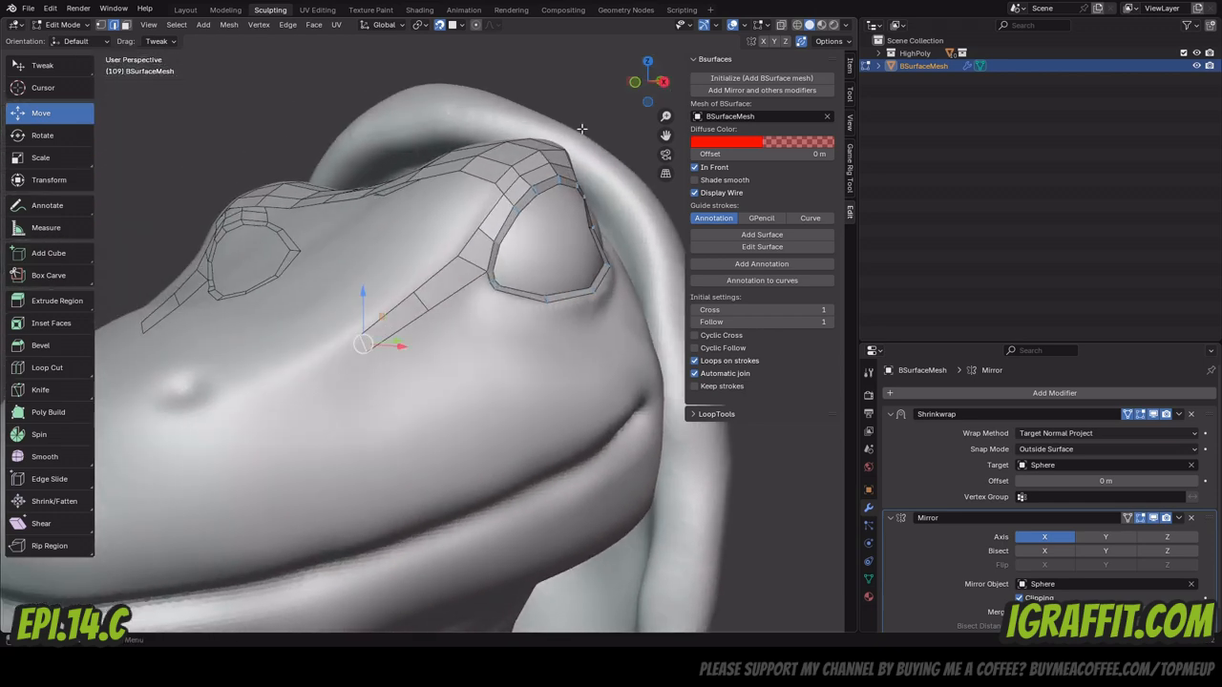
scroll(579, 130, down, 4)
scroll(354, 331, up, 2)
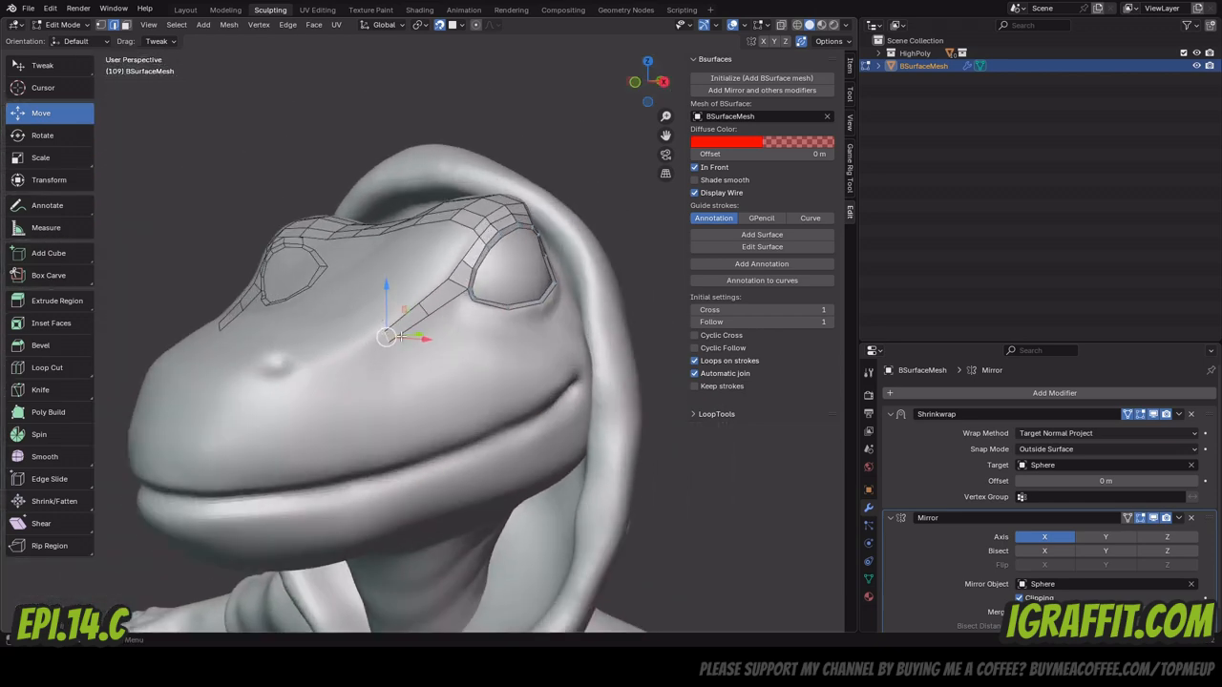
key(e)
click(327, 395)
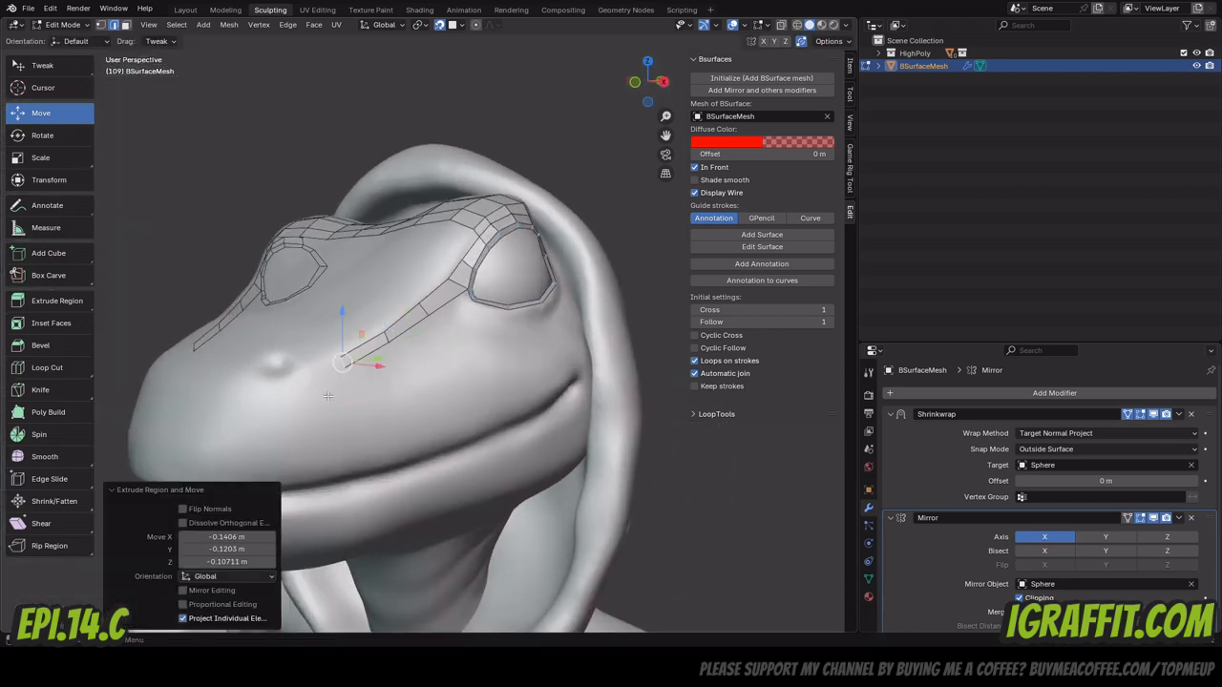
key(e)
click(296, 405)
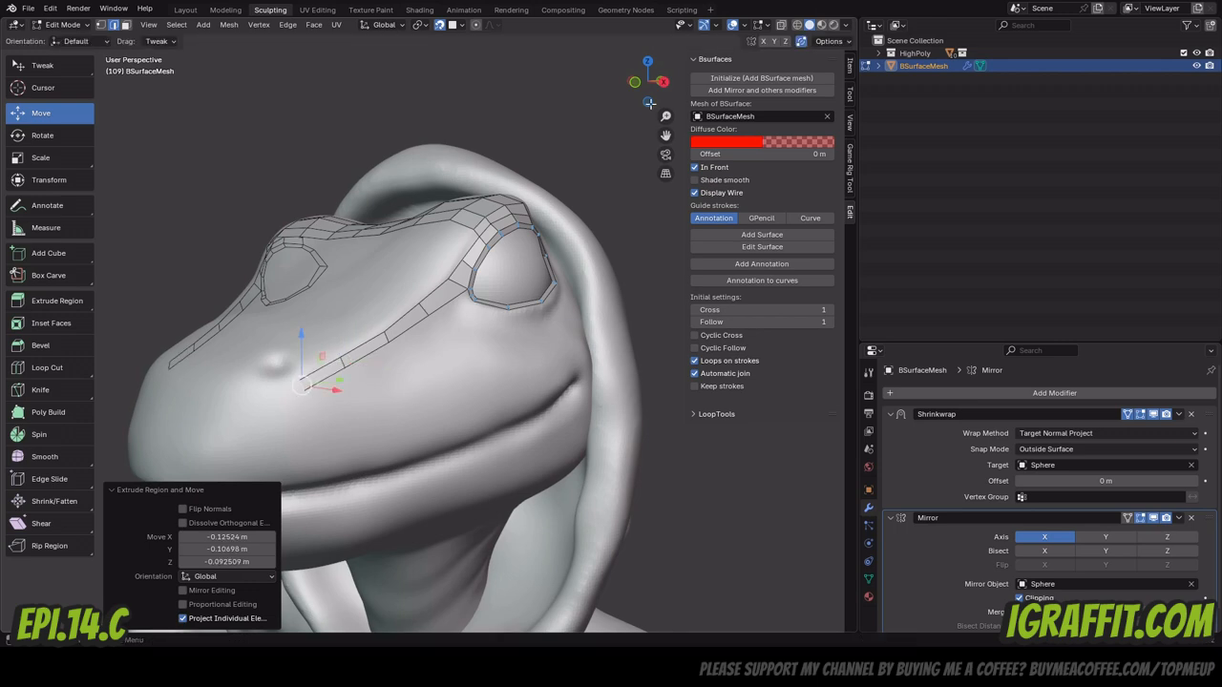
Extrude the strip's end edge below the nostril, about -0.10 m along X.
drag(650, 103, 689, 105)
scroll(360, 336, down, 3)
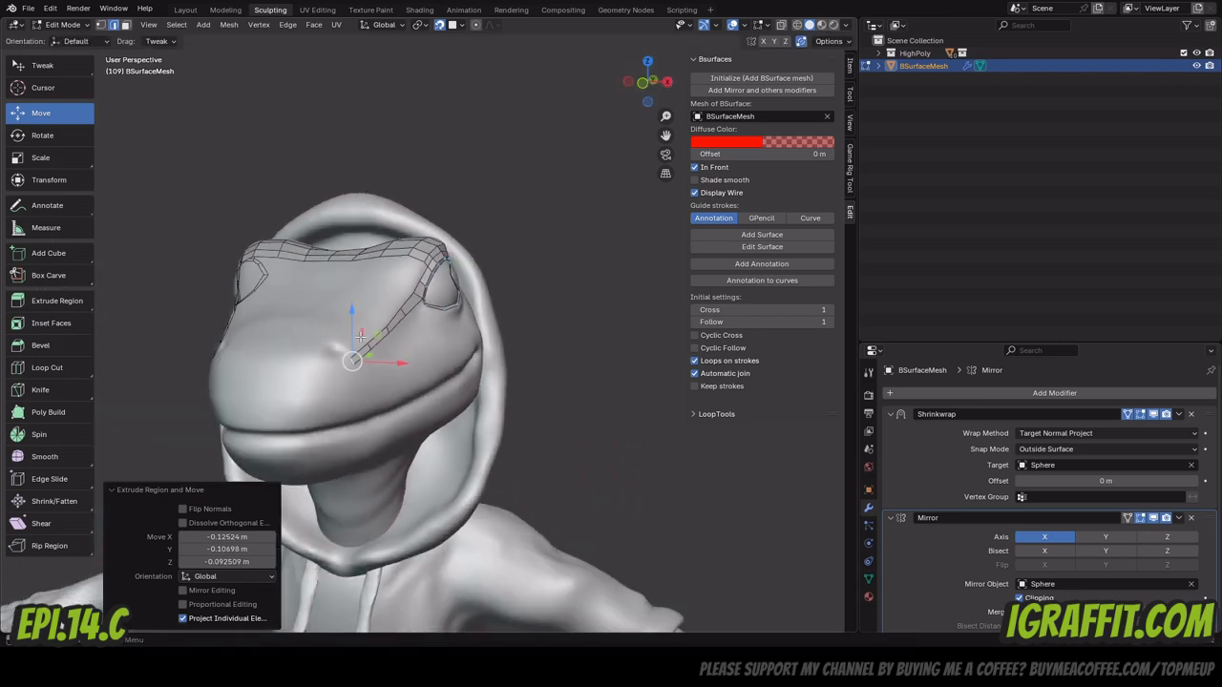
key(e)
click(353, 346)
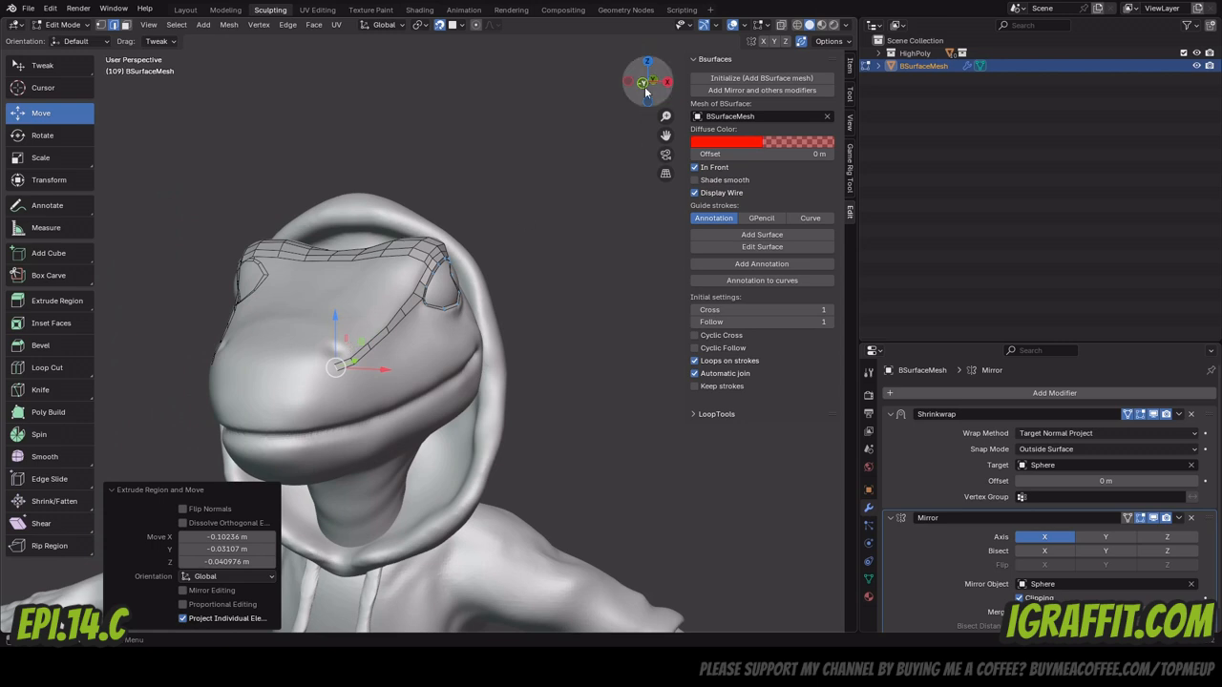
Extrude the strip's end edge across the front of the snout, about -0.16 m along X each time, to the mirrored half at the centerline.
drag(649, 84, 869, 32)
scroll(370, 347, up, 3)
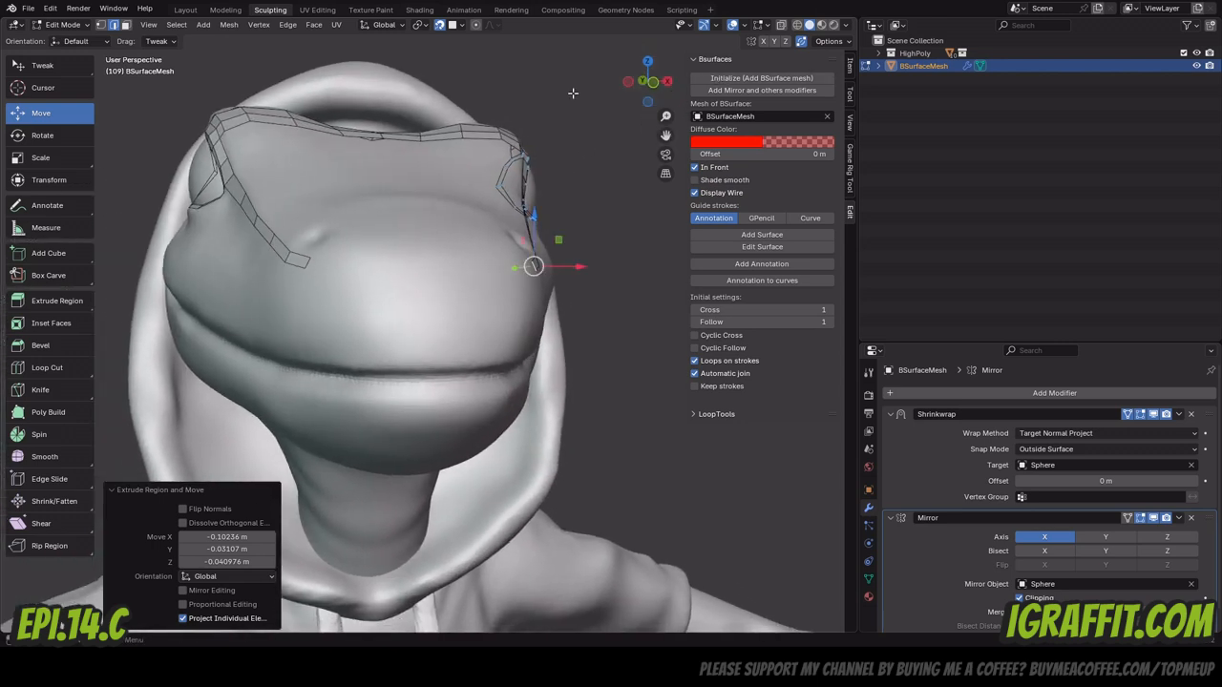
drag(637, 83, 549, 224)
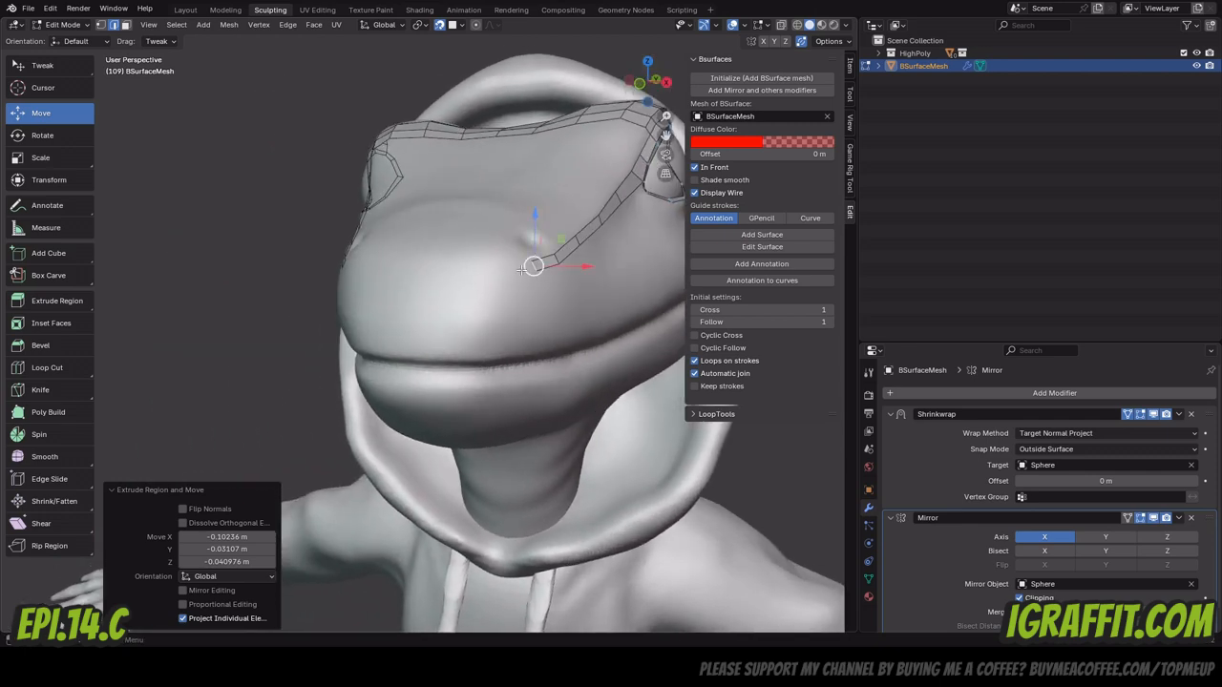
drag(534, 266, 480, 276)
click(480, 276)
key(e)
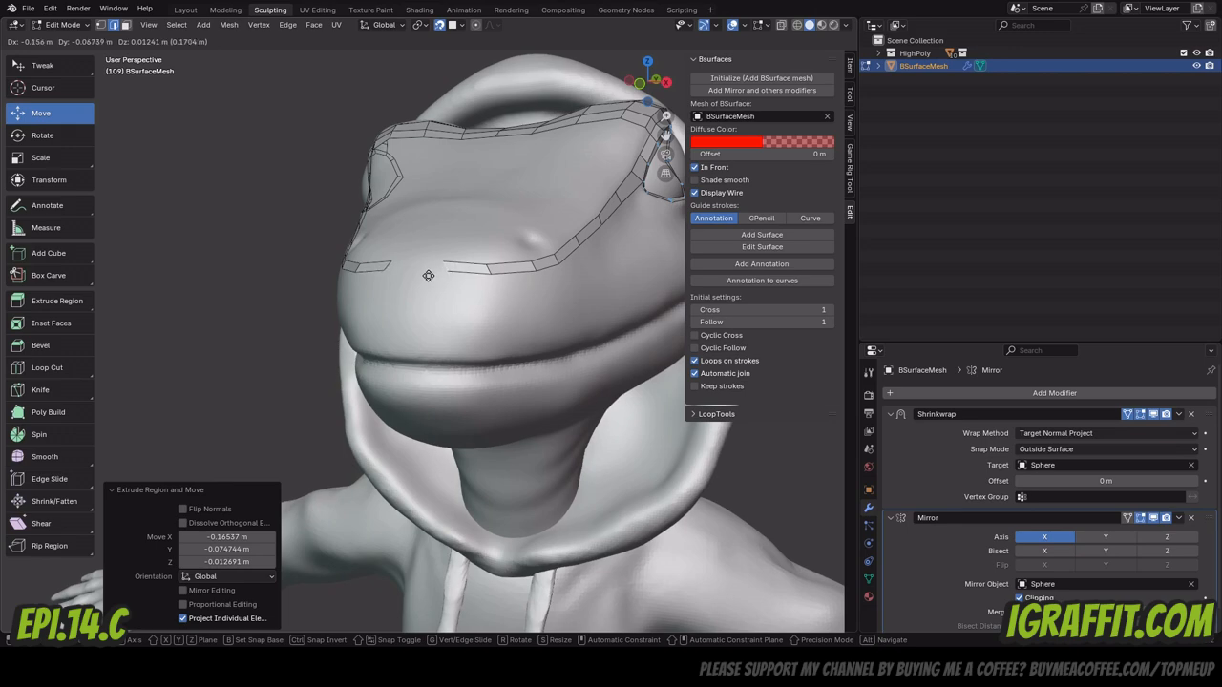
click(384, 277)
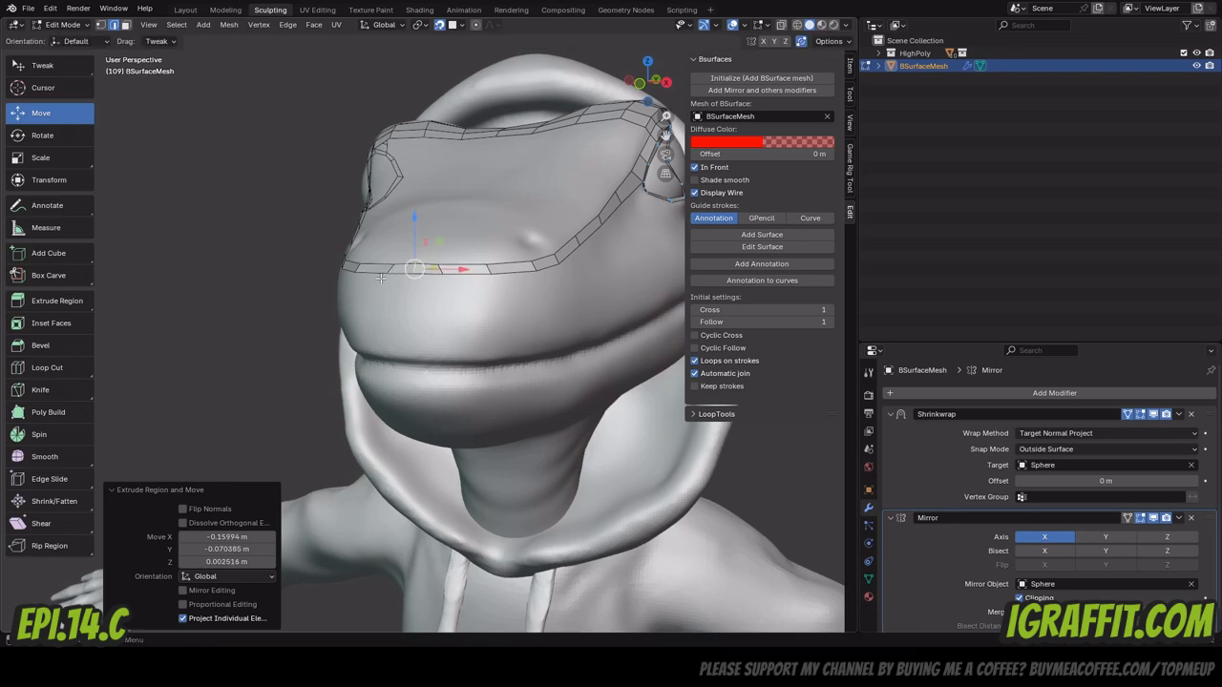
Extrude the front border edges of the brow surface between the eyes toward the snout, about -0.10 m along Y and -0.07 m along Z.
drag(652, 87, 628, 92)
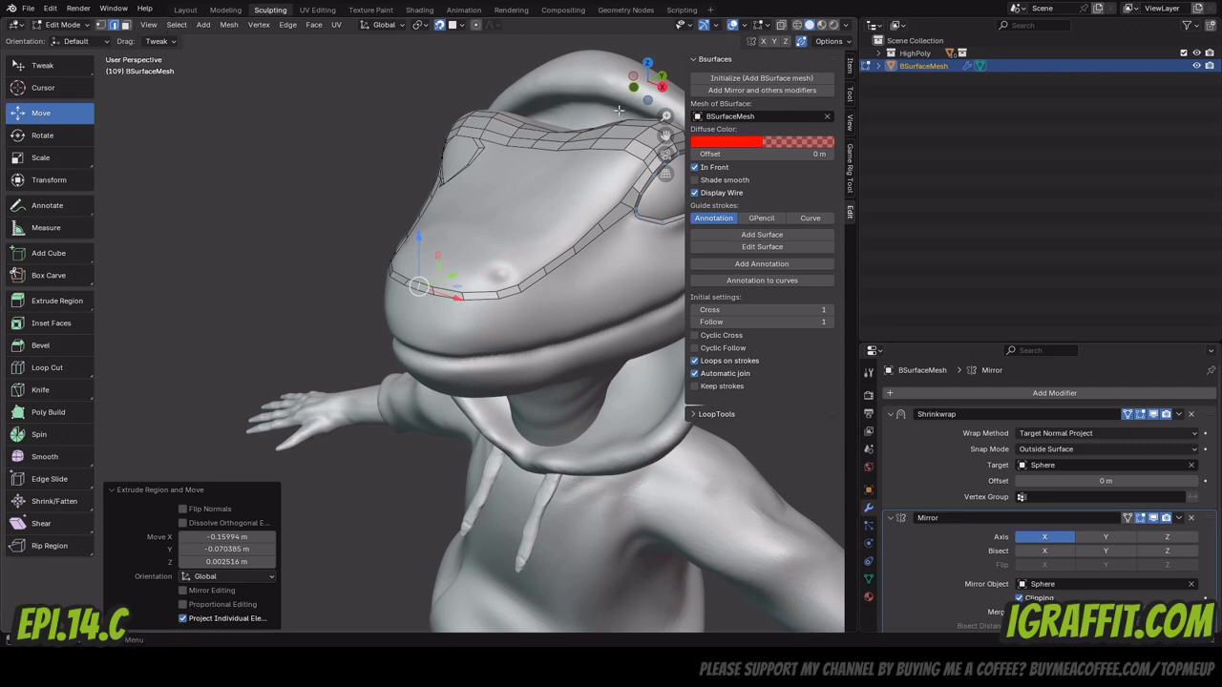
click(611, 148)
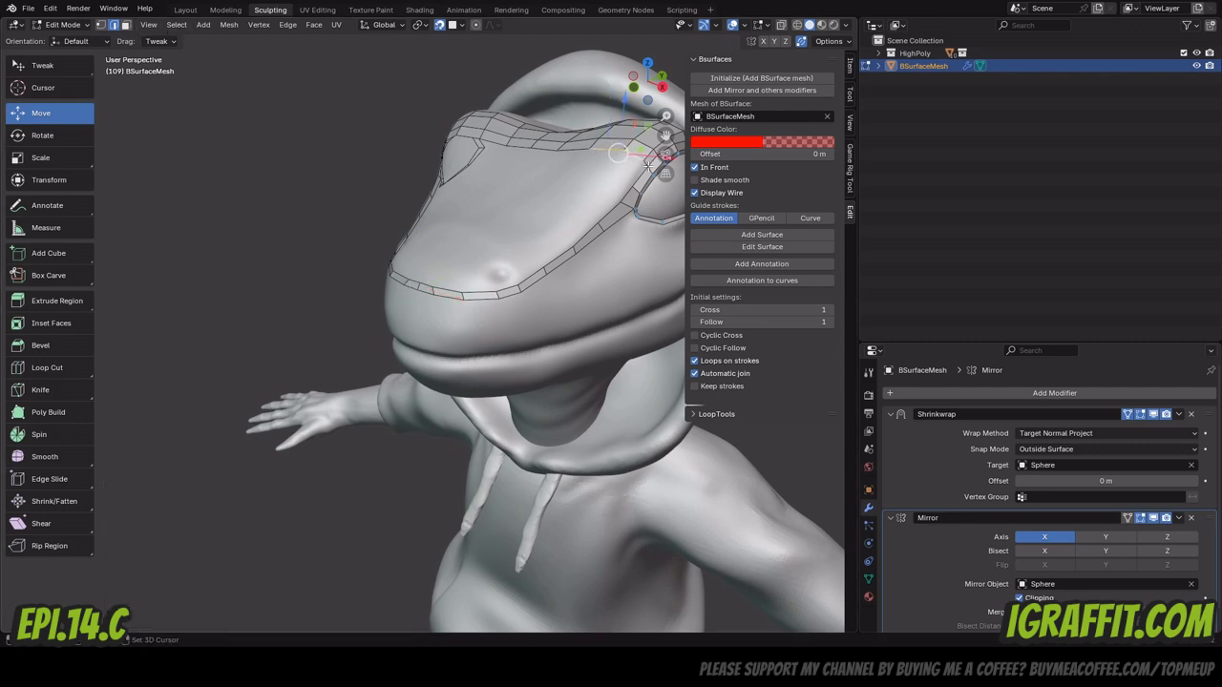
middle_drag(645, 182, 534, 244)
scroll(650, 158, up, 1)
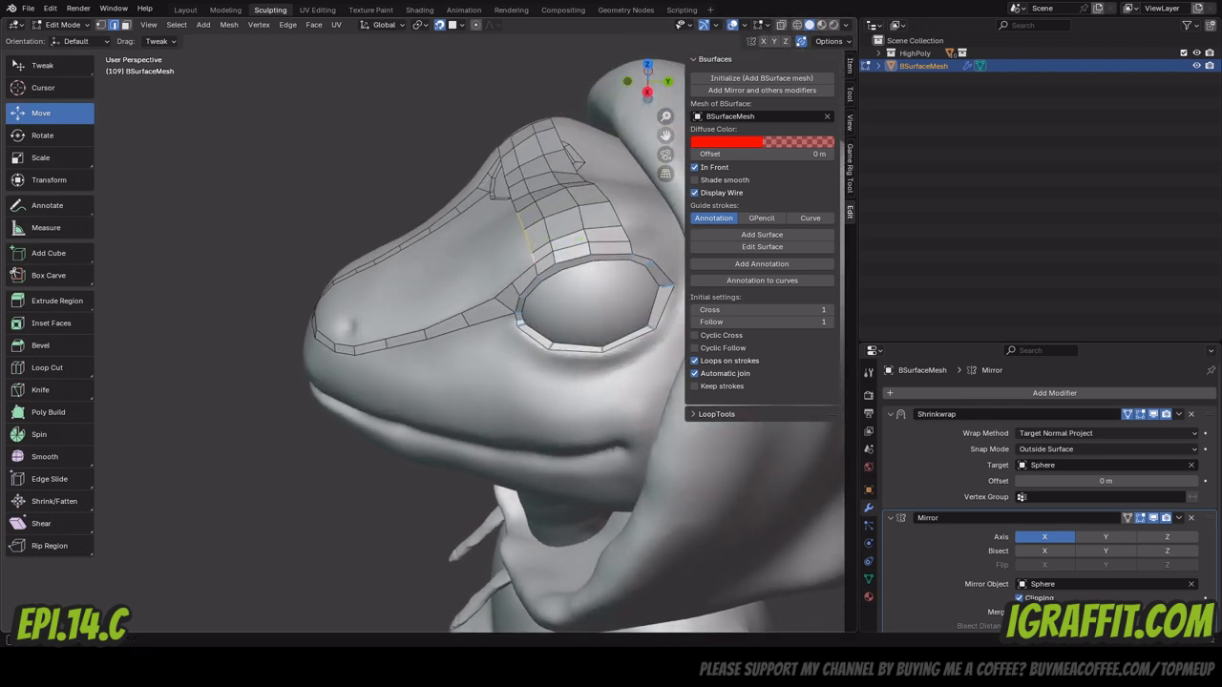
scroll(620, 162, up, 2)
shift+middle_drag(667, 136, 498, 156)
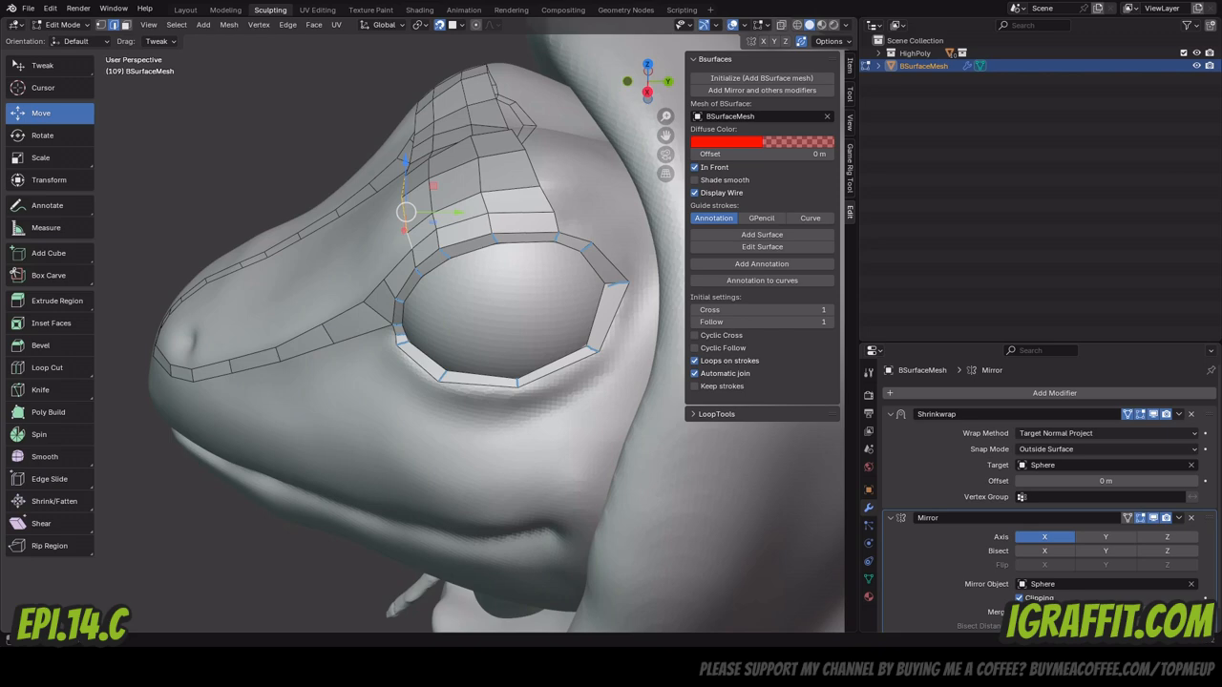
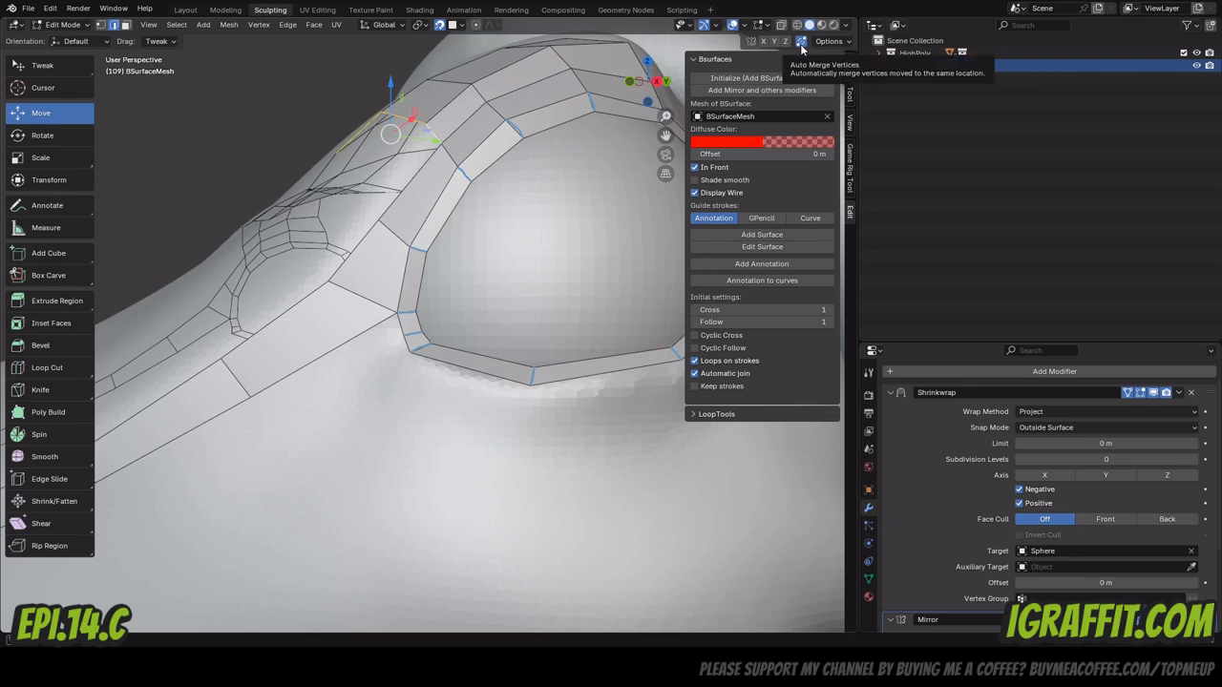
drag(648, 84, 644, 114)
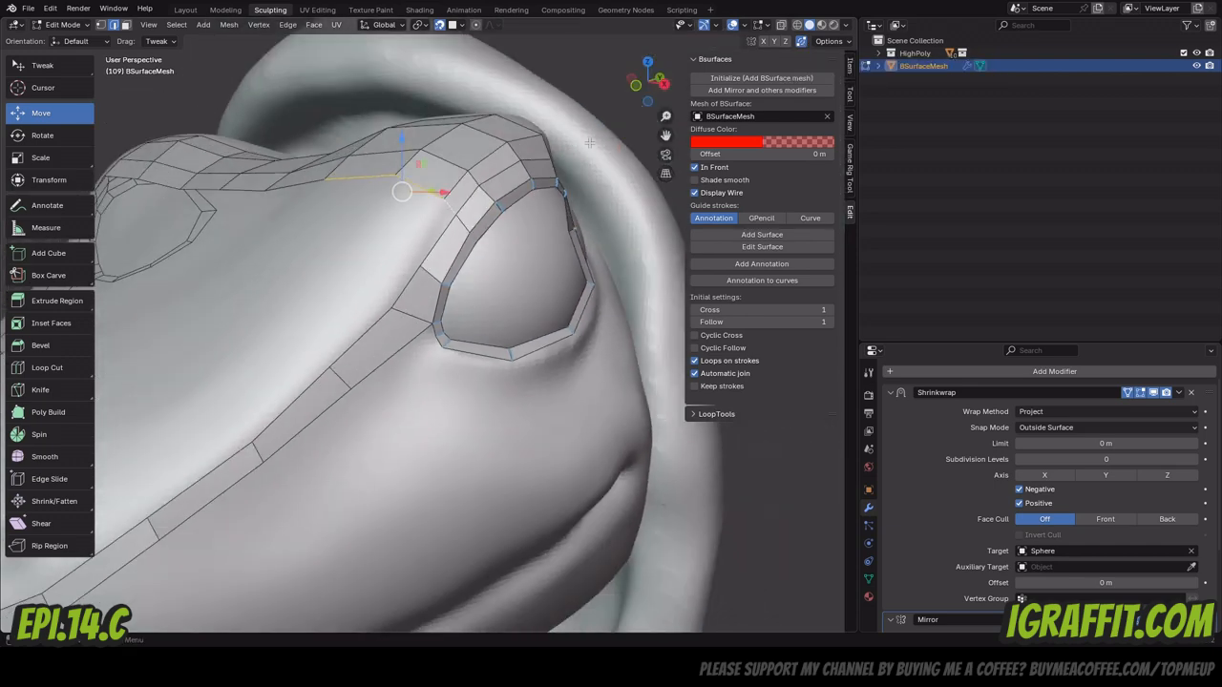
drag(647, 83, 634, 95)
scroll(573, 197, up, 3)
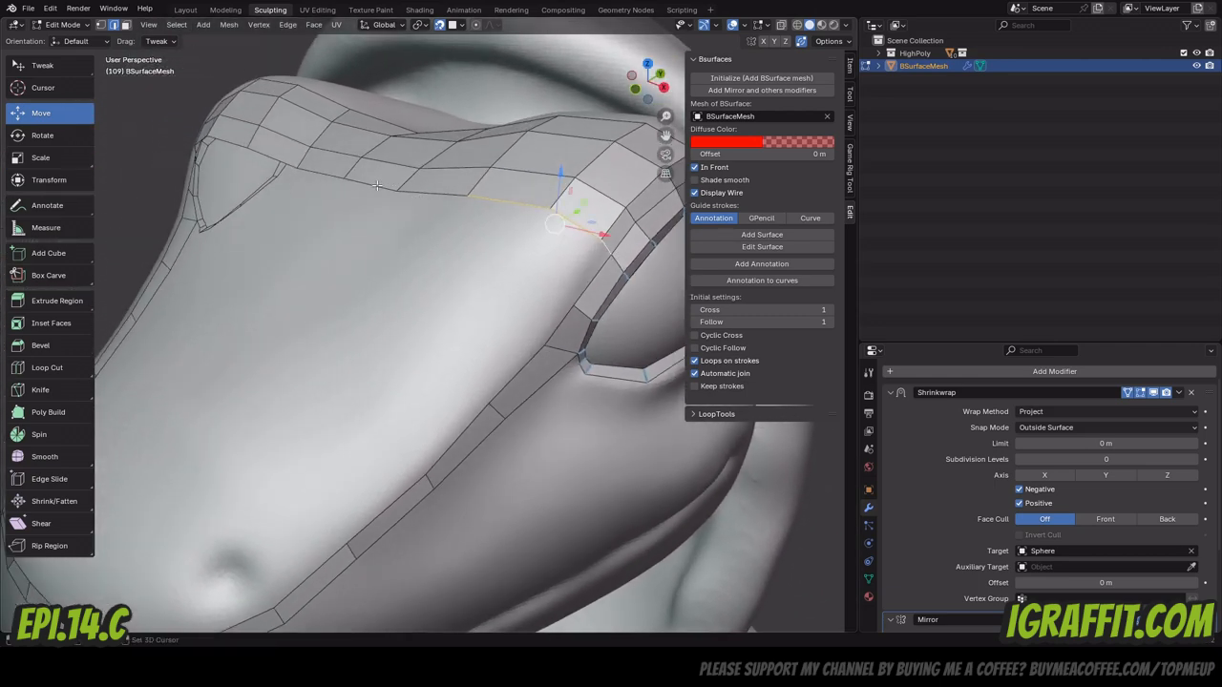
drag(637, 92, 649, 99)
key(e)
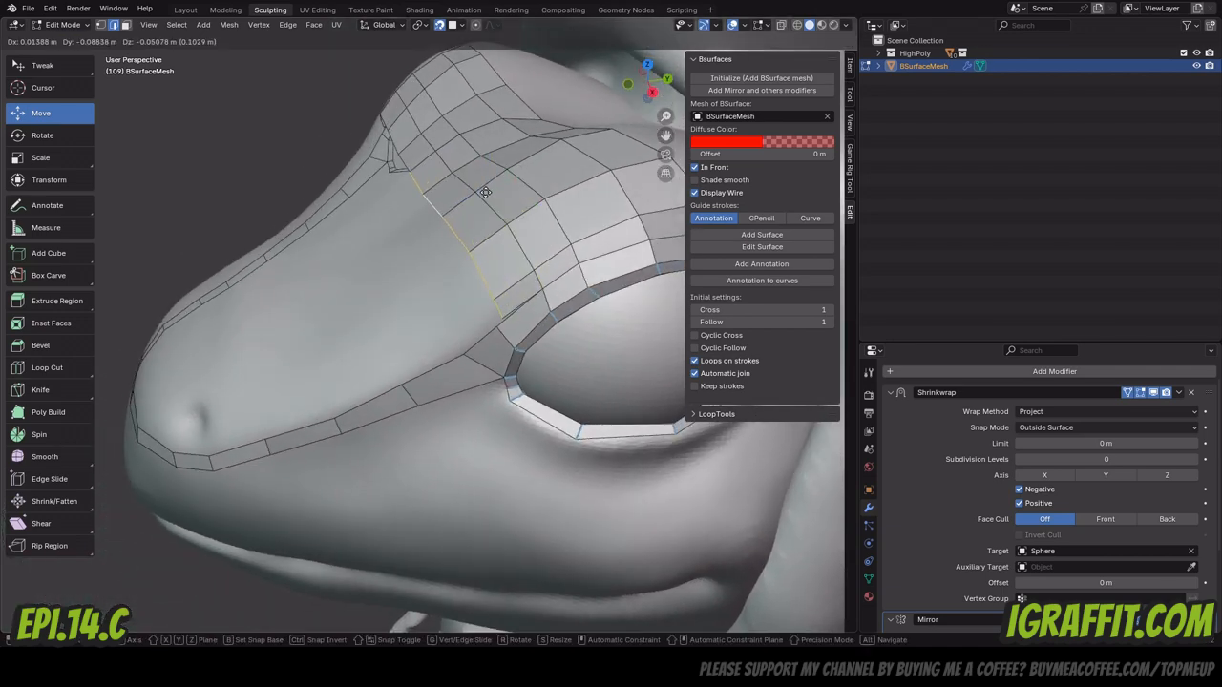
click(480, 198)
scroll(508, 271, up, 2)
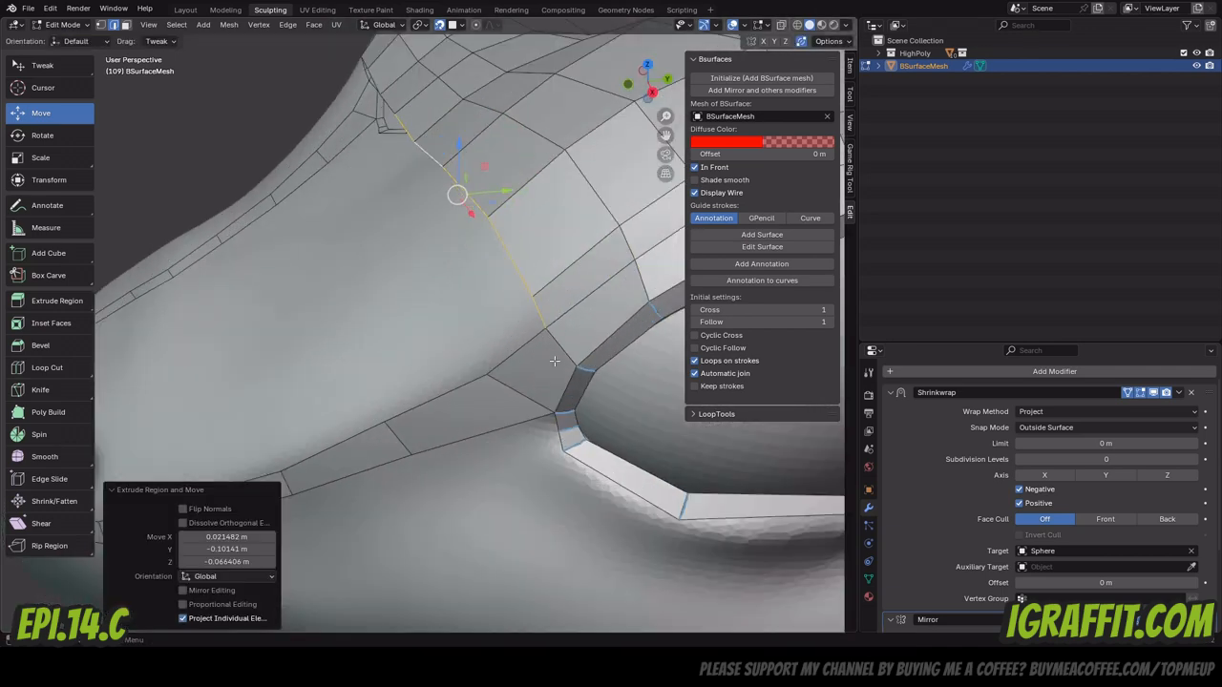
scroll(544, 326, down, 4)
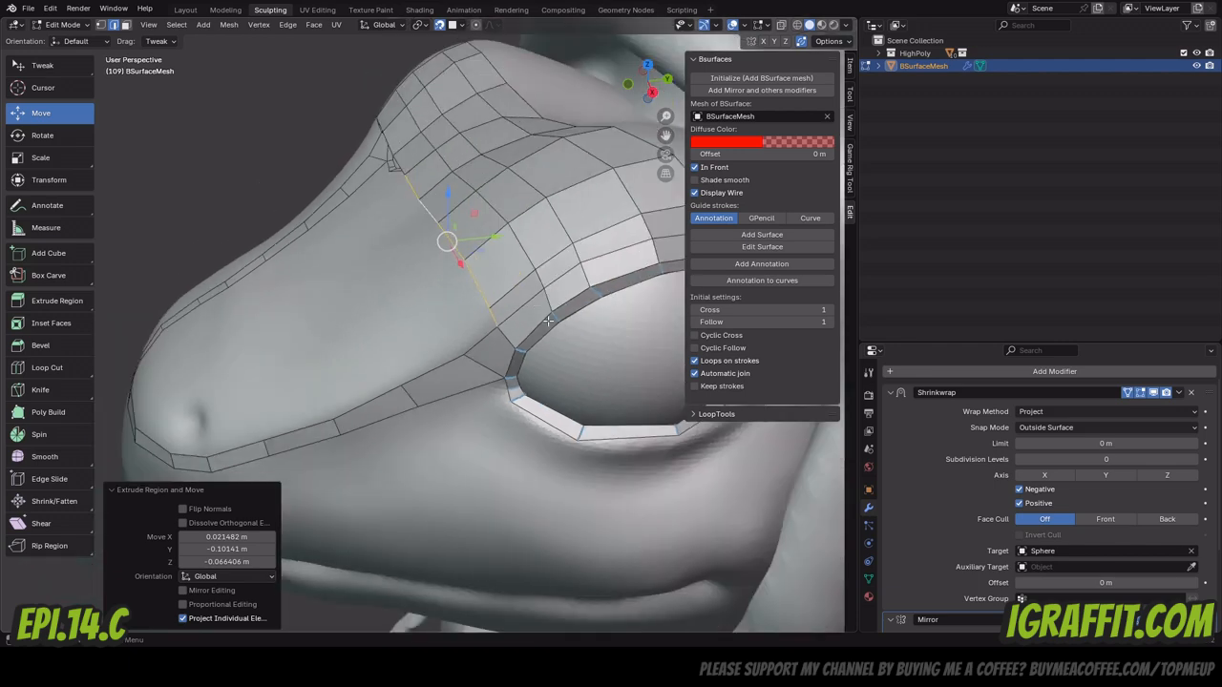
Extrude the brow surface's front edges two more rows down the snout, about -0.08 m and -0.15 m along Y.
mouse_move(429, 258)
middle_down()
mouse_move(447, 310)
mouse_move(429, 264)
middle_up()
scroll(429, 264, down, 2)
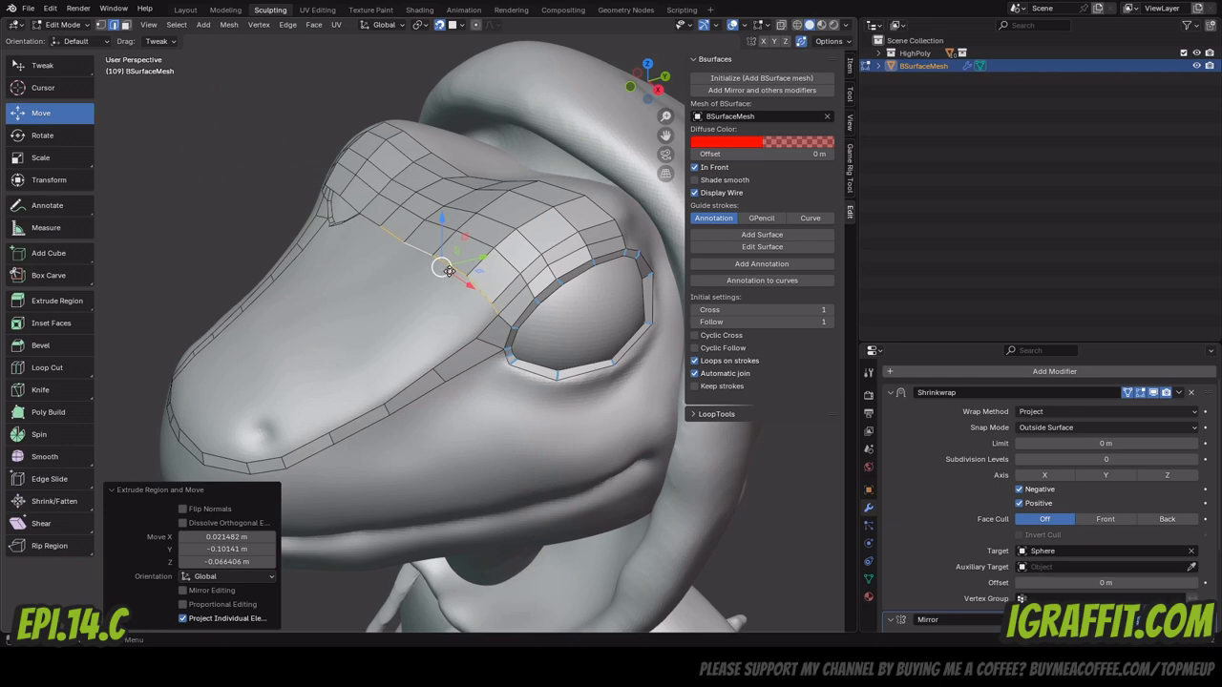
key(e)
click(430, 293)
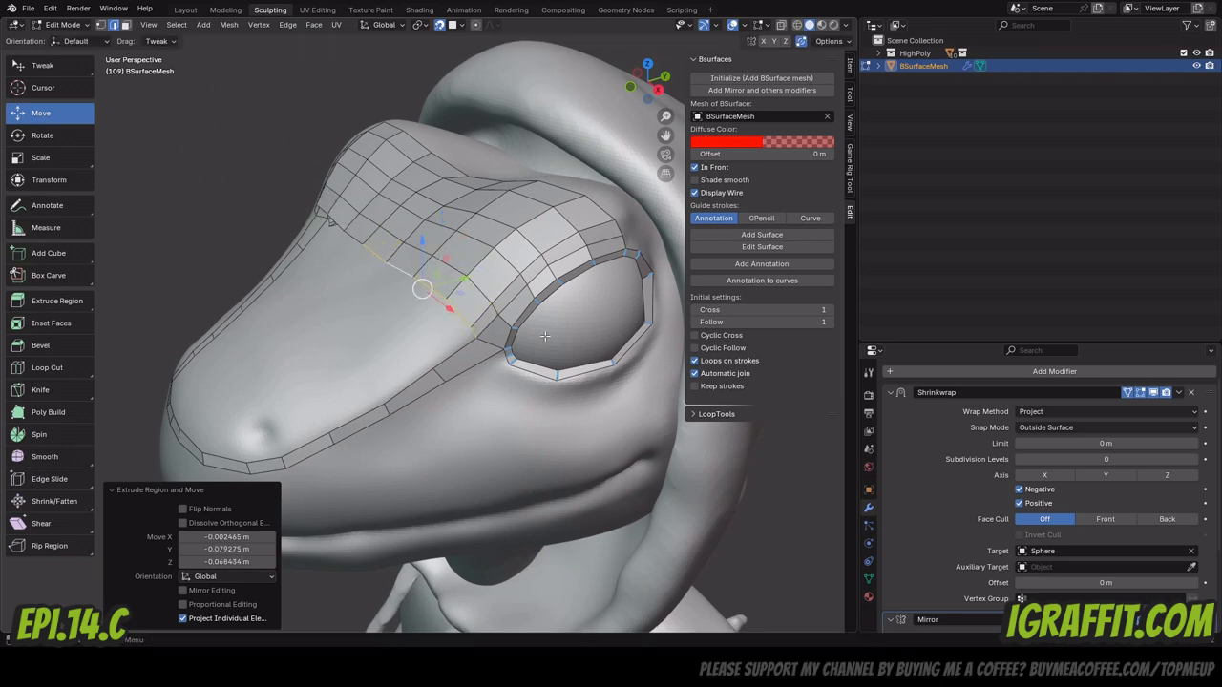
scroll(545, 372, up, 4)
scroll(537, 325, down, 4)
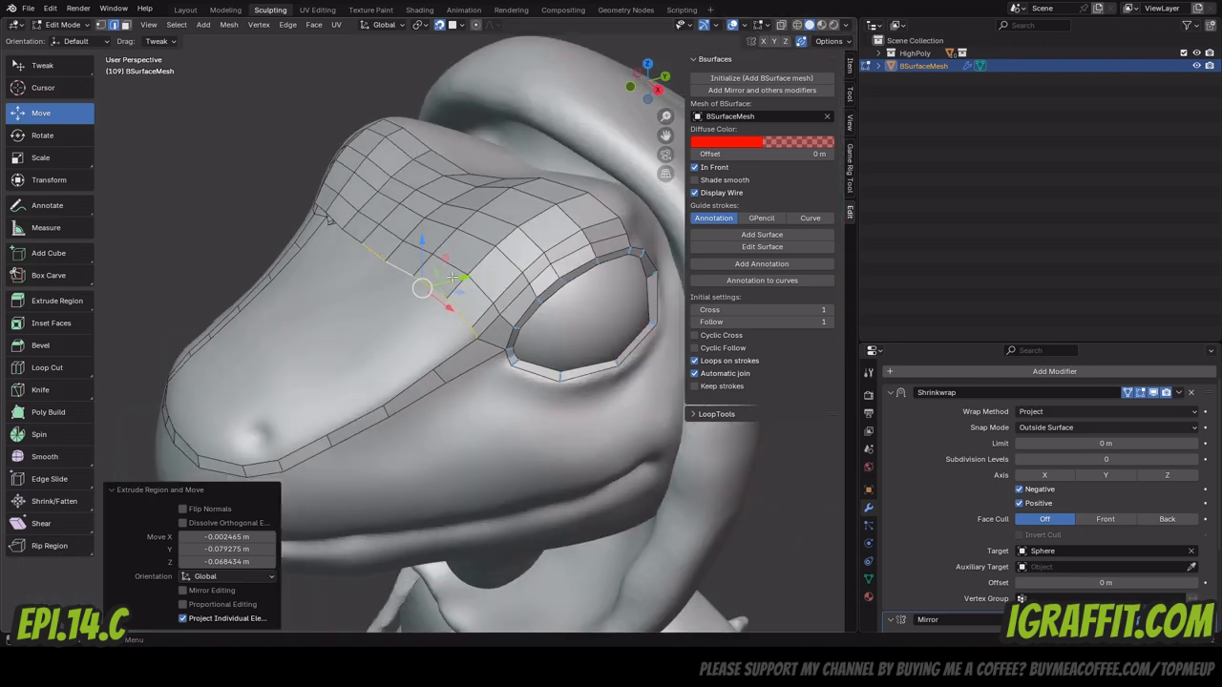
key(g)
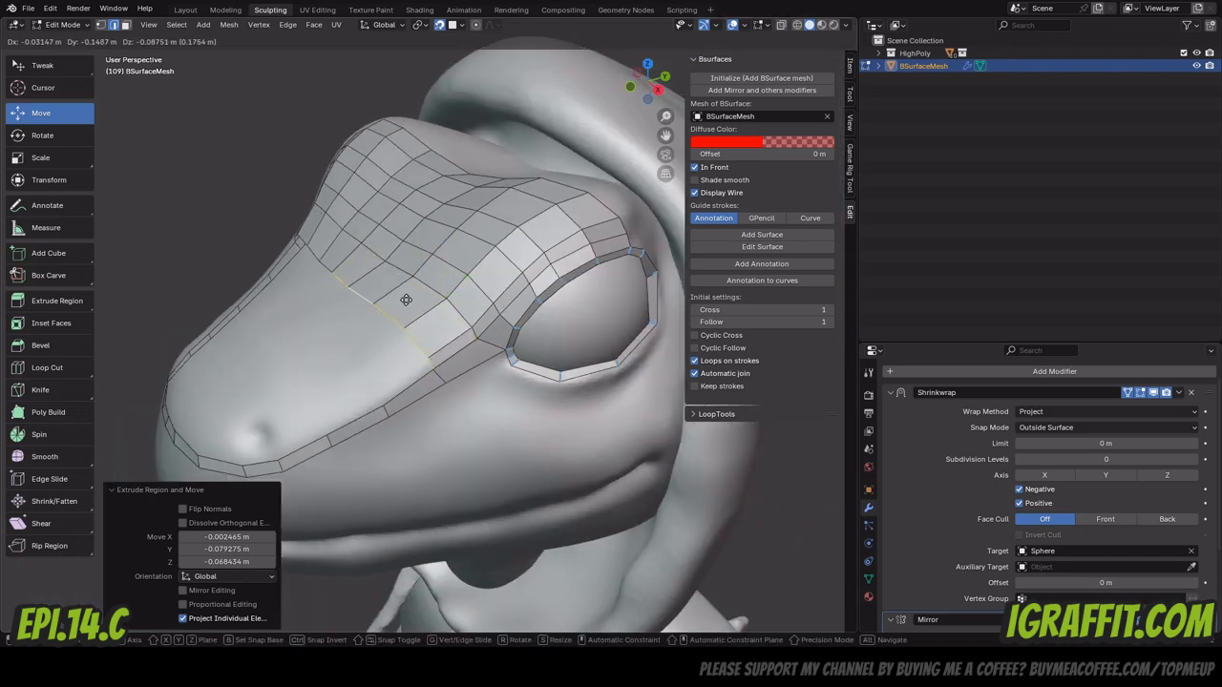
click(406, 300)
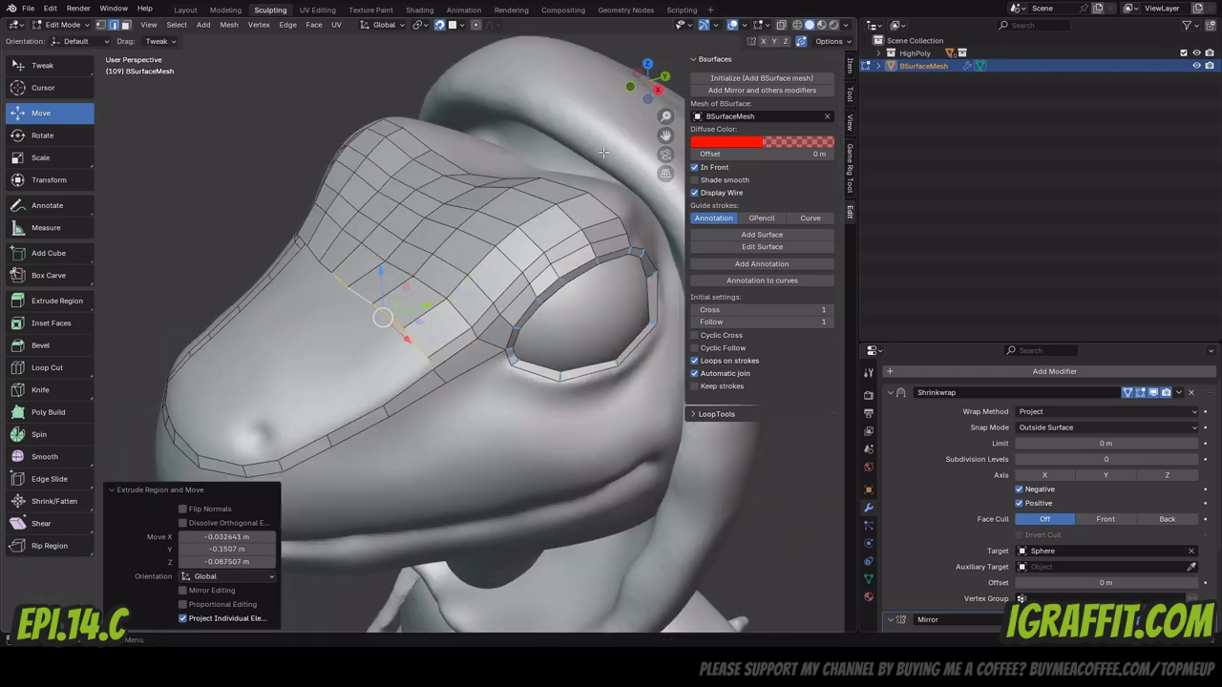
Extrude two further rows from the front edges along the top of the snout, about -0.12 m and -0.19 m along Y.
drag(648, 93, 743, 101)
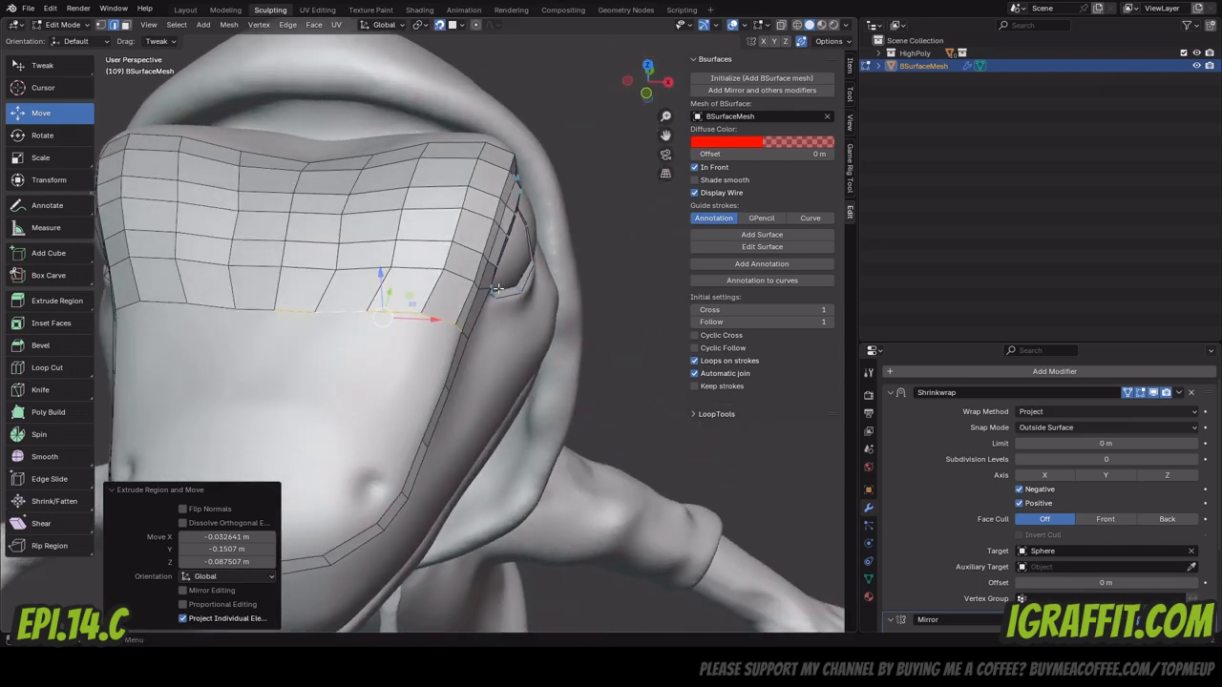
key(g)
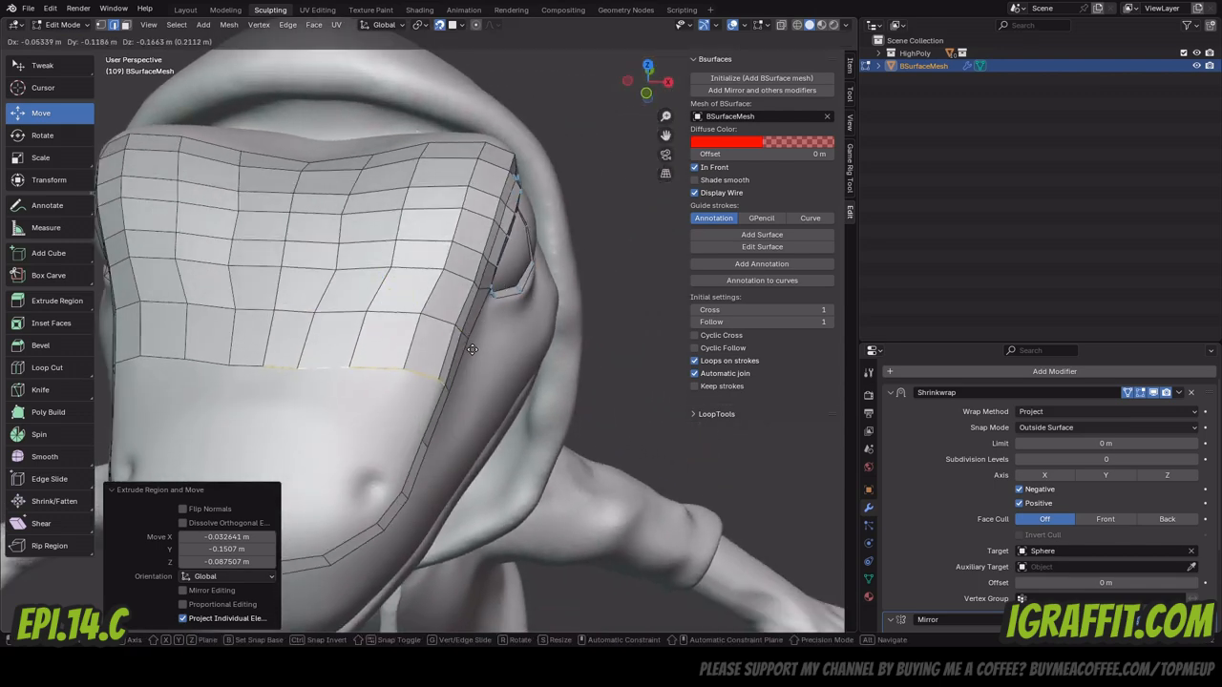
click(471, 350)
mouse_move(647, 82)
mouse_down()
mouse_move(659, 88)
mouse_move(645, 89)
mouse_up()
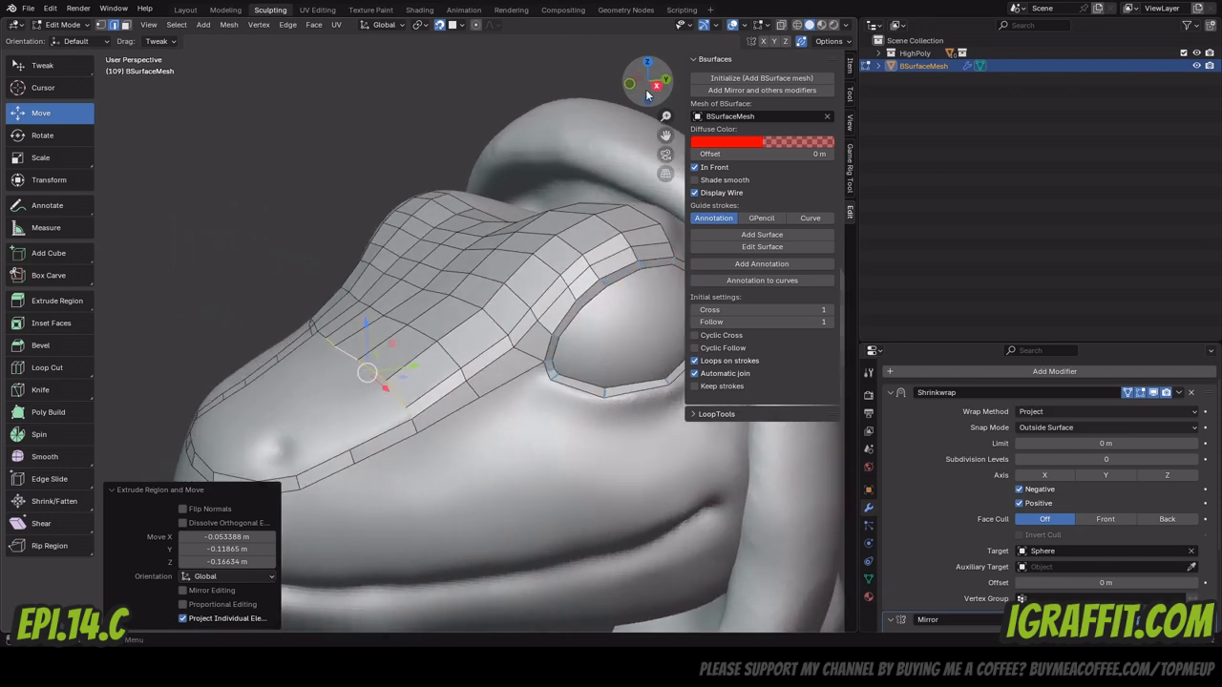
drag(665, 135, 782, 75)
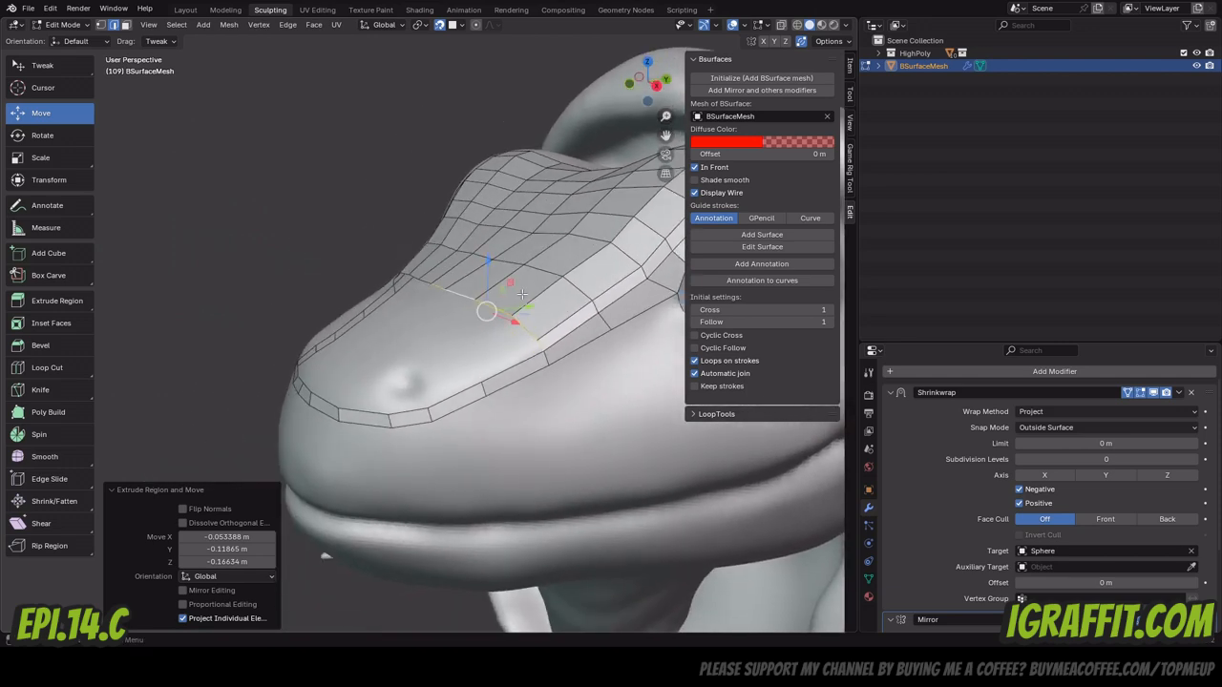
key(g)
click(468, 320)
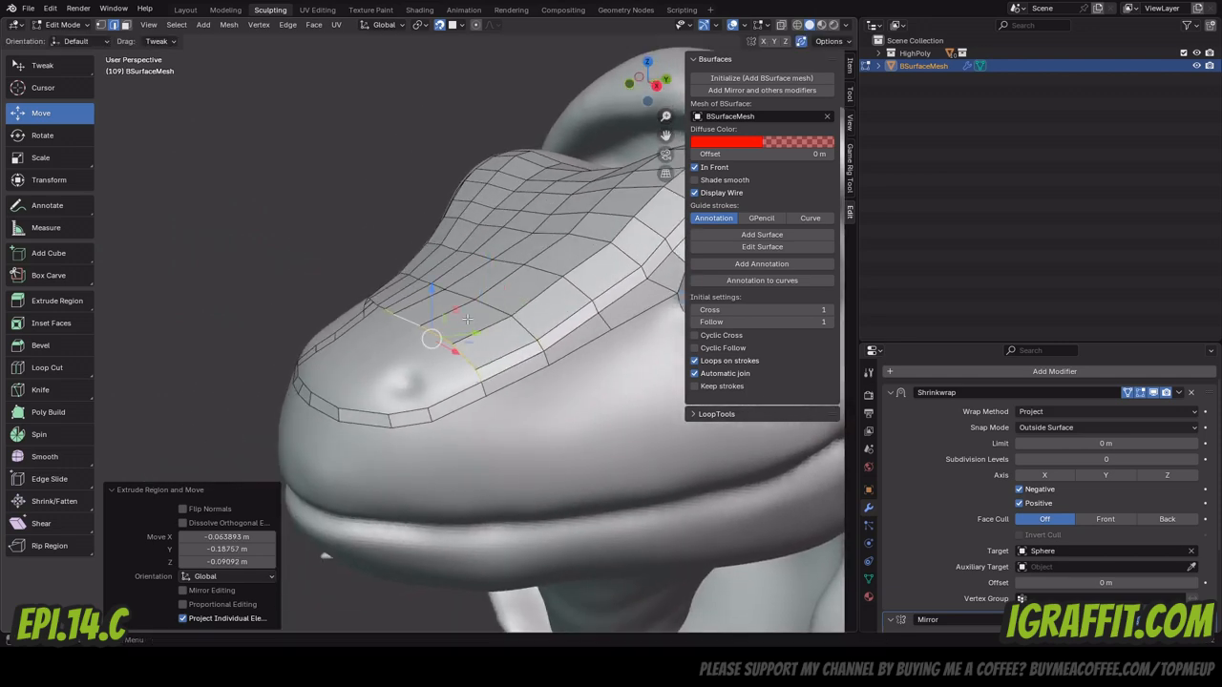
Try to extrude the front edges over the nostril, about -0.16 m along Y, and undo that extrusion.
key(g)
click(417, 341)
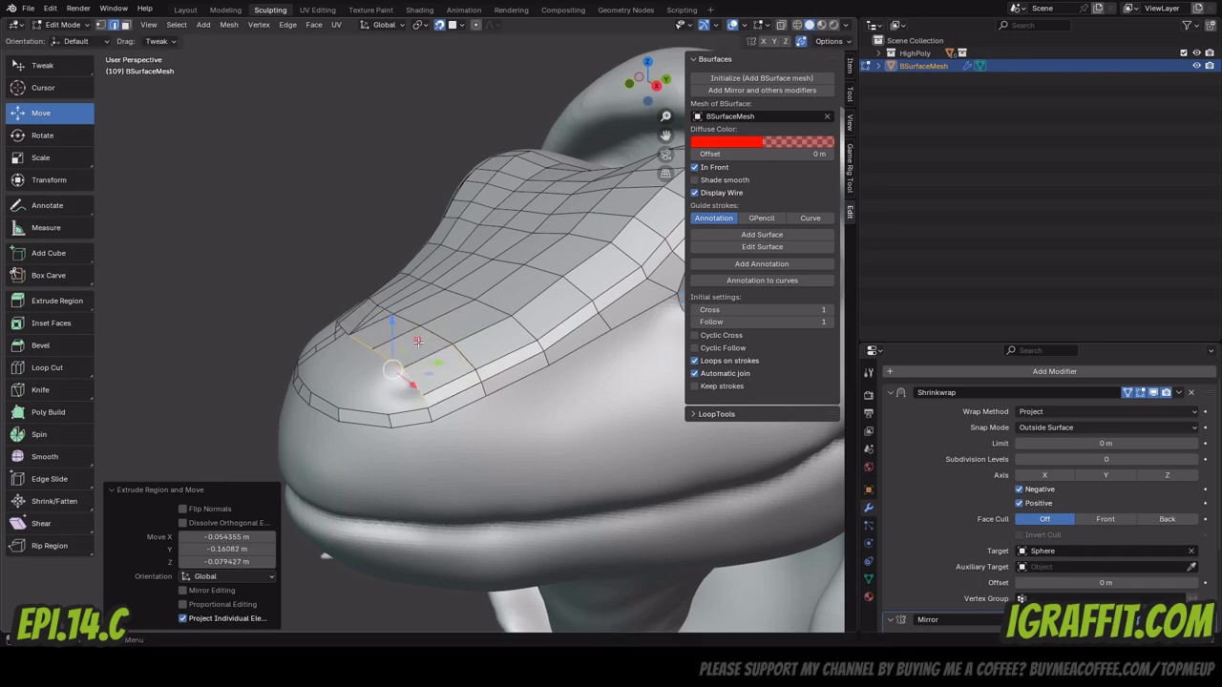
drag(672, 85, 549, 204)
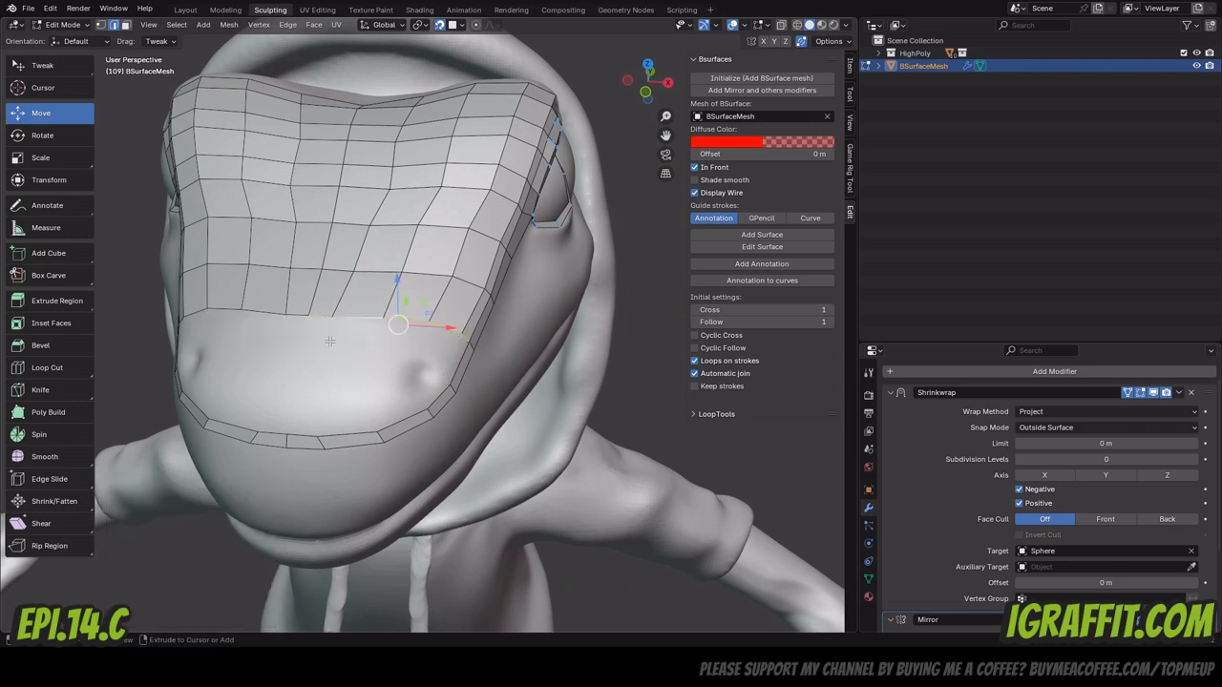
key(ctrl+z)
Reselect the snout surface's front edges and extrude them down to the nostrils, about -0.09 m along Y and -0.14 m along Z.
click(310, 332)
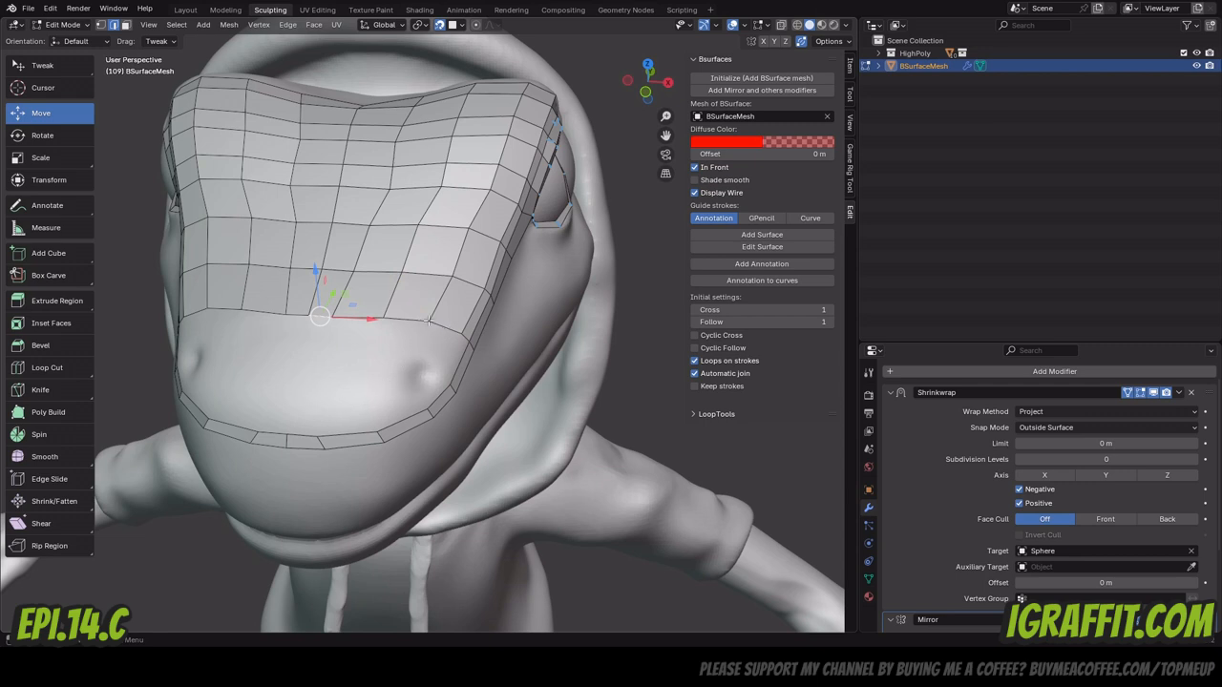
click(341, 355)
shift+click(326, 315)
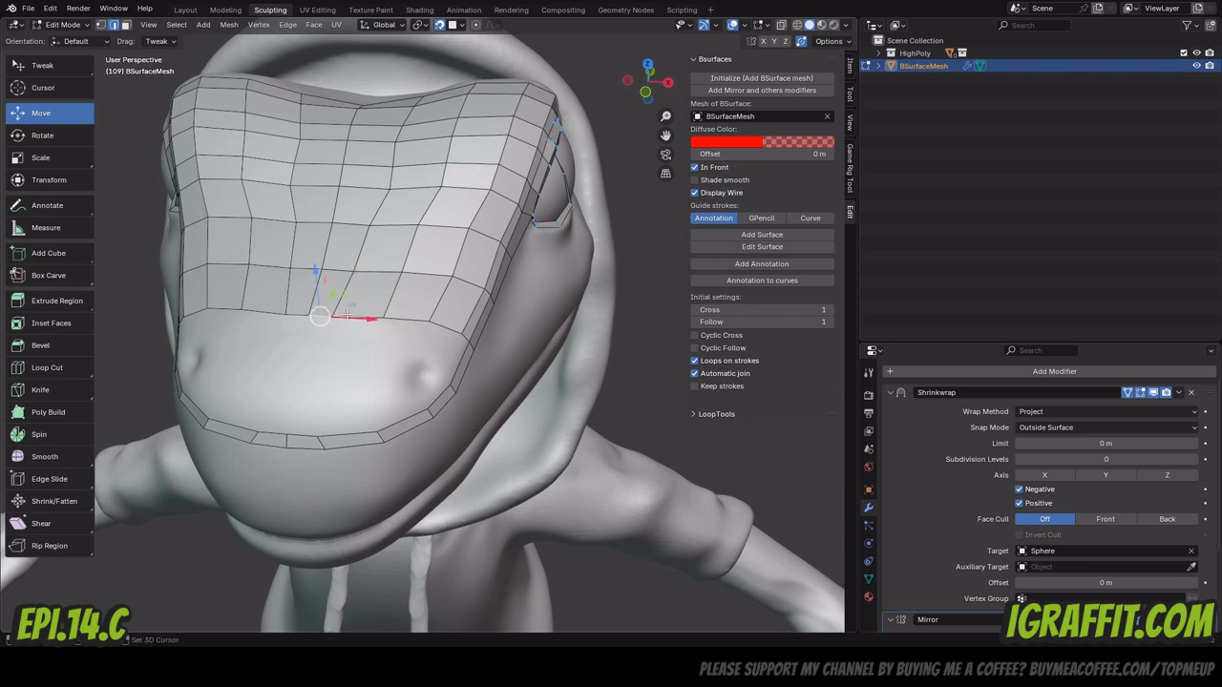
shift+click(403, 318)
shift+click(455, 333)
key(e)
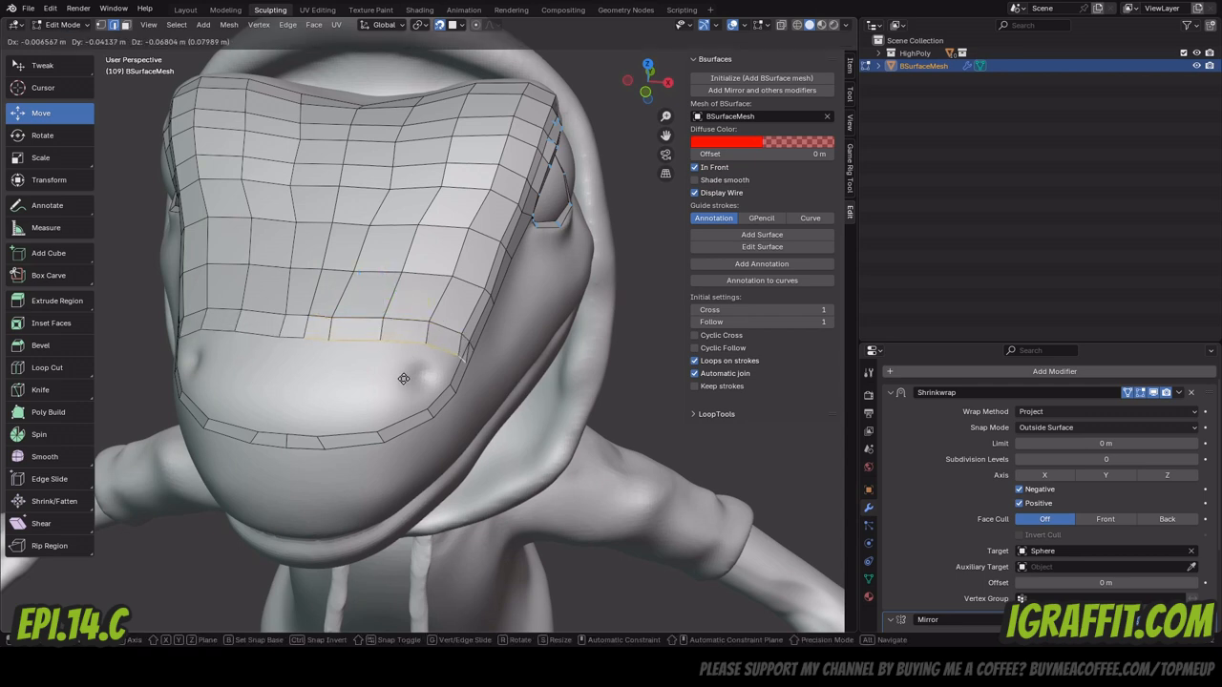
click(388, 401)
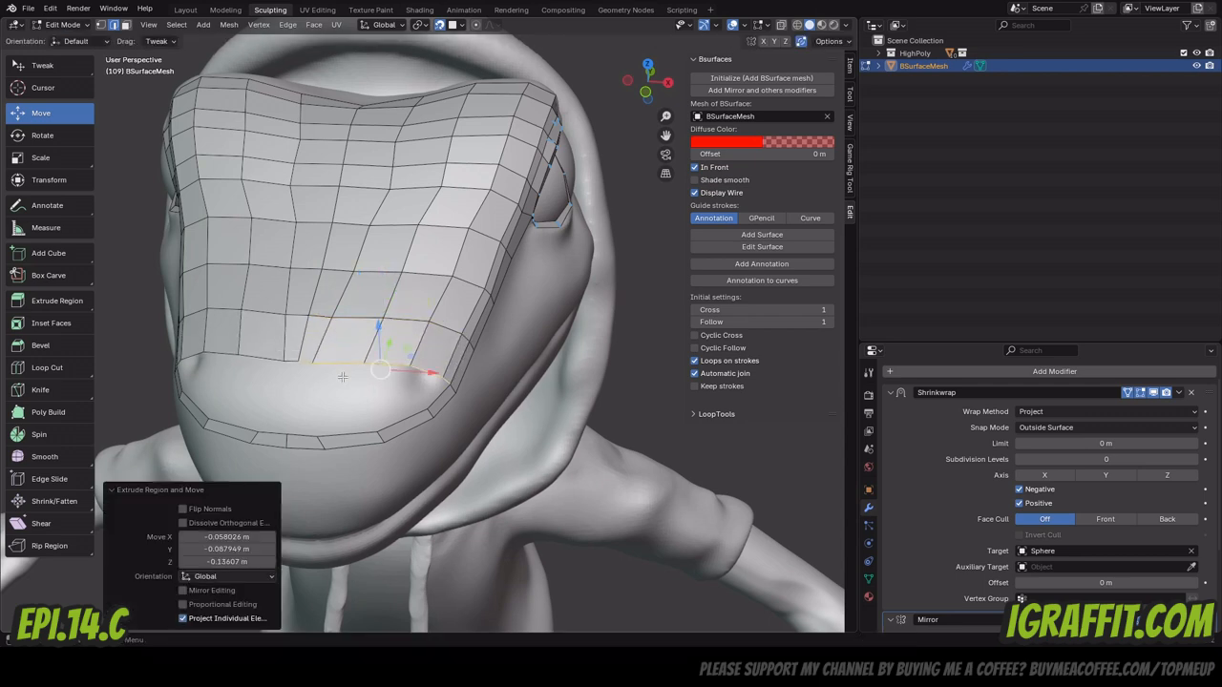
Shift the vertices beside the centerline in the two frontmost rows outward along X, the lowest one by about 0.06 m.
click(103, 26)
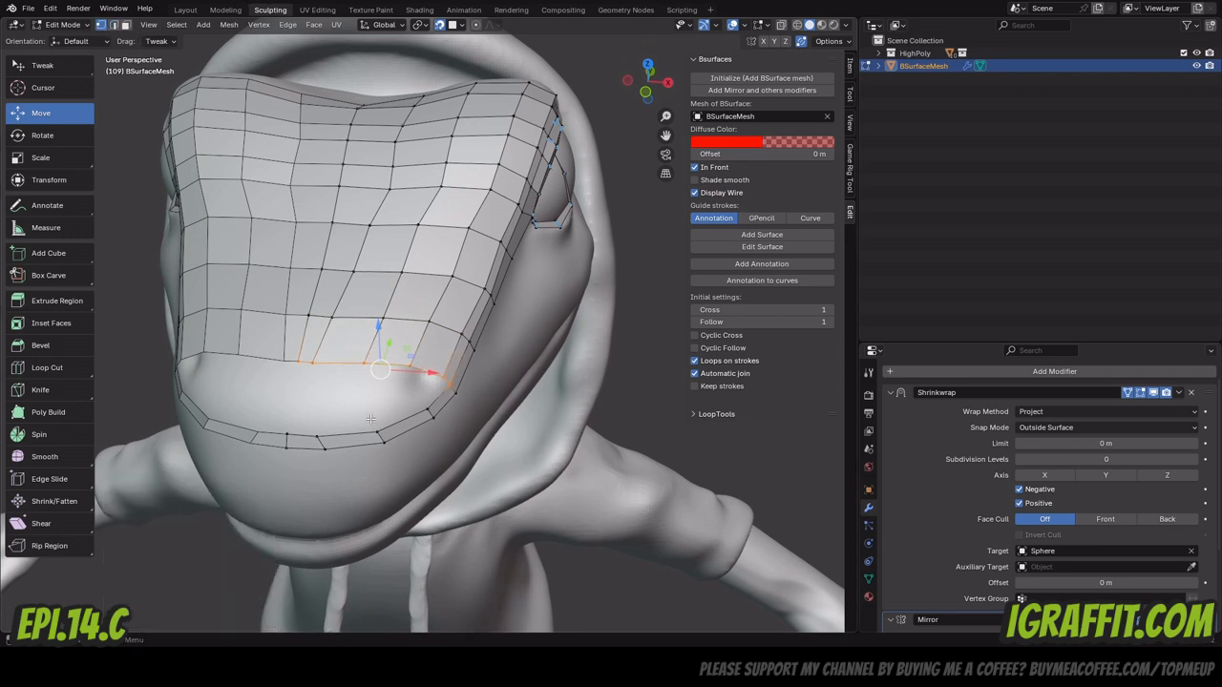
click(313, 360)
drag(337, 364, 357, 366)
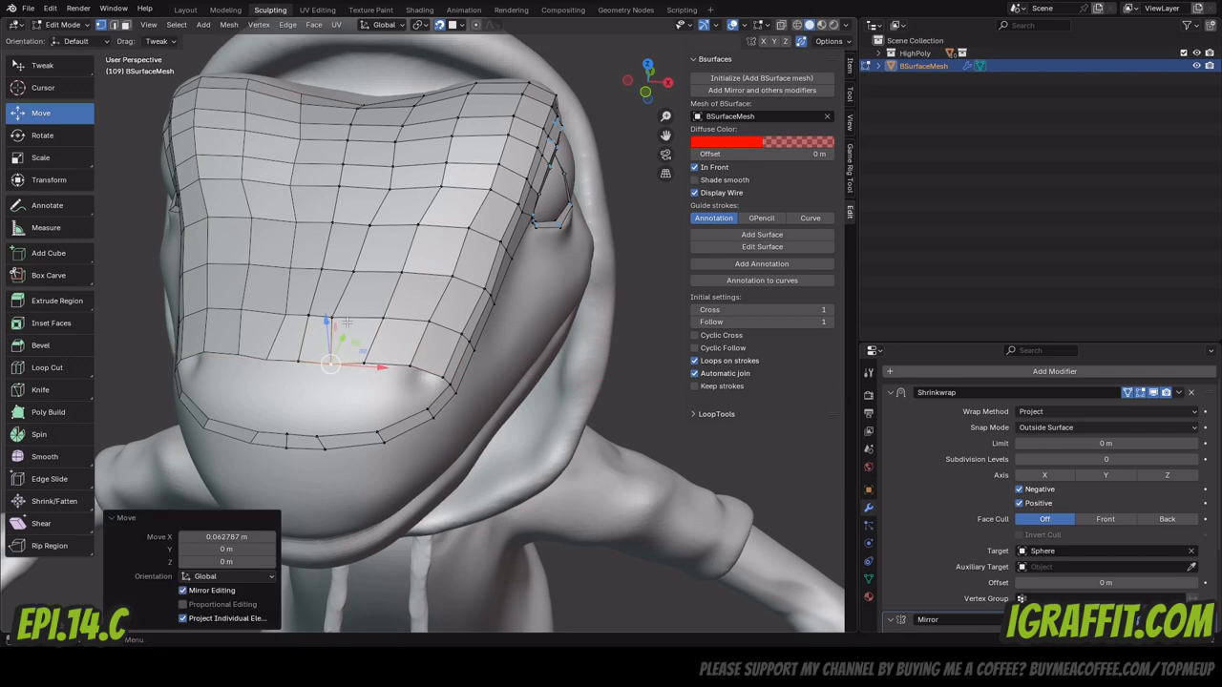
click(334, 320)
drag(359, 319, 372, 319)
Move the matching vertices two and three rows up outward about 0.04 m along X, and the one just below them about 0.02 m.
click(370, 228)
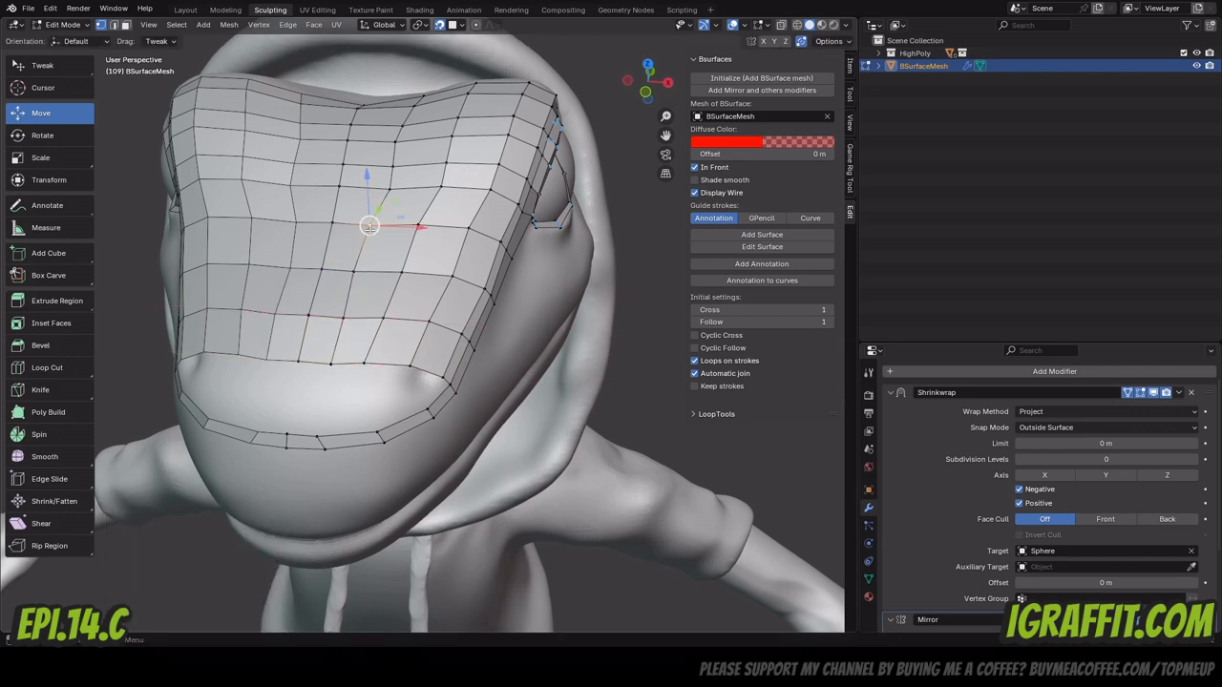
shift+click(356, 271)
drag(393, 250, 402, 250)
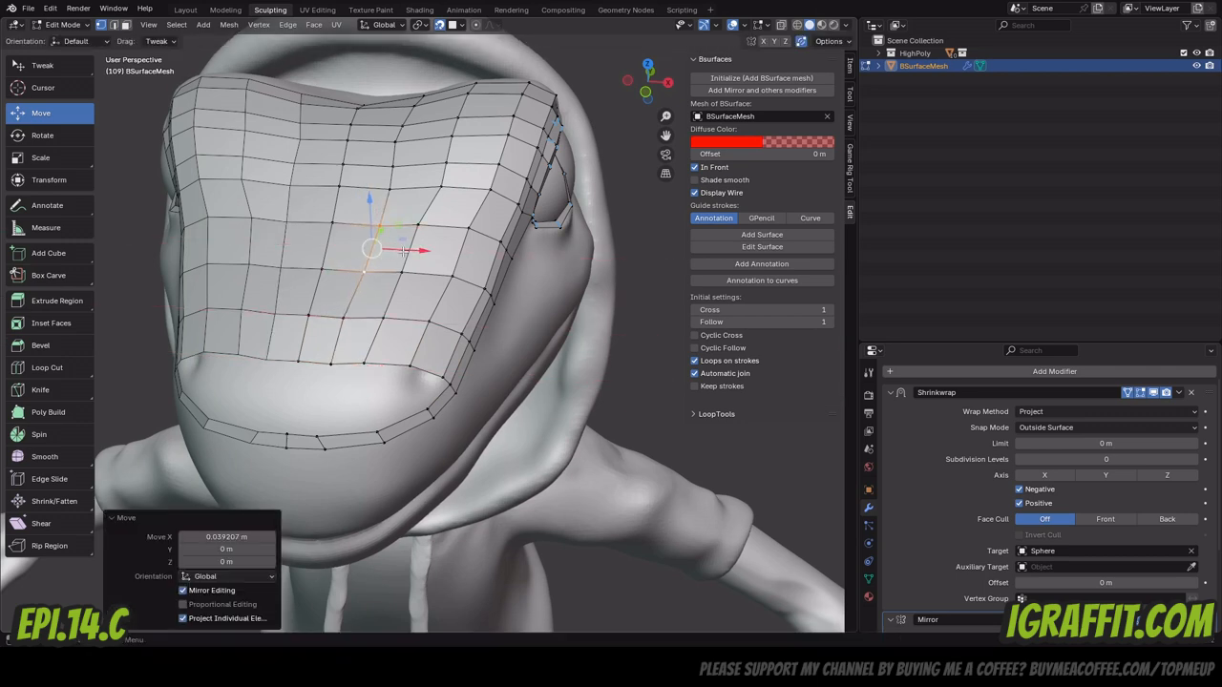
click(340, 318)
drag(370, 321, 376, 321)
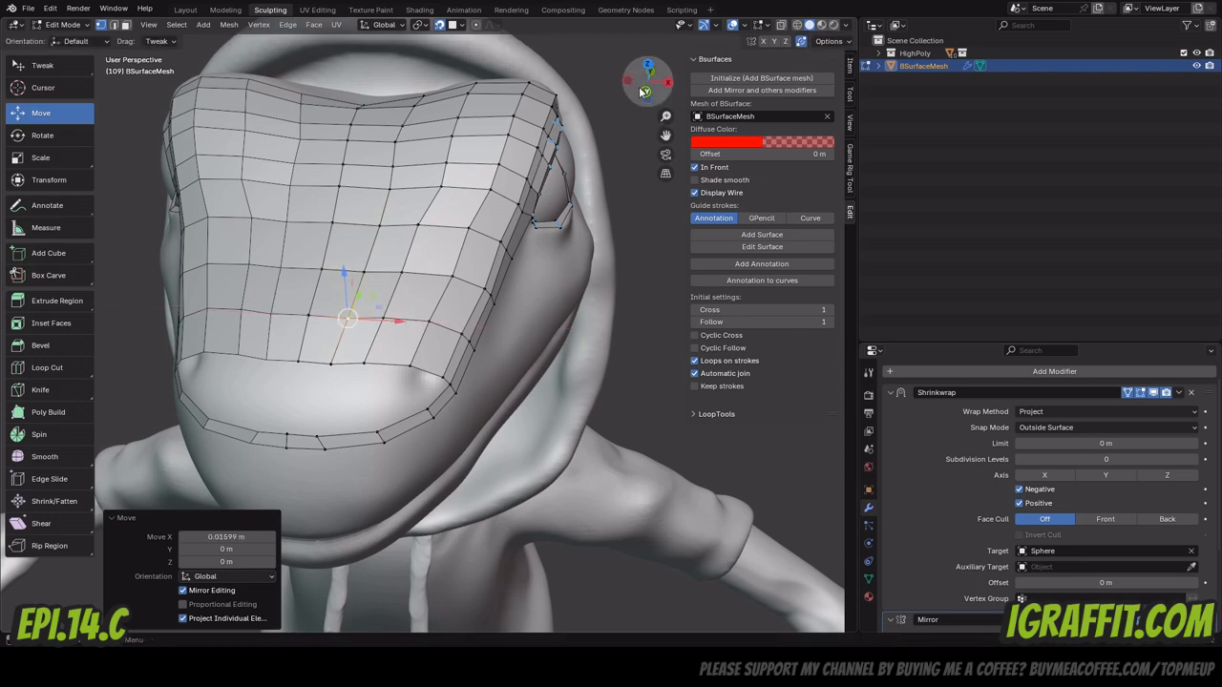
Extrude the short edge beside the nostril along the snout strip, about -0.05 m along X and -0.06 m along Z.
mouse_move(650, 90)
mouse_down()
mouse_move(671, 62)
mouse_move(689, 71)
mouse_move(658, 75)
mouse_up()
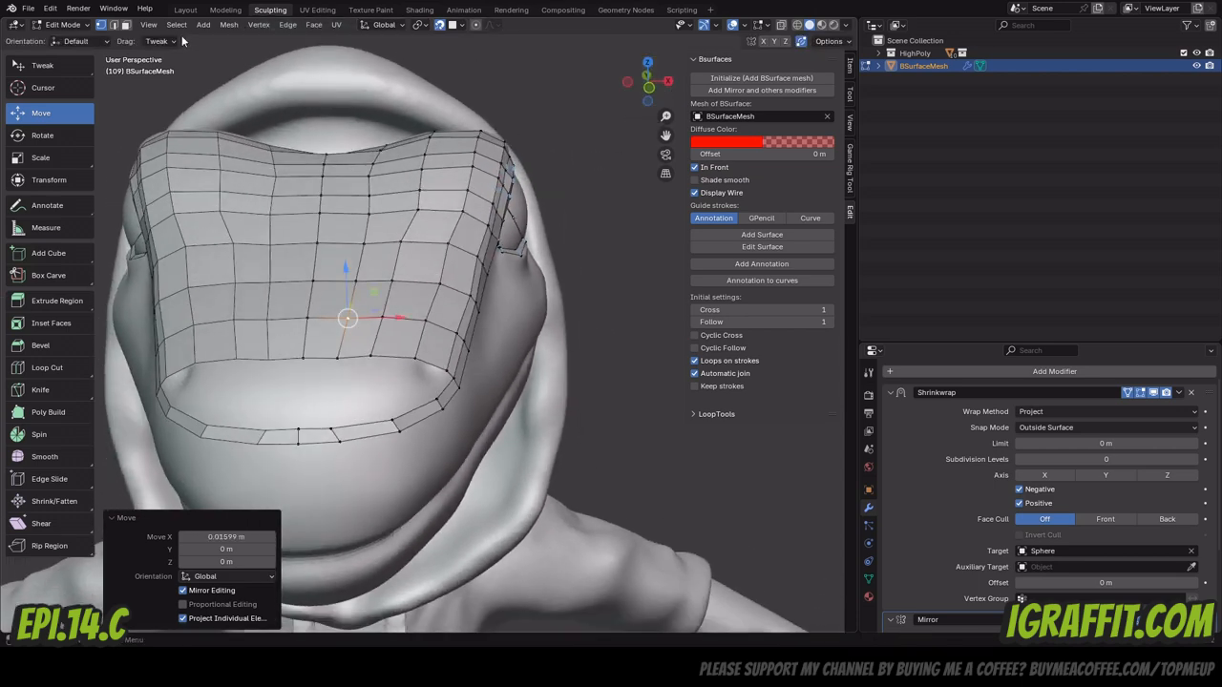
click(114, 25)
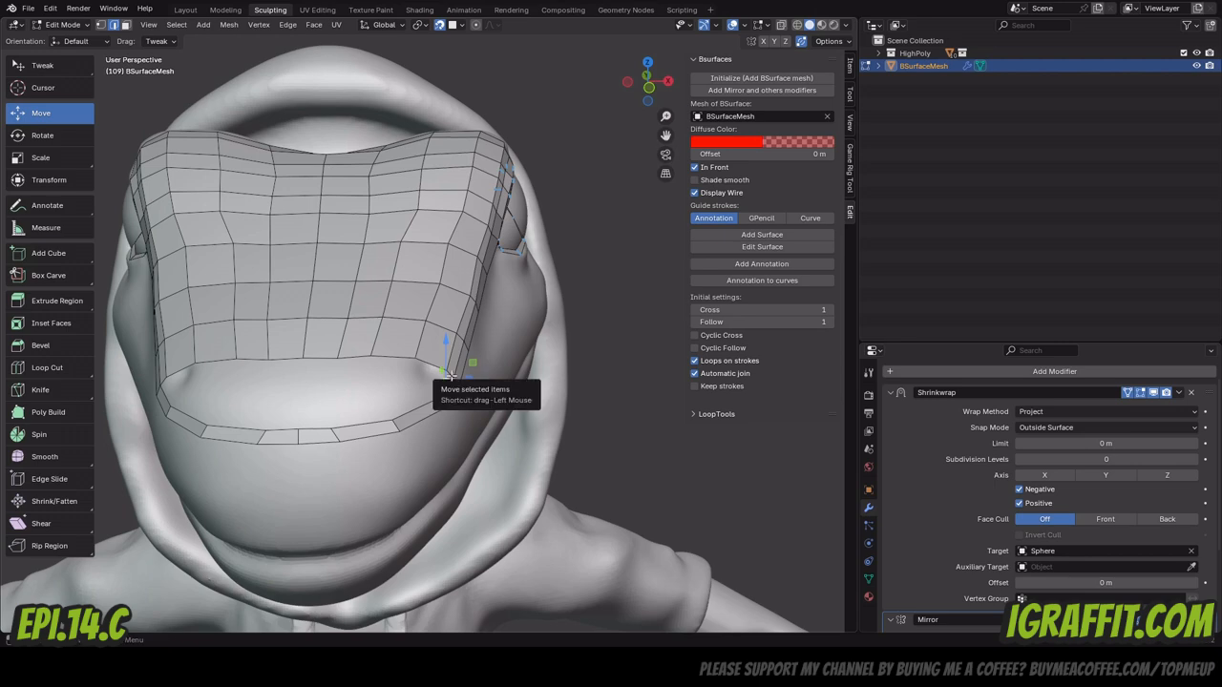
drag(445, 386, 450, 374)
key(e)
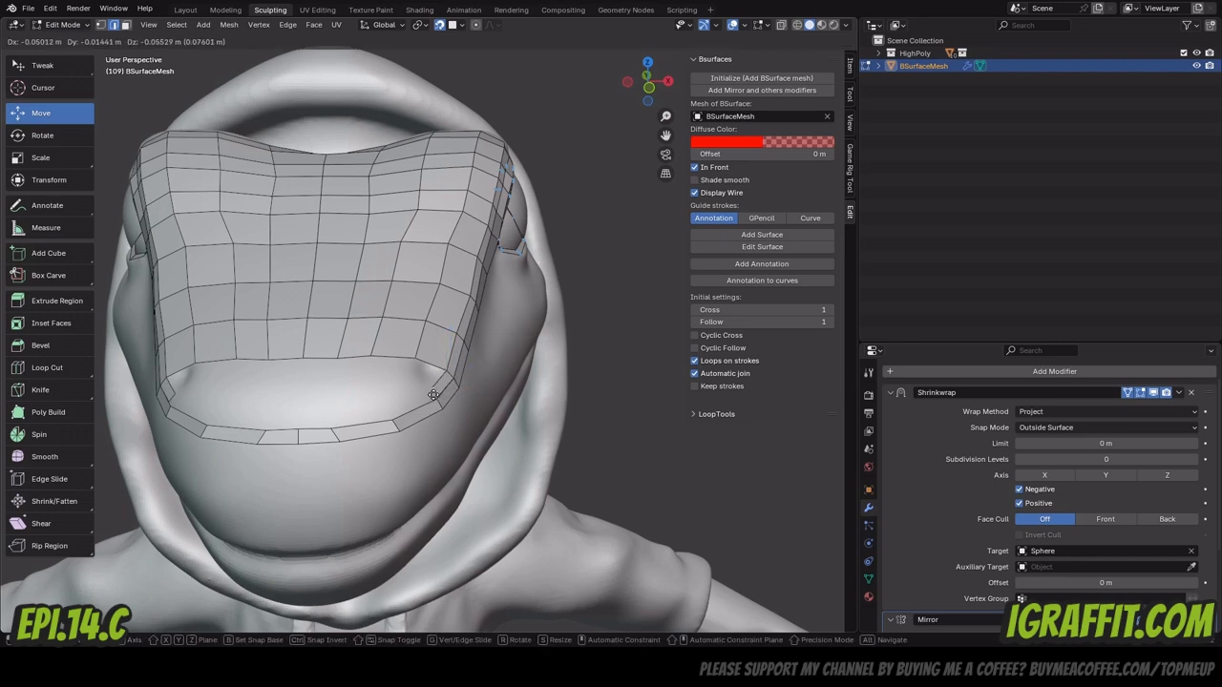
click(436, 391)
drag(638, 94, 584, 97)
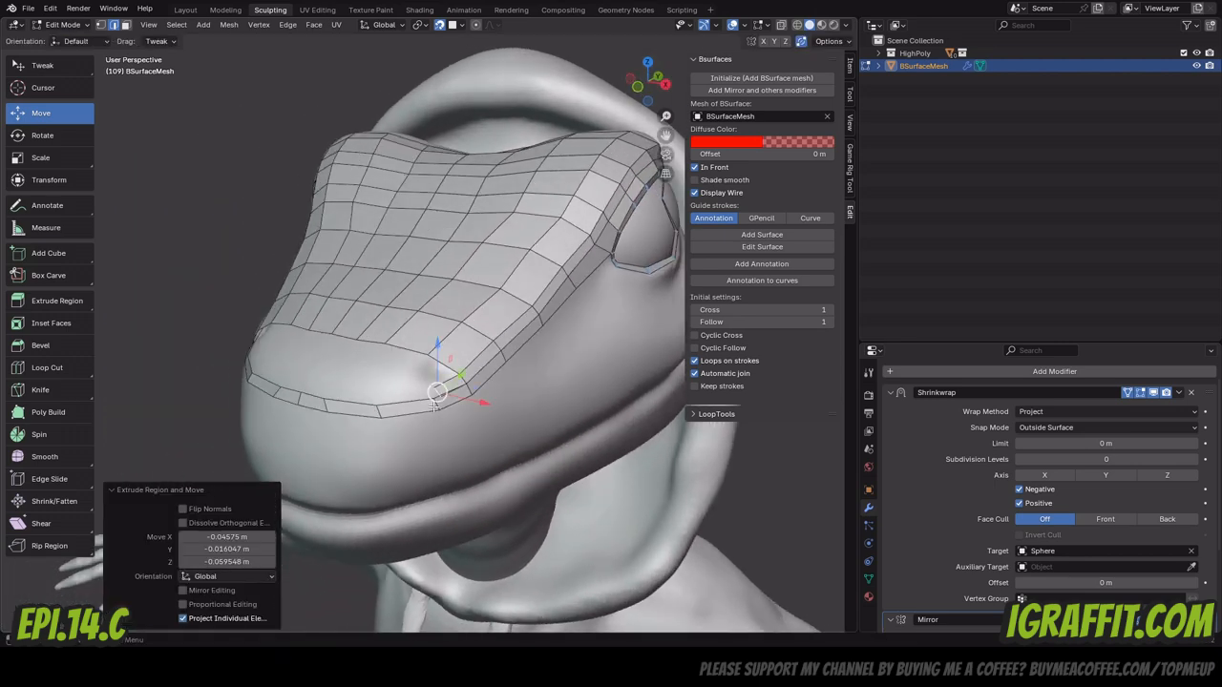
Undo the last extrusion beside the nostril and re-extrude that edge about -0.09 m along X, -0.07 m along Y and -0.05 m along Z.
scroll(525, 324, up, 3)
key(ctrl+z)
key(e)
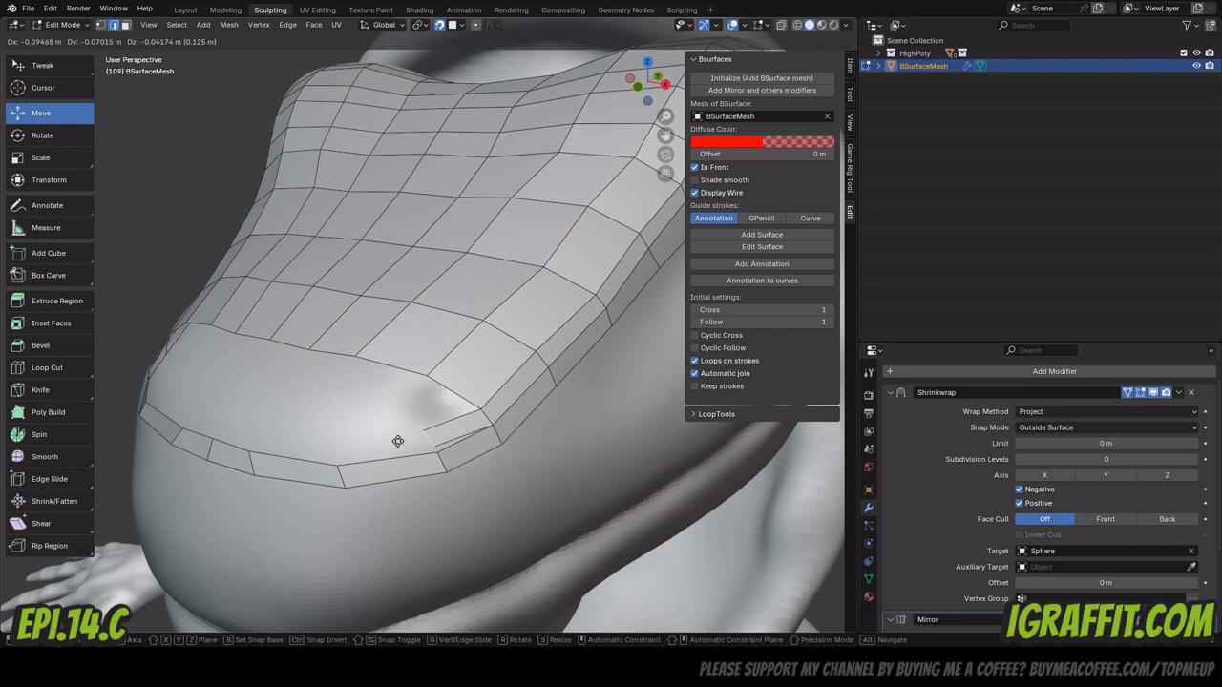
click(400, 447)
Extrude the new strip's end edge onward around the snout tip, about -0.15 m along X, -0.04 m along Y and -0.07 m along Z.
middle_drag(401, 447, 568, 156)
scroll(432, 449, down, 4)
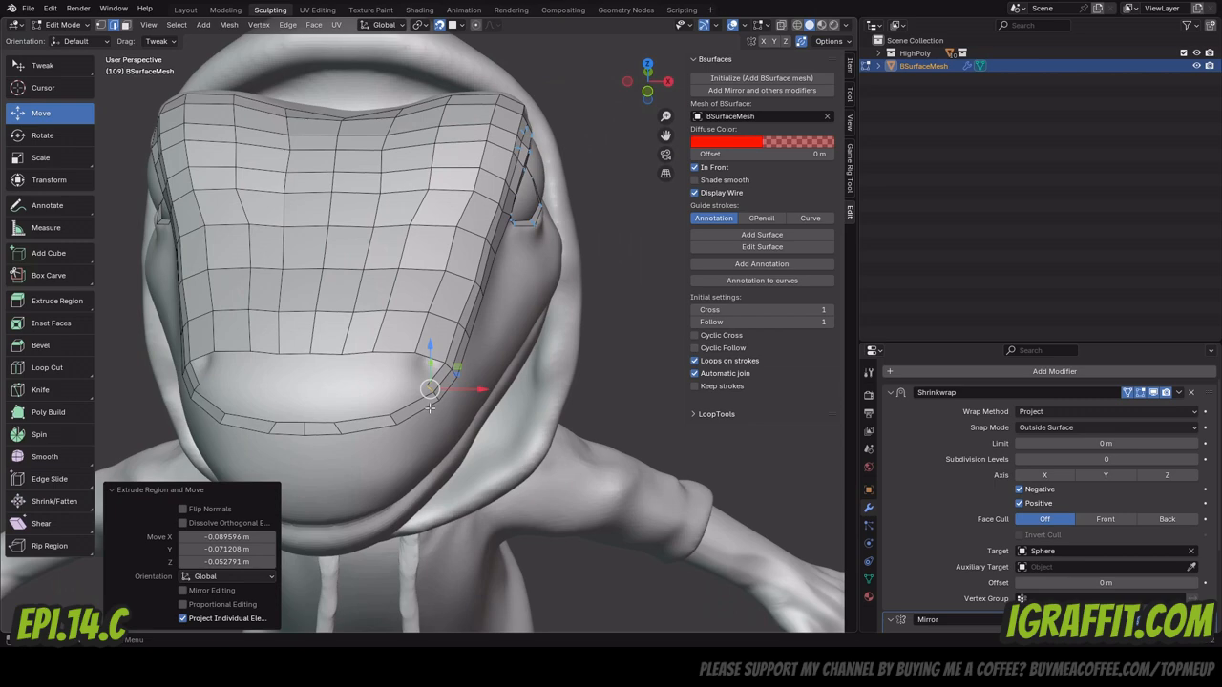
key(e)
click(375, 433)
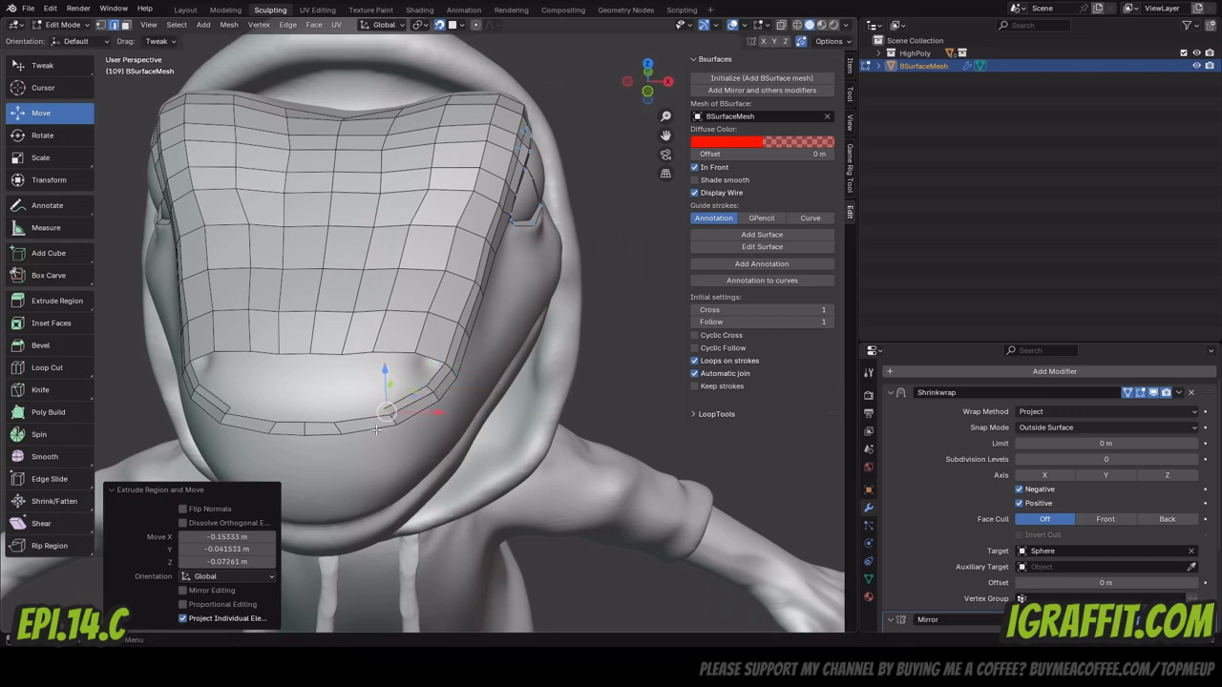
Move the upper end vertex of the new strip about 0.02 m along X, 0.01 m along Y and 0.02 m along Z.
scroll(393, 380, up, 3)
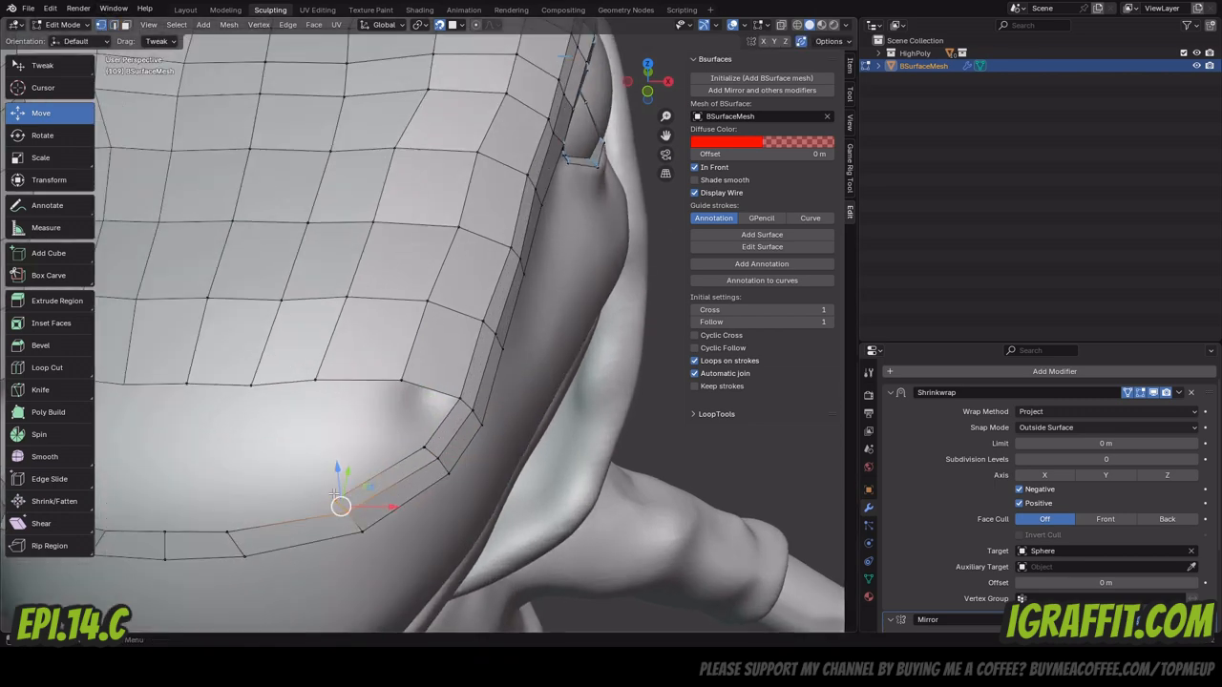
click(341, 505)
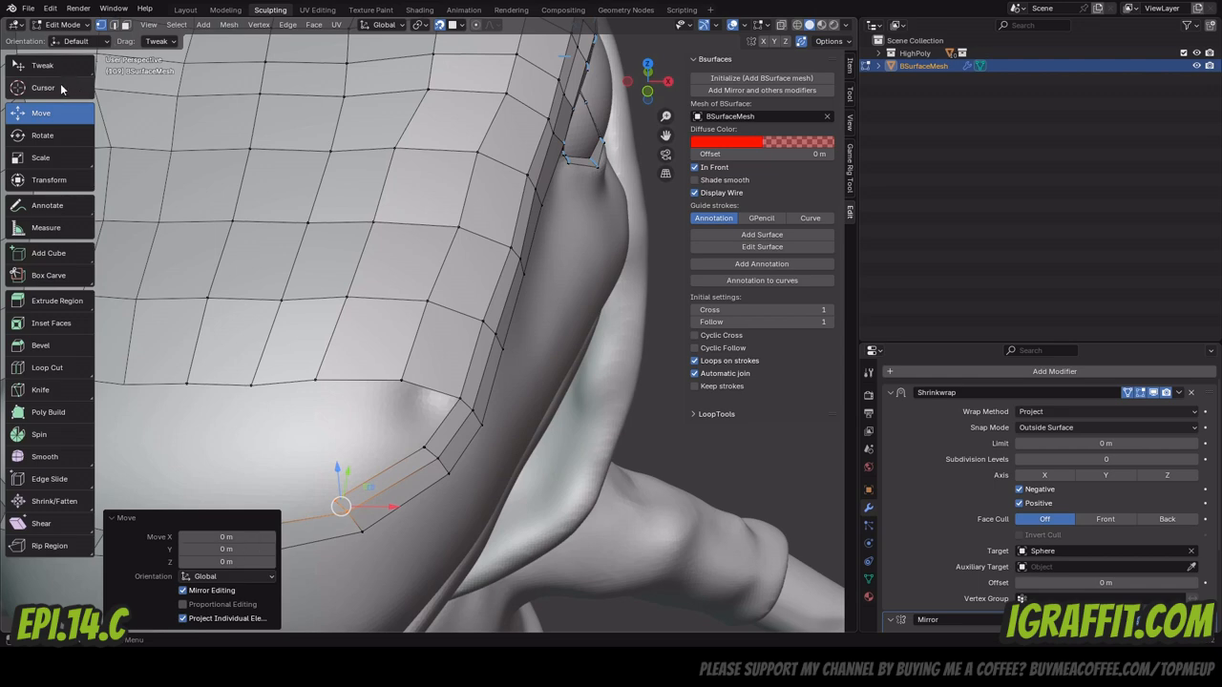
click(331, 497)
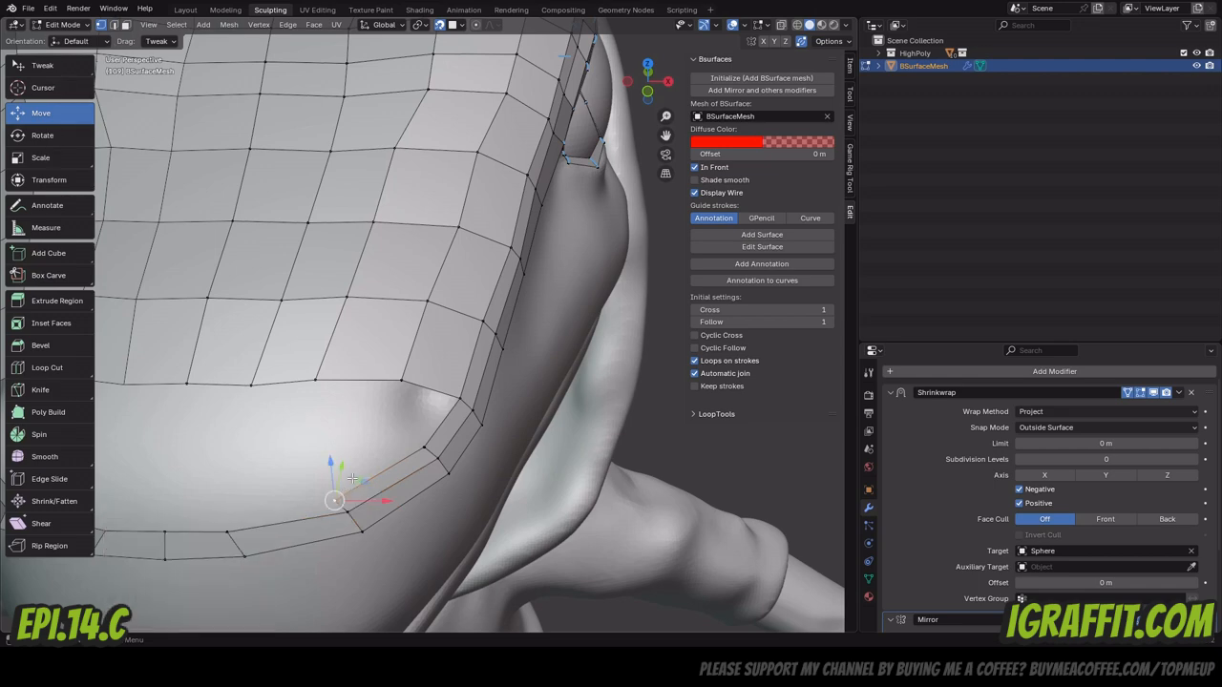
drag(334, 500, 345, 494)
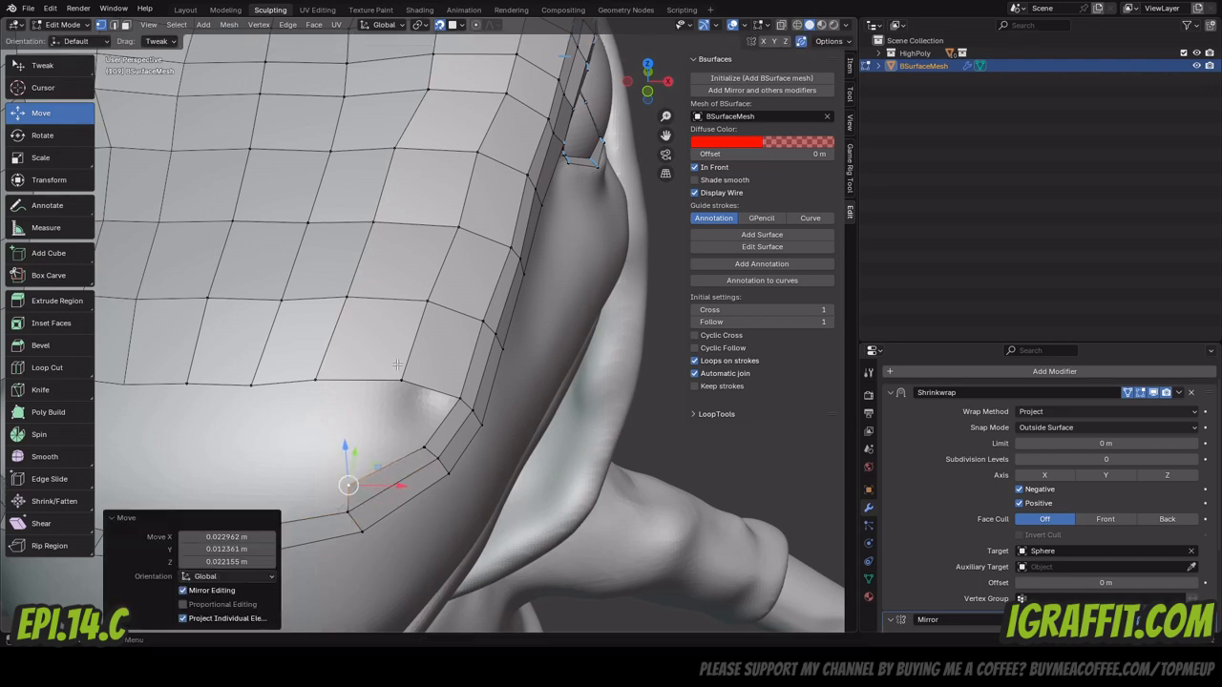
Shift the upper vertex beside the centerline on the snout-tip strip slightly outward, above the vertex below it.
scroll(420, 336, down, 3)
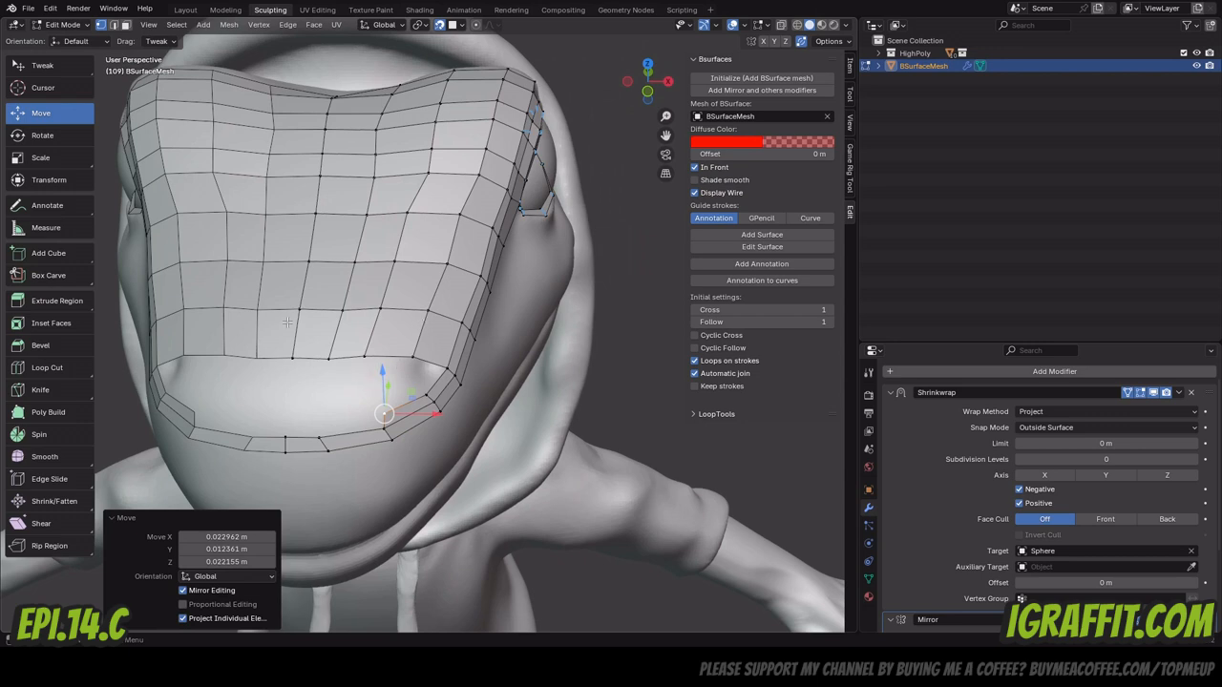
click(318, 434)
drag(322, 438, 332, 434)
Extrude the inner strip's end edge twice toward the centerline, about -0.16 m and then -0.13 m along X.
click(114, 25)
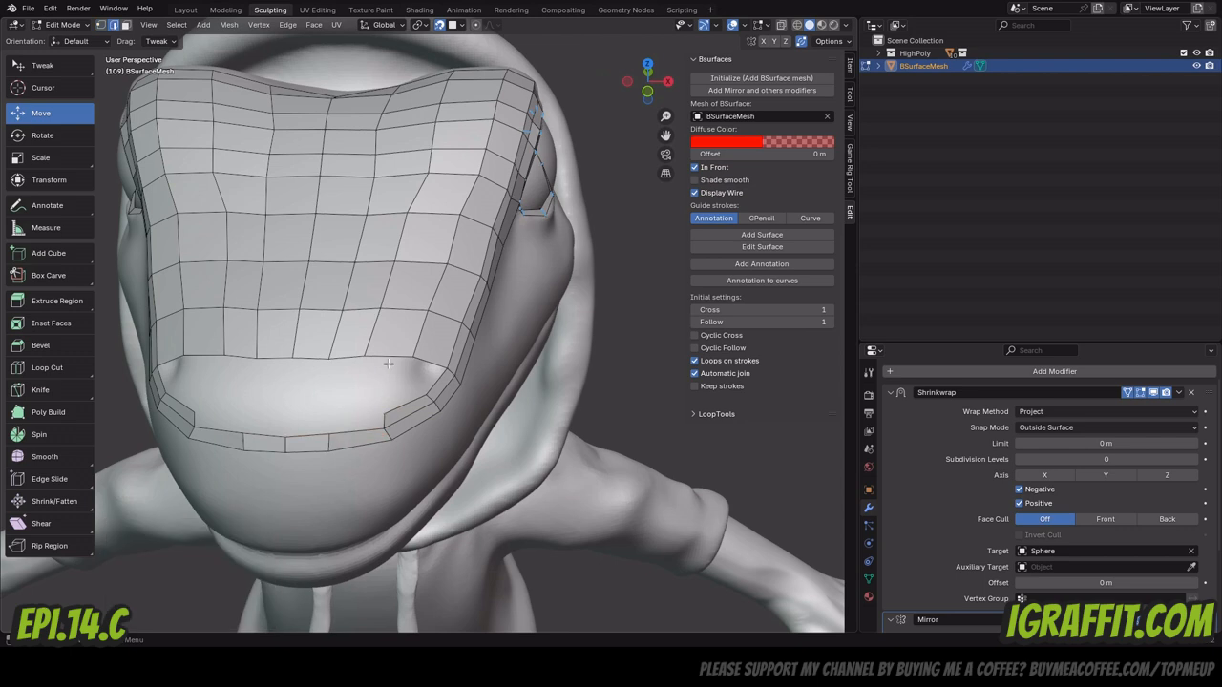
click(384, 418)
key(e)
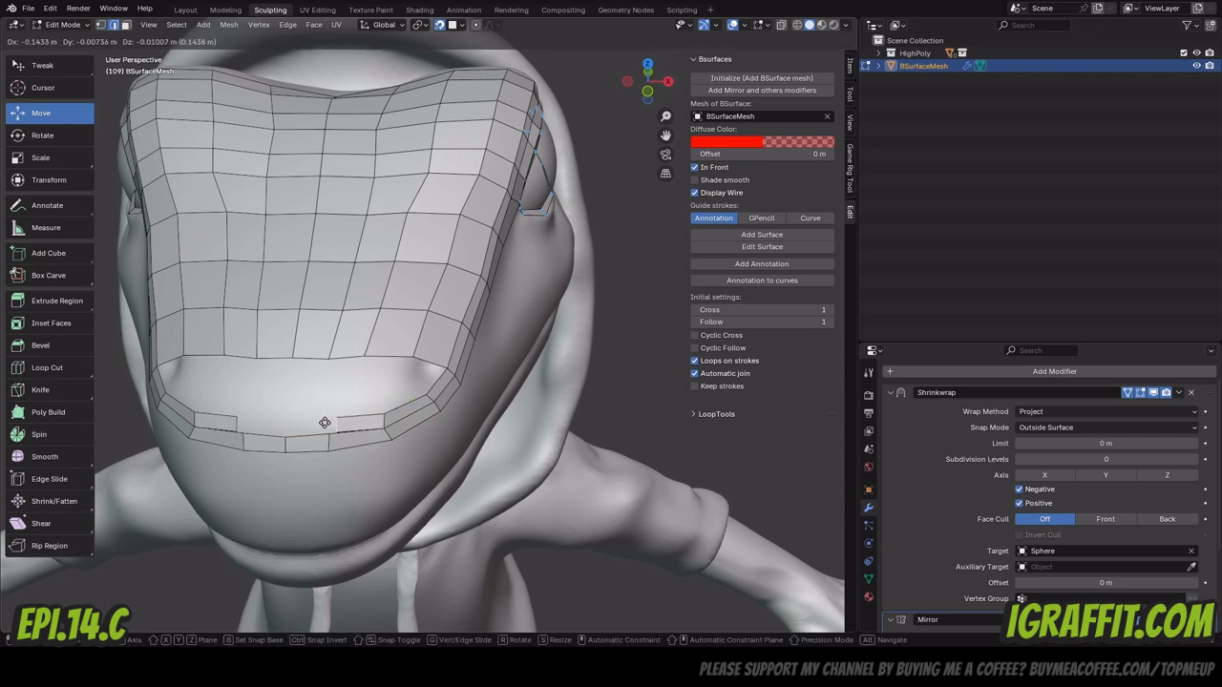
click(318, 423)
key(e)
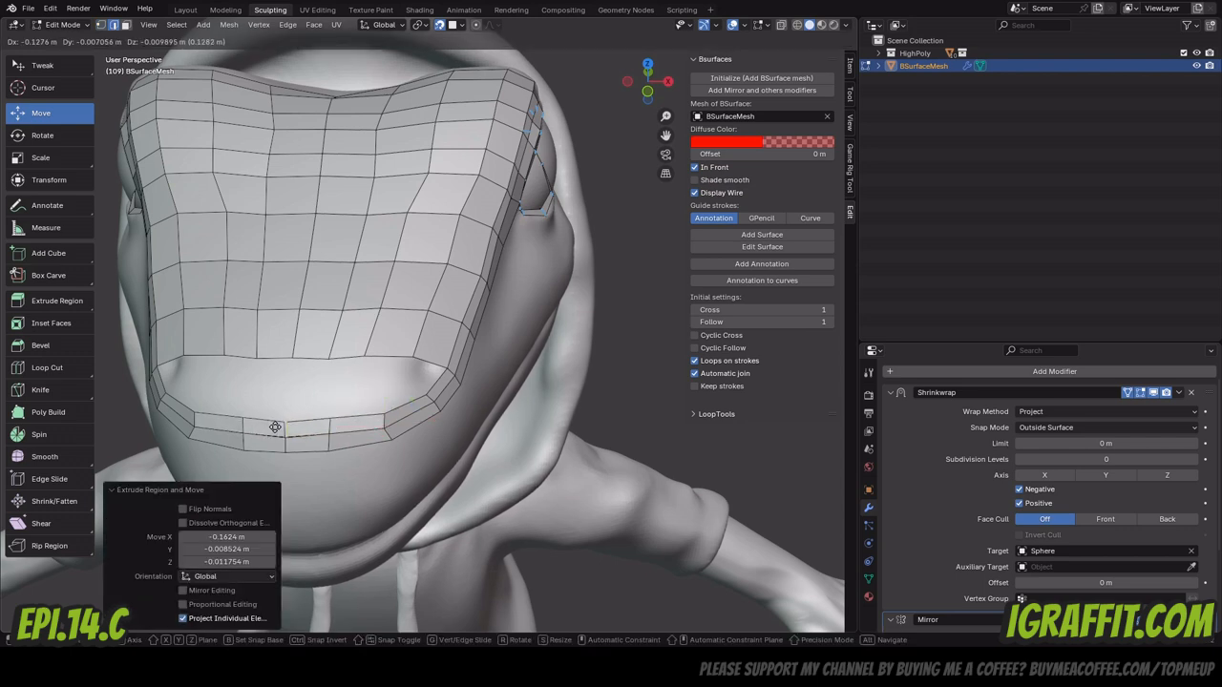
click(283, 429)
Move the strip's end edge about -0.03 m along X to meet the mirror centerline.
scroll(286, 428, up, 5)
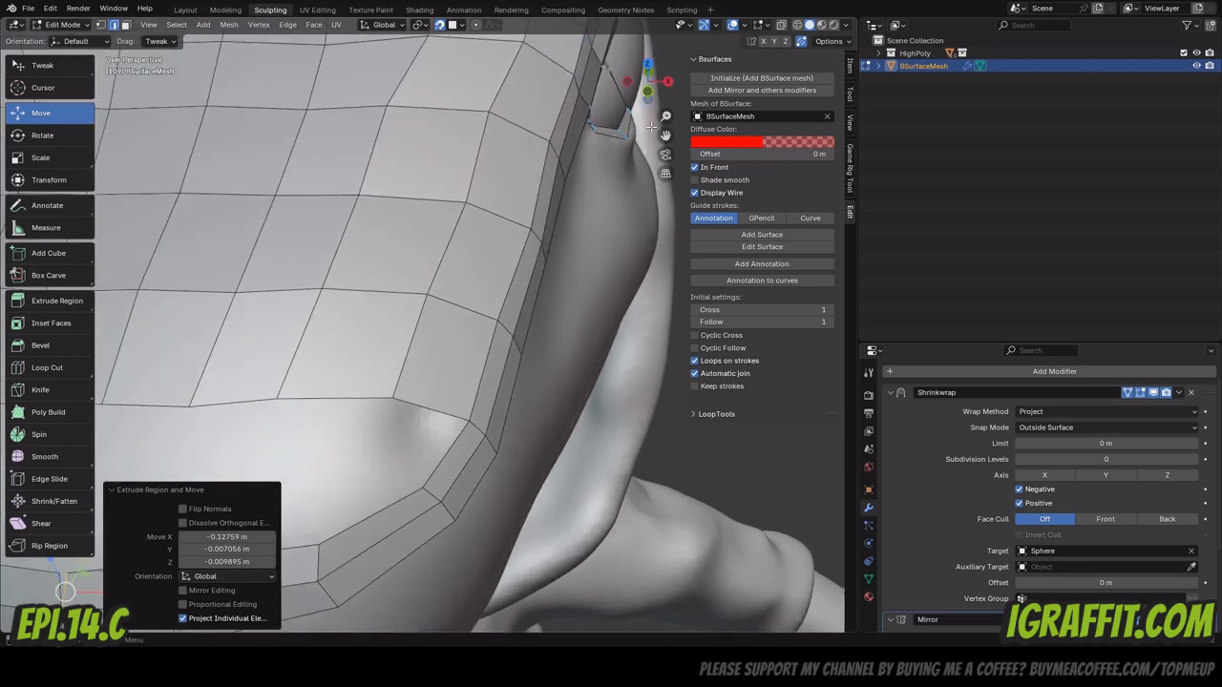
drag(665, 136, 973, 0)
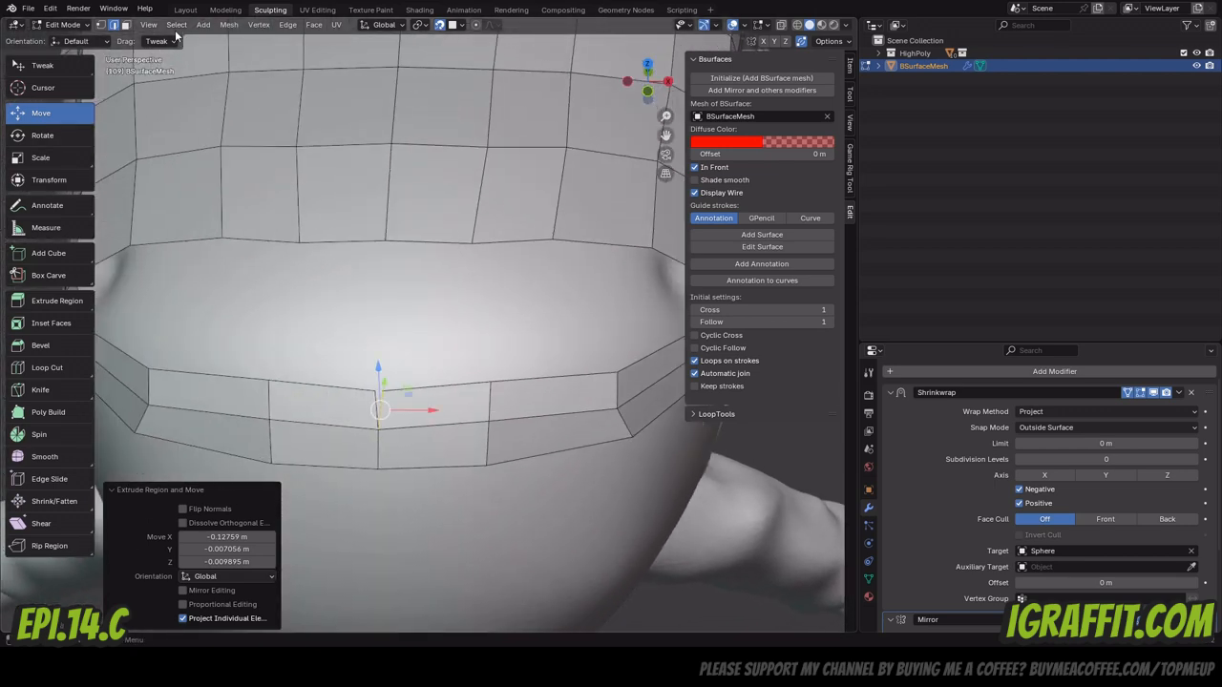
drag(405, 410, 376, 411)
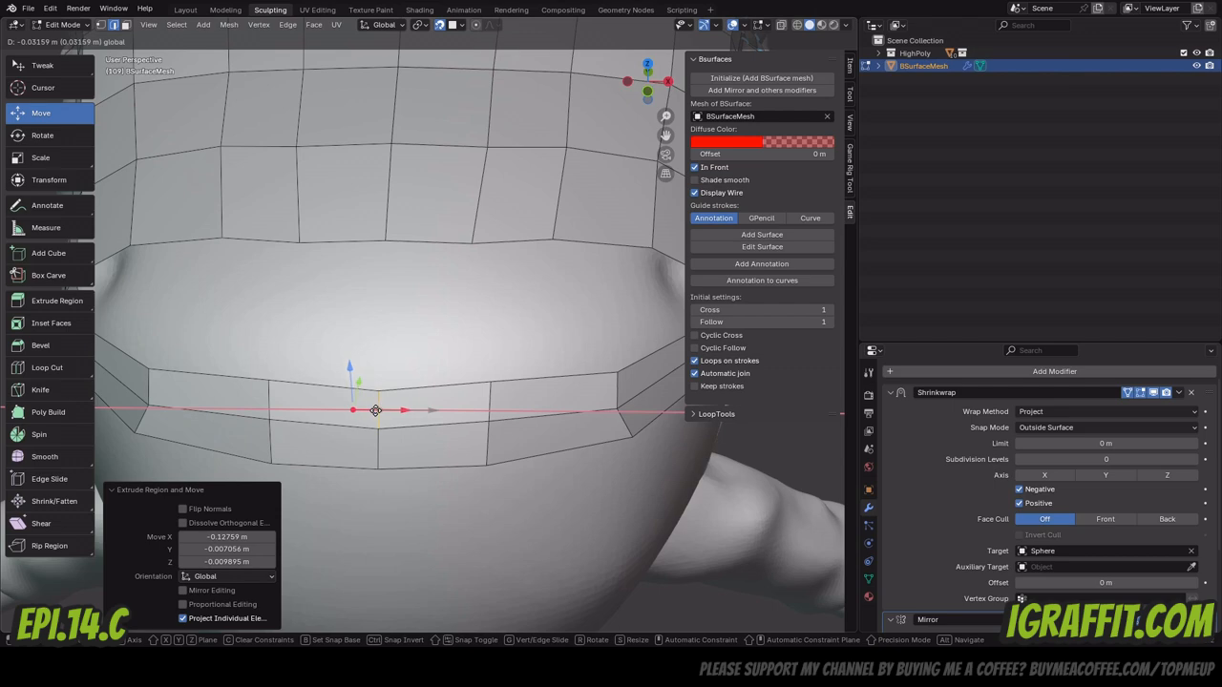
Extrude the edges along the lower end of the snout patch about 0.07 m toward the snout tip.
scroll(471, 322, down, 4)
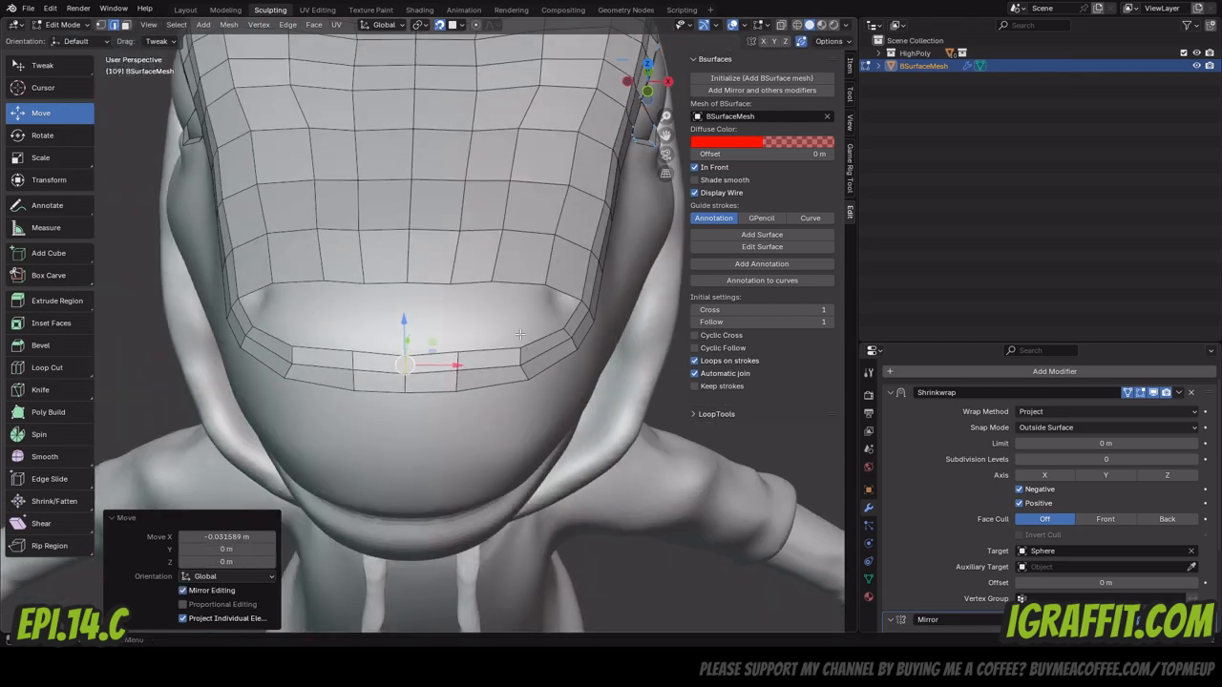
shift+right_click(448, 282)
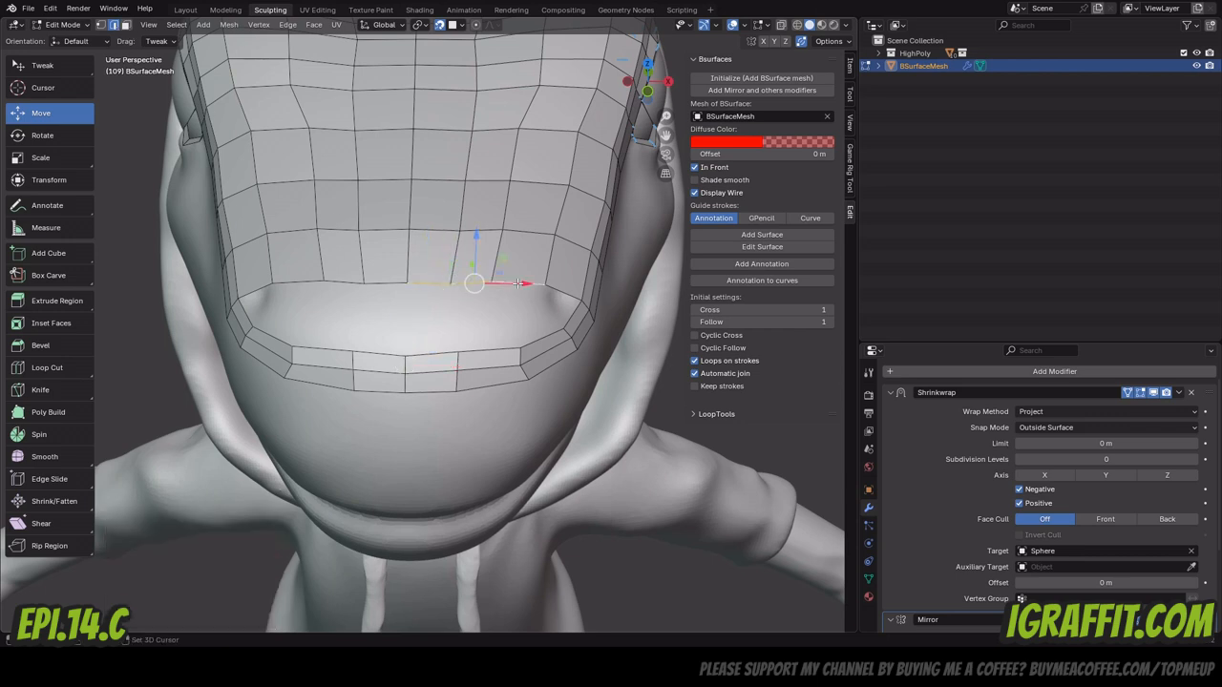
key(g)
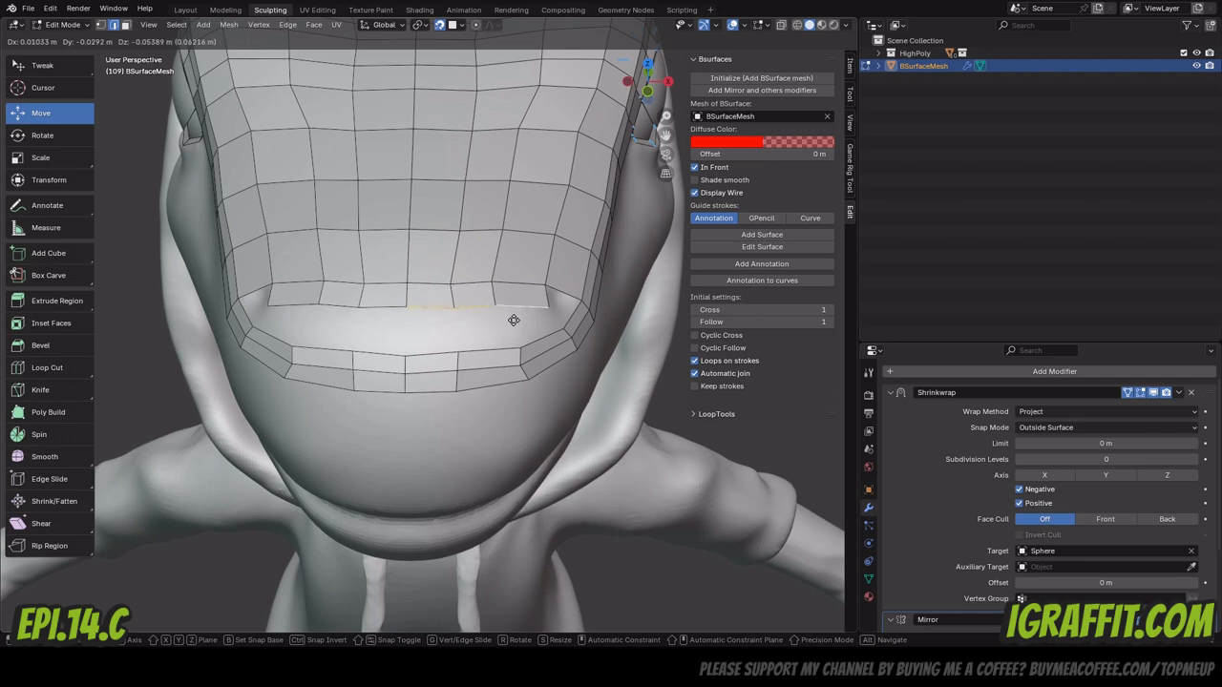
click(507, 322)
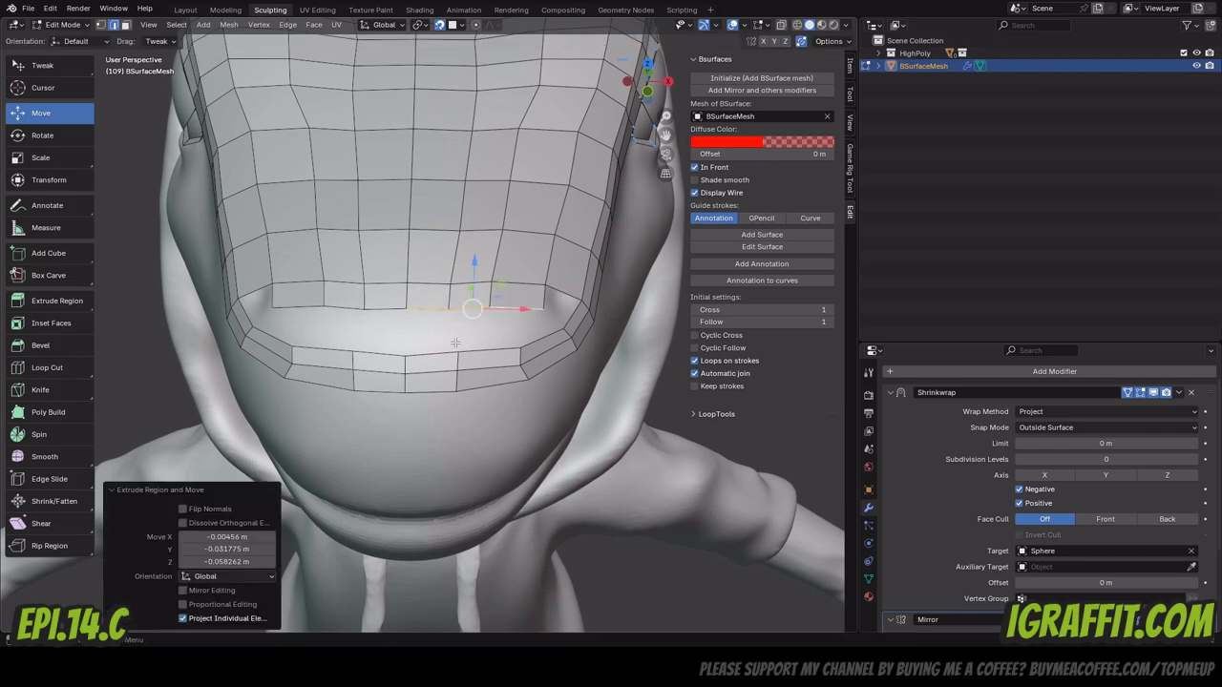
Extrude the short edge at the snout patch's lower corner outward and align its vertex with the surrounding border strip.
click(465, 321)
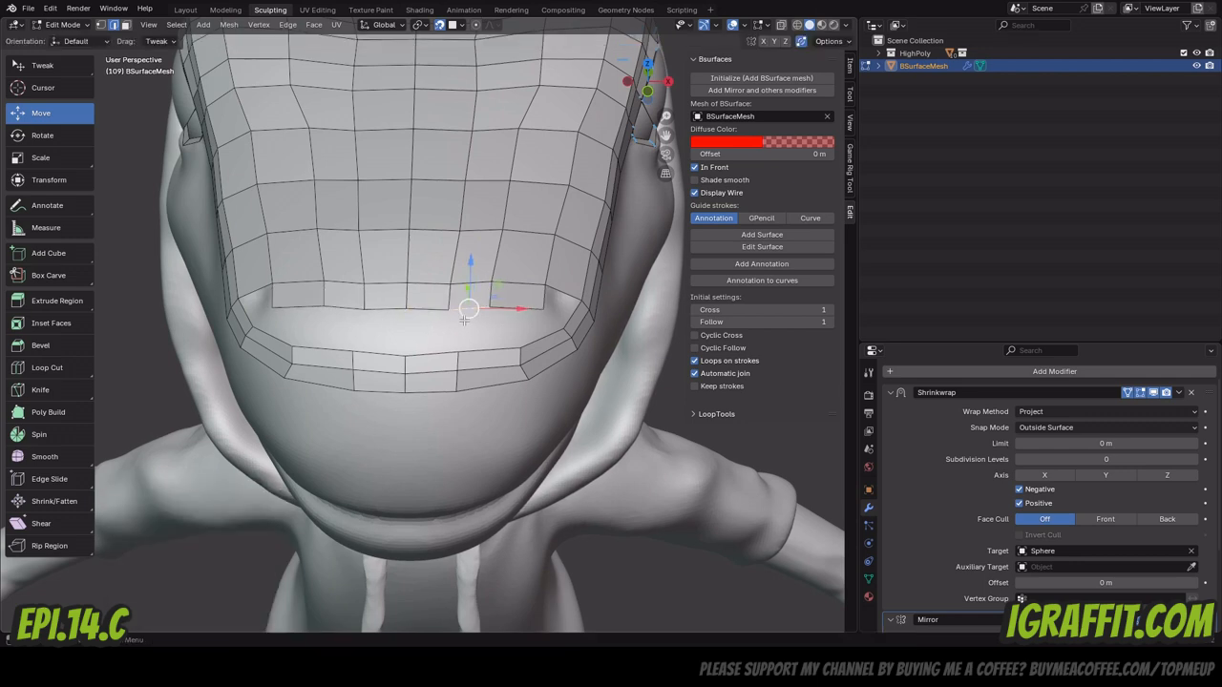
click(547, 297)
key(g)
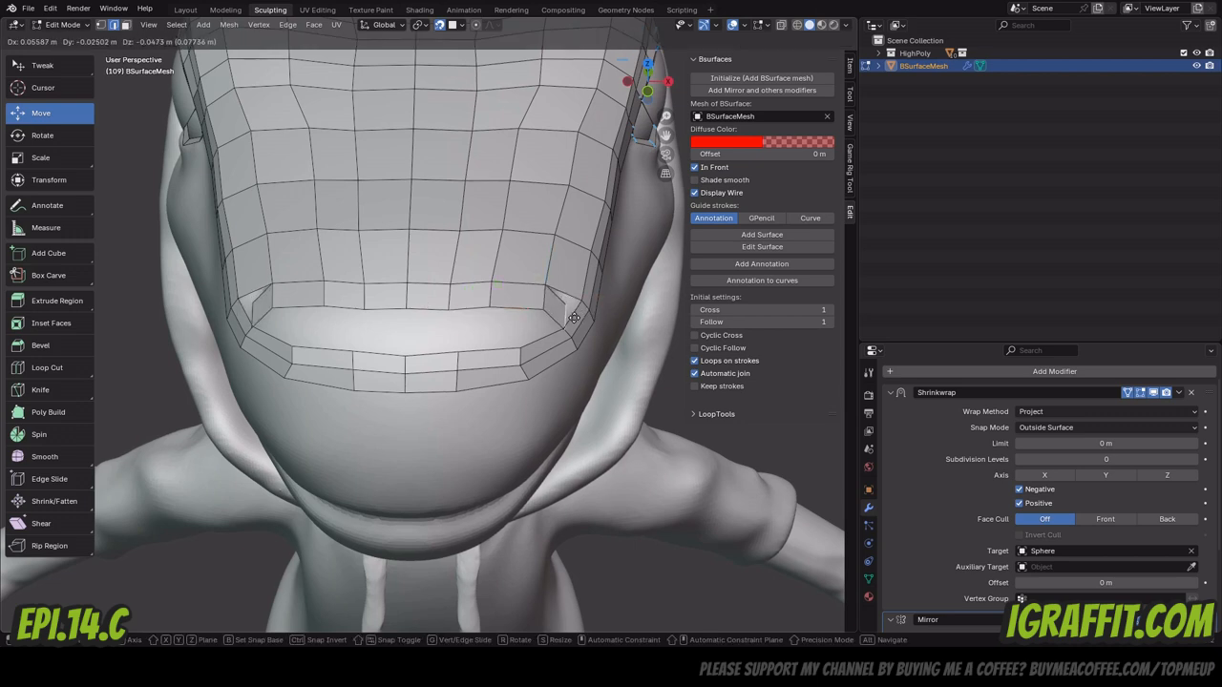
click(573, 319)
click(101, 26)
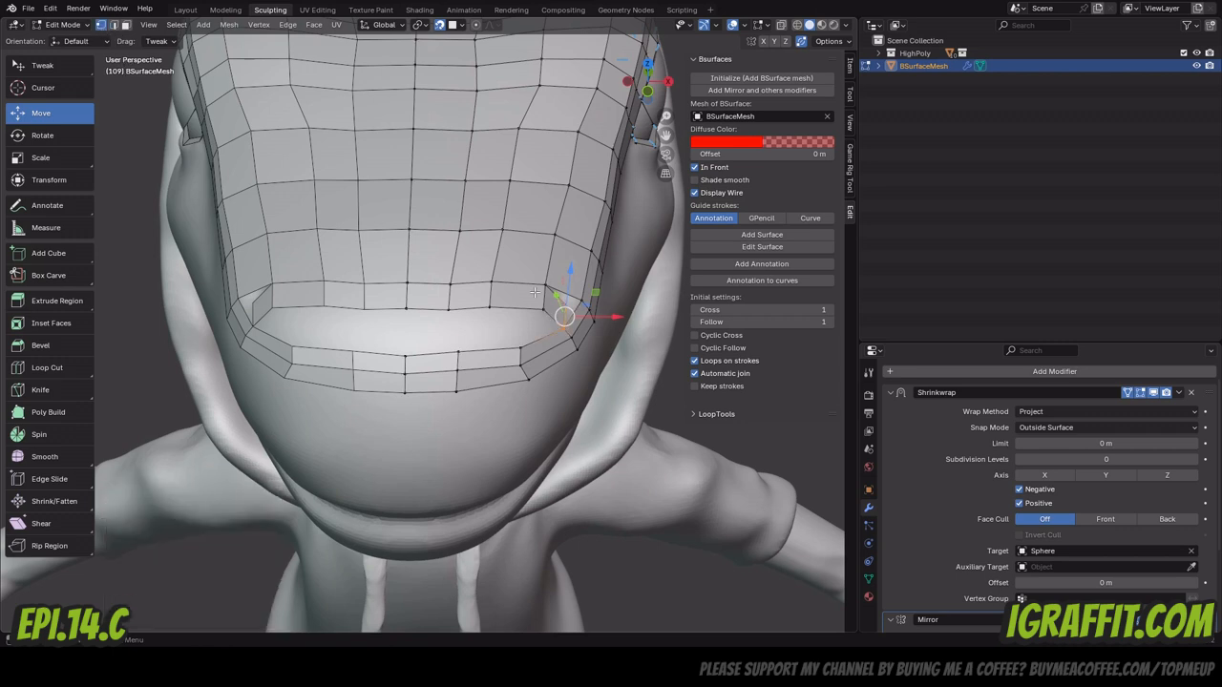
drag(564, 303, 582, 299)
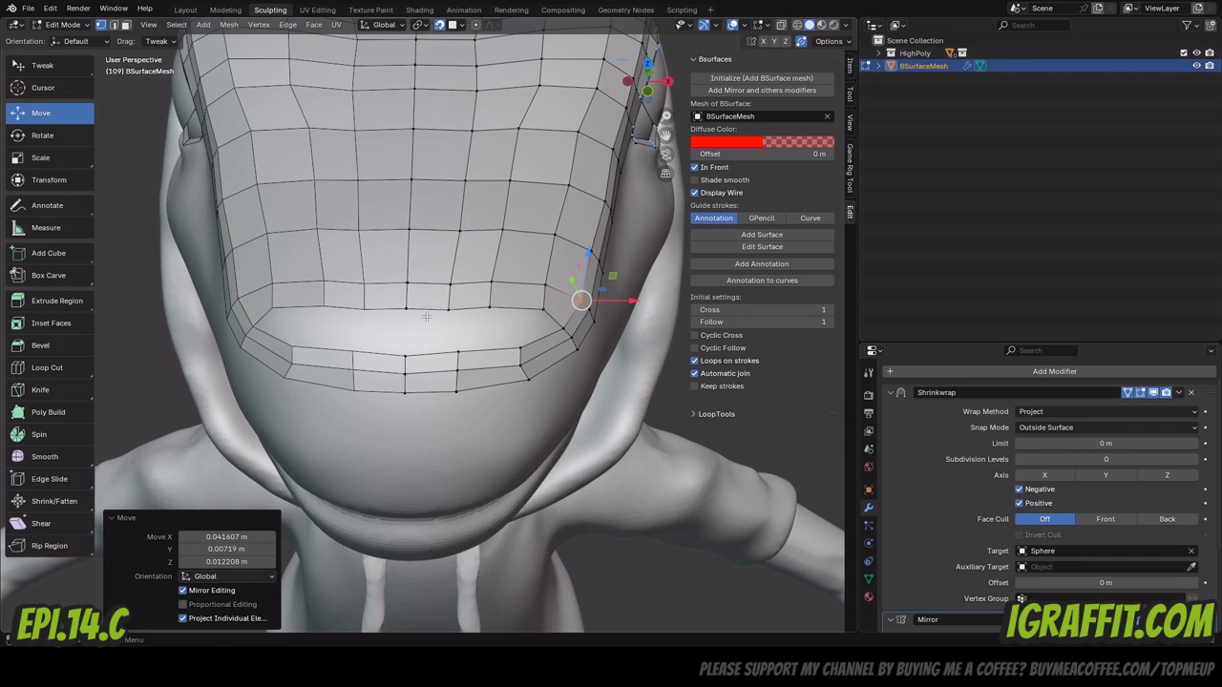
Extrude the outermost edge of the new row toward the corner and snap its inner vertex onto the border strip.
click(113, 25)
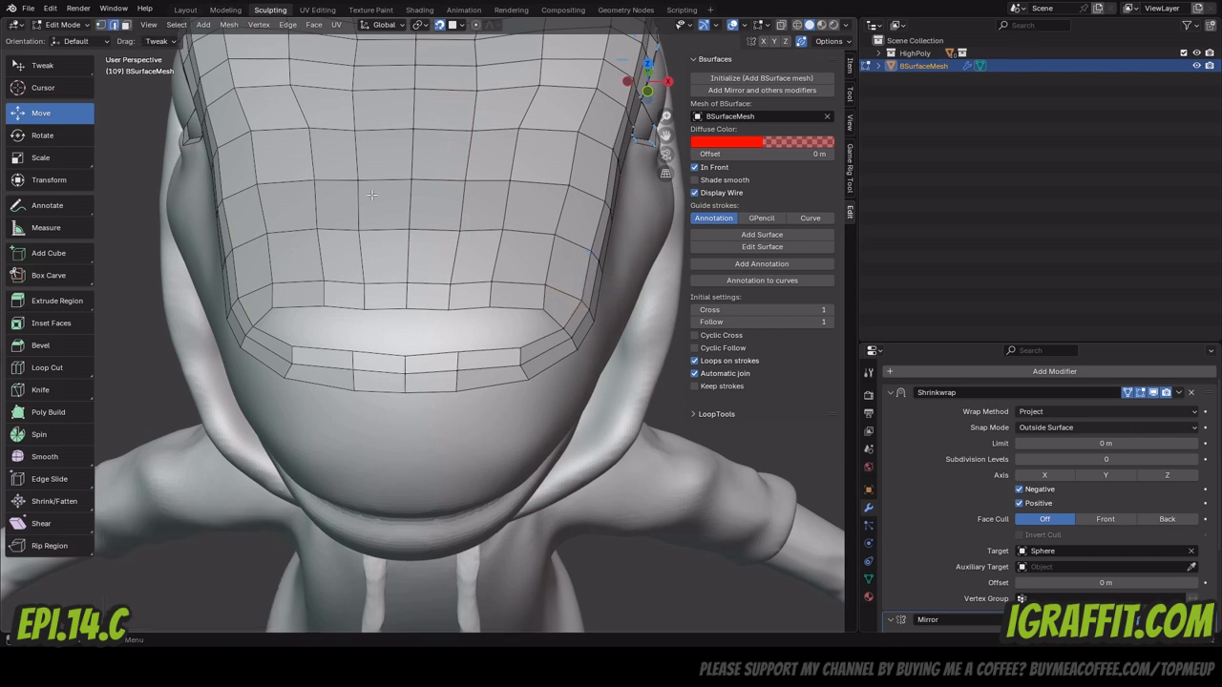
click(524, 308)
key(e)
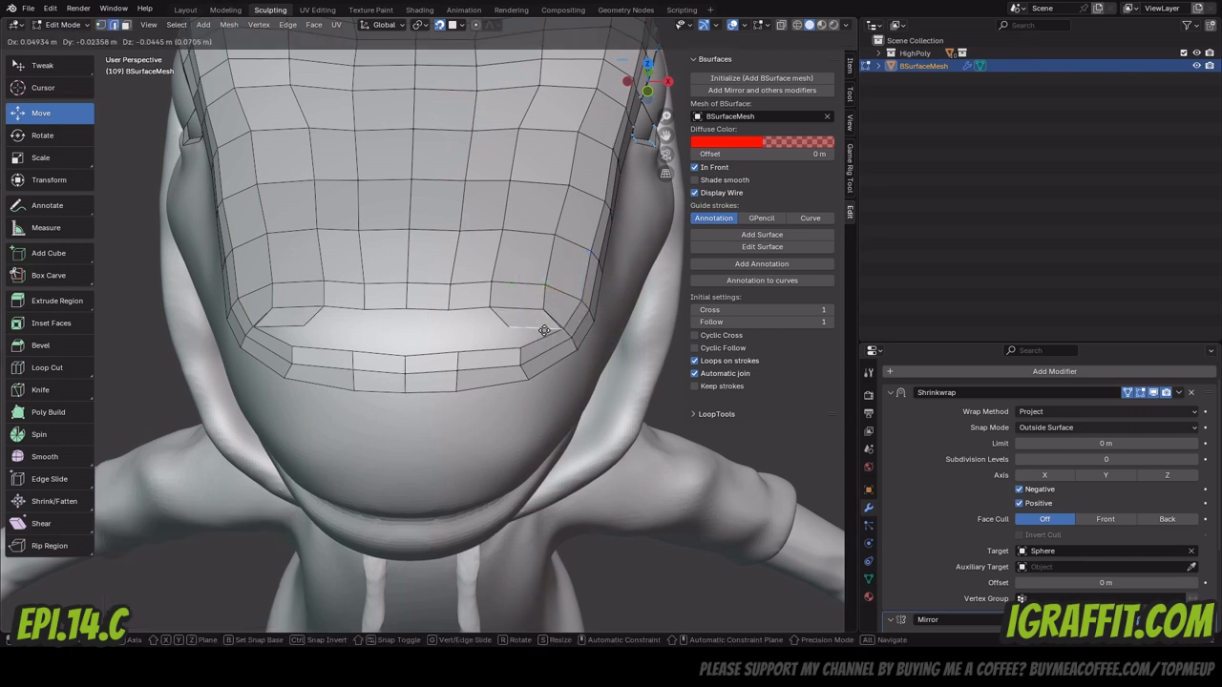
click(538, 327)
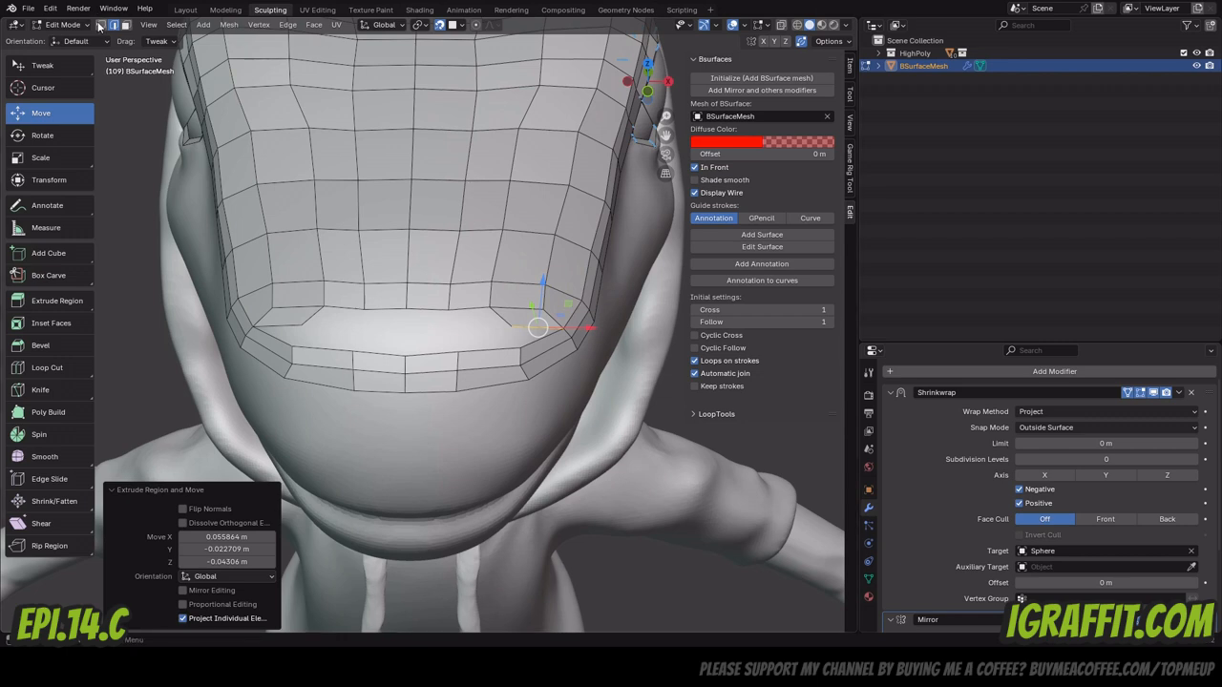
click(100, 25)
click(511, 325)
key(g)
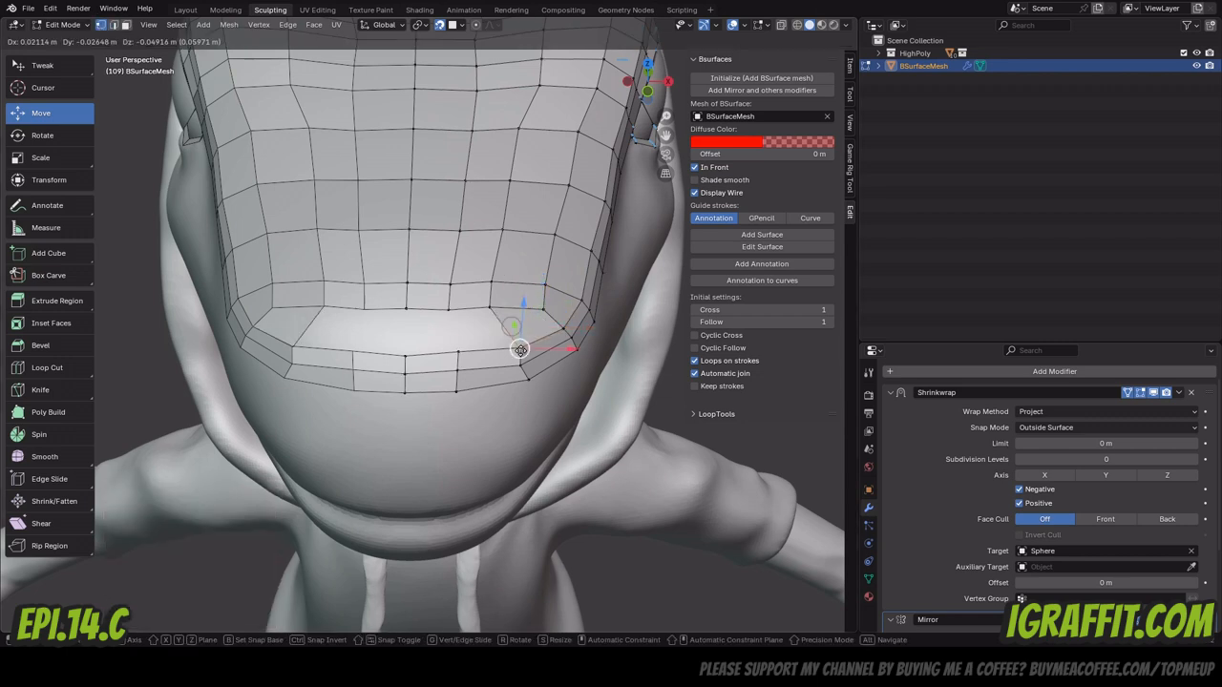
click(521, 349)
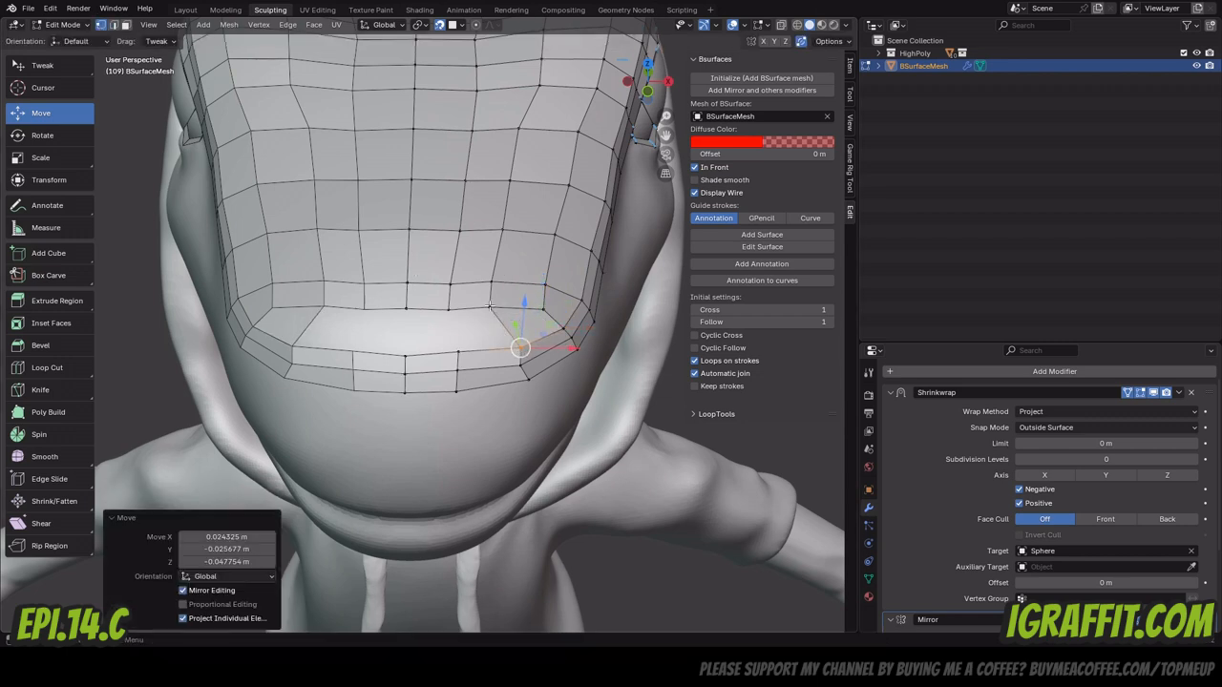
Extrude the two remaining middle edges of the snout patch down to the inner edge of the border strip.
click(113, 25)
click(421, 308)
shift+click(467, 311)
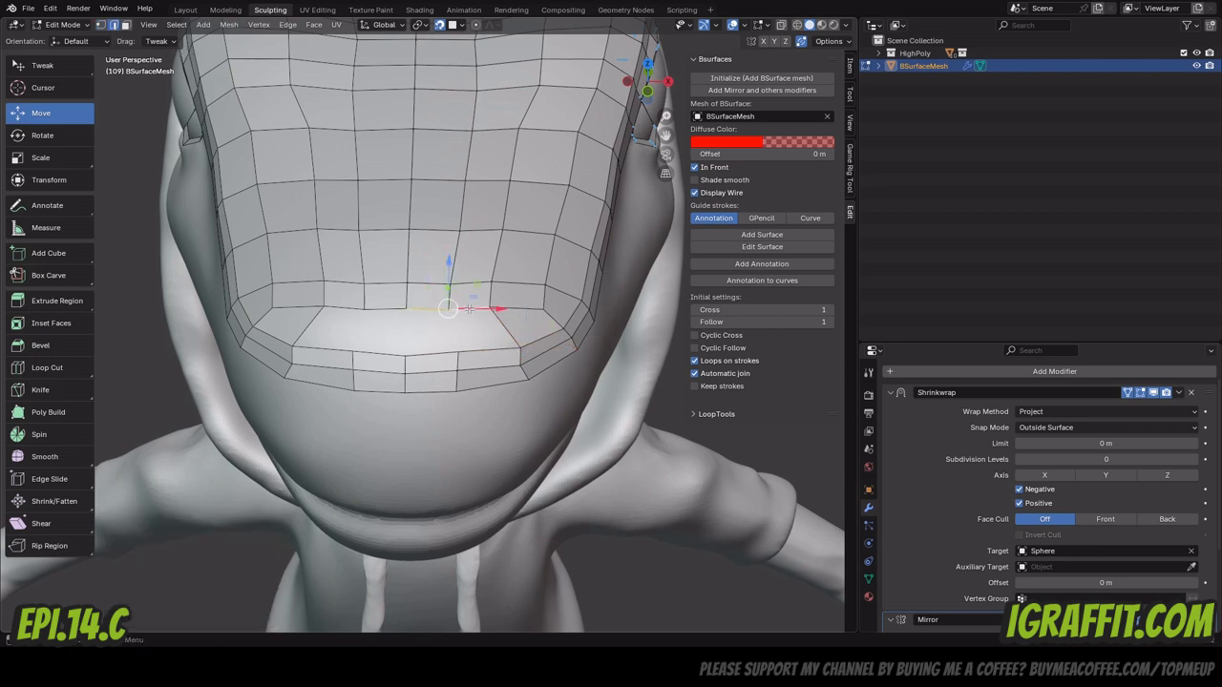
key(e)
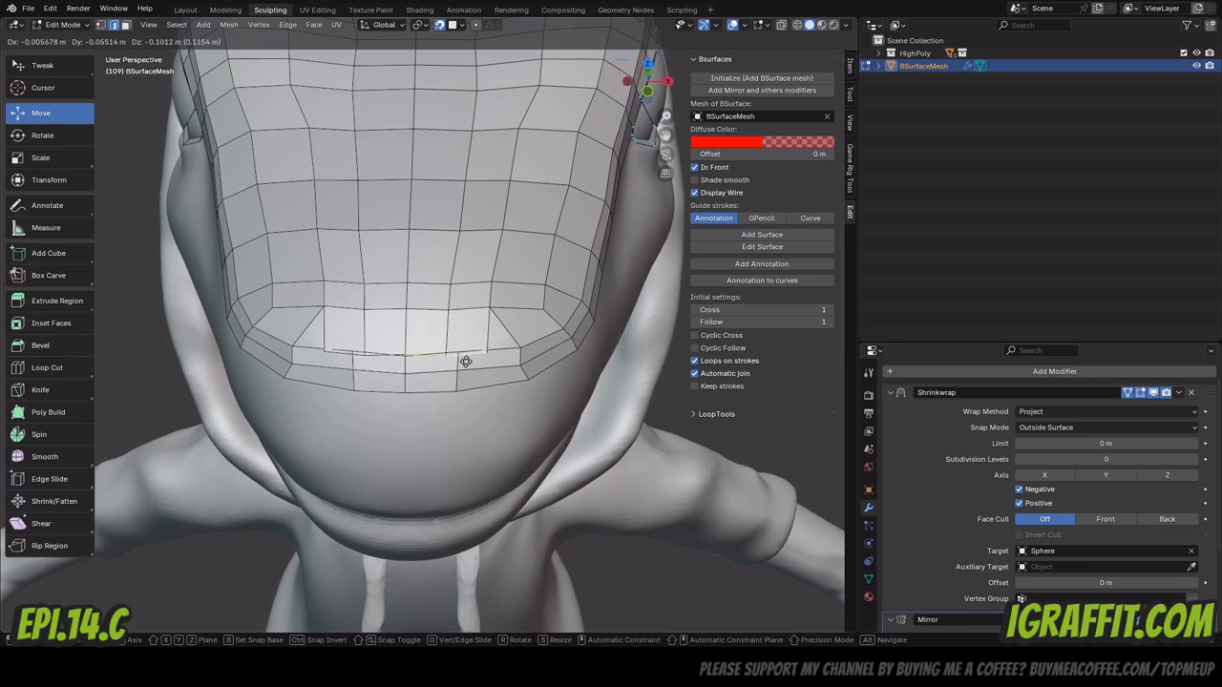
click(478, 356)
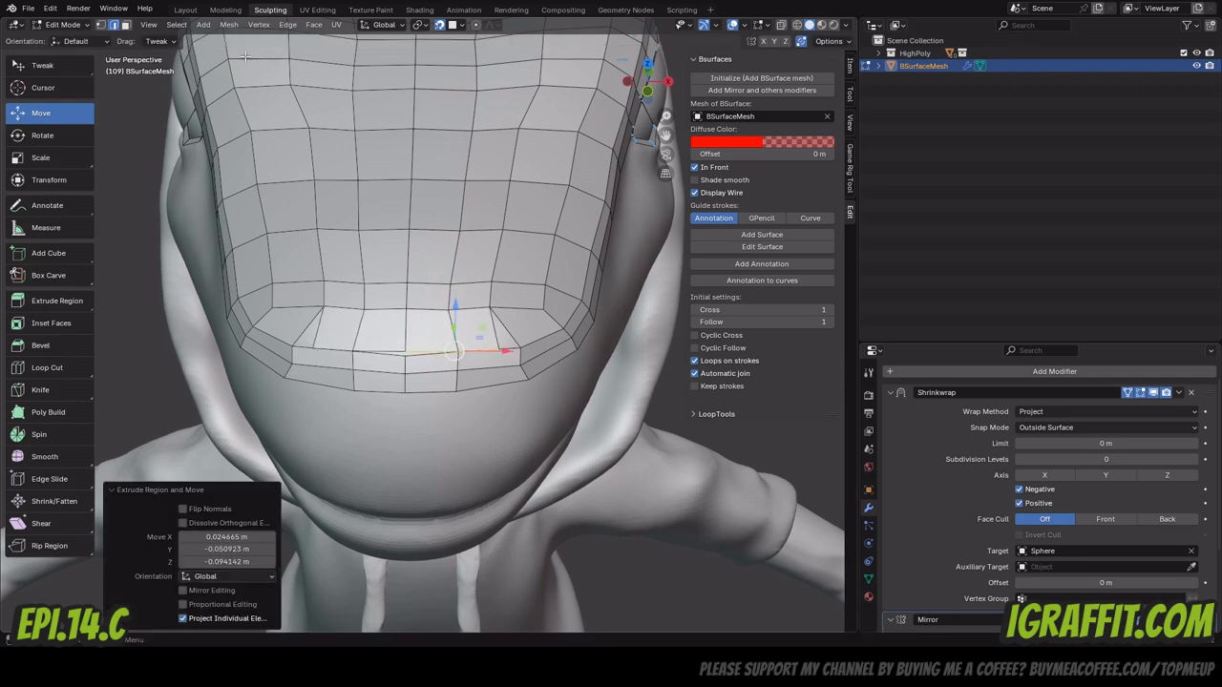
Snap the center and outer vertices of the extruded row onto the matching vertices of the border strip.
click(102, 26)
click(404, 350)
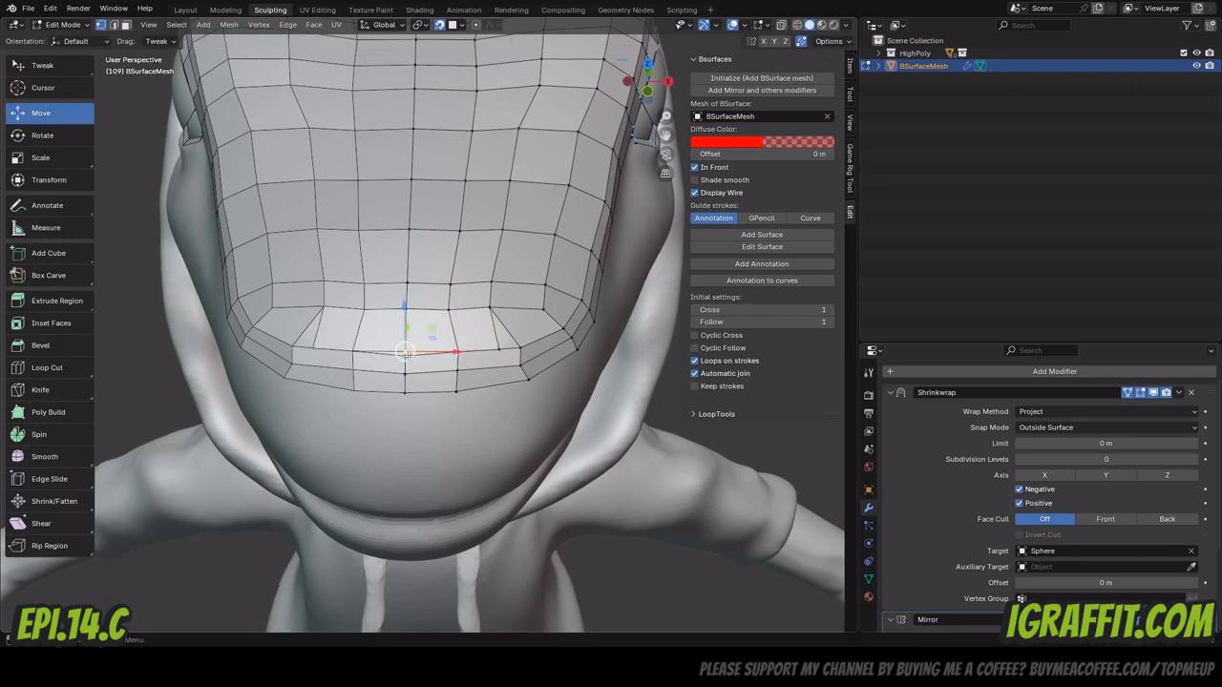
key(g)
click(403, 356)
drag(497, 348, 520, 347)
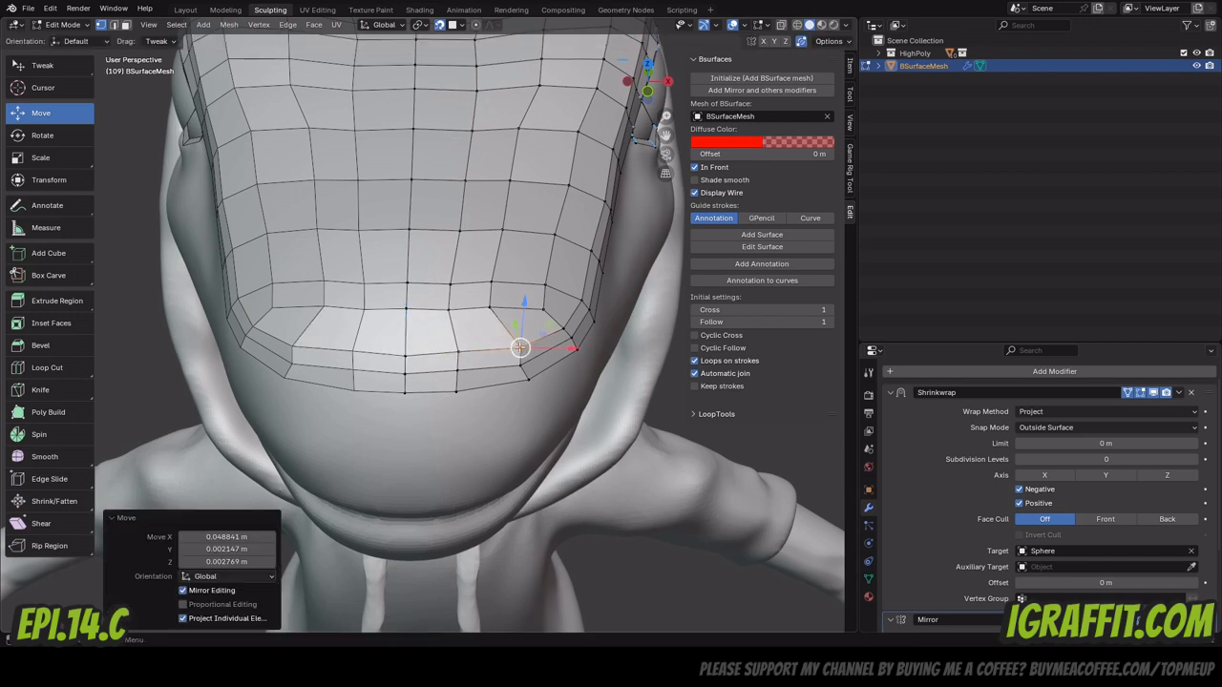
drag(657, 93, 666, 97)
middle_drag(439, 289, 426, 291)
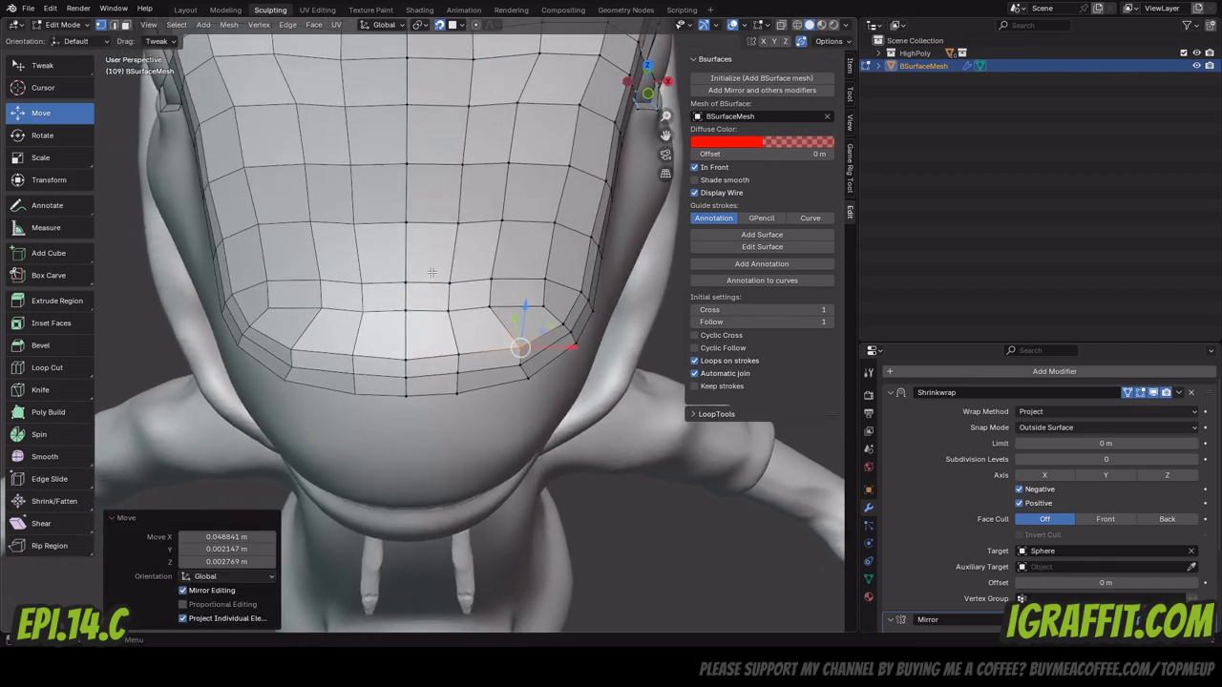
mouse_move(460, 354)
mouse_down()
mouse_move(452, 389)
mouse_move(424, 407)
mouse_move(440, 350)
mouse_move(468, 375)
mouse_up()
key(ctrl+z)
click(509, 403)
key(ctrl+z)
Shift the two three-vertex columns across the border strip toward the centerline along X, about 0.036 m and 0.031 m.
click(458, 365)
shift+click(458, 374)
shift+click(457, 392)
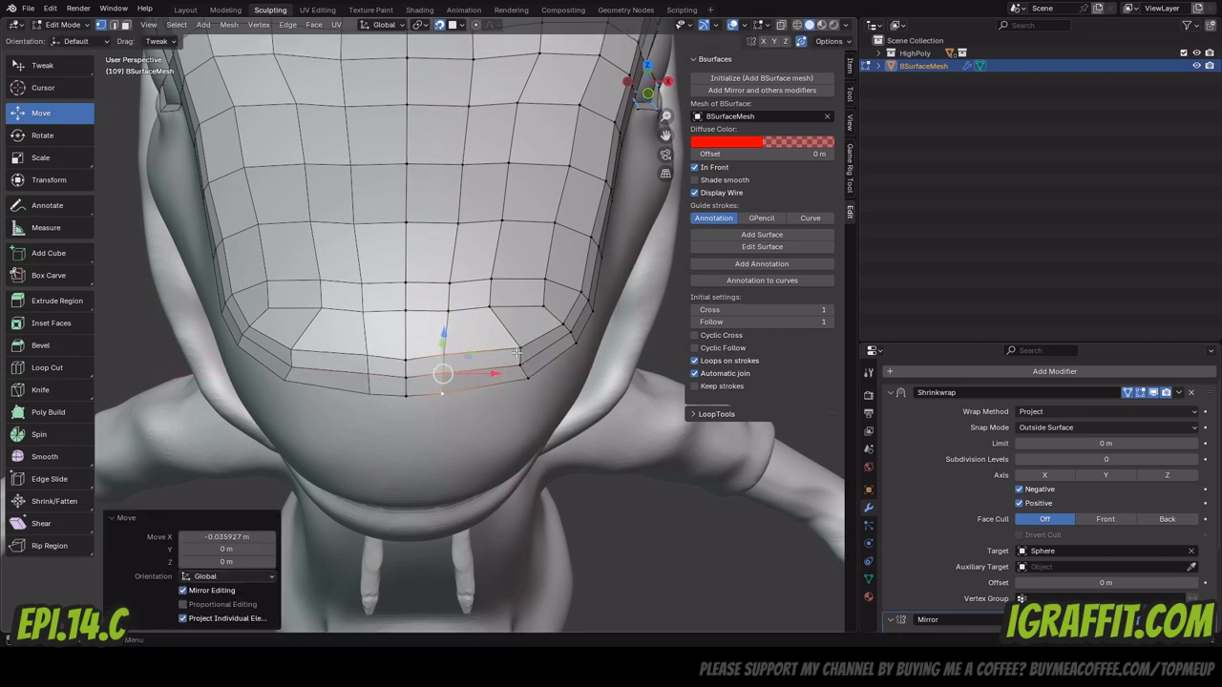
click(518, 351)
shift+click(521, 365)
shift+click(528, 379)
drag(567, 363, 554, 359)
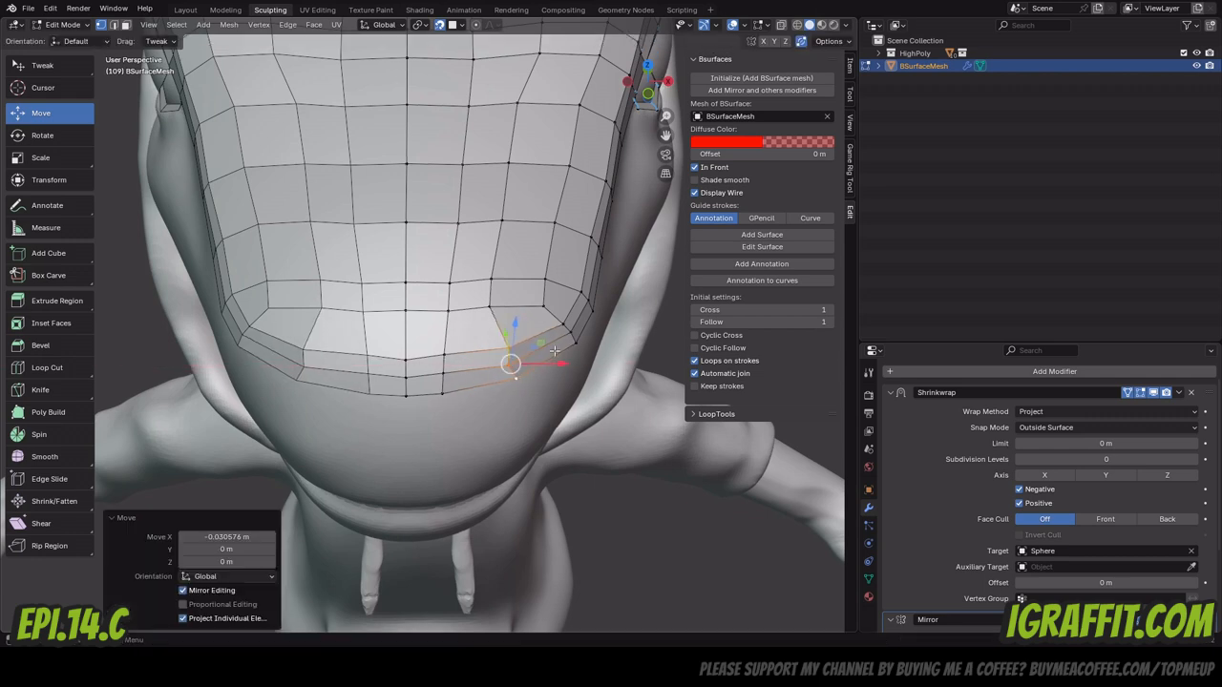
Move the corner's inner vertex toward the centerline and the three border-strip corner vertices inward and down to even out the faces.
click(543, 307)
drag(543, 307, 524, 304)
click(563, 326)
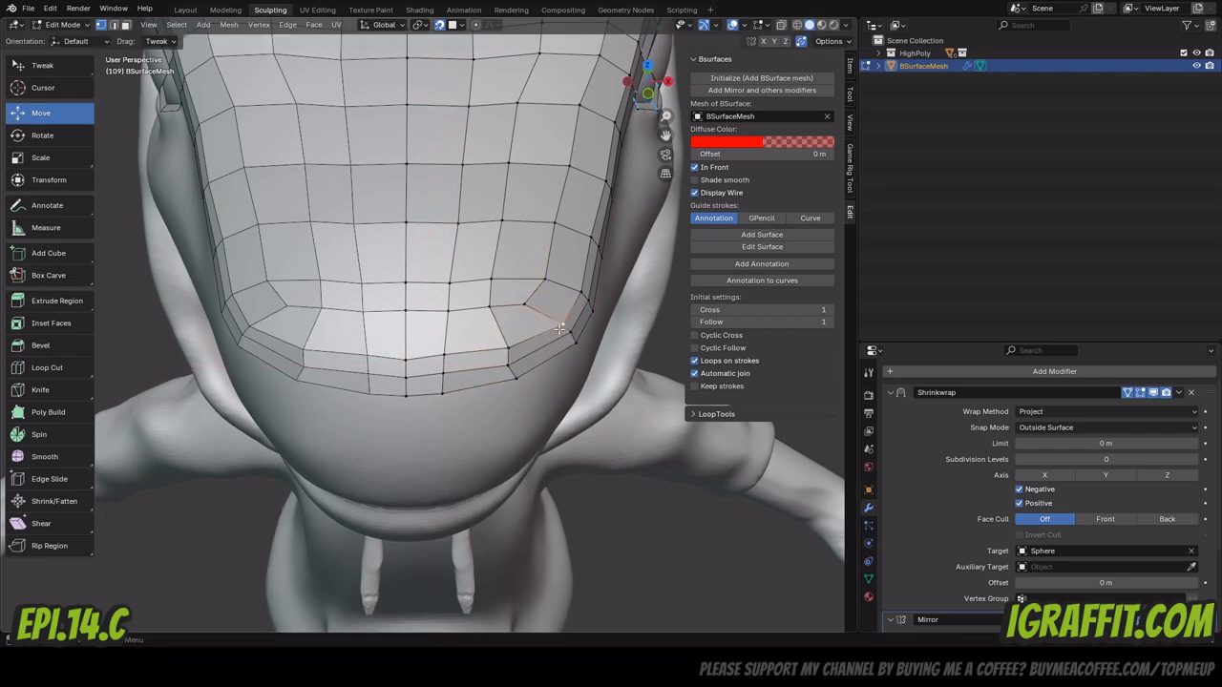
shift+click(575, 343)
shift+click(570, 332)
drag(570, 332, 500, 323)
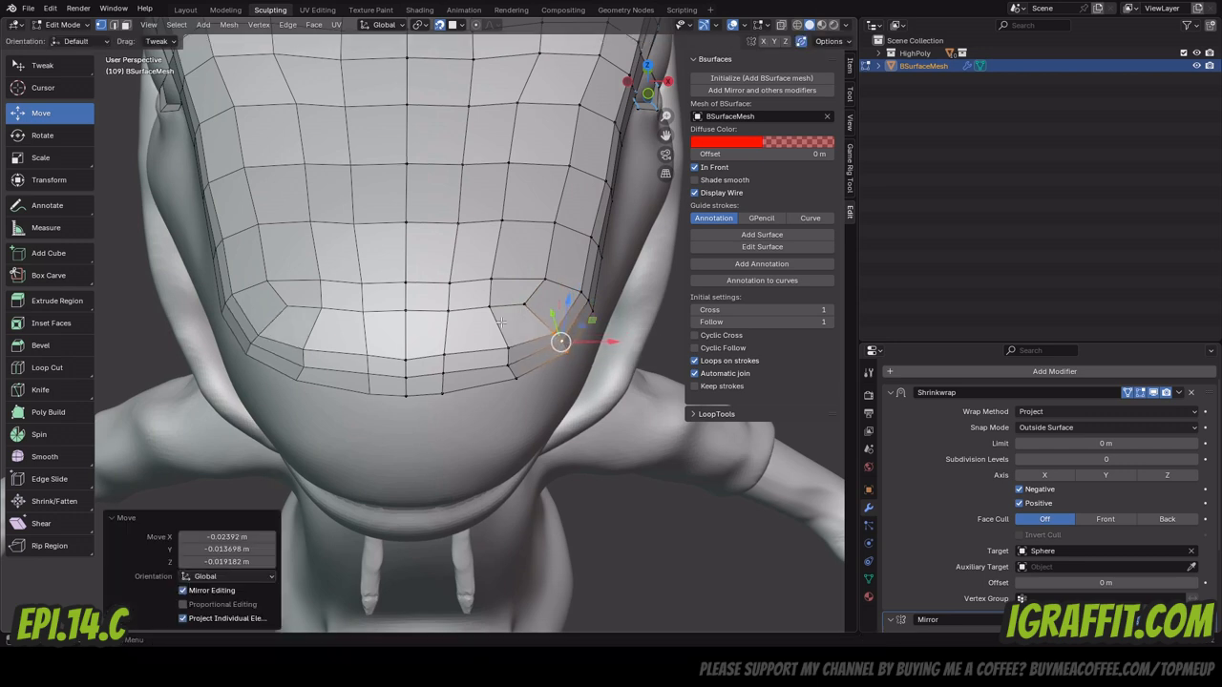
Lower the three inner-row vertices, from the centerline outward, to even the face spacing above the border strip.
click(406, 310)
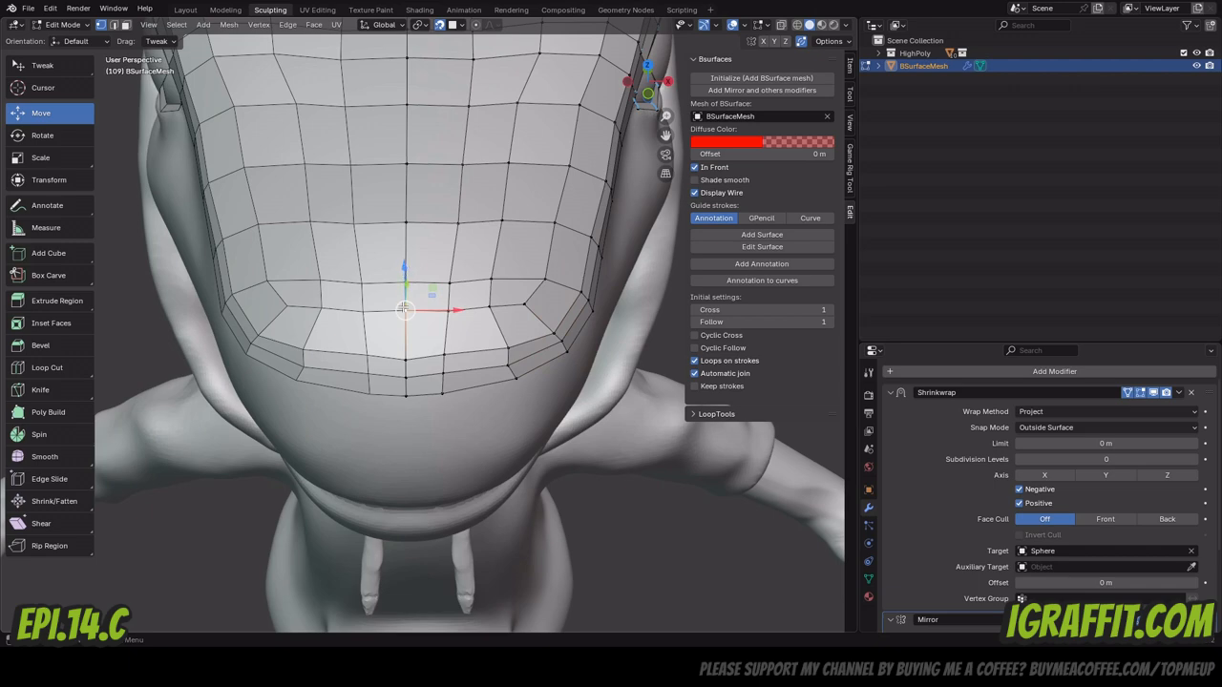
drag(404, 310, 444, 327)
click(448, 311)
click(489, 281)
drag(490, 281, 489, 317)
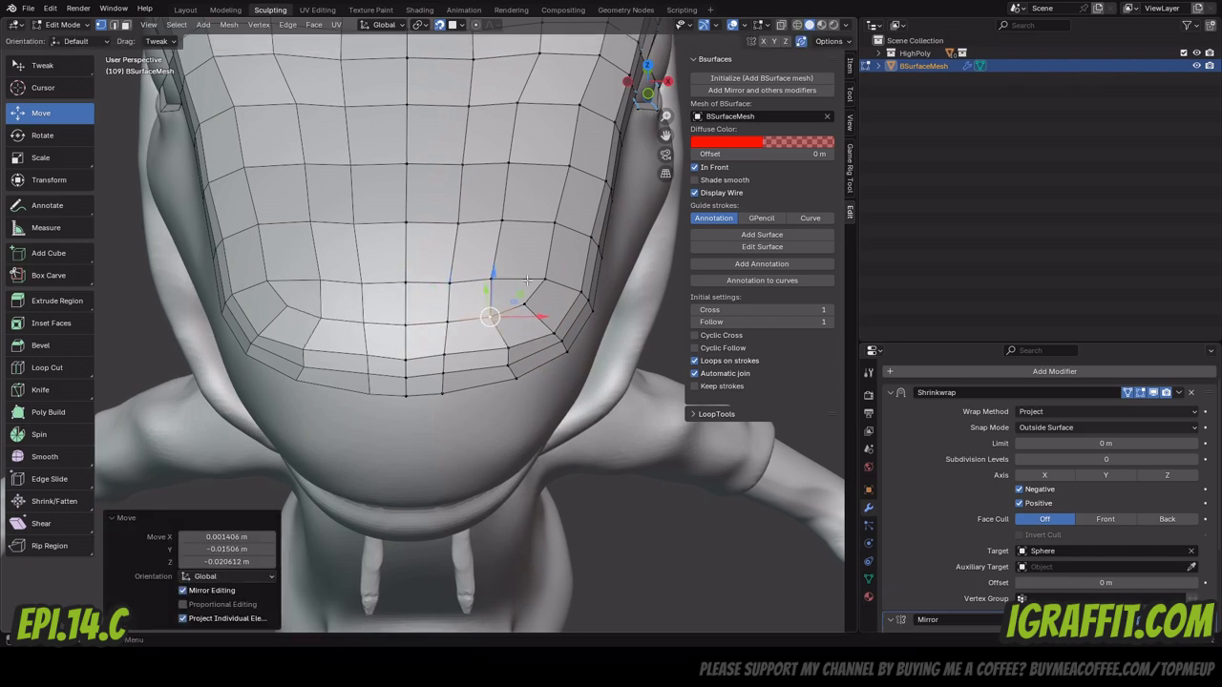
Duplicate the Shrinkwrap modifier on BSurfaceMesh.
scroll(526, 281, down, 3)
drag(649, 66, 1028, 435)
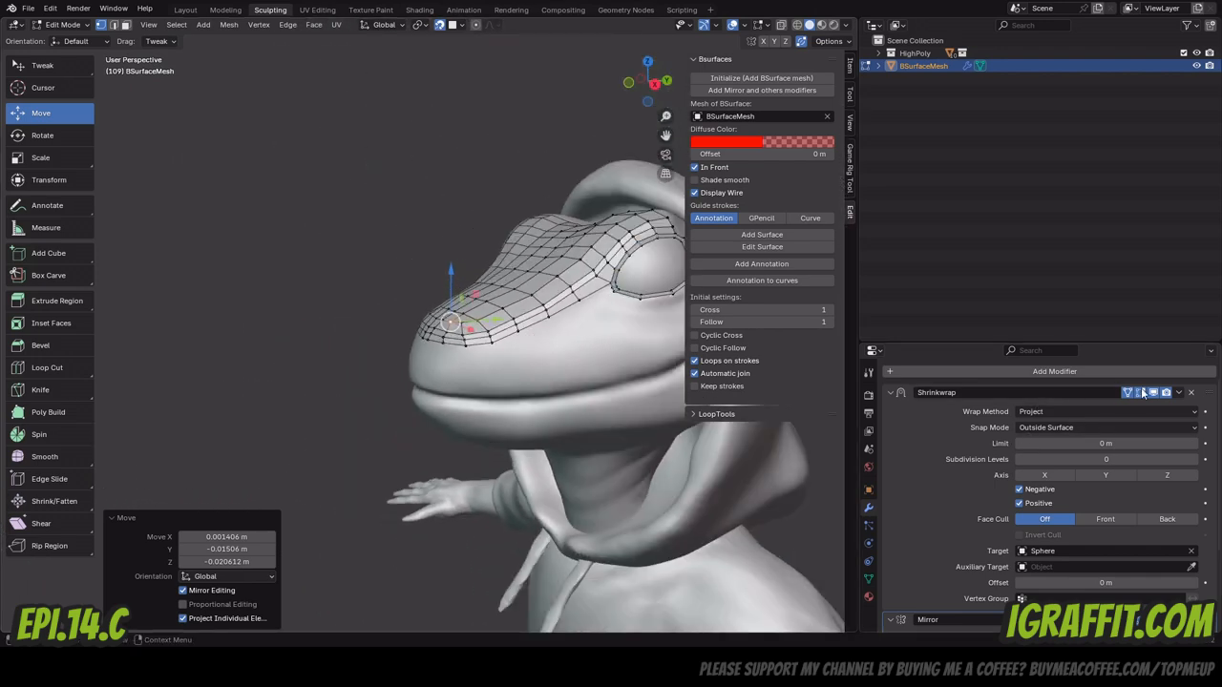
click(1177, 394)
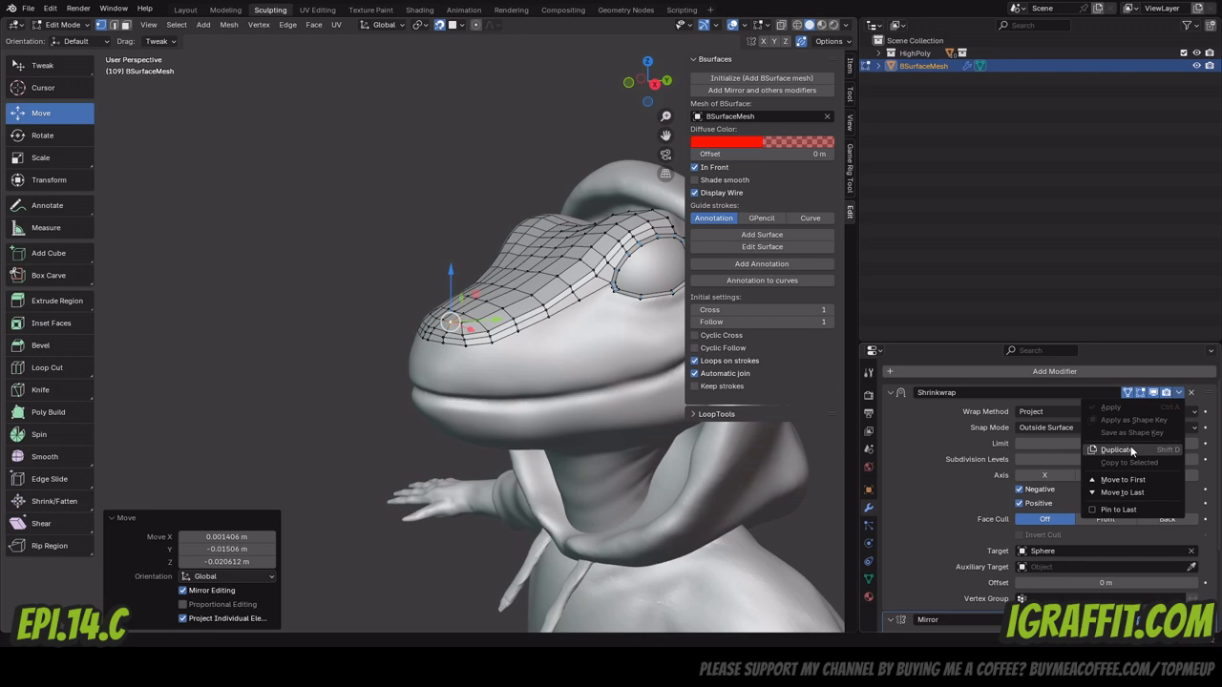
click(1129, 445)
Examine the available actions and settings of the Shrinkwrap and Shrinkwrap.001 modifiers in the modifier stack.
click(1176, 394)
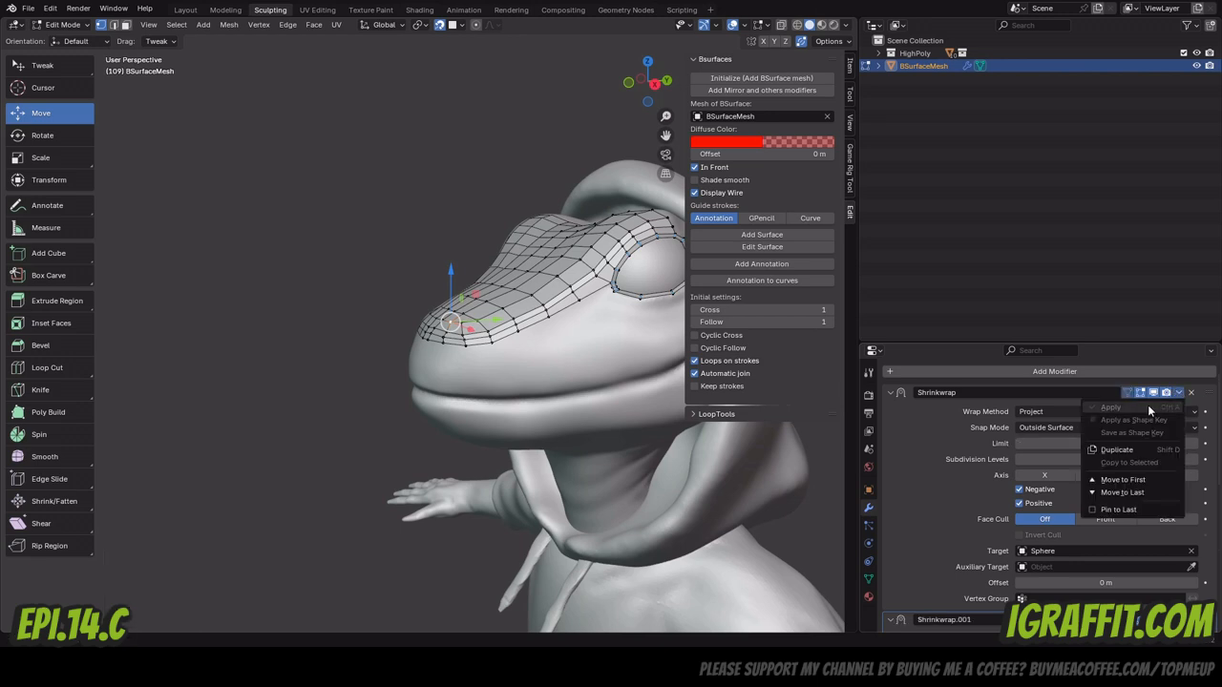
click(1177, 393)
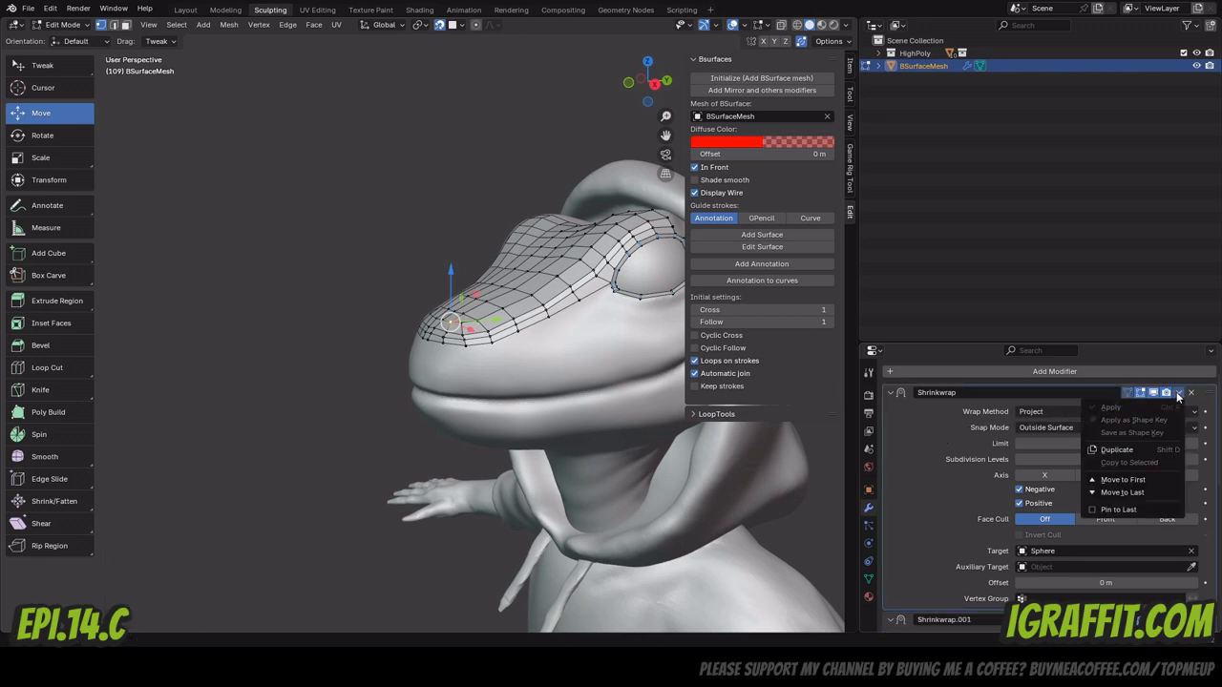
scroll(921, 455, down, 3)
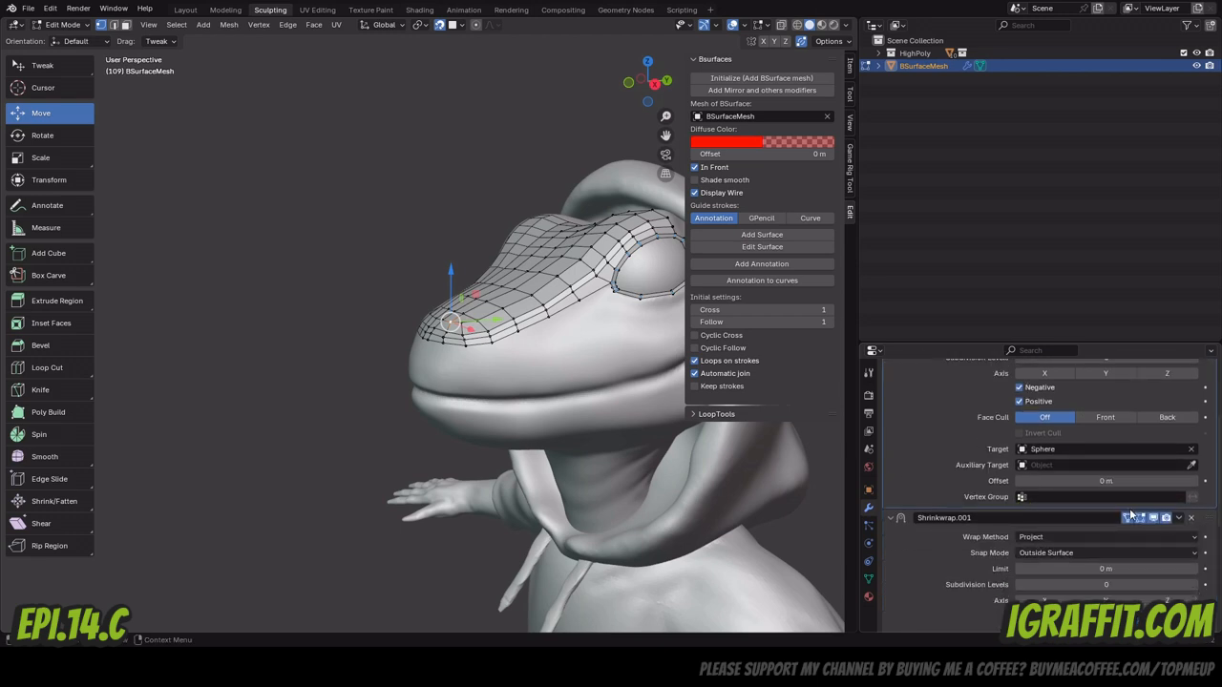
click(1181, 517)
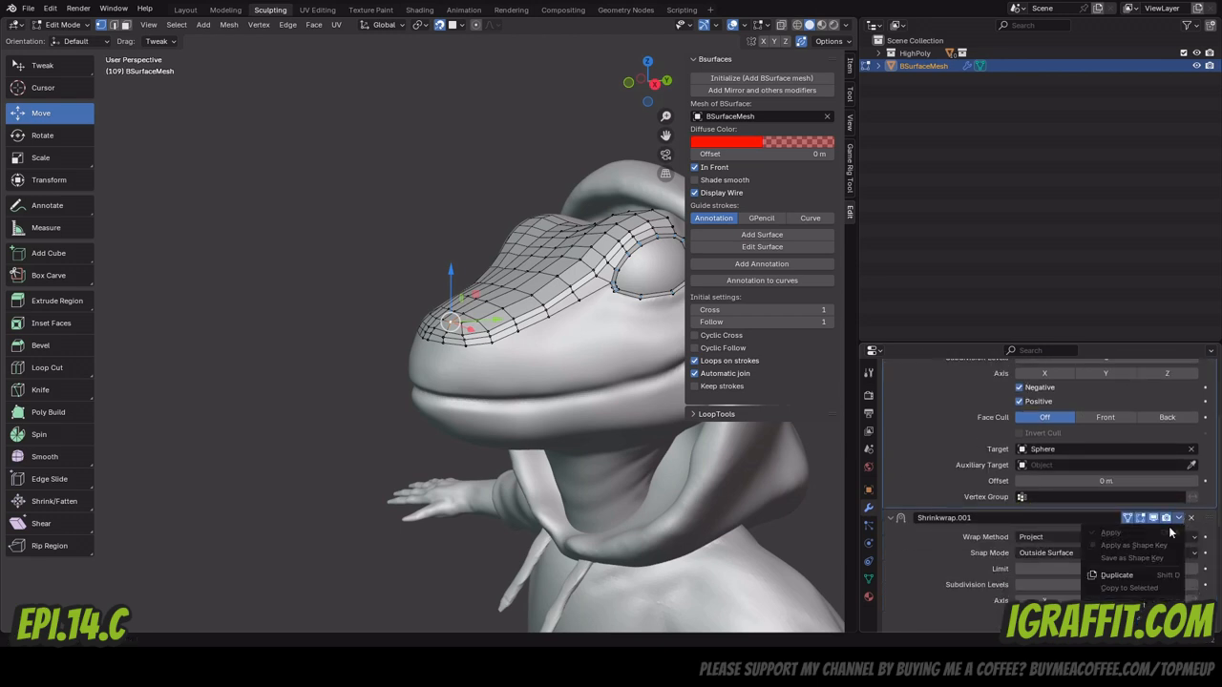
click(515, 161)
scroll(455, 132, down, 4)
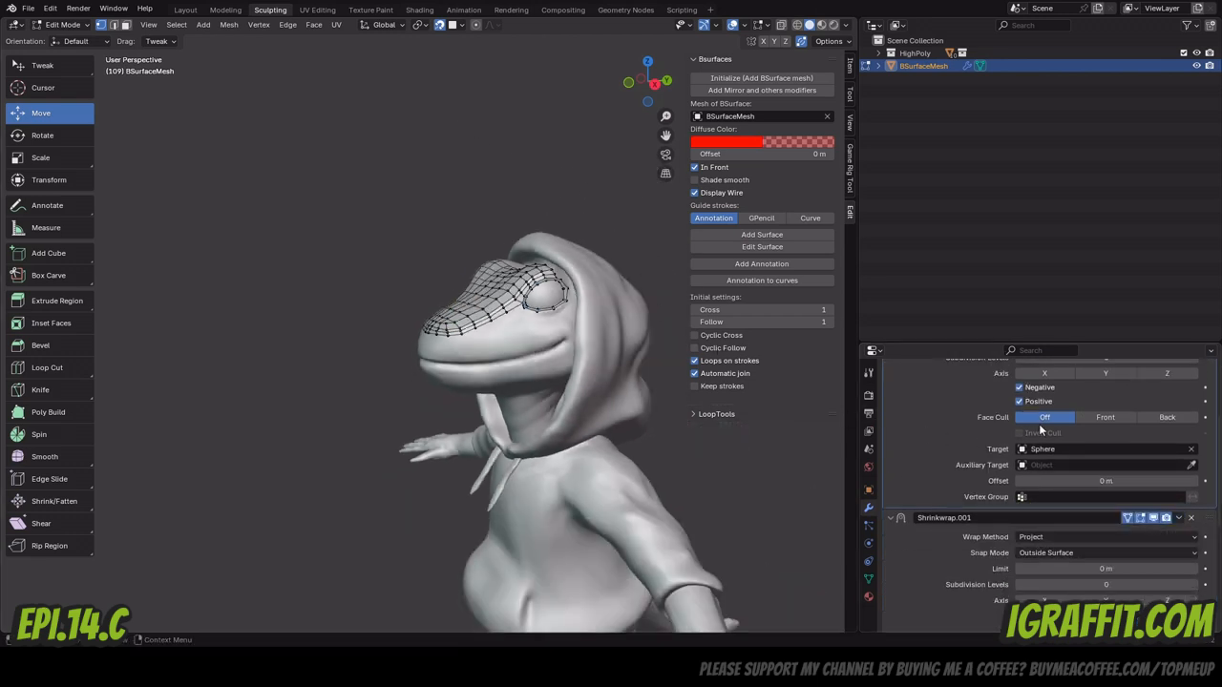
scroll(1038, 424, up, 4)
click(1179, 414)
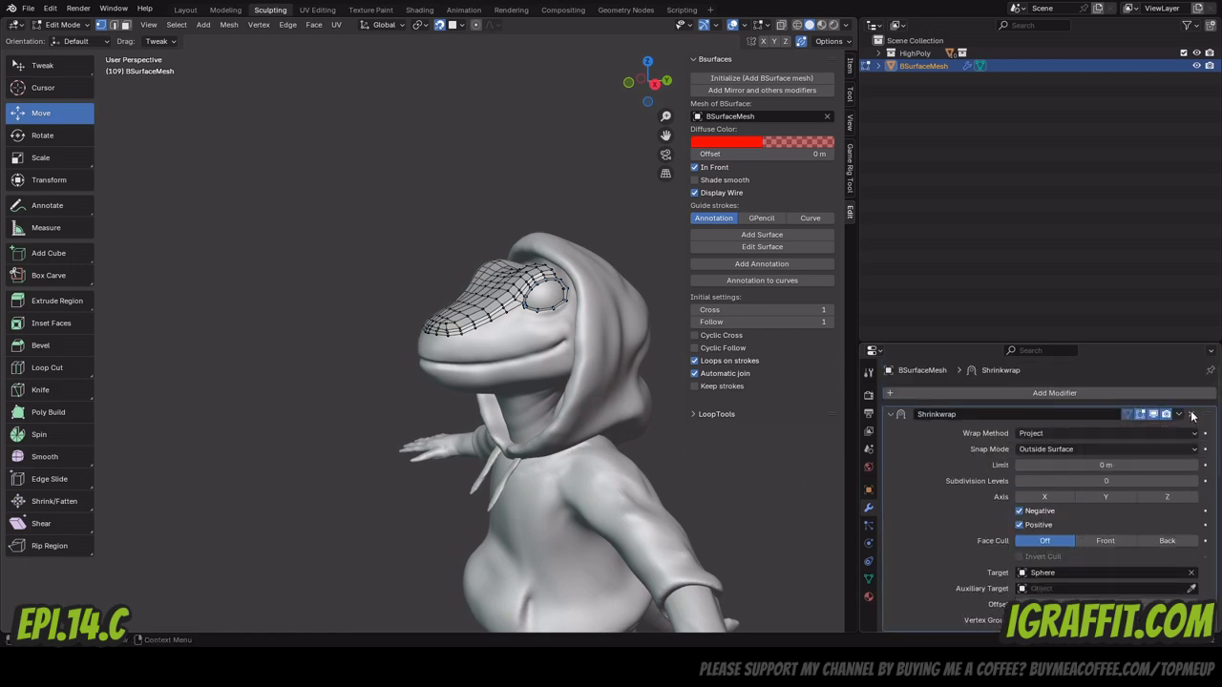
click(1180, 415)
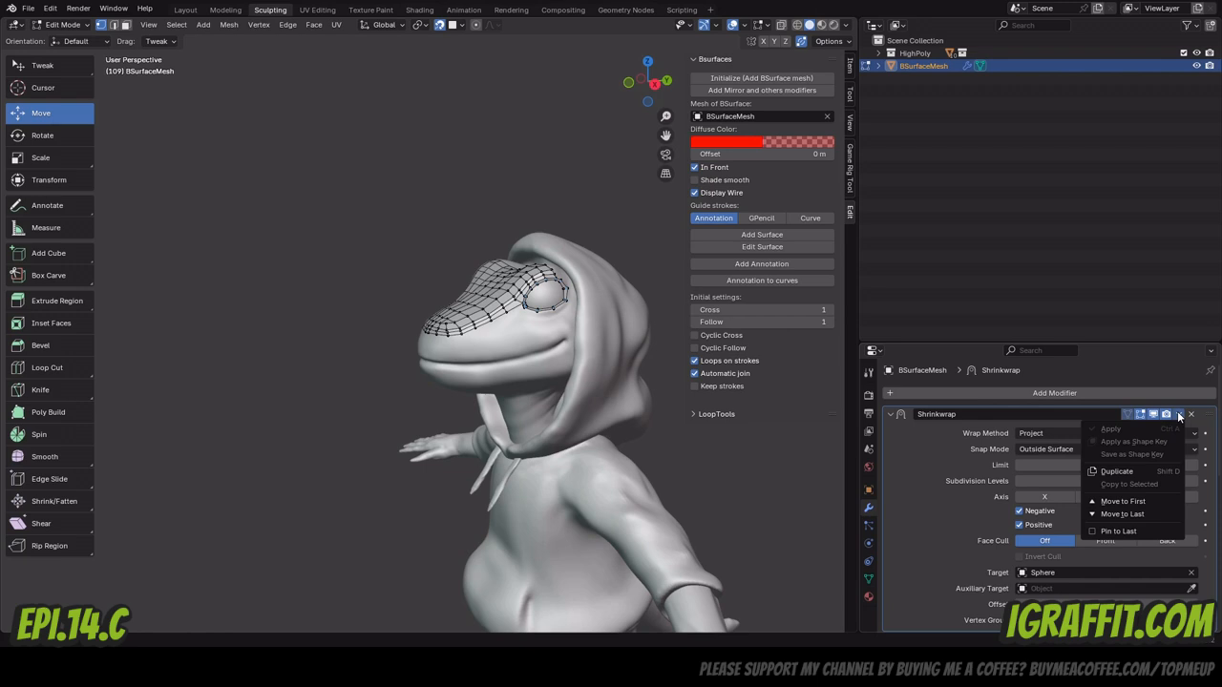
scroll(997, 451, down, 4)
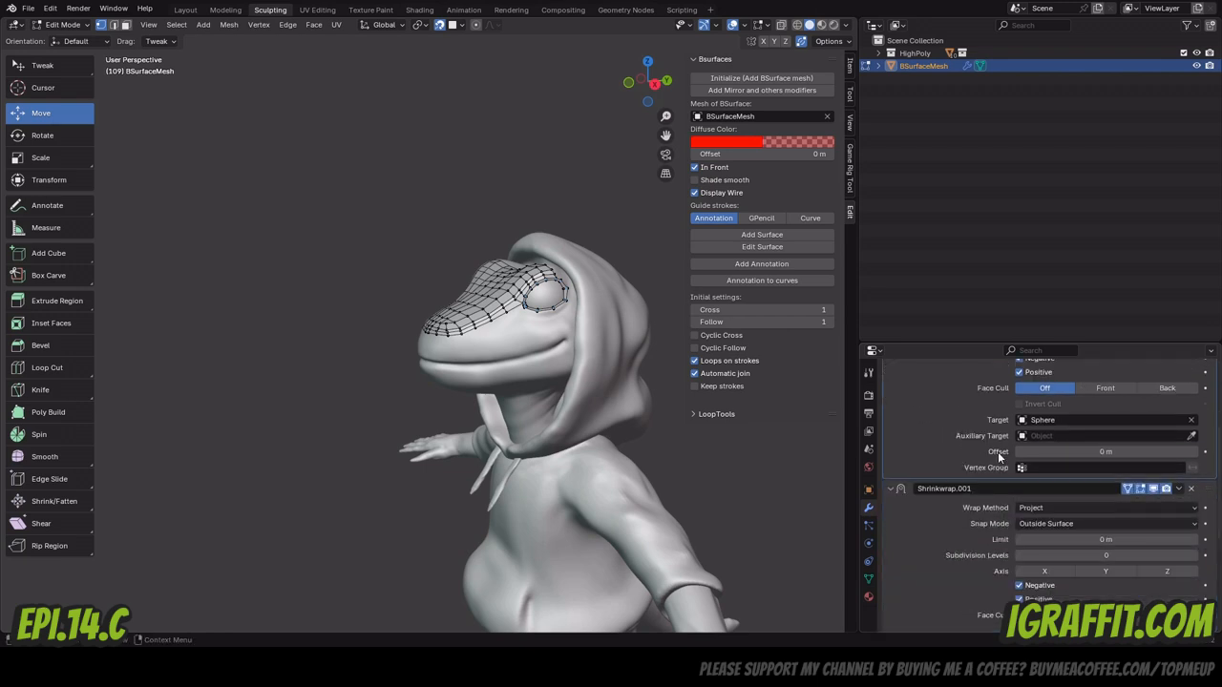
Switch to the Layout workspace and apply the first Shrinkwrap modifier on BSurfaceMesh, keeping Shrinkwrap.001.
scroll(997, 451, down, 3)
click(1178, 386)
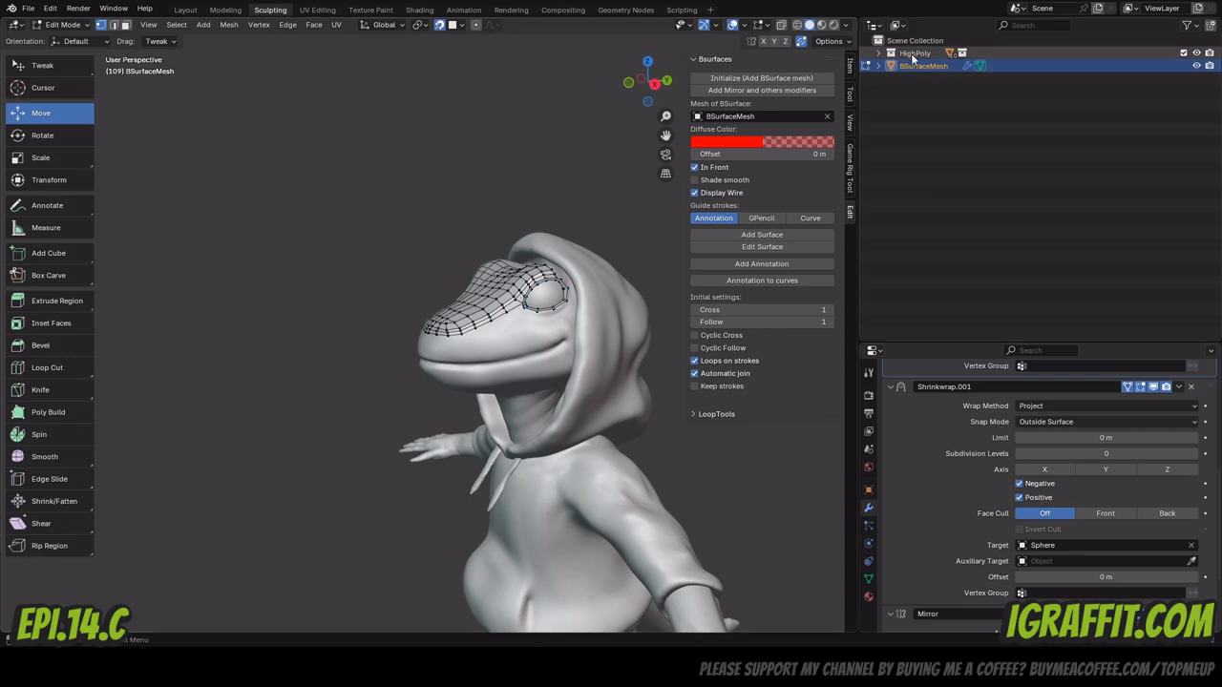
click(193, 11)
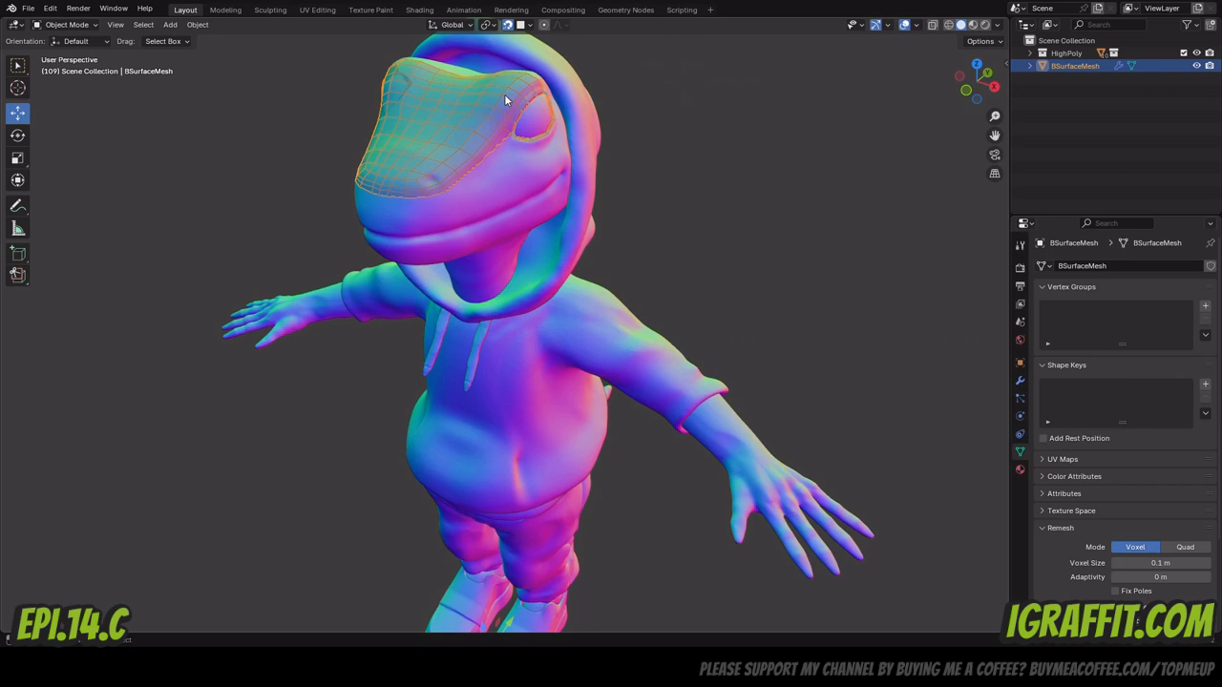
click(1019, 380)
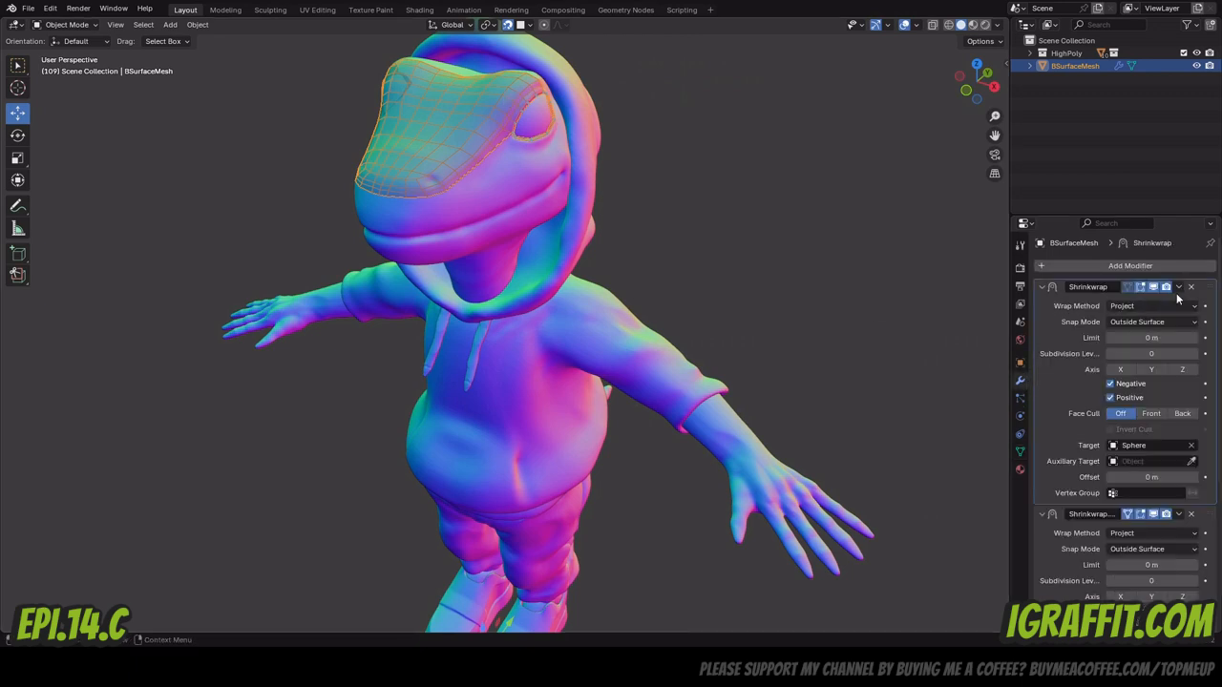
click(1178, 287)
click(1112, 301)
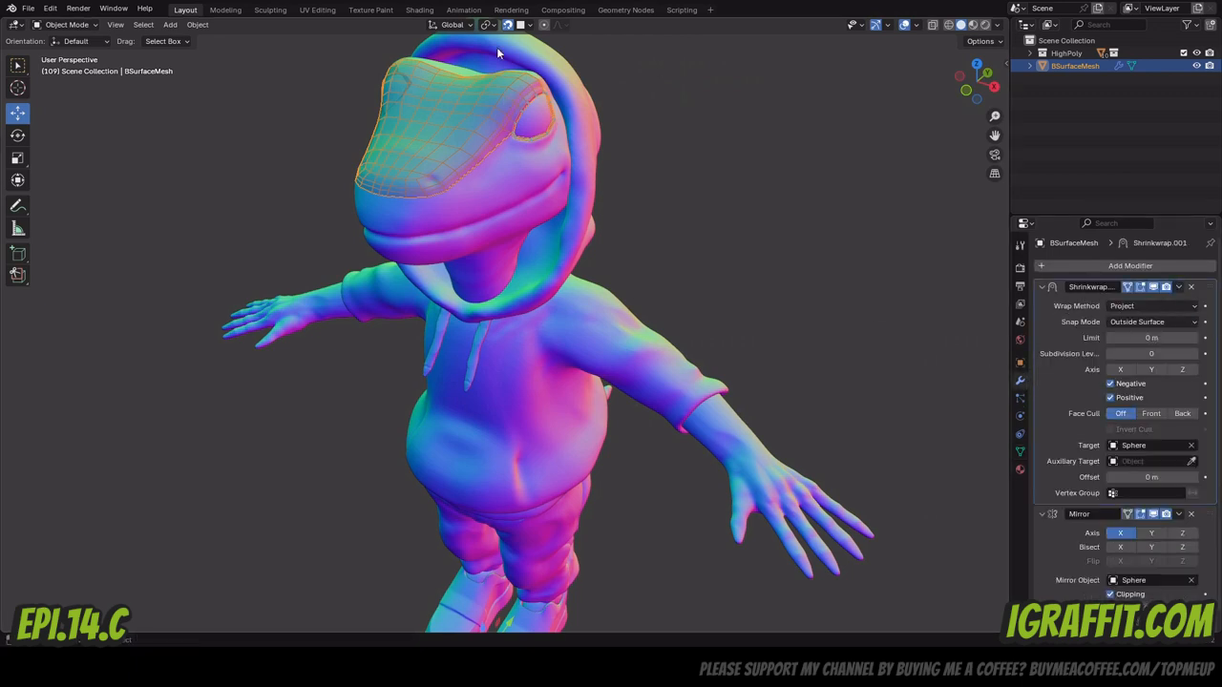
Return to the Sculpting workspace and put BSurfaceMesh into Edit Mode with the Move tool active.
click(270, 10)
scroll(564, 310, up, 6)
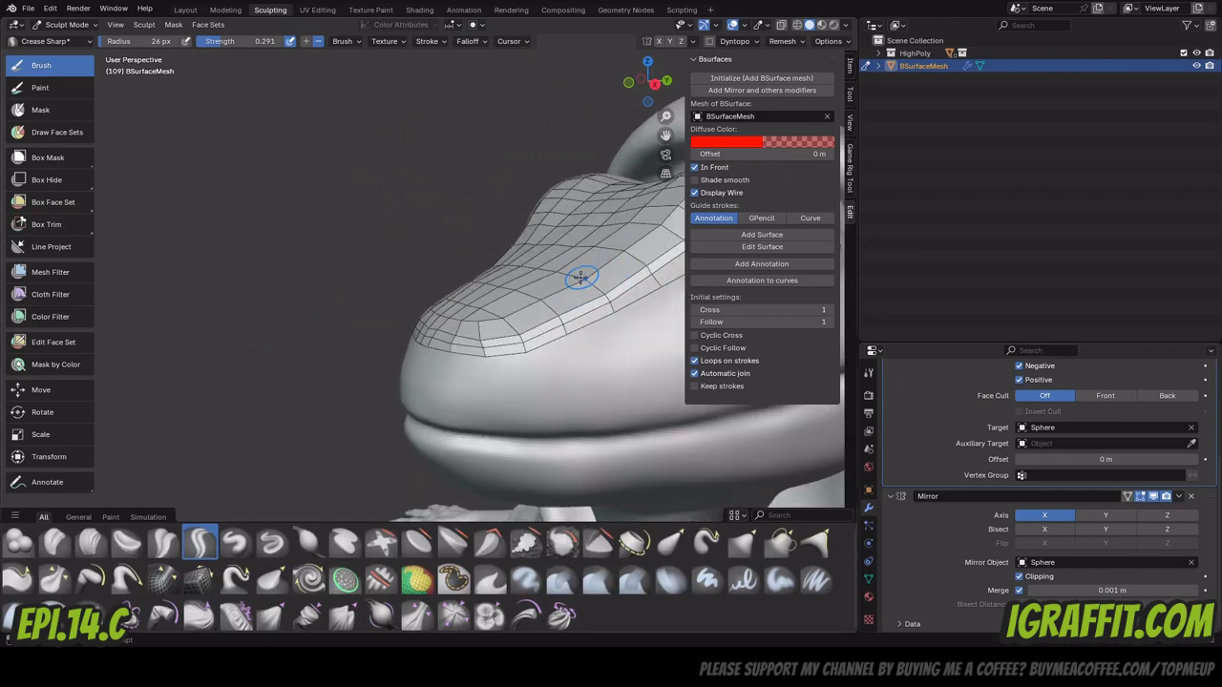
drag(666, 136, 382, 107)
scroll(416, 204, up, 3)
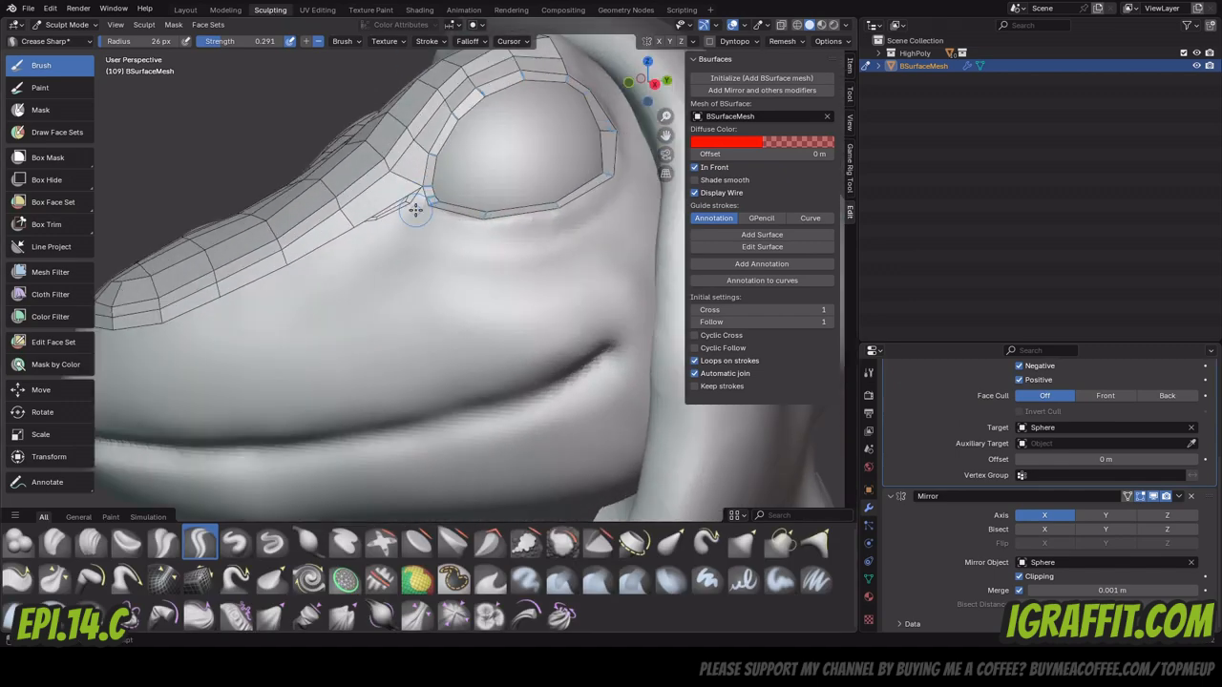
drag(666, 136, 686, 250)
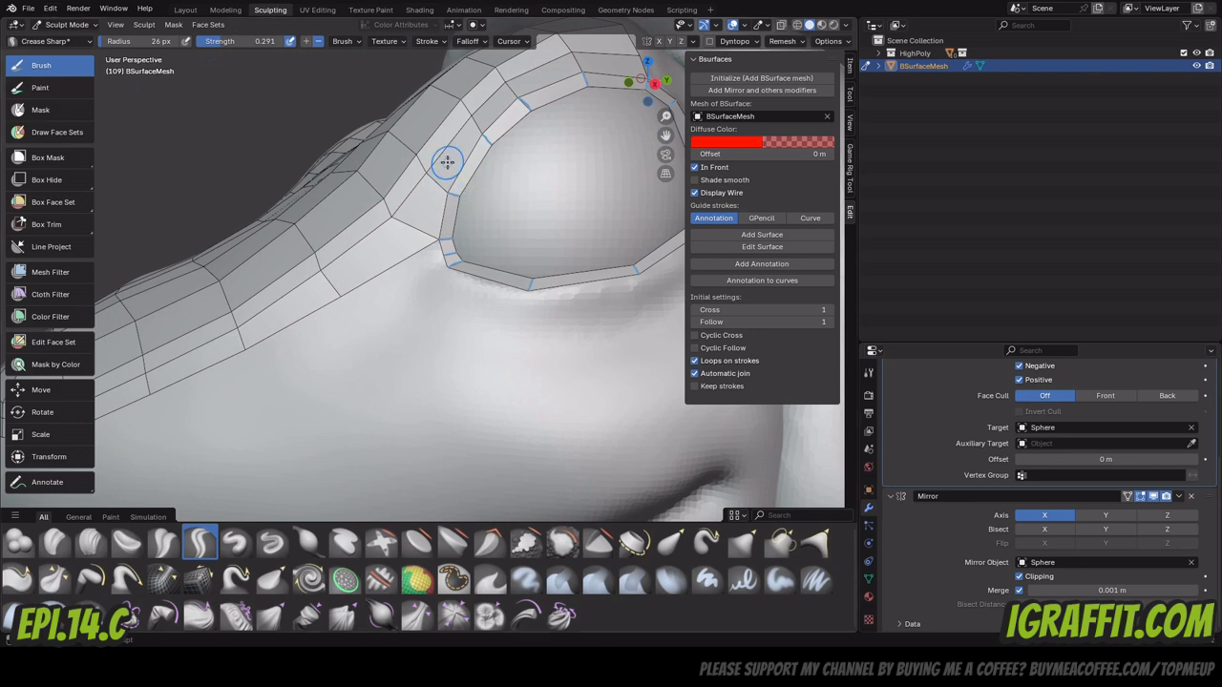
click(879, 66)
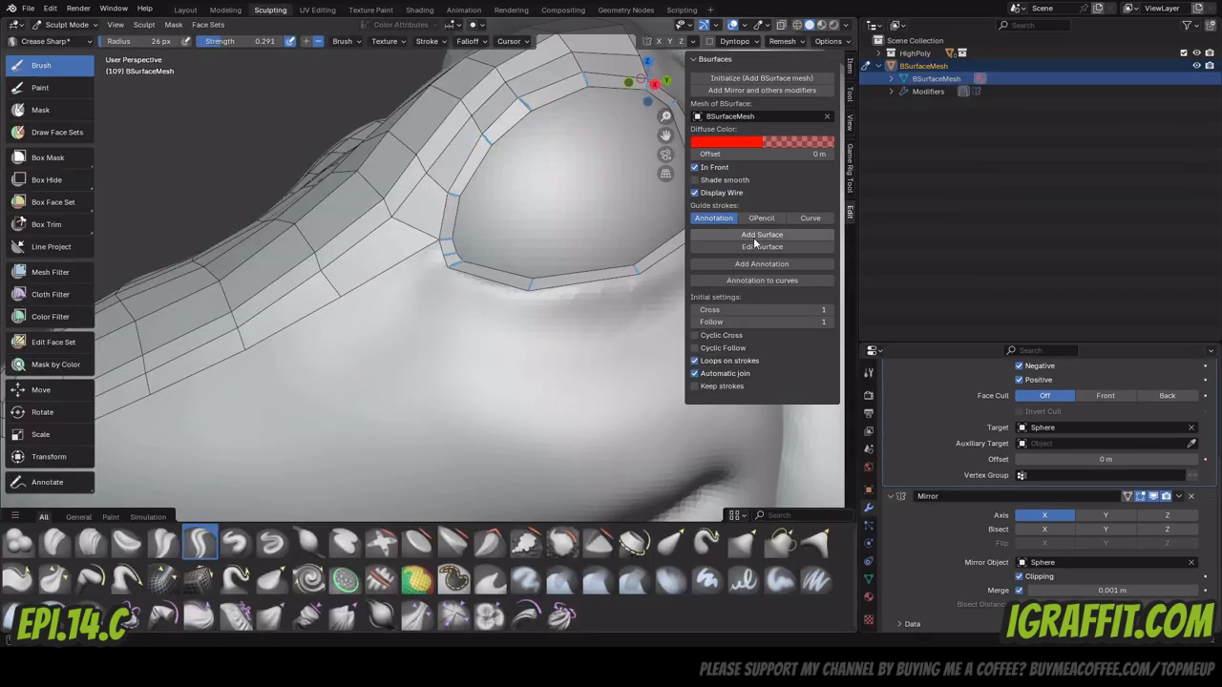
click(756, 237)
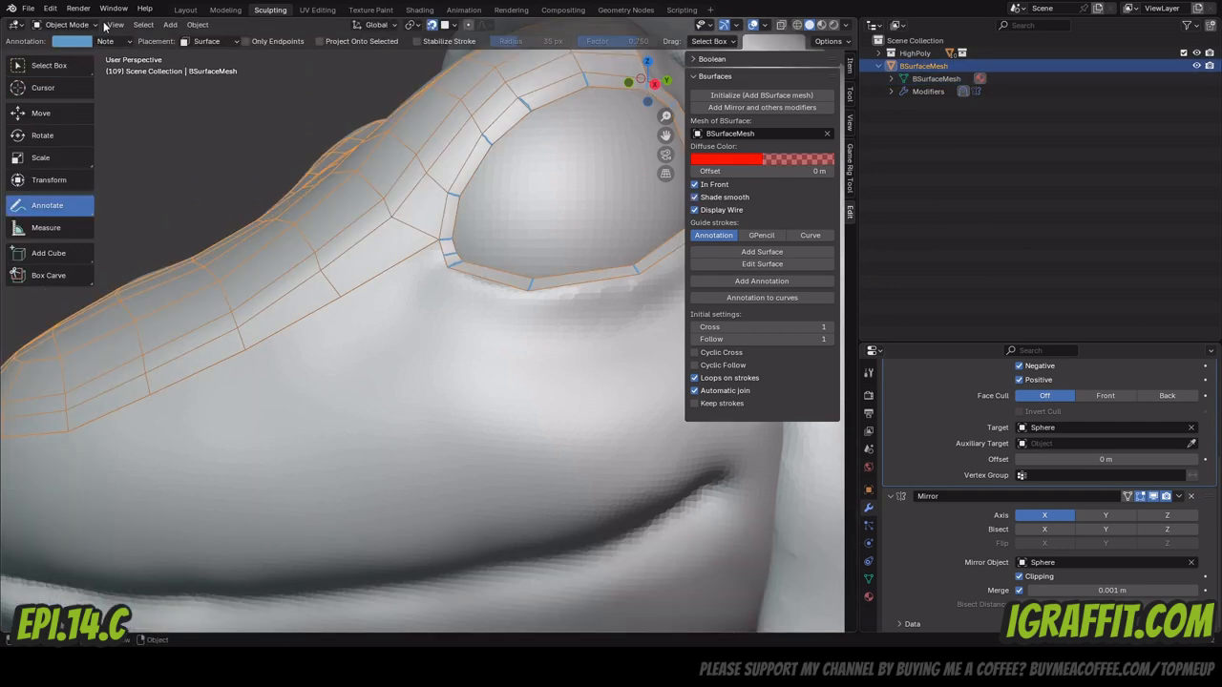
click(47, 113)
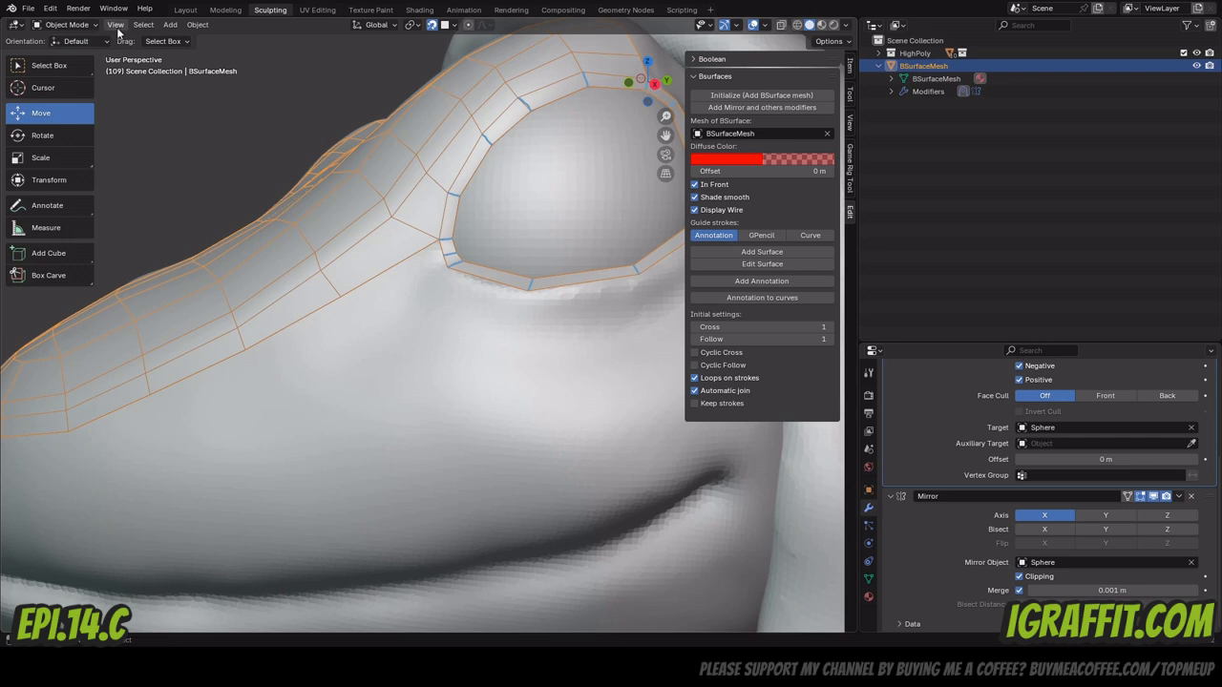
click(67, 24)
click(69, 53)
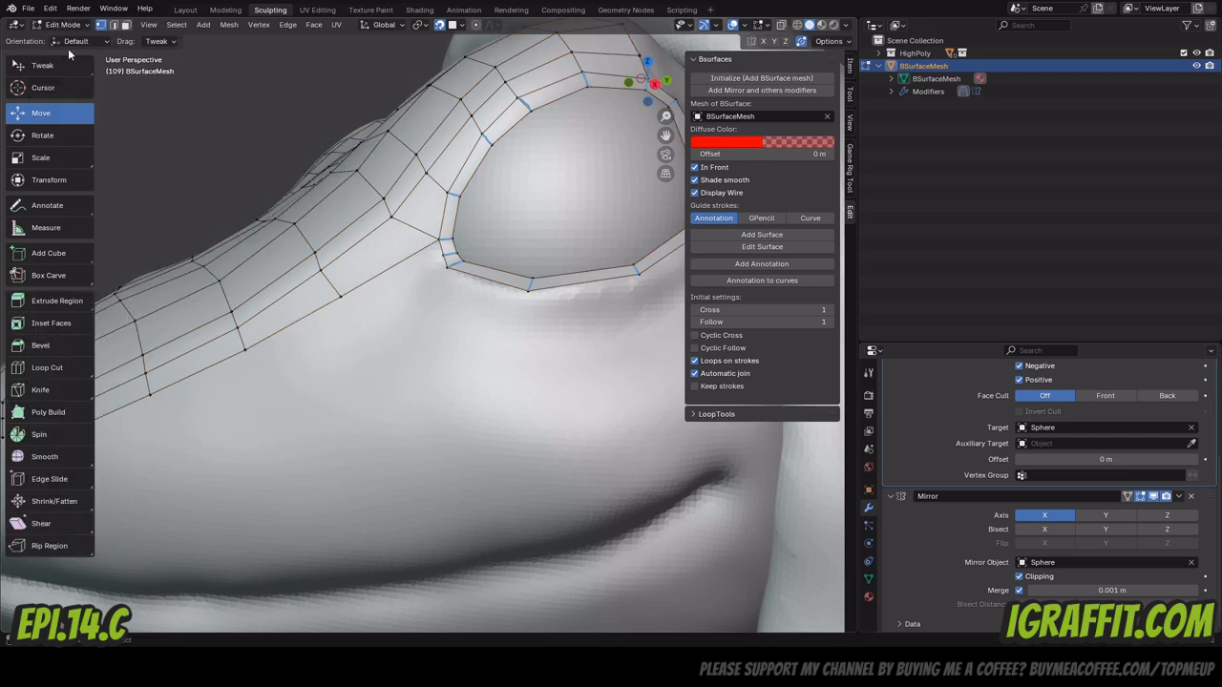
Merge the outer pair of closely spaced vertices at the front corner of the eye ring.
click(443, 254)
right_click(441, 238)
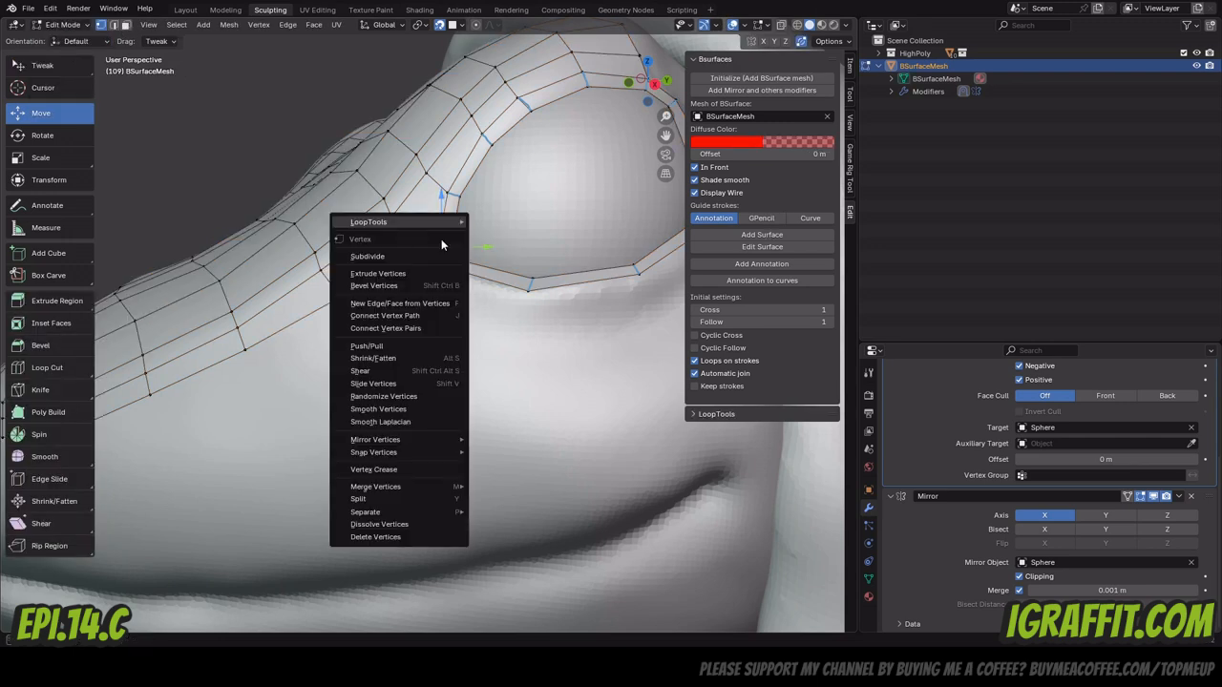
mouse_move(400, 484)
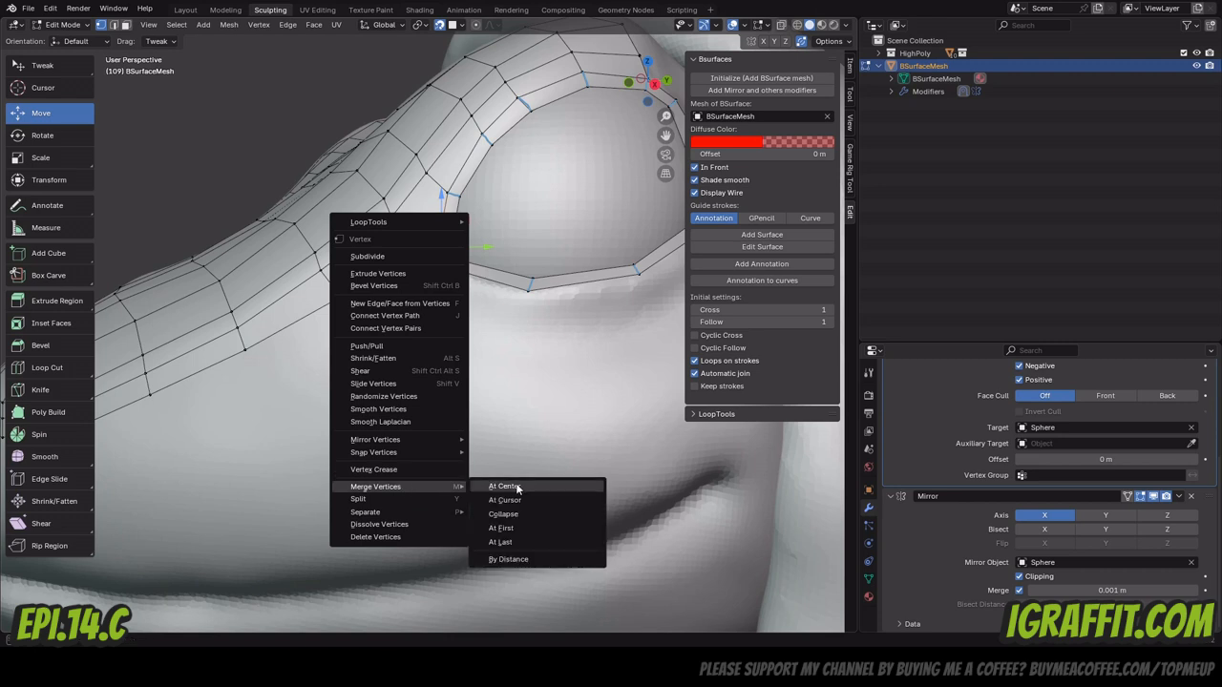
click(532, 536)
Merge the inner pair of close vertices at the eye ring's front corner with At Last, and erase the leftover blue stroke below it.
shift+right_click(455, 252)
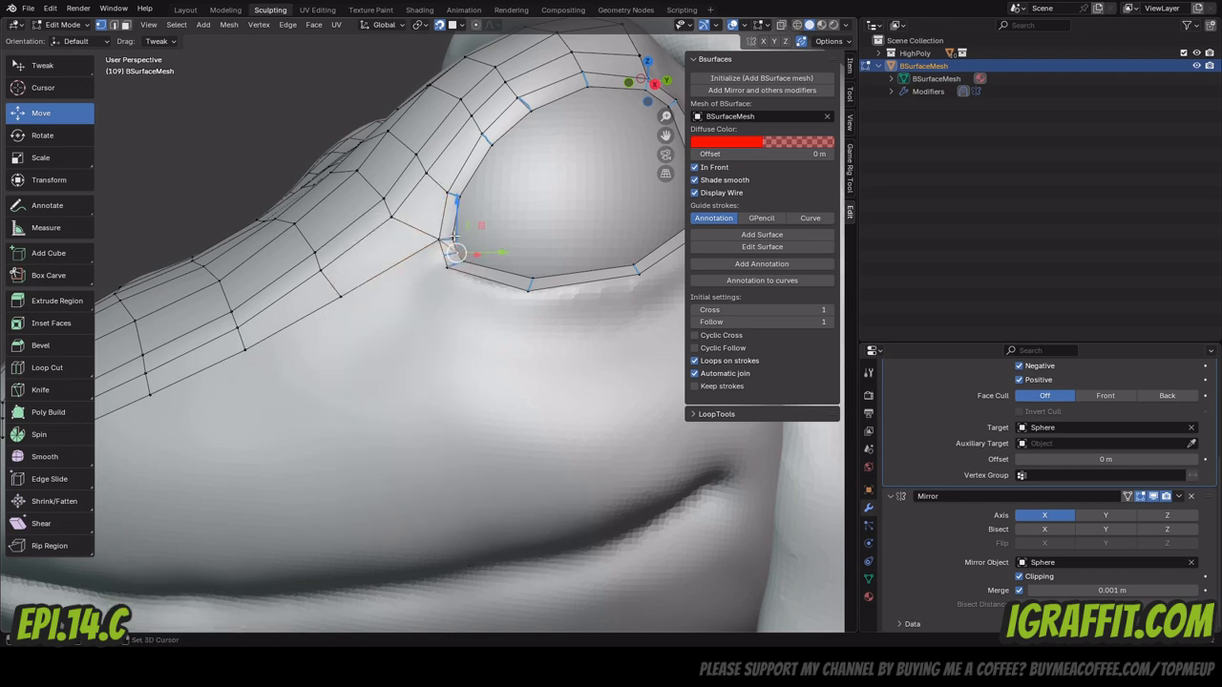
right_click(454, 235)
mouse_move(436, 279)
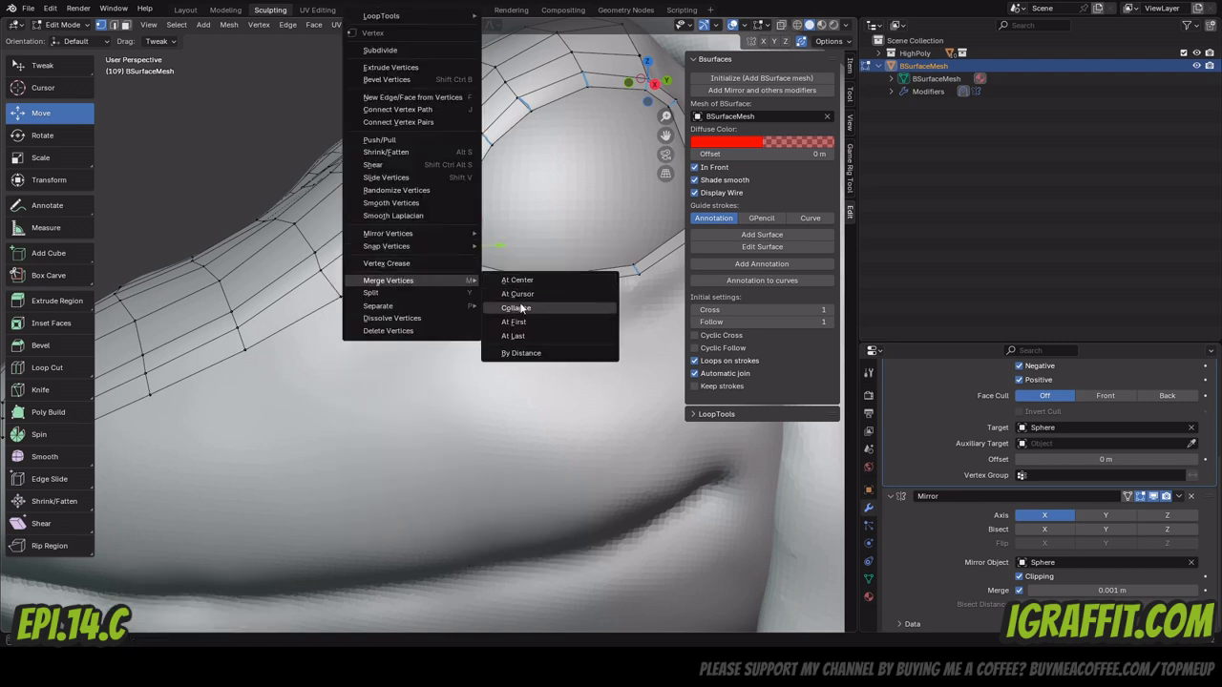
click(520, 321)
key(ctrl+z)
right_click(466, 280)
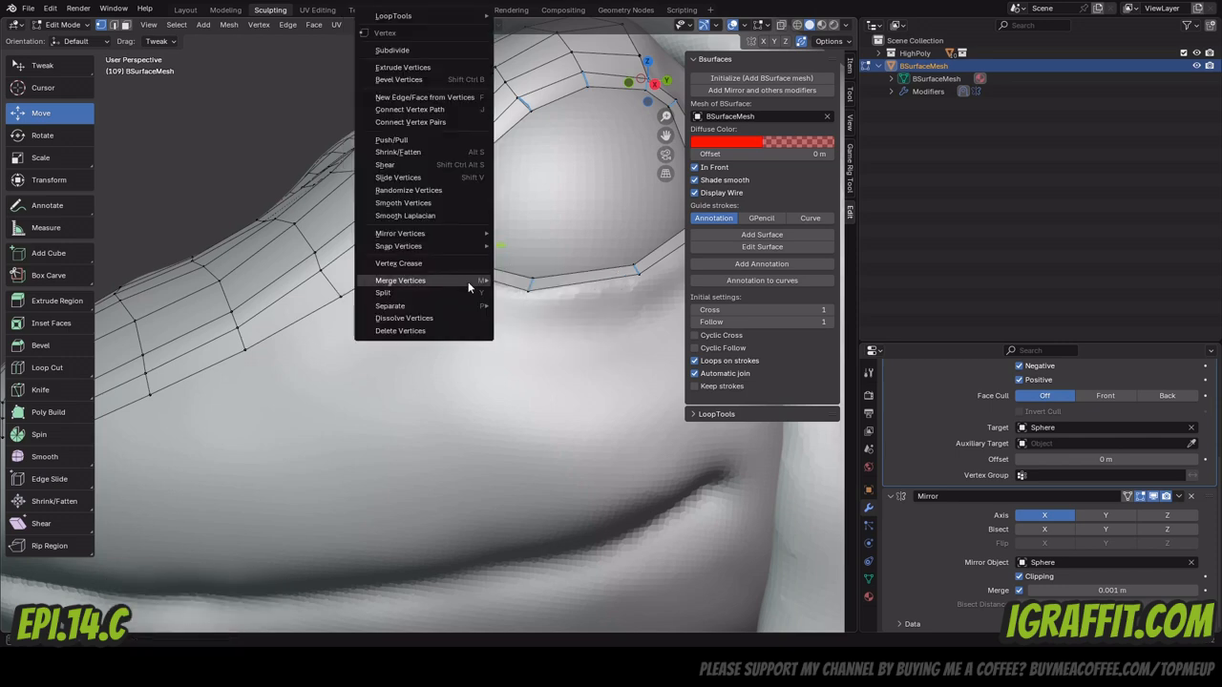
mouse_move(467, 279)
click(525, 335)
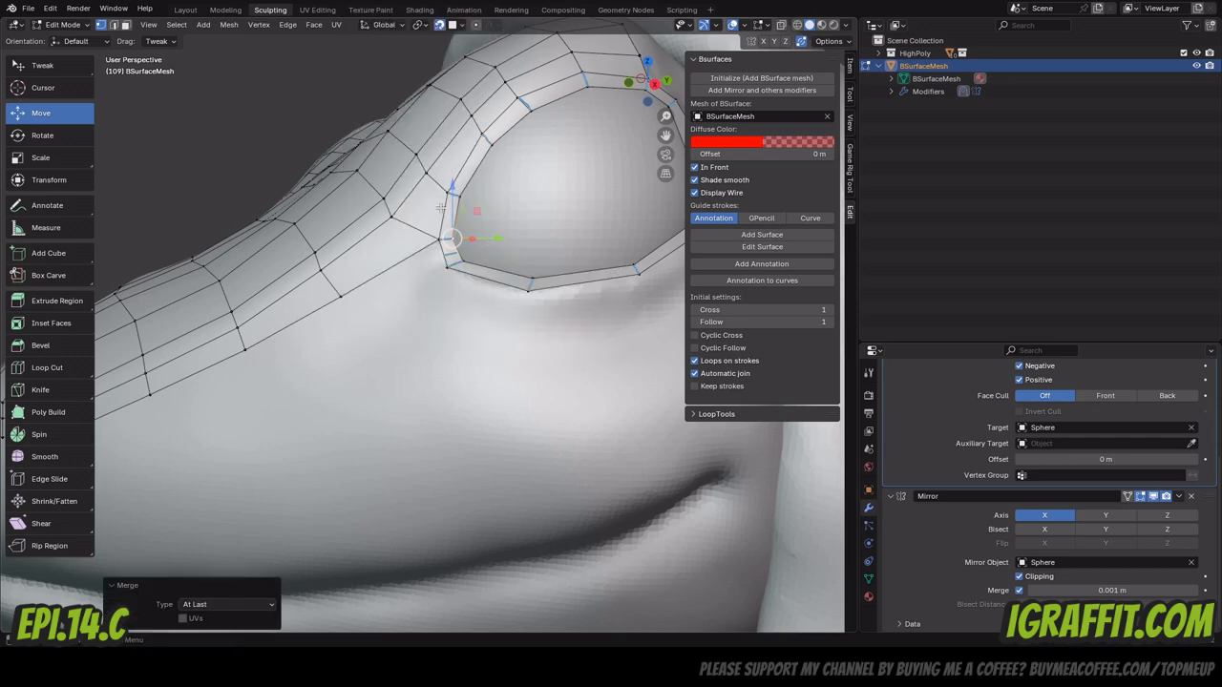
scroll(441, 207, up, 3)
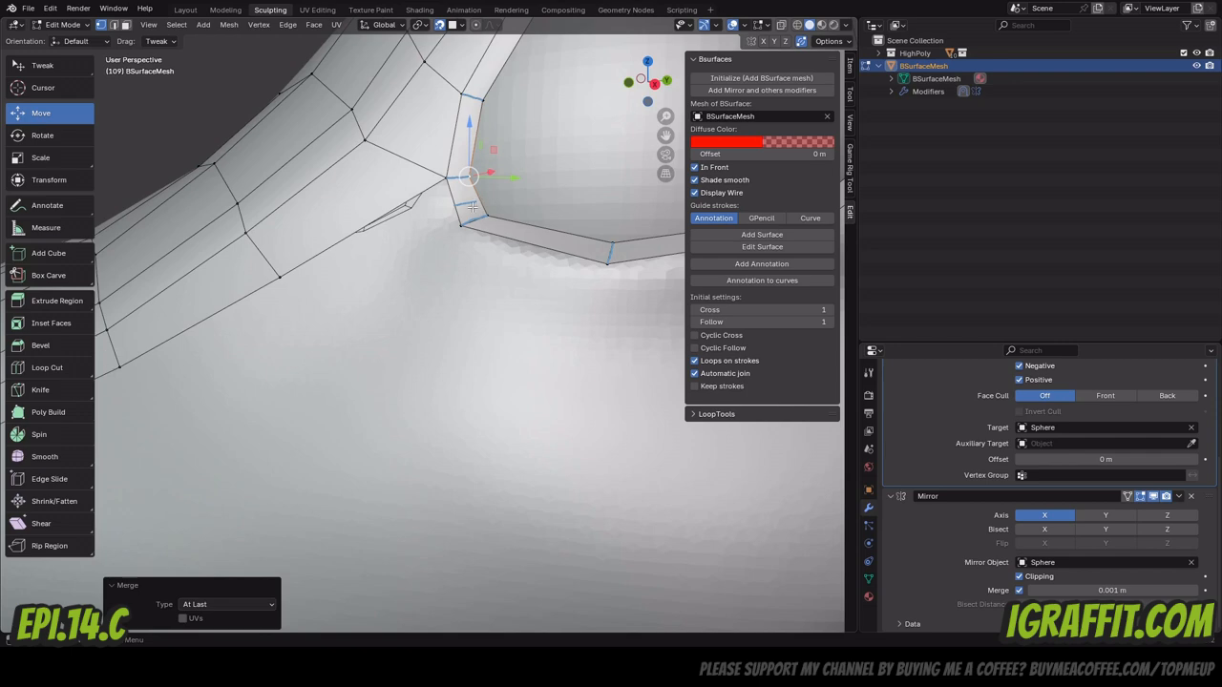
click(464, 201)
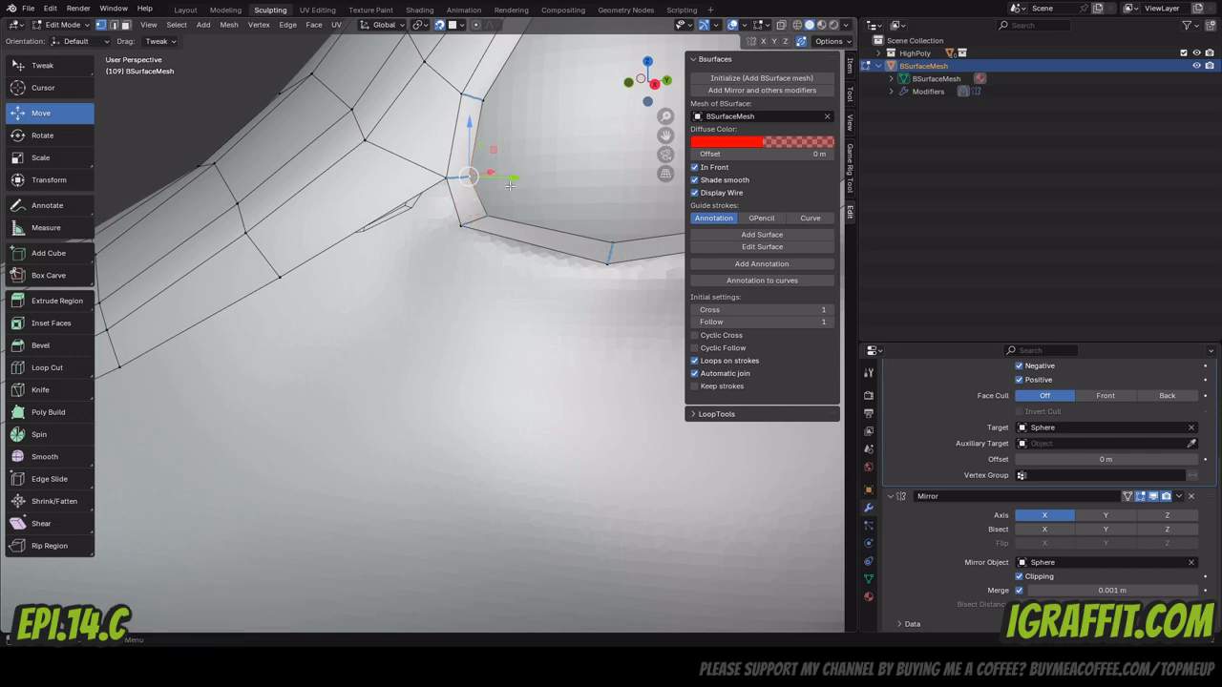
Extrude the eye ring's two lower outer edges down onto the cheek by about 0.034, 0.009 and -0.077 m in X, Y and Z.
scroll(508, 196, down, 3)
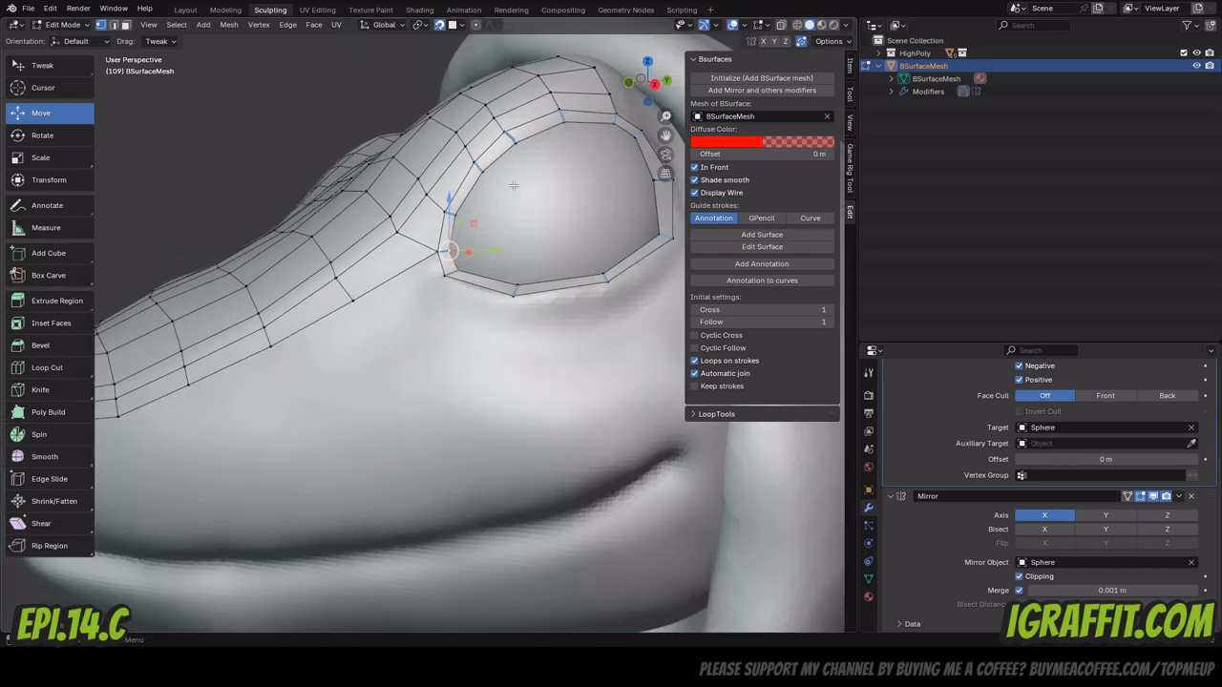
drag(661, 98, 649, 116)
scroll(445, 229, down, 2)
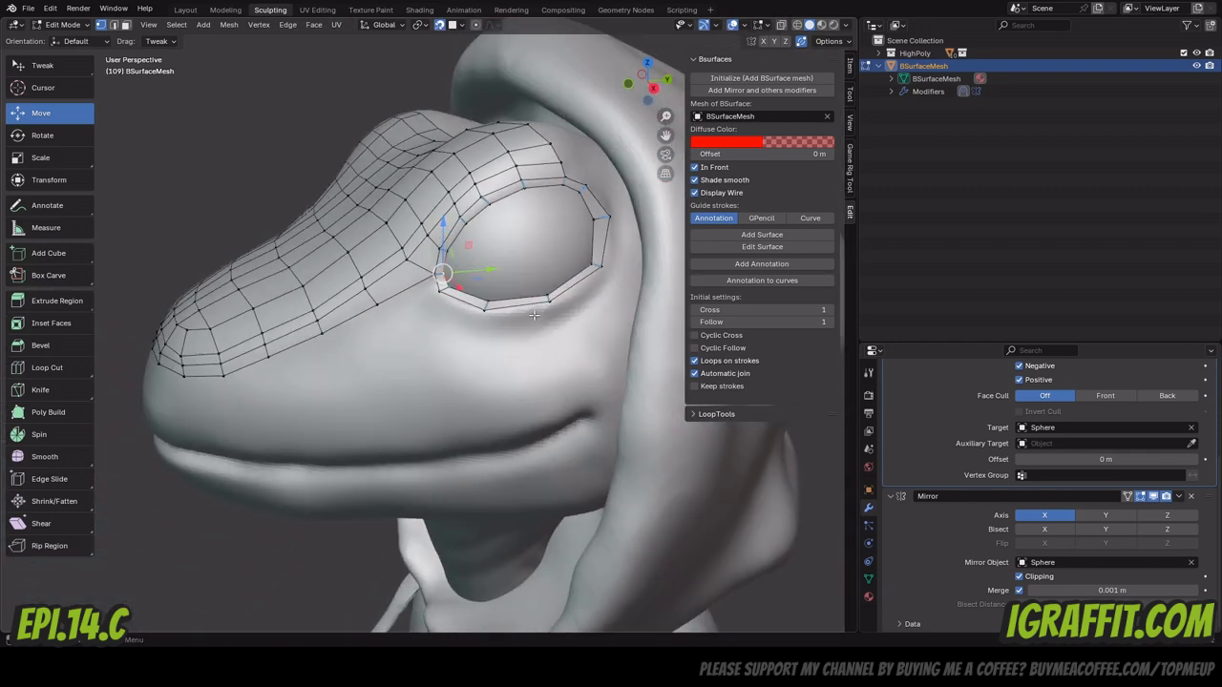
click(114, 25)
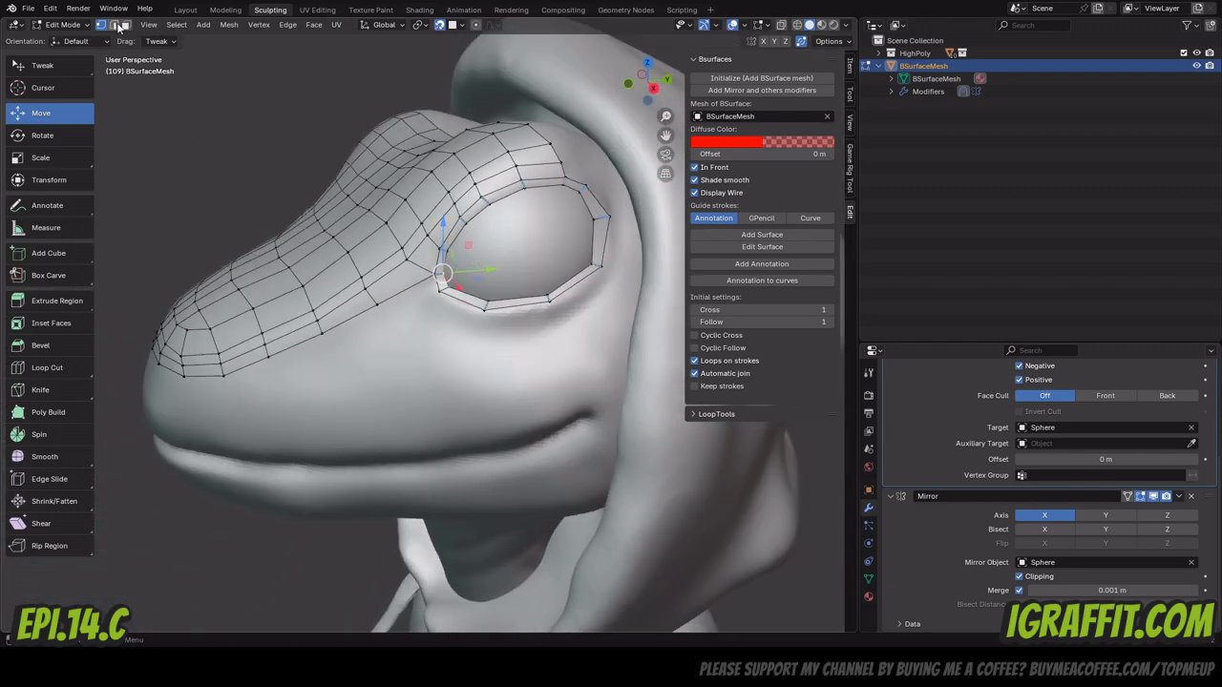
click(521, 303)
shift+click(567, 289)
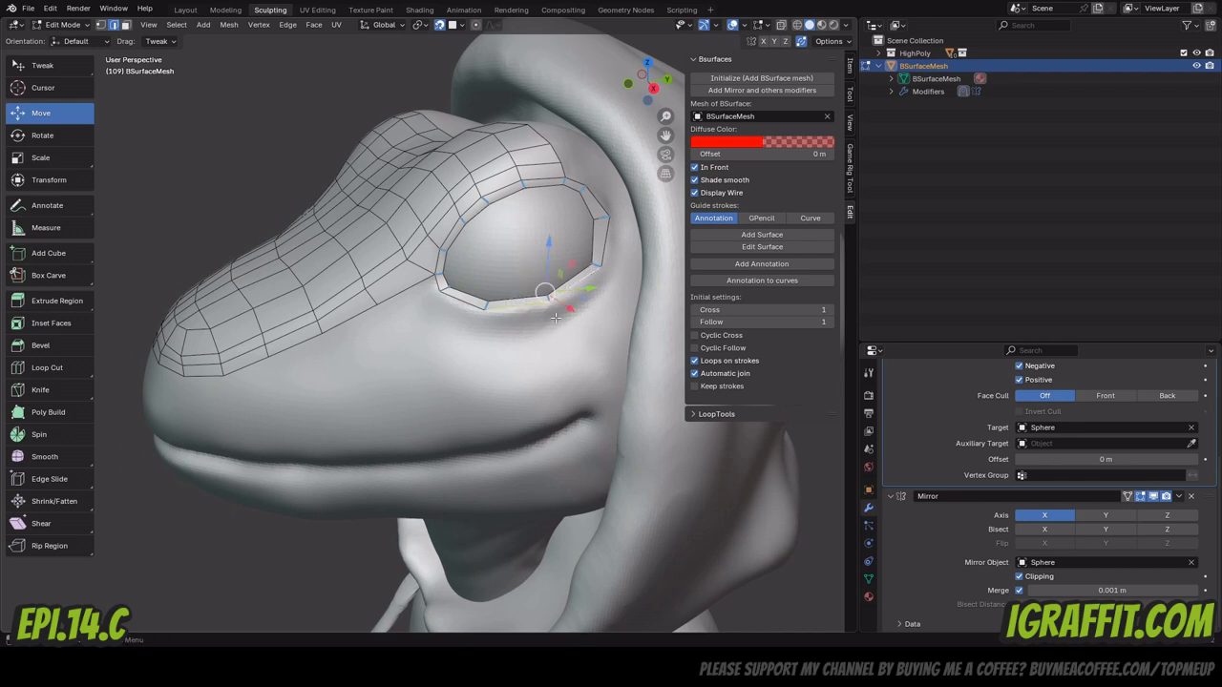
key(e)
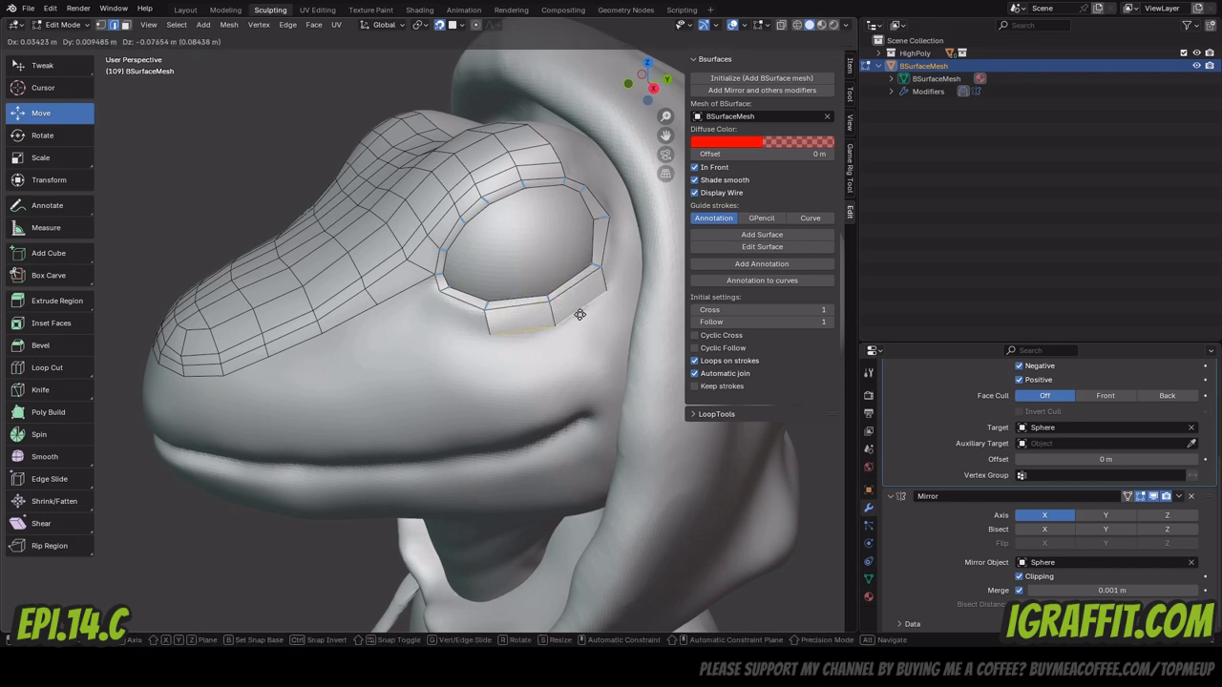
click(578, 315)
Extrude the two cheek edges downward twice more, by about -0.144 and -0.145 m in Z, toward the mouth corner.
drag(655, 77, 724, 40)
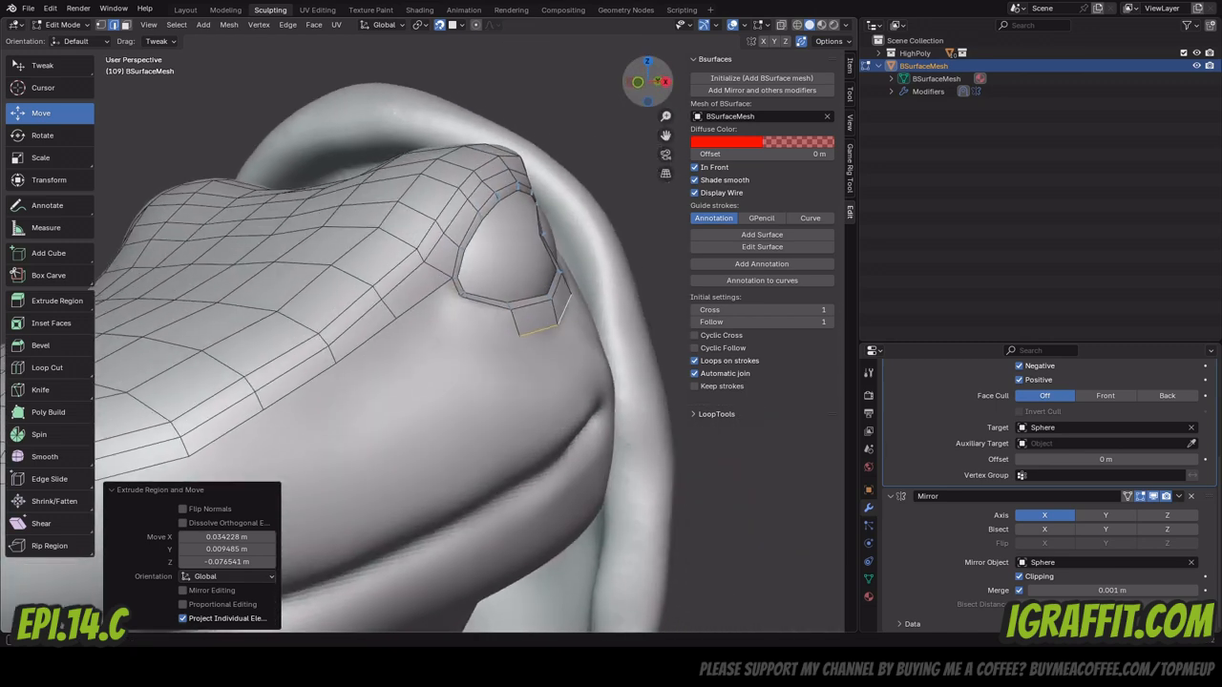
key(e)
click(573, 355)
key(e)
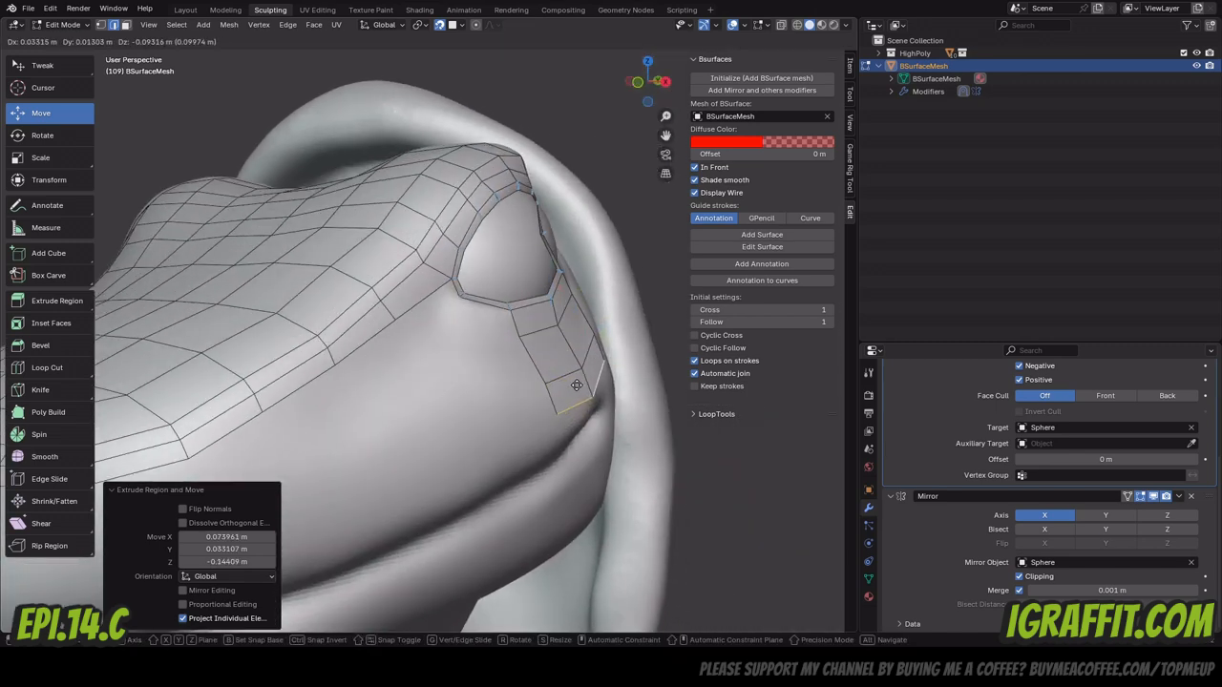
click(582, 402)
drag(664, 101, 618, 93)
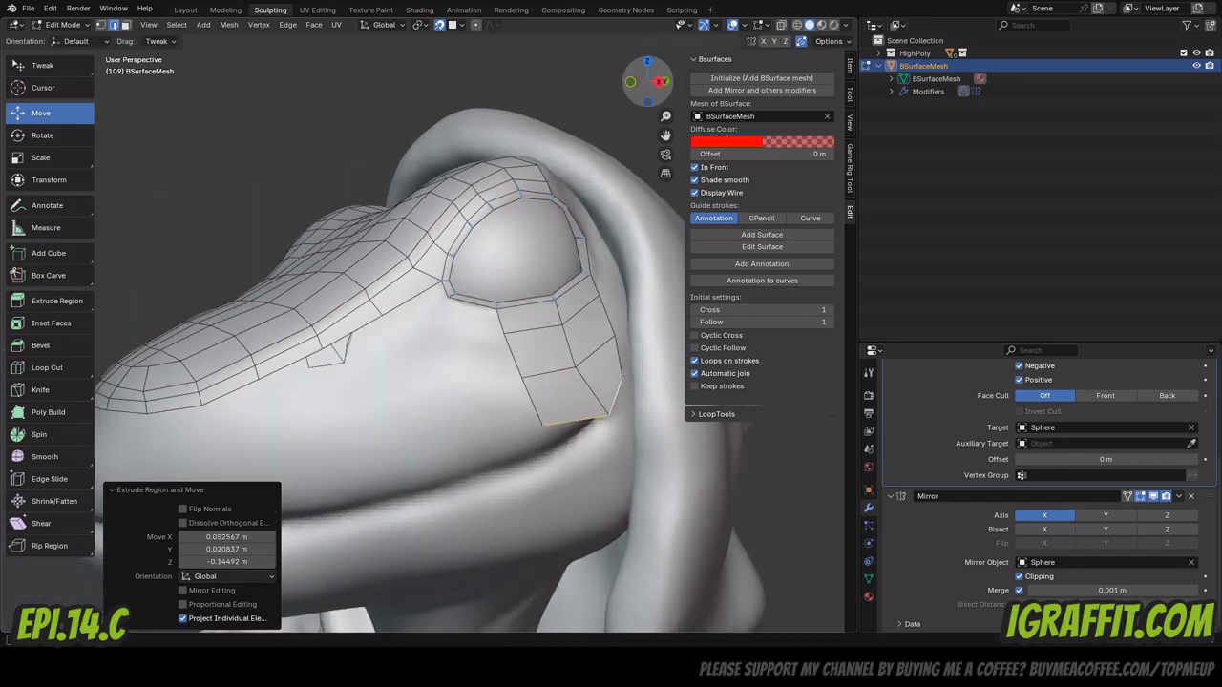
middle_drag(572, 401, 553, 355)
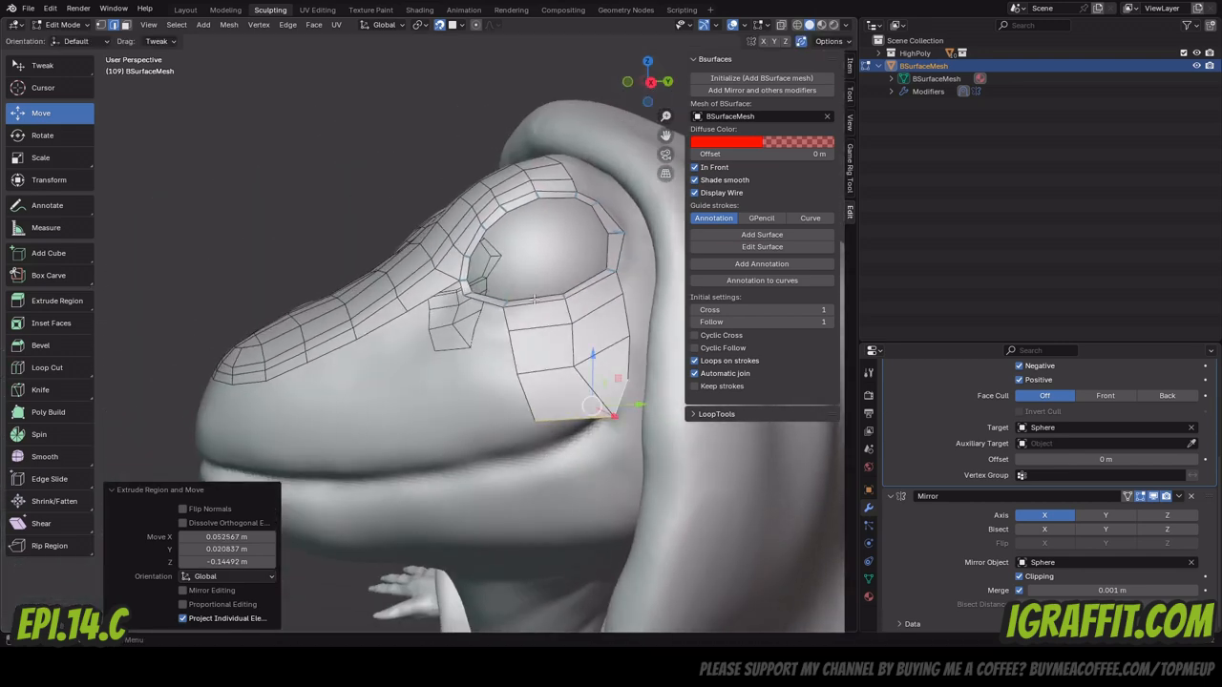
Raise the cheek strip's lower middle and front vertices above the mouth line, and move the central vertex up to even out the faces.
click(101, 24)
drag(593, 407, 588, 383)
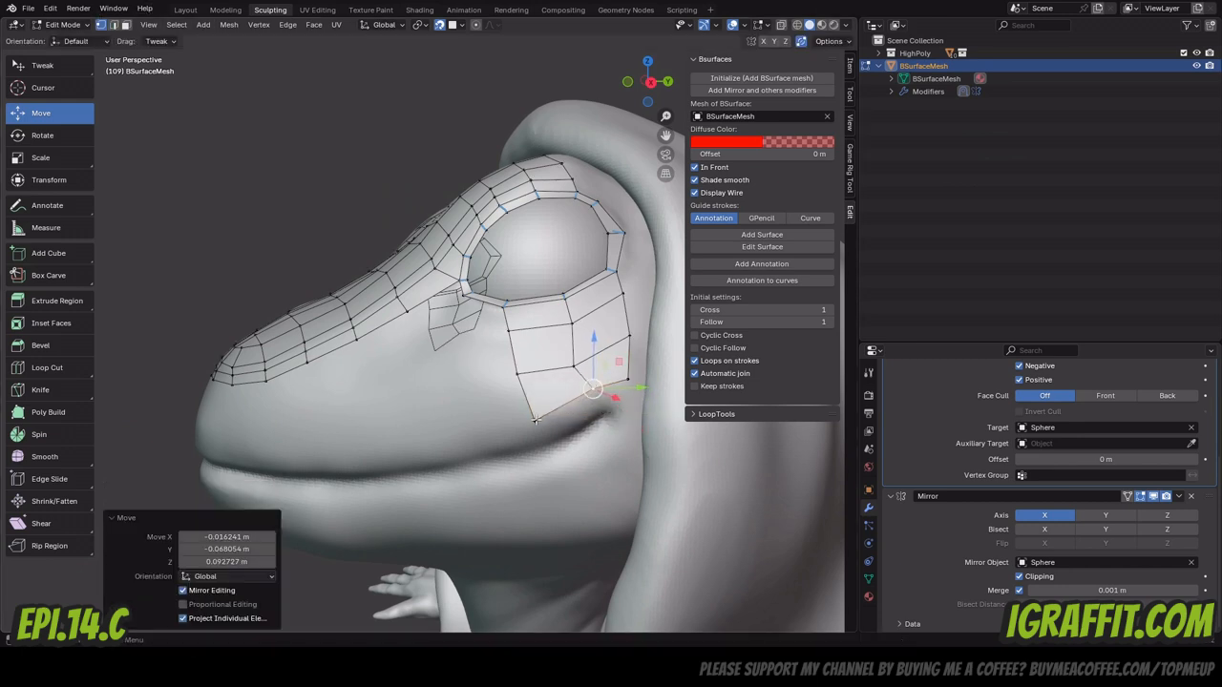
click(535, 420)
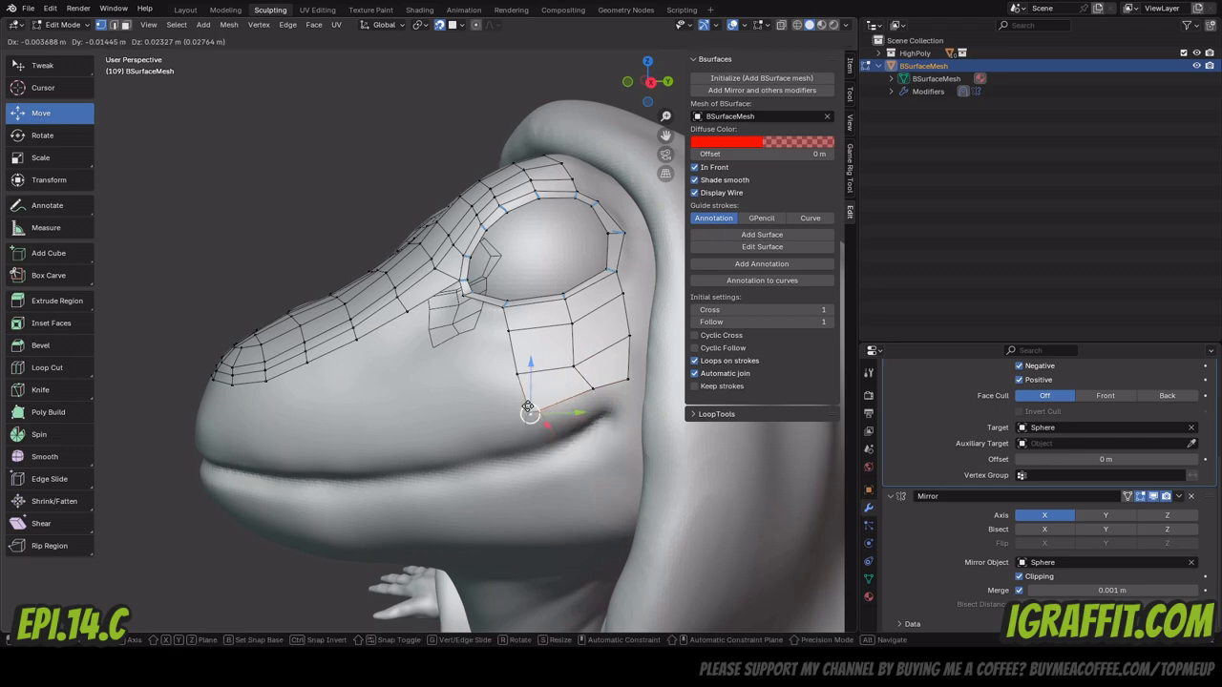
drag(530, 407, 531, 409)
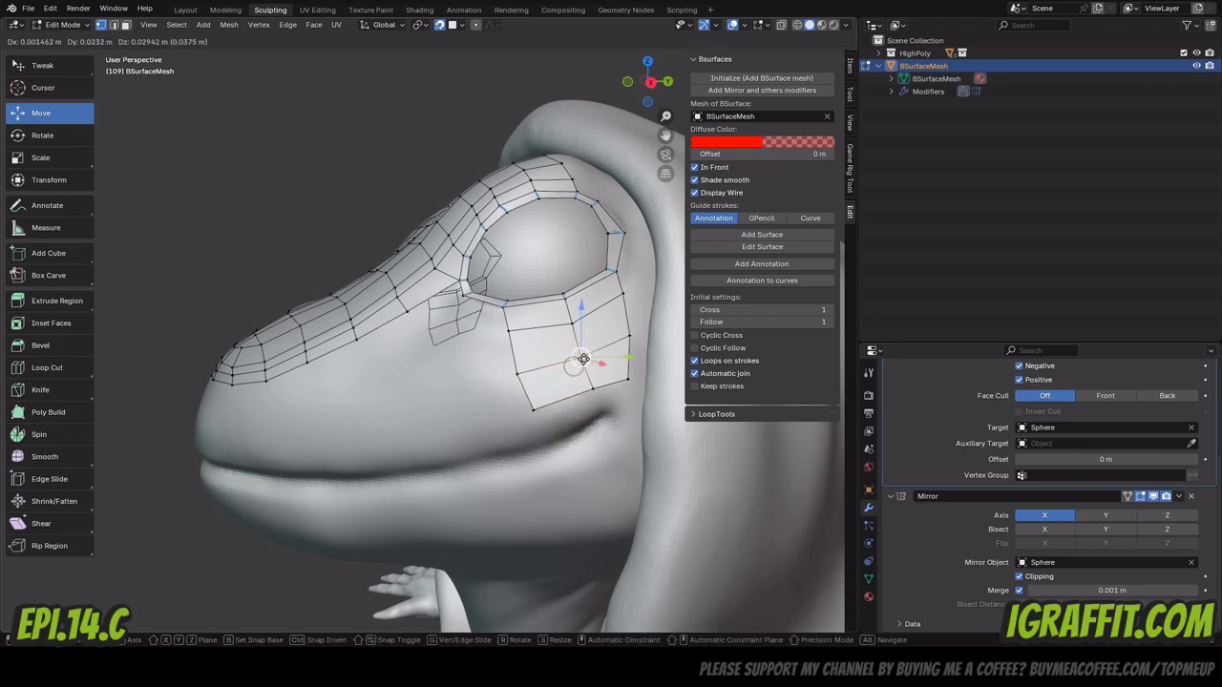
drag(583, 358, 583, 361)
middle_drag(583, 361, 553, 237)
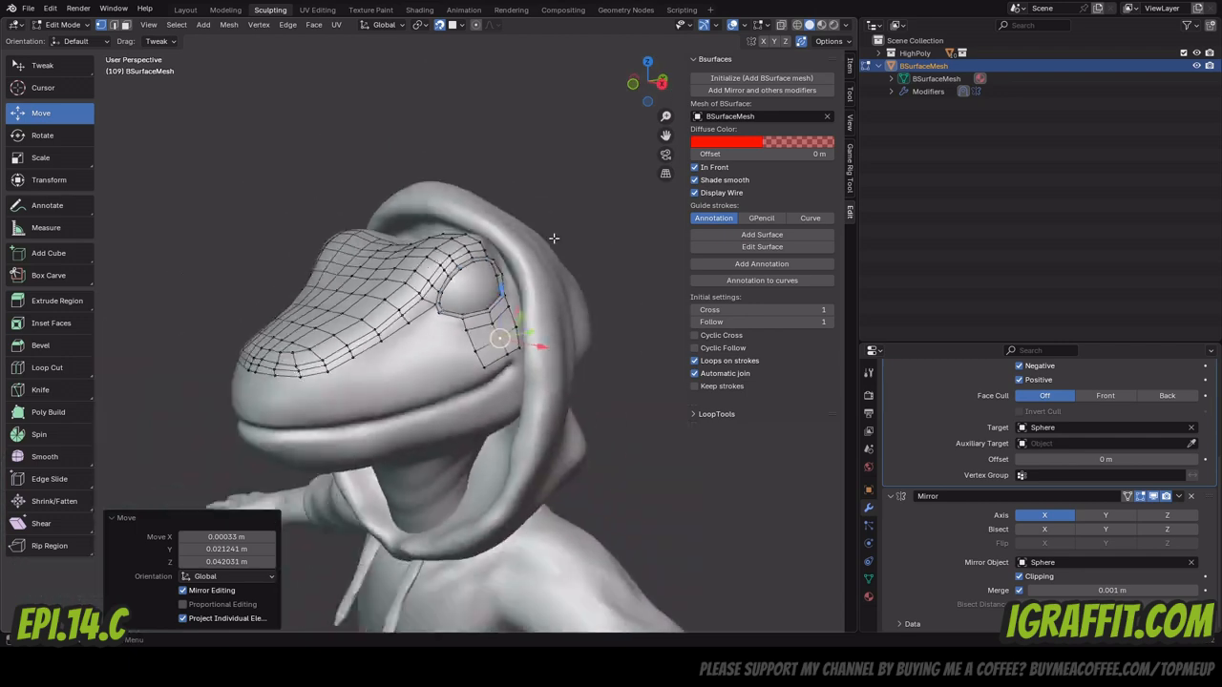
mouse_move(628, 100)
mouse_down()
mouse_move(617, 112)
mouse_move(554, 107)
mouse_move(701, 107)
mouse_move(556, 107)
mouse_move(630, 108)
mouse_move(586, 106)
mouse_move(594, 86)
mouse_move(527, 116)
mouse_move(655, 107)
mouse_move(624, 98)
mouse_up()
drag(666, 136, 699, 48)
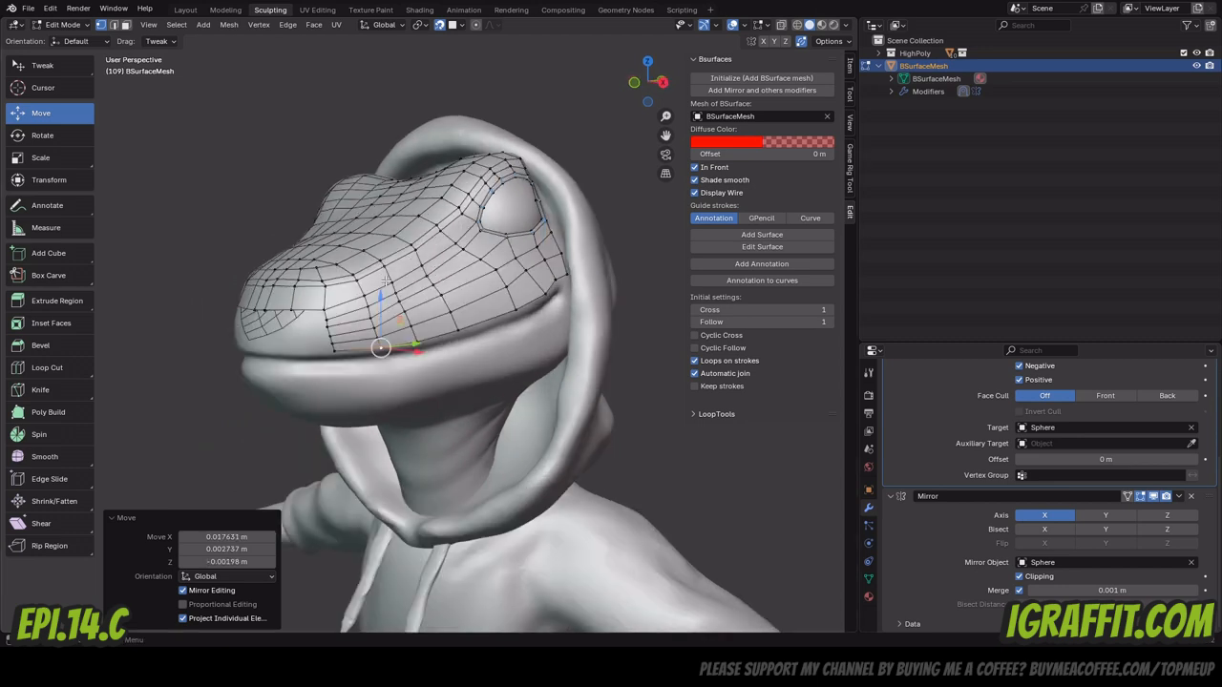
scroll(385, 281, up, 2)
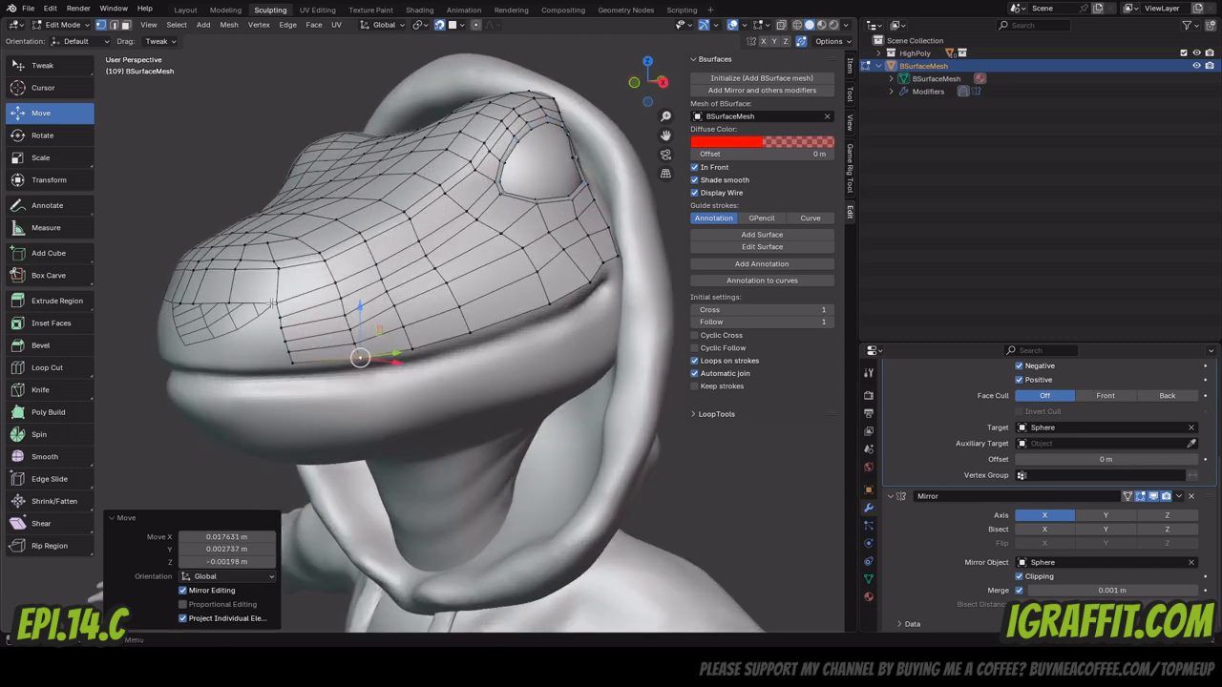
drag(665, 136, 865, 94)
scroll(360, 84, up, 2)
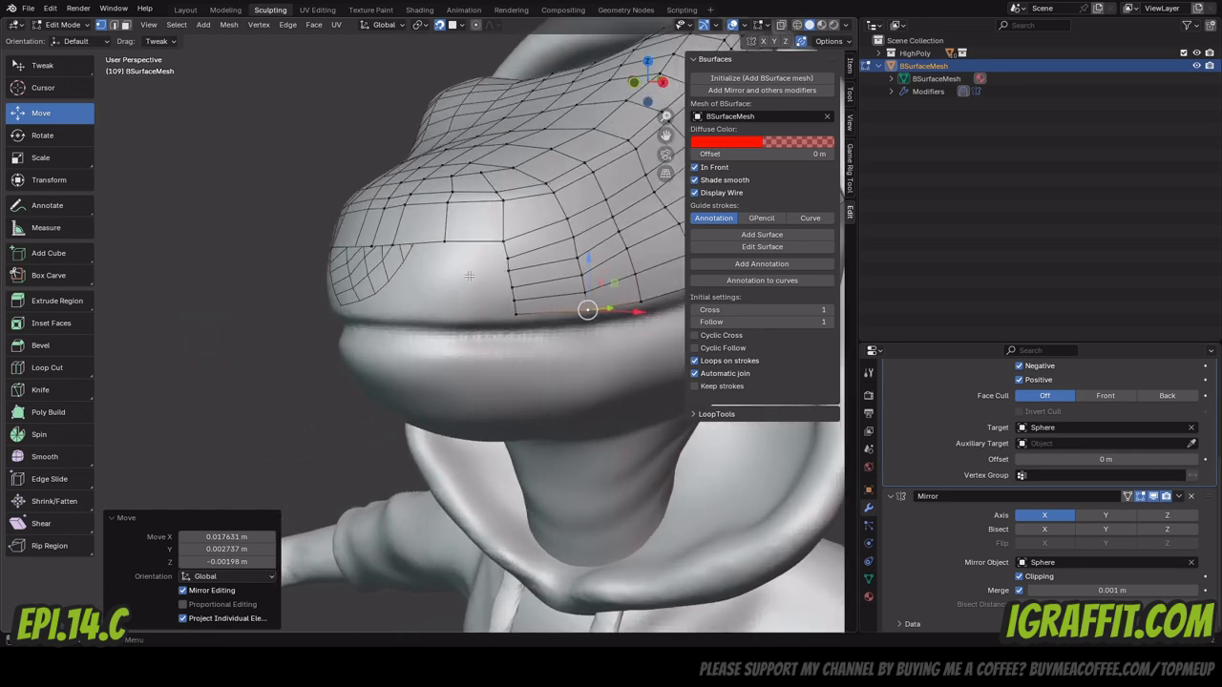
Extrude the open snout edges across the gap above the mouth so they reach the snout's center line.
click(112, 26)
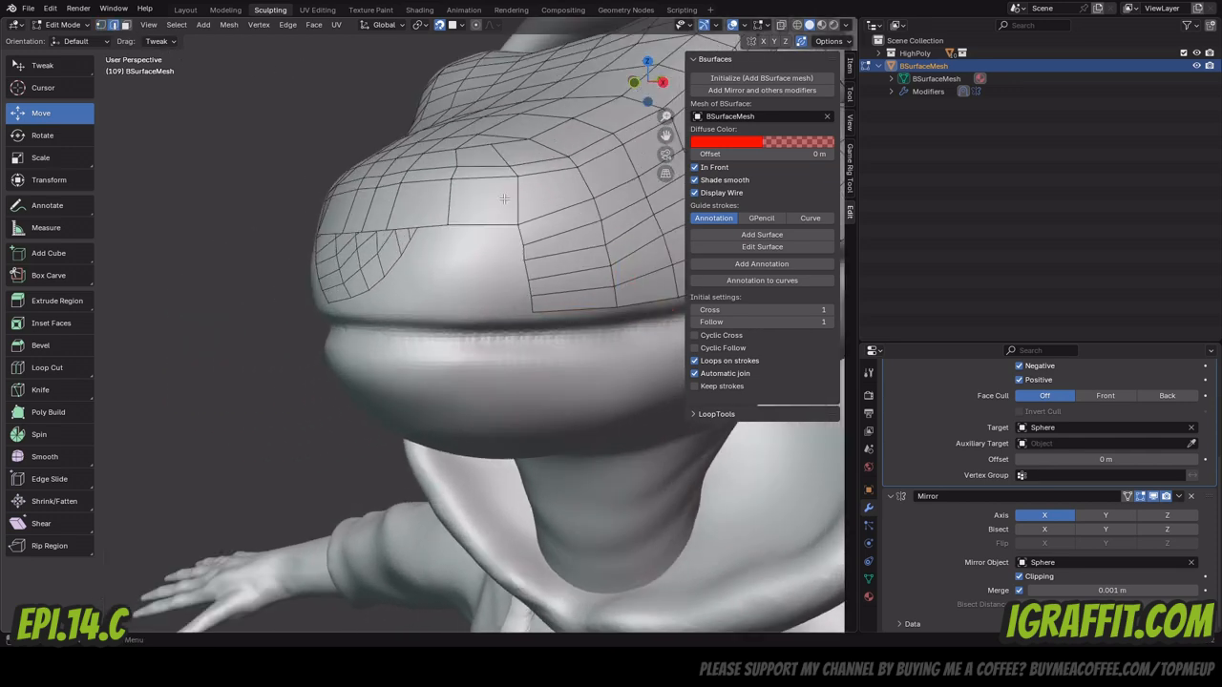
click(376, 295)
middle_drag(376, 296, 420, 286)
key(e)
click(336, 257)
middle_drag(336, 267, 382, 258)
key(1)
click(380, 251)
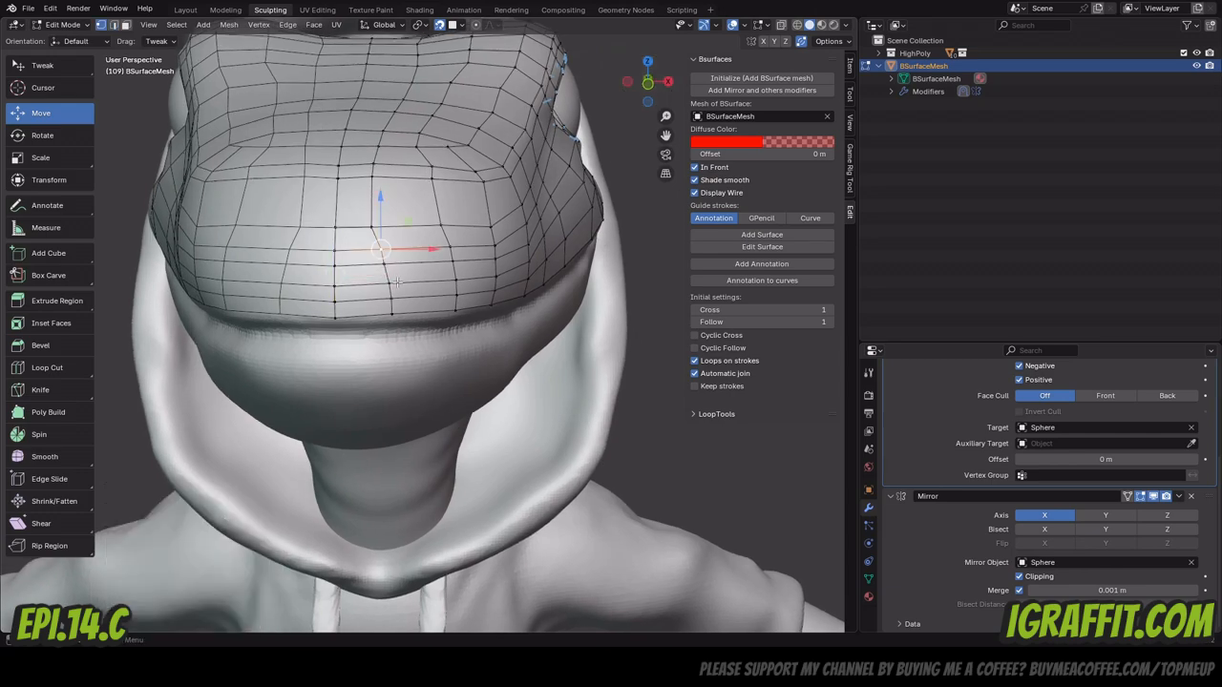
Move the front snout vertices beside the center line and above the mouth to even out the new faces.
mouse_move(397, 318)
mouse_down()
mouse_move(348, 274)
mouse_move(373, 316)
mouse_up()
drag(390, 296, 374, 297)
drag(454, 280, 449, 277)
drag(646, 86, 646, 79)
drag(492, 247, 491, 239)
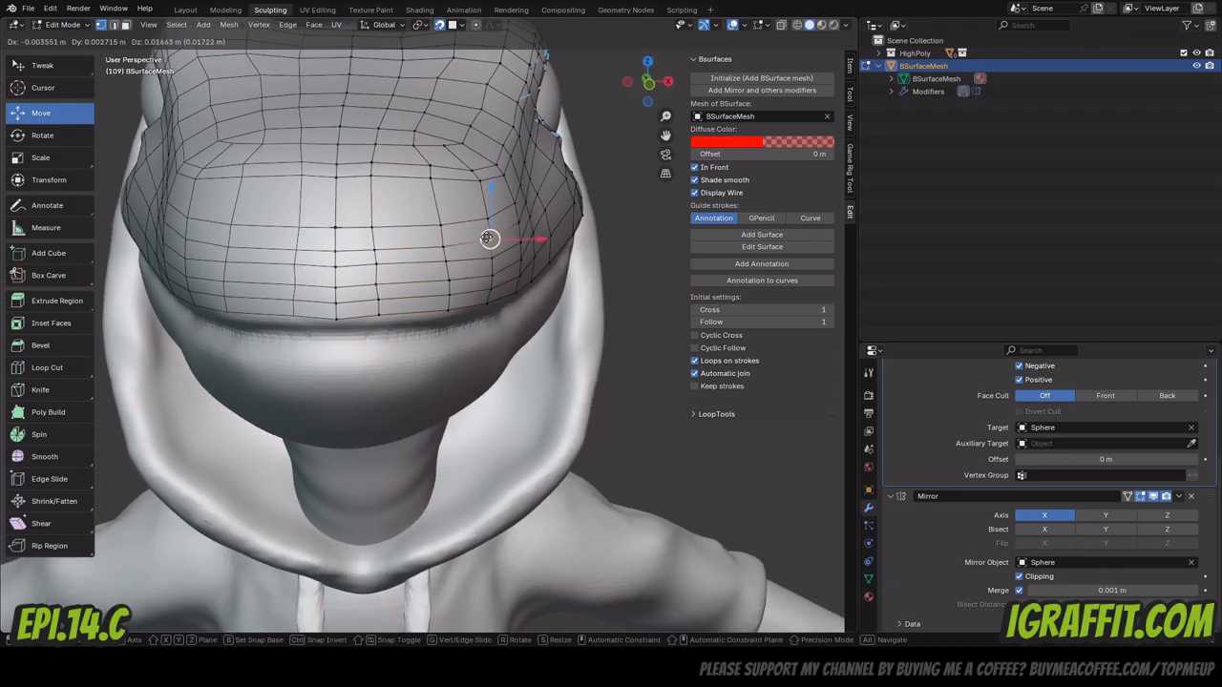
Hide the hood to expose the back of the head, and return the retopology mesh to edge editing.
scroll(491, 239, down, 4)
drag(648, 83, 638, 86)
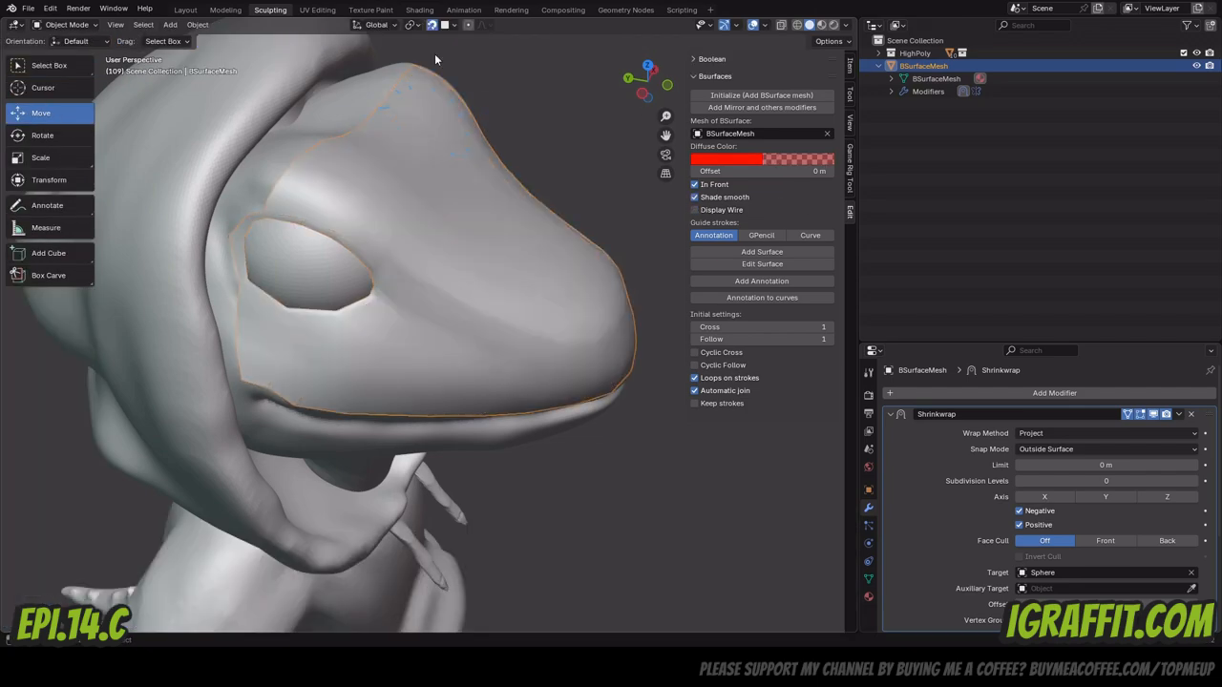
click(904, 80)
drag(651, 87, 657, 101)
scroll(656, 101, down, 5)
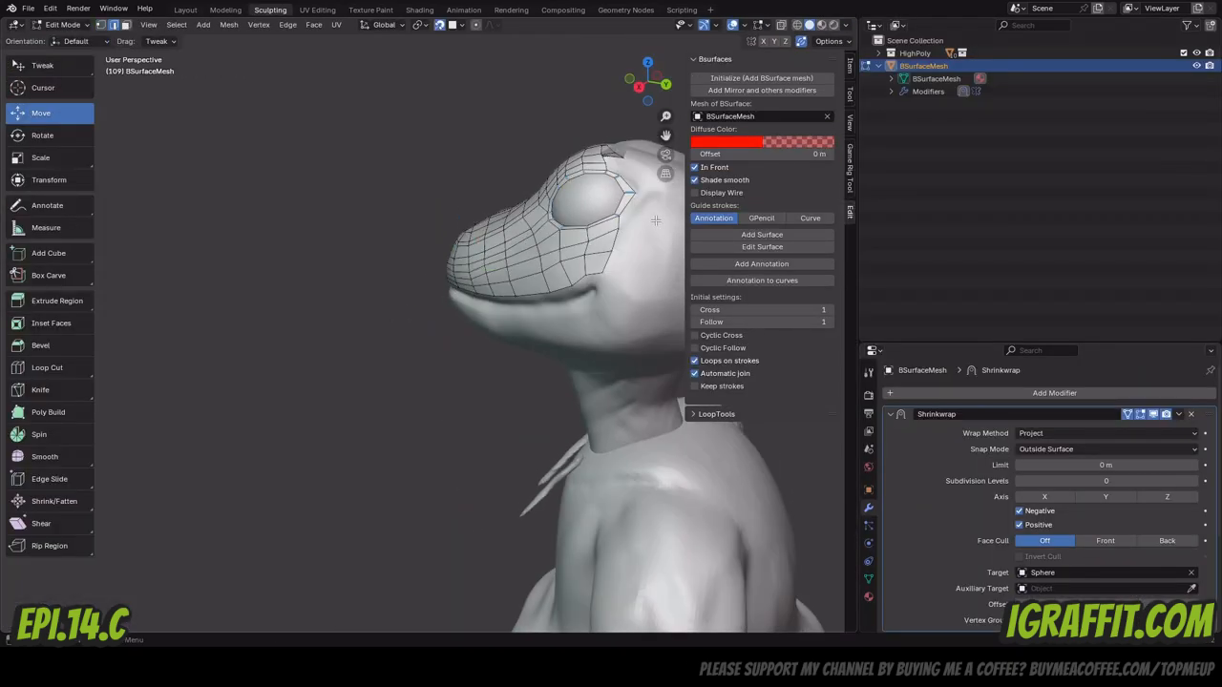
Extrude the two lower cheek edges backward and downward around the mouth corner.
click(653, 246)
scroll(630, 239, up, 4)
shift+middle_drag(630, 239, 477, 210)
middle_drag(401, 214, 449, 220)
click(411, 247)
shift+click(450, 235)
key(e)
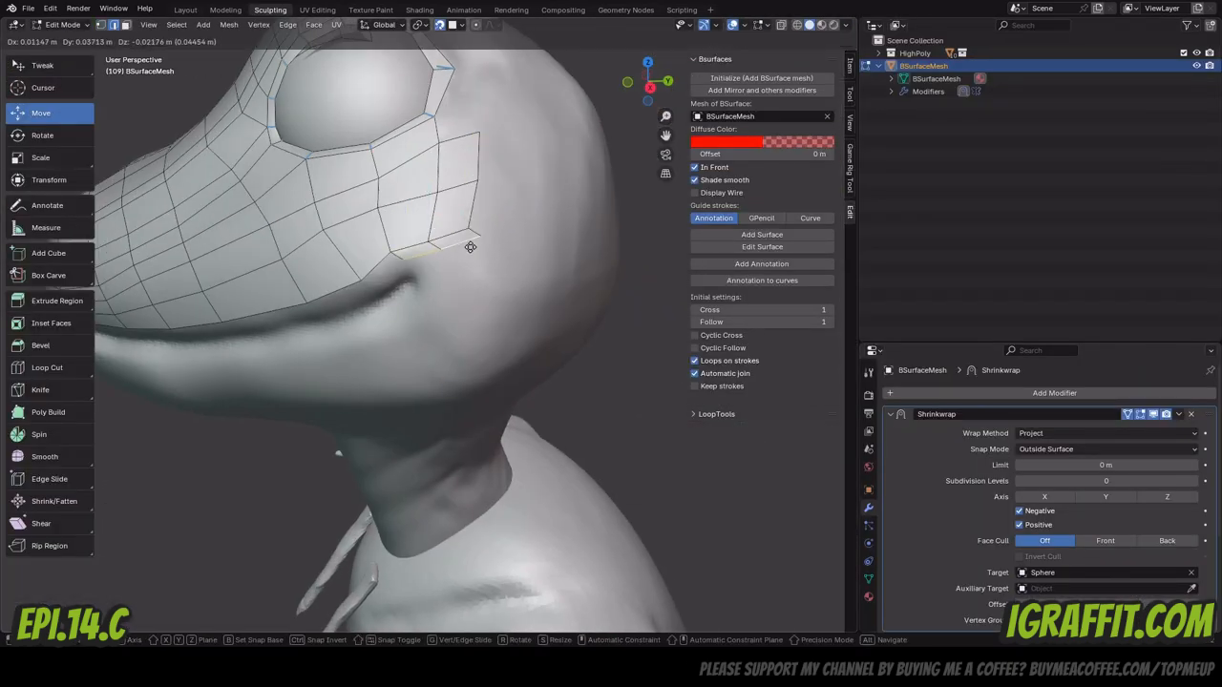
click(488, 261)
key(e)
click(492, 299)
Move the cheek vertex behind the mouth corner by about -0.007, 0.024 and 0.009 m in X, Y and Z.
drag(647, 90, 616, 90)
key(1)
drag(428, 240, 440, 236)
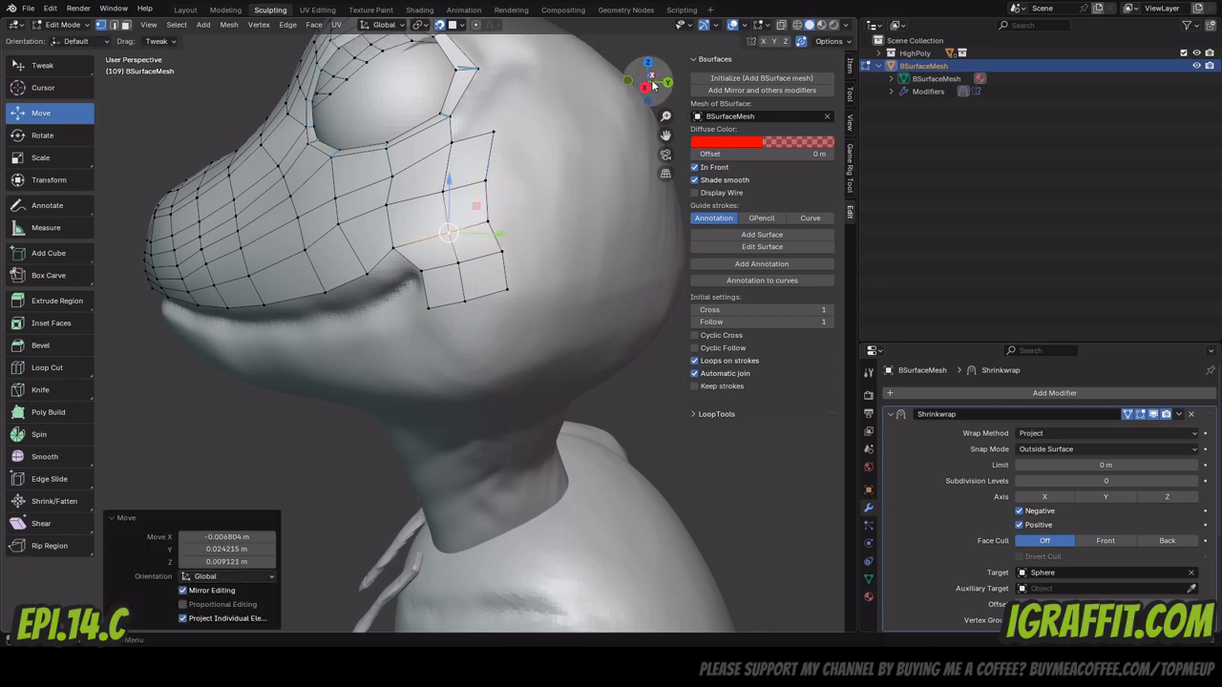
scroll(496, 248, down, 3)
Extrude the cheek strip's rear edges backward around the side of the head toward the back center.
mouse_move(653, 84)
mouse_down()
mouse_move(630, 86)
mouse_move(696, 100)
mouse_move(618, 75)
mouse_move(633, 76)
mouse_up()
key(2)
click(474, 252)
key(e)
click(516, 254)
key(e)
key(r)
right_click(502, 322)
Add vertical loop cuts to the long faces of the strip around the back of the head.
key(ctrl+r)
click(503, 321)
click(567, 322)
key(ctrl+r)
click(562, 315)
click(547, 237)
Scale the vertical edge loops of the back-of-head strip along X to straighten and space them.
click(41, 158)
drag(533, 326, 600, 327)
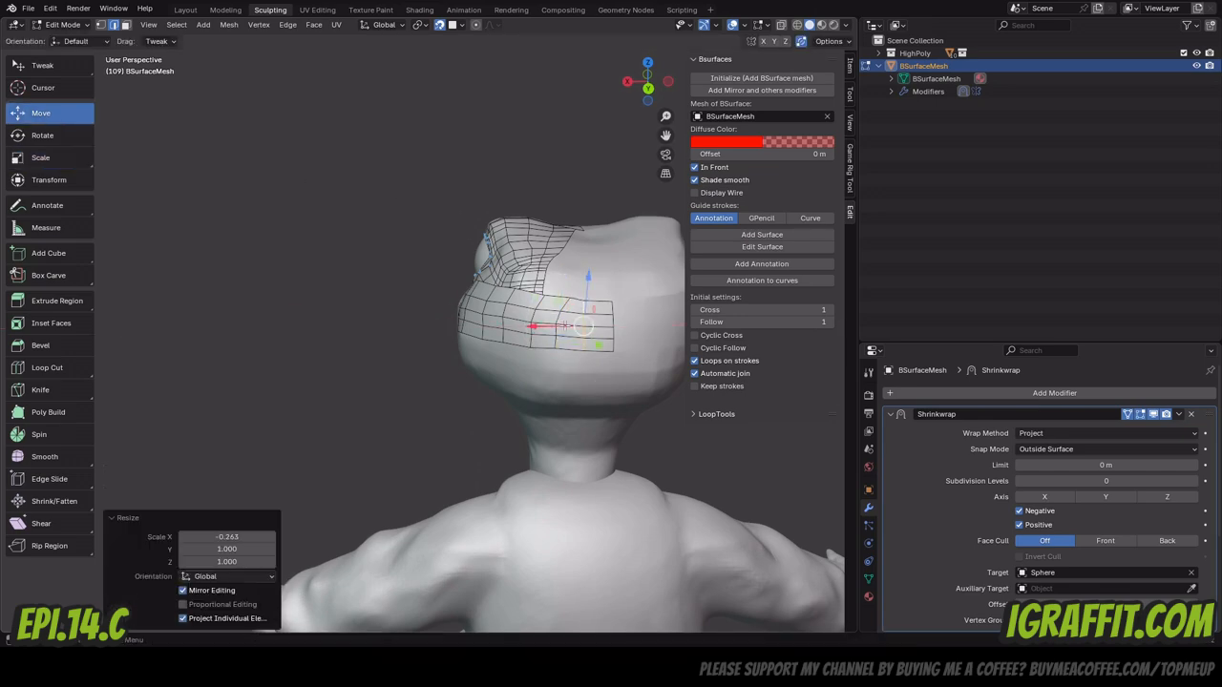
alt+click(557, 326)
click(41, 157)
drag(506, 326, 639, 326)
click(41, 113)
click(41, 158)
Move the vertical edge loop on the side of the head to even the strip's spacing.
mouse_move(652, 84)
mouse_down()
mouse_move(697, 84)
mouse_move(642, 80)
mouse_up()
alt+click(502, 334)
click(41, 112)
drag(522, 340, 538, 331)
drag(652, 84, 702, 191)
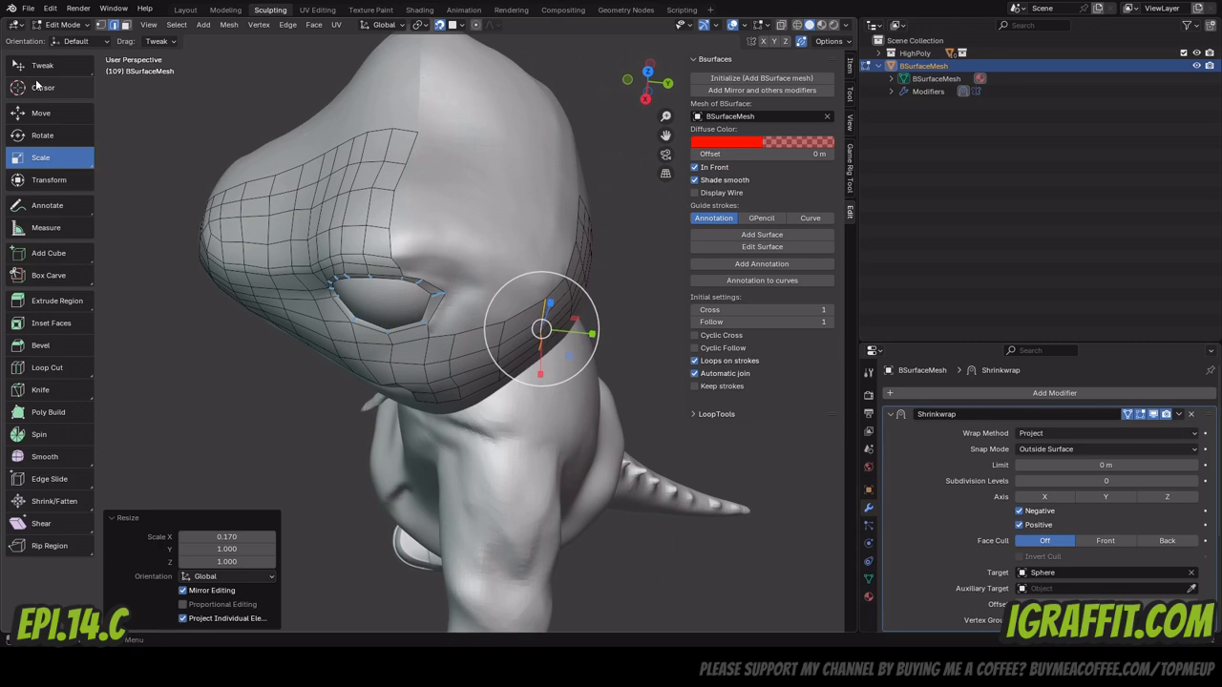
Try extruding the top-of-head rear edges backward by about -0.053, 0.393 and -0.096 m, and rotate them to follow the head.
drag(653, 84, 615, 33)
key(e)
click(559, 199)
drag(653, 84, 611, 81)
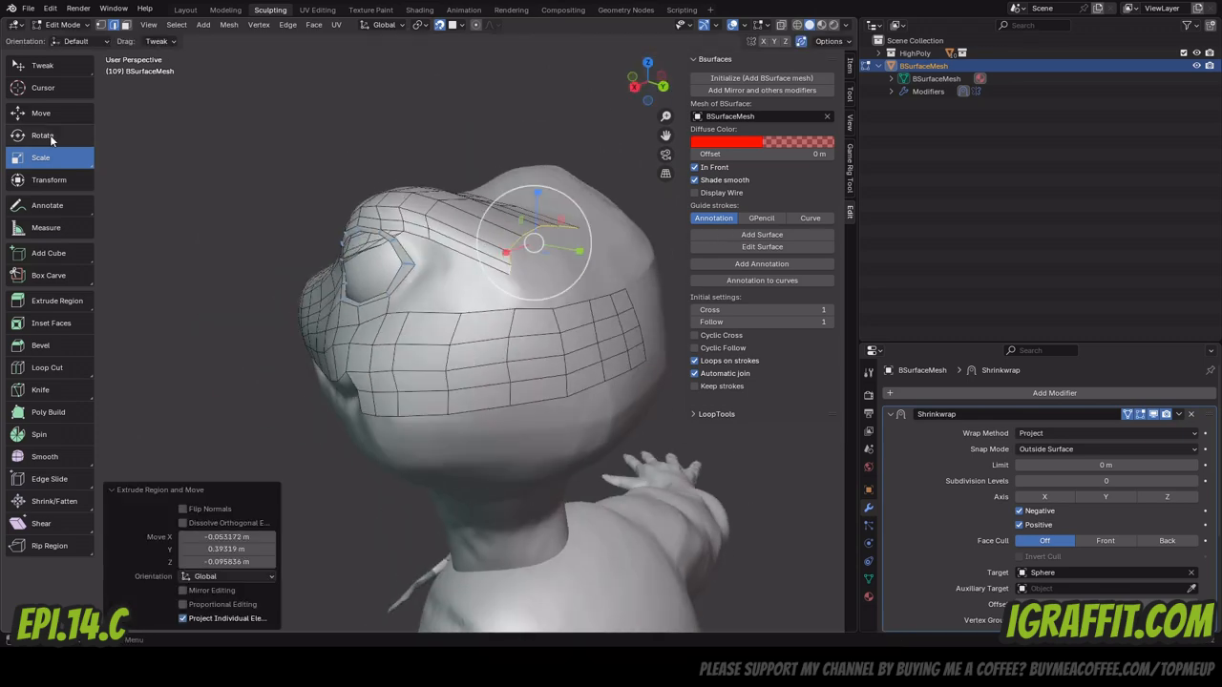
click(48, 136)
drag(561, 211, 584, 250)
mouse_move(653, 84)
mouse_down()
mouse_move(633, 80)
mouse_move(634, 95)
mouse_up()
Try to pull the extruded top strip's rear vertices down and inward toward the back-of-head strip.
click(41, 113)
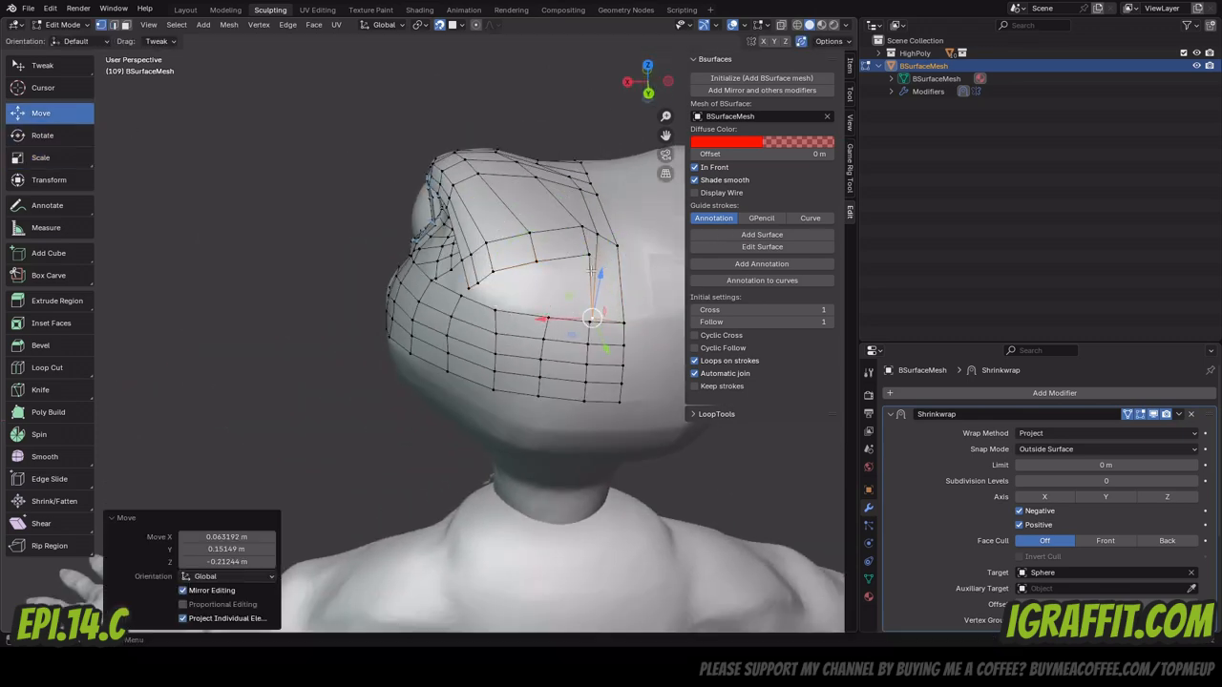
mouse_move(588, 257)
mouse_down()
mouse_move(552, 225)
mouse_move(571, 263)
mouse_up()
drag(652, 84, 792, 88)
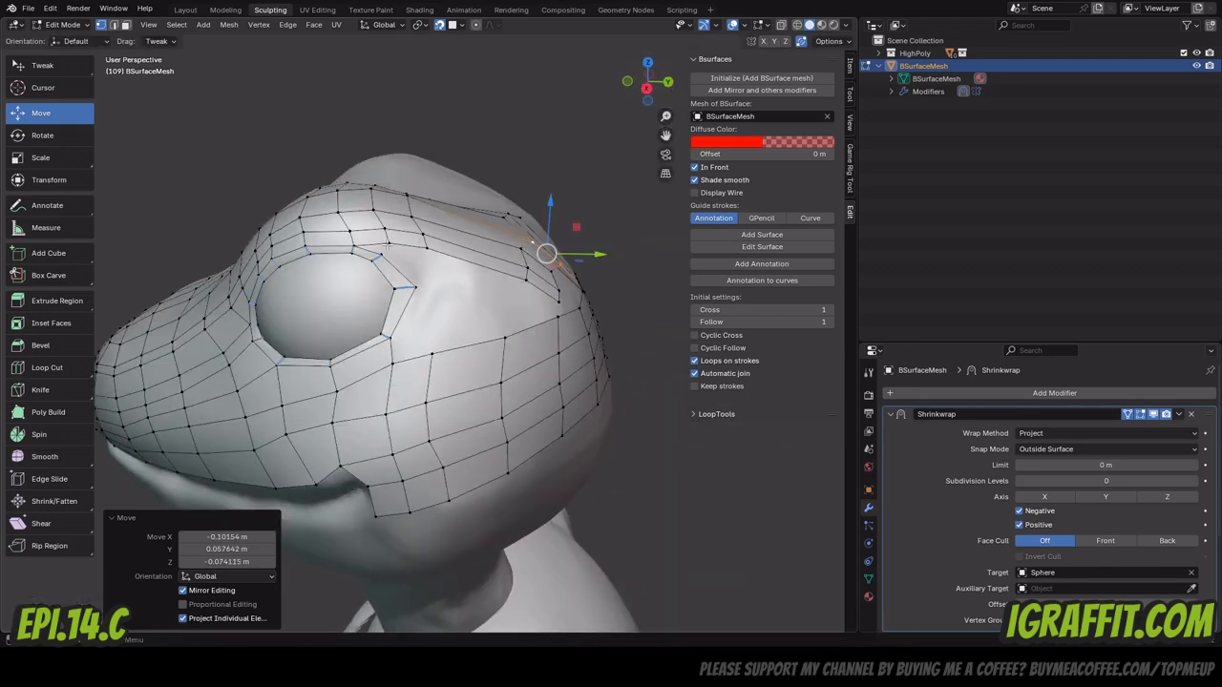
drag(652, 84, 616, 119)
click(534, 292)
drag(534, 292, 451, 294)
Try to snap the top strip's lower vertices to the side strip and reposition its upper rear vertices.
drag(653, 84, 583, 43)
click(599, 325)
drag(598, 326, 518, 340)
scroll(518, 339, down, 2)
middle_drag(518, 340, 573, 336)
click(548, 348)
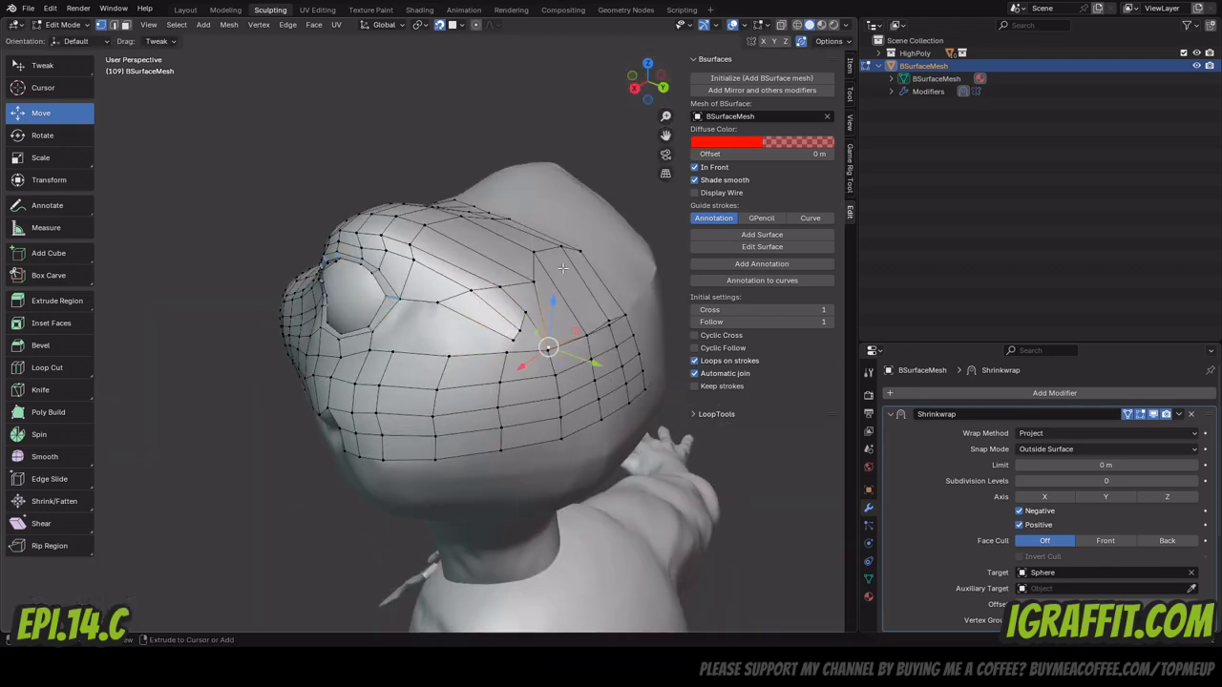
drag(653, 84, 558, 143)
drag(591, 250, 552, 249)
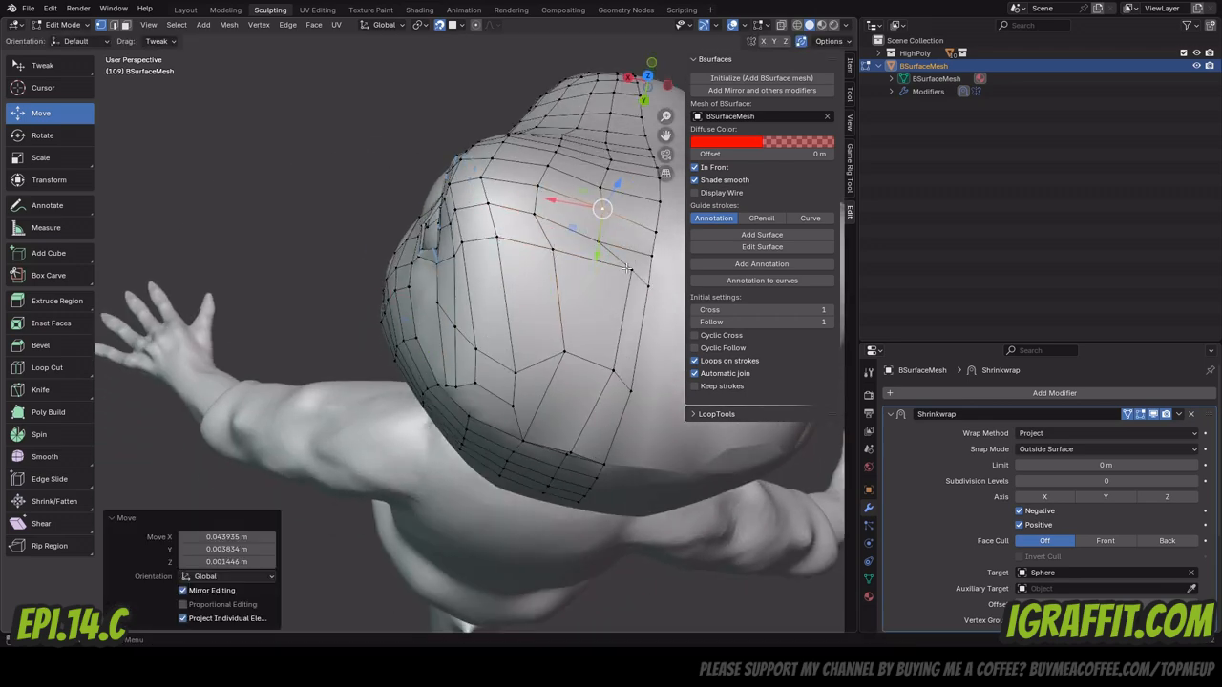
Try to close the gap behind the eye by moving the strip's lower front vertices onto the cheek edge.
drag(656, 80, 666, 44)
drag(660, 101, 701, 88)
drag(478, 461, 414, 470)
drag(510, 400, 524, 494)
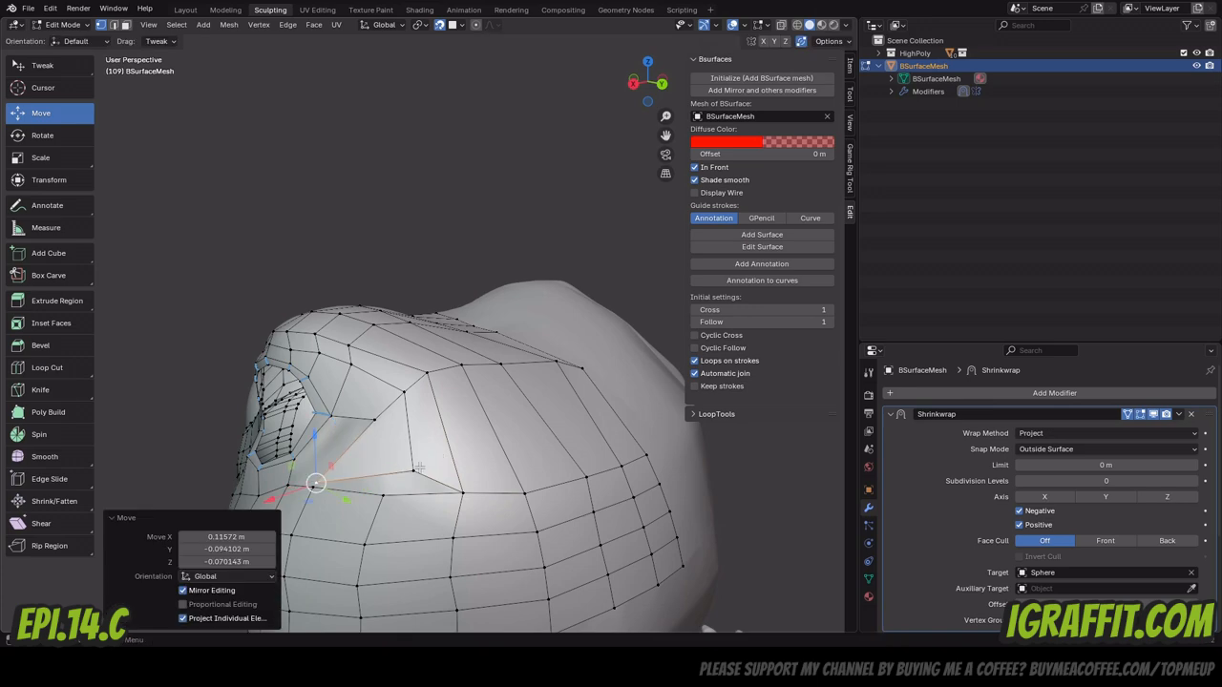
drag(417, 469, 385, 493)
drag(316, 482, 314, 488)
Try to even the top strip by repositioning its vertices above and behind the eye.
drag(641, 94, 722, 93)
drag(665, 135, 754, 34)
click(462, 309)
drag(462, 314, 439, 323)
click(477, 259)
scroll(477, 276, down, 5)
drag(649, 88, 546, 86)
drag(649, 84, 722, 82)
drag(444, 282, 462, 262)
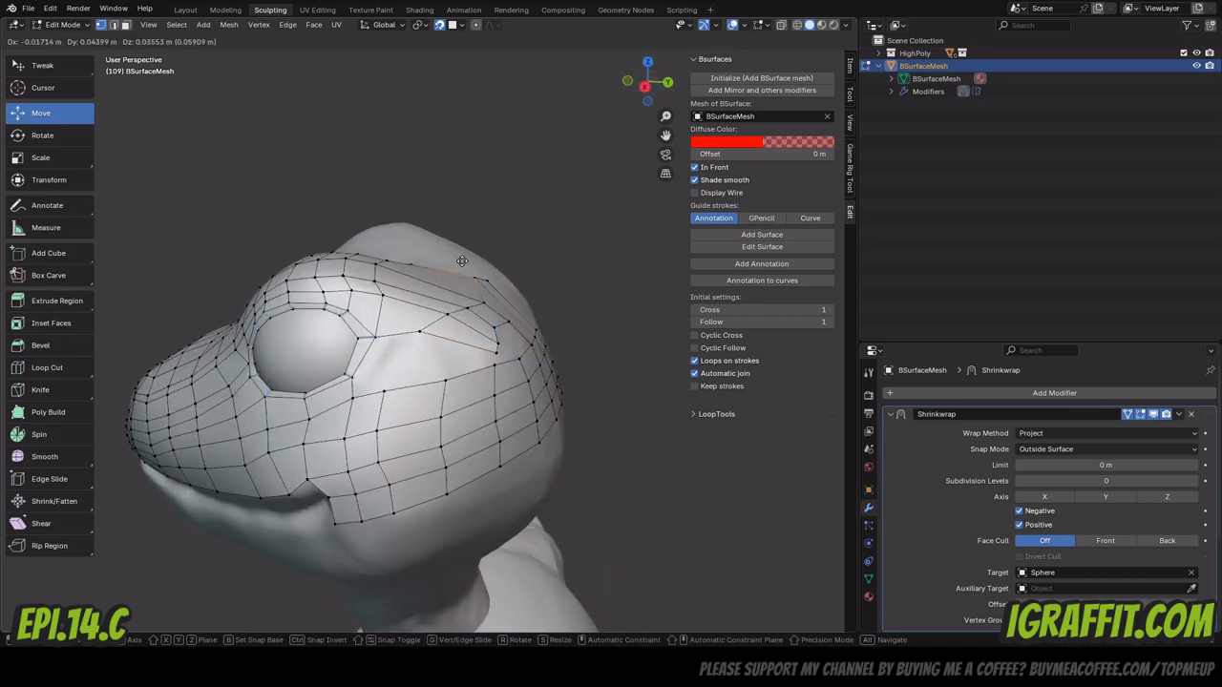
Undo the top-of-head extrusion together with its vertex adjustments.
key(ctrl+z)
drag(647, 84, 739, 84)
key(2)
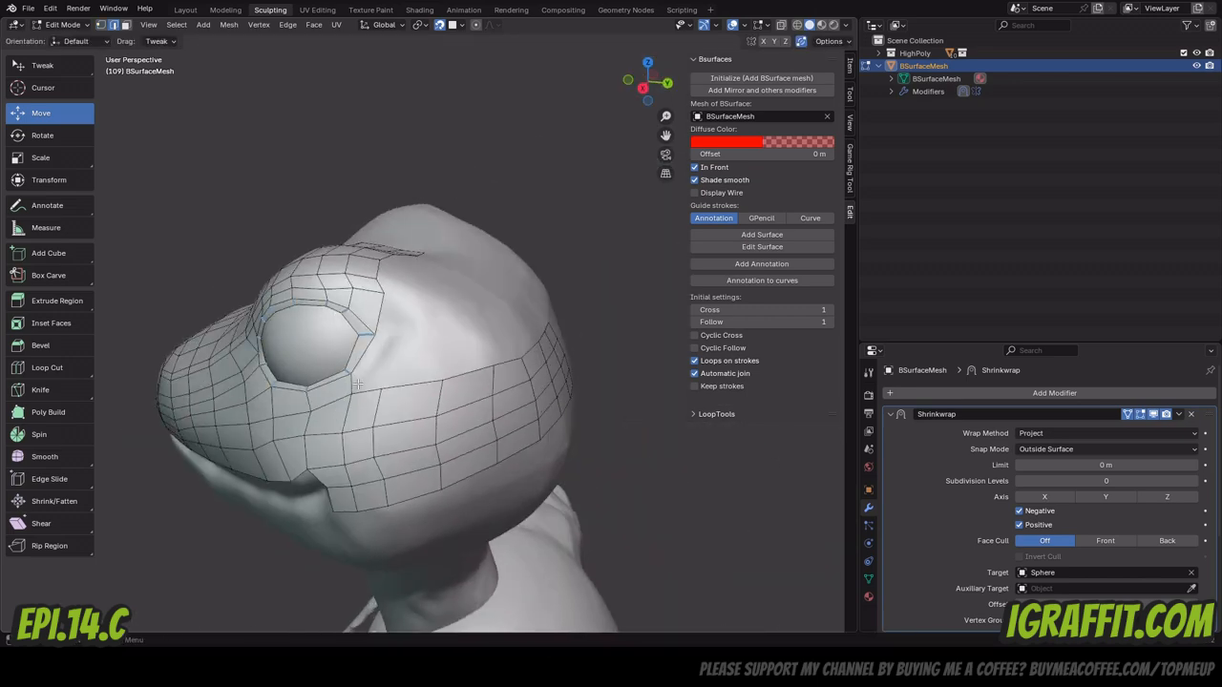
key(ctrl+z)
Extrude the edges behind the eye ring backward in rows above the cheek strip.
click(499, 335)
drag(648, 84, 561, 99)
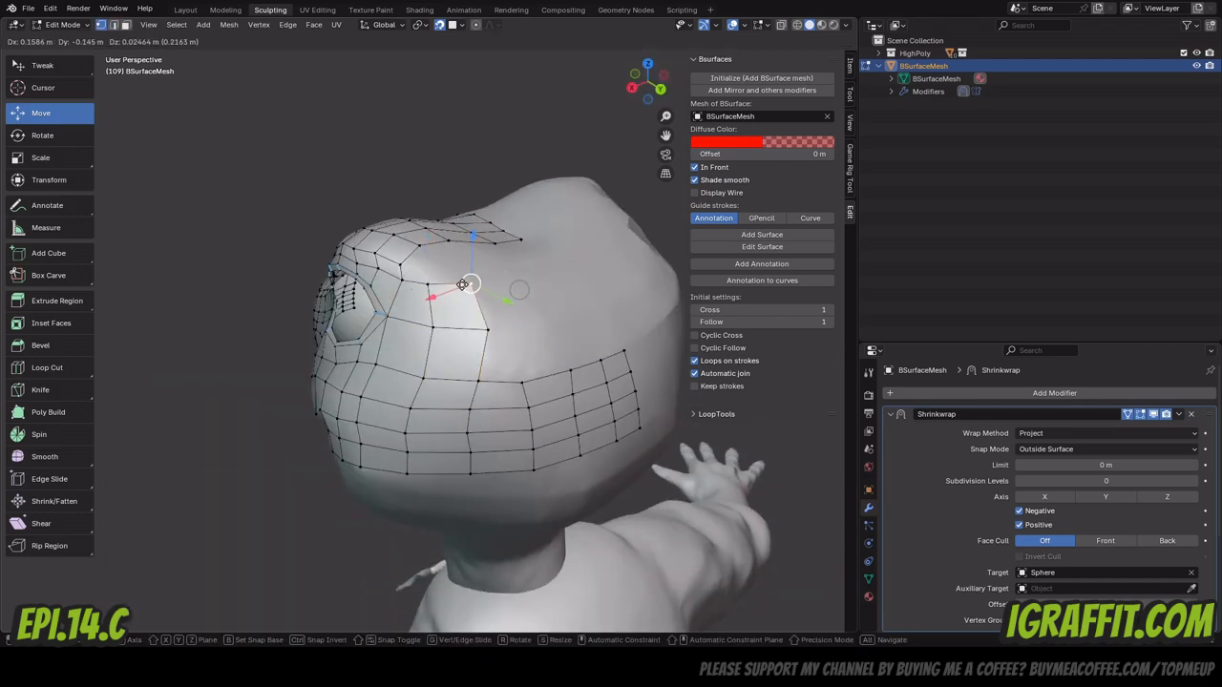
click(524, 347)
middle_drag(601, 277, 550, 296)
key(e)
click(611, 294)
middle_drag(584, 115, 569, 172)
key(1)
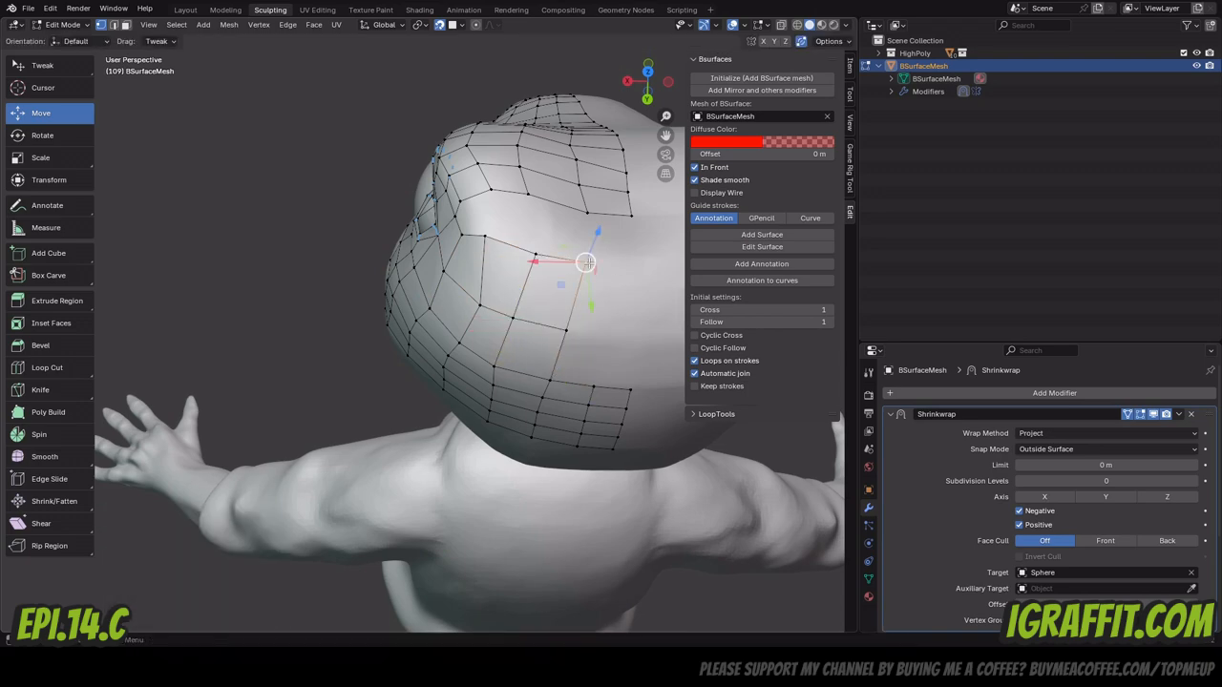
Reposition the vertices of the new patch behind the eye to even out its faces.
drag(535, 253, 518, 246)
drag(648, 82, 730, 55)
drag(469, 321, 442, 269)
drag(486, 359, 474, 414)
drag(465, 286, 462, 282)
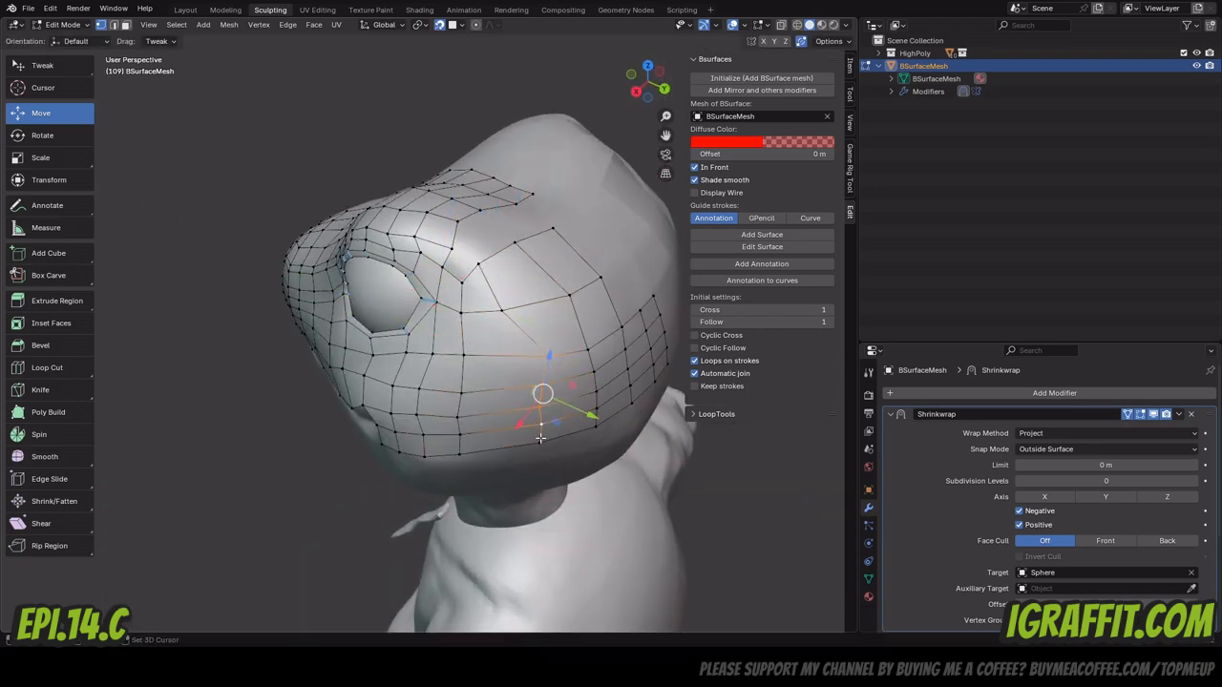
drag(456, 250, 465, 248)
Move the patch's upper vertices behind the brow to bring it in line with the neighbouring rows.
middle_drag(592, 200, 506, 224)
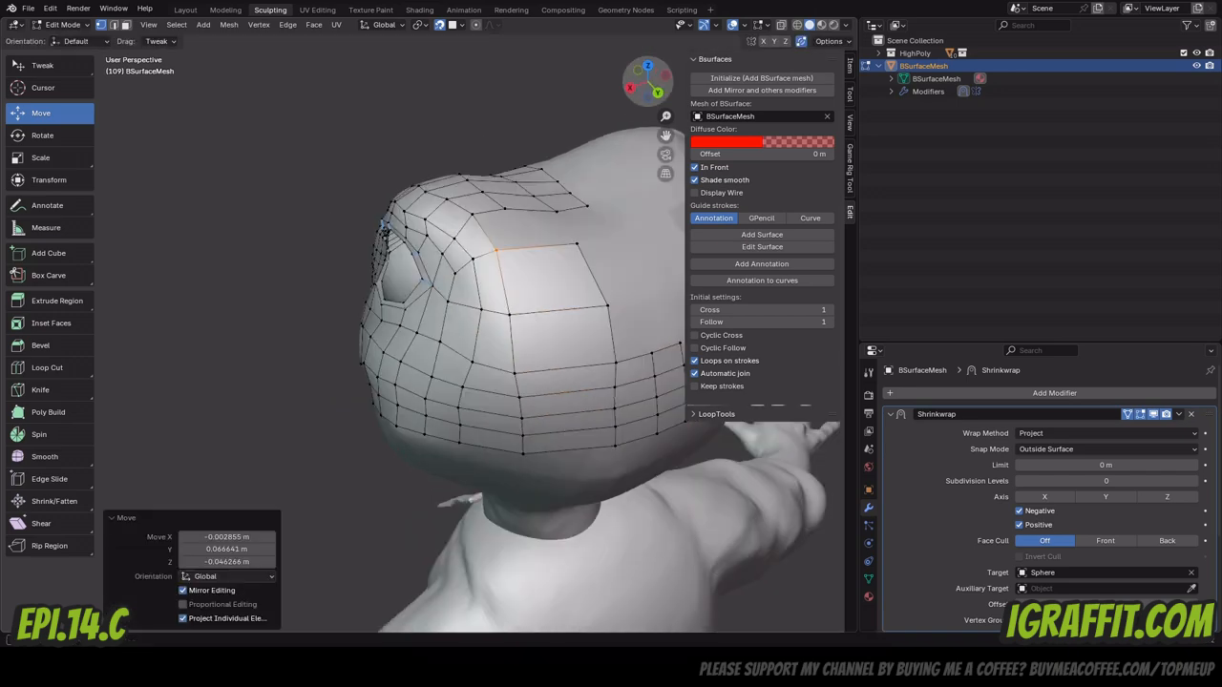
drag(485, 227, 497, 249)
middle_drag(576, 181, 558, 193)
click(534, 276)
click(43, 113)
drag(483, 209, 499, 212)
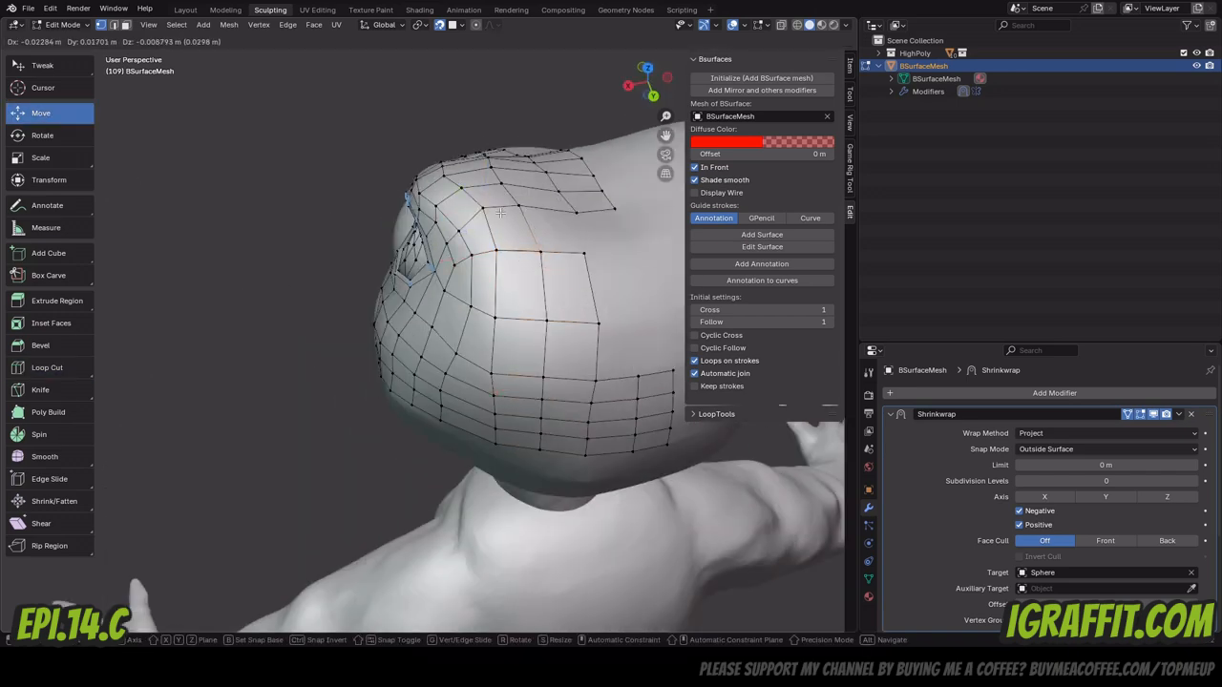
Reposition the end vertices of the back-of-head strip to align them in a vertical column.
drag(652, 99, 633, 97)
scroll(582, 324, down, 2)
drag(560, 371, 586, 368)
scroll(586, 368, up, 3)
shift+middle_drag(681, 401, 506, 296)
drag(503, 294, 498, 289)
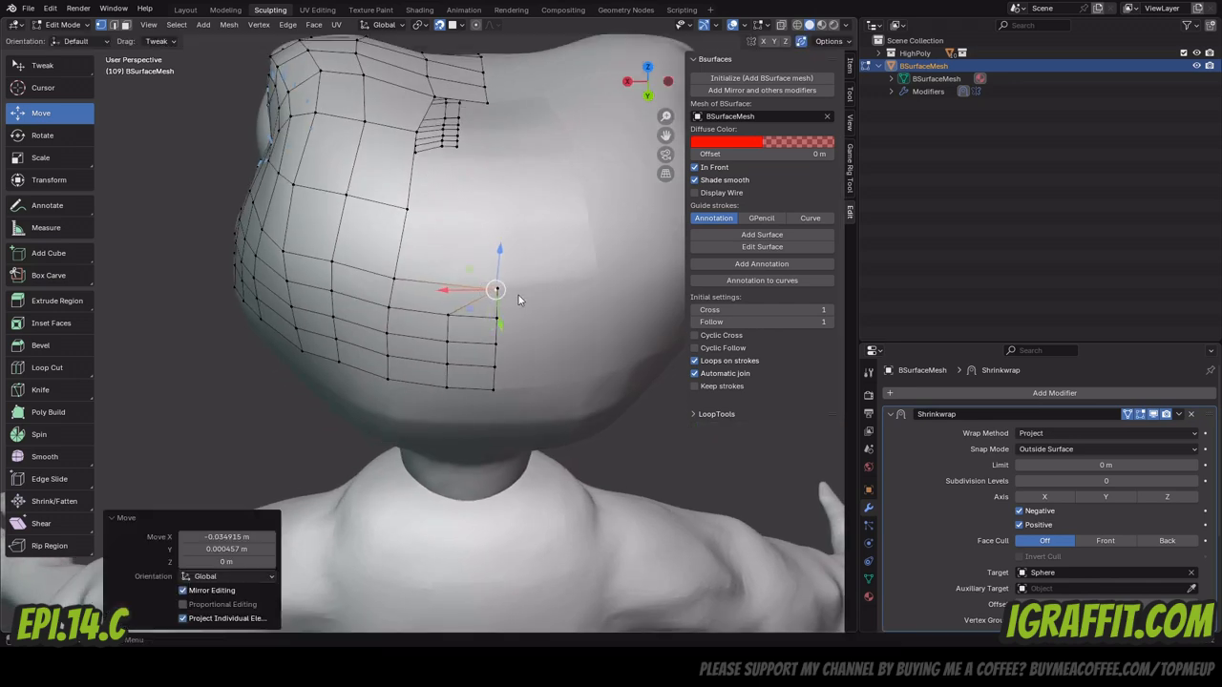
drag(602, 232, 605, 229)
Merge the extra column's vertices into the end vertices of the back-of-head strip, row by row, with At Last.
drag(478, 301, 605, 307)
right_click(600, 307)
click(670, 538)
click(474, 366)
shift+click(591, 372)
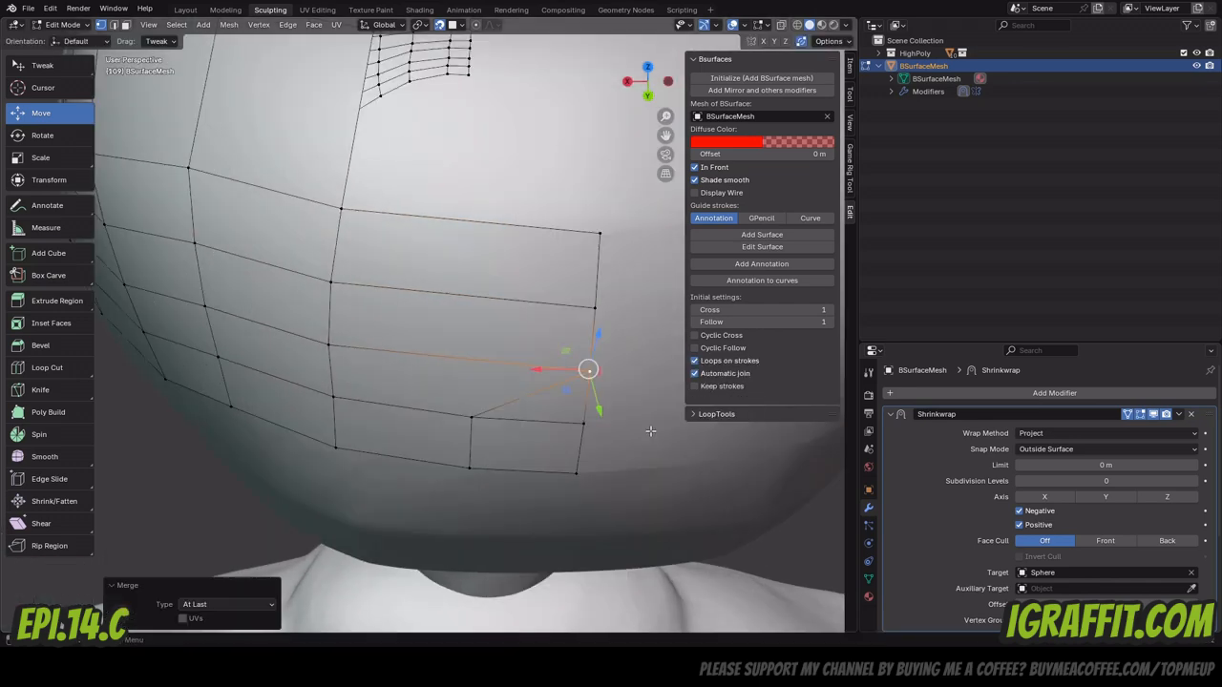
click(474, 418)
shift+click(584, 424)
click(479, 466)
shift+click(575, 472)
key(m)
Extrude the head's upper rear edge by about -0.324, 0.087 and 0.076 m in X, Y and Z, and save the file.
middle_drag(487, 473, 160, 113)
click(462, 272)
middle_drag(462, 272, 310, 288)
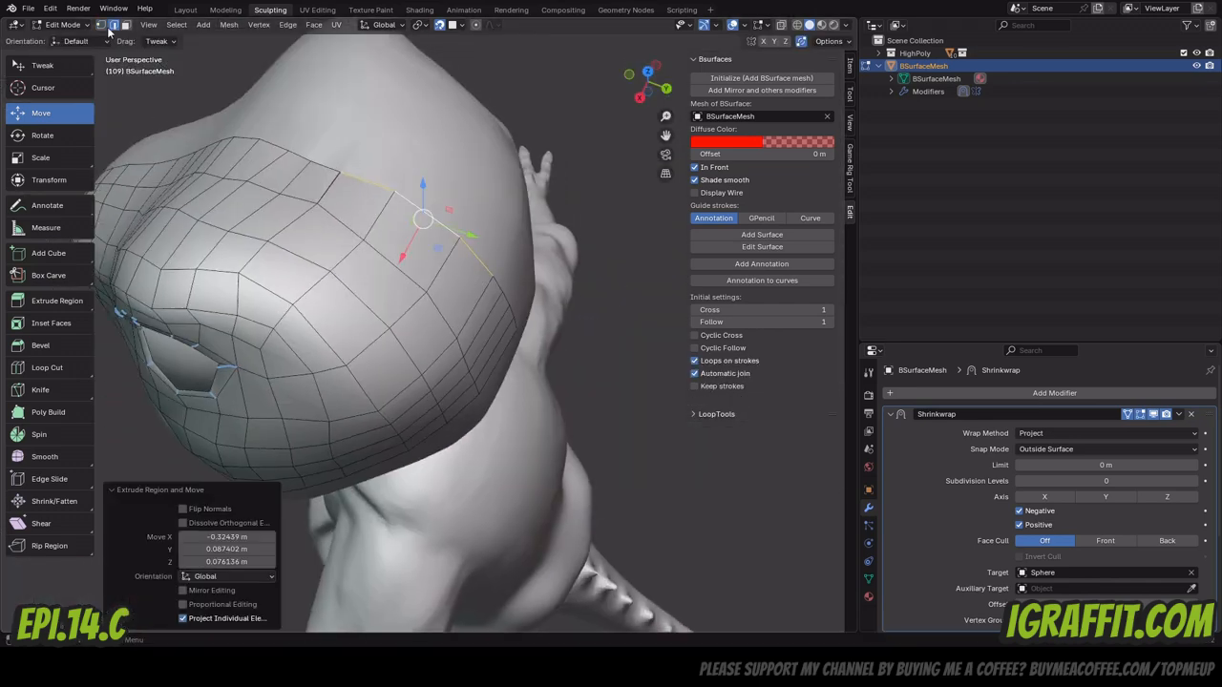
right_click(309, 288)
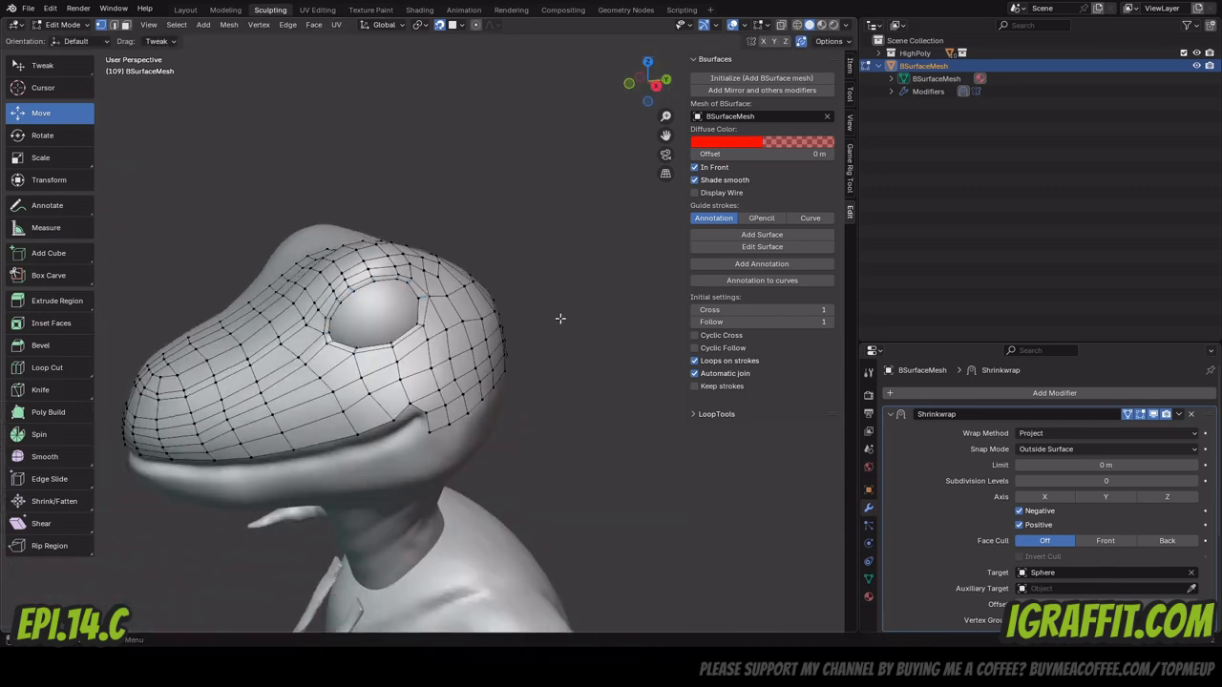
key(ctrl+s)
middle_drag(561, 318, 347, 219)
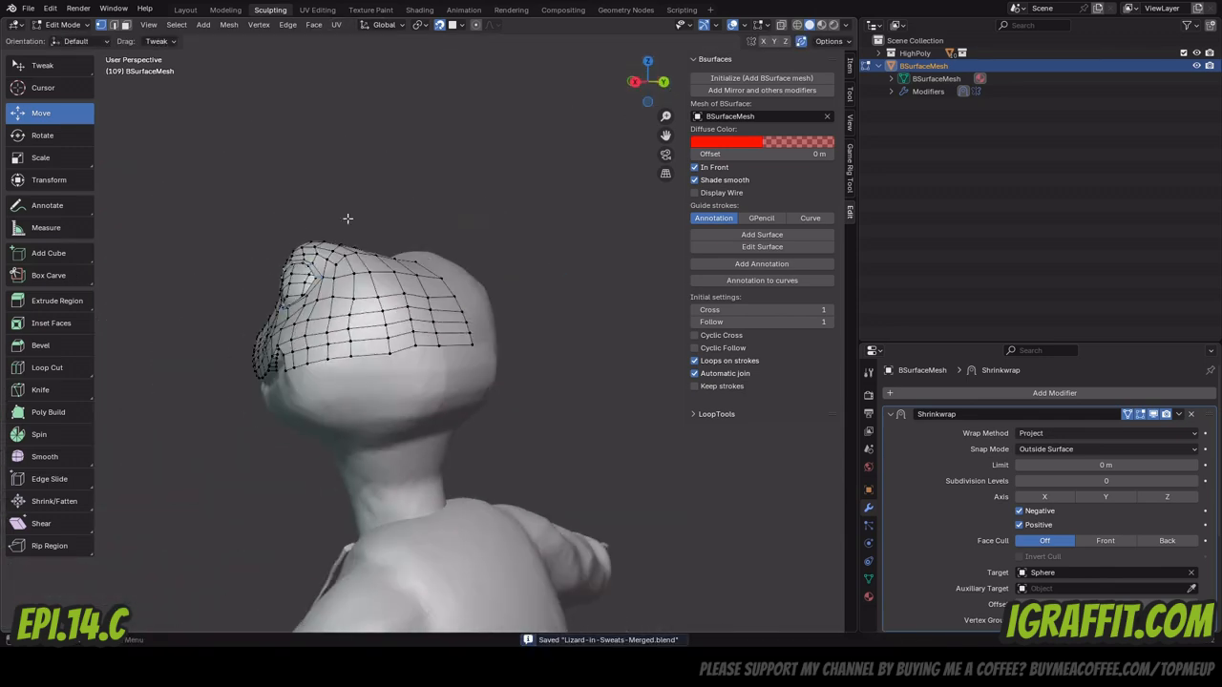
Extrude the mesh's lower rear border down toward the neck twice, by about -0.235 and -0.242 m in Z.
middle_drag(333, 359, 44, 127)
key(e)
click(287, 315)
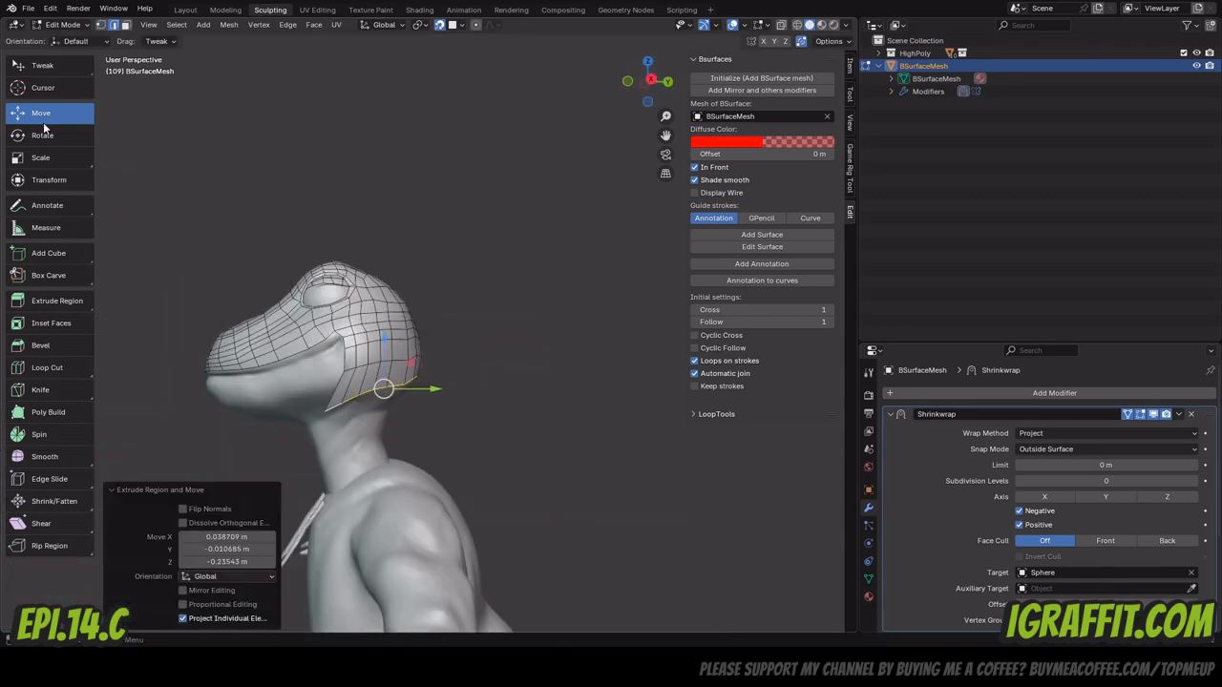
scroll(381, 359, up, 3)
key(g)
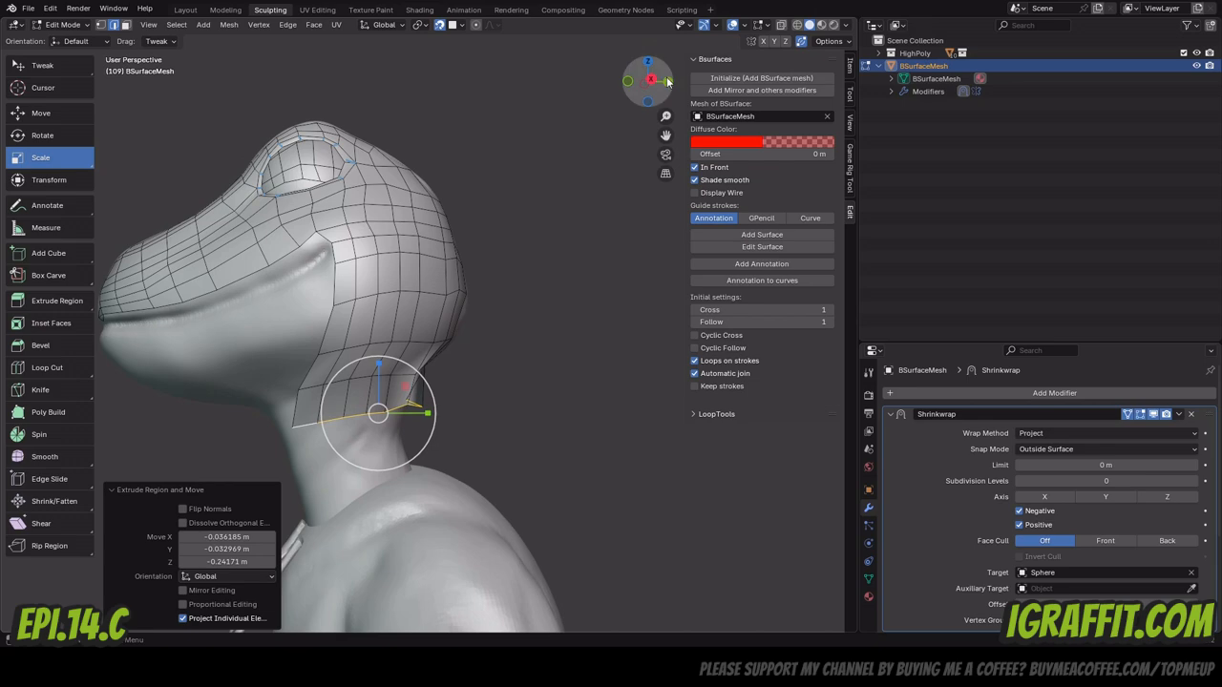
Adjust the rows at the back of the head and extrude their lower edge down toward the neck.
drag(667, 83, 611, 91)
key(s)
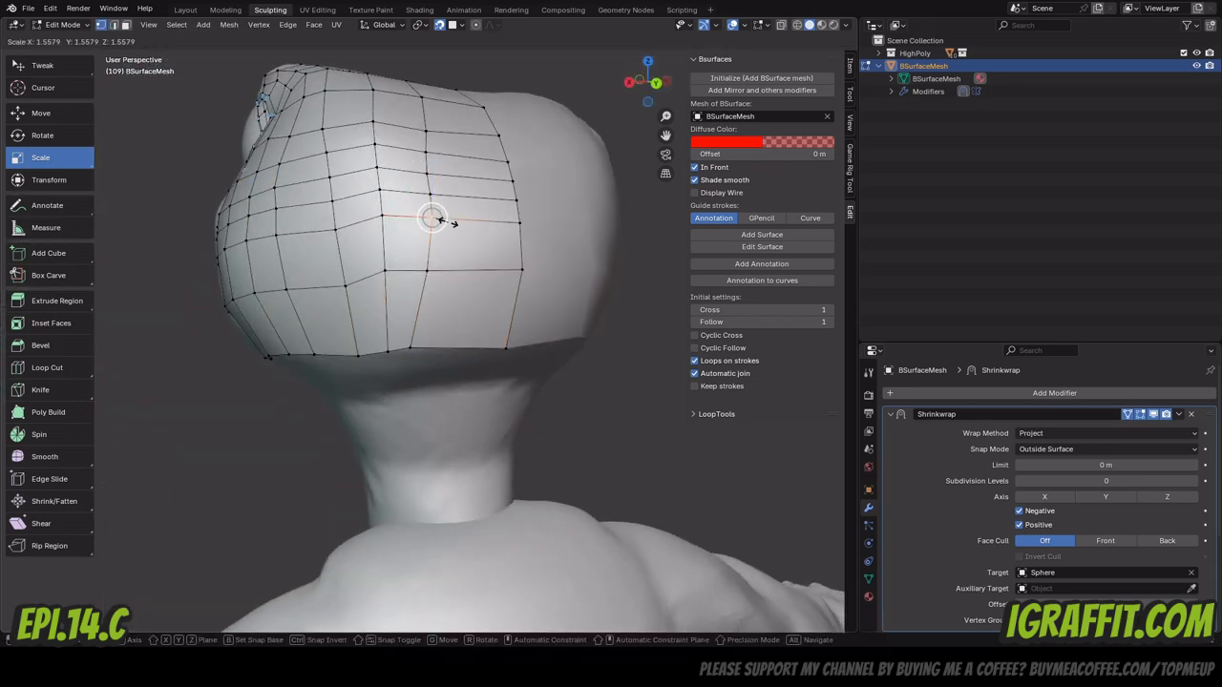
middle_drag(426, 271, 451, 313)
key(e)
click(452, 329)
scroll(141, 96, up, 3)
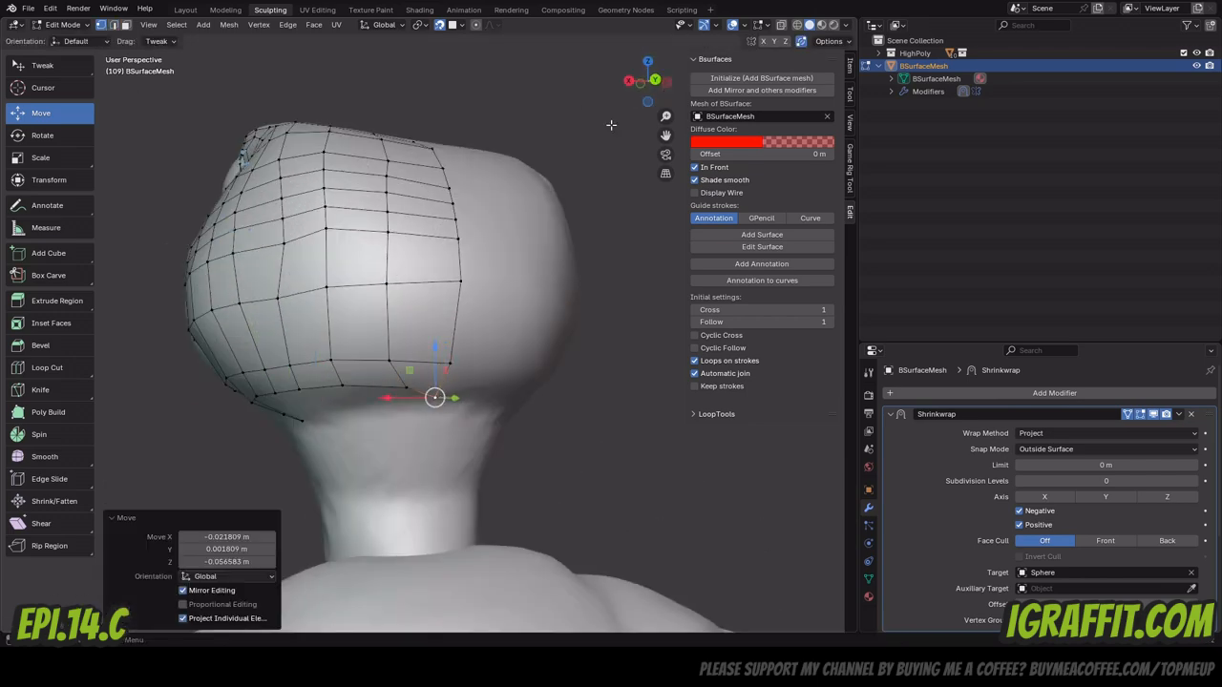
Reposition the lowest row's vertices under the jaw and at the nape to even out the neck faces.
middle_drag(611, 124, 272, 388)
click(272, 388)
drag(280, 413, 281, 411)
middle_drag(281, 412, 289, 372)
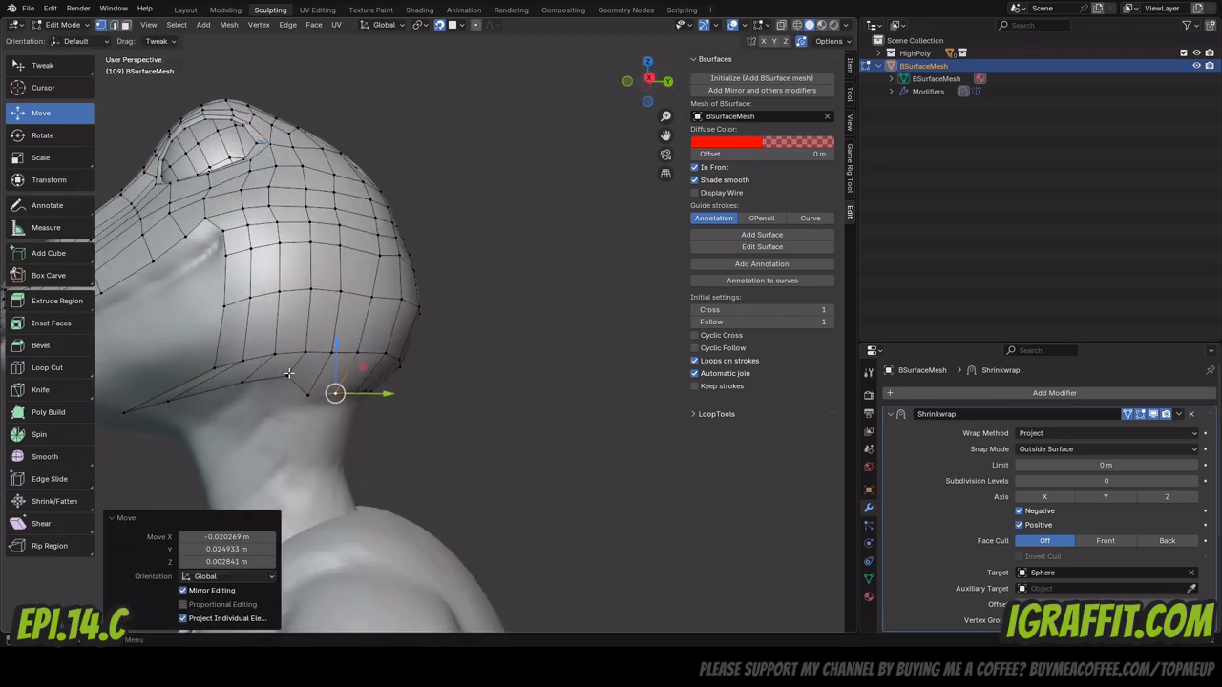
drag(167, 401, 172, 405)
middle_drag(172, 405, 342, 380)
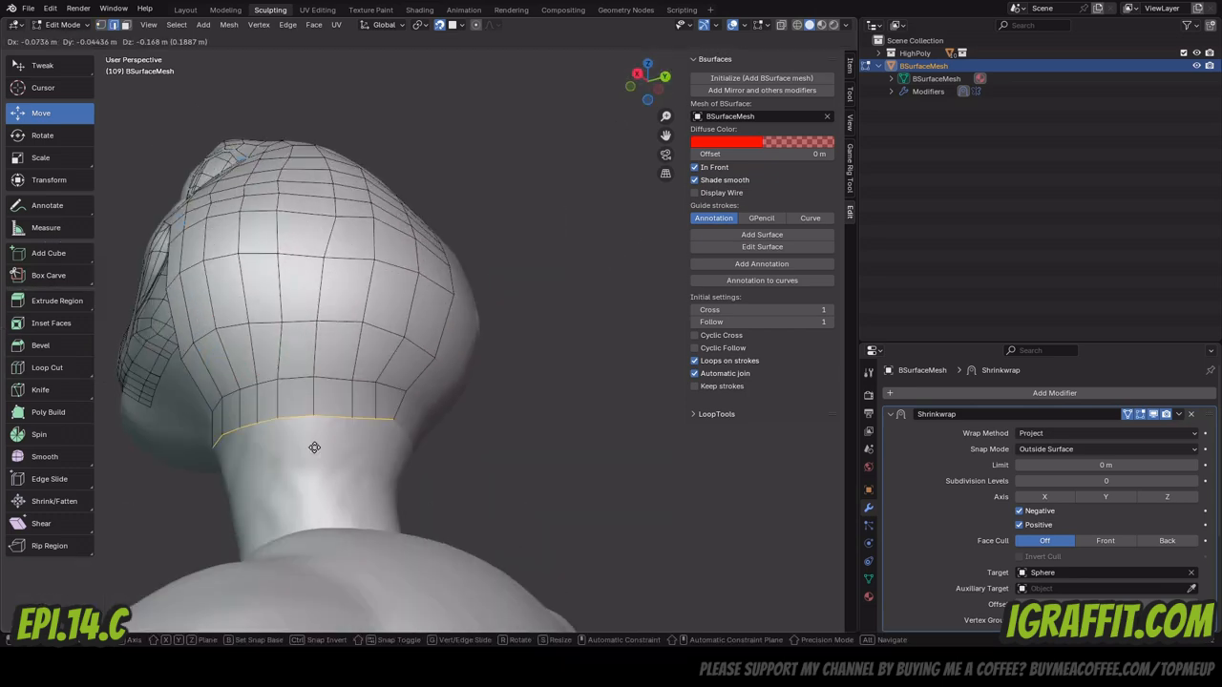
Extrude the nape's lower border down about 0.168 m in Z and reposition its corner vertex at the side of the neck.
drag(314, 448, 314, 447)
middle_drag(315, 448, 382, 422)
drag(312, 426, 314, 424)
middle_drag(315, 425, 304, 378)
drag(299, 375, 315, 368)
middle_drag(315, 367, 399, 328)
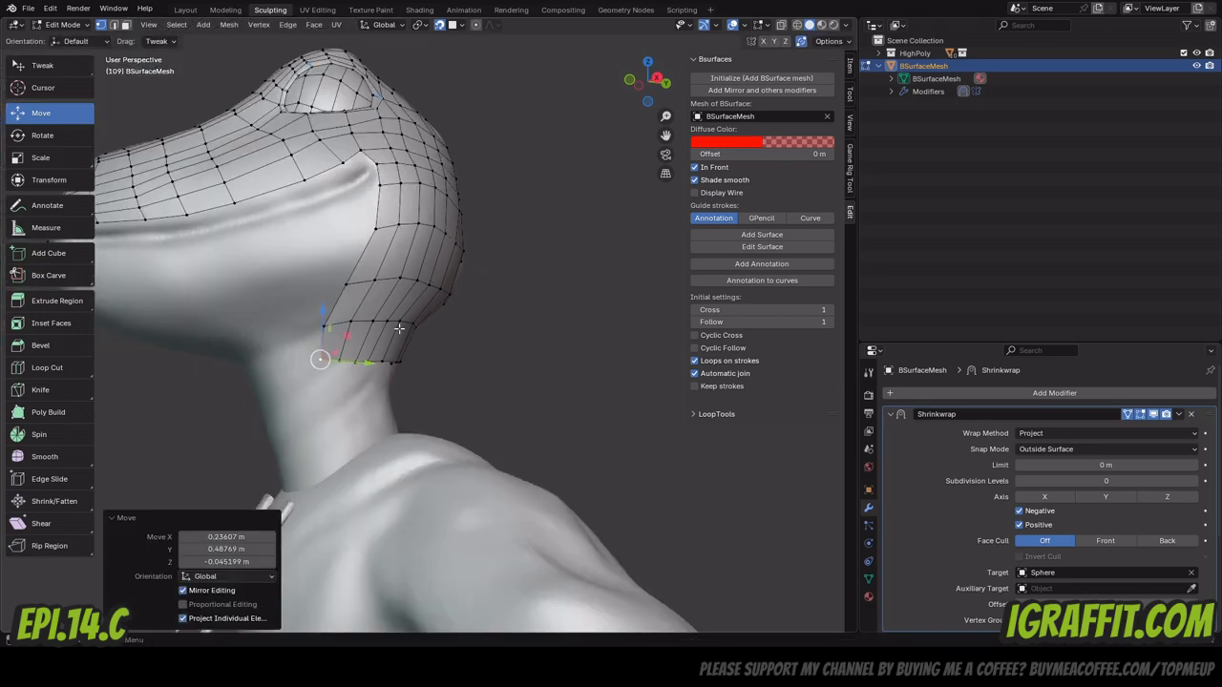
Extrude the neck's lower border down toward the shoulders, by about -0.163 and -0.159 m in Z.
middle_drag(382, 401, 410, 389)
drag(411, 389, 416, 390)
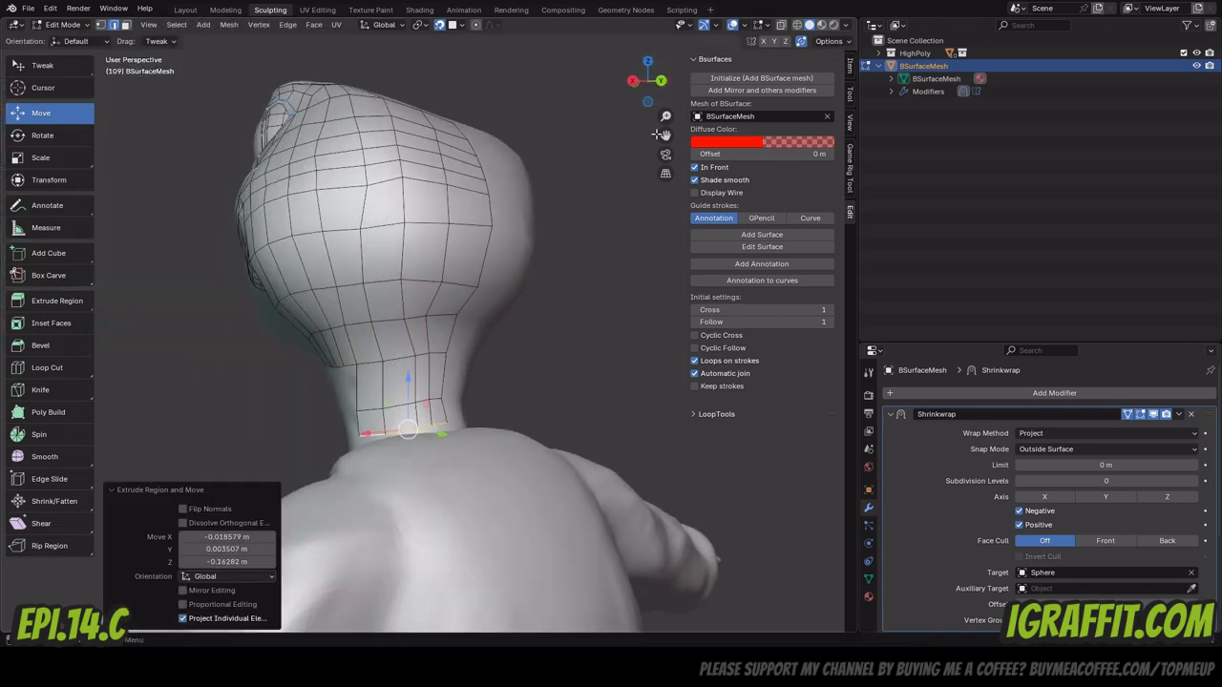
middle_drag(277, 387, 375, 355)
alt+click(373, 358)
drag(633, 94, 634, 122)
scroll(381, 382, down, 3)
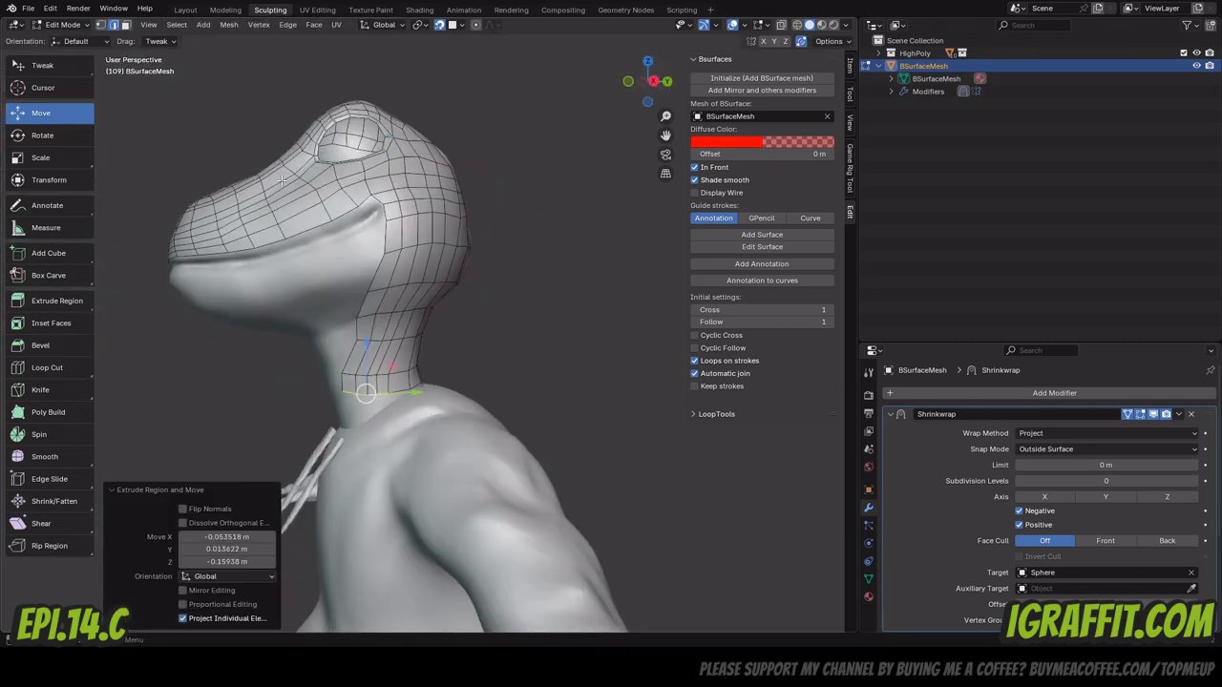
Reposition the vertices along the neck's front border beneath the jaw to even out the new rows.
scroll(372, 411, up, 3)
click(371, 416)
key(1)
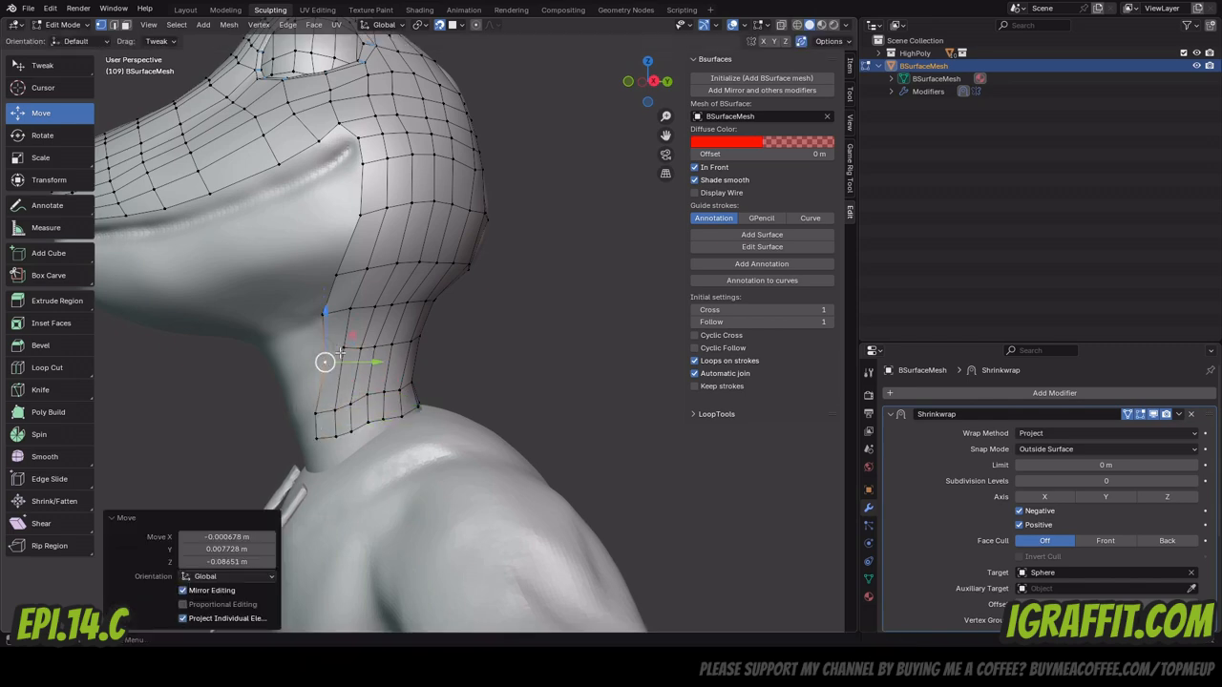
click(358, 356)
middle_drag(358, 356, 401, 286)
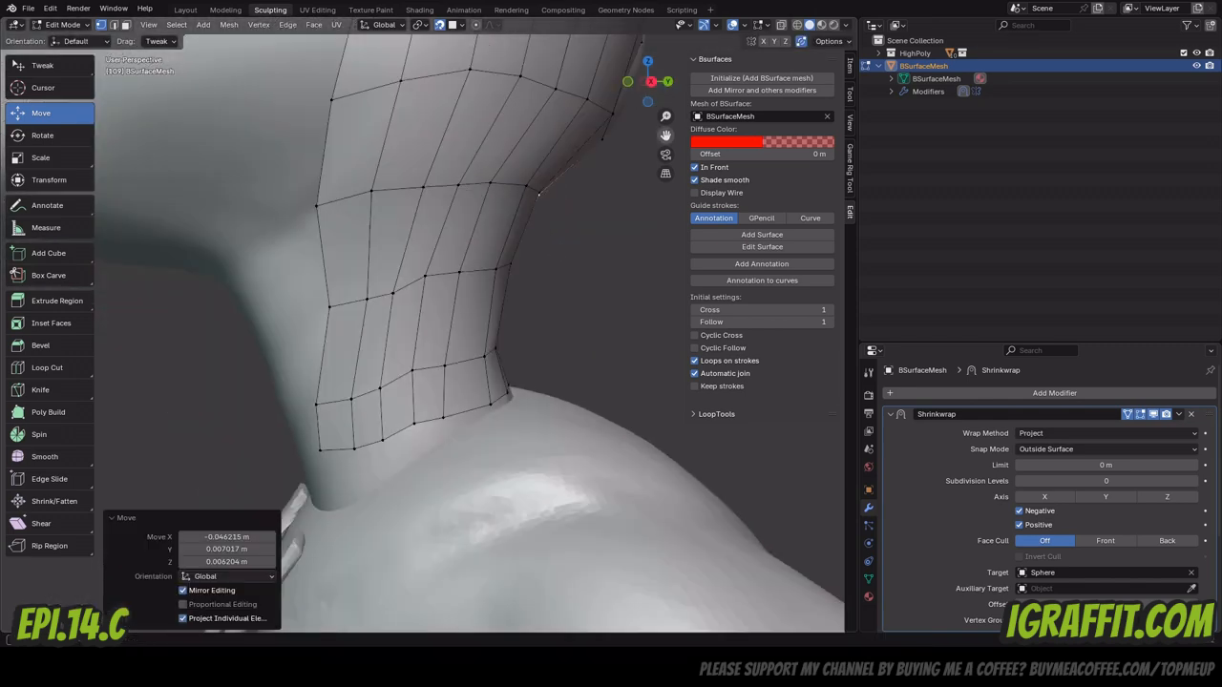
Adjust the side neck vertices and shift a nape vertex by about -0.045, 0.045 and 0.009 m in X, Y and Z.
scroll(366, 278, up, 2)
drag(337, 363, 381, 355)
middle_drag(382, 355, 464, 247)
scroll(429, 330, down, 4)
click(828, 41)
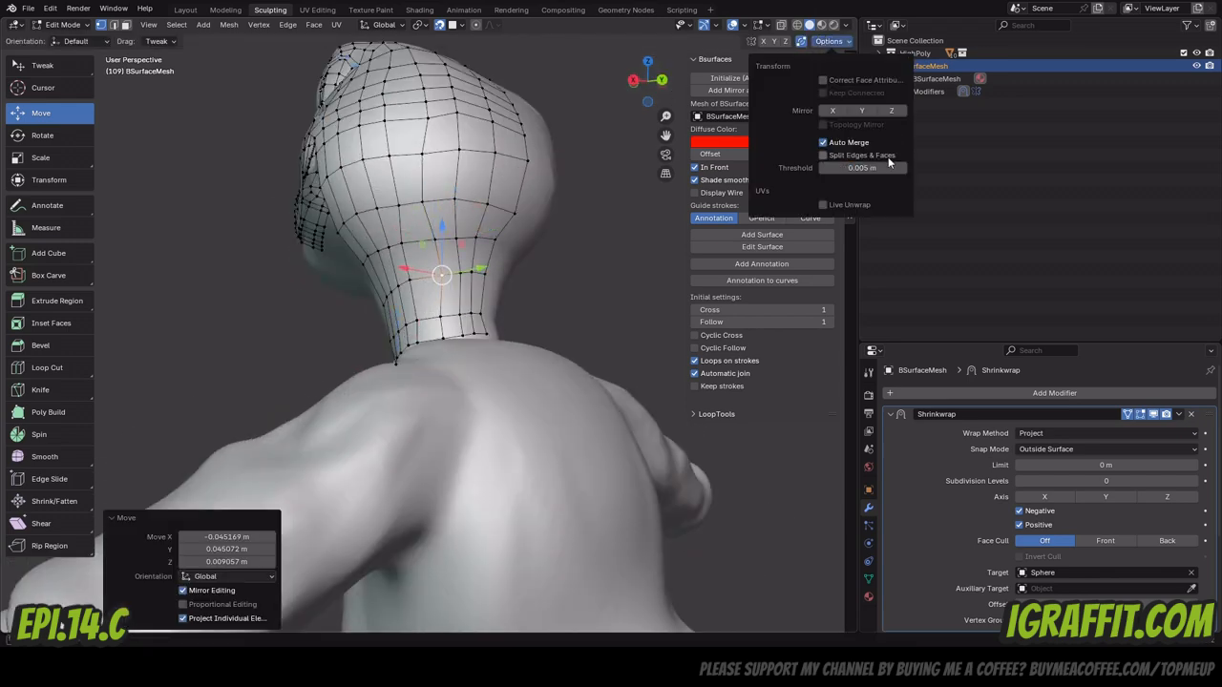
scroll(441, 286, up, 3)
drag(456, 351, 464, 349)
Shift the vertical vertex columns on the side of the neck and pull the front border vertices back toward the nape.
click(403, 171)
shift+click(403, 241)
shift+click(406, 315)
shift+click(406, 354)
middle_drag(463, 348, 354, 255)
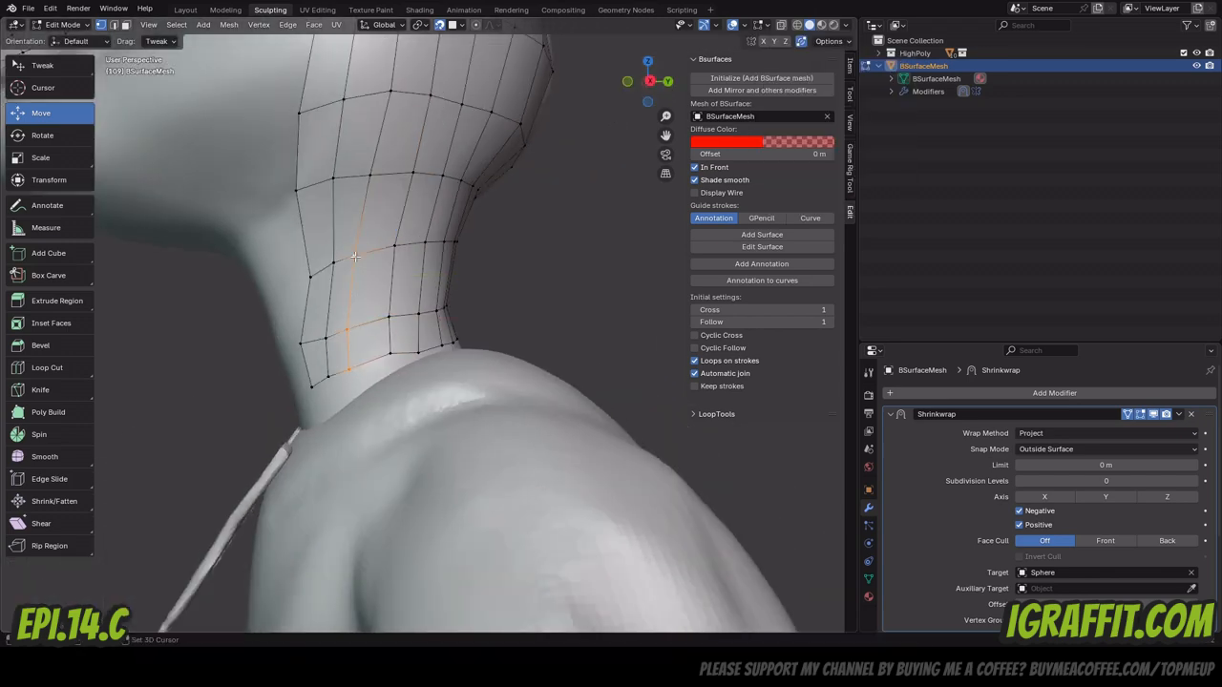
shift+click(311, 382)
scroll(324, 353, down, 1)
drag(328, 342, 346, 346)
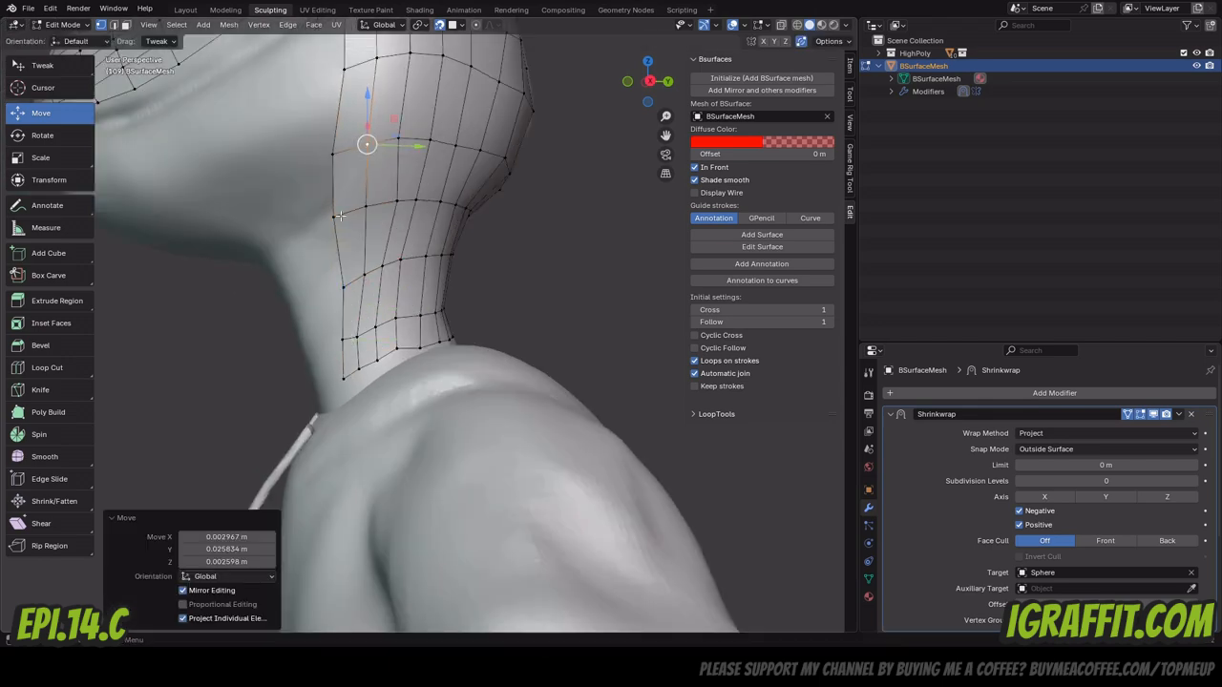
drag(335, 217, 359, 209)
Extrude the mouth edge down about 0.069 m in Z and merge its rear end vertex into the mesh at the mouth corner.
scroll(358, 209, down, 6)
middle_drag(359, 209, 535, 182)
scroll(140, 54, up, 4)
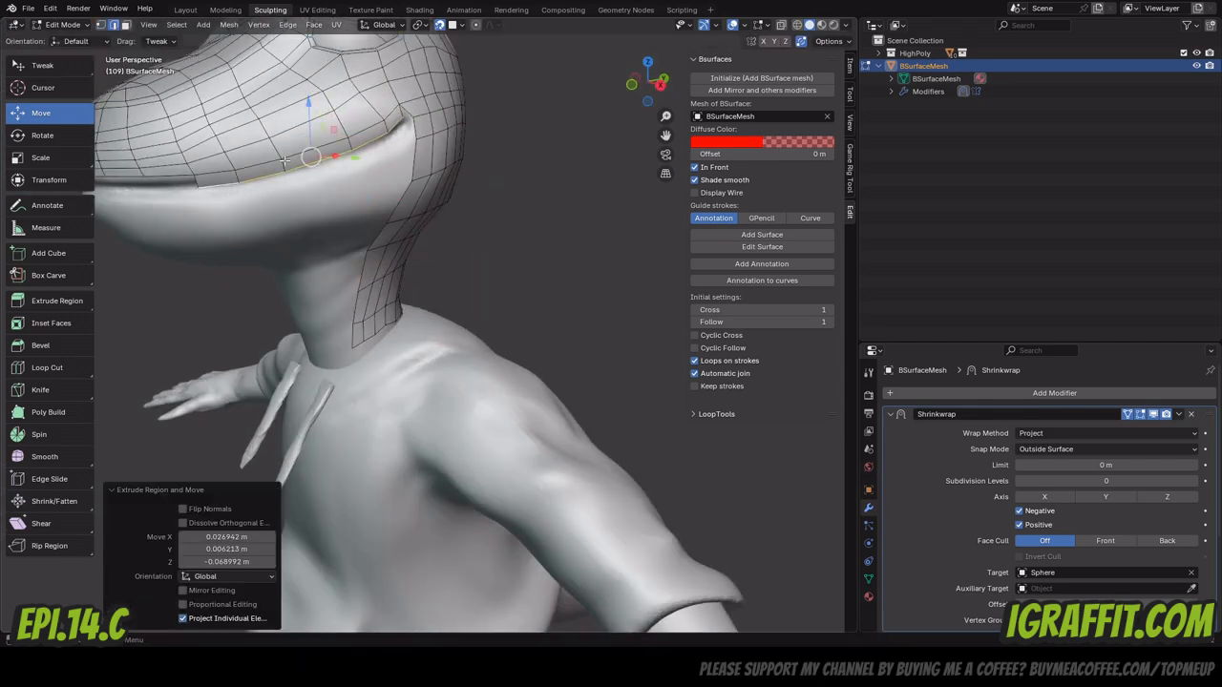
key(1)
scroll(430, 167, up, 3)
click(345, 126)
shift+click(359, 107)
key(m)
click(362, 110)
Extrude the lower lip row down about 0.108 m in Z and merge its rear end vertex with the cheek mesh.
scroll(472, 135, down, 4)
key(e)
click(384, 226)
scroll(382, 219, up, 3)
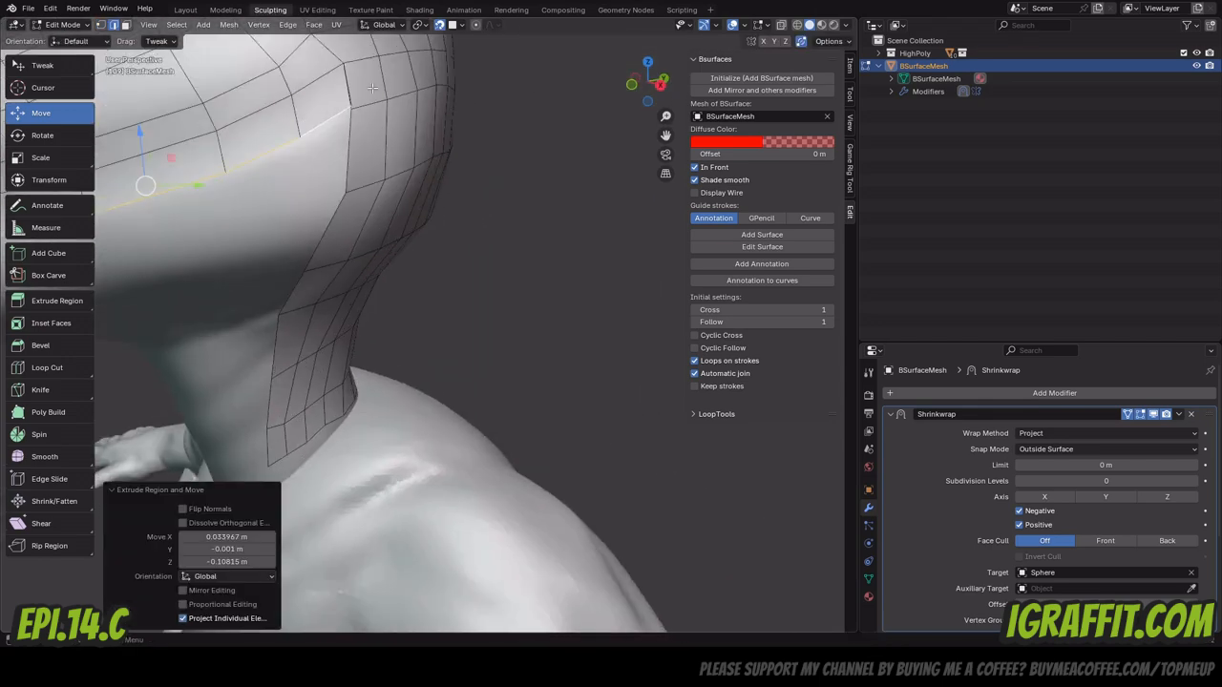
shift+click(352, 107)
key(m)
click(357, 110)
Move the front vertices of the new lower jaw row into an even line below the mouth.
scroll(382, 191, down, 5)
click(200, 280)
drag(200, 281, 212, 277)
middle_drag(212, 277, 305, 277)
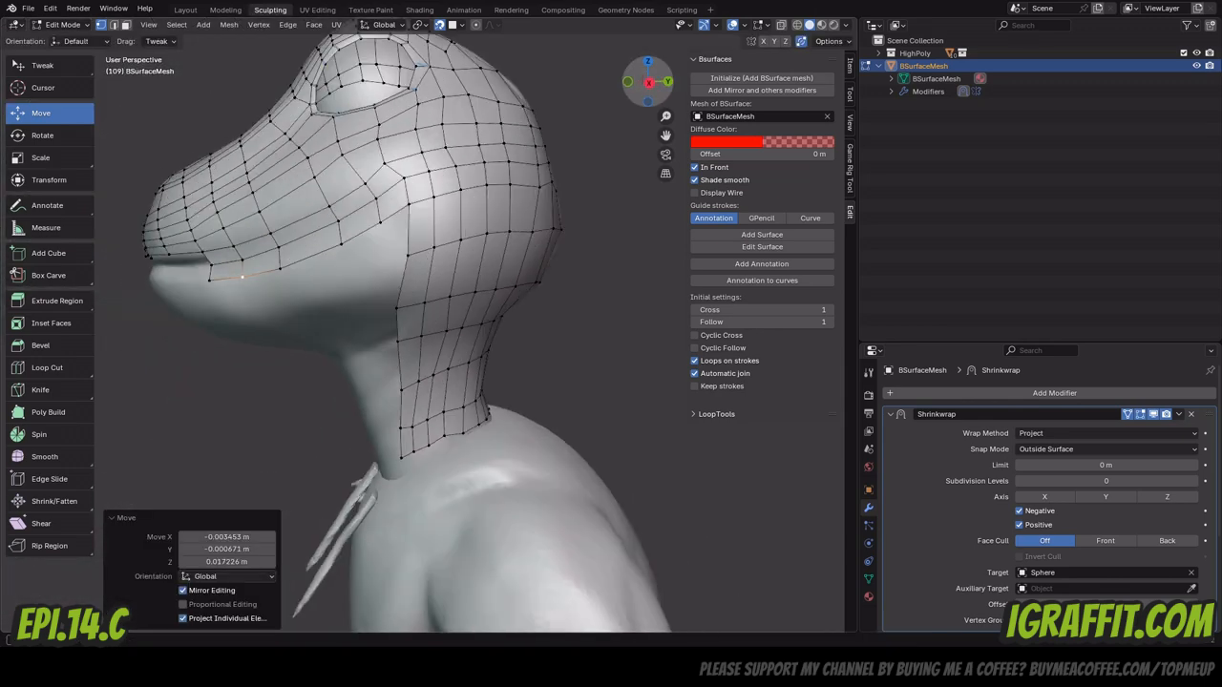
Extend faces forward from the rear cheek along the jaw and move their front corner vertex by about 0.050, 0.045 and 0.021 m.
key(2)
click(396, 334)
scroll(396, 334, up, 2)
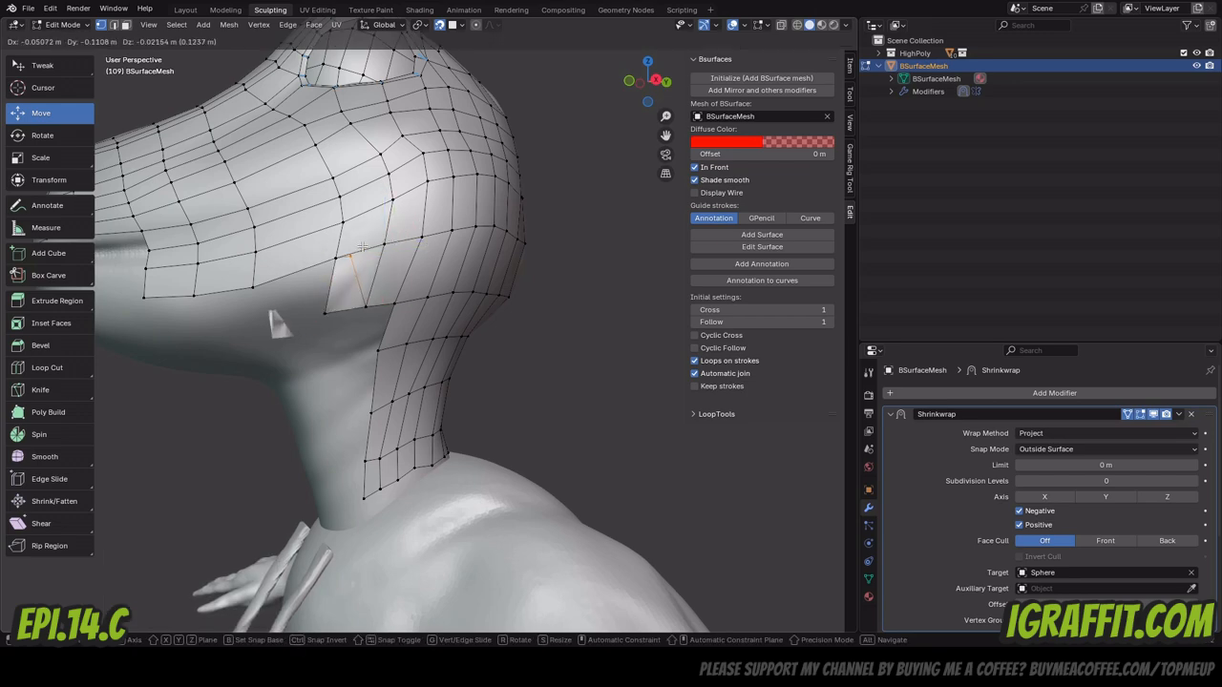
middle_drag(544, 103, 635, 120)
scroll(573, 134, down, 3)
middle_drag(535, 181, 468, 196)
scroll(463, 199, up, 2)
key(g)
click(457, 200)
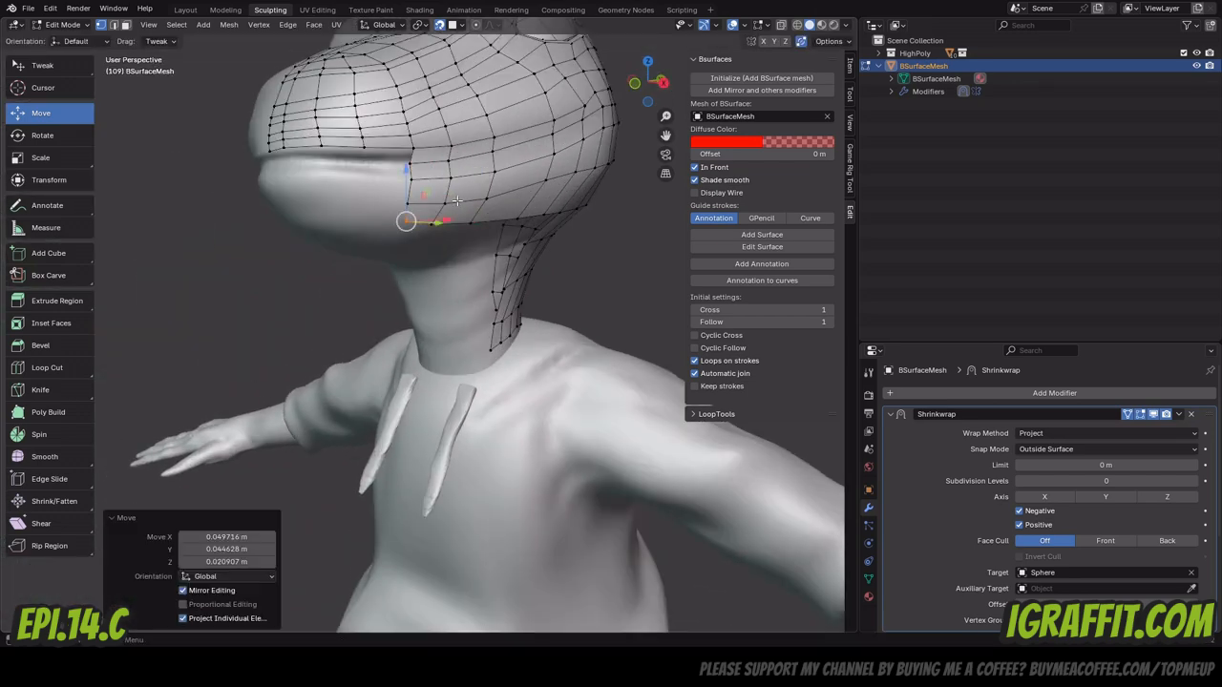
Extrude the front lip edge down by about 0.019, -0.007 and -0.082 m in X, Y and Z, and extrude it again toward the chin.
shift+click(313, 148)
scroll(286, 149, up, 2)
shift+middle_drag(367, 82, 374, 181)
key(e)
click(384, 217)
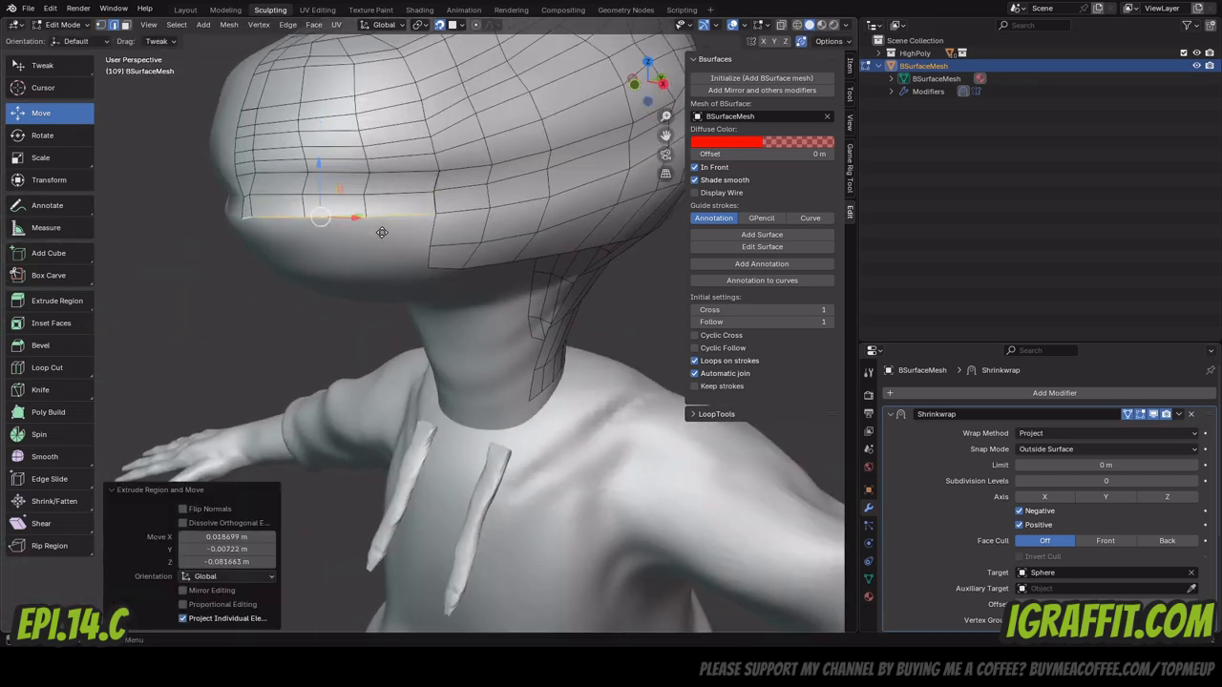
key(e)
click(382, 268)
Reposition the vertices of the extruded front lip rows to space them evenly across the snout.
middle_drag(382, 267, 461, 256)
key(1)
click(260, 196)
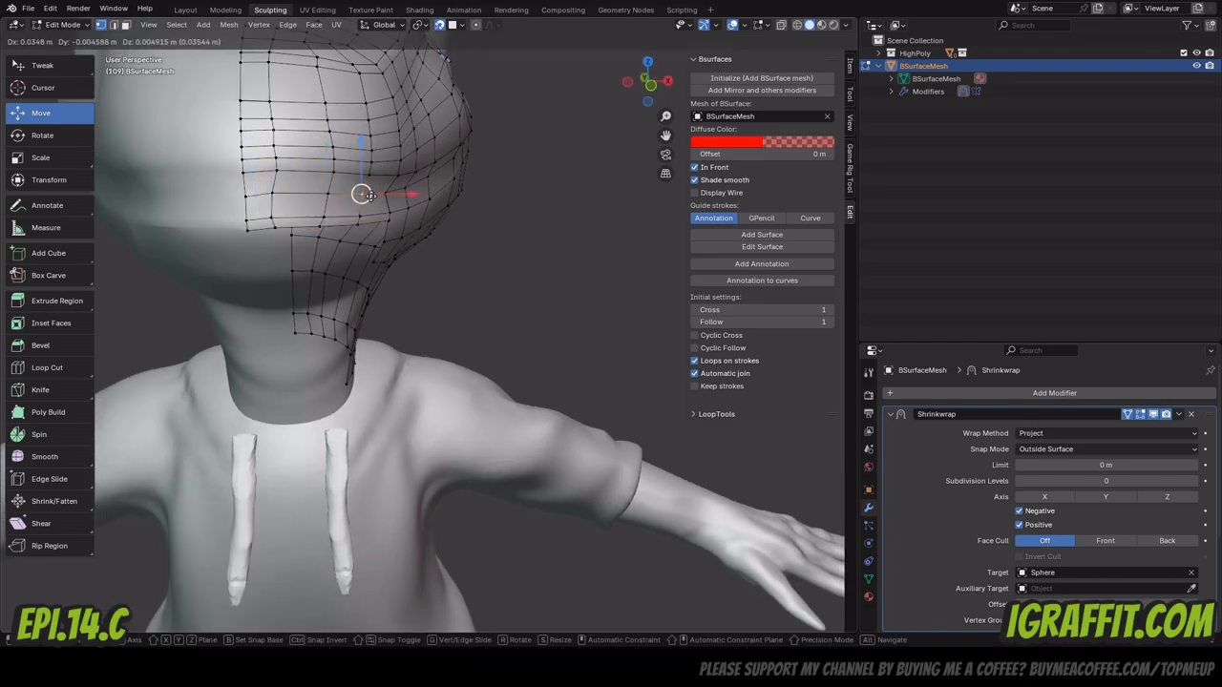
drag(370, 195, 368, 196)
Merge the front lip row's end vertex with the neighbouring jaw vertex and shift a vertex near the snout's centre line.
drag(649, 82, 674, 88)
click(406, 229)
shift+click(410, 236)
key(m)
click(416, 239)
click(279, 232)
drag(280, 182, 310, 185)
drag(649, 82, 714, 82)
Extrude and adjust the row below the front lip, and add the Bsurfaces mirror and shrinkwrap modifiers to the mesh.
key(e)
key(1)
right_click(393, 282)
mouse_move(393, 283)
click(462, 336)
drag(346, 225, 361, 226)
click(761, 90)
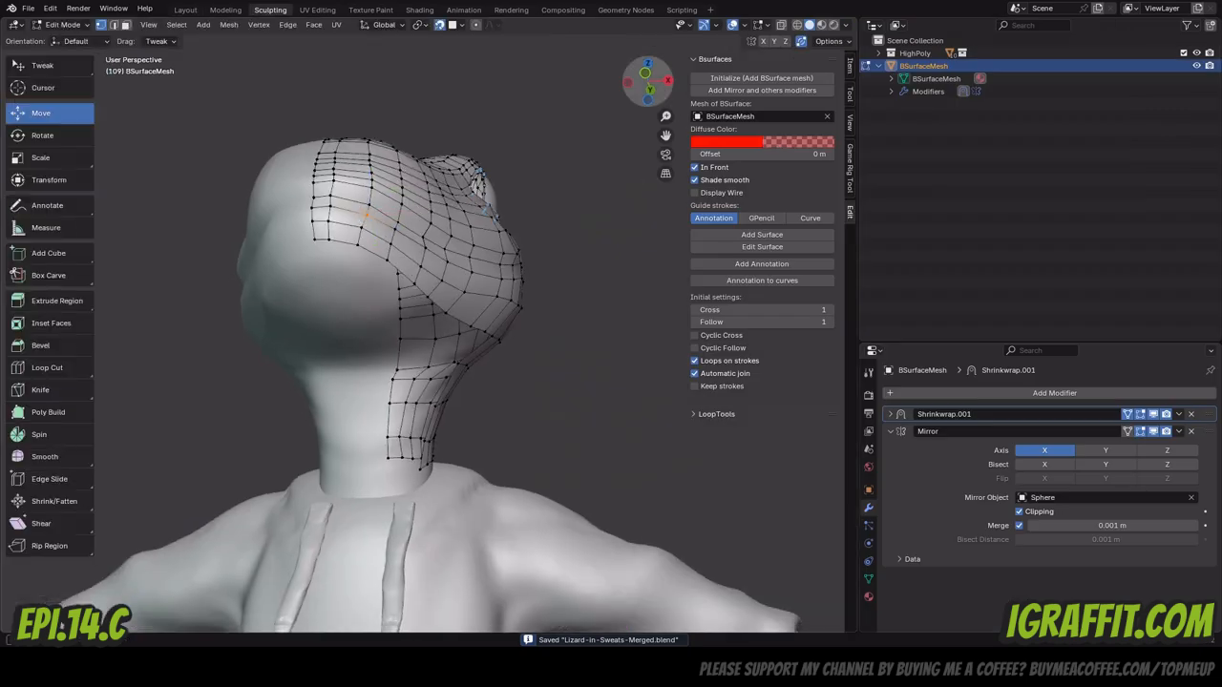
Extrude the jaw's lower border edges under the jaw to bridge the gap between cheek and neck.
drag(649, 82, 578, 95)
key(2)
click(350, 250)
shift+click(388, 250)
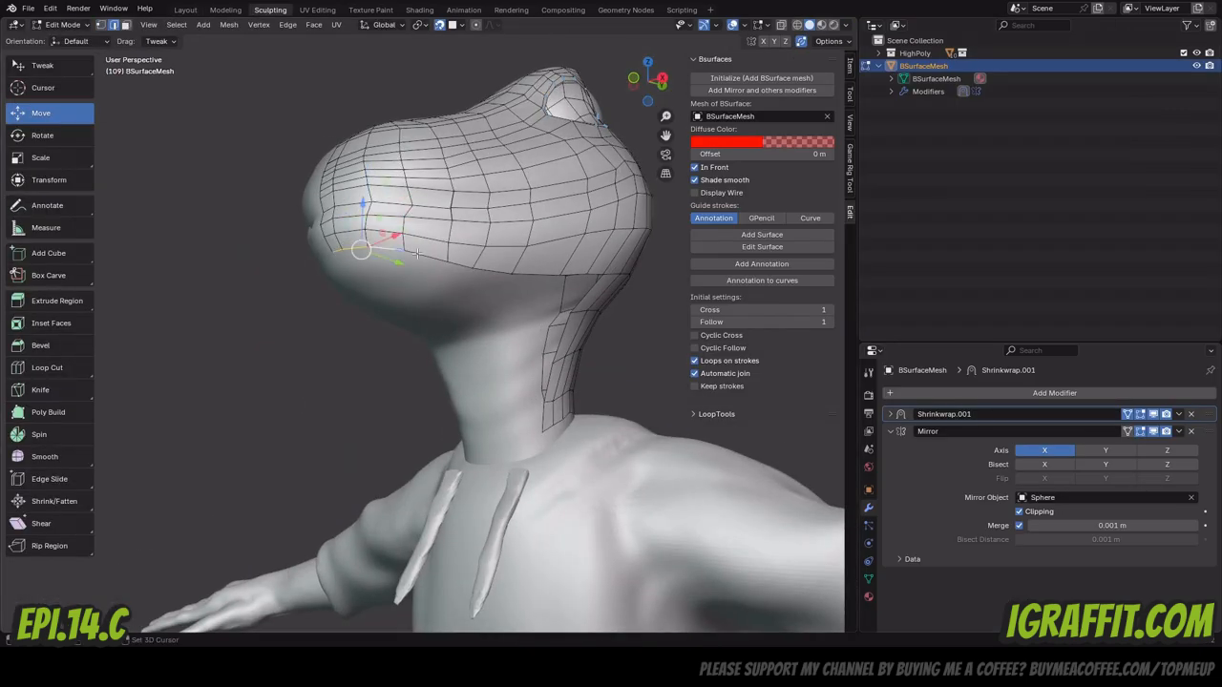
click(827, 42)
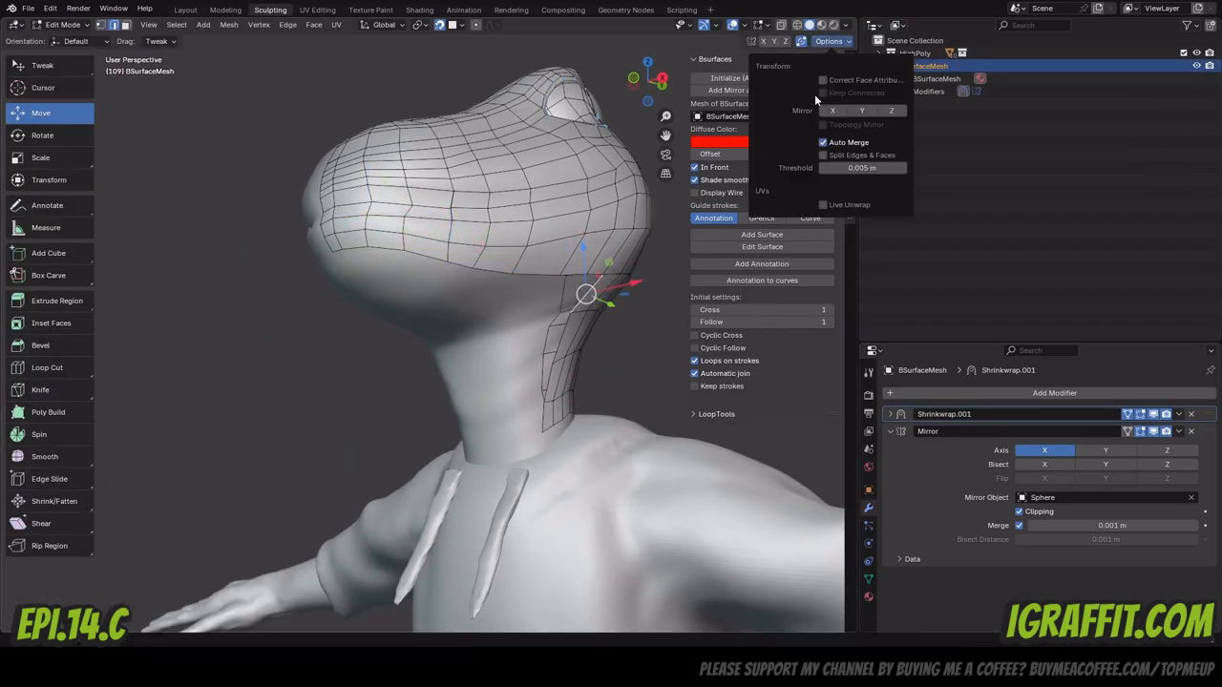
scroll(589, 284, up, 3)
key(e)
click(539, 301)
key(e)
click(422, 330)
Reposition the border vertices under the rear jaw where the new faces meet the neck.
drag(649, 82, 563, 53)
key(1)
drag(515, 336, 509, 319)
drag(649, 82, 582, 86)
drag(610, 320, 608, 295)
drag(516, 344, 514, 334)
Move the mid-jaw border vertex by about -0.048, -0.083 and 0.047 m and adjust the border vertices at the chin.
drag(655, 94, 730, 88)
click(533, 317)
drag(534, 317, 522, 307)
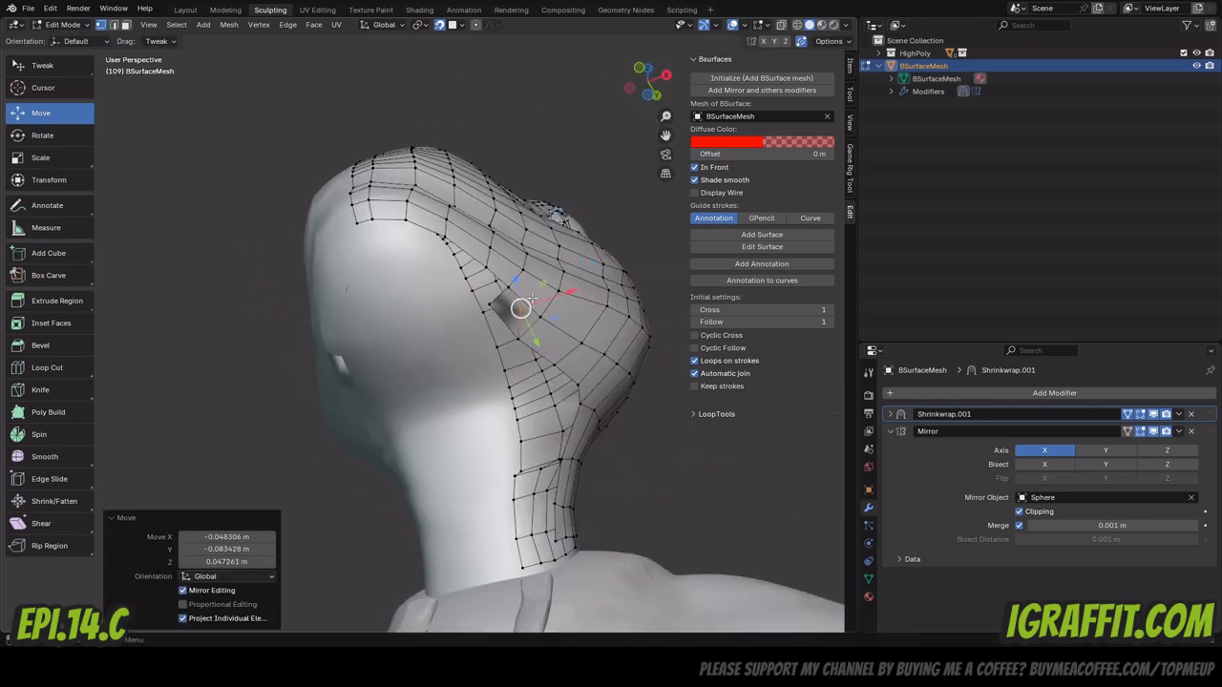
drag(649, 82, 651, 54)
drag(435, 255, 495, 266)
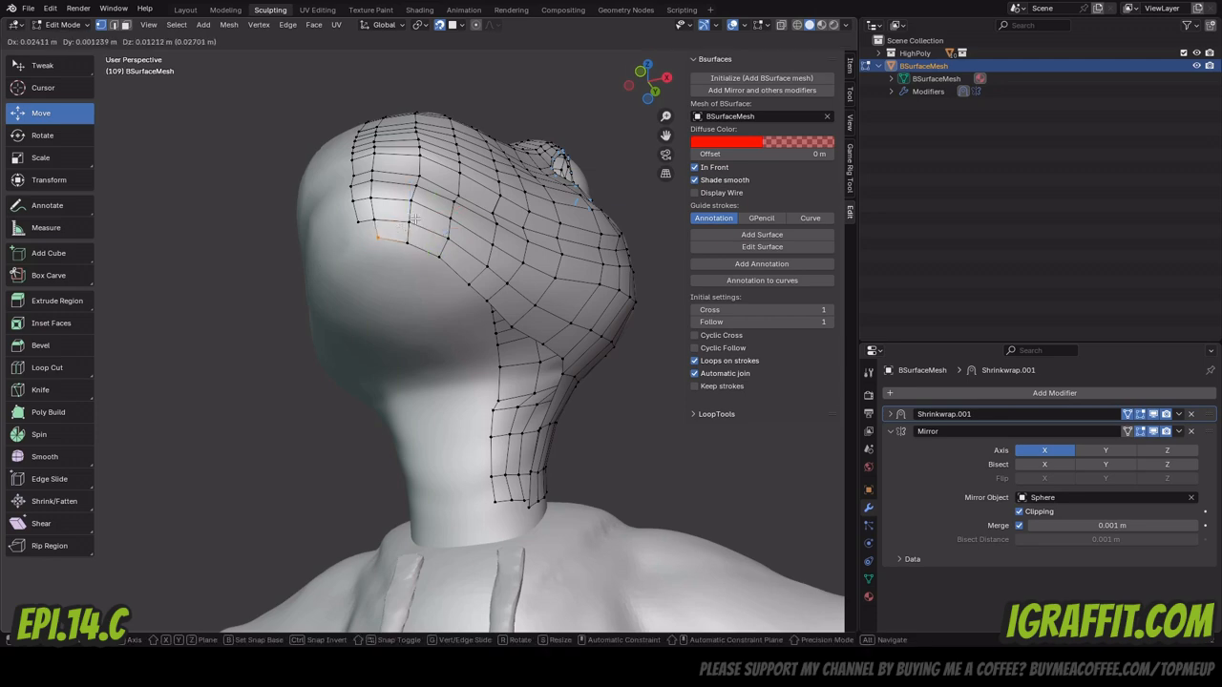
drag(414, 219, 381, 241)
Align the vertices beneath the rear jaw beside the throat with the surrounding rows.
drag(649, 83, 620, 82)
click(494, 296)
key(1)
drag(608, 294, 560, 297)
drag(649, 82, 687, 63)
drag(531, 283, 515, 277)
Extend the lower jaw border onto the underside of the jaw and adjust its front and rear ends.
drag(649, 82, 553, 124)
key(2)
click(488, 272)
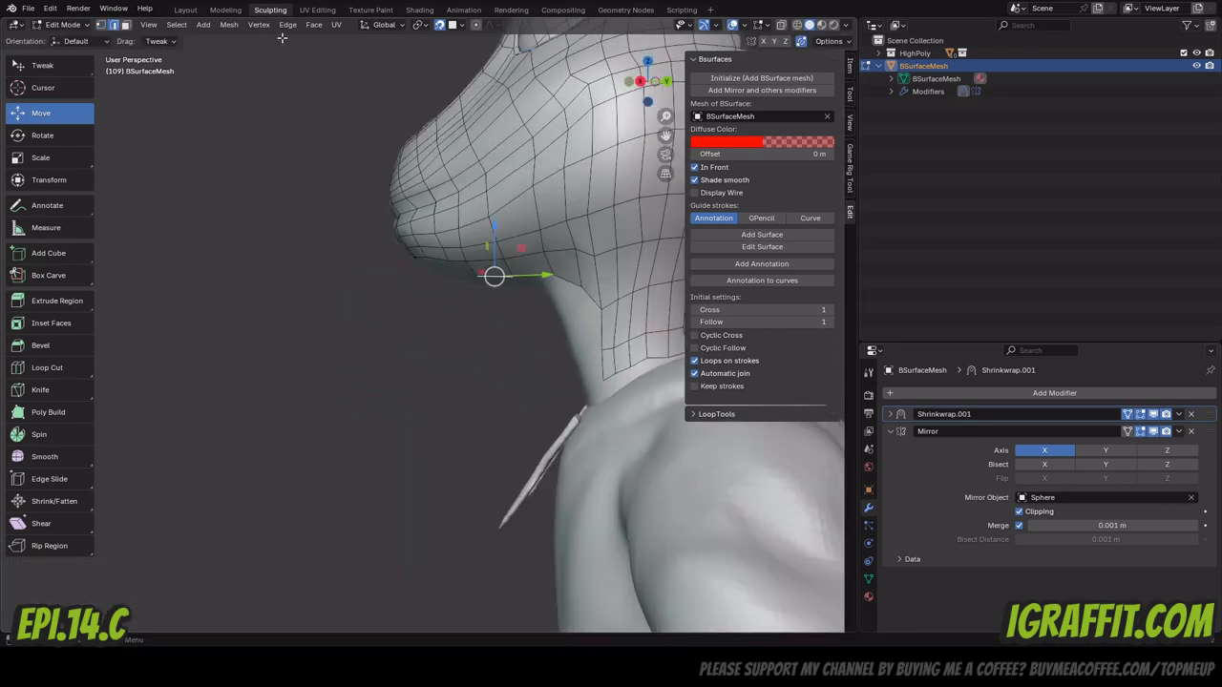
drag(599, 283, 599, 282)
drag(649, 82, 681, 82)
drag(446, 284, 442, 280)
Move the border loop under the jaw upward and nudge its vertex on the underside of the chin.
drag(649, 82, 674, 78)
alt+click(502, 283)
drag(502, 282, 501, 270)
drag(649, 82, 708, 59)
drag(396, 94, 403, 95)
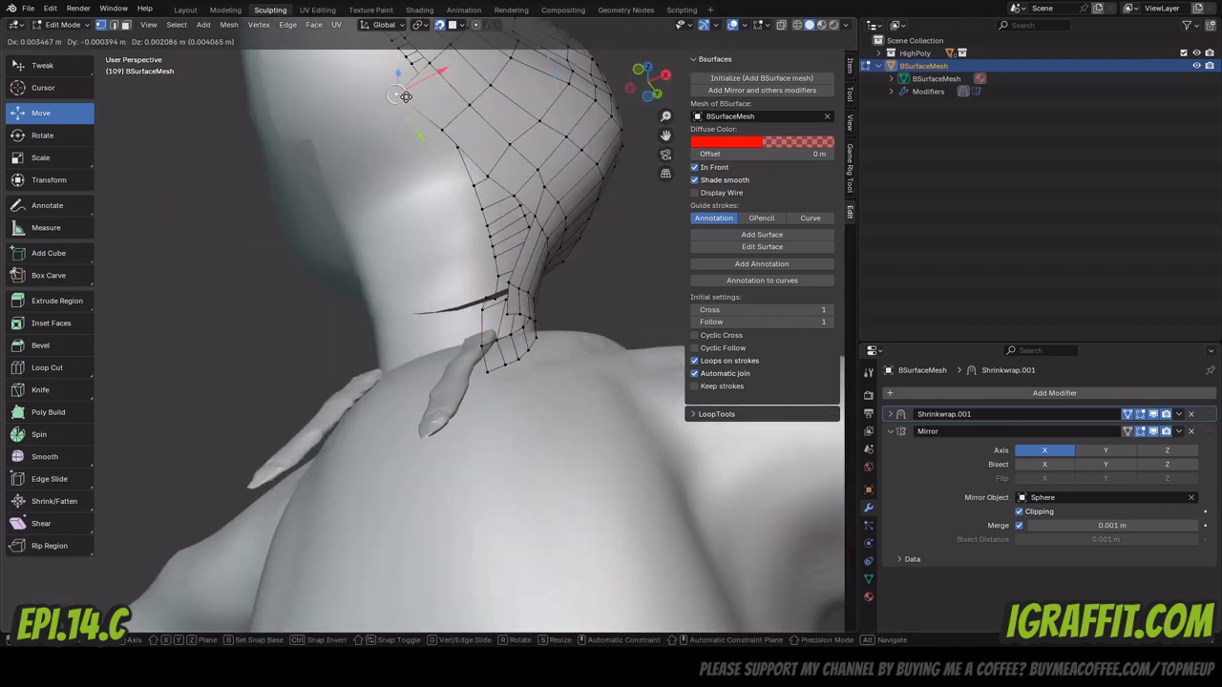
Reposition another vertex on the underside of the jaw and save the file.
drag(649, 82, 653, 105)
scroll(439, 230, up, 2)
drag(415, 160, 360, 72)
mouse_move(649, 82)
mouse_down()
mouse_move(630, 81)
mouse_move(641, 74)
mouse_up()
scroll(439, 286, down, 4)
key(ctrl+s)
Try to shift the snout's centre-line vertices along the X axis and undo the moves.
alt+click(365, 162)
drag(415, 139, 412, 138)
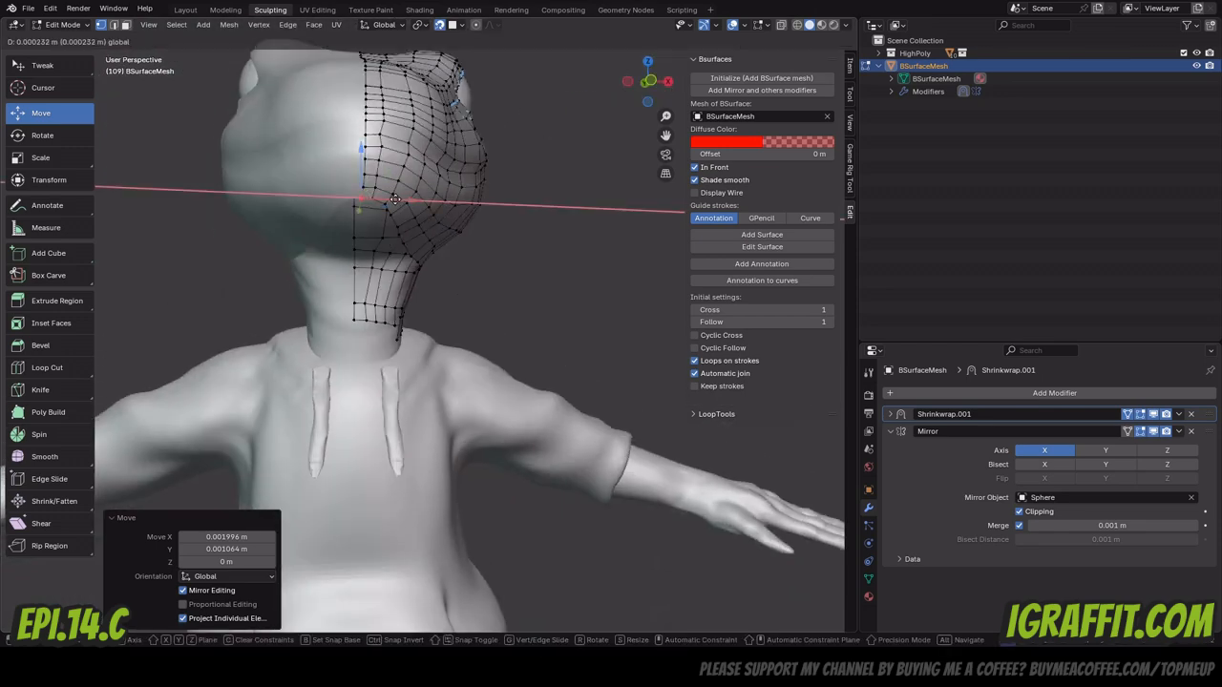
key(ctrl+z)
key(ctrl+z)
Save the file, hide the hoodie, and move the neck's lowest border vertex down about 0.025 m in Z.
scroll(546, 124, down, 3)
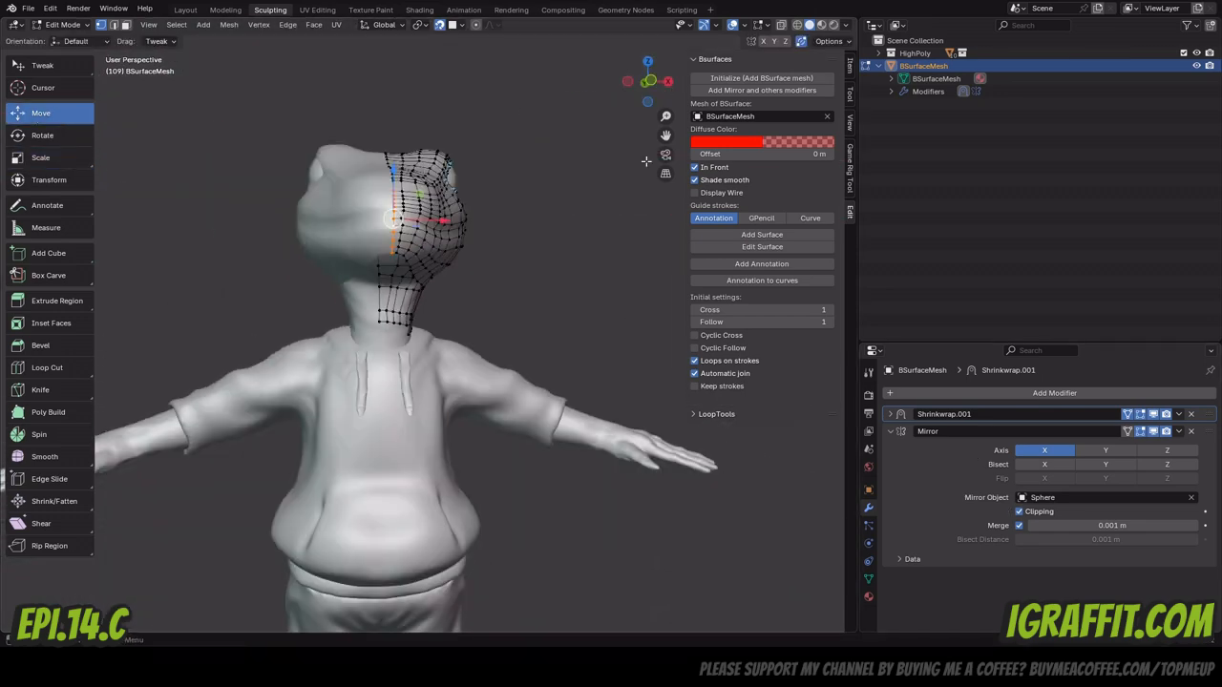
drag(649, 82, 592, 63)
key(ctrl+s)
scroll(534, 286, up, 3)
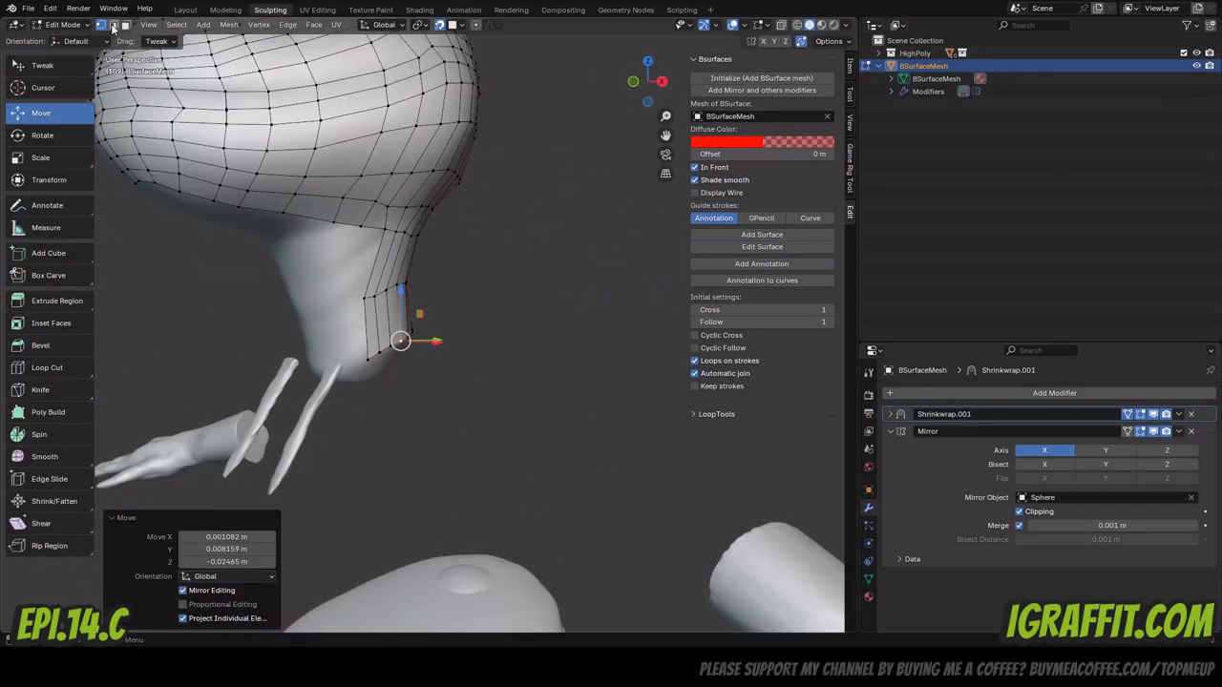
Extrude the neck's front border edge toward the throat and fit the new face's lower vertex against the neck row.
click(113, 27)
click(405, 259)
drag(649, 84, 735, 80)
click(373, 206)
key(e)
click(101, 25)
click(338, 286)
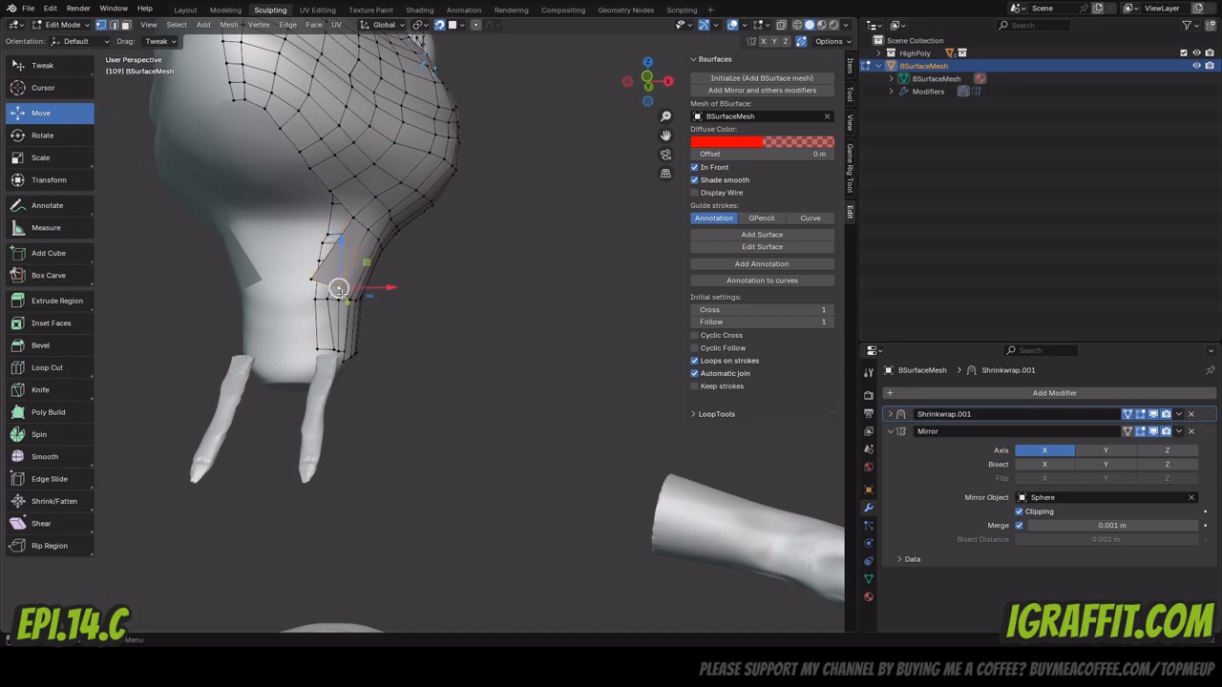
drag(338, 287, 357, 294)
Extrude the throat's border edge across to the centre line and shift it down about 0.015 m in Z.
drag(647, 82, 722, 81)
click(113, 25)
click(337, 246)
key(e)
scroll(287, 239, up, 3)
drag(221, 209, 202, 210)
drag(171, 159, 172, 165)
scroll(241, 138, down, 3)
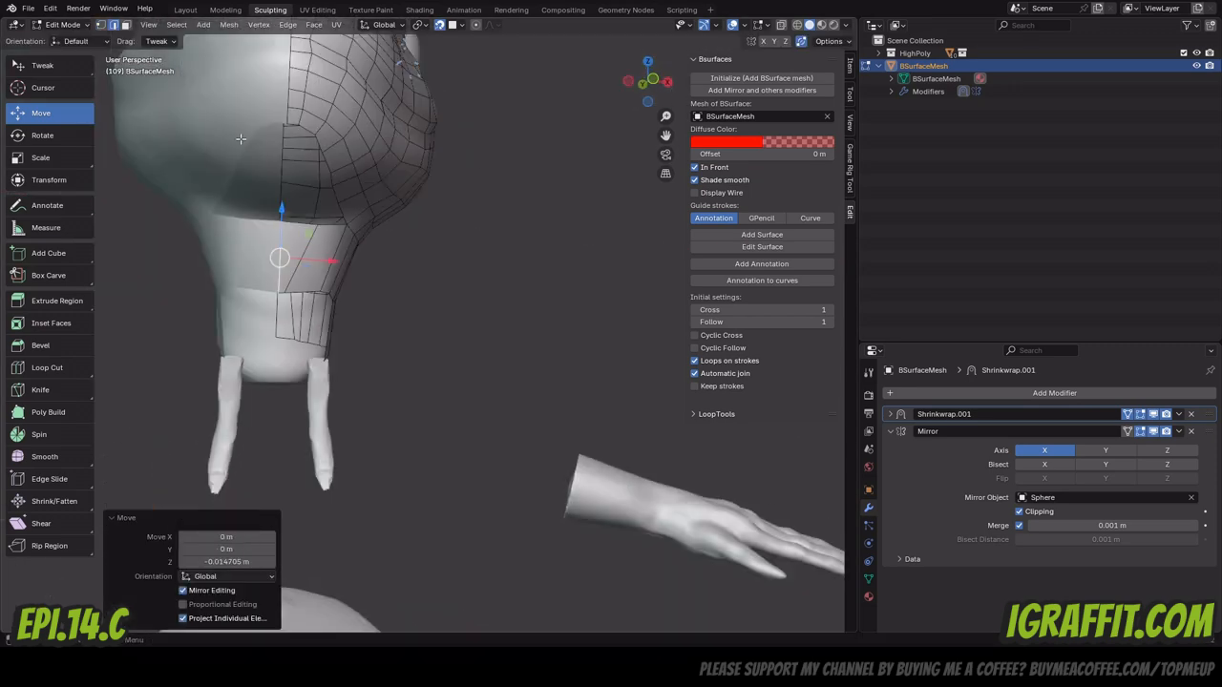
Move border vertices on the underside of the jaw by about 0.024, -0.011 and 0.004 m in X, Y and Z.
drag(322, 226, 321, 221)
drag(649, 82, 611, 57)
scroll(320, 225, up, 3)
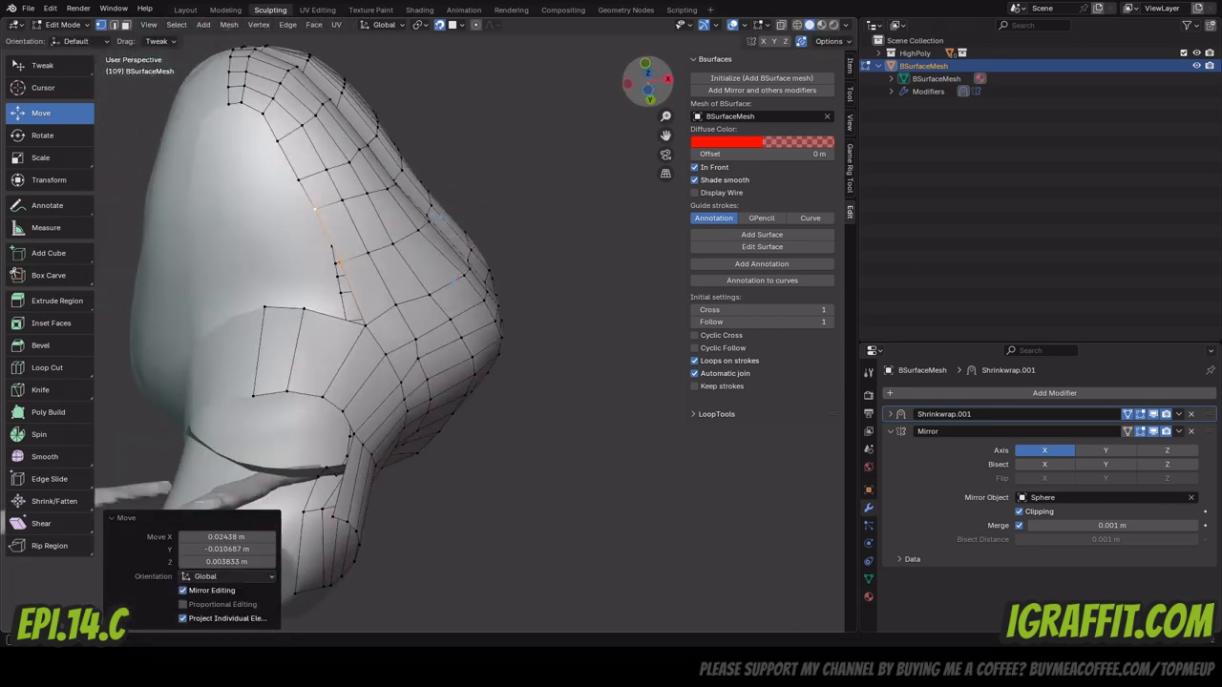
Reposition the border vertices along the underside of the jaw, moving the last one about 0.044, -0.030 and 0.006 m in X, Y and Z.
click(113, 25)
click(329, 239)
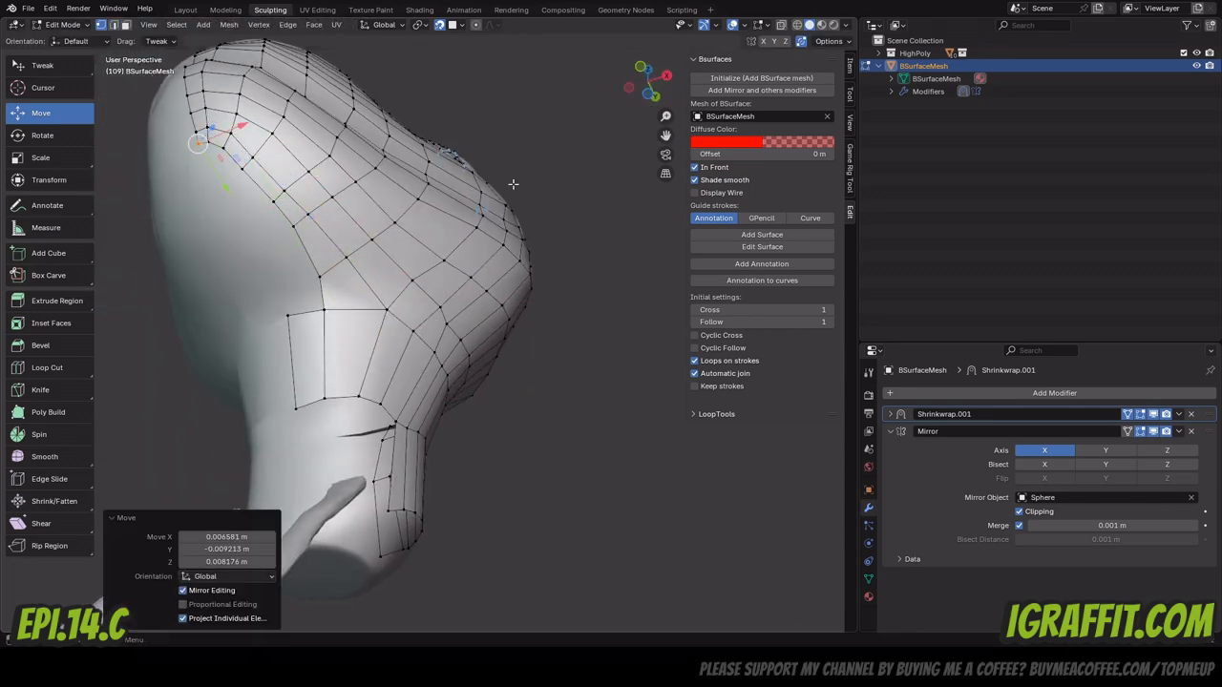
middle_drag(513, 184, 215, 330)
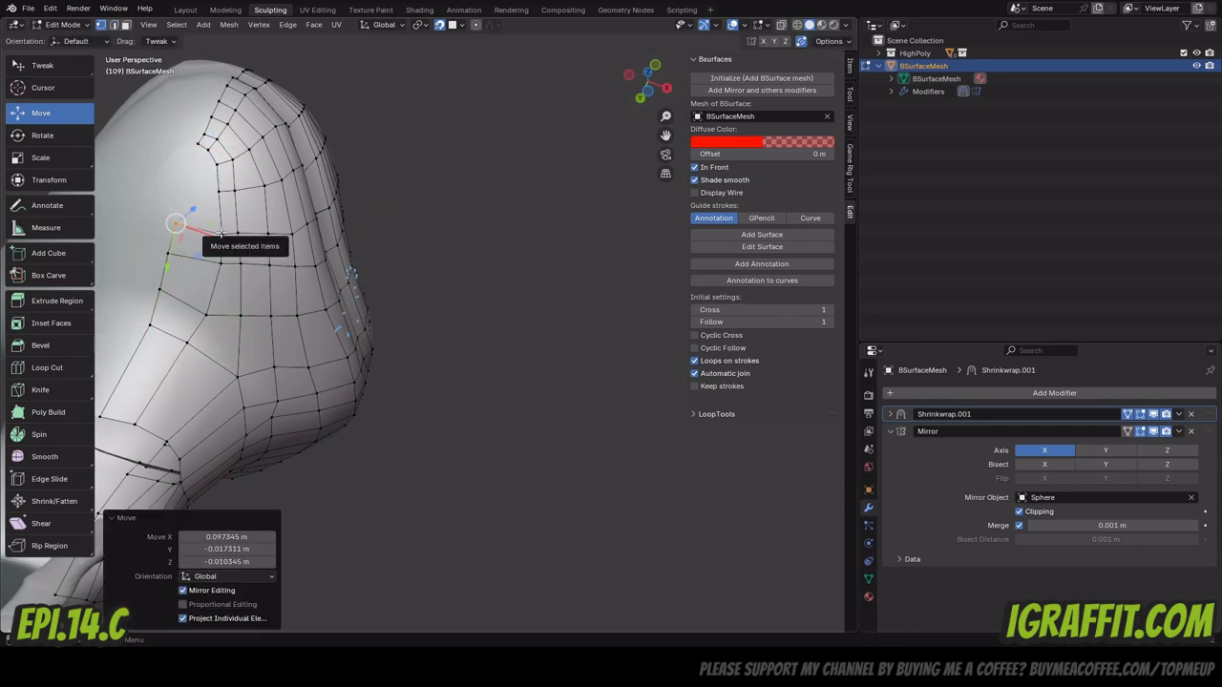
drag(217, 167, 229, 169)
drag(647, 82, 533, 241)
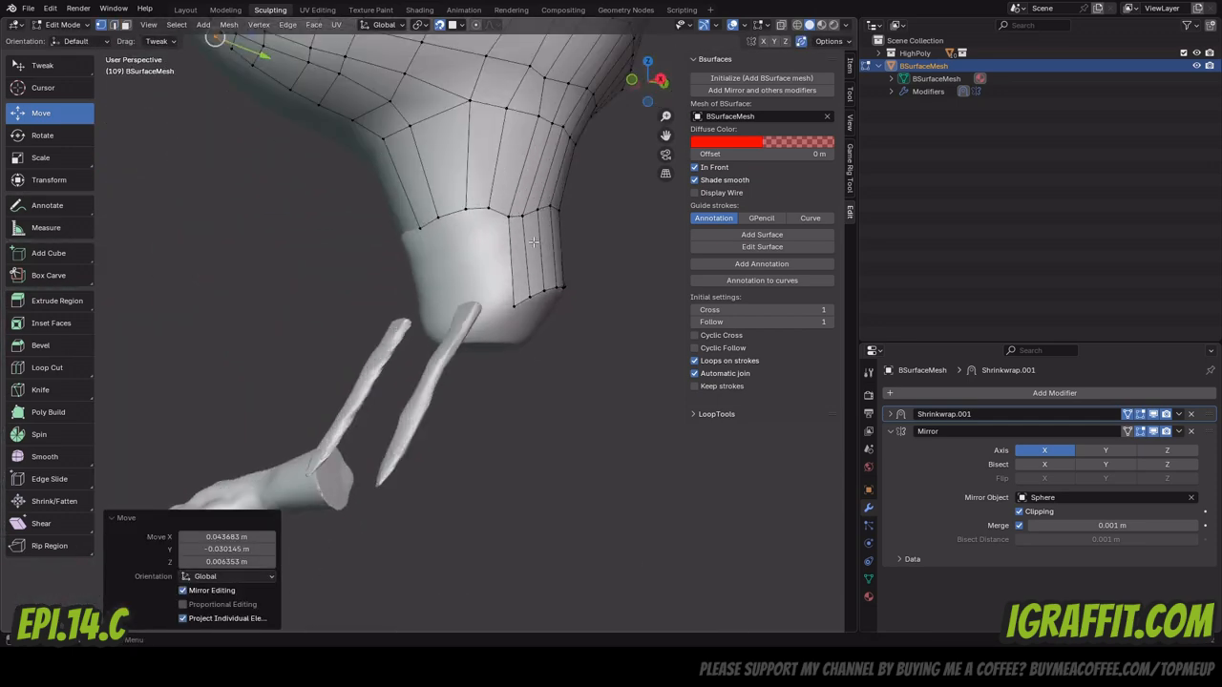
Extrude the neck's lower border edges down by another row and fit the new vertices to the base of the neck.
key(e)
click(429, 317)
middle_drag(530, 170, 618, 164)
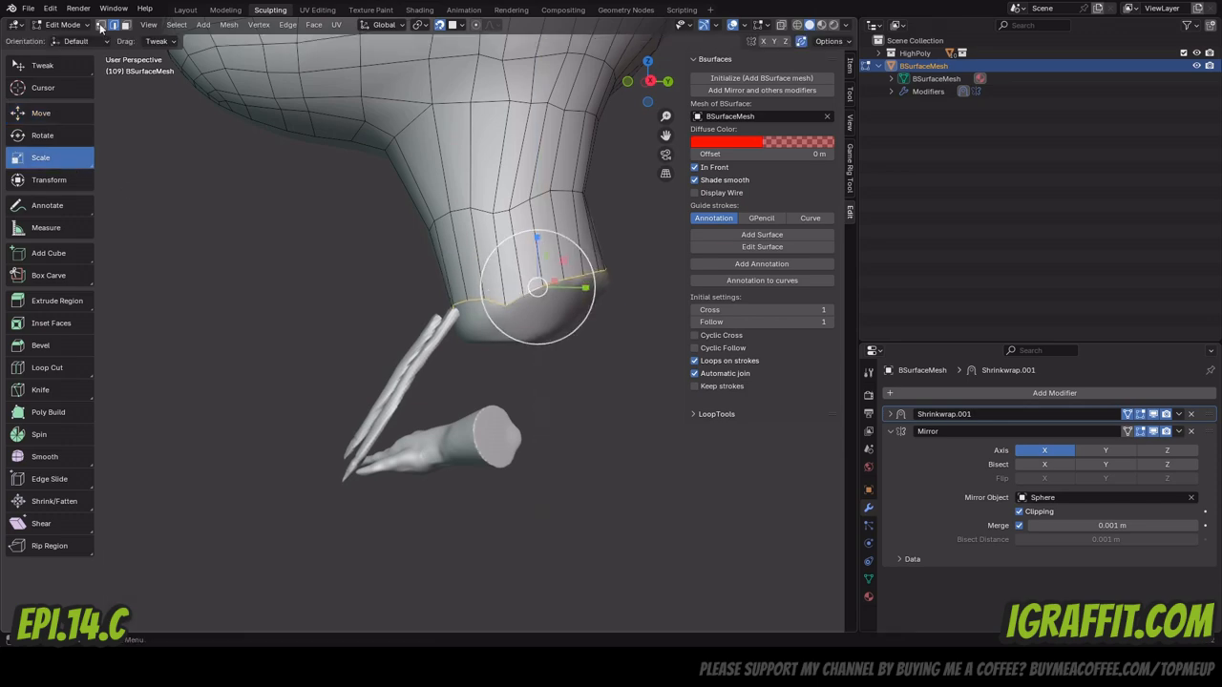
click(101, 27)
click(483, 301)
middle_drag(392, 304, 454, 305)
drag(647, 82, 534, 92)
click(382, 265)
drag(383, 264, 390, 263)
Extrude the eye opening's edge loop inward and shift the new inner loop about 0.106 m in Y.
drag(665, 115, 665, 190)
drag(647, 82, 591, 86)
drag(665, 135, 665, 57)
mouse_move(647, 82)
mouse_down()
mouse_move(621, 67)
mouse_move(632, 84)
mouse_move(665, 67)
mouse_up()
alt+click(368, 181)
drag(665, 134, 791, 224)
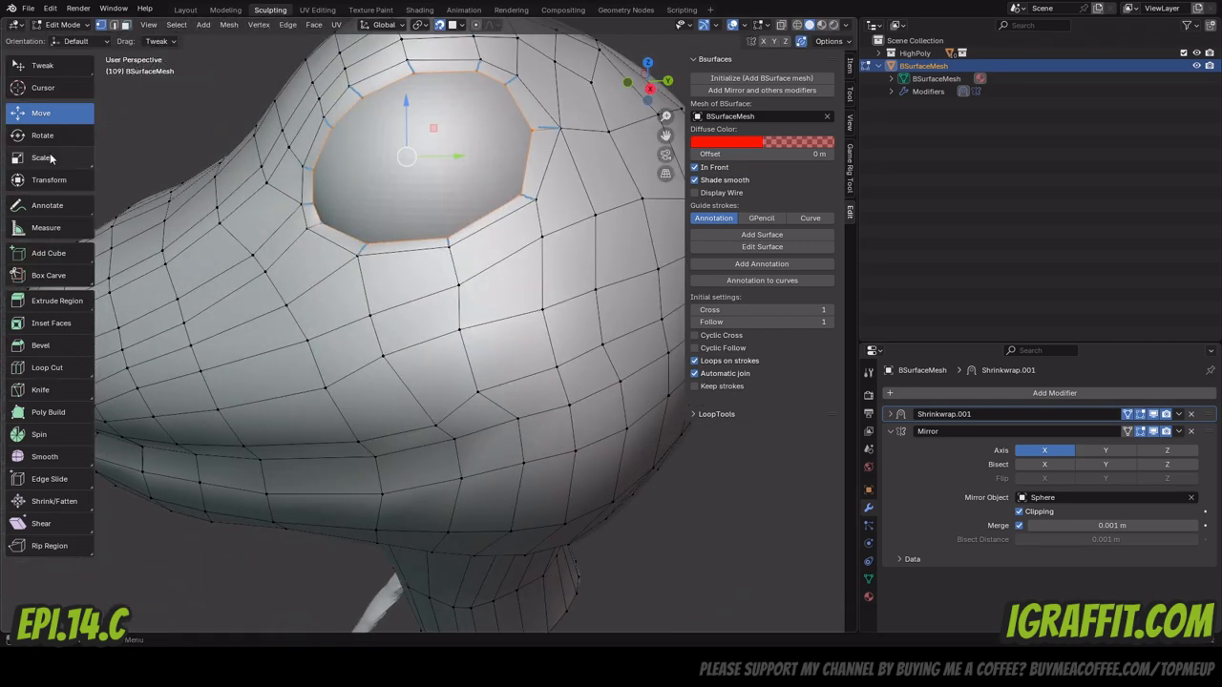
key(ctrl+z)
middle_drag(533, 104, 642, 134)
drag(420, 153, 417, 155)
middle_drag(417, 155, 322, 152)
click(41, 115)
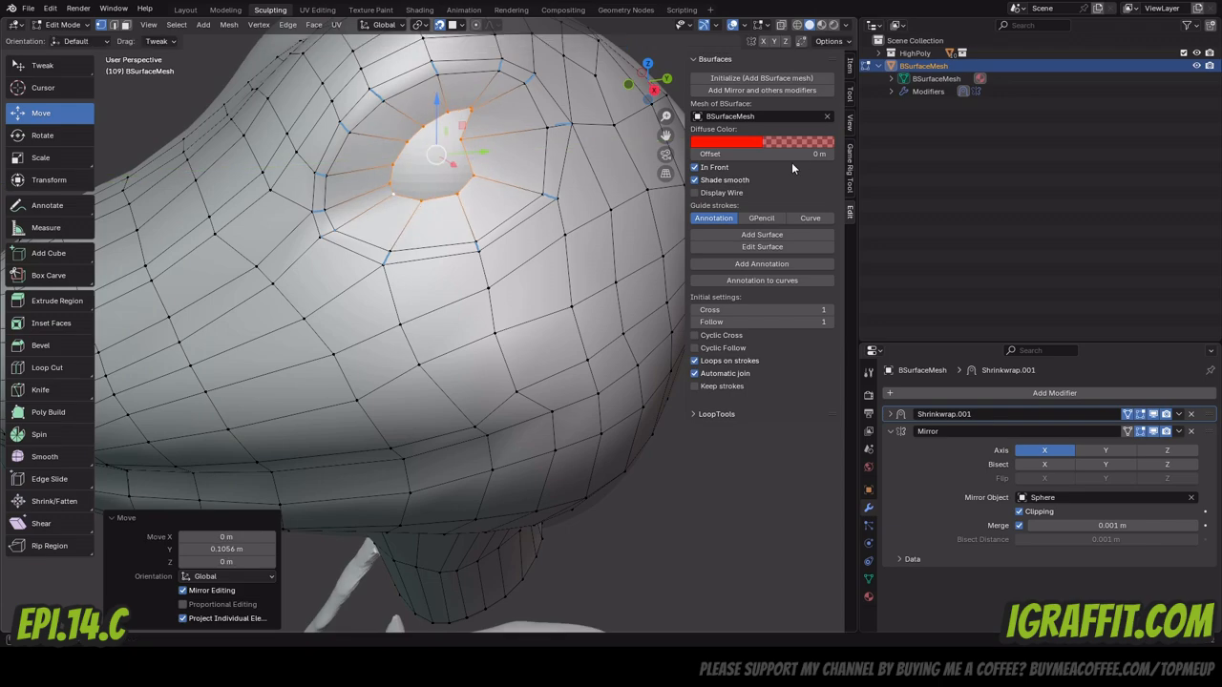
Adjust the inner eye loop's position and merge its vertices into a single centre point that closes the eye opening.
click(777, 512)
middle_drag(534, 182, 477, 176)
drag(443, 162, 450, 169)
middle_drag(449, 169, 591, 171)
drag(505, 169, 492, 169)
middle_drag(535, 172, 456, 164)
drag(455, 170, 462, 170)
right_click(467, 184)
click(576, 416)
Centre the merged eye vertex over the eyeball, ending with a move of about -0.008, 0.042 and -0.085 m in X, Y and Z.
middle_drag(420, 181, 534, 181)
drag(539, 173, 515, 172)
middle_drag(563, 182, 449, 177)
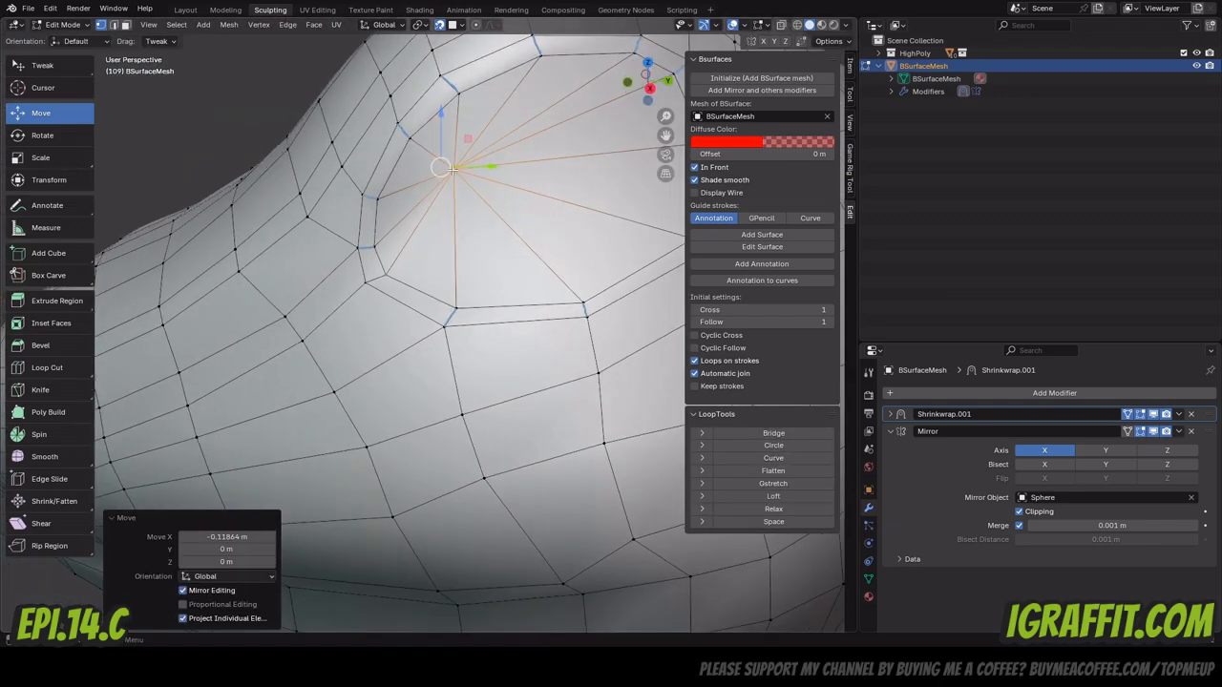
drag(446, 170, 486, 173)
middle_drag(459, 182, 591, 172)
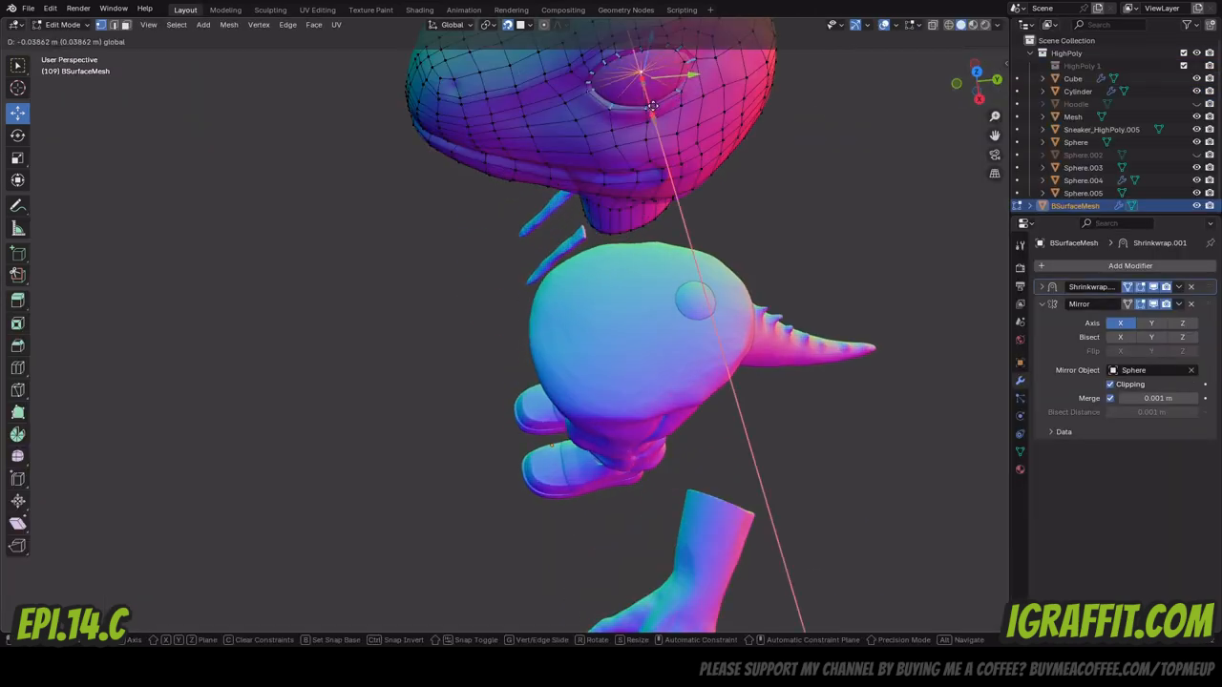
drag(620, 235, 628, 250)
scroll(625, 250, up, 4)
mouse_move(976, 81)
mouse_down()
mouse_move(1088, 84)
mouse_move(976, 91)
mouse_up()
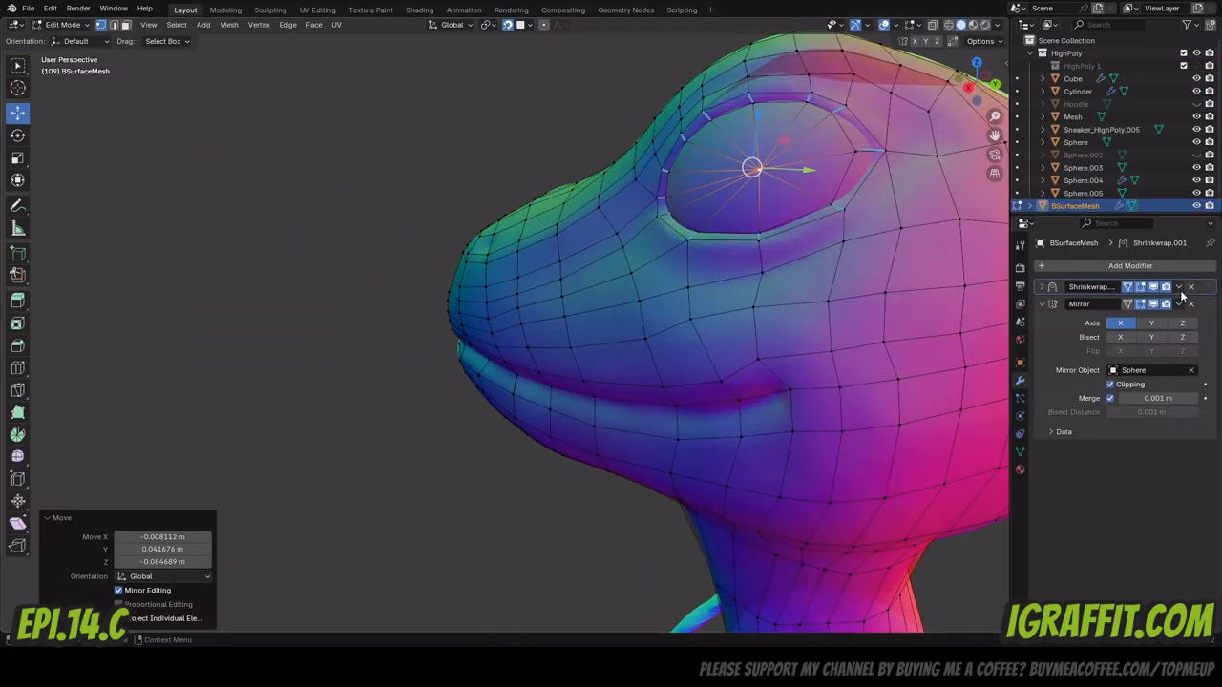
scroll(926, 181, up, 3)
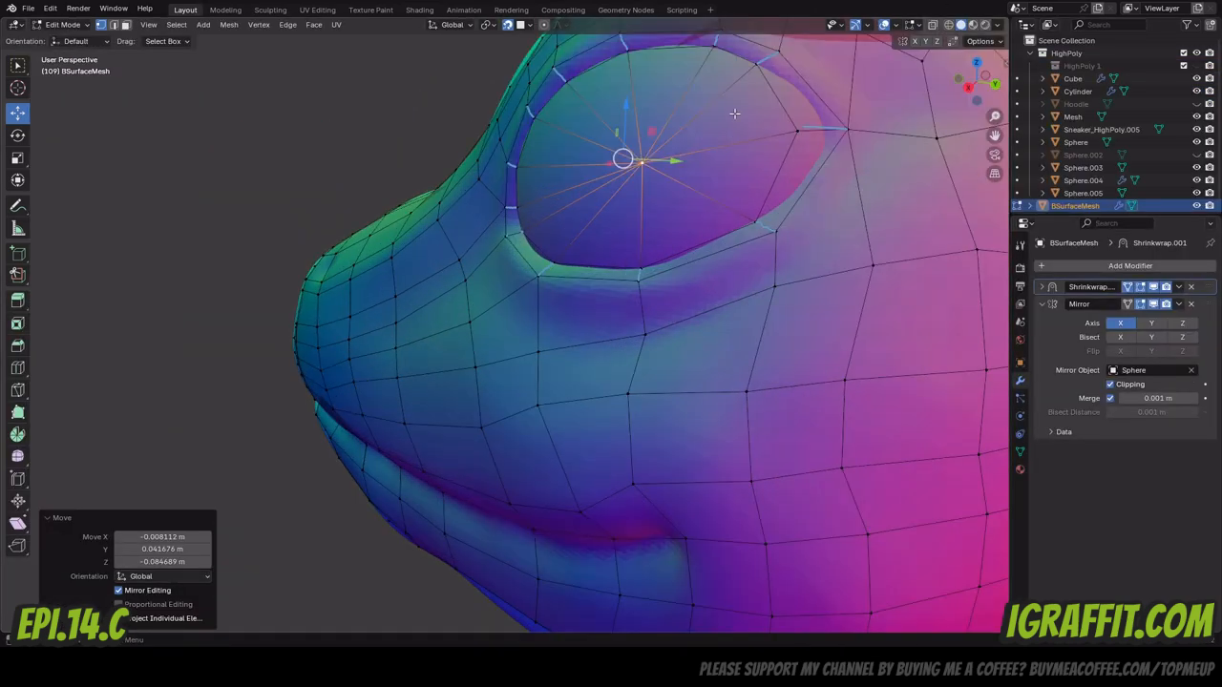
drag(976, 81, 1026, 82)
scroll(977, 86, down, 4)
Hide BSurfaceMesh and examine the high-poly head's eye rim and eyelid surface in the Sculpting workspace.
click(1196, 206)
click(69, 25)
click(87, 42)
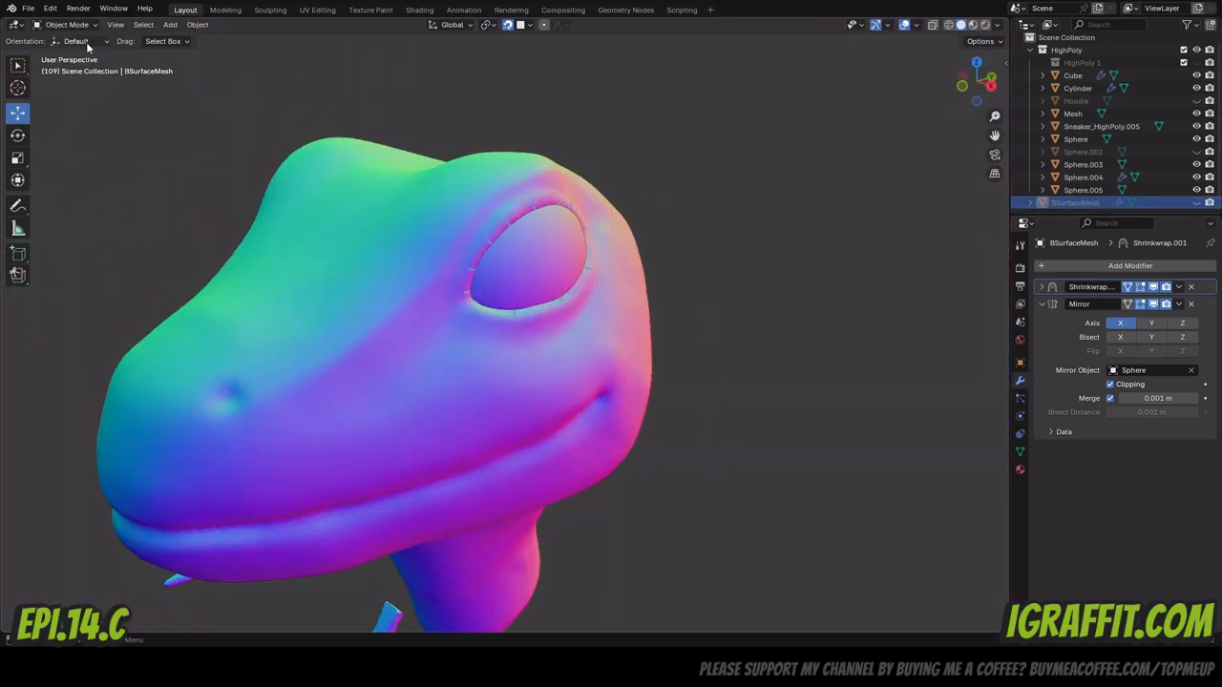
click(622, 266)
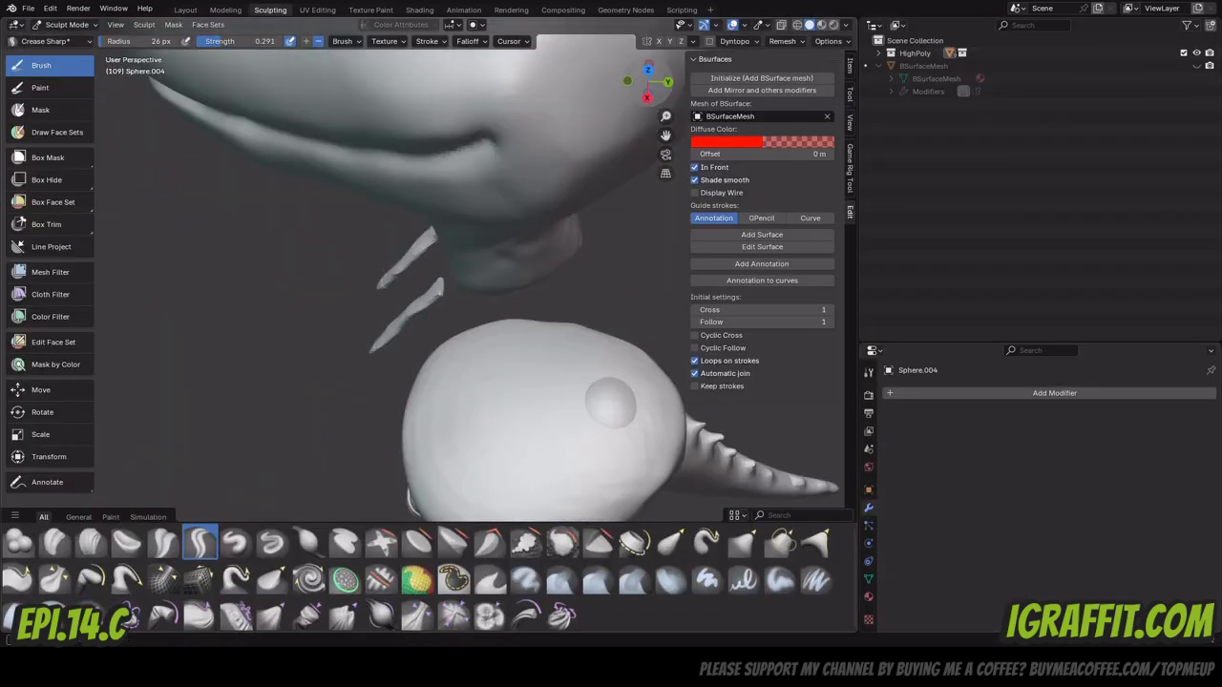
scroll(638, 191, up, 5)
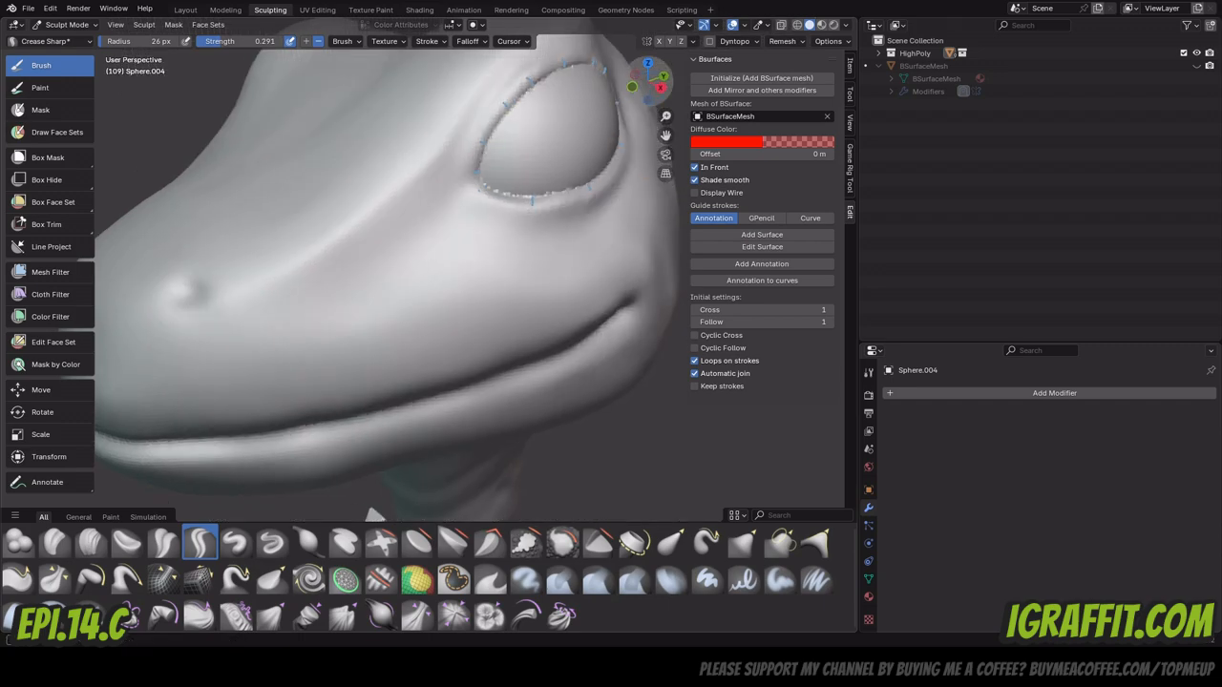
scroll(557, 125, up, 3)
scroll(546, 131, down, 5)
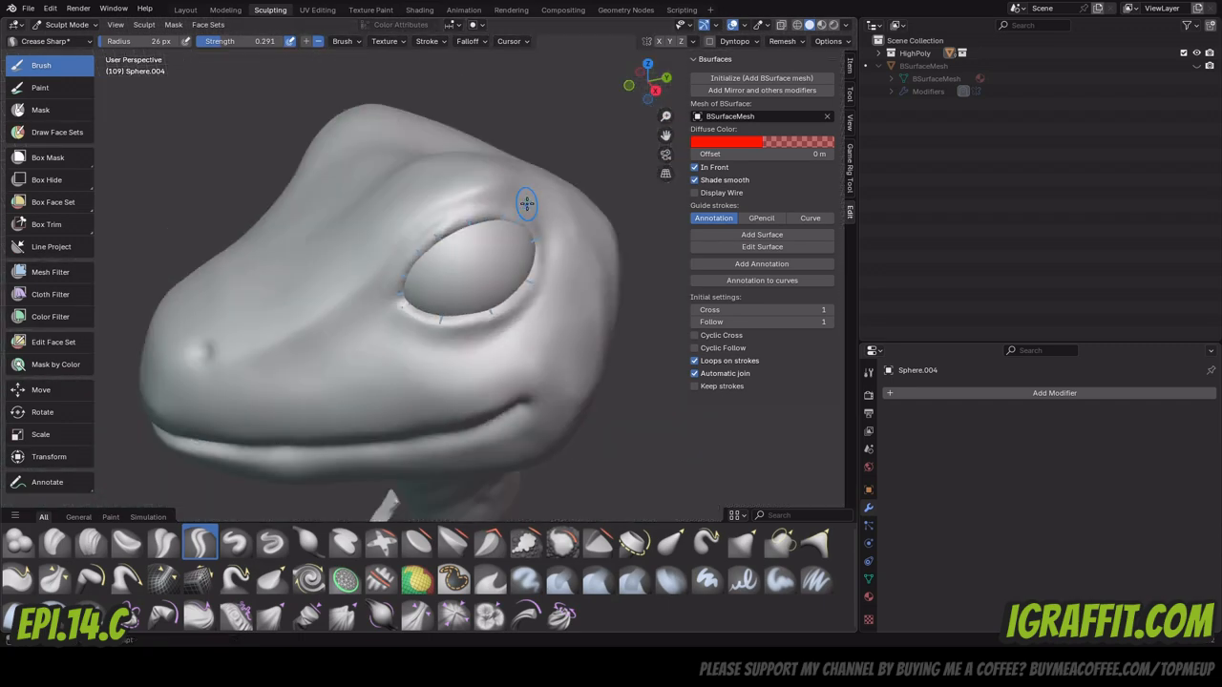
scroll(334, 214, up, 5)
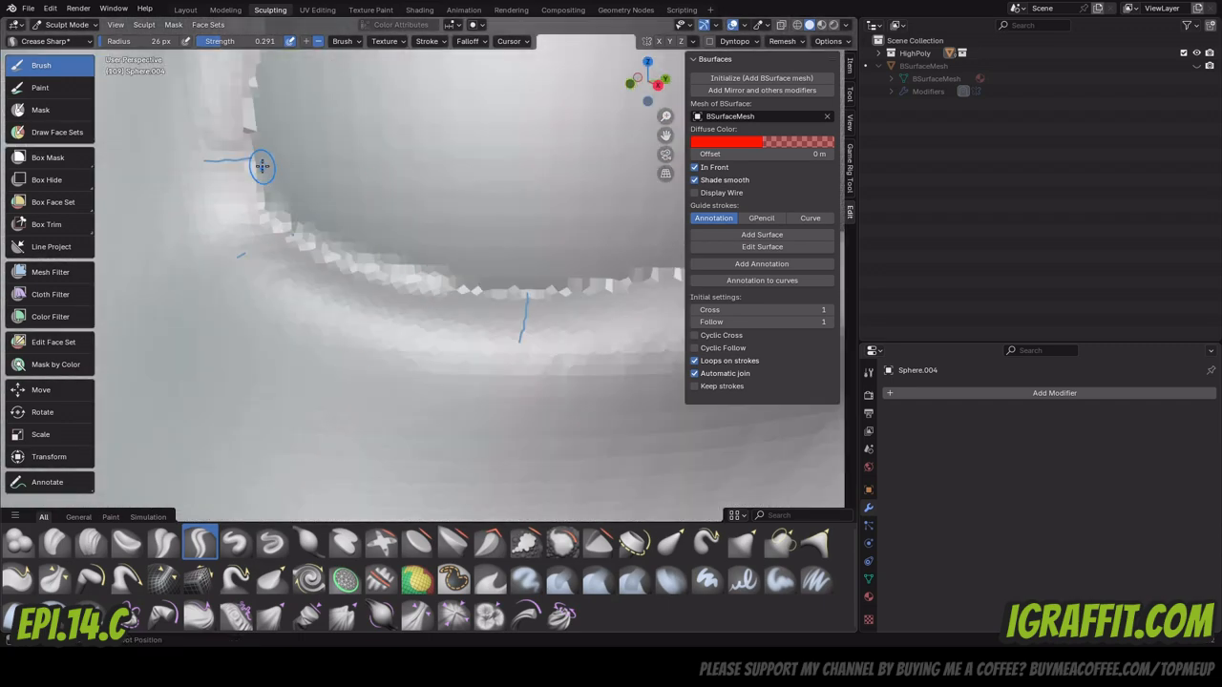
scroll(262, 287, down, 3)
middle_drag(439, 131, 353, 158)
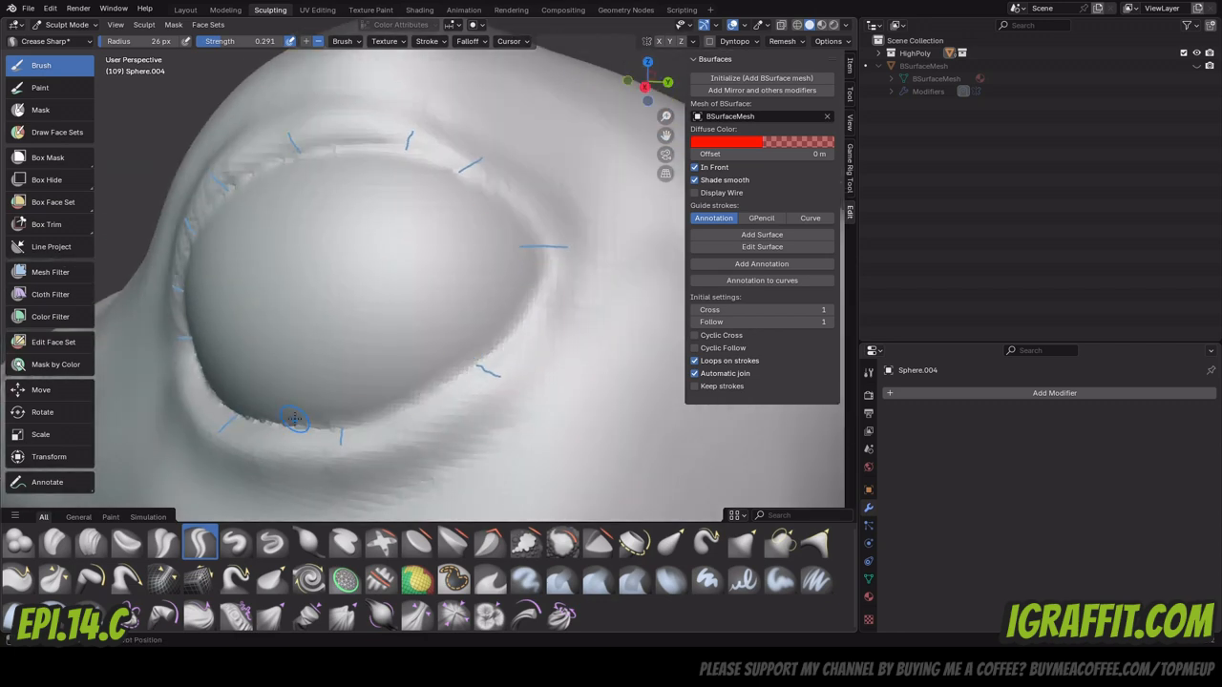
drag(648, 81, 658, 65)
scroll(648, 81, down, 7)
Save the file, show BSurfaceMesh again and turn on its wire display.
key(ctrl+s)
scroll(401, 310, up, 3)
click(1196, 66)
click(695, 193)
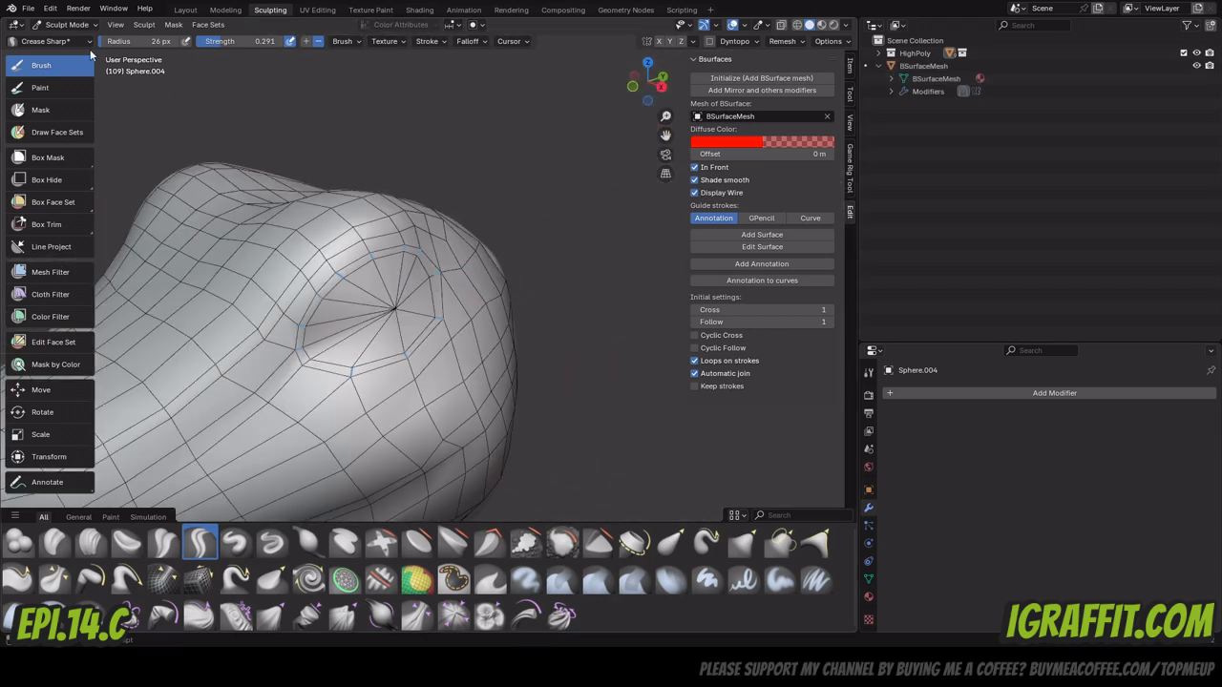
Turn off the retopology mesh's smooth shading and delete the centre vertex of the eye fan in Edit Mode.
click(65, 25)
click(65, 54)
click(788, 181)
scroll(340, 288, up, 5)
click(49, 181)
click(41, 113)
click(340, 285)
key(x)
click(341, 288)
drag(648, 81, 668, 76)
scroll(341, 288, down, 6)
scroll(570, 132, down, 4)
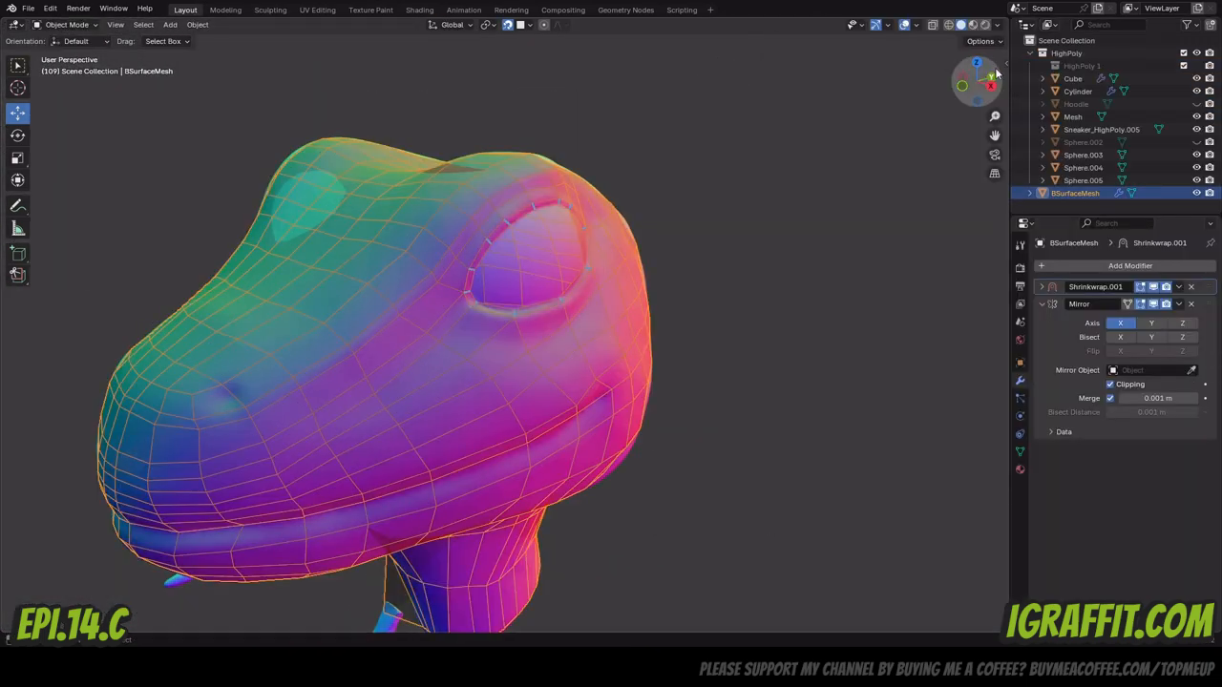
Unhide the hoodie and Sphere.002 in the Sculpting workspace, and expand BSurfaceMesh's material and modifiers in the outliner.
middle_drag(410, 363, 497, 363)
scroll(410, 363, down, 2)
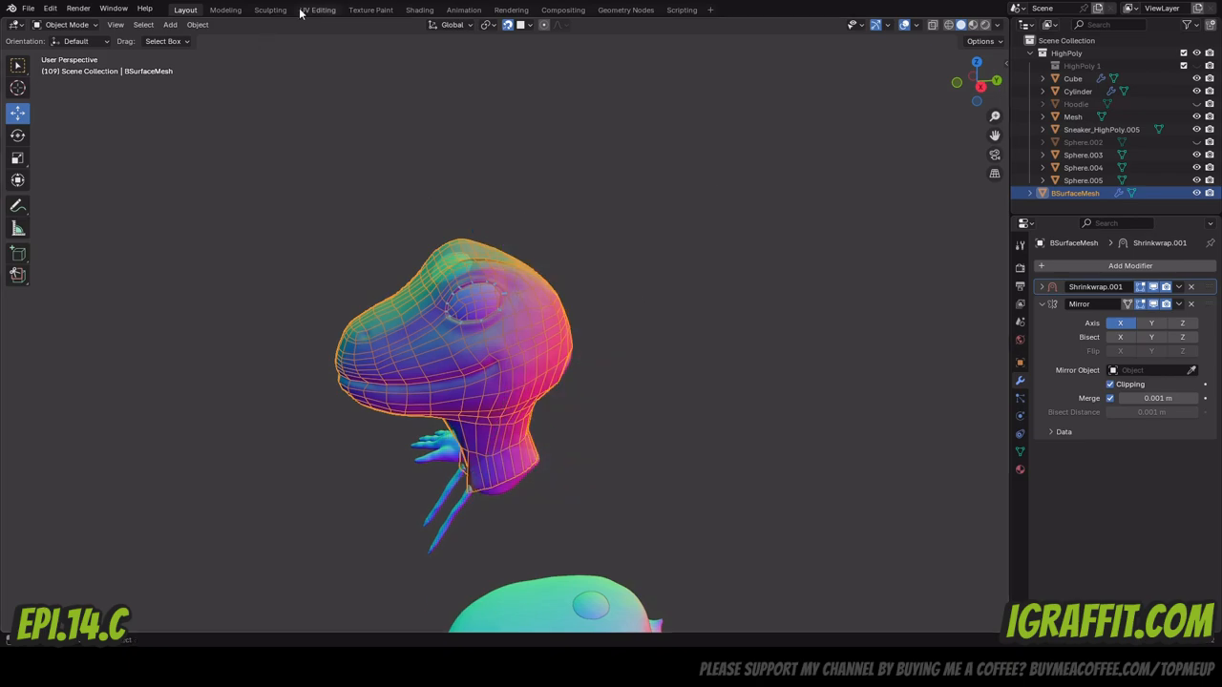
click(273, 11)
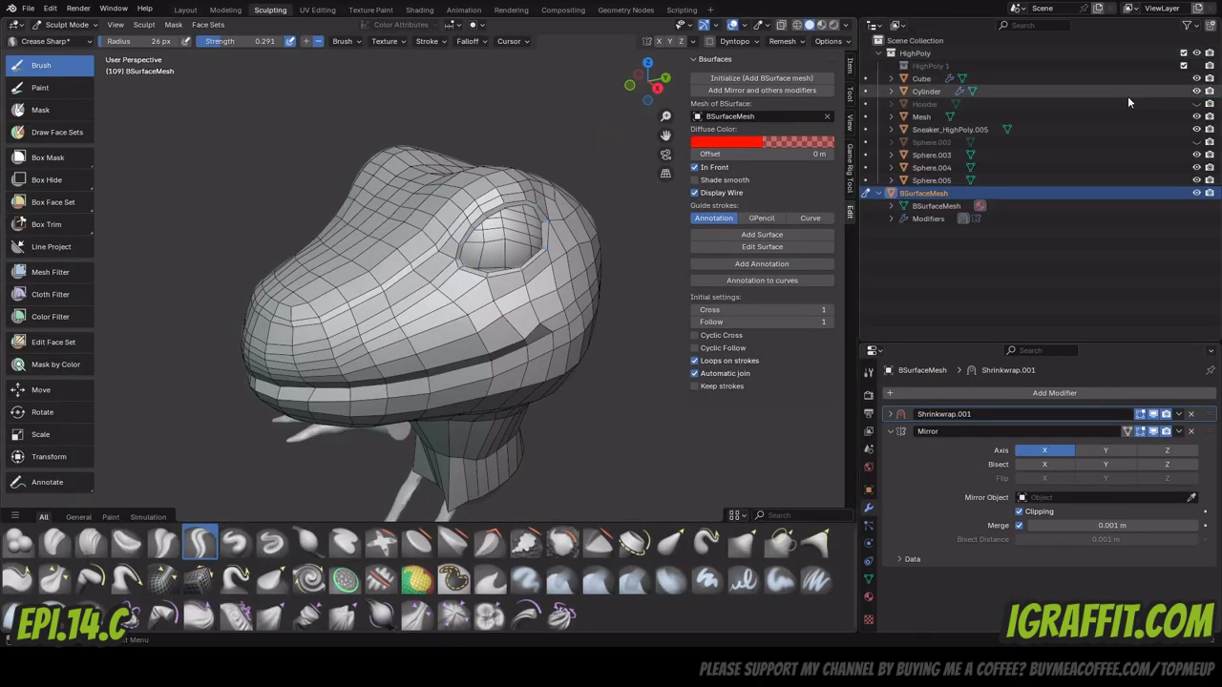
click(1195, 104)
click(1196, 142)
click(891, 206)
click(892, 231)
Switch to Object Mode and select the high-poly head Sphere.004.
mouse_move(649, 83)
mouse_down()
mouse_move(631, 84)
mouse_move(697, 86)
mouse_up()
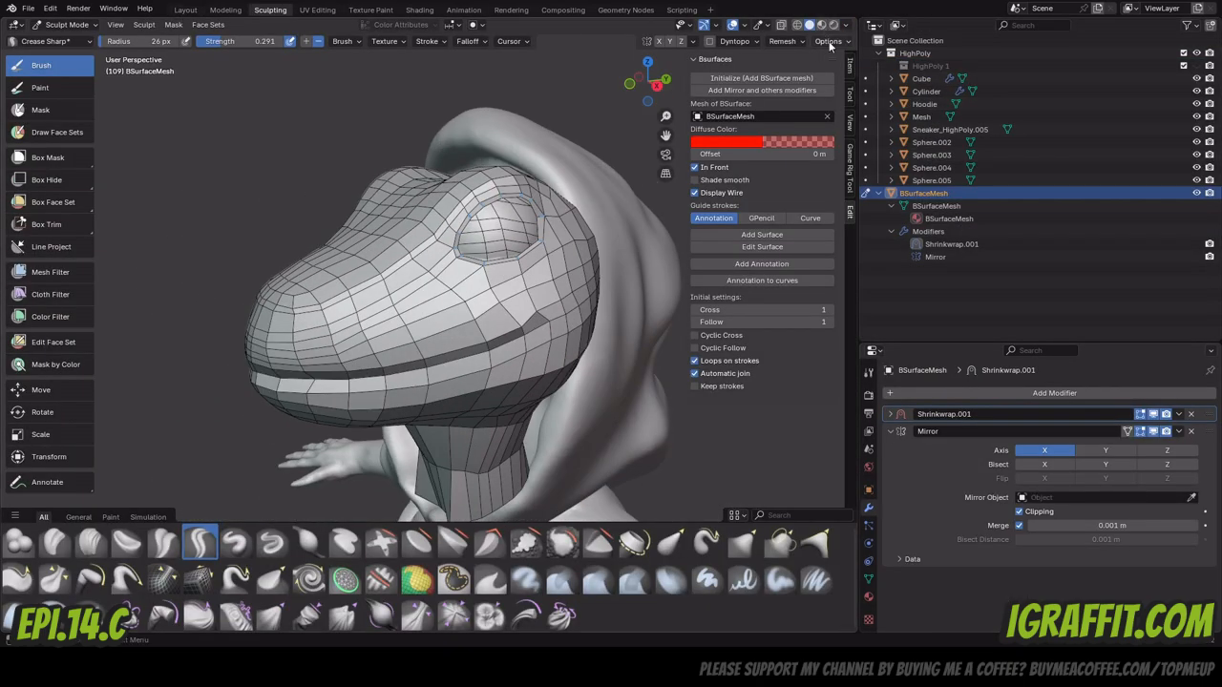
click(841, 25)
click(62, 25)
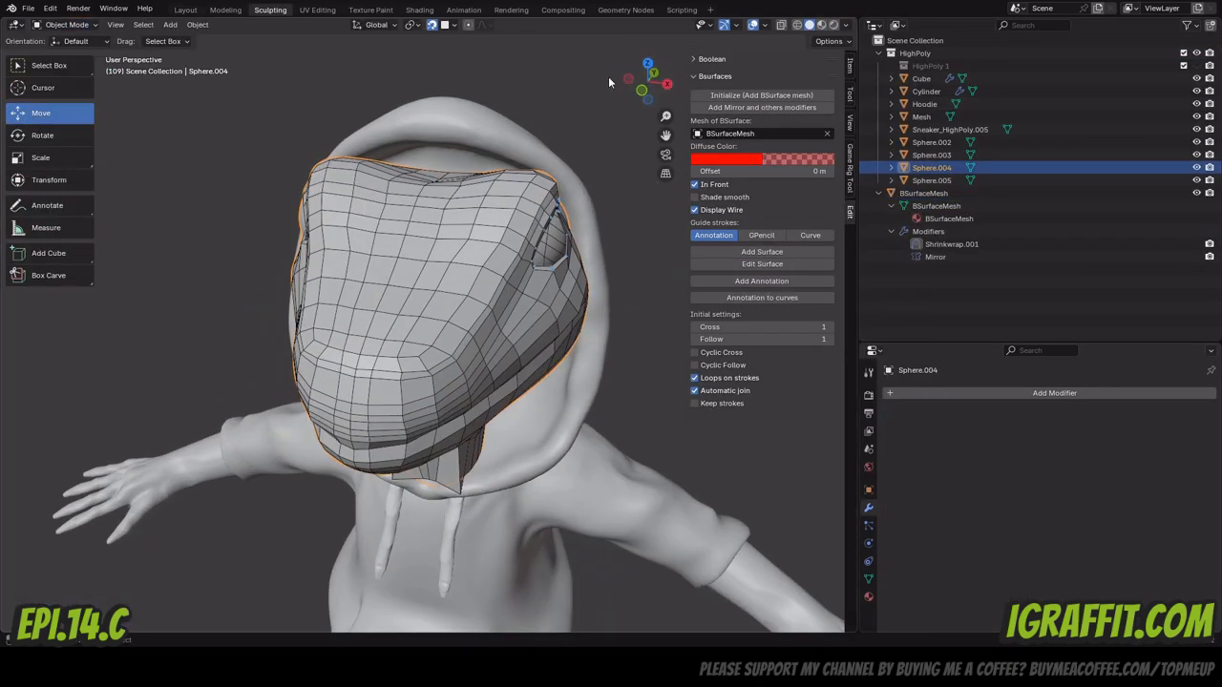
middle_drag(608, 81, 659, 90)
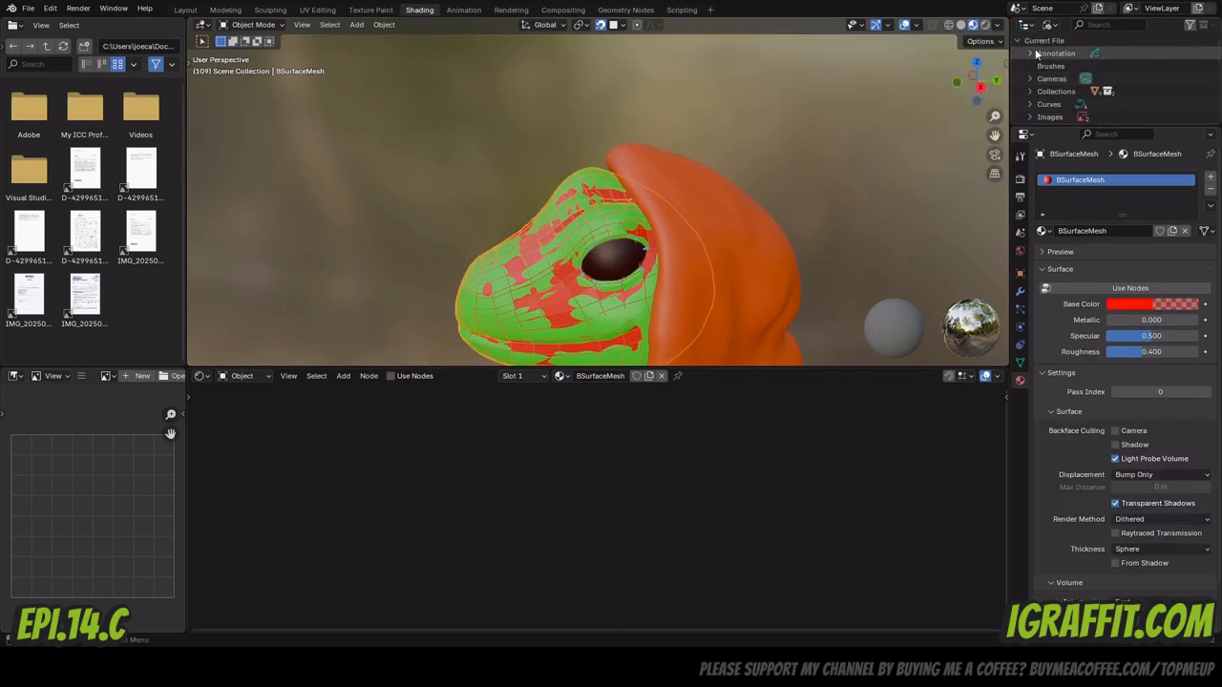
Set the Shading workspace's outliner to the View Layer display and select the high-poly head.
click(1049, 24)
click(1071, 56)
click(1050, 41)
click(1050, 25)
click(1026, 25)
drag(966, 88, 987, 91)
click(571, 295)
click(1055, 26)
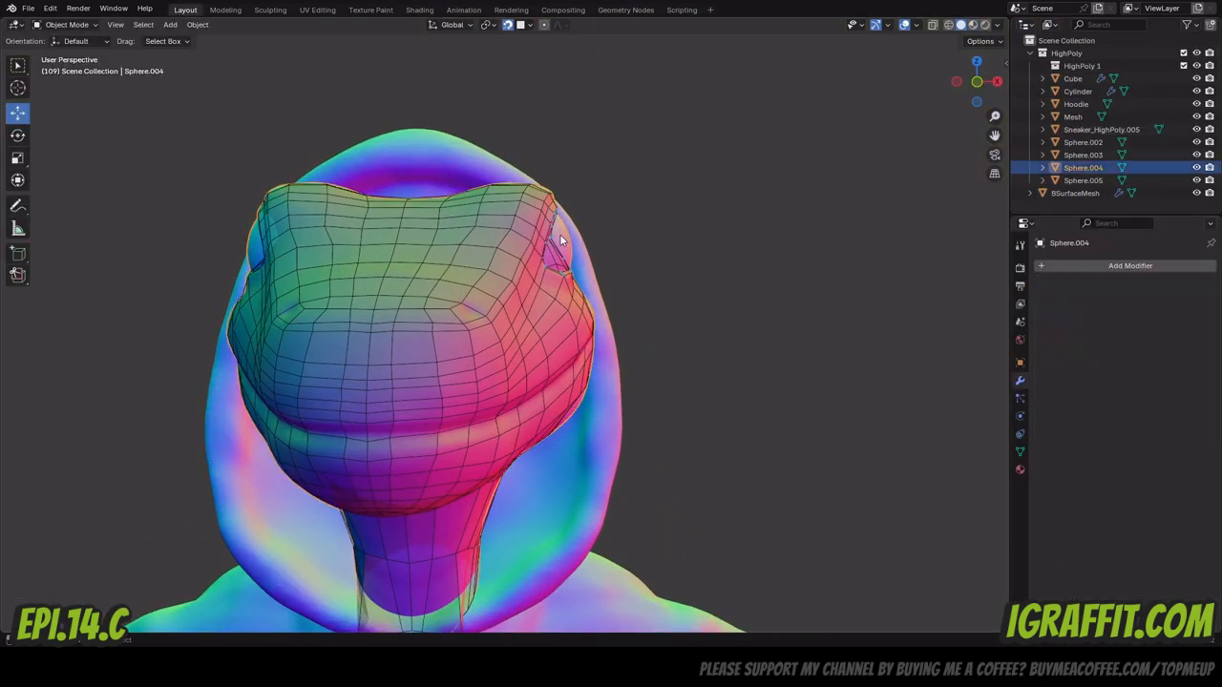
Shade the Layout viewport with studio lighting and material colours, and try to apply BSurfaceMesh's Shrinkwrap.001 modifier.
click(1044, 163)
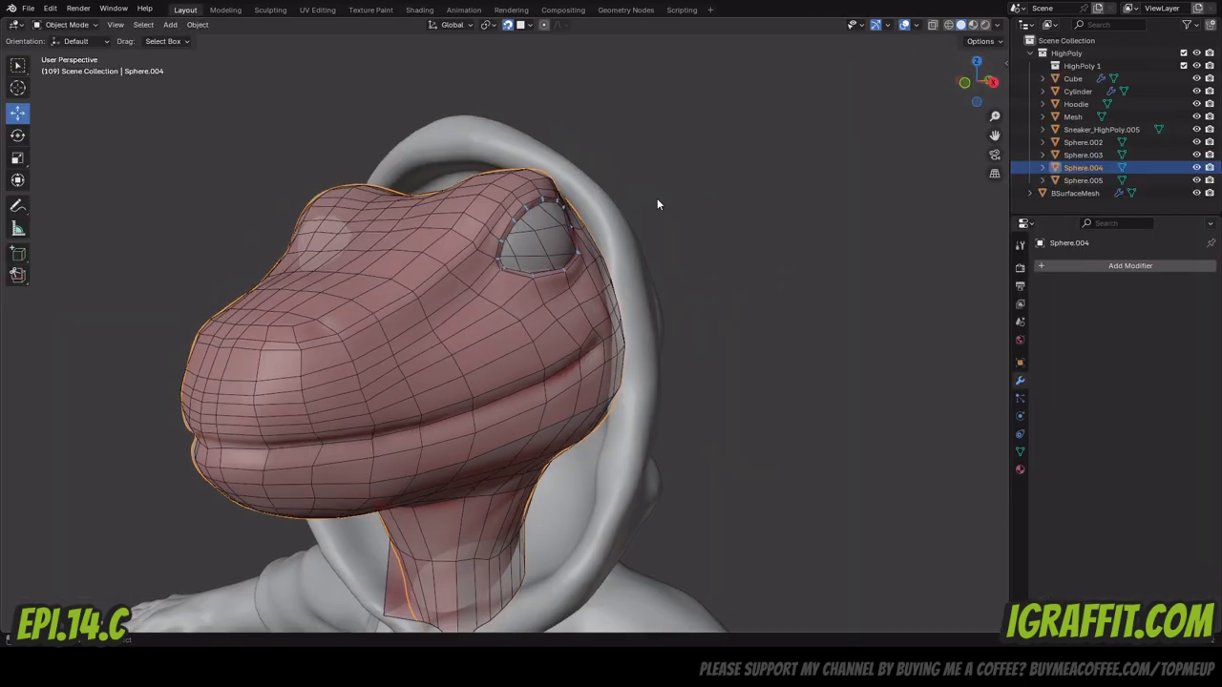
mouse_move(982, 90)
mouse_down()
mouse_move(1004, 85)
mouse_move(983, 92)
mouse_up()
click(1179, 287)
click(1136, 302)
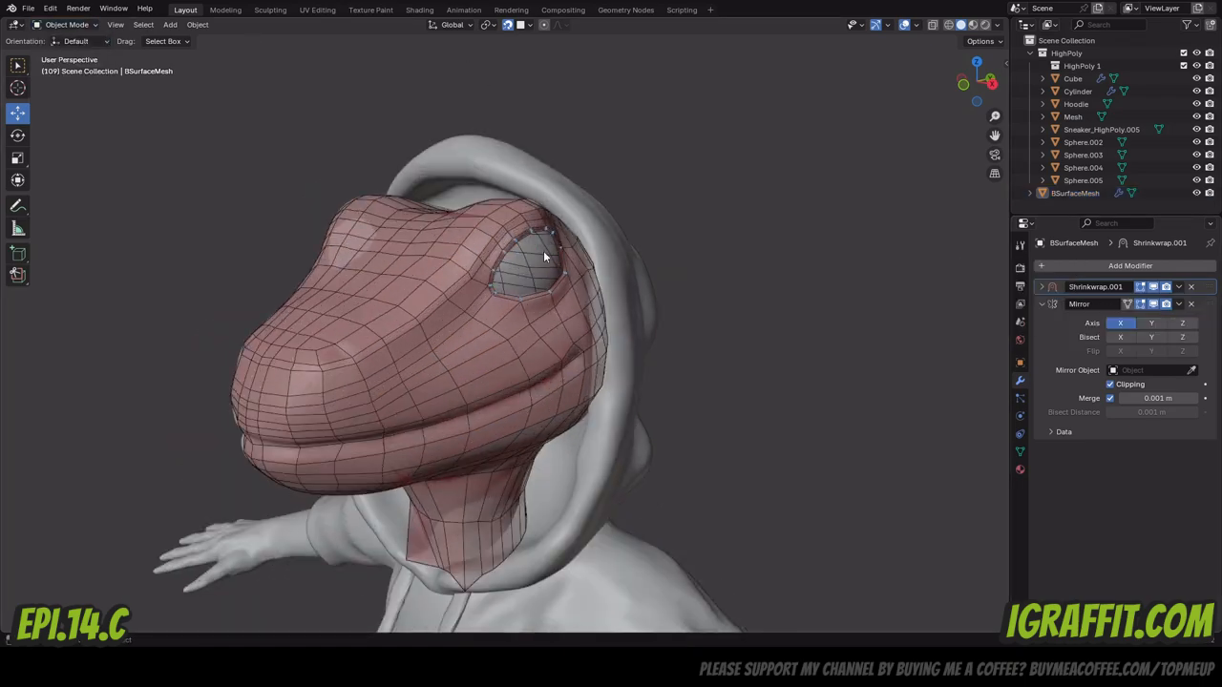
click(543, 250)
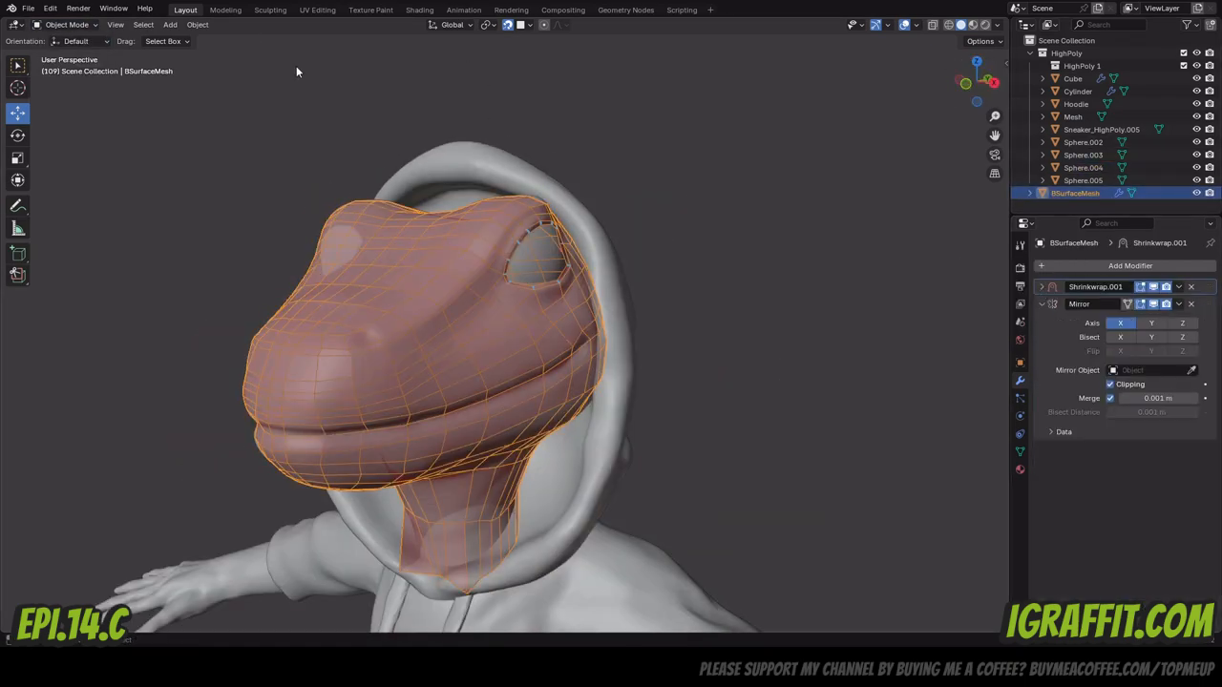
Compare the head in the Sculpting and Layout workspaces and inspect the settings of BSurfaceMesh's Shrinkwrap.001 modifier.
click(270, 9)
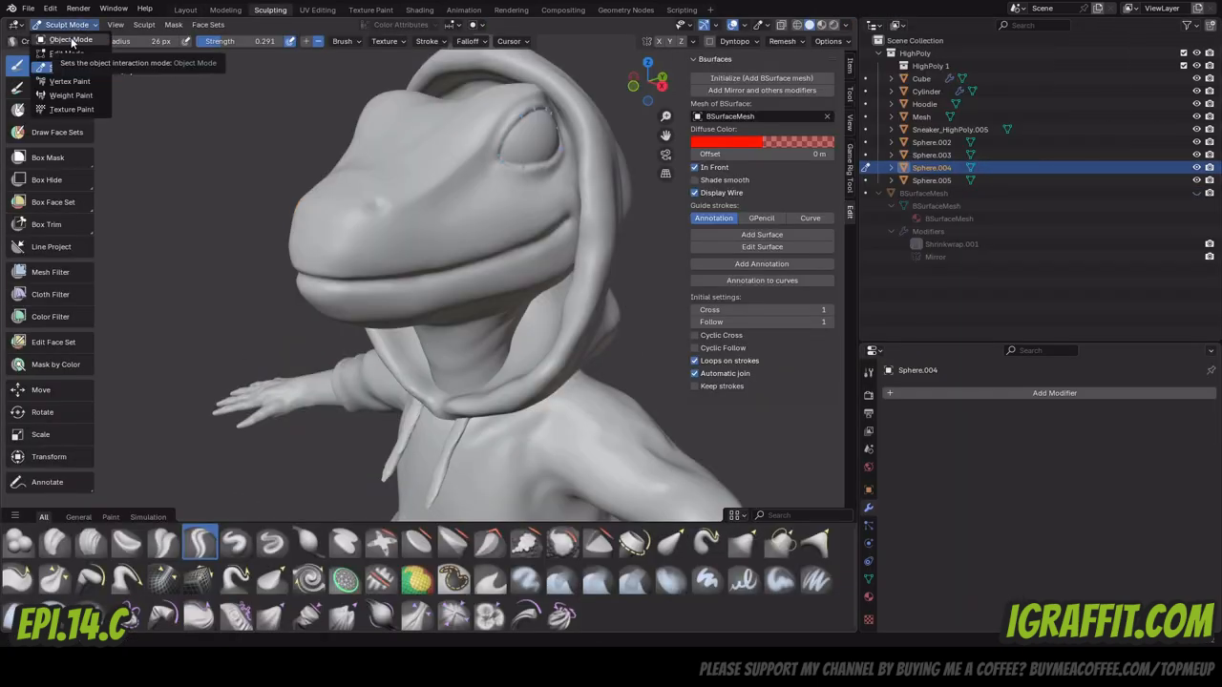
click(184, 9)
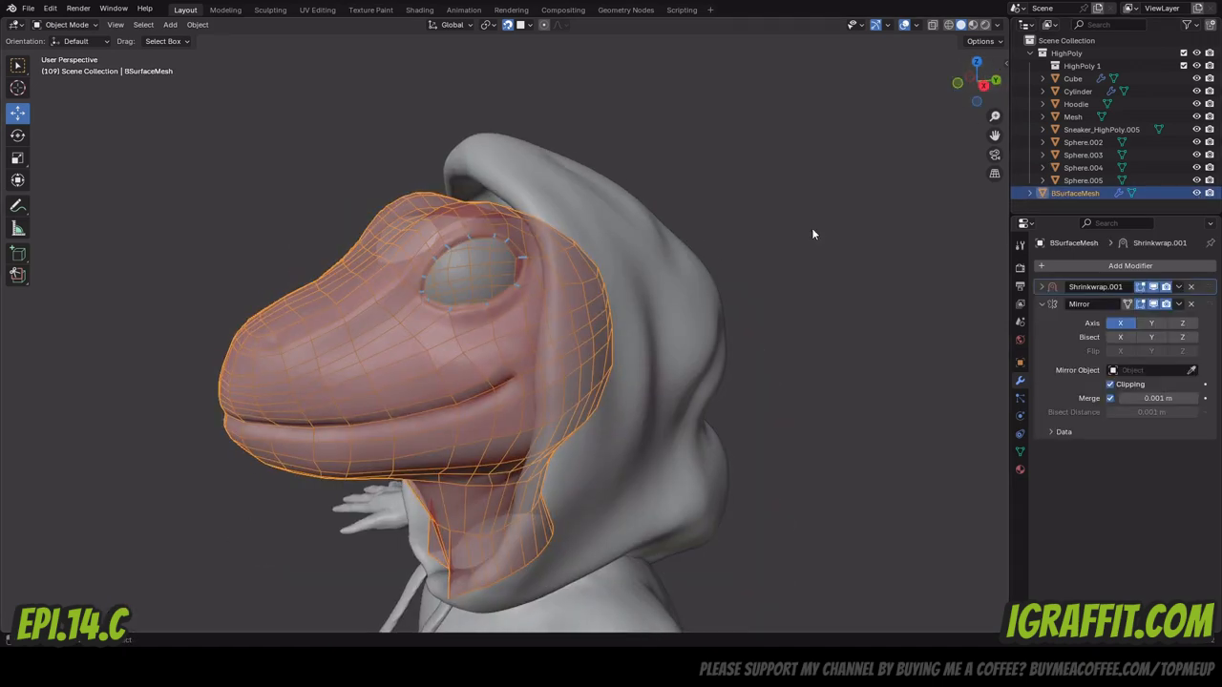
click(1104, 287)
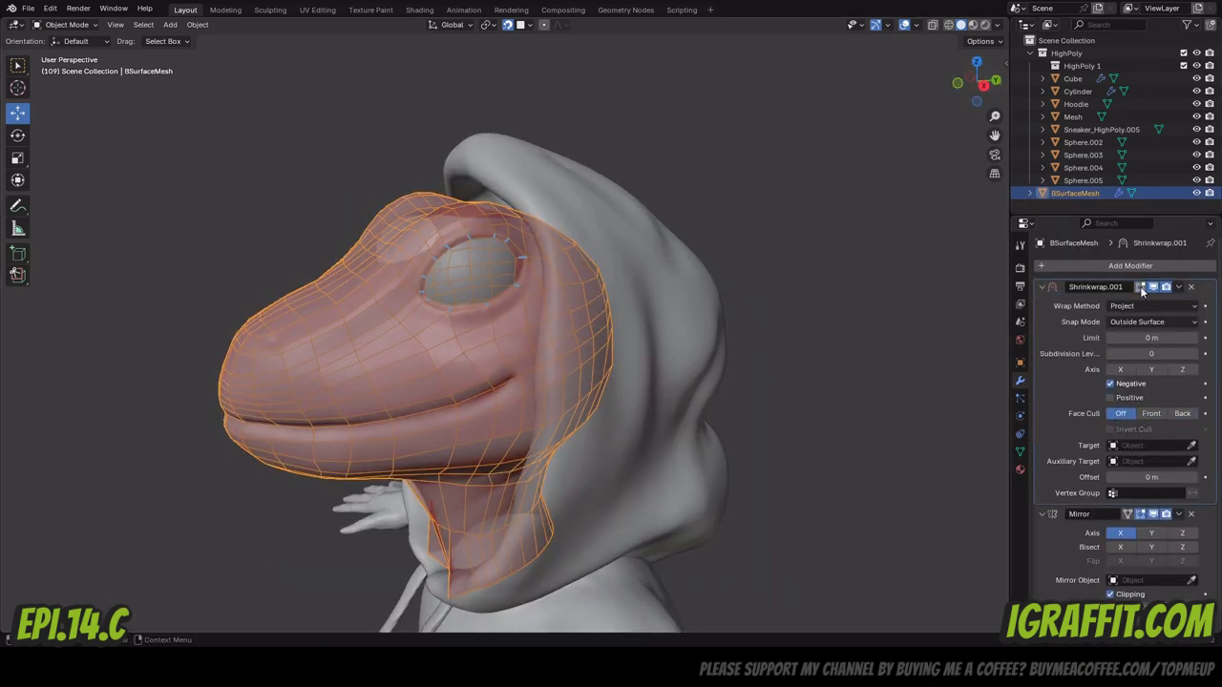
click(1110, 302)
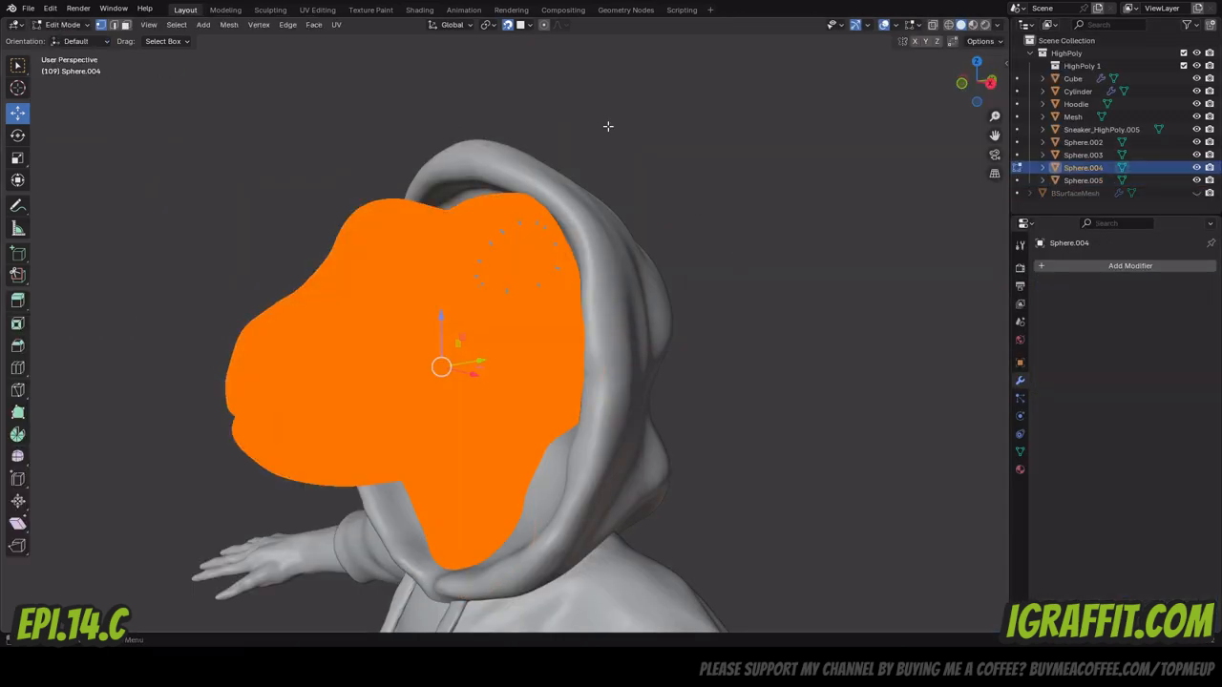
Reveal Sphere.004's hidden geometry, hide its active face set in Sculpt Mode and check the head in Edit Mode.
key(alt+h)
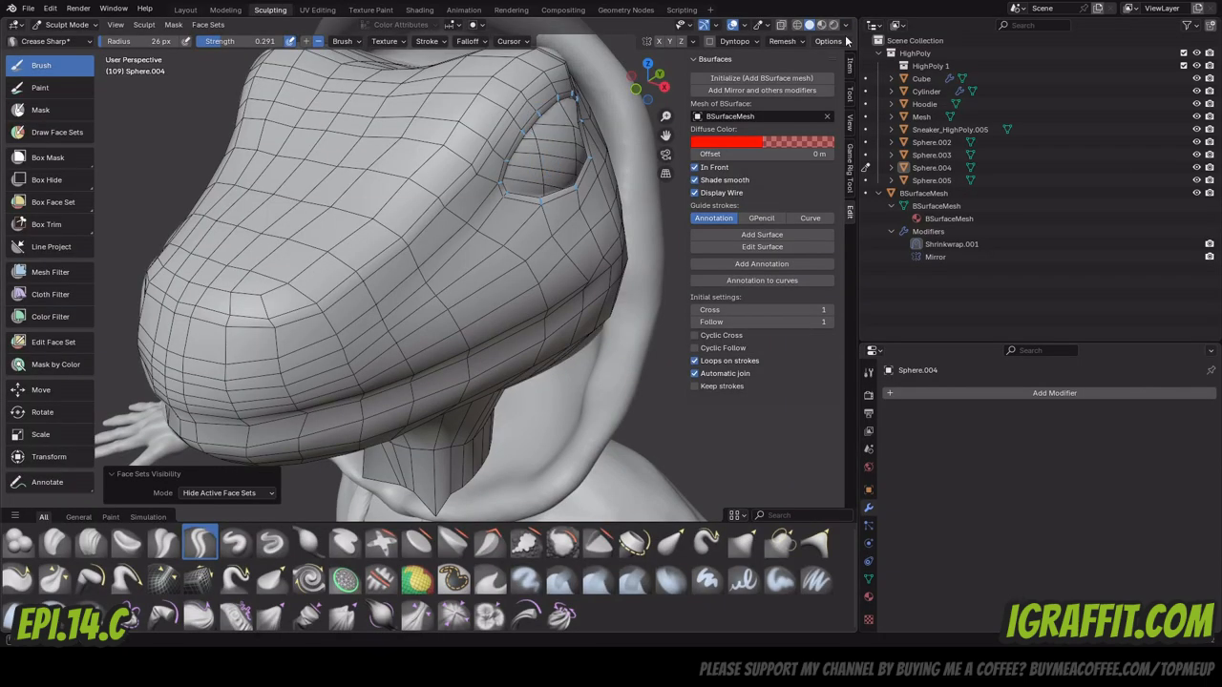
click(844, 26)
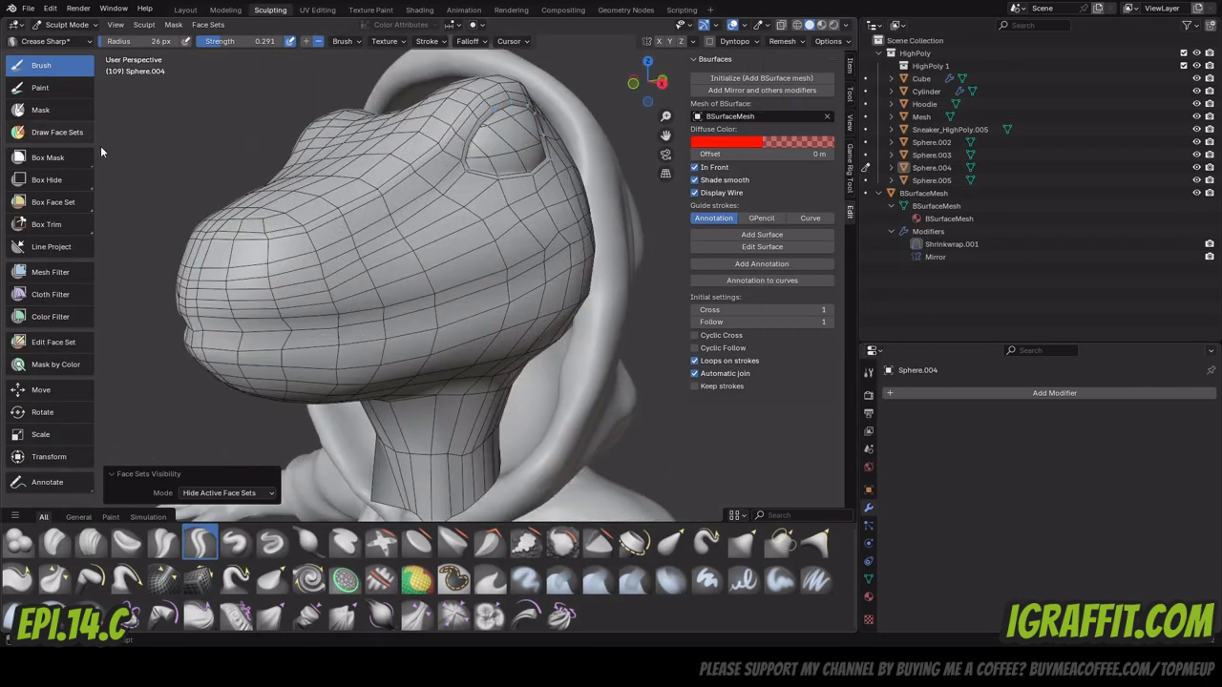
key(Tab)
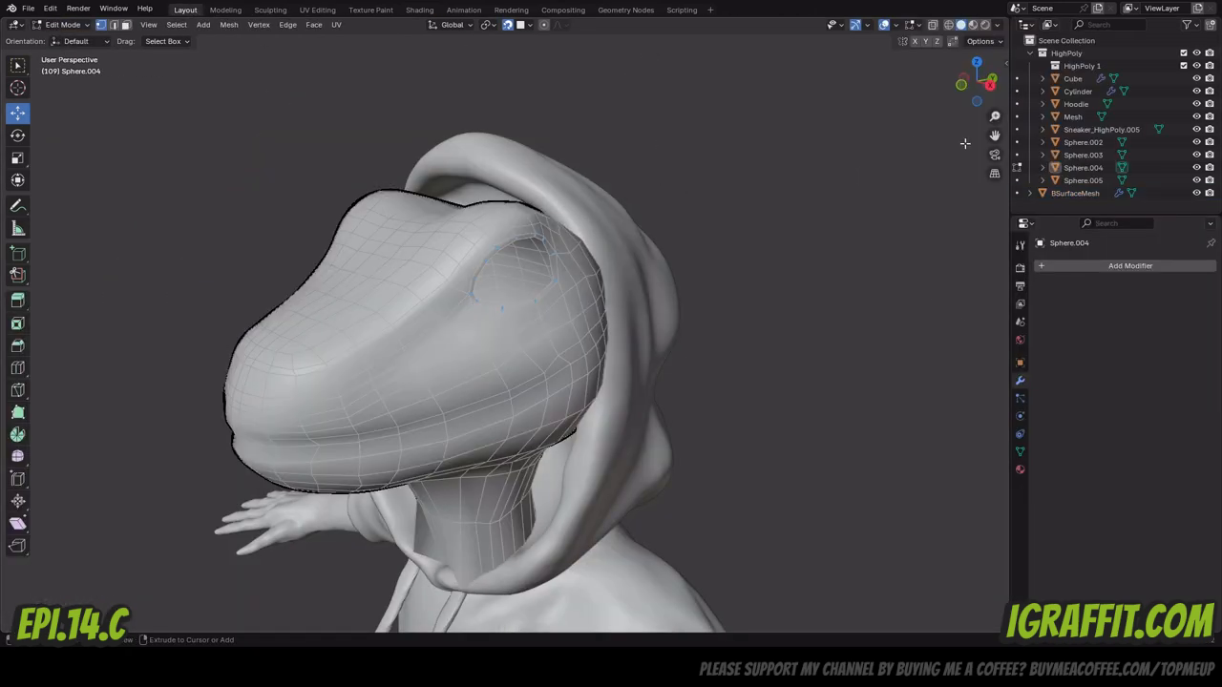
drag(964, 84, 976, 85)
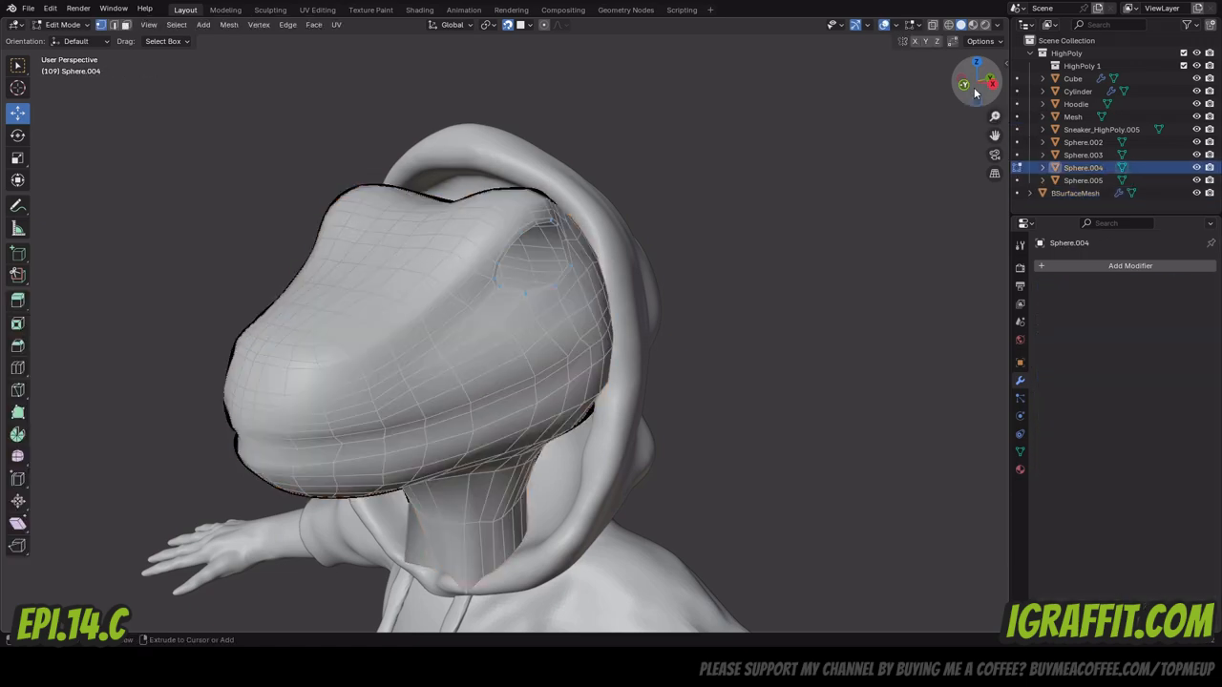
Rename the Cube object as HoodieStrings in the HighPoly collection.
drag(975, 93, 975, 88)
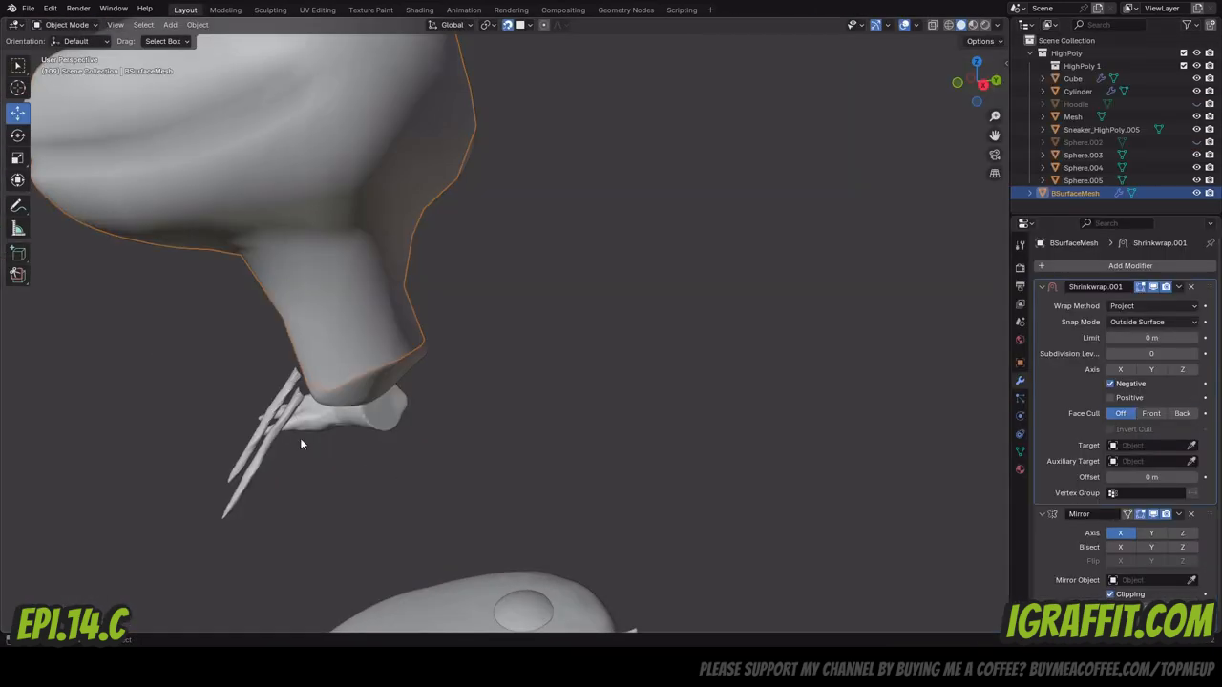
double_click(1073, 78)
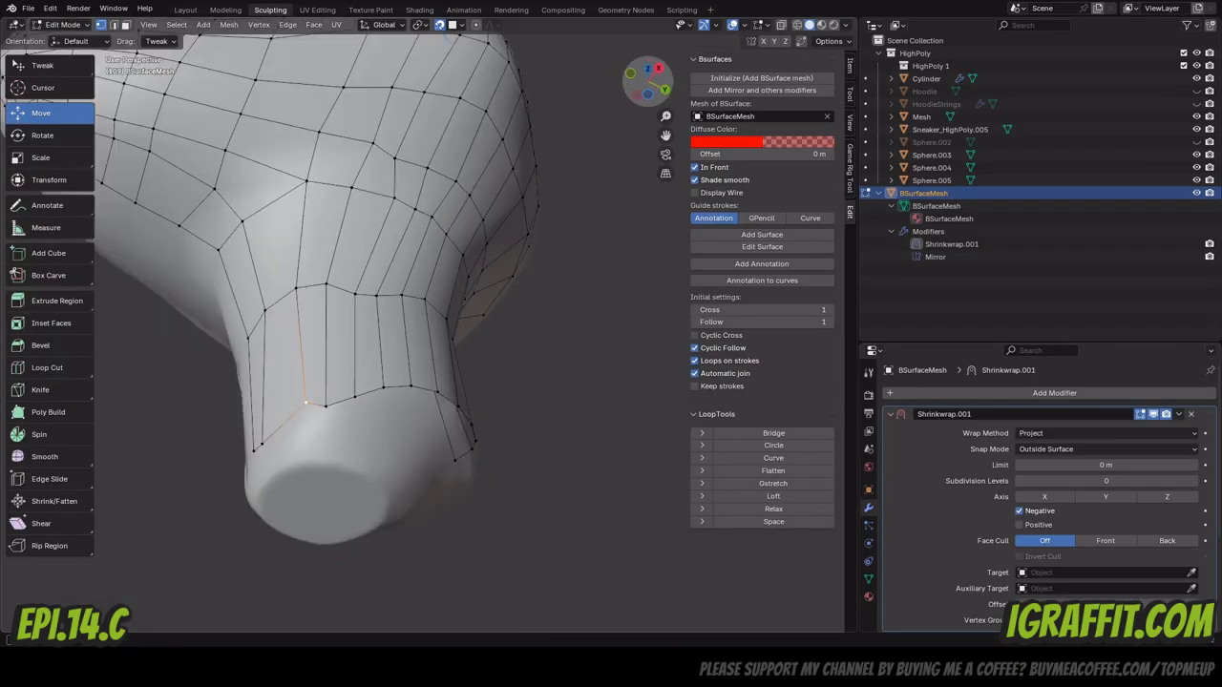
Extrude BSurfaceMesh's lower neck border edges down toward the flat underside of the neck stump.
drag(648, 81, 572, 105)
key(2)
click(401, 345)
key(e)
click(391, 500)
key(g)
click(384, 487)
key(e)
click(302, 458)
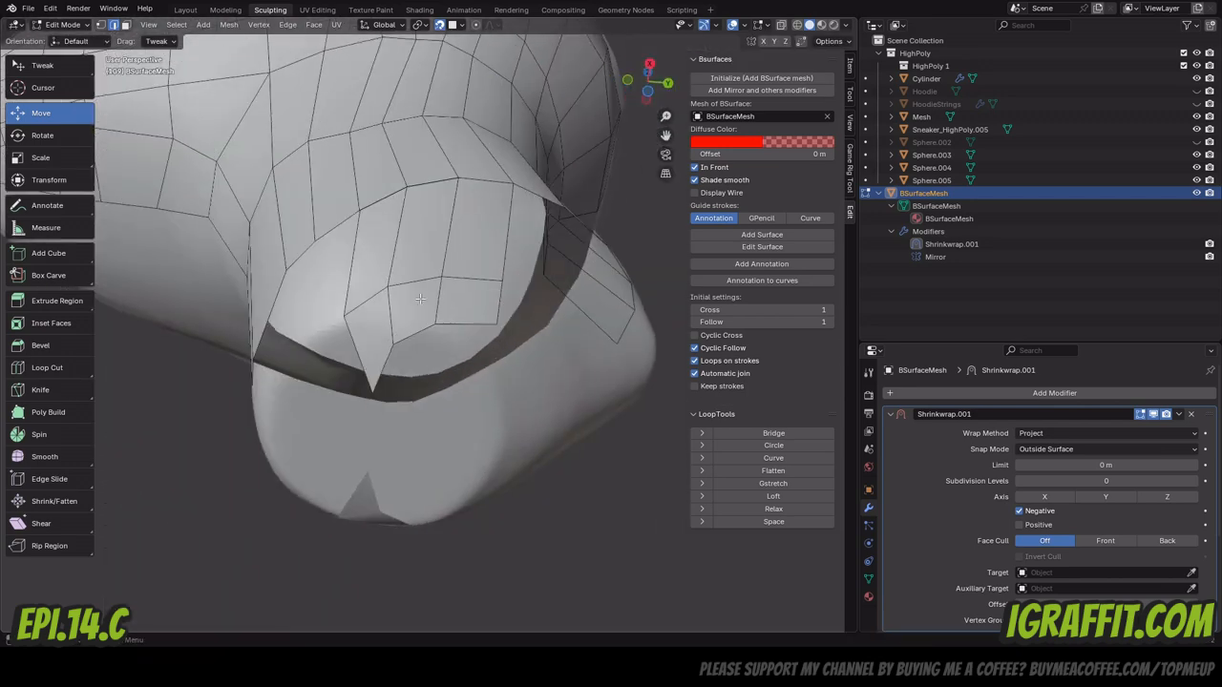
Reposition the newly extruded vertices along the side and back of the neck so the quads follow the sculpt.
key(1)
middle_drag(420, 298, 323, 402)
drag(405, 372, 410, 361)
drag(340, 450, 356, 412)
drag(444, 412, 445, 412)
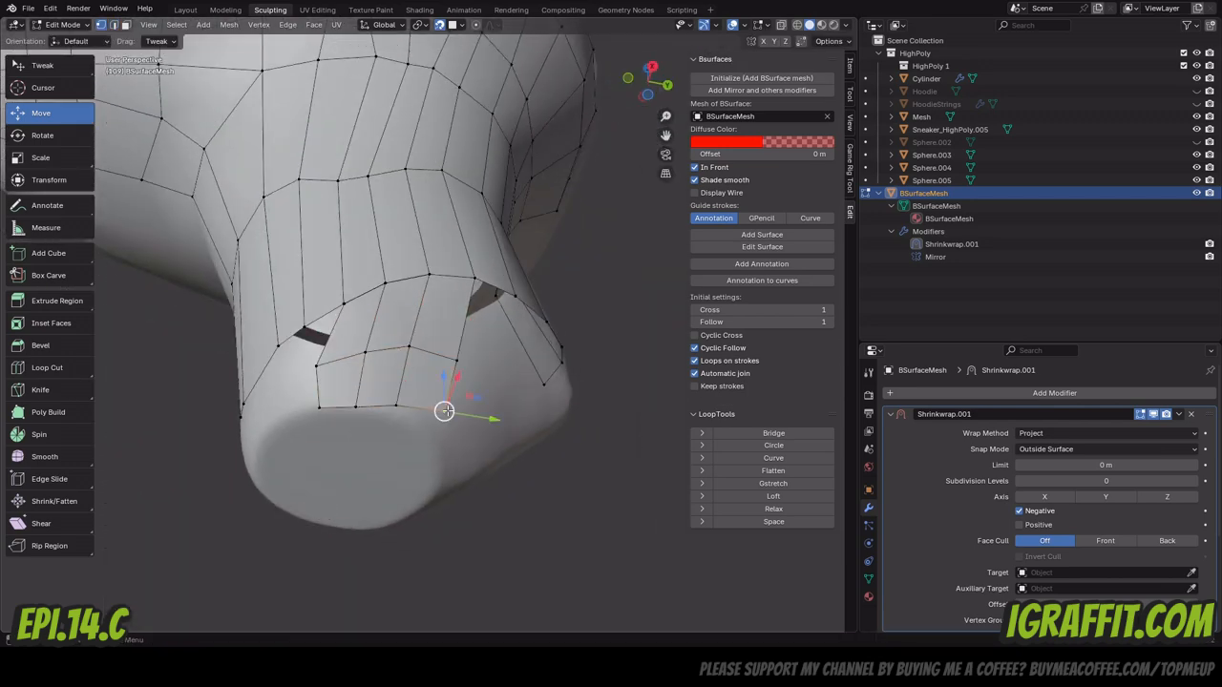
middle_drag(584, 417, 458, 477)
drag(438, 209, 438, 223)
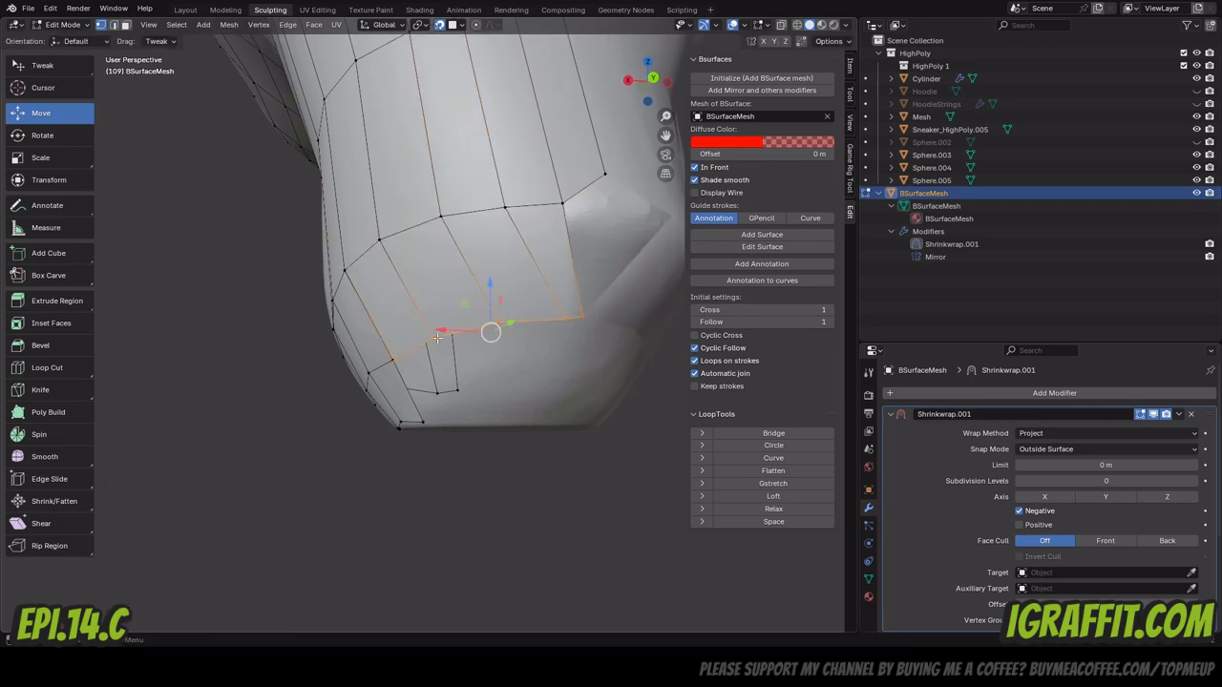
drag(628, 81, 683, 83)
drag(355, 342, 354, 339)
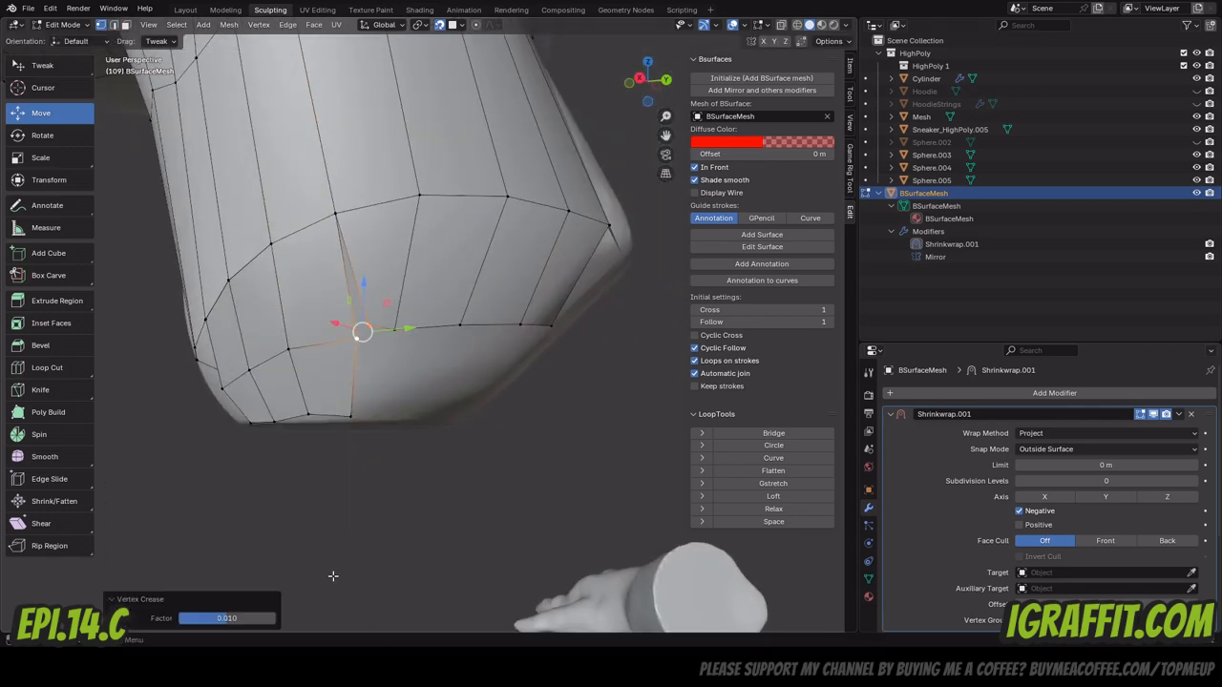
Merge the loose vertices between the extruded strips at the neck's lower side and adjust their placement.
middle_drag(333, 575, 385, 313)
click(568, 376)
middle_drag(563, 382, 458, 477)
click(493, 338)
click(485, 393)
key(m)
drag(373, 477, 410, 468)
middle_drag(411, 467, 560, 157)
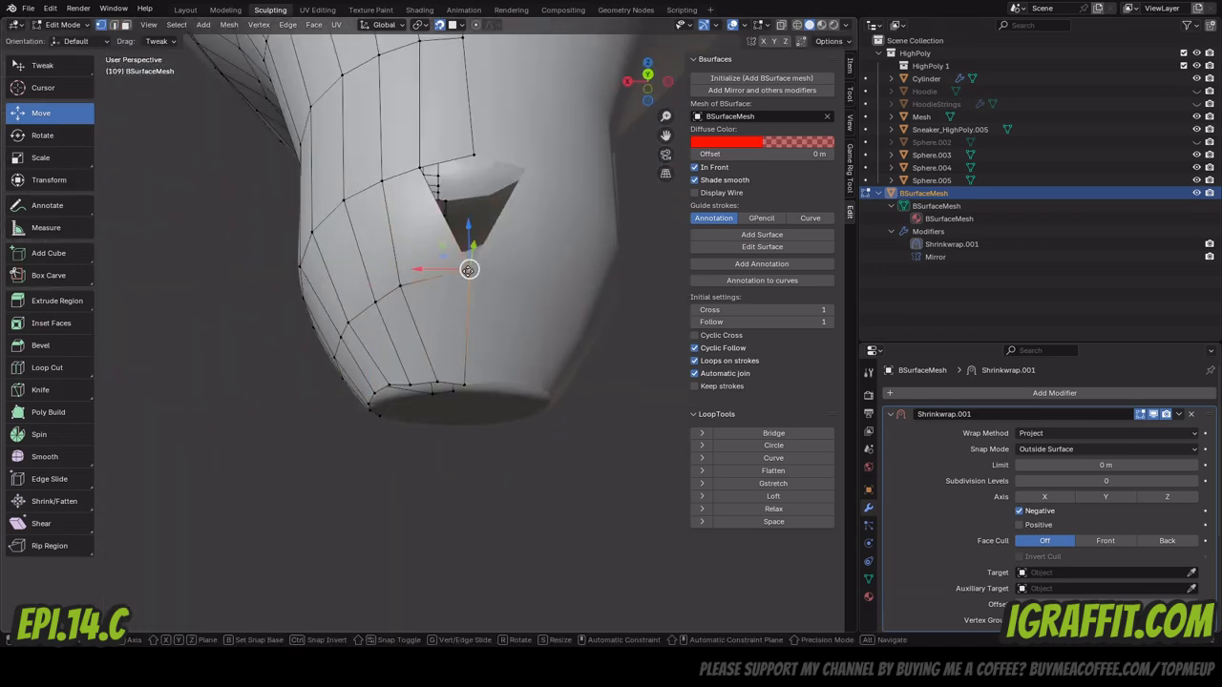
Move the lower vertices at the back of the neck onto the mirror centre line and merge the vertices around the gap.
drag(438, 257, 457, 257)
middle_drag(457, 258, 540, 150)
scroll(478, 257, up, 2)
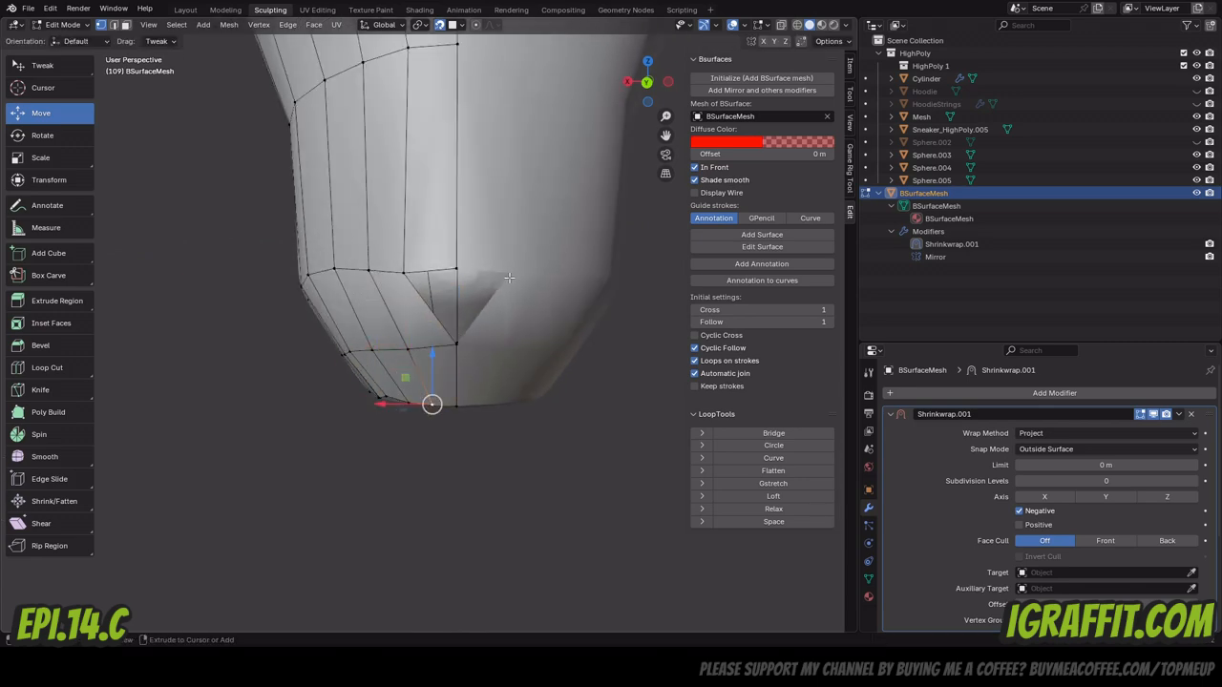
middle_drag(509, 275, 525, 254)
click(483, 316)
drag(483, 316, 411, 326)
click(444, 217)
middle_drag(411, 325, 306, 334)
drag(286, 349, 273, 346)
key(m)
middle_drag(273, 346, 401, 324)
drag(438, 322, 437, 334)
Extrude the edge row along the neck's bottom rim and move its vertices to the edge of the flat underside.
click(328, 404)
middle_drag(329, 404, 60, 59)
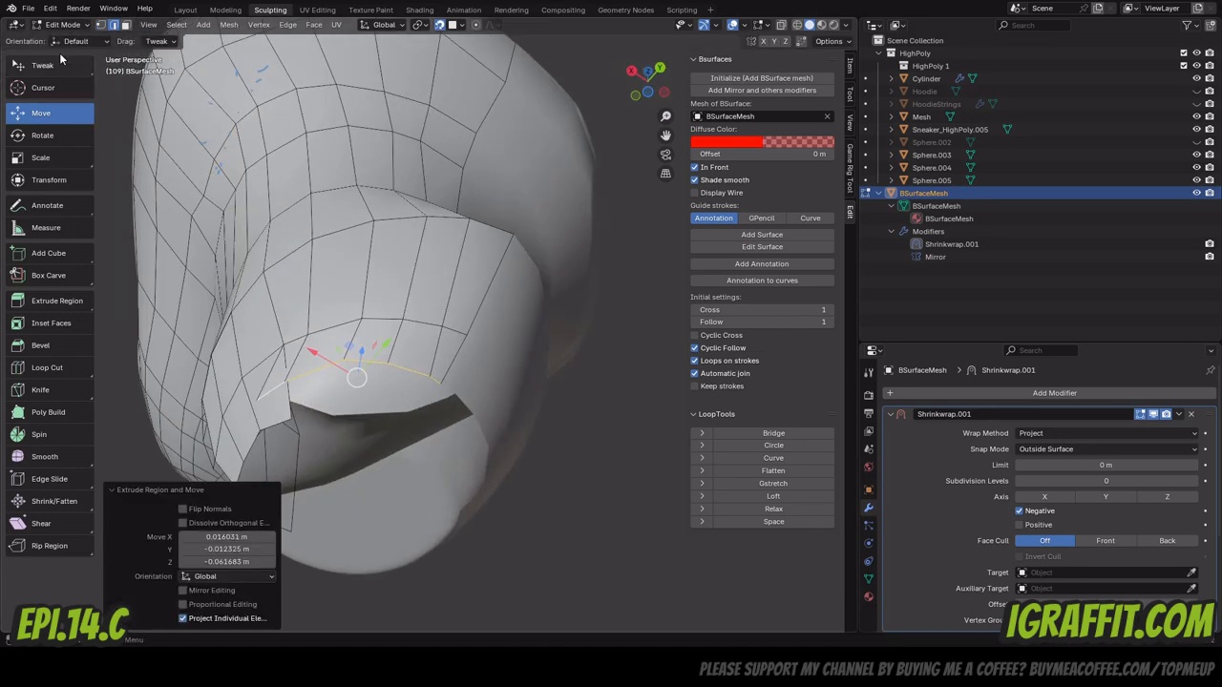
drag(663, 103, 669, 114)
drag(350, 370, 357, 389)
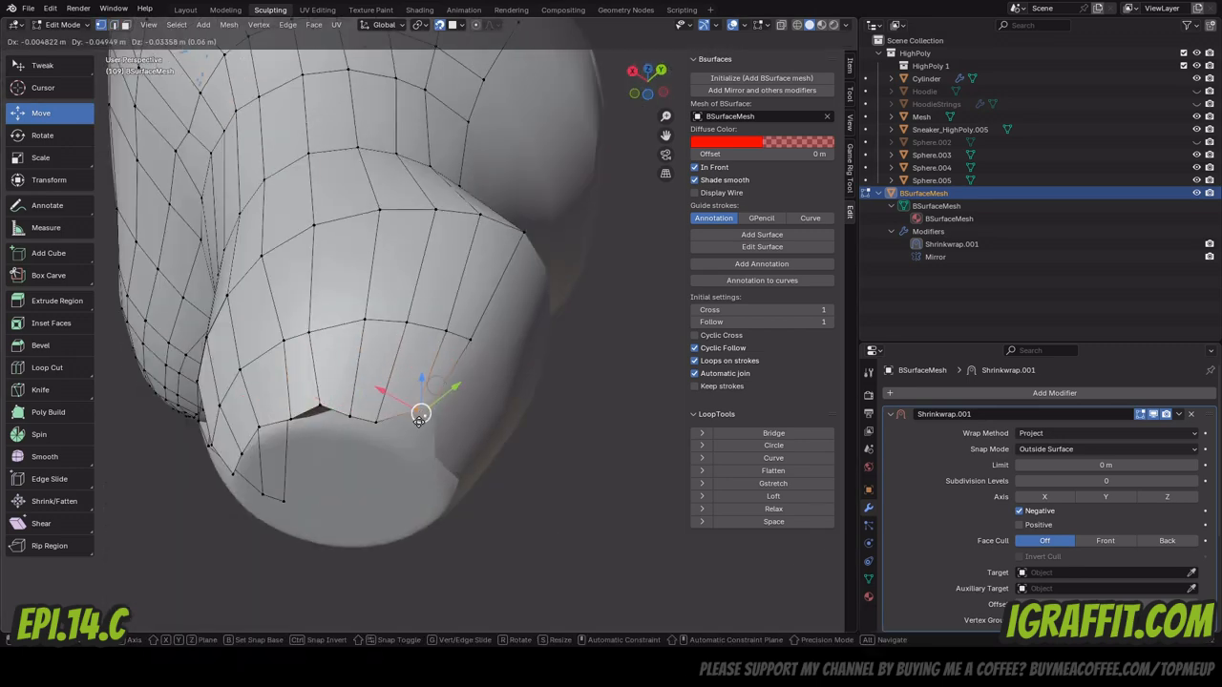
drag(420, 421, 420, 421)
Extrude a rim edge inward onto the neck's flat underside and place its corner vertex.
middle_drag(420, 421, 418, 283)
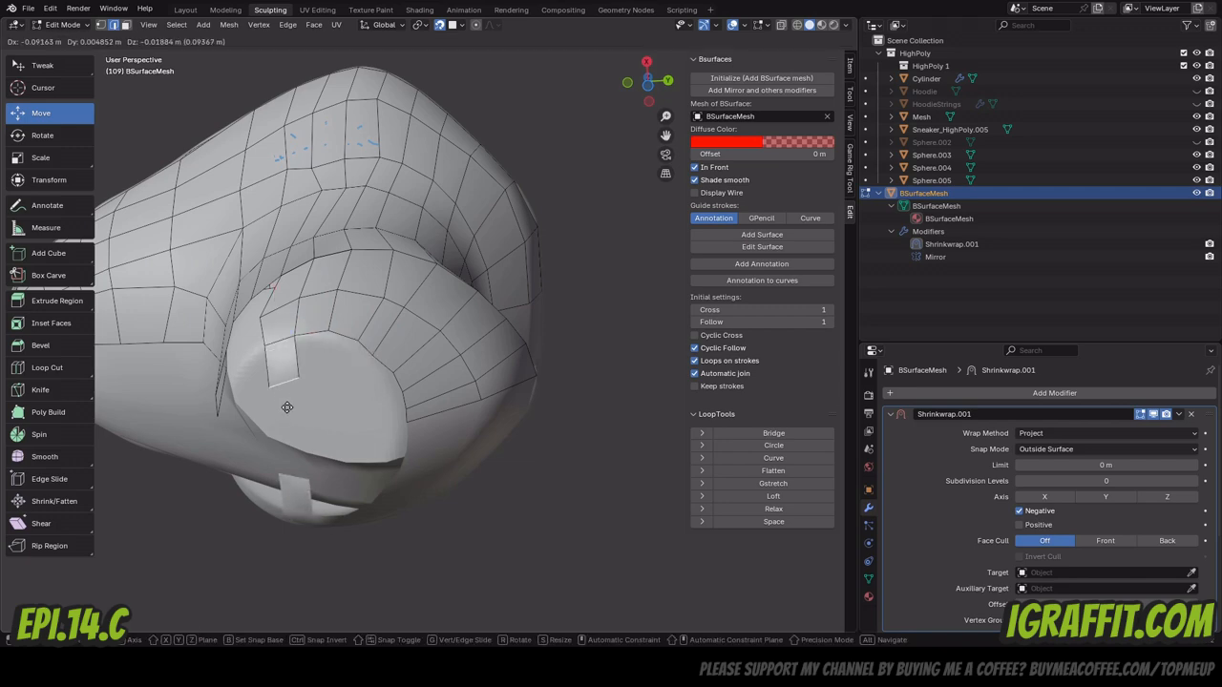
click(286, 408)
drag(330, 349, 329, 349)
scroll(329, 349, up, 4)
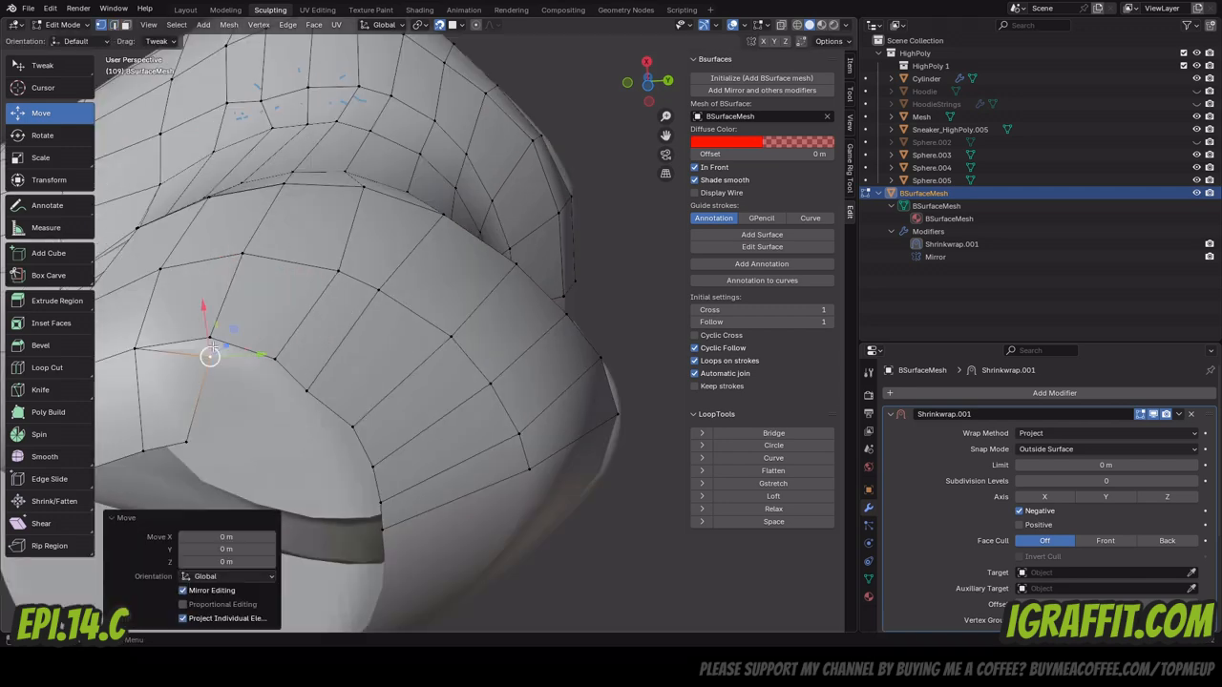
Fill the gaps between the strips on the neck's underside and move the inner row vertices into place.
key(f)
click(208, 368)
key(f)
scroll(277, 392, down, 3)
shift+middle_drag(286, 382, 362, 249)
key(f)
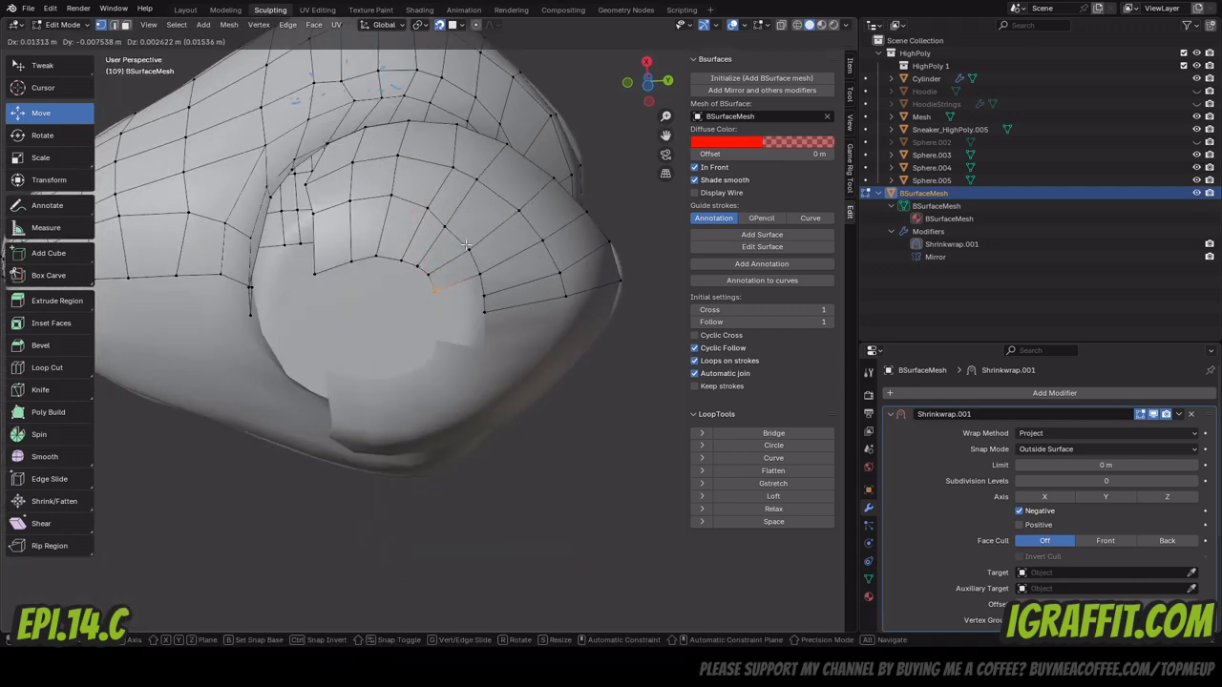
click(476, 259)
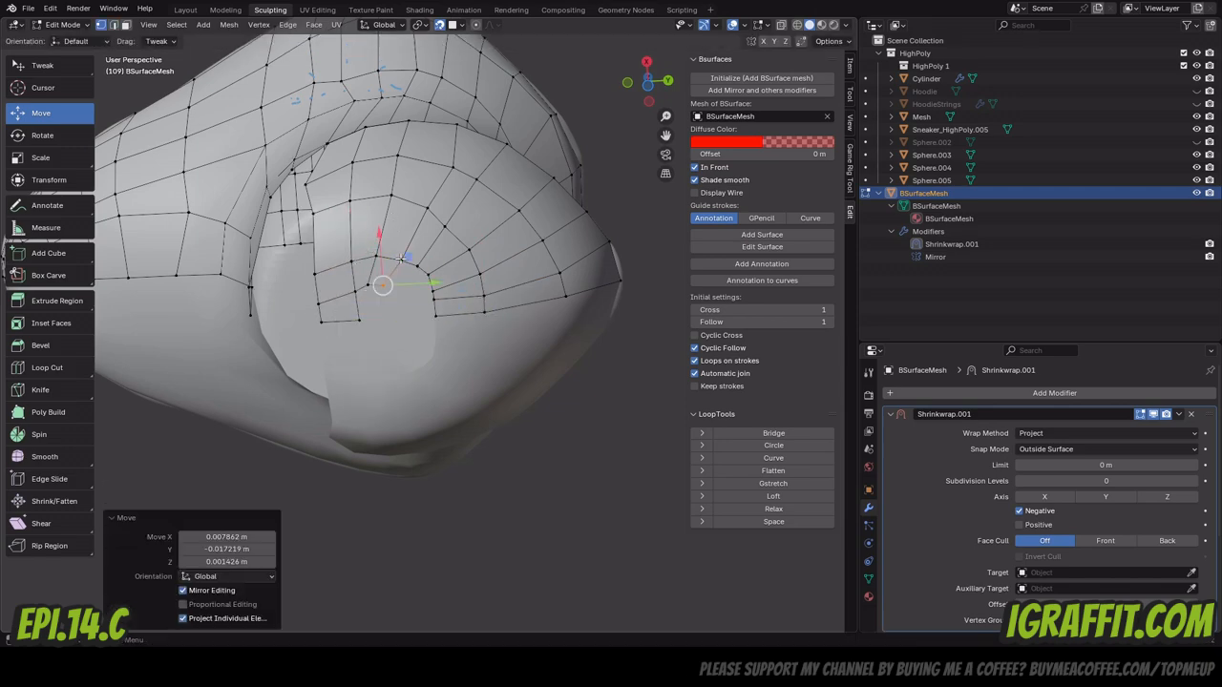
Shift two neighbouring vertices at the end of the underside's inner row to even out the quads.
scroll(434, 298, up, 4)
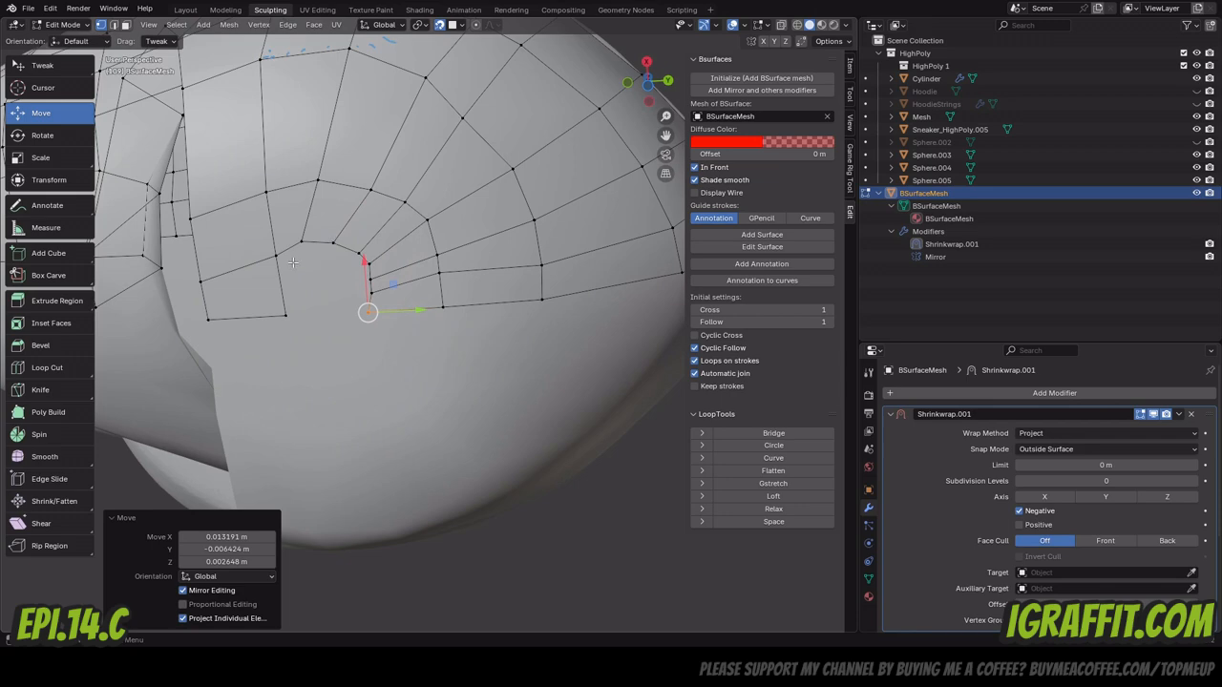
drag(649, 81, 676, 84)
click(294, 232)
shift+click(289, 294)
key(g)
click(284, 228)
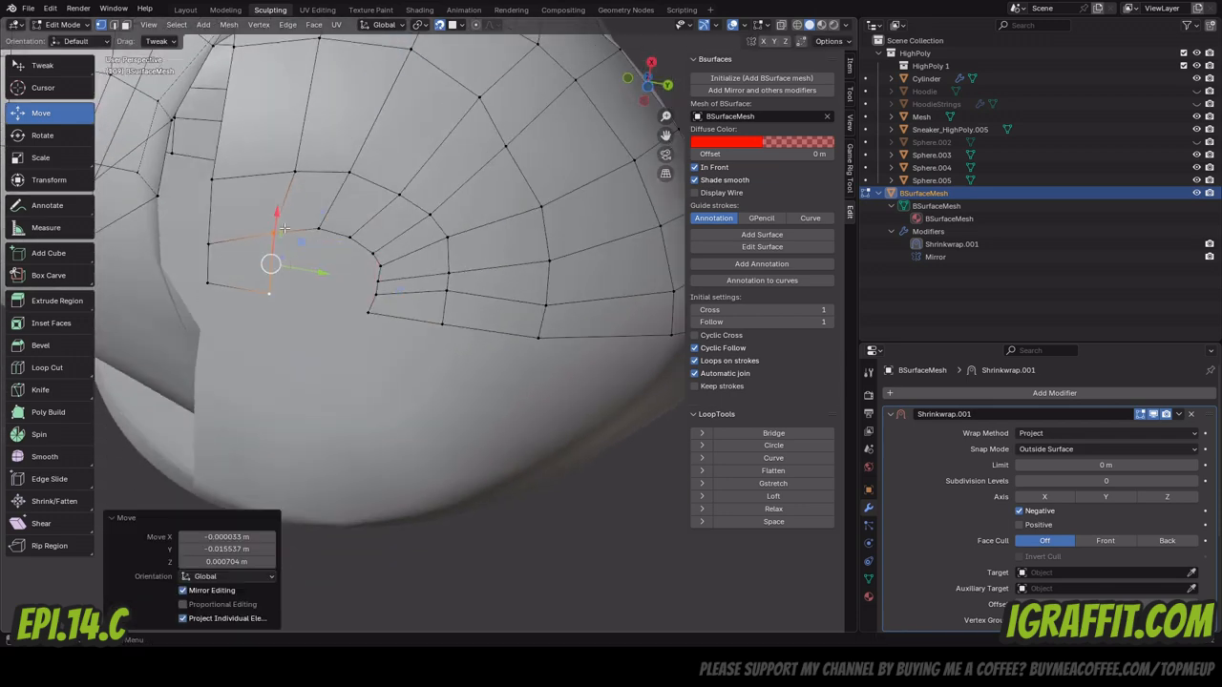
Extrude the inner row edges across the neck's underside and straighten the new row of vertices.
shift+click(379, 286)
key(e)
click(334, 282)
key(1)
right_click(314, 238)
ctrl+click(330, 308)
drag(386, 287, 367, 283)
middle_drag(367, 283, 535, 287)
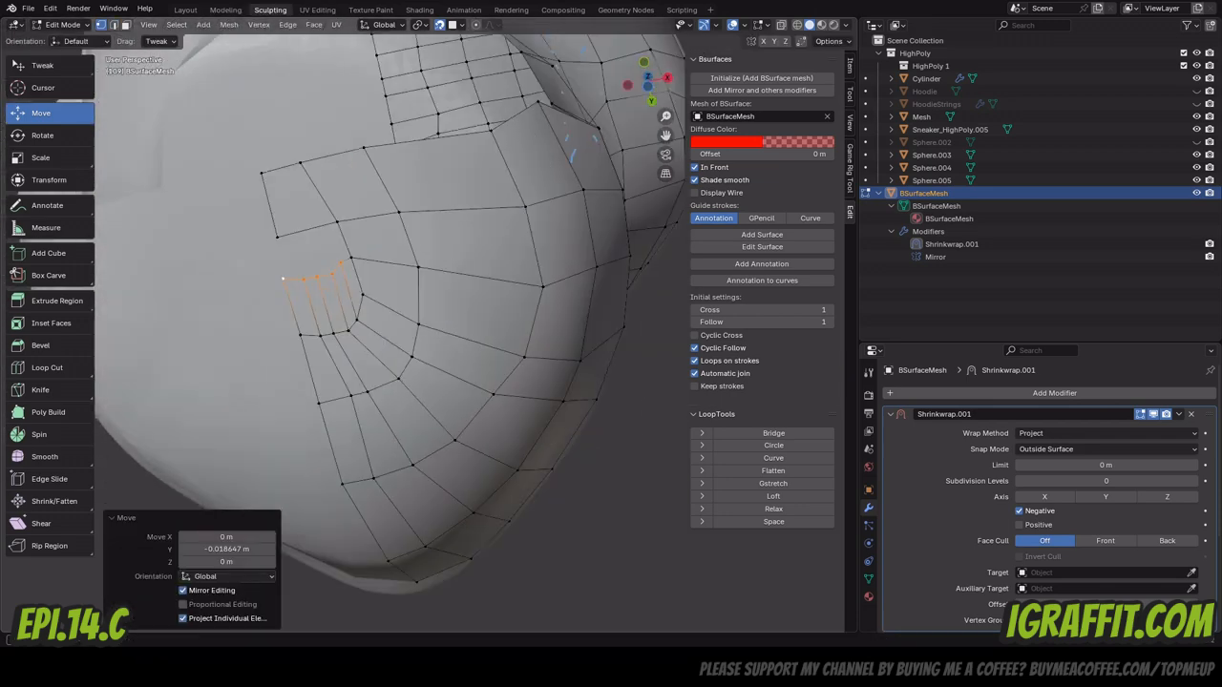
Add loop cuts to the quad strip opposite the inner row so its edge columns match, and shift them sideways.
middle_drag(282, 279, 188, 173)
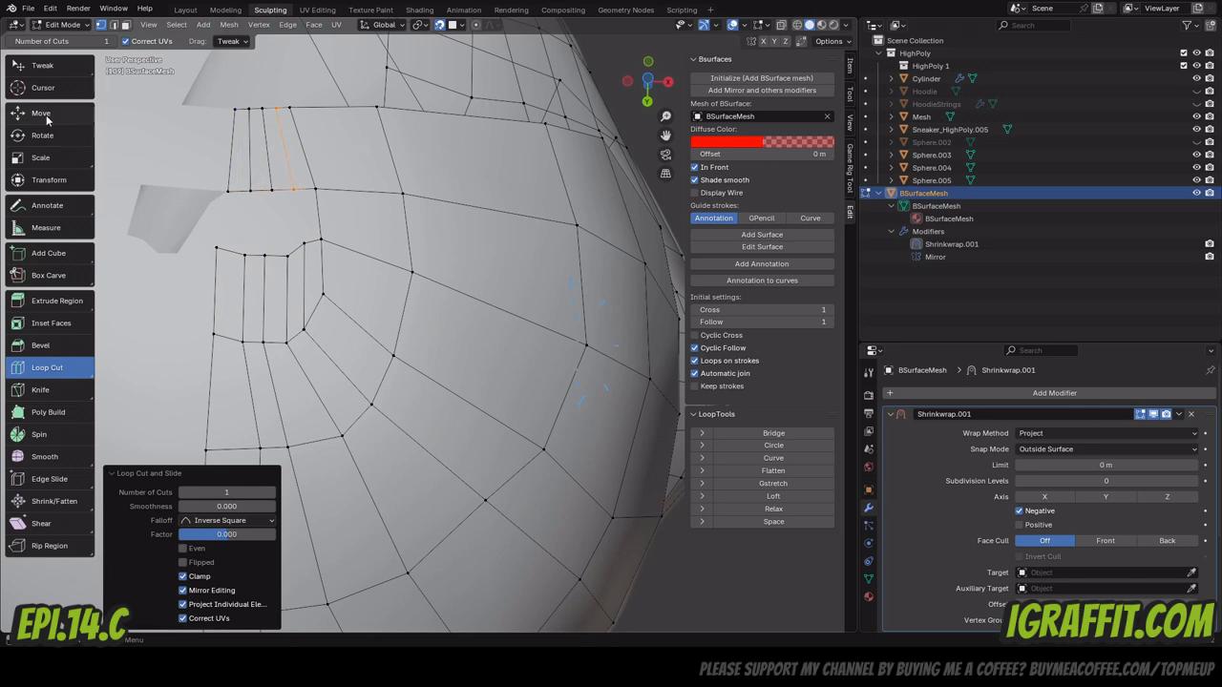
drag(316, 150, 310, 150)
key(ctrl+r)
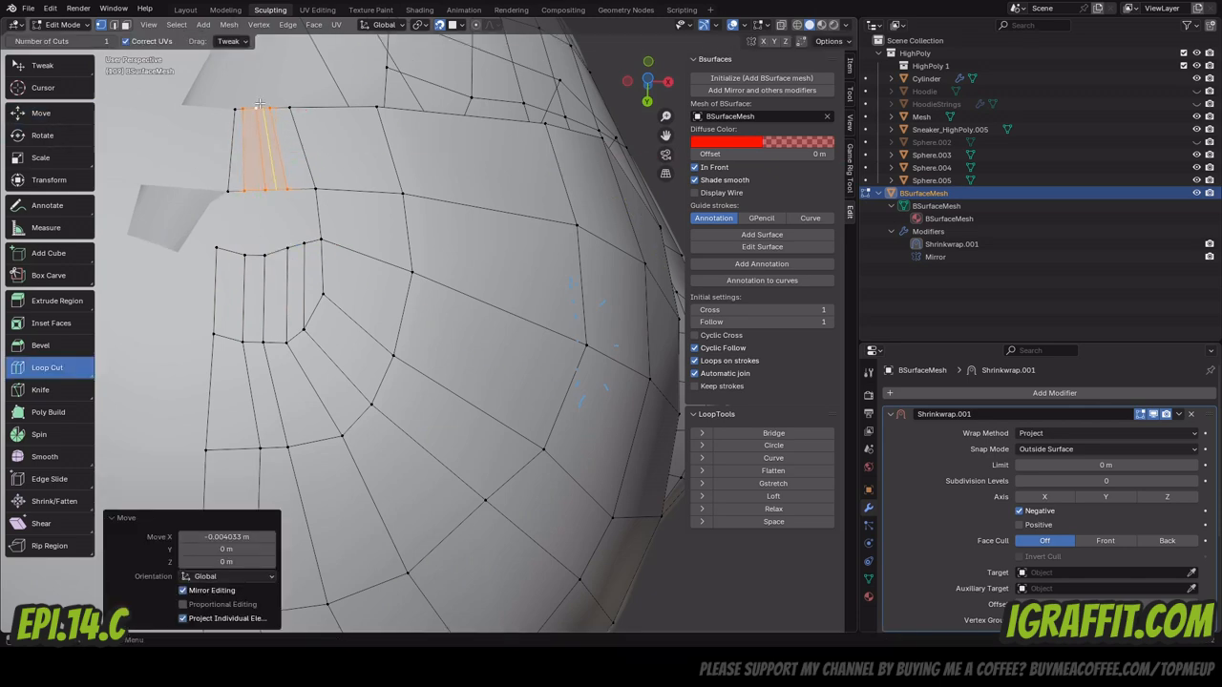
key(g)
click(237, 192)
Merge the matching vertices of the inner row and the opposite strip with At Last.
click(304, 249)
scroll(305, 250, up, 2)
key(1)
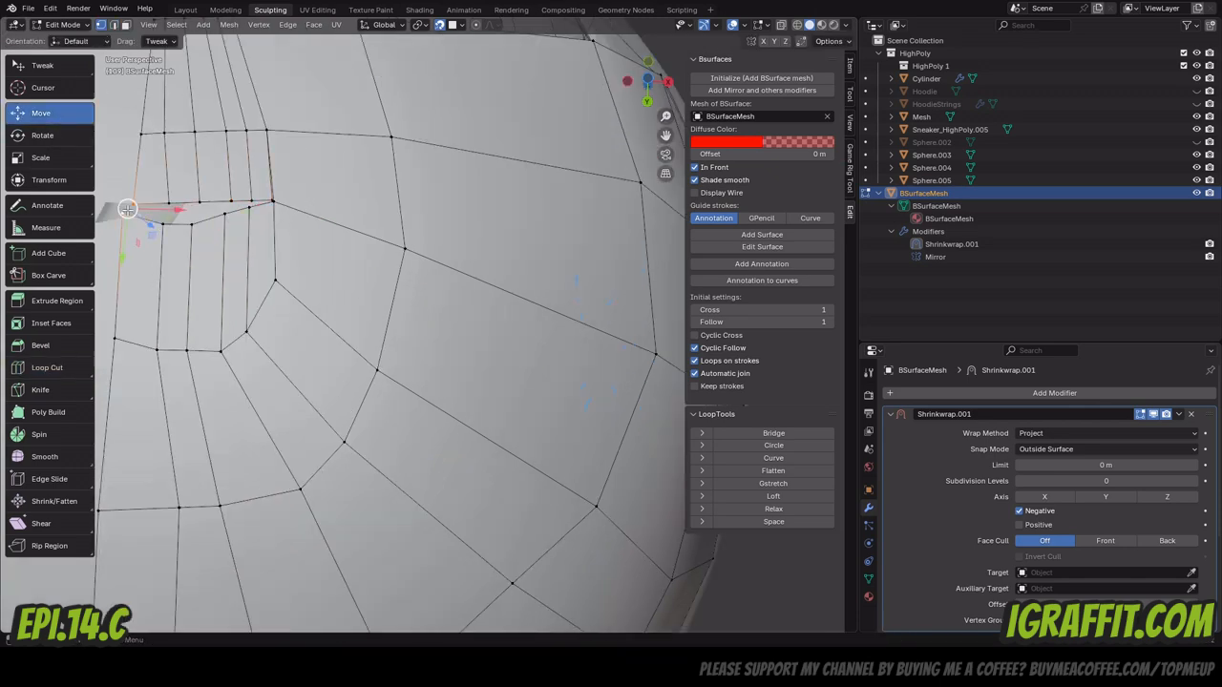
right_click(126, 214)
click(185, 336)
right_click(226, 213)
right_click(249, 207)
mouse_move(231, 278)
click(312, 280)
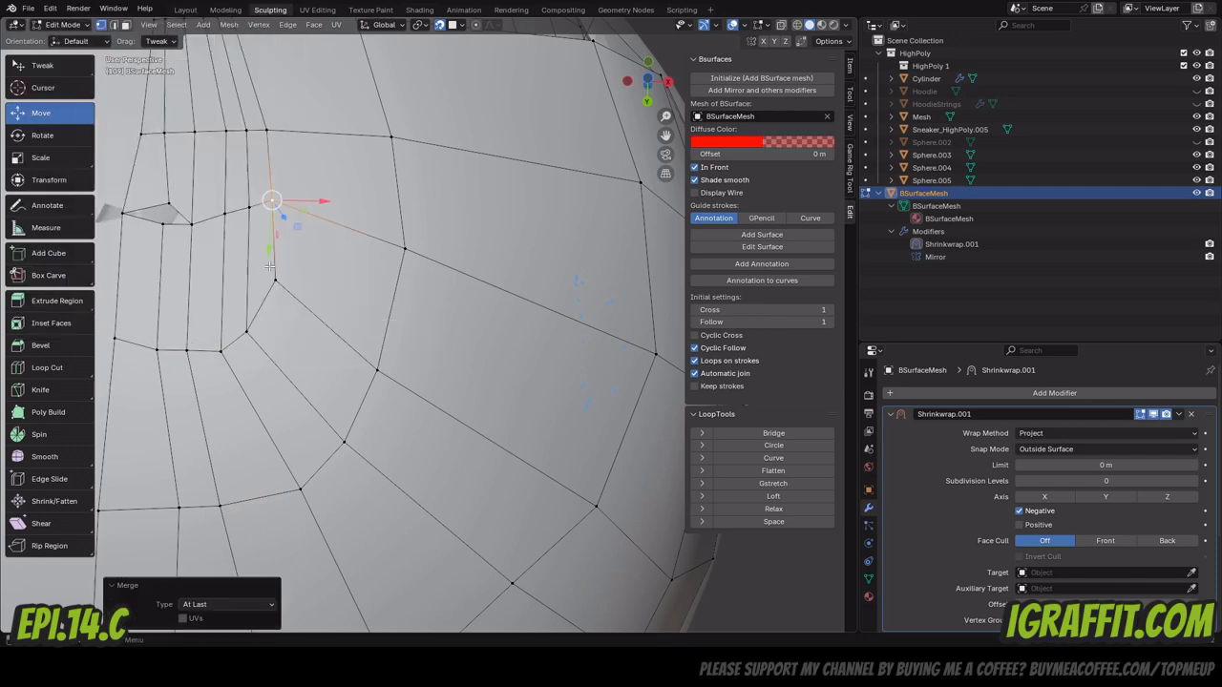
Move the end vertex of the joined rows toward the mirror centre line and save the file.
scroll(287, 258, down, 3)
scroll(287, 258, up, 3)
key(g)
click(251, 259)
scroll(346, 294, down, 3)
key(ctrl+s)
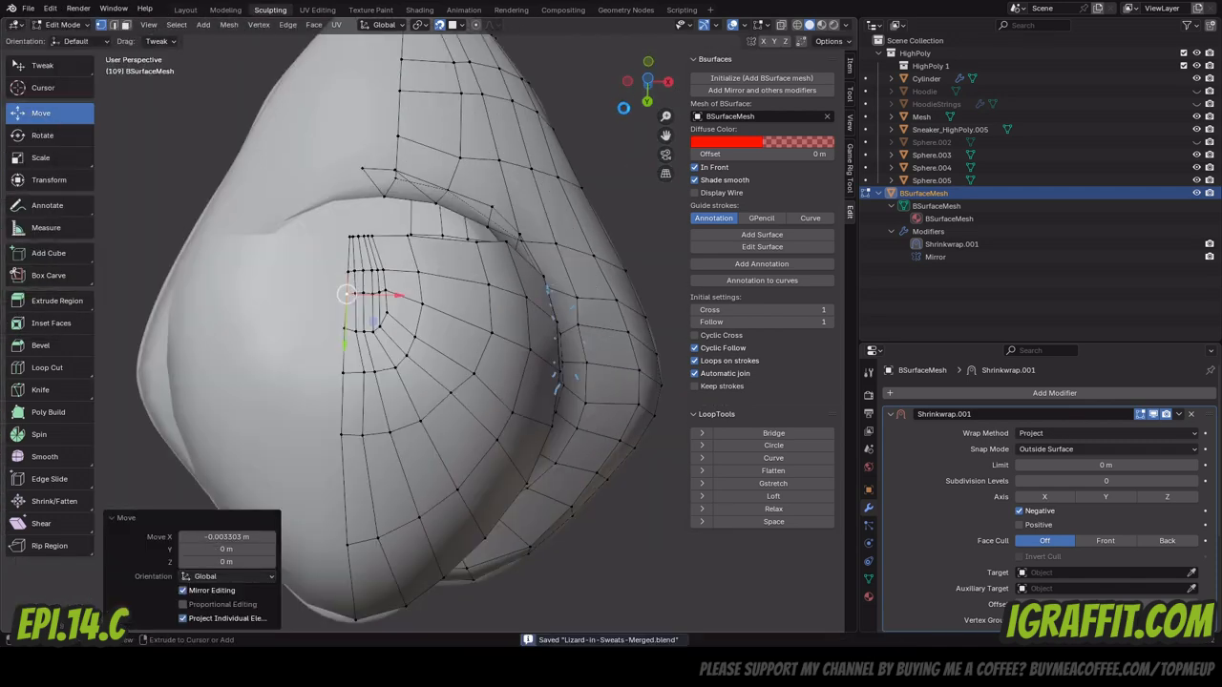
Move the vertices along the open edge at the side of the lower neck to close its gaps.
mouse_move(635, 88)
mouse_down()
mouse_move(611, 113)
mouse_move(641, 88)
mouse_up()
scroll(505, 66, up, 2)
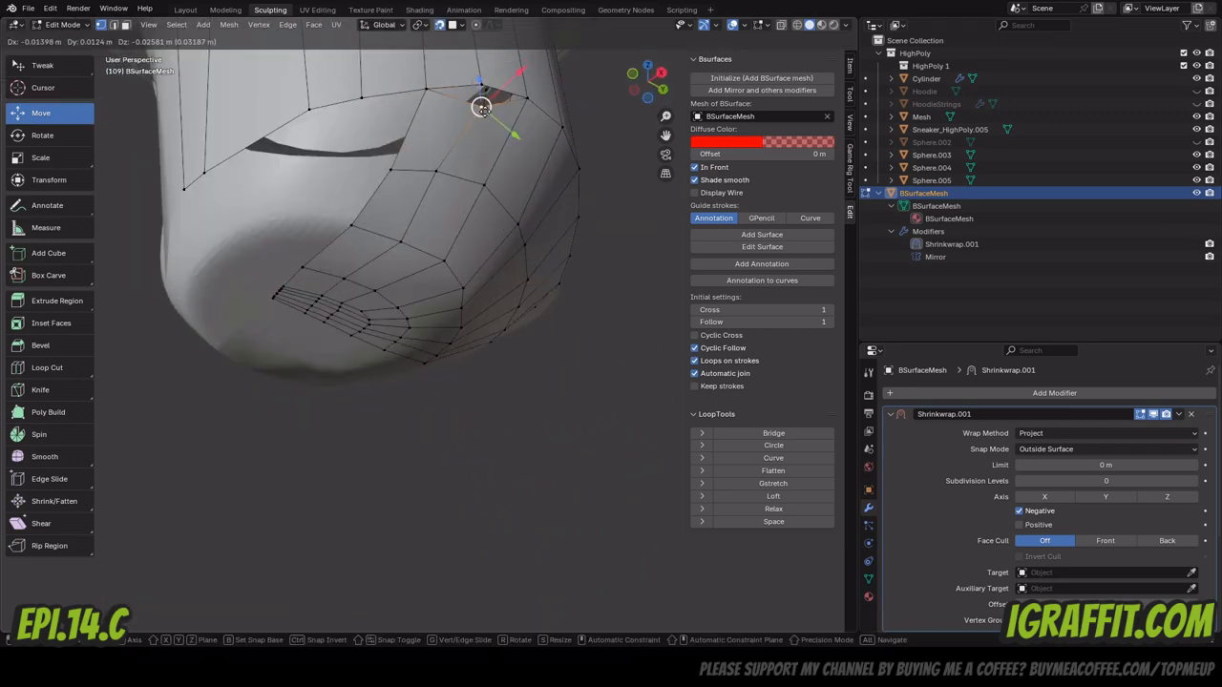
drag(484, 111, 482, 88)
middle_drag(482, 87, 525, 93)
drag(527, 96, 516, 87)
middle_drag(516, 88, 439, 76)
drag(426, 65, 382, 57)
Reposition the lower border vertices at the front of the neck to follow the sculpt's rim.
middle_drag(381, 57, 295, 191)
key(g)
click(305, 248)
drag(643, 82, 620, 59)
scroll(535, 105, up, 2)
key(g)
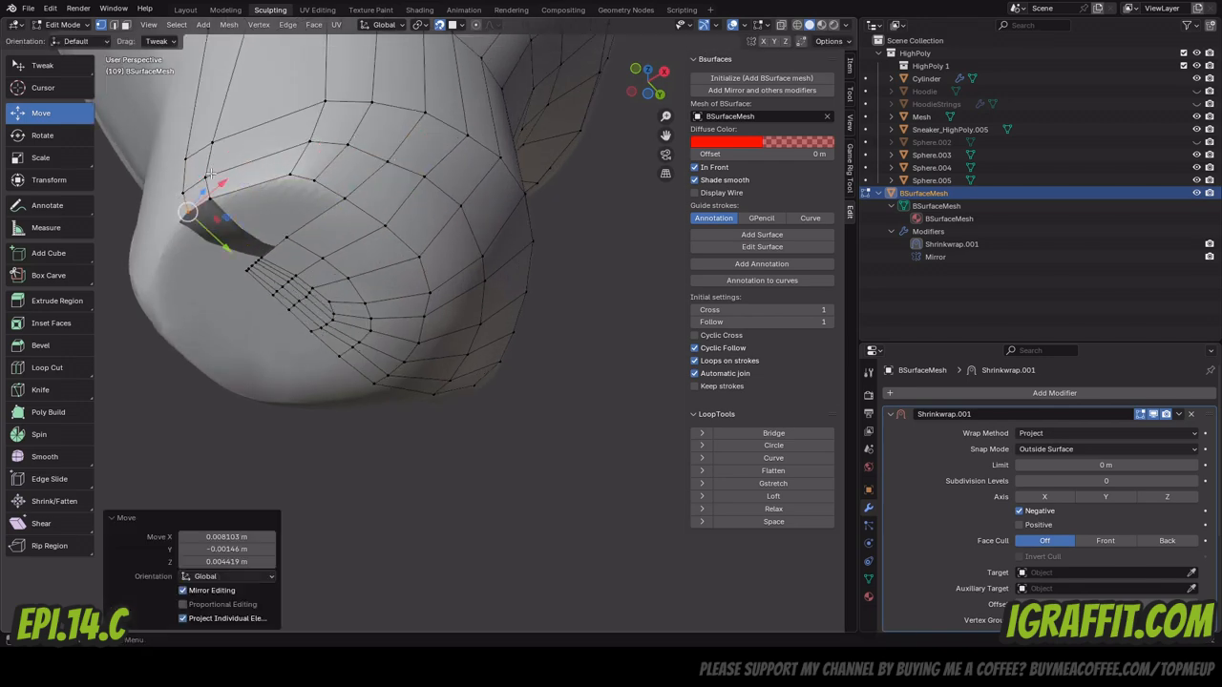
Merge the dense column vertices at the front end of the underside patch into one vertex at the centre line.
middle_drag(210, 174, 219, 292)
scroll(218, 292, up, 3)
click(262, 303)
shift+click(247, 297)
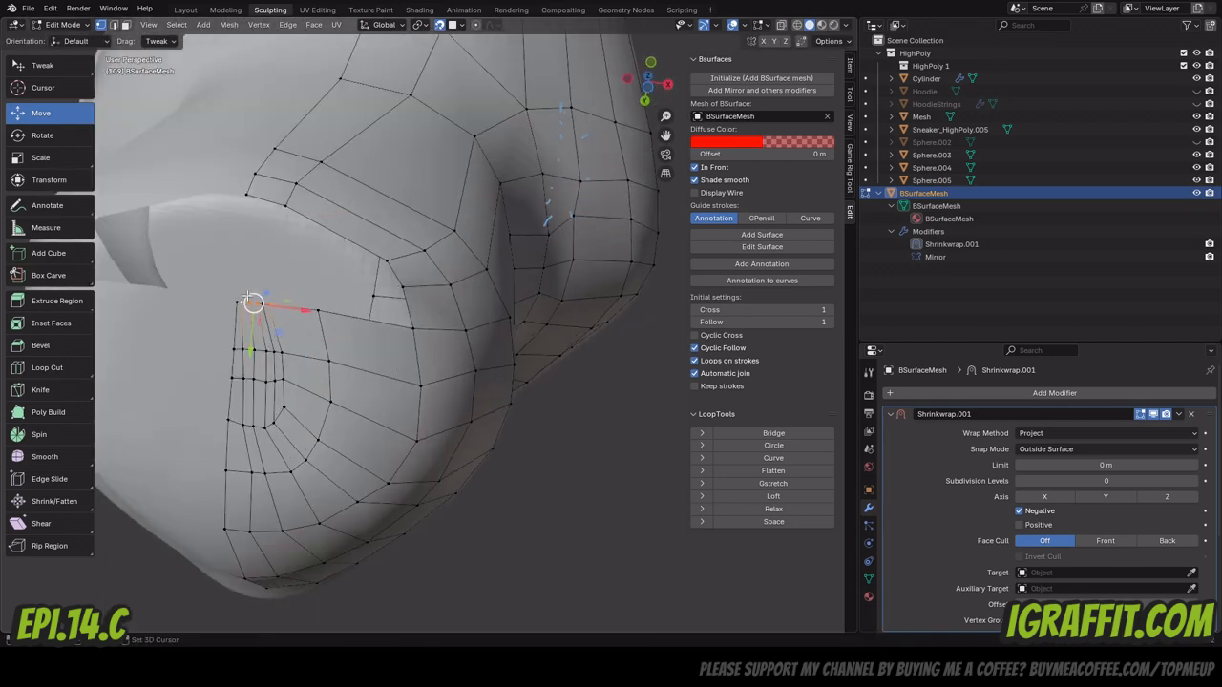
key(m)
click(316, 287)
click(266, 270)
key(1)
click(253, 302)
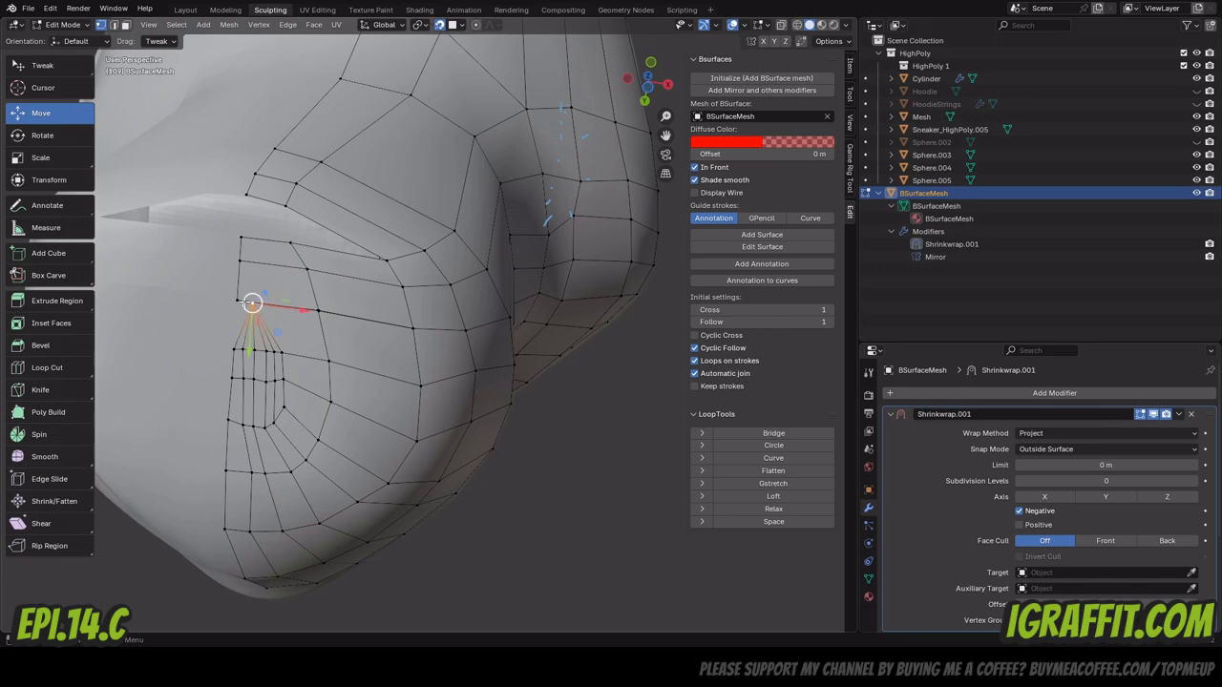
key(m)
click(258, 301)
Try to fill the gap between the underside patch and the neck's front rim, and undo the attempts.
middle_drag(315, 286, 262, 284)
click(367, 232)
key(f)
right_click(548, 275)
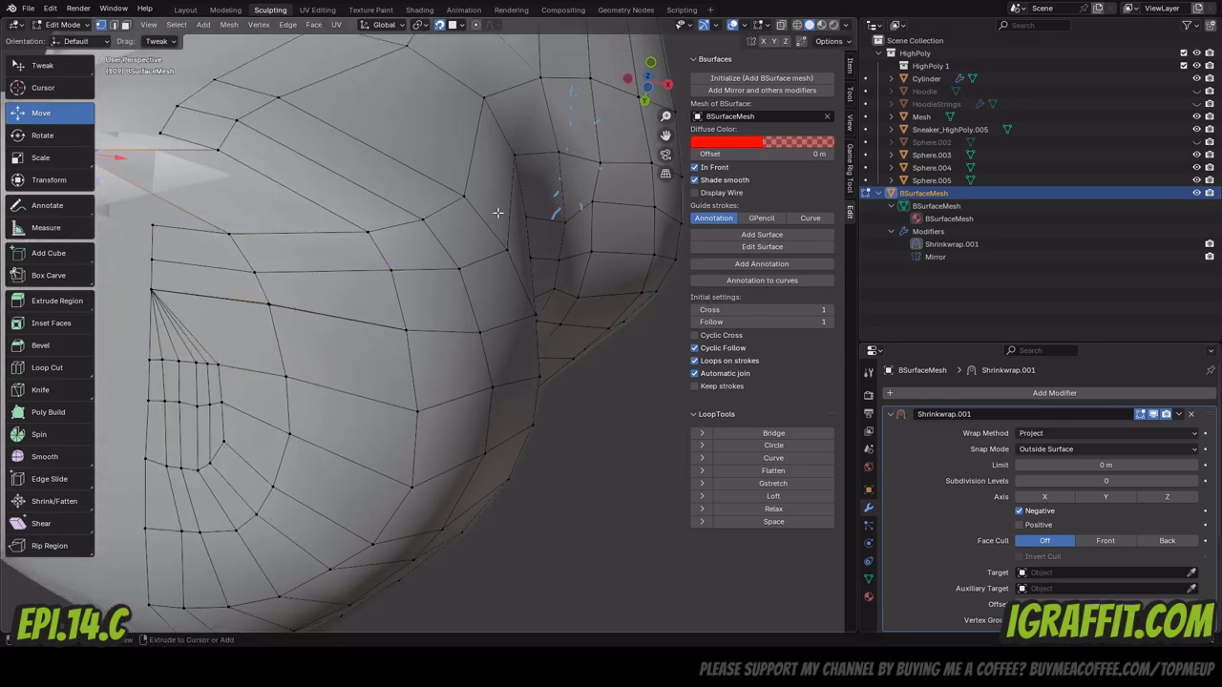
key(ctrl+z)
click(229, 233)
key(g)
click(229, 234)
click(392, 269)
scroll(343, 256, down, 2)
key(ctrl+z)
key(ctrl+z)
key(ctrl+z)
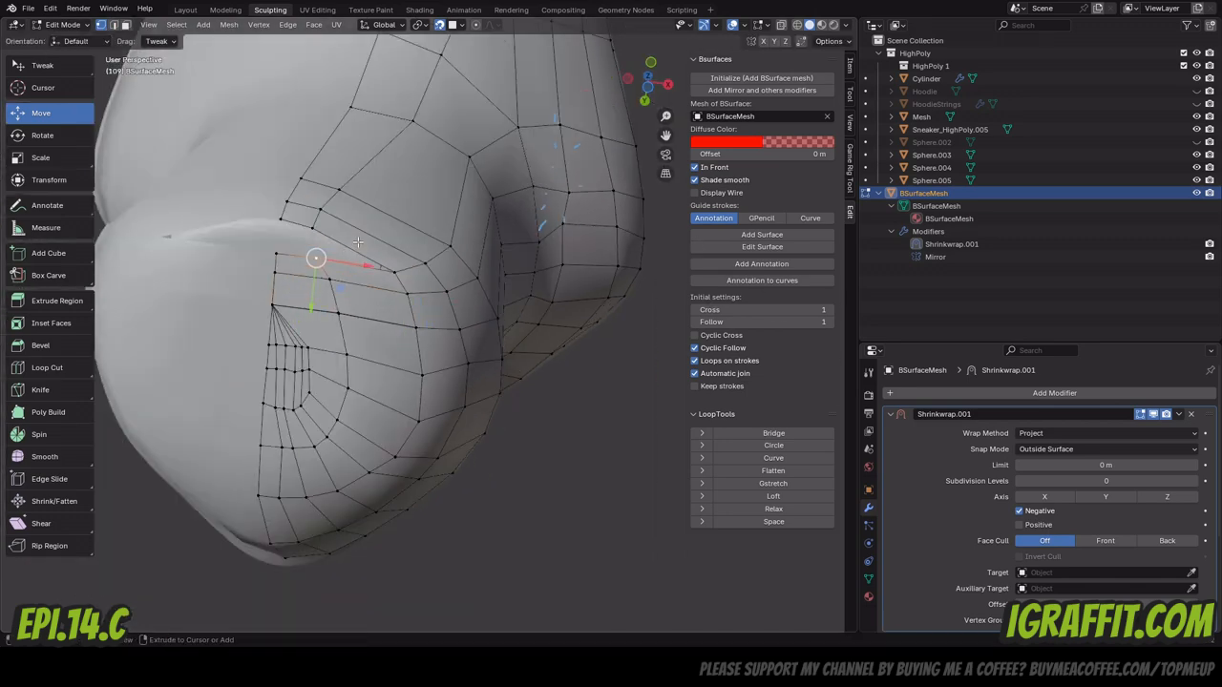
Extrude the neck's front rim edge over the gap and merge its vertices with the underside patch.
key(2)
click(297, 226)
key(e)
click(289, 247)
scroll(286, 244, up, 2)
right_click(167, 213)
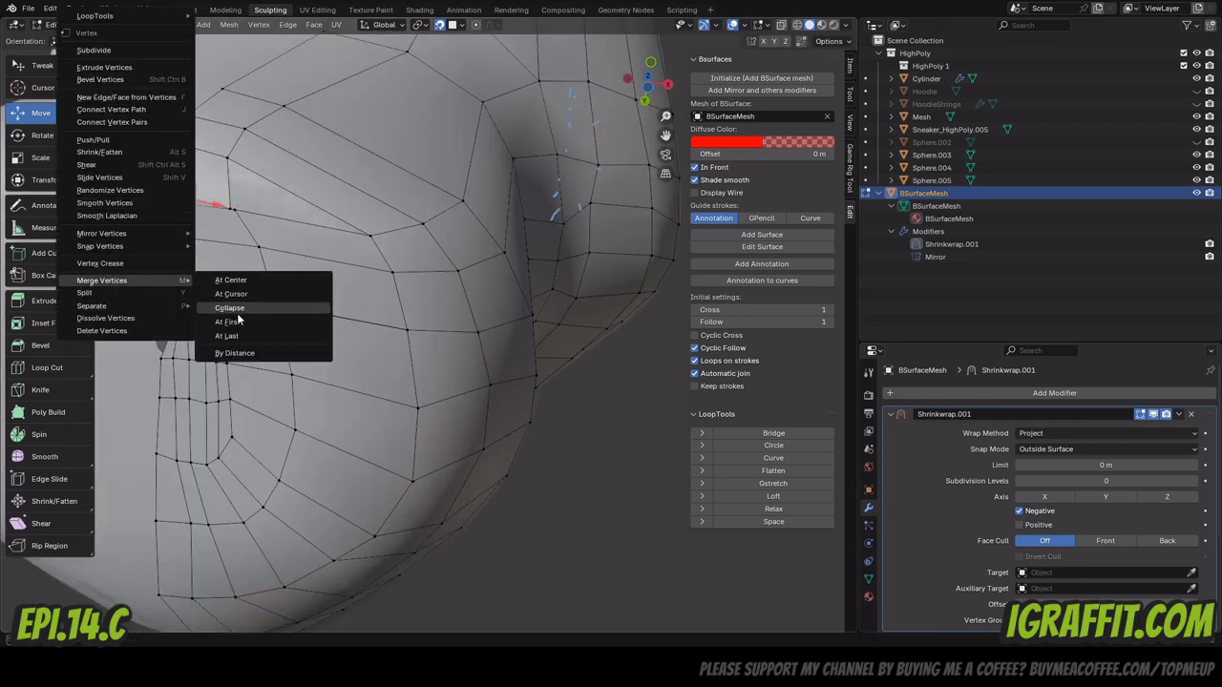
click(237, 323)
right_click(237, 218)
click(323, 335)
Merge the remaining vertex pair at the side of the underside gap with At Last.
middle_drag(322, 335, 439, 334)
scroll(401, 353, up, 2)
click(382, 360)
shift+click(442, 331)
right_click(444, 331)
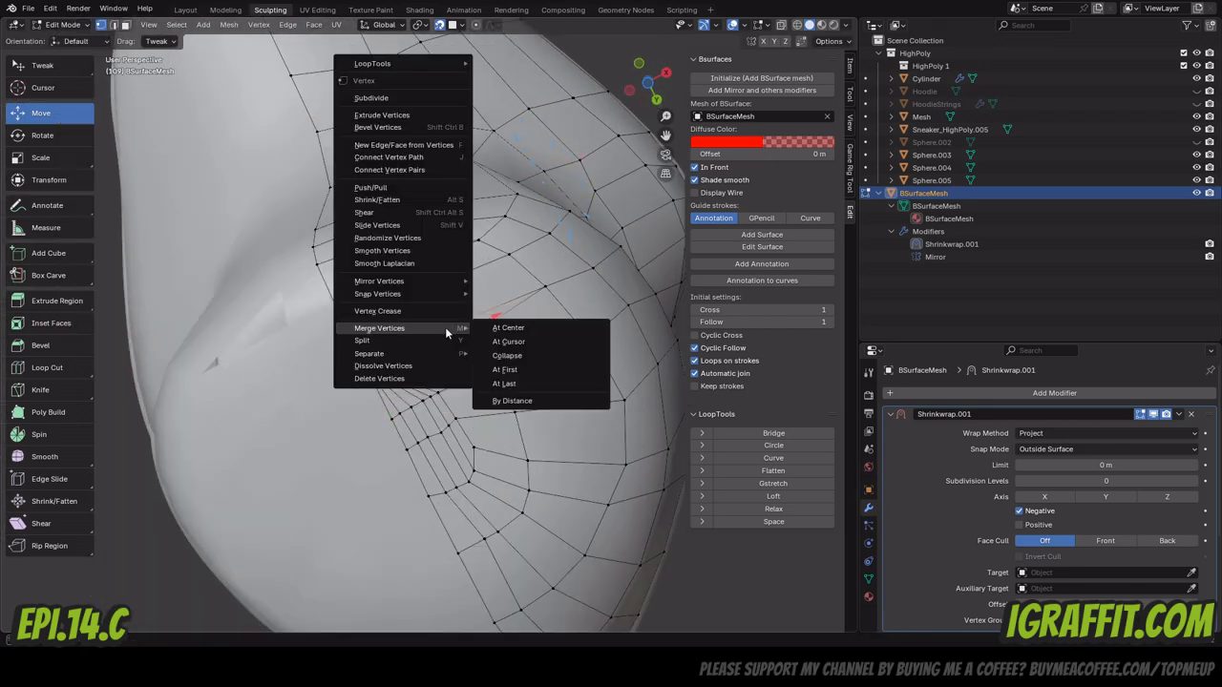
click(499, 384)
Adjust a vertex at the back of the neck, add a loop cut around the neck and save the file.
middle_drag(499, 385, 377, 232)
click(488, 246)
scroll(515, 229, down, 5)
middle_drag(488, 246, 519, 238)
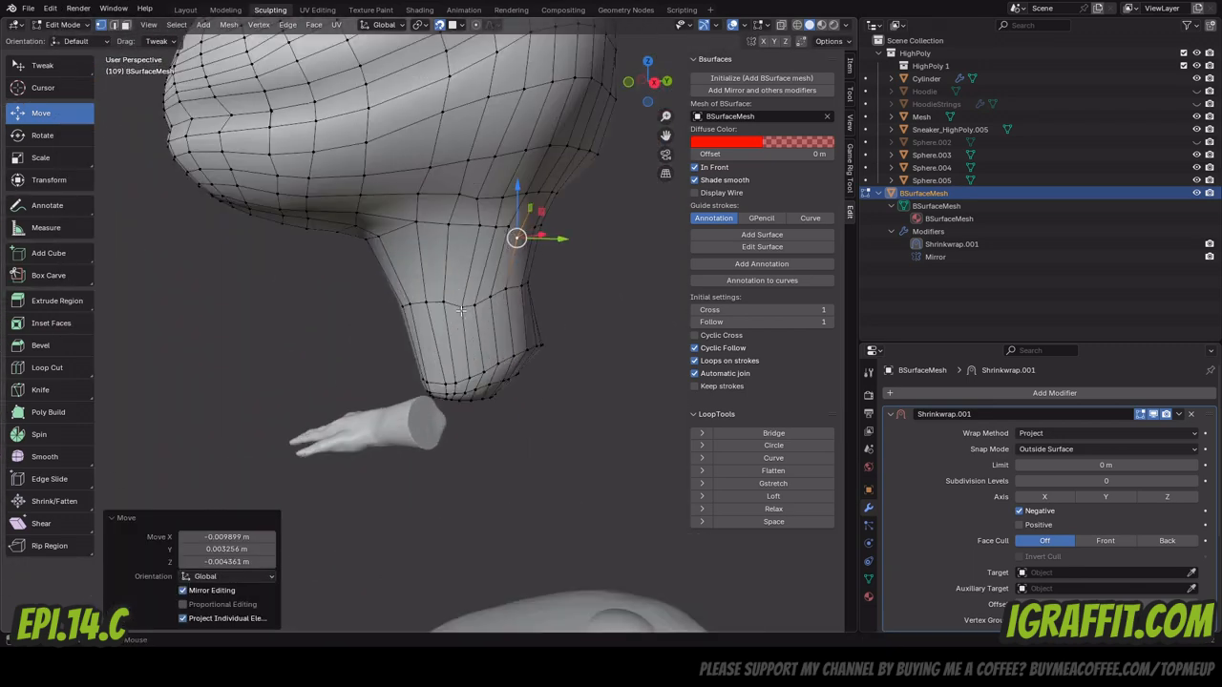
key(ctrl+r)
click(482, 298)
right_click(535, 305)
click(553, 330)
key(ctrl+s)
Examine the mesh around the eye opening.
right_click(480, 231)
click(480, 231)
click(601, 238)
mouse_move(649, 84)
mouse_down()
mouse_move(625, 47)
mouse_move(602, 81)
mouse_move(647, 88)
mouse_up()
scroll(647, 88, down, 3)
scroll(654, 101, up, 6)
shift+middle_drag(665, 136, 182, 11)
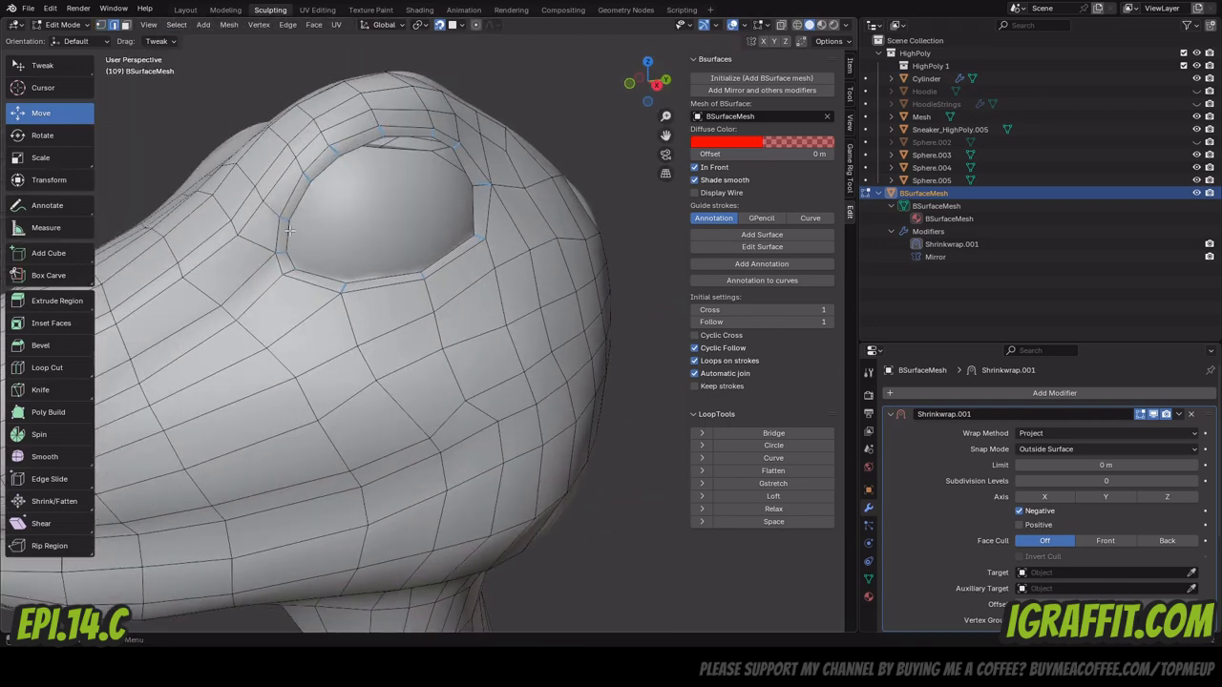
Try to extrude the upper eye-rim edges over the eyeball and merge the front corner vertices, and undo it.
shift+click(408, 138)
key(e)
click(410, 182)
mouse_move(410, 181)
middle_down()
mouse_move(373, 229)
mouse_move(406, 205)
middle_up()
scroll(406, 205, up, 3)
key(1)
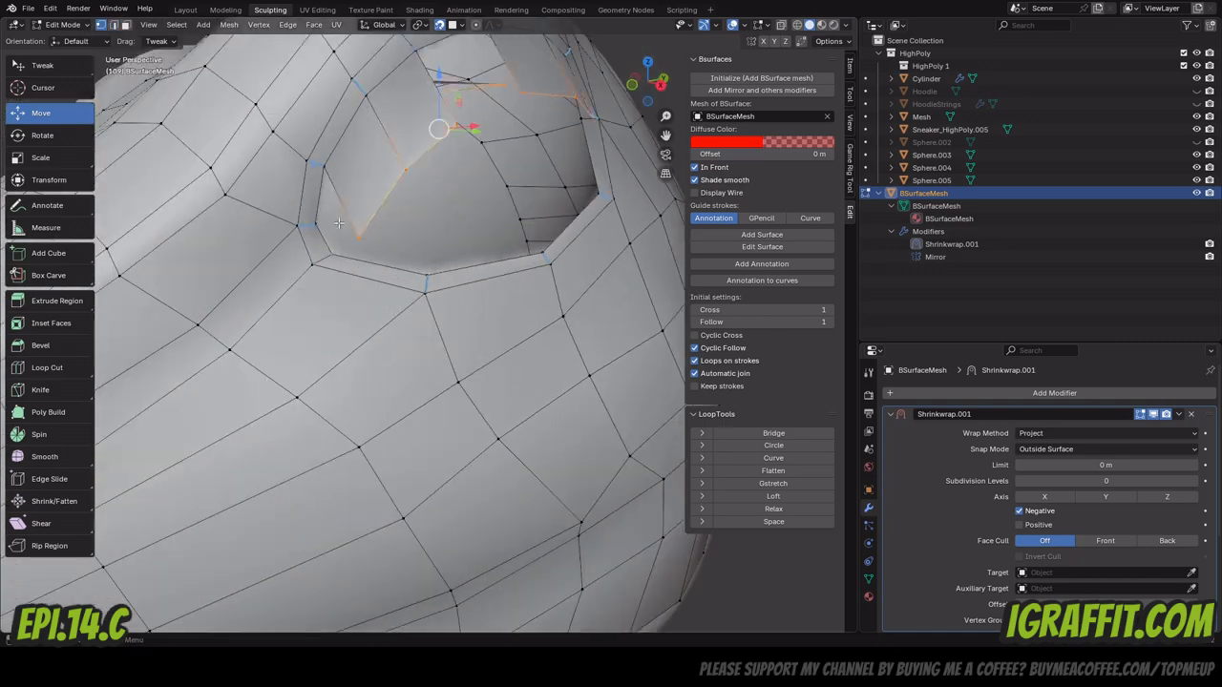
drag(351, 195, 353, 246)
shift+click(355, 245)
key(m)
click(355, 243)
middle_drag(355, 243, 515, 219)
scroll(382, 215, up, 2)
key(ctrl+z)
key(ctrl+z)
key(ctrl+z)
key(ctrl+z)
Extrude the upper eye-rim edges down over the eyeball and adjust the new strip's front and rear corner vertices.
key(e)
click(544, 287)
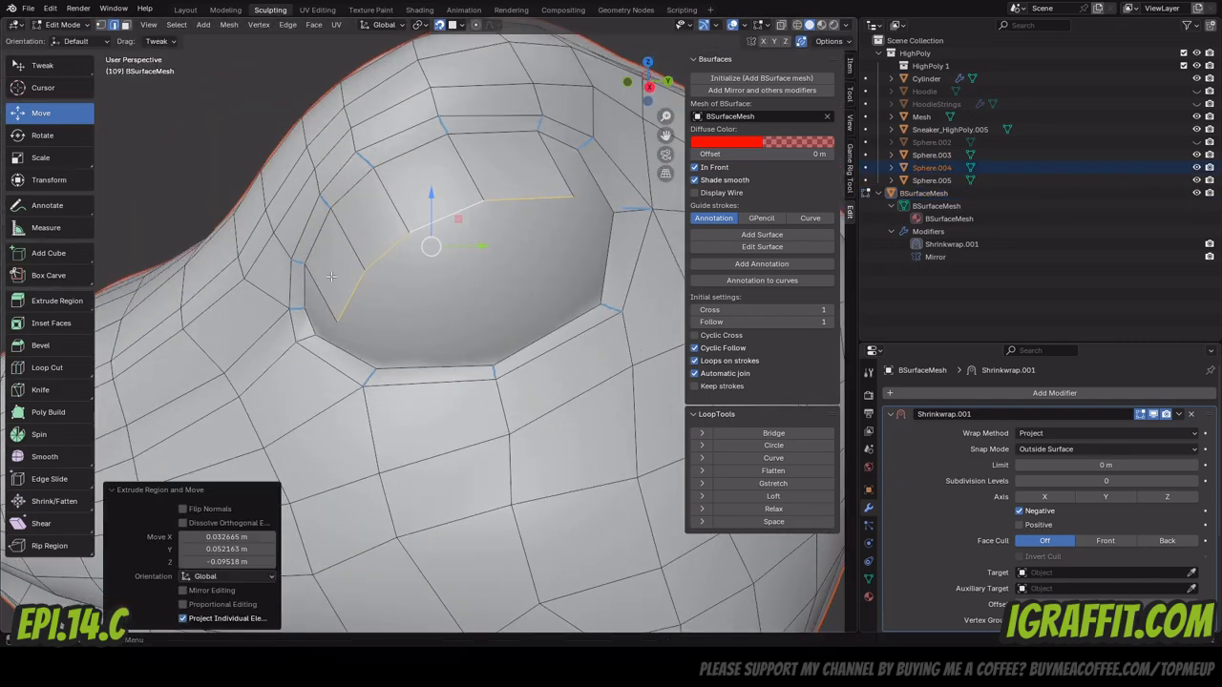
key(1)
middle_drag(668, 97, 401, 229)
drag(337, 321, 334, 327)
drag(608, 215, 608, 218)
scroll(387, 250, down, 3)
middle_drag(386, 250, 429, 265)
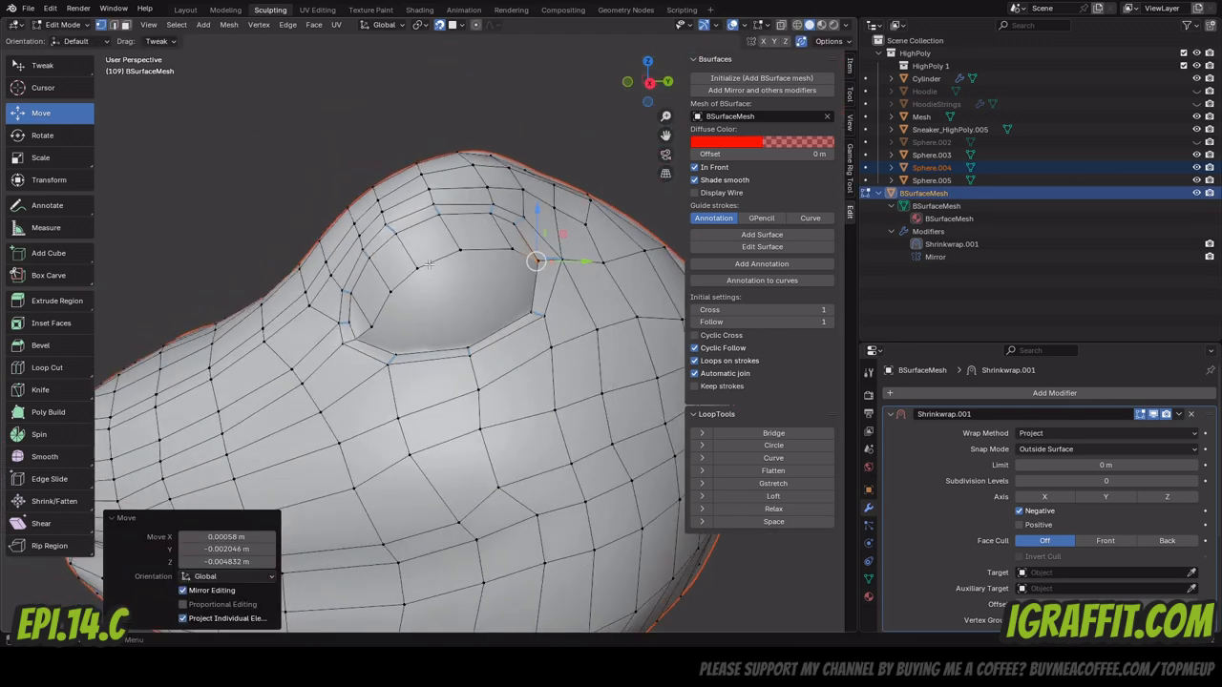
Extrude the strip's lower edges another row down across the eyeball, then scale and reposition the new row.
scroll(352, 393, up, 2)
click(114, 25)
click(337, 336)
ctrl+click(513, 217)
shift+click(566, 224)
key(e)
click(495, 284)
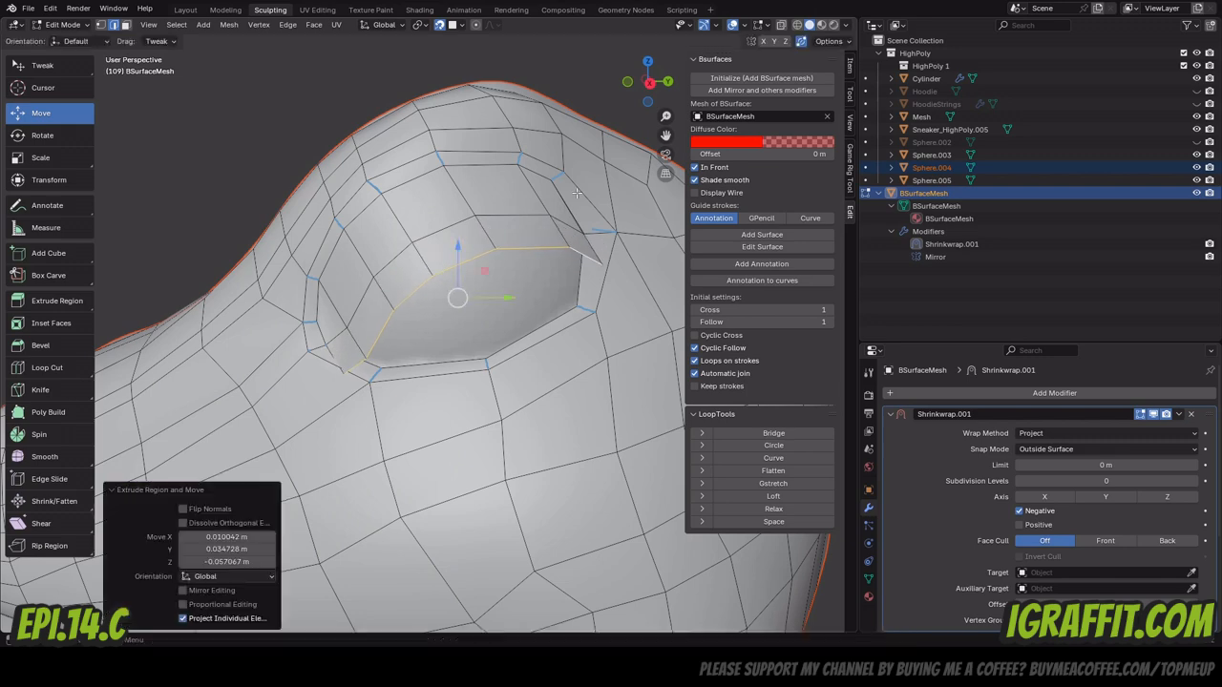
key(s)
drag(485, 287, 482, 289)
key(g)
drag(482, 289, 489, 301)
mouse_move(658, 94)
mouse_down()
mouse_move(645, 107)
mouse_move(653, 88)
mouse_move(635, 90)
mouse_up()
scroll(477, 305, down, 2)
Add one loop cut down the cheek below the eye and adjust the vertices near the lower eye rim.
key(ctrl+r)
click(452, 357)
scroll(420, 287, up, 2)
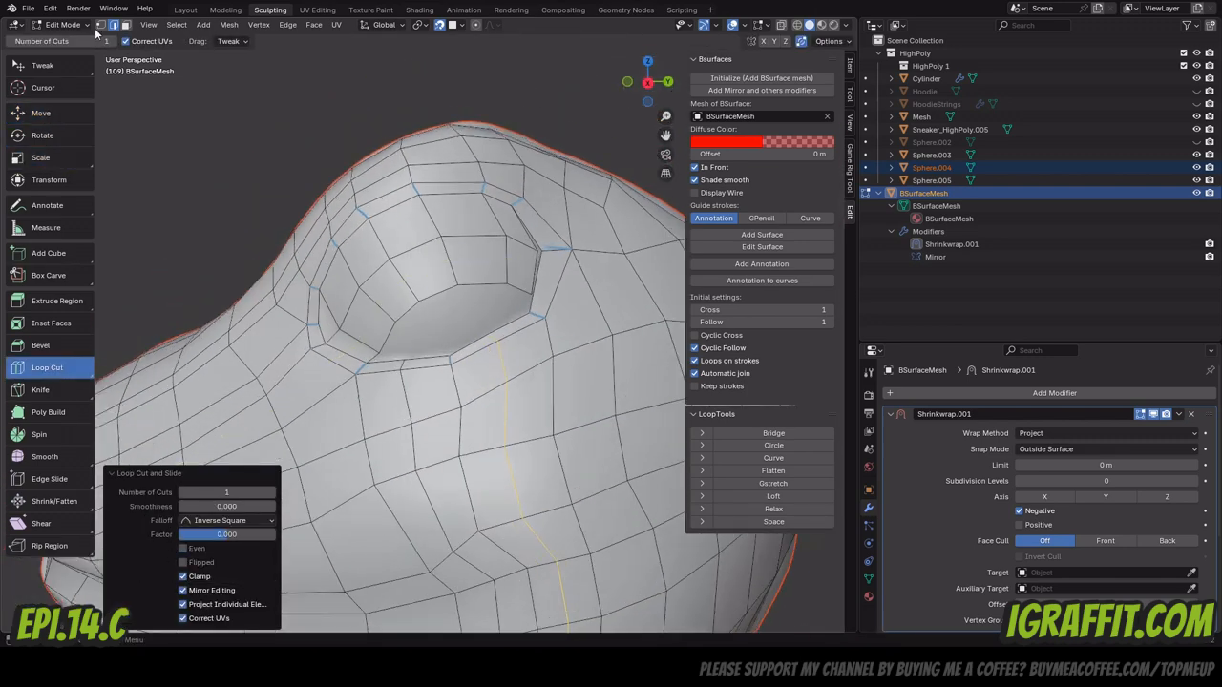
click(102, 26)
click(67, 114)
click(401, 364)
scroll(395, 382, up, 2)
drag(394, 385, 391, 381)
mouse_move(392, 382)
middle_down()
mouse_move(324, 382)
mouse_move(400, 363)
middle_up()
click(352, 368)
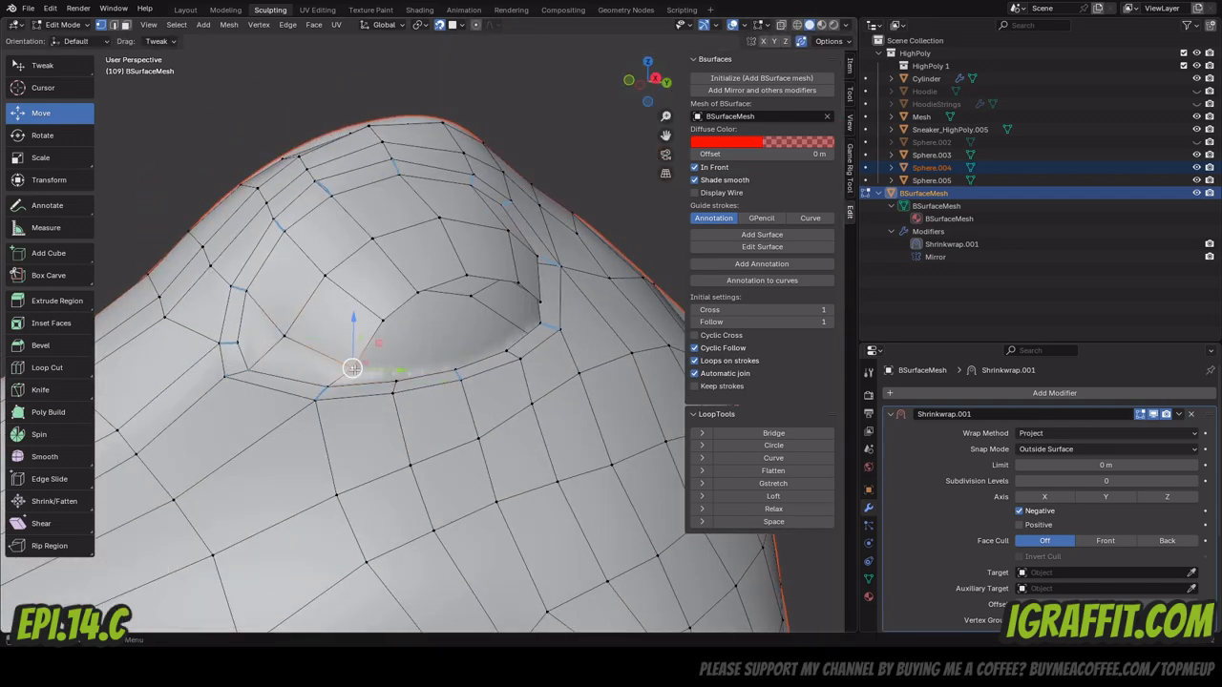
drag(352, 368, 349, 363)
middle_drag(349, 363, 268, 362)
middle_drag(381, 325, 449, 315)
Move the vertex at the eye's rear corner and merge the corner vertex pair with At Last.
click(604, 227)
drag(604, 227, 618, 225)
middle_drag(619, 225, 516, 124)
scroll(391, 229, up, 2)
shift+click(384, 222)
shift+click(382, 220)
middle_drag(383, 222, 358, 272)
right_click(350, 278)
click(429, 330)
scroll(439, 287, down, 3)
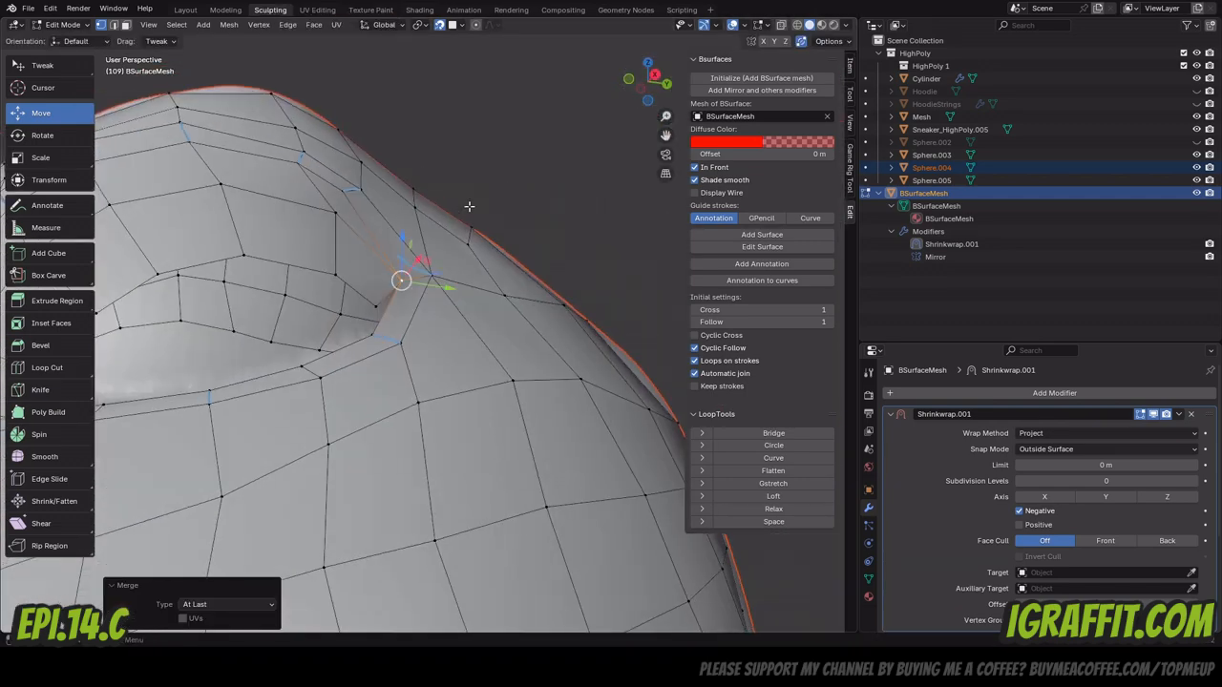
middle_drag(469, 204, 411, 248)
scroll(362, 267, down, 2)
Bring the eye patch's lower vertex to the rear of the lower eye rim and merge it with At Last.
click(317, 260)
middle_drag(315, 259, 395, 327)
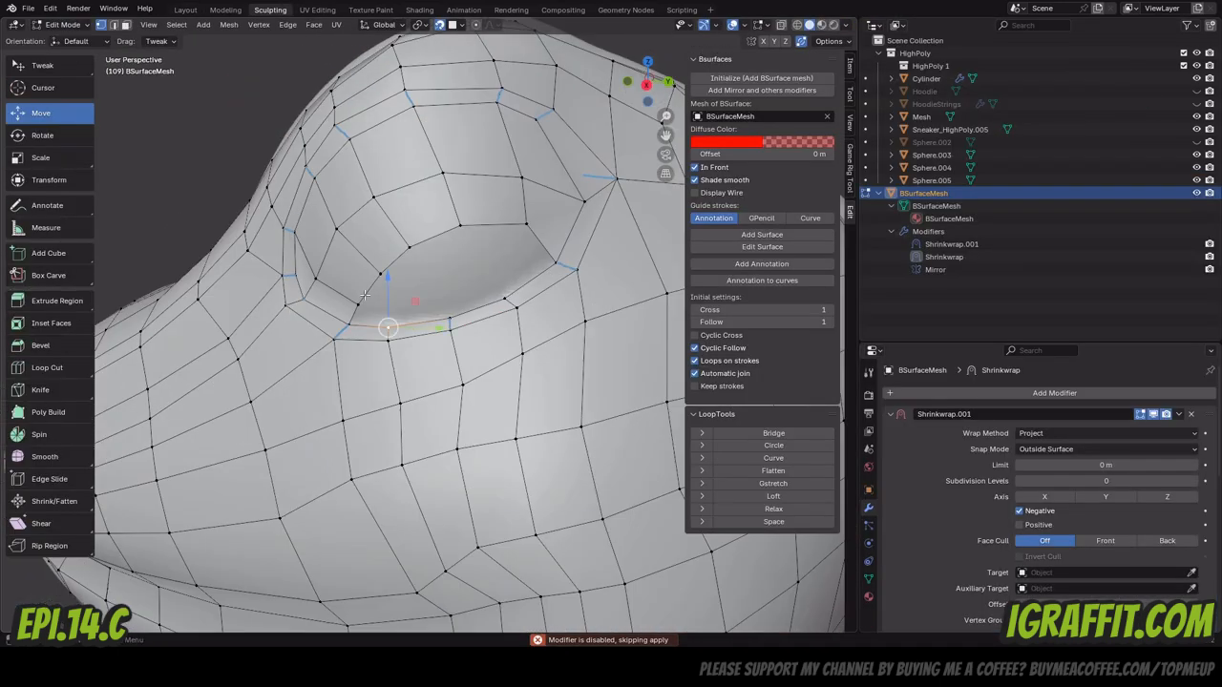
key(g)
click(492, 277)
click(100, 25)
right_click(517, 308)
click(595, 361)
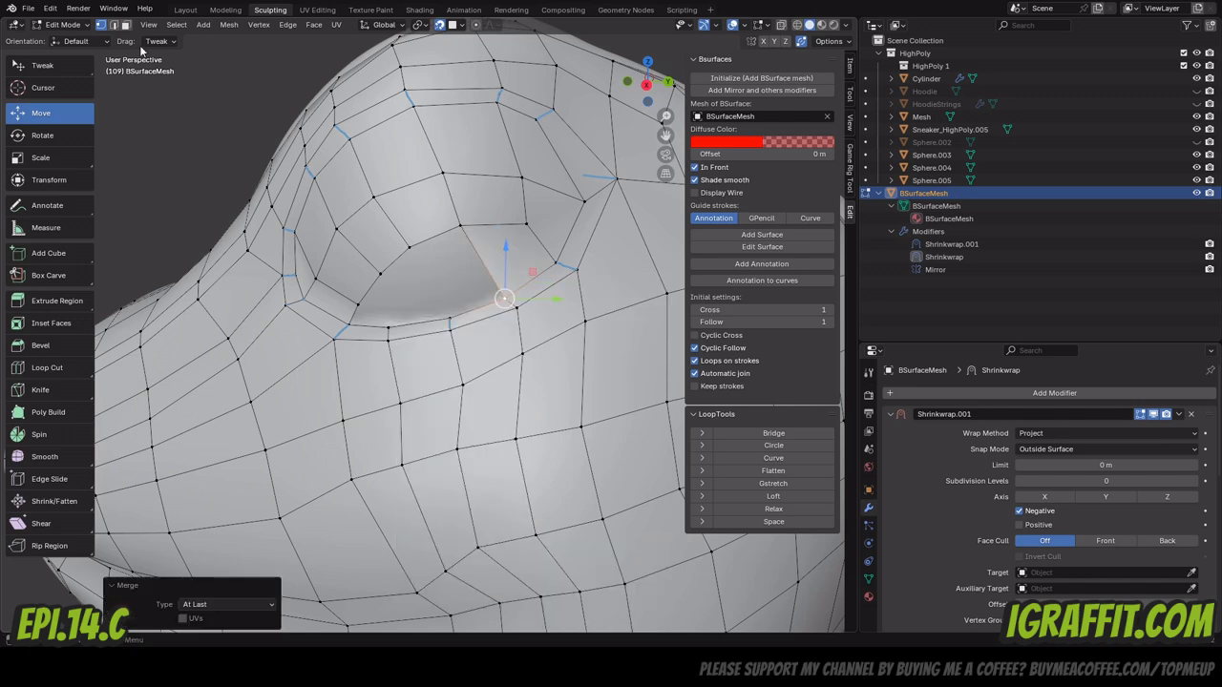
Extrude the remaining edges across the eye gap and merge the vertices onto the lower rim with At Last.
key(e)
click(429, 286)
key(e)
click(402, 311)
click(100, 25)
click(422, 341)
shift+click(388, 329)
right_click(389, 329)
click(467, 381)
scroll(381, 296, up, 3)
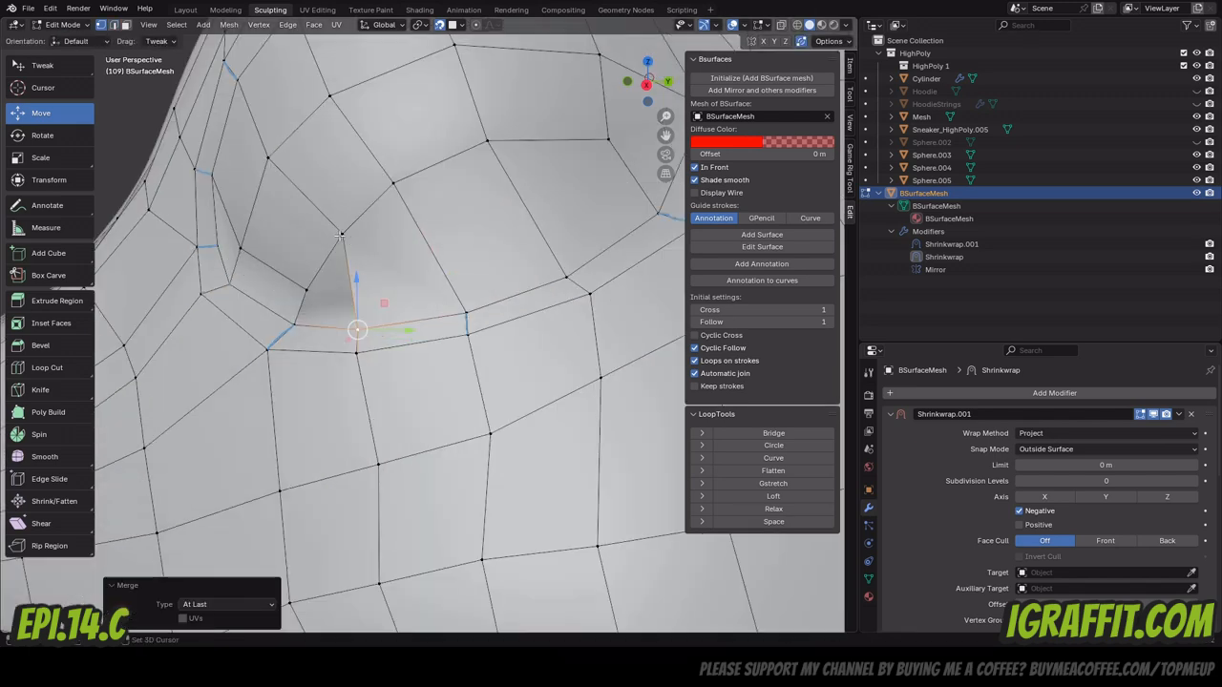
Reposition the vertices across the eye patch to even out its quads and save the file.
drag(394, 183, 412, 197)
scroll(412, 197, down, 3)
drag(521, 216, 532, 227)
drag(414, 182, 410, 217)
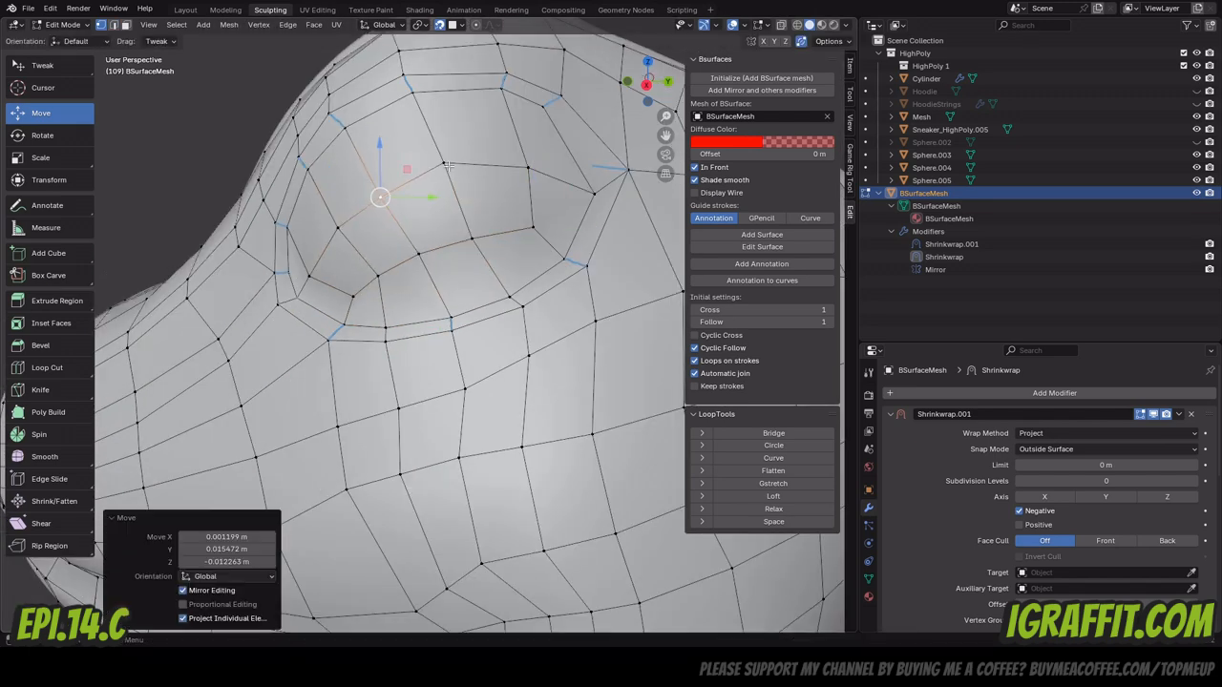
middle_drag(411, 218, 352, 329)
drag(421, 264, 428, 282)
drag(509, 193, 521, 196)
drag(444, 193, 458, 227)
scroll(429, 286, down, 4)
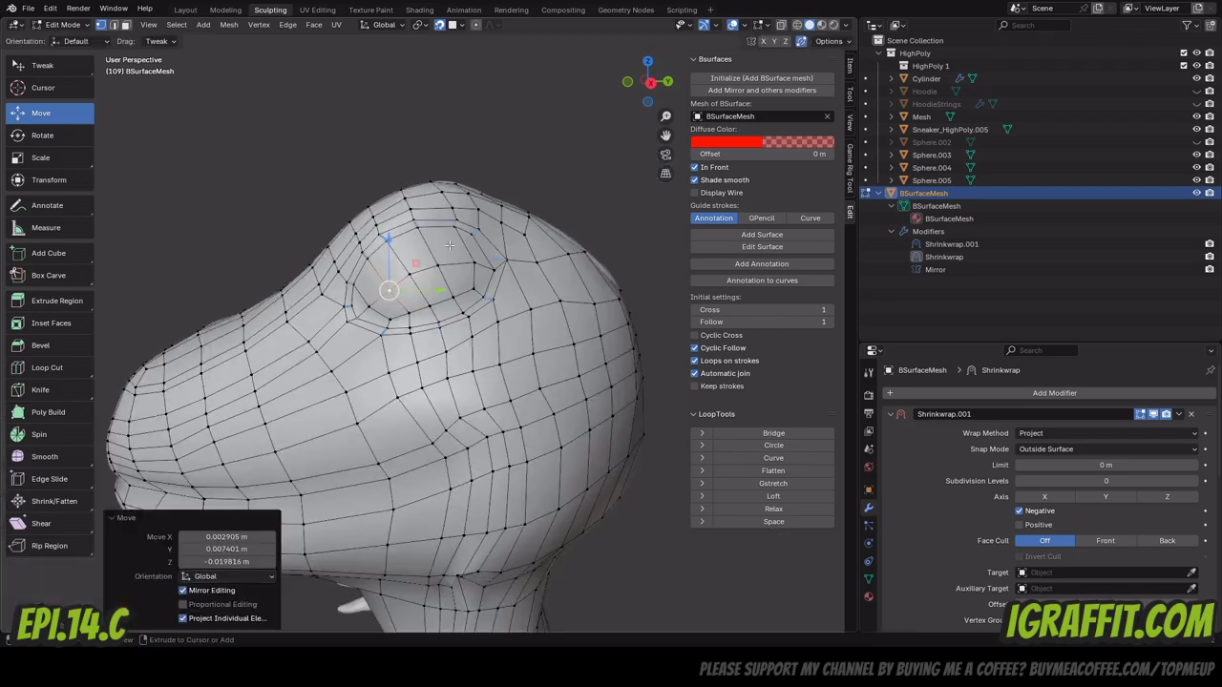
key(ctrl+s)
Adjust four more eye-patch vertices from another angle to follow the eyeball's curvature.
drag(649, 83, 535, 86)
scroll(381, 286, up, 4)
drag(352, 259, 336, 237)
drag(446, 213, 435, 179)
drag(511, 208, 503, 189)
drag(359, 321, 354, 300)
scroll(400, 315, down, 5)
middle_drag(401, 315, 420, 305)
scroll(420, 305, down, 3)
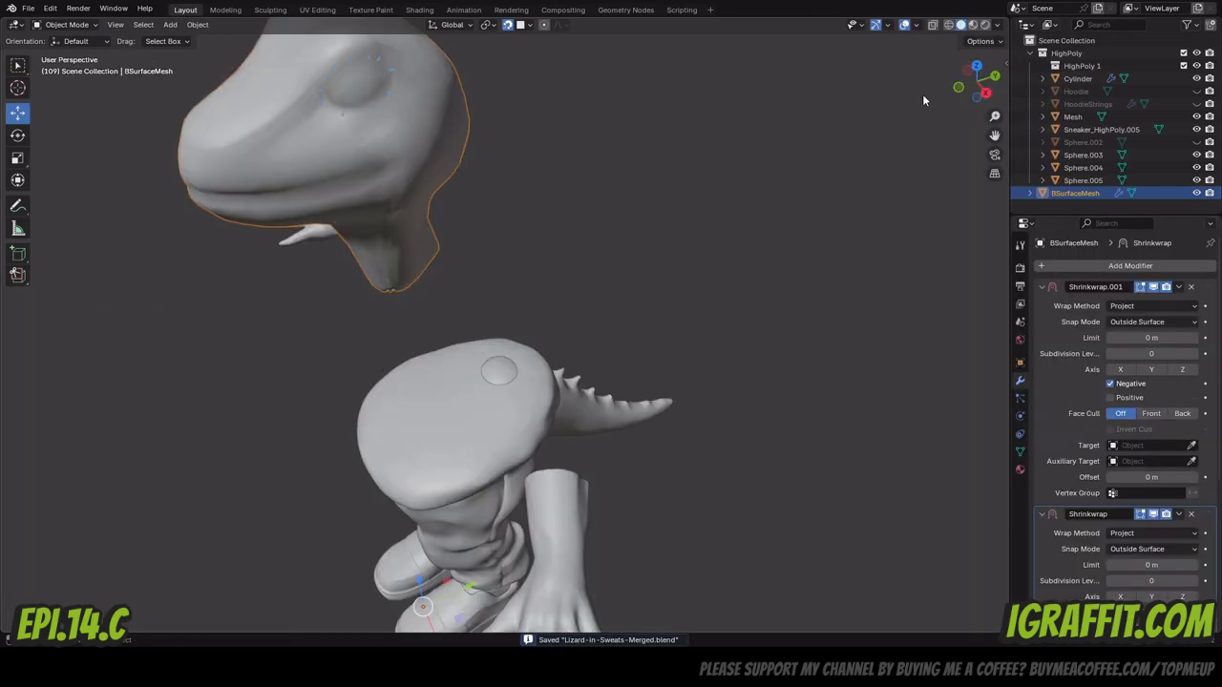
Try to apply the Shrinkwrap.001 modifier on BSurfaceMesh in Object Mode.
scroll(922, 101, down, 2)
click(1179, 287)
click(1137, 300)
click(1179, 287)
click(1151, 301)
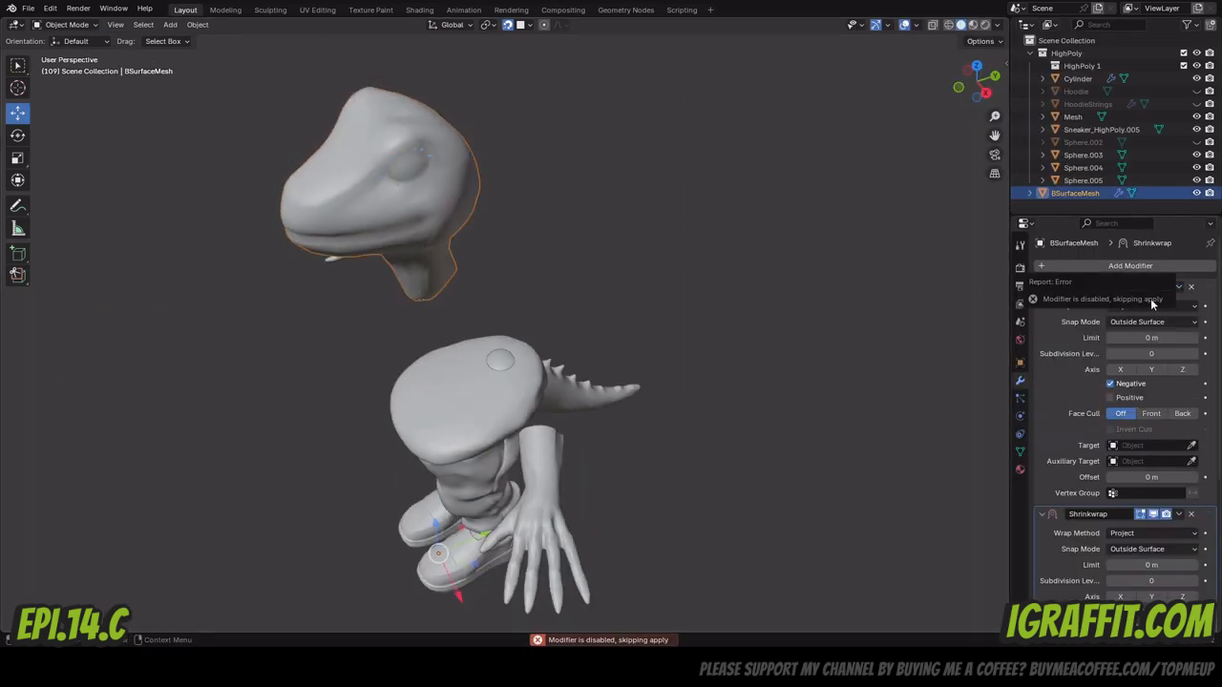
click(840, 248)
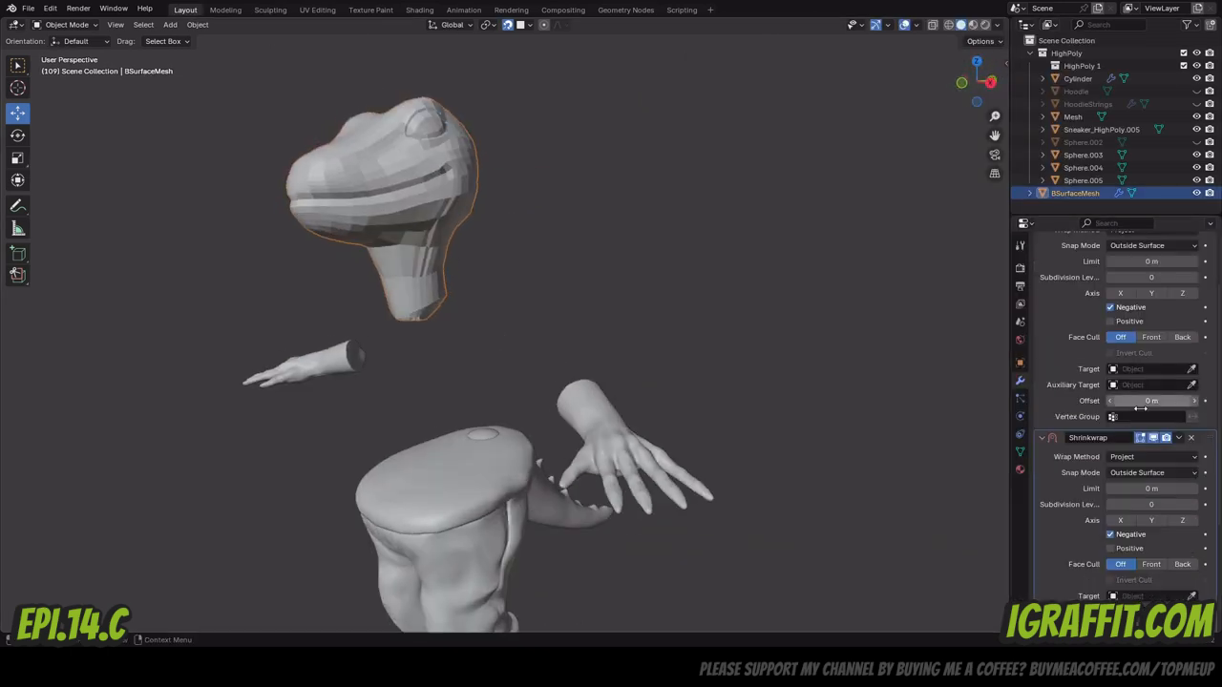
click(1178, 286)
click(1117, 304)
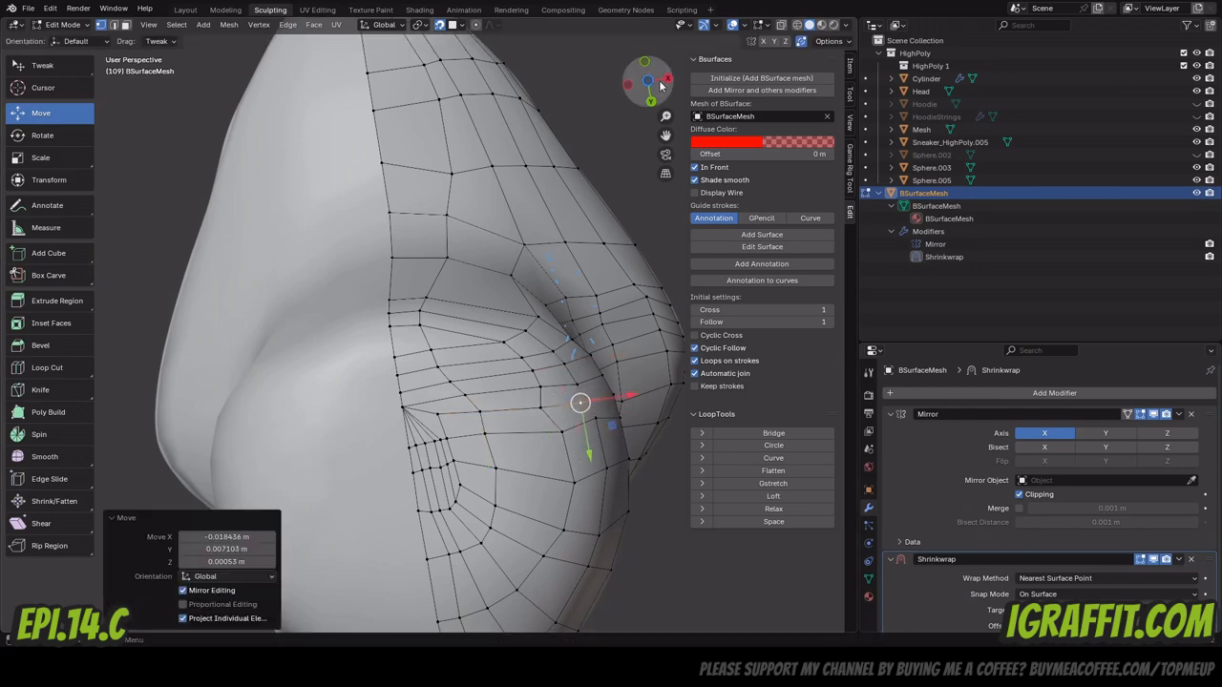
Inspect the retopologized head and place the Mirror modifier after the Shrinkwrap modifier in the stack.
drag(653, 86, 661, 91)
scroll(661, 92, down, 5)
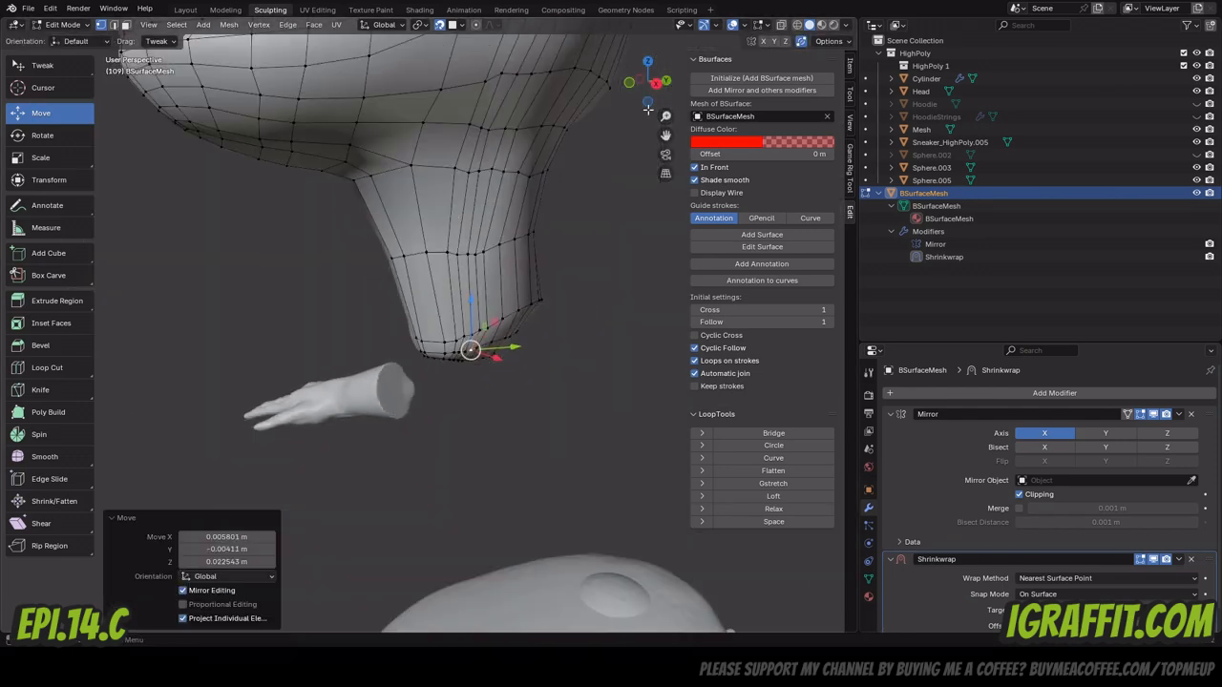
click(1179, 413)
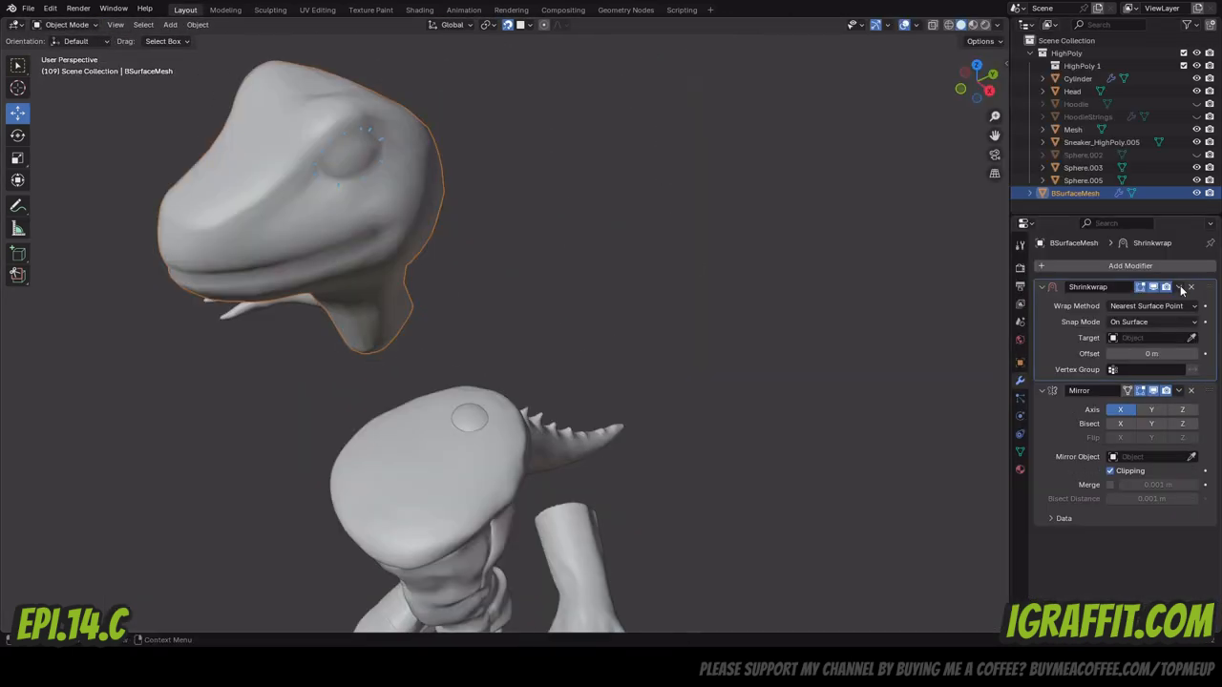
In front view with X-ray on, select the centre-line vertices, align them along X to the mirror axis, and save the file.
mouse_move(882, 39)
middle_down()
mouse_move(401, 550)
mouse_move(487, 539)
middle_up()
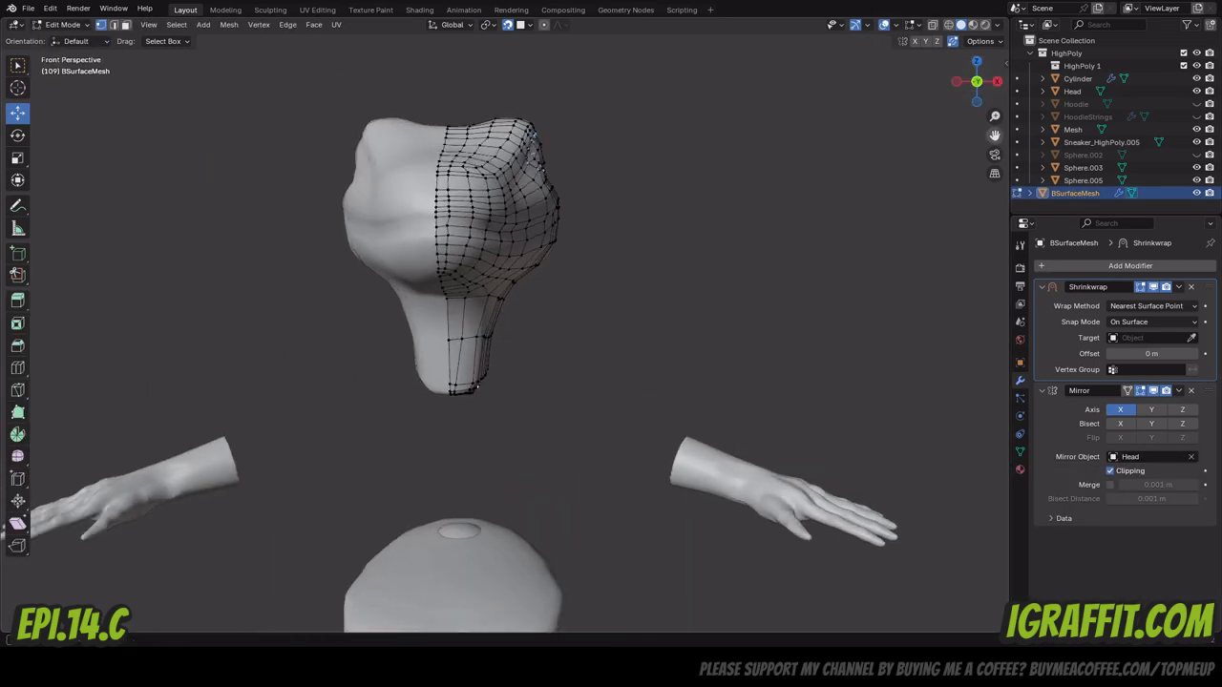
click(931, 25)
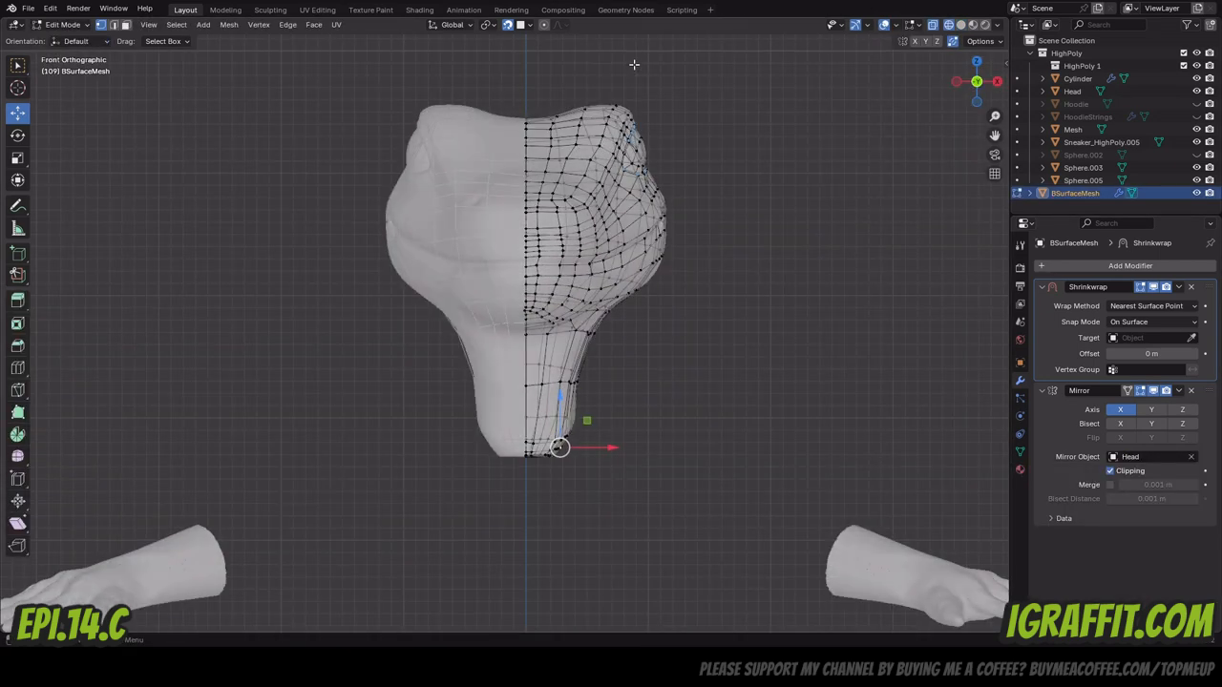
drag(509, 113, 532, 464)
click(17, 158)
drag(579, 283, 477, 270)
click(17, 113)
key(ctrl+s)
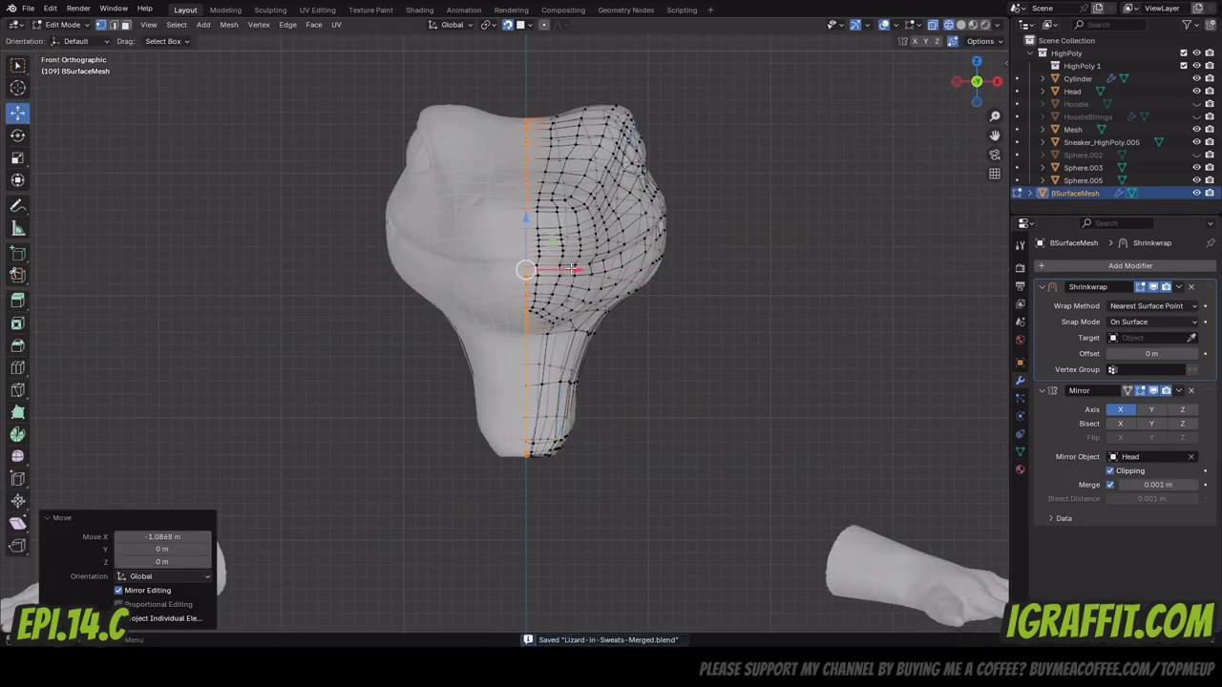
Turn off X-ray, select the whole retopology mesh in Edit Mode, and clear the Mirror modifier's mirror object.
click(62, 25)
click(76, 39)
click(931, 24)
mouse_move(978, 88)
mouse_down()
mouse_move(934, 93)
mouse_move(966, 74)
mouse_move(970, 92)
mouse_up()
click(62, 25)
click(77, 39)
click(74, 25)
click(73, 54)
key(a)
click(229, 25)
click(286, 212)
key(Tab)
click(1190, 456)
In back view, select the centre-line vertices, move them along X onto the mirror axis, and return to Object Mode.
click(62, 25)
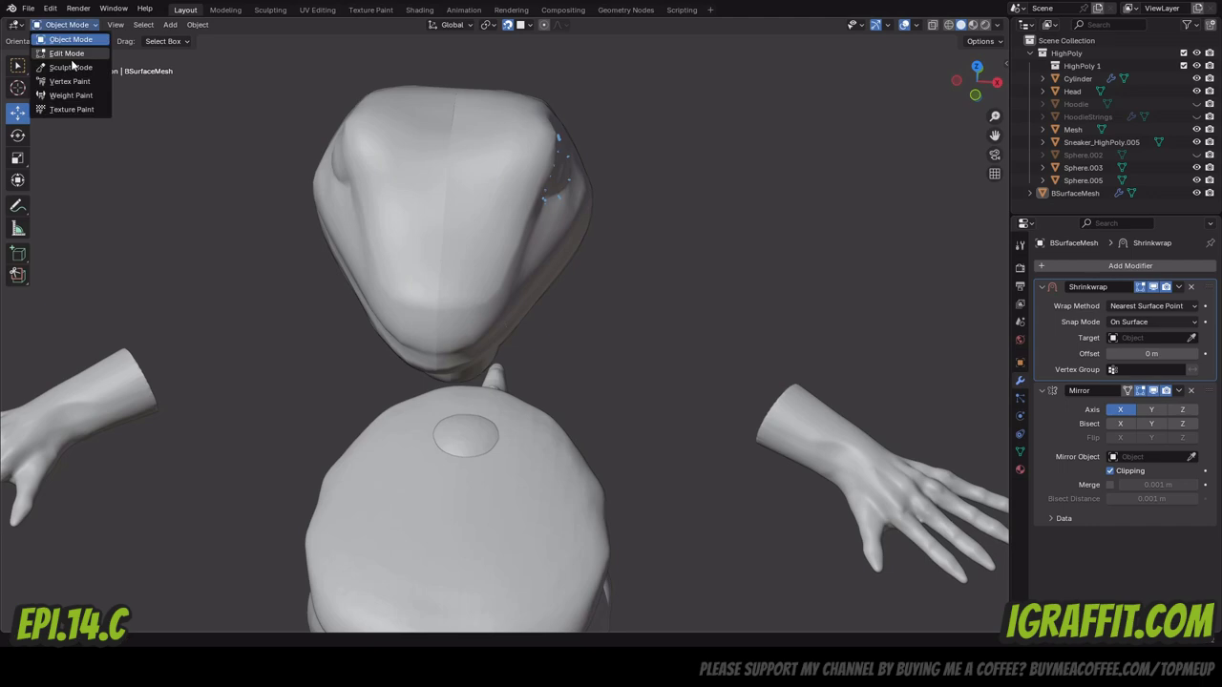
click(73, 54)
click(974, 95)
scroll(572, 286, up, 2)
drag(554, 55, 605, 524)
key(g)
key(x)
click(444, 263)
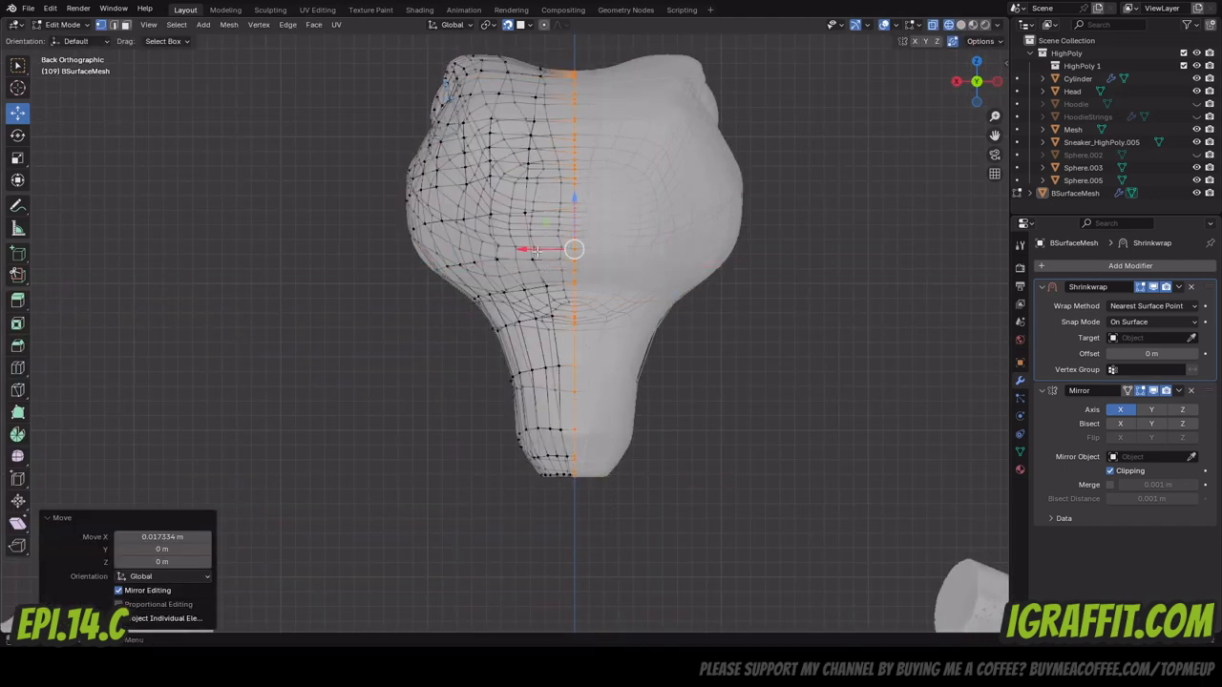
click(62, 24)
click(73, 53)
mouse_move(975, 81)
mouse_down()
mouse_move(788, 134)
mouse_move(959, 79)
mouse_move(983, 91)
mouse_up()
key(Tab)
Recalculate the normals of the high-poly Head mesh.
click(1072, 91)
click(997, 25)
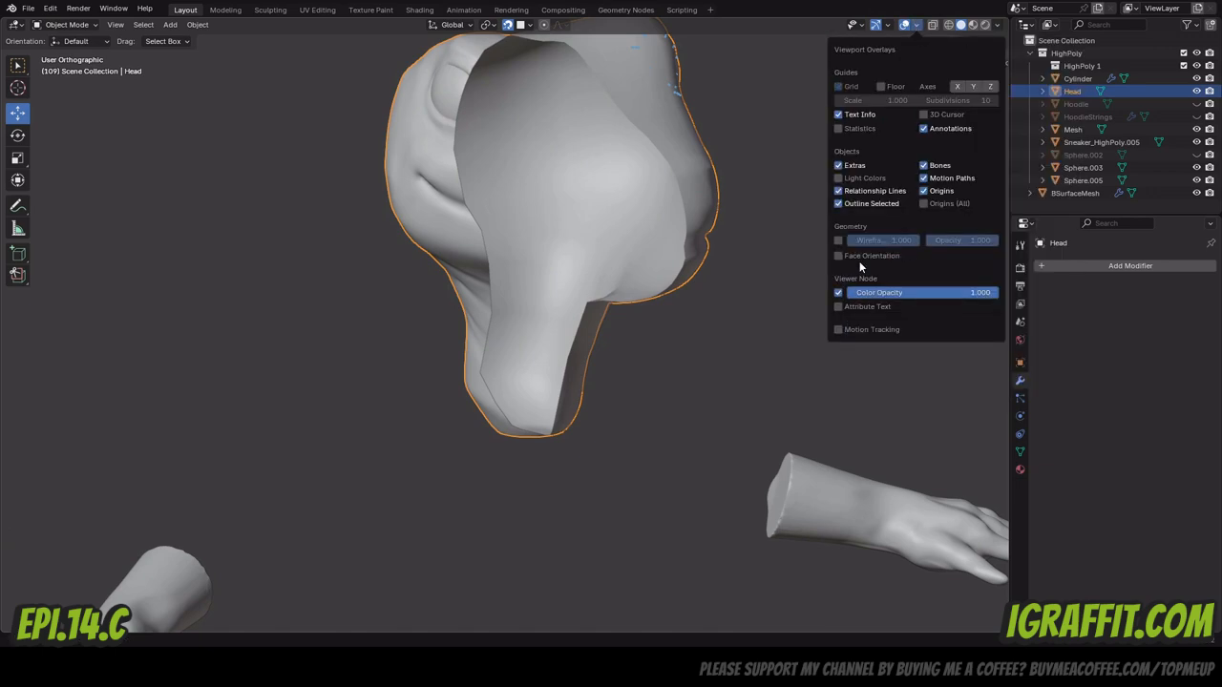
middle_drag(859, 261, 592, 296)
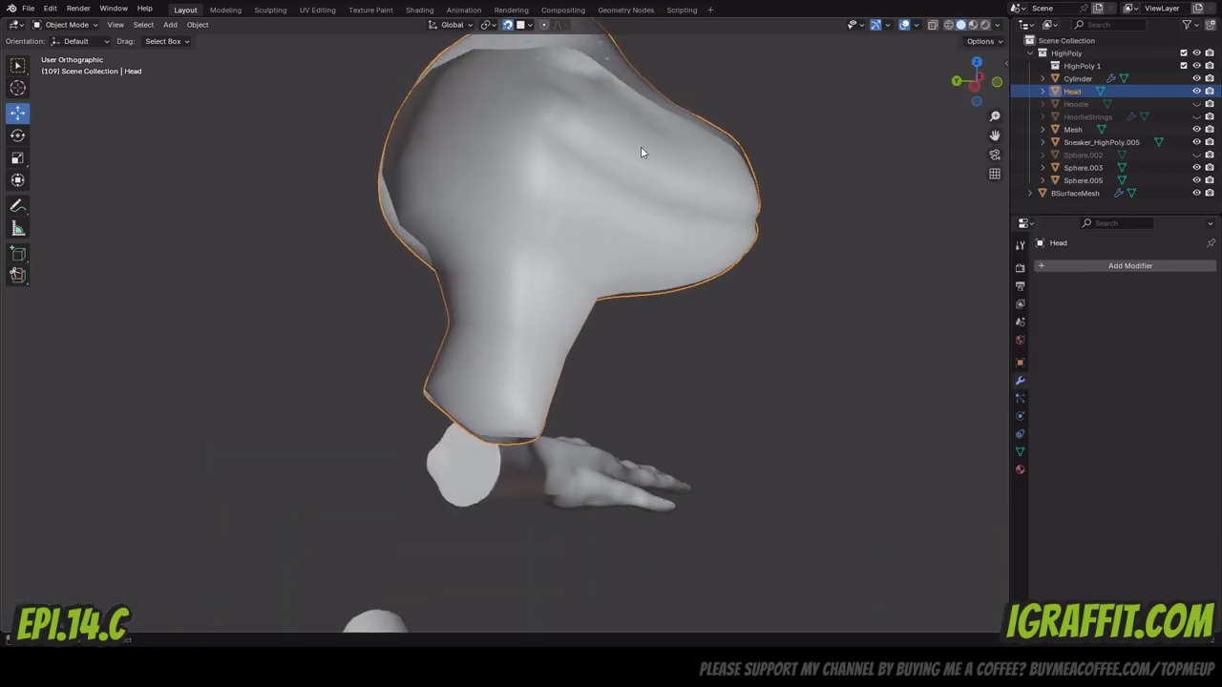
key(Tab)
click(229, 25)
mouse_move(245, 240)
click(394, 248)
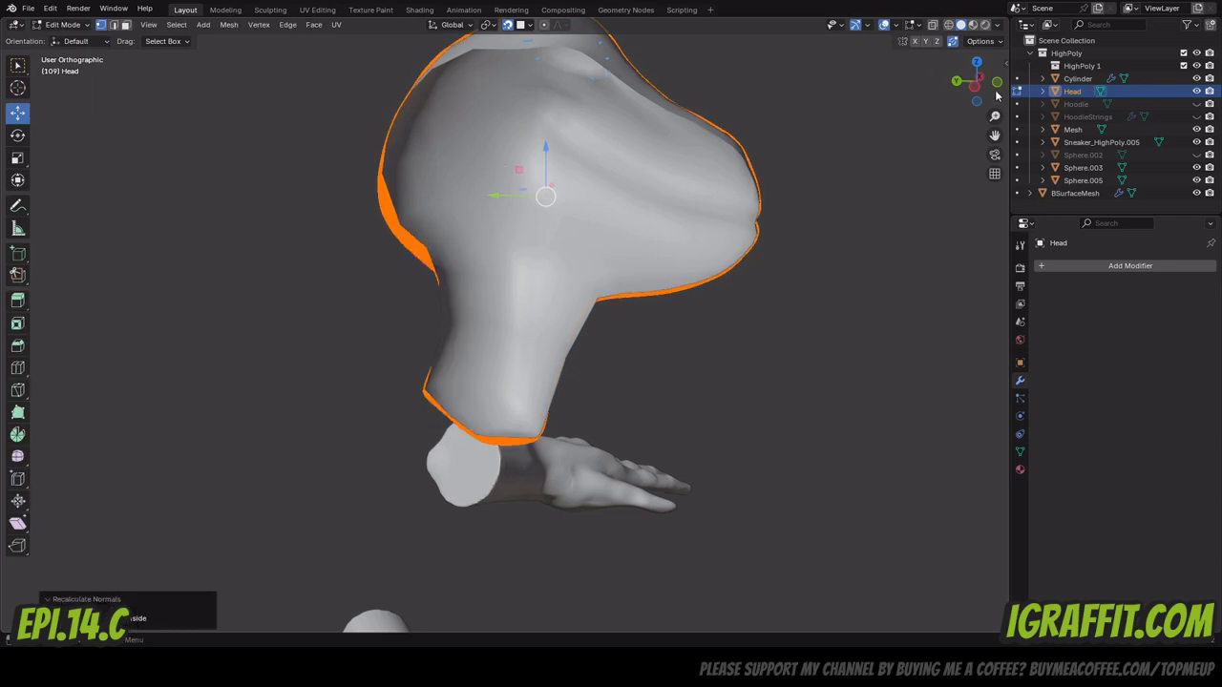
click(997, 25)
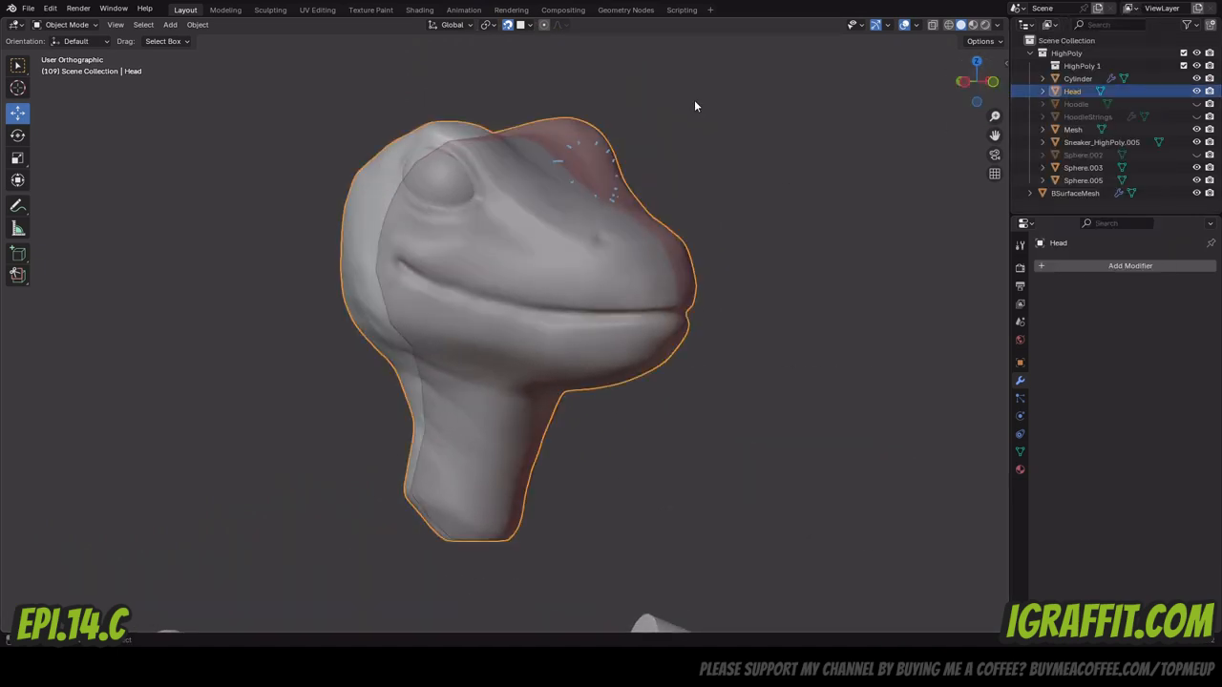
Add a Mirror modifier on the X axis with Clipping to BSurfaceMesh.
middle_drag(694, 106, 604, 163)
click(604, 163)
click(1145, 267)
text(mir)
click(1020, 288)
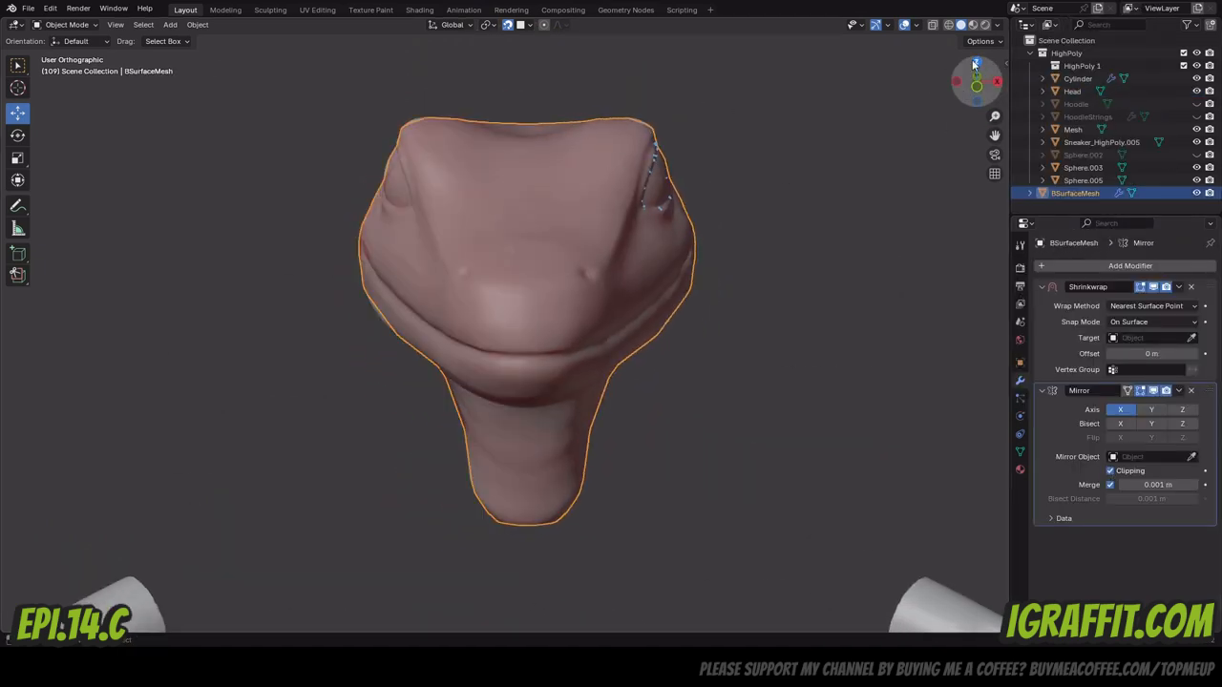
Apply the Mirror modifier on BSurfaceMesh.
drag(980, 84, 978, 63)
click(1179, 392)
click(1136, 403)
Try to apply the Shrinkwrap modifier on BSurfaceMesh without a target object.
click(1178, 286)
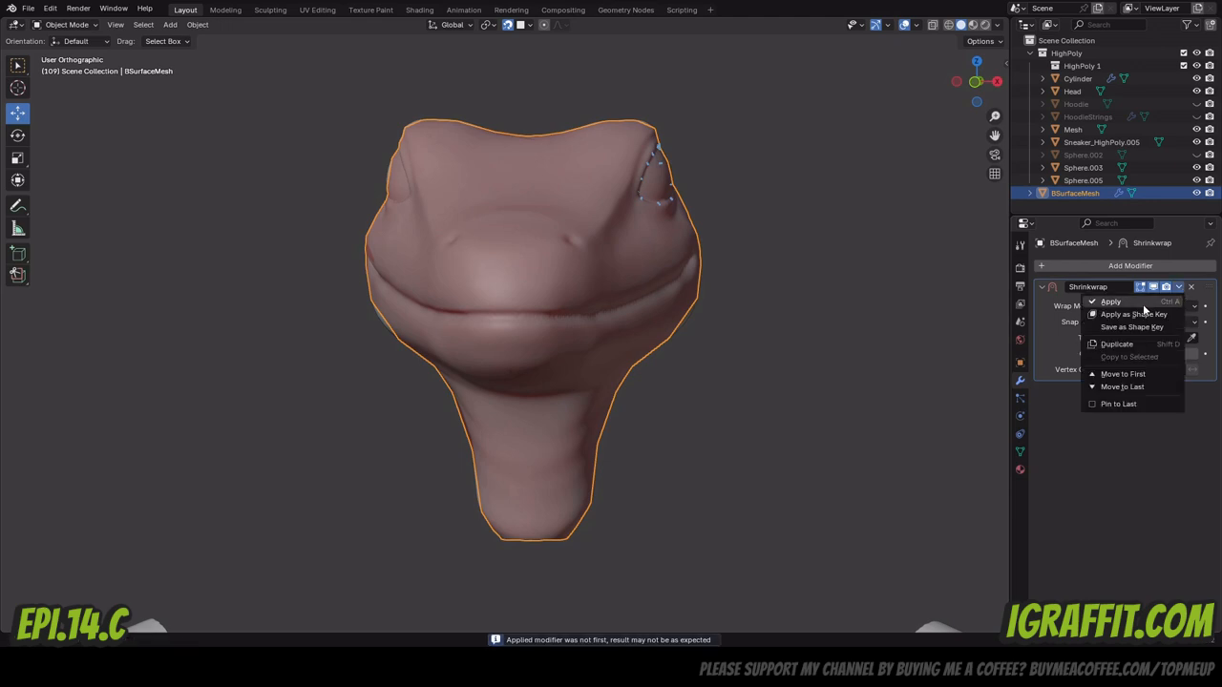
click(1142, 304)
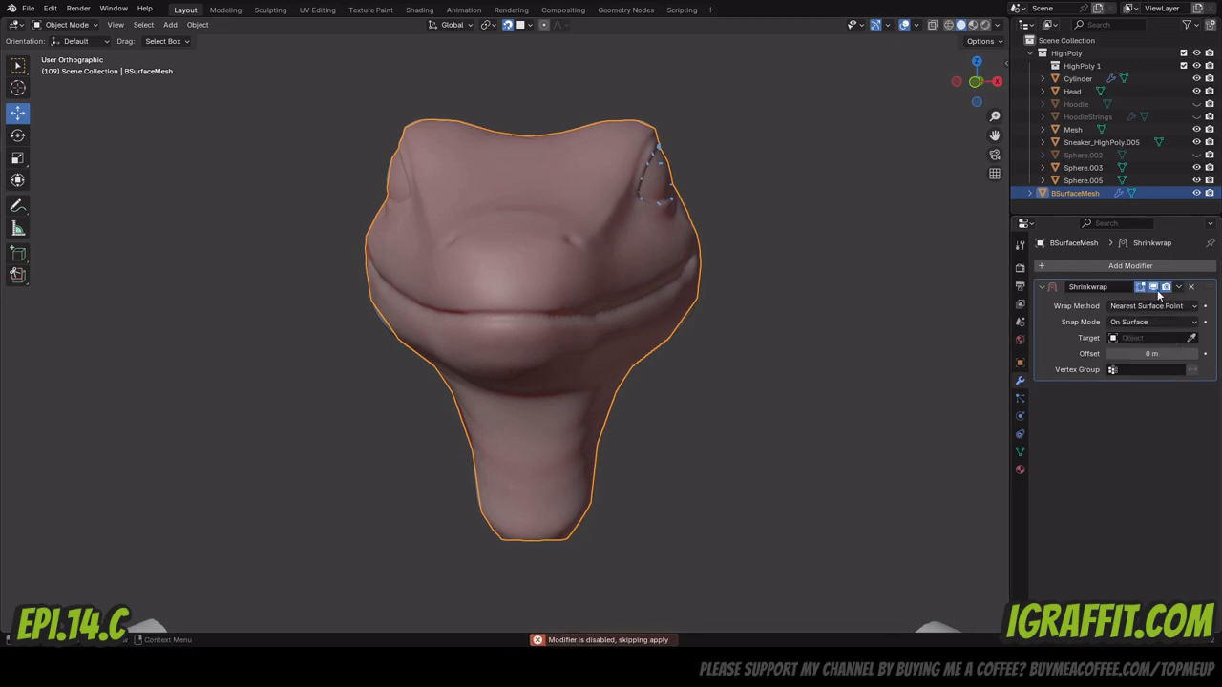
click(1179, 288)
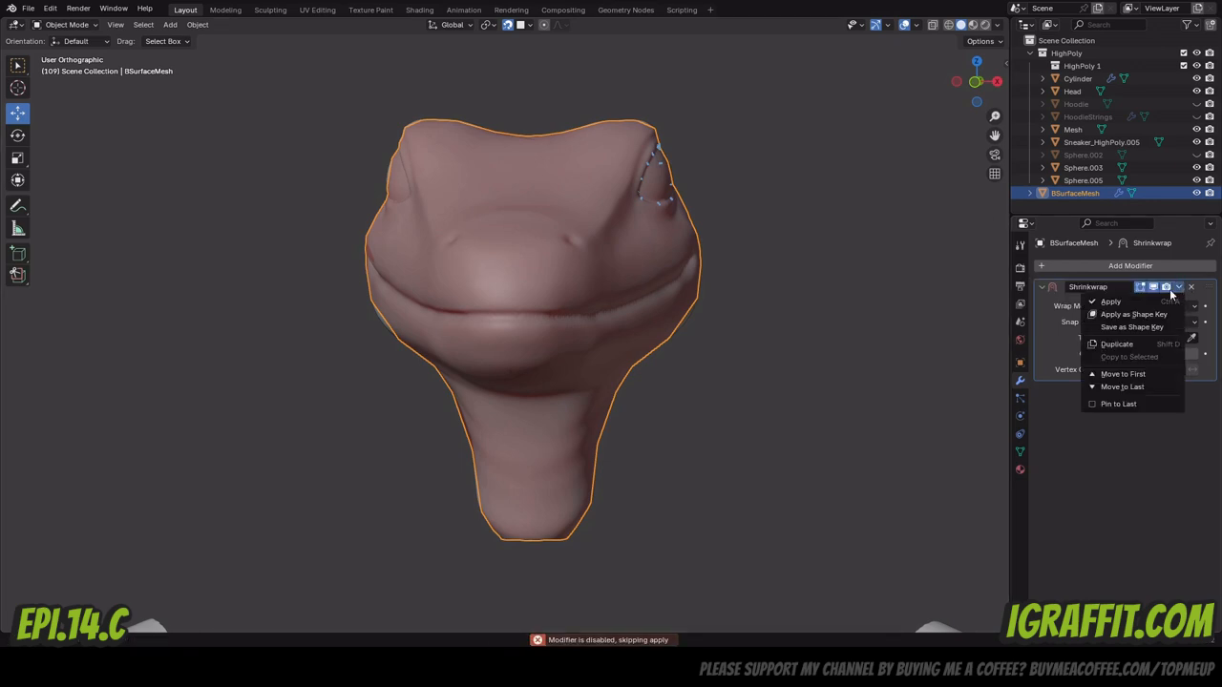
click(1121, 302)
click(783, 161)
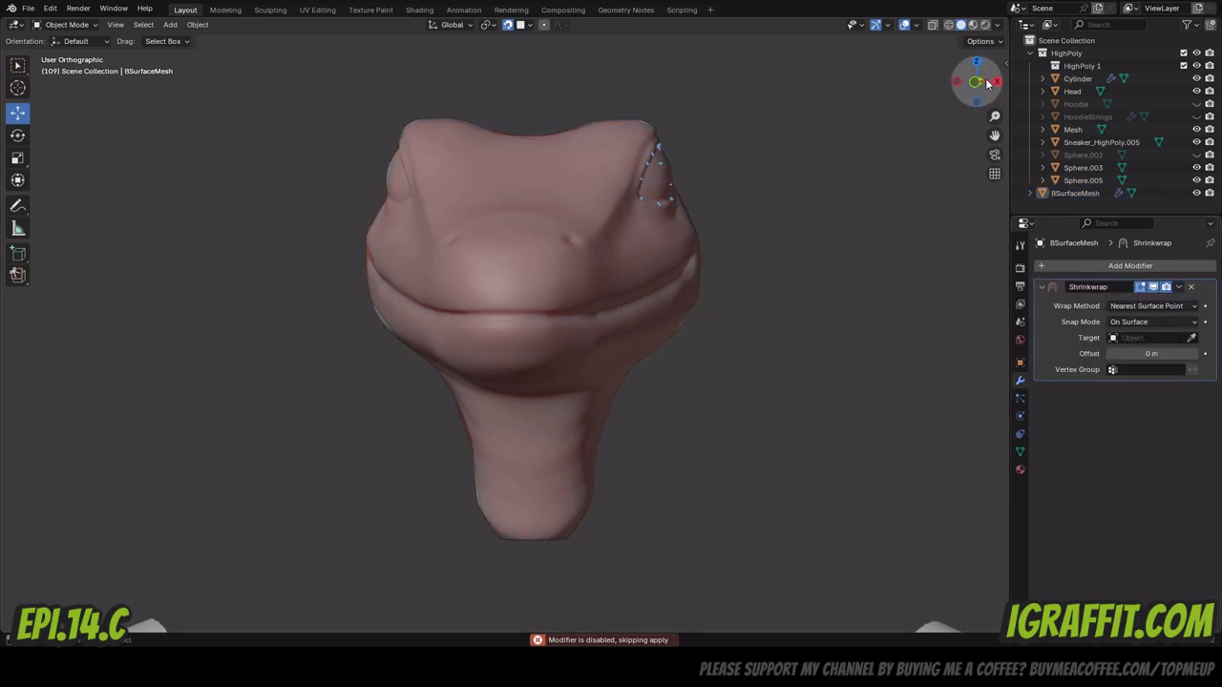
Set the high-poly Head as the target of BSurfaceMesh's Shrinkwrap modifier.
mouse_move(989, 84)
mouse_down()
mouse_move(931, 86)
mouse_move(930, 101)
mouse_move(932, 91)
mouse_up()
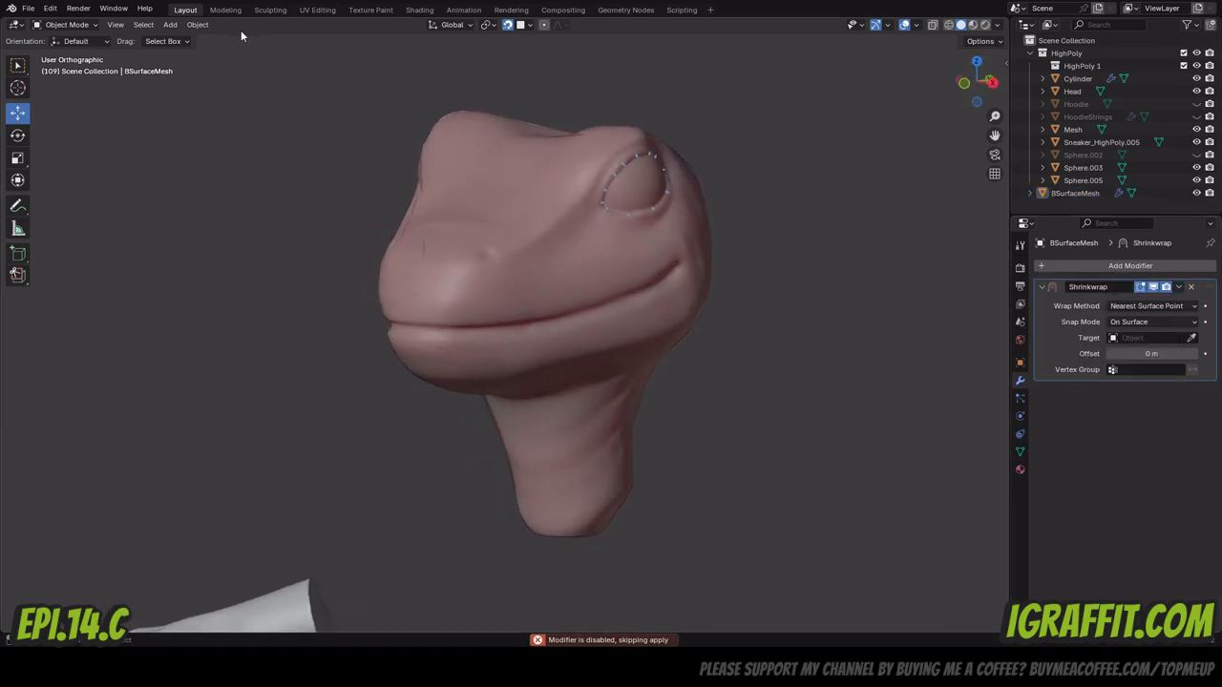
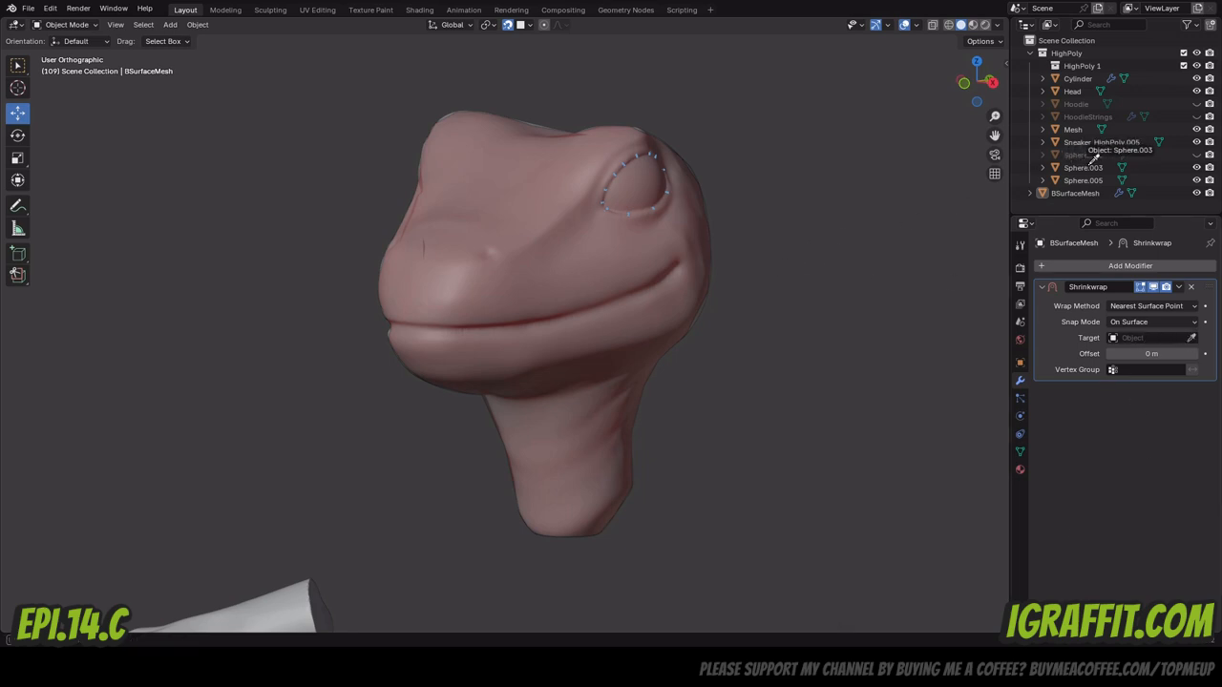
click(1078, 91)
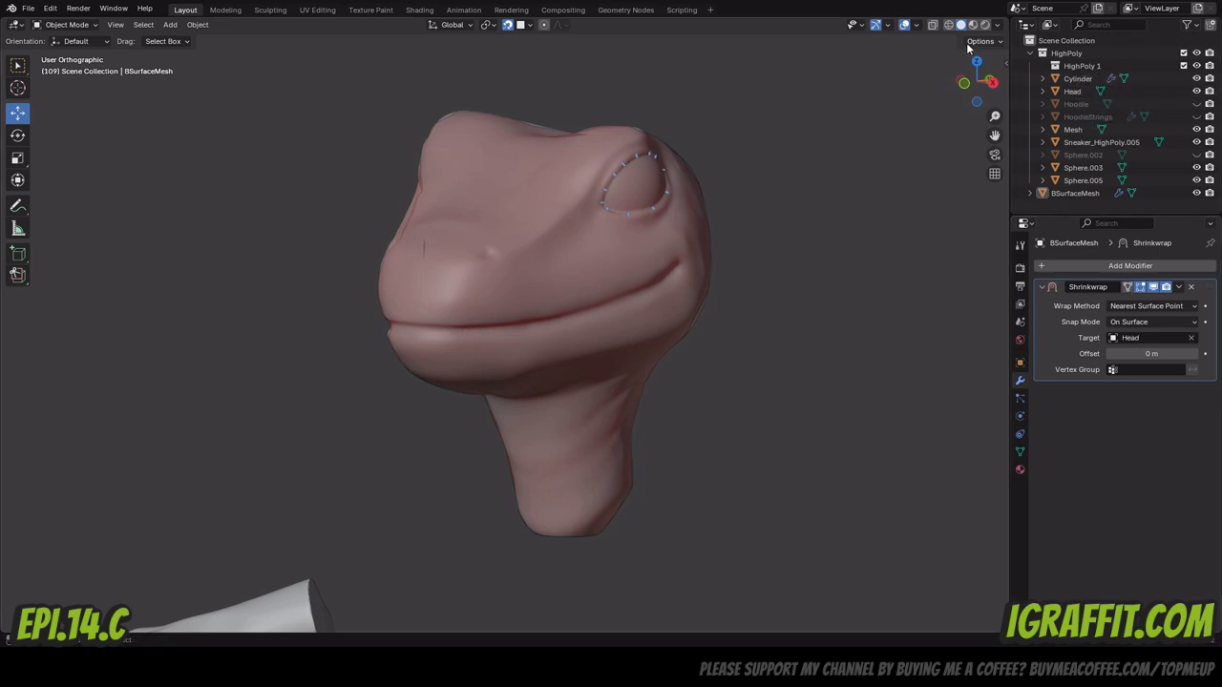
drag(975, 90, 980, 195)
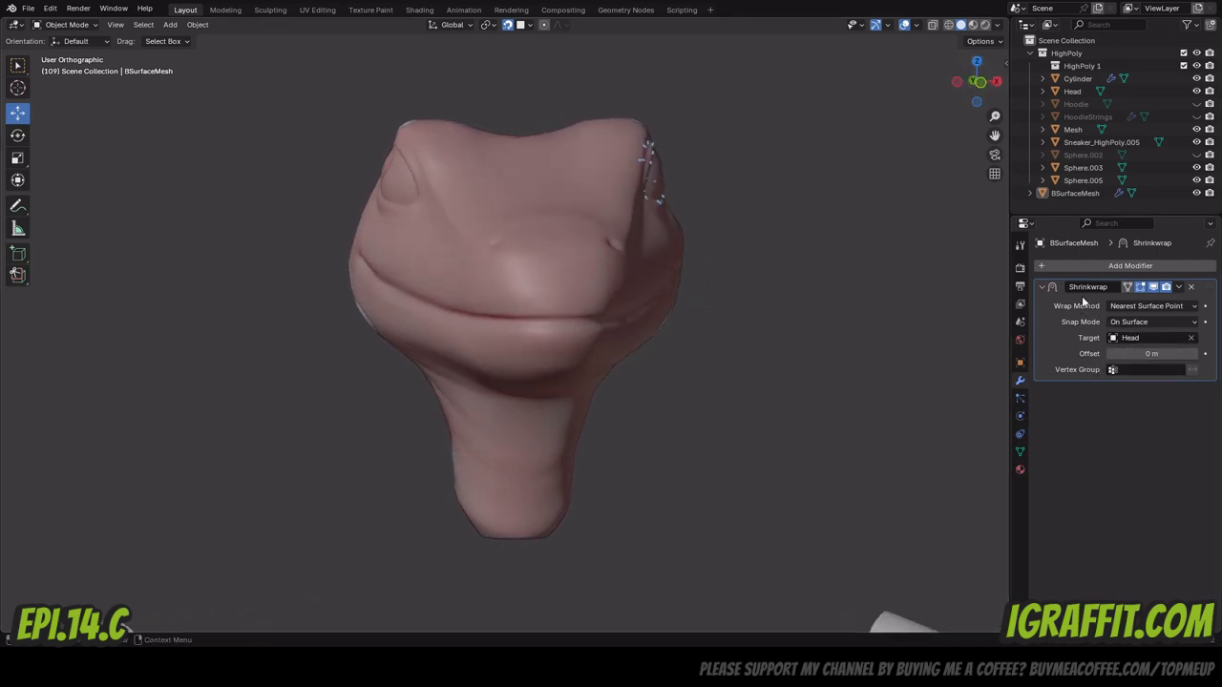
Change the Shrinkwrap wrap method to Project and apply the modifier to BSurfaceMesh.
click(1161, 307)
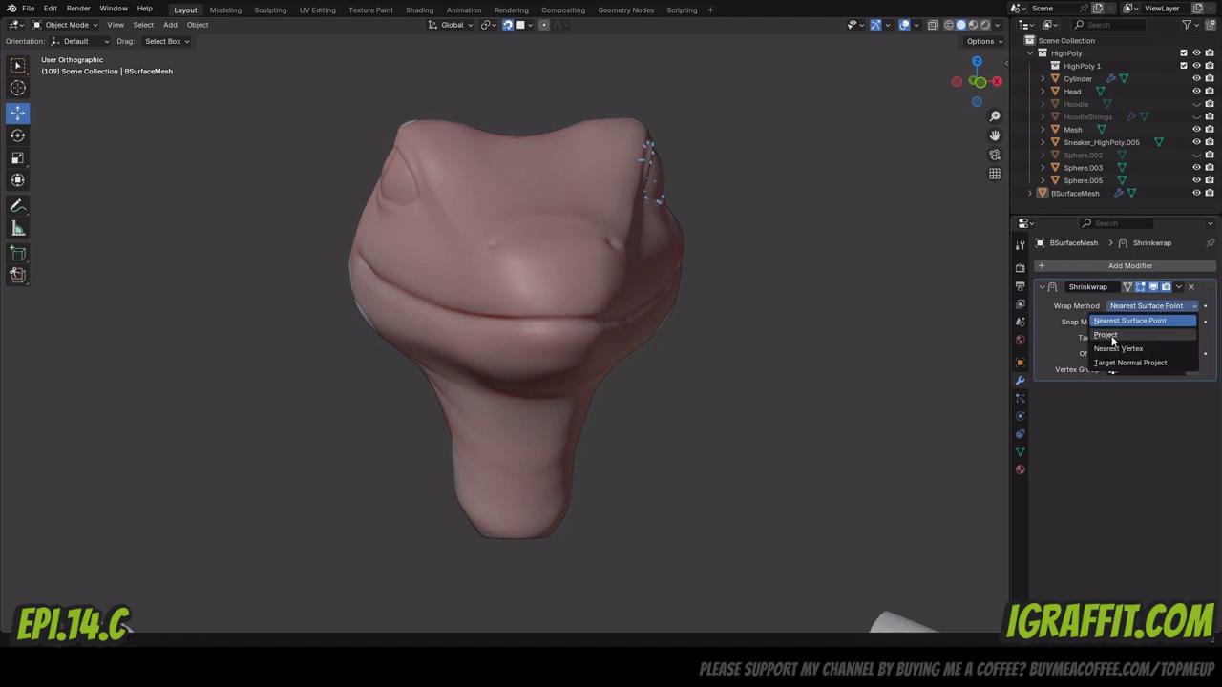
click(1112, 339)
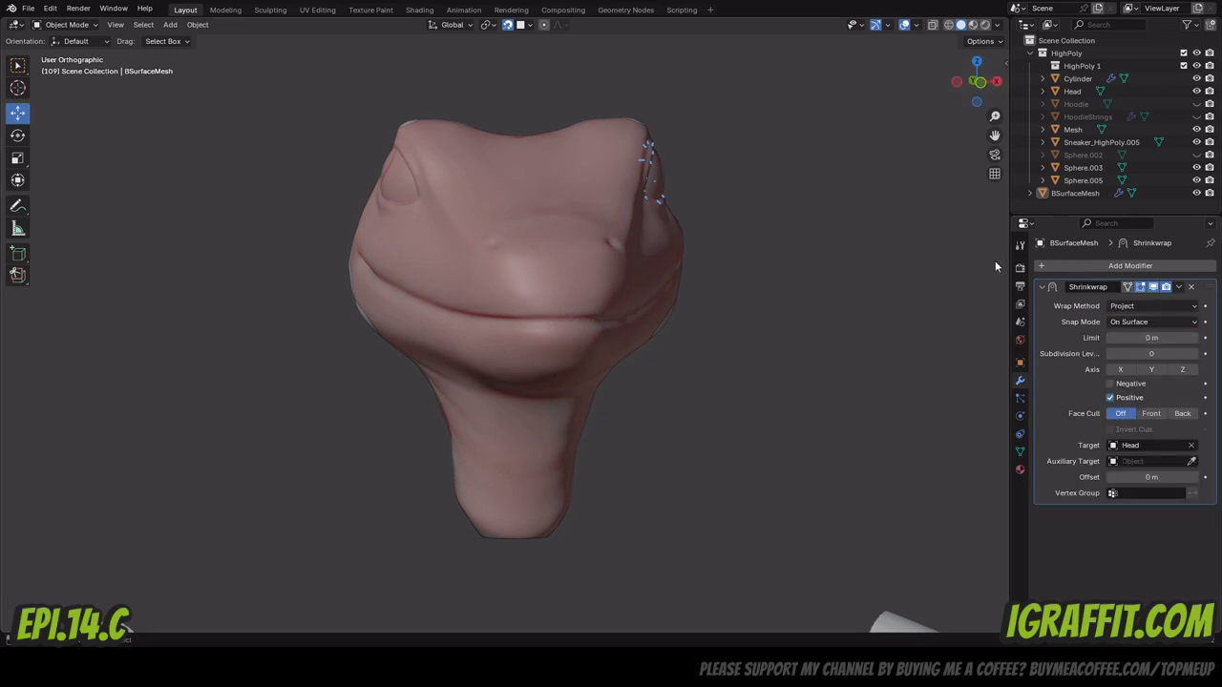
click(1178, 287)
click(1148, 301)
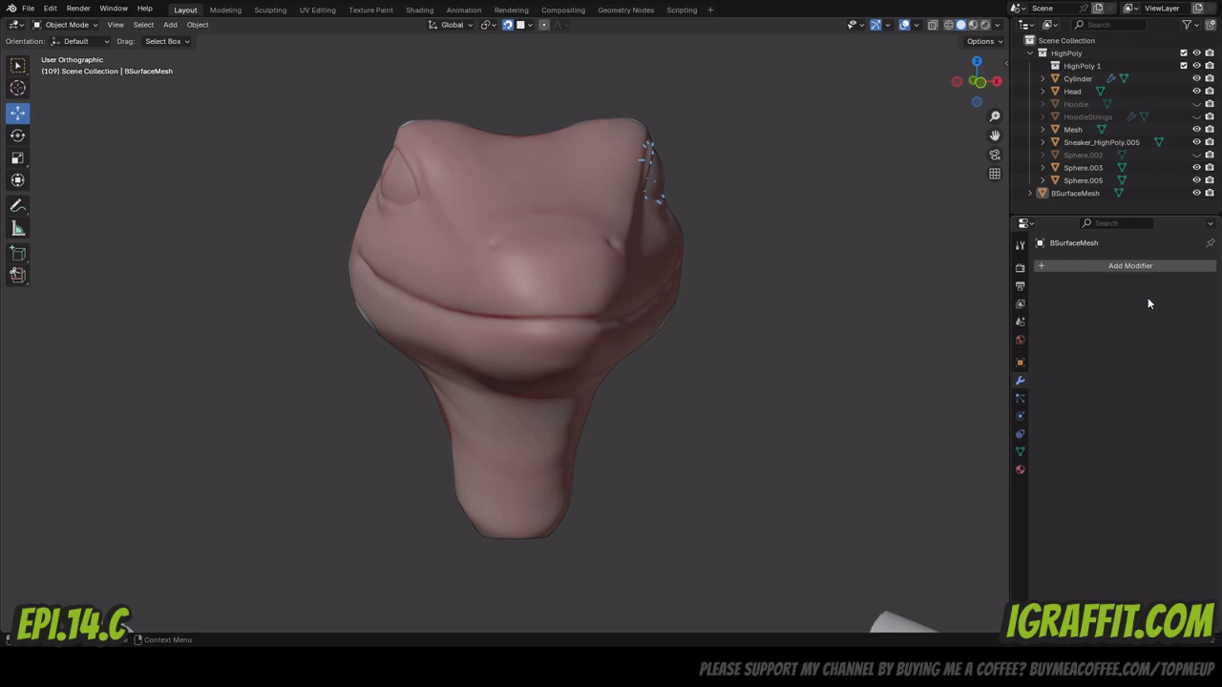
Select BSurfaceMesh and set the solid viewport shading colour to Object instead of Material.
click(78, 27)
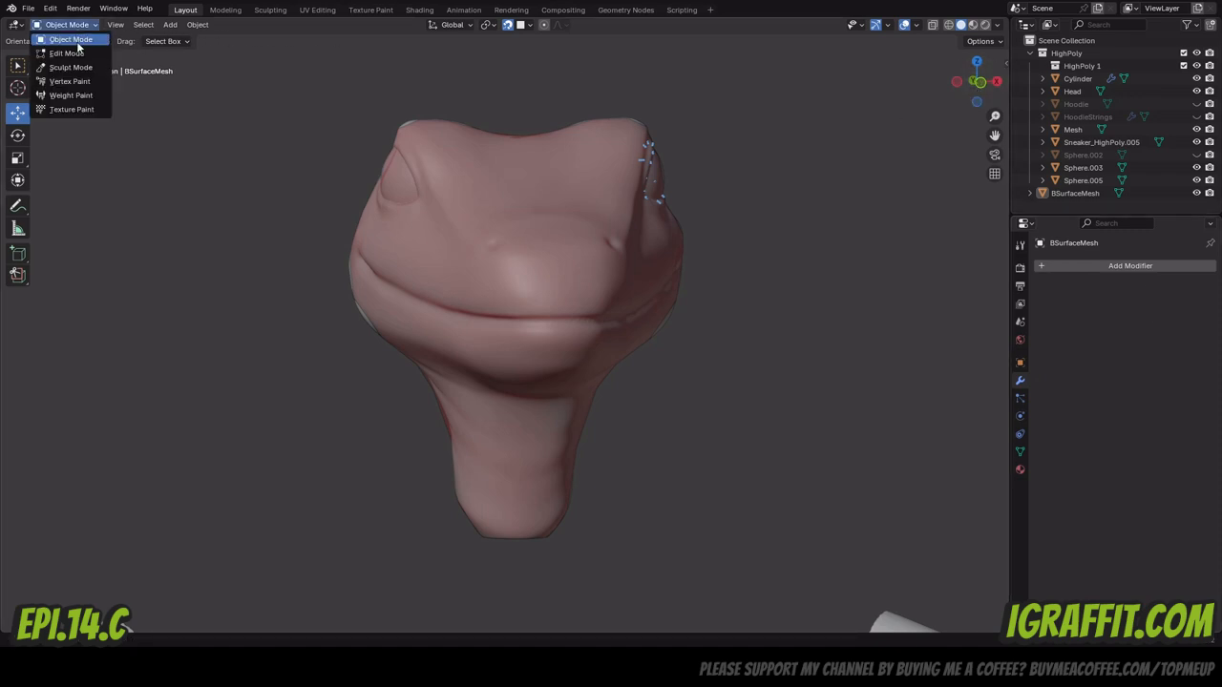
click(624, 160)
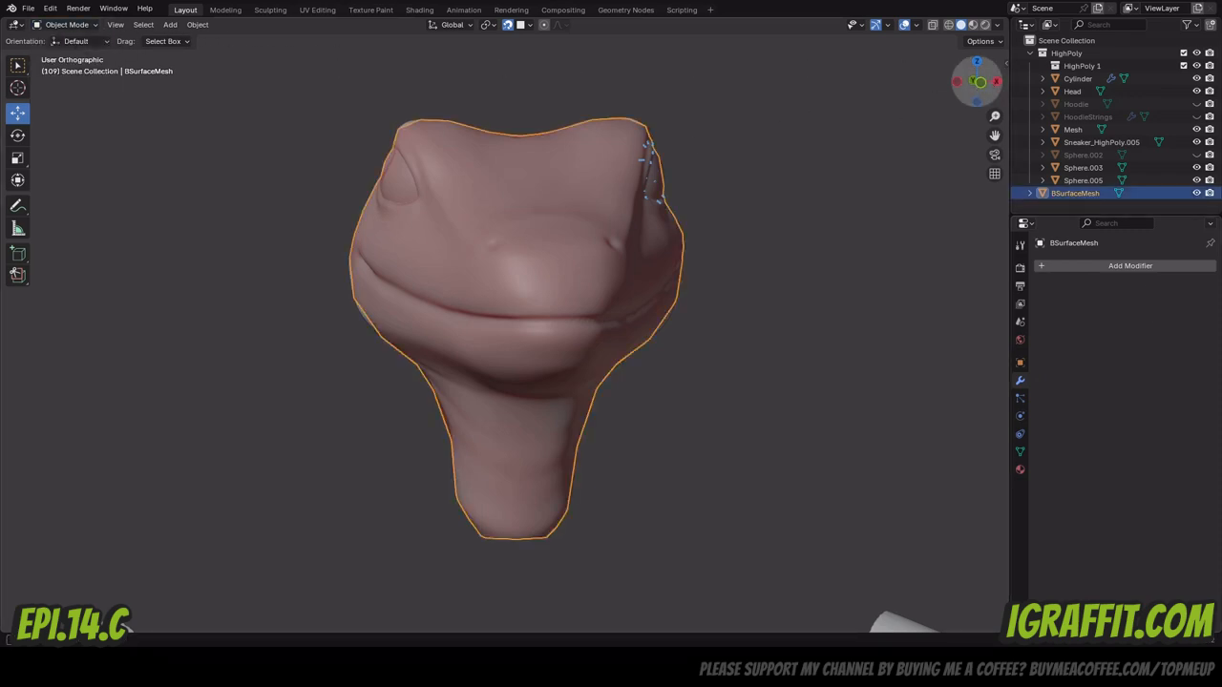
middle_drag(625, 229, 511, 234)
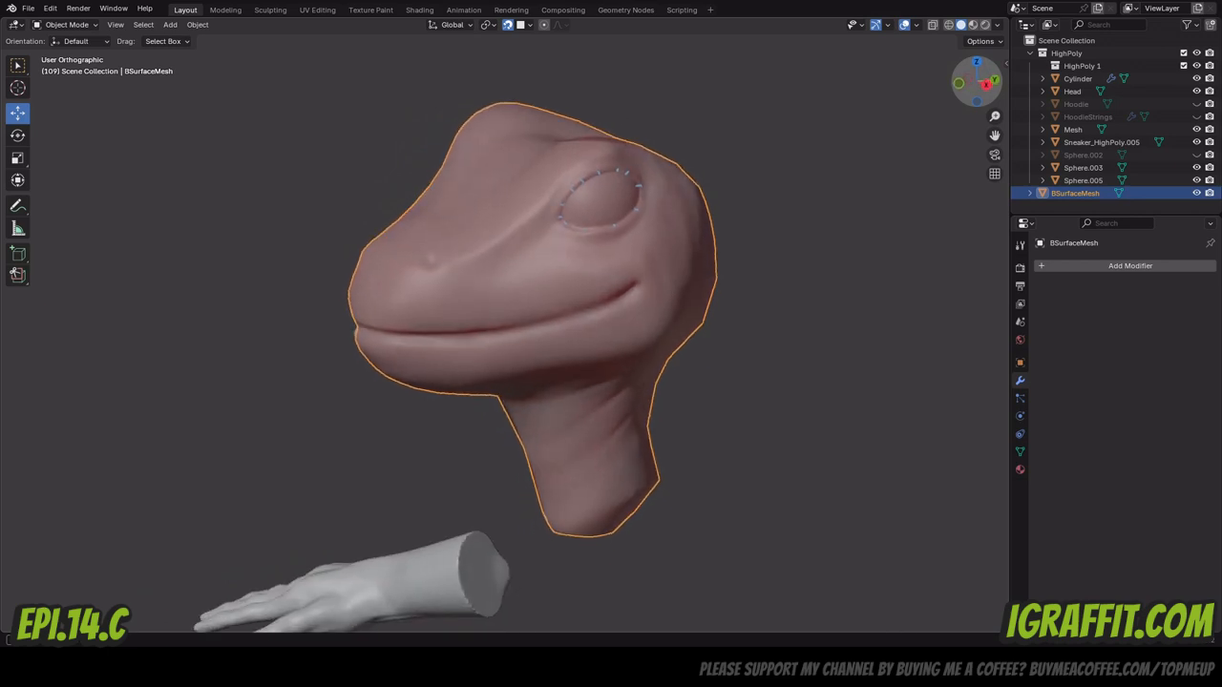
click(973, 25)
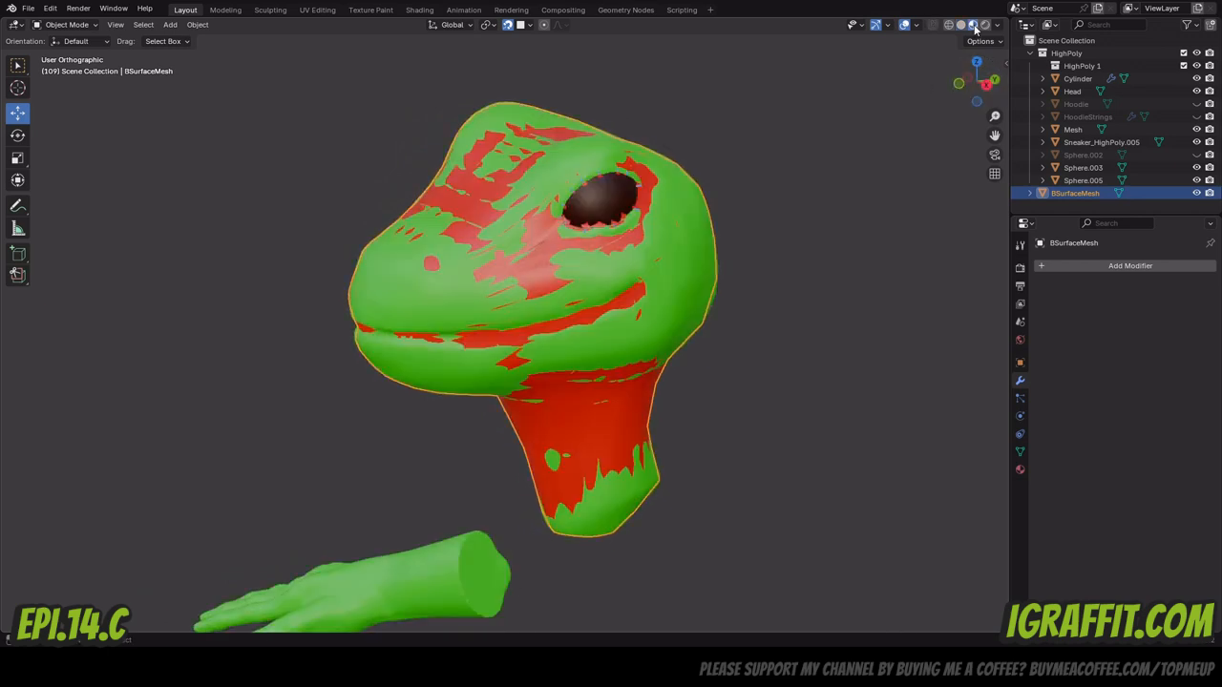
click(961, 26)
click(996, 26)
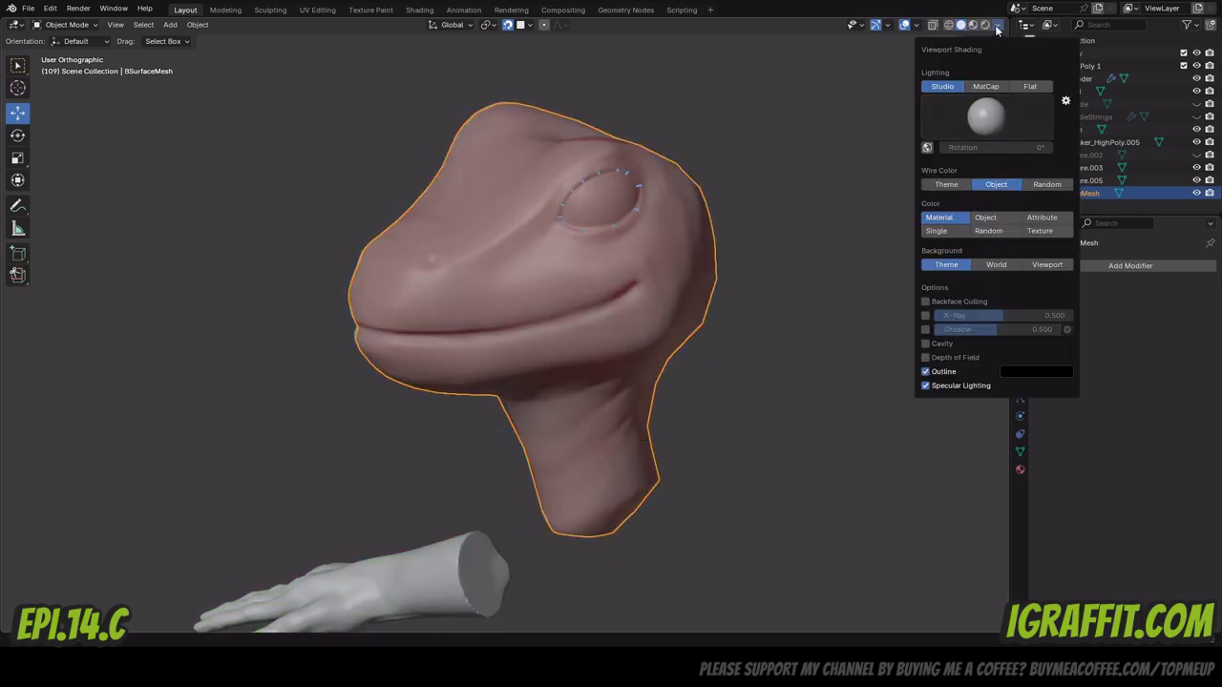
click(985, 218)
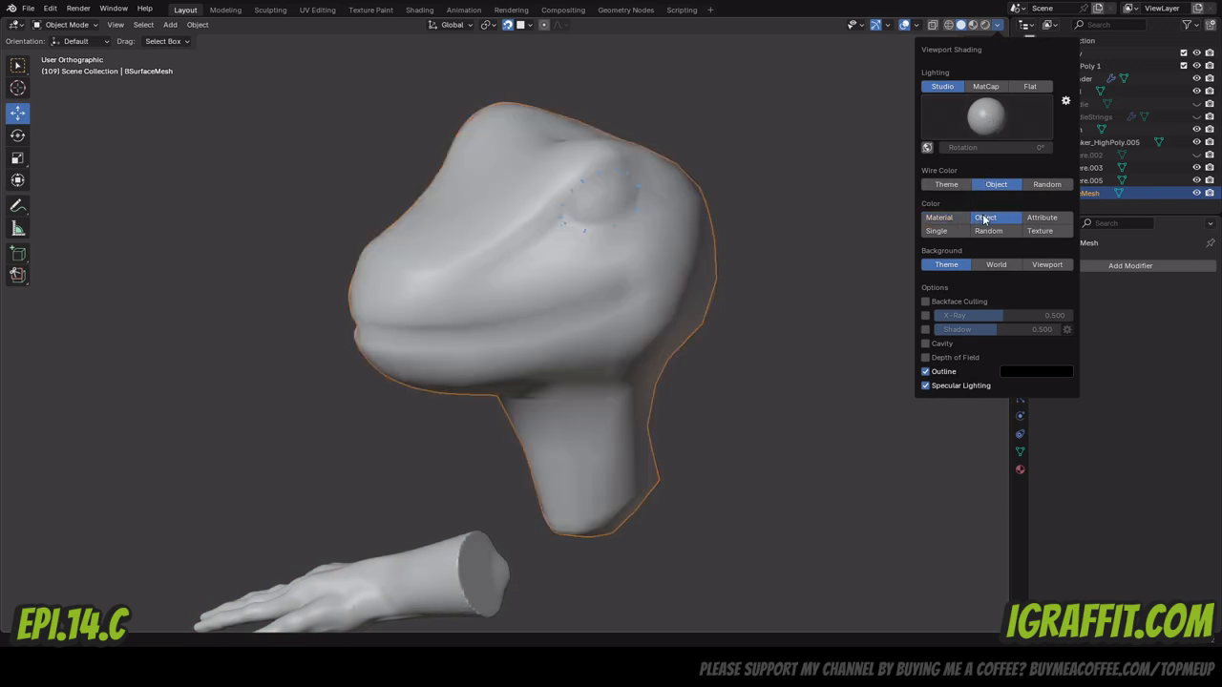
mouse_move(988, 62)
mouse_down()
mouse_move(1007, 67)
mouse_move(978, 67)
mouse_up()
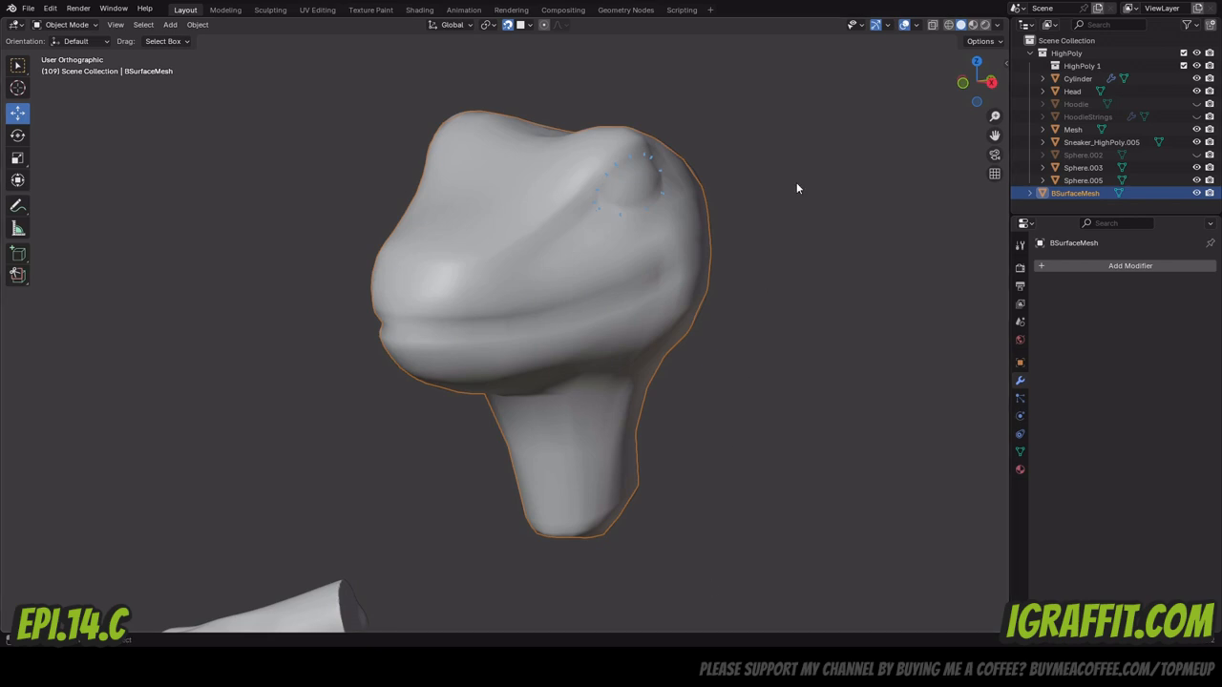
Move BSurfaceMesh about -2.59 m along X so it sits beside the high-poly head.
mouse_move(983, 90)
mouse_down()
mouse_move(962, 89)
mouse_move(974, 164)
mouse_move(901, 137)
mouse_move(940, 127)
mouse_move(966, 82)
mouse_move(997, 82)
mouse_move(964, 82)
mouse_move(1008, 86)
mouse_move(964, 86)
mouse_move(1006, 77)
mouse_move(990, 32)
mouse_move(974, 109)
mouse_up()
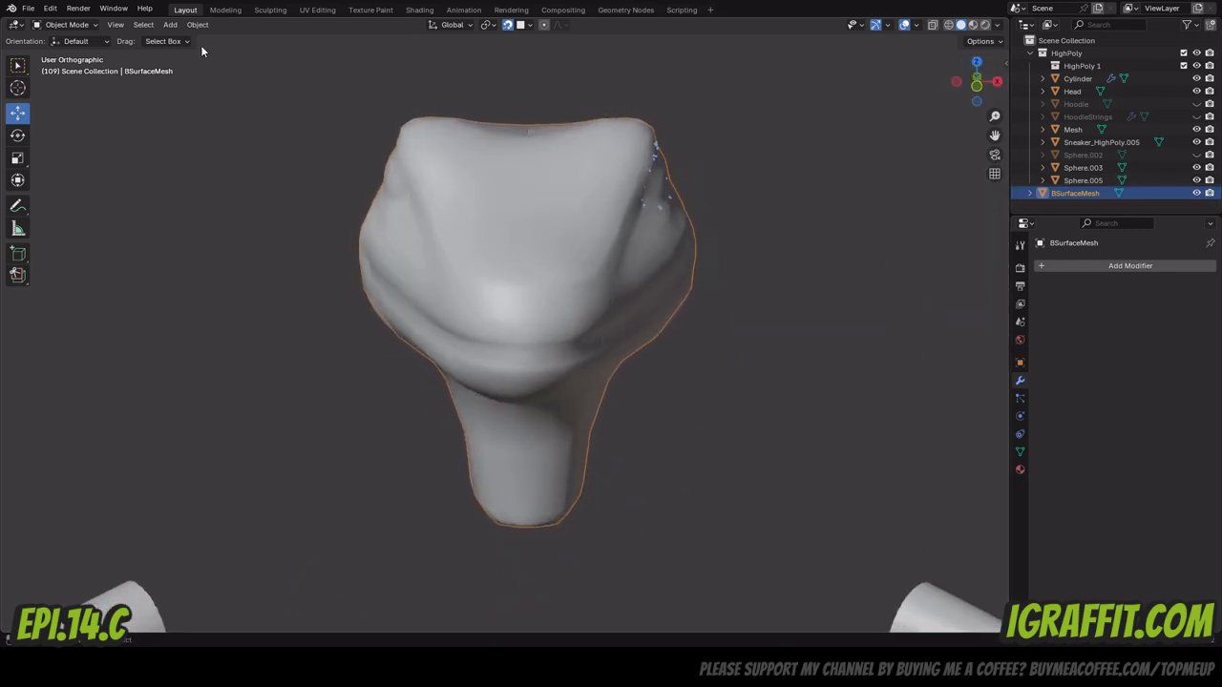
scroll(592, 225, down, 9)
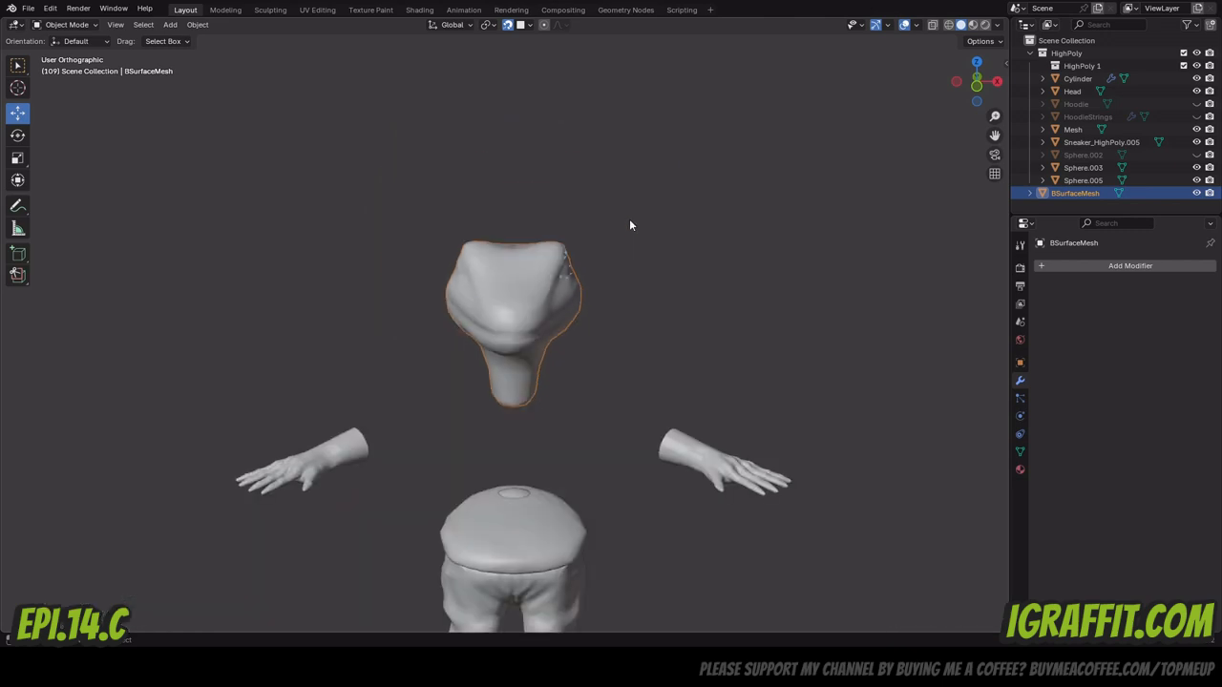
scroll(611, 218, up, 2)
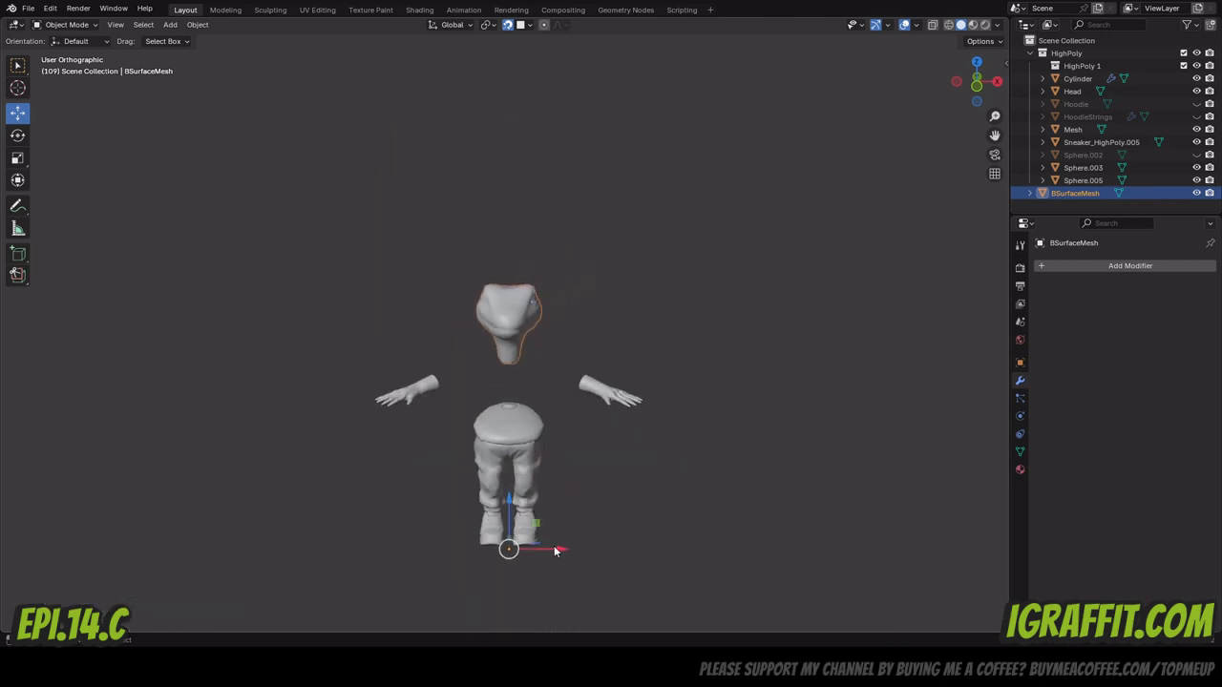
drag(559, 553, 484, 553)
scroll(501, 284, up, 6)
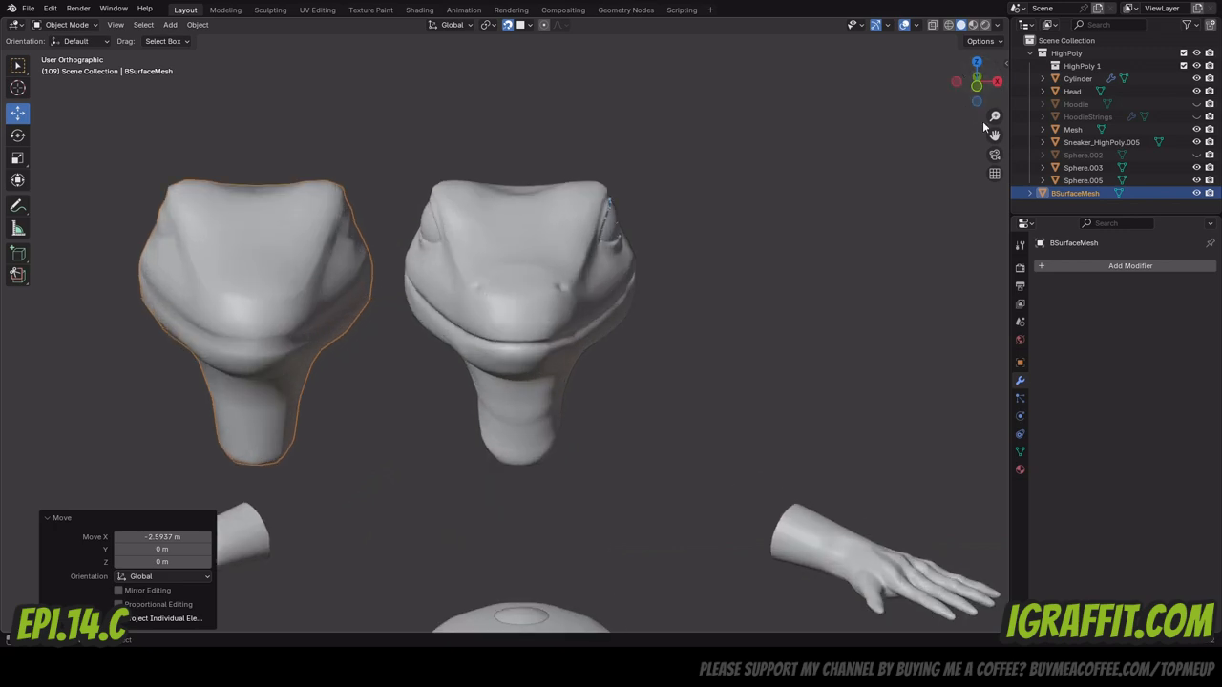
drag(994, 135, 1151, 120)
scroll(578, 211, up, 2)
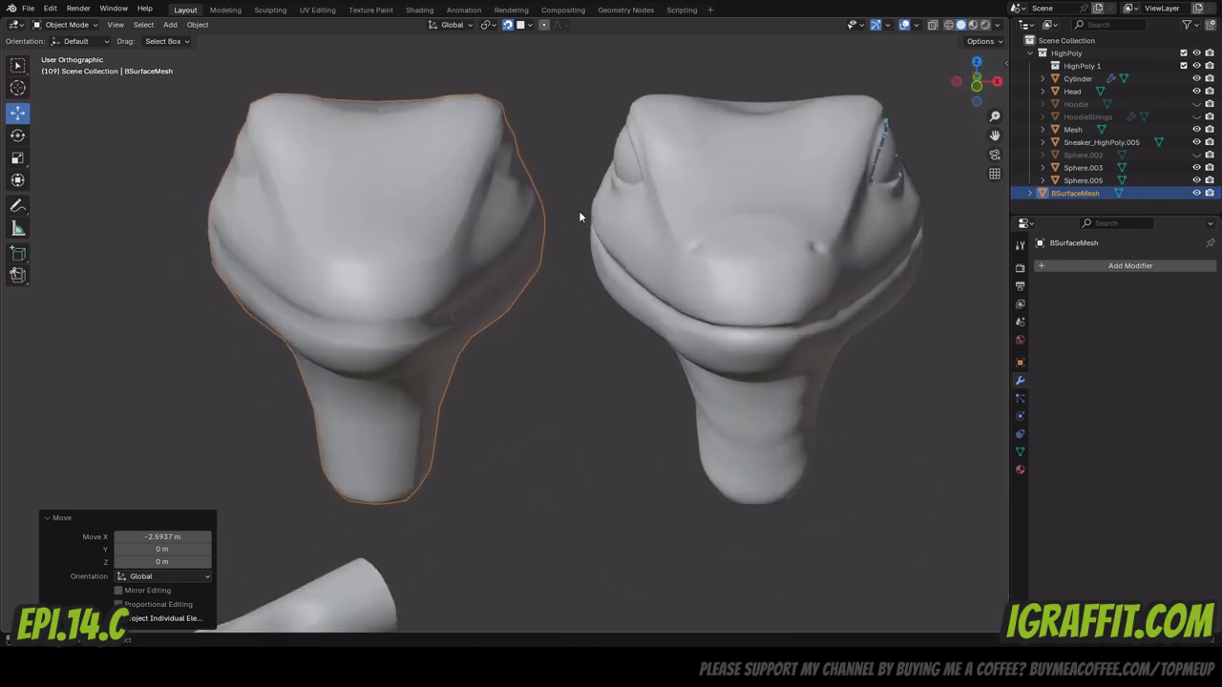
Shade BSurfaceMesh flat and compare its topology with the high-poly head from several angles.
right_click(414, 211)
click(381, 236)
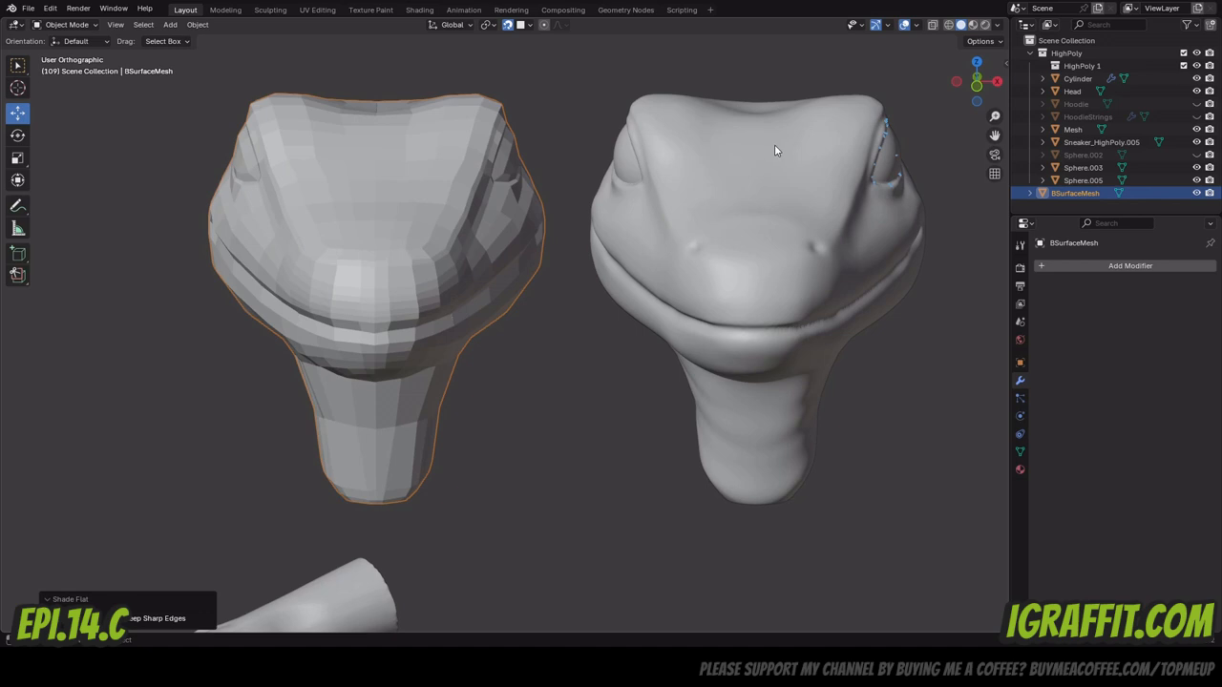
drag(975, 76, 915, 82)
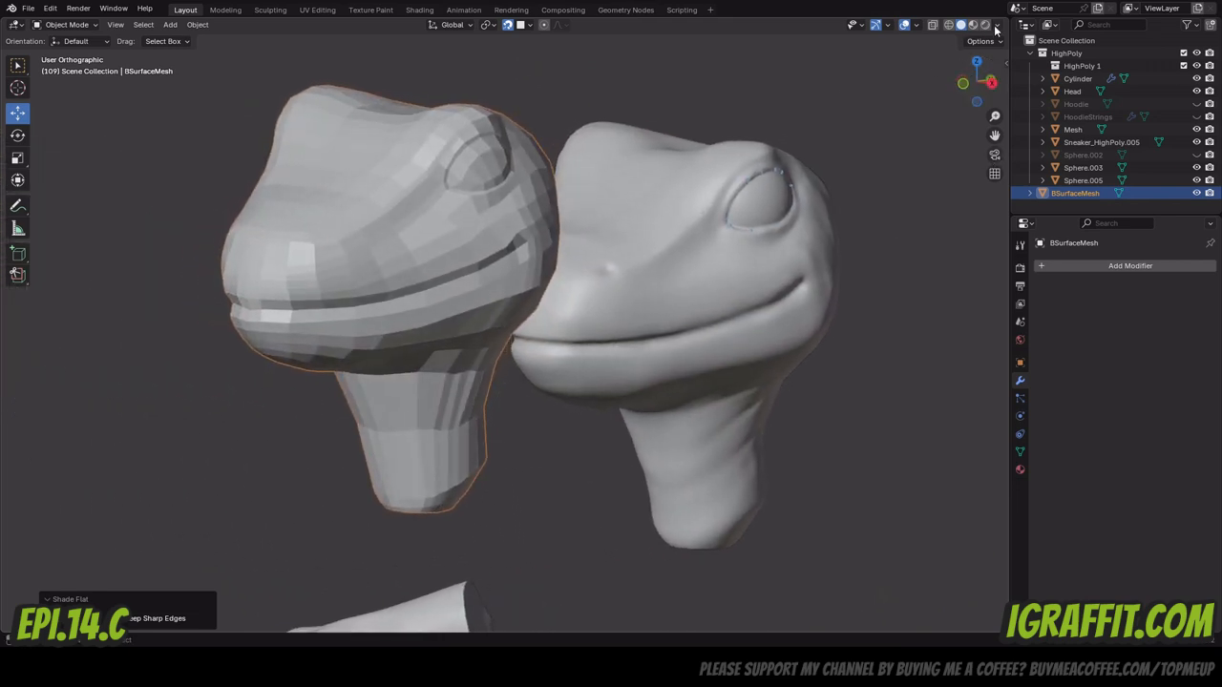
drag(994, 61, 785, 122)
scroll(749, 232, down, 5)
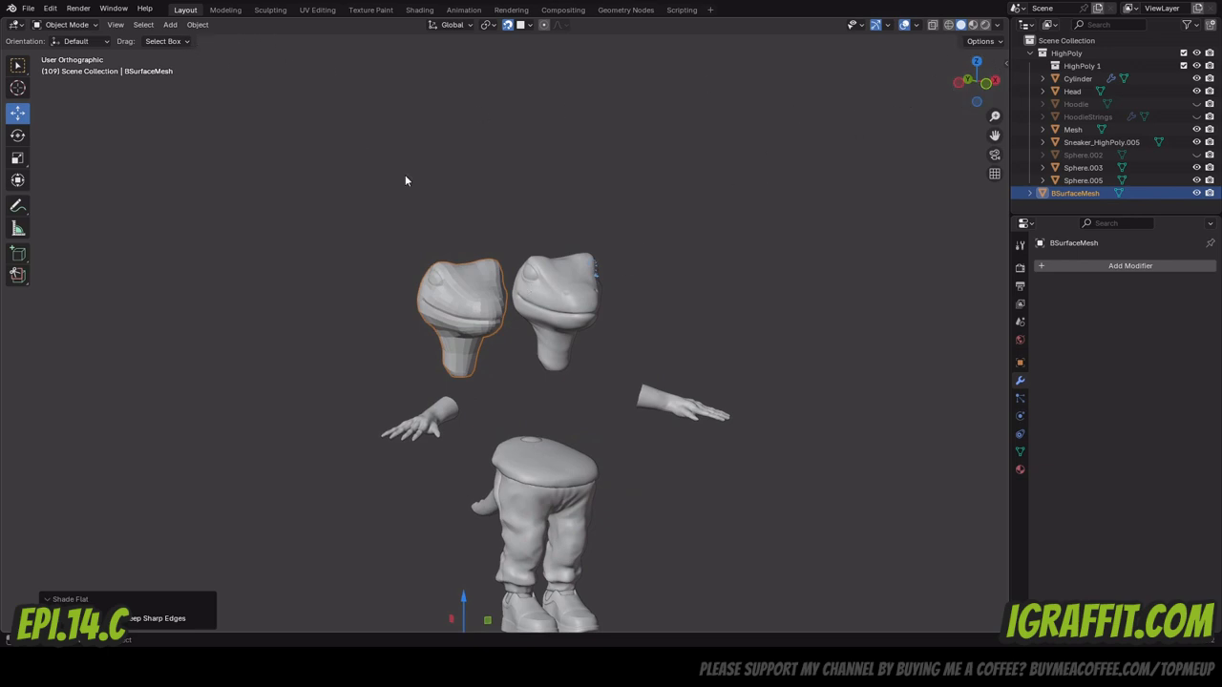
scroll(504, 305, up, 3)
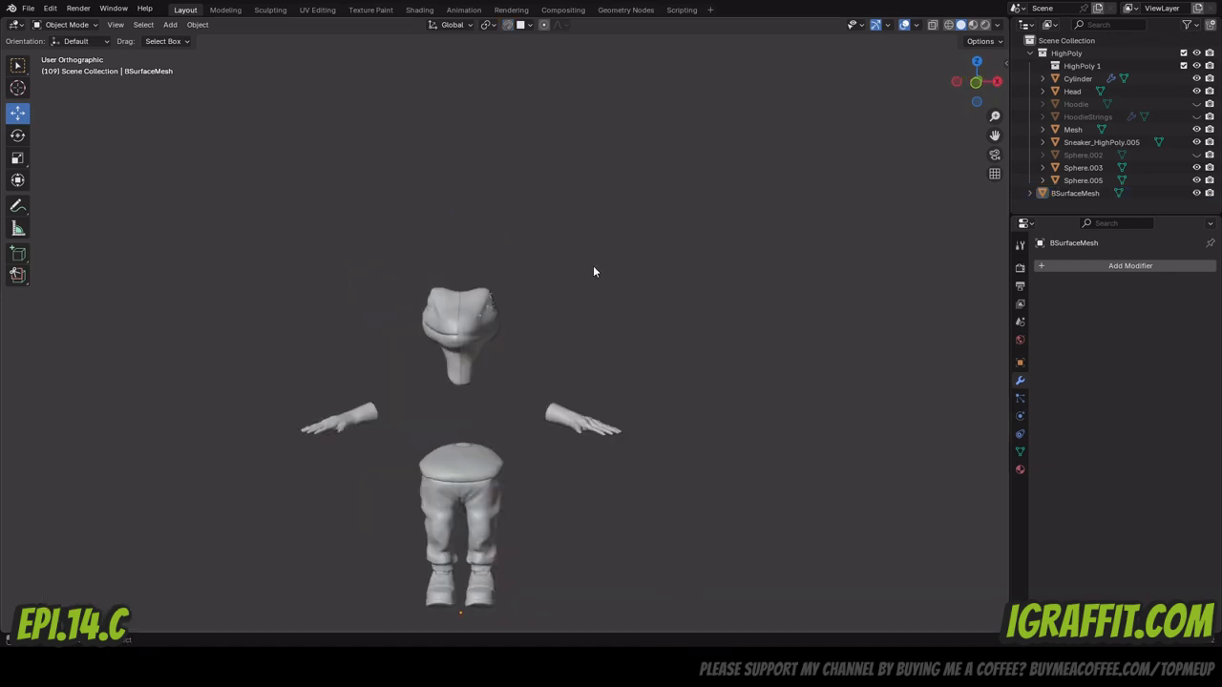
Select the half-head BSurfaceMesh and move it about -0.075 m along Z.
drag(996, 136, 1025, 25)
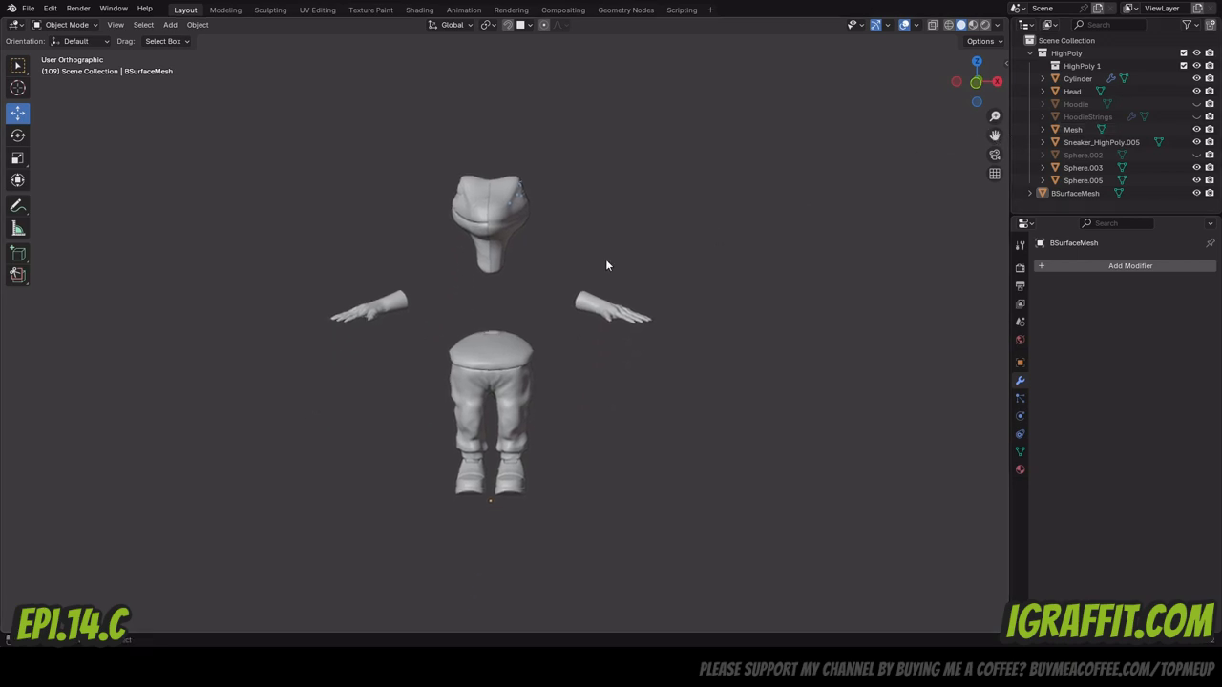
click(512, 222)
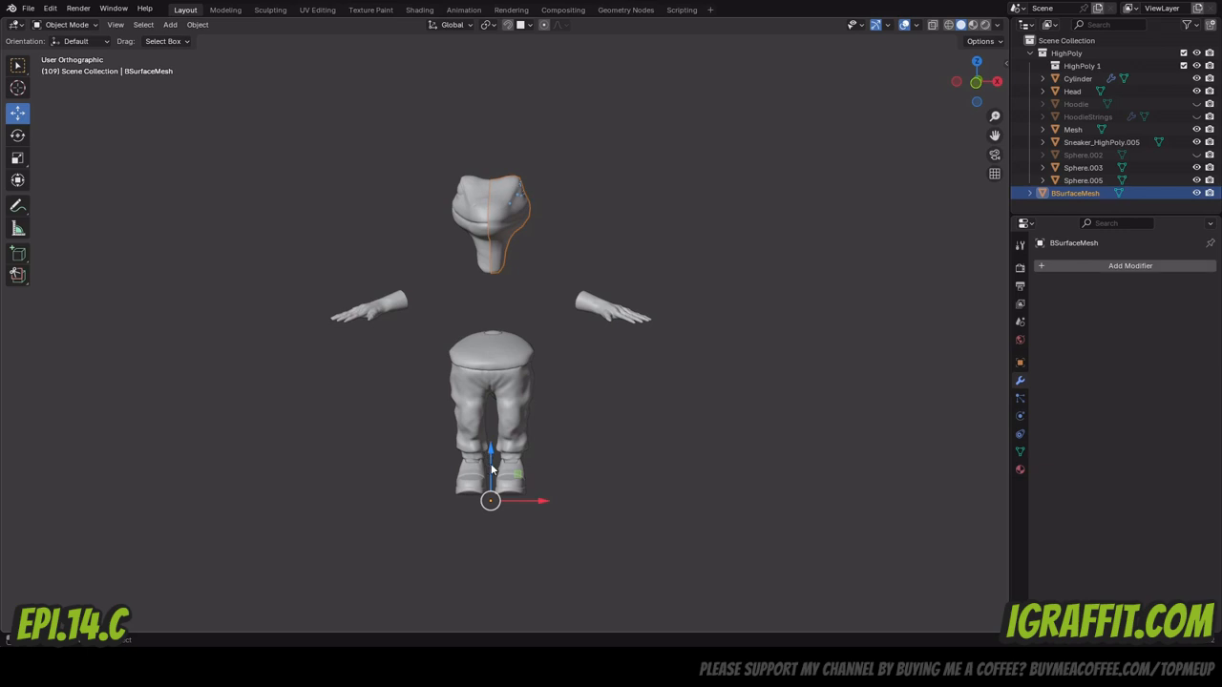
mouse_move(491, 468)
mouse_down()
mouse_move(490, 334)
mouse_move(483, 473)
mouse_up()
middle_drag(495, 196, 590, 196)
scroll(572, 177, up, 4)
scroll(532, 137, down, 2)
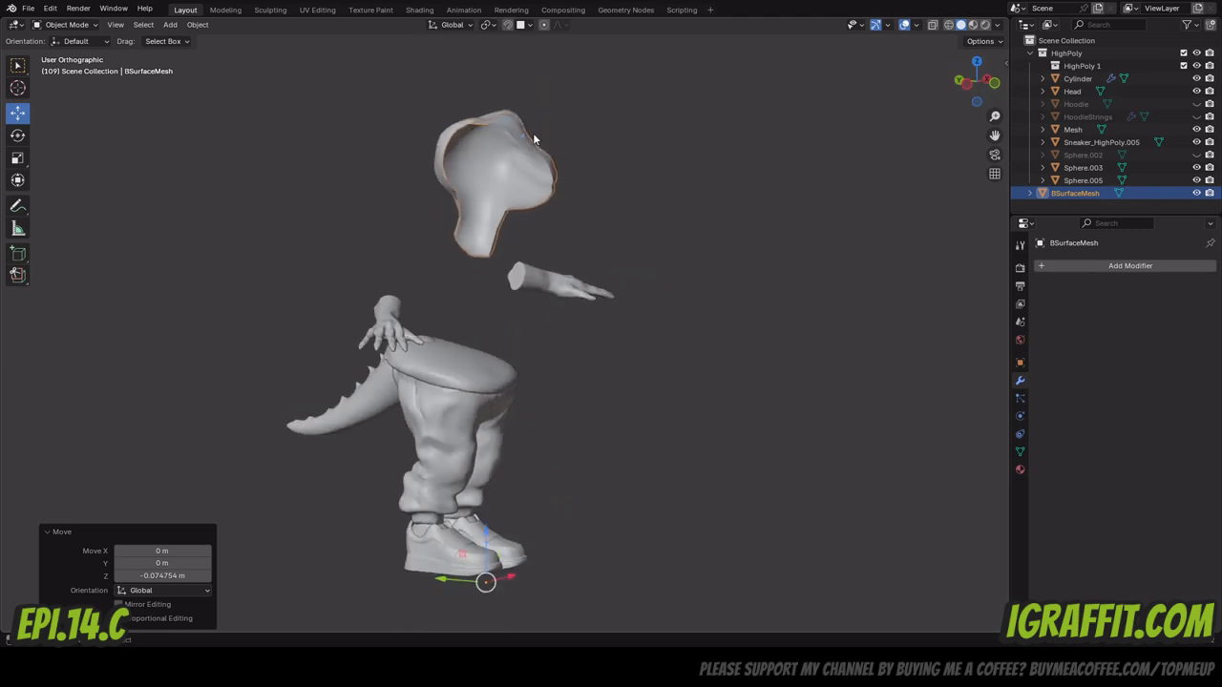
drag(983, 84, 892, 112)
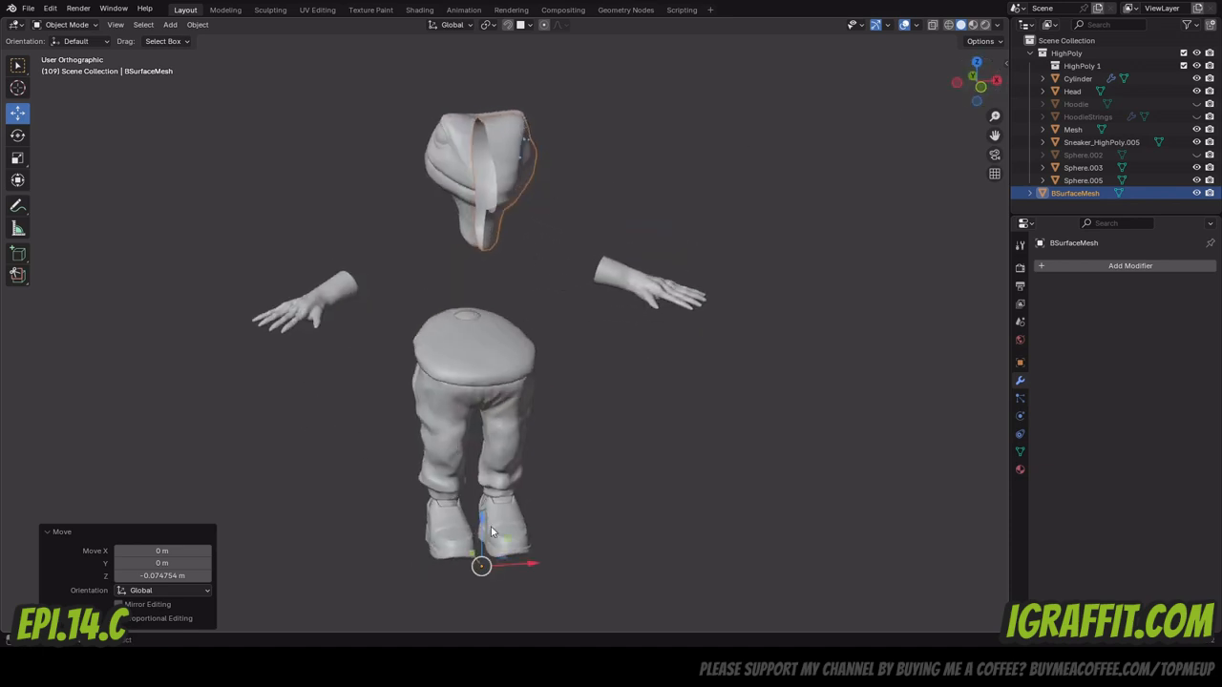
Try moving the half-head BSurfaceMesh upward along Z and undo each attempt.
drag(482, 531, 482, 513)
key(ctrl+z)
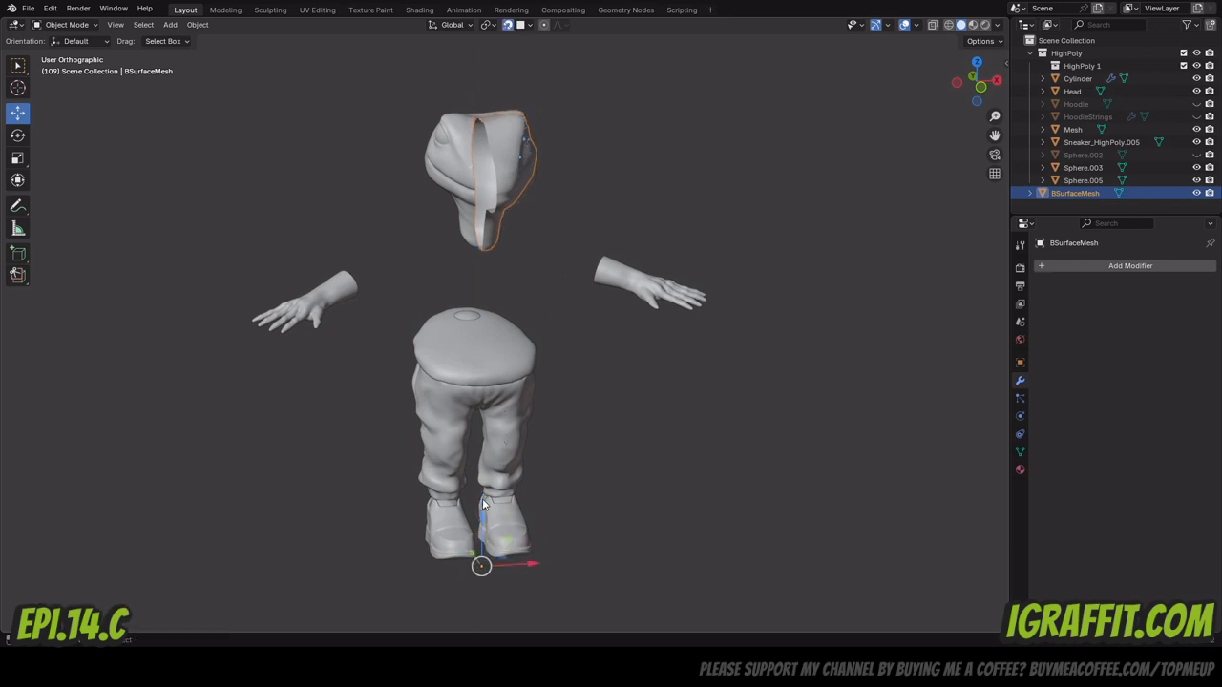
drag(482, 504, 529, 298)
key(ctrl+z)
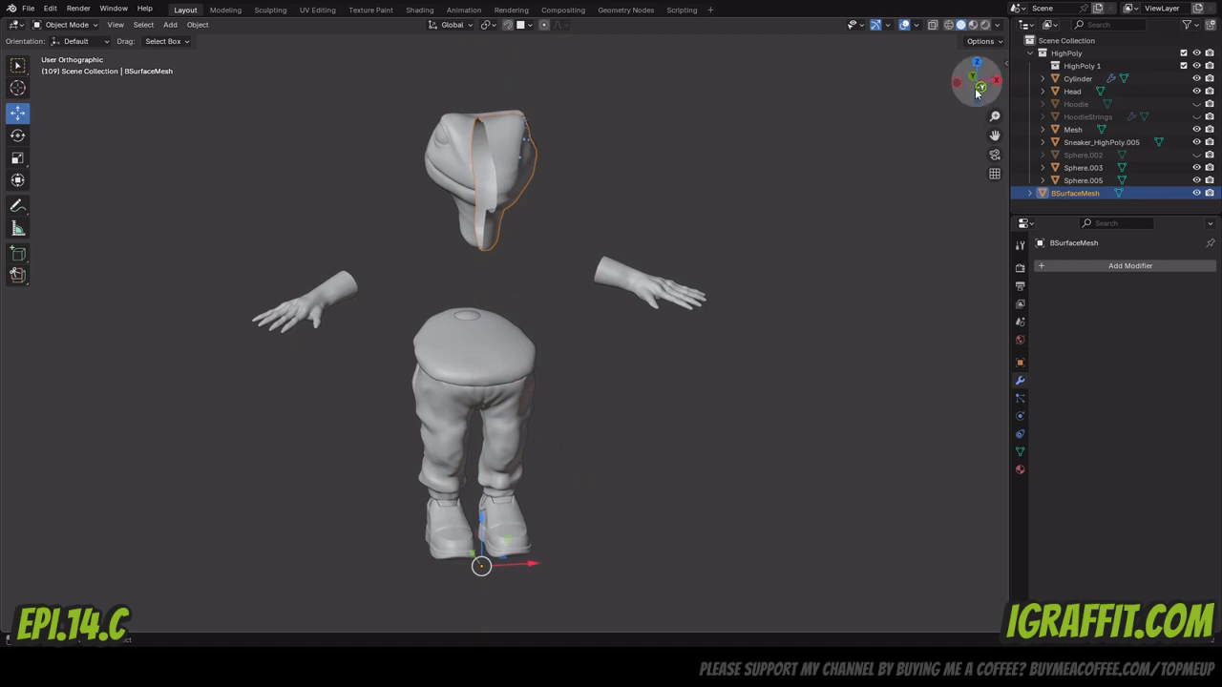
Select the half-head BSurfaceMesh and add a Mirror modifier on the X axis with clipping enabled.
drag(977, 82, 1009, 85)
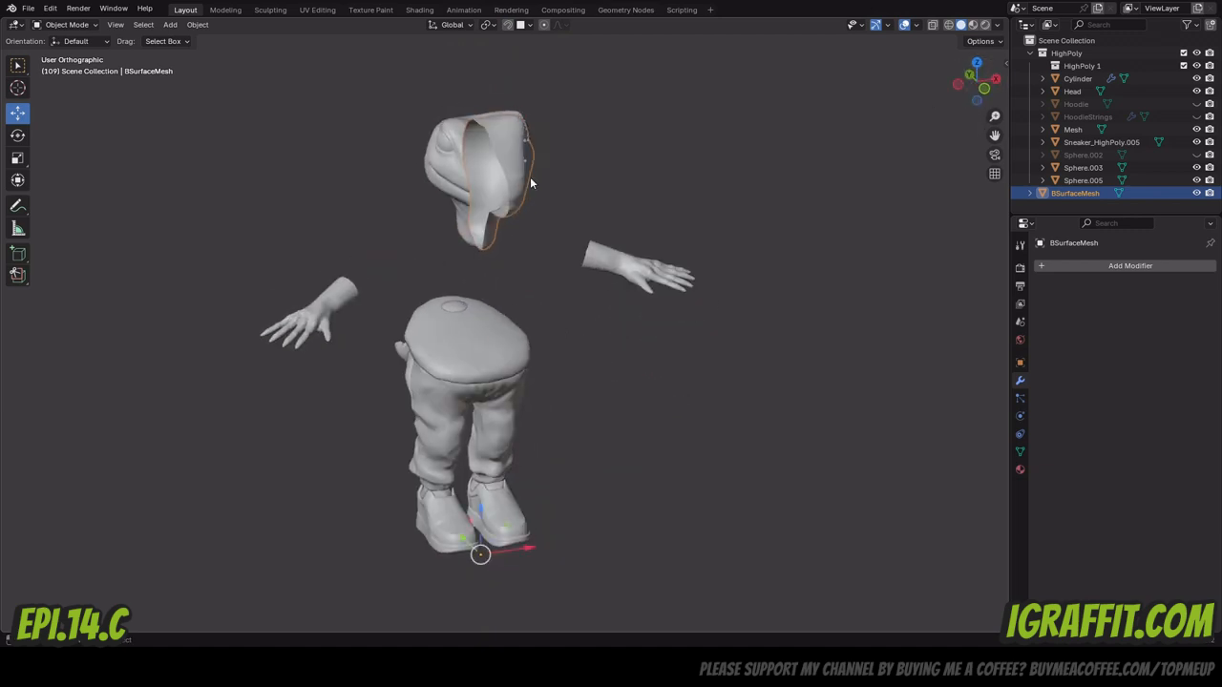
click(475, 153)
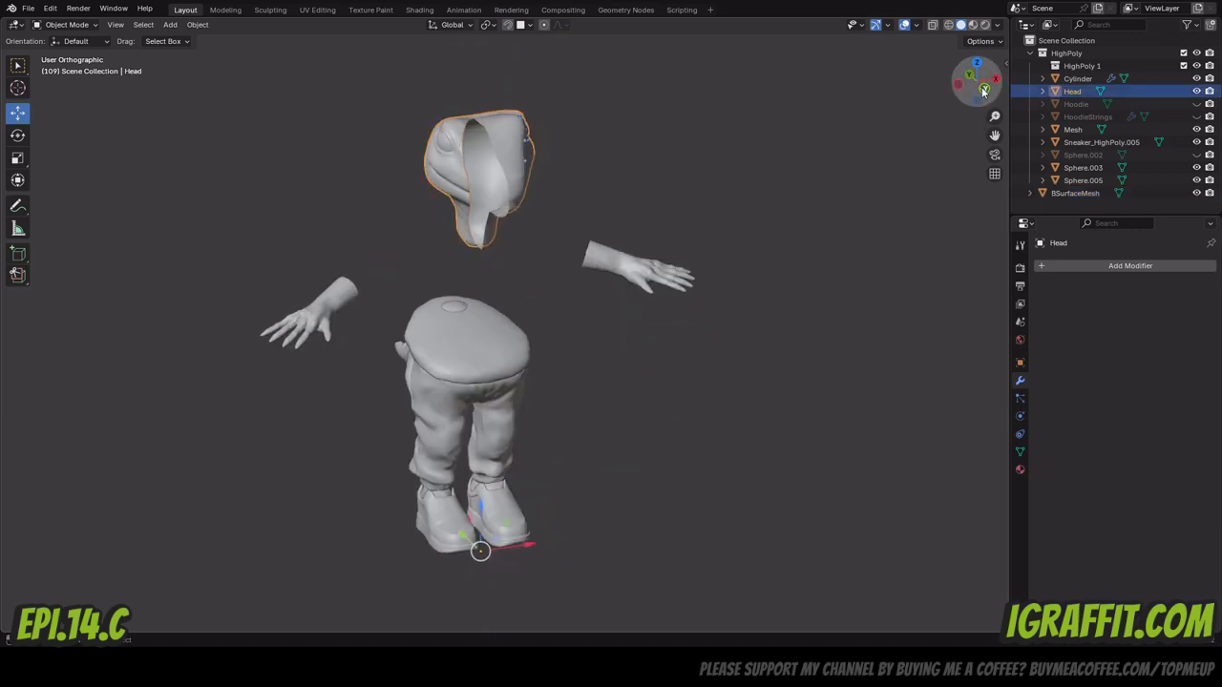
mouse_move(984, 92)
mouse_down()
mouse_move(1004, 93)
mouse_move(986, 91)
mouse_up()
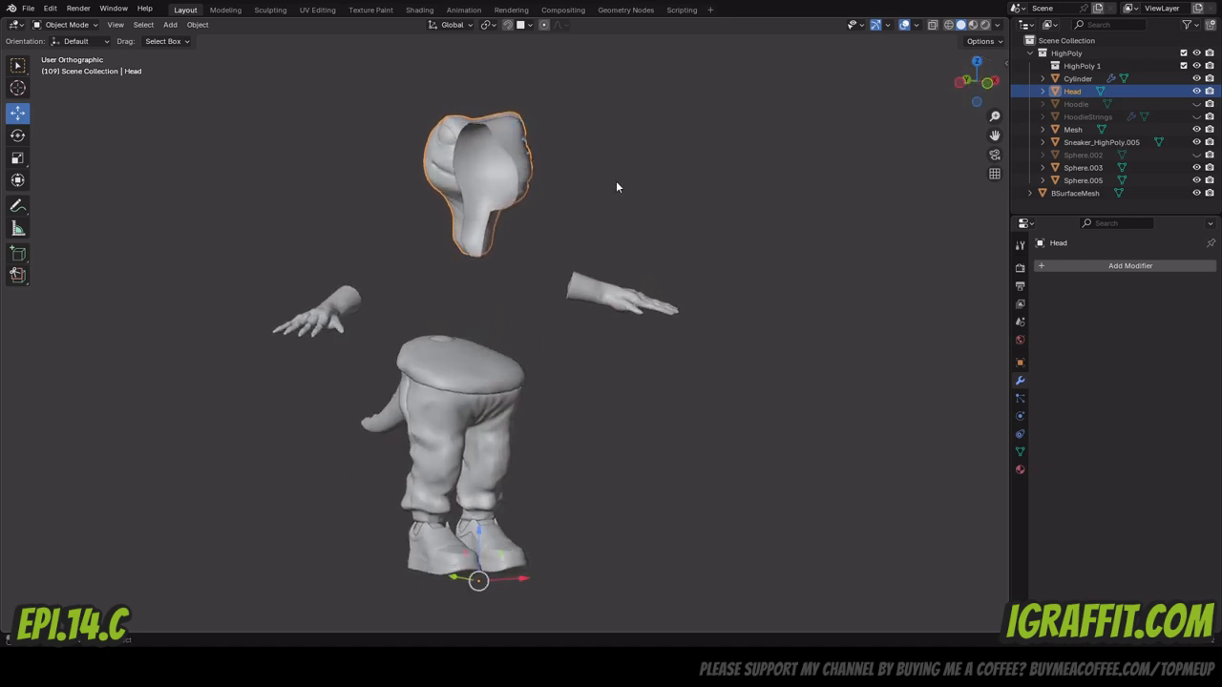
click(518, 144)
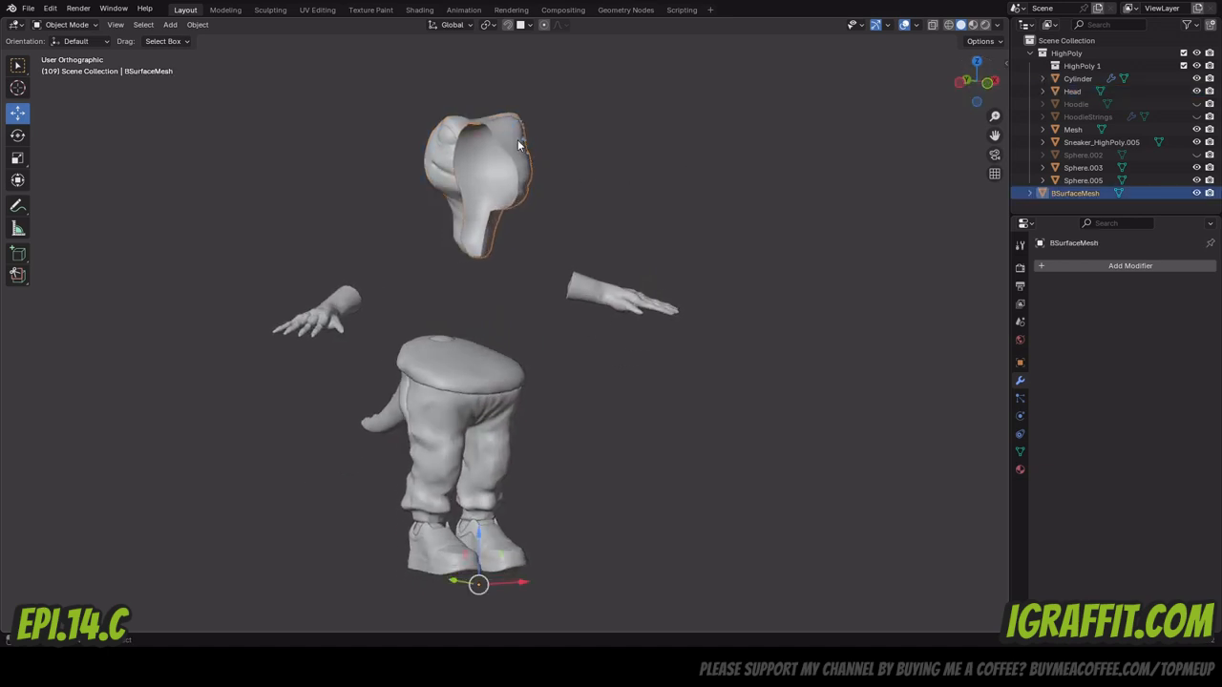
click(1084, 264)
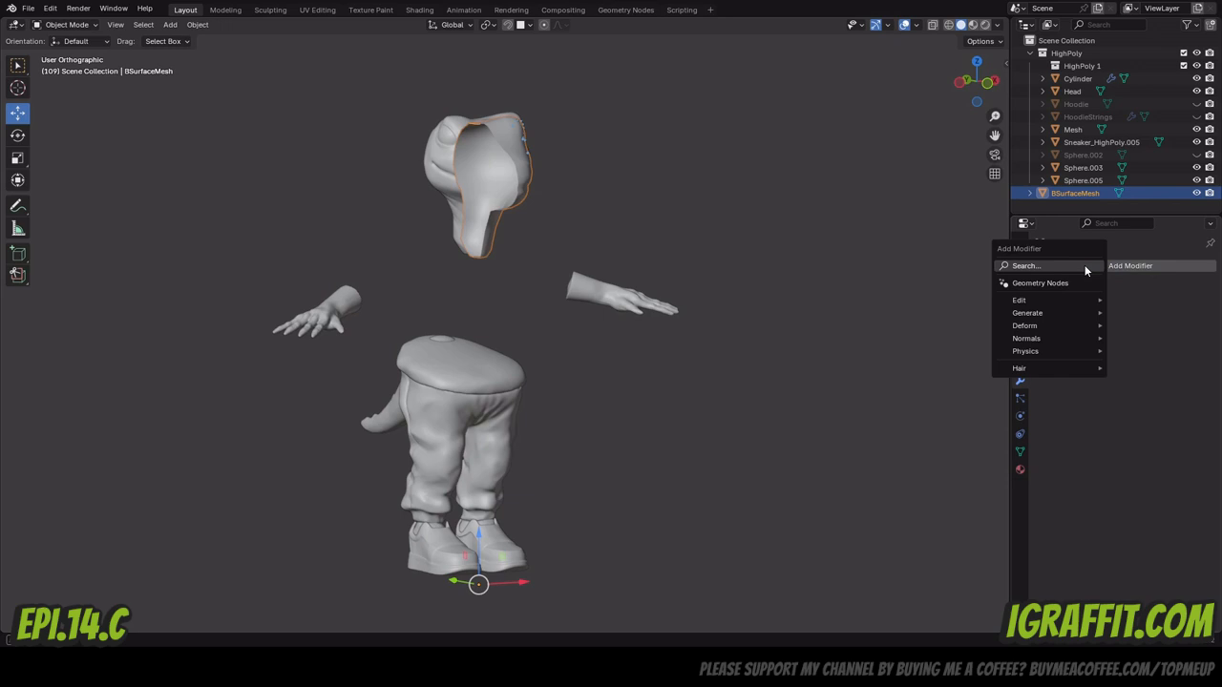
text(mirr)
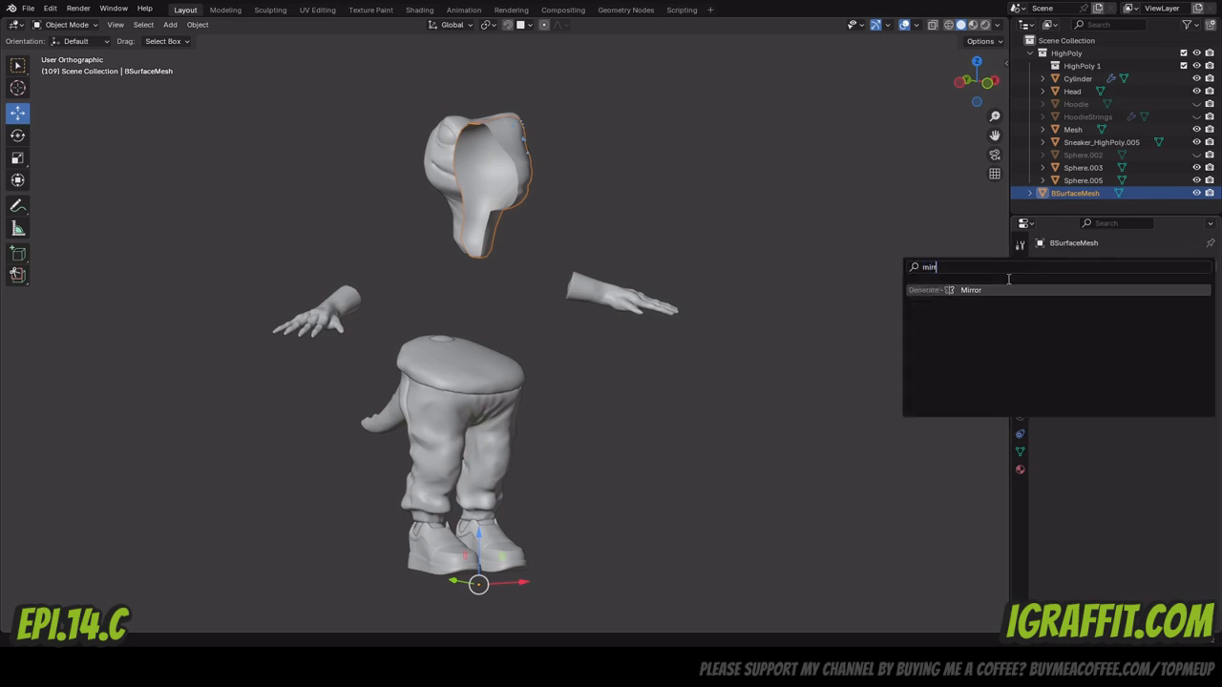
key(Return)
drag(977, 82, 997, 82)
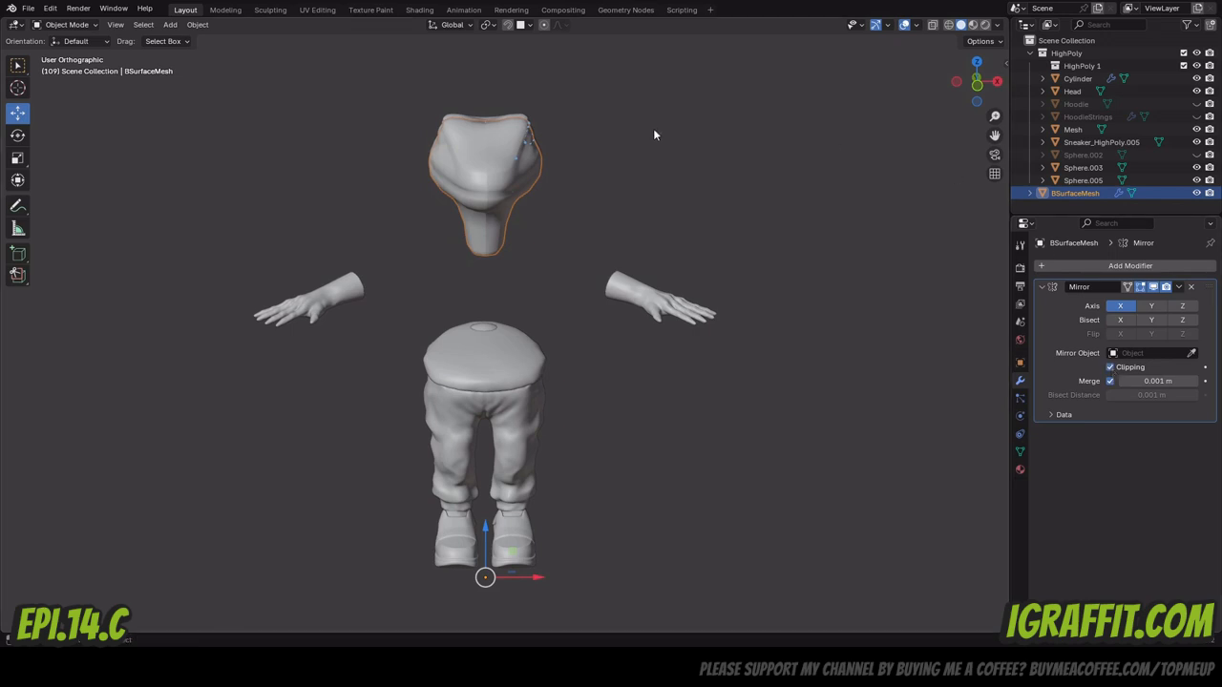
Set the Mirror modifier's merge distance to 0.01 m, inspecting the seam along the head's centre.
scroll(654, 134, up, 3)
drag(992, 135, 937, 342)
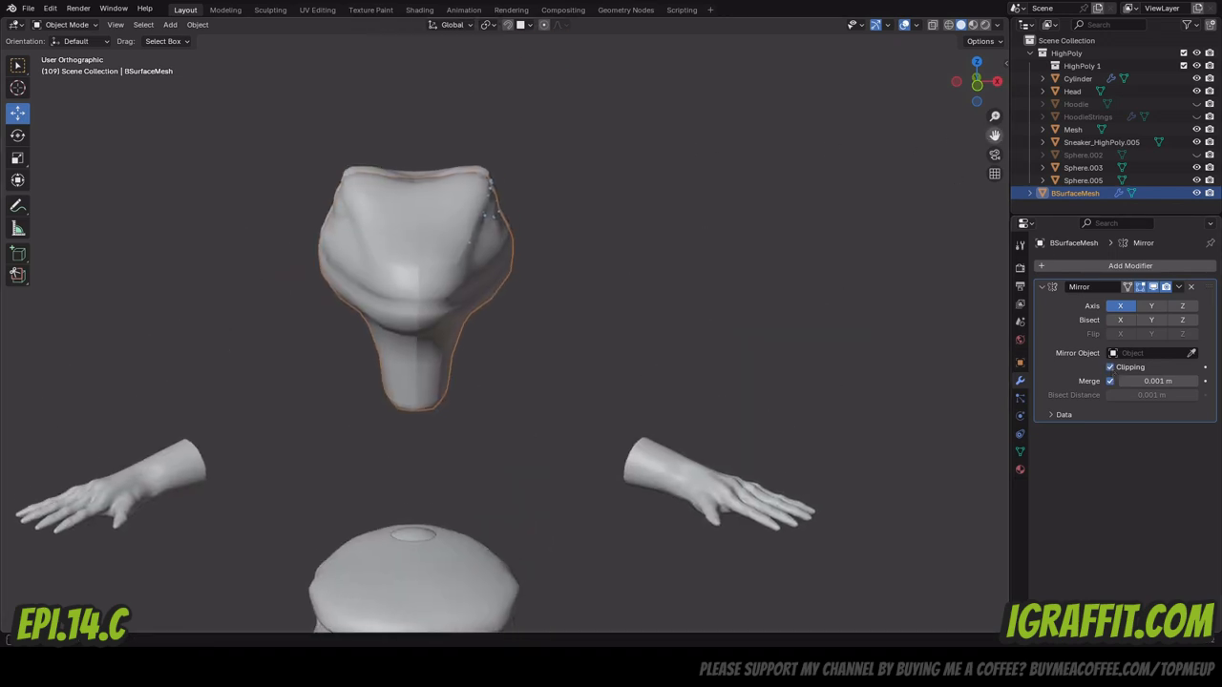
scroll(500, 149, up, 2)
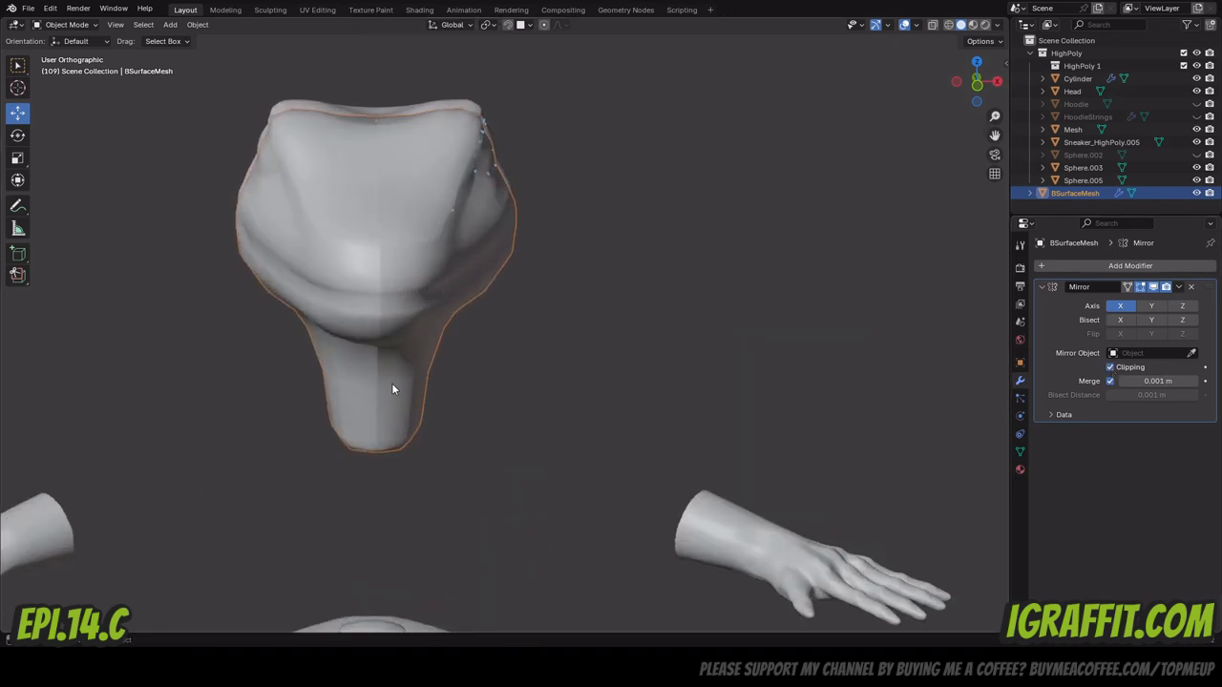
mouse_move(976, 82)
mouse_down()
mouse_move(1002, 80)
mouse_move(979, 75)
mouse_move(980, 90)
mouse_up()
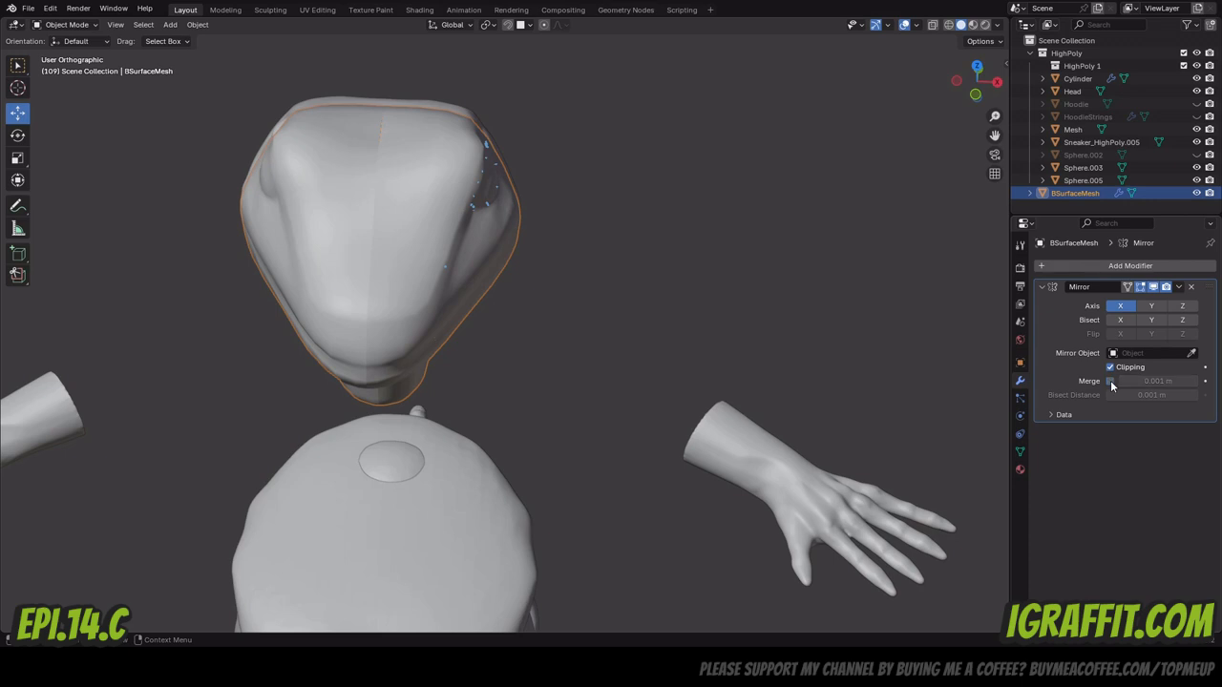
drag(1130, 381, 1159, 381)
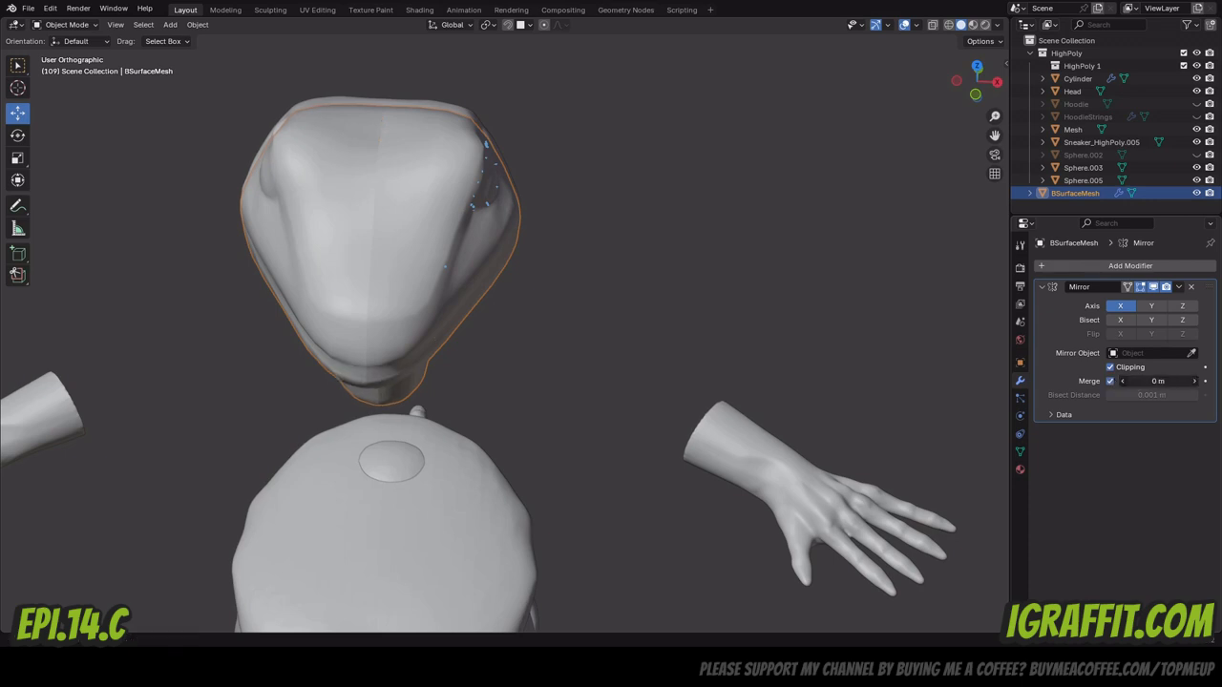
drag(1130, 378, 1124, 377)
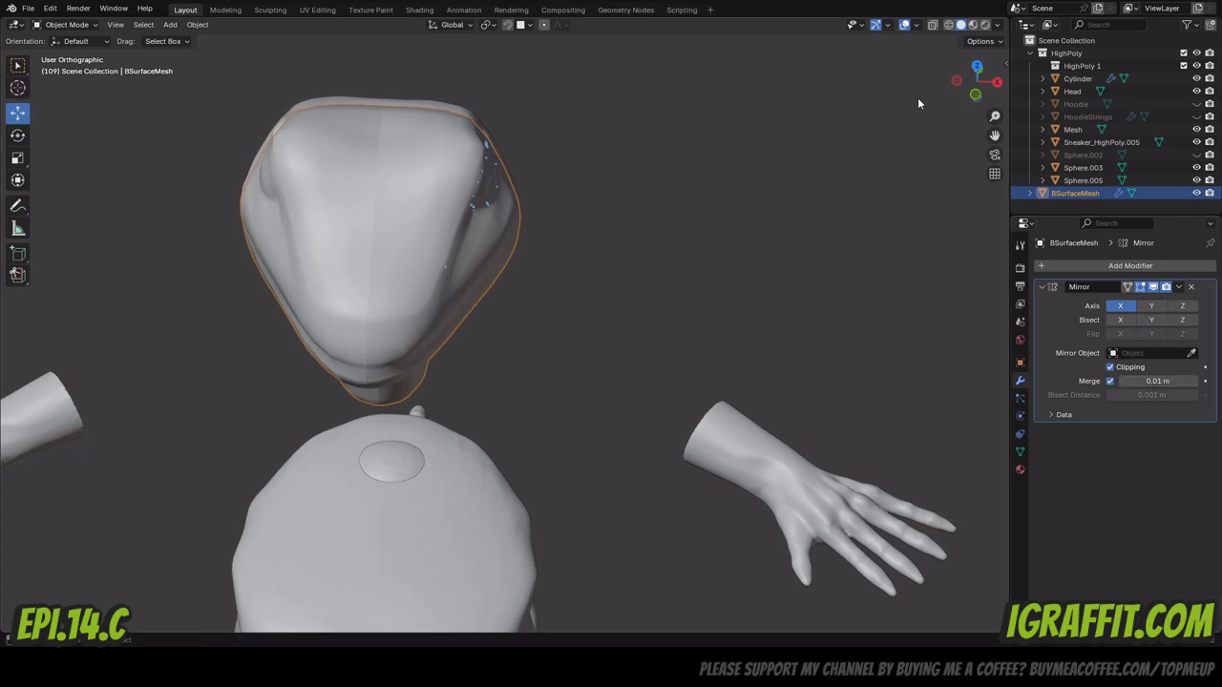
Examine the mirrored head's alignment with the high-poly head from the front and side.
drag(975, 83, 1004, 42)
scroll(590, 275, down, 7)
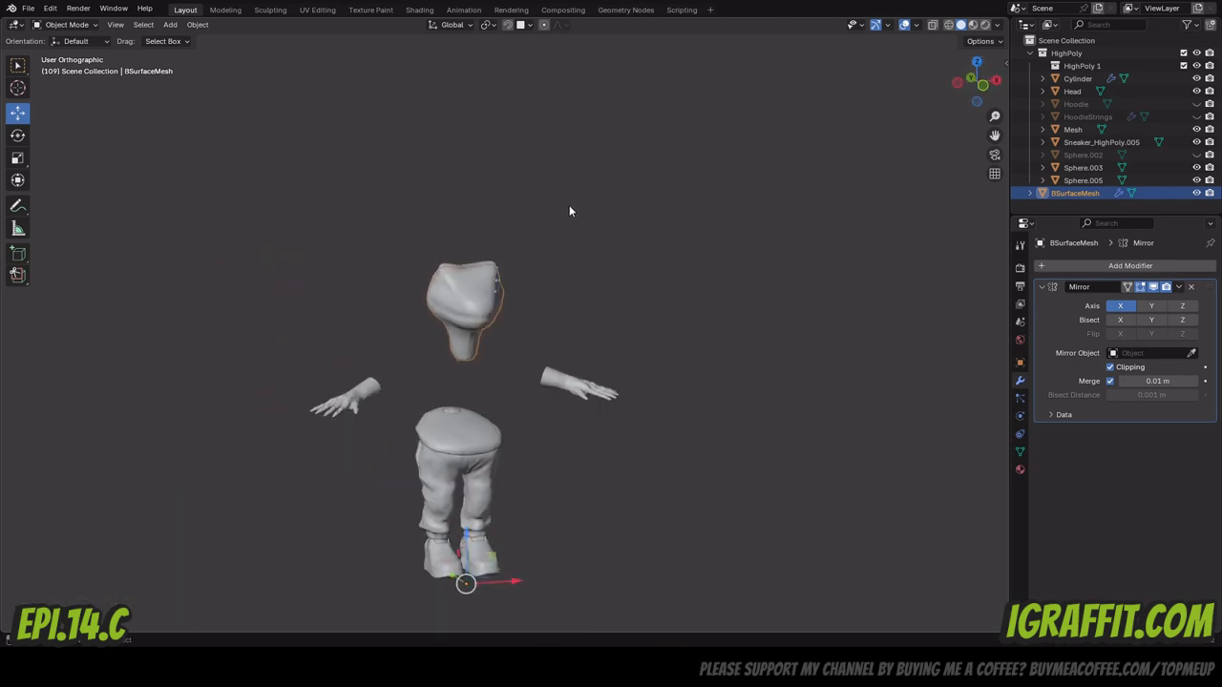
scroll(521, 474, up, 2)
click(983, 90)
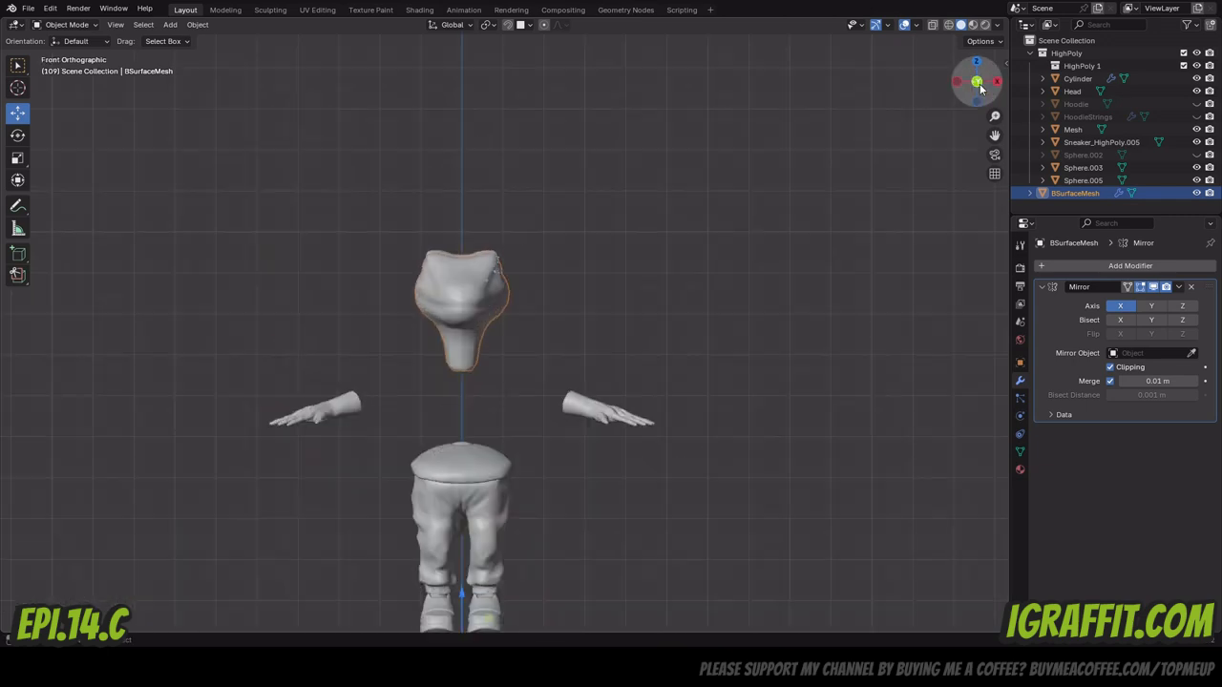
scroll(636, 247, down, 3)
scroll(529, 469, up, 5)
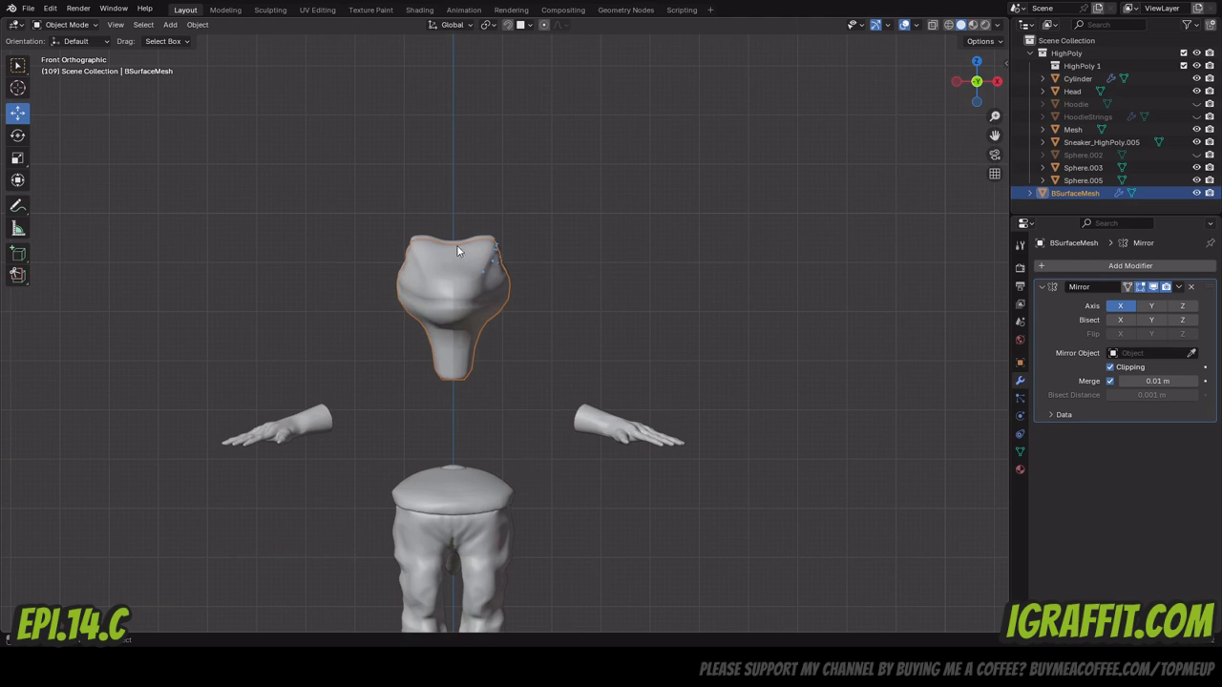
drag(999, 61, 940, 90)
scroll(462, 208, up, 3)
Try setting BSurfaceMesh's origin to its geometry and undo the origin change.
click(940, 100)
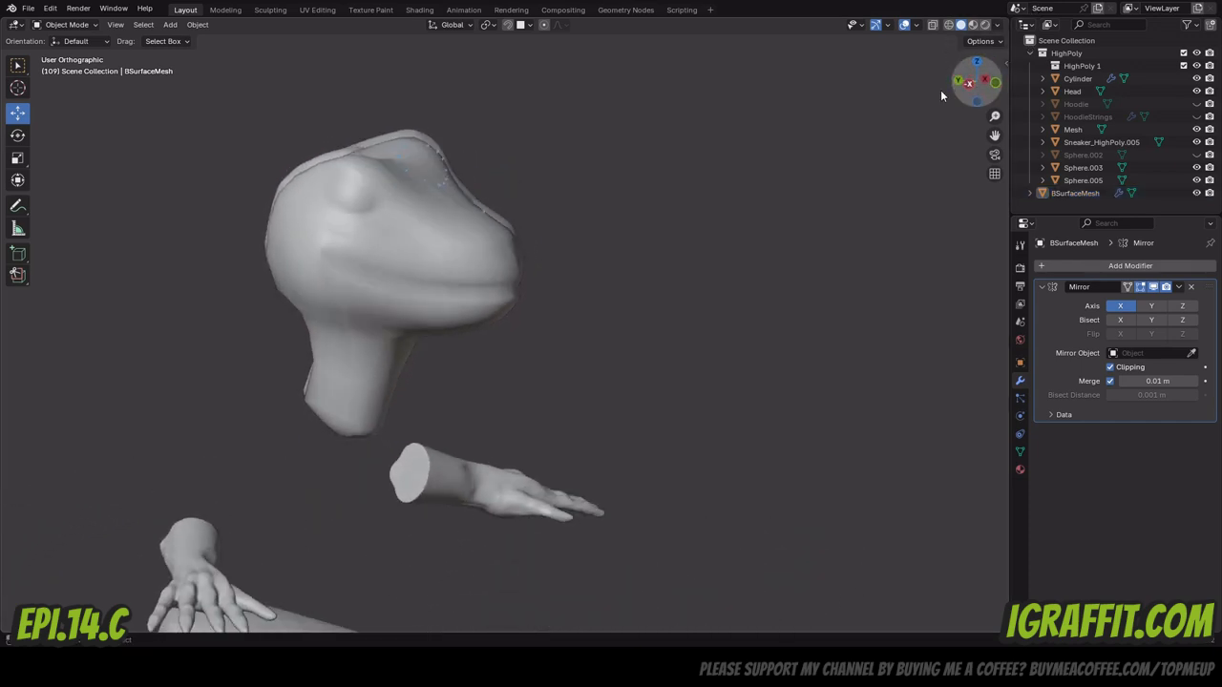
click(410, 223)
right_click(425, 199)
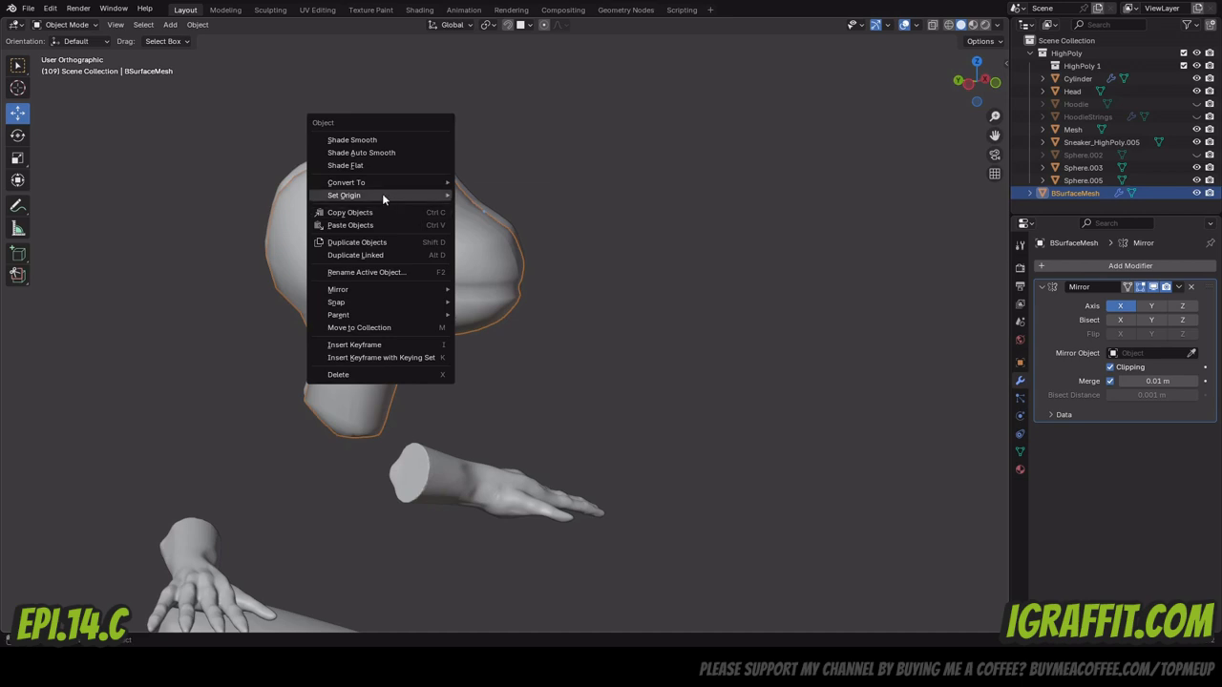
mouse_move(386, 197)
click(522, 209)
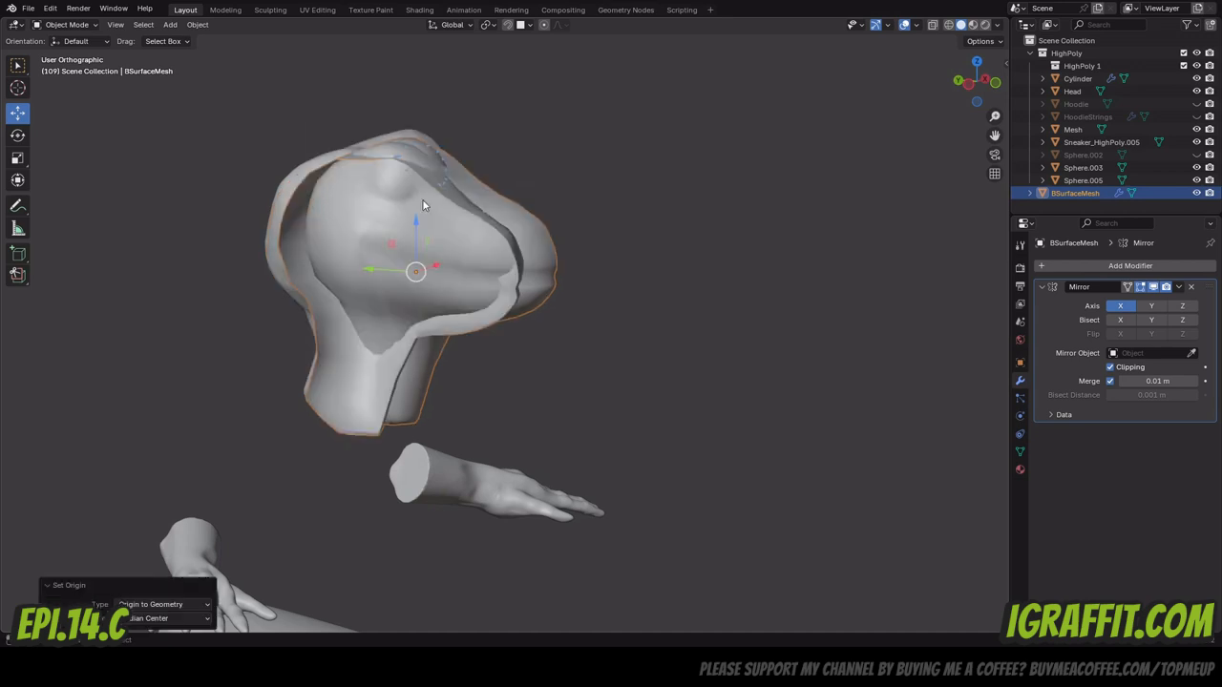
drag(979, 91, 919, 126)
key(ctrl+z)
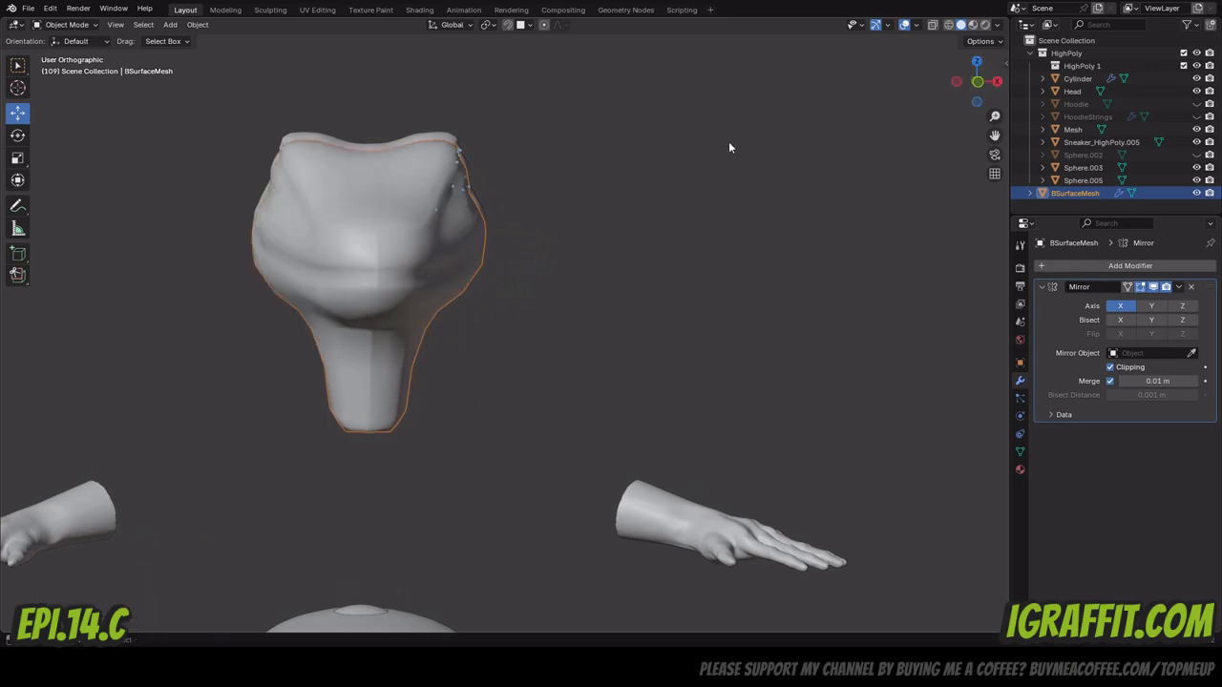
Remove the Mirror modifier from BSurfaceMesh so only the half-head mesh remains.
click(1191, 287)
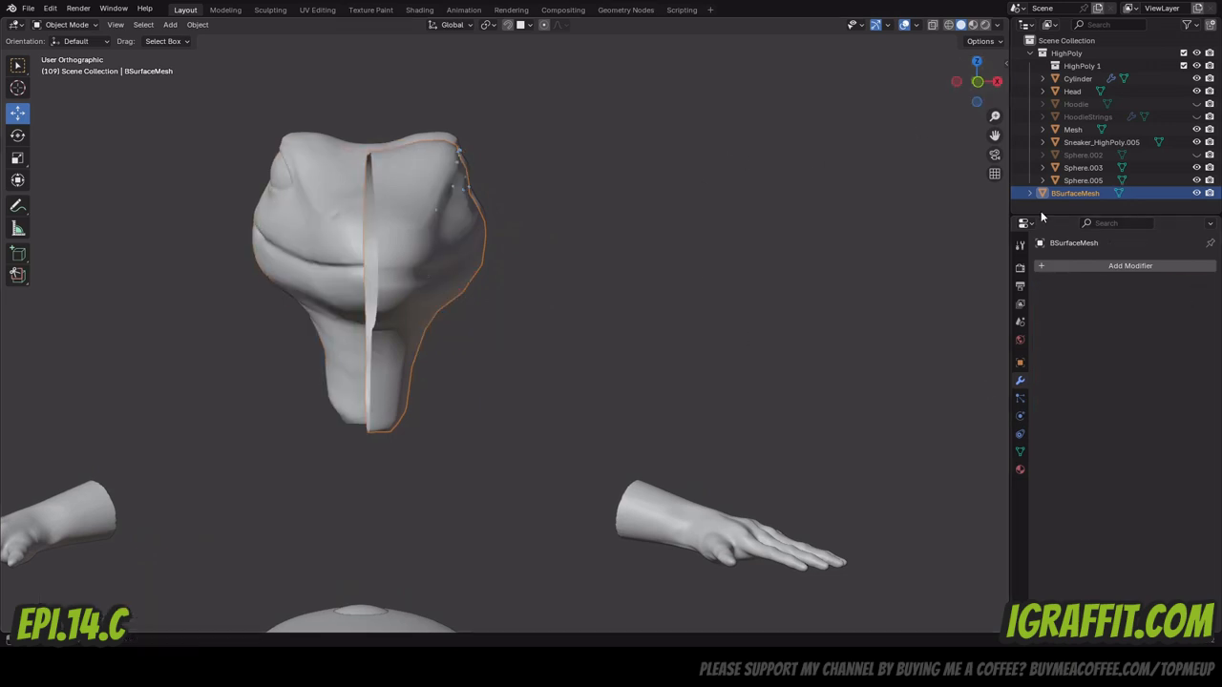
key(ctrl+z)
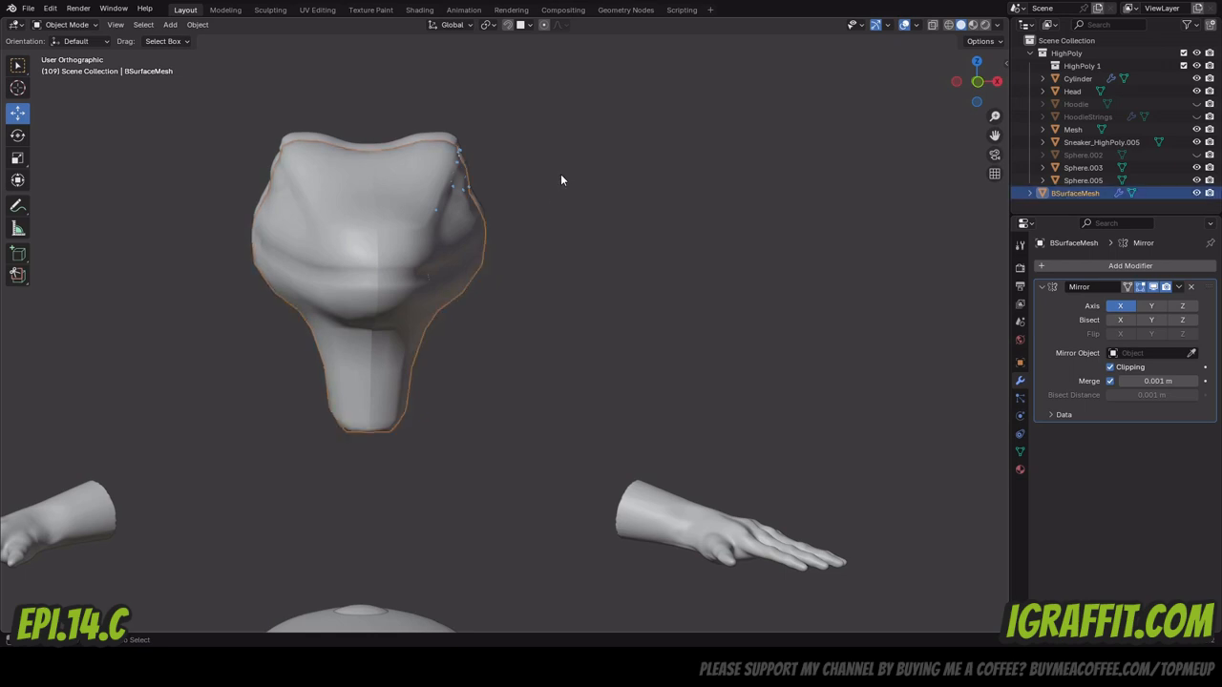
scroll(668, 179, down, 4)
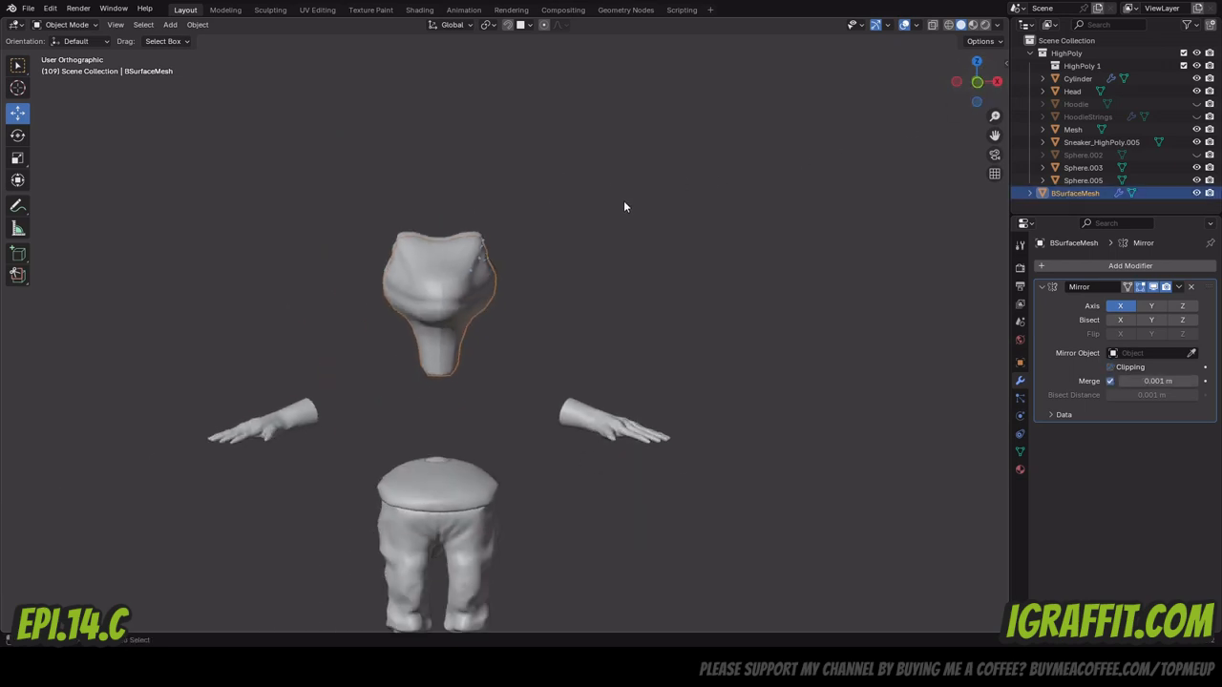
key(ctrl+shift+z)
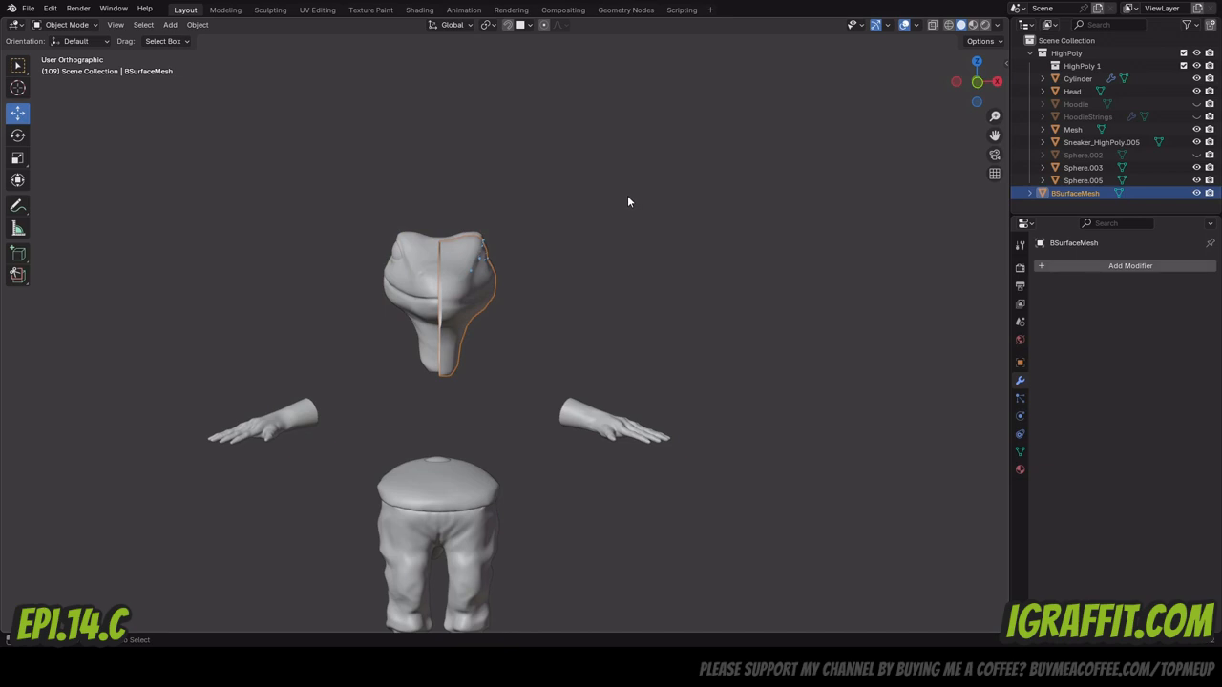
Hide BSurfaceMesh to inspect the high-poly head beneath it, and show it again.
scroll(459, 283, up, 3)
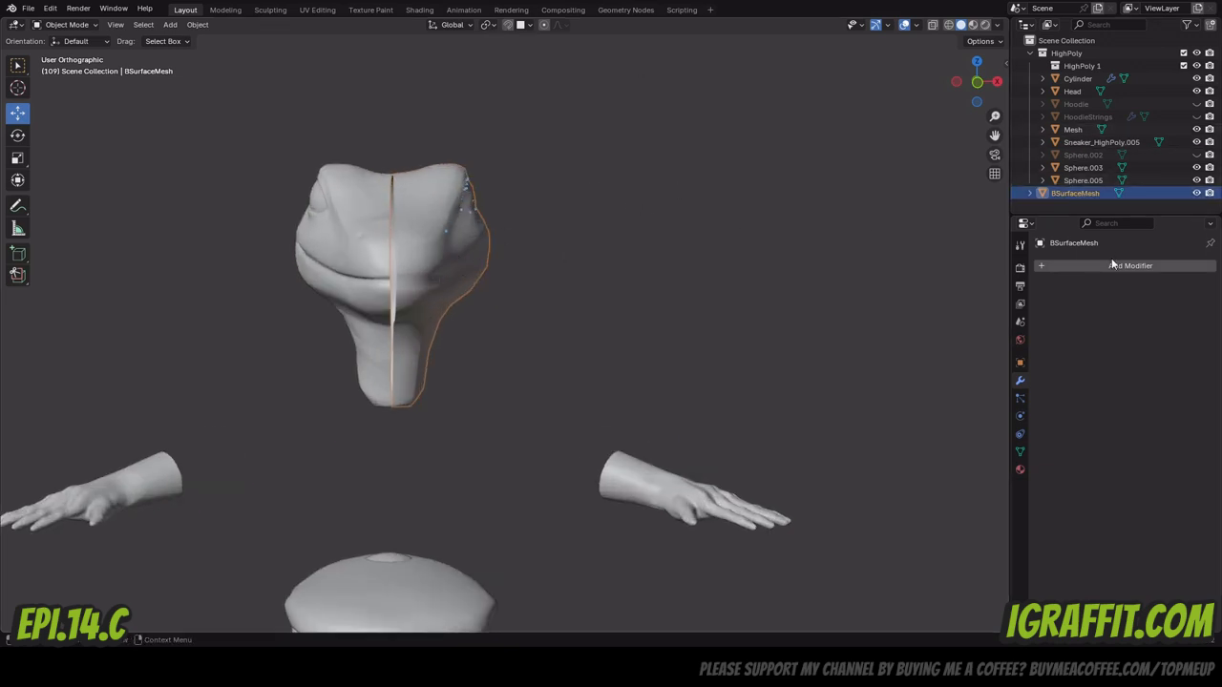
drag(1001, 73, 966, 100)
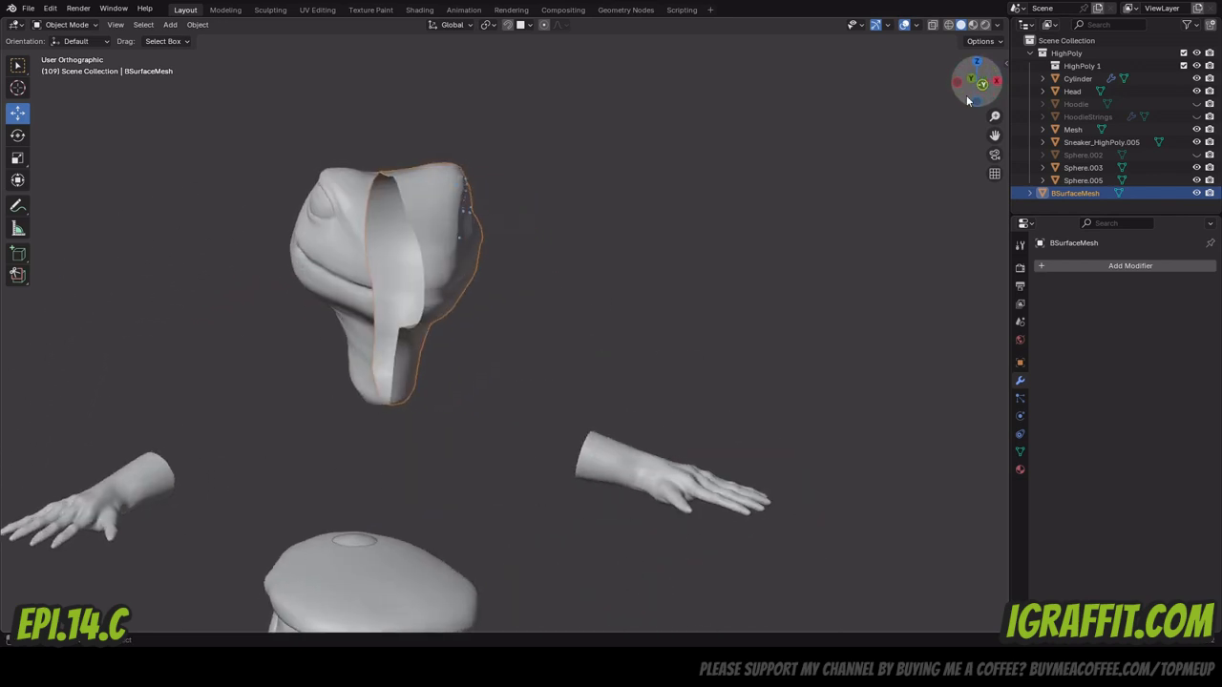
click(1196, 193)
mouse_move(974, 83)
mouse_down()
mouse_move(878, 84)
mouse_move(997, 86)
mouse_up()
click(1195, 193)
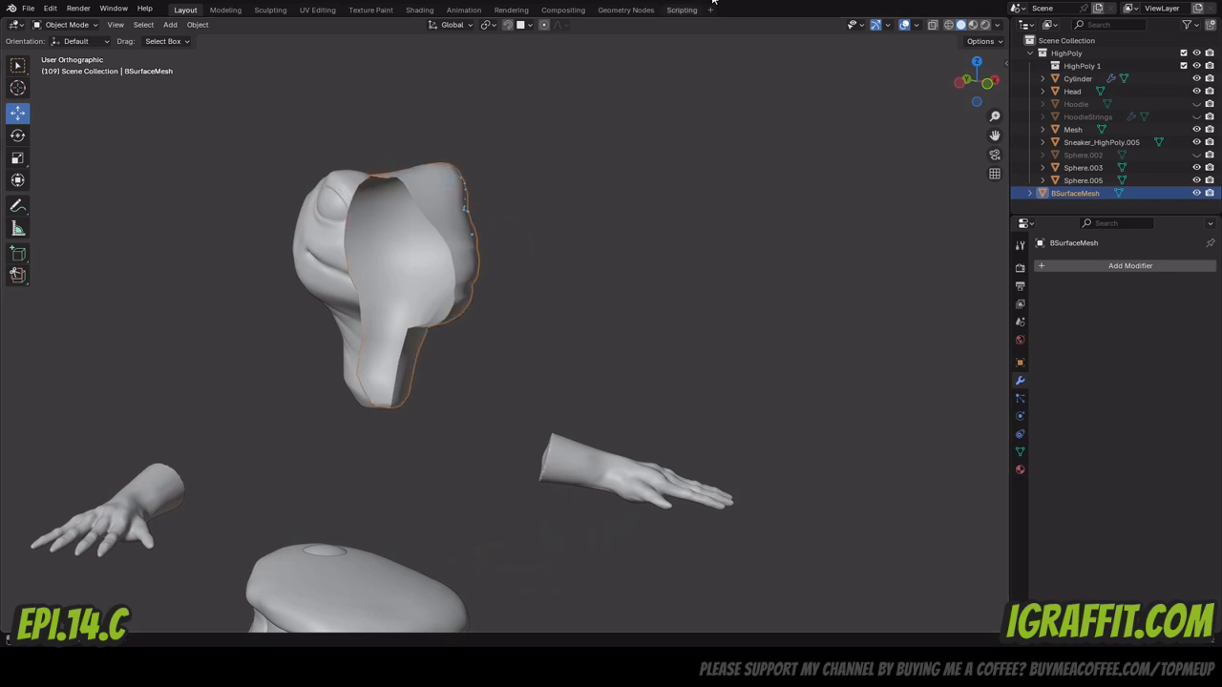
Try the Material viewport colour, return it to Object, and enable backface culling in the viewport shading.
click(995, 26)
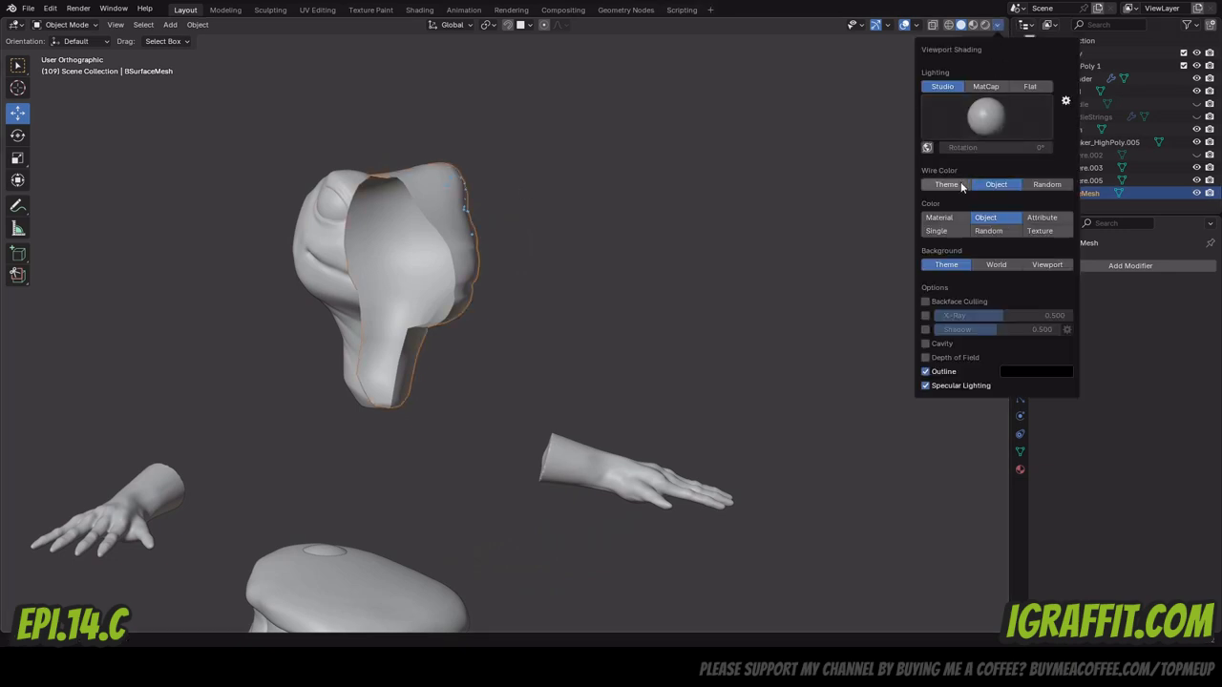
click(955, 218)
click(986, 219)
click(949, 300)
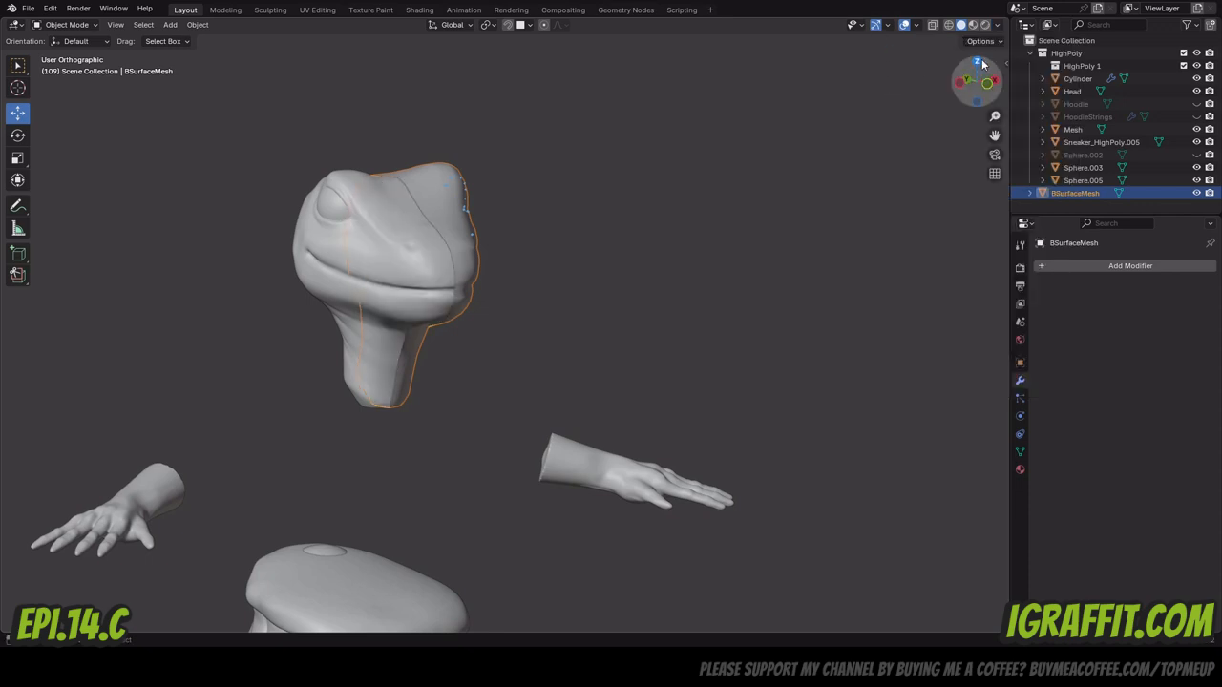
Save the Lizard-in-Sweats-Merged.blend project.
drag(981, 58, 1034, 54)
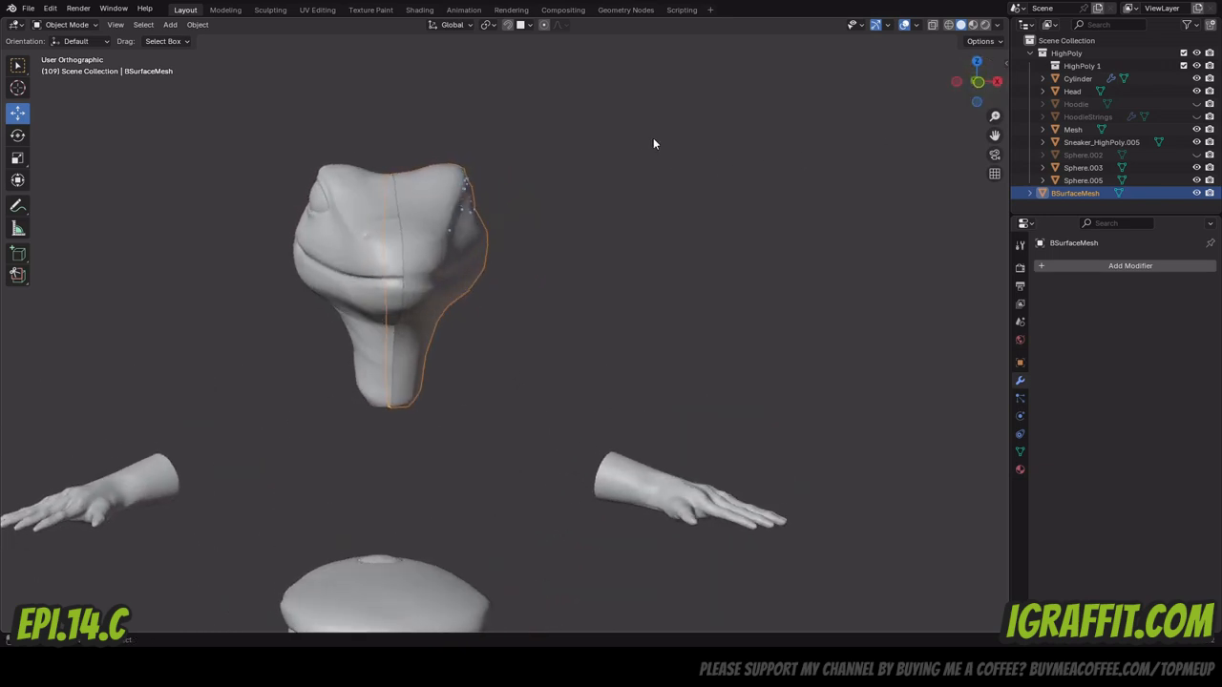
key(ctrl+s)
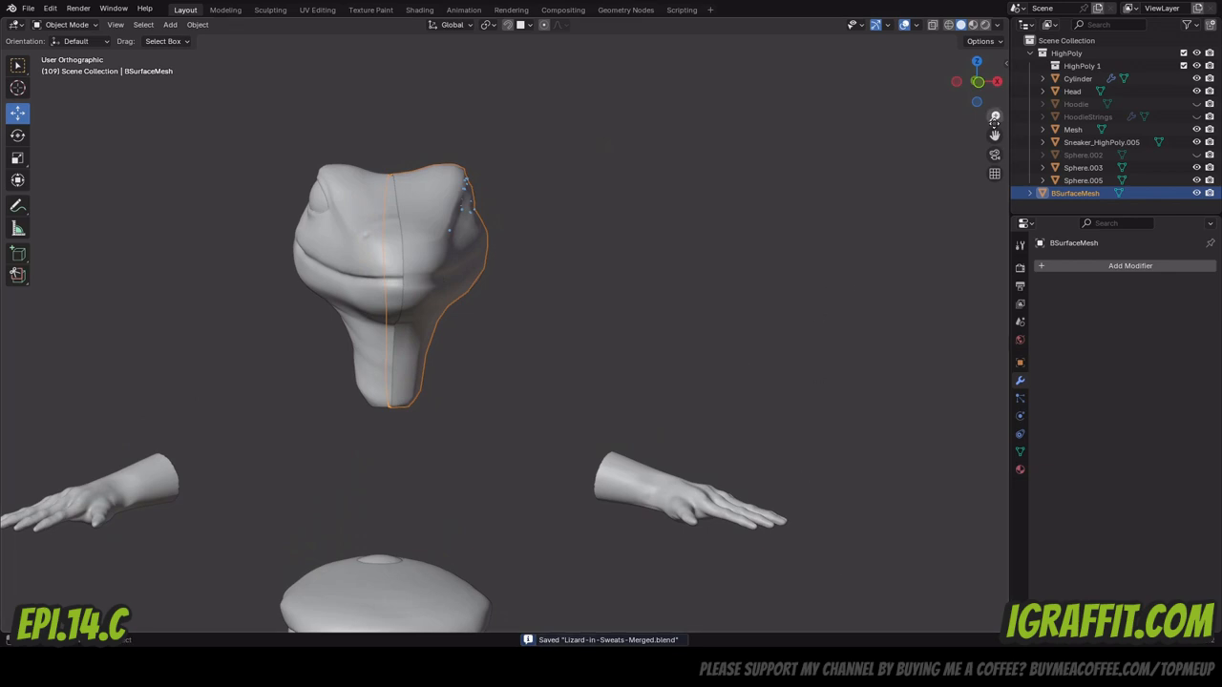
Add a Mirror modifier on the X axis to the BSurfaceMesh half head.
drag(993, 135, 1089, 154)
drag(975, 93, 969, 93)
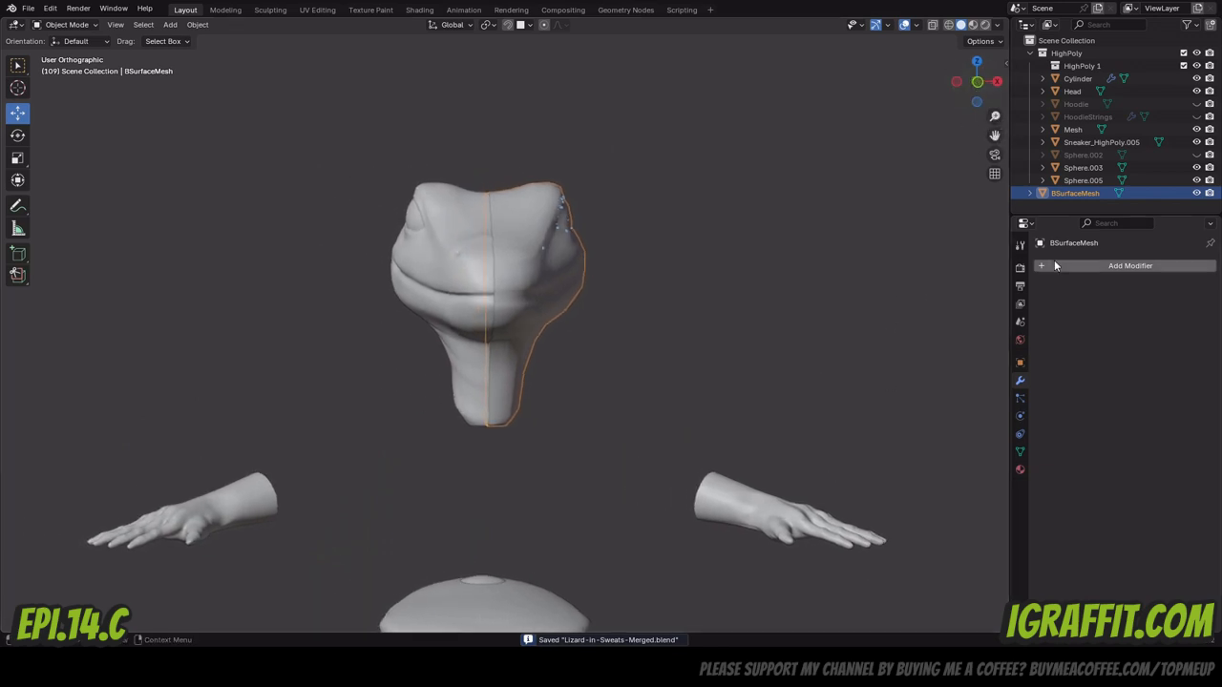
click(1112, 268)
text(mi)
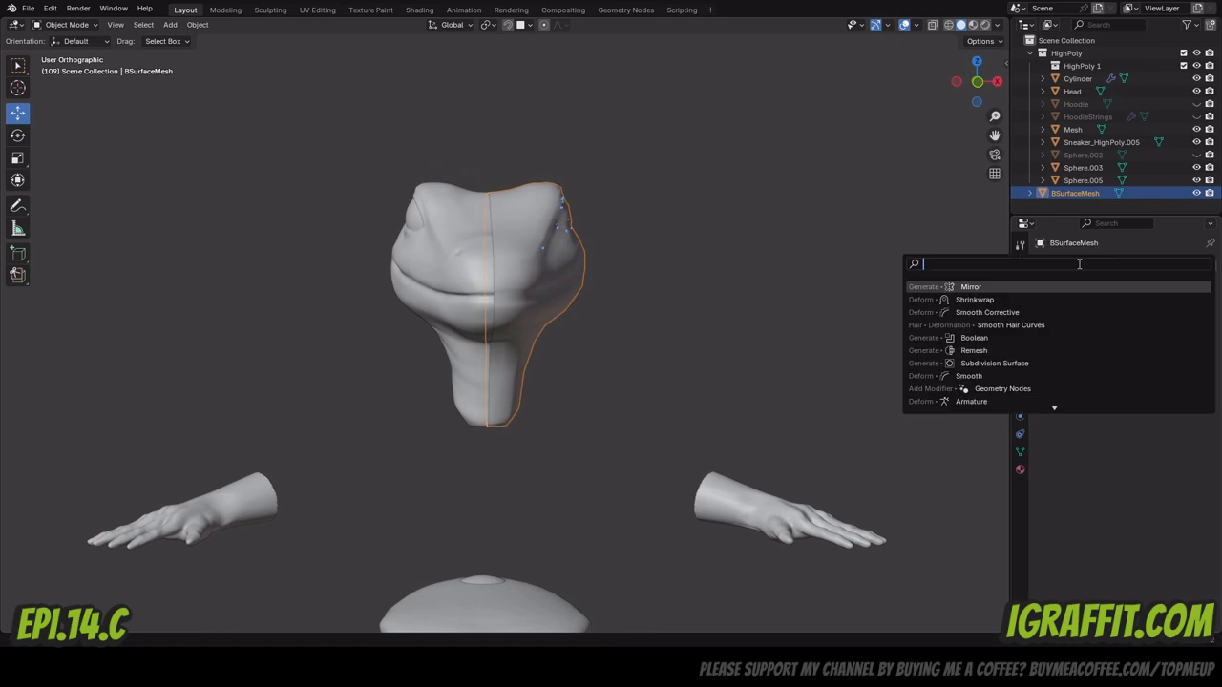
text(rr)
key(Return)
scroll(501, 204, up, 3)
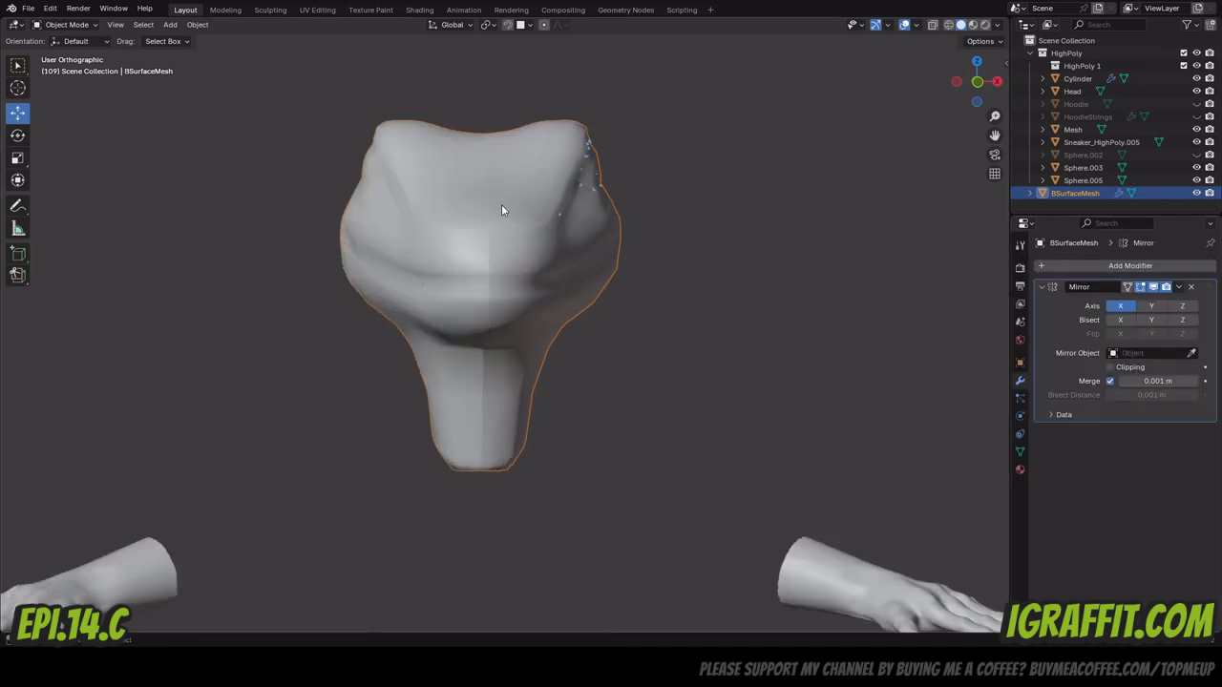
In front wireframe view, select the head's centre-line vertices, enable Mirror clipping, and move them along X onto the mirror plane.
drag(976, 81, 975, 116)
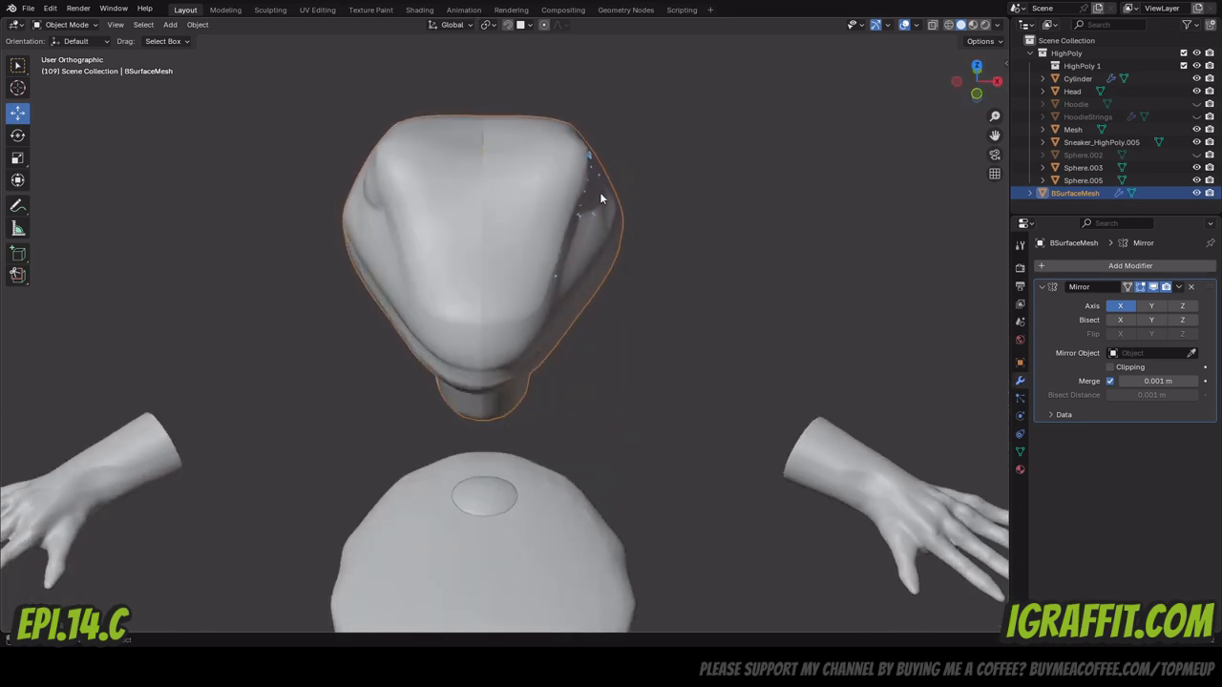
click(63, 25)
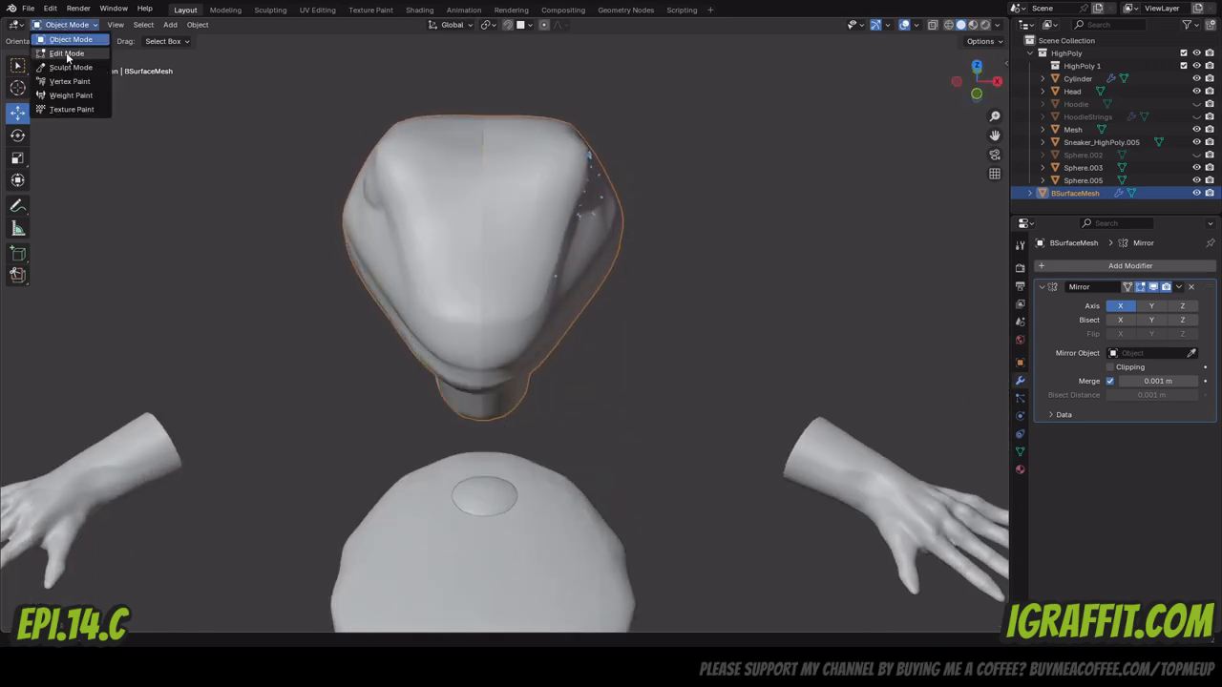
click(67, 54)
click(948, 27)
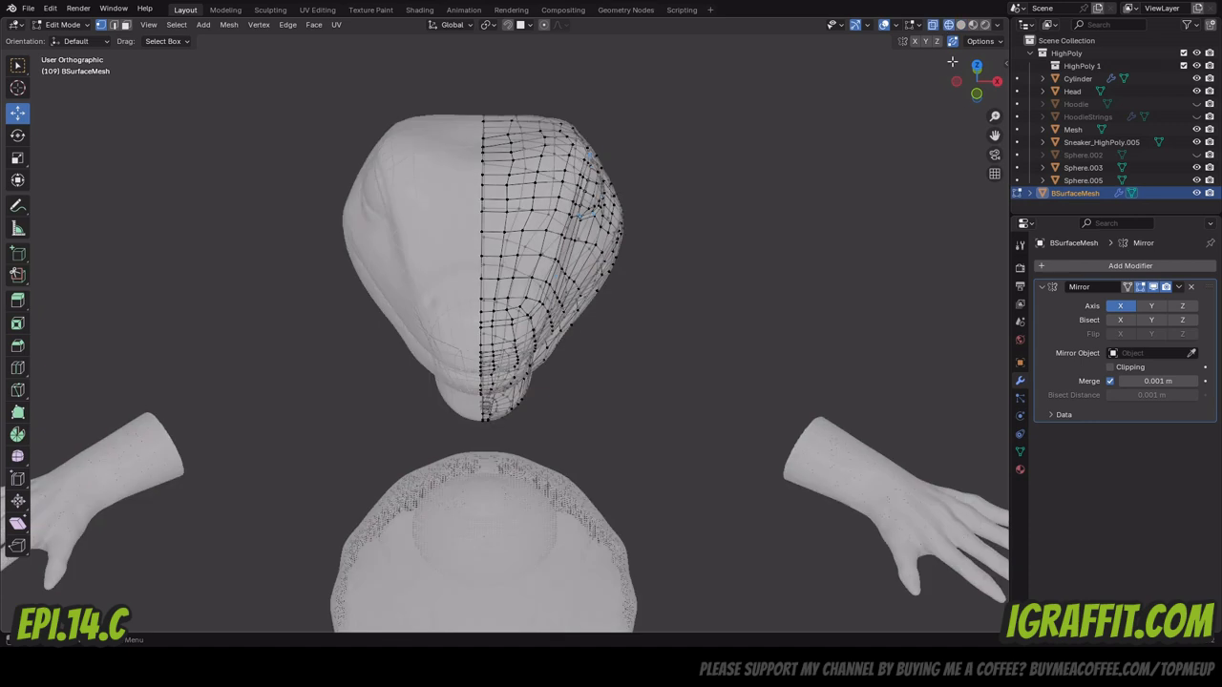
click(976, 97)
drag(442, 134, 483, 508)
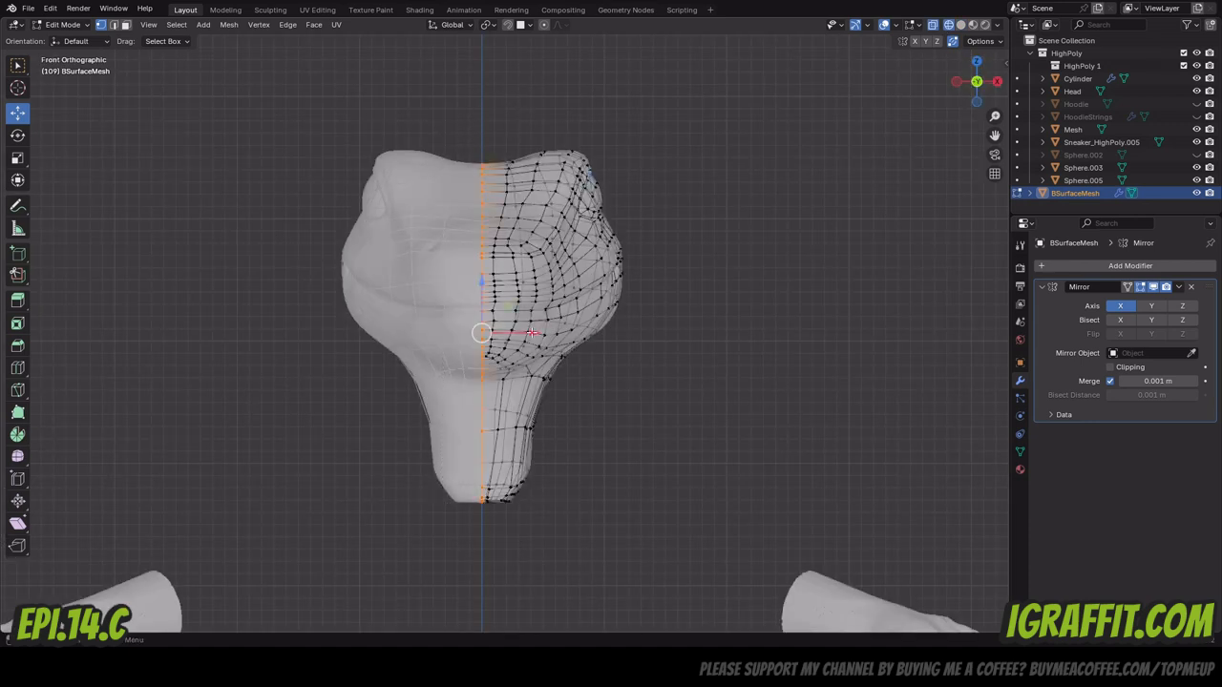
mouse_move(531, 332)
mouse_down()
mouse_move(401, 331)
mouse_move(555, 339)
mouse_move(530, 339)
mouse_up()
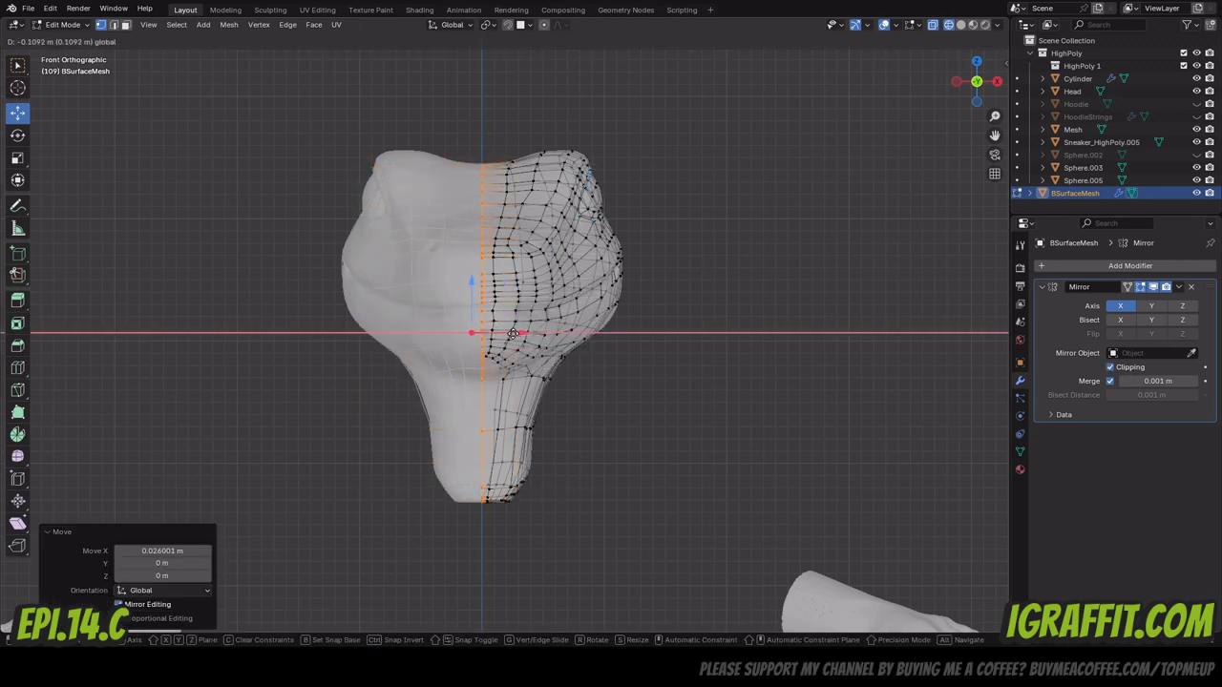
click(393, 333)
click(57, 25)
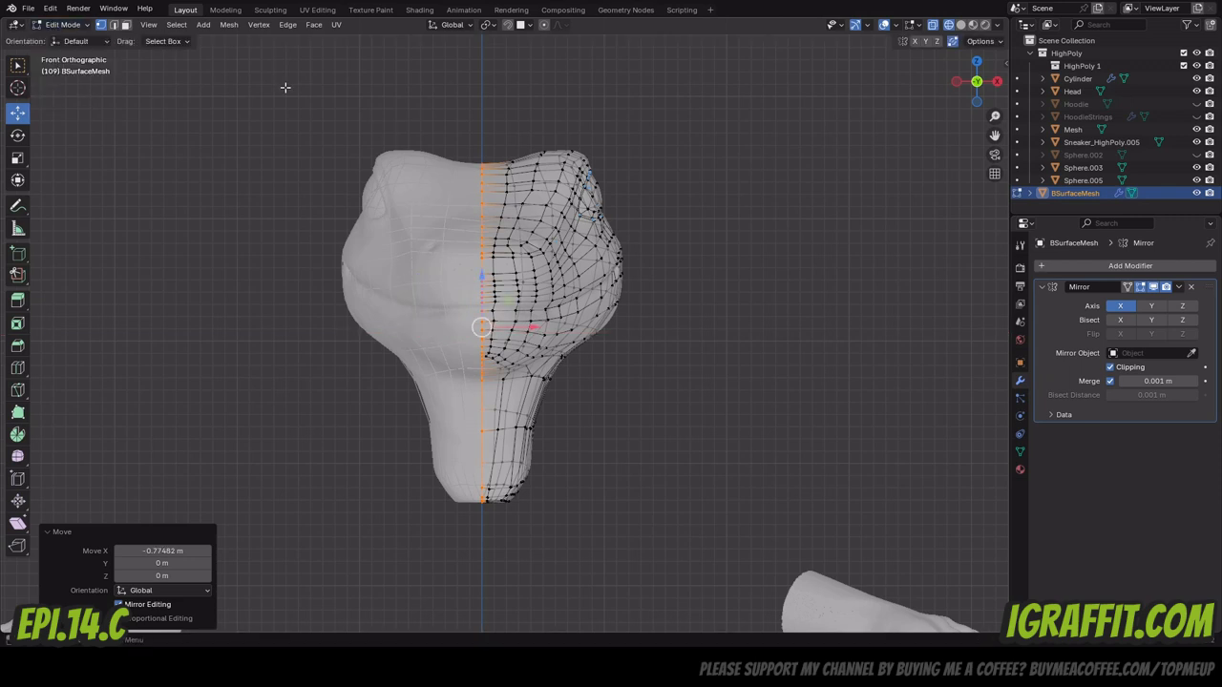
click(395, 96)
Return to solid shading, show the Mirror modifier on the editing cage, and examine the mirrored mesh under the head.
click(960, 26)
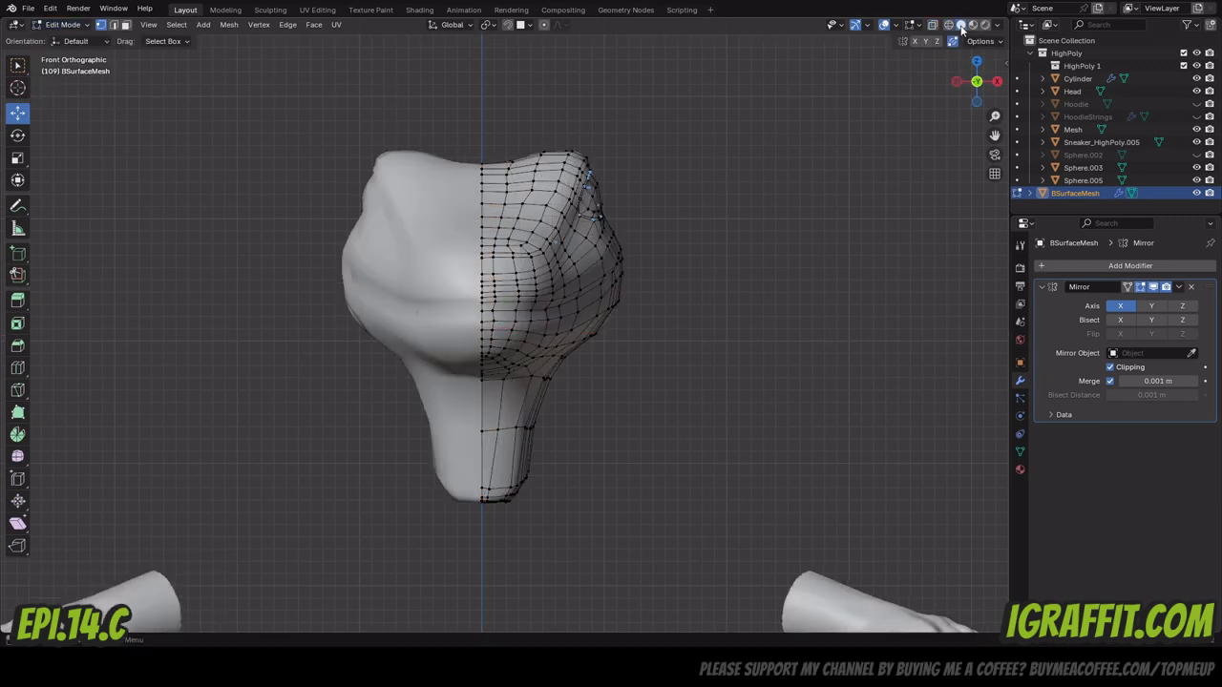
mouse_move(976, 81)
mouse_down()
mouse_move(986, 78)
mouse_move(969, 92)
mouse_up()
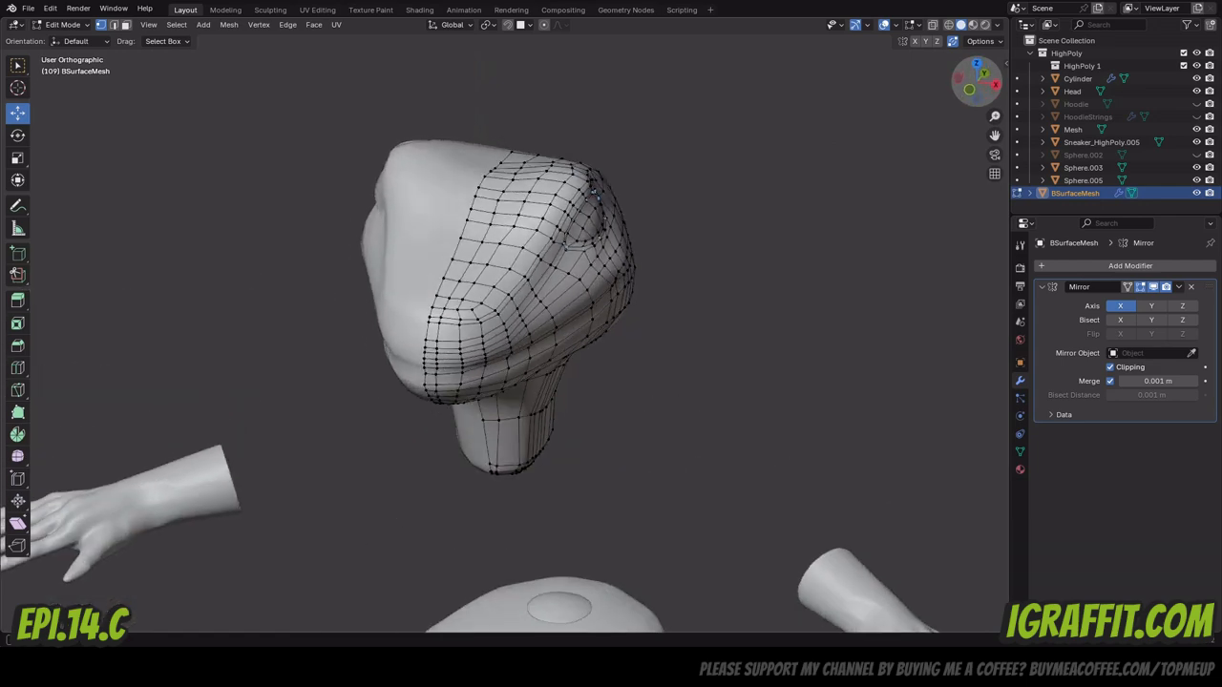
click(1129, 288)
drag(981, 82, 975, 80)
scroll(528, 376, up, 5)
scroll(516, 377, up, 2)
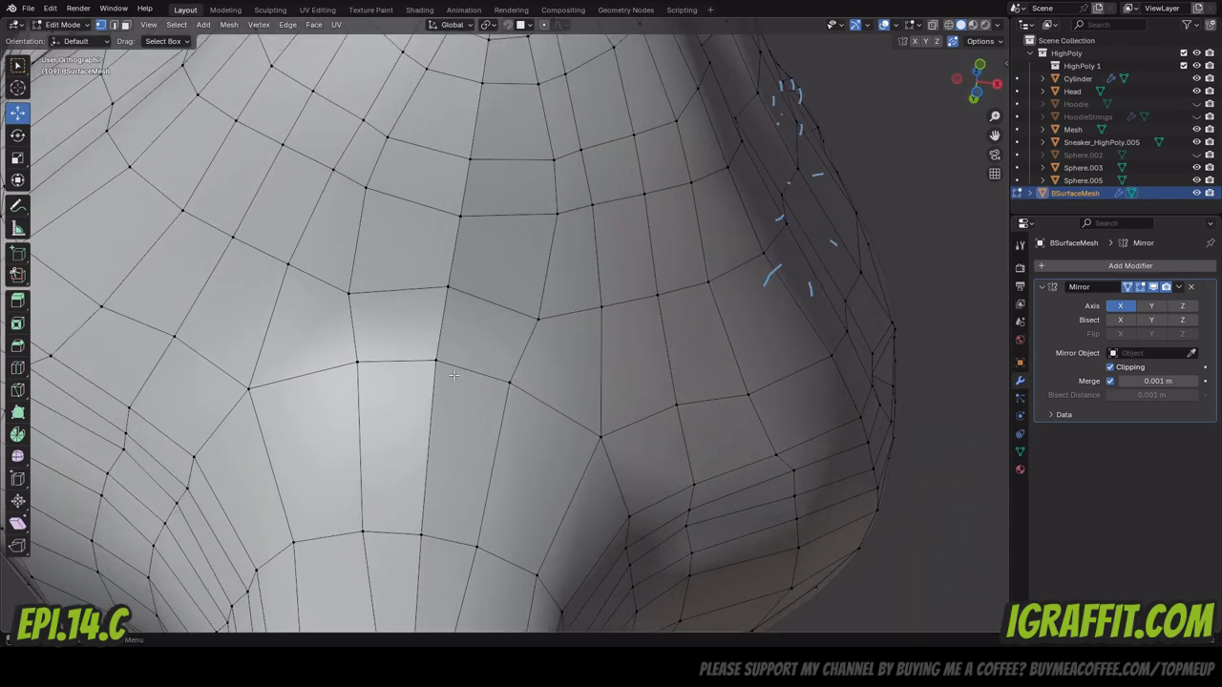
scroll(632, 267, down, 7)
scroll(634, 264, down, 2)
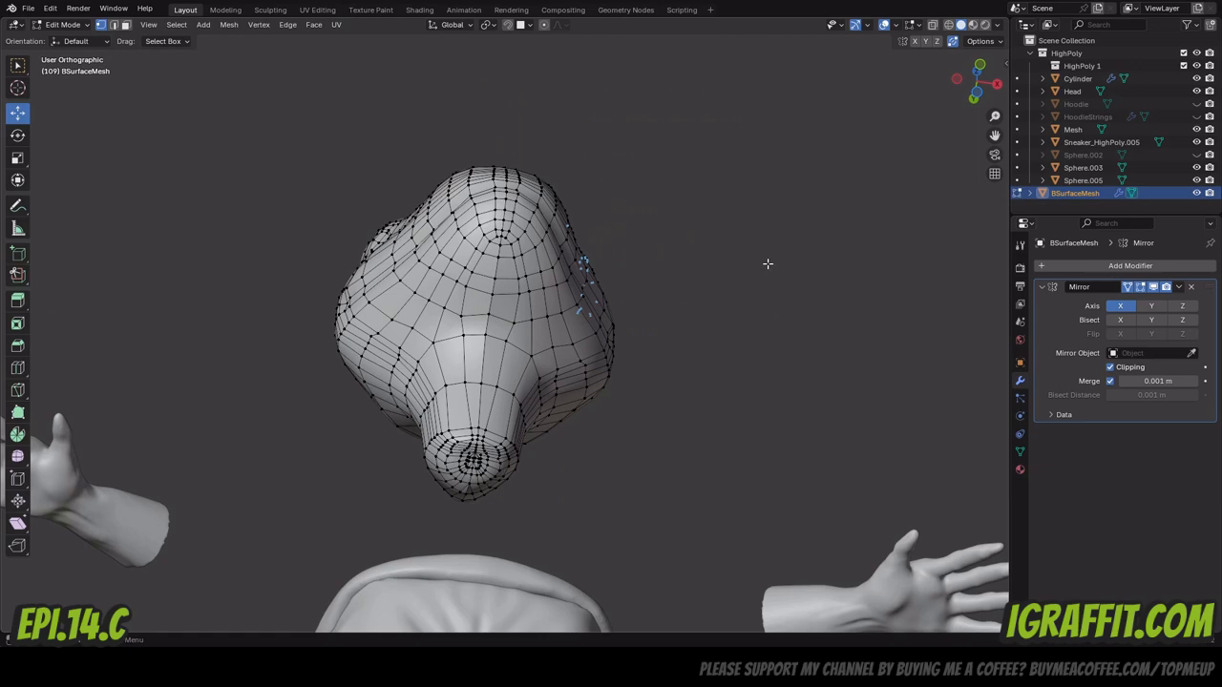
Turn off the Mirror modifier's cage display and toggle its viewport display to compare the mirrored half with the sculpt.
click(1132, 289)
mouse_move(962, 84)
mouse_down()
mouse_move(930, 87)
mouse_move(964, 64)
mouse_up()
click(1153, 287)
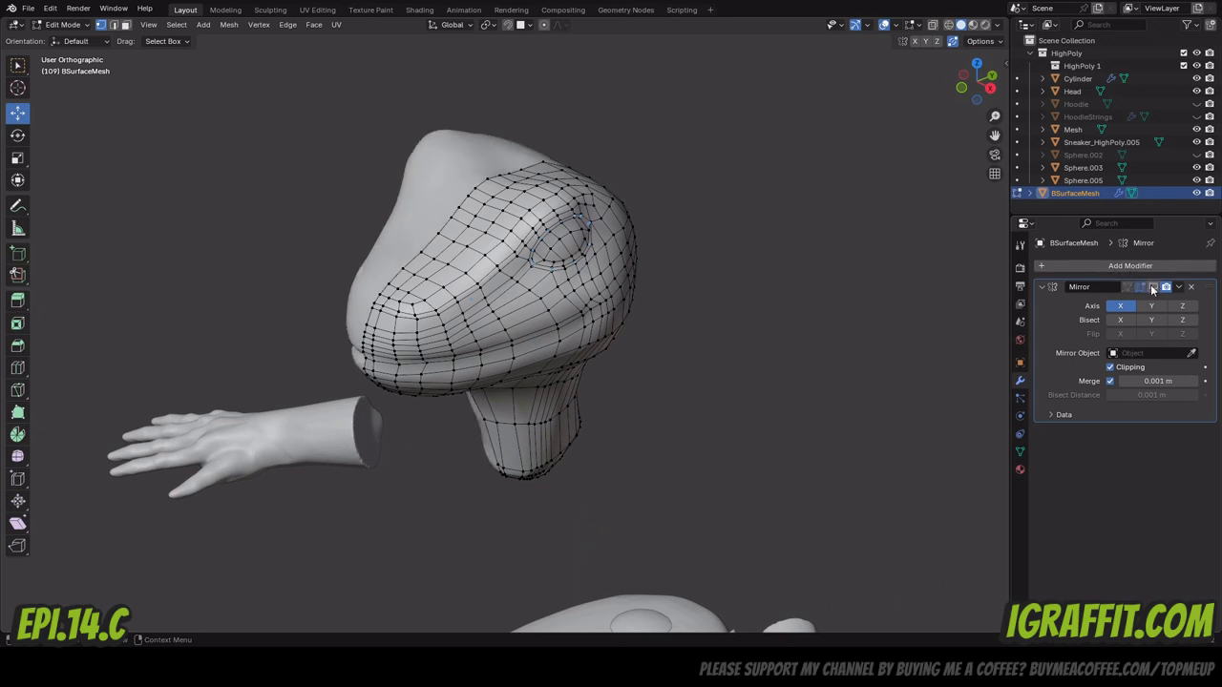
click(1151, 289)
click(1151, 289)
click(1151, 289)
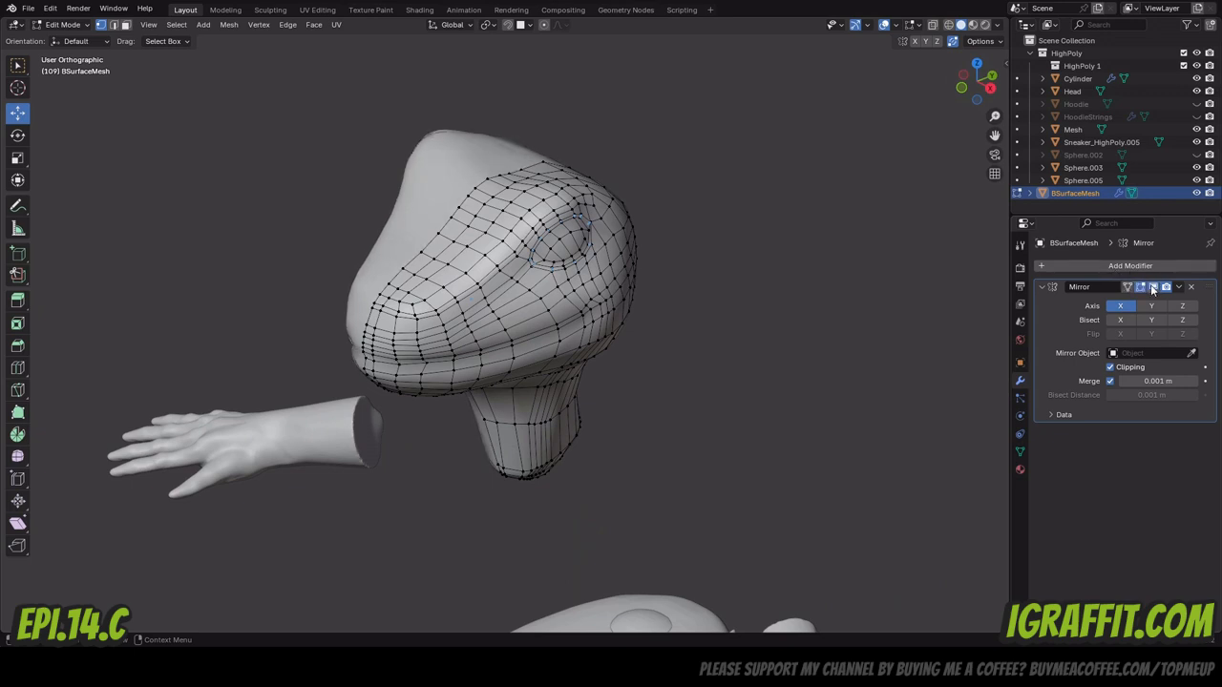
click(1151, 289)
click(1152, 288)
Switch to Object Mode and examine the centre seam along the back of the mirrored head.
mouse_move(973, 82)
mouse_down()
mouse_move(949, 84)
mouse_move(933, 106)
mouse_move(973, 96)
mouse_move(971, 129)
mouse_move(964, 84)
mouse_move(953, 88)
mouse_move(988, 107)
mouse_move(1048, 73)
mouse_move(1039, 114)
mouse_move(947, 74)
mouse_move(966, 82)
mouse_up()
click(62, 24)
click(71, 42)
click(443, 97)
right_click(501, 211)
click(472, 163)
scroll(523, 171, up, 2)
click(524, 172)
Try Head as the Mirror modifier's mirror object, clear it again, and turn off Merge.
click(1110, 380)
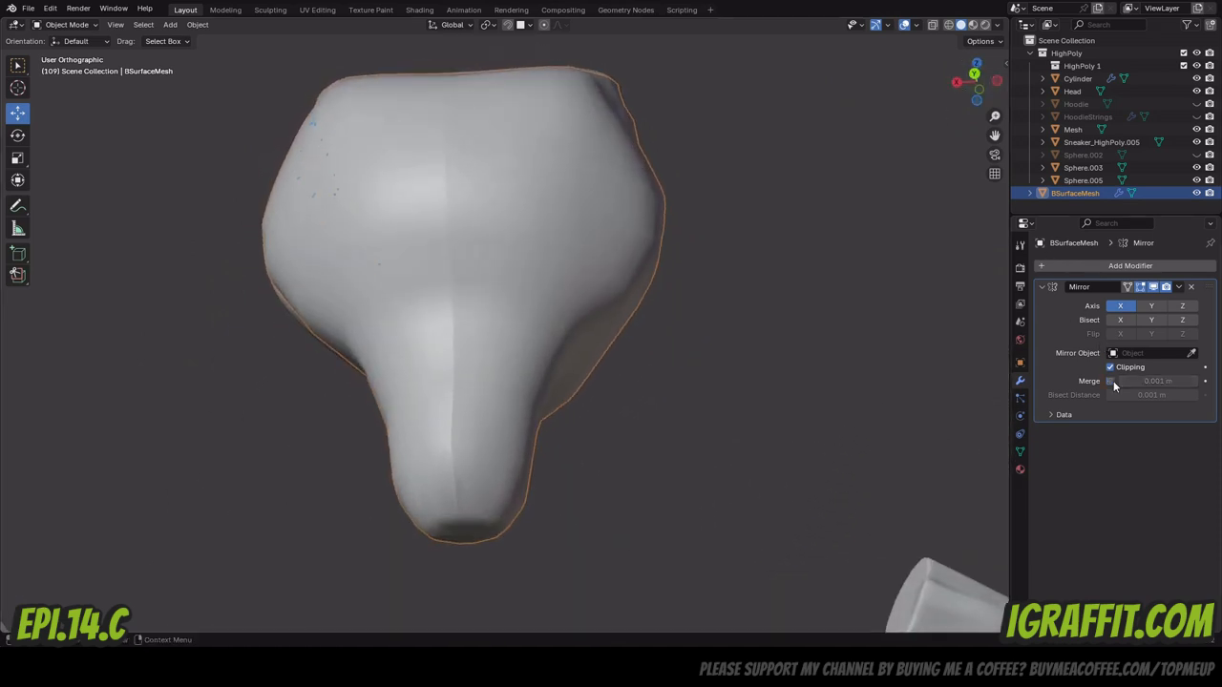
click(1111, 382)
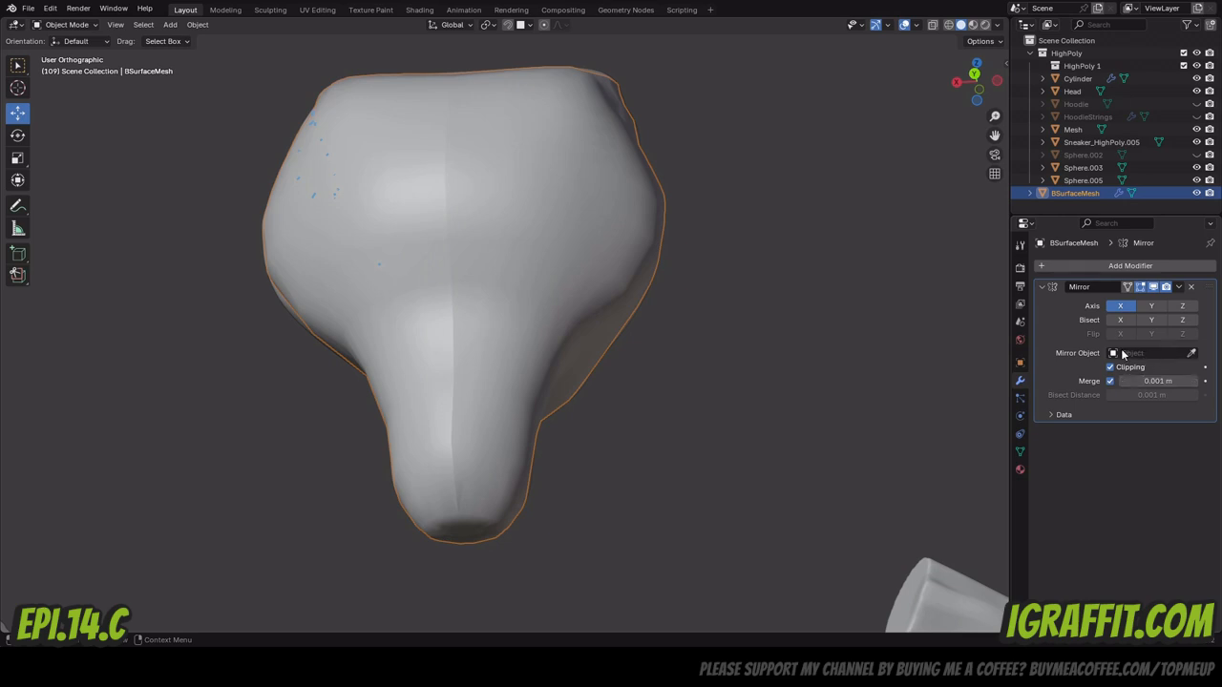
click(1115, 353)
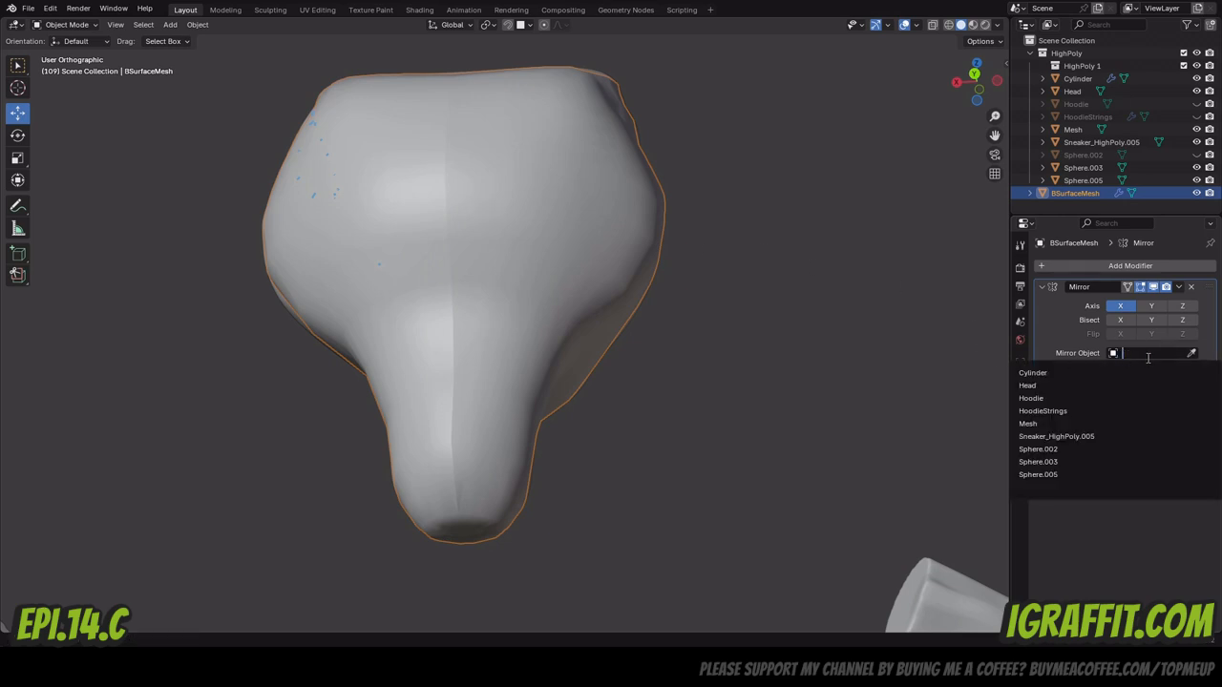
click(1068, 386)
click(977, 82)
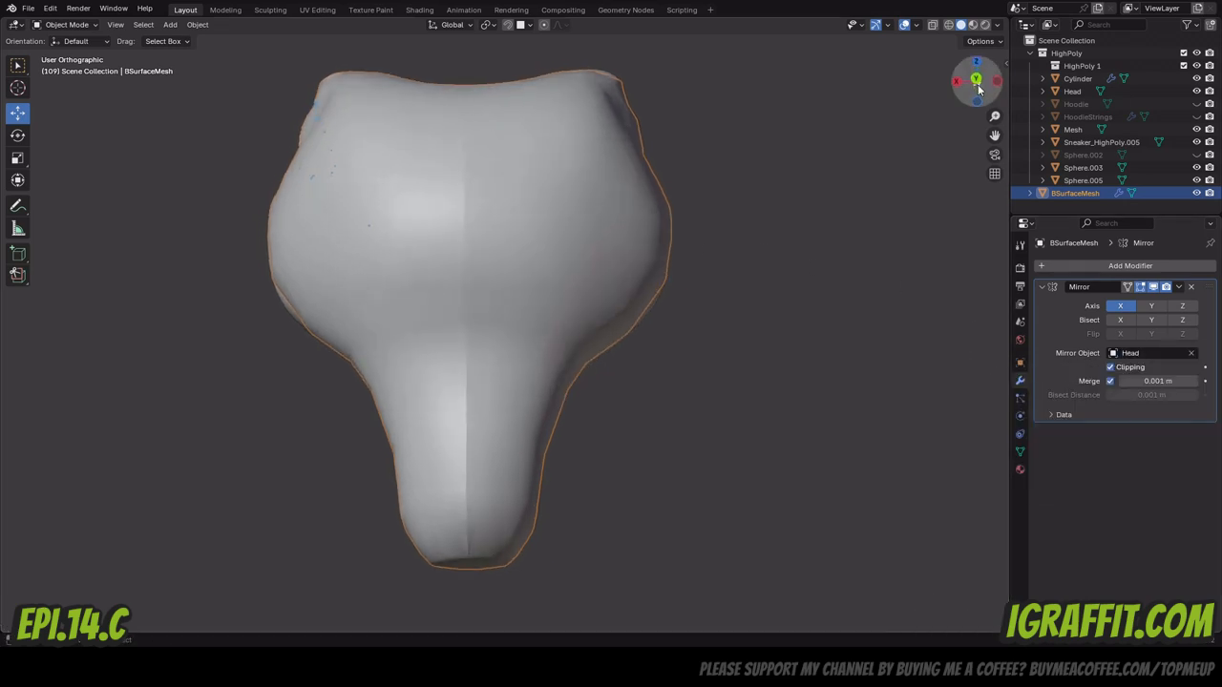
click(1110, 380)
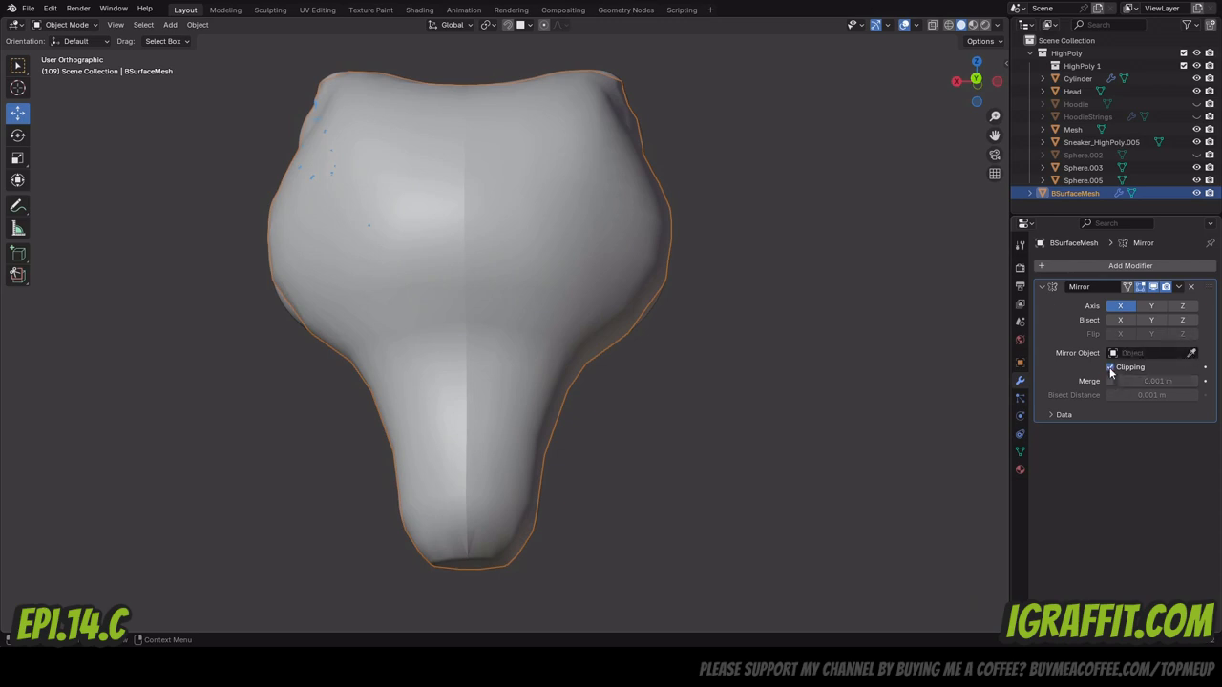
In Edit Mode, select the centre-line edge loop and examine its vertices at the base of the neck.
click(63, 23)
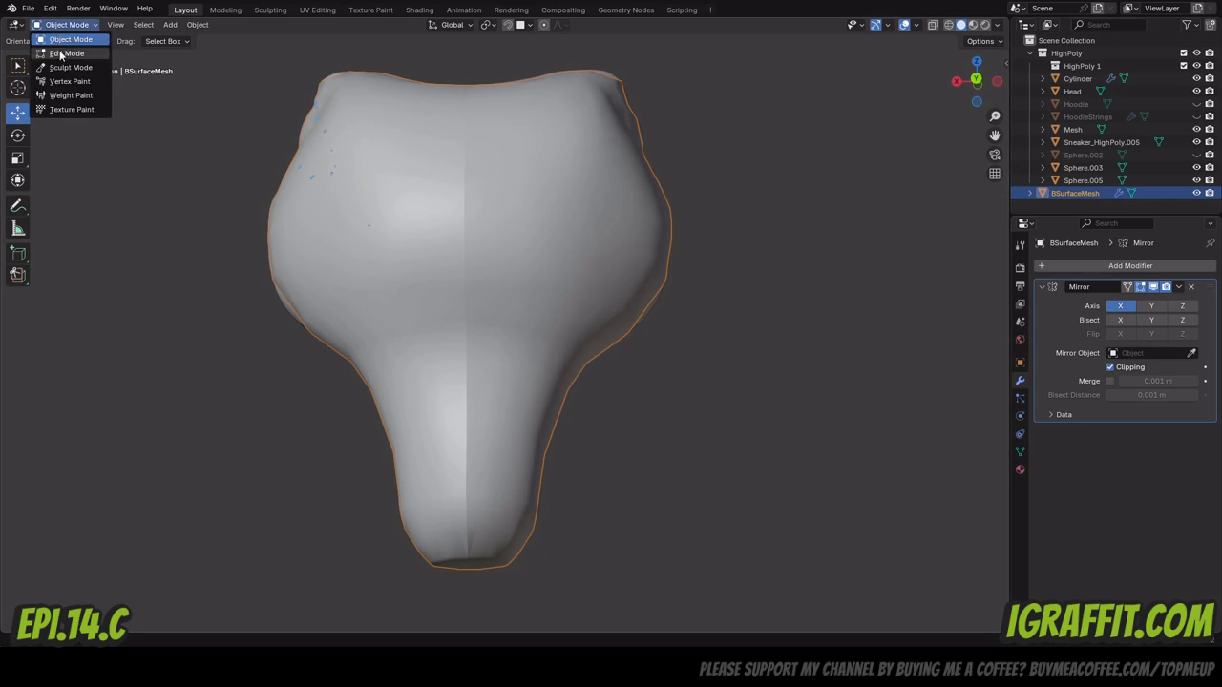
click(65, 52)
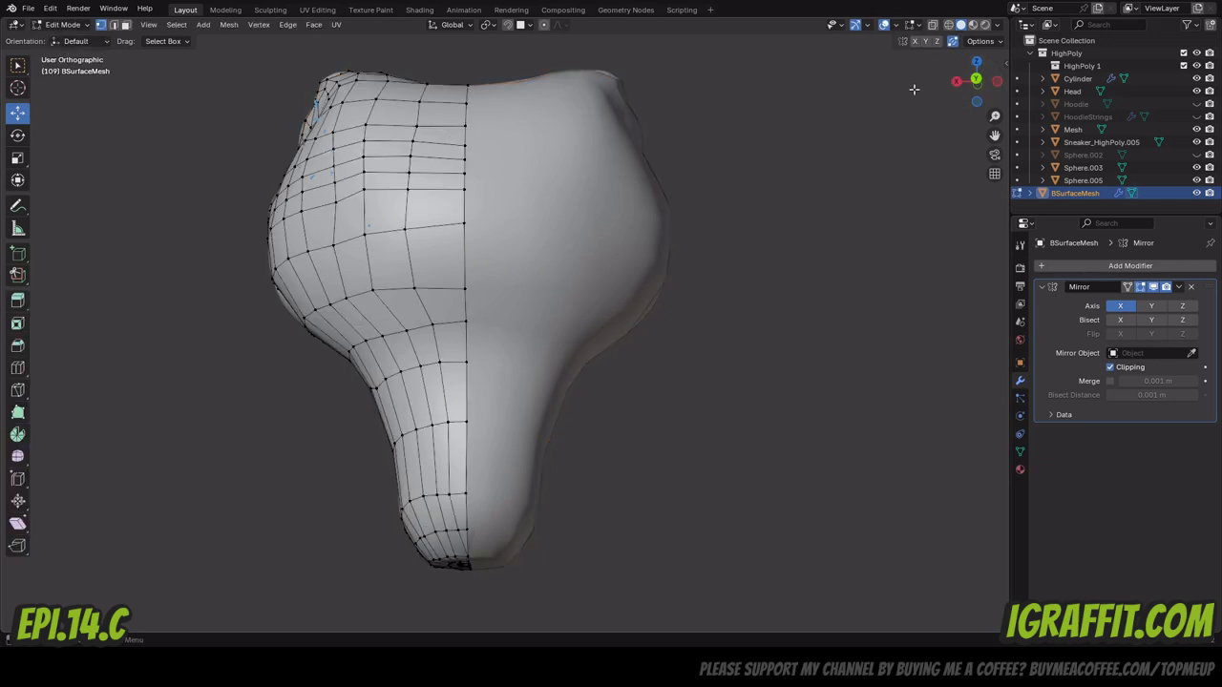
alt+click(460, 216)
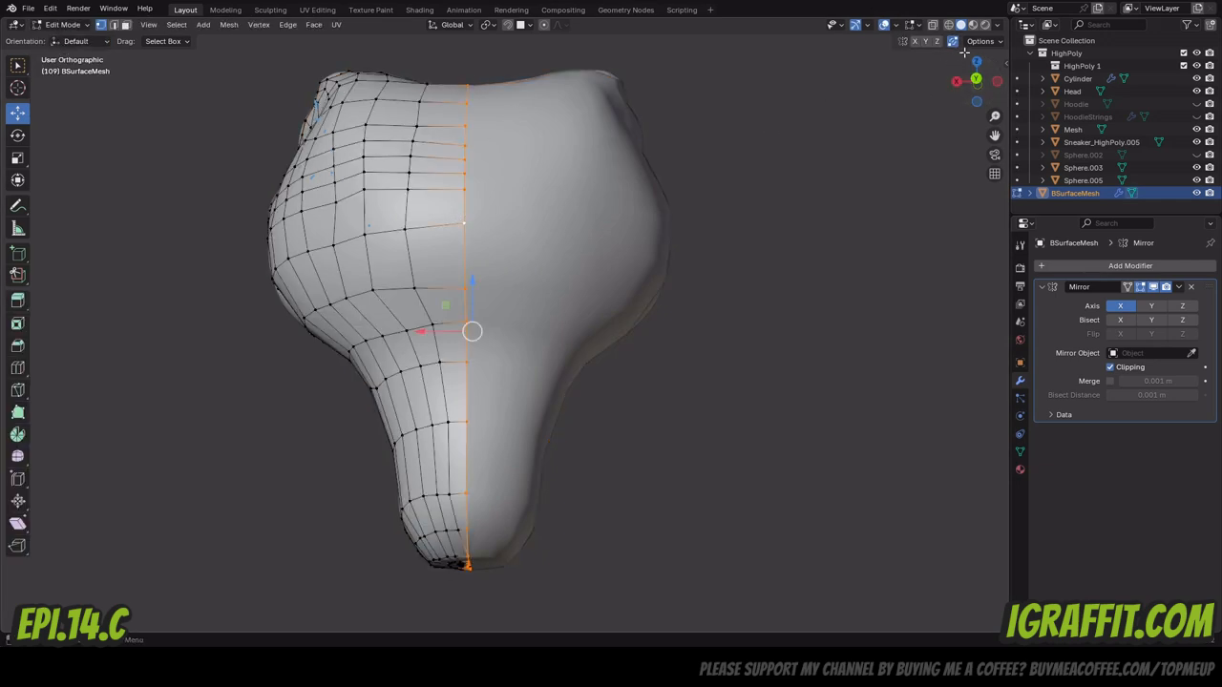
drag(976, 84, 980, 12)
scroll(595, 314, up, 6)
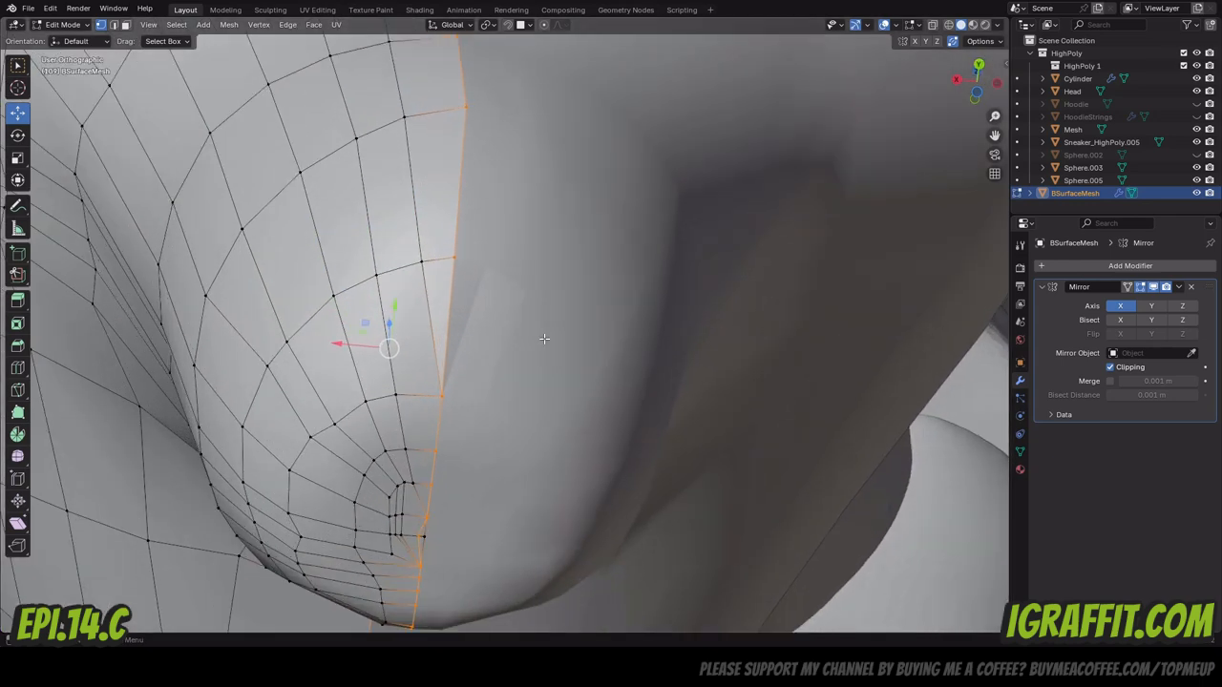
drag(995, 136, 1008, 19)
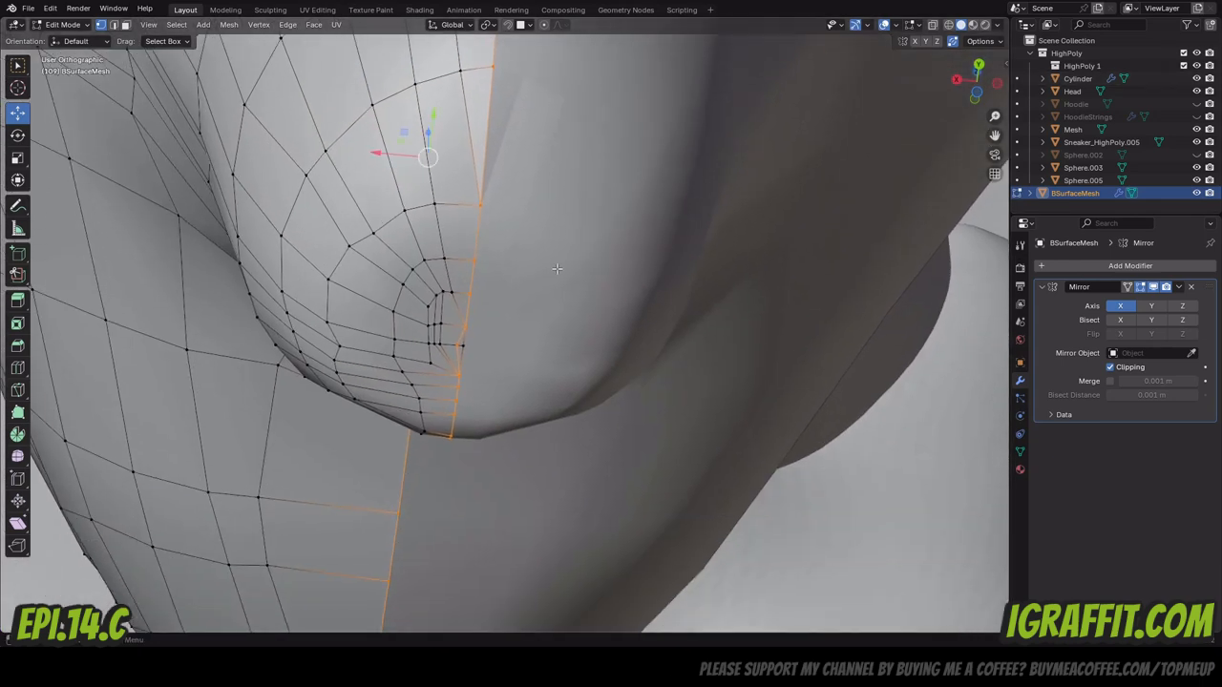
scroll(473, 340, up, 3)
click(441, 322)
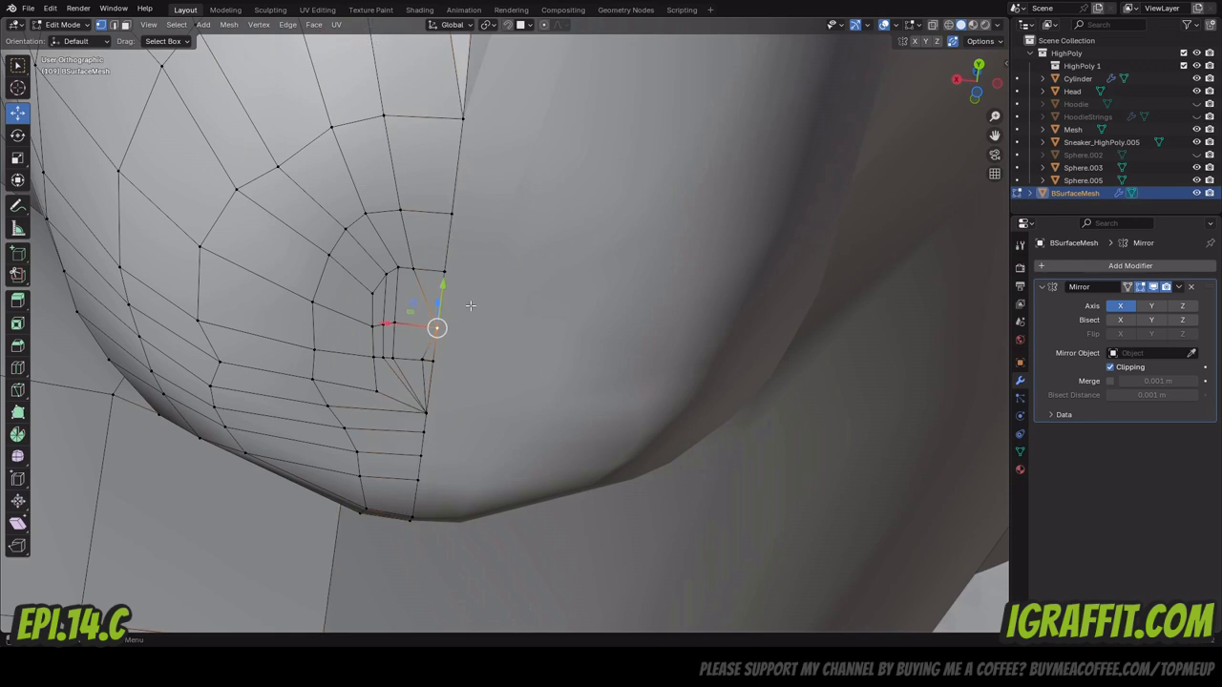
Undo the centre-line and Mirror modifier changes back to the unmirrored half-head mesh.
key(ctrl+z)
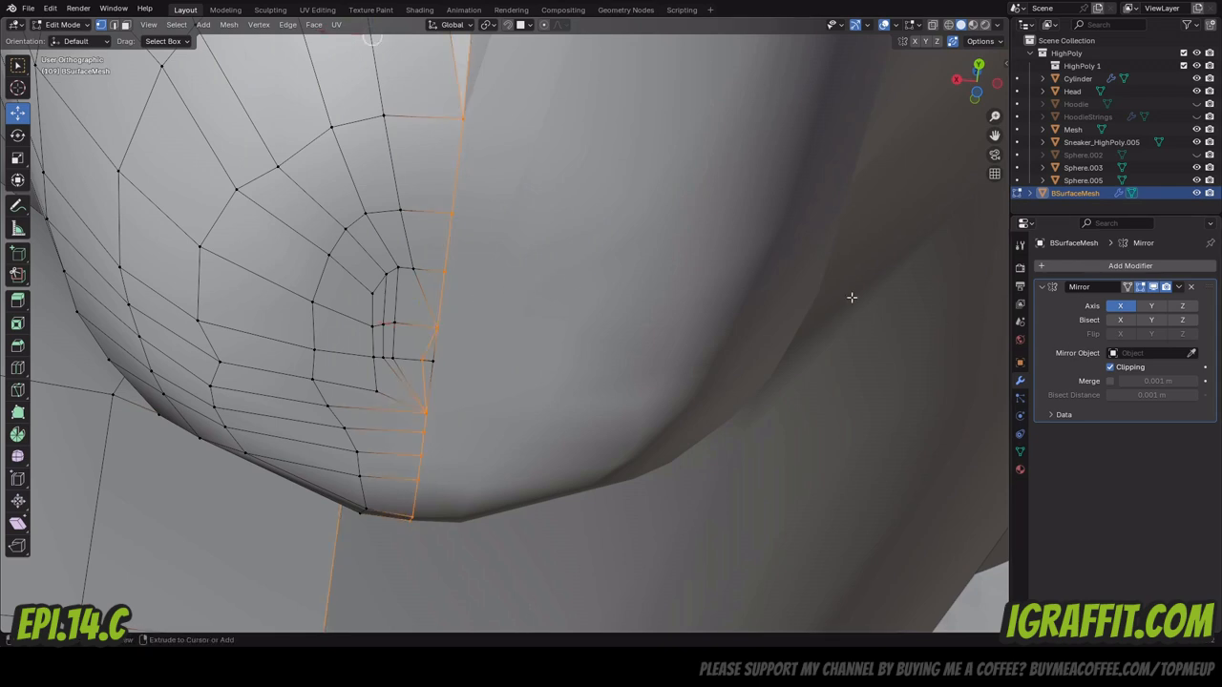
key(Tab)
key(ctrl+z)
key(ctrl+z)
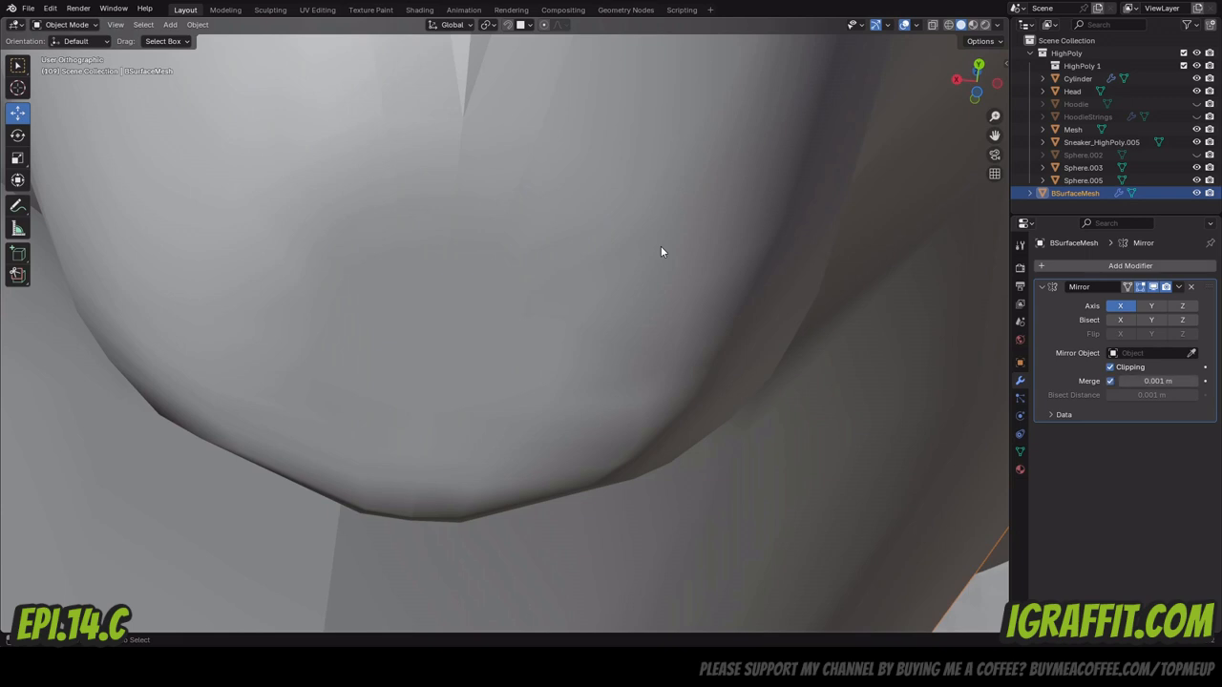
key(ctrl+z)
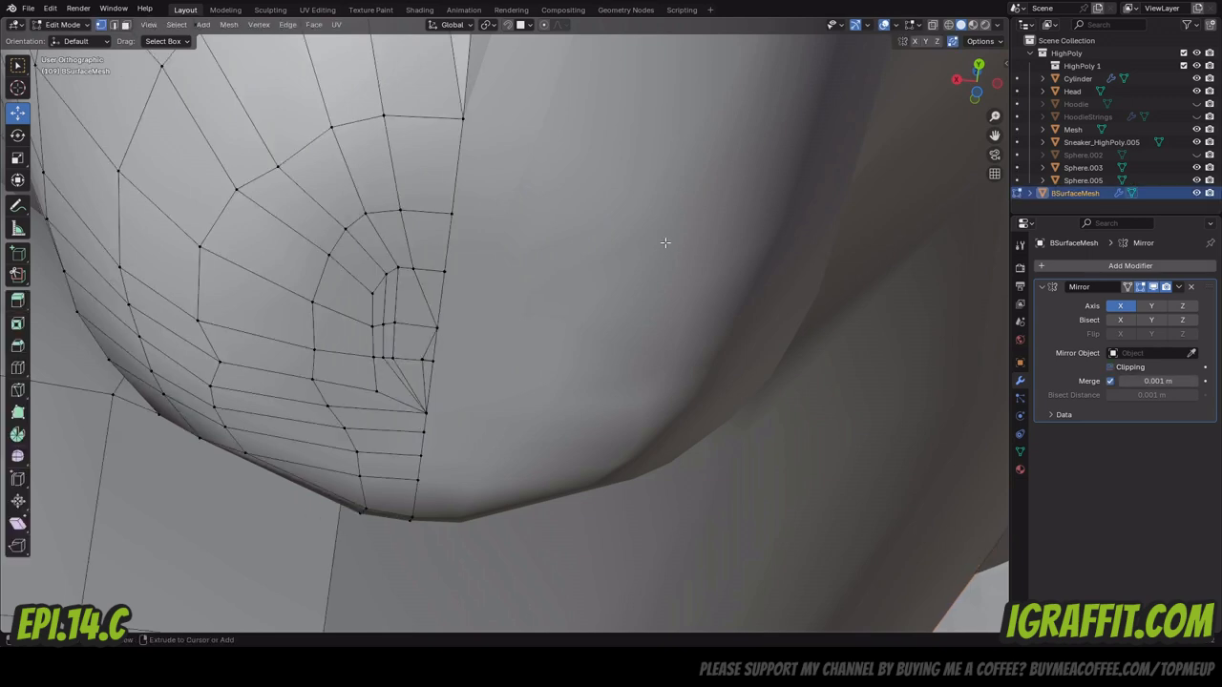
key(ctrl+z)
key(ctrl+z)
key(ctrl+shift+z)
key(ctrl+shift+z)
key(ctrl+shift+z)
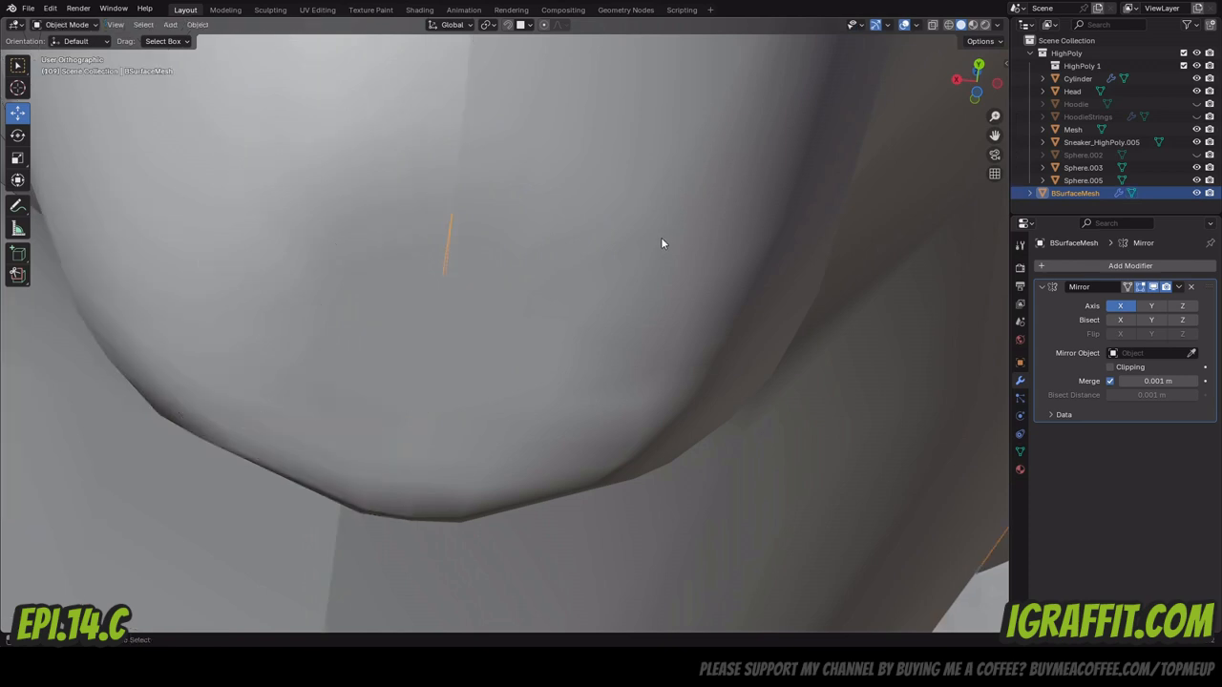
key(ctrl+z)
key(ctrl+z)
key(ctrl+z)
key(ctrl+z)
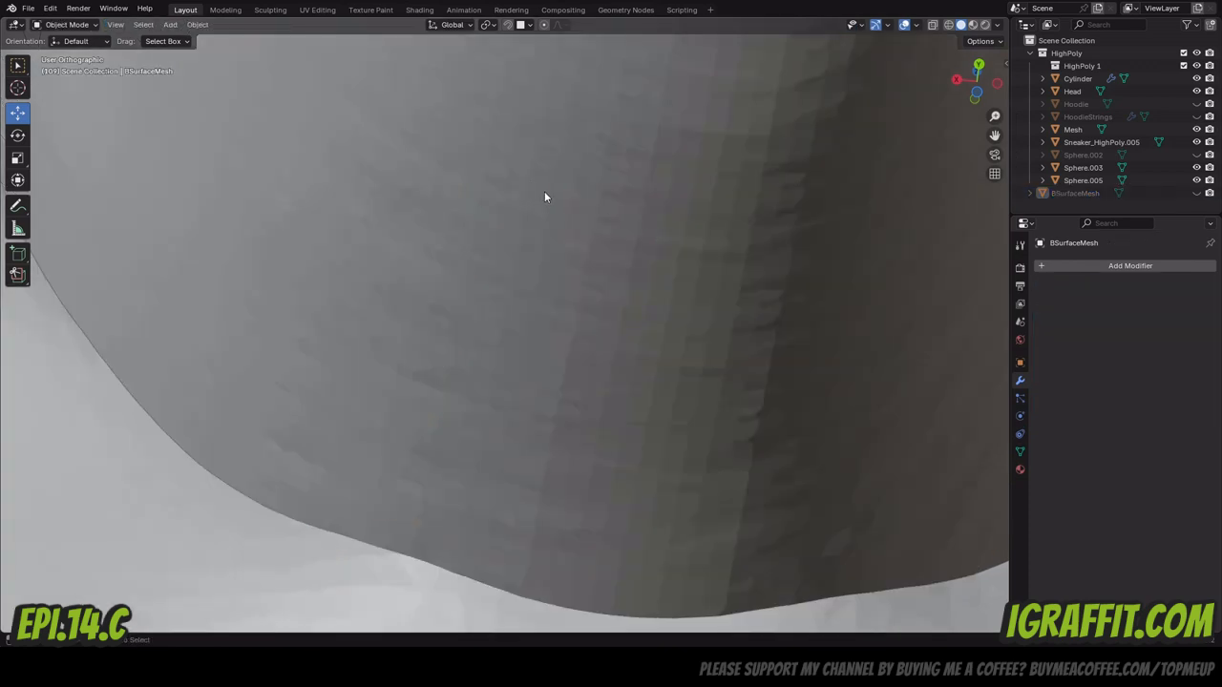
In Edit Mode, pull out and delete the stray vertex overhanging the half-head's centre line above the fan of converging edges.
click(65, 24)
click(68, 49)
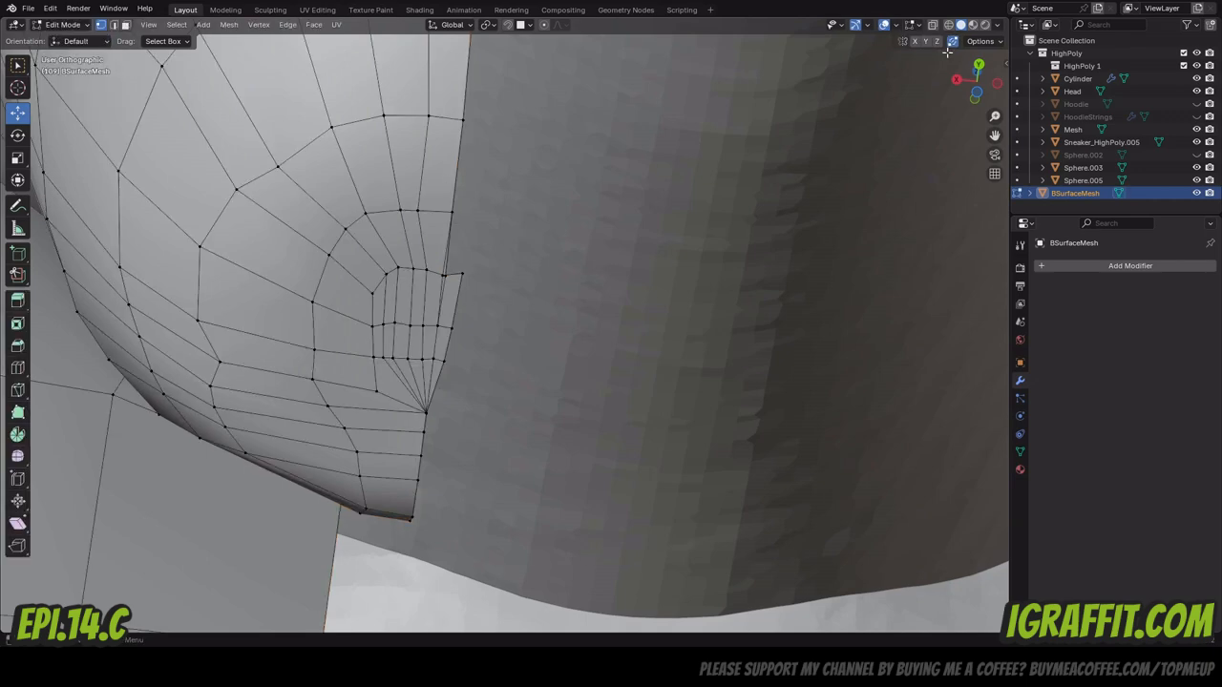
mouse_move(969, 76)
mouse_down()
mouse_move(931, 84)
mouse_move(972, 75)
mouse_move(967, 87)
mouse_up()
scroll(825, 160, down, 2)
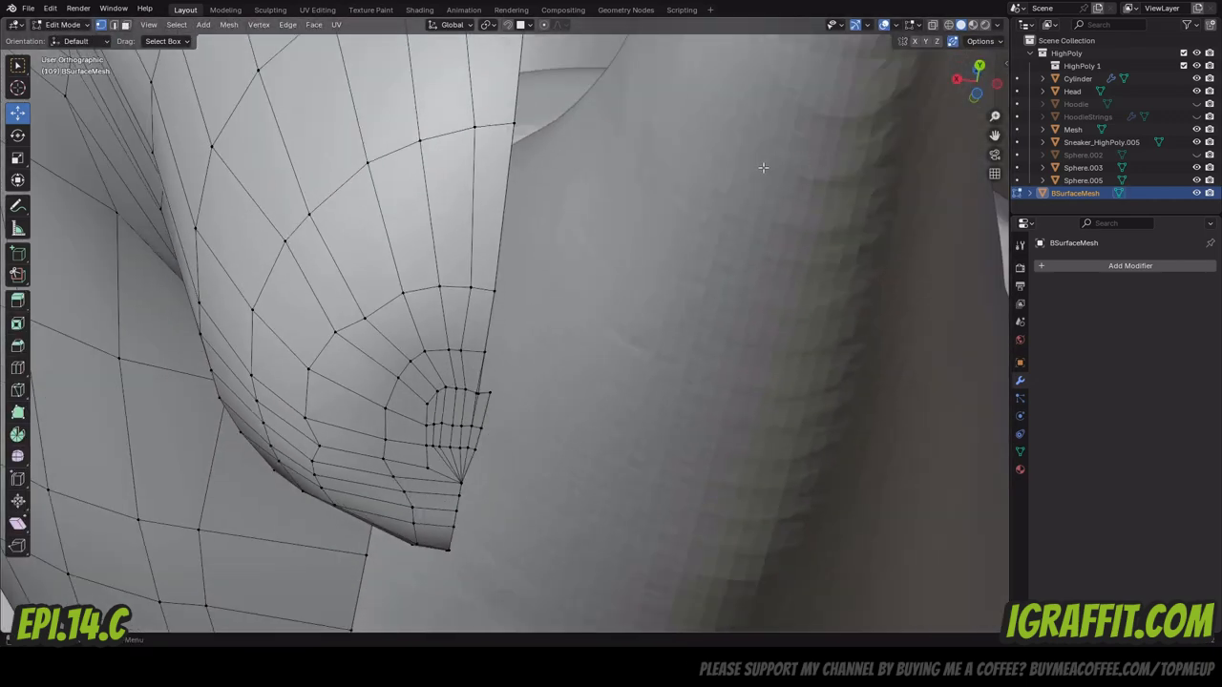
scroll(747, 174, down, 2)
scroll(503, 386, up, 2)
click(474, 393)
drag(481, 394, 526, 379)
key(x)
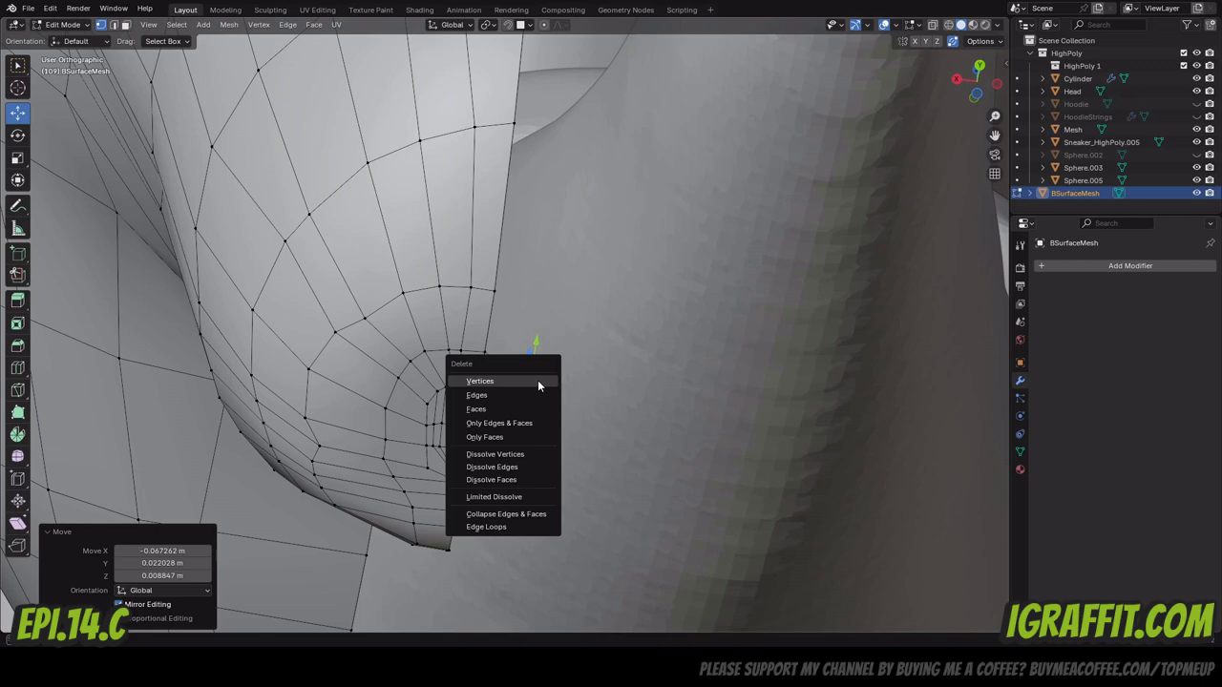
click(538, 384)
Delete the remaining vertices that jut past the centre line just above the fan of converging edges.
click(488, 395)
key(x)
click(434, 406)
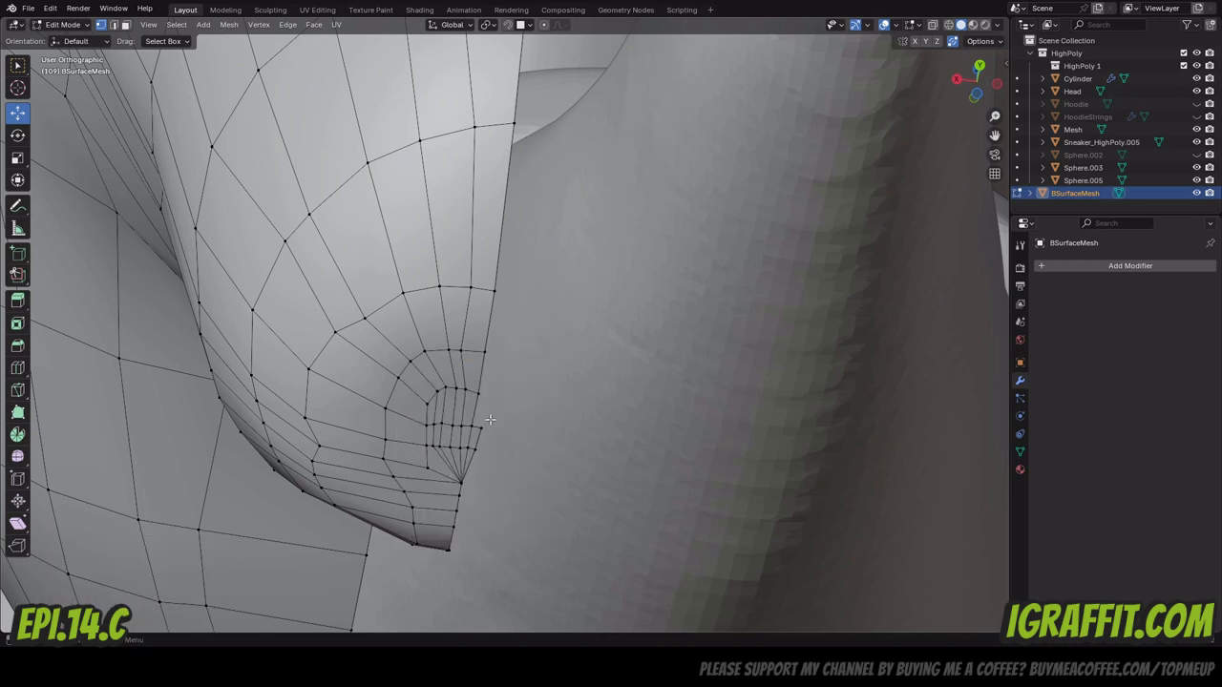
click(478, 438)
key(x)
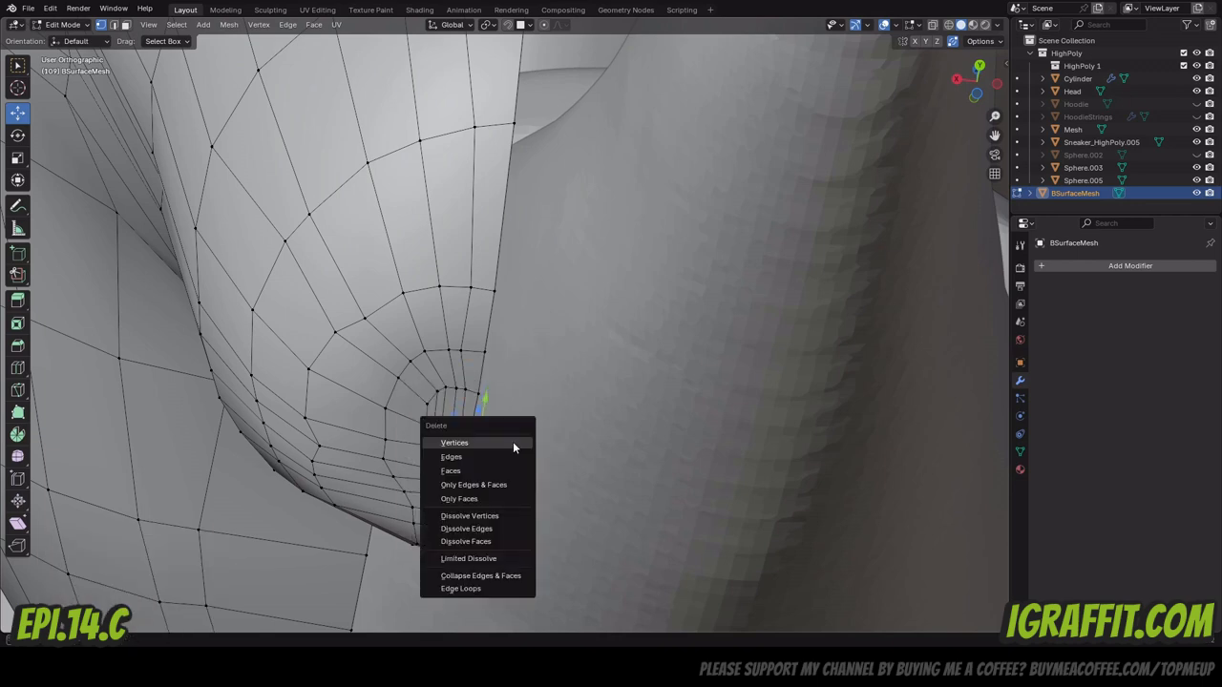
click(513, 441)
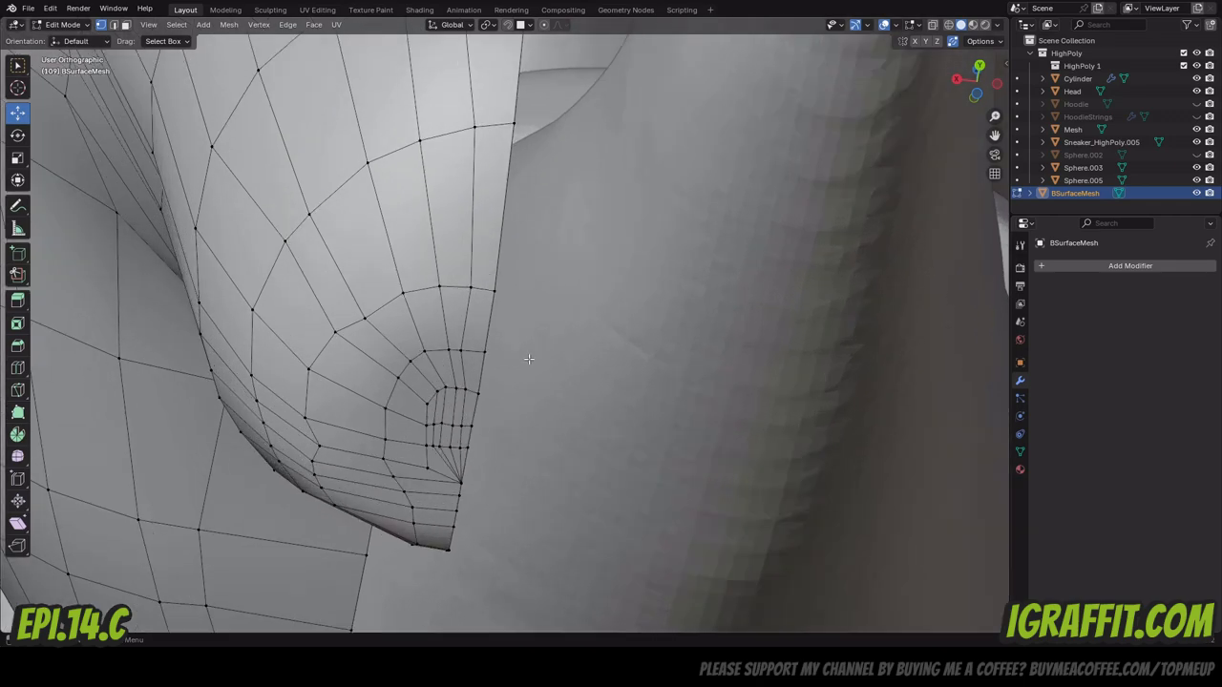
Turn off Backface Culling and examine the half-head mesh's open side.
scroll(529, 359, down, 6)
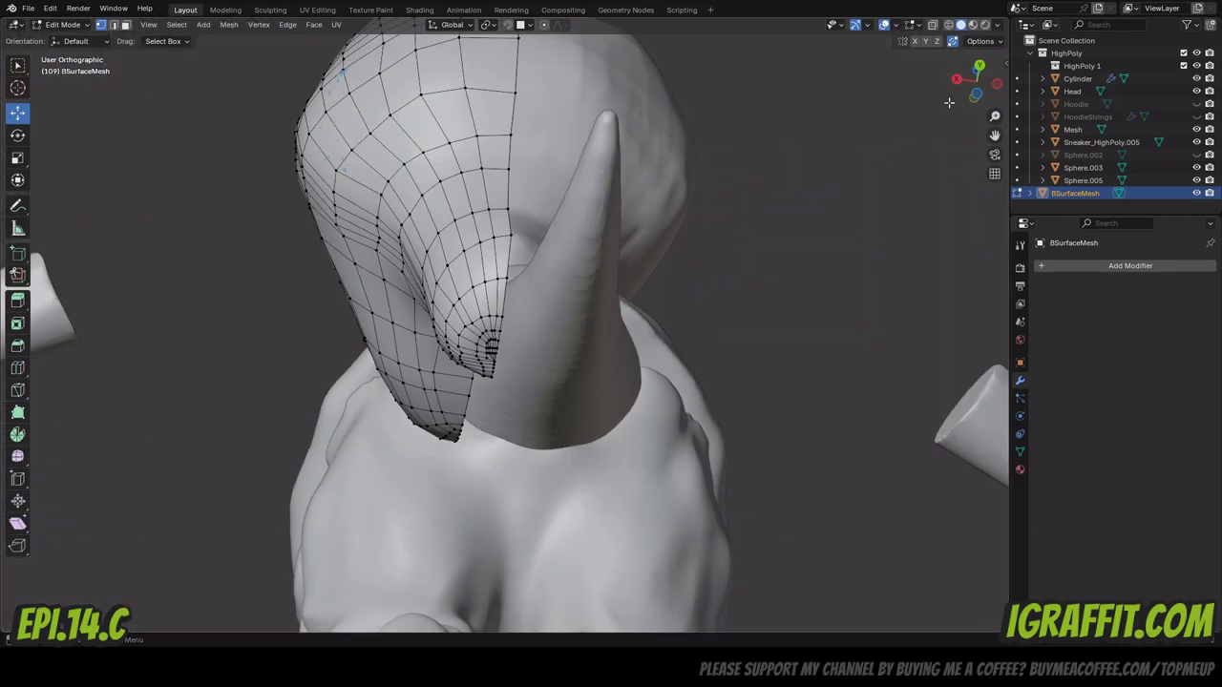
drag(964, 90, 799, 103)
scroll(949, 110, down, 3)
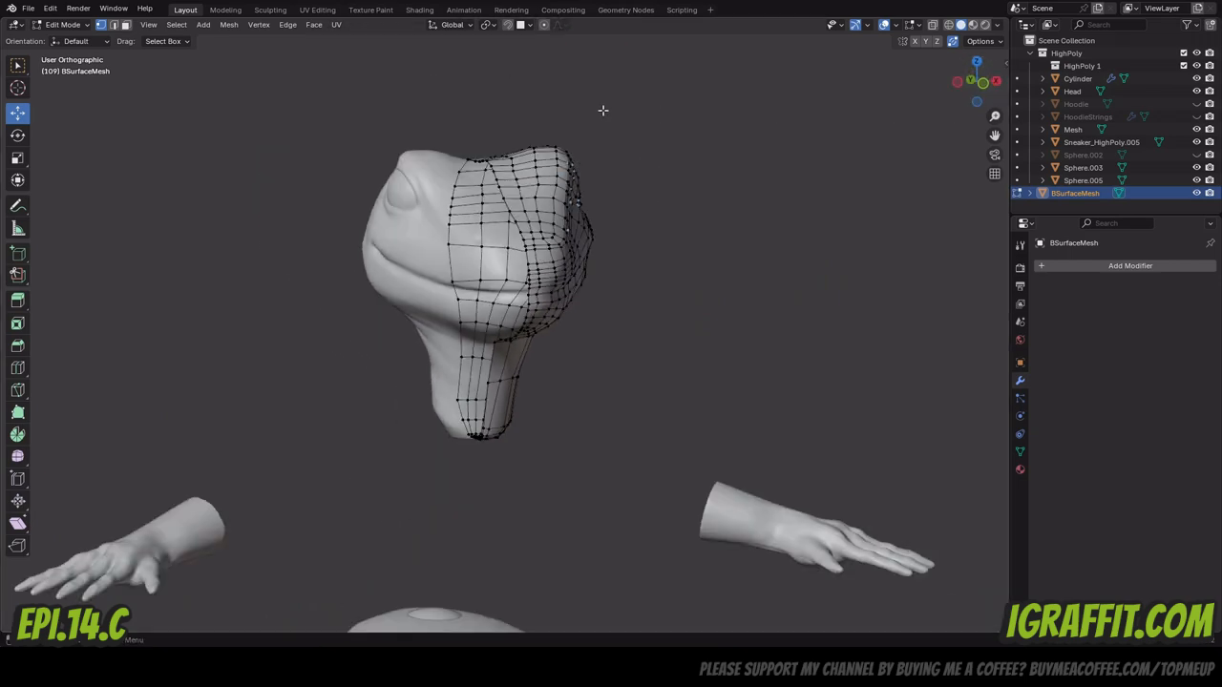
scroll(602, 111, up, 2)
click(999, 26)
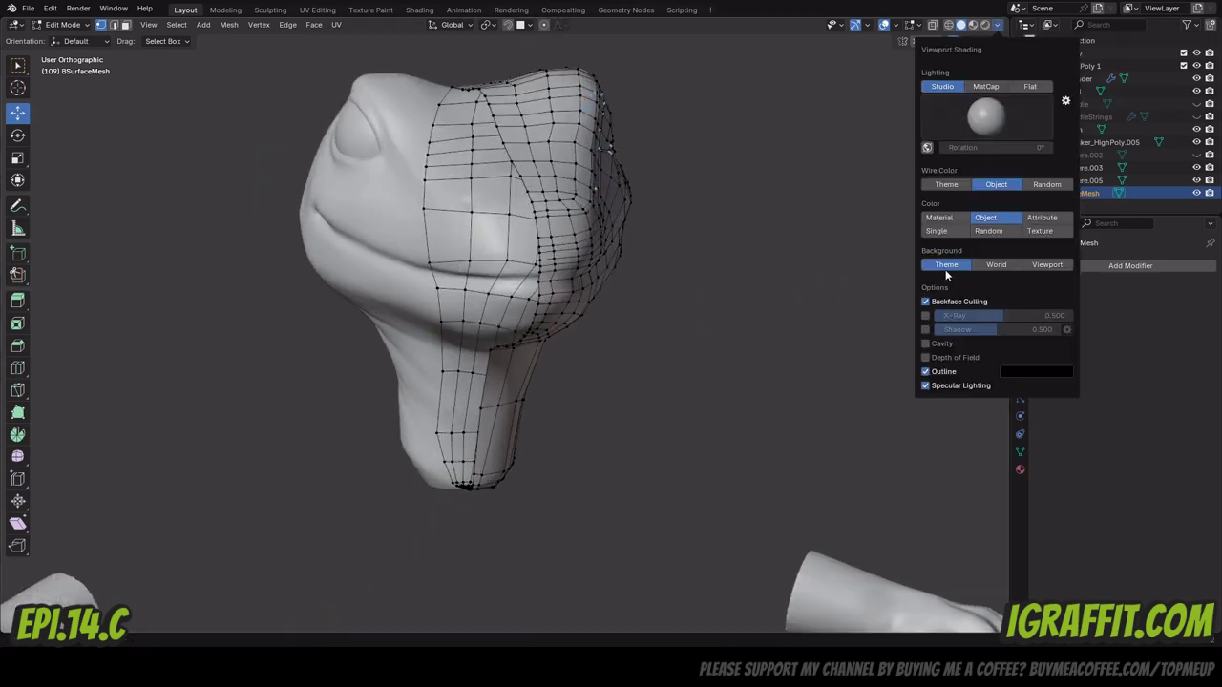
click(925, 302)
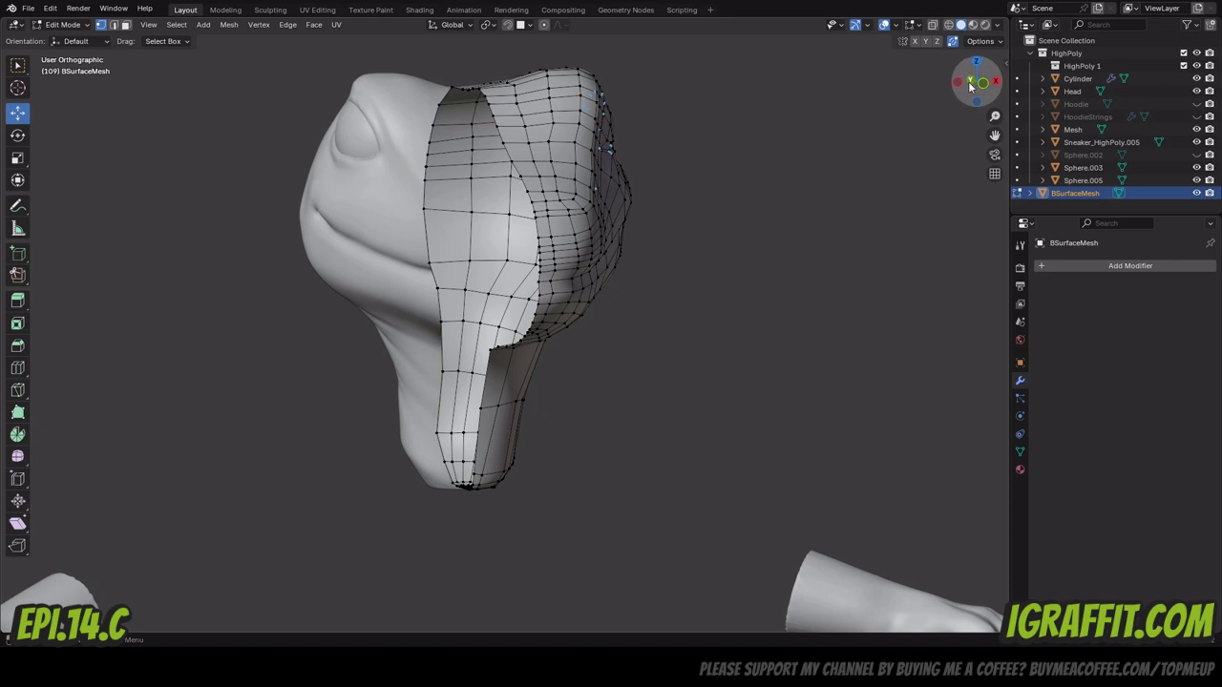
drag(955, 62, 916, 67)
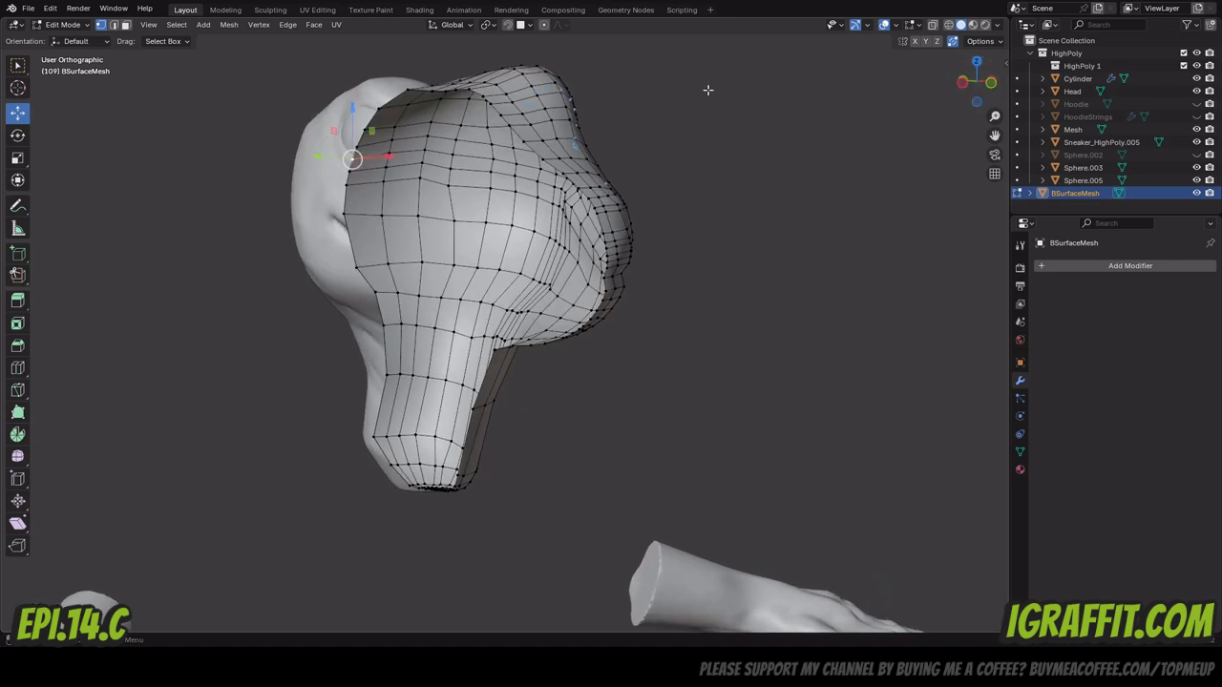
Switch to Object Mode, select the high-poly Head and turn Backface Culling on.
click(62, 24)
click(59, 36)
click(334, 120)
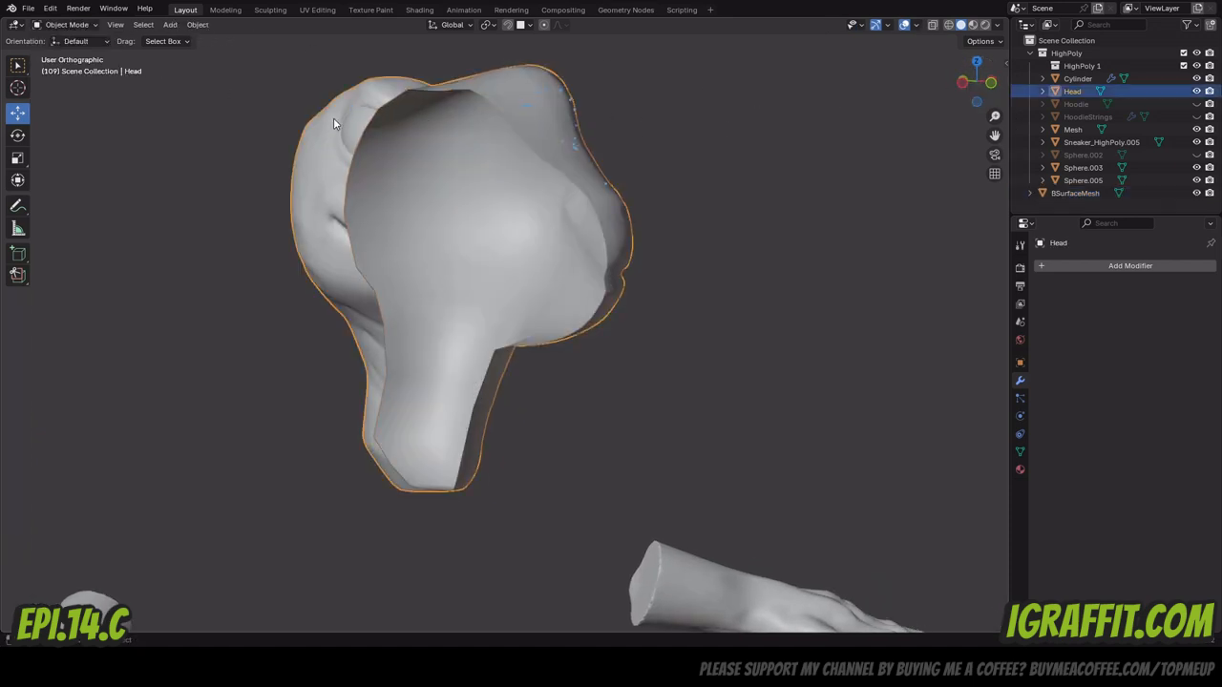
click(998, 25)
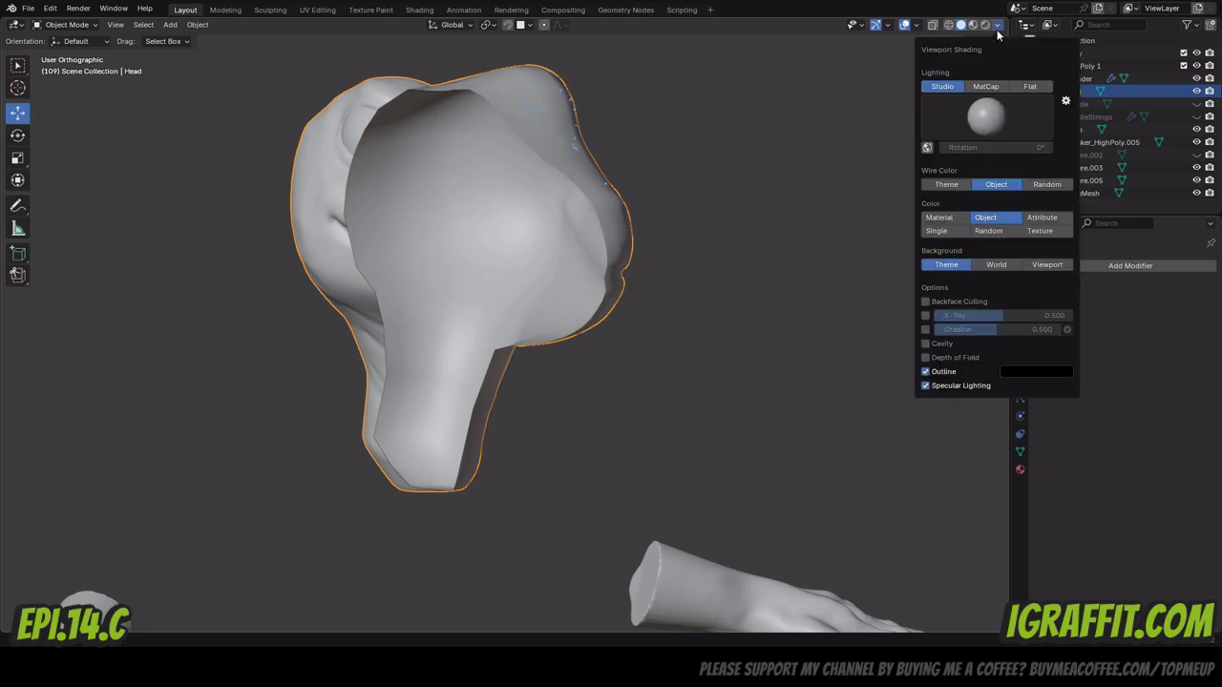
click(924, 301)
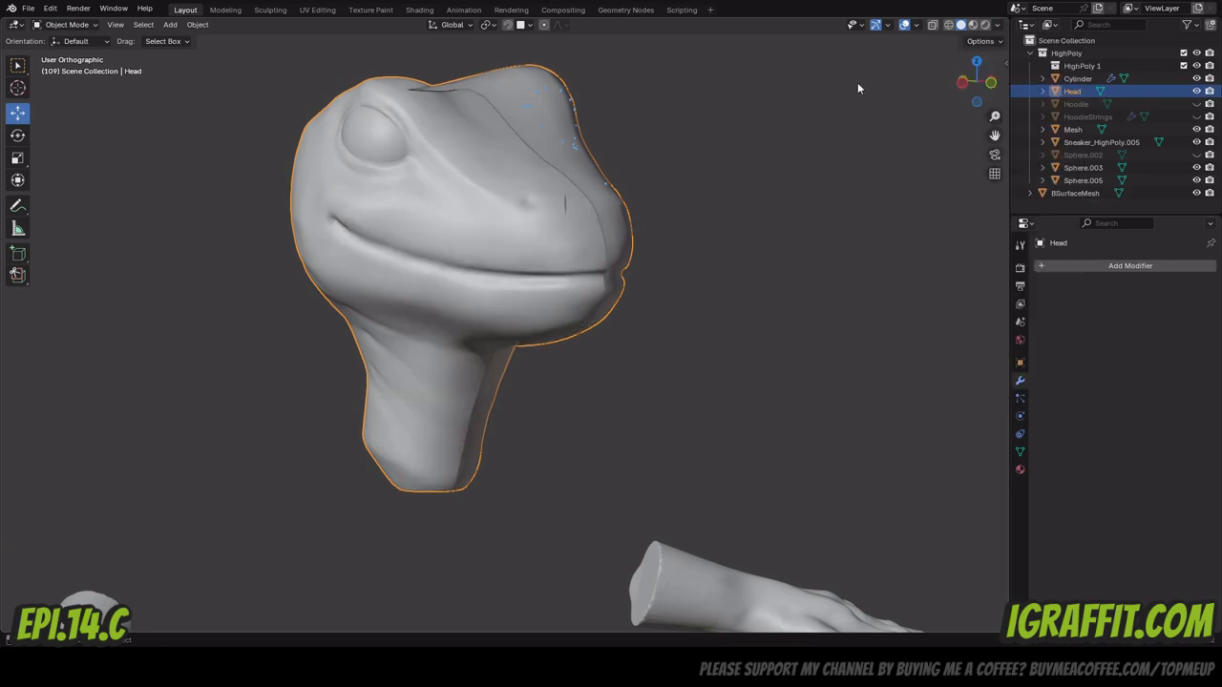
Add an X-axis Mirror modifier with Clipping enabled to the retopologized half-head.
drag(977, 81, 609, 172)
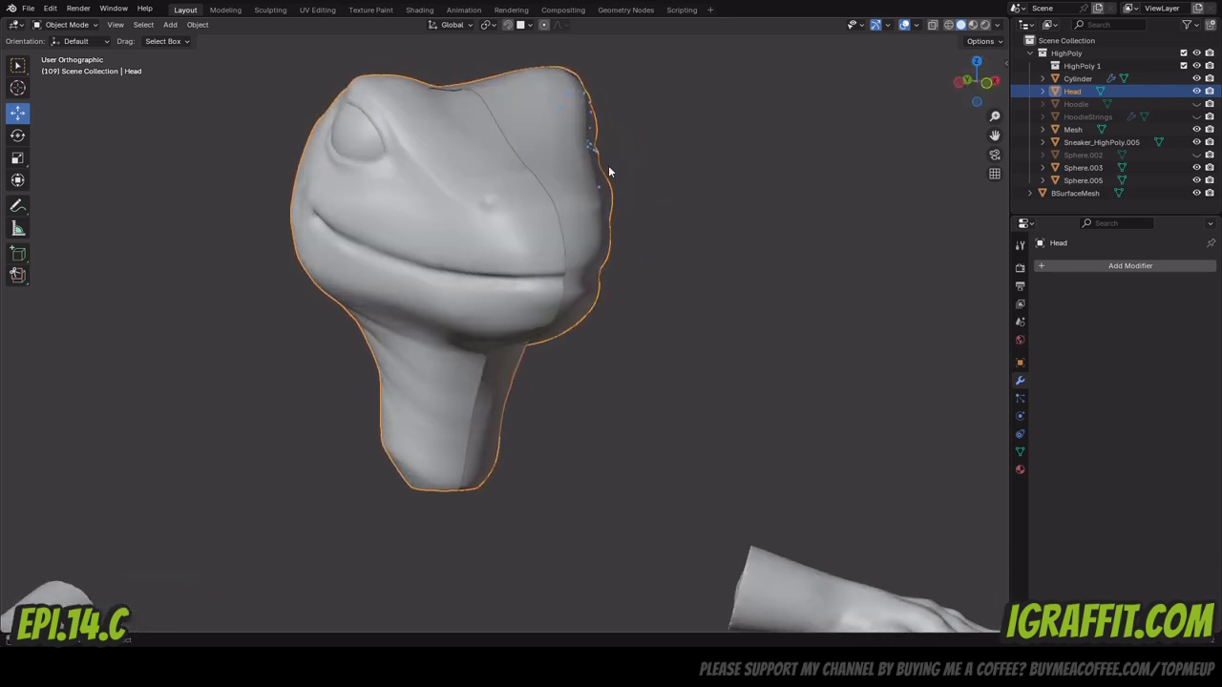
click(537, 132)
drag(976, 81, 916, 95)
click(1148, 266)
click(1100, 268)
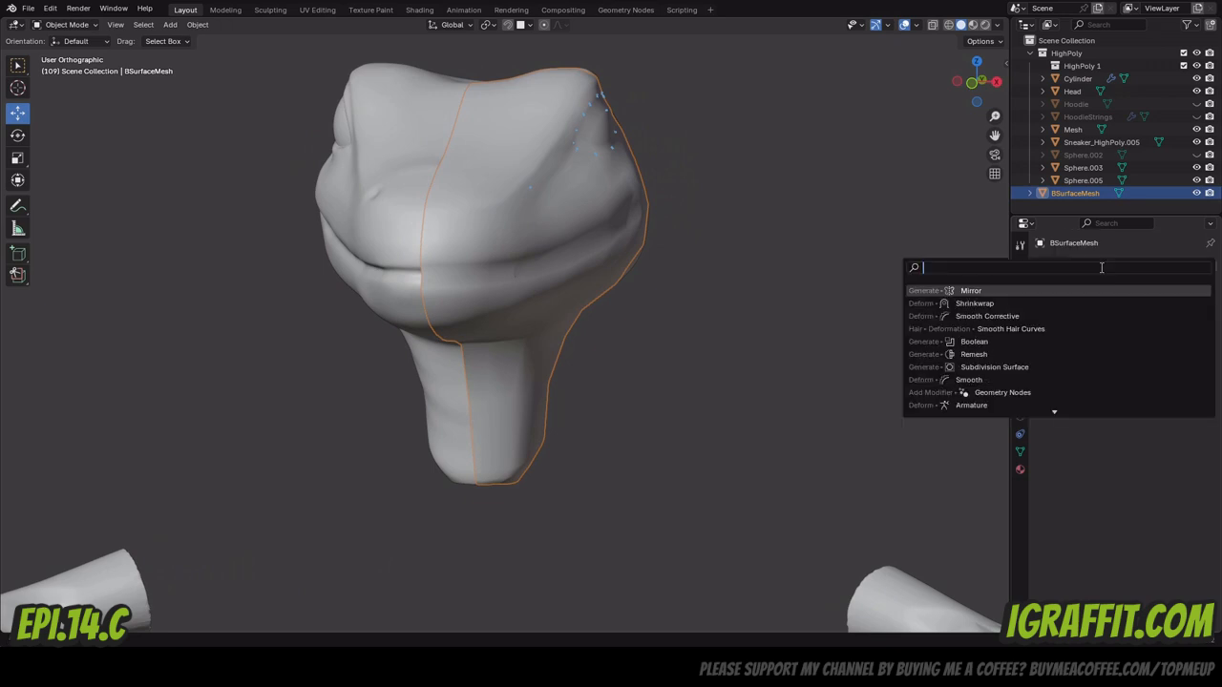
text(mir)
key(Return)
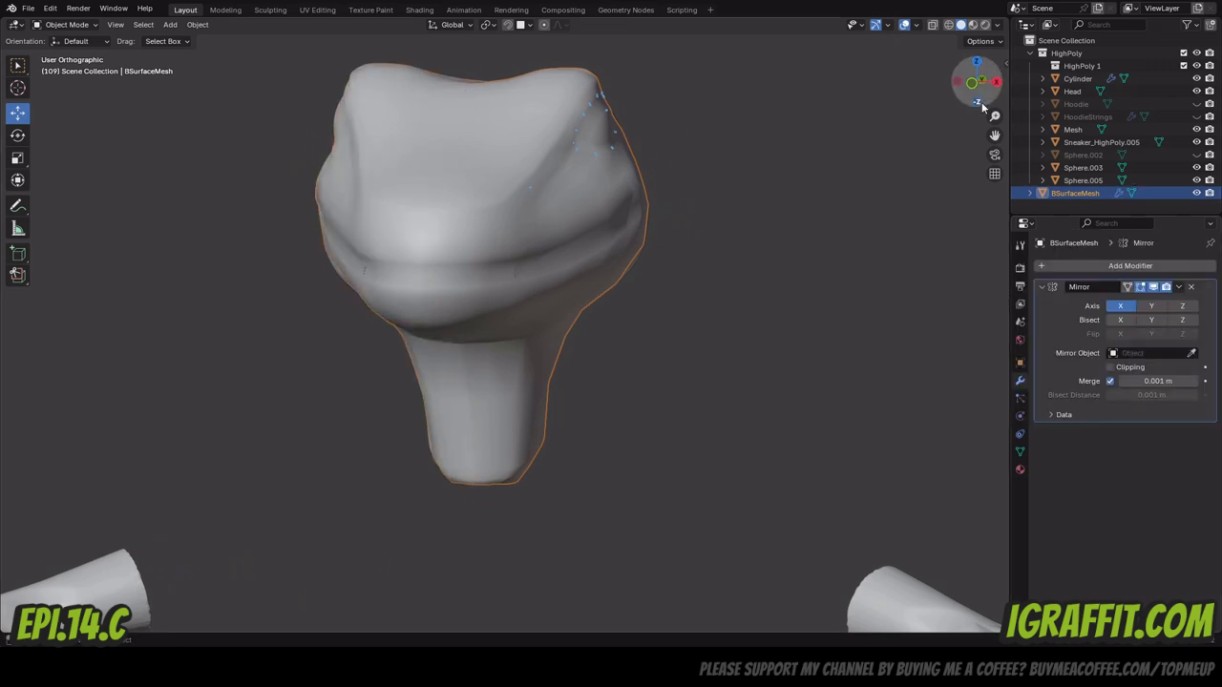
mouse_move(982, 107)
mouse_down()
mouse_move(975, 79)
mouse_move(995, 80)
mouse_move(1000, 67)
mouse_up()
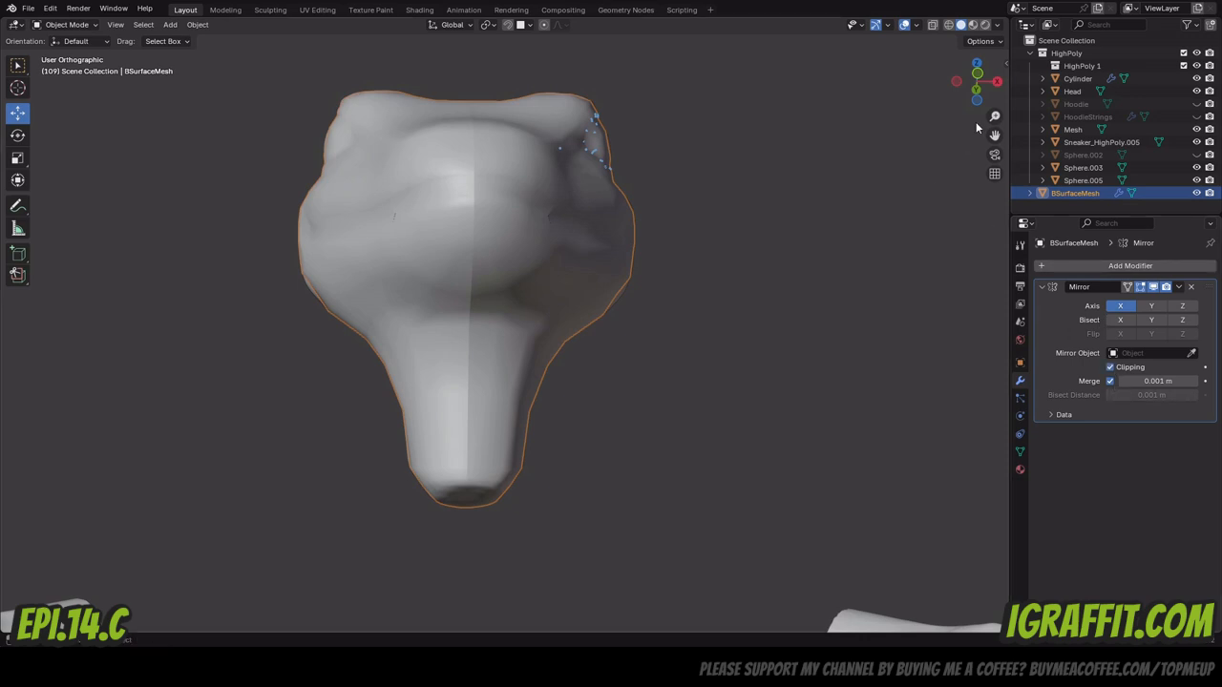
In Edit Mode, check the mirrored mesh from the back view and box-select the half-head's vertices.
click(63, 25)
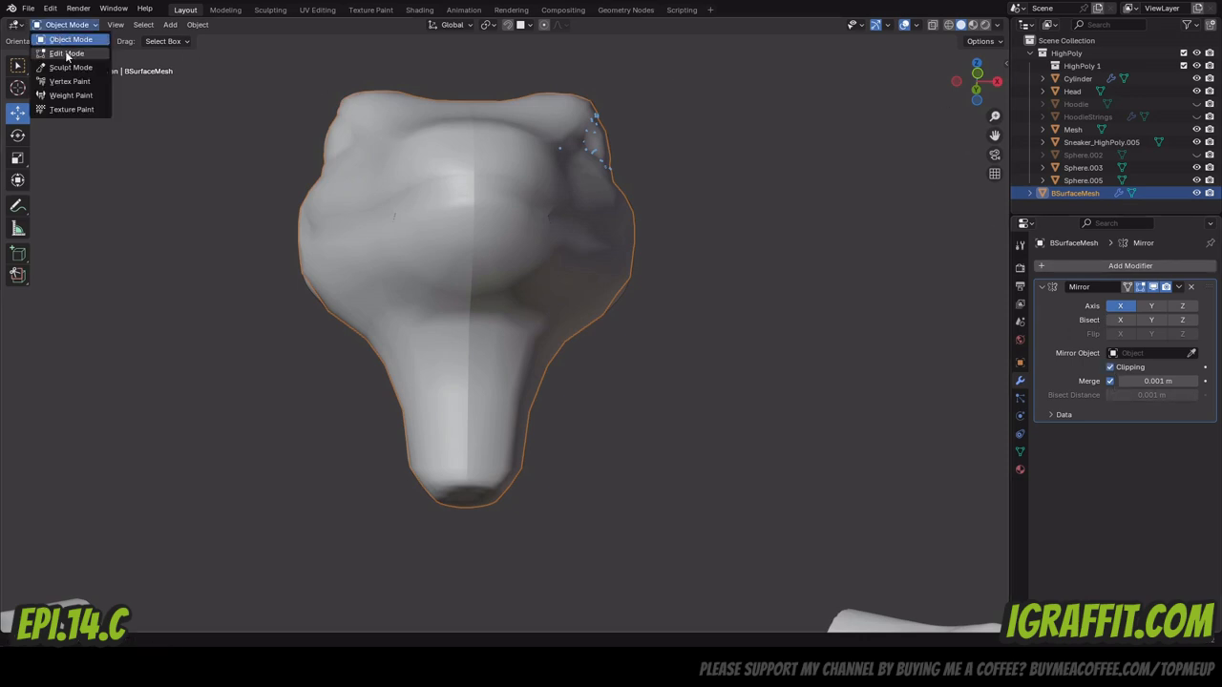
click(67, 53)
mouse_move(977, 81)
mouse_down()
mouse_move(977, 96)
mouse_move(977, 84)
mouse_up()
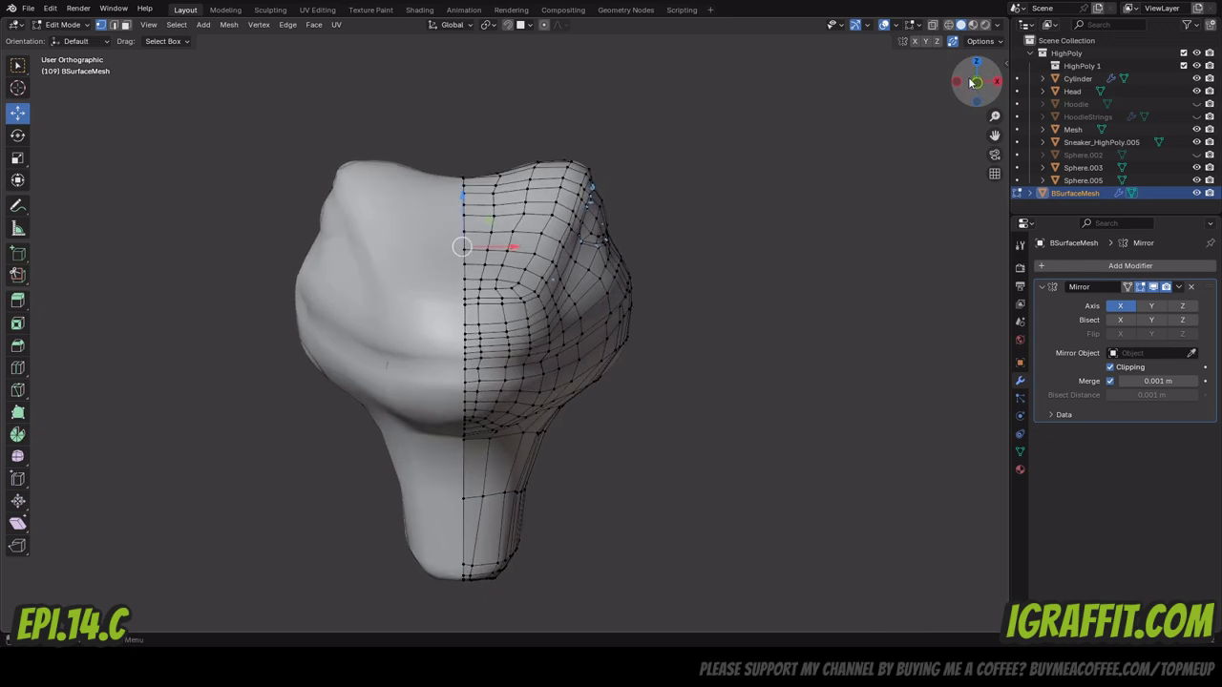
click(977, 82)
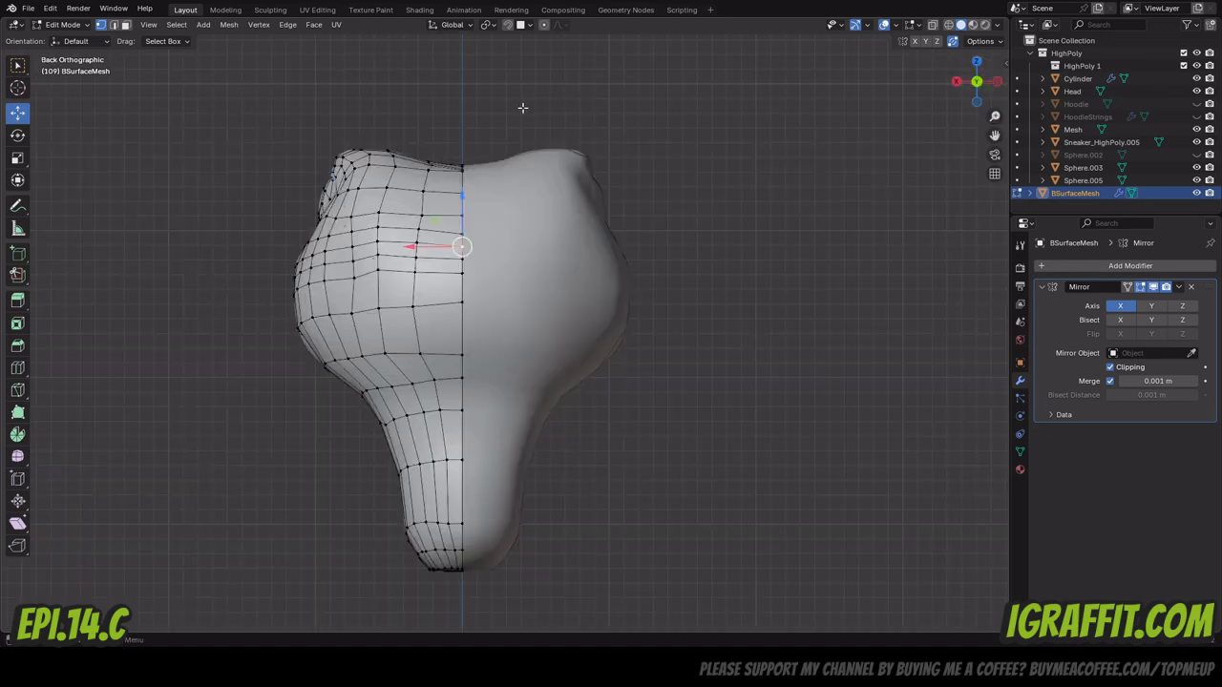
drag(522, 102, 284, 578)
Return to Object Mode and remove the Mirror modifier from the half-head.
click(63, 24)
click(69, 39)
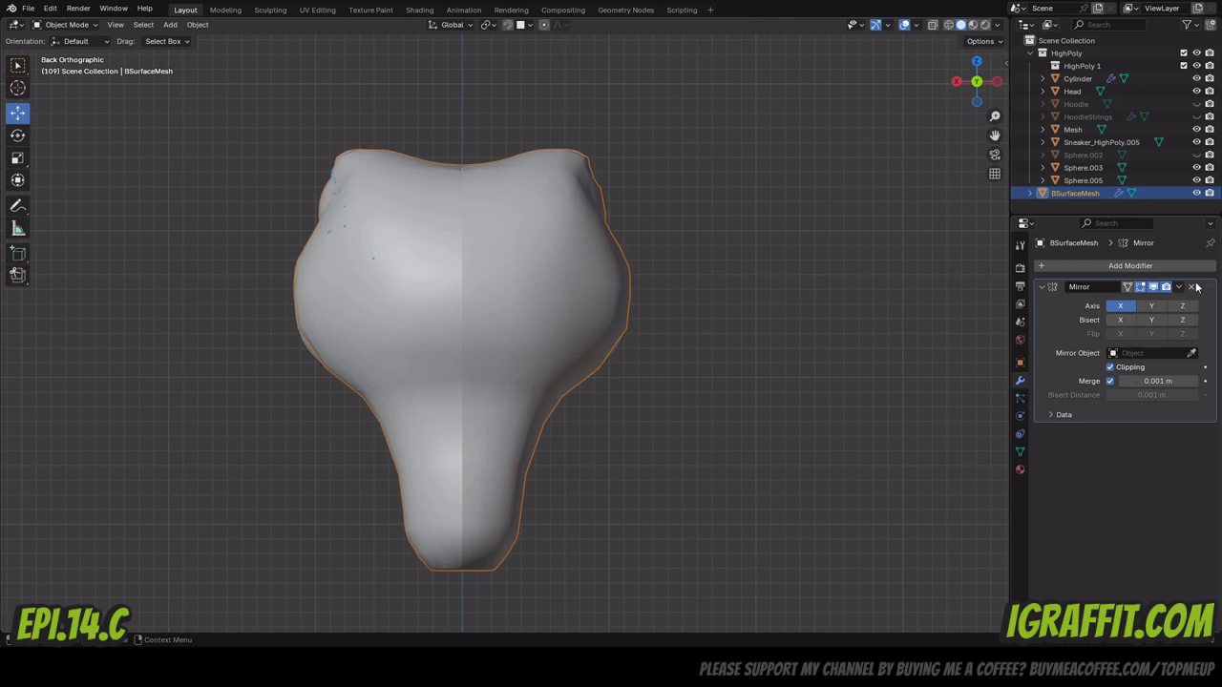
click(1192, 286)
Duplicate the half-head mesh in place and add a Mirror modifier to the copy.
mouse_move(976, 82)
mouse_down()
mouse_move(958, 82)
mouse_move(973, 86)
mouse_up()
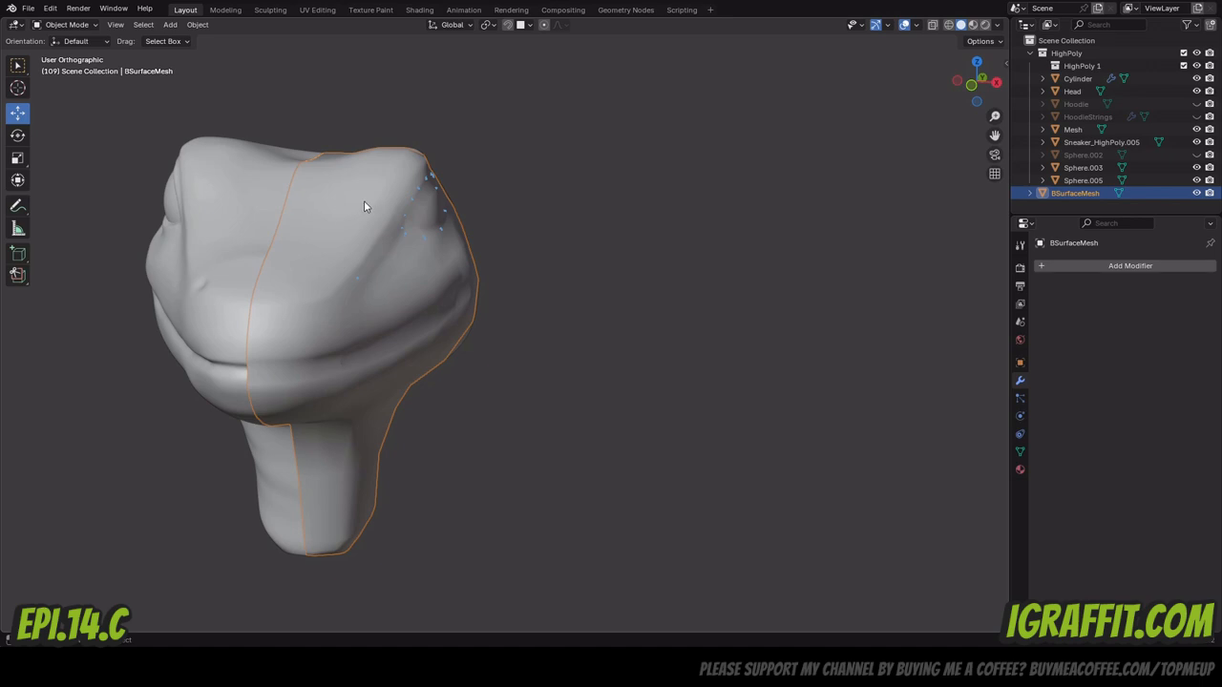
key(shift+d)
key(Escape)
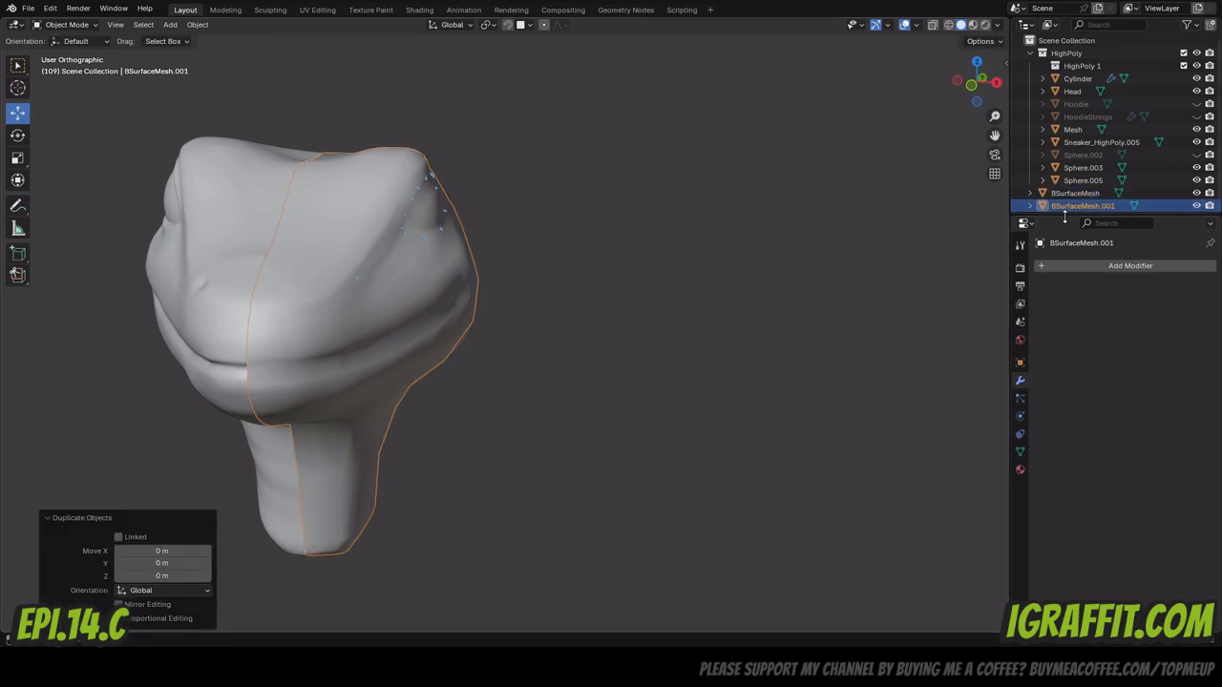
click(1123, 266)
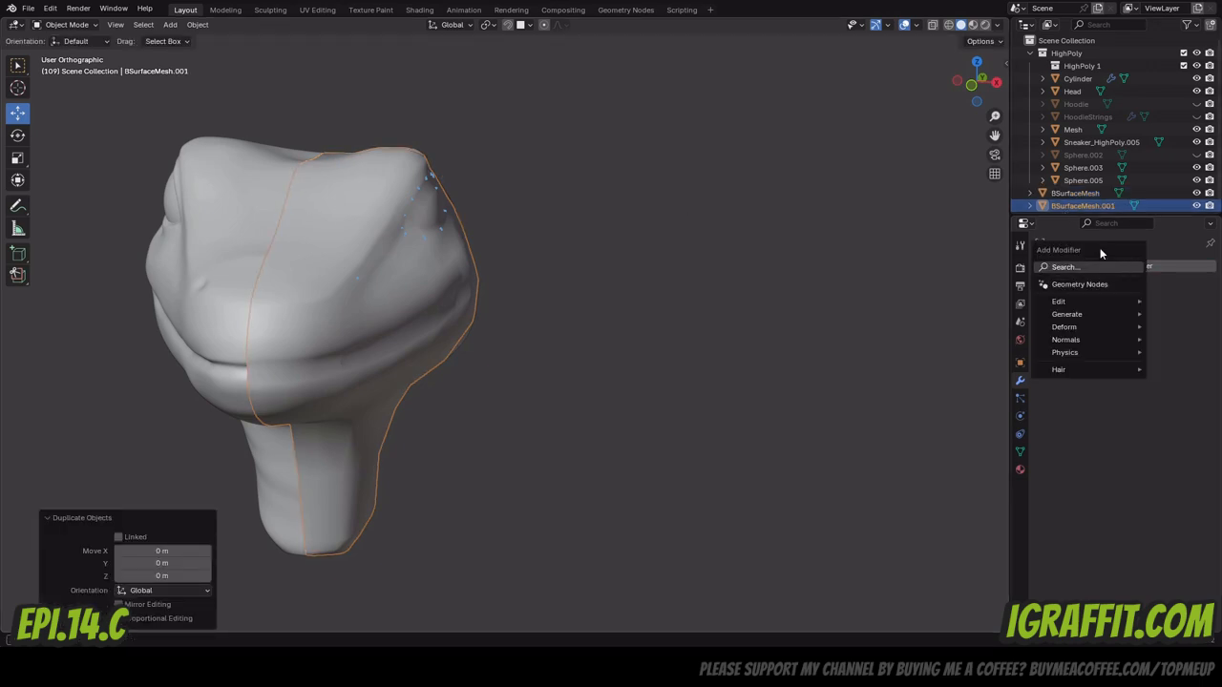
click(1087, 267)
text(mir)
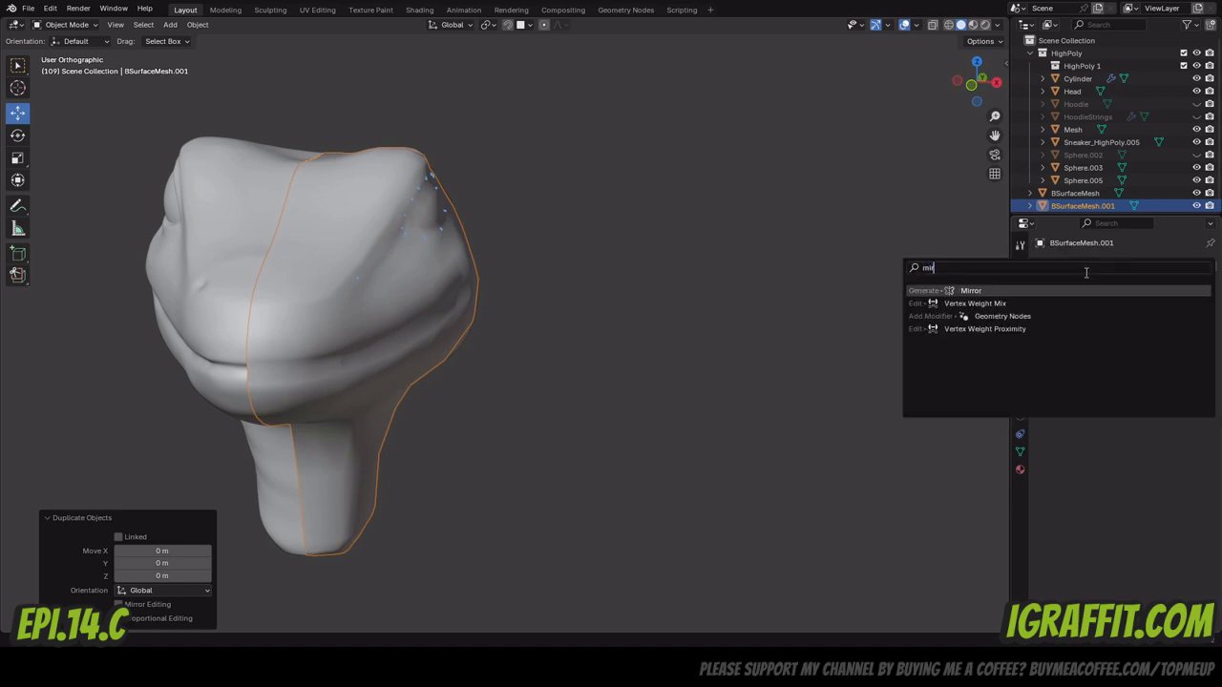
click(996, 290)
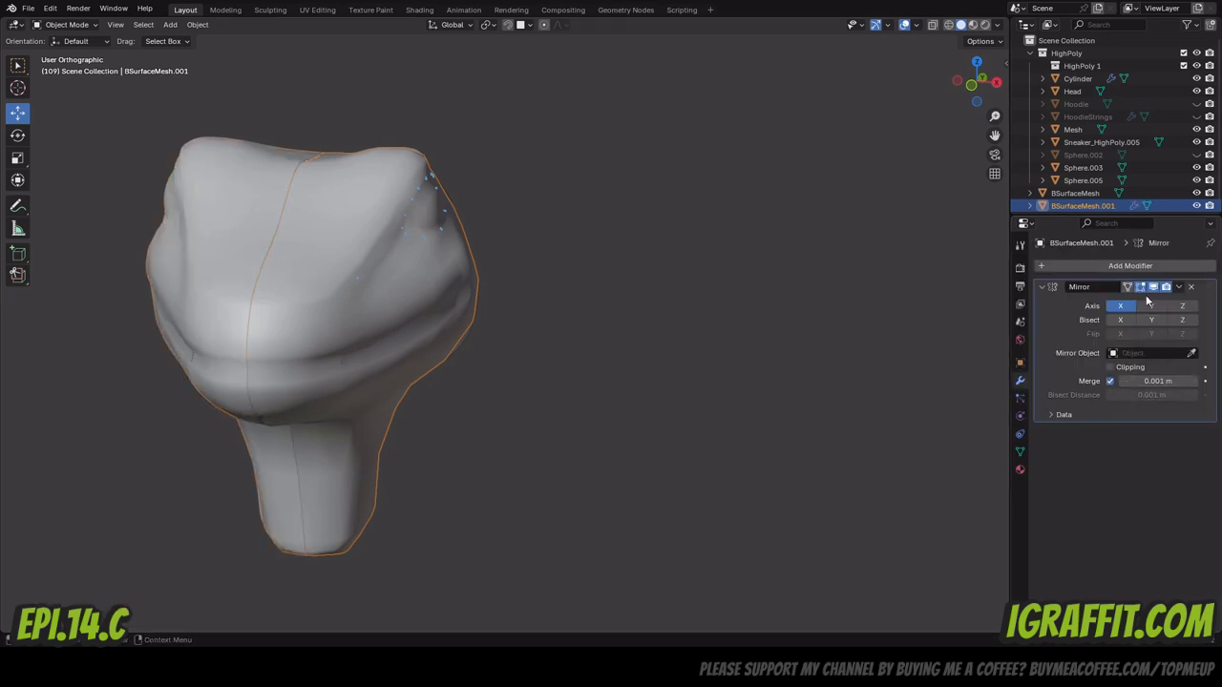
Enable Bisect on X and turn off the X mirror axis in the duplicate's Mirror modifier.
click(1125, 321)
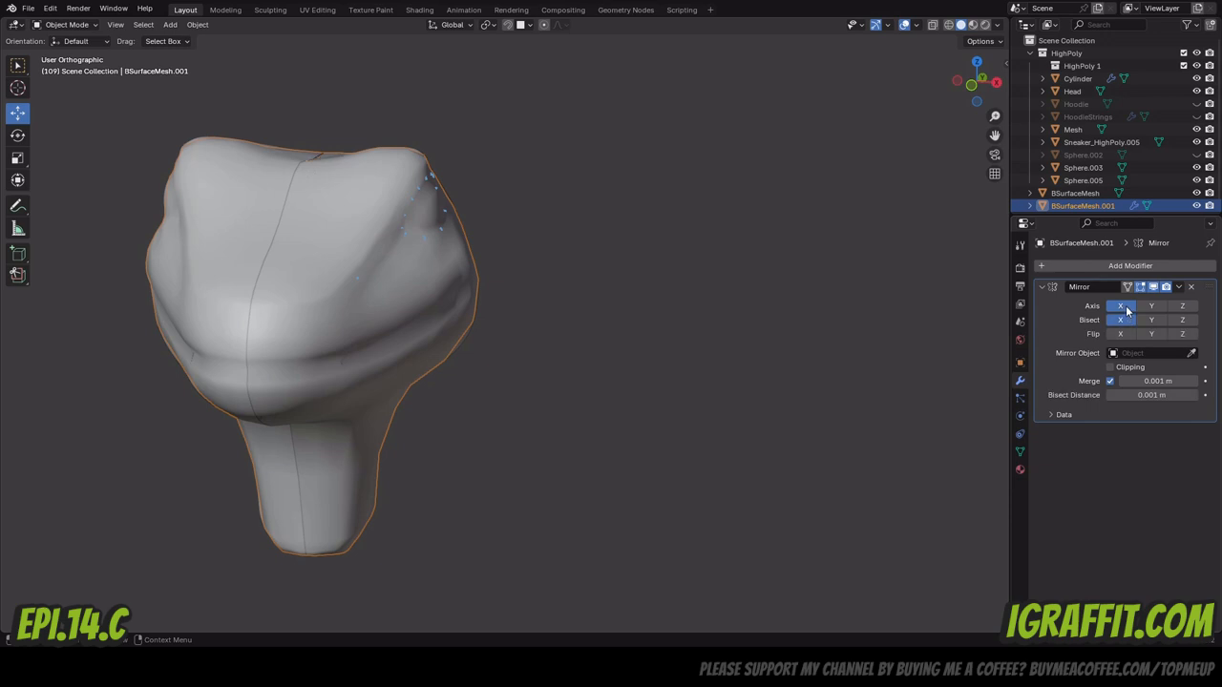
click(1122, 305)
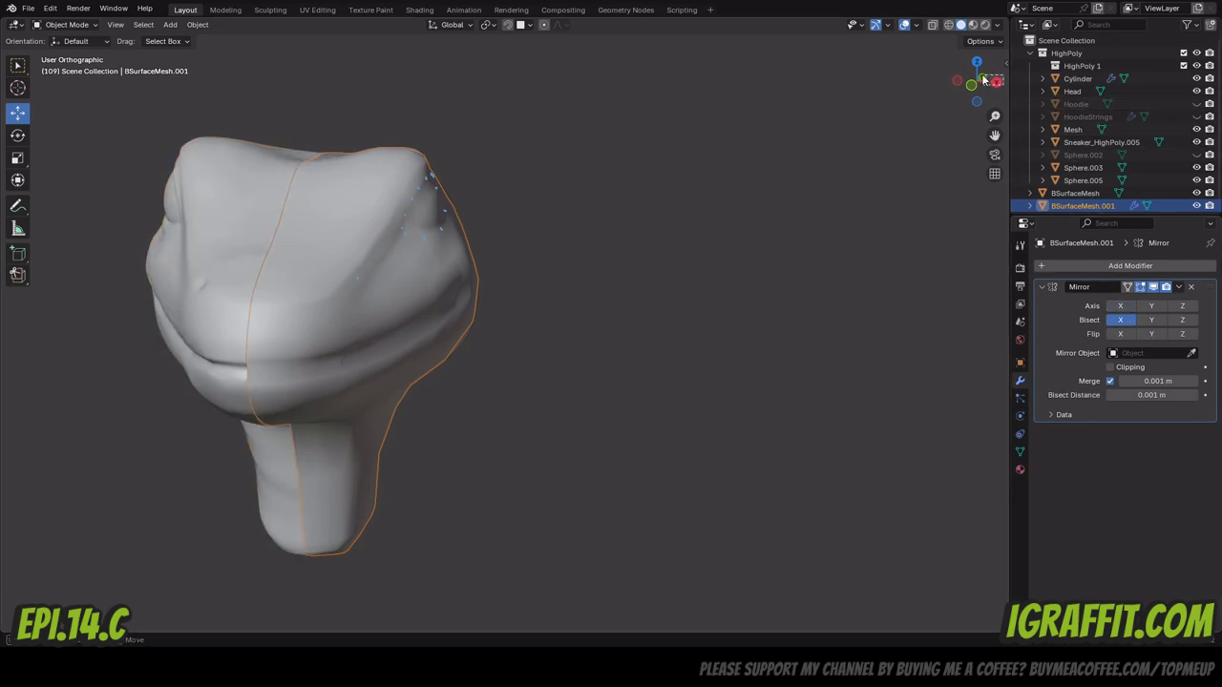
drag(982, 78, 981, 80)
mouse_move(981, 81)
mouse_down()
mouse_move(1031, 76)
mouse_move(1010, 20)
mouse_move(978, 91)
mouse_up()
click(431, 272)
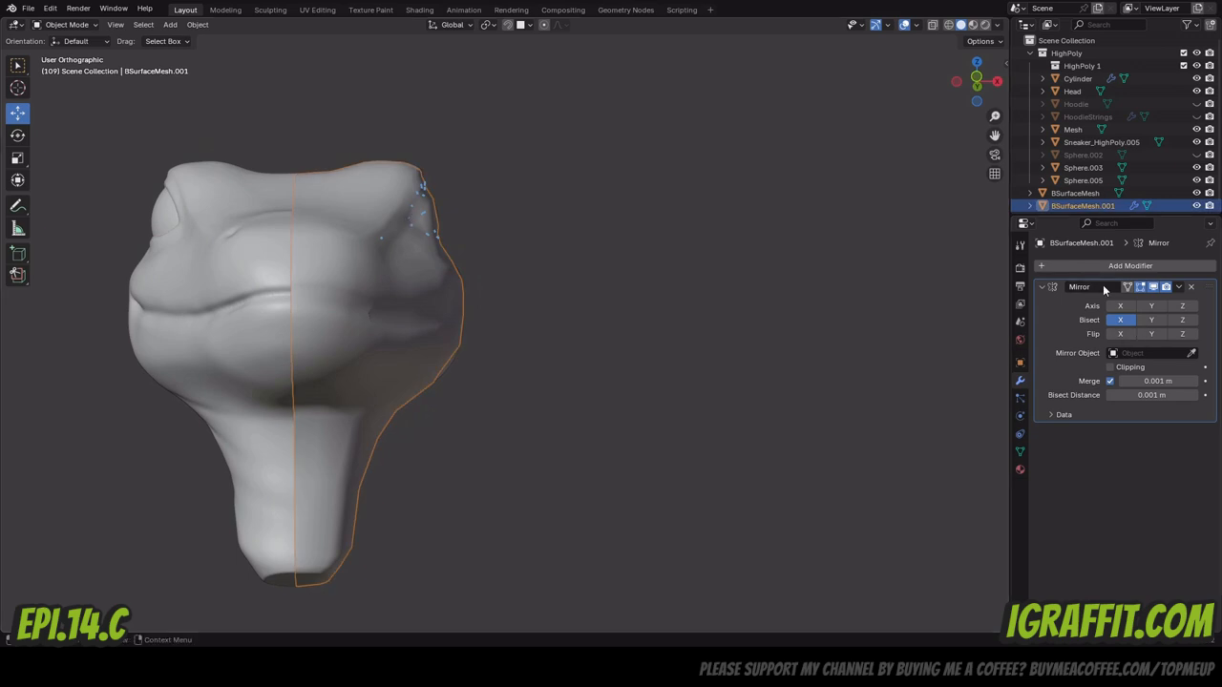
Delete the duplicated half-head and select the original half-head mesh.
click(1082, 193)
click(1099, 207)
scroll(1090, 202, down, 1)
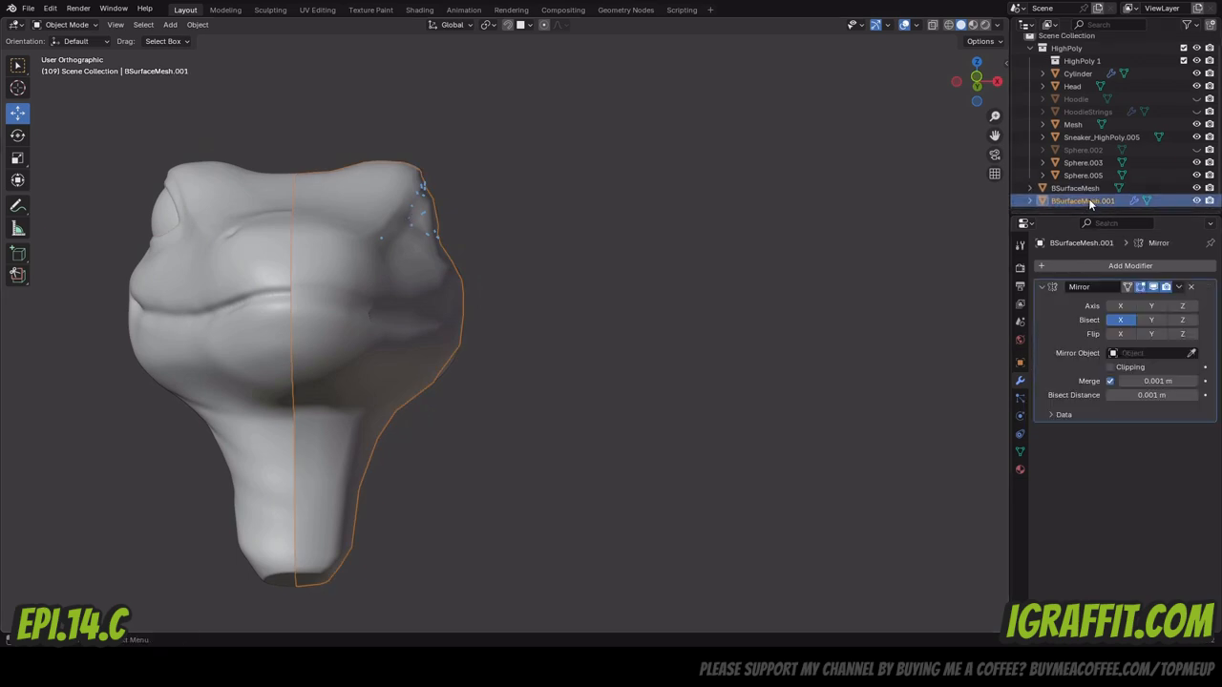
key(Delete)
click(305, 194)
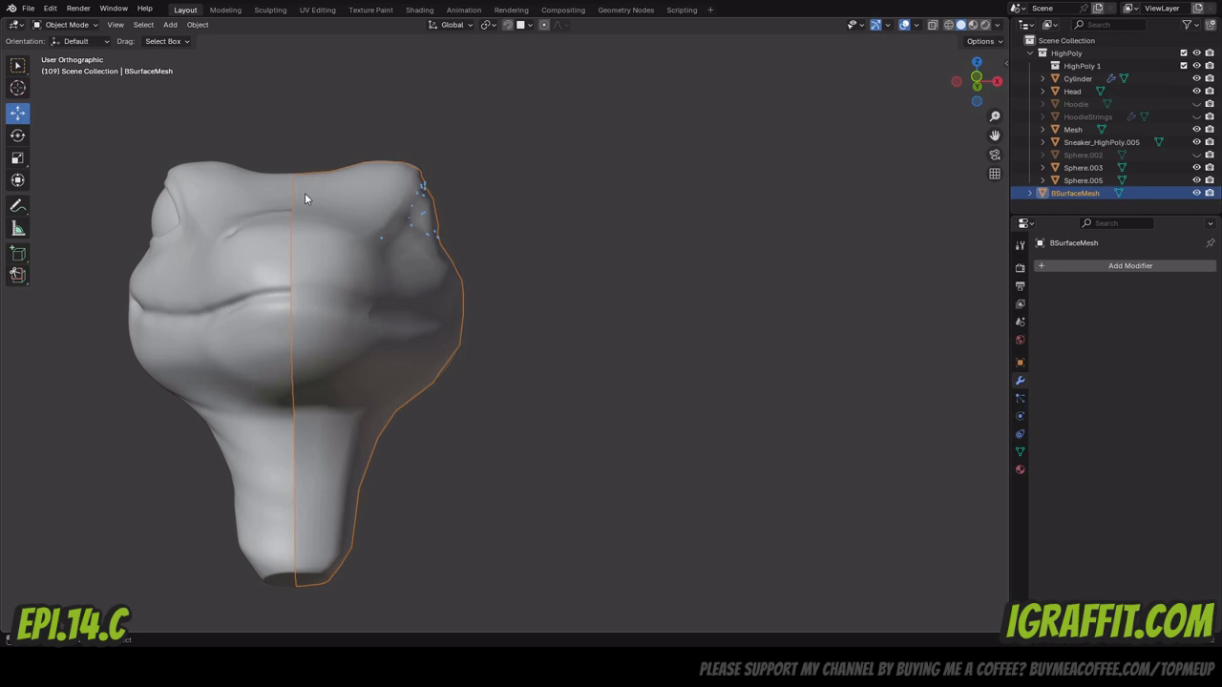
Add a Mirror modifier to the half-head mesh.
mouse_move(974, 67)
mouse_down()
mouse_move(974, 153)
mouse_move(975, 72)
mouse_up()
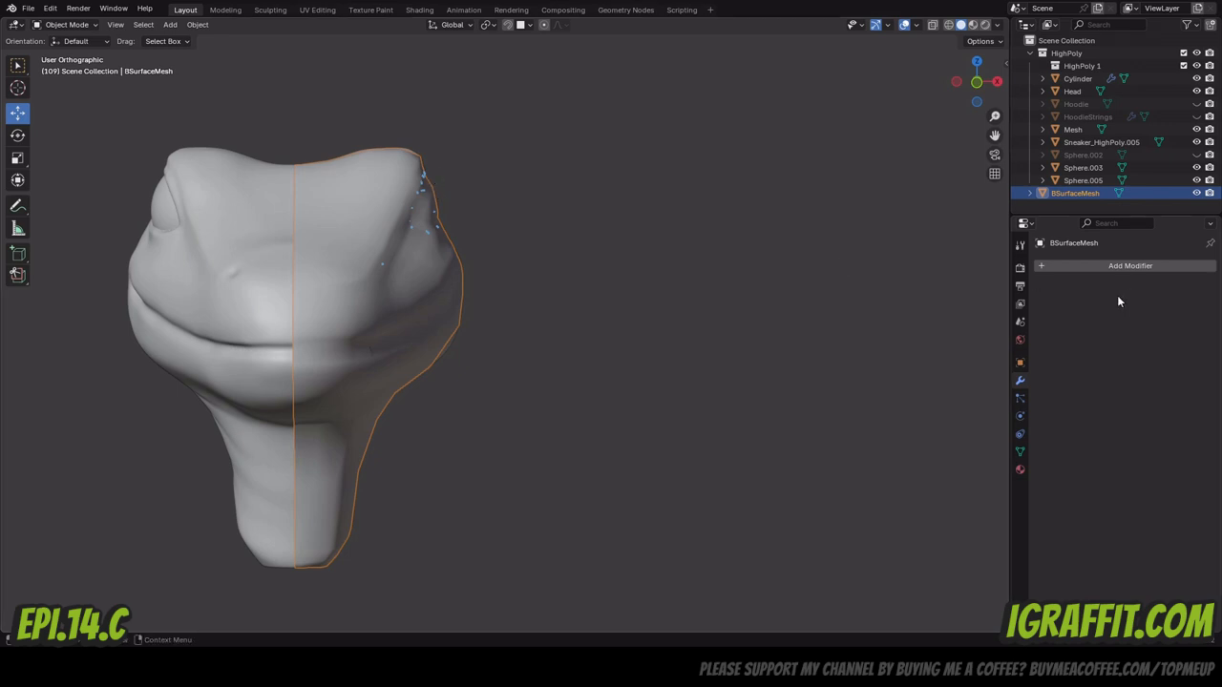
click(1129, 269)
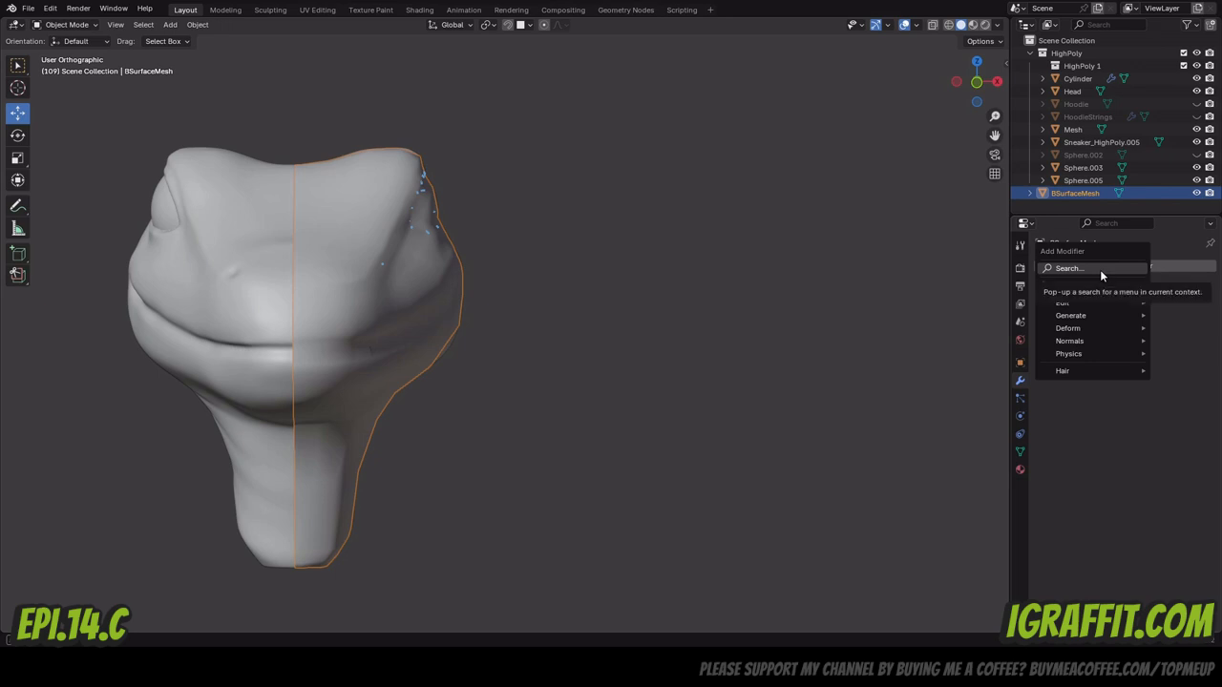
text(mir)
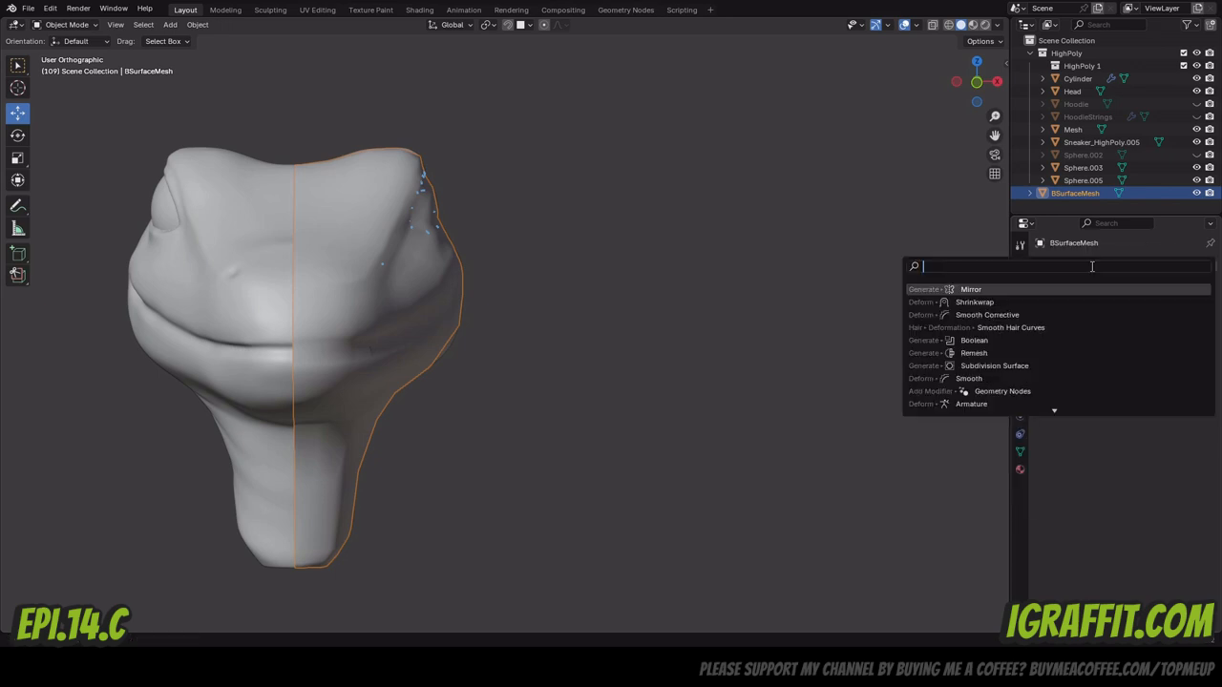
key(Return)
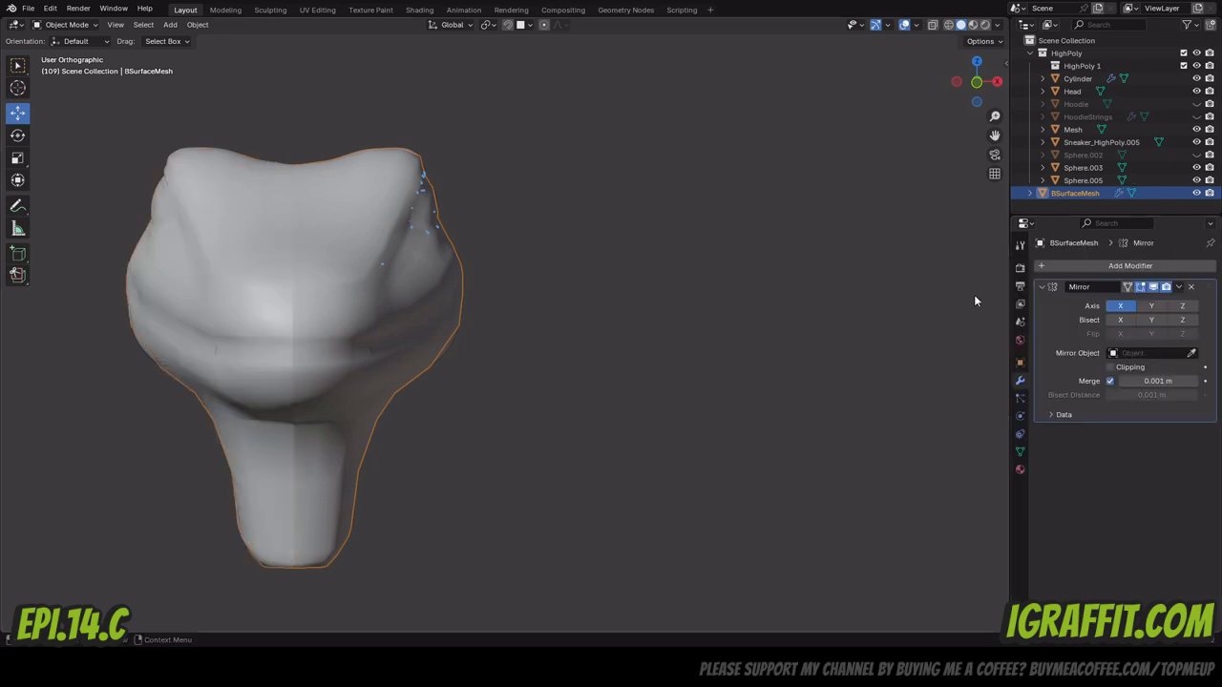
mouse_move(965, 78)
mouse_down()
mouse_move(995, 81)
mouse_move(972, 82)
mouse_up()
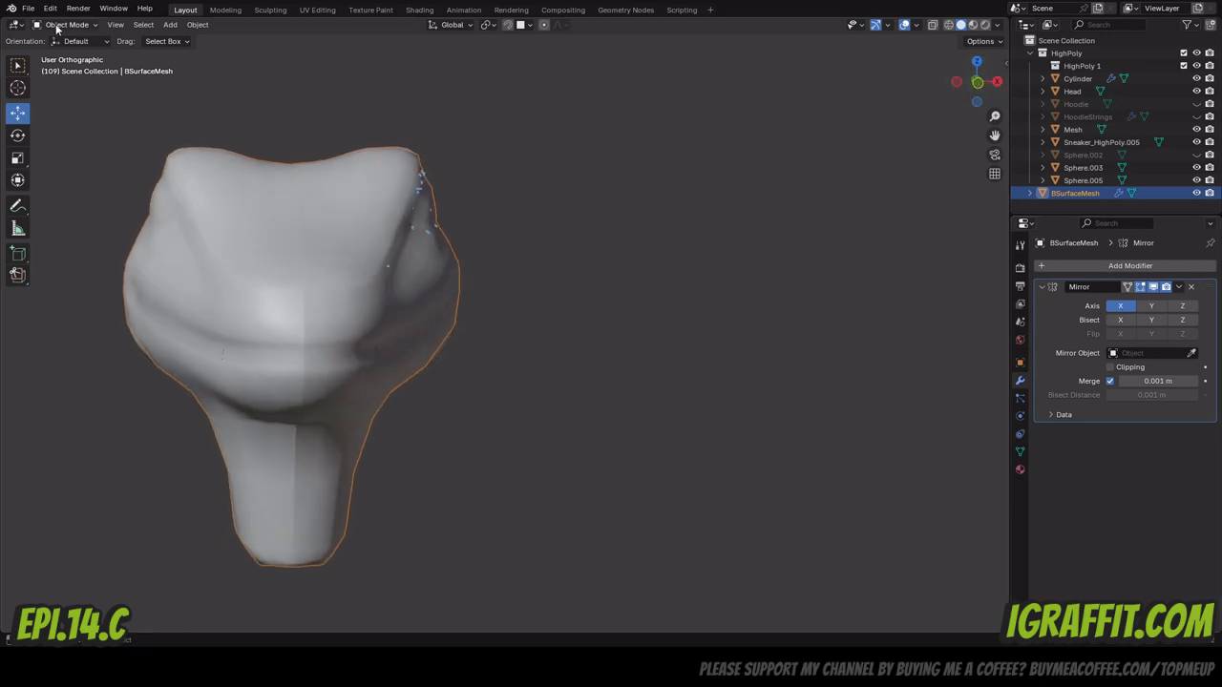
scroll(546, 198, down, 2)
scroll(546, 199, up, 2)
Try setting the mirrored half-head's origin to its geometry and moving the mesh along the X axis.
right_click(373, 225)
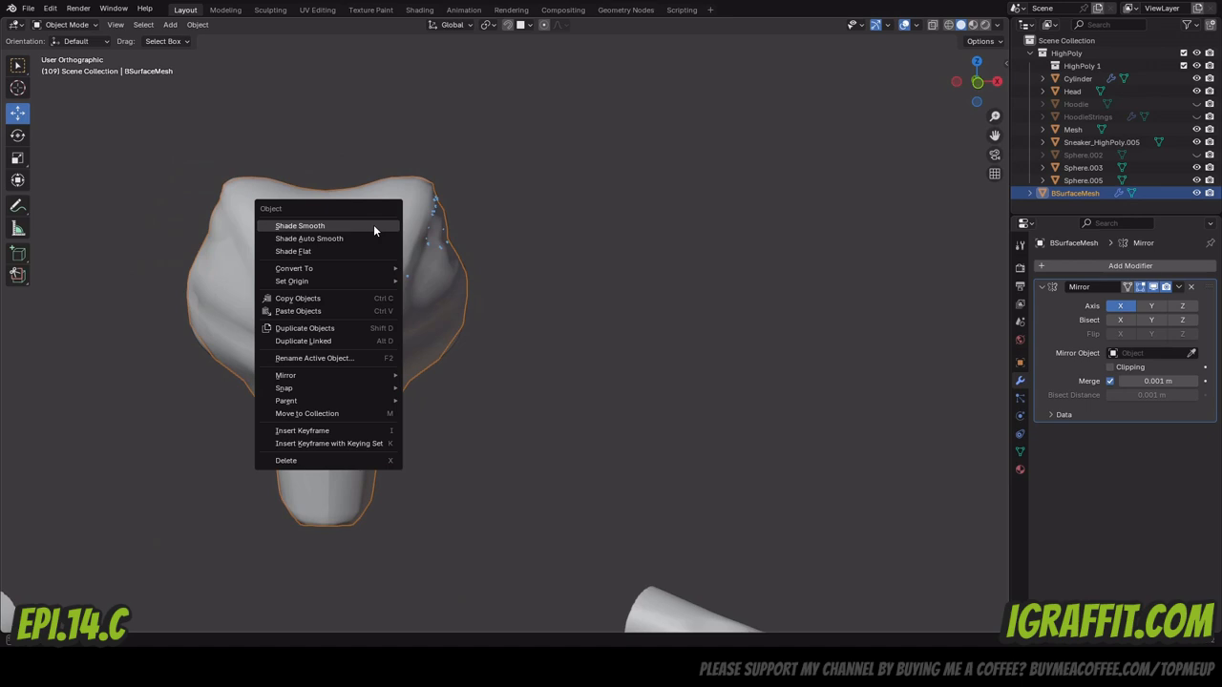
mouse_move(397, 279)
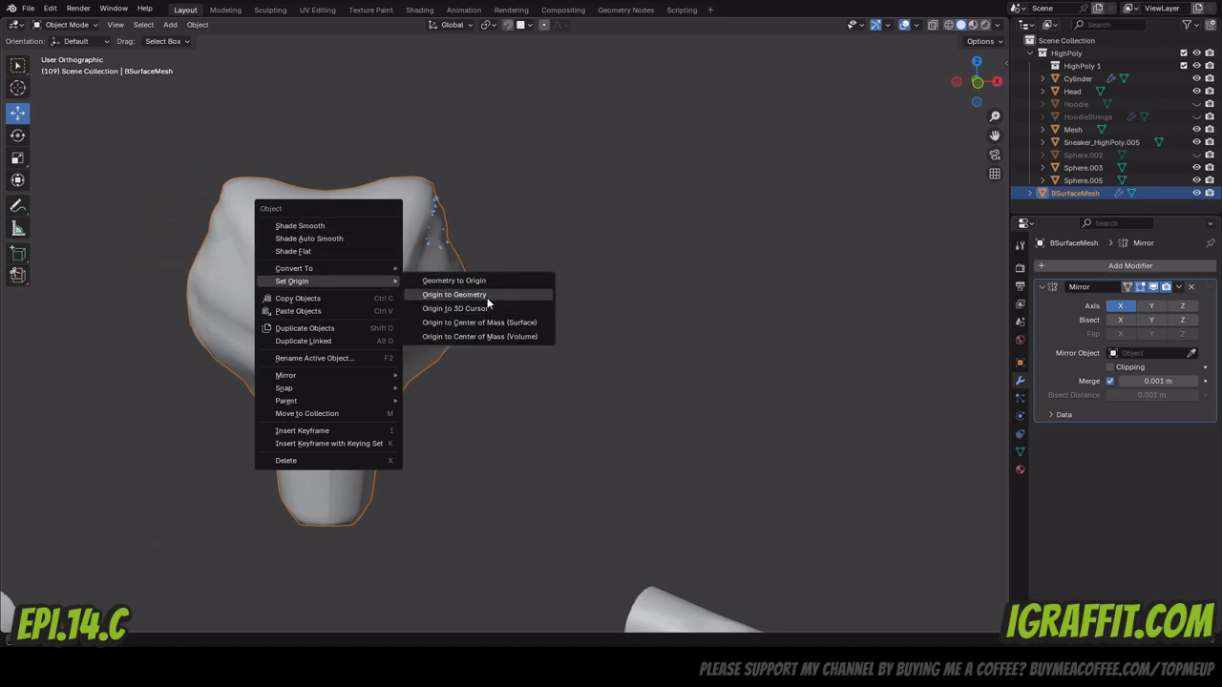
click(457, 295)
key(g)
key(x)
drag(369, 335, 335, 334)
Undo the X move, the origin change and the Mirror modifier on the half-head.
key(ctrl+z)
key(ctrl+z)
key(ctrl+z)
key(ctrl+z)
key(ctrl+z)
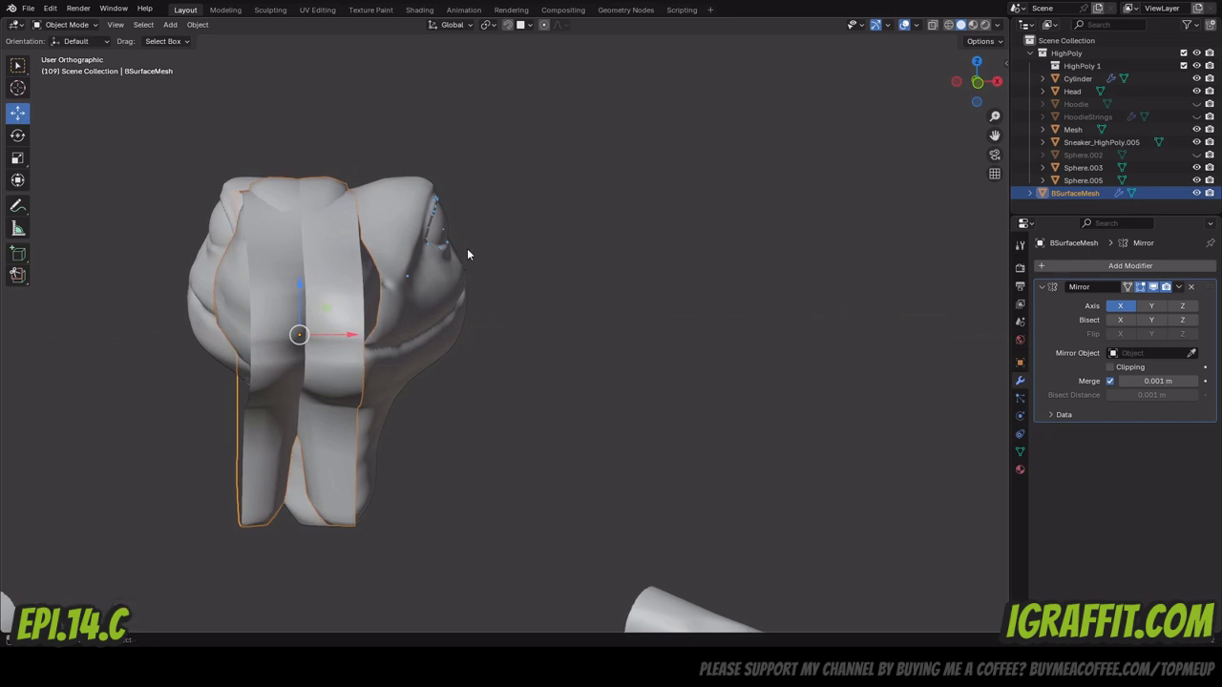
Set the half-head mesh's origin to the 3D cursor.
right_click(399, 262)
mouse_move(399, 262)
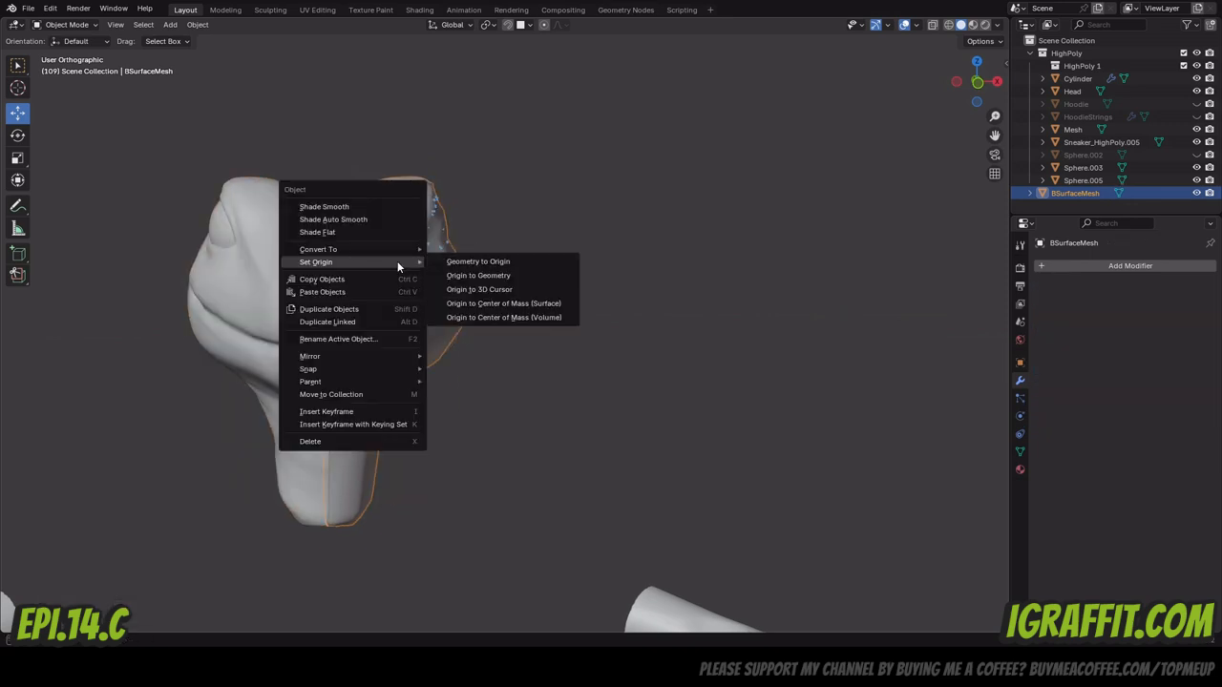
click(508, 289)
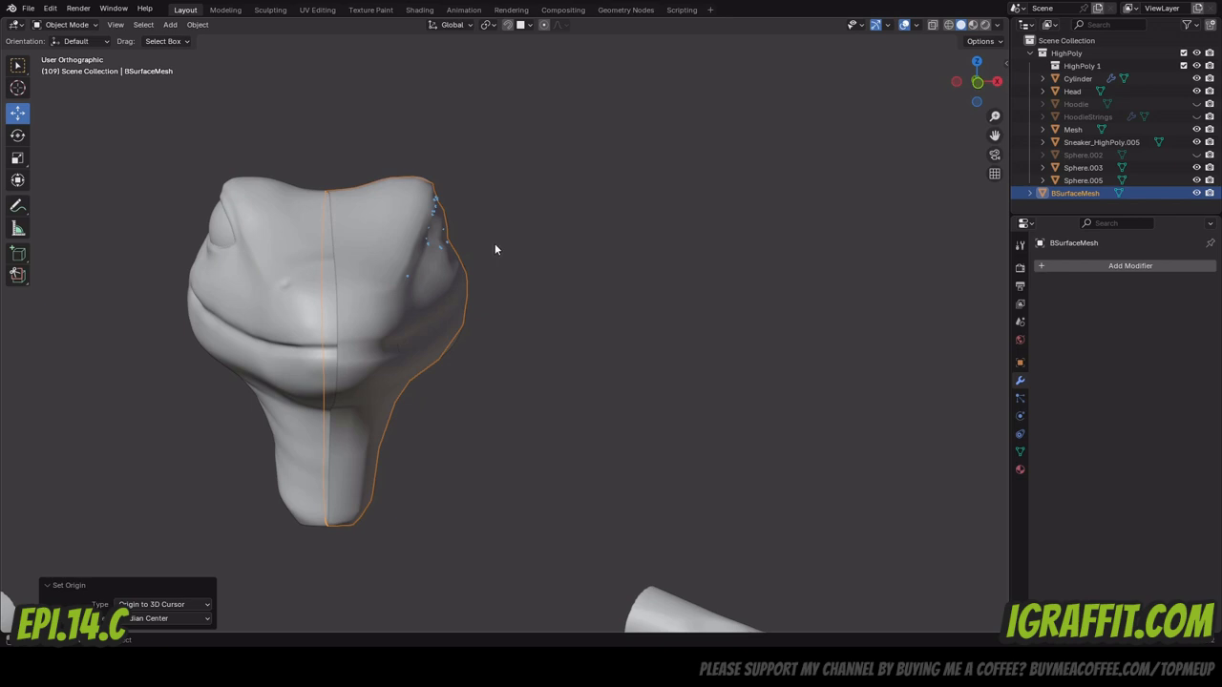
Duplicate the half-head in place and add a Mirror modifier to the copy.
key(shift+d)
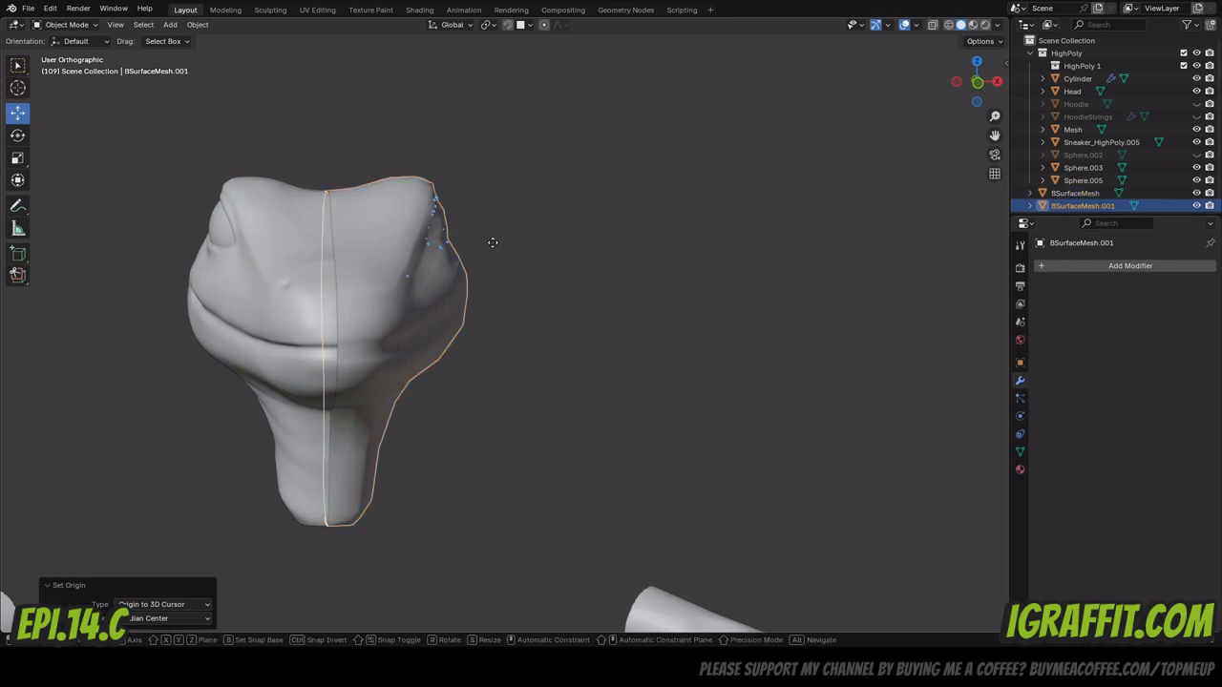
key(Escape)
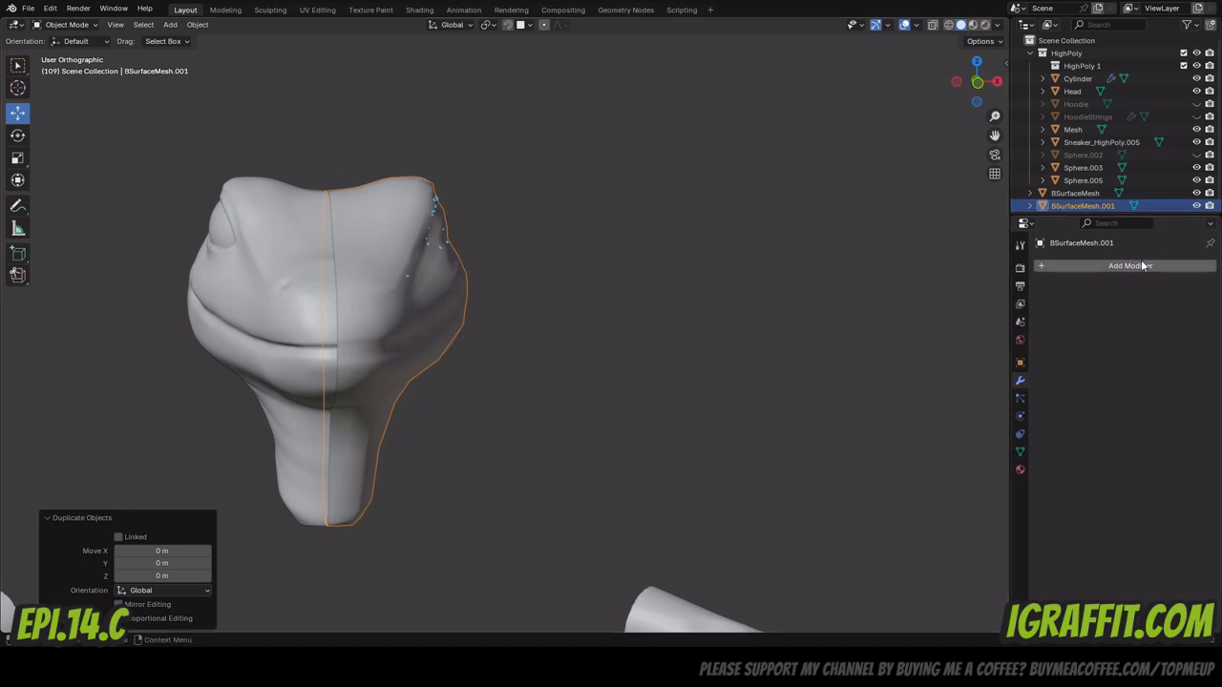
click(1088, 265)
click(1083, 264)
text(mi)
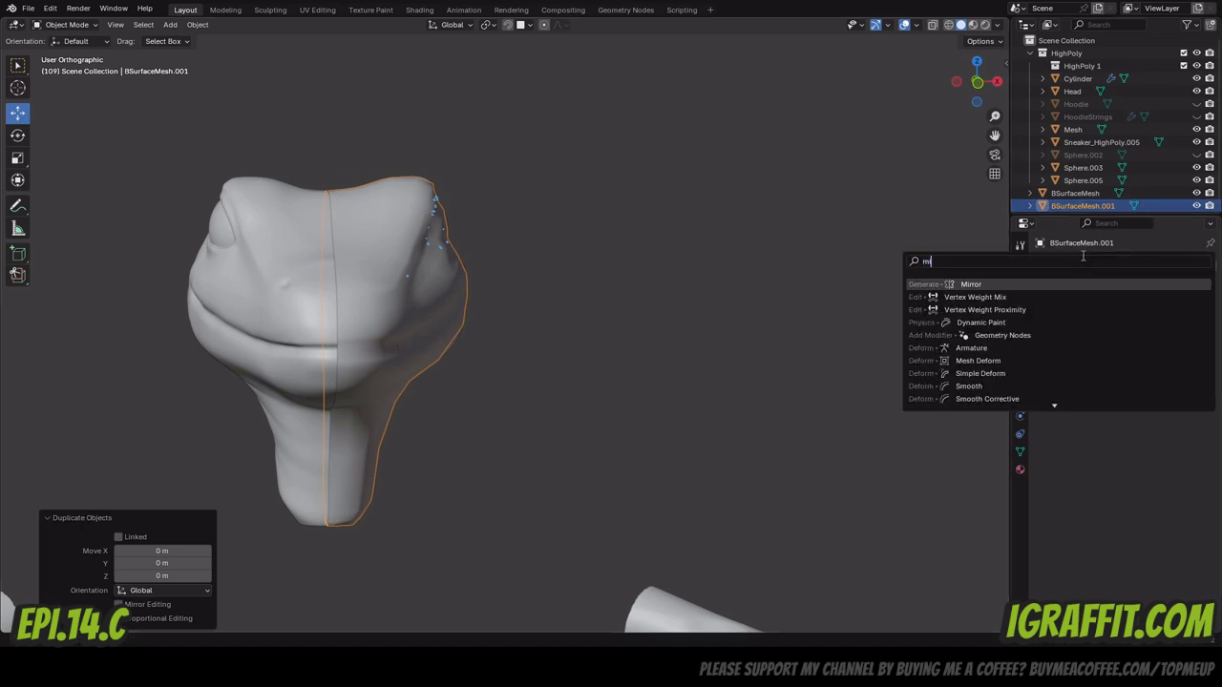
key(BackSpace)
key(BackSpace)
text(fl)
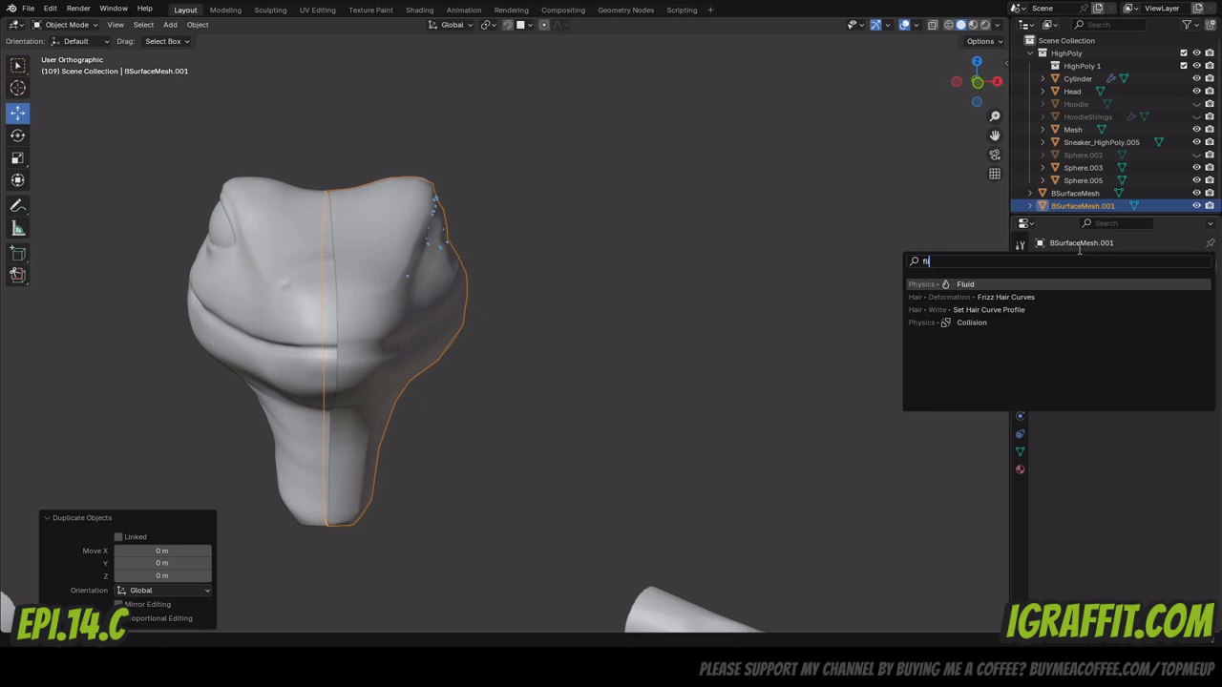
key(BackSpace)
key(BackSpace)
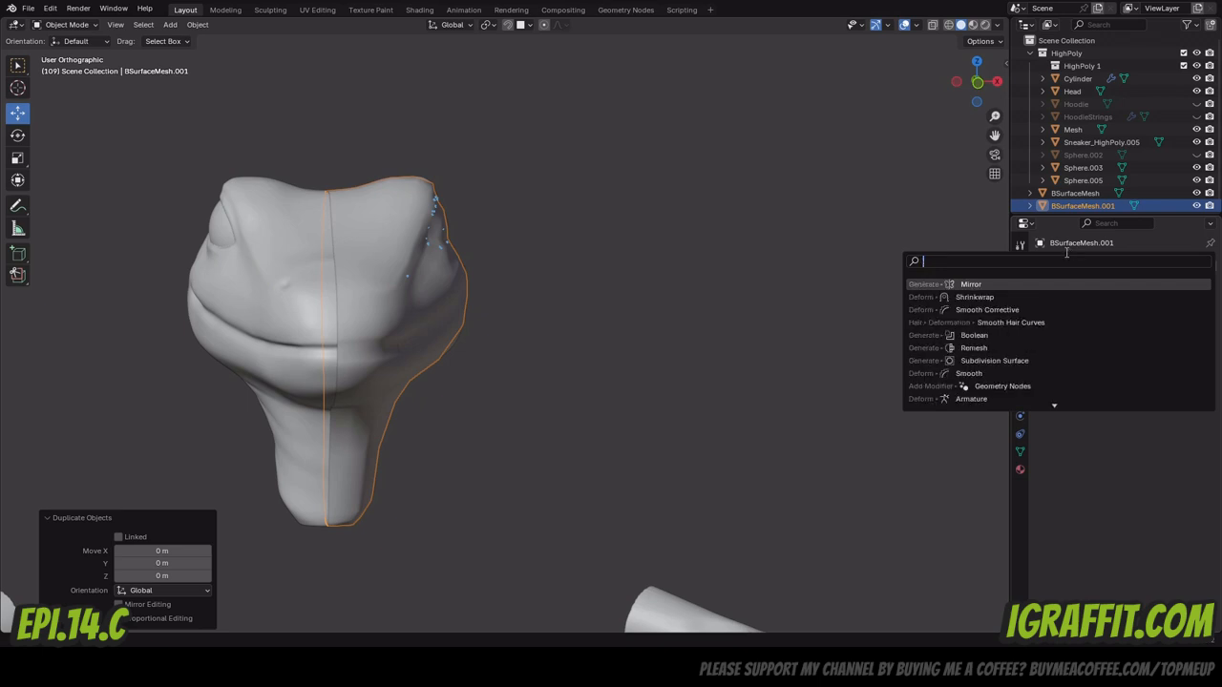
text(mirr)
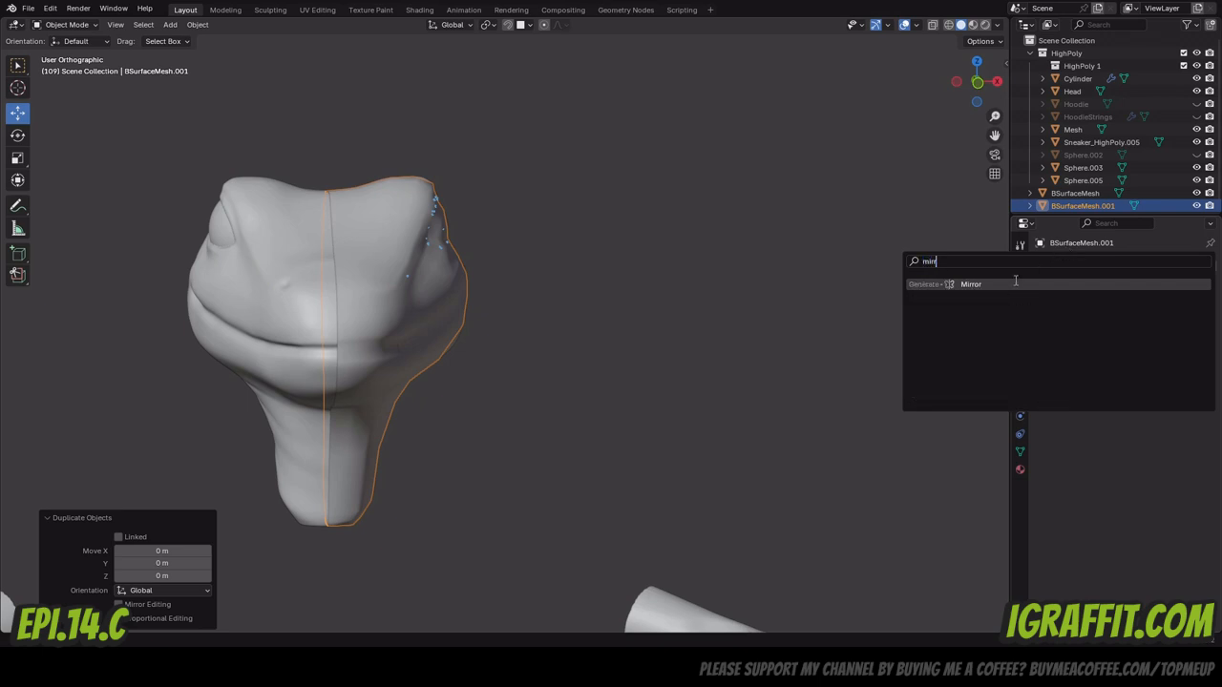
key(Return)
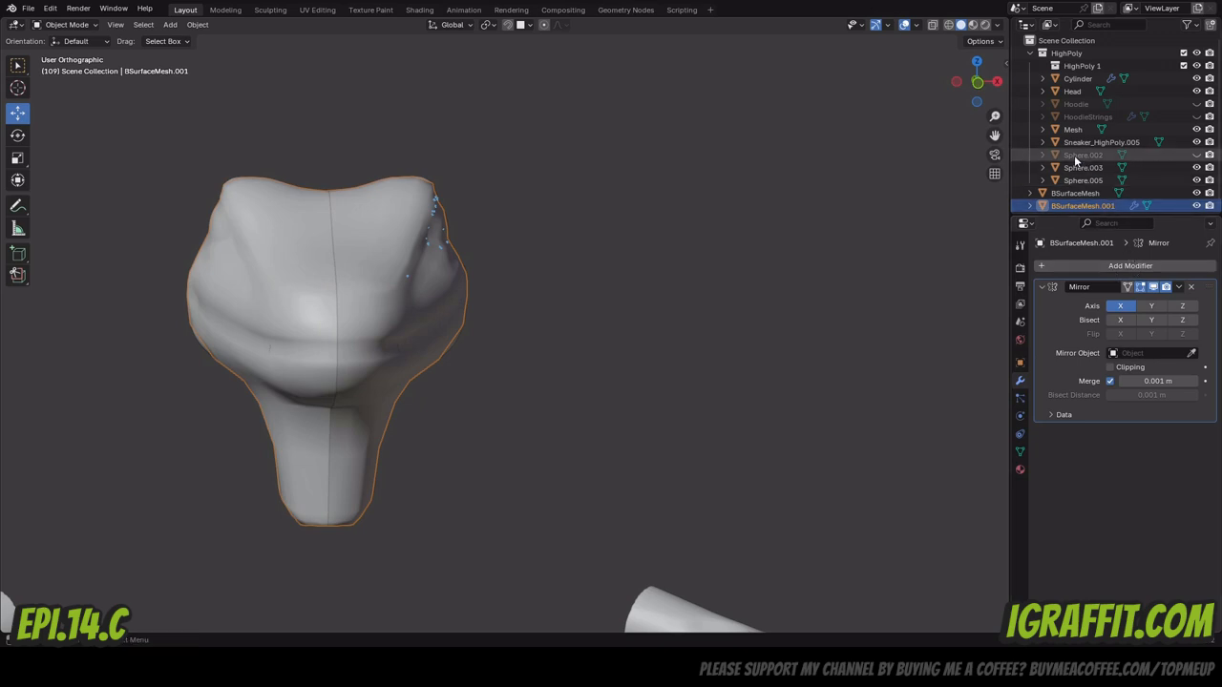
Hide the high-poly Head object so only the retopologized head meshes show.
drag(978, 91, 979, 84)
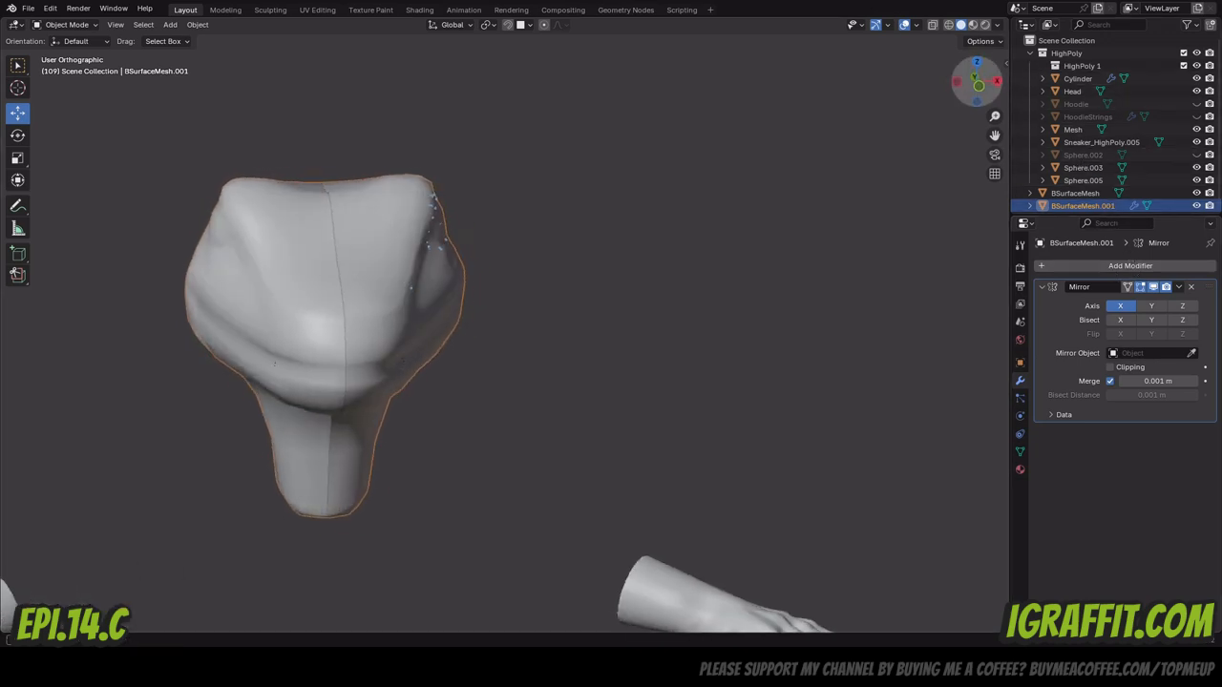
click(361, 226)
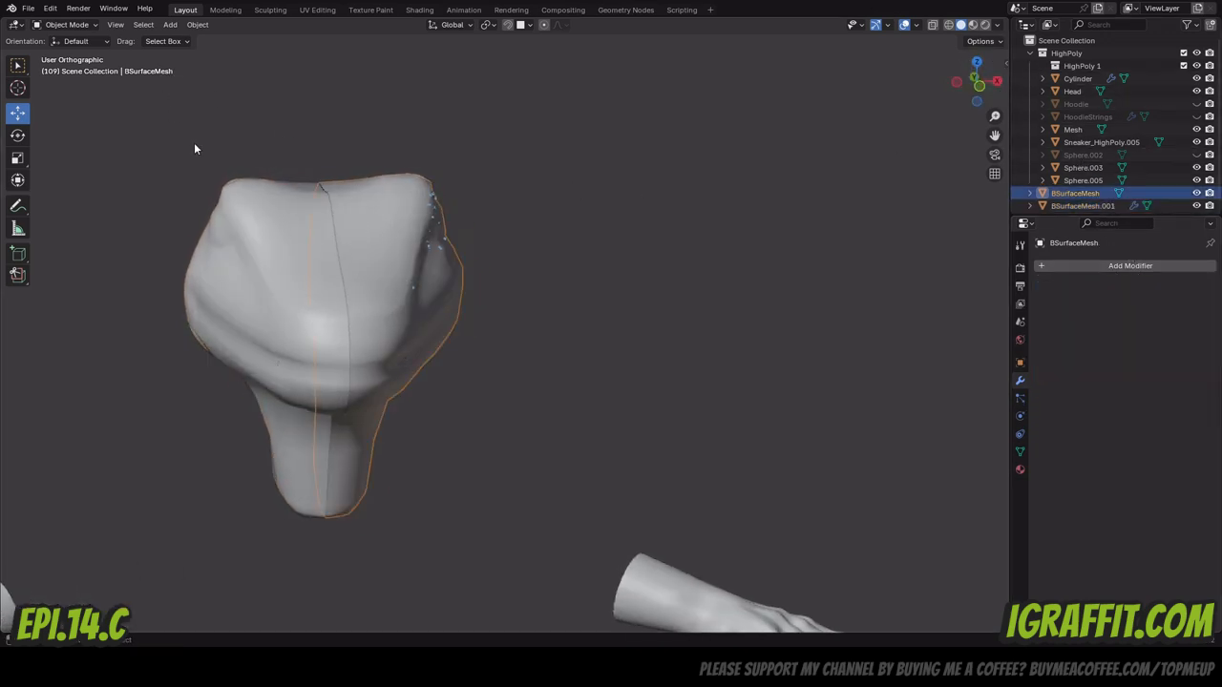
click(259, 213)
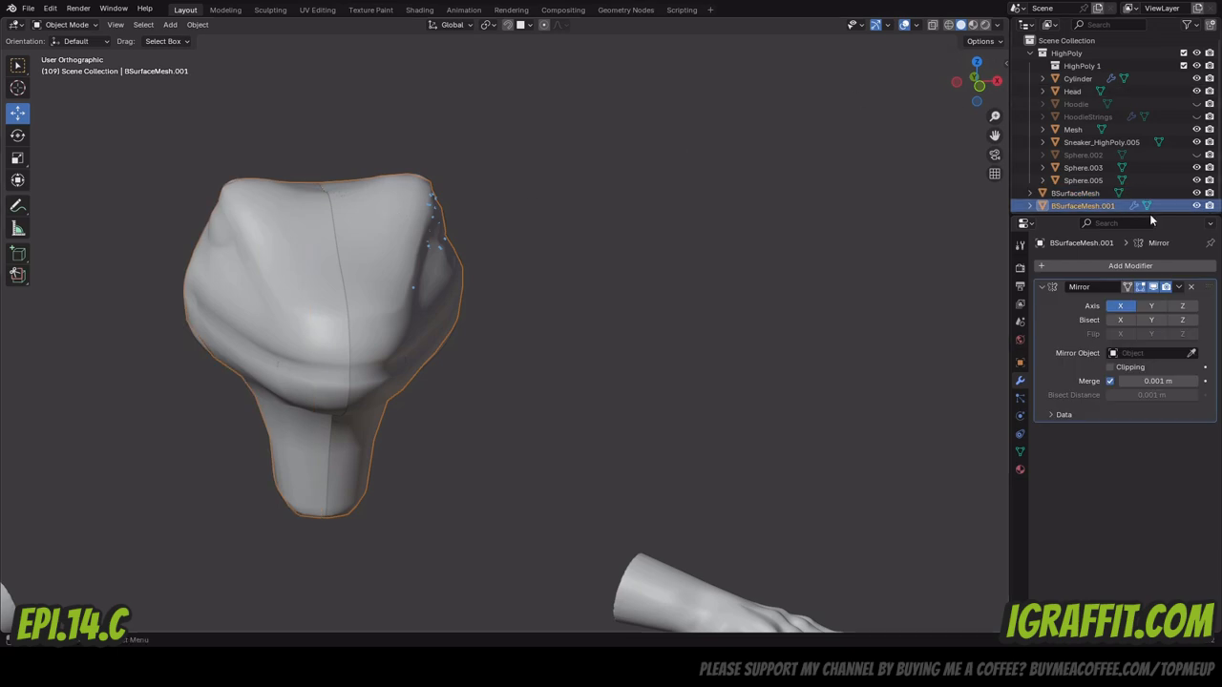
scroll(1157, 183, down, 1)
click(1196, 86)
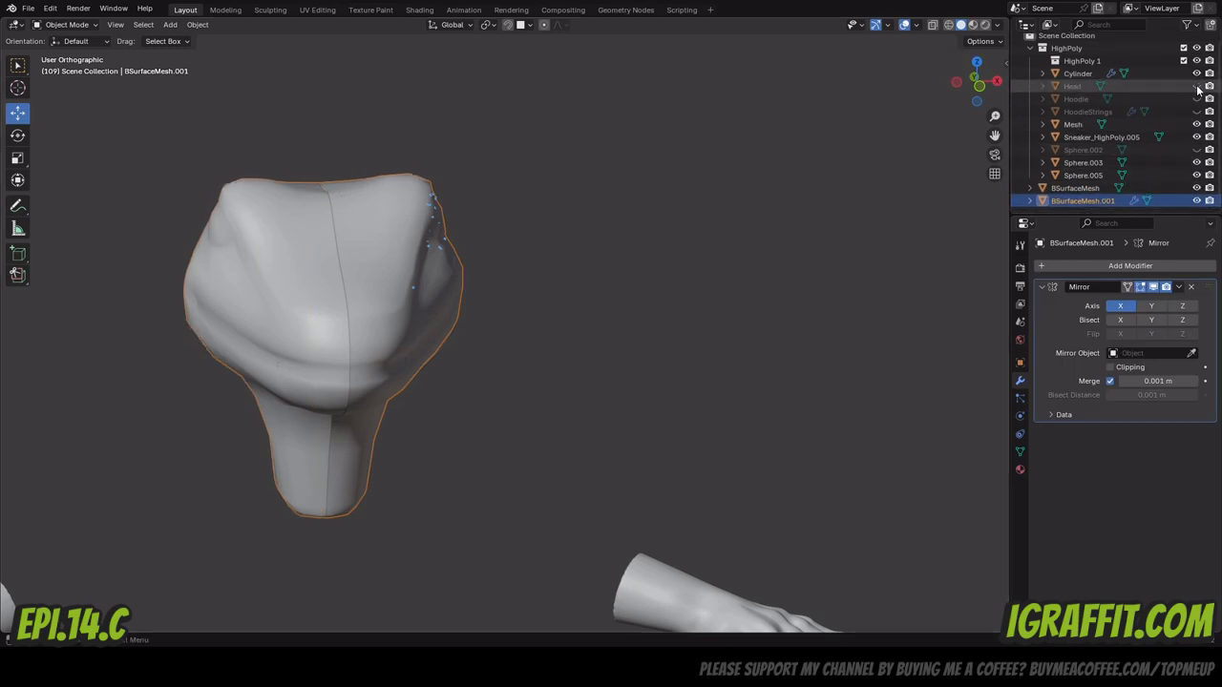
click(797, 183)
Delete the mirrored duplicate BSurfaceMesh.001.
click(1075, 198)
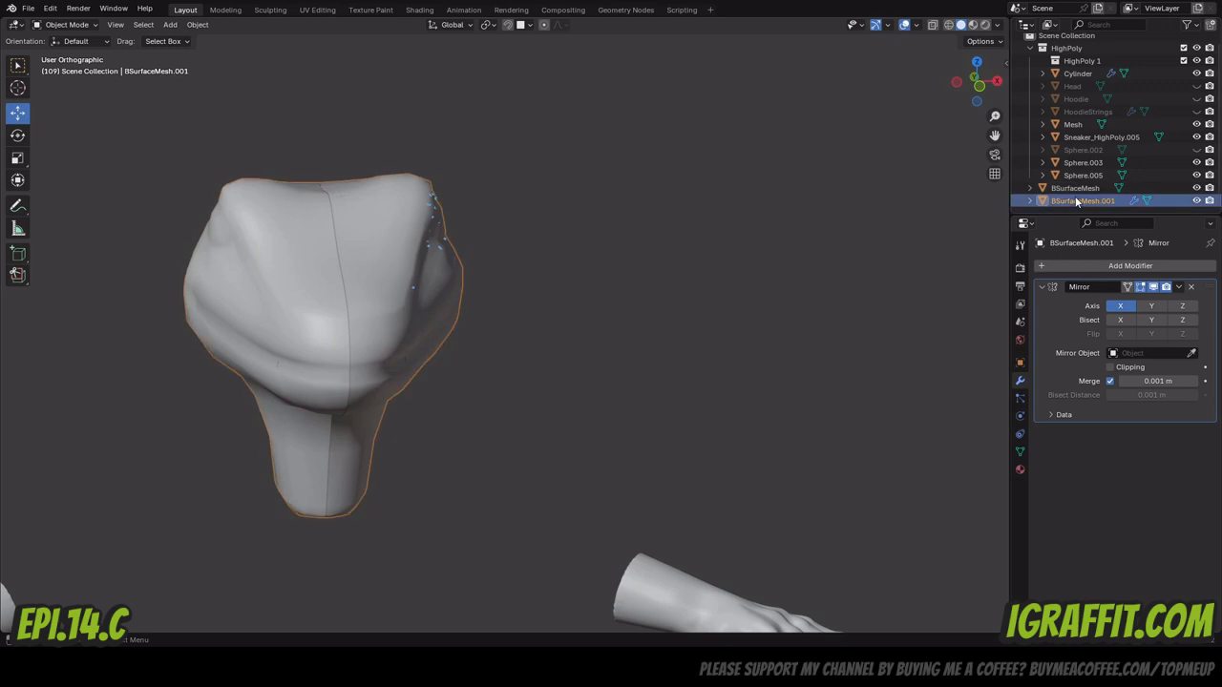
click(1197, 201)
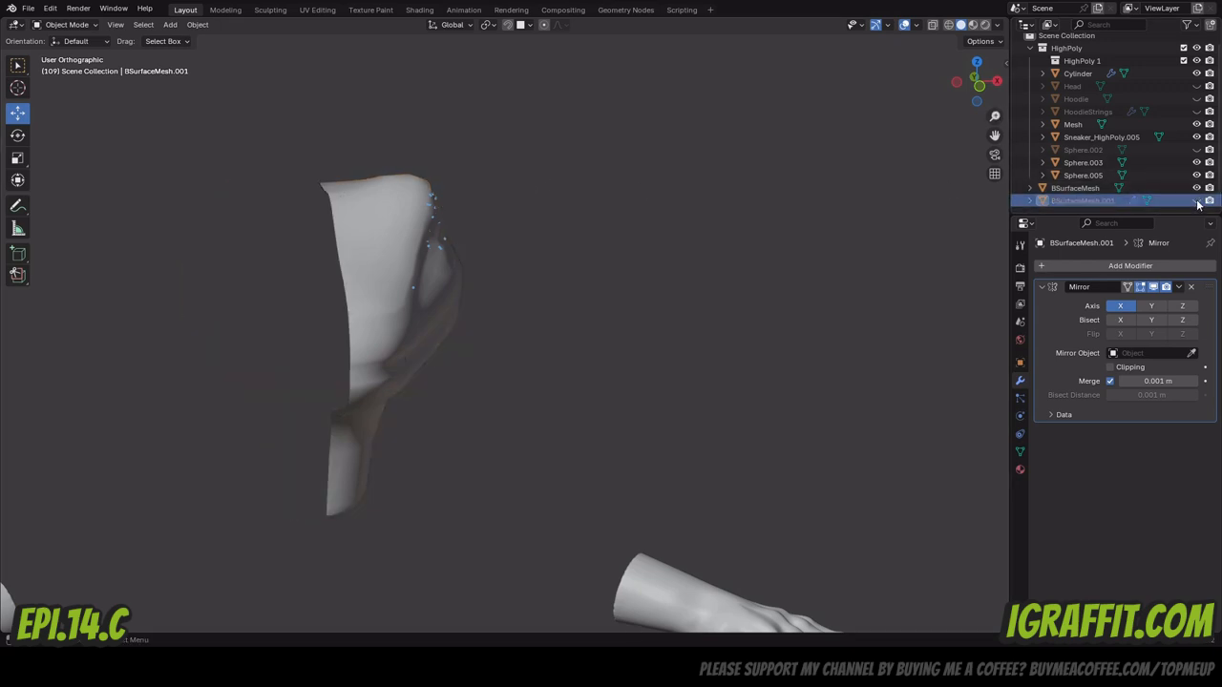
key(Delete)
Select the original half-head mesh and add a Mirror modifier on X with Clipping enabled.
click(1139, 195)
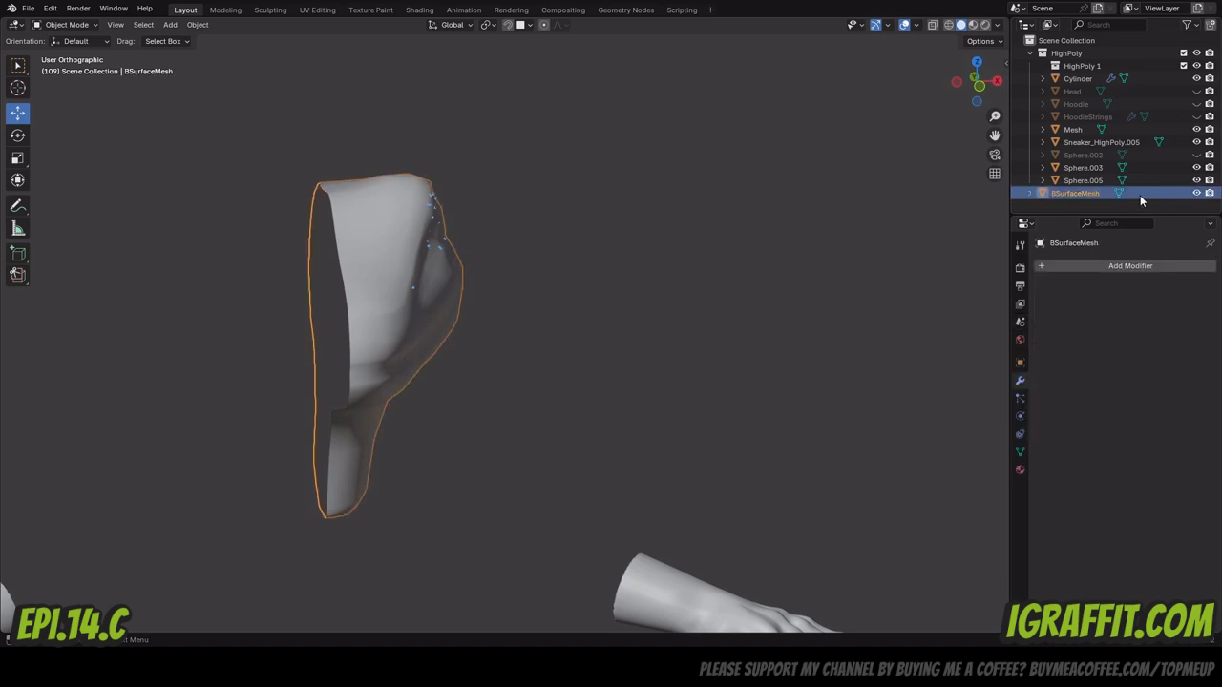
click(1083, 268)
click(1079, 268)
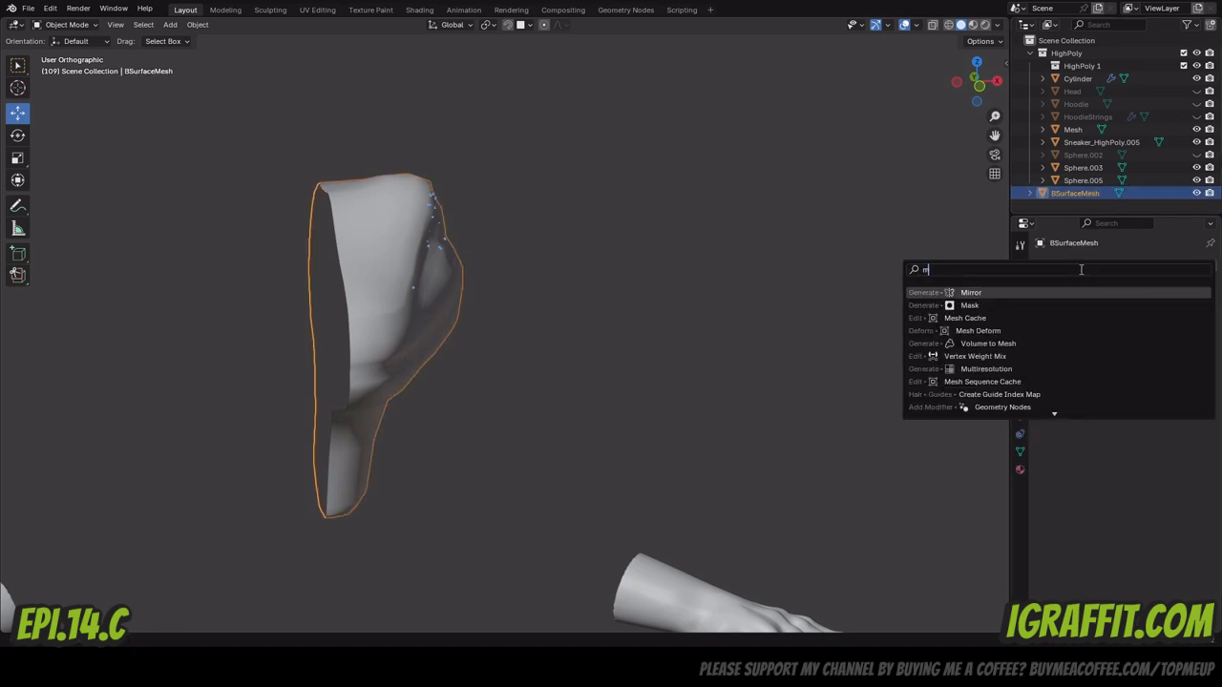
text(mirr)
key(Return)
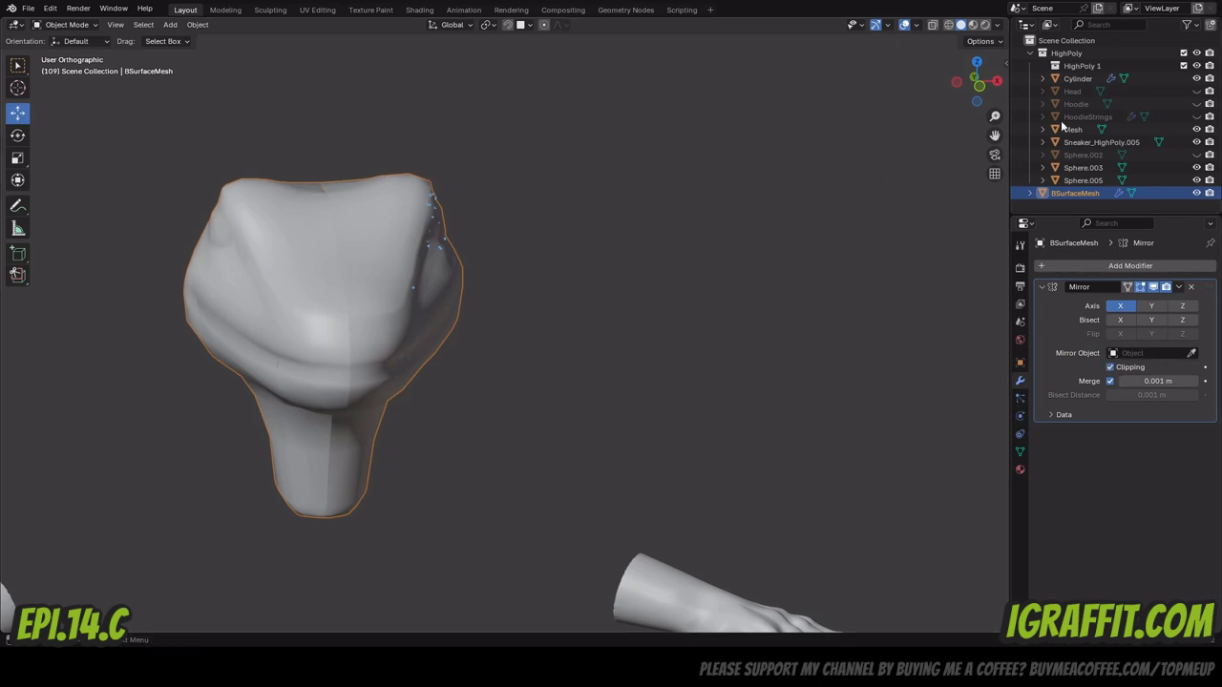
Try to assign the half-head mesh itself as the Mirror modifier's Mirror Object.
click(1114, 353)
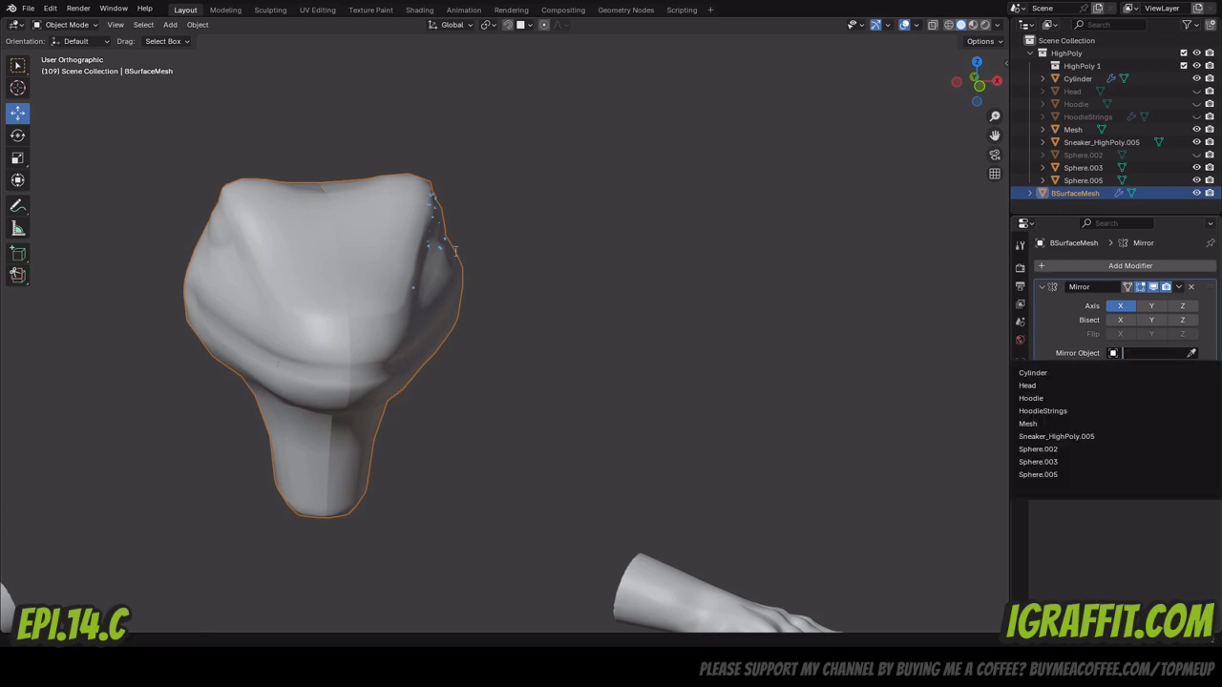
click(1191, 353)
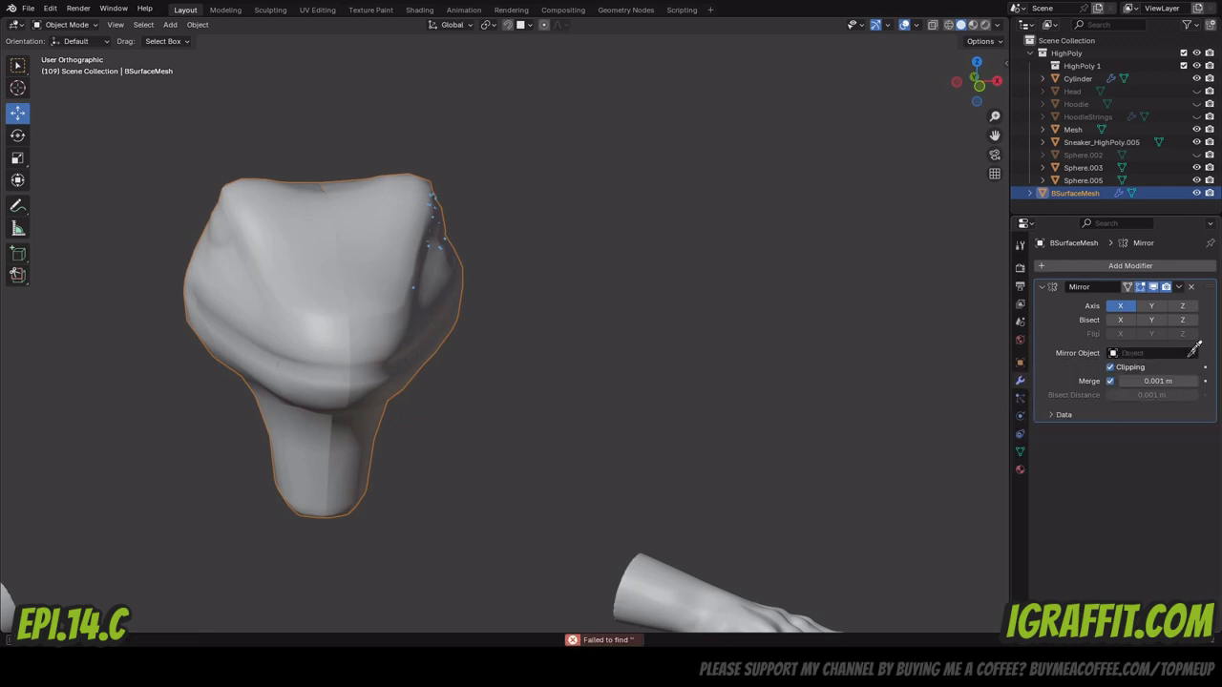
click(408, 225)
Switch the mirrored half-head mesh to Edit Mode.
mouse_move(983, 93)
mouse_down()
mouse_move(977, 12)
mouse_move(943, 100)
mouse_move(975, 88)
mouse_up()
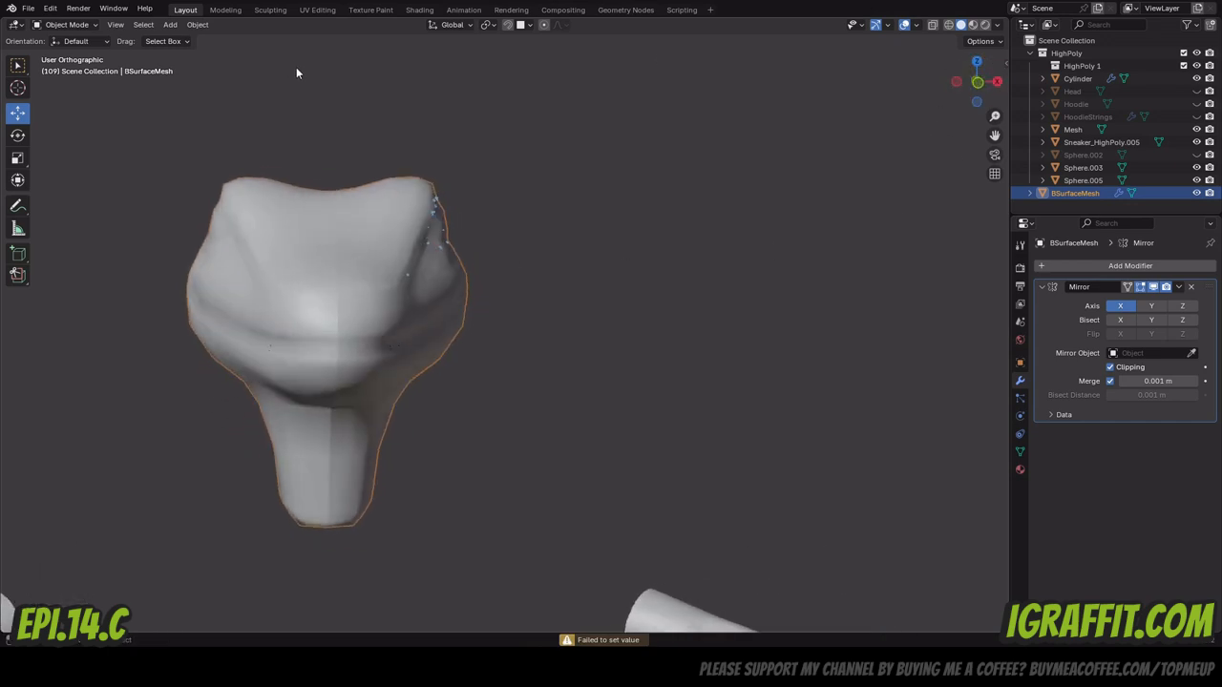
click(65, 24)
click(69, 53)
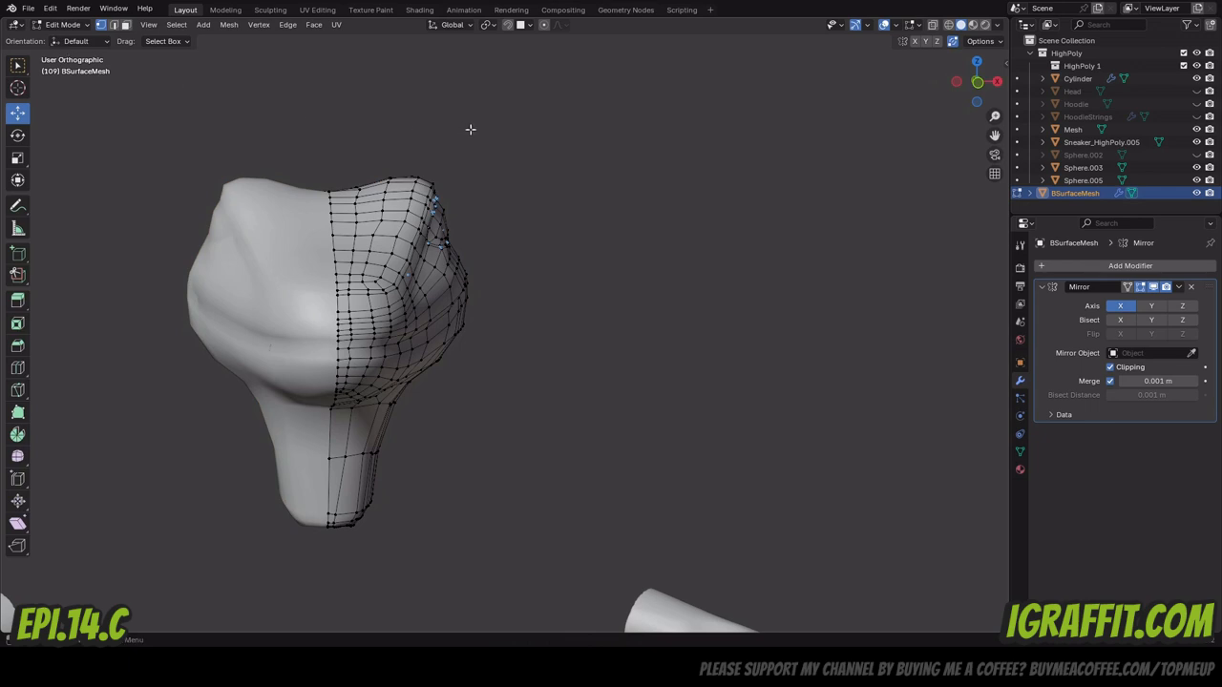
Try moving all the half-head's vertices about 0.167 m along X to test the clipping, and undo the move.
key(a)
key(g)
key(x)
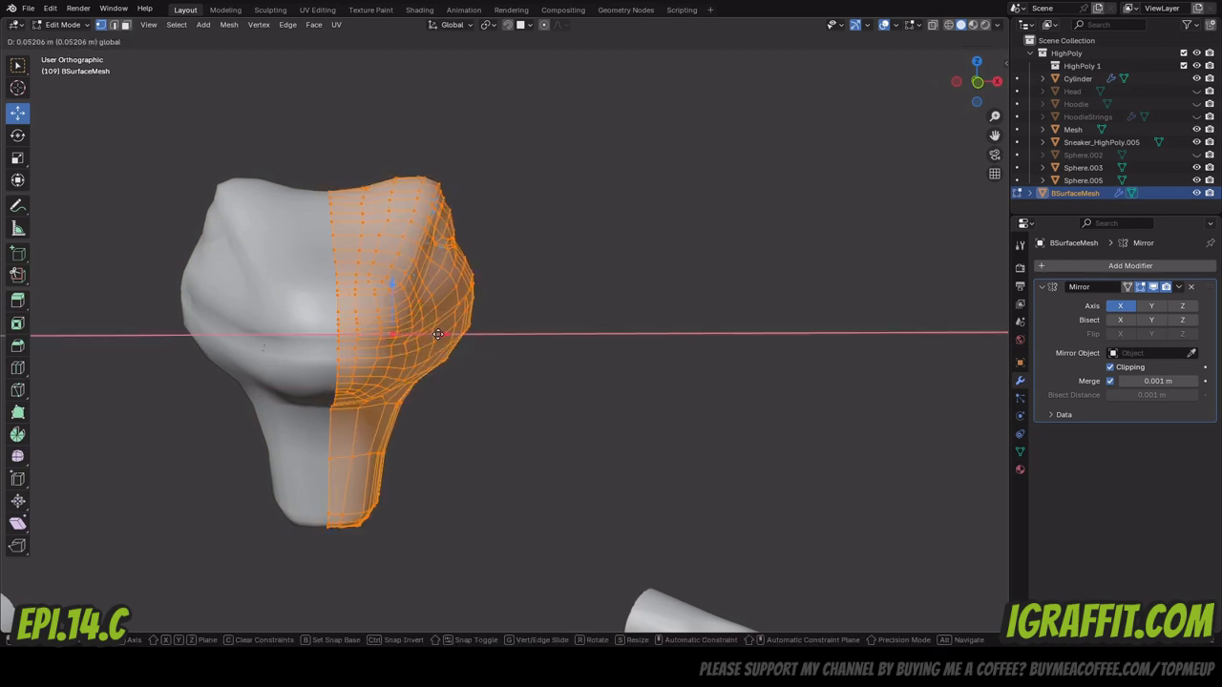
mouse_move(459, 333)
mouse_down()
mouse_move(481, 333)
mouse_move(449, 333)
mouse_up()
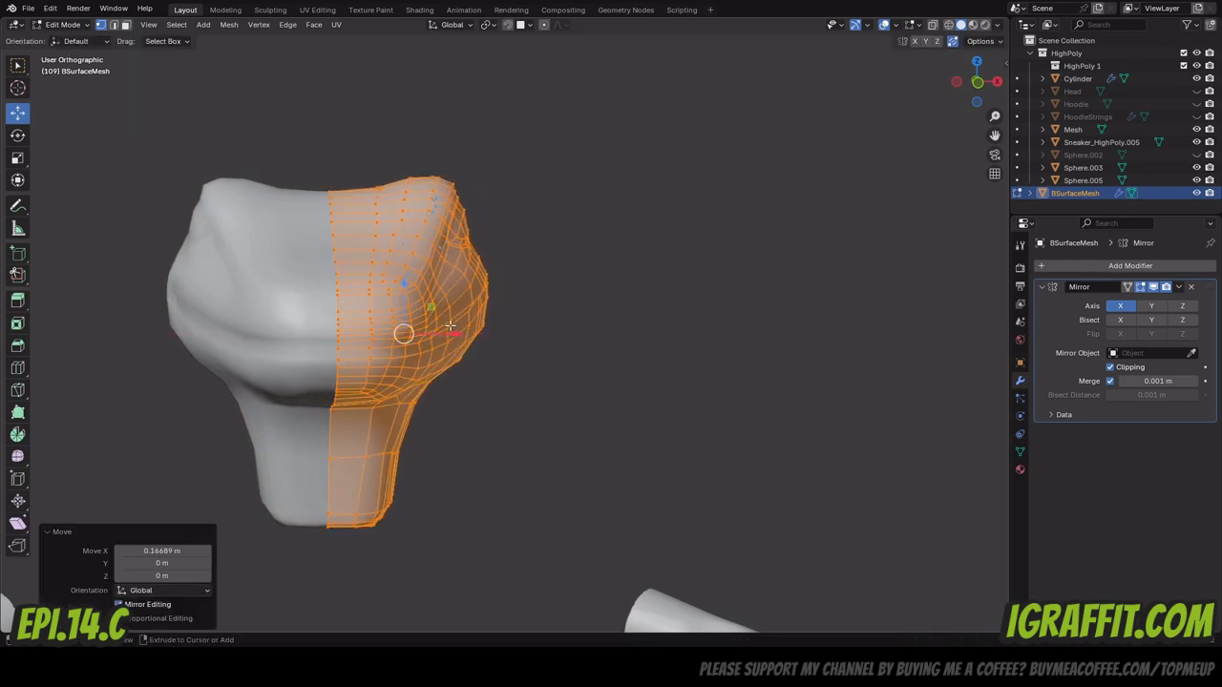
key(ctrl+z)
Select the half-head's centre edge loop, try moving it about -1.80 m along X, and undo the move.
alt+click(330, 216)
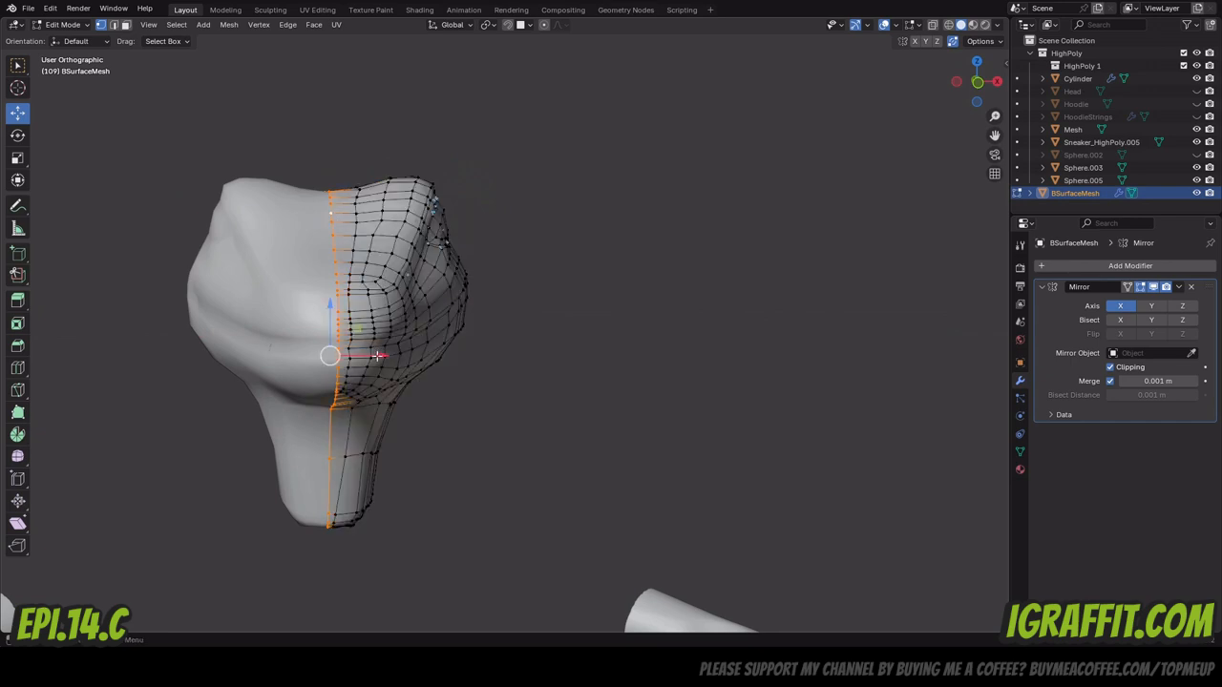
drag(378, 355, 164, 355)
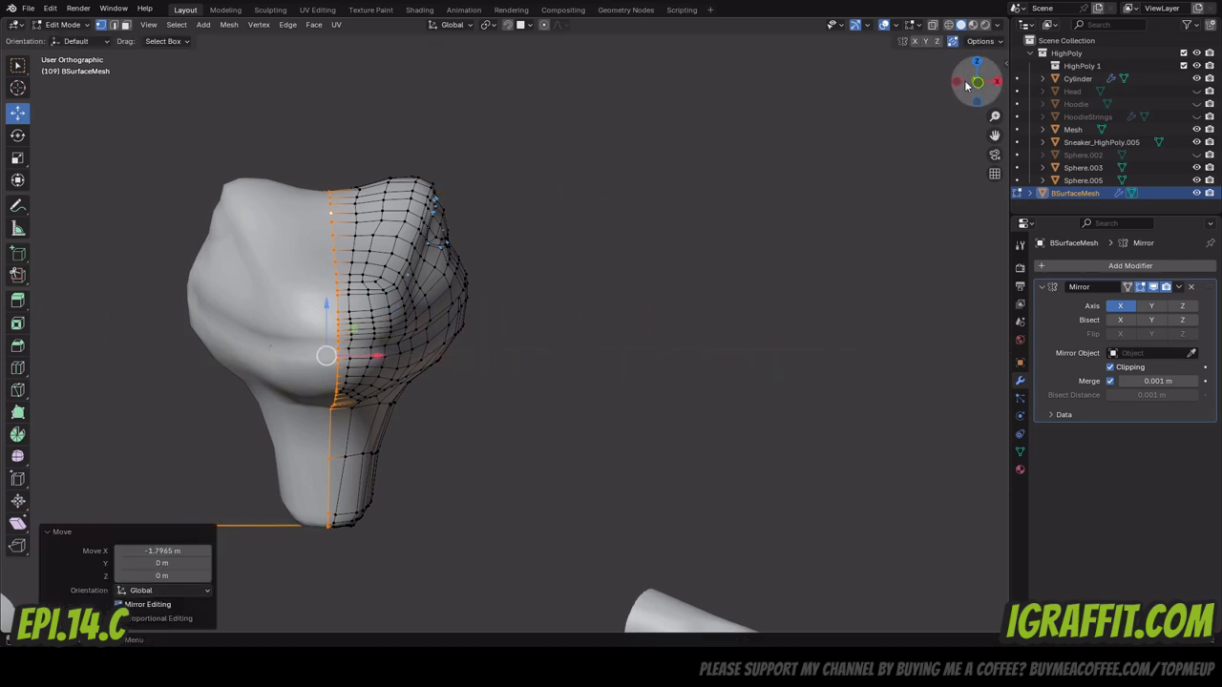
drag(965, 86, 992, 5)
scroll(714, 204, up, 3)
key(ctrl+z)
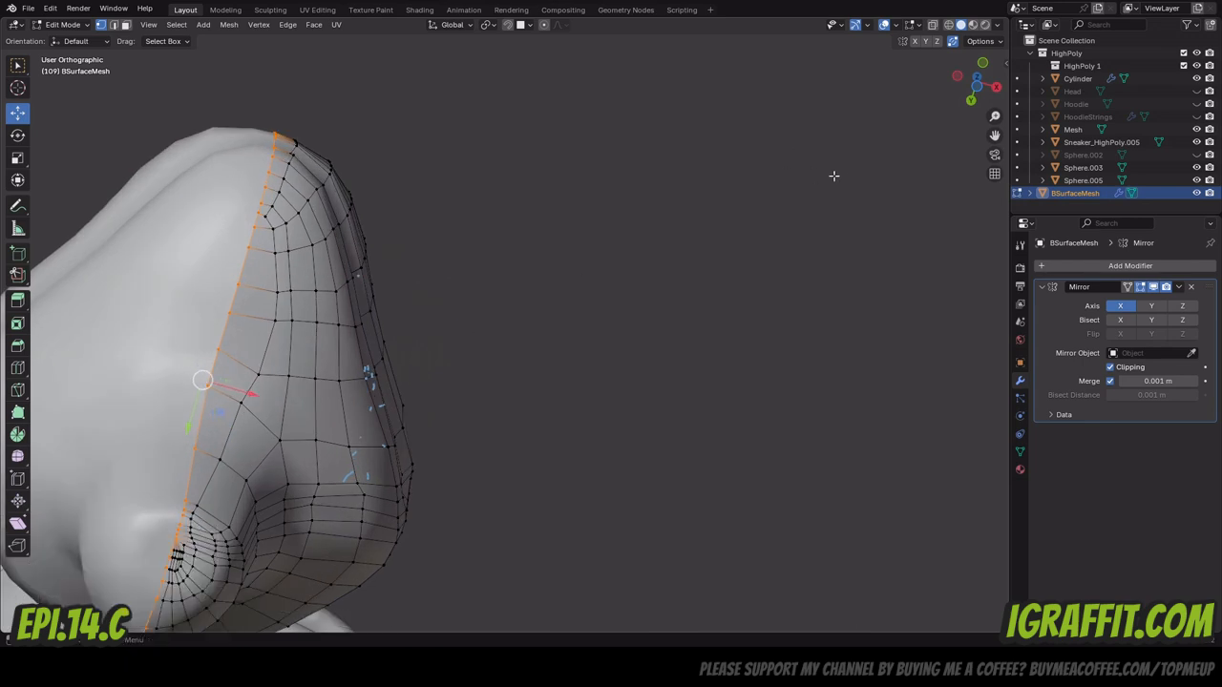
Merge the selected centre edge loop's vertices by distance, using a merge distance of 0.04 m.
drag(994, 136, 1161, 1)
scroll(408, 423, up, 3)
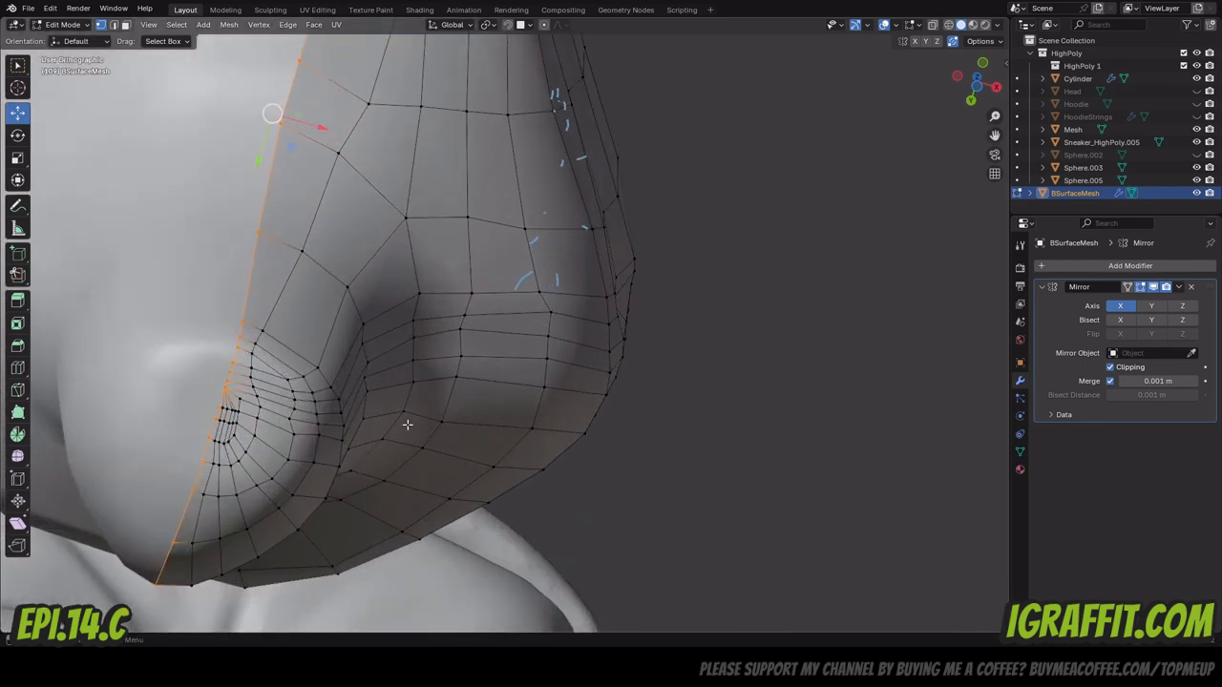
scroll(213, 409, up, 3)
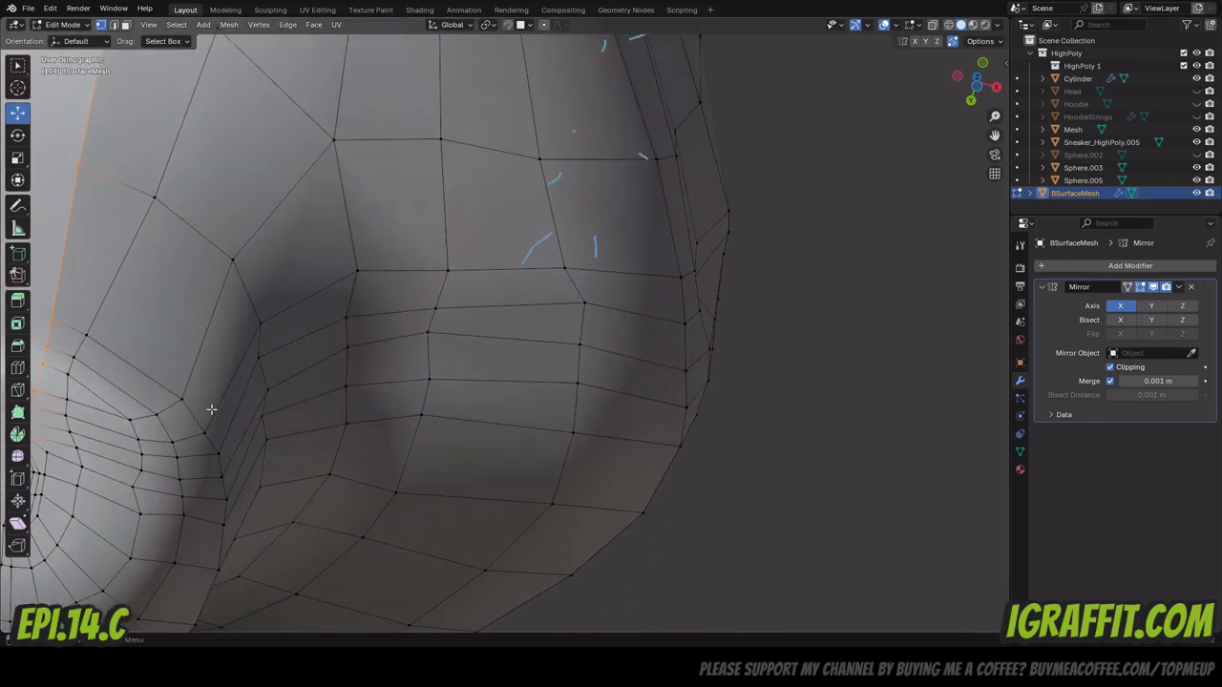
scroll(311, 371, down, 3)
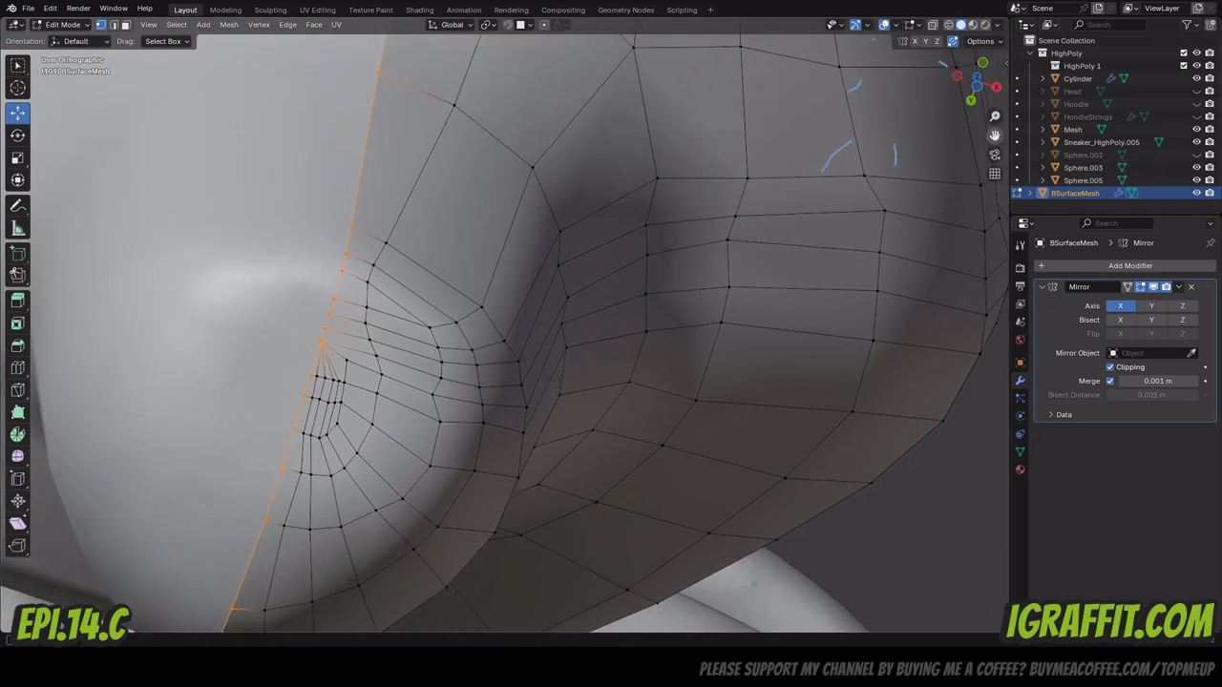
right_click(317, 346)
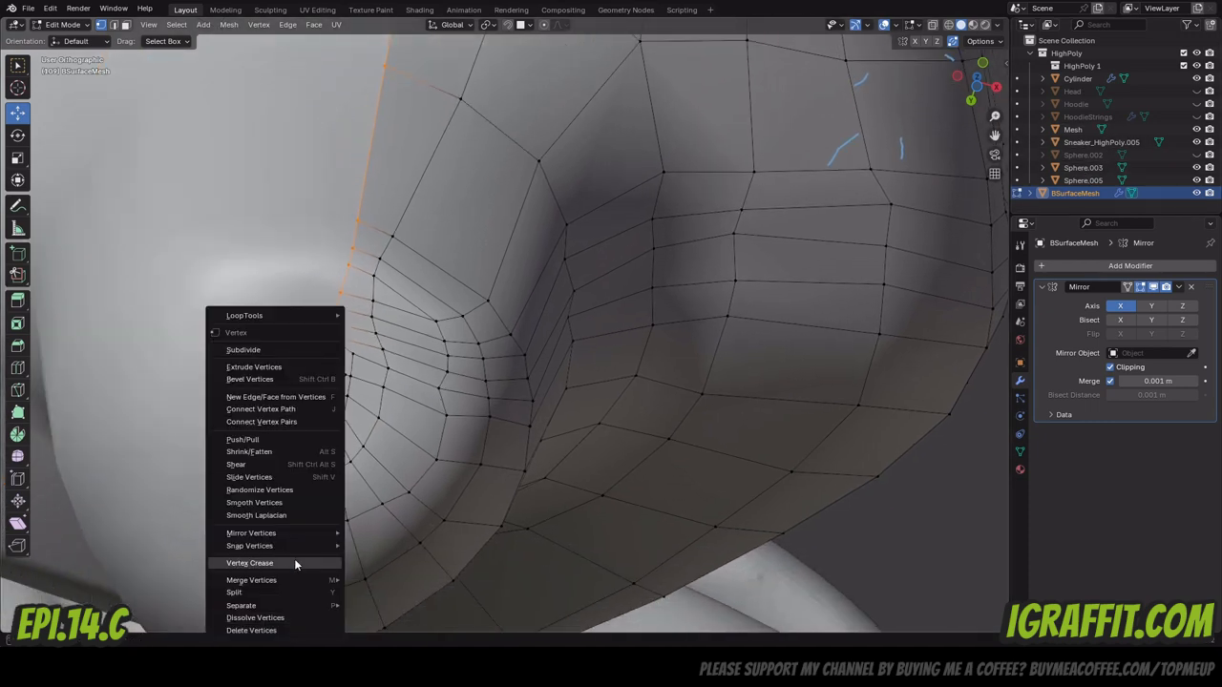
mouse_move(286, 580)
click(405, 582)
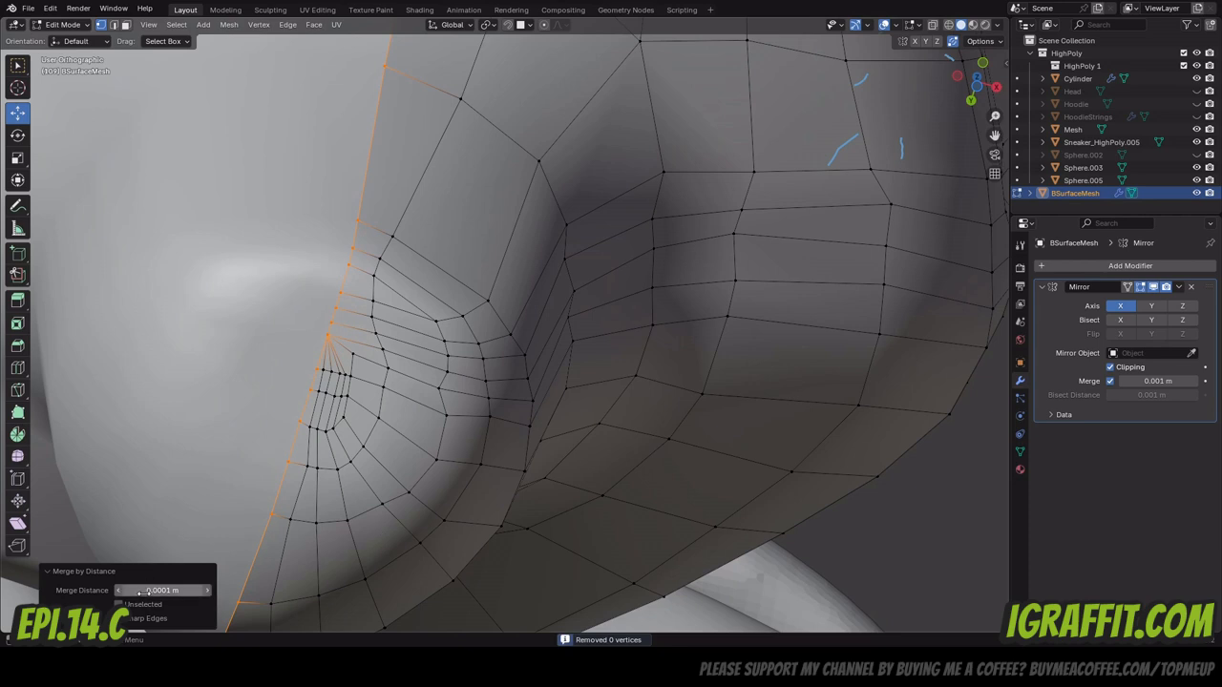
drag(162, 590, 204, 593)
click(205, 593)
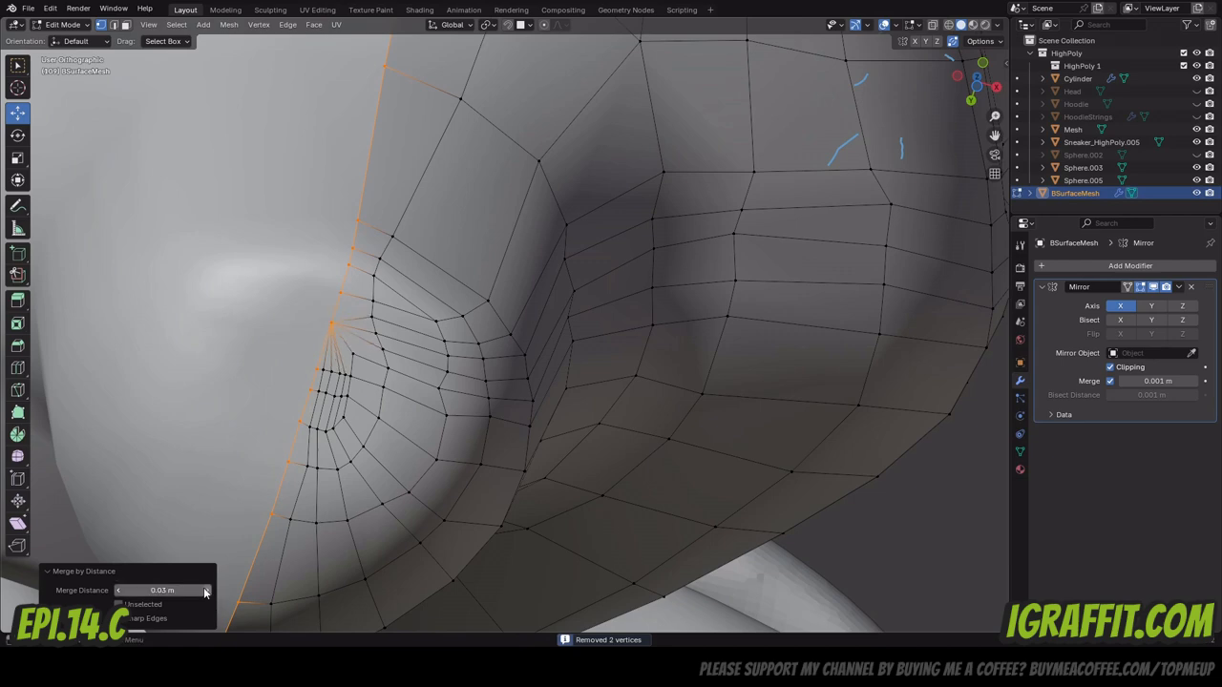
click(204, 593)
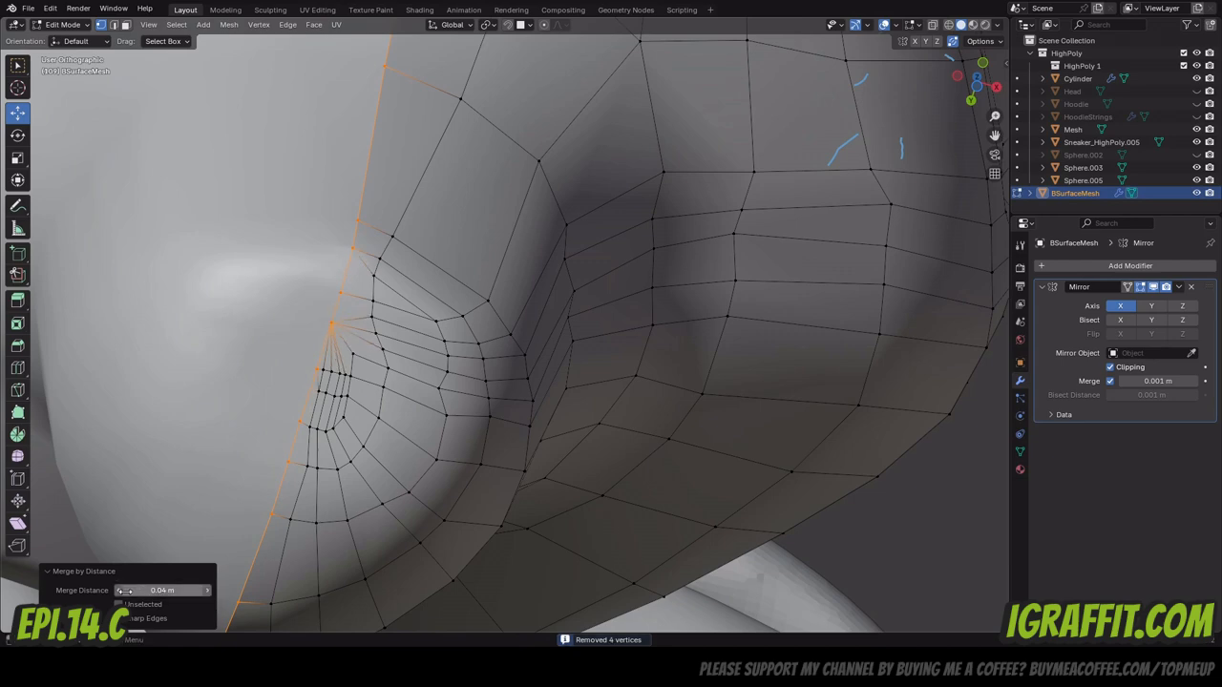
Return to Object Mode and inspect the centre seam of the mirrored head from the front and below.
scroll(515, 377, down, 4)
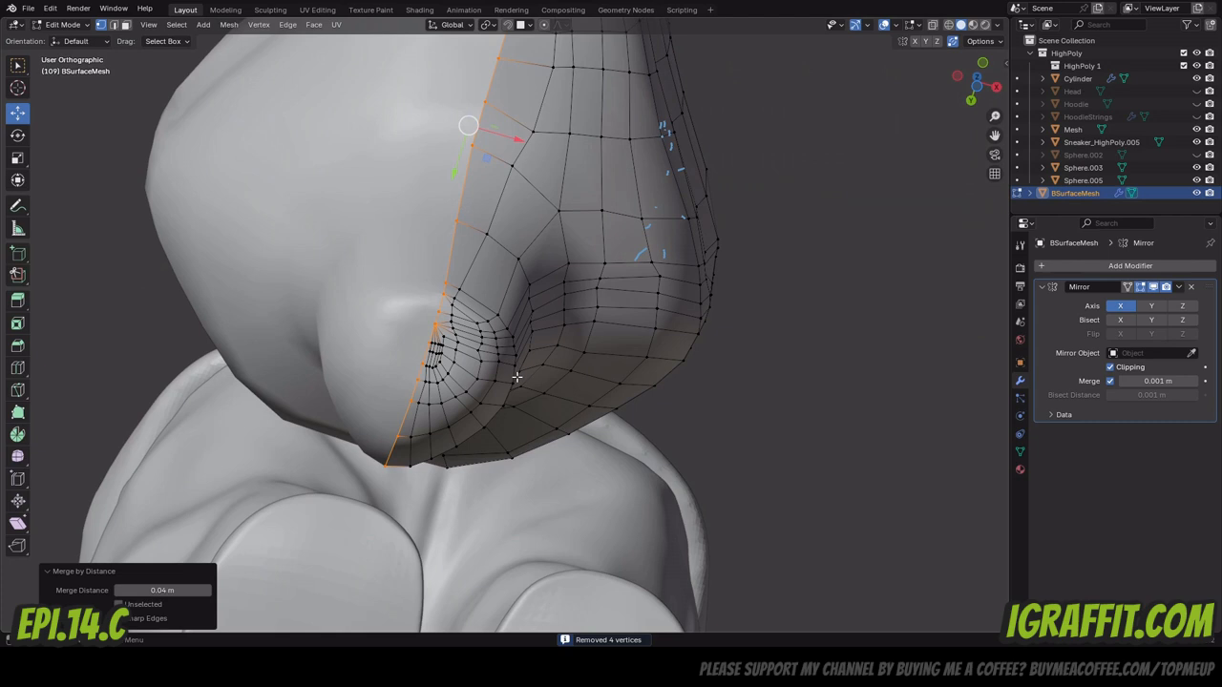
scroll(739, 162, down, 2)
click(76, 26)
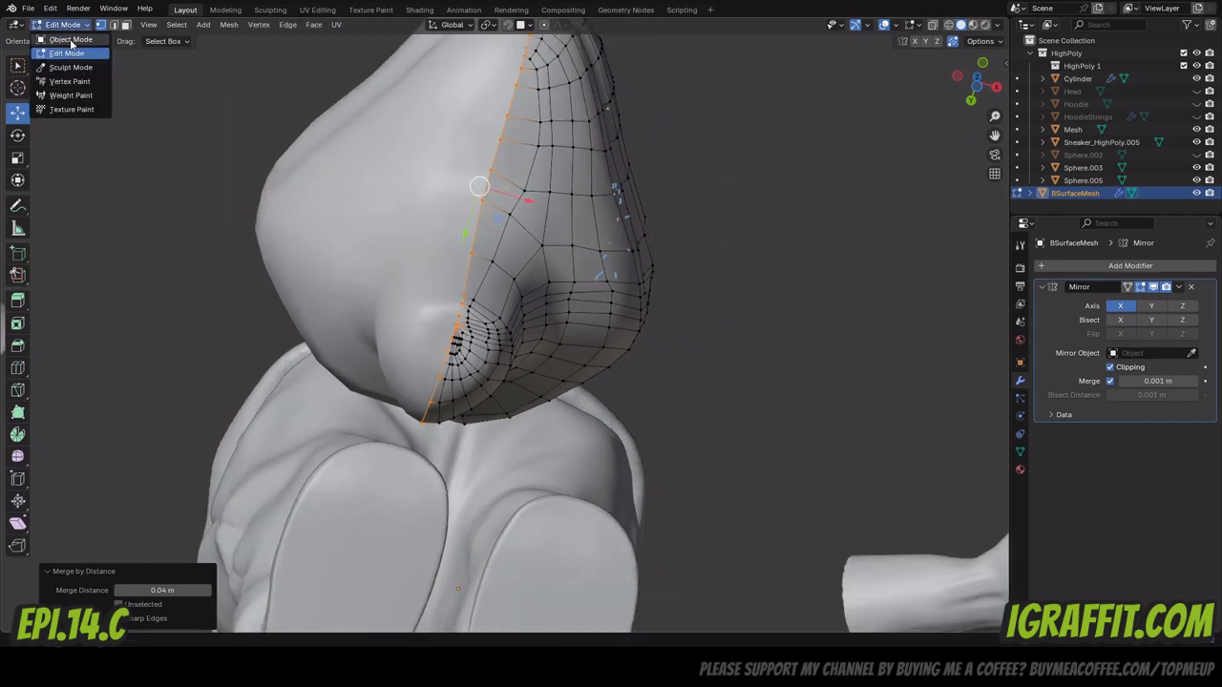
click(71, 41)
click(715, 212)
drag(965, 88, 940, 203)
scroll(776, 150, down, 4)
click(575, 141)
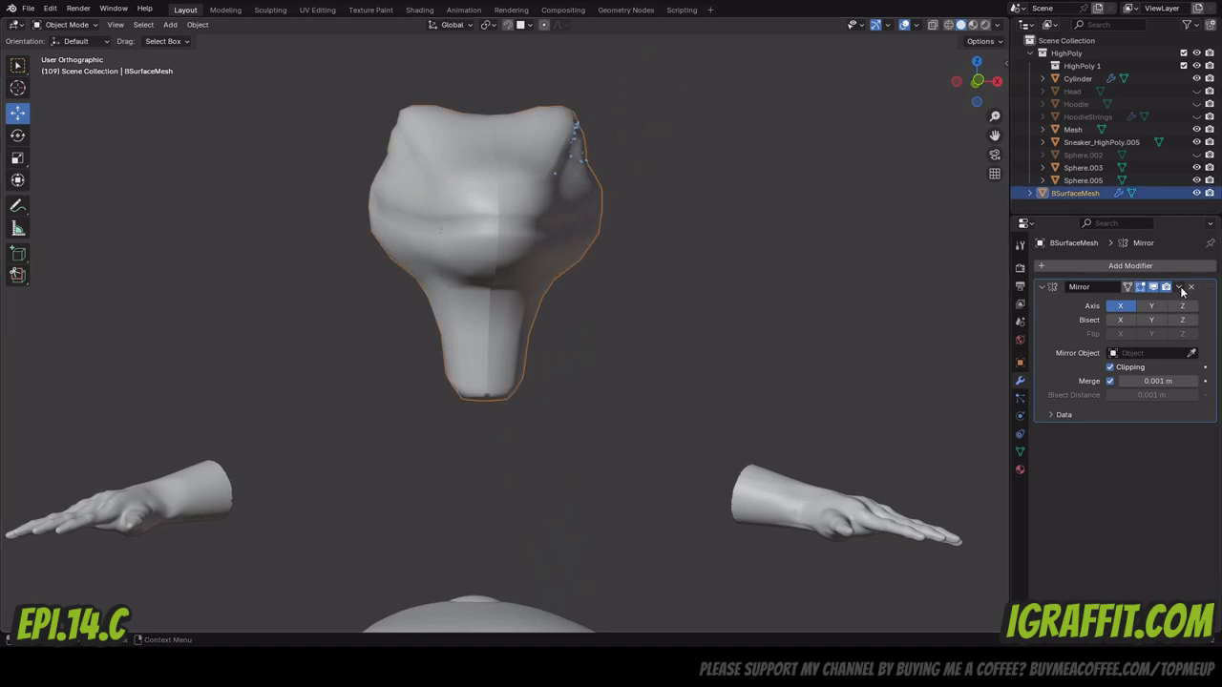
click(1179, 288)
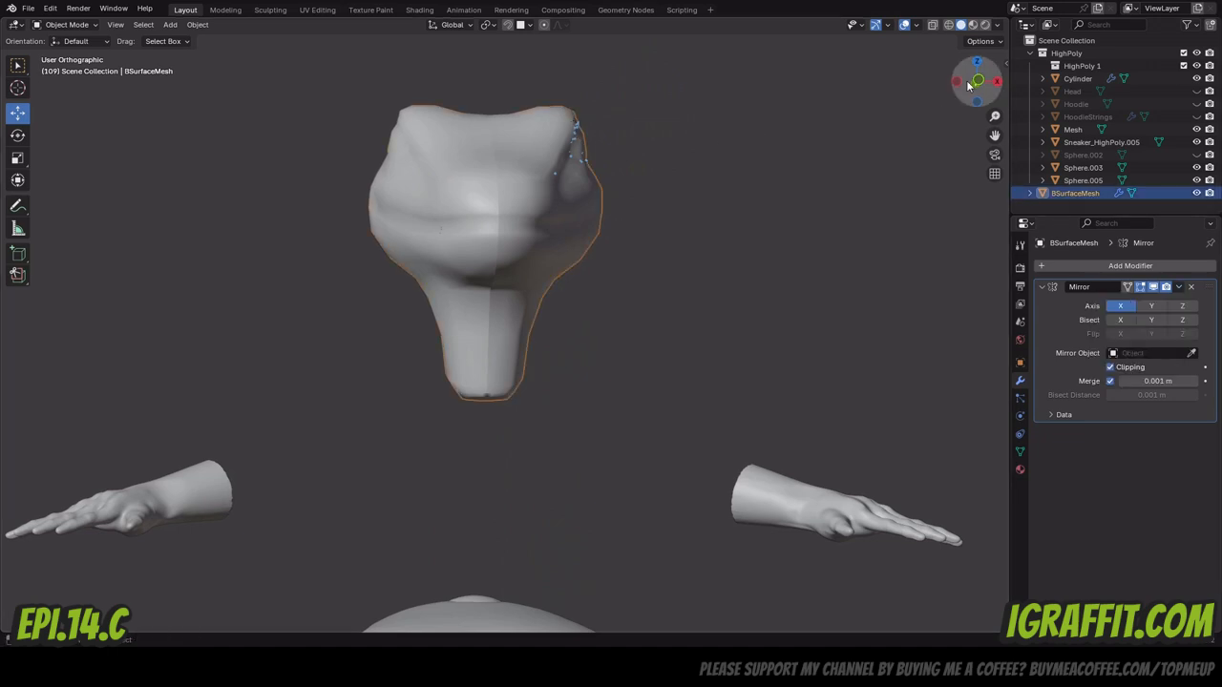
drag(977, 86, 978, 21)
scroll(477, 333, up, 4)
scroll(479, 335, up, 2)
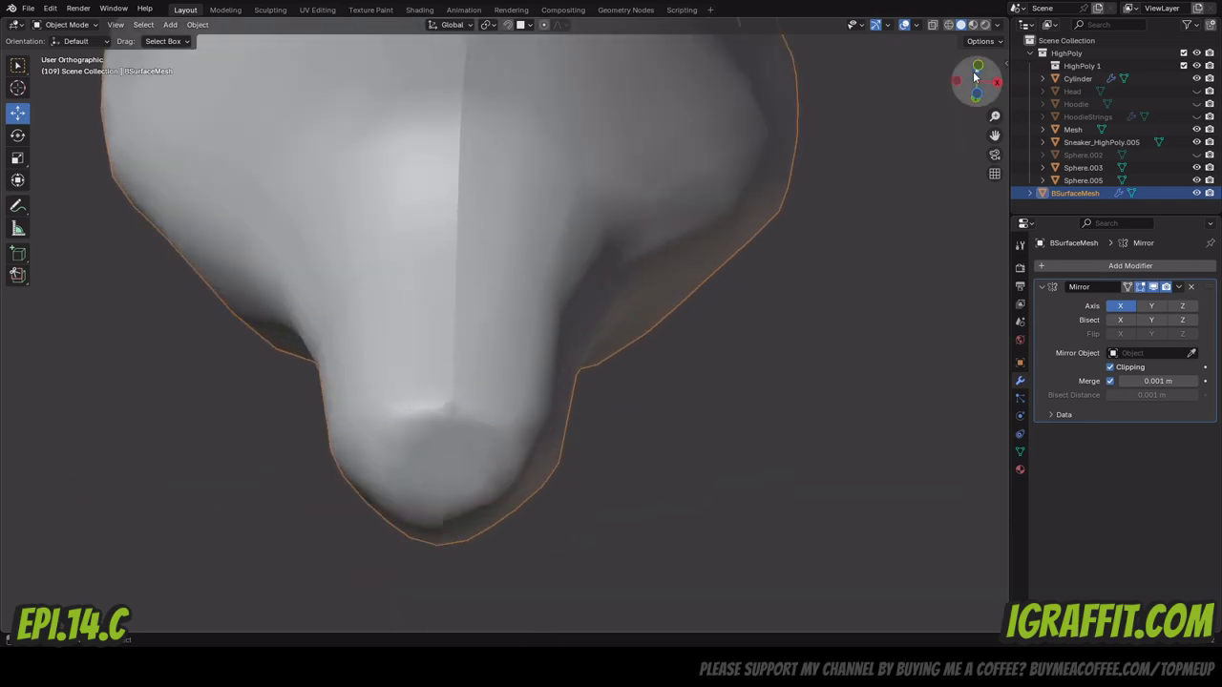
drag(976, 82, 902, 99)
Reopen the head mesh in Edit Mode and clear its vertex selection.
click(67, 24)
click(67, 55)
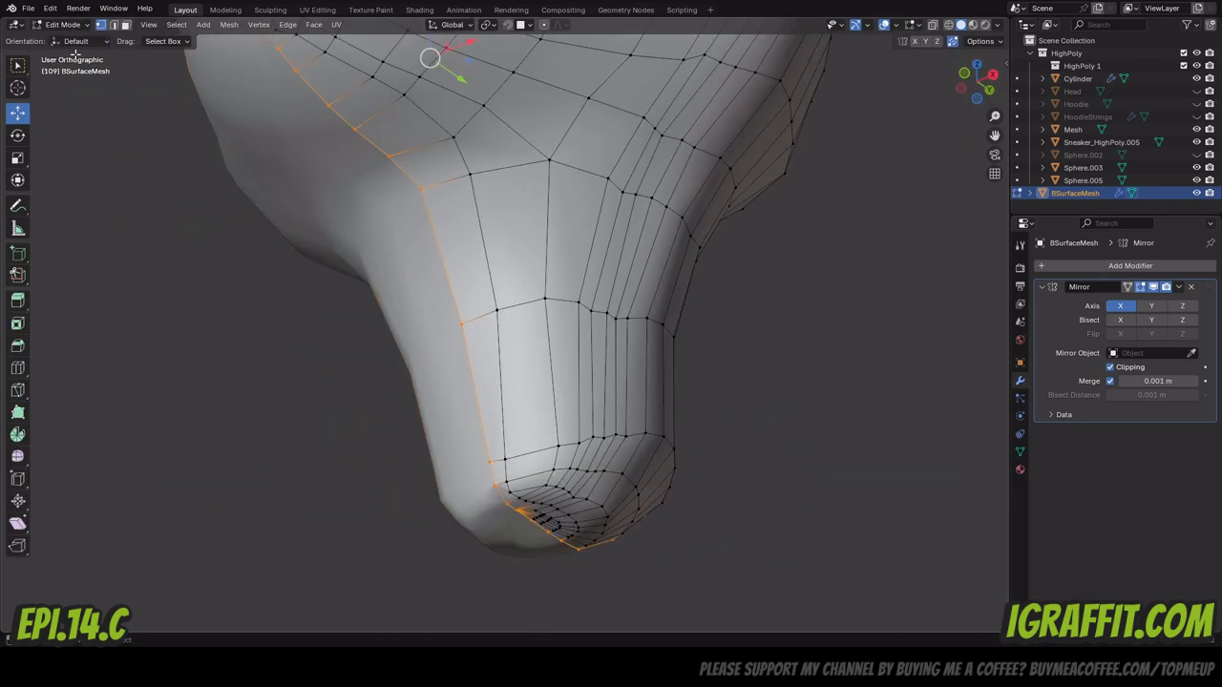
key(Tab)
key(Tab)
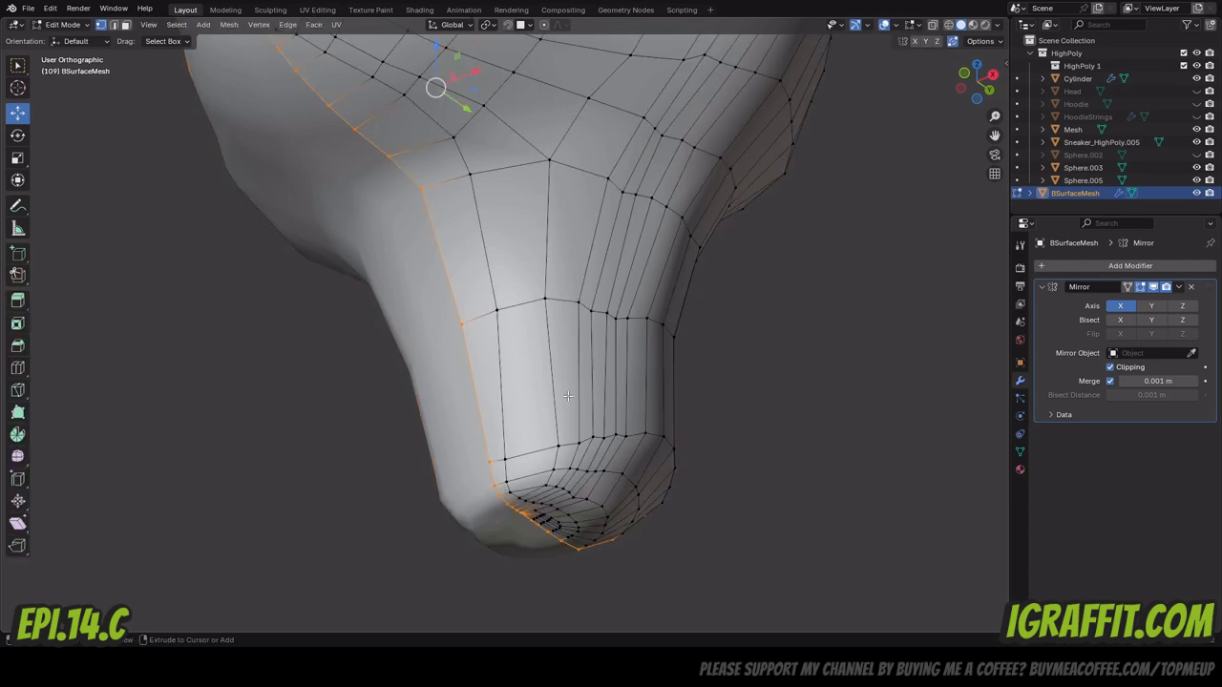
key(a)
key(alt+a)
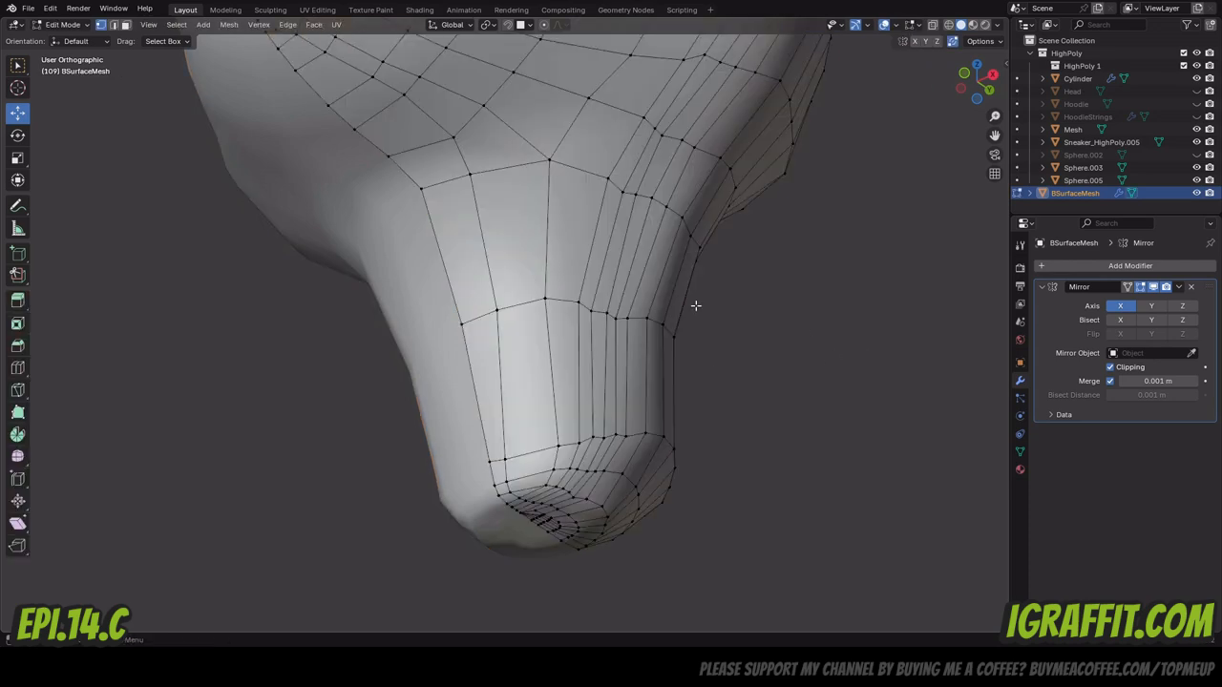
Switch the head mesh to Object Mode and apply its Mirror modifier.
click(1178, 286)
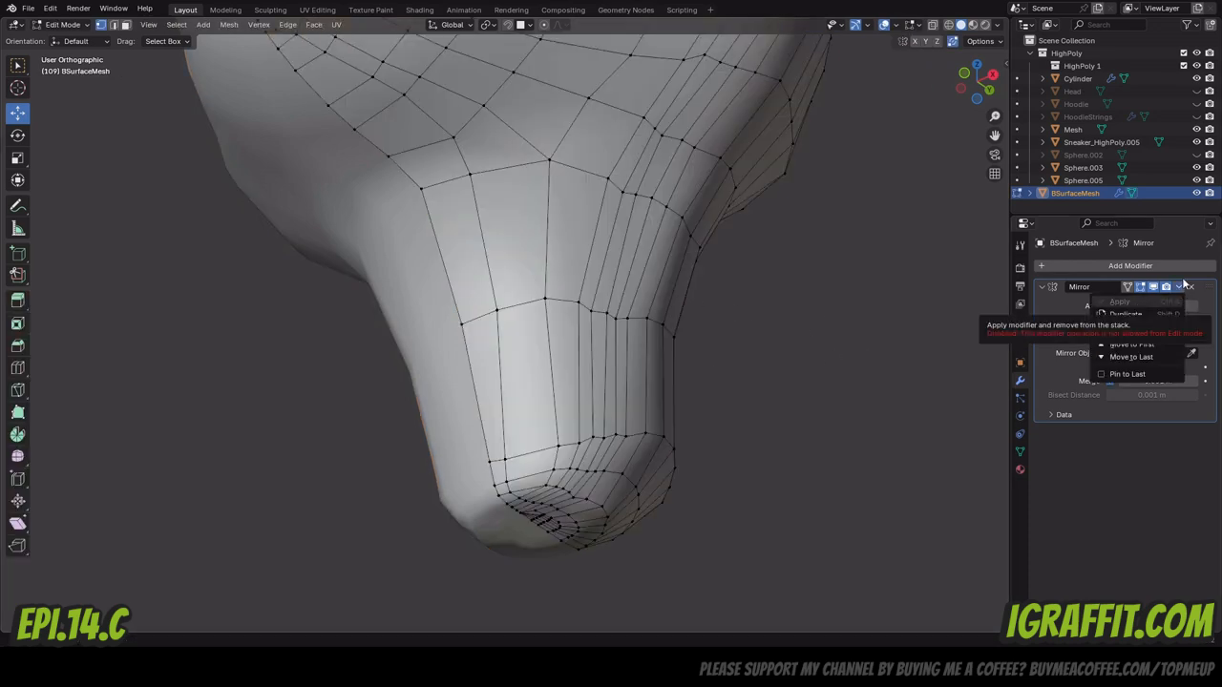
click(62, 25)
click(65, 36)
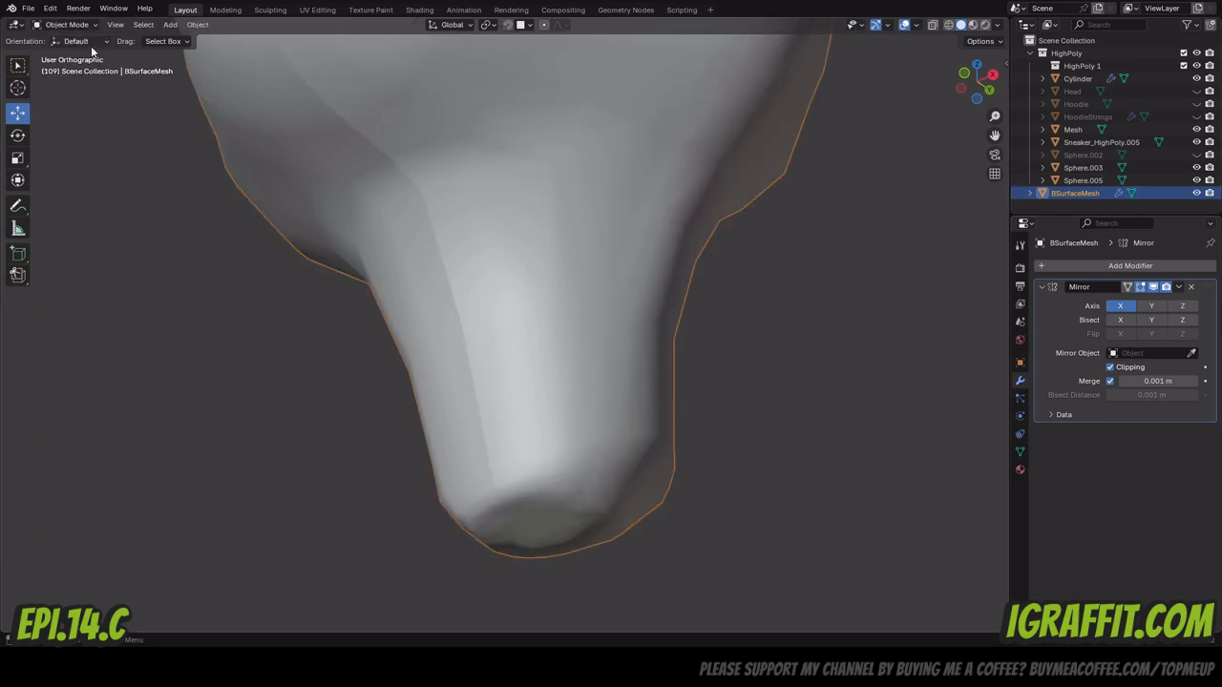
click(1178, 287)
click(1133, 300)
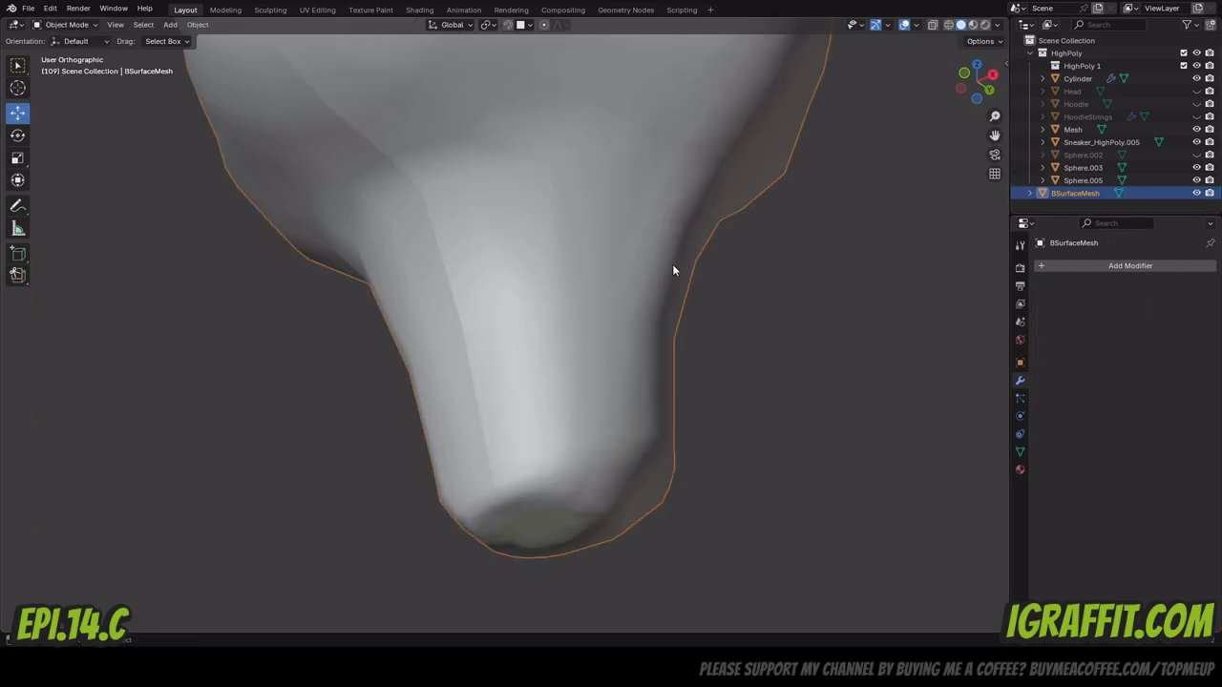
Select all of the full head's geometry in Edit Mode and recalculate its normals to the outside.
click(66, 25)
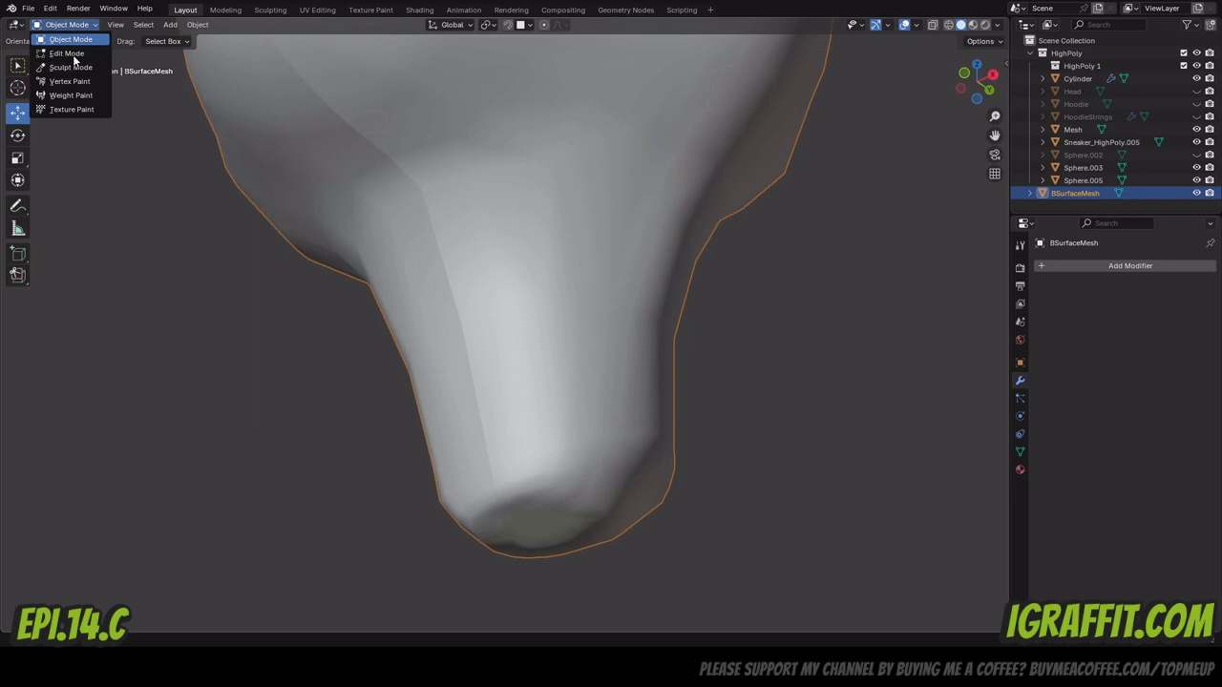
click(65, 54)
key(a)
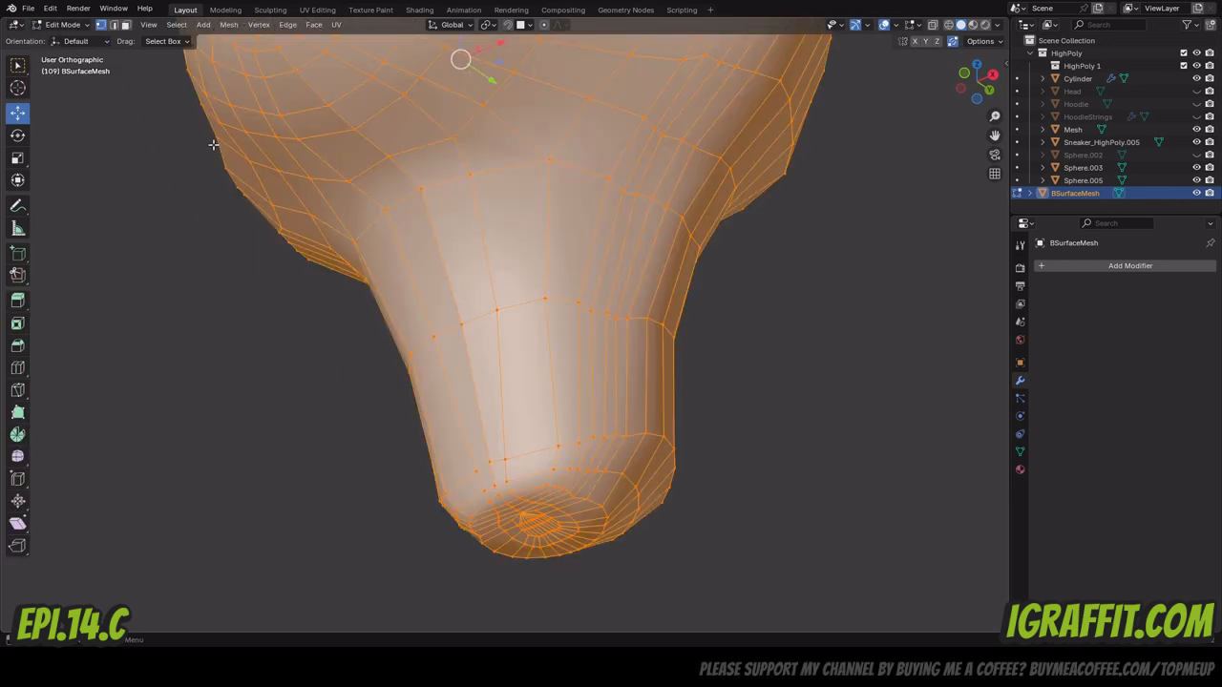
click(229, 24)
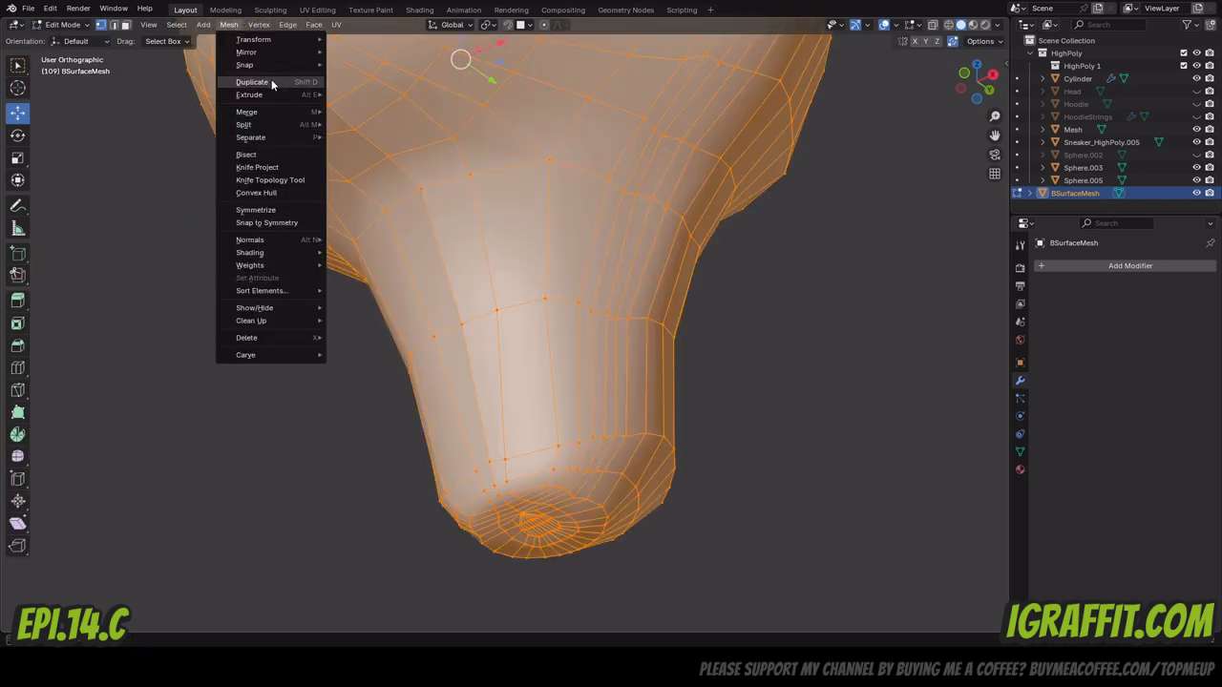
mouse_move(279, 240)
click(410, 251)
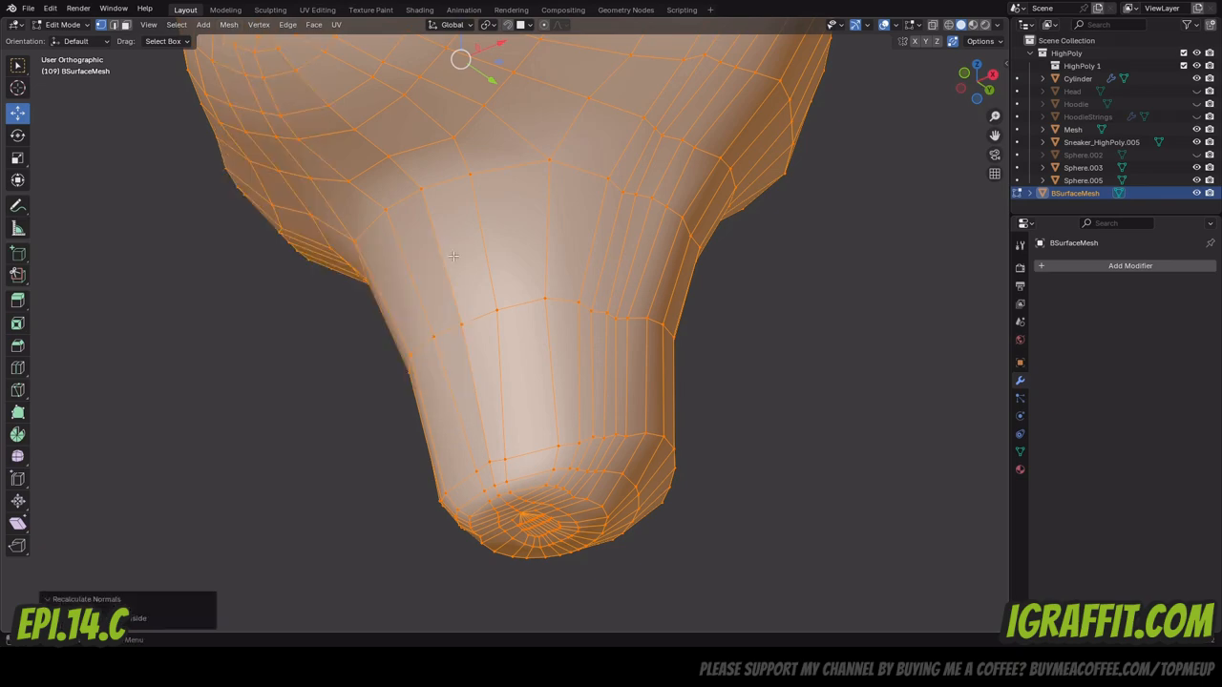
click(801, 286)
Return the full head to Object Mode and examine the shading along its centre seam.
scroll(639, 256, down, 4)
mouse_move(977, 83)
mouse_down()
mouse_move(954, 44)
mouse_move(972, 4)
mouse_move(977, 76)
mouse_up()
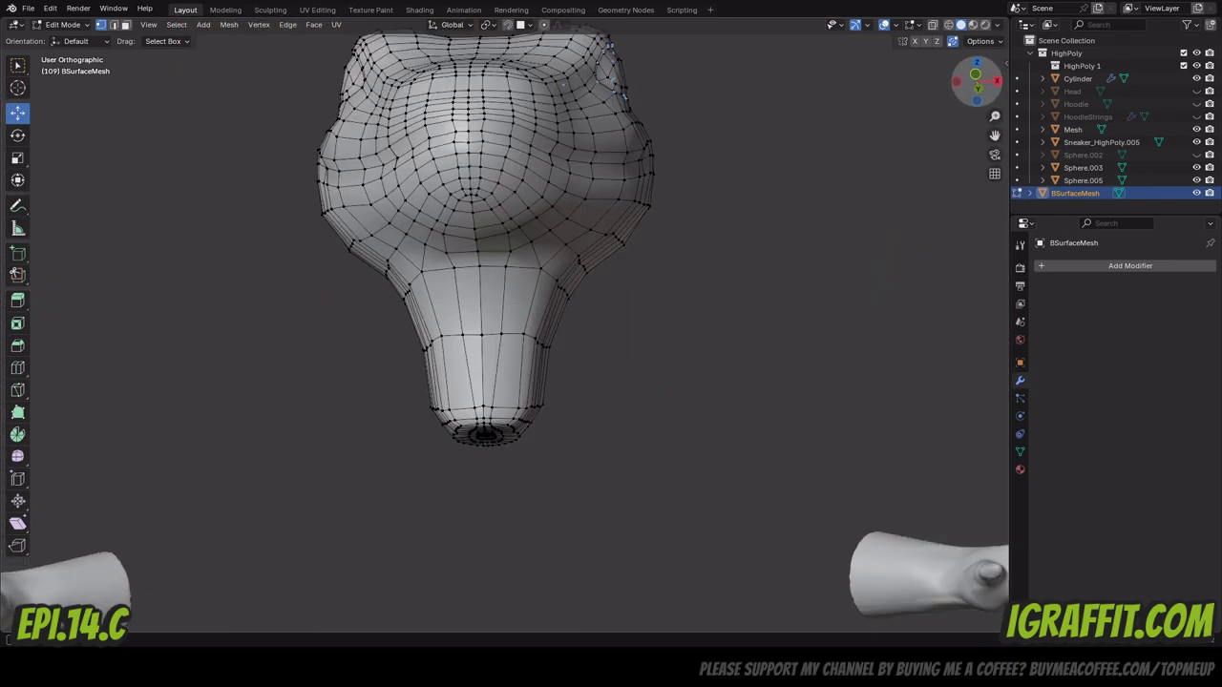
scroll(976, 76, up, 3)
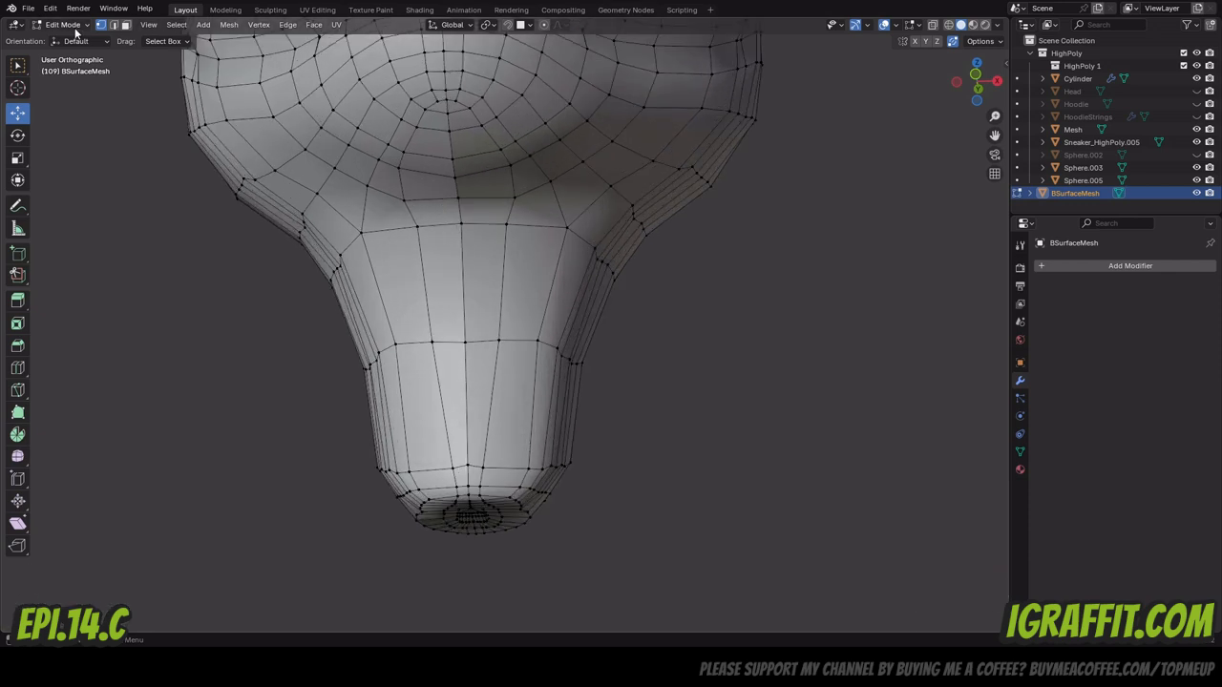
click(63, 25)
click(69, 41)
click(668, 297)
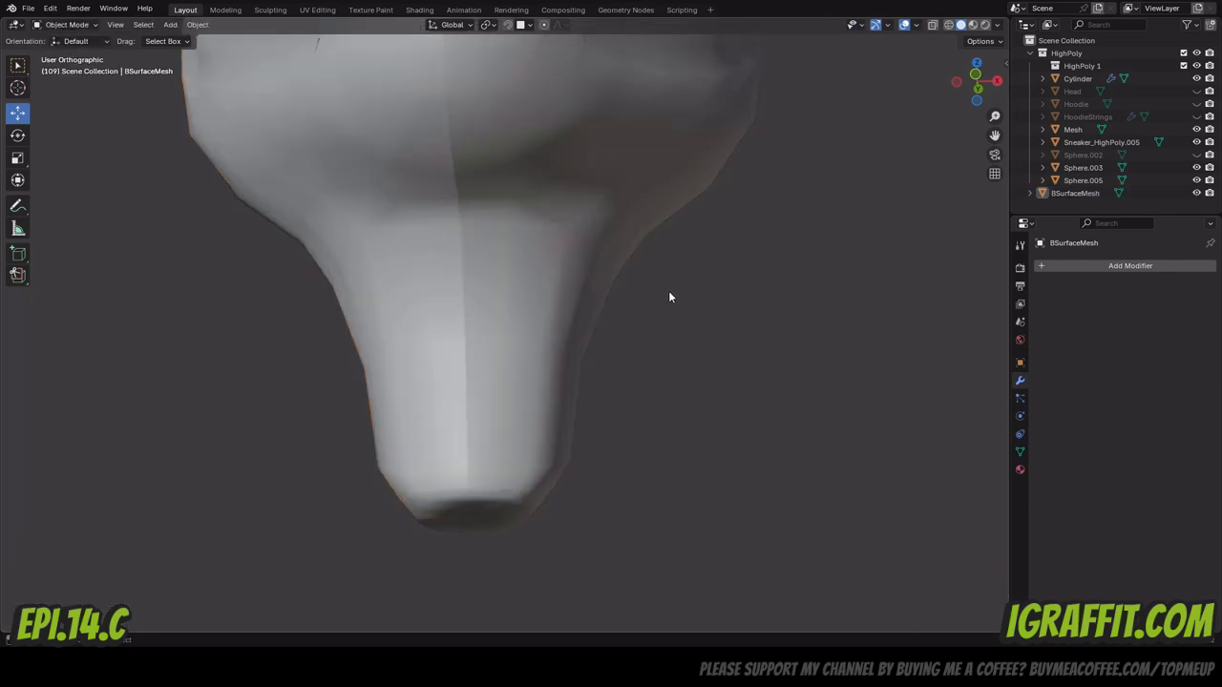
drag(979, 87, 981, 117)
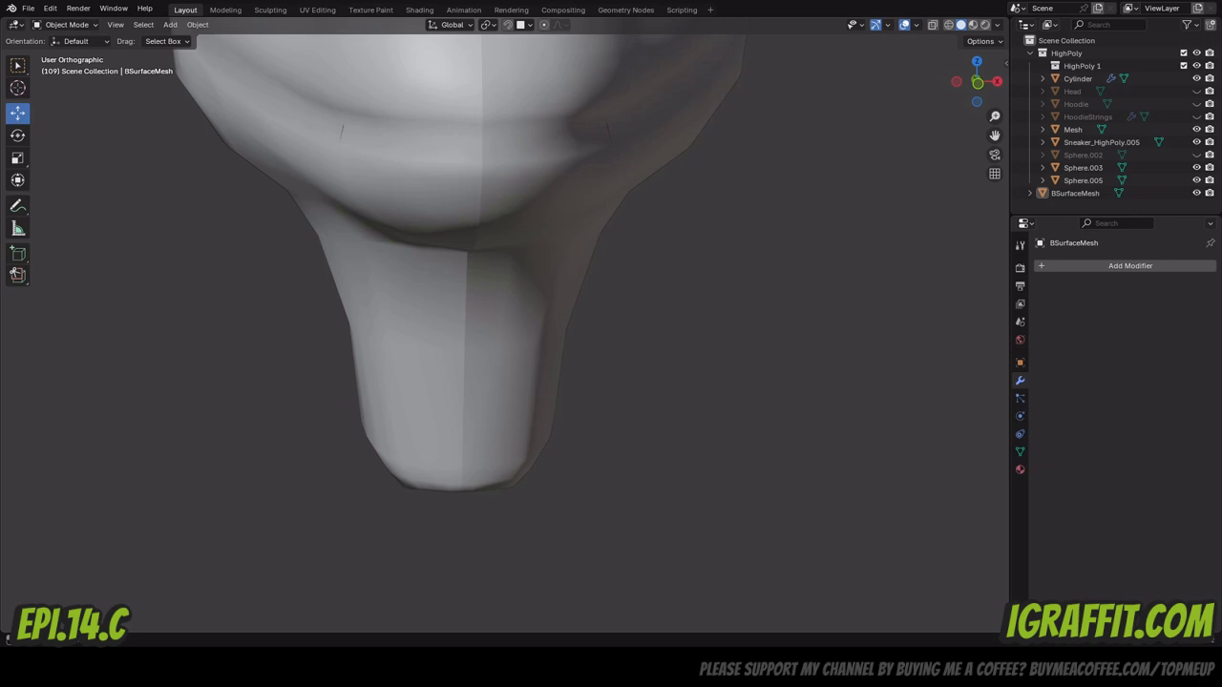
scroll(785, 356, down, 5)
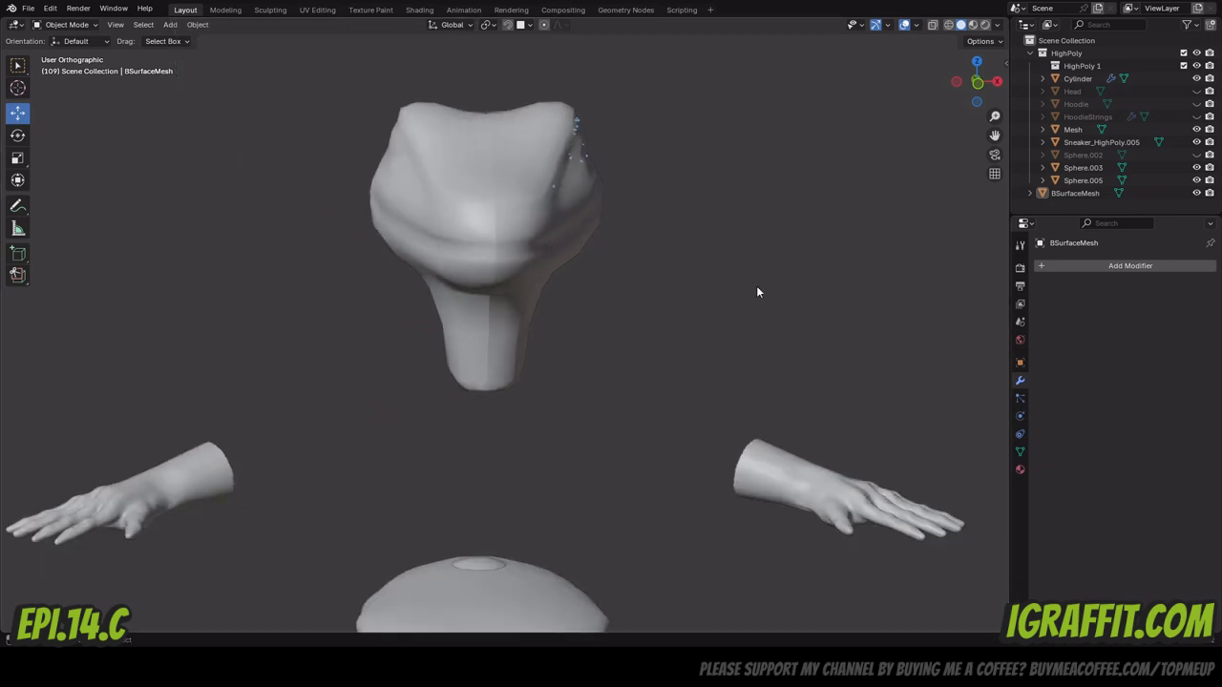
Reselect the head mesh and undo the recent edits back to before the Mirror modifier was applied.
click(506, 155)
click(681, 130)
click(1075, 193)
key(Tab)
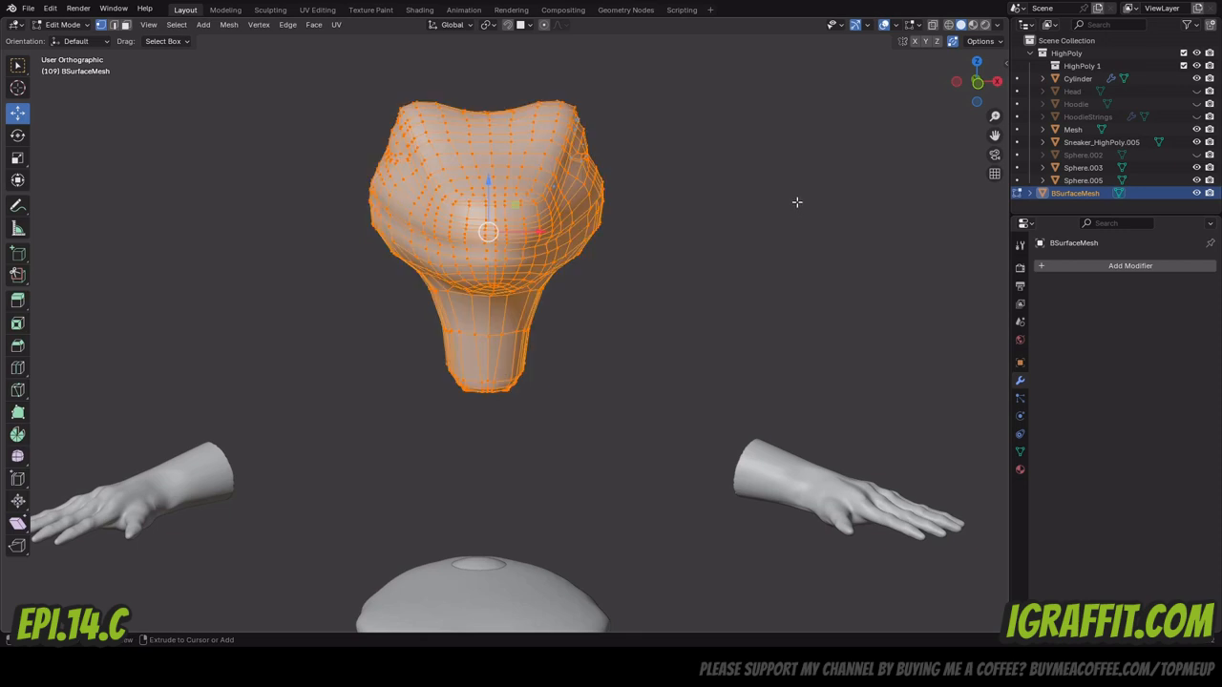
key(ctrl+z)
key(ctrl+z)
key(ctrl+z)
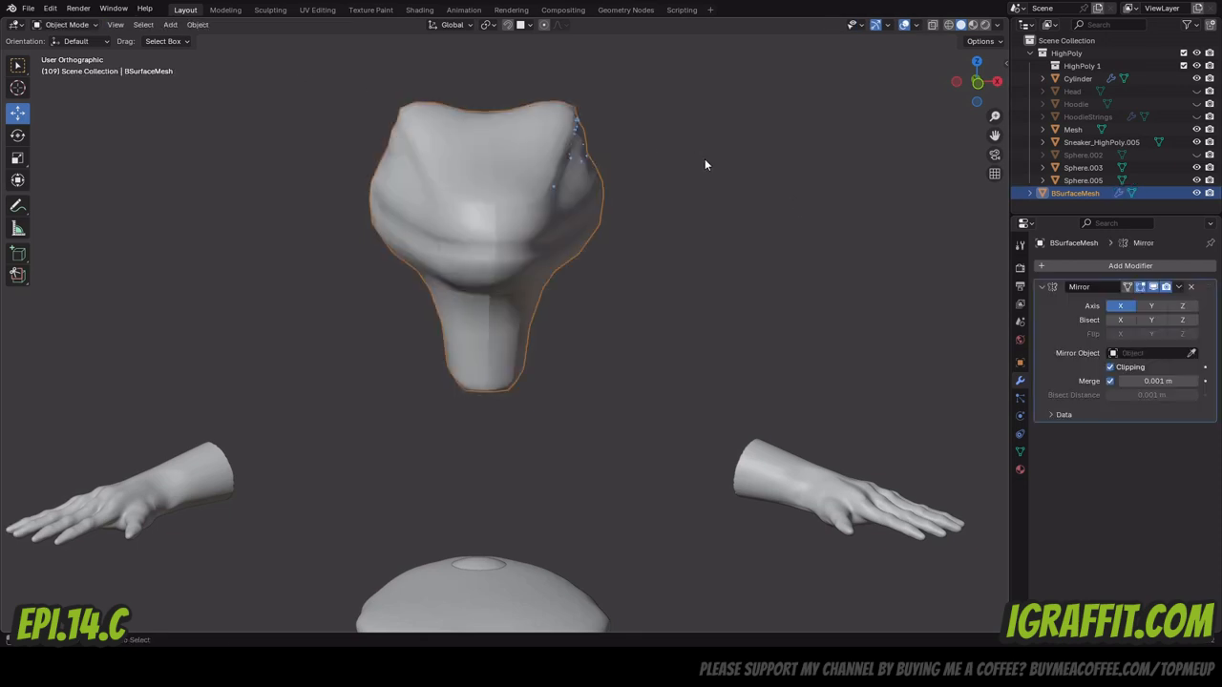
Remove the Mirror modifier from the head mesh and turn off Backface Culling in the viewport shading.
click(1190, 287)
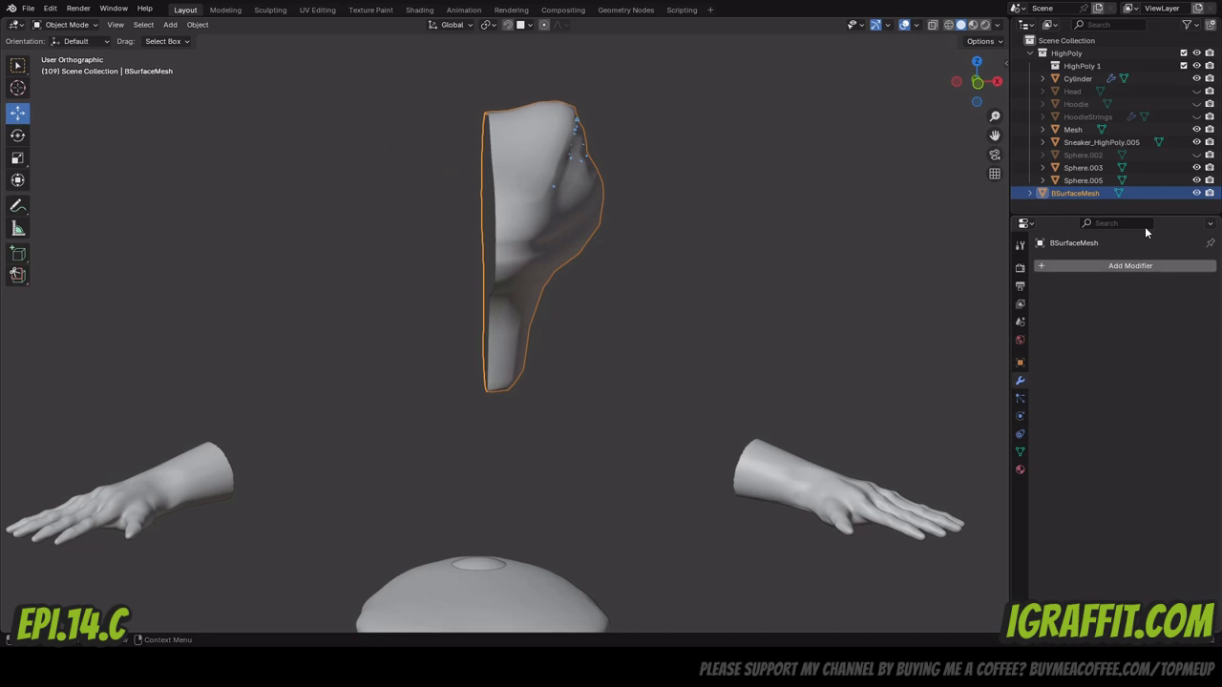
drag(975, 83, 1025, 109)
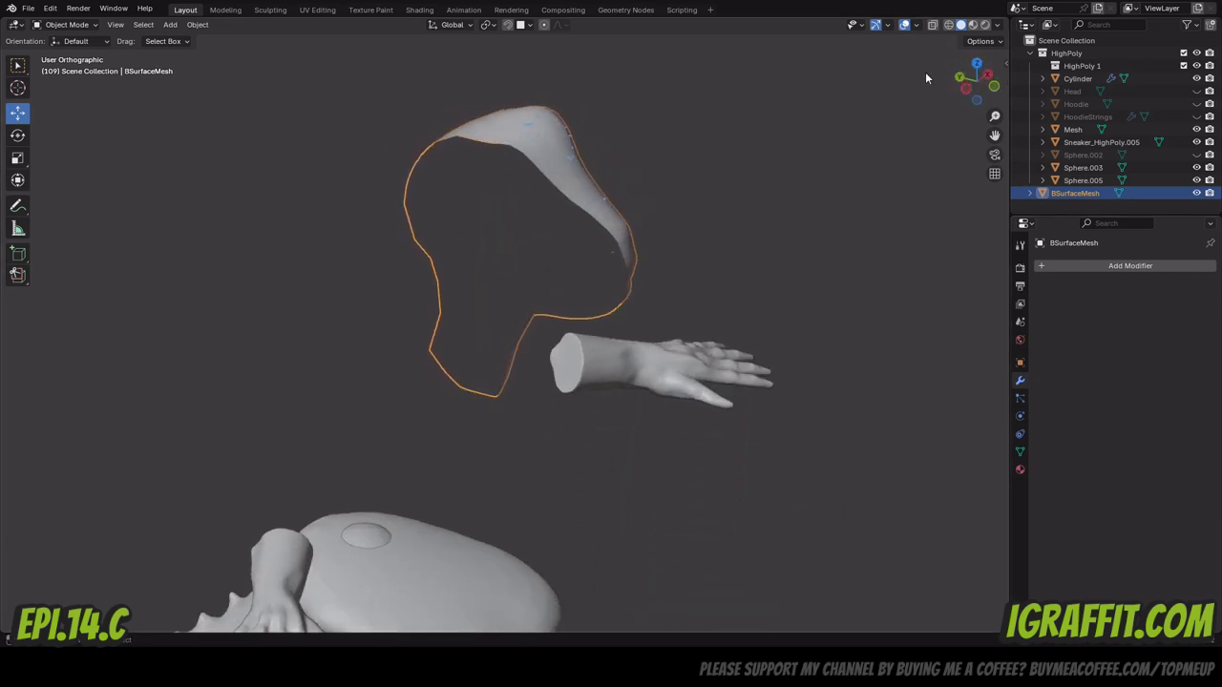
click(998, 25)
click(943, 301)
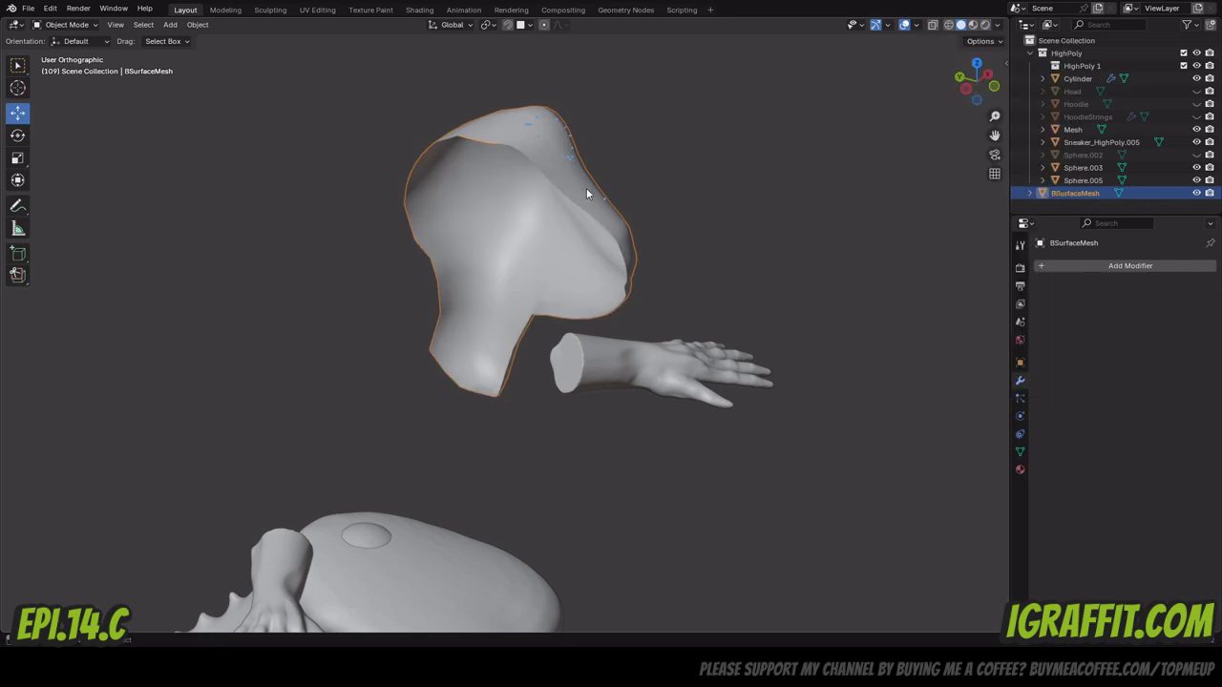
Show the half-head from the top in wireframe shading to check its centre edge against the Y axis.
drag(975, 82, 939, 88)
click(966, 82)
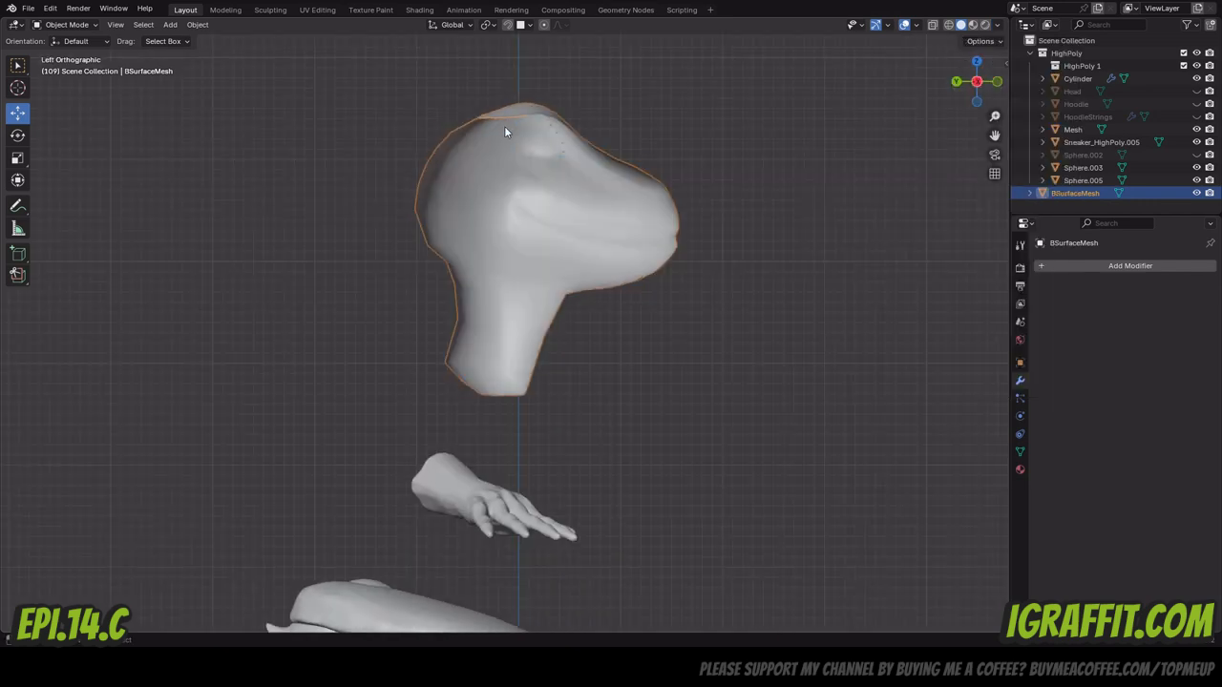
click(976, 61)
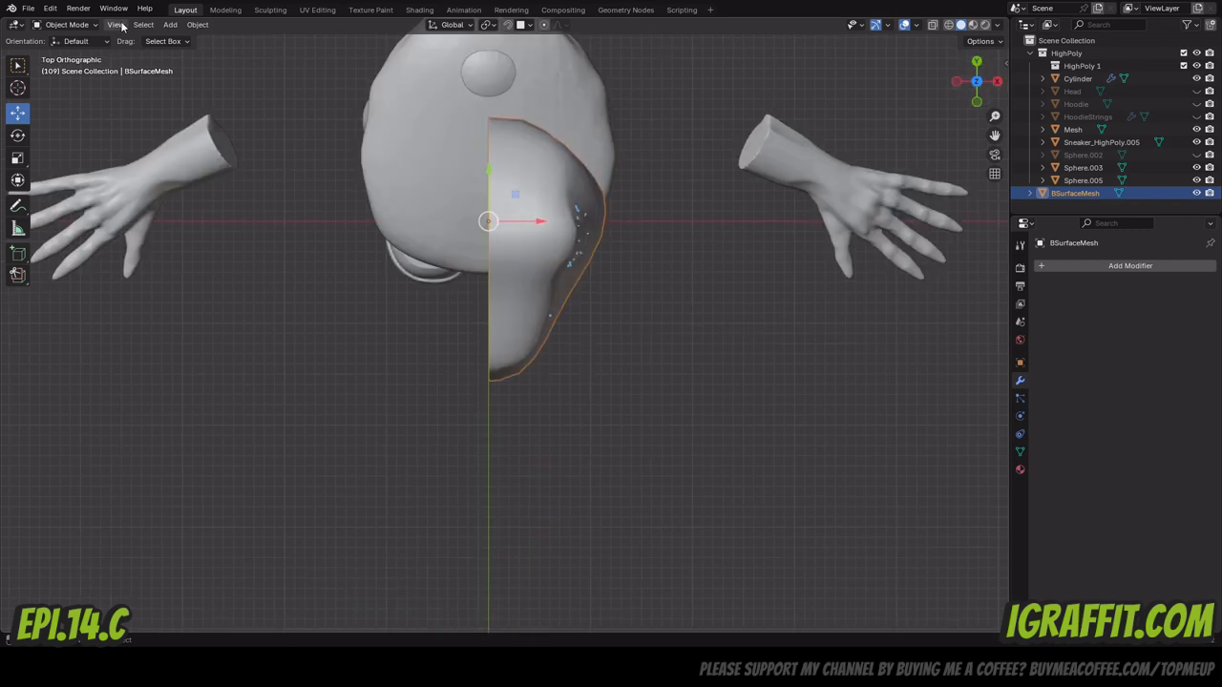
click(950, 26)
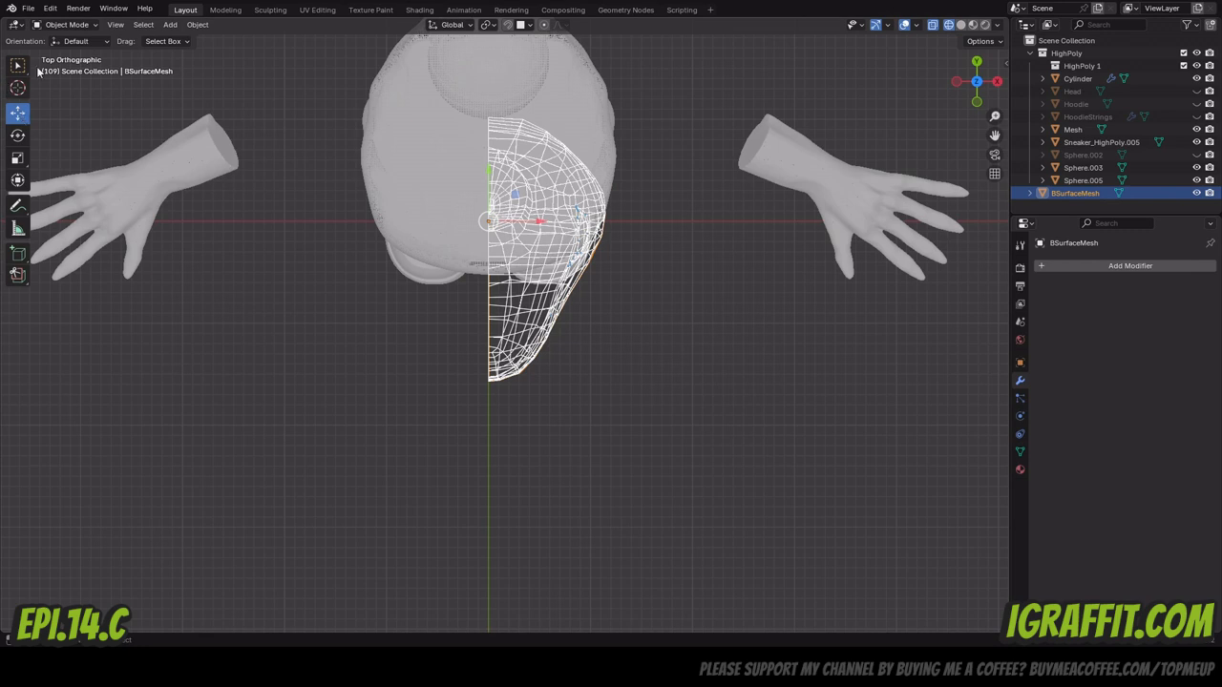
Enter Edit Mode on the half-head with face selection and box-select the faces crossing the centre edge to locate them.
click(70, 27)
click(77, 55)
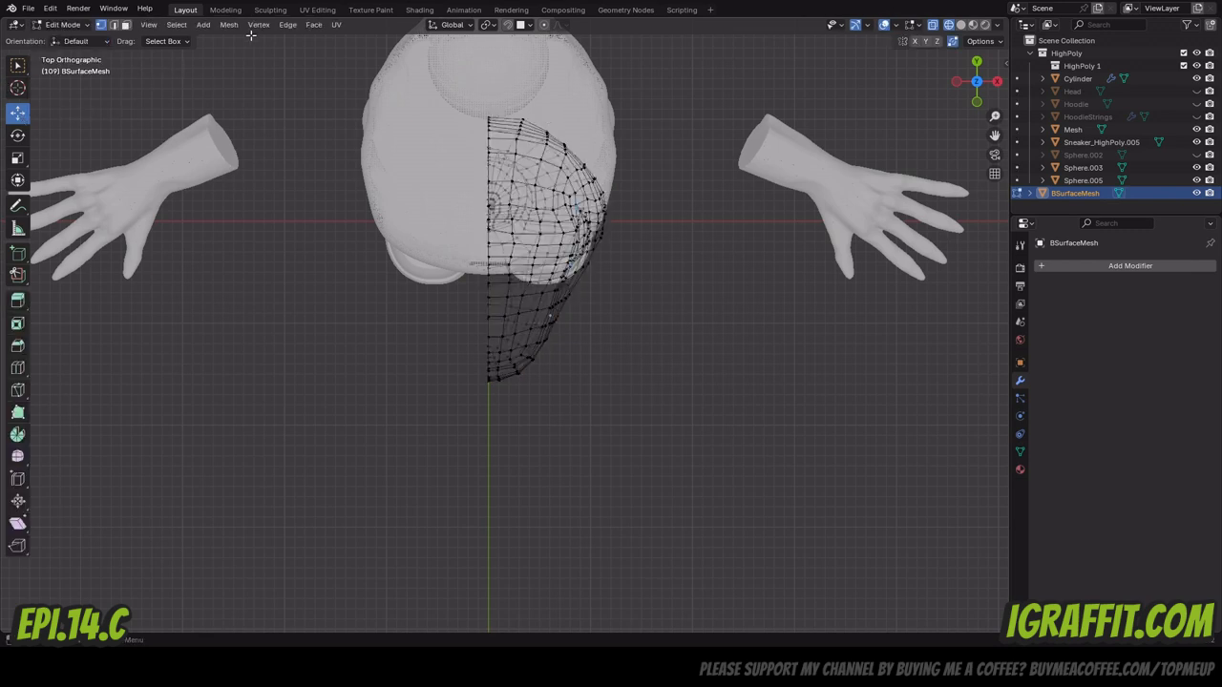
click(125, 24)
drag(439, 95, 491, 431)
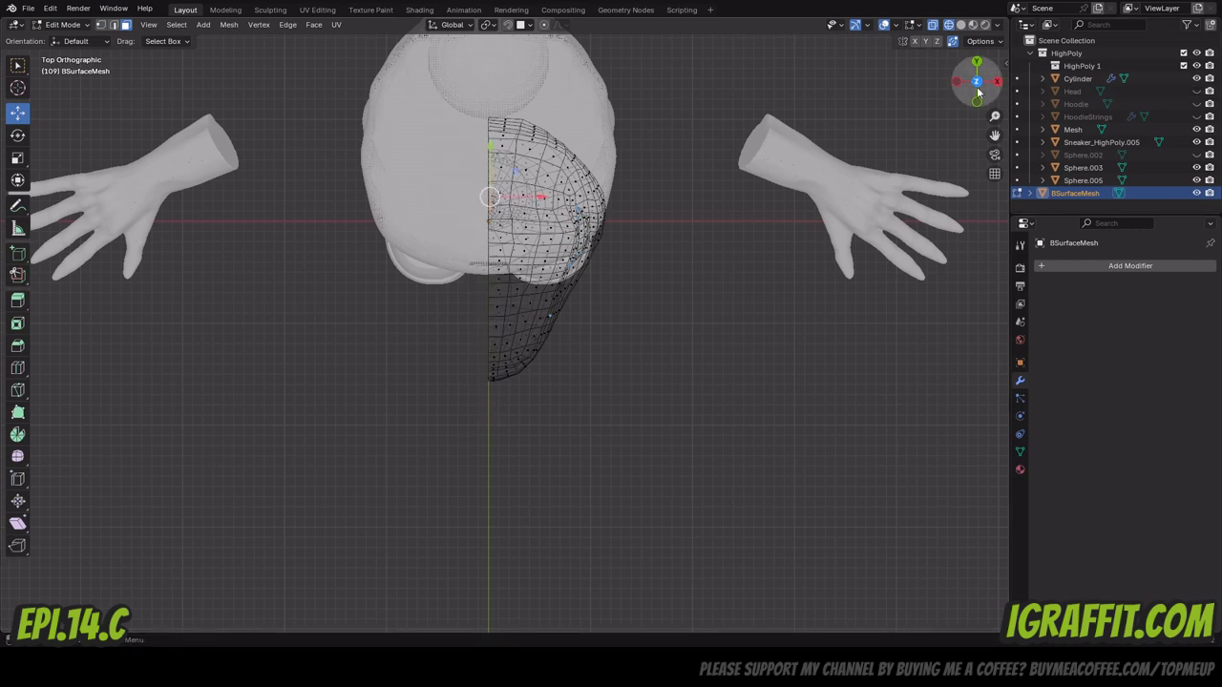
drag(978, 91, 1050, 67)
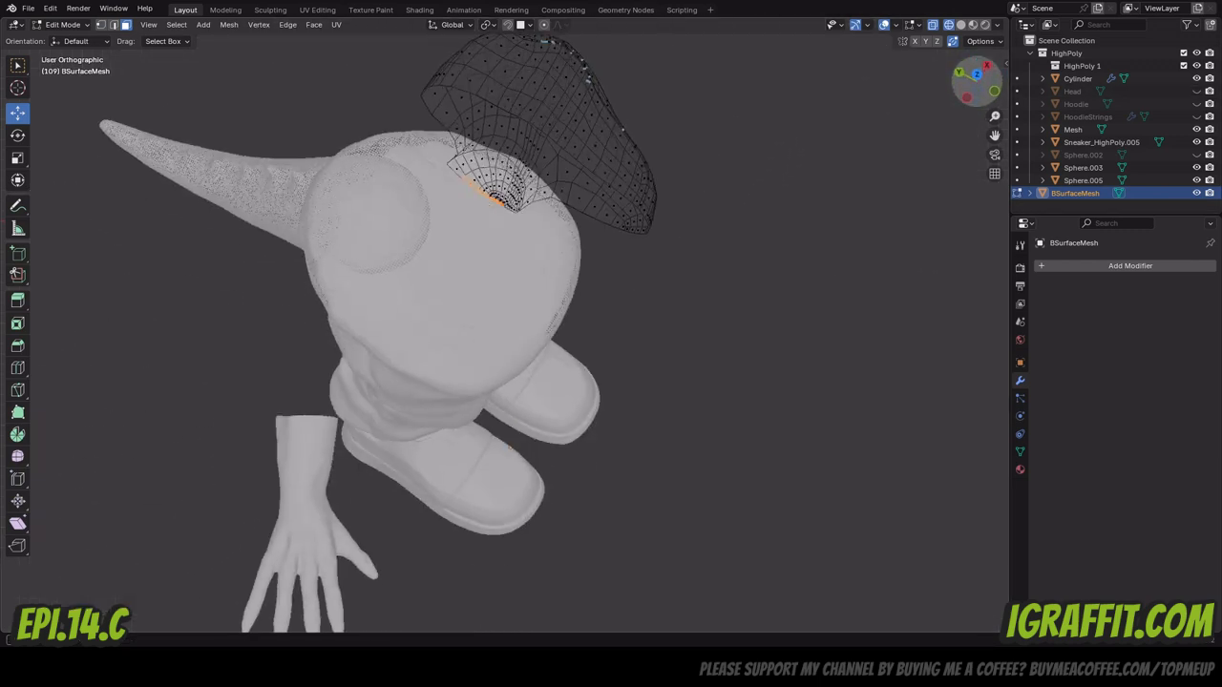
scroll(576, 203, up, 4)
drag(994, 135, 982, 207)
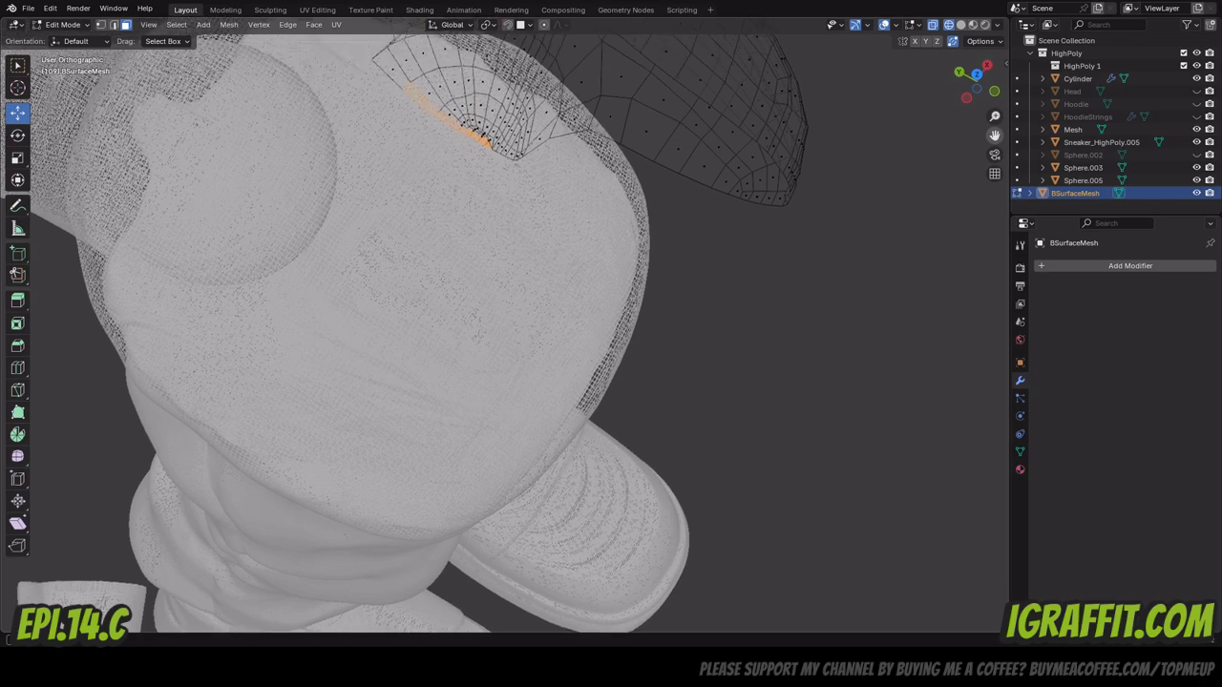
Try to shift the selected strip of faces under the neck along X into line with the half-head's centre edge.
drag(462, 131, 463, 142)
drag(993, 89, 1024, 45)
scroll(399, 73, up, 3)
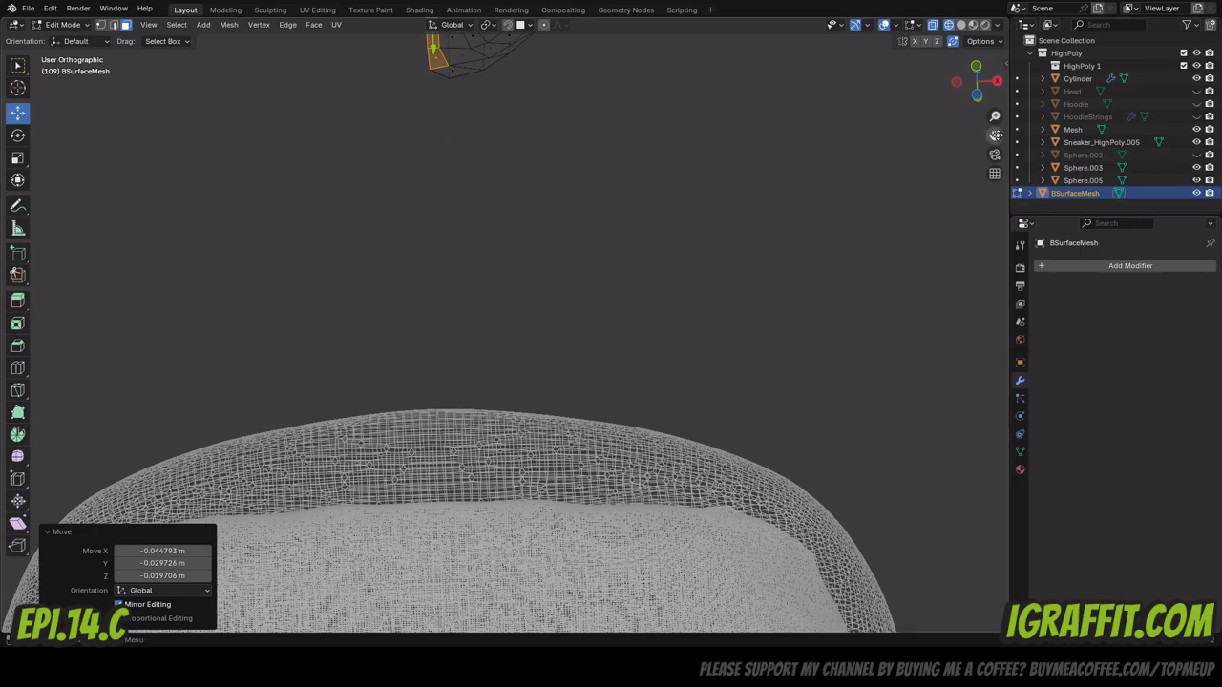
drag(994, 136, 1008, 332)
scroll(410, 80, up, 1)
drag(459, 181, 489, 182)
scroll(475, 123, up, 5)
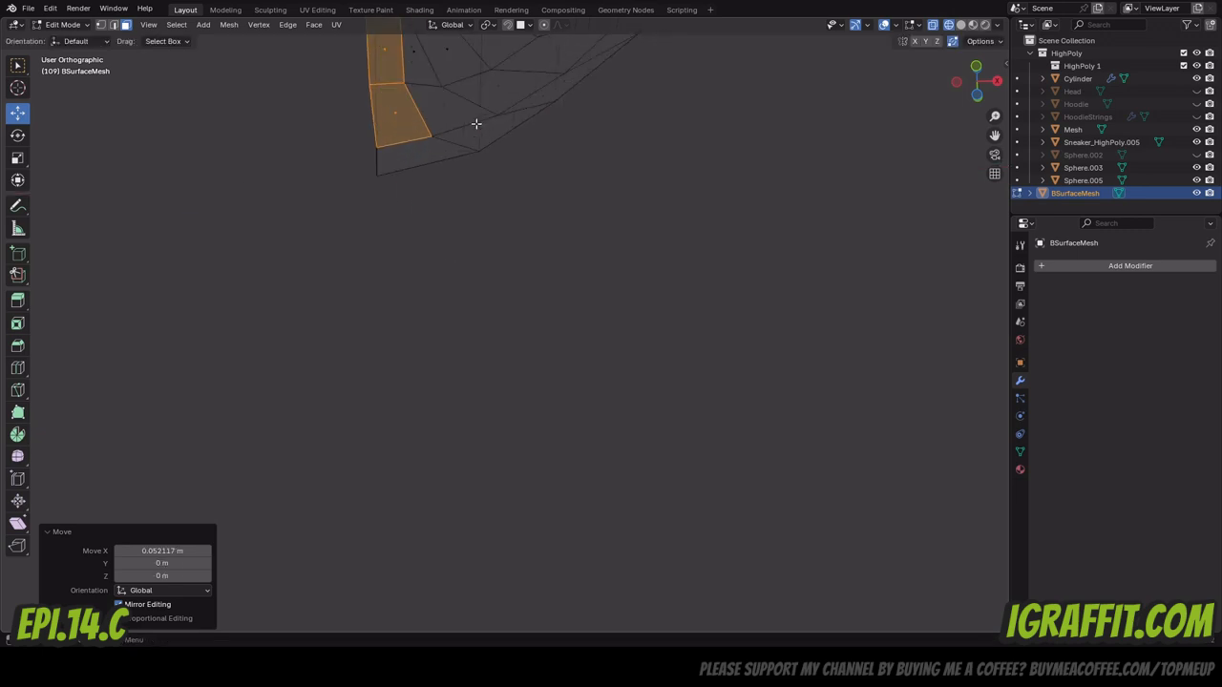
drag(994, 136, 1022, 407)
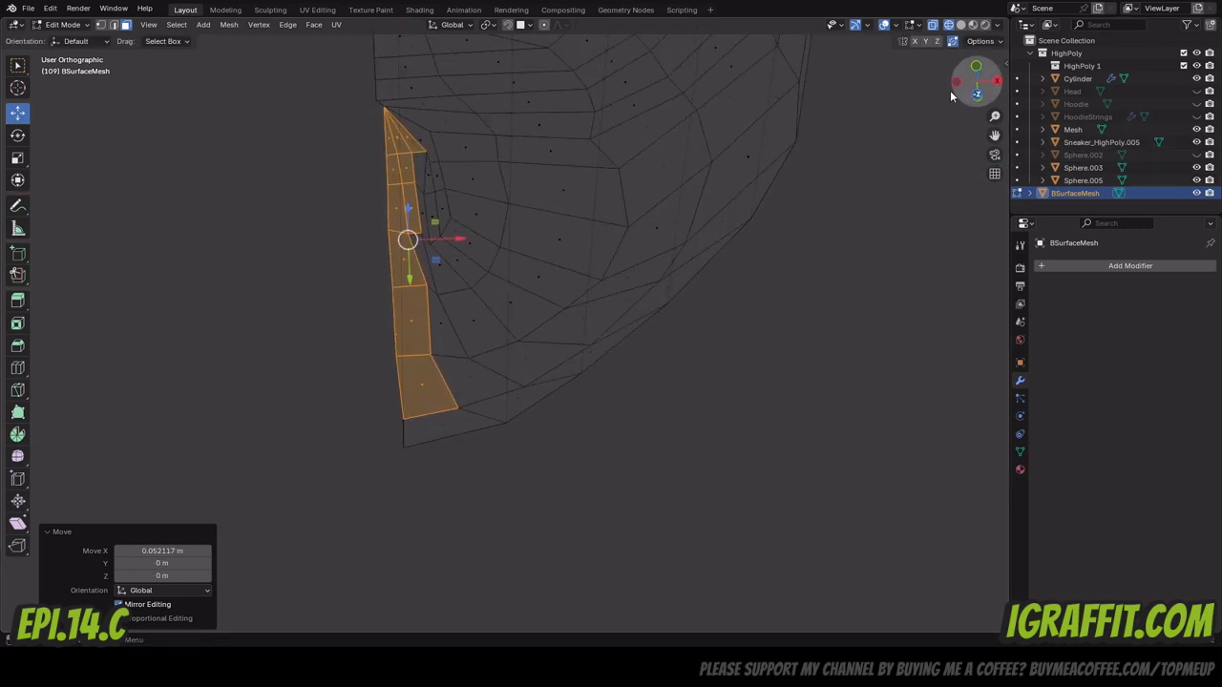
key(g)
key(x)
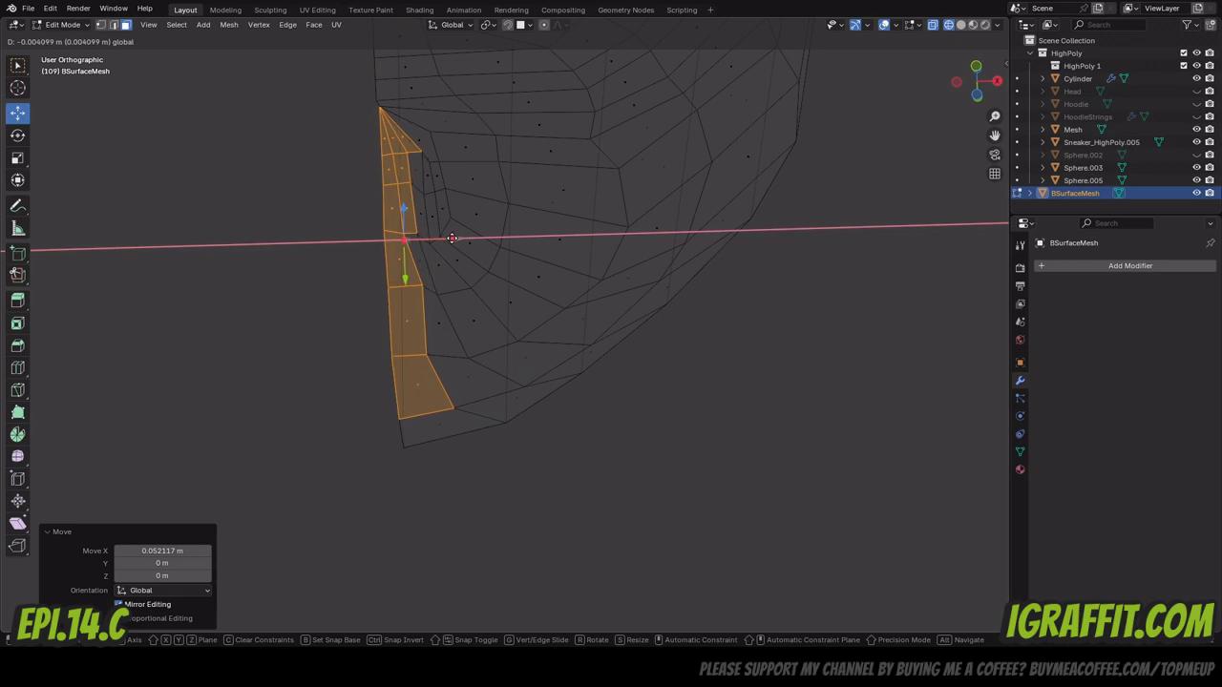
click(449, 238)
Inspect the neck opening in solid shading and undo the last moves of its centre faces.
click(472, 136)
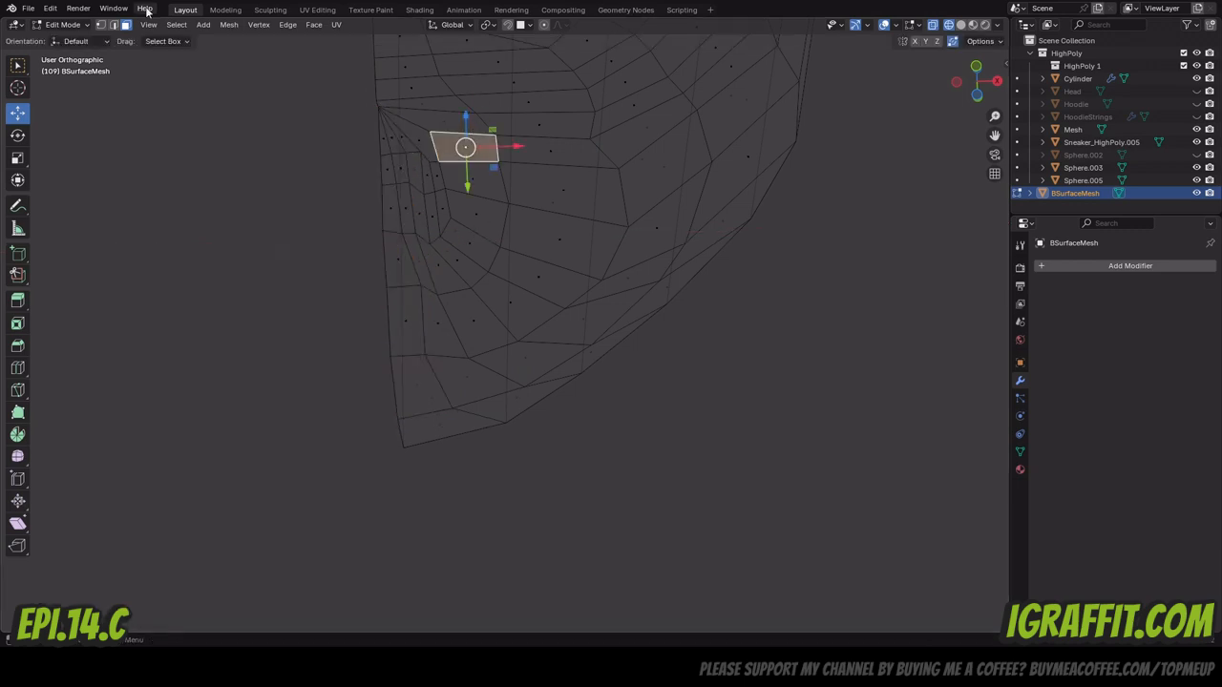
click(960, 24)
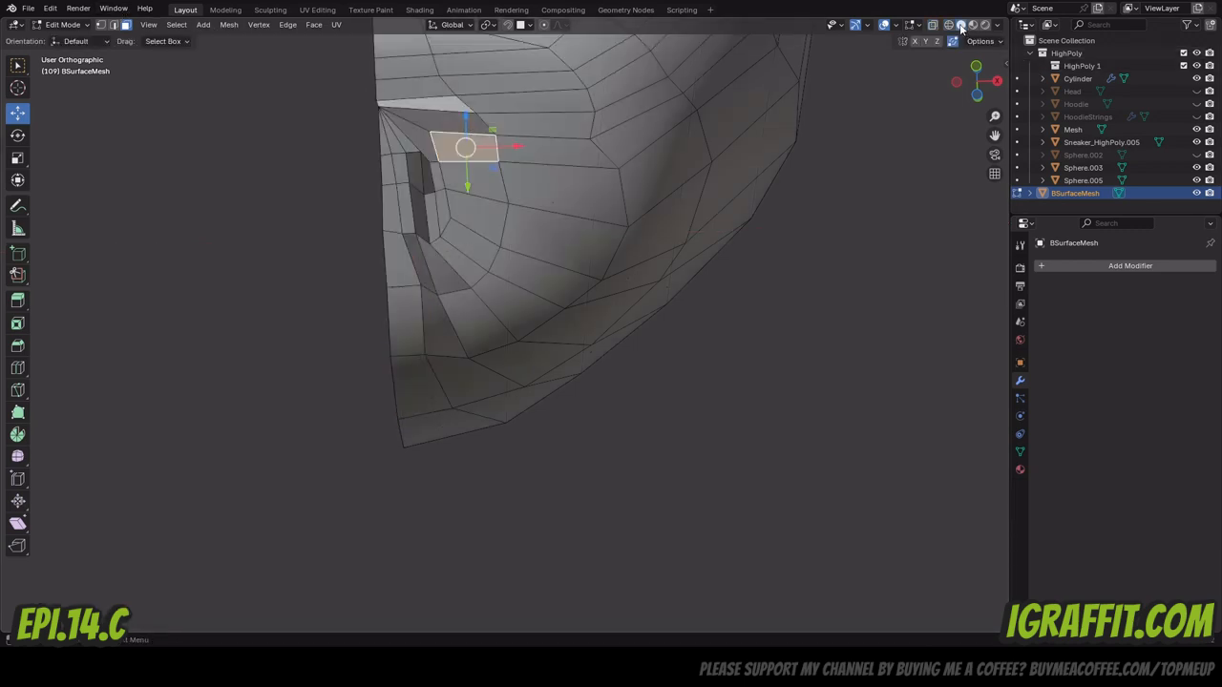
drag(983, 90, 1028, 99)
key(ctrl+z)
key(ctrl+z)
key(ctrl+z)
Examine the selected centre faces on the underside of the neck from several angles in solid shading.
scroll(738, 179, down, 11)
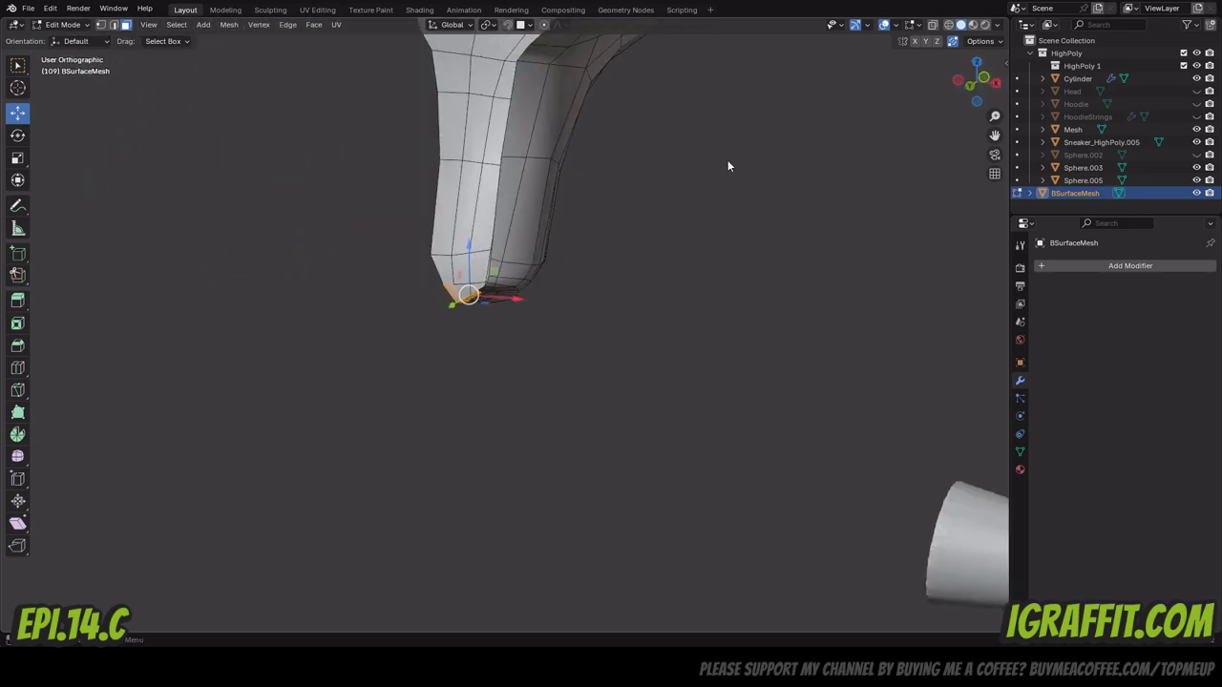
scroll(434, 220, up, 2)
scroll(434, 225, up, 5)
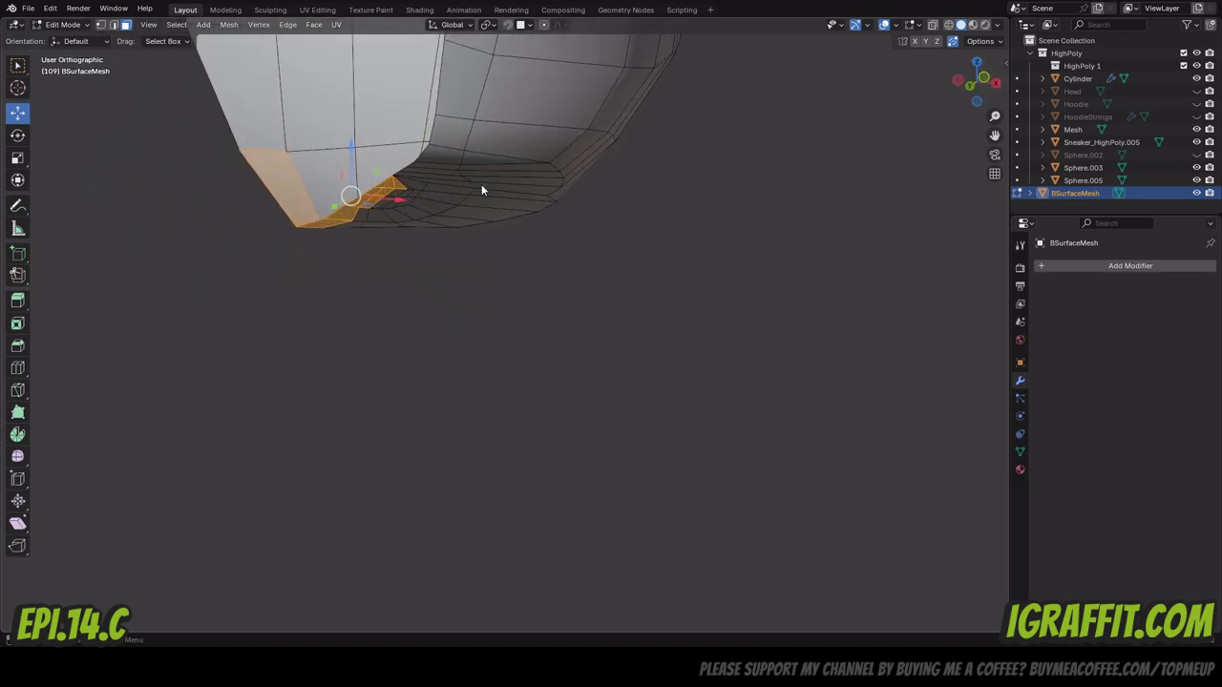
drag(981, 82, 1081, 23)
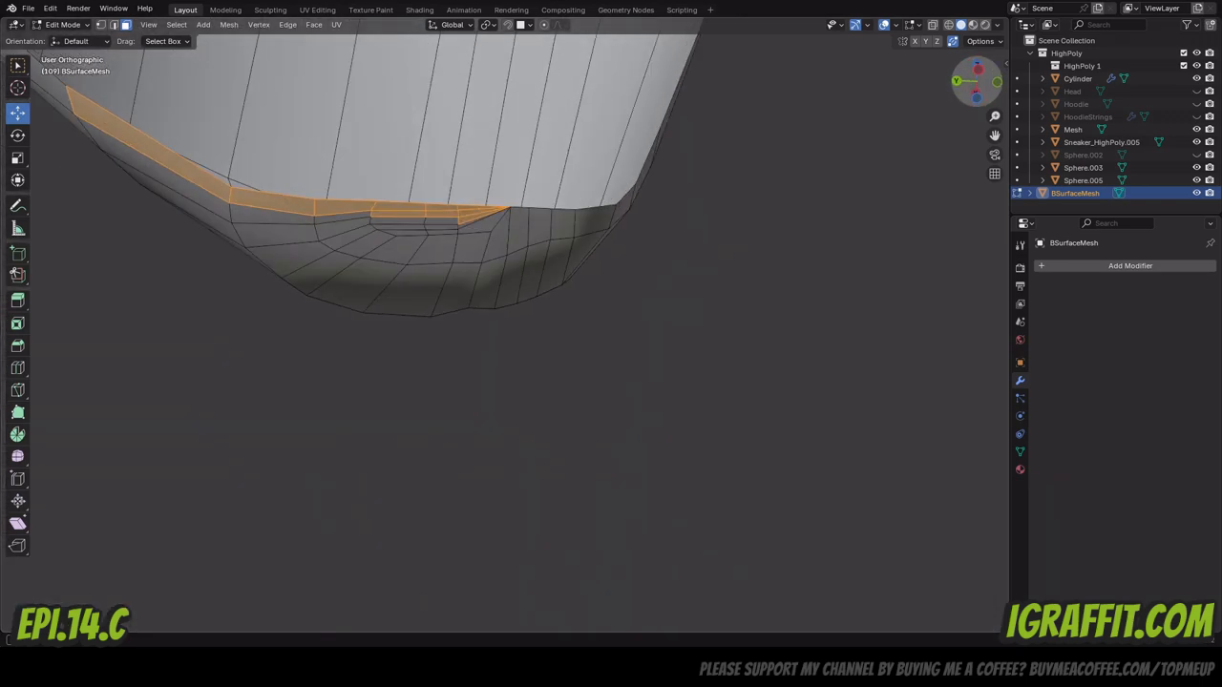
scroll(741, 268, down, 10)
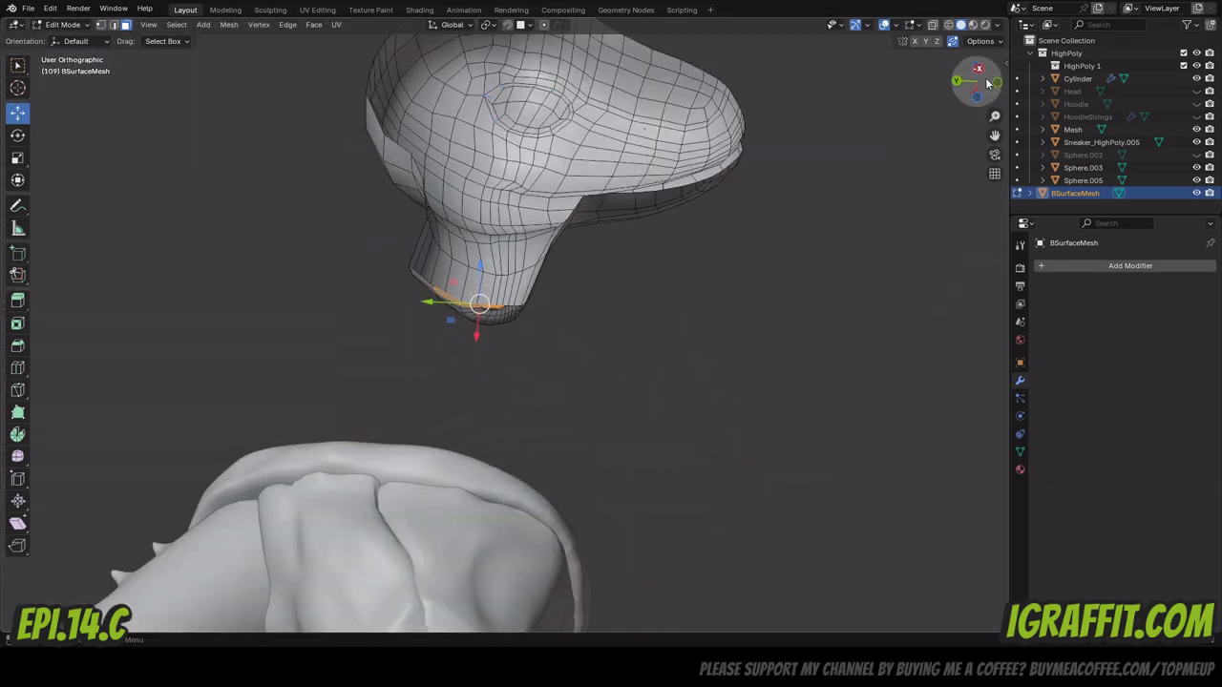
drag(975, 82, 1006, 129)
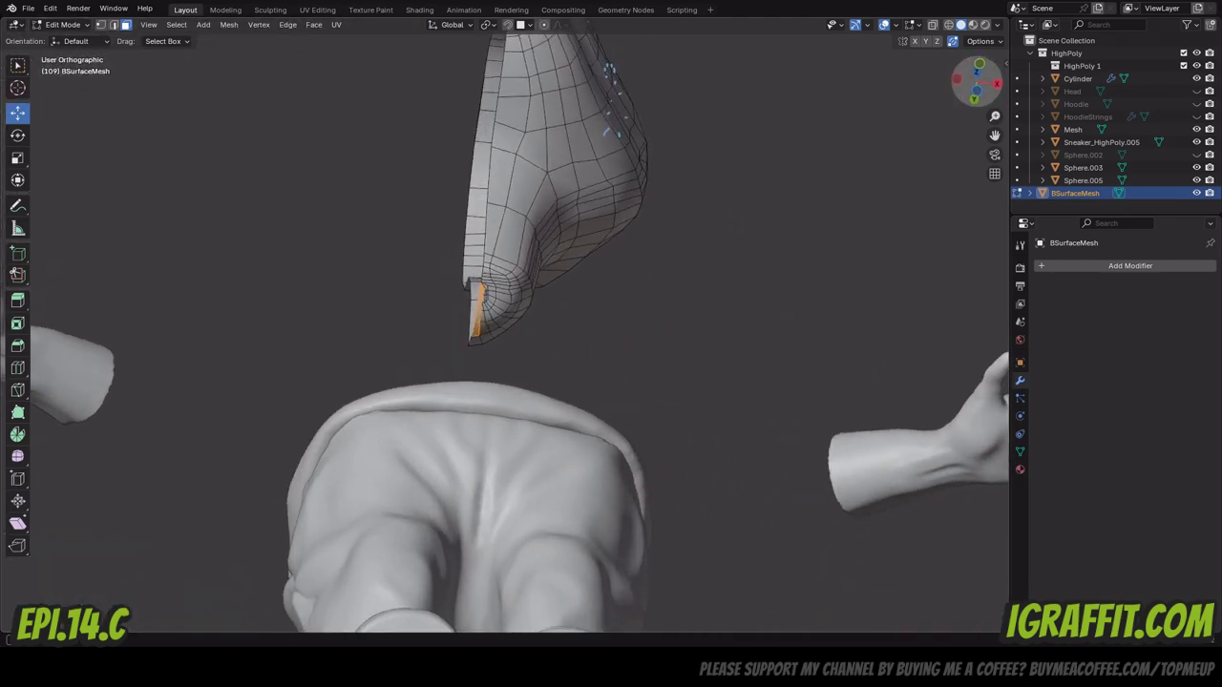
Show the mesh from the bottom in wireframe and box-select the faces crossing the centre line.
click(977, 89)
click(946, 26)
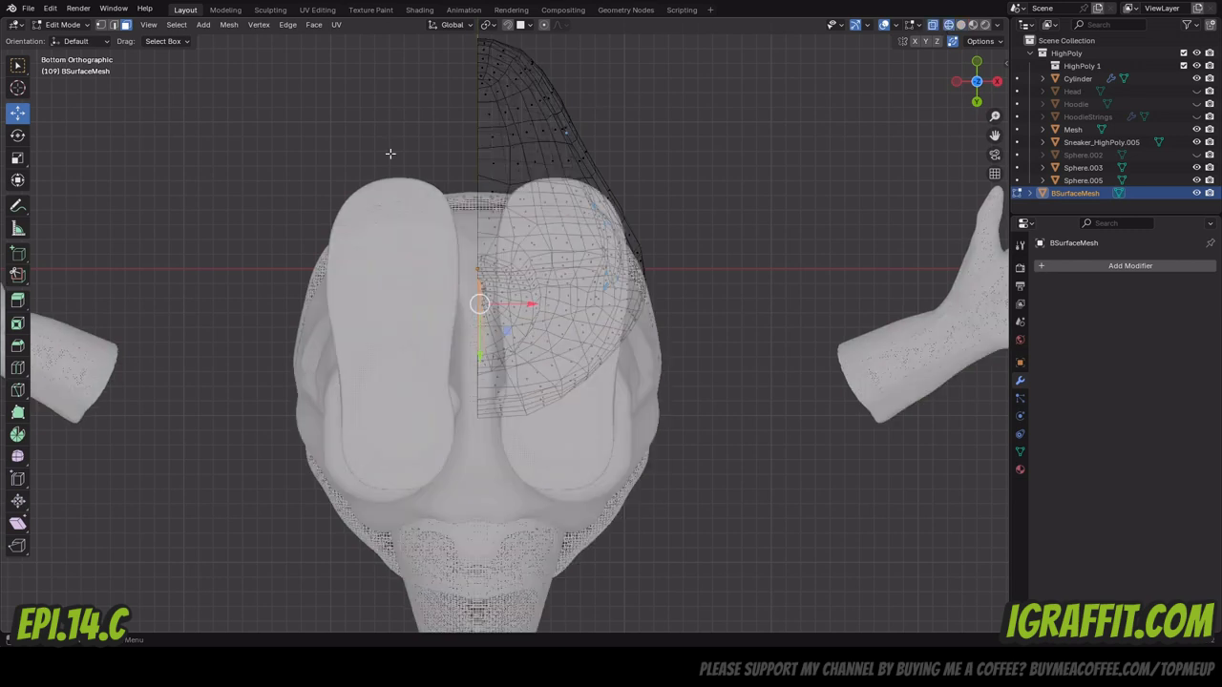
click(449, 49)
scroll(441, 76, down, 1)
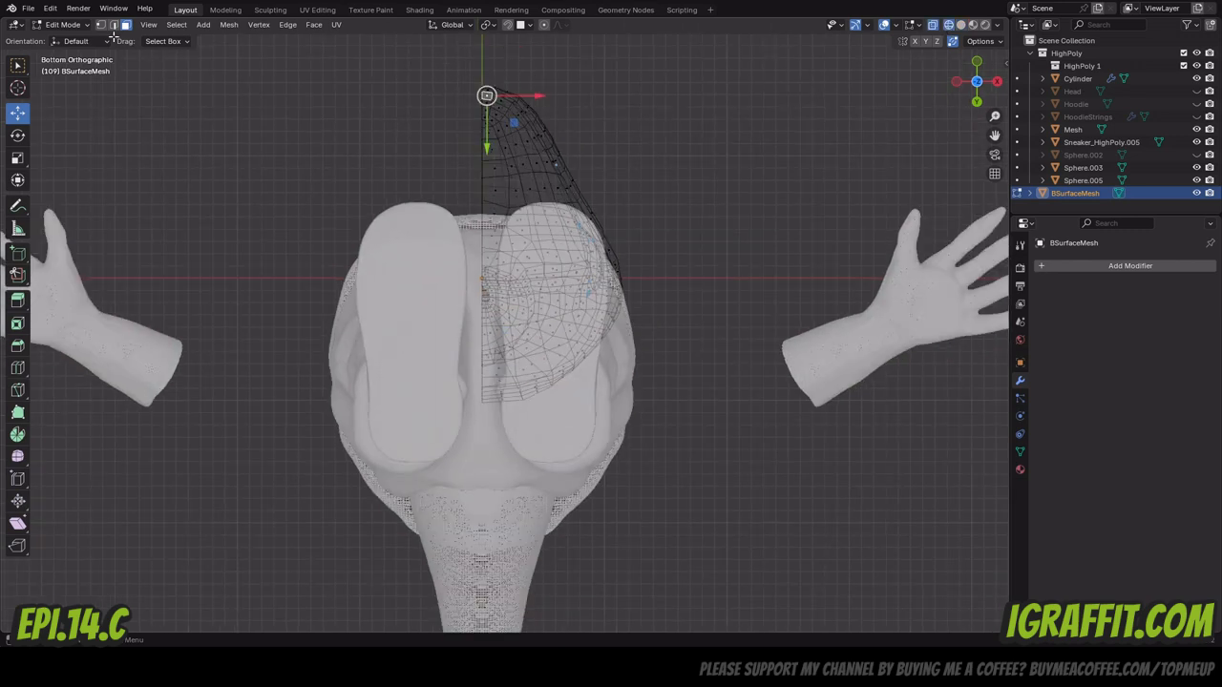
key(alt+a)
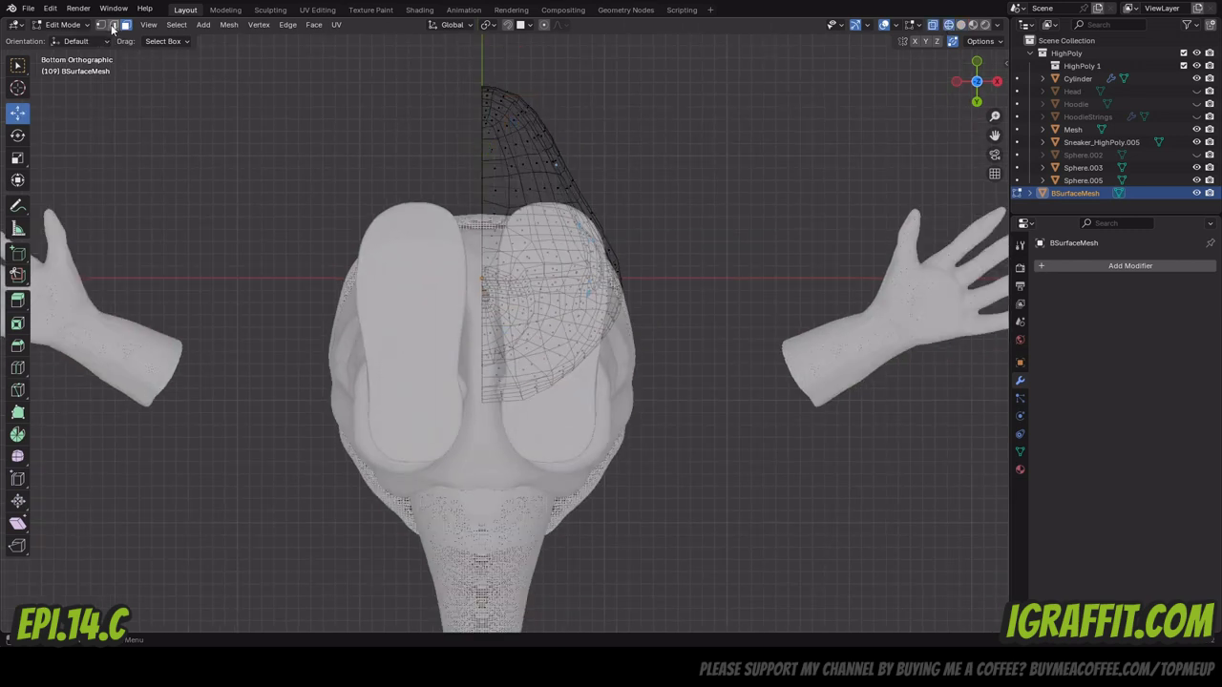
drag(419, 52, 484, 471)
Examine where the selected centre faces sit on the underside of the neck.
drag(975, 81, 916, 81)
scroll(506, 280, up, 7)
mouse_move(998, 59)
mouse_down()
mouse_move(981, 74)
mouse_move(989, 63)
mouse_up()
scroll(423, 144, up, 3)
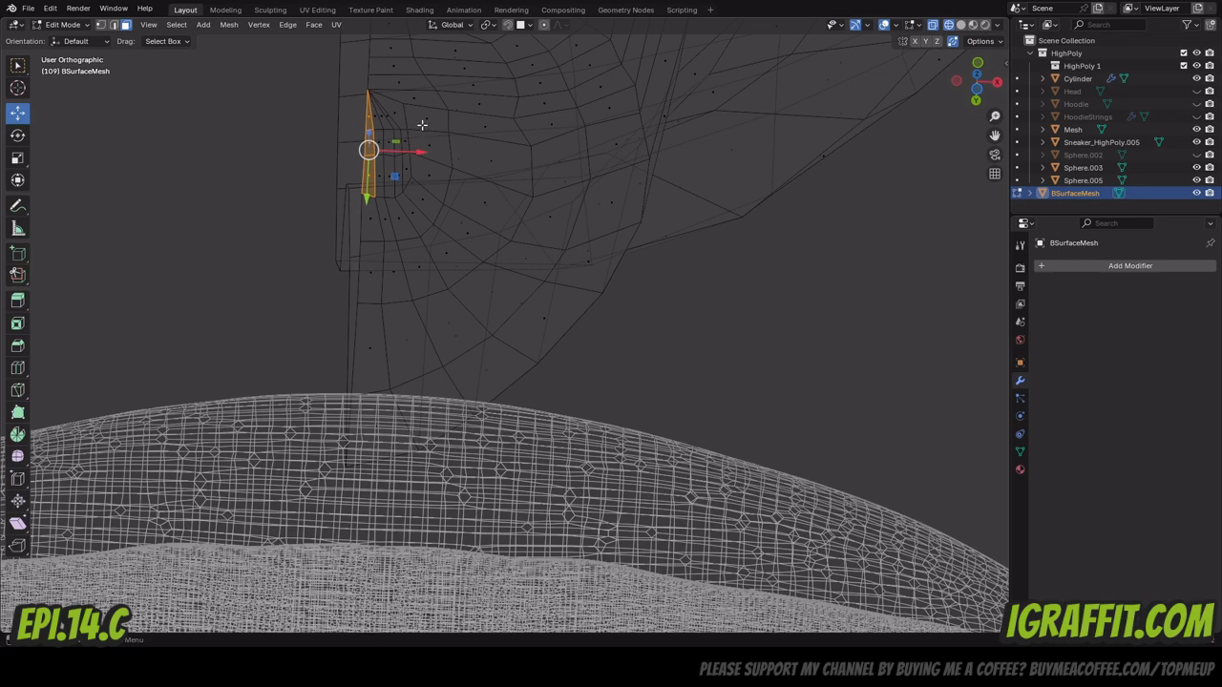
scroll(487, 192, down, 2)
drag(992, 136, 1076, 117)
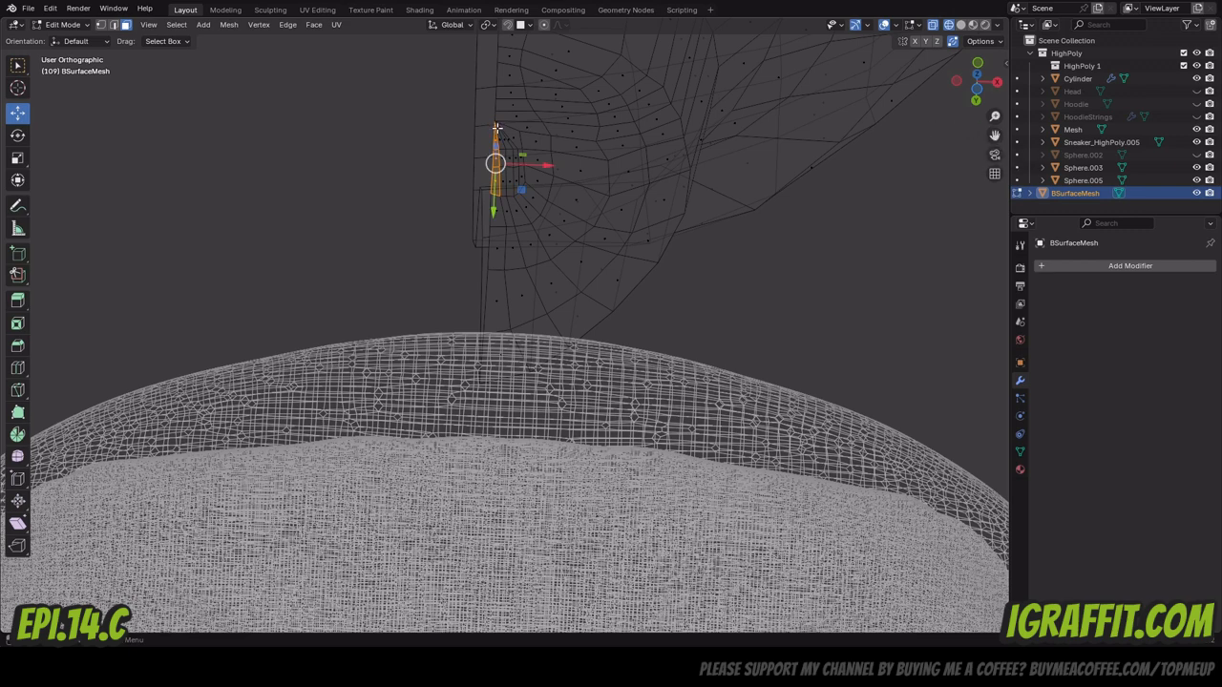
scroll(687, 197, down, 10)
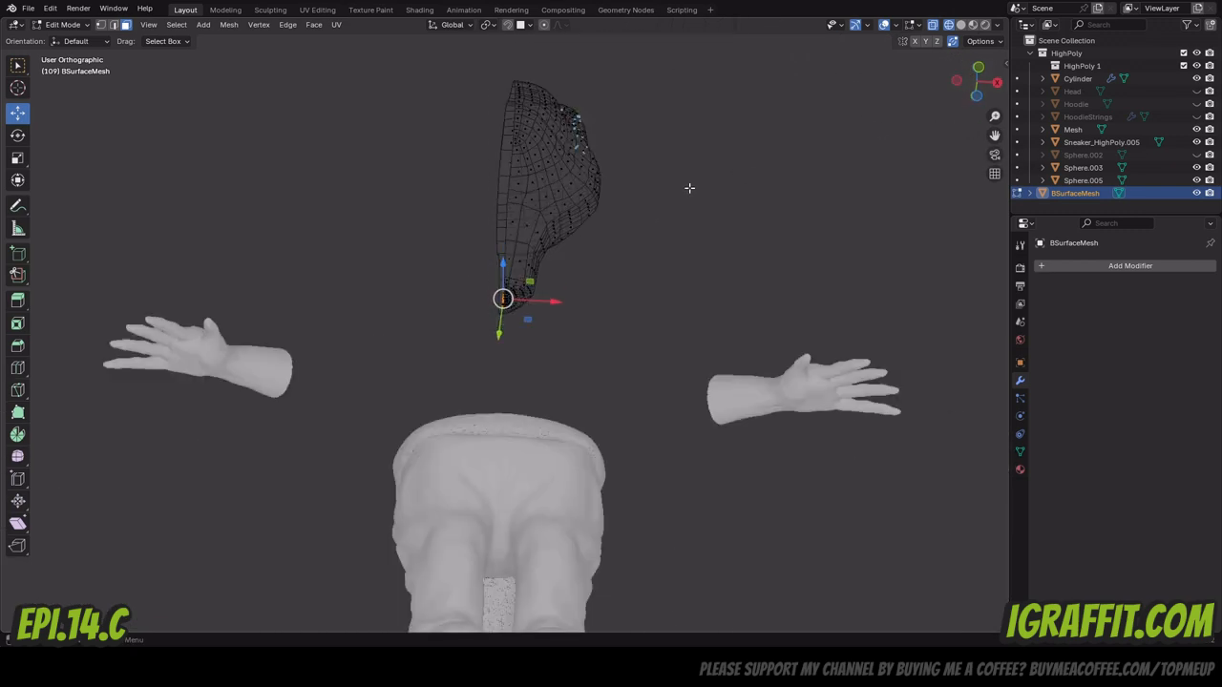
drag(976, 81, 931, 84)
Return the half-head to Object Mode and display it in solid shading with nothing selected.
click(63, 25)
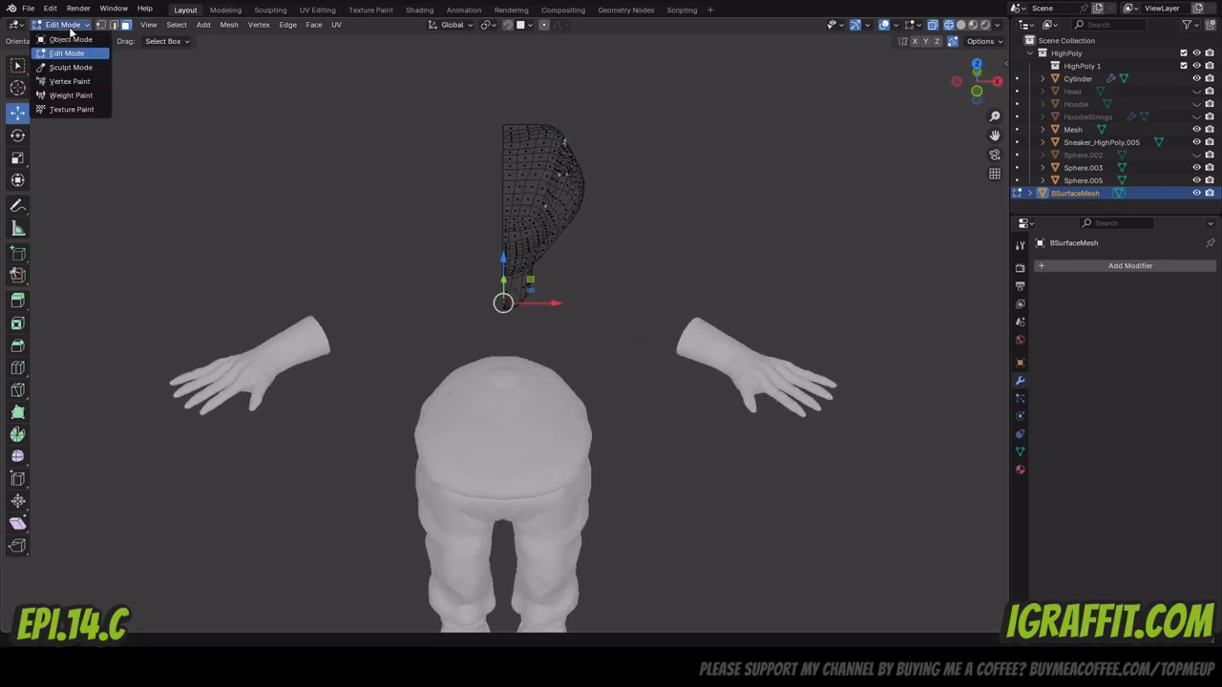
click(72, 40)
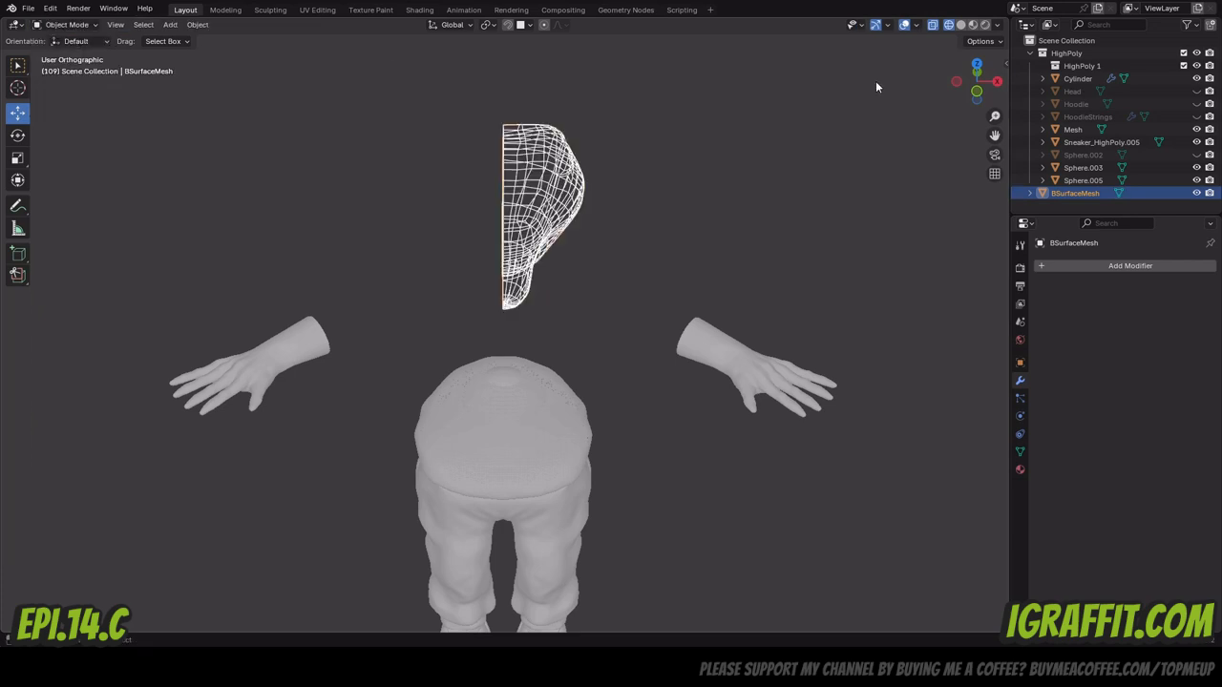
drag(977, 80, 974, 86)
click(960, 24)
click(730, 138)
Add a Mirror modifier to the half-head to mirror it across the X axis.
click(1129, 265)
click(1078, 270)
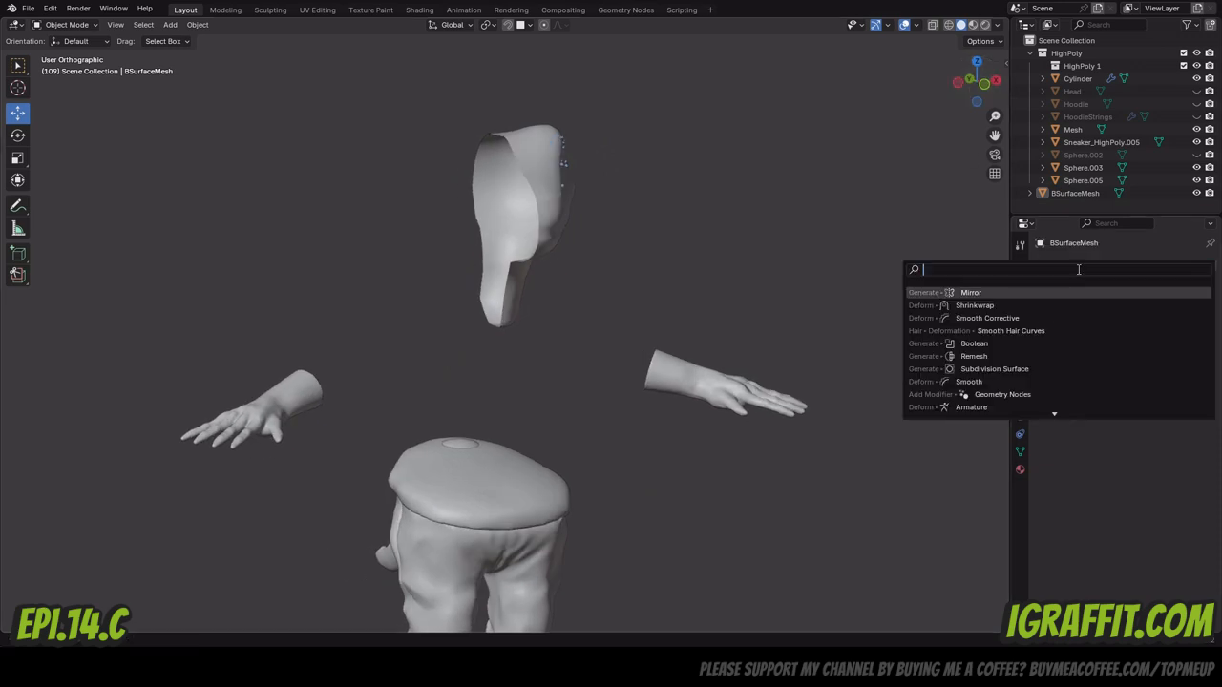
text(mirror)
click(1023, 287)
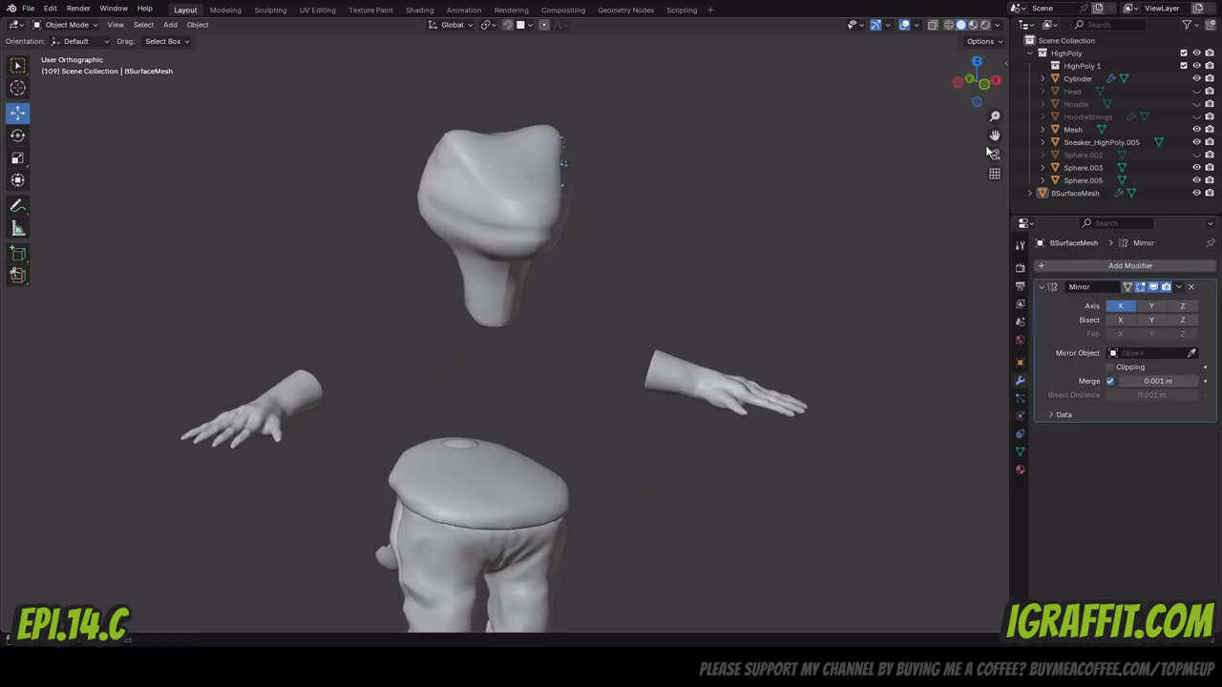
drag(977, 81, 974, 83)
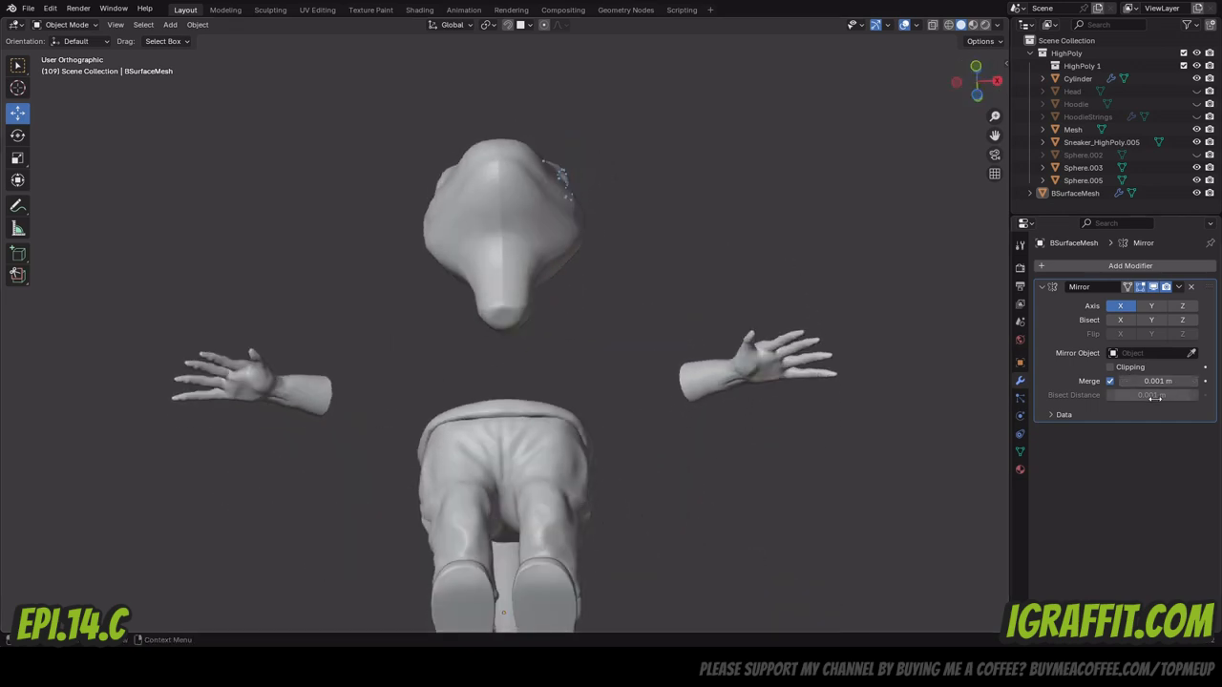
Try the Mirror modifier's Y axis and enable Clipping.
click(1151, 307)
click(1152, 308)
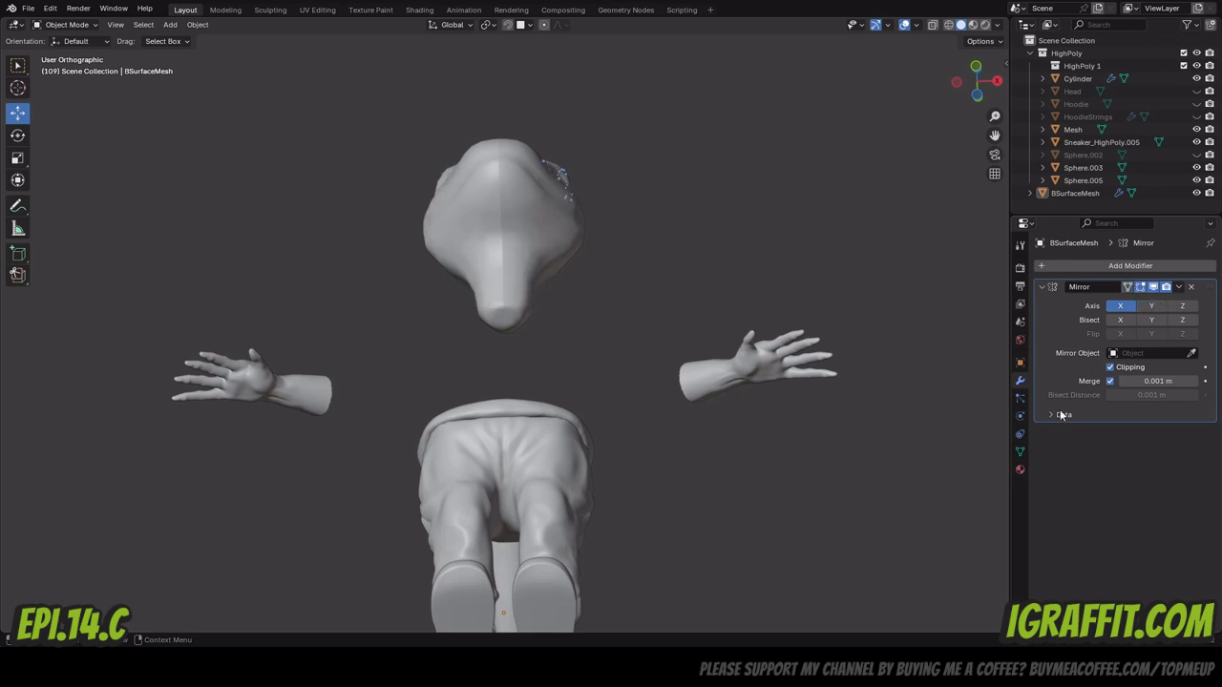
drag(975, 77, 529, 611)
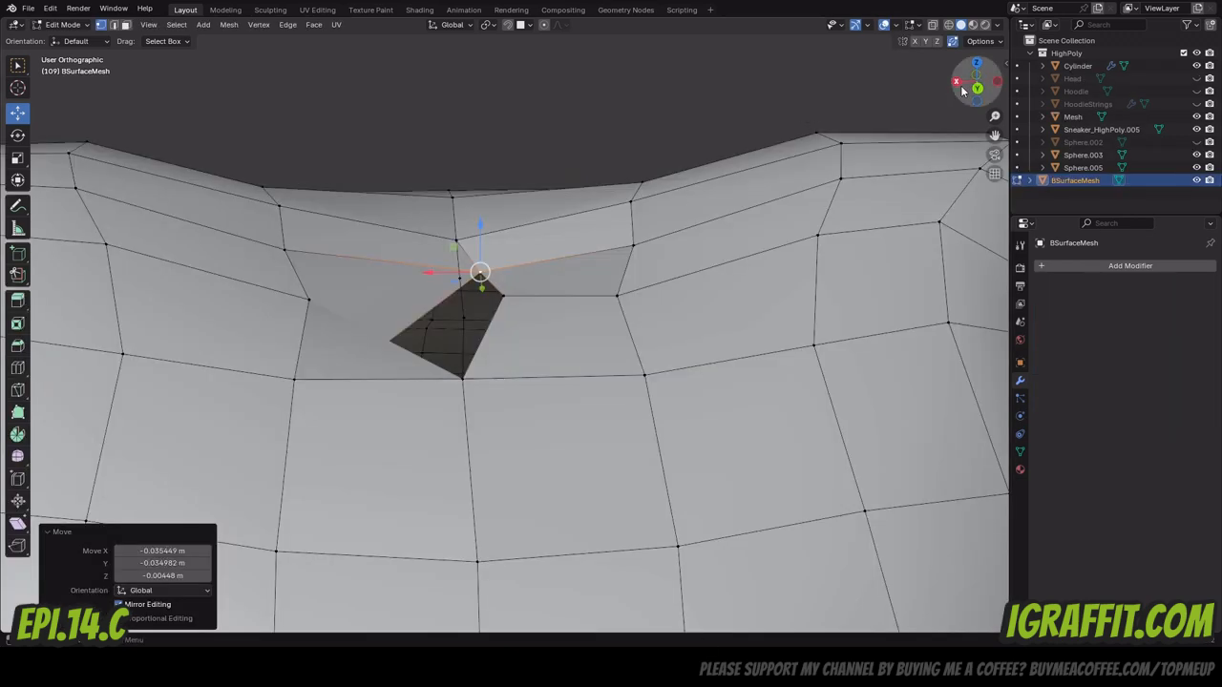
Delete the stray vertices around the torn gap on the centre seam at the top of the head.
mouse_move(973, 84)
mouse_down()
mouse_move(935, 99)
mouse_move(977, 103)
mouse_move(1013, 134)
mouse_move(1061, 145)
mouse_move(962, 74)
mouse_move(840, 77)
mouse_move(966, 84)
mouse_move(912, 103)
mouse_move(991, 71)
mouse_move(978, 97)
mouse_up()
click(446, 280)
key(x)
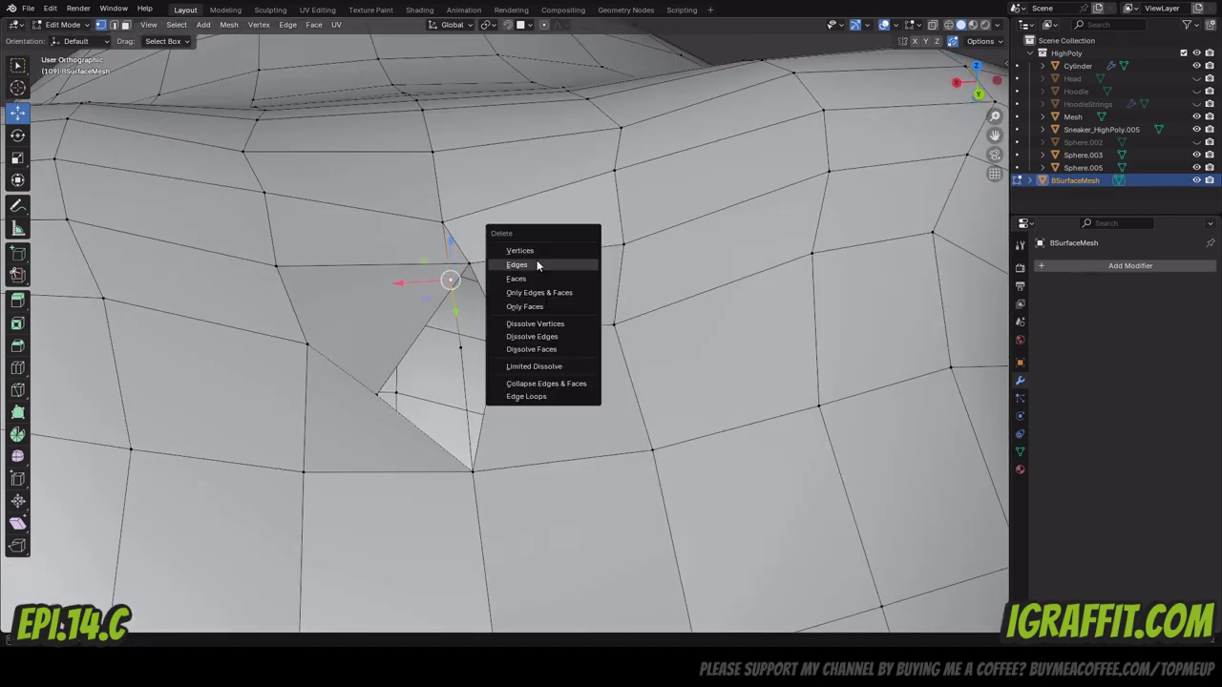
click(521, 248)
key(x)
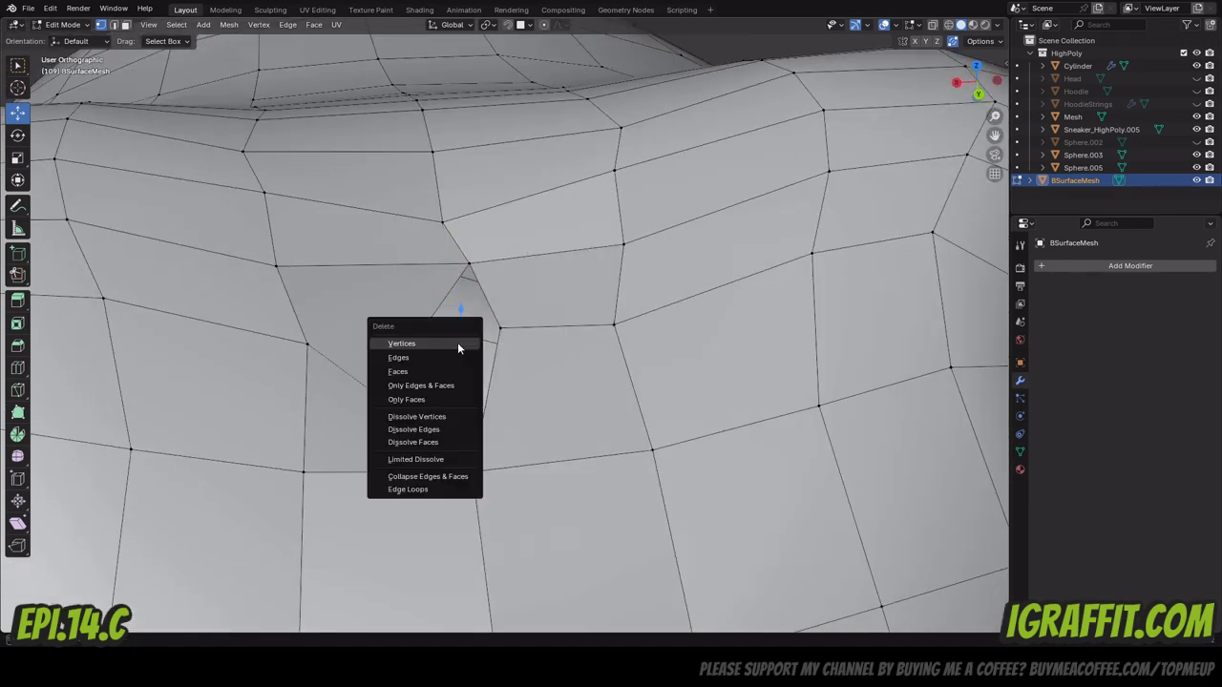
click(458, 341)
Close the gap on the head's centre seam by merging its two opposite side vertices at center.
mouse_move(974, 86)
mouse_down()
mouse_move(964, 91)
mouse_move(986, 78)
mouse_move(994, 92)
mouse_move(976, 88)
mouse_up()
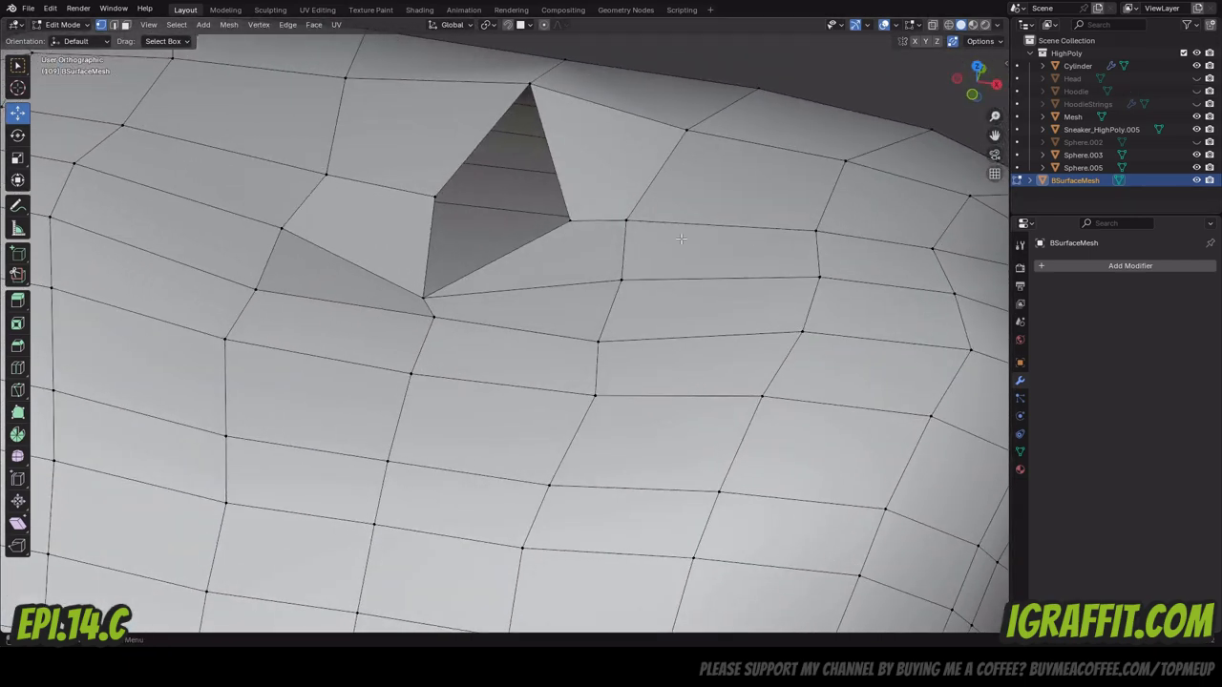
click(578, 223)
right_click(433, 196)
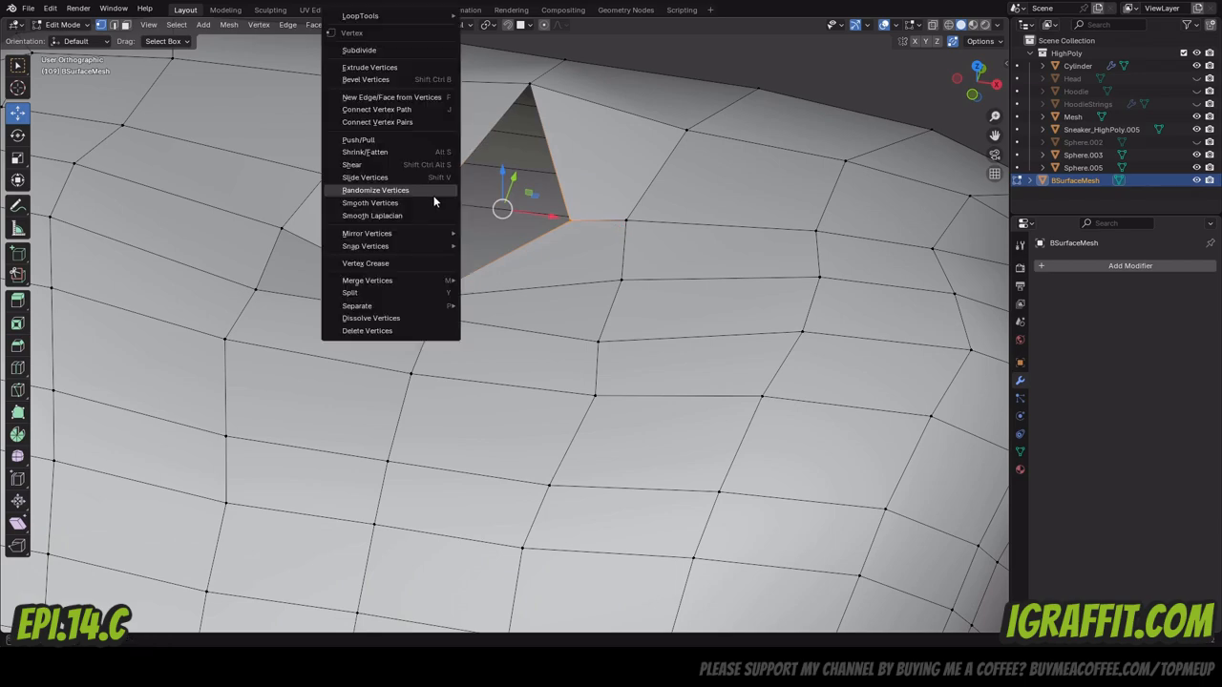
mouse_move(415, 273)
click(490, 276)
scroll(532, 250, down, 3)
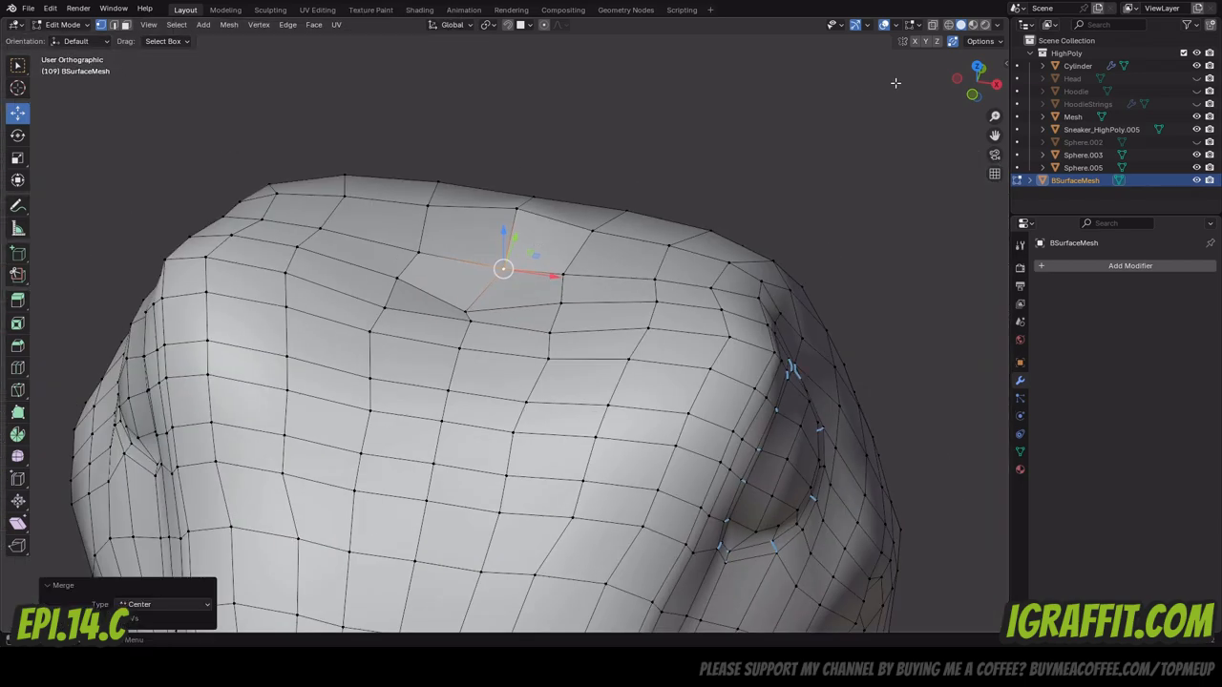
Align the merged vertex and its lower neighbour with the head's centre line, and raise the merged vertex about 0.009 m along Z.
drag(966, 87, 739, 104)
scroll(592, 199, up, 1)
click(540, 227)
key(g)
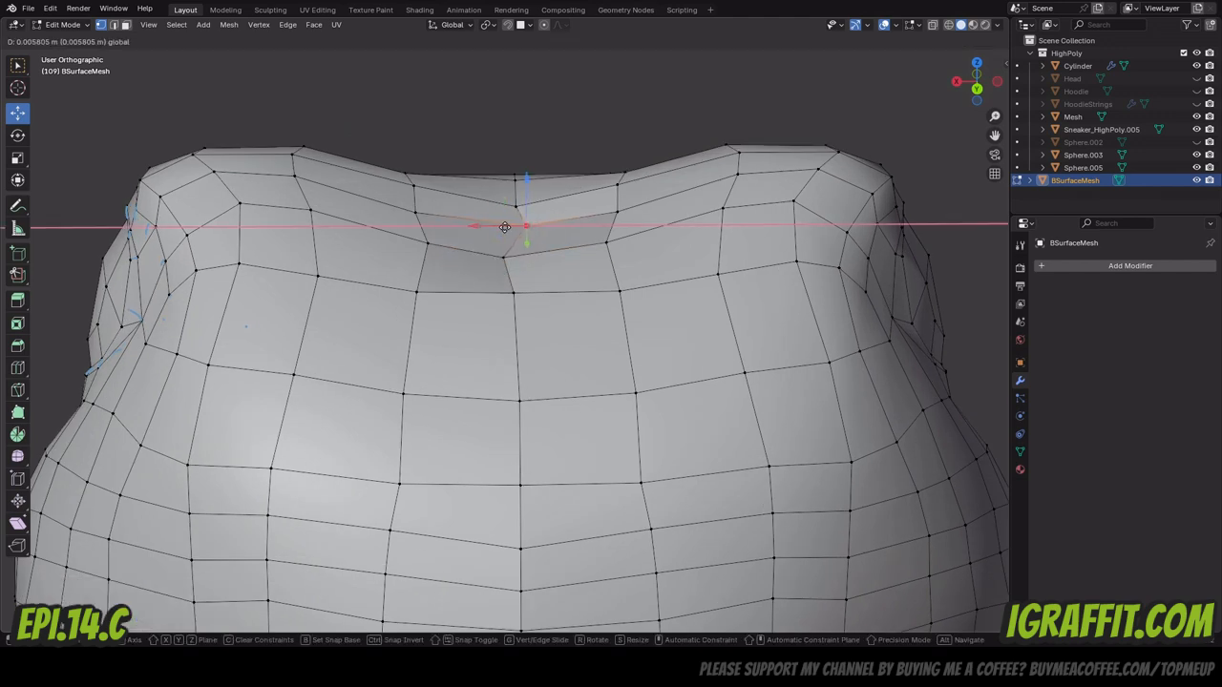
drag(499, 264, 518, 183)
click(516, 224)
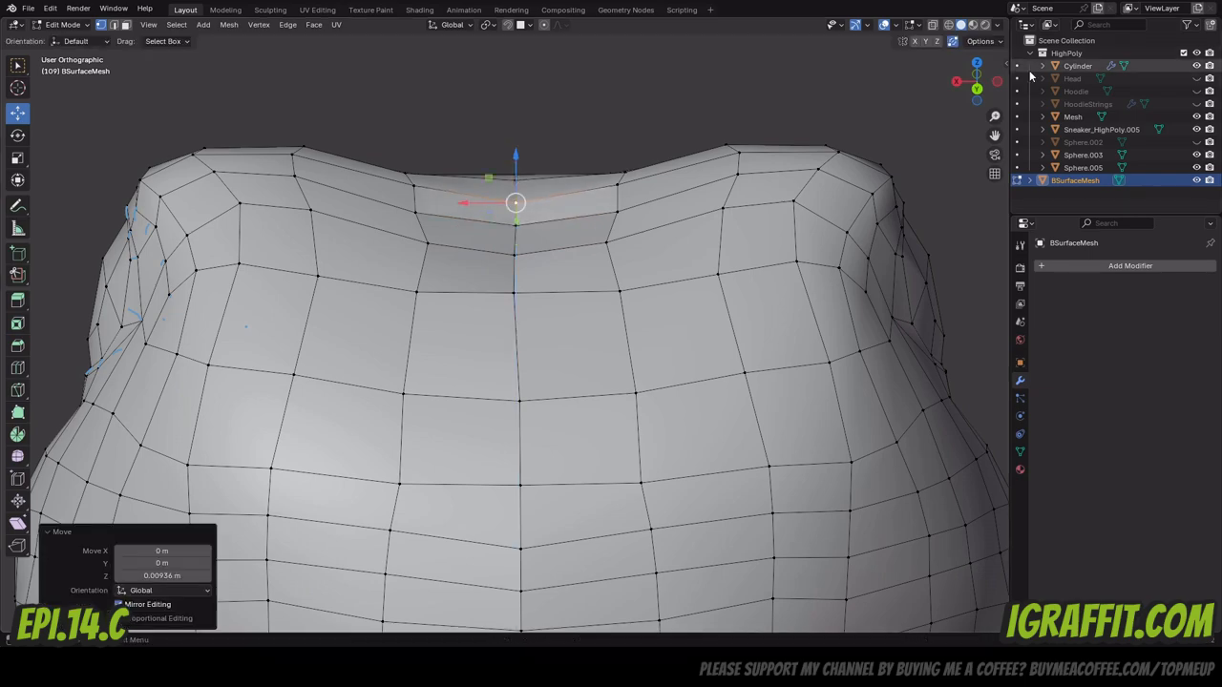
Check the repaired seam around the head, and undo the recent edits to the merged seam vertices.
drag(984, 86, 1212, 94)
scroll(676, 229, down, 4)
scroll(674, 228, up, 4)
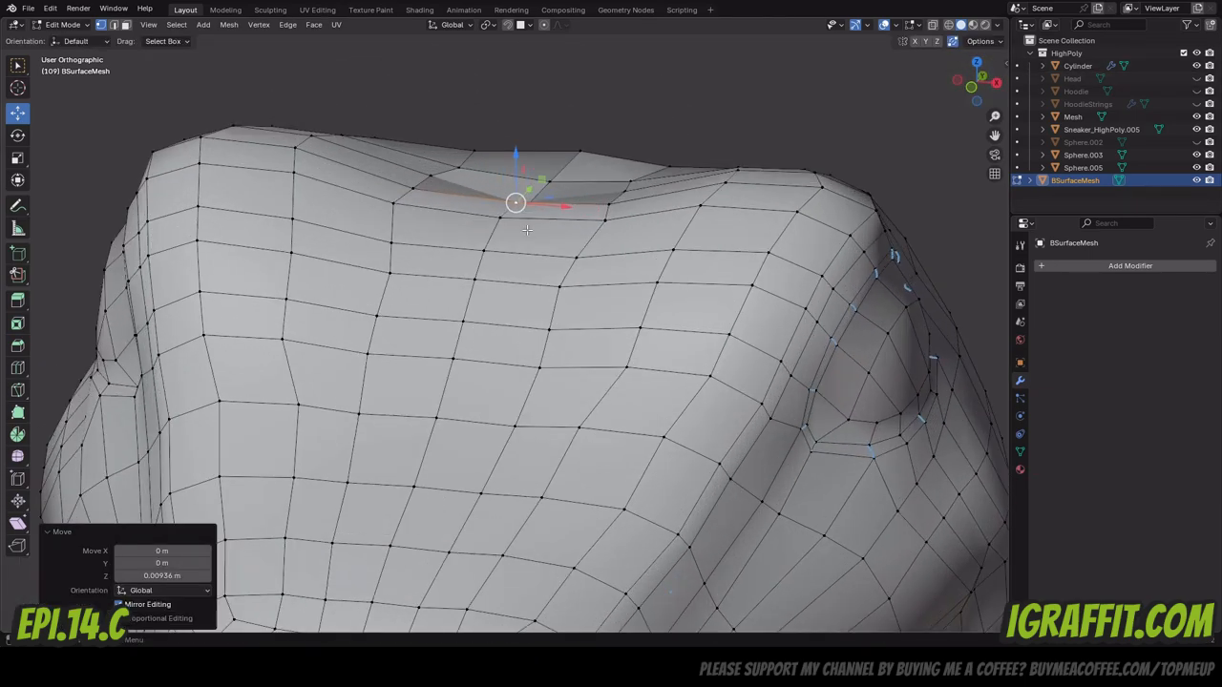
scroll(666, 220, down, 4)
drag(984, 88, 999, 49)
scroll(732, 266, down, 4)
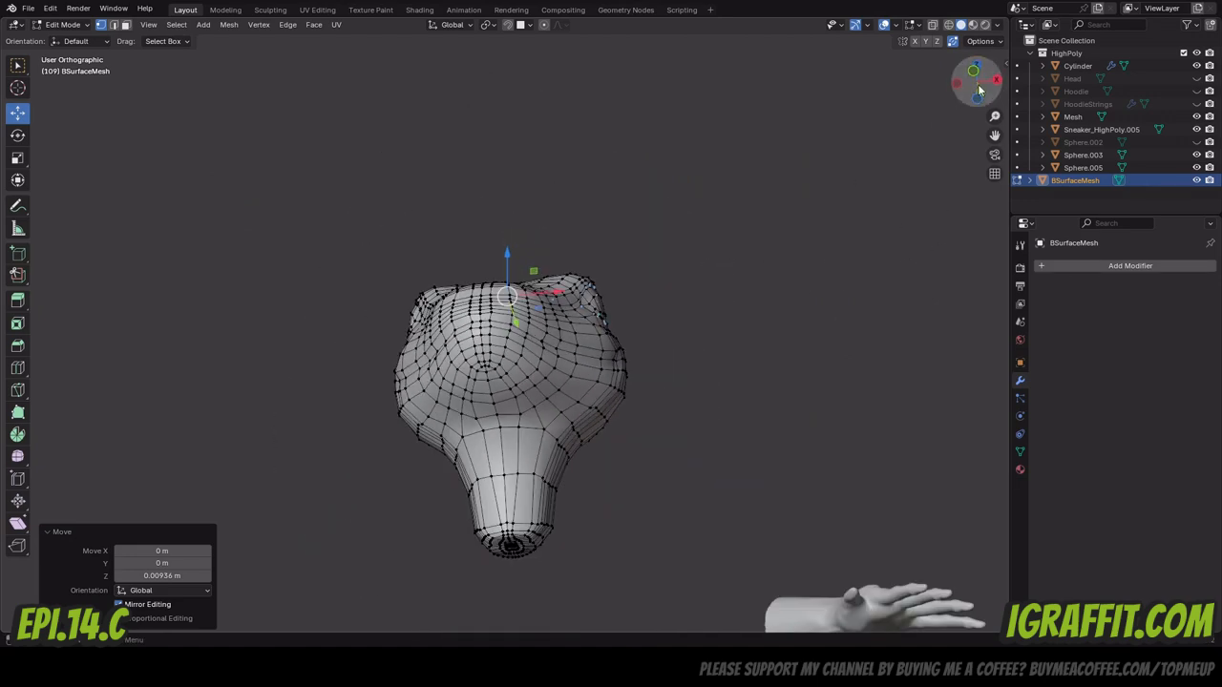
drag(981, 90, 1015, 115)
key(ctrl+z)
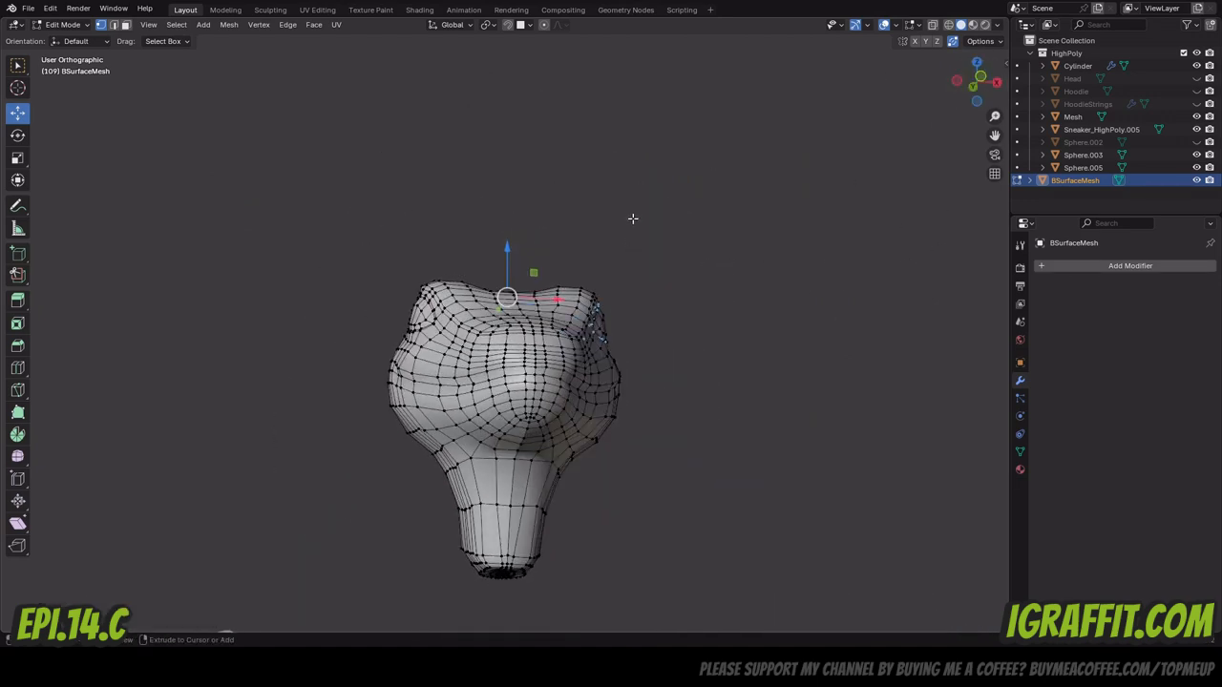
key(ctrl+z)
key(ctrl+z)
key(ctrl+z)
key(ctrl+z)
key(ctrl+z)
key(ctrl+z)
key(ctrl+z)
In a front wireframe view, select the head's negative X half up to the centre line and delete its vertices.
drag(981, 87, 975, 108)
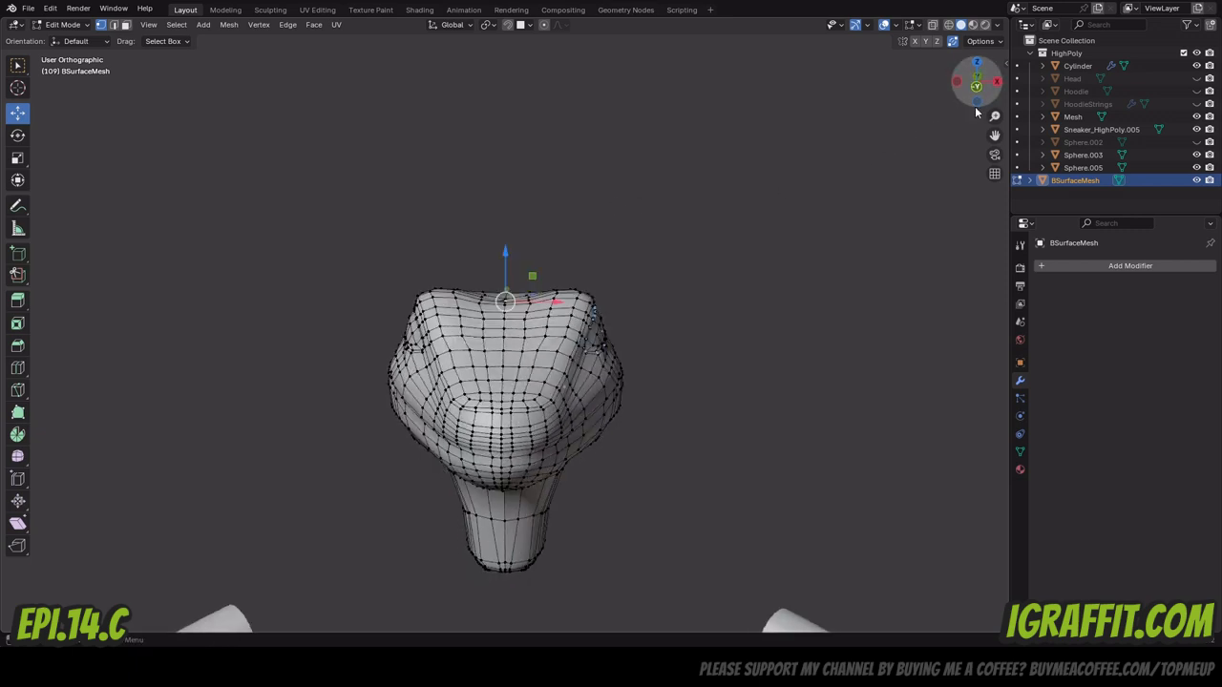
click(977, 89)
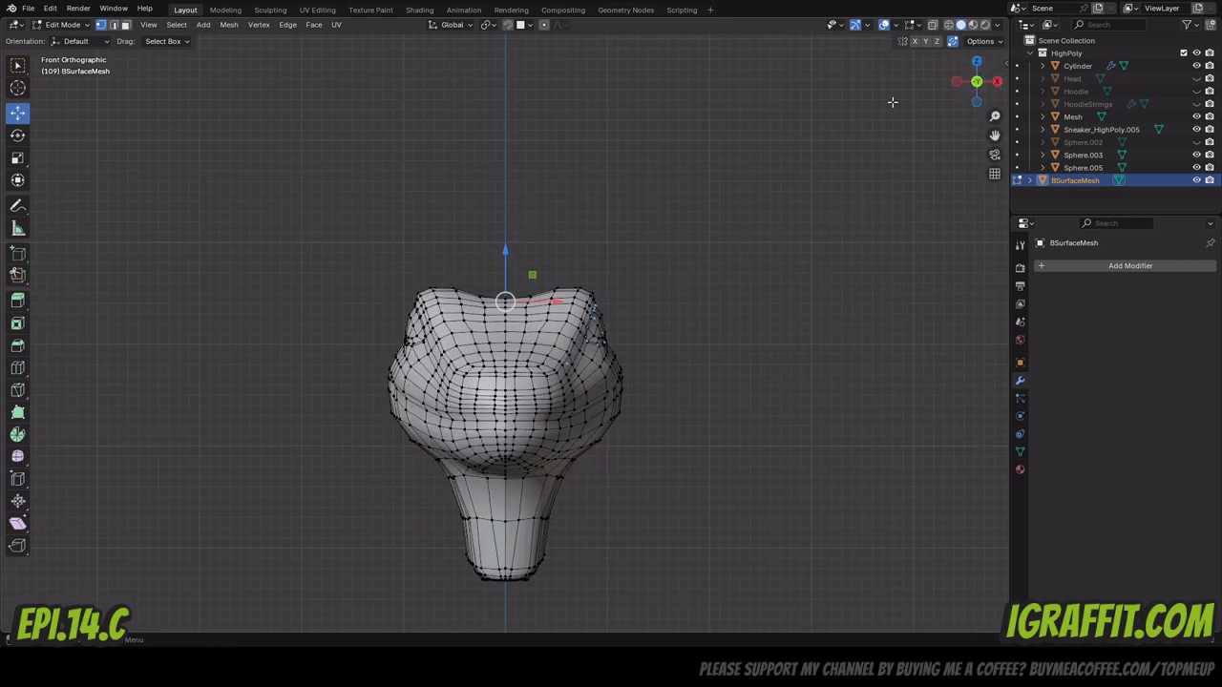
click(950, 26)
drag(345, 243, 505, 597)
scroll(589, 306, up, 3)
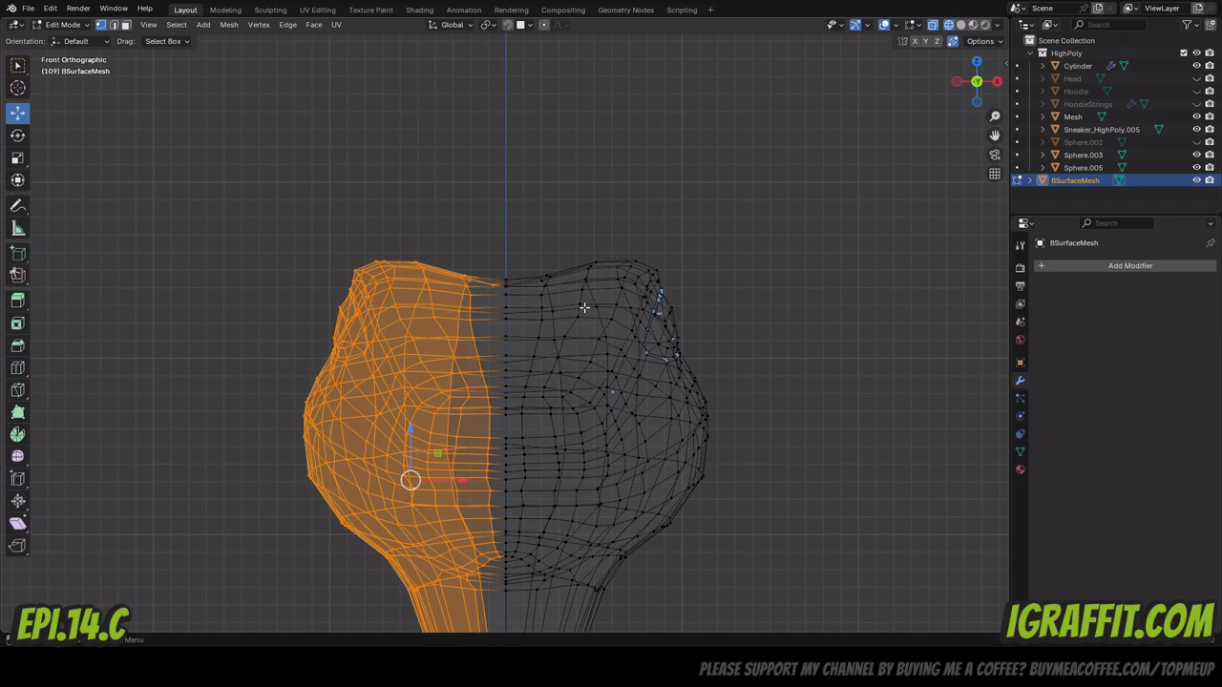
key(x)
click(584, 307)
Return to solid shading, raise the seam vertex on top of the head about 0.013 m in Z, and delete it.
mouse_move(976, 82)
mouse_down()
mouse_move(966, 88)
mouse_move(976, 83)
mouse_move(975, 99)
mouse_move(971, 88)
mouse_up()
scroll(525, 150, up, 5)
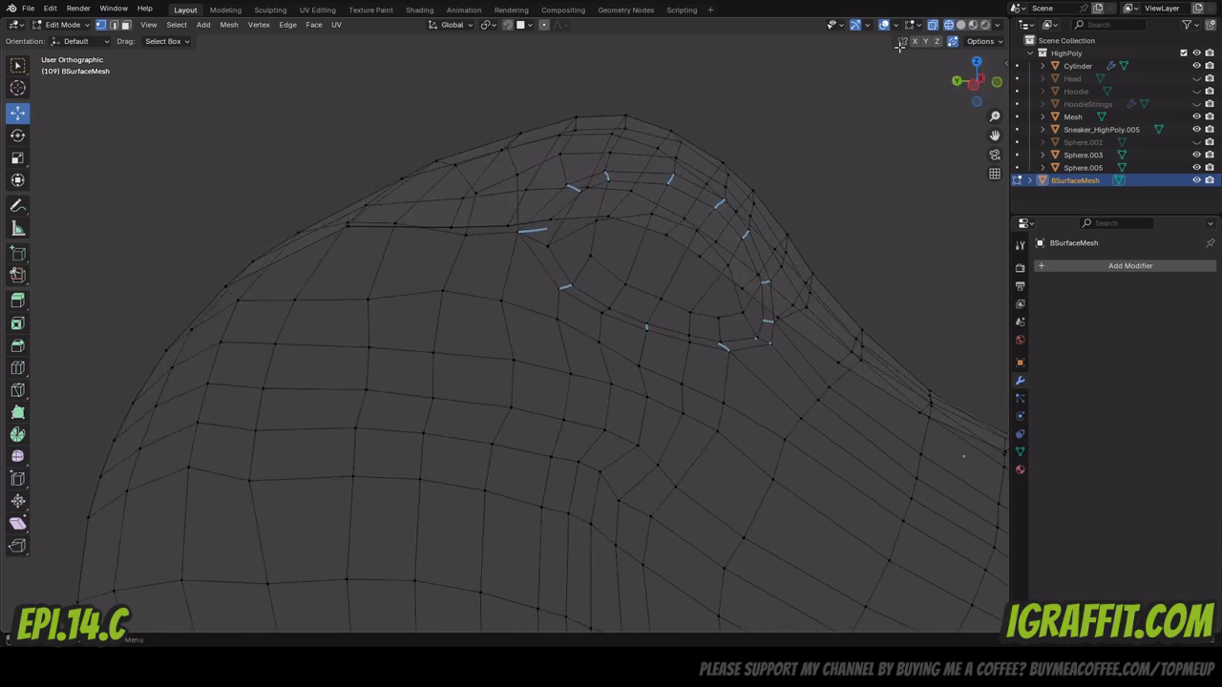
click(961, 25)
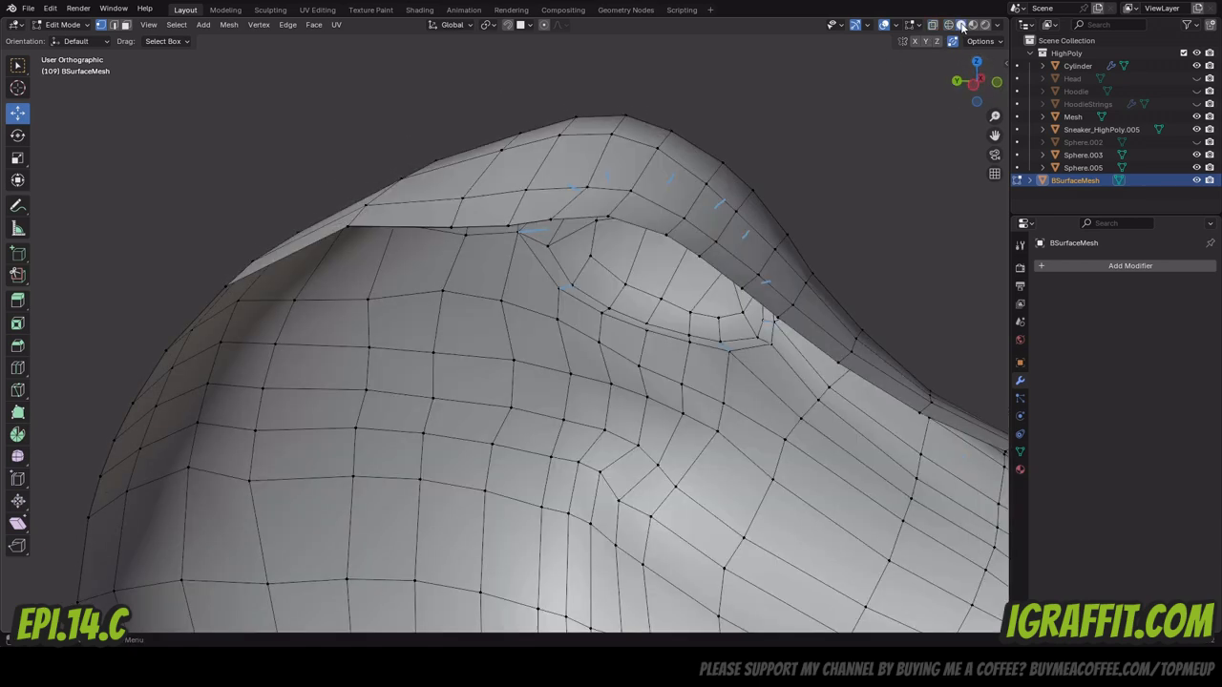
drag(454, 199, 490, 203)
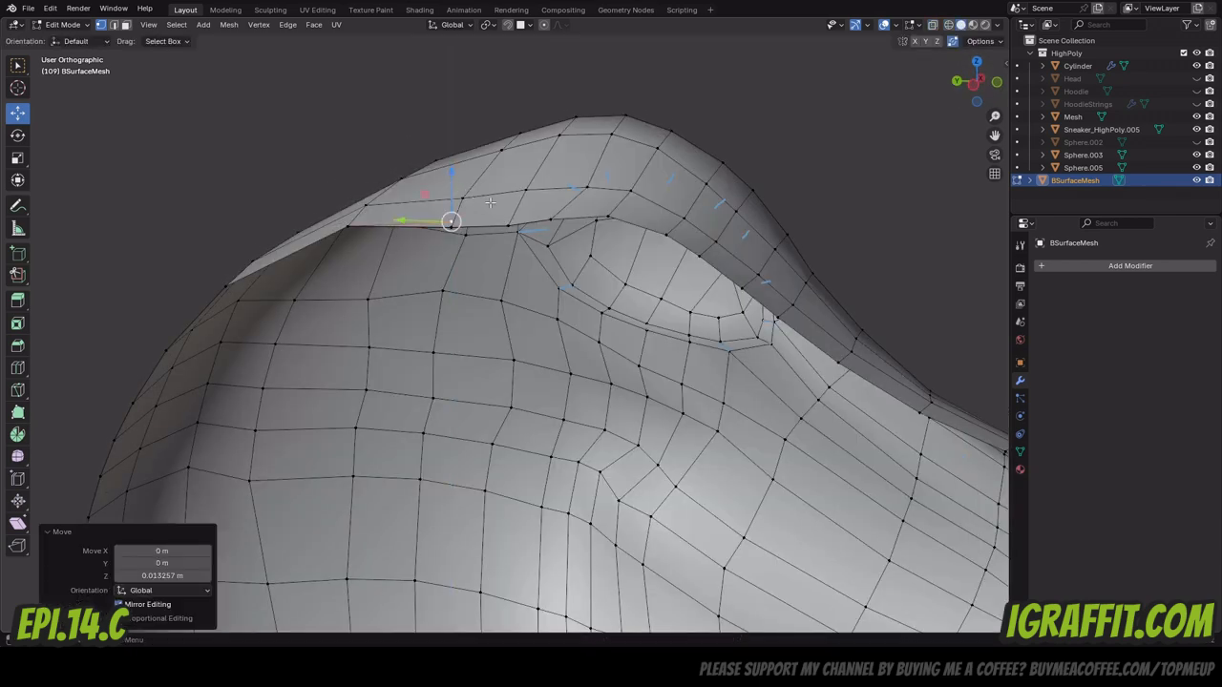
drag(973, 84, 897, 91)
key(x)
click(504, 166)
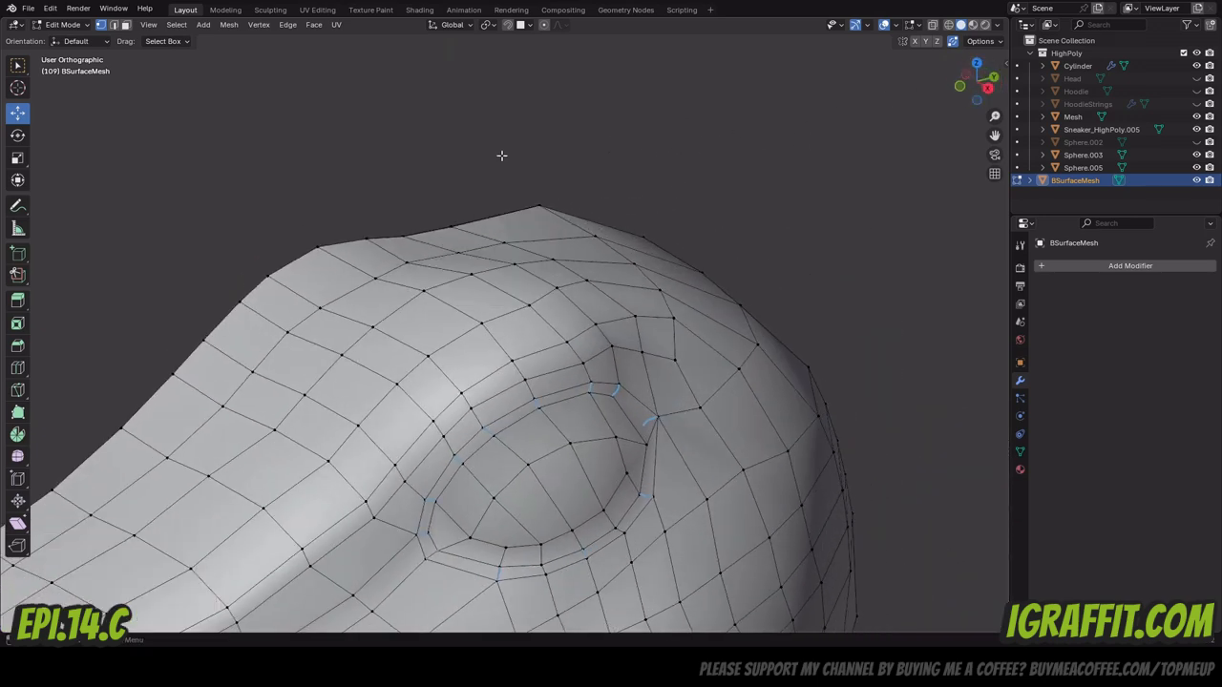
Pull the overlapping seam vertices near the top of the head apart and delete the stray duplicates.
scroll(528, 172, up, 2)
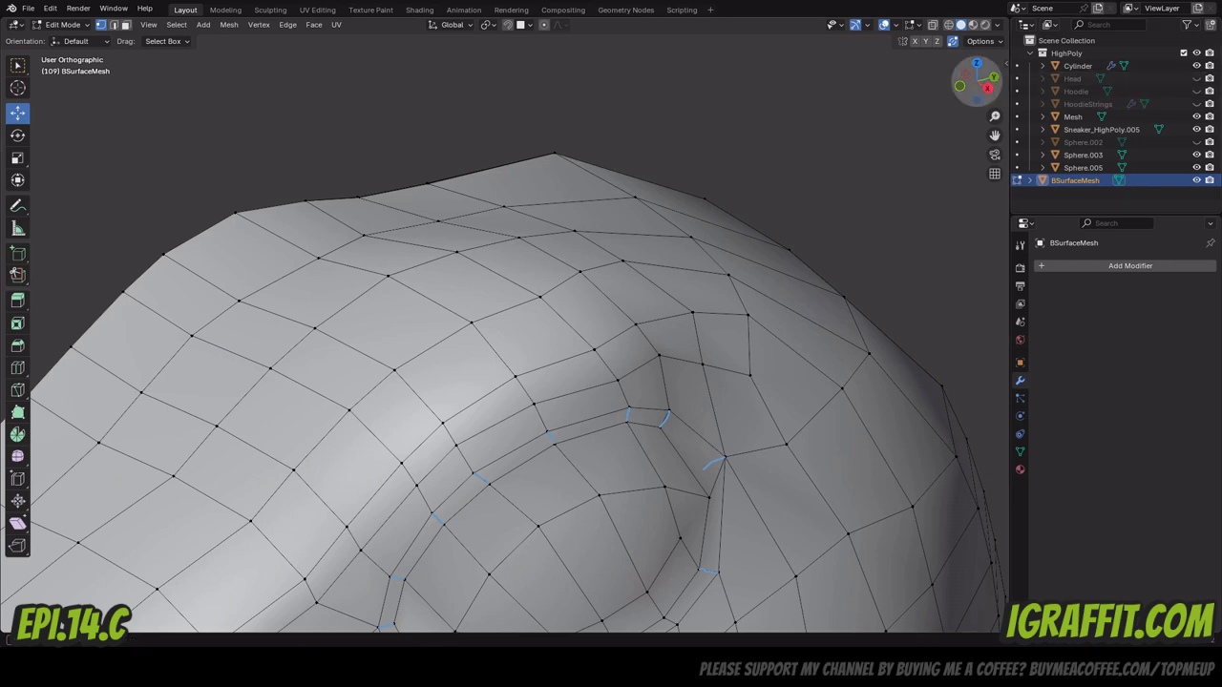
drag(978, 84, 1065, 94)
click(426, 183)
key(g)
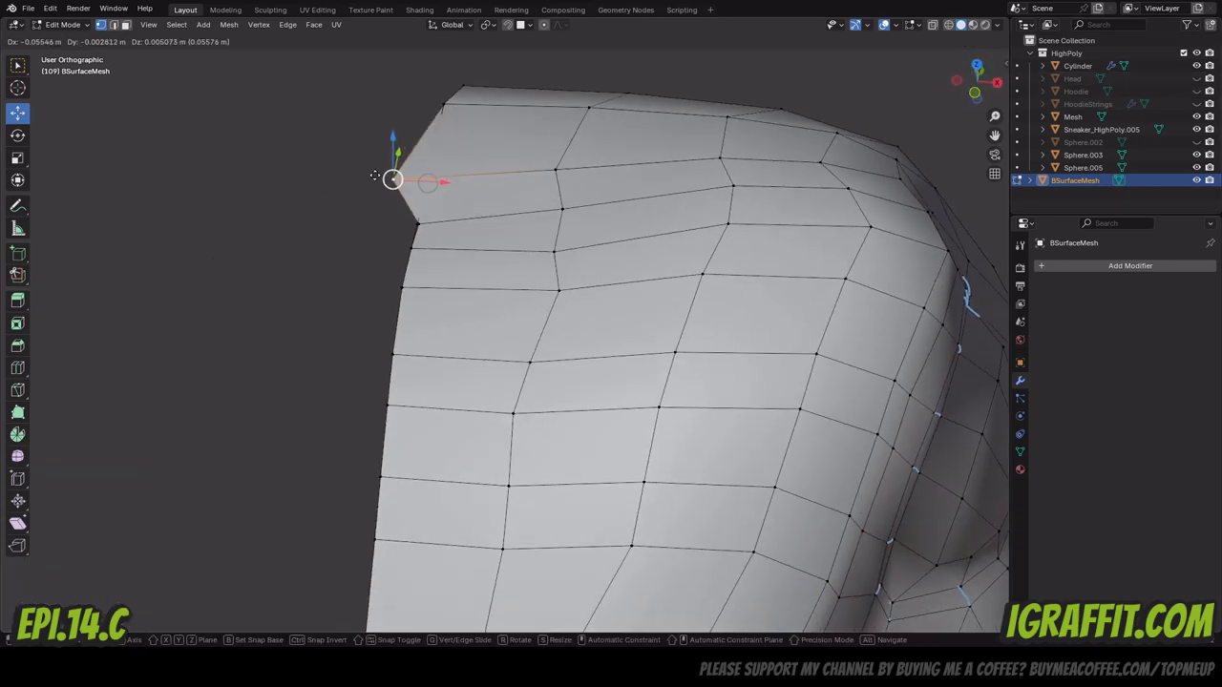
click(425, 182)
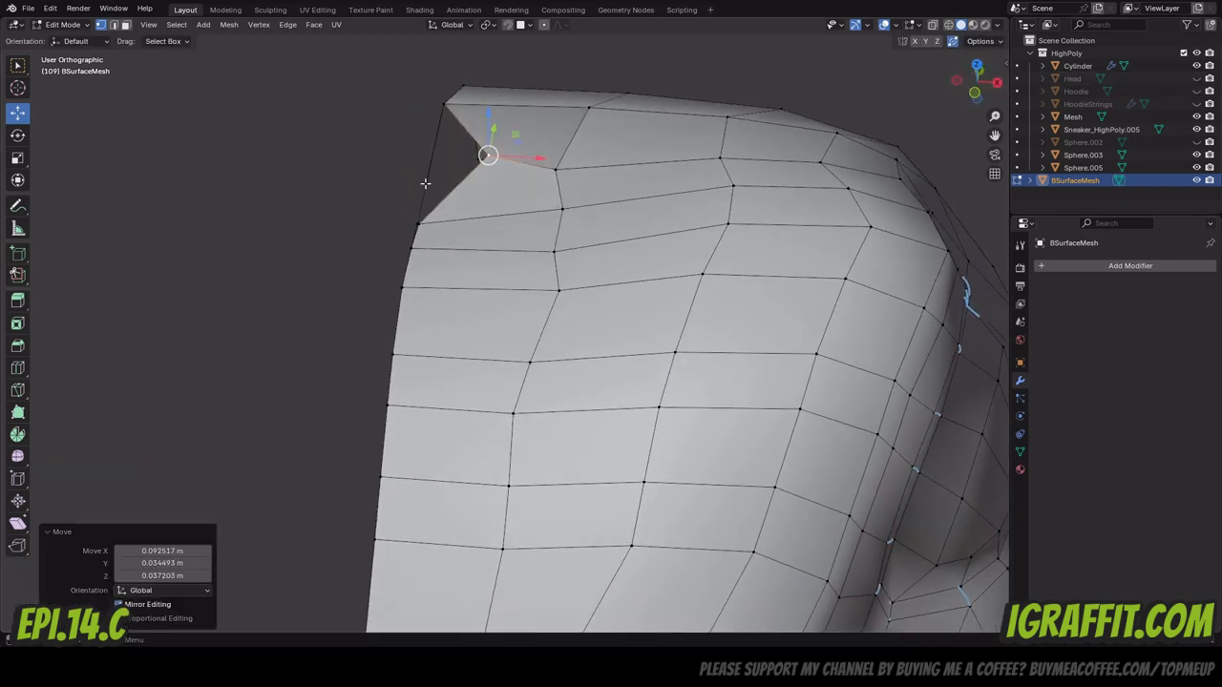
key(ctrl+z)
key(x)
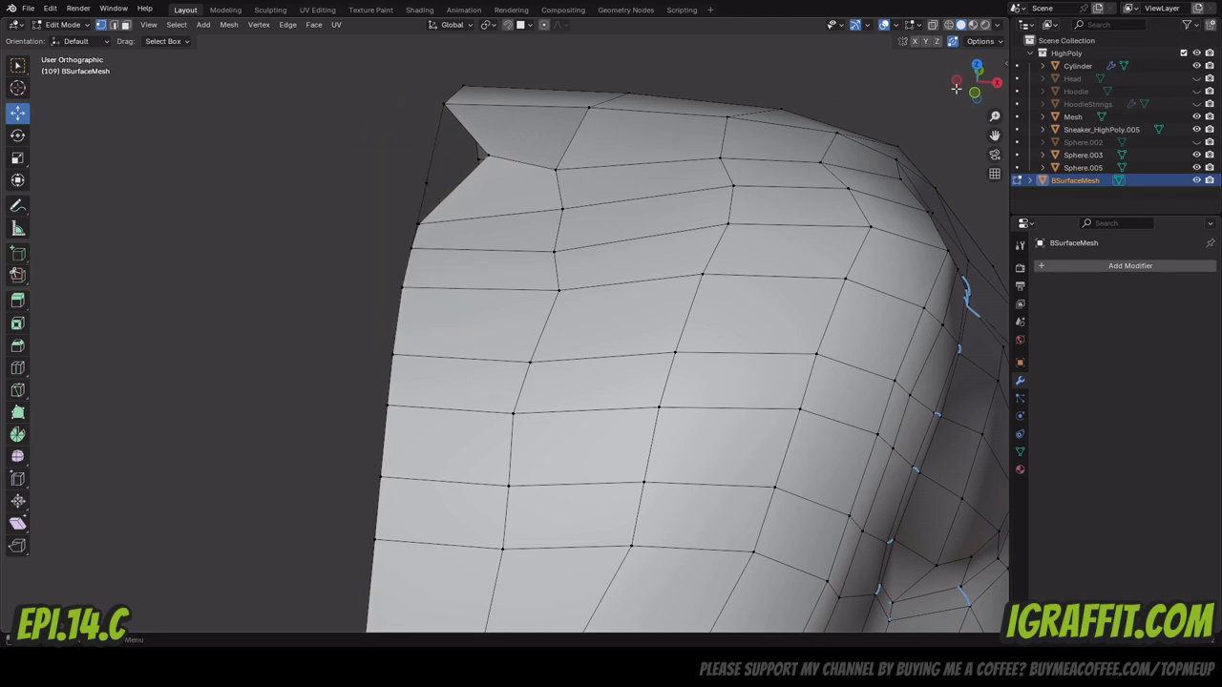
drag(955, 88, 573, 166)
key(x)
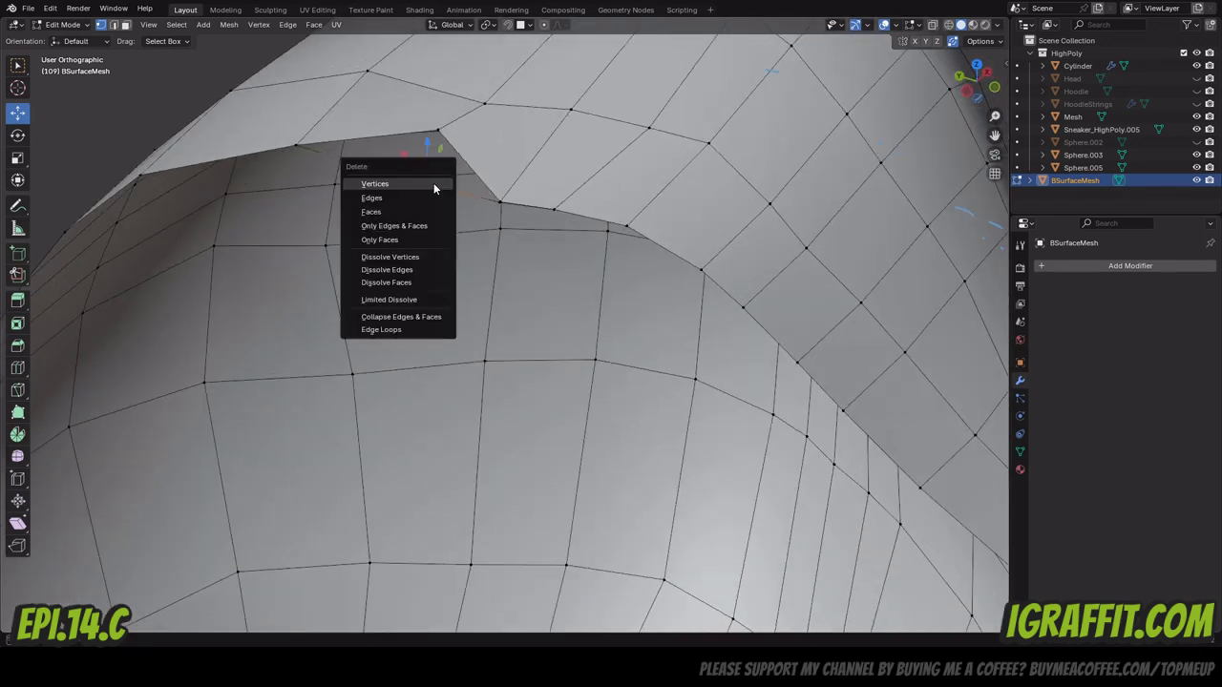
click(434, 182)
Move the adjacent seam vertex aside and delete the stray duplicate vertex left in its place.
click(502, 201)
drag(508, 199, 553, 162)
click(502, 201)
key(x)
click(502, 201)
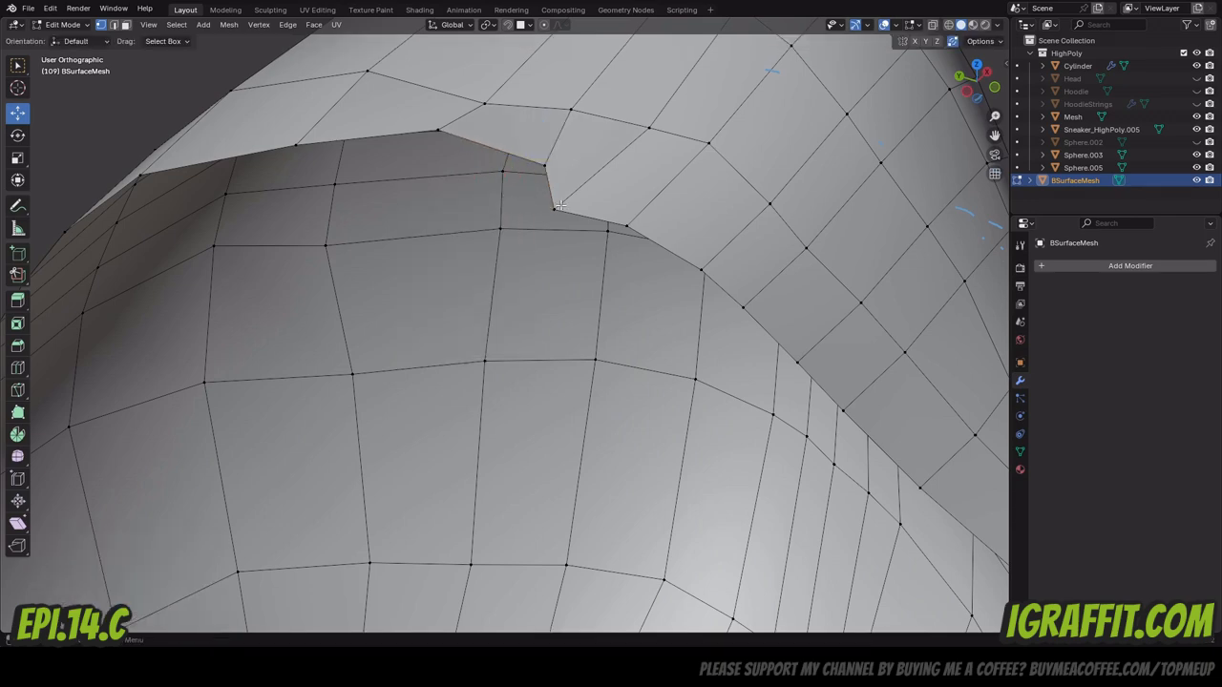
Pull the third seam vertex off its spot, and shift the two offset vertices above it along X toward the centre line.
drag(553, 207, 581, 195)
drag(980, 96, 959, 93)
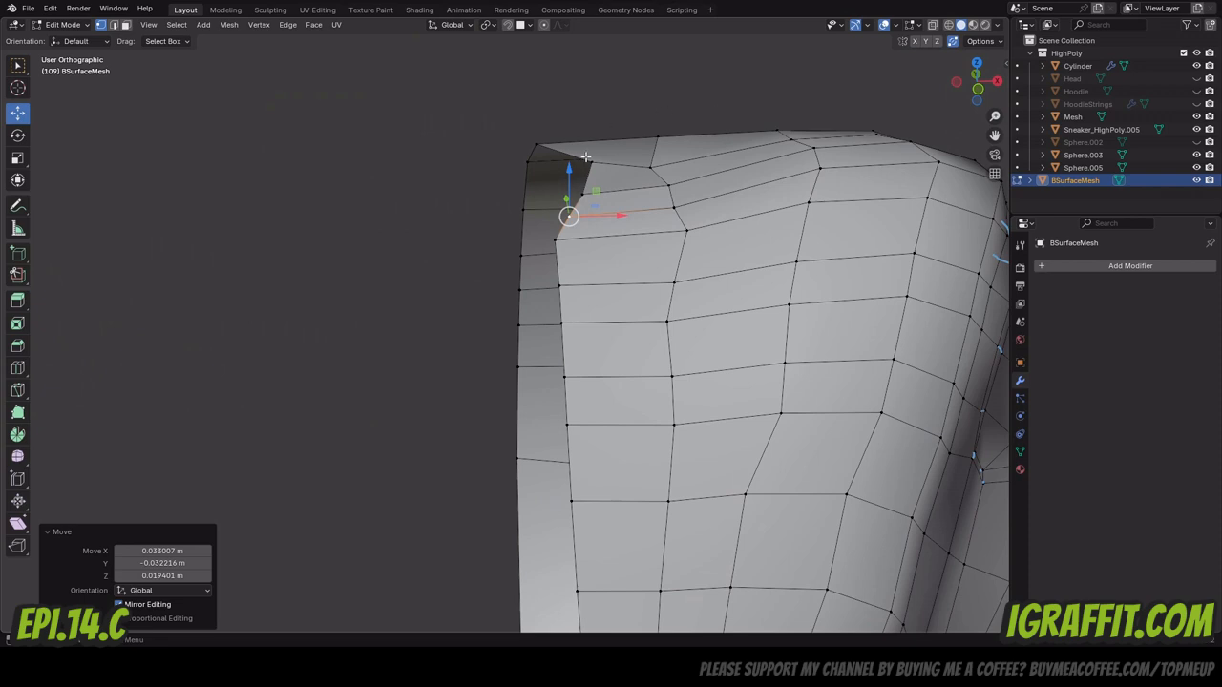
click(591, 160)
shift+click(583, 194)
drag(618, 177, 579, 216)
From the side, lower the three displaced seam vertices along Z toward the head's profile.
click(978, 91)
drag(976, 82, 1097, 88)
click(408, 216)
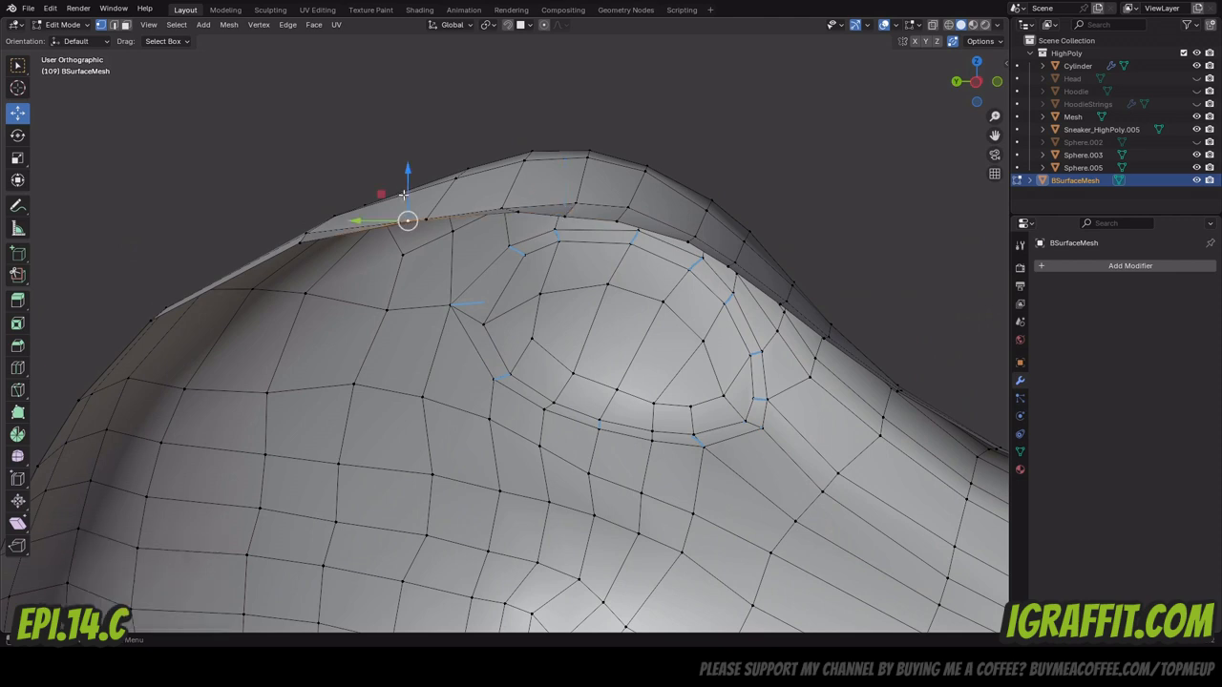
drag(406, 192, 407, 208)
click(520, 214)
drag(518, 193, 478, 230)
click(565, 215)
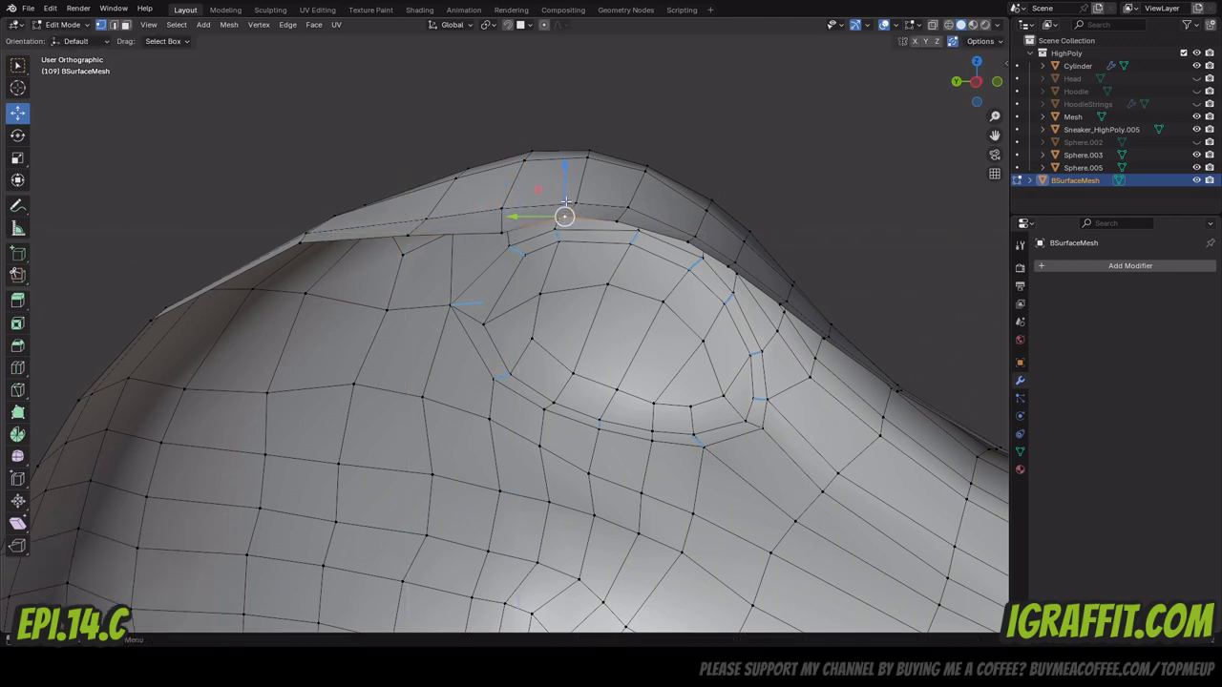
drag(565, 201, 504, 204)
Raise the same three seam vertices slightly along Z to smooth the profile, the last one by about 0.012 m.
click(504, 232)
click(422, 223)
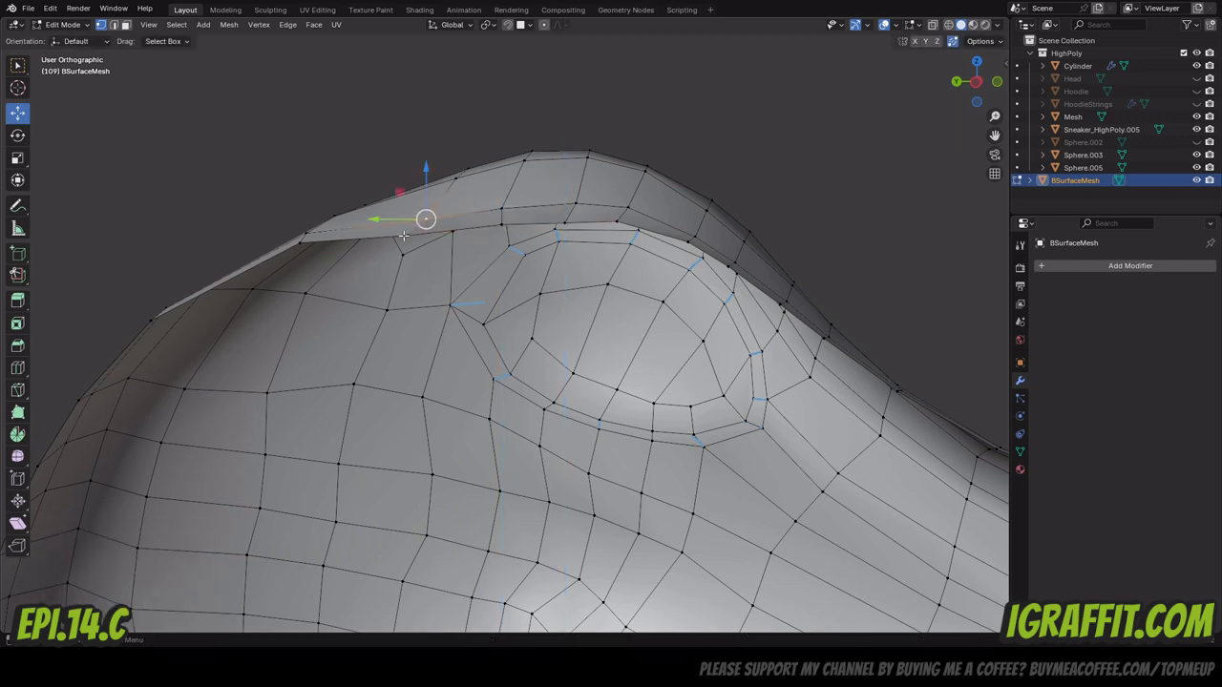
click(409, 233)
drag(408, 196, 412, 186)
click(503, 221)
drag(502, 200, 564, 193)
click(564, 220)
Add a Mirror modifier to the half head on the X axis with Clipping enabled.
scroll(647, 178, down, 4)
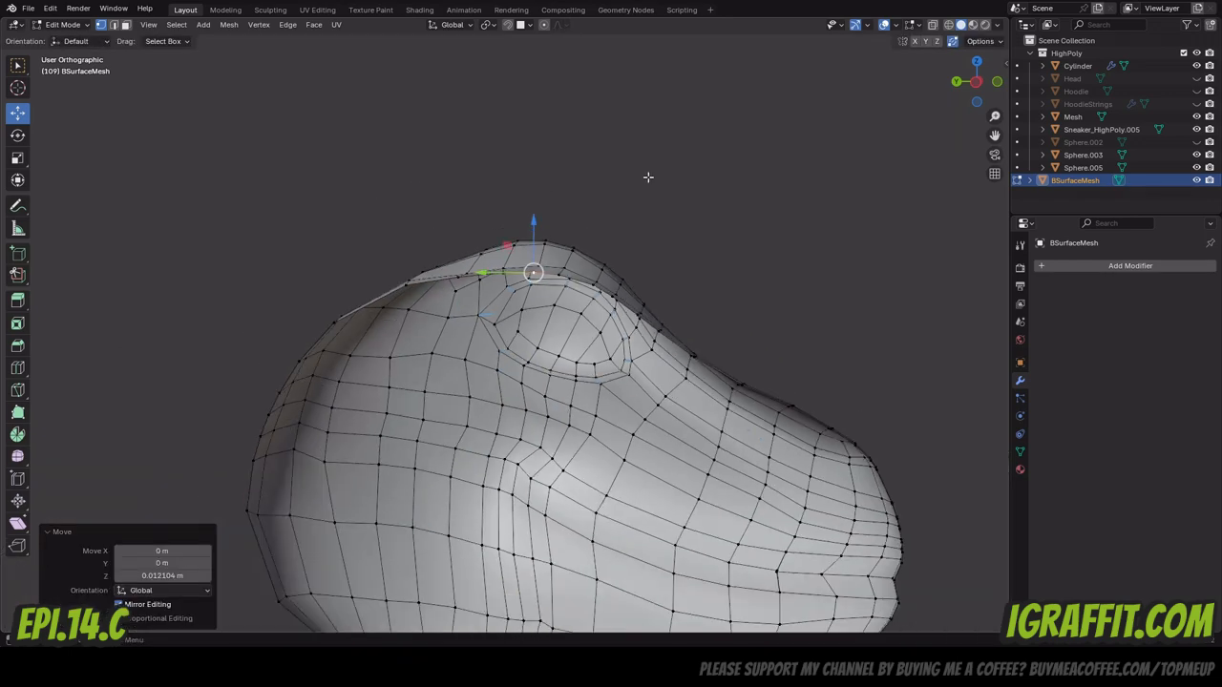
drag(982, 86, 905, 123)
click(1136, 265)
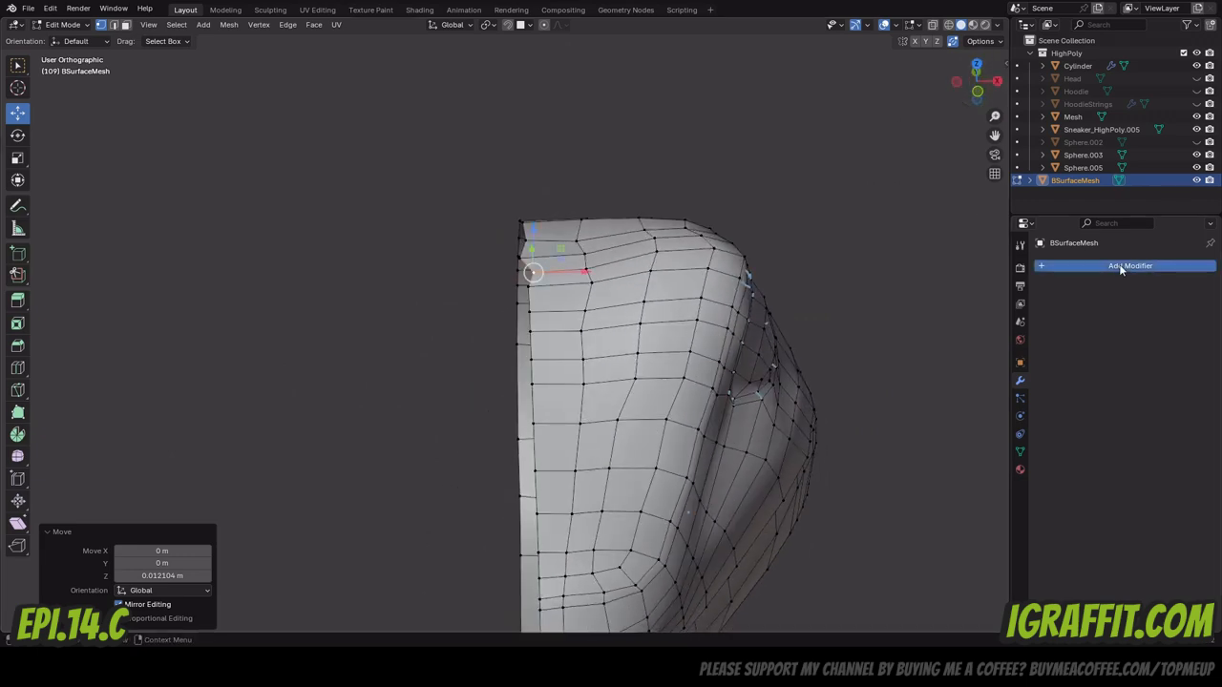
key(space)
text(mir)
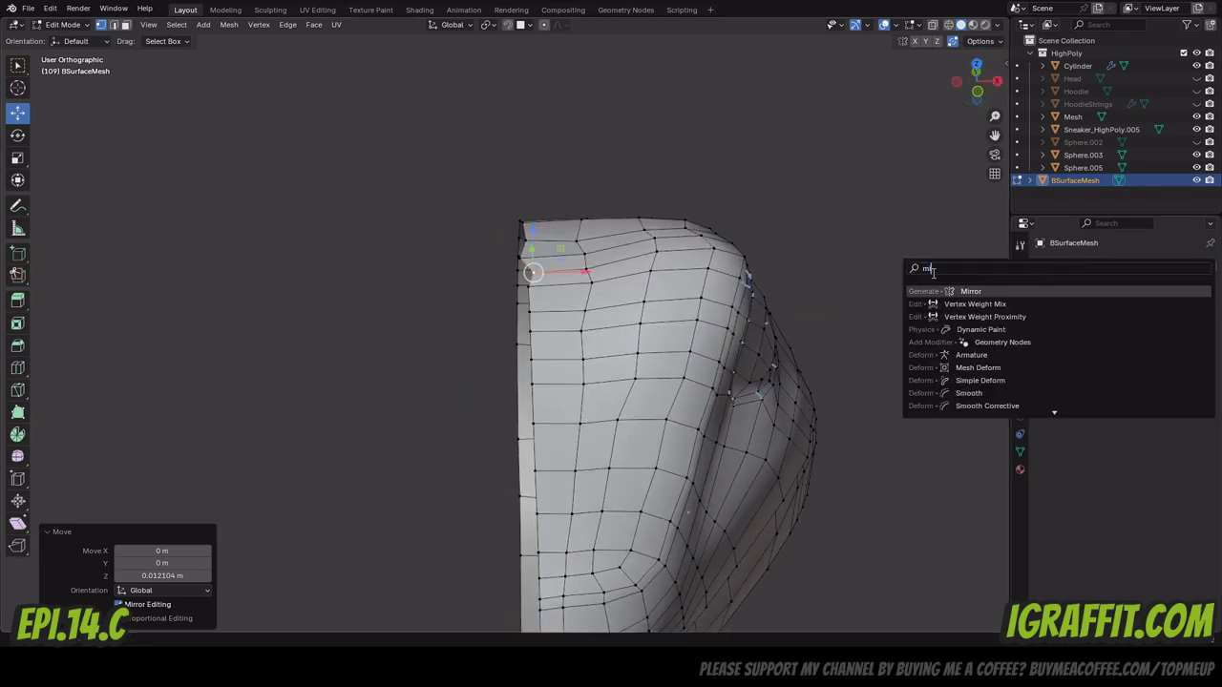
click(984, 289)
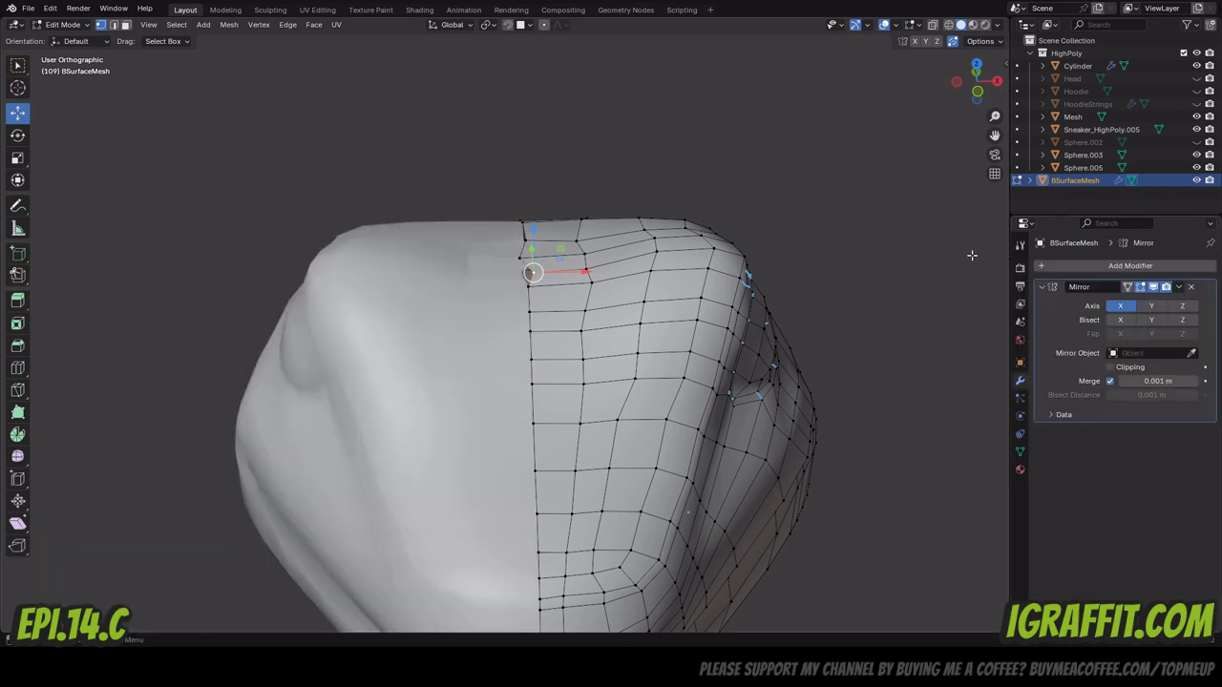
Close the seam gaps by shifting the centre edge loop about 0.038 m along X and scaling it by -0.624 in X.
alt+click(527, 309)
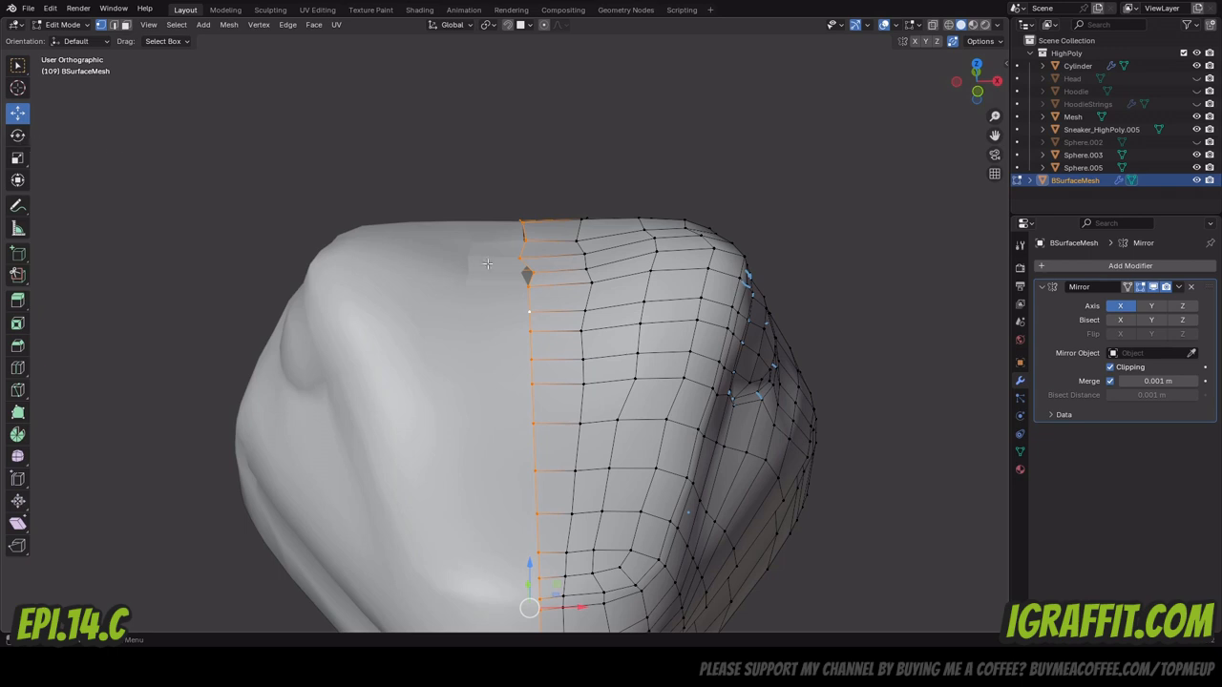
mouse_move(575, 604)
mouse_down()
mouse_move(600, 601)
mouse_move(556, 593)
mouse_move(586, 595)
mouse_up()
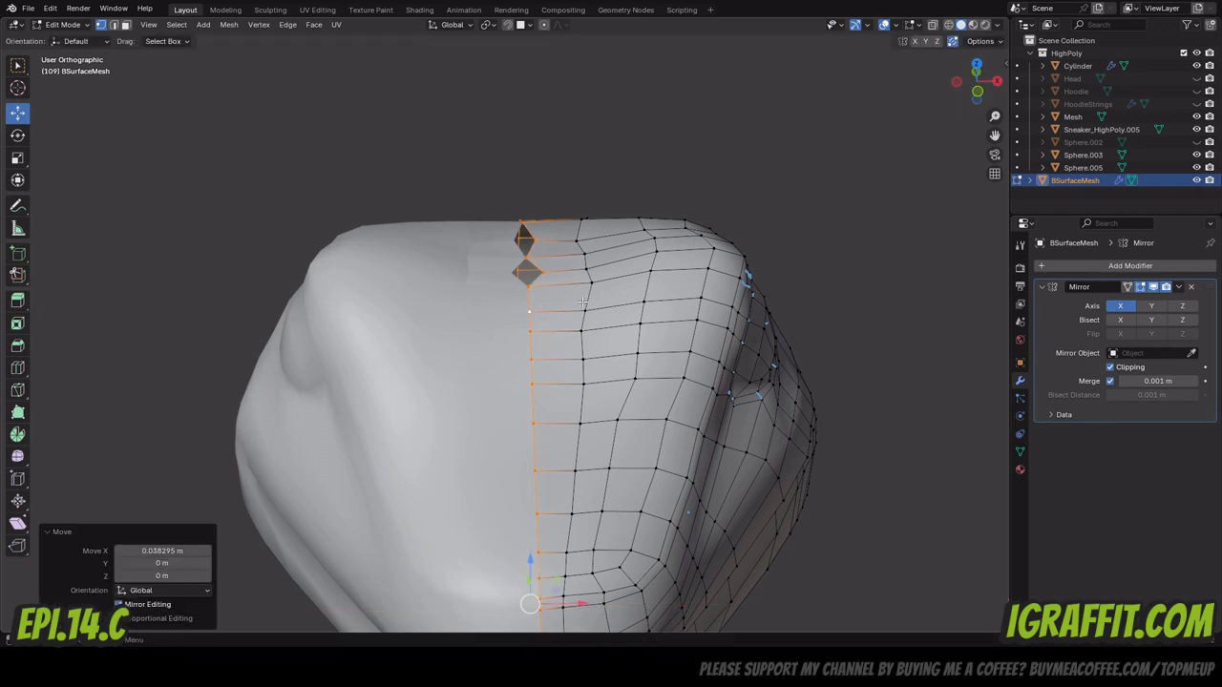
click(19, 159)
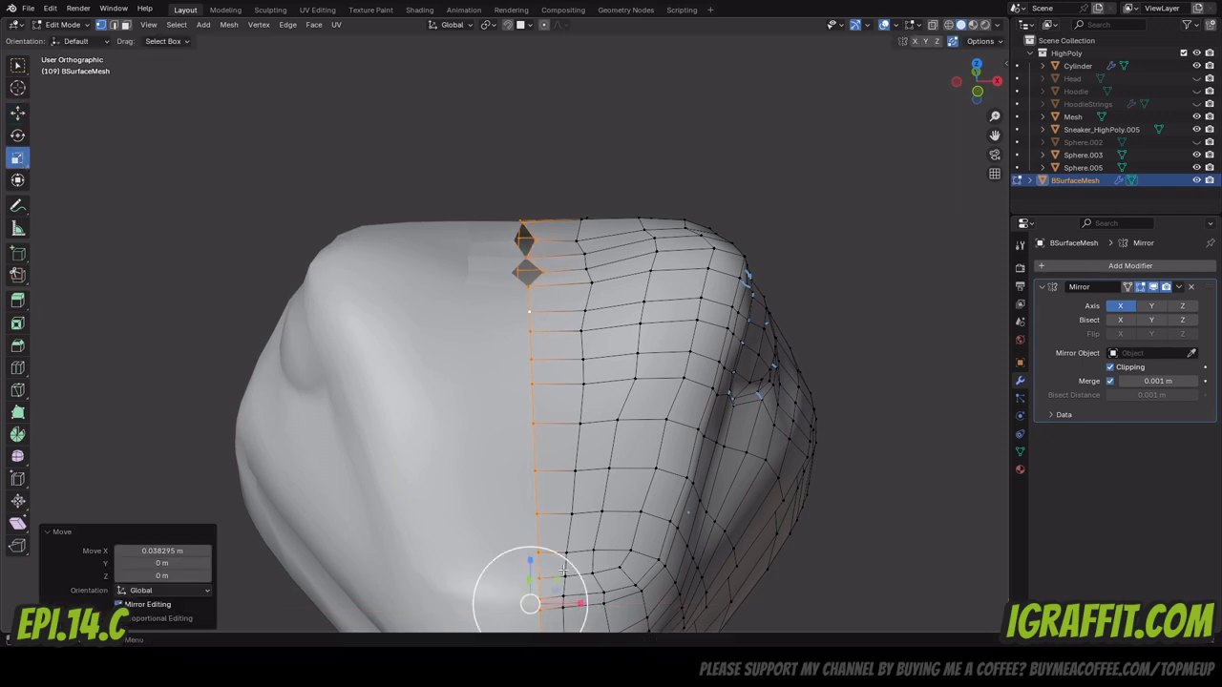
drag(577, 603, 495, 602)
drag(577, 604, 522, 601)
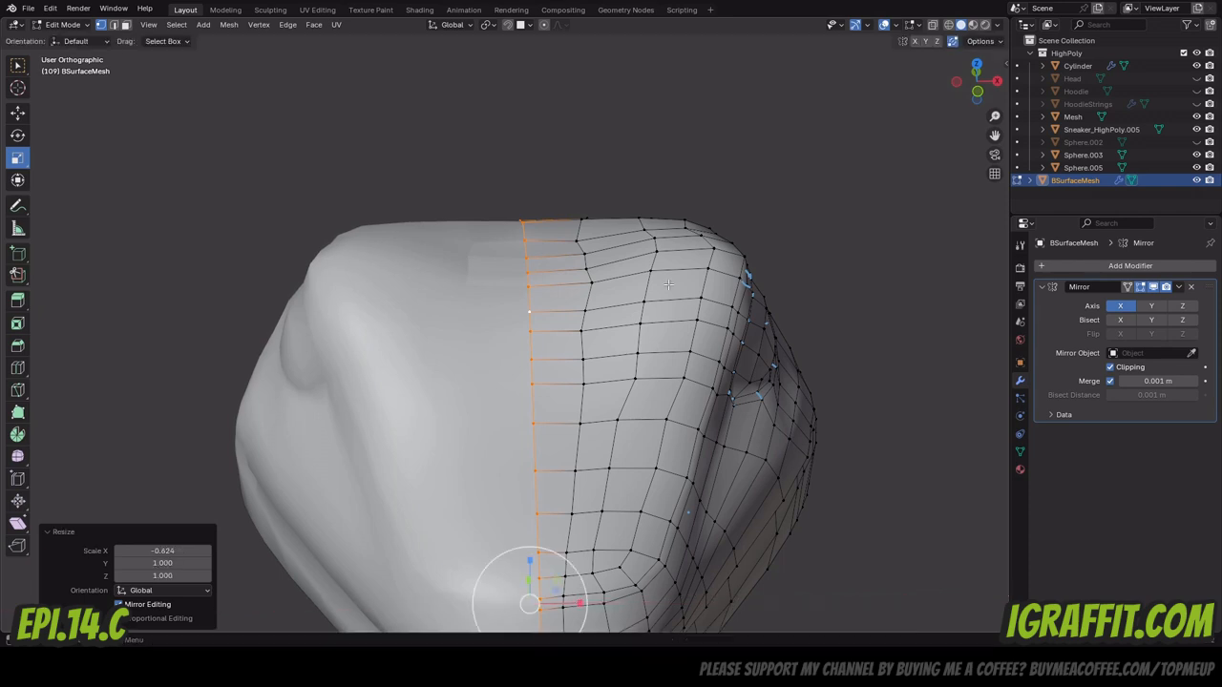
Deselect the mesh, switch to Object Mode and examine the mirrored head's shading from several angles.
scroll(664, 271, down, 2)
drag(973, 86, 972, 15)
click(777, 239)
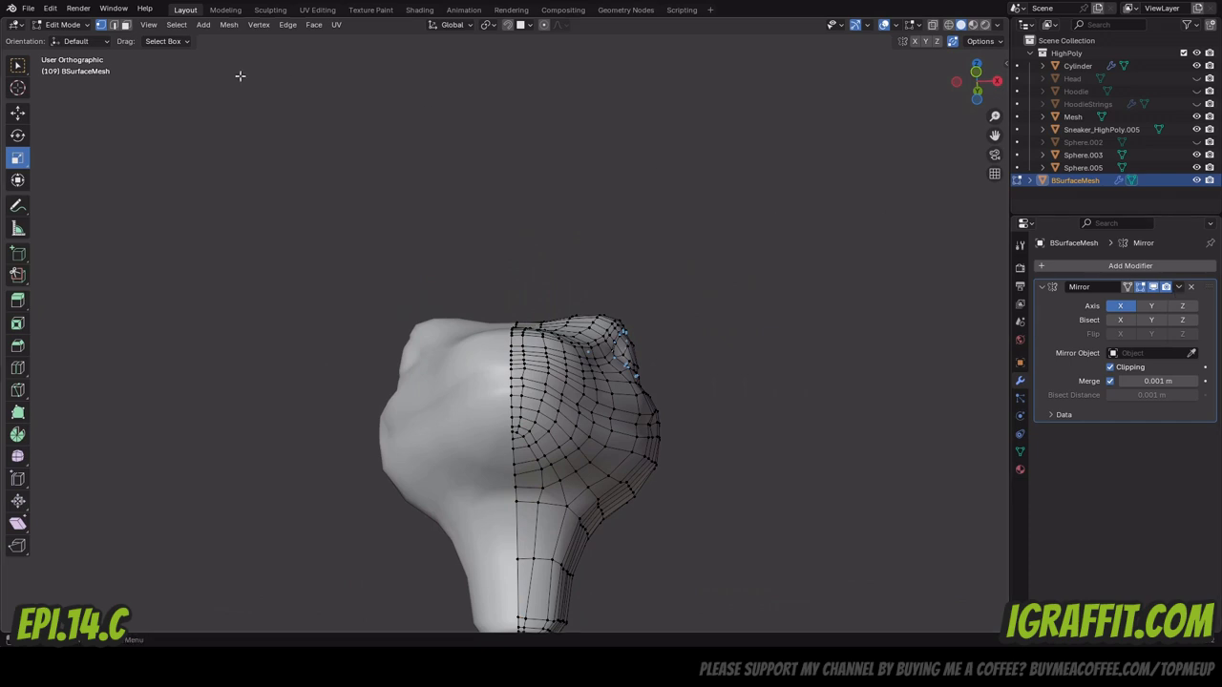
click(62, 24)
click(57, 42)
click(548, 181)
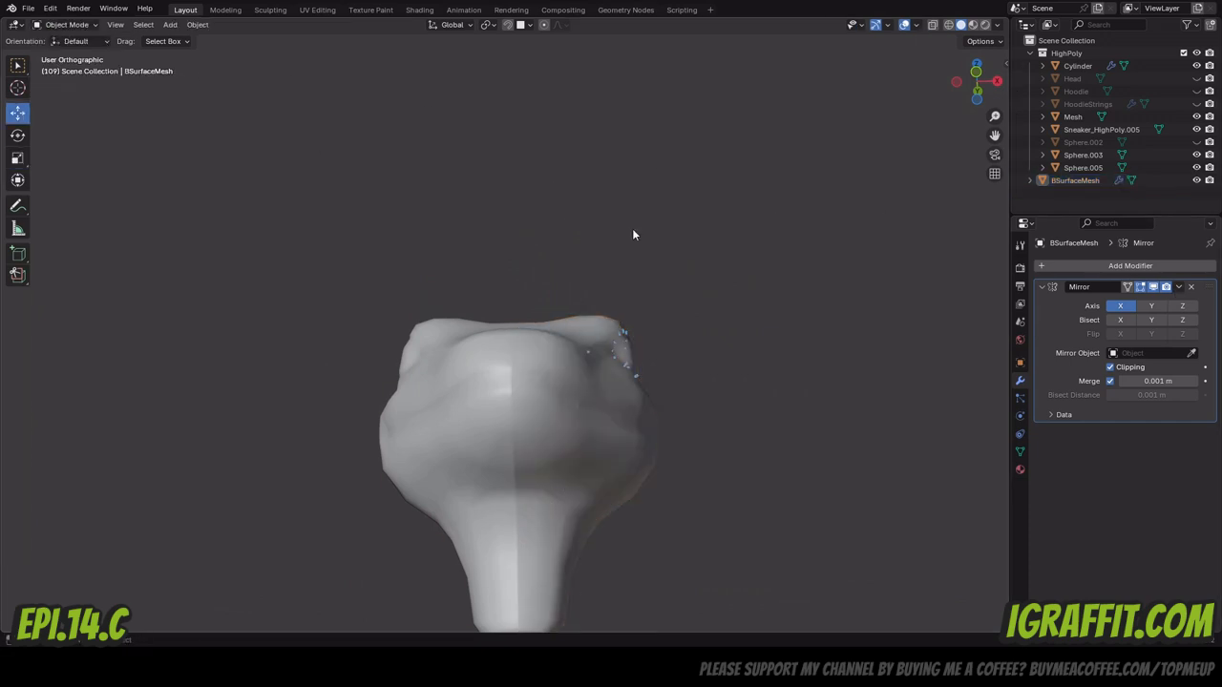
scroll(697, 244, down, 3)
drag(976, 68, 945, 105)
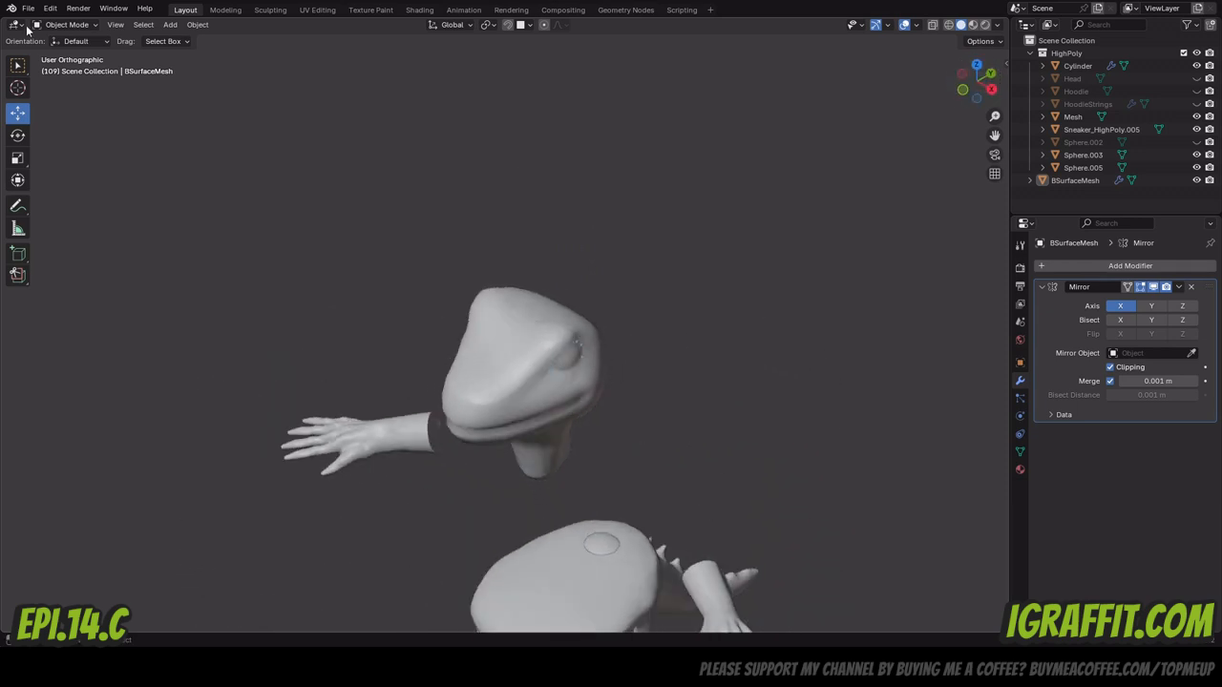
Return to Edit Mode, select the whole head mesh and recalculate its normals to the outside.
click(63, 24)
click(59, 38)
key(a)
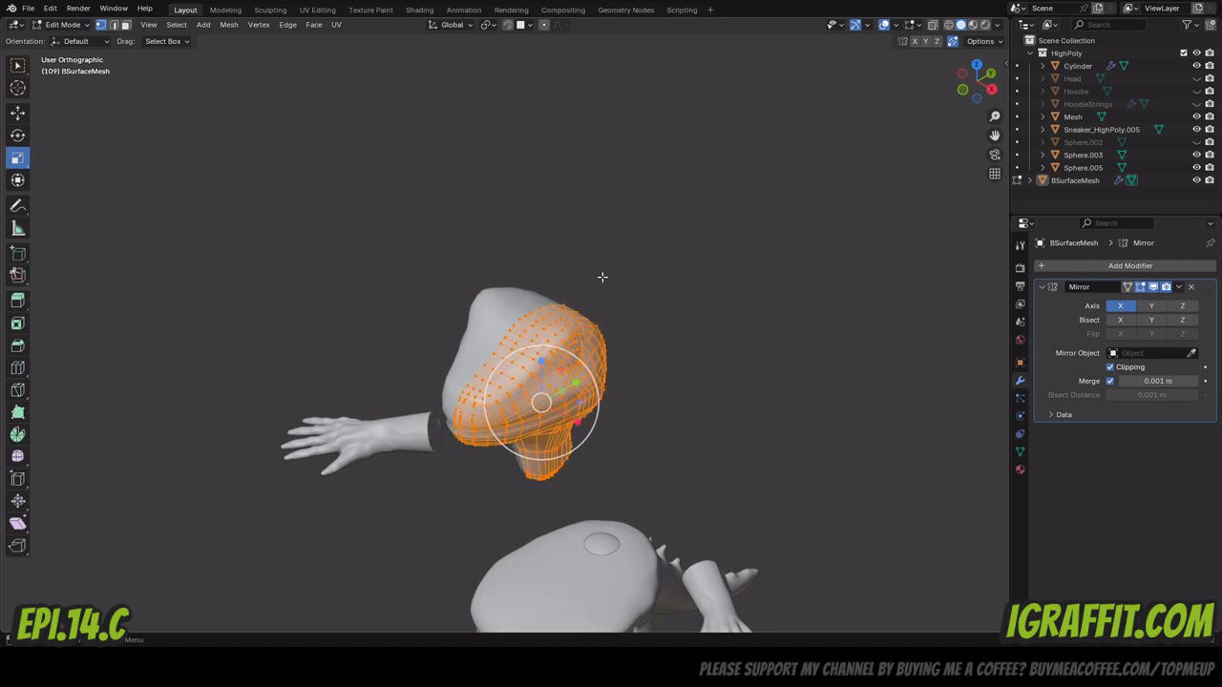
click(228, 26)
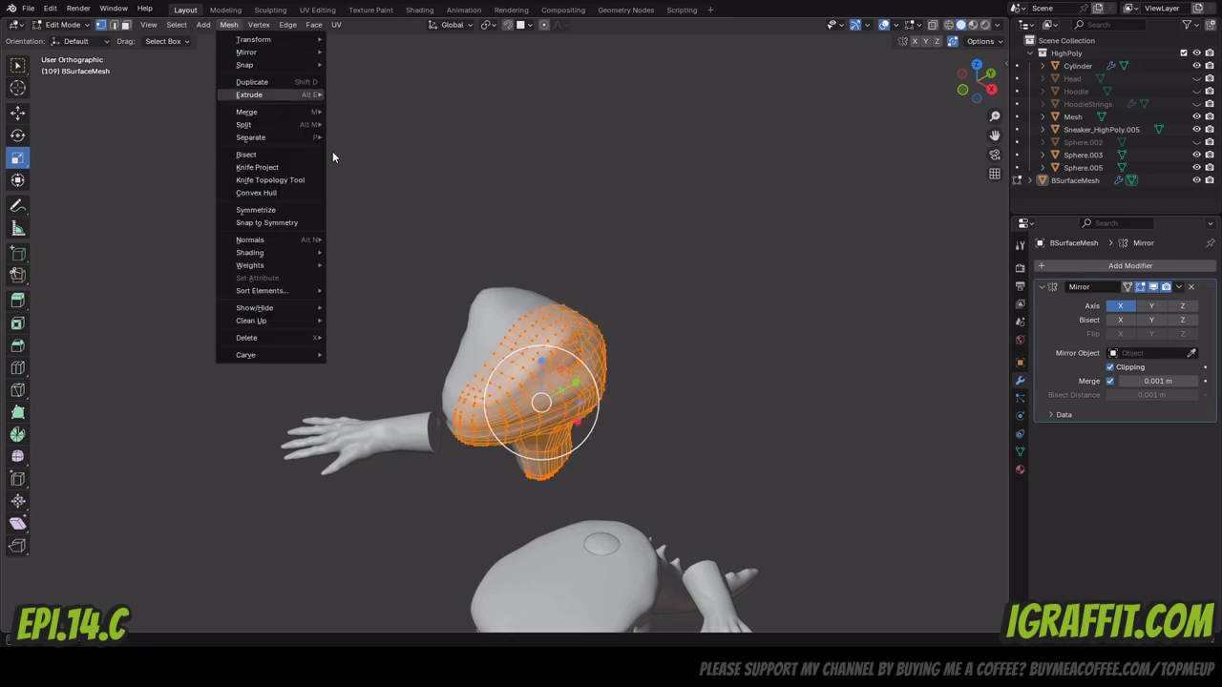
mouse_move(291, 241)
click(380, 252)
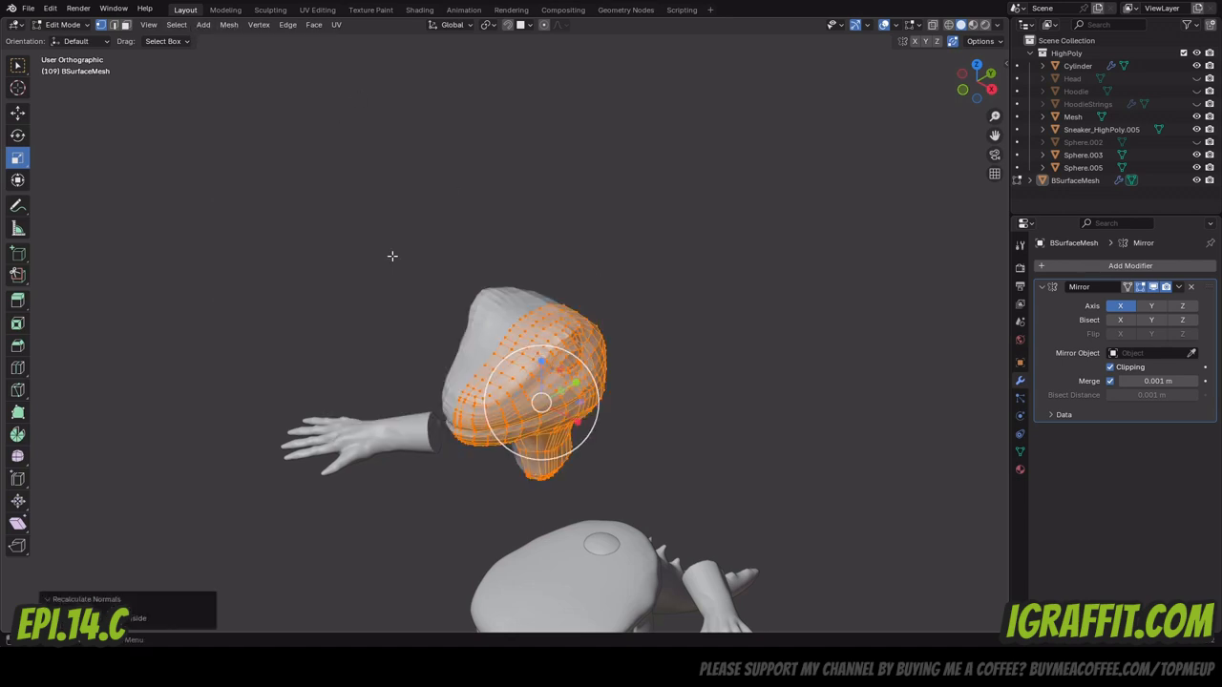
drag(987, 91, 1046, 31)
scroll(675, 342, up, 3)
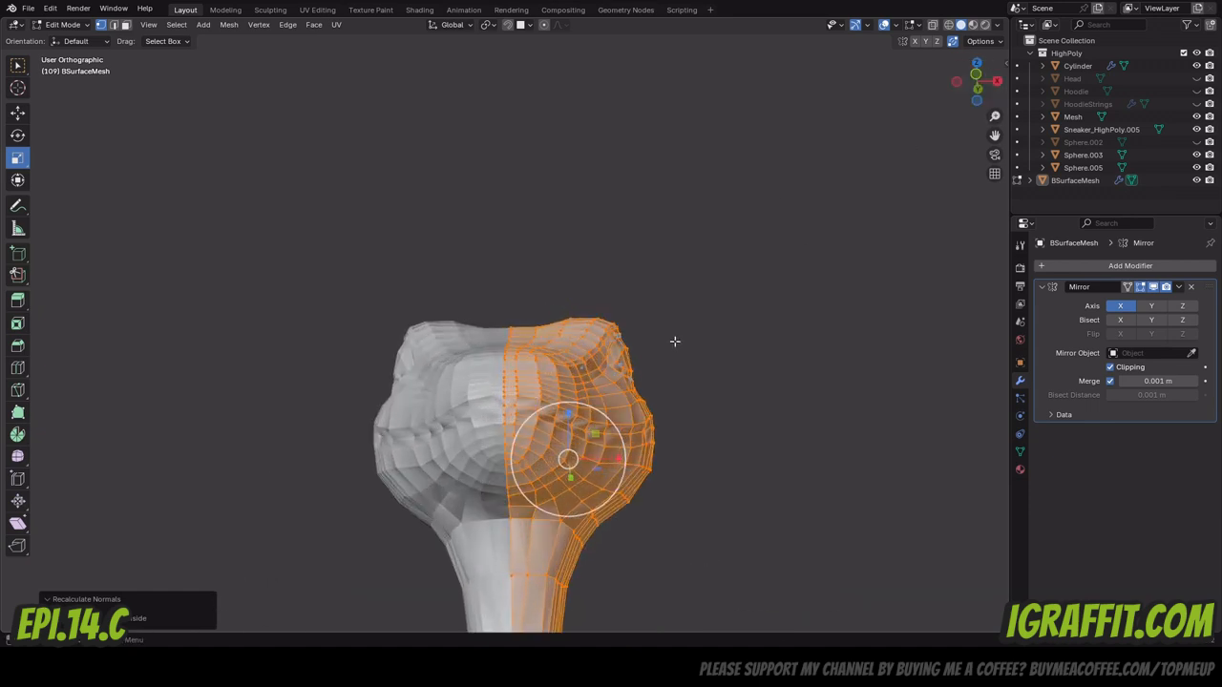
Undo the last normals recalculation on the head mesh and view the head from the front.
drag(982, 80, 1092, 88)
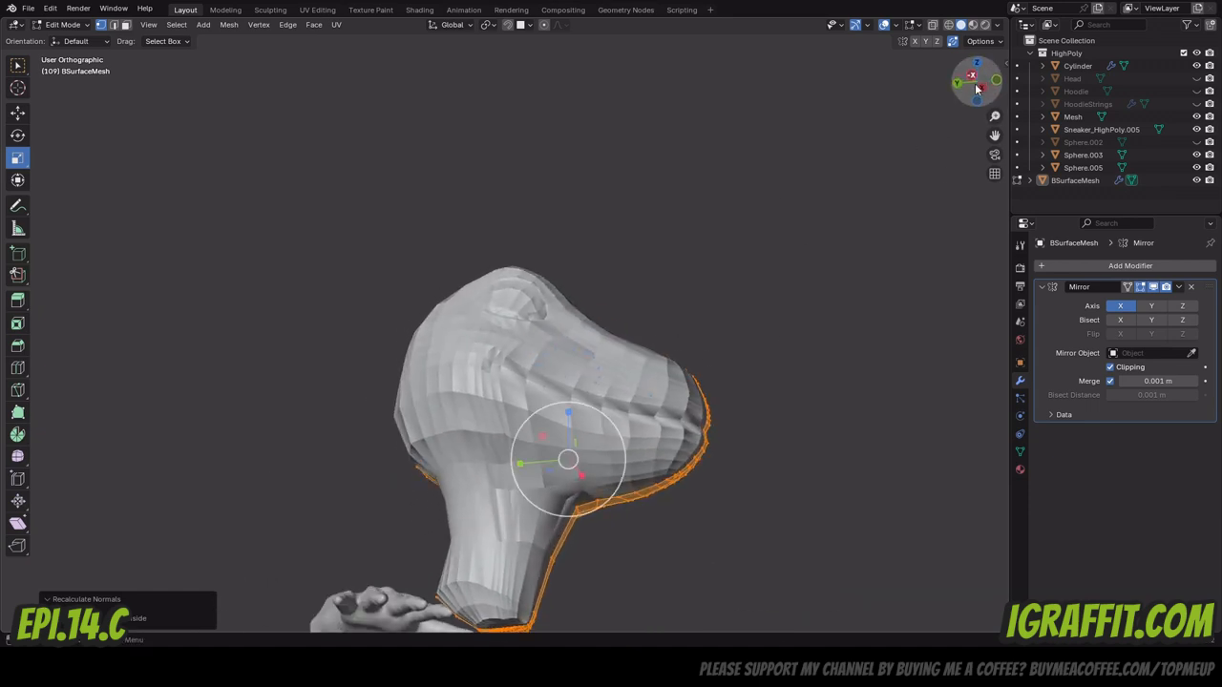
key(ctrl+z)
drag(977, 82, 897, 86)
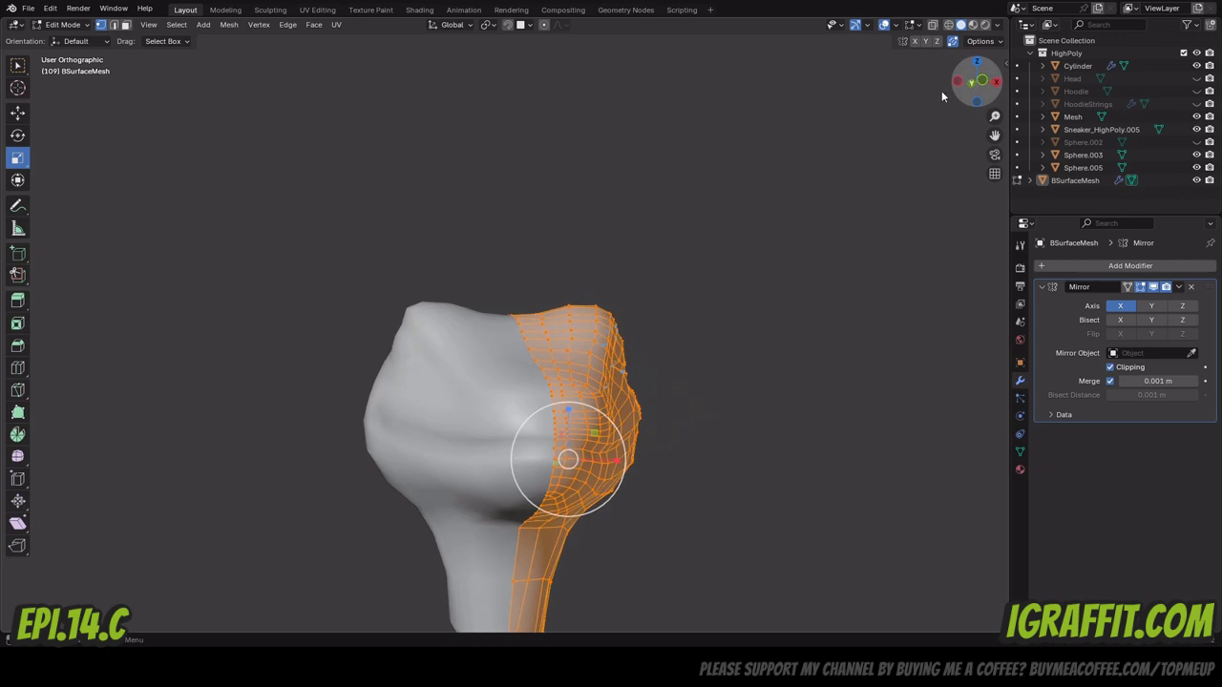
Switch to Object Mode and try to apply flat shading to the mirrored head.
click(63, 25)
click(57, 39)
right_click(543, 338)
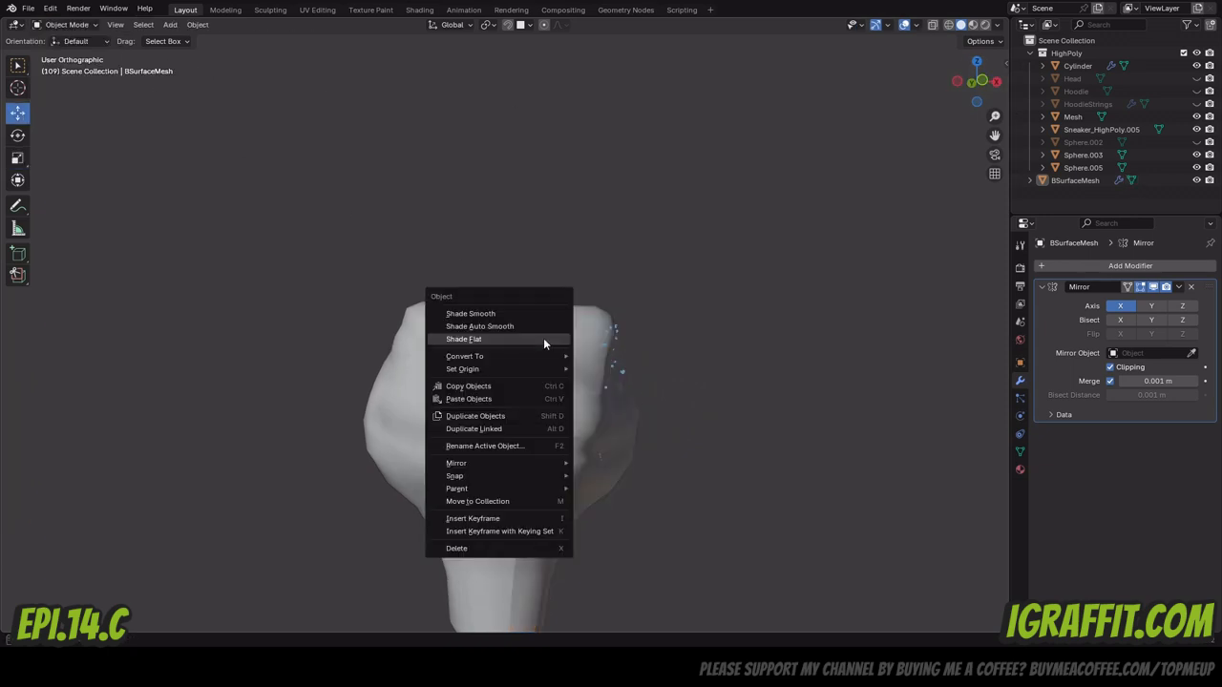
click(533, 339)
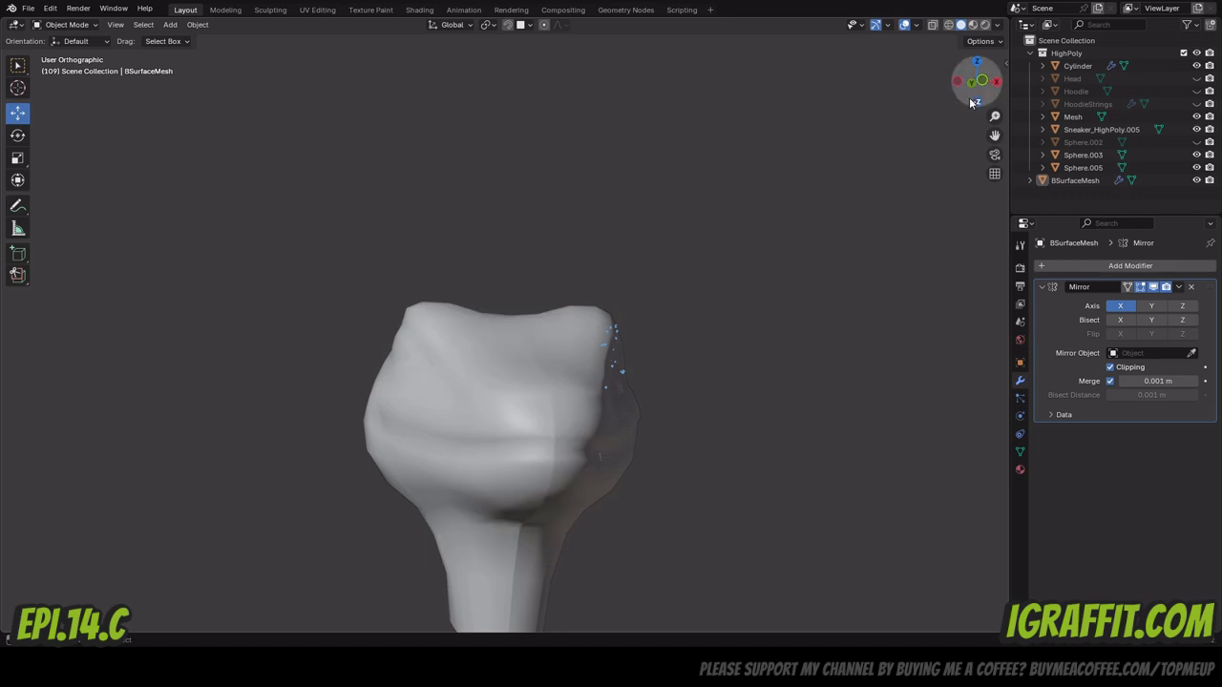
drag(976, 82, 964, 93)
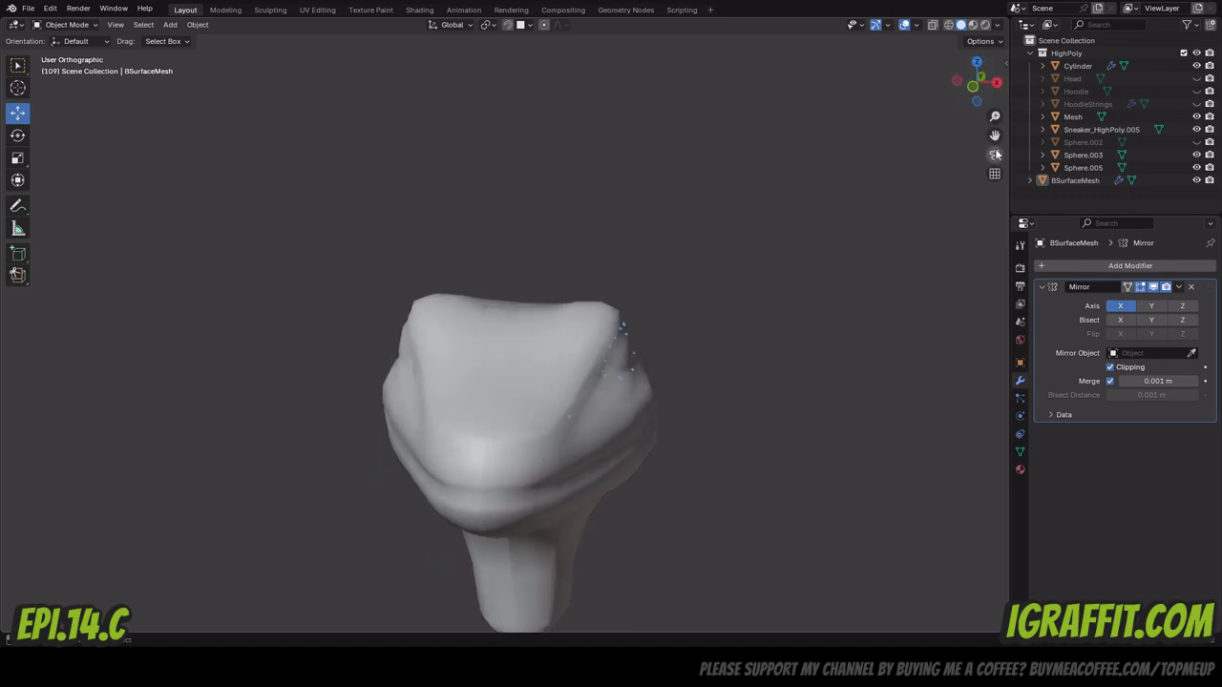
drag(994, 136, 970, 86)
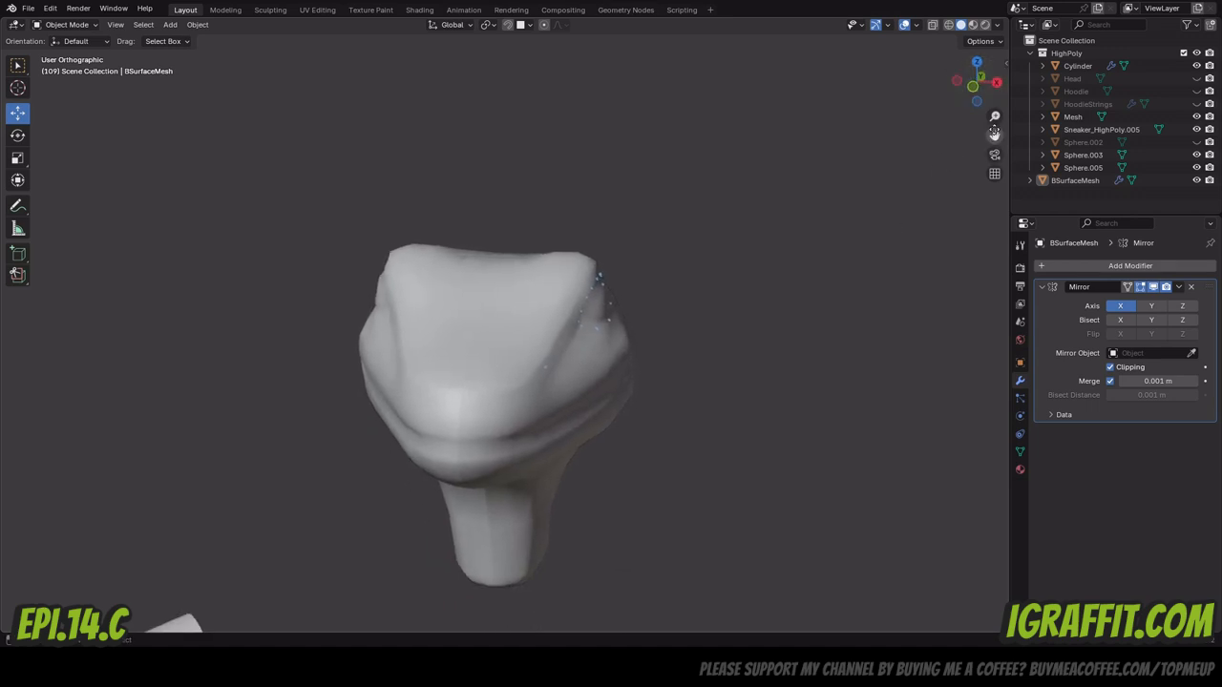
Remove the Mirror modifier from BSurfaceMesh and select the remaining half head.
click(1191, 288)
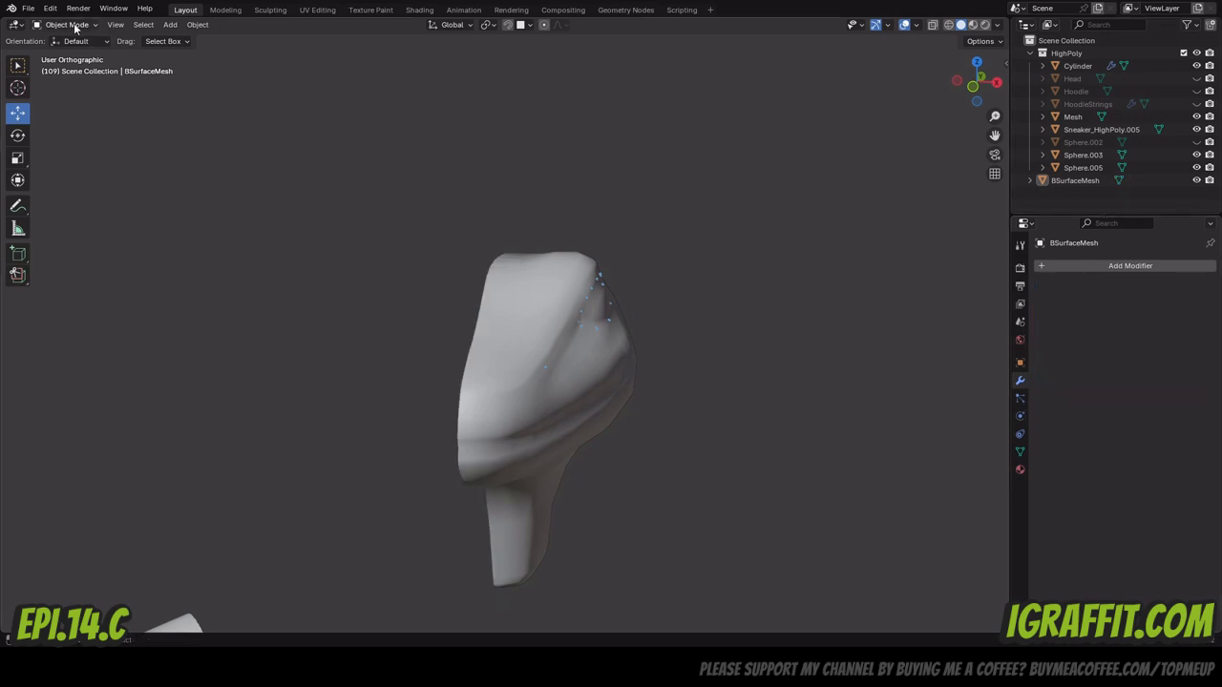
click(1079, 181)
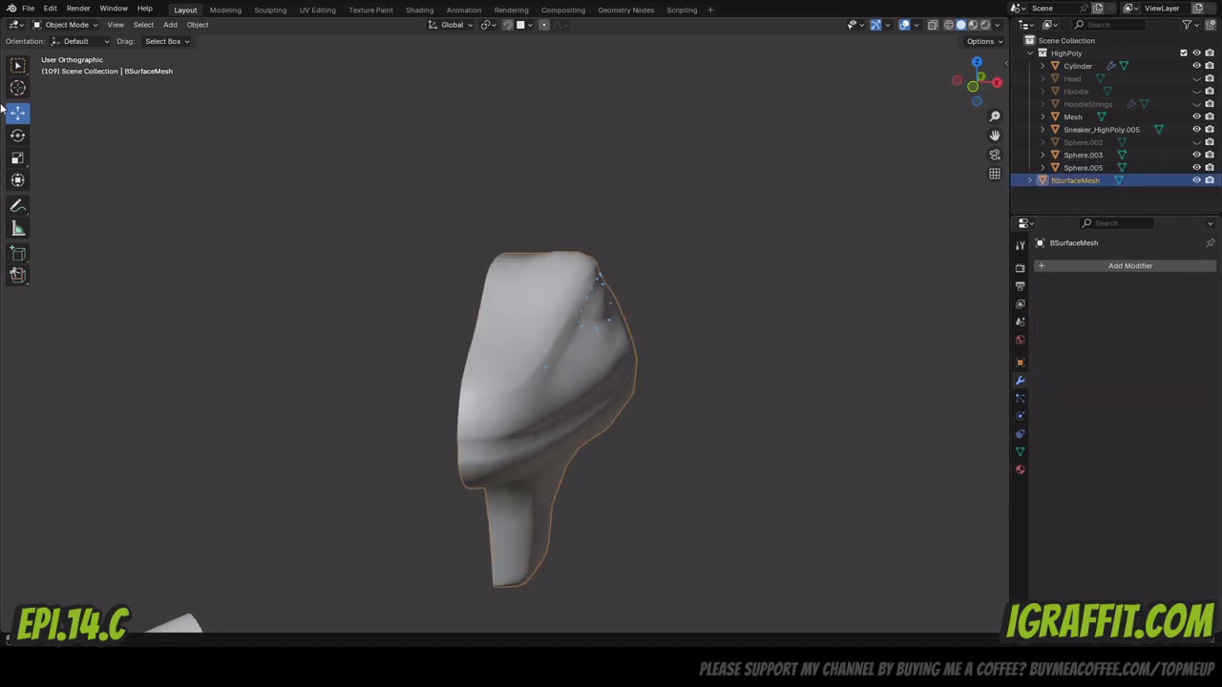
scroll(574, 240, down, 3)
scroll(574, 245, up, 3)
right_click(490, 326)
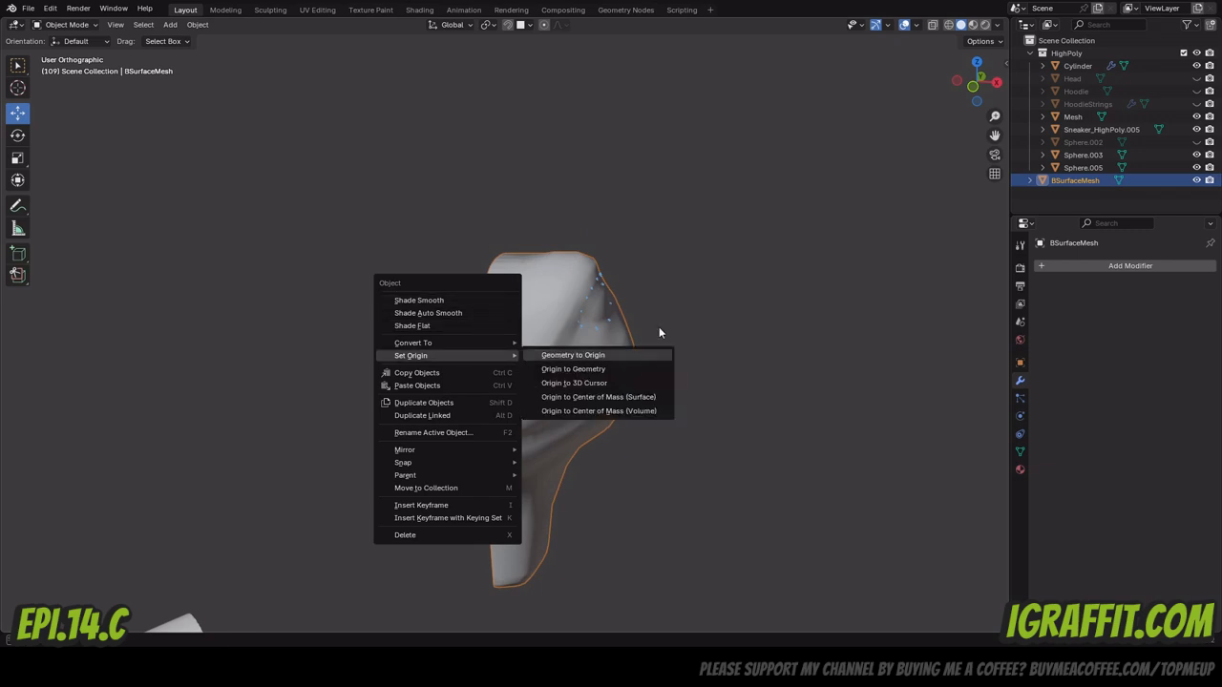
Show the half head as wireframe in the front orthographic view and enter Edit Mode.
drag(988, 87, 426, 215)
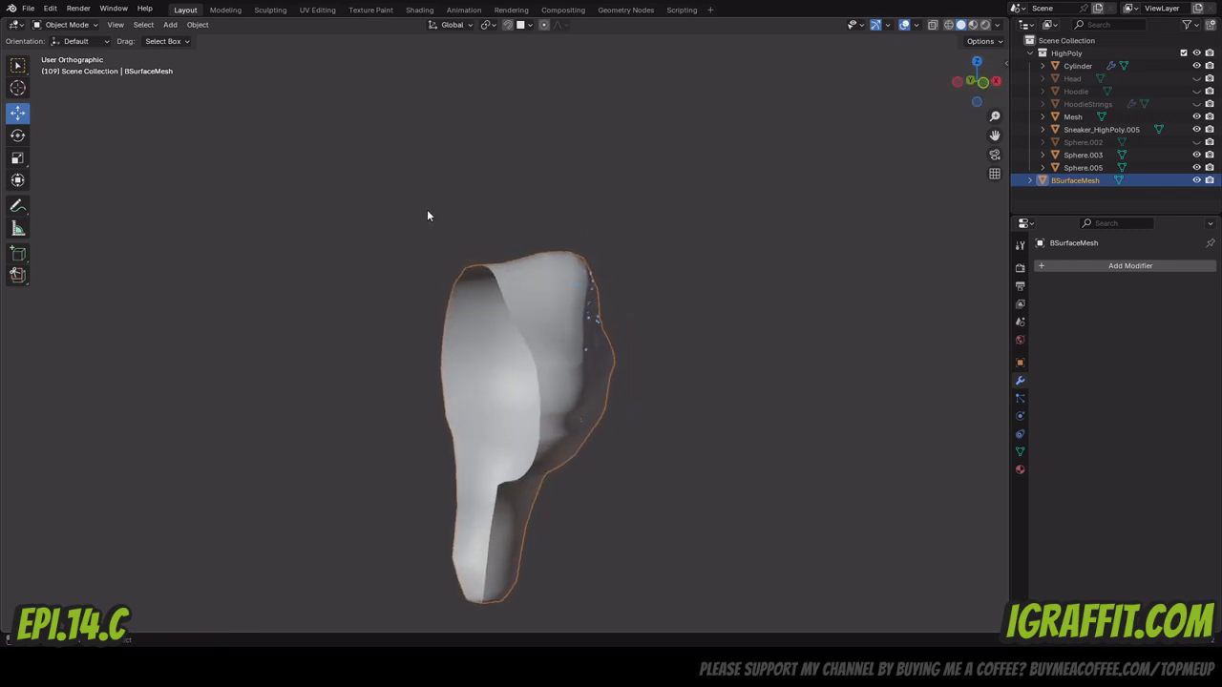
drag(993, 86, 964, 89)
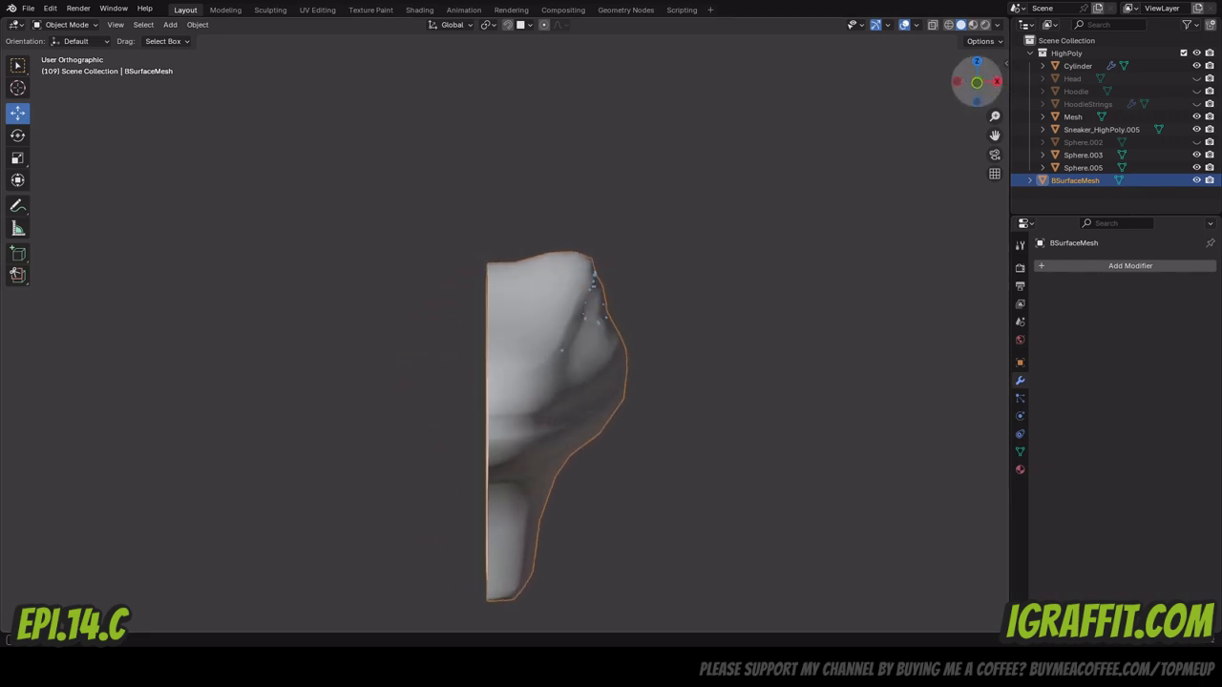
click(976, 82)
click(947, 26)
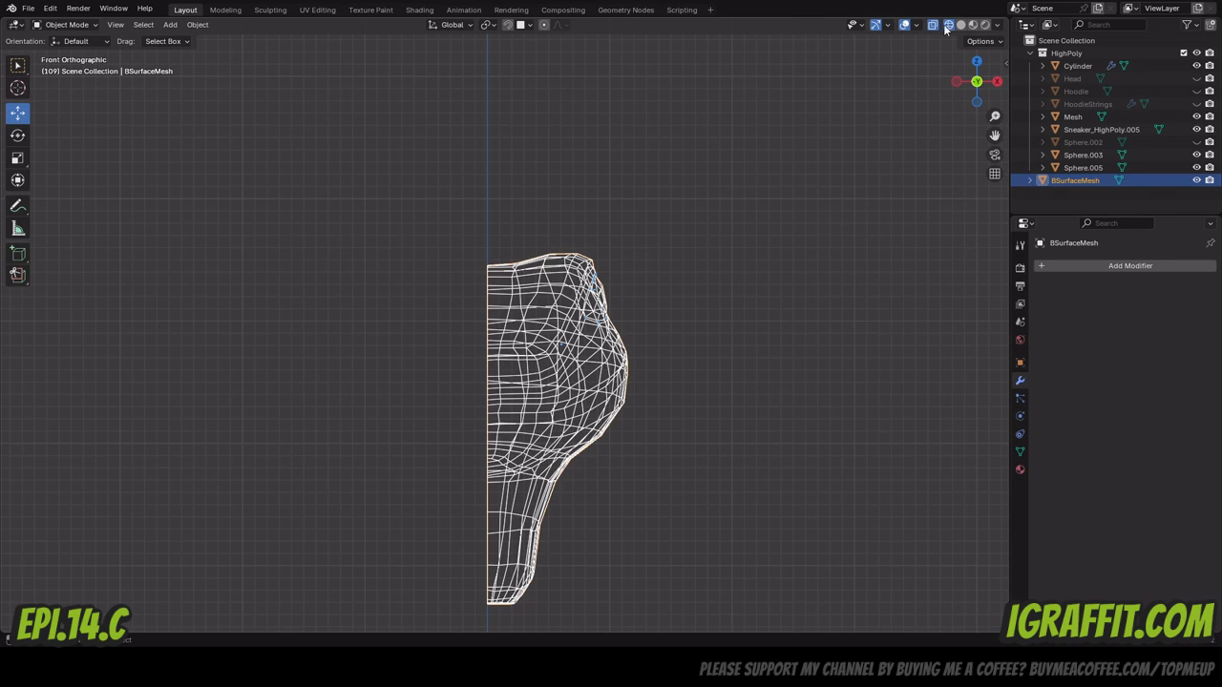
click(93, 25)
click(83, 54)
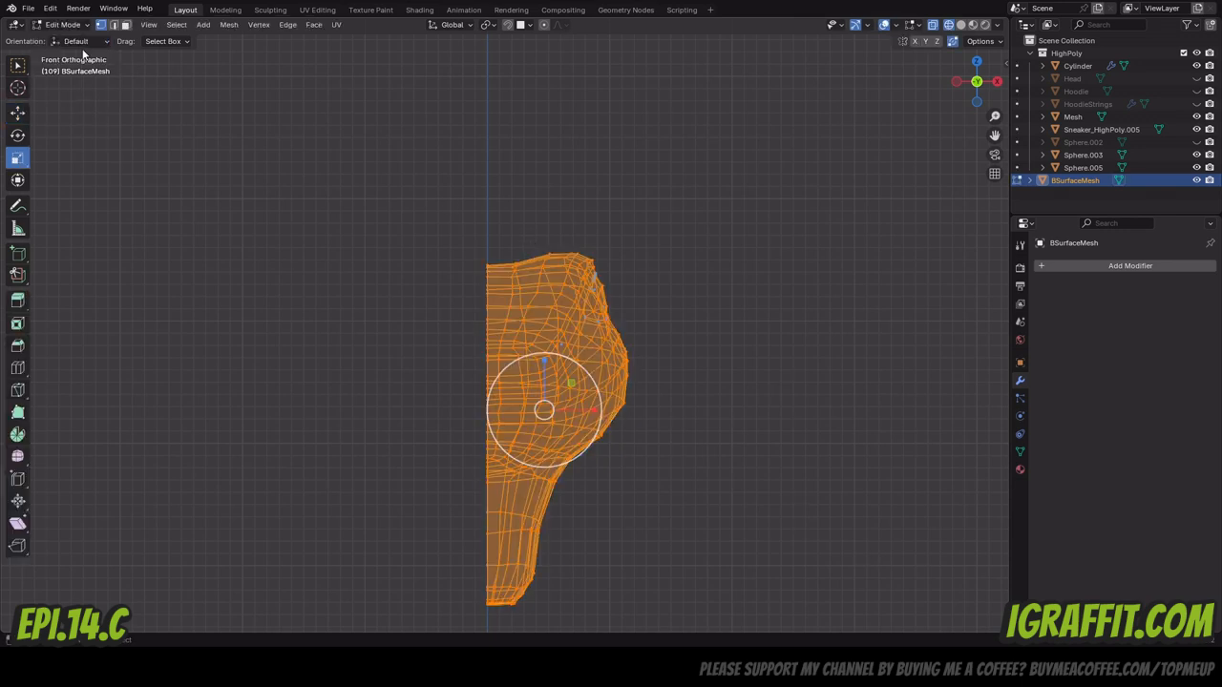
Select all vertices along the straight centre edge and merge them by distance with a merge distance of 0.07 m.
click(487, 284)
click(442, 220)
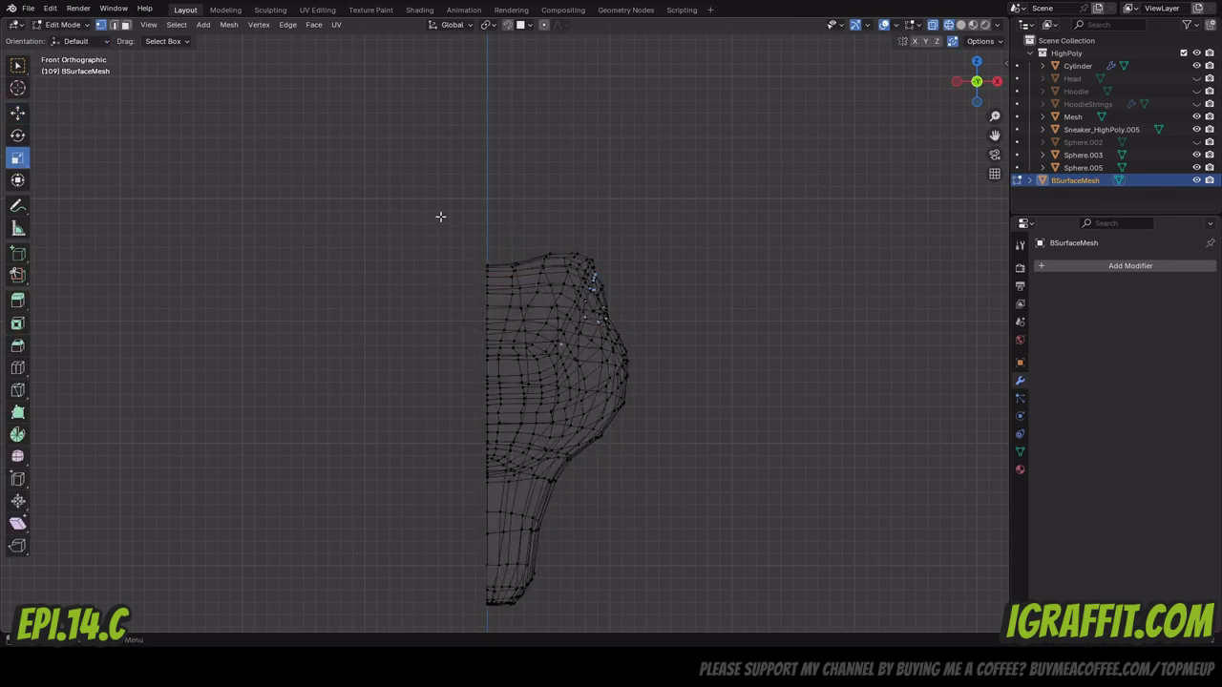
drag(438, 208, 488, 646)
drag(976, 82, 288, 489)
right_click(466, 397)
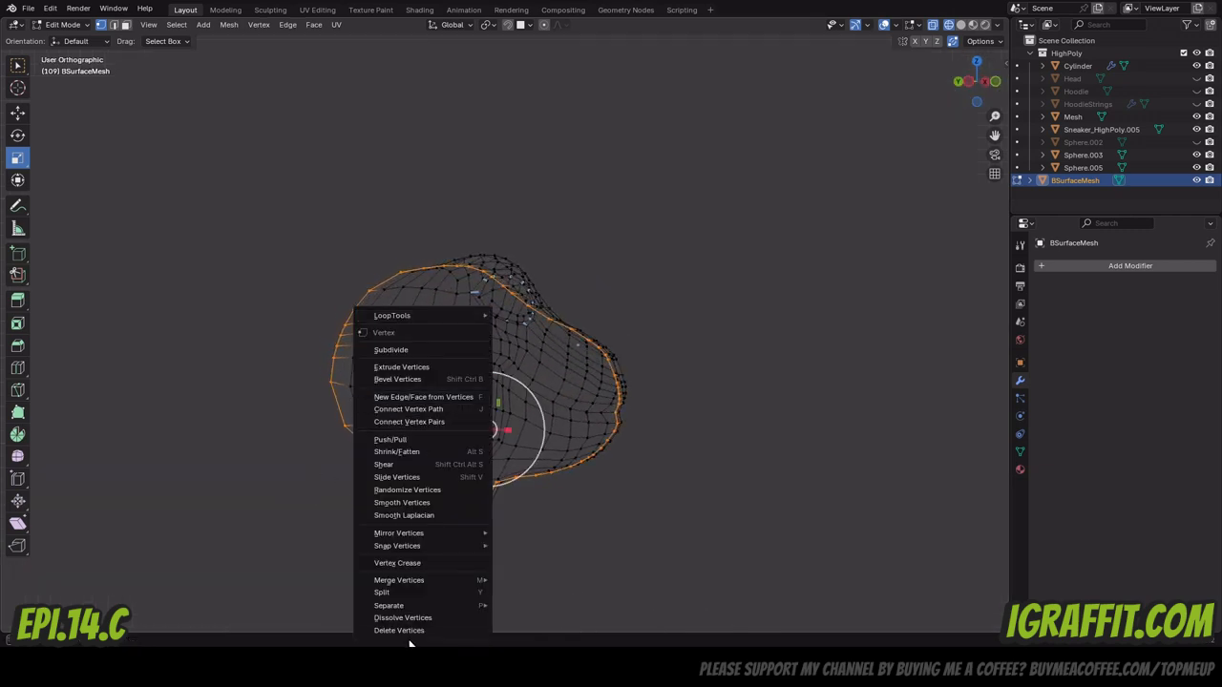
mouse_move(438, 579)
click(569, 577)
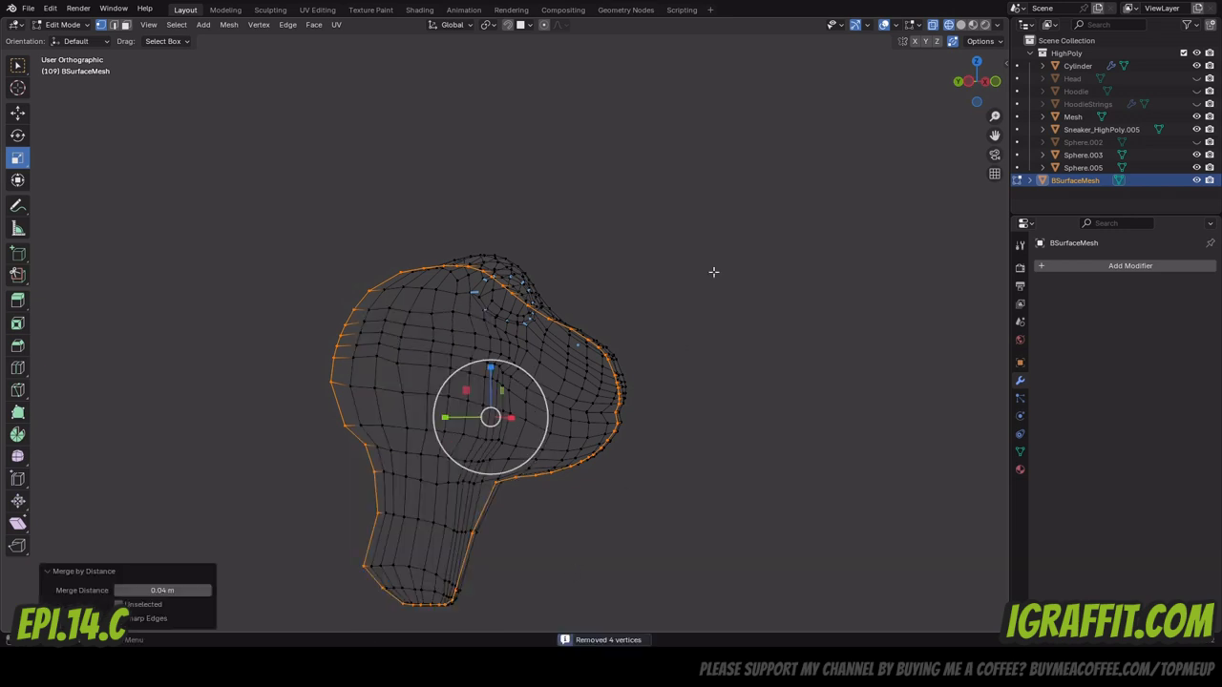
drag(201, 592, 210, 592)
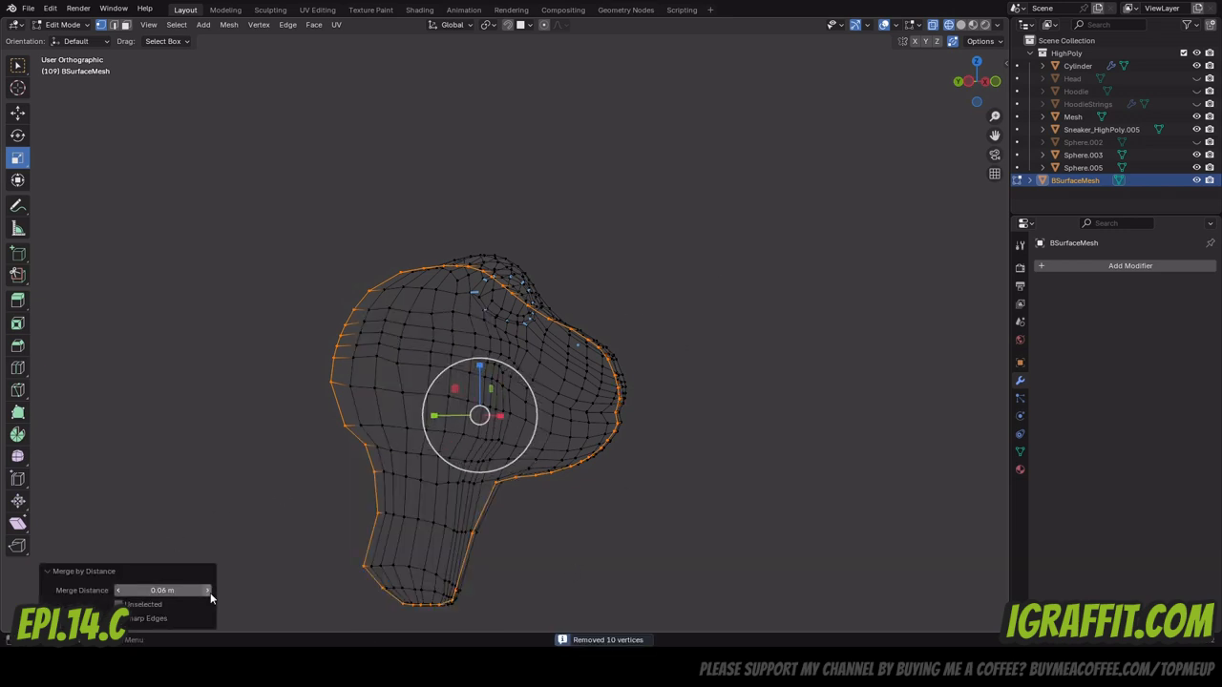
click(209, 592)
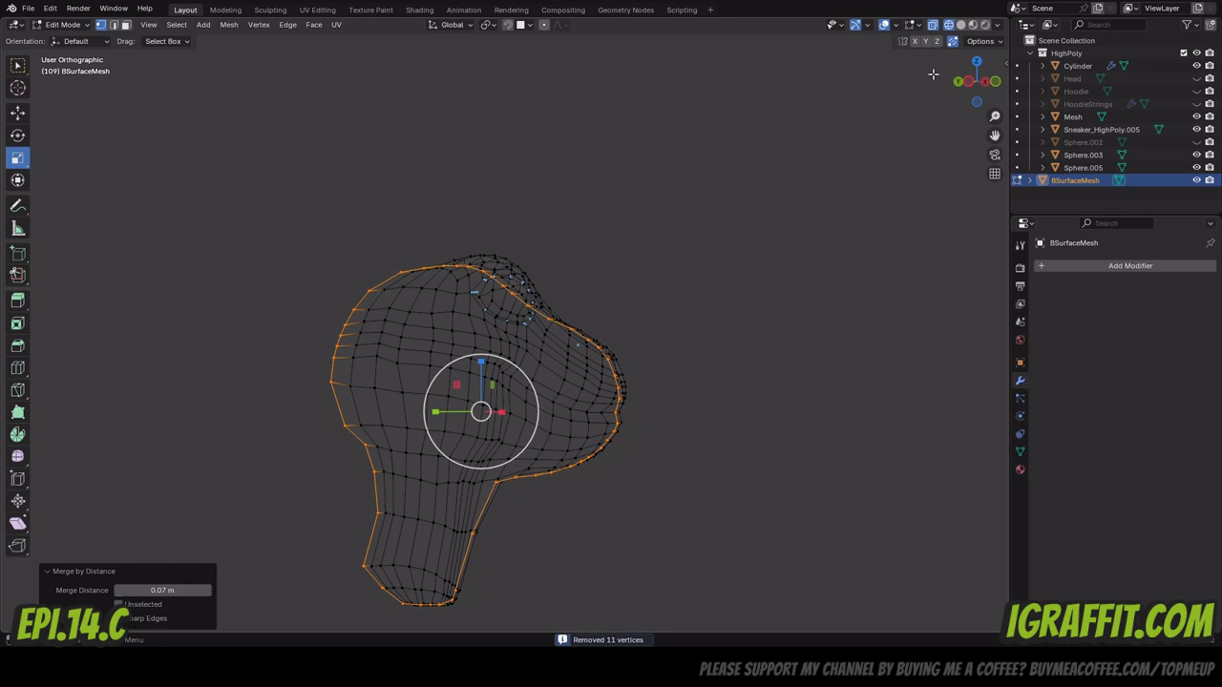
Return to solid shading and examine the merged centre edge at the bottom end of the neck.
drag(975, 81, 942, 80)
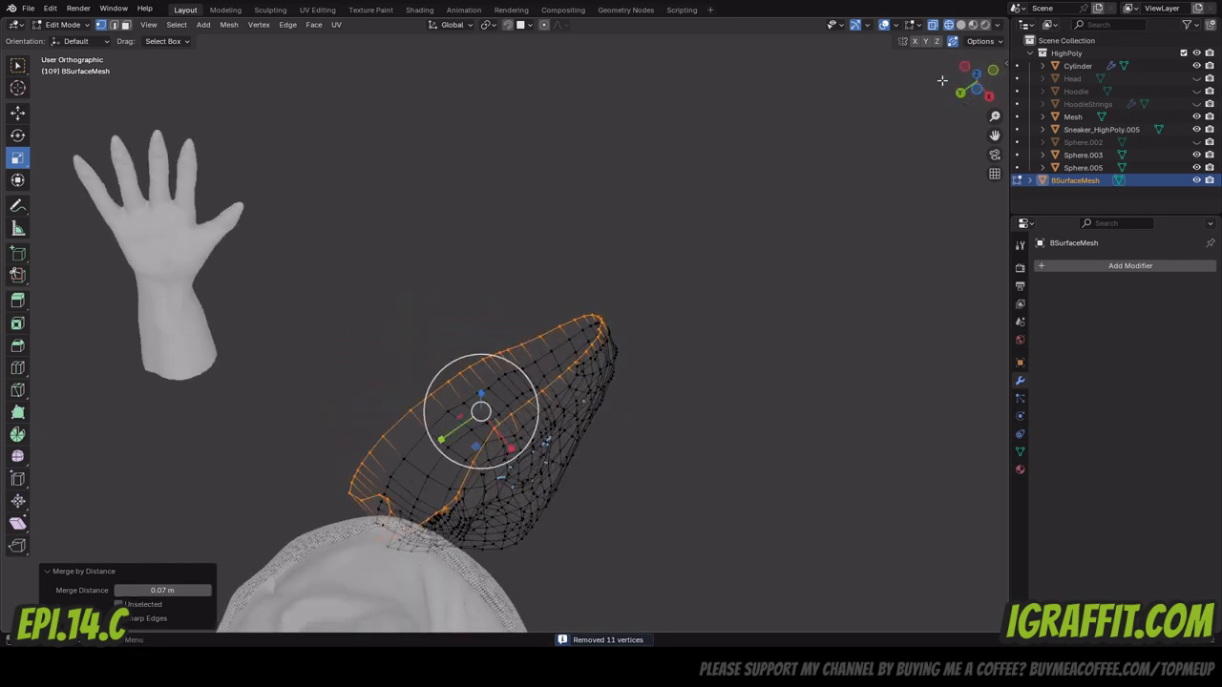
click(960, 26)
scroll(554, 441, up, 3)
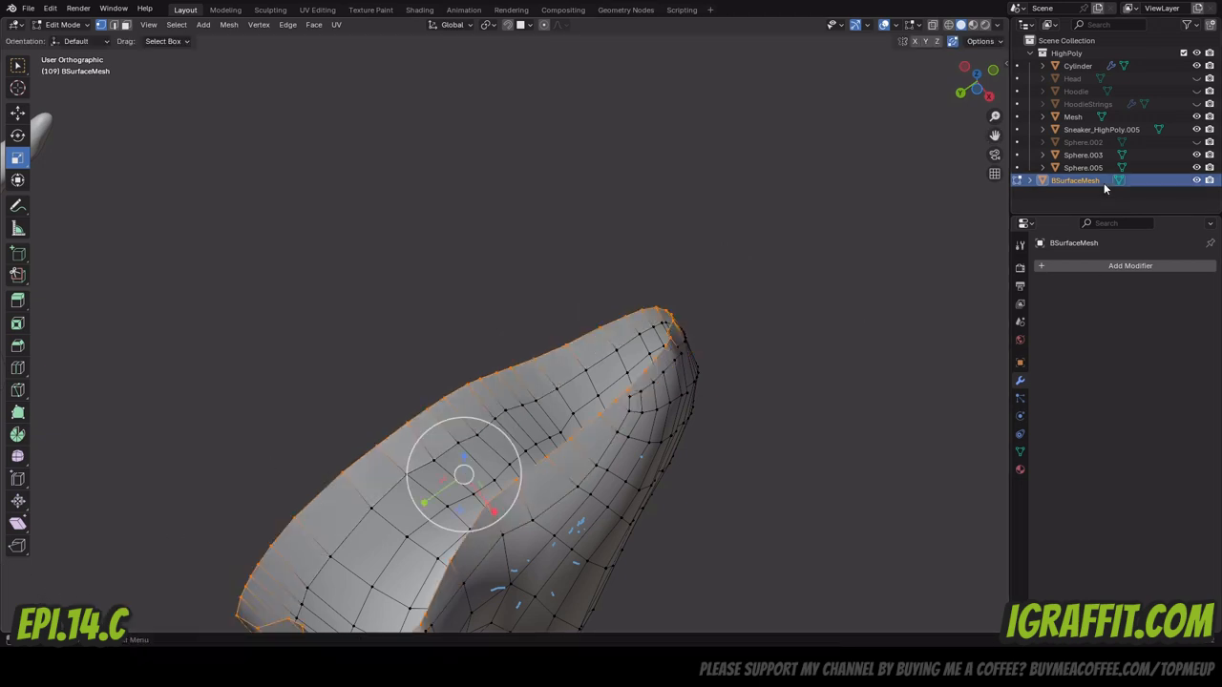
drag(994, 135, 1120, 0)
scroll(413, 488, up, 4)
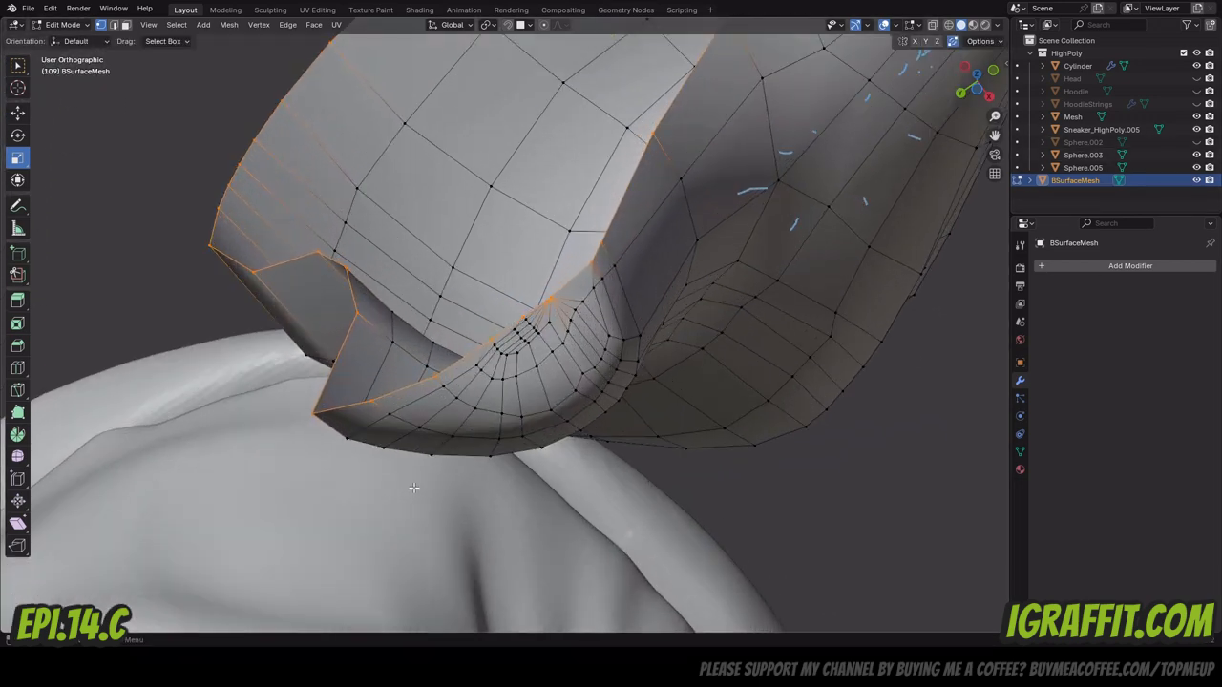
scroll(593, 283, up, 2)
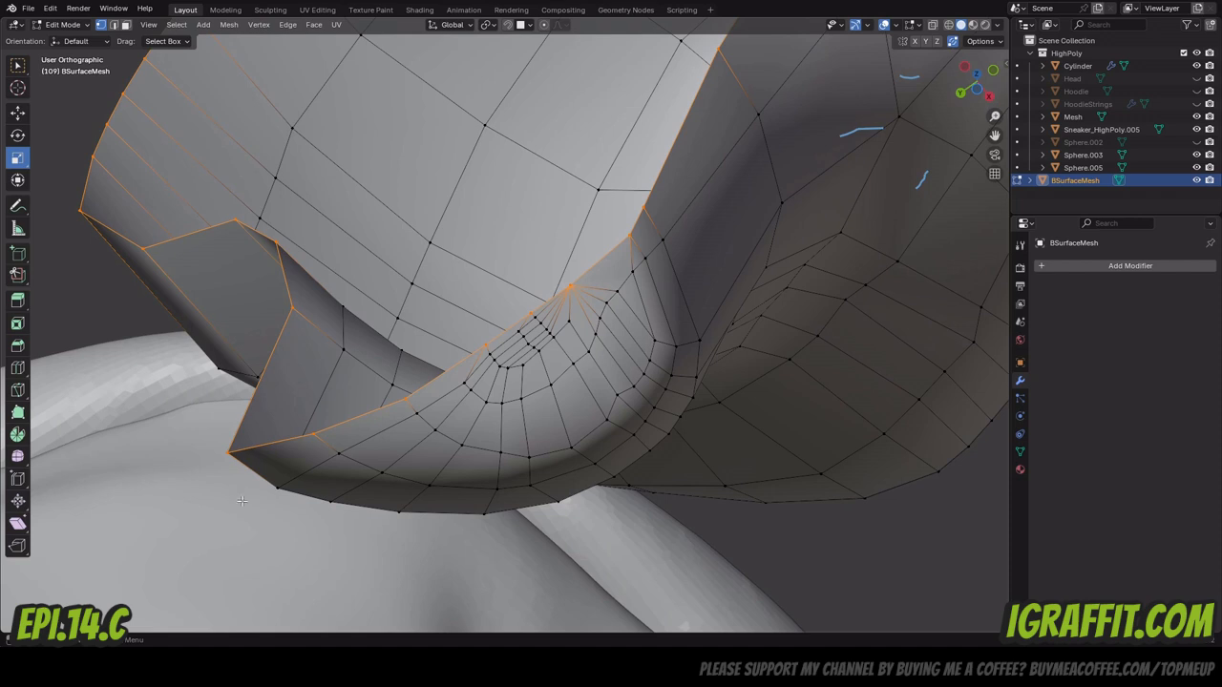
Undo the merge by distance on the centre edge vertices.
key(alt+a)
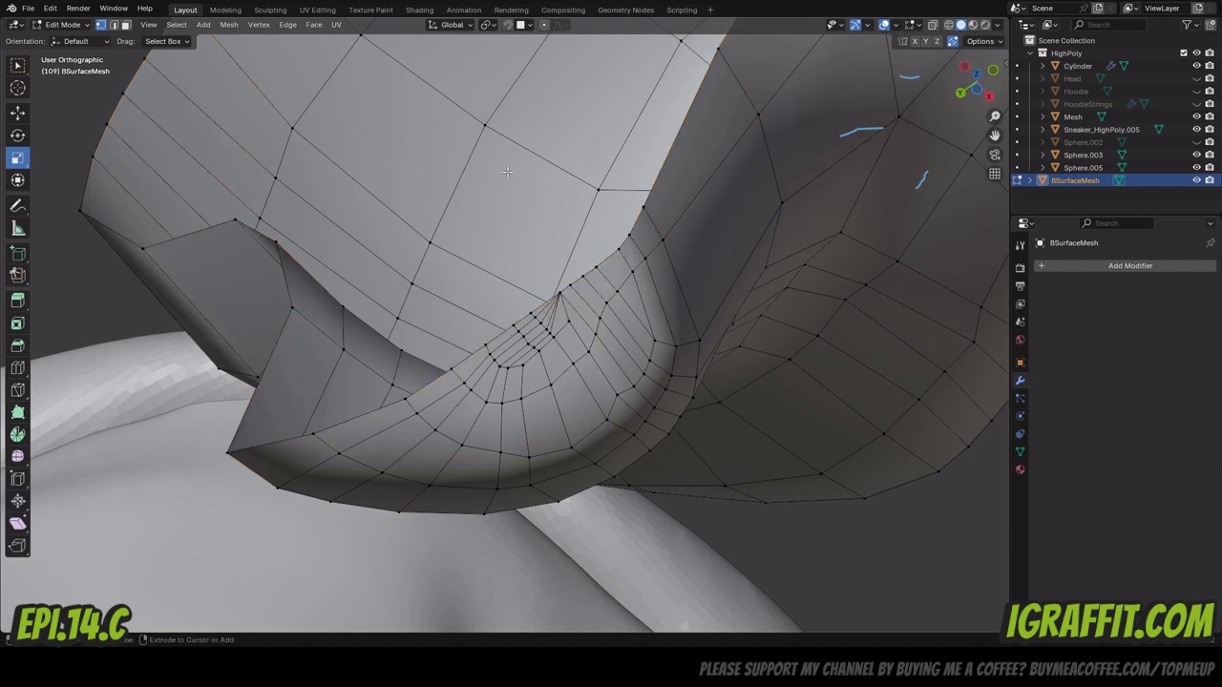
key(a)
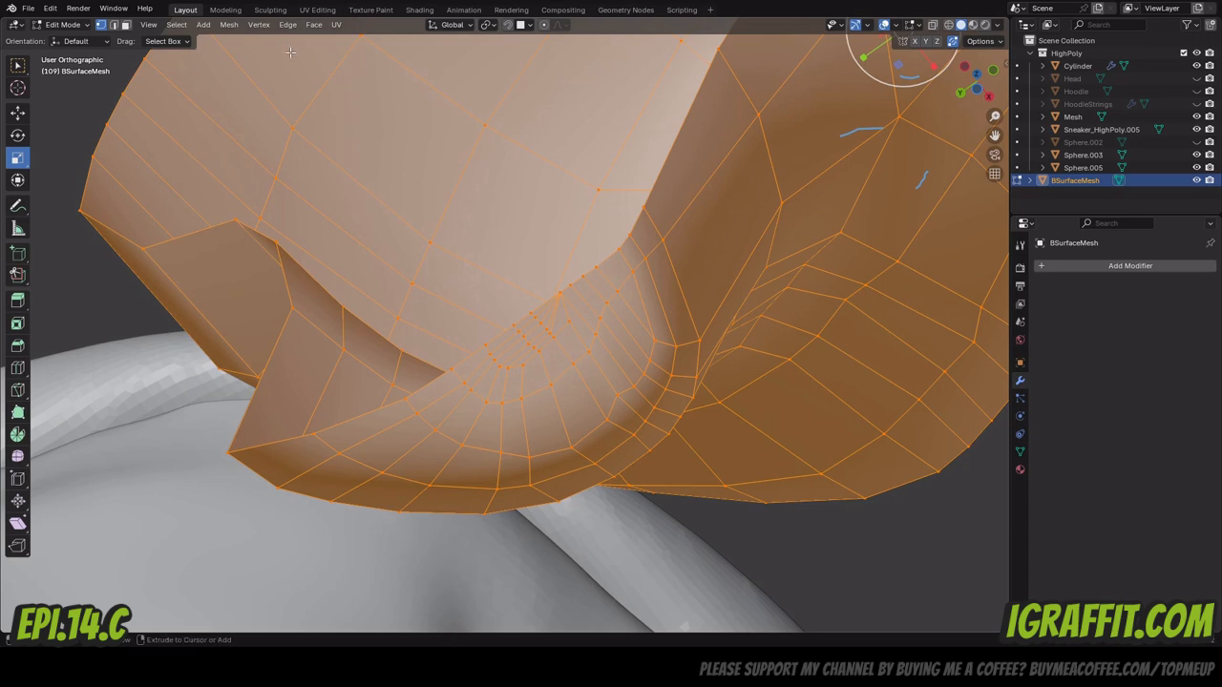
key(alt+a)
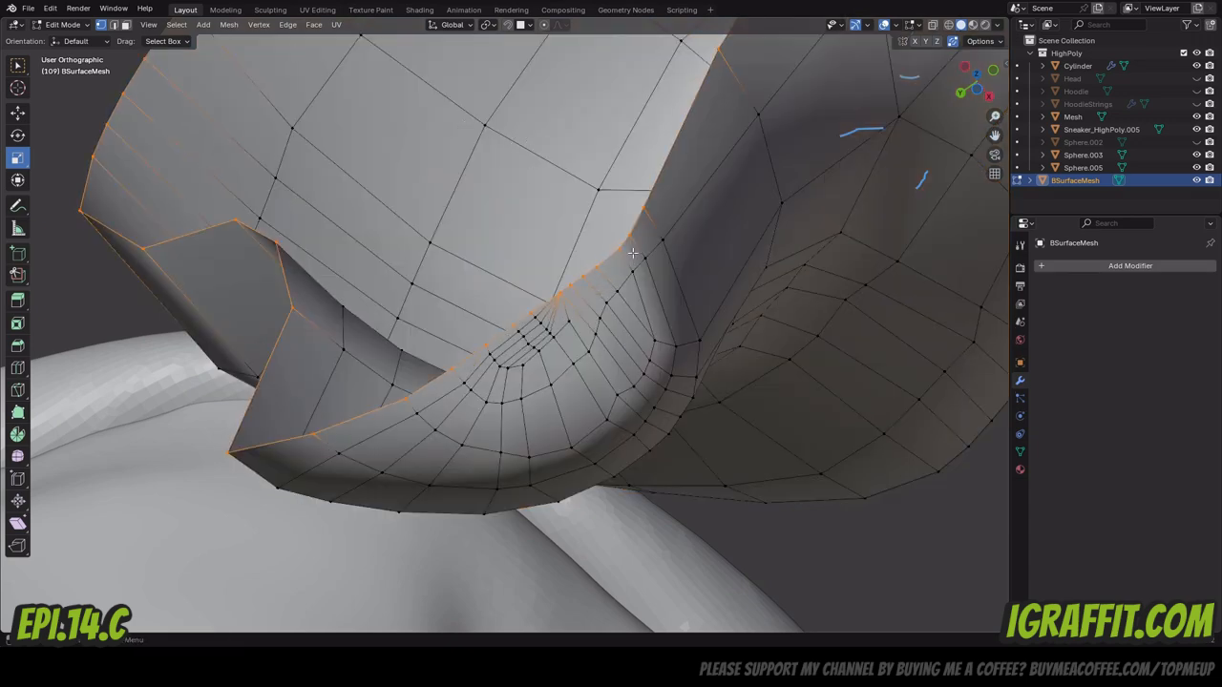
Test individual centre-edge vertices at the neck's bottom end by moving each one slightly with the Move tool and undoing it.
click(576, 330)
scroll(630, 286, up, 5)
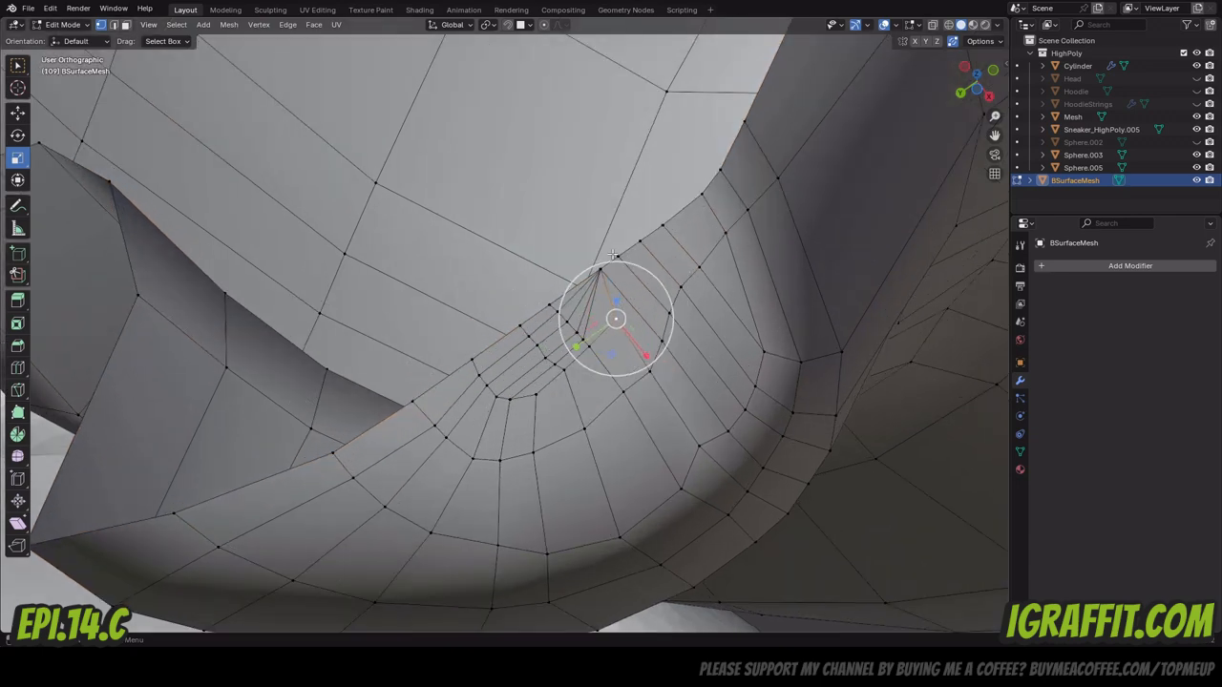
click(18, 113)
drag(644, 246, 607, 198)
key(ctrl+z)
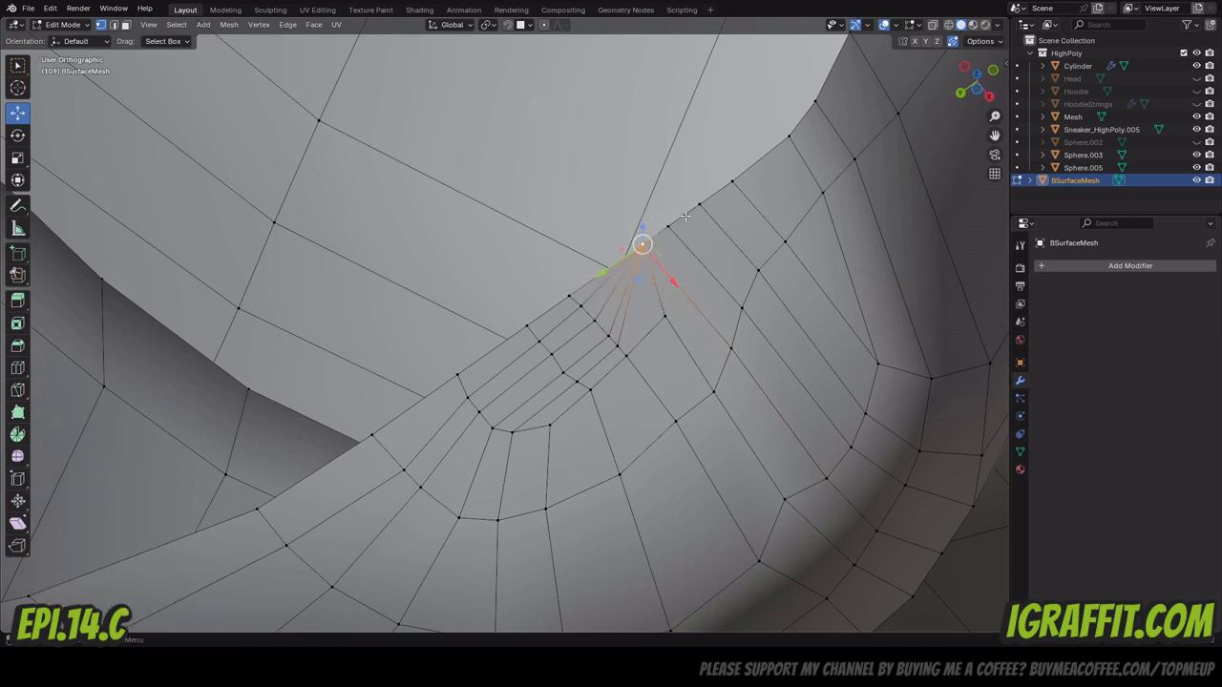
click(700, 204)
drag(700, 205, 783, 240)
key(ctrl+z)
click(732, 181)
key(ctrl+z)
click(788, 133)
drag(788, 134, 810, 159)
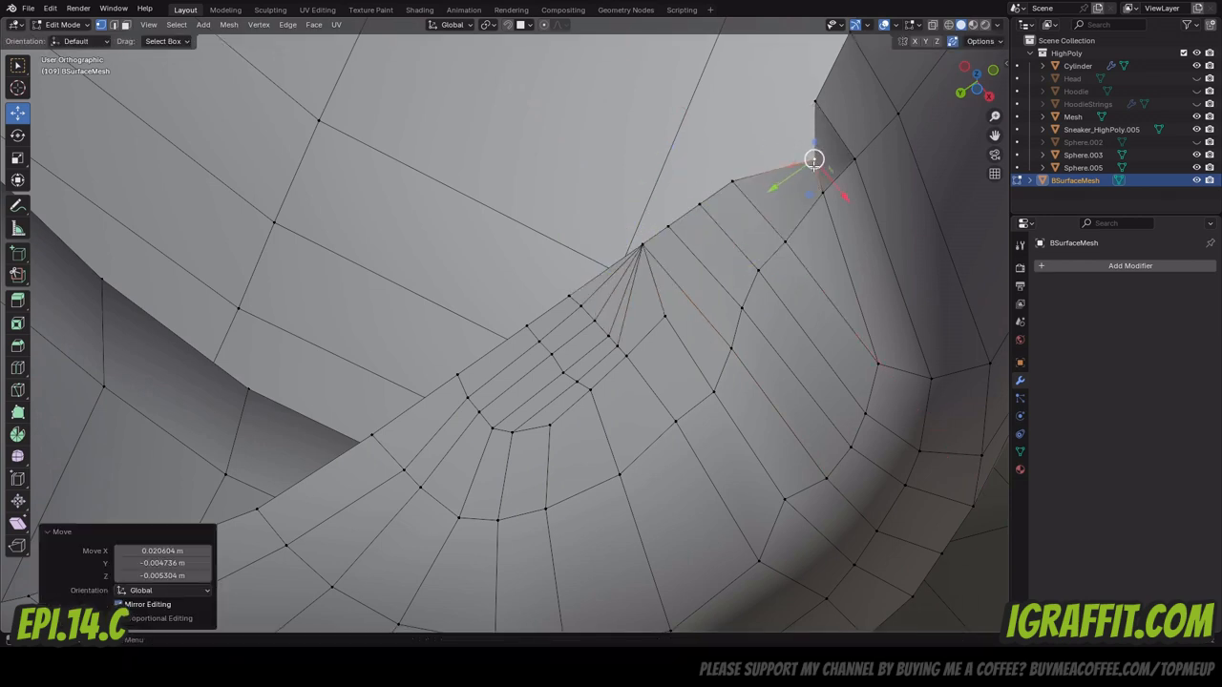
key(ctrl+z)
click(457, 374)
drag(458, 375, 497, 407)
key(ctrl+z)
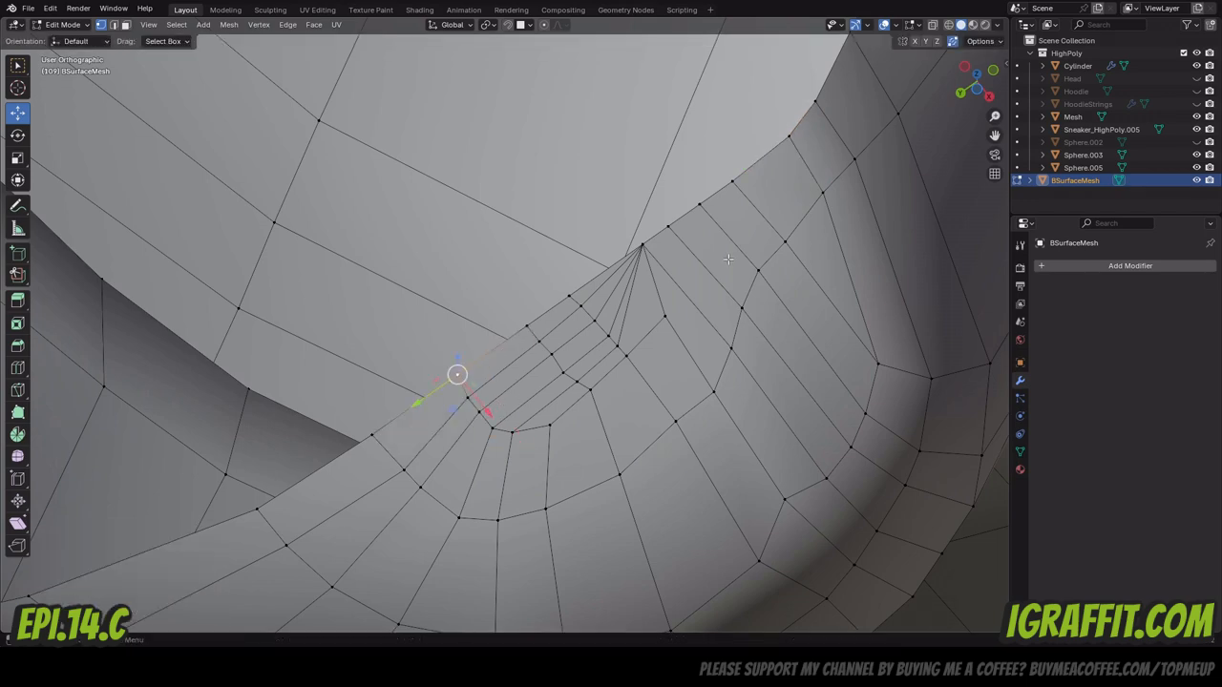
Test several centre-edge vertices along the top and back of the head by moving each one slightly and undoing it.
drag(965, 71, 888, 136)
scroll(888, 136, down, 7)
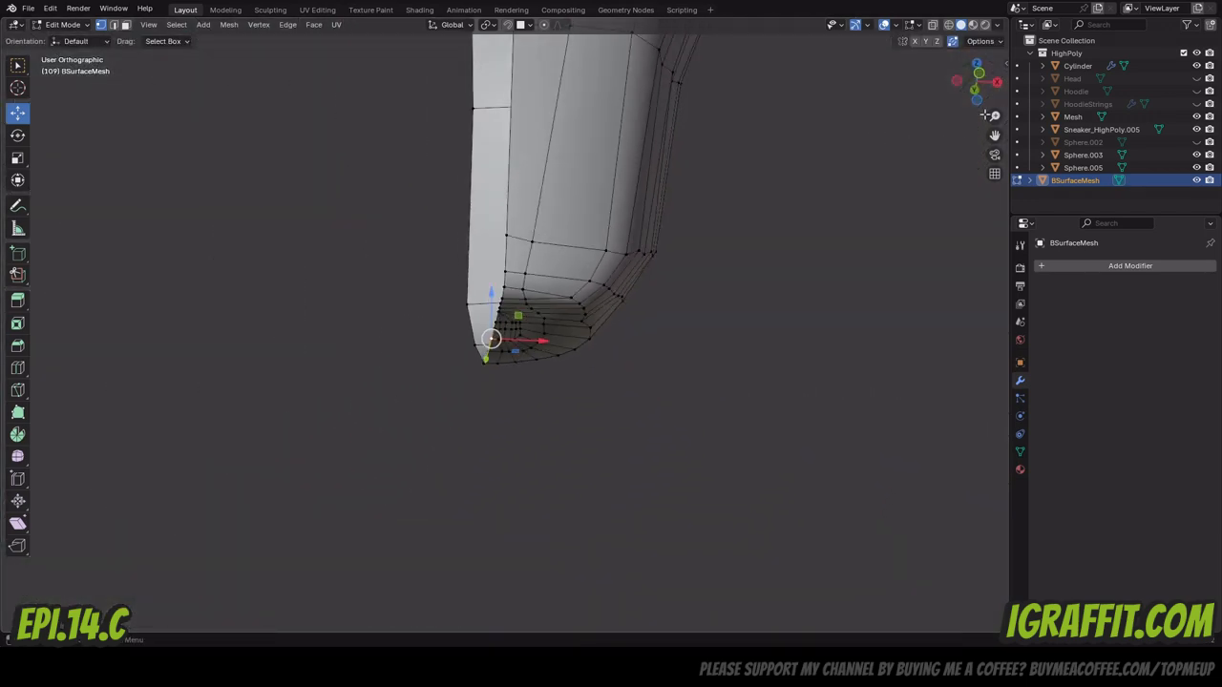
drag(975, 94, 883, 492)
scroll(863, 232, down, 3)
drag(974, 80, 998, 138)
scroll(377, 209, up, 1)
scroll(377, 209, up, 1)
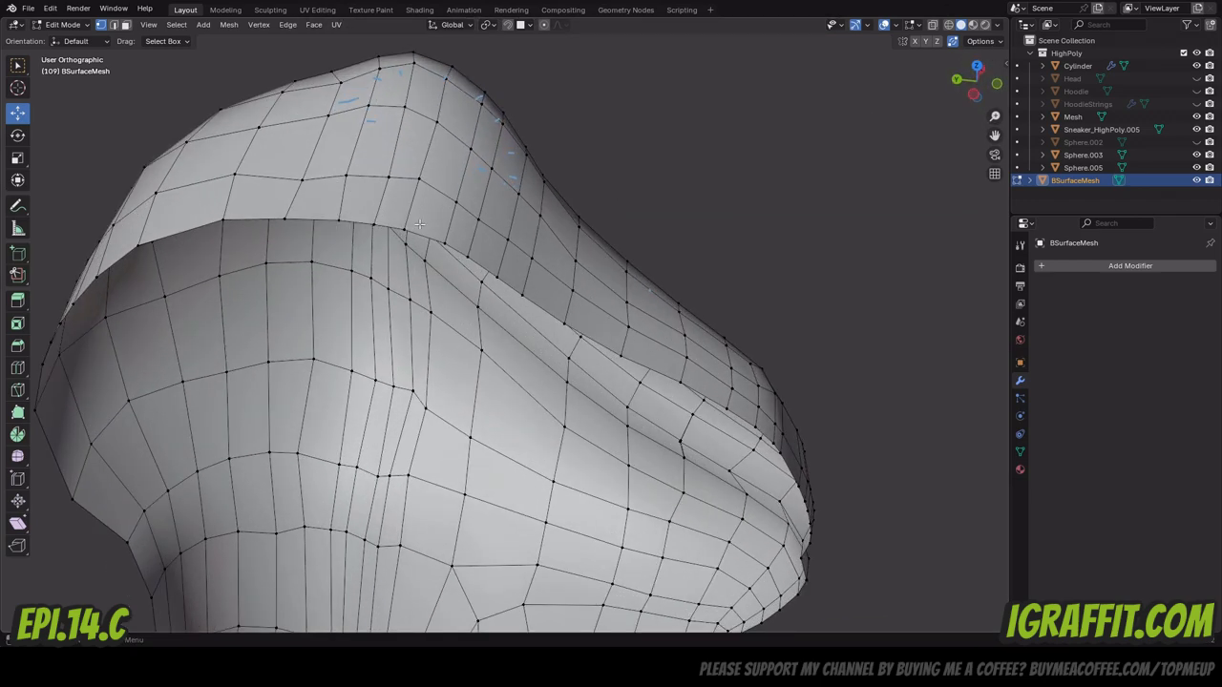
drag(403, 229, 411, 189)
key(ctrl+z)
click(284, 220)
drag(285, 220, 290, 174)
key(ctrl+z)
click(444, 242)
drag(445, 243, 447, 225)
key(ctrl+z)
click(137, 245)
drag(139, 245, 142, 201)
key(ctrl+z)
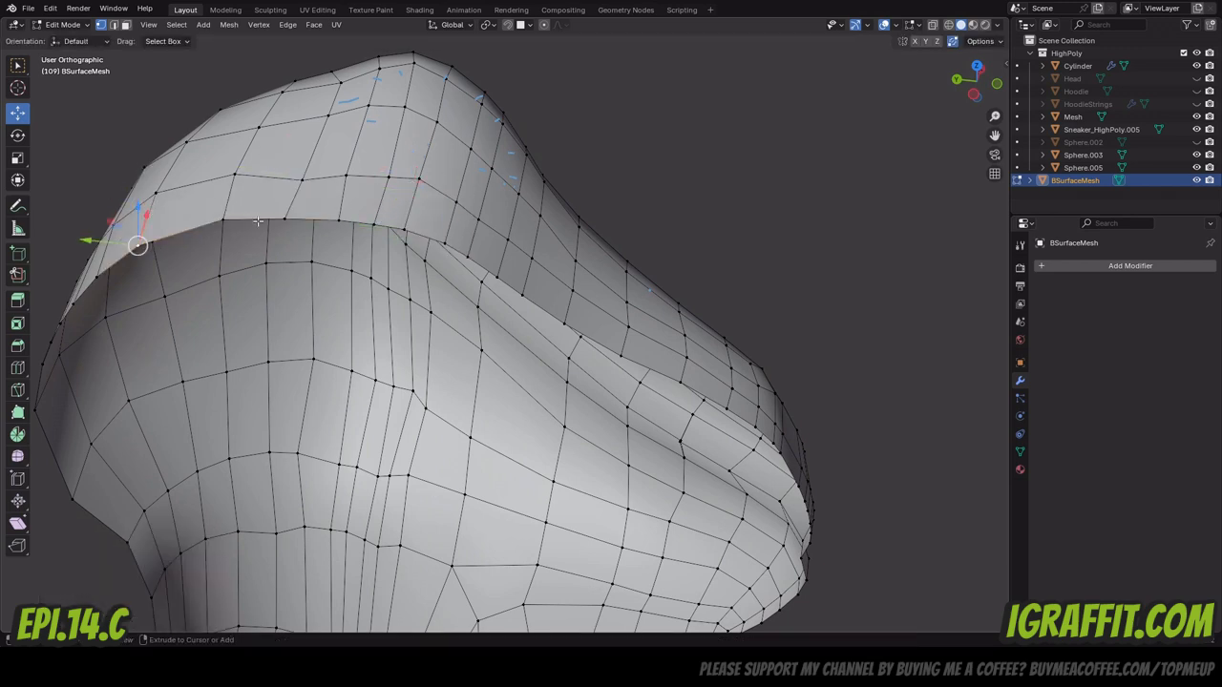
Select the whole open edge loop along the half head's centre line.
drag(968, 88, 844, 74)
scroll(676, 166, down, 6)
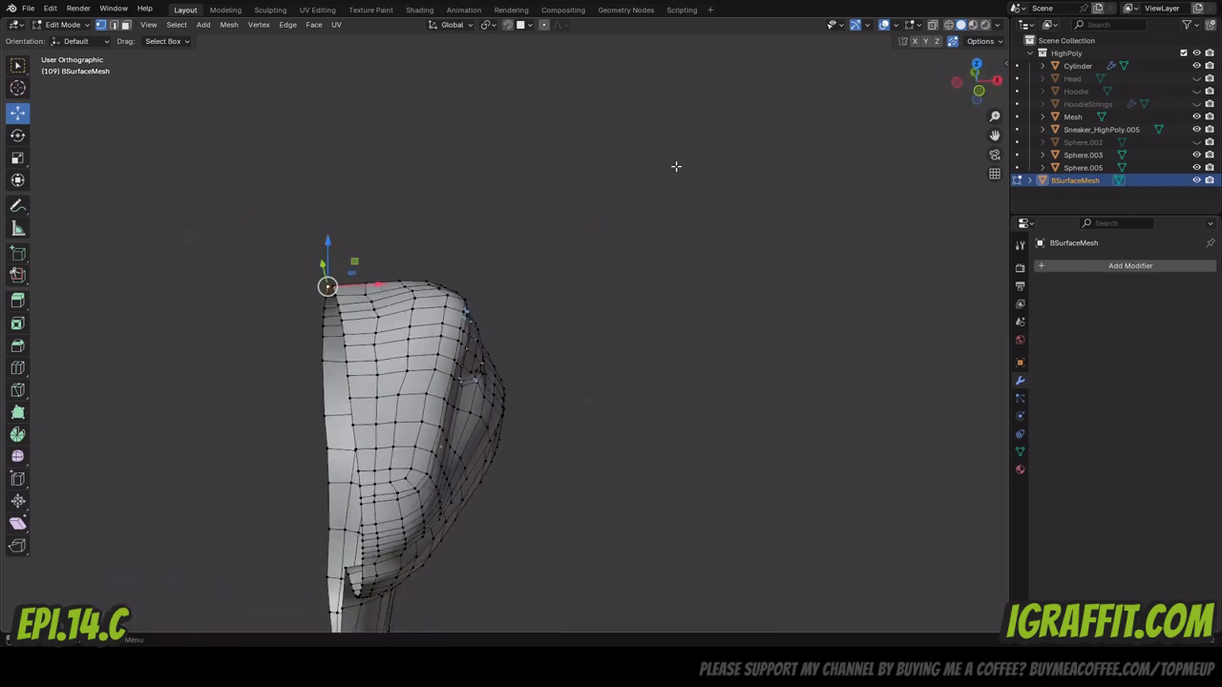
alt+click(392, 335)
alt+click(391, 311)
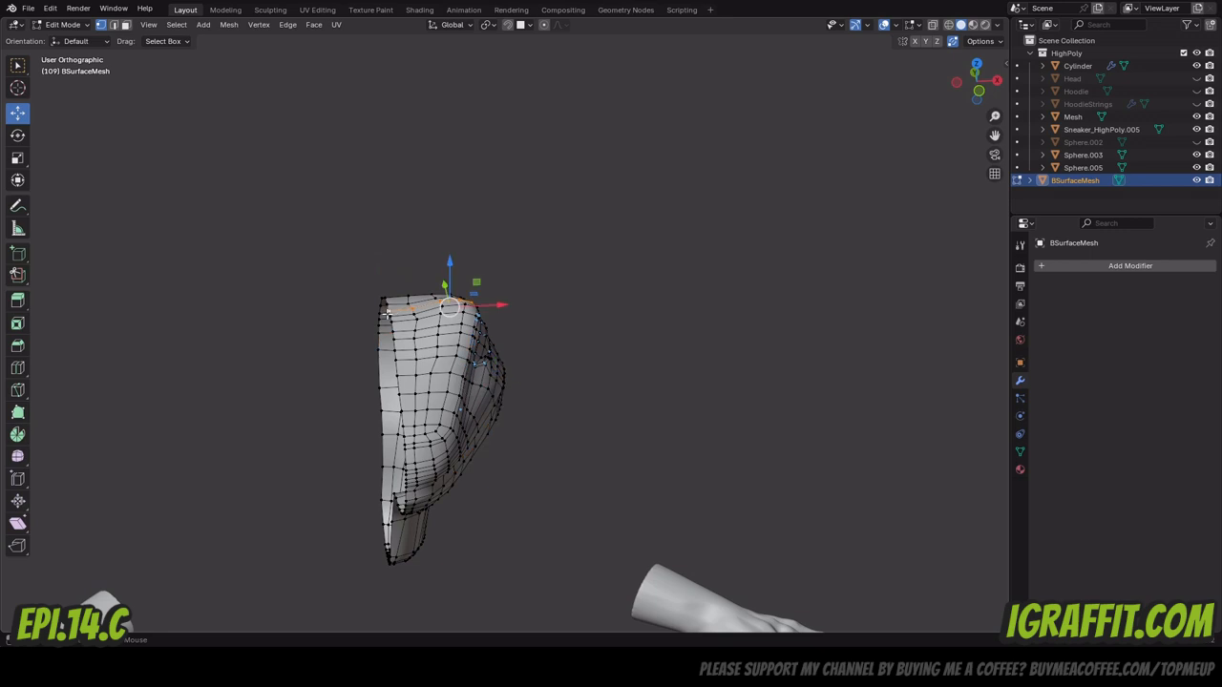
alt+click(389, 313)
alt+click(391, 317)
alt+click(393, 327)
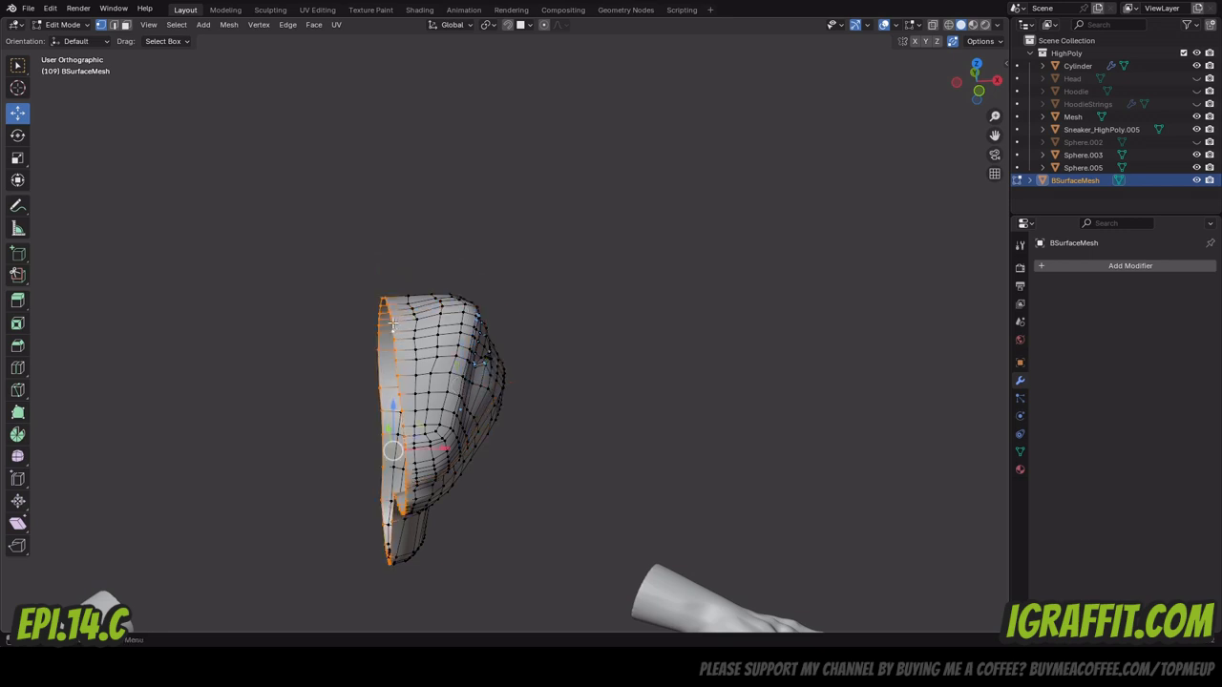
Try to extrude the half head's centre edge loop along the Y axis and undo the extrusion.
drag(986, 88, 859, 88)
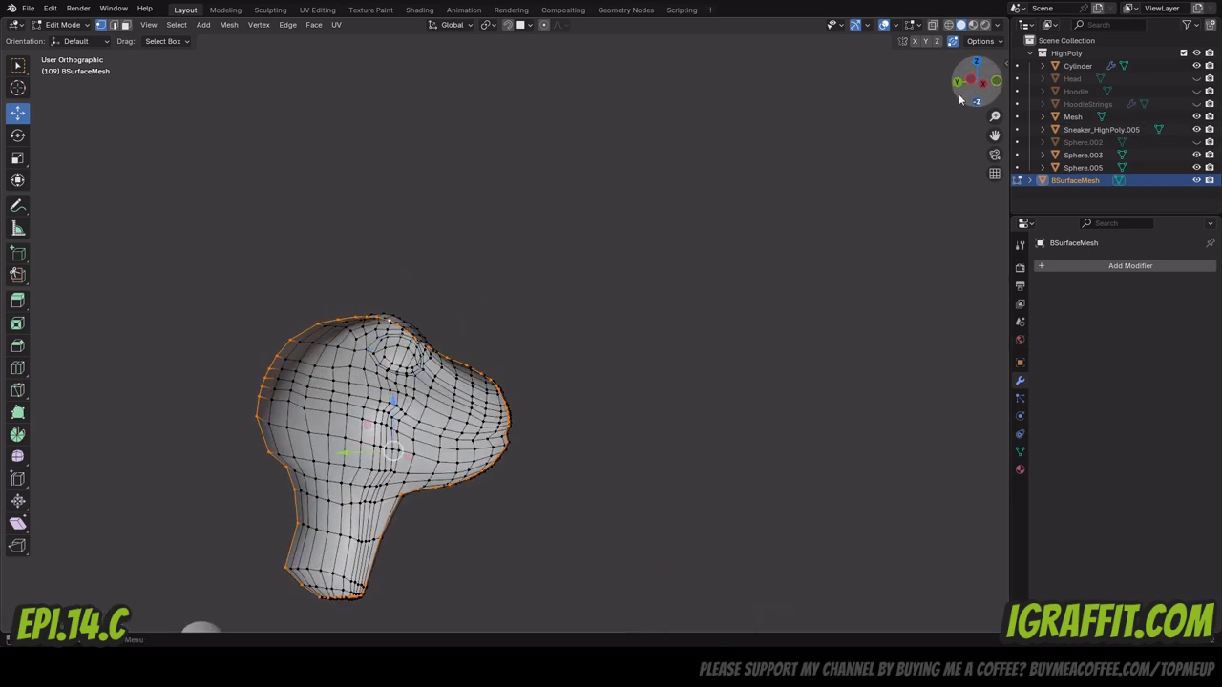
key(e)
key(y)
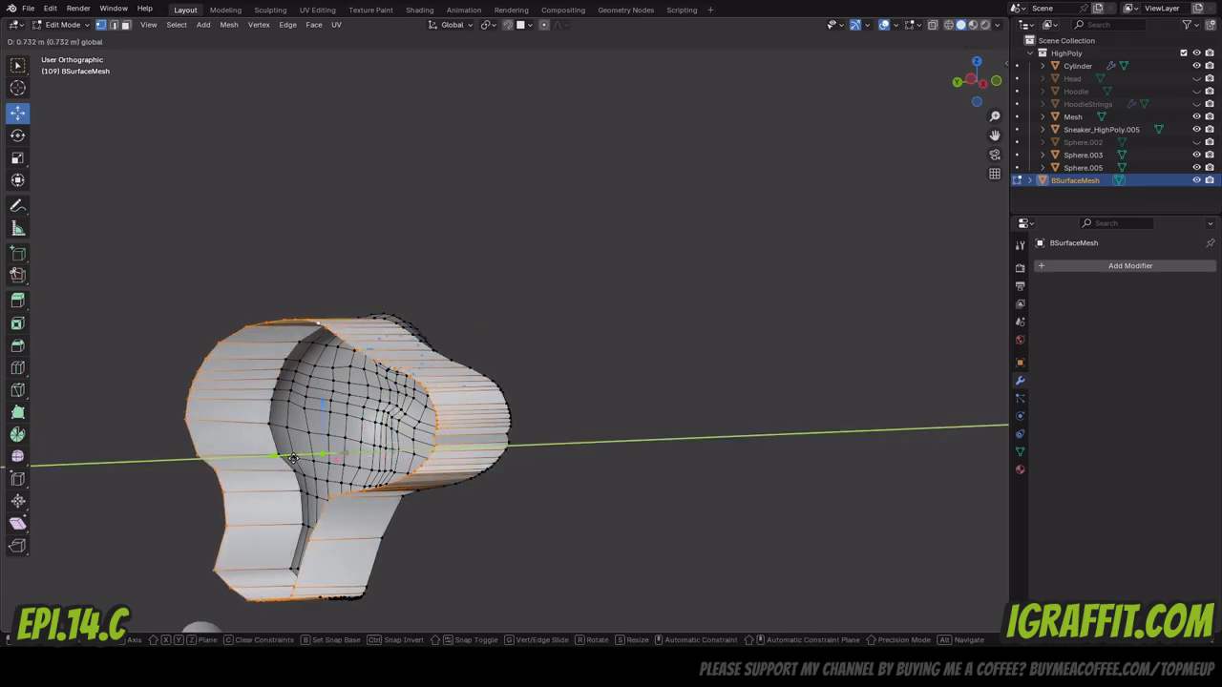
click(745, 198)
drag(952, 98, 976, 101)
key(ctrl+z)
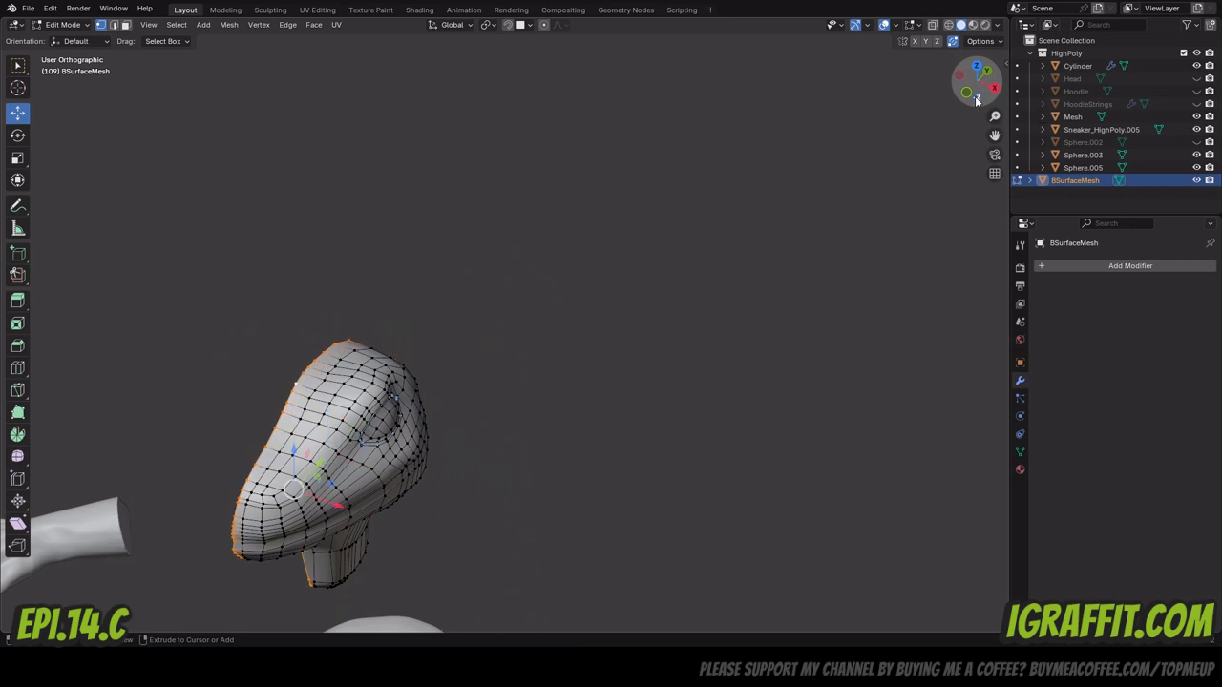
Switch to Object Mode, try Shade Auto Smooth at 30° on the half head and replace it with Shade Flat.
click(63, 25)
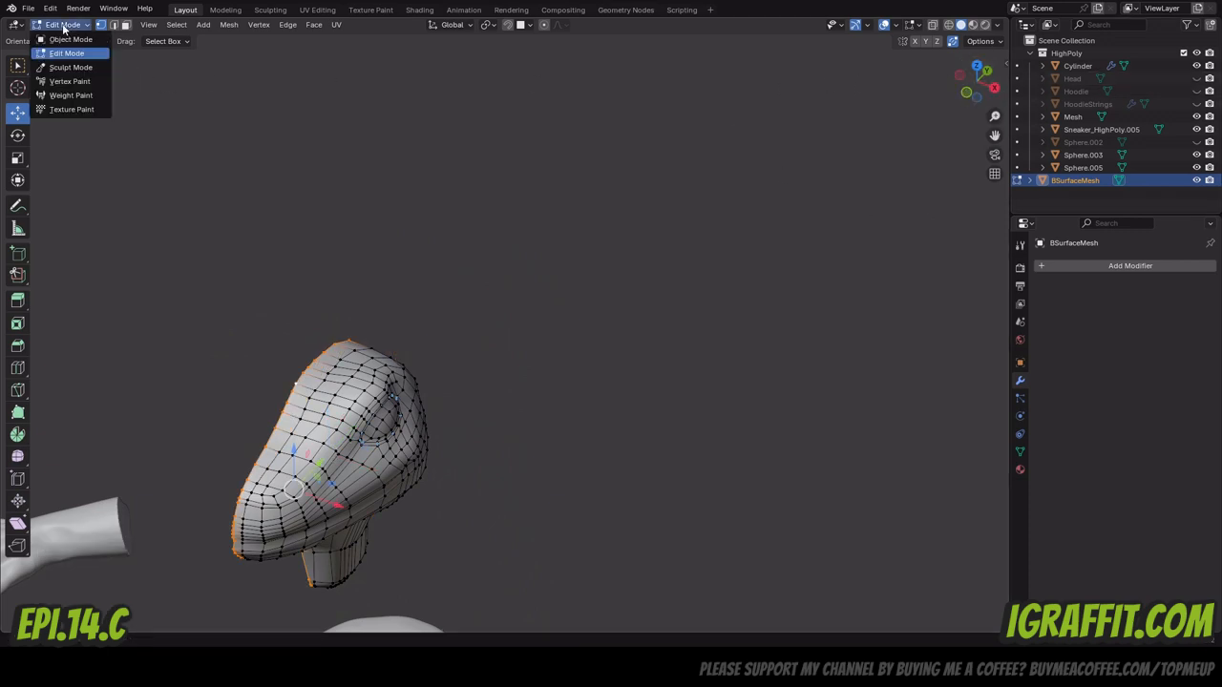
click(75, 40)
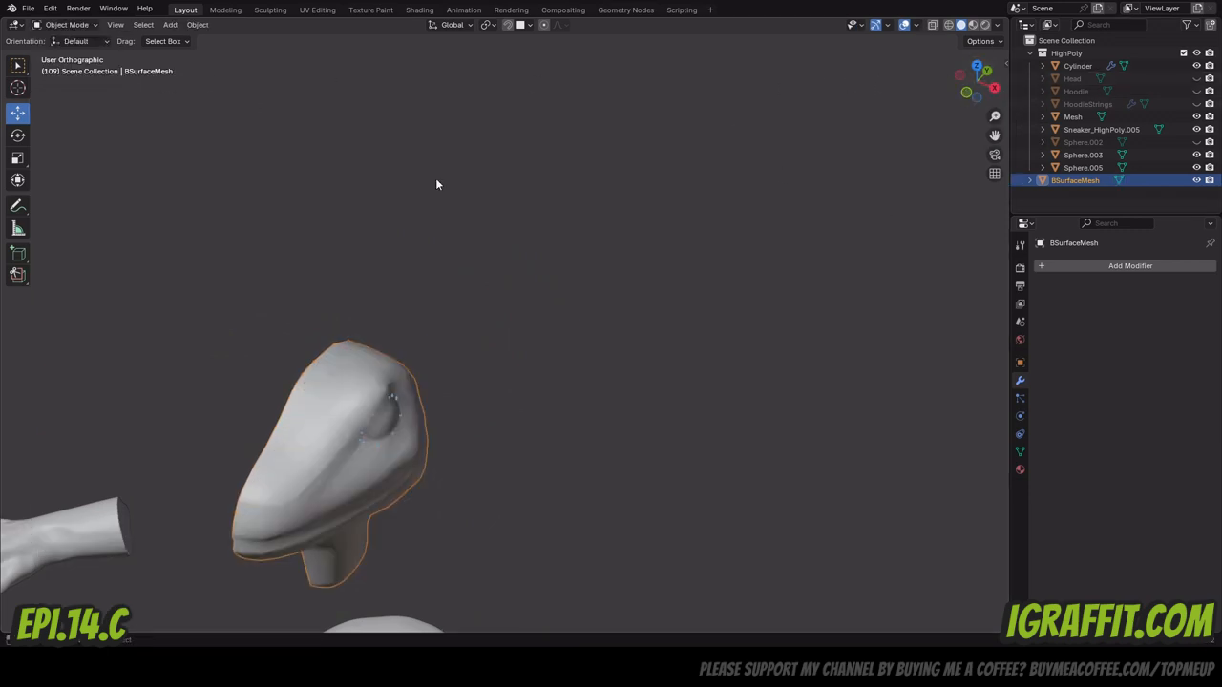
click(411, 460)
right_click(408, 462)
click(361, 410)
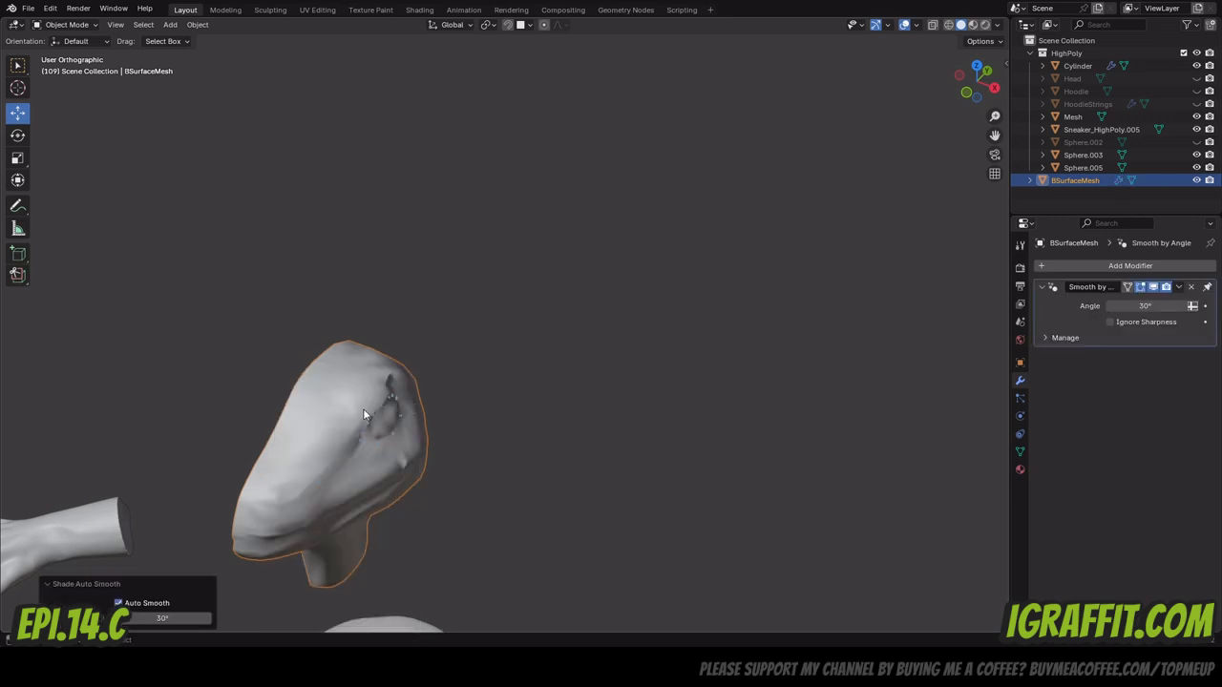
right_click(355, 397)
click(336, 403)
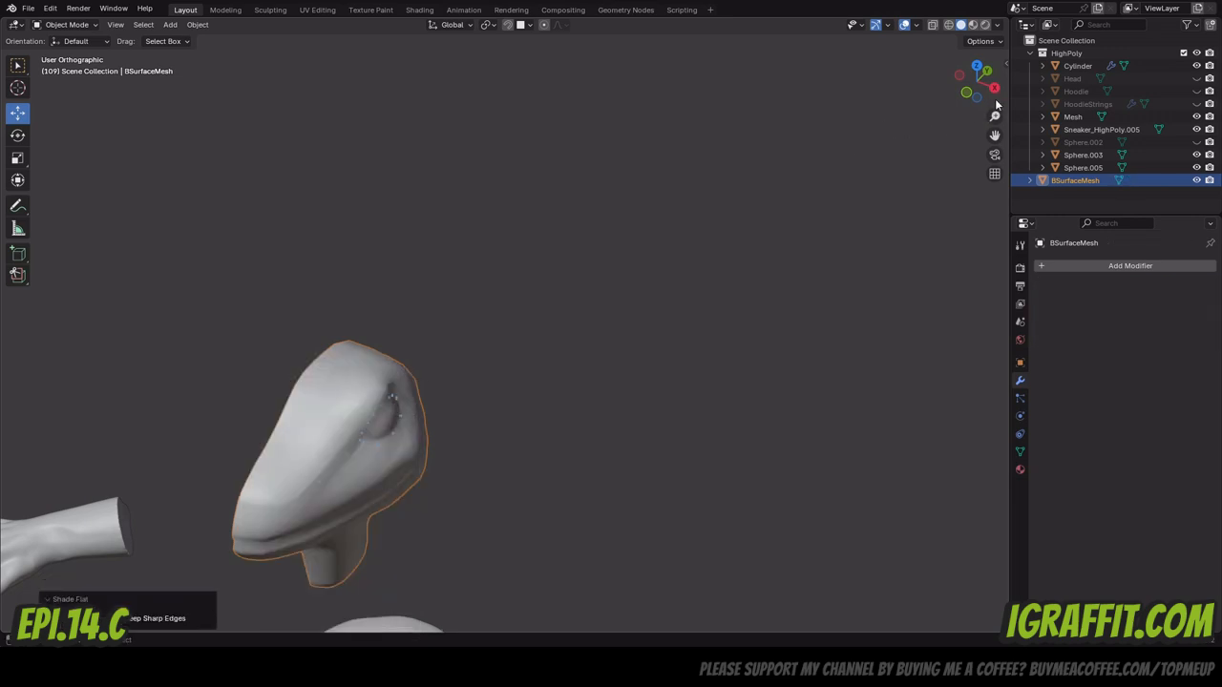
Open the Sculpting workspace and turn off backface culling in its viewport shading to check the half head's surface.
drag(995, 102, 965, 19)
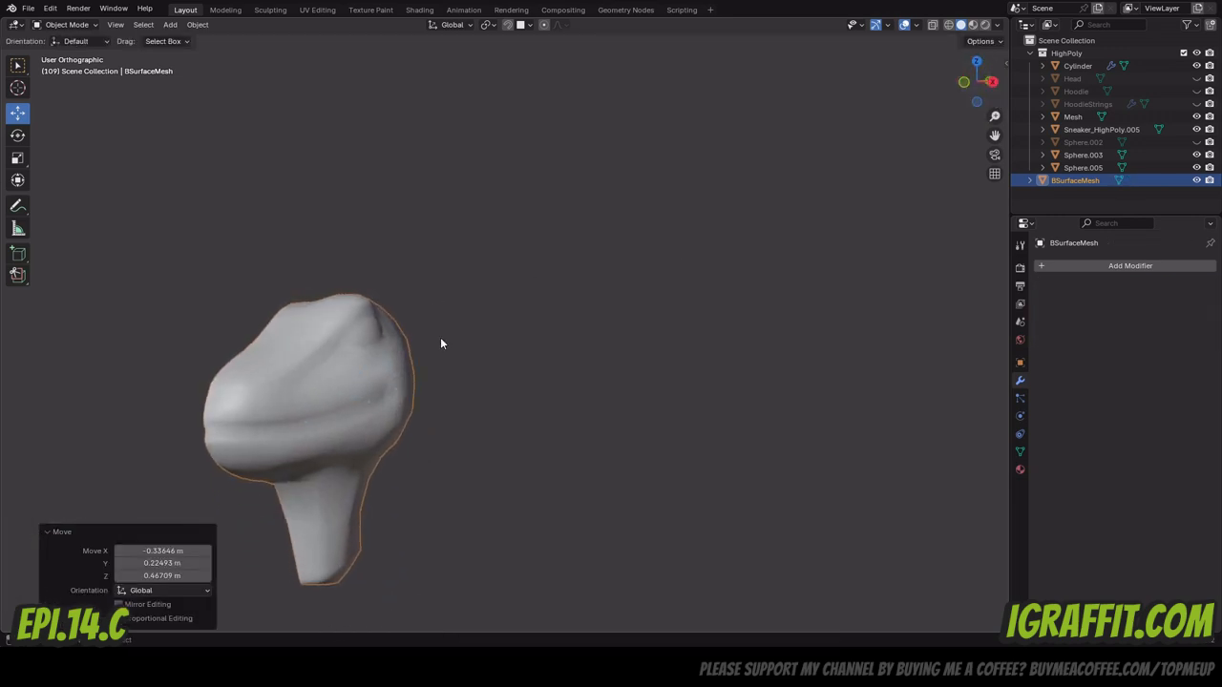
drag(985, 82, 1062, 83)
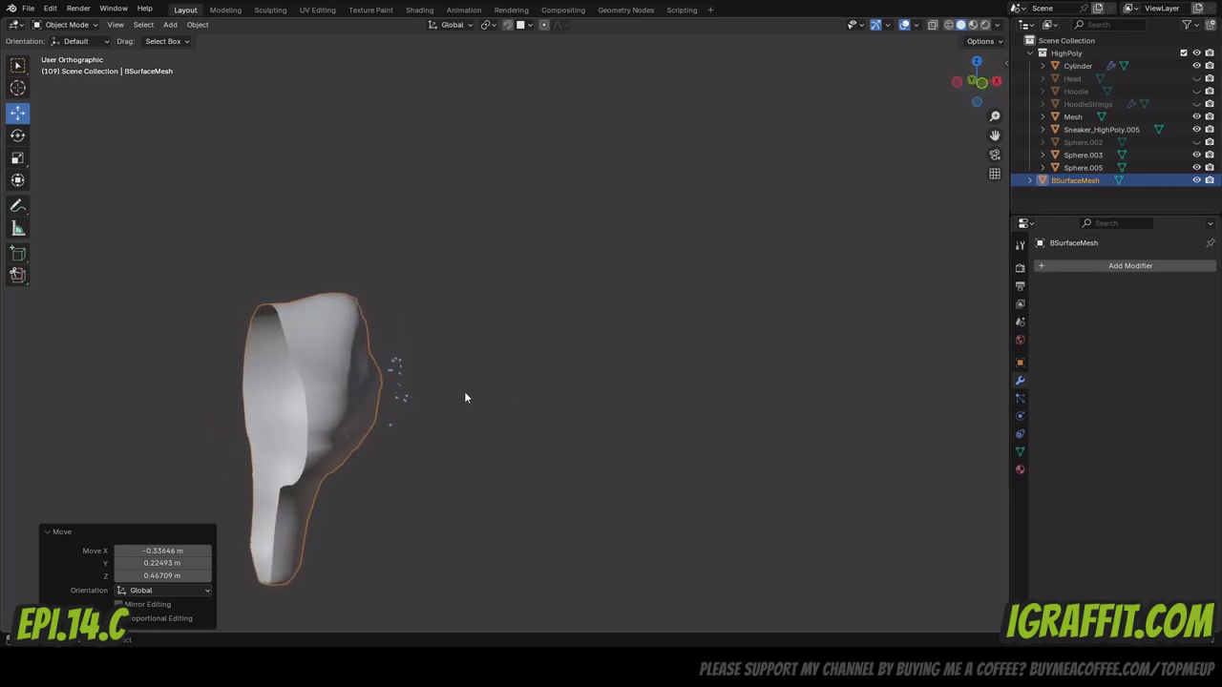
scroll(465, 397, up, 4)
click(270, 10)
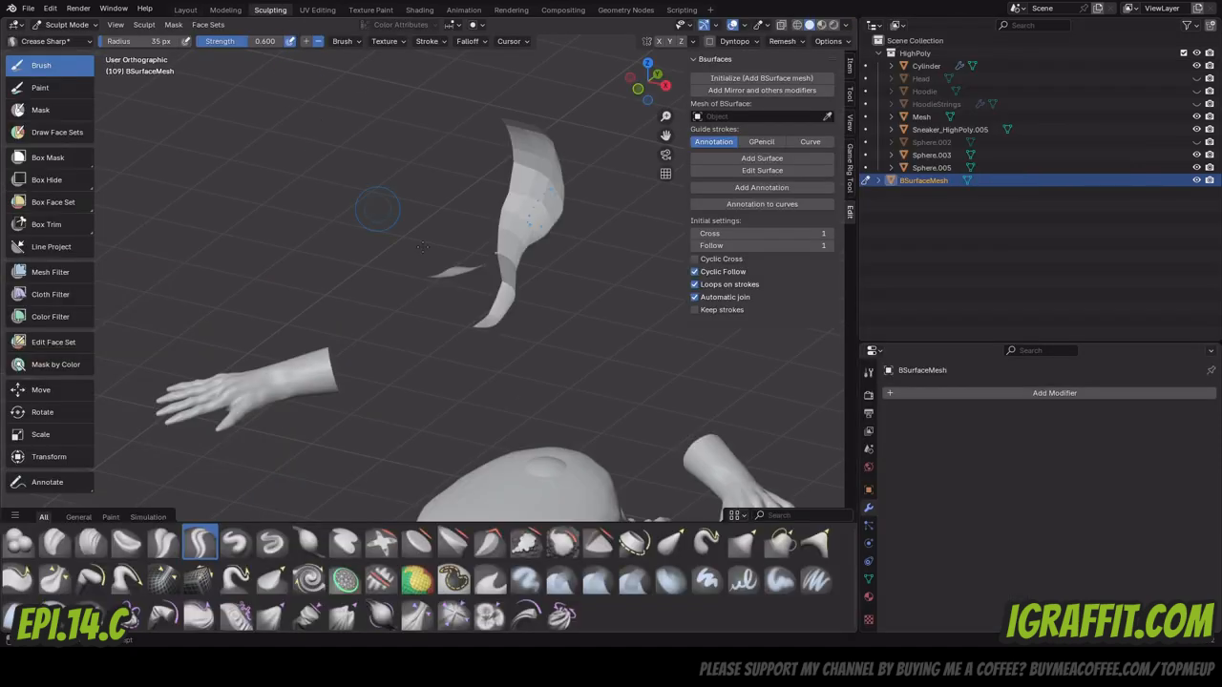
mouse_move(646, 82)
mouse_down()
mouse_move(668, 80)
mouse_move(660, 57)
mouse_move(608, 12)
mouse_move(645, 13)
mouse_up()
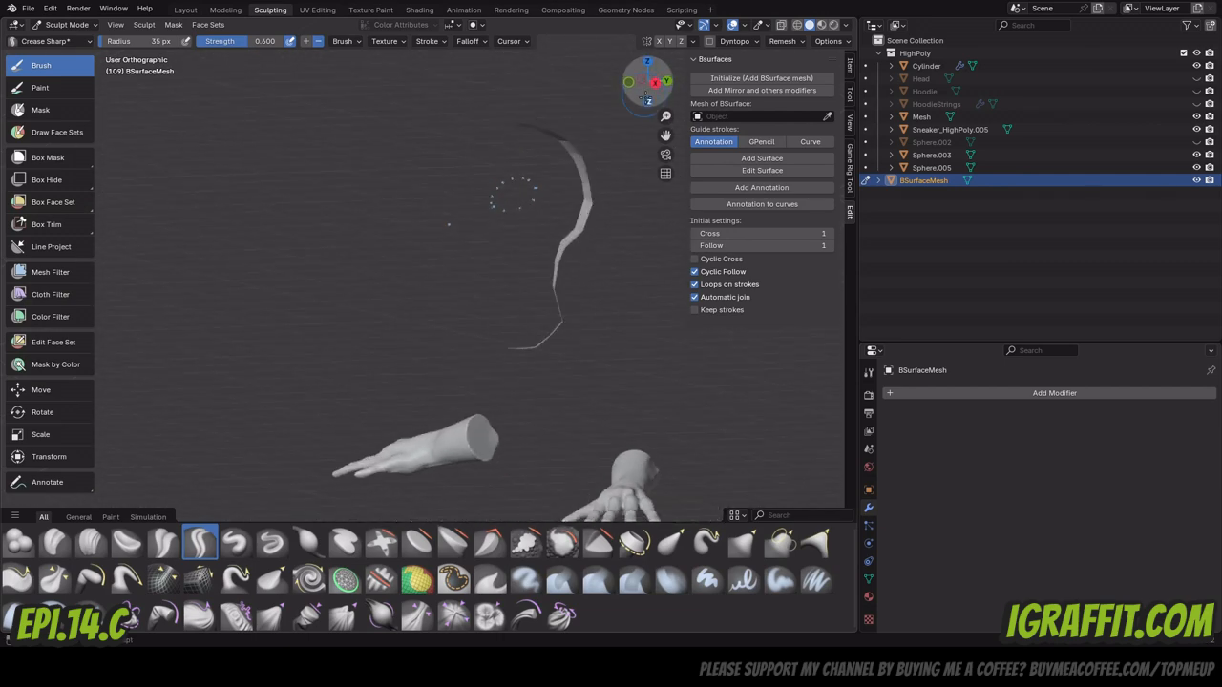
click(844, 25)
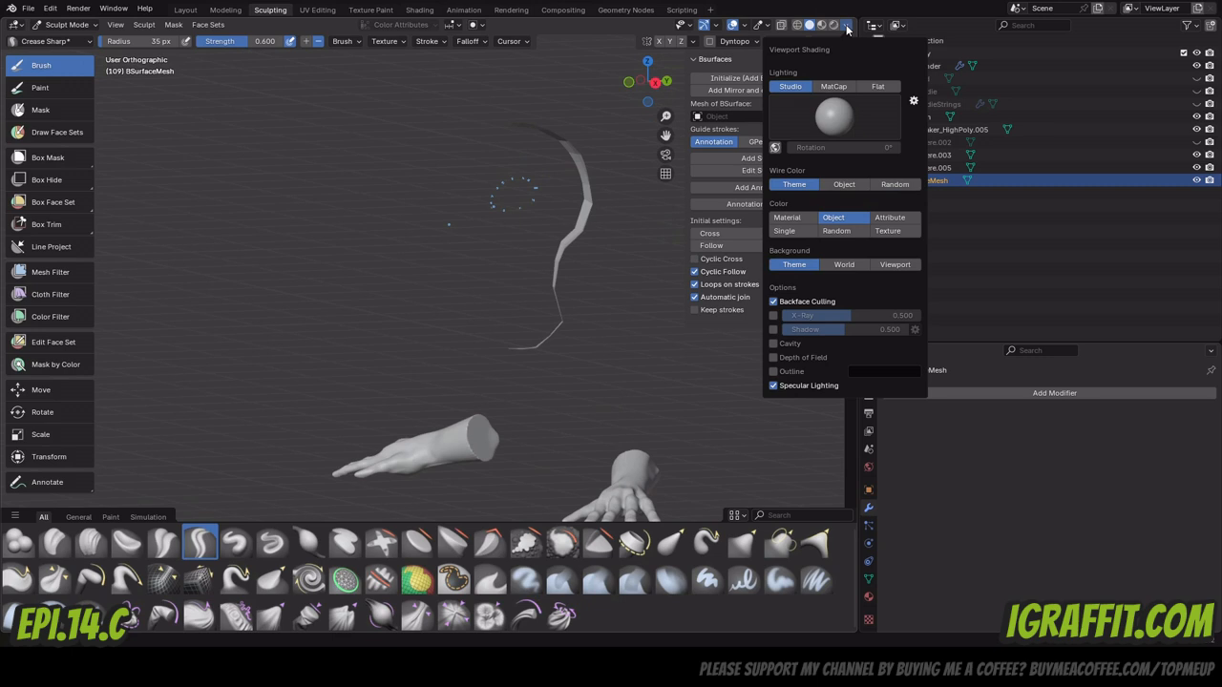
click(792, 301)
drag(648, 82, 730, 105)
scroll(535, 182, up, 2)
scroll(613, 143, down, 2)
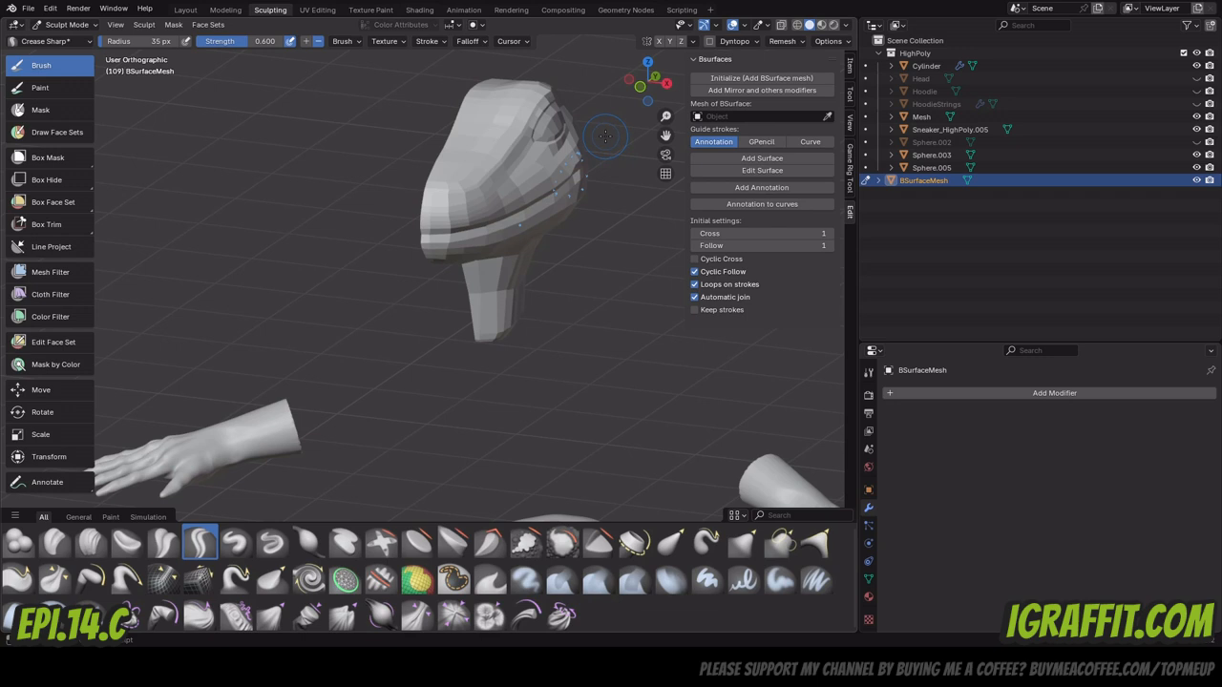
right_drag(586, 150, 556, 217)
Return to the Layout workspace, apply Shade Flat to the half head and save the file.
click(186, 10)
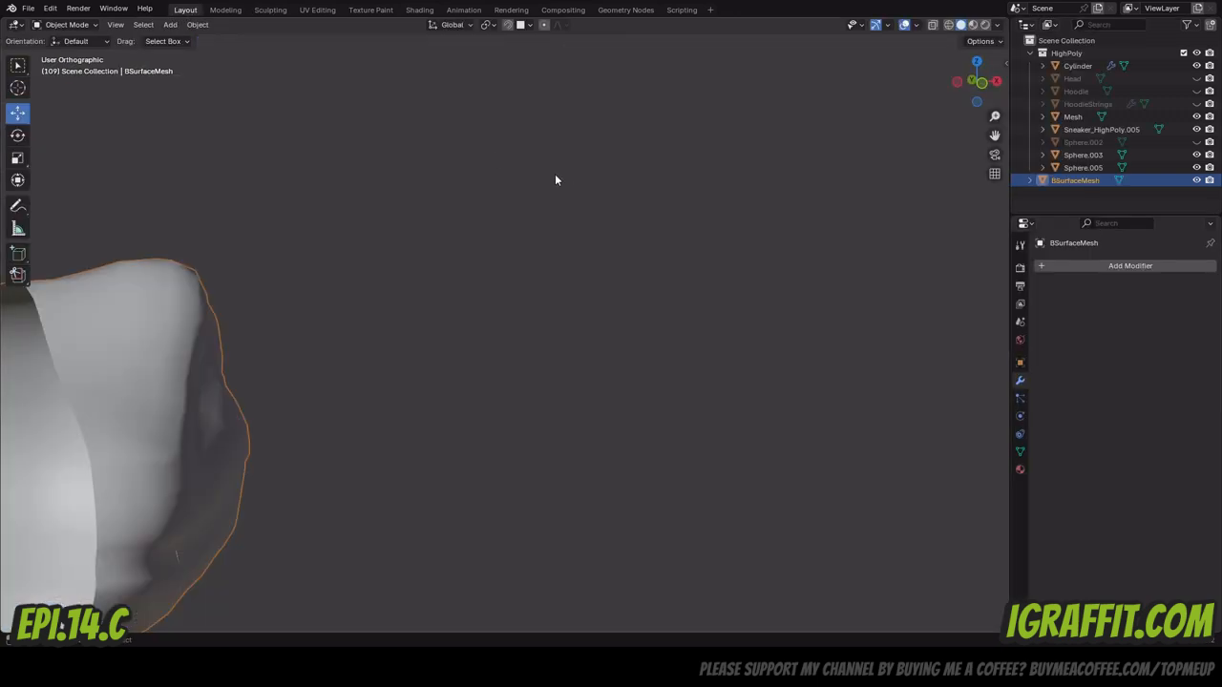
scroll(484, 231, down, 3)
drag(988, 86, 869, 94)
scroll(395, 336, up, 4)
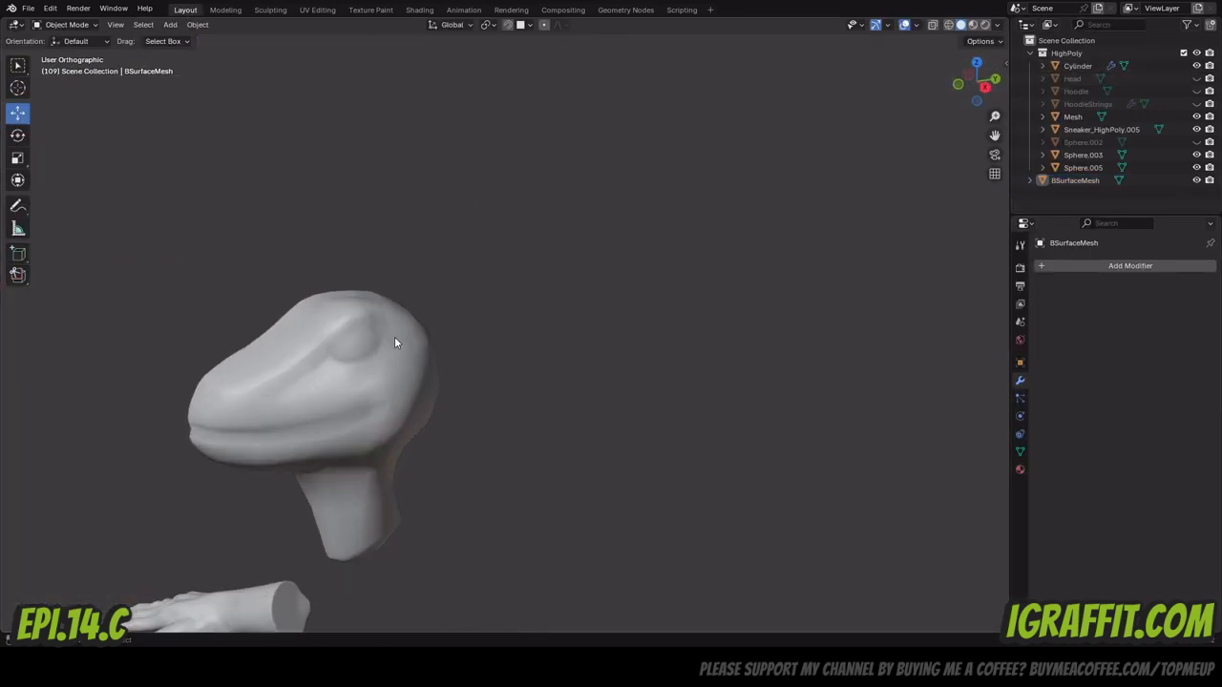
click(264, 373)
mouse_move(995, 134)
mouse_down()
mouse_move(1069, 58)
mouse_move(993, 134)
mouse_up()
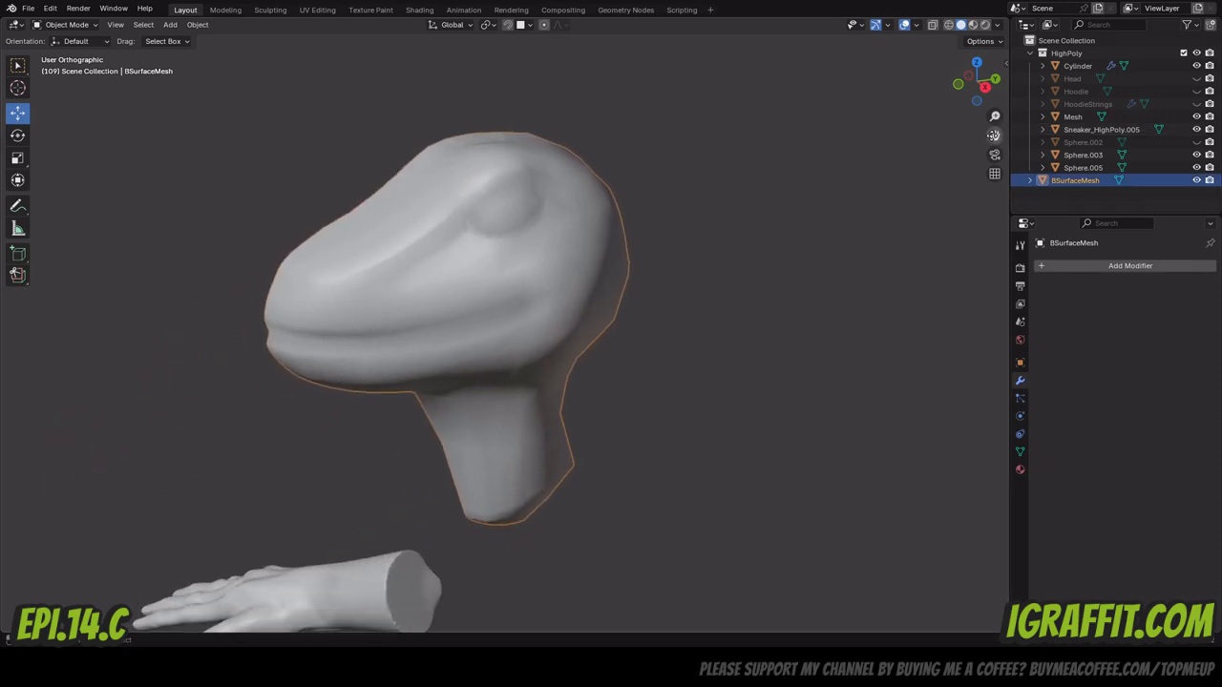
right_click(503, 233)
click(468, 230)
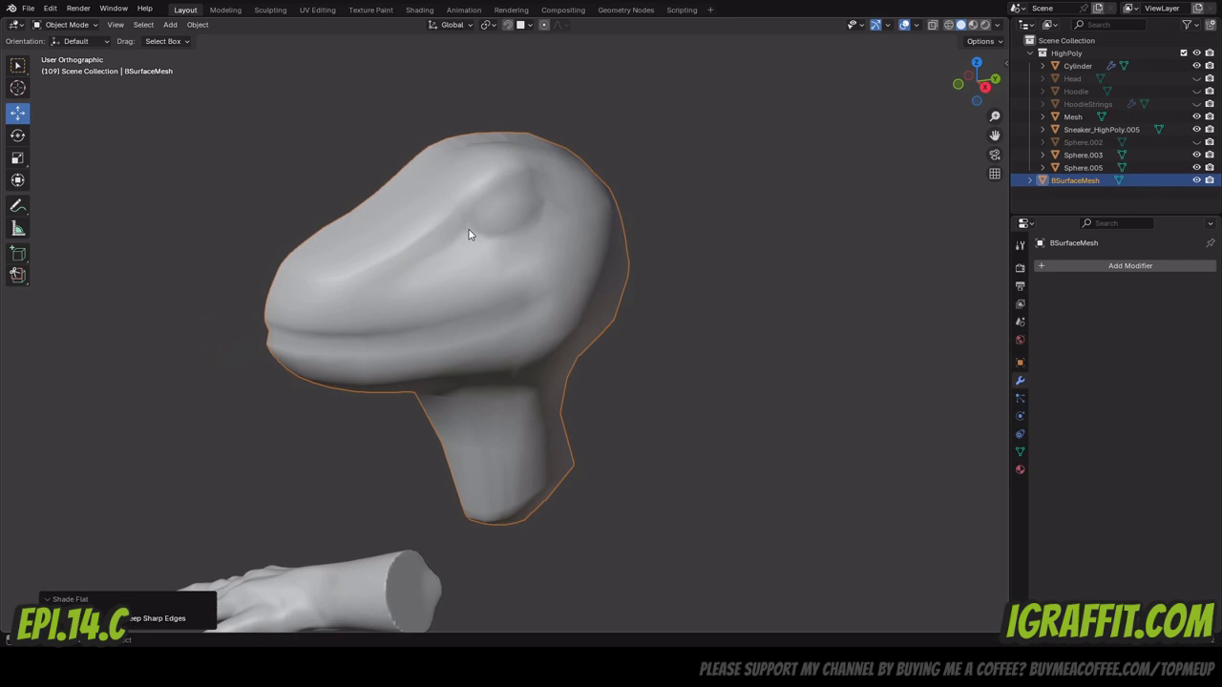
key(ctrl+s)
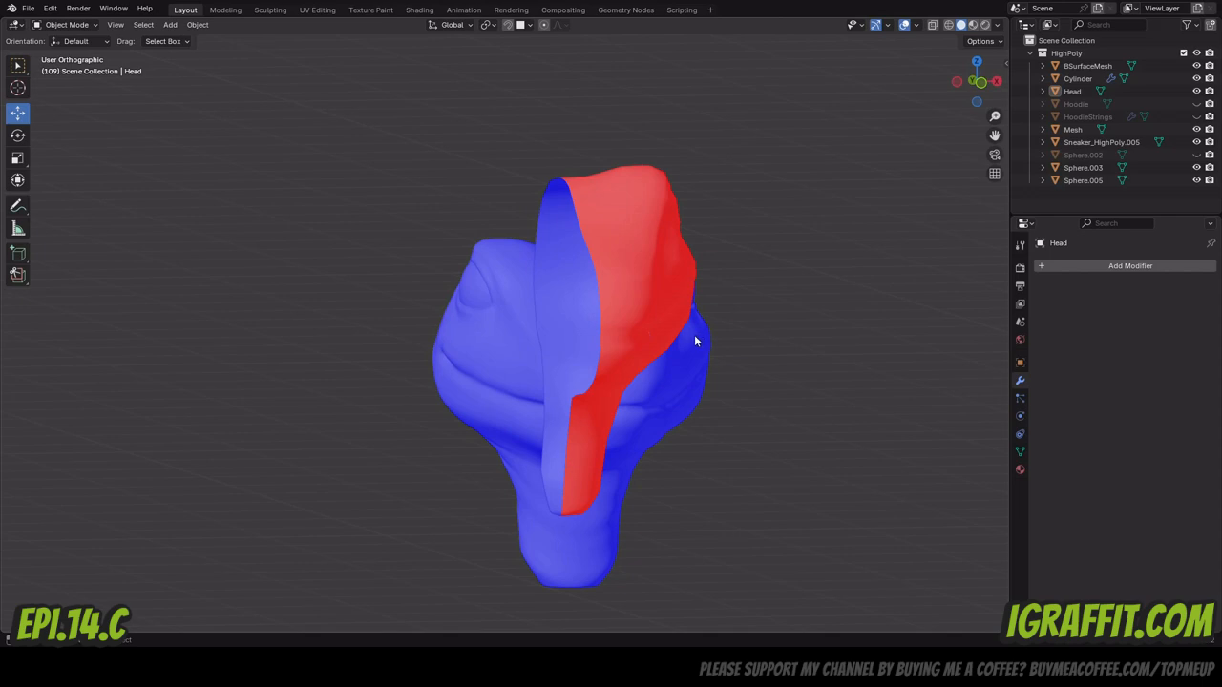
Flip the normals of the whole half head mesh in Edit Mode and deselect its geometry.
drag(979, 96, 468, 98)
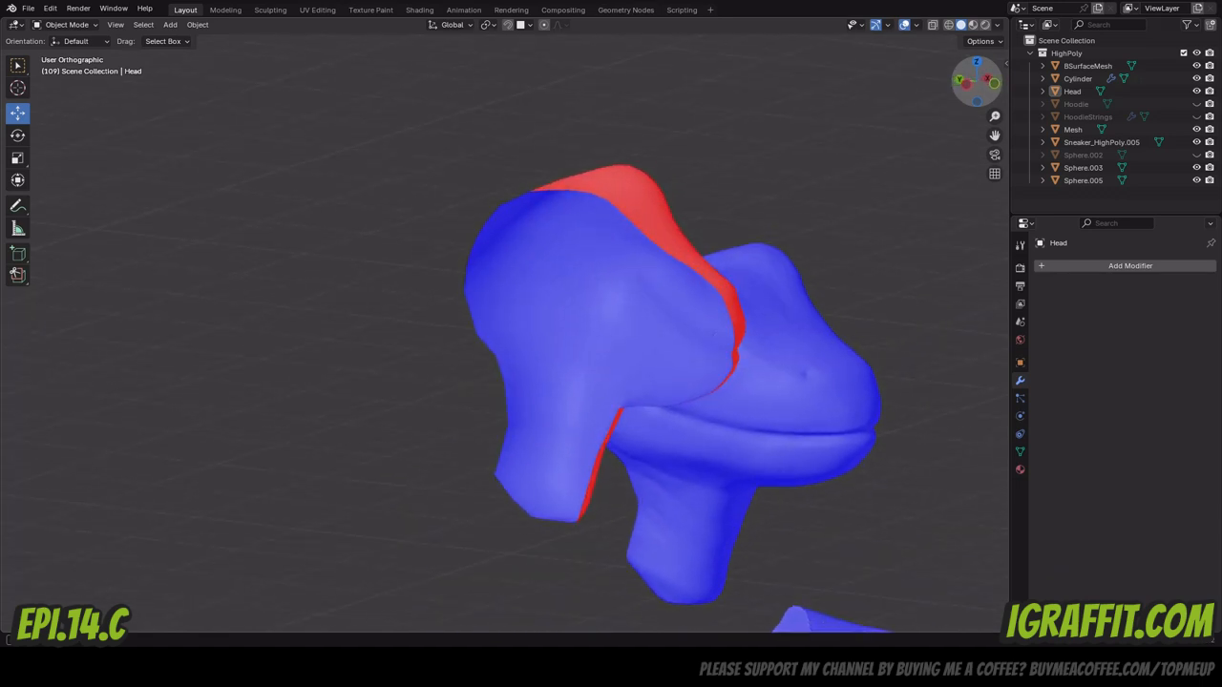
drag(960, 91, 887, 92)
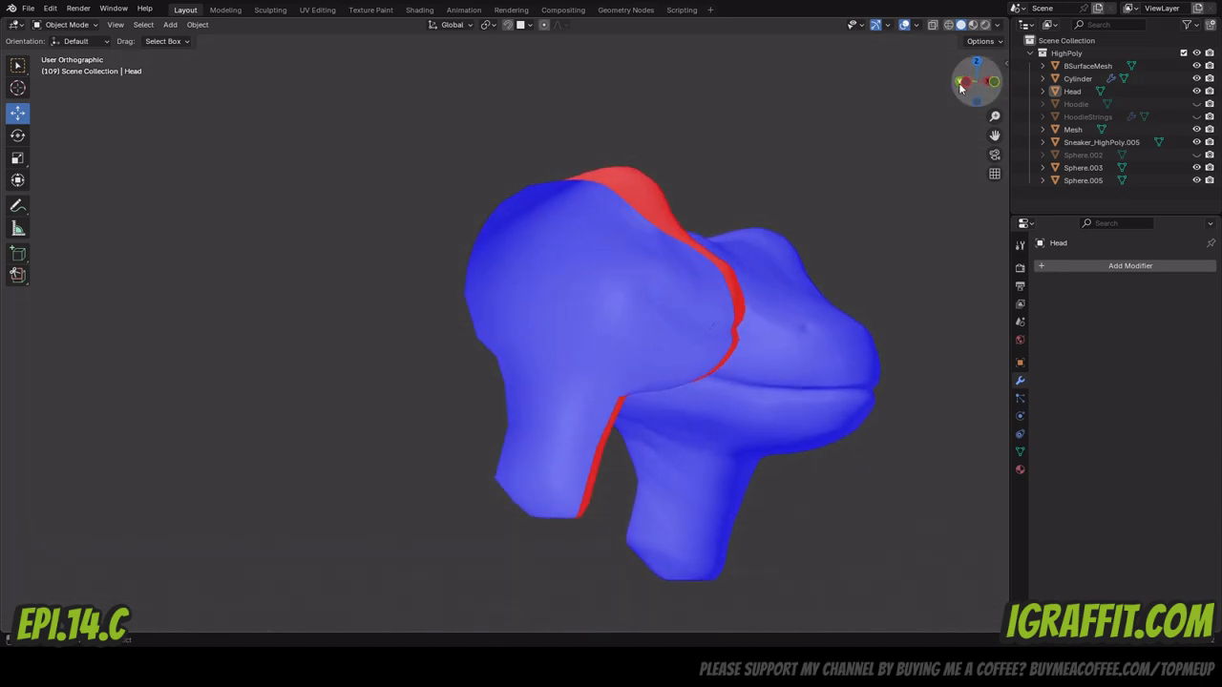
click(618, 182)
drag(978, 98, 975, 134)
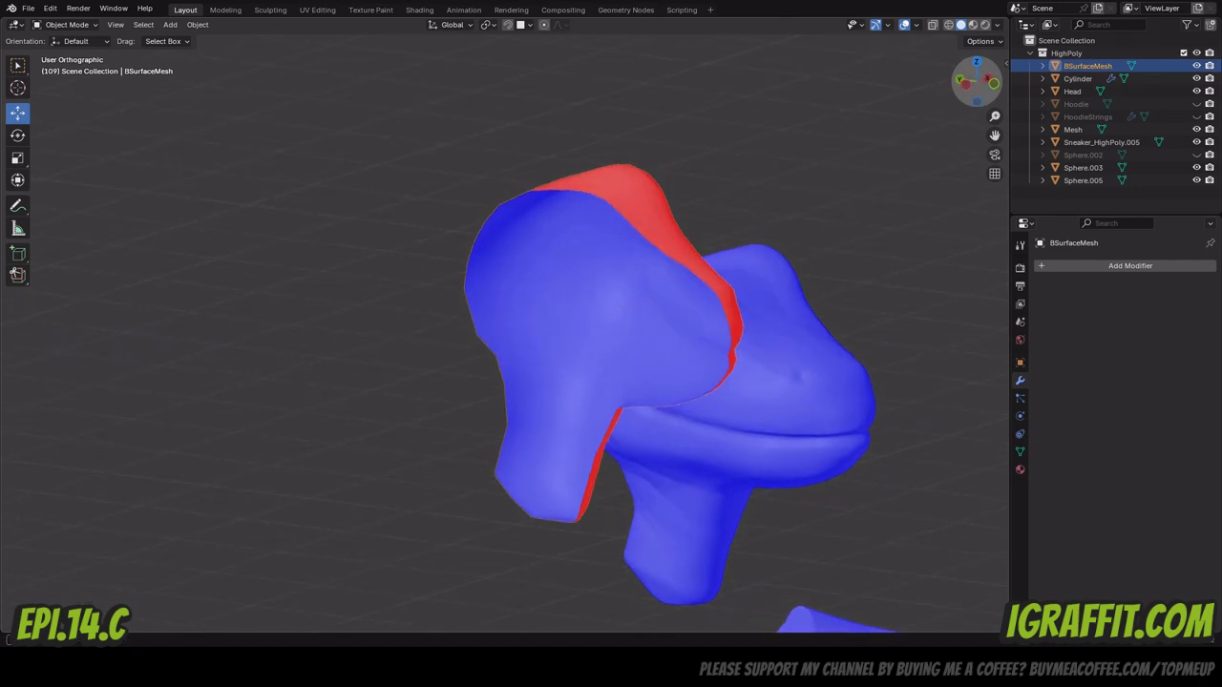
click(65, 24)
click(59, 50)
key(a)
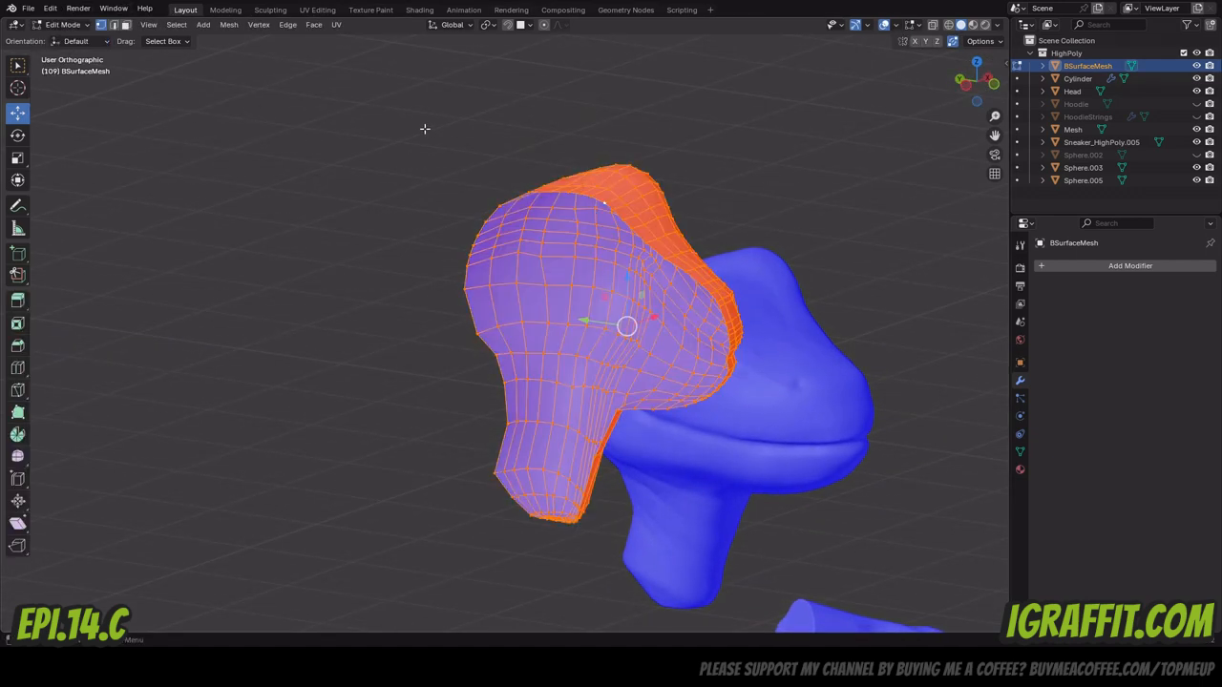
click(229, 25)
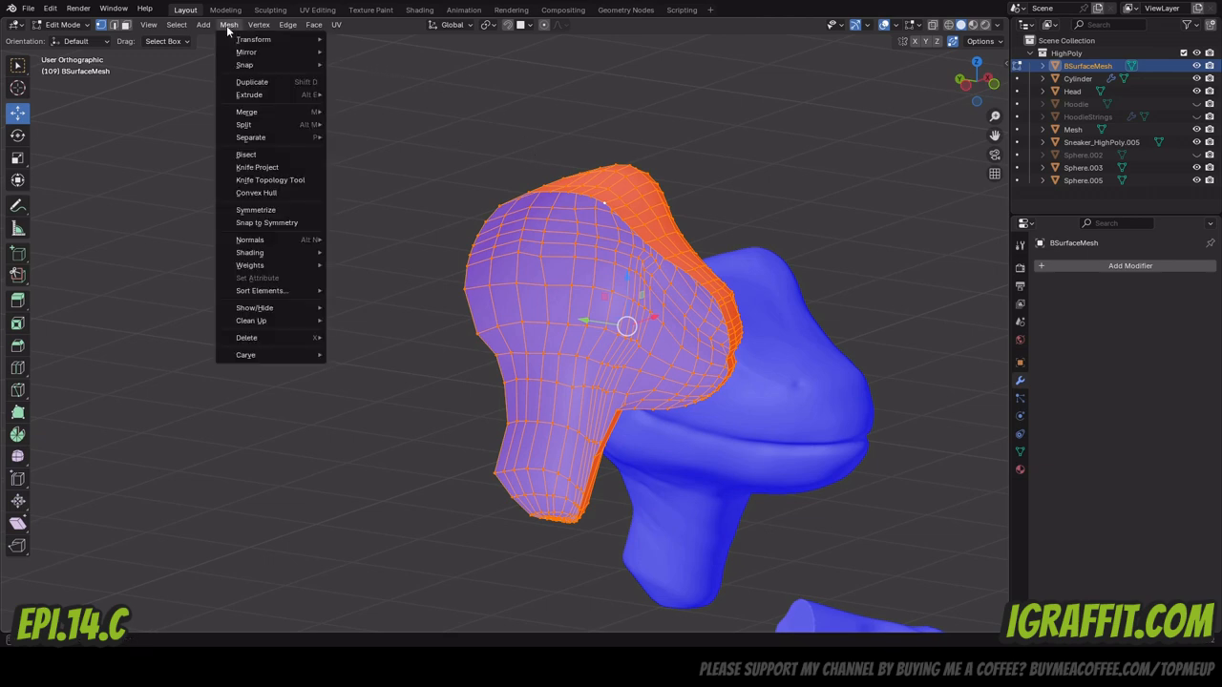
mouse_move(267, 239)
click(397, 240)
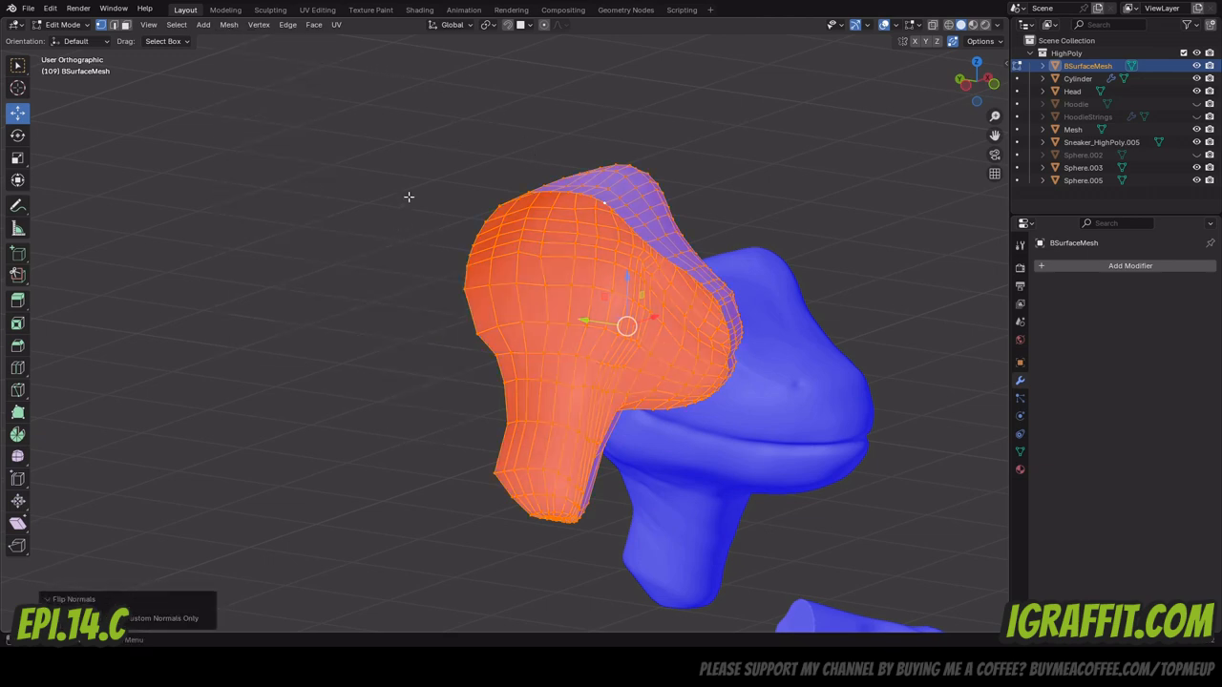
key(alt+a)
Check the face orientation on both sides of the half head, return to Object Mode and deselect it.
drag(973, 97, 768, 97)
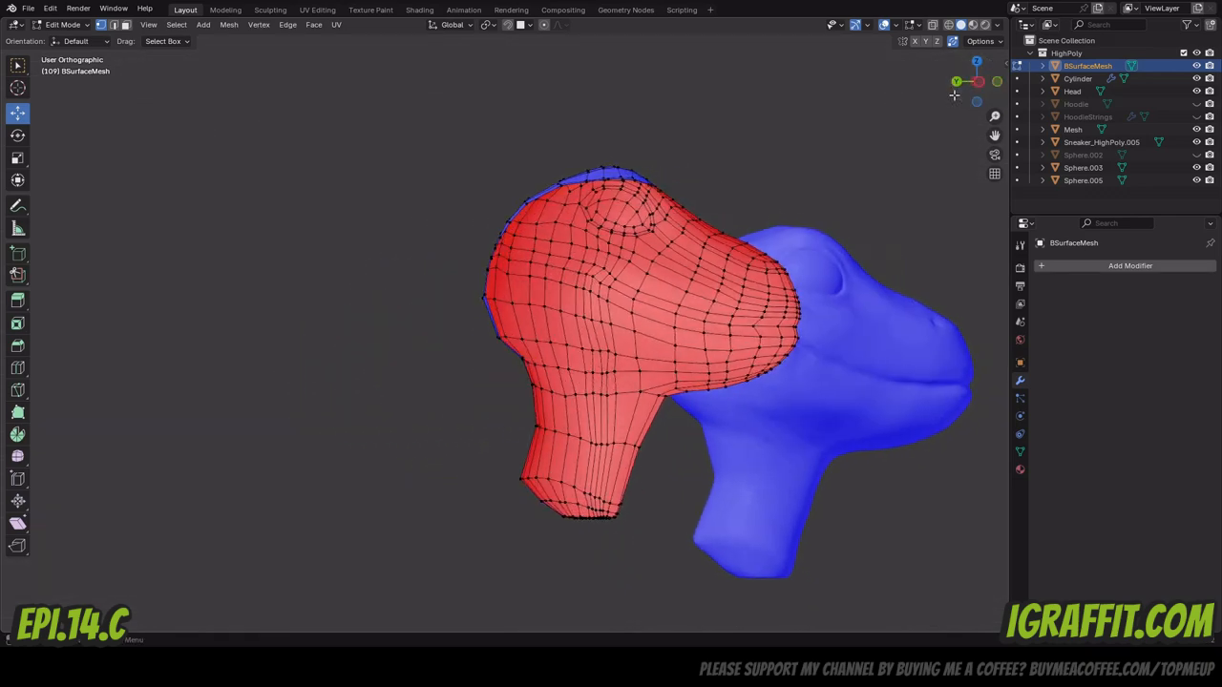
drag(975, 97, 904, 97)
click(73, 28)
click(71, 52)
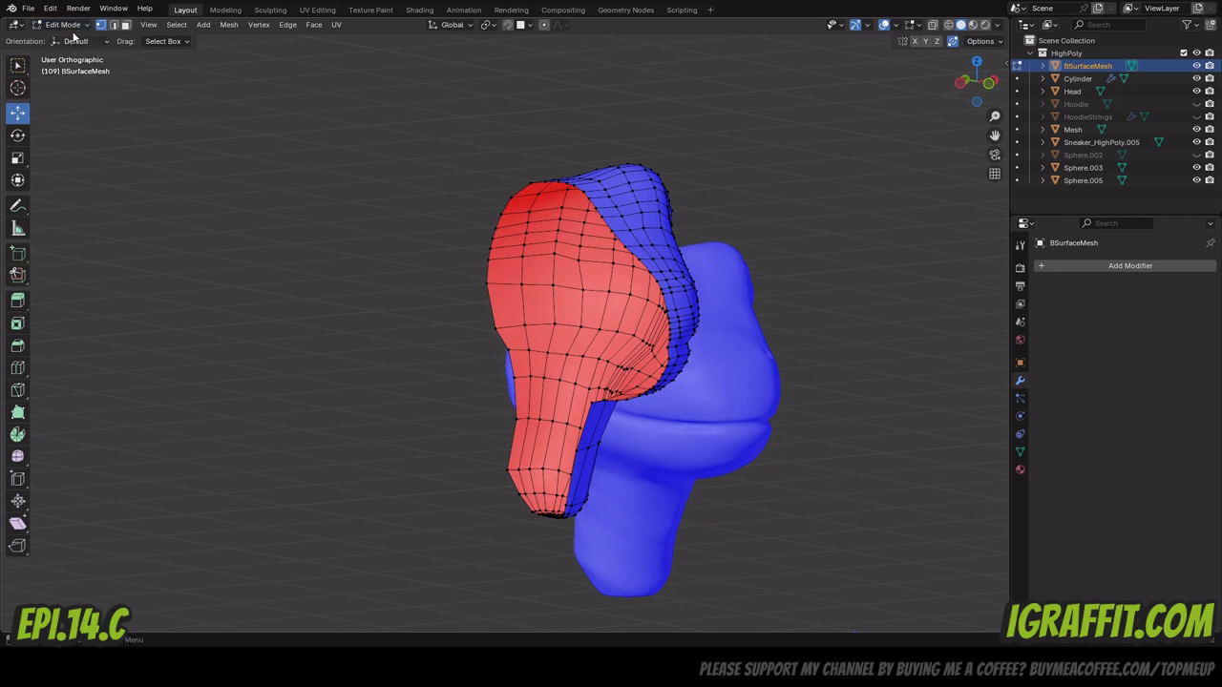
click(74, 29)
click(75, 39)
click(592, 118)
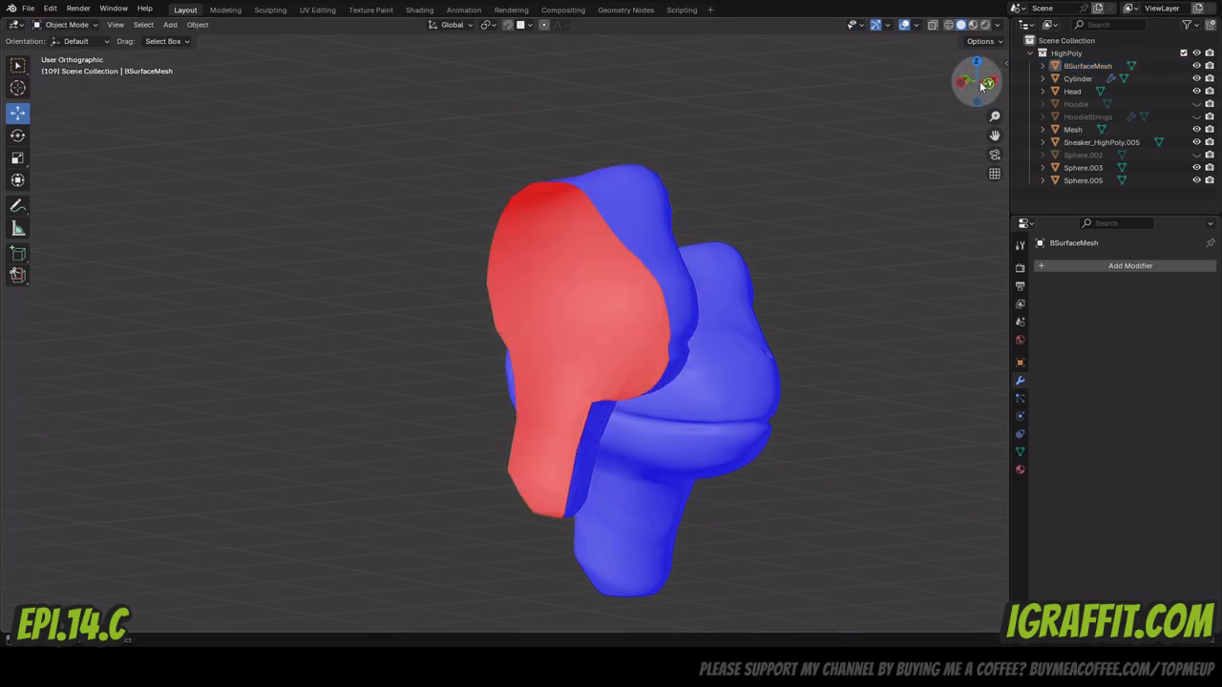
Turn off the transform option that affects only object origins.
drag(983, 86, 833, 88)
scroll(765, 212, down, 4)
mouse_move(983, 84)
mouse_down()
mouse_move(1136, 84)
mouse_move(1040, 59)
mouse_move(968, 4)
mouse_move(963, 57)
mouse_move(1042, 172)
mouse_move(1128, 158)
mouse_move(983, 84)
mouse_up()
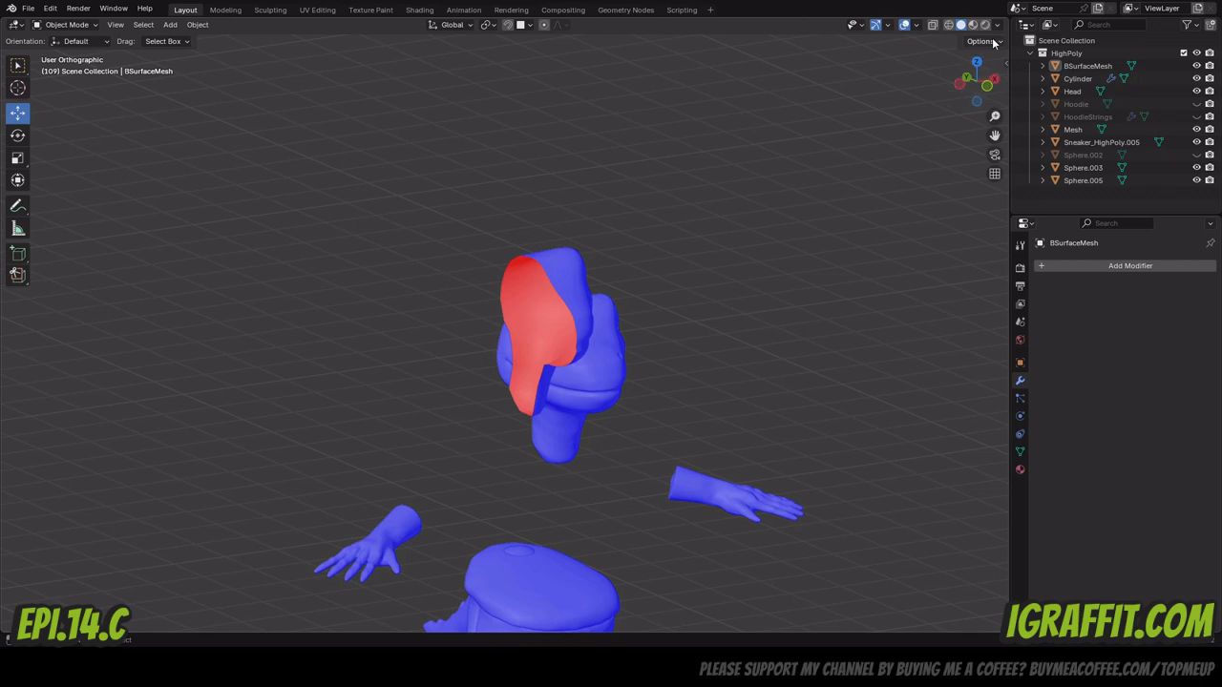
click(983, 41)
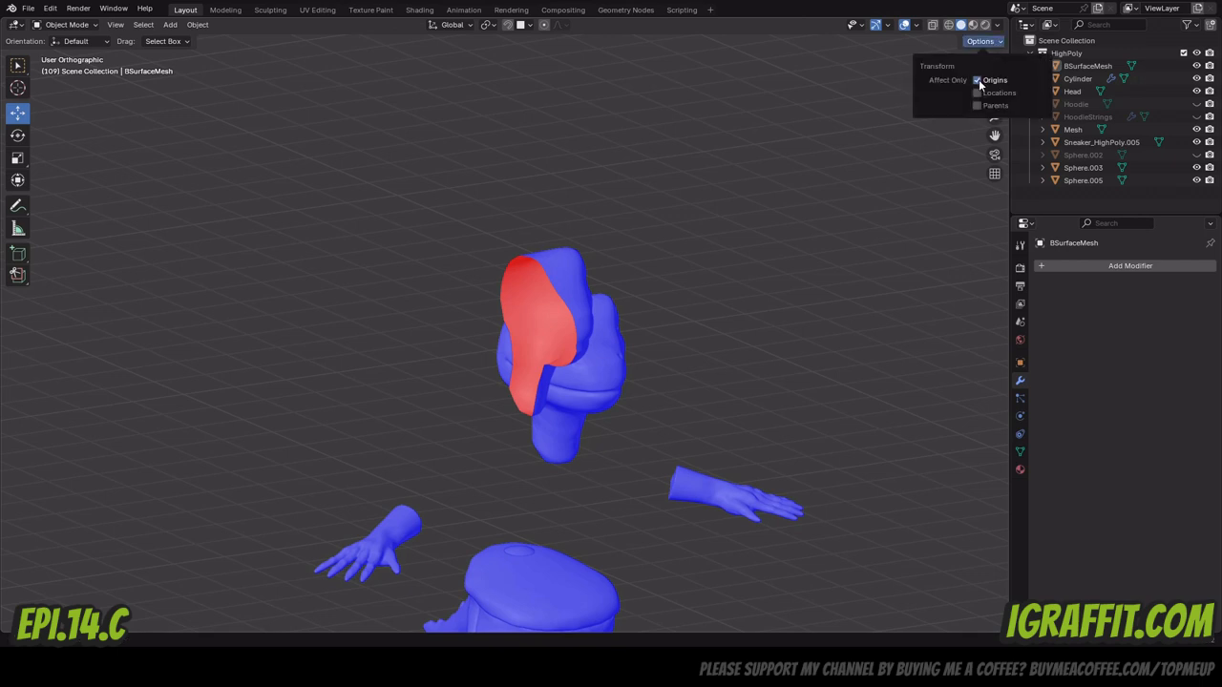
mouse_move(973, 76)
mouse_down()
mouse_move(1011, 78)
mouse_move(983, 81)
mouse_up()
click(985, 41)
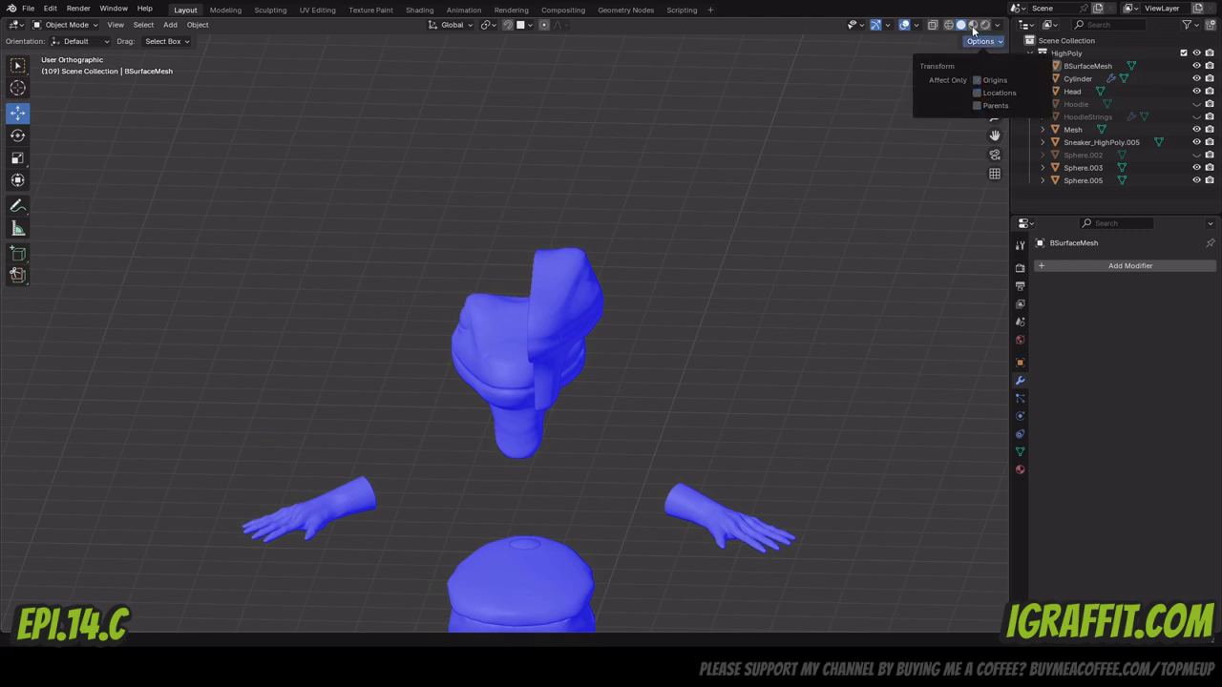
Set the viewport shading colour to Material and turn on world space lighting.
click(997, 25)
click(938, 218)
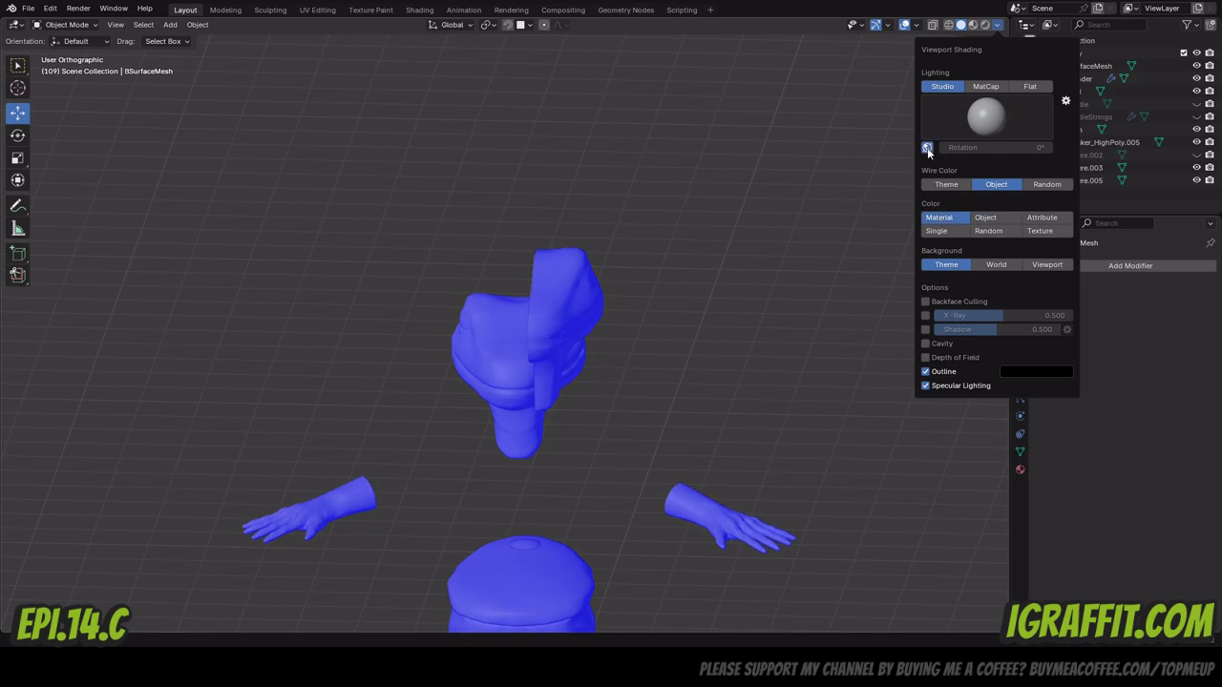
mouse_move(985, 85)
mouse_down()
mouse_move(969, 88)
mouse_move(983, 83)
mouse_up()
Compare the Theme, World and Viewport backgrounds in the viewport shading and choose World.
click(997, 26)
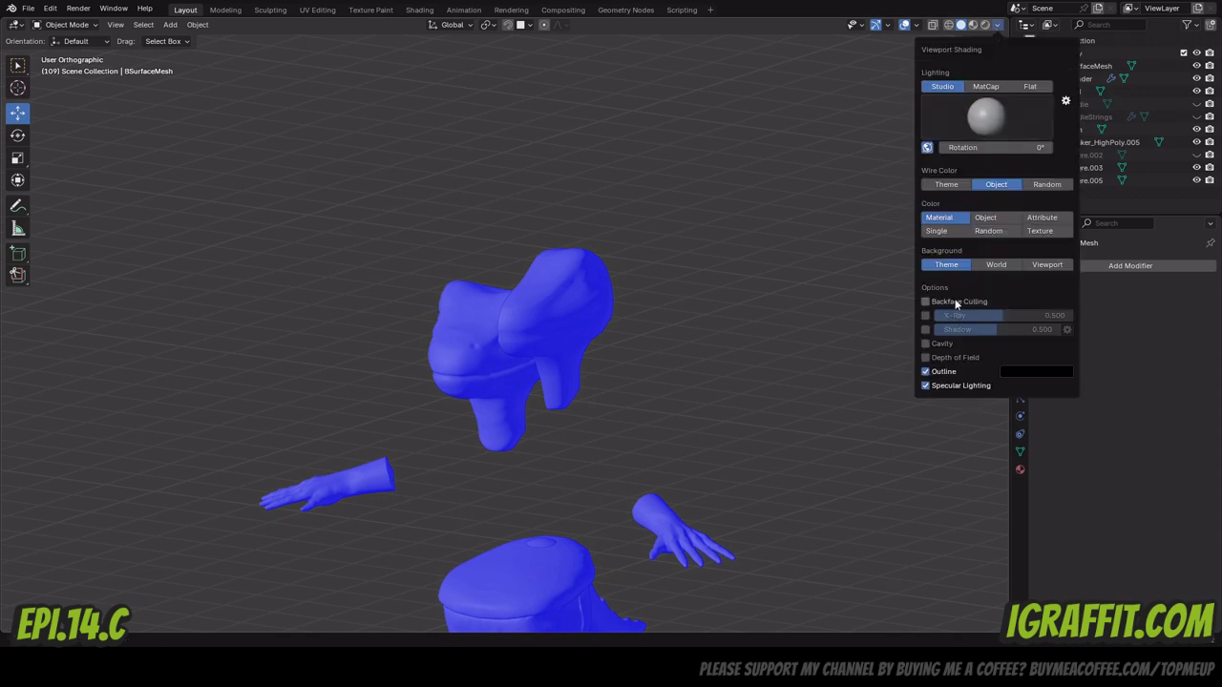
click(988, 265)
click(941, 266)
click(1040, 266)
click(999, 265)
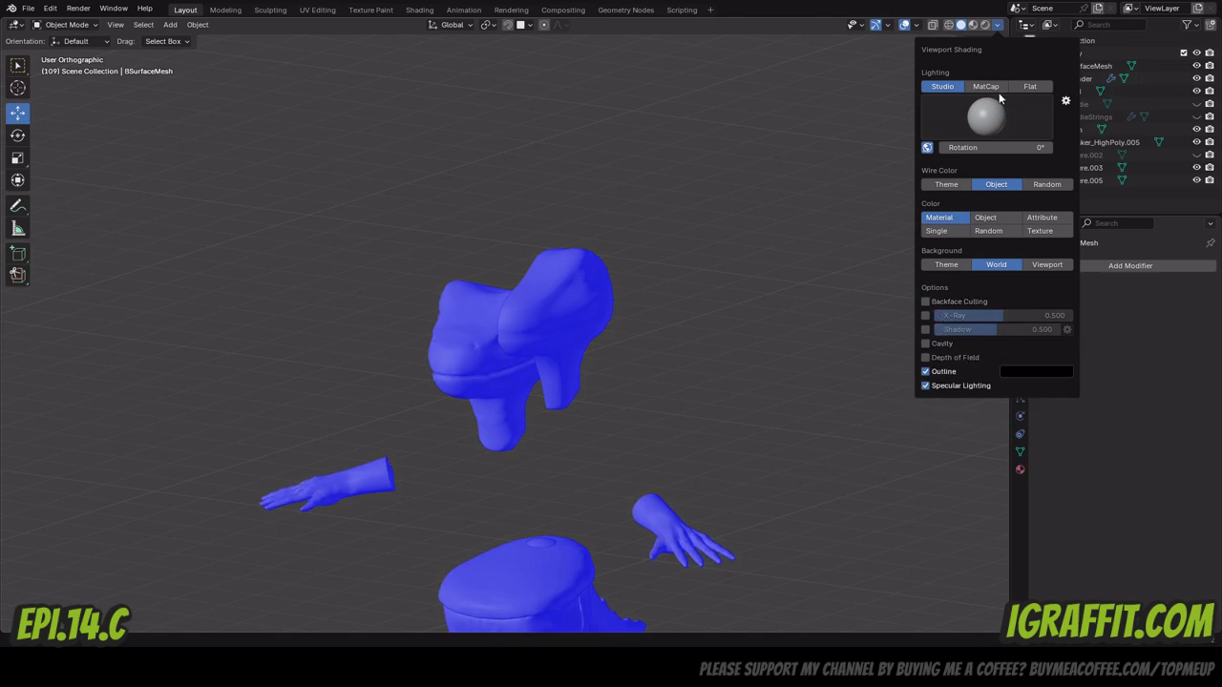
Select the sculpted full head and inspect its surface from several sides in the Sculpting workspace.
click(505, 285)
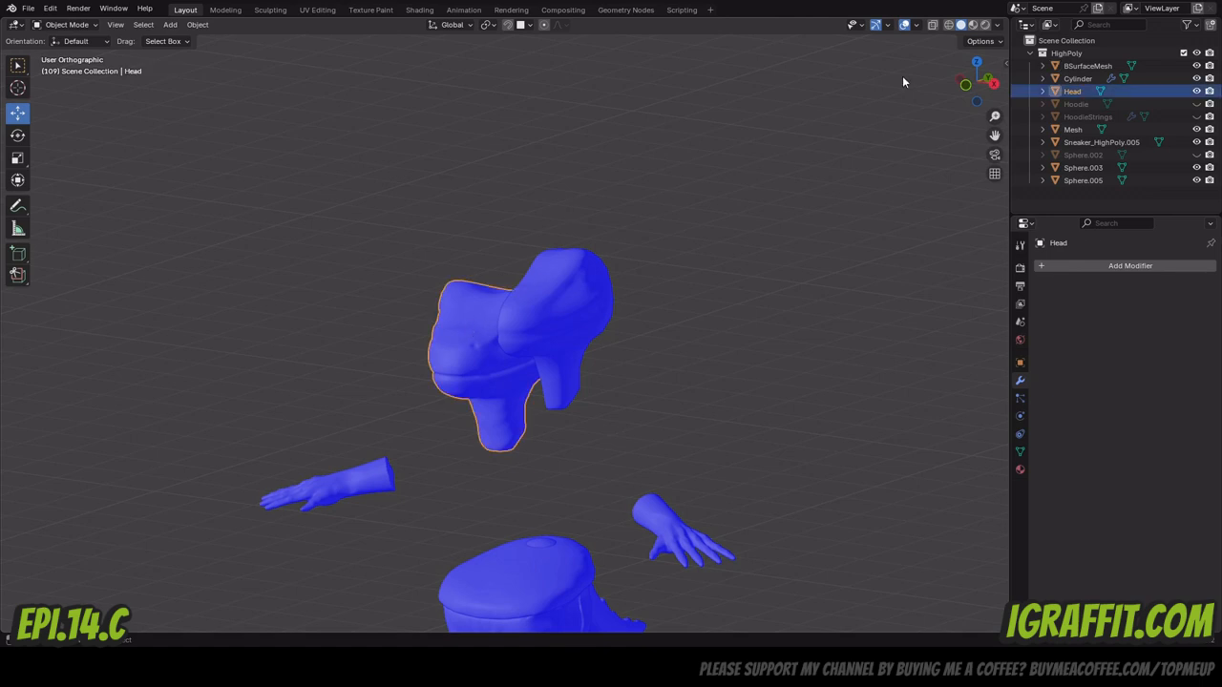
drag(975, 80, 966, 84)
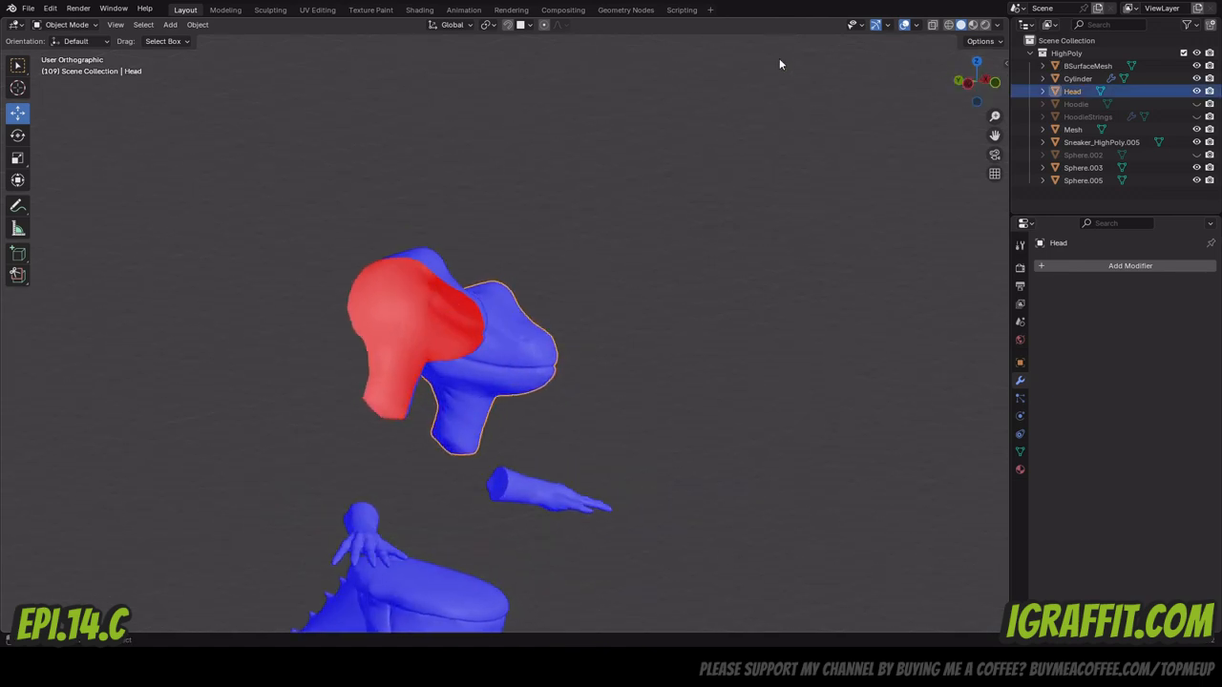
click(270, 10)
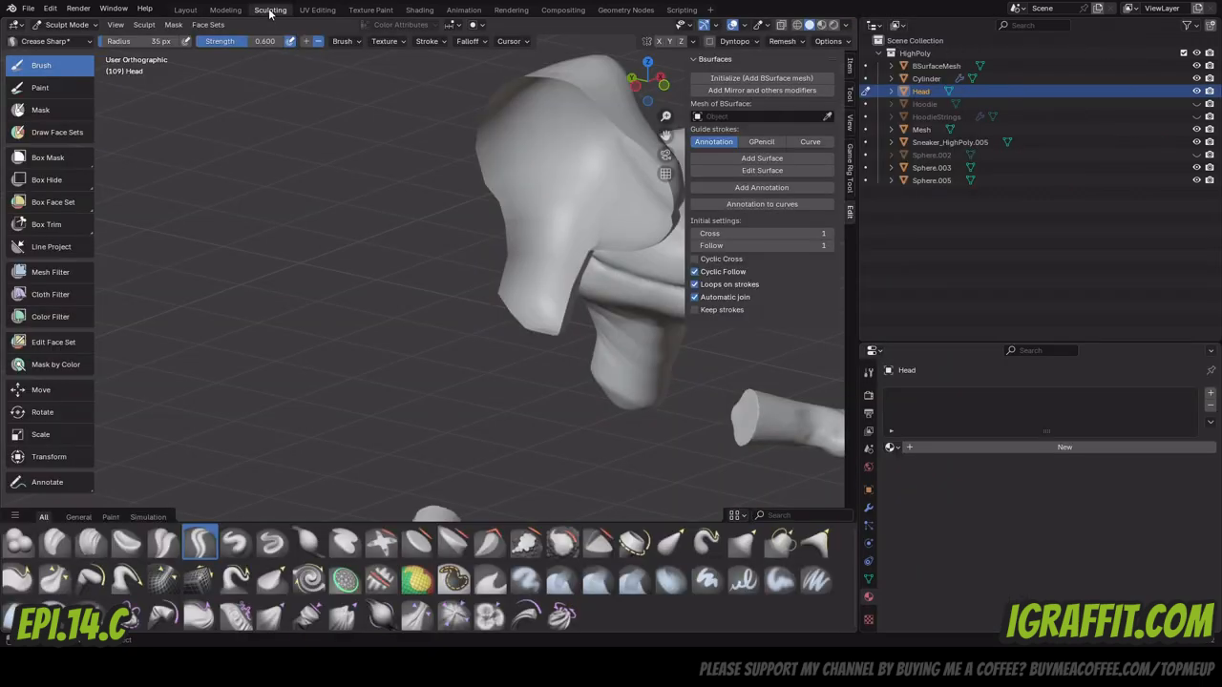
drag(642, 86, 572, 99)
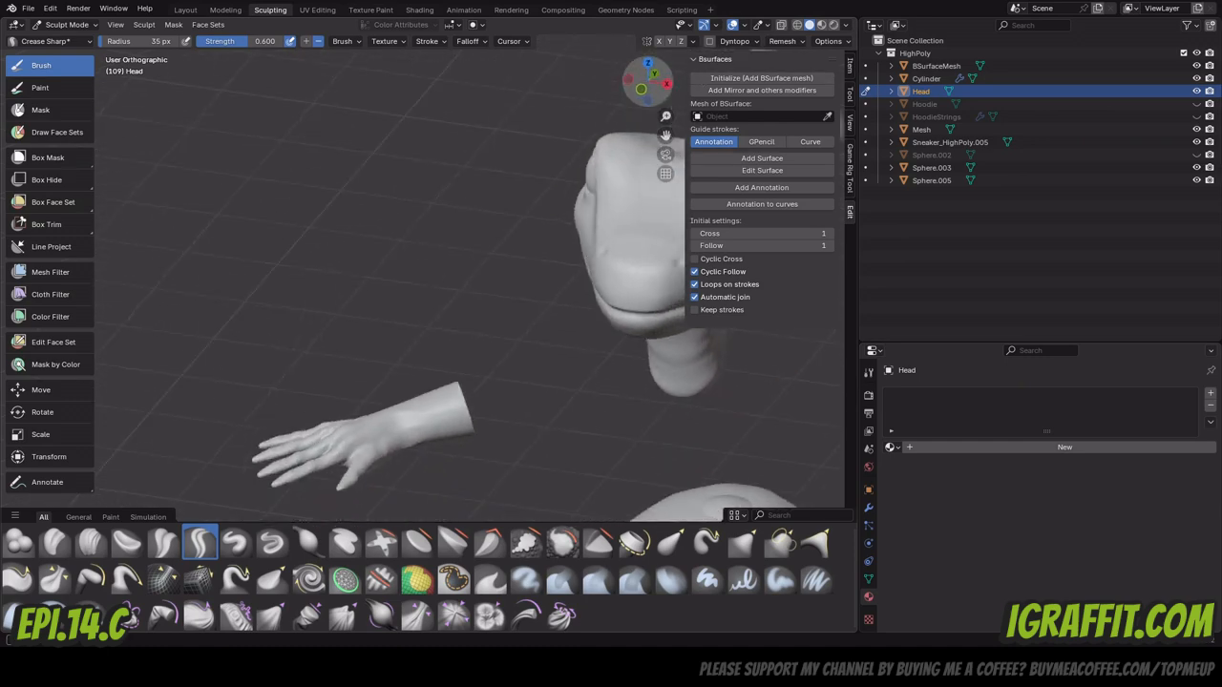
scroll(521, 249, down, 4)
drag(649, 86, 523, 66)
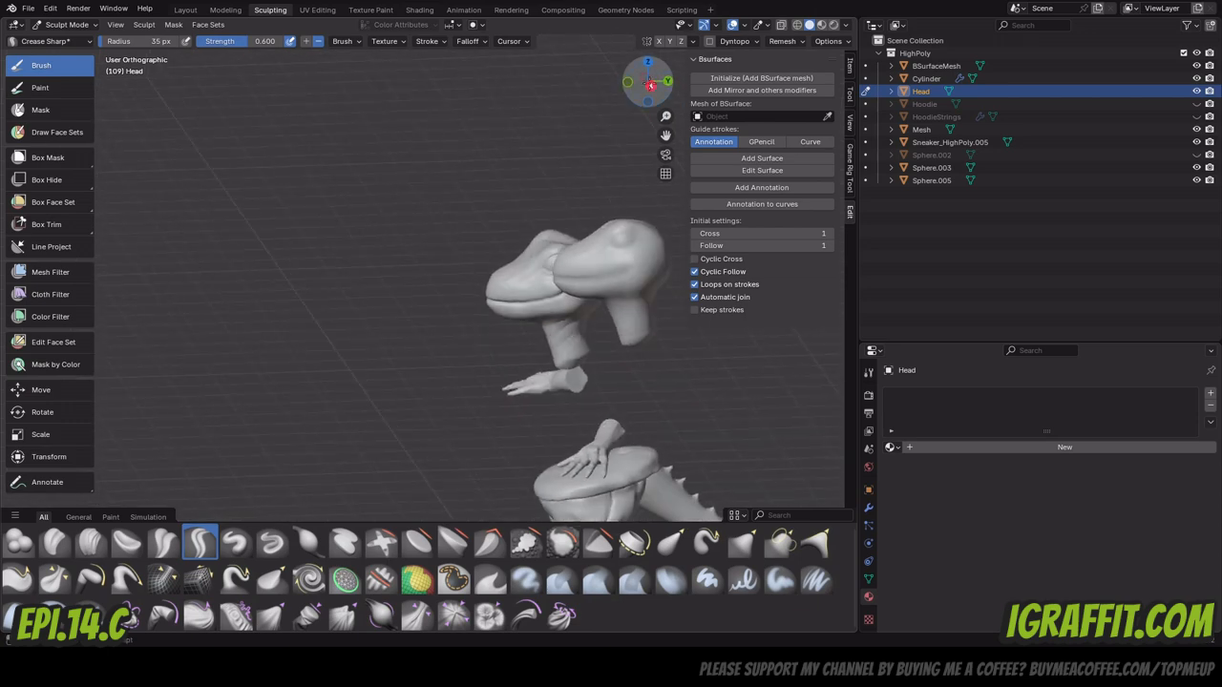
Return to the Layout workspace and select the retopologized half head.
click(186, 11)
click(412, 292)
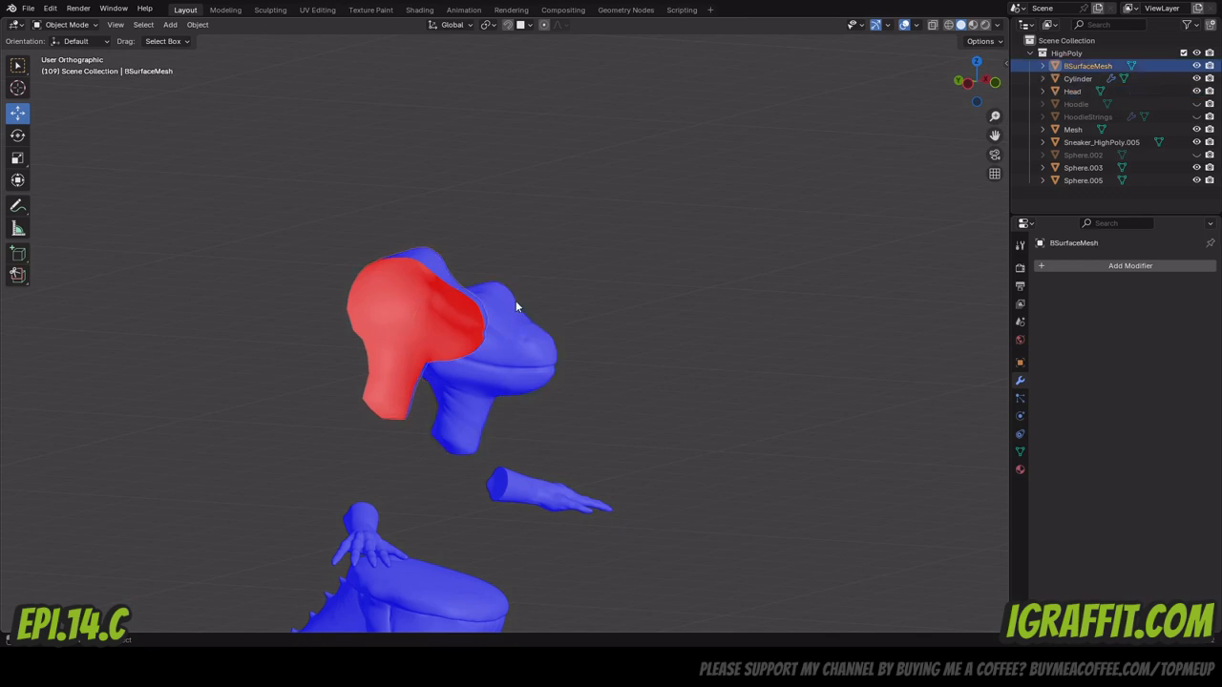
drag(993, 76, 950, 84)
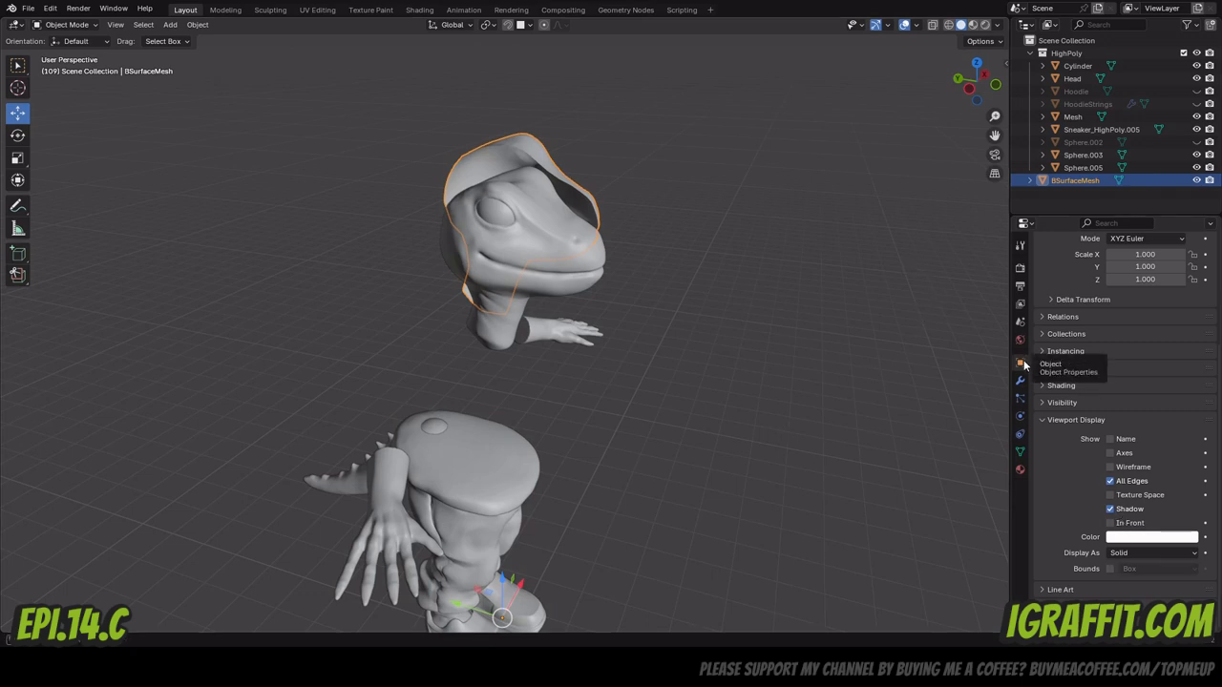
Compare the half head with its In Front viewport display option turned on and off.
click(1110, 523)
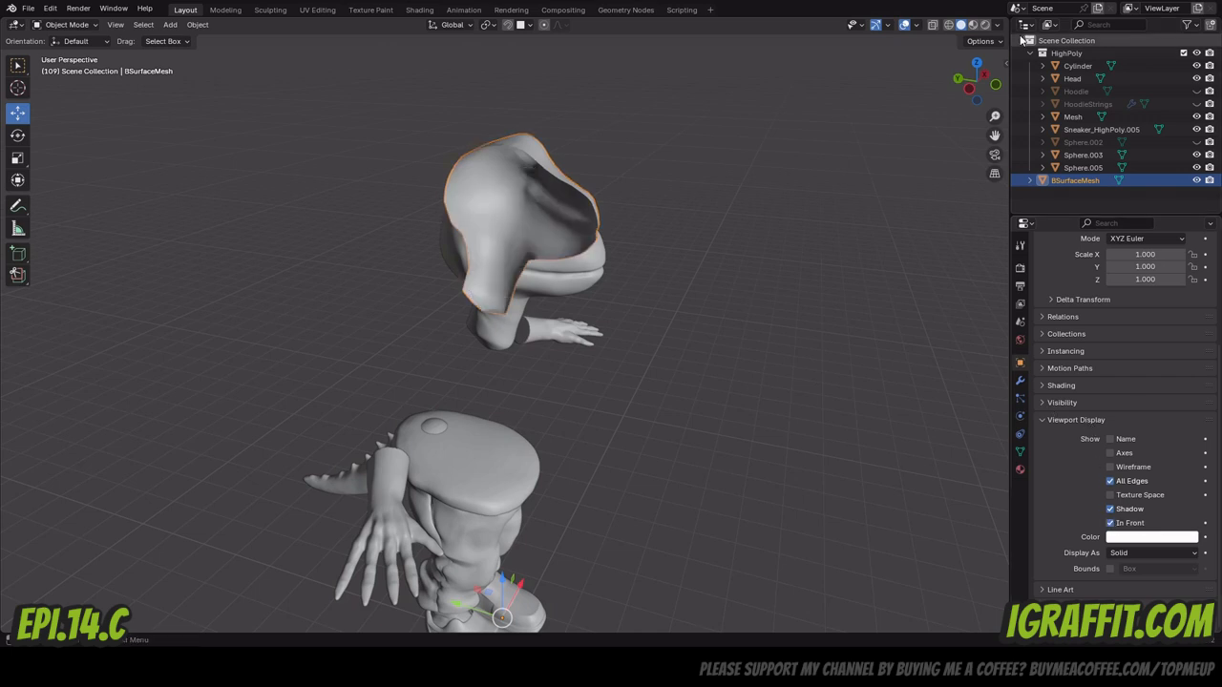
mouse_move(993, 88)
mouse_down()
mouse_move(916, 94)
mouse_move(985, 107)
mouse_move(992, 94)
mouse_up()
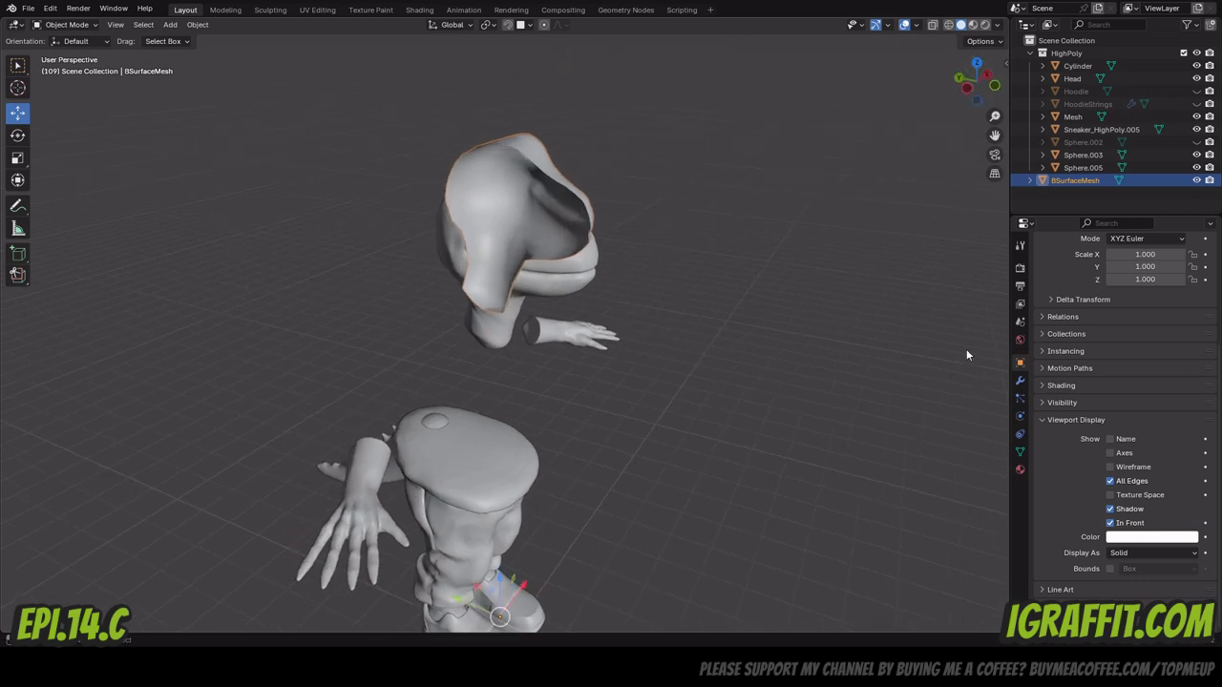
click(1110, 523)
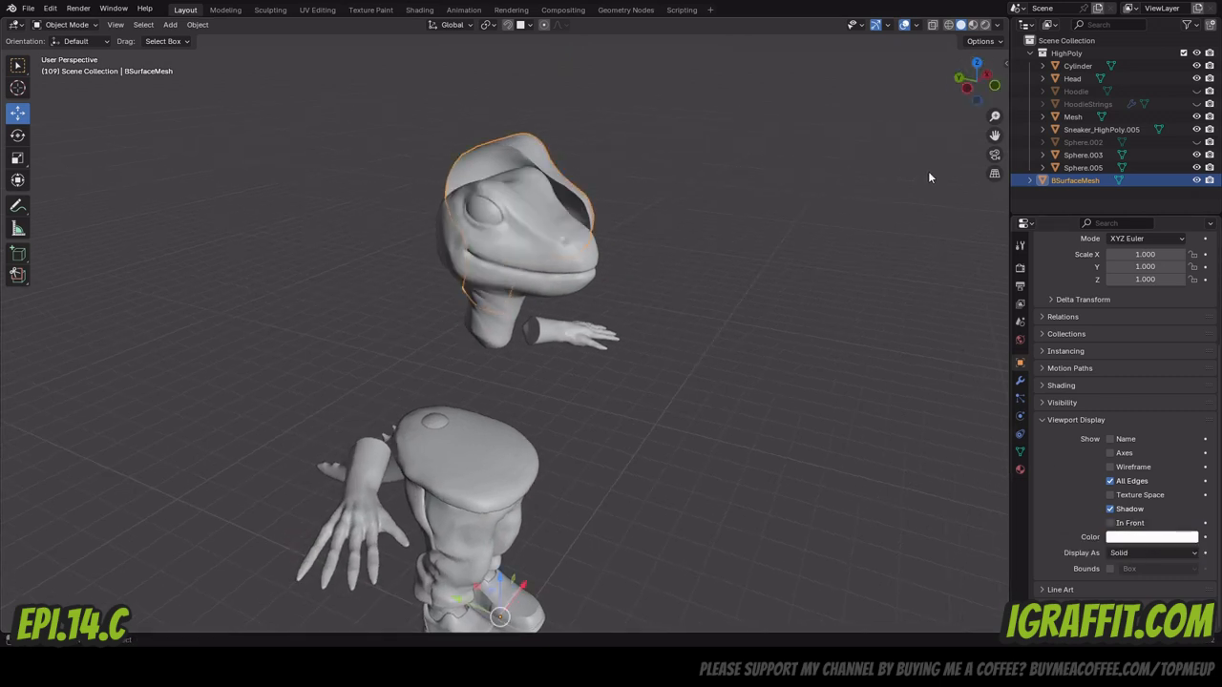
Examine how the half head sits against the sculpted head from the side, the front and an oblique angle.
drag(984, 85, 830, 103)
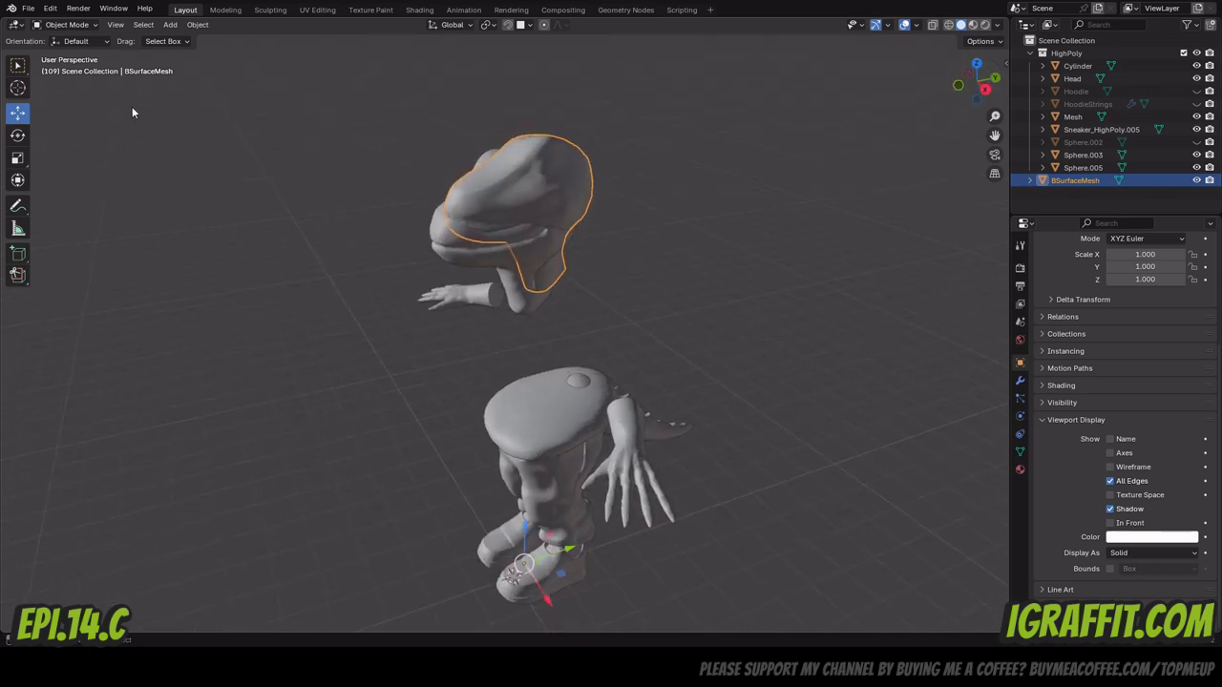
click(957, 85)
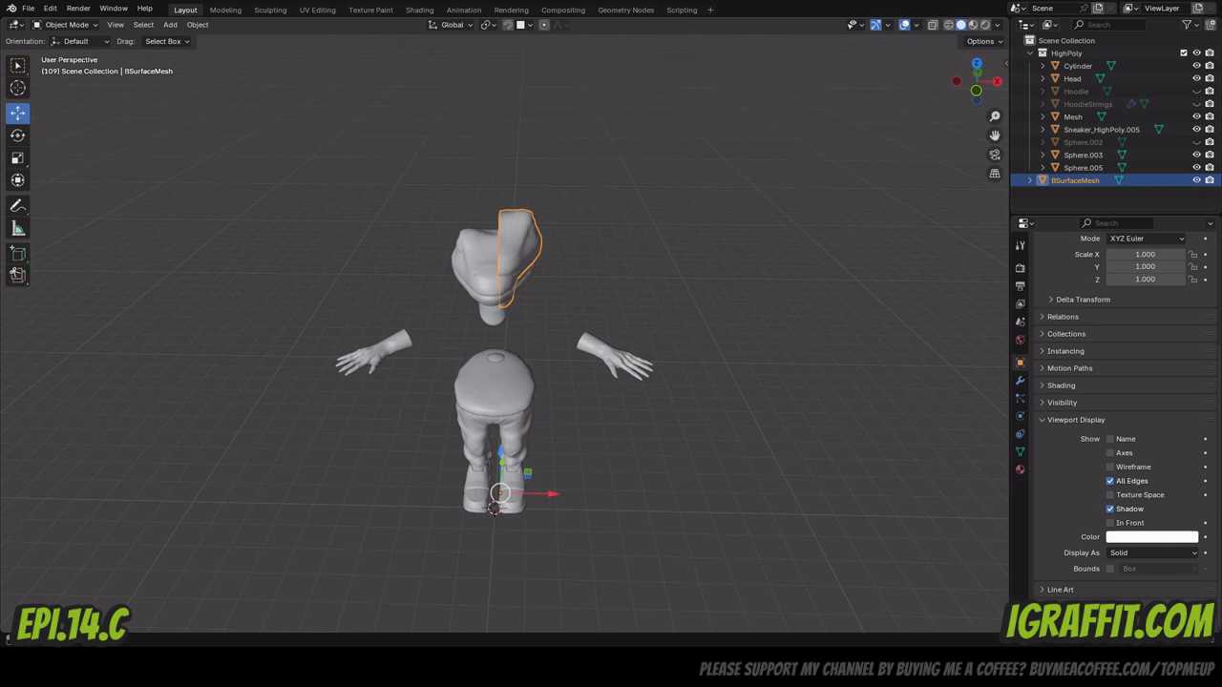
drag(975, 78, 882, 82)
scroll(538, 262, up, 3)
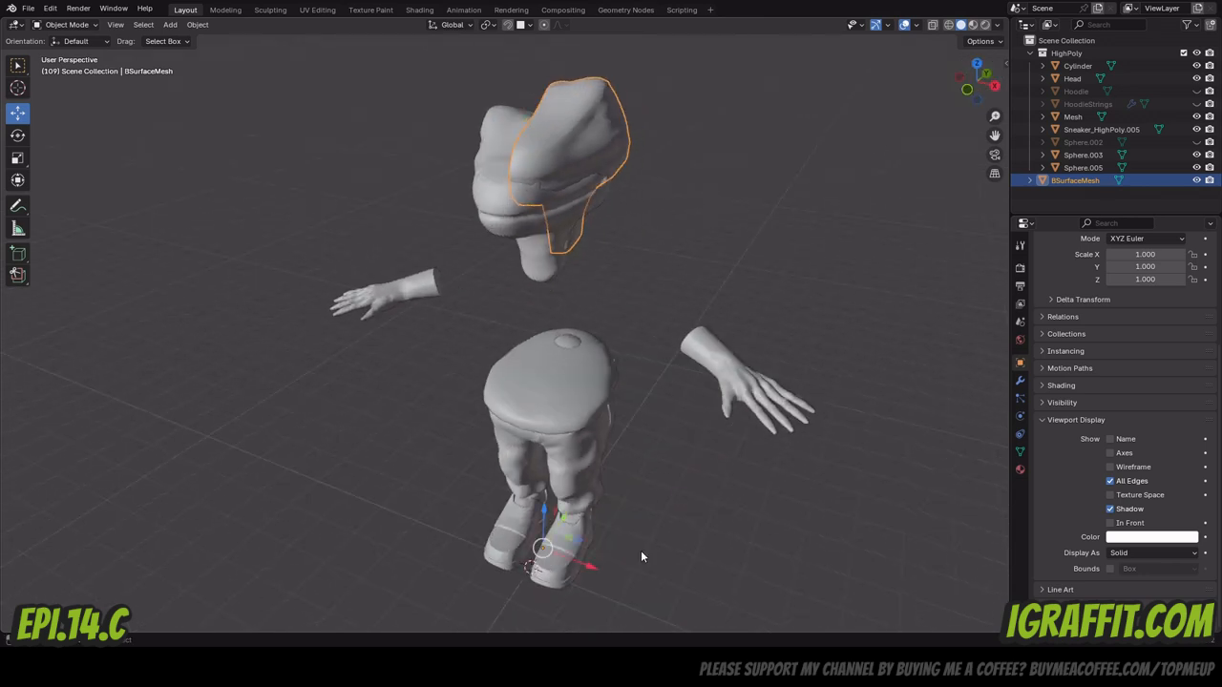